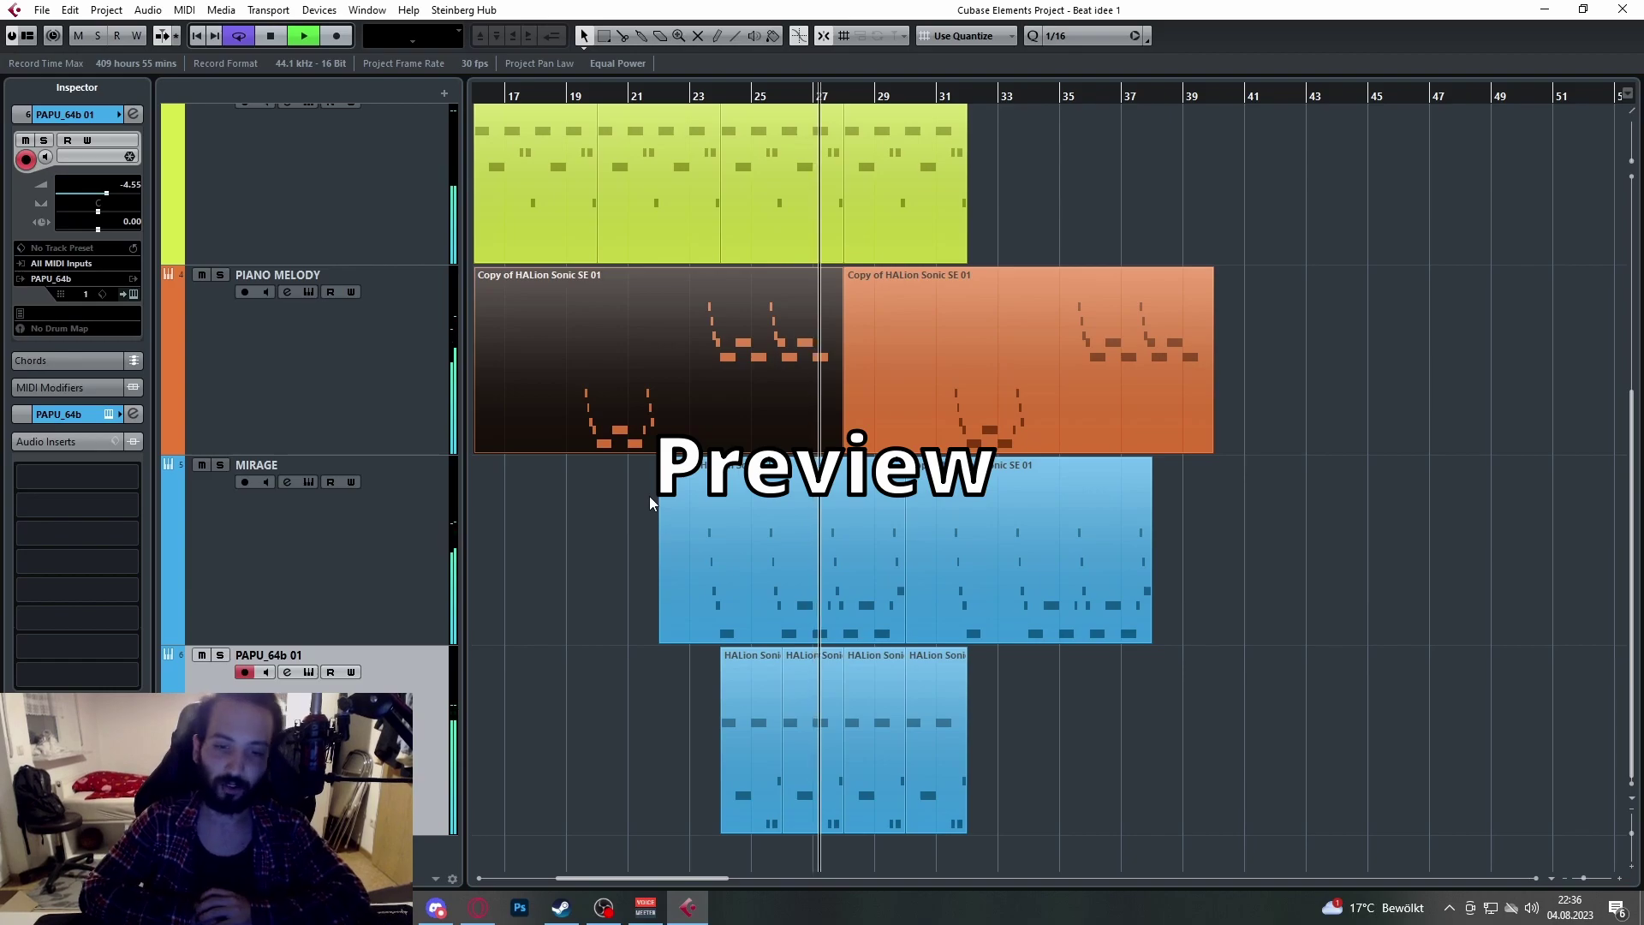
Step: Set the right locator of the cycle range at bar 32 and stop the playback
{"action": "scroll", "coordinate": [993, 316], "scroll_direction": "up", "scroll_amount": 4}
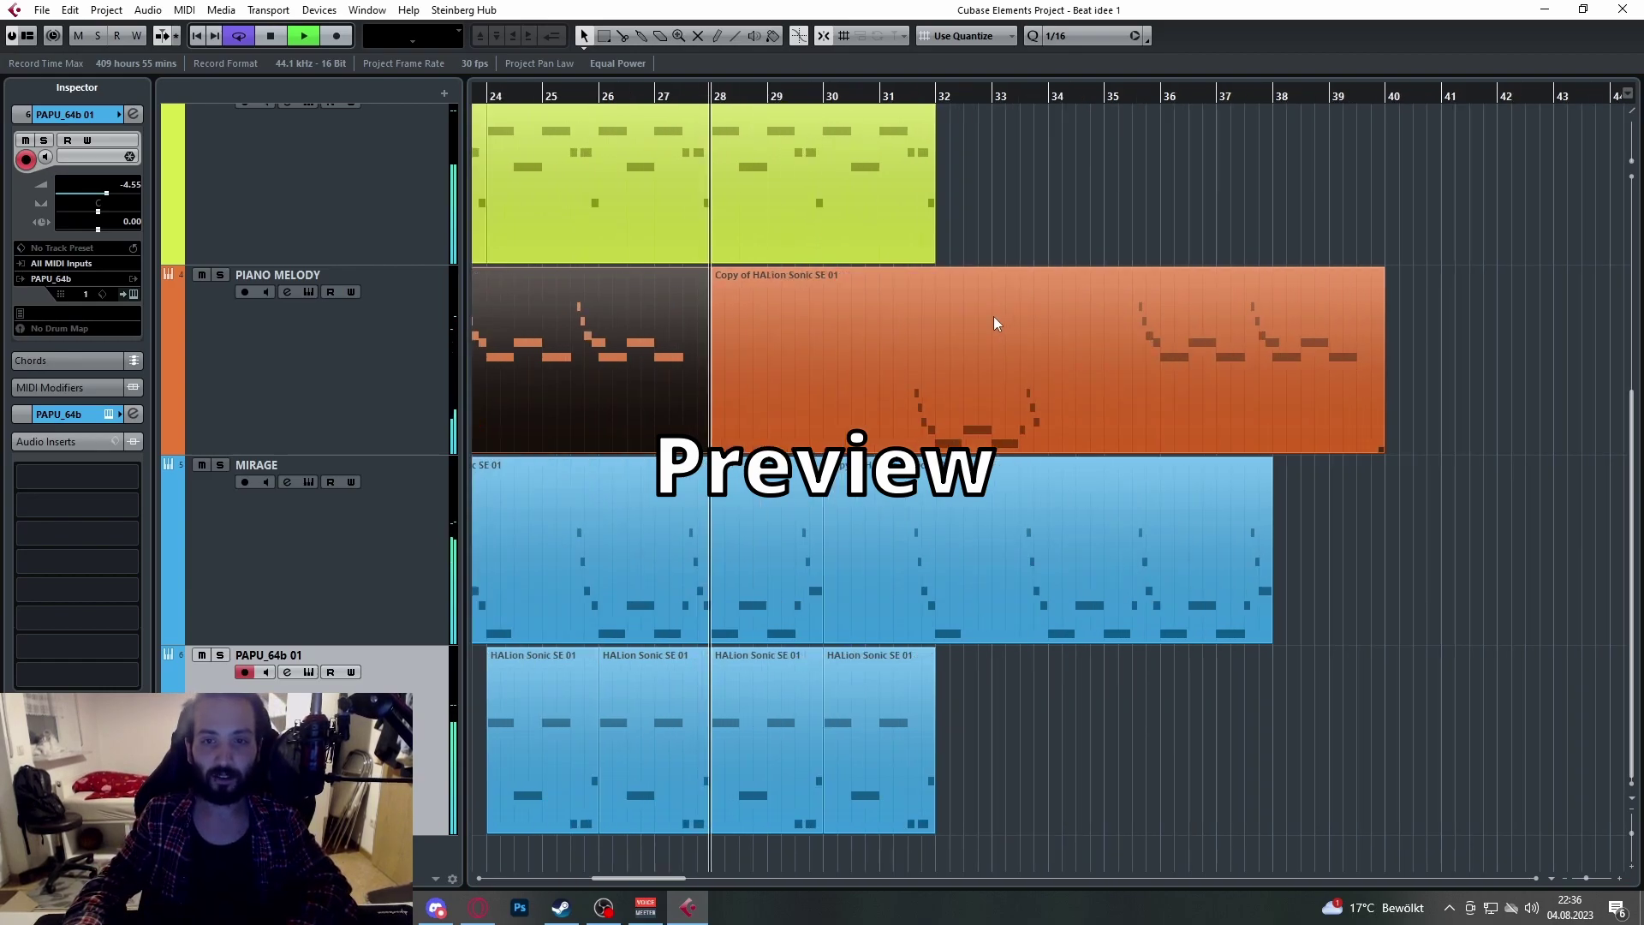
{"action": "scroll", "coordinate": [929, 265], "scroll_direction": "up", "scroll_amount": 4}
{"action": "scroll", "coordinate": [865, 167], "scroll_direction": "up", "scroll_amount": 3}
{"action": "left_click", "coordinate": [1052, 96], "text": "alt"}
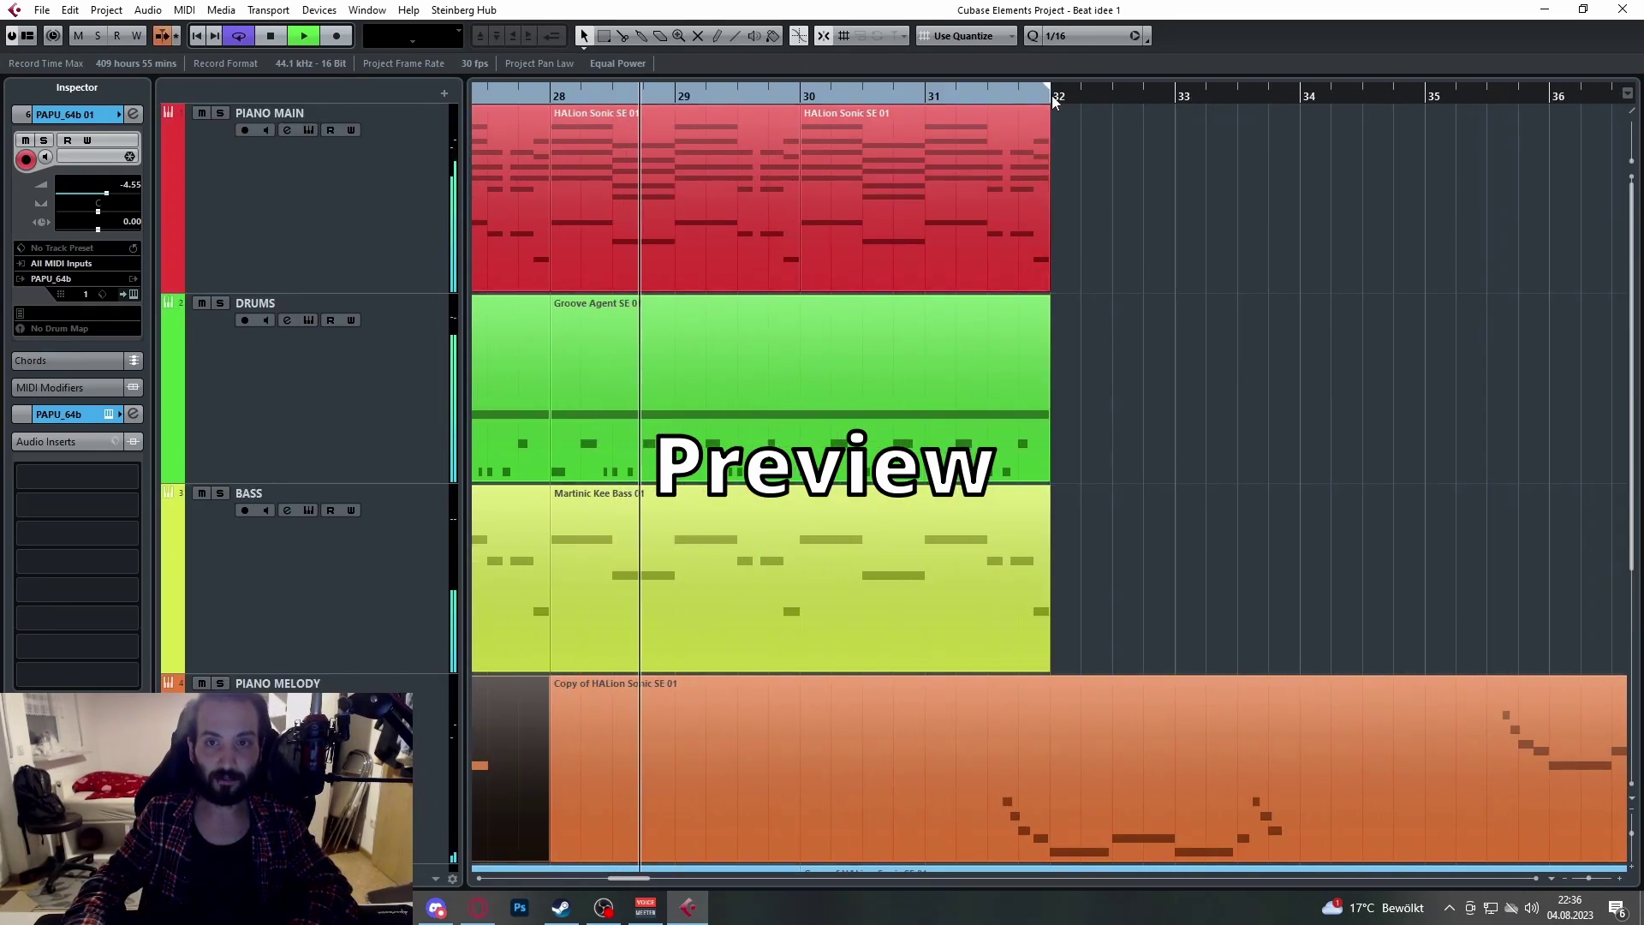
{"action": "scroll", "coordinate": [1053, 101], "scroll_direction": "down", "scroll_amount": 4}
{"action": "scroll", "coordinate": [1169, 403], "scroll_direction": "down", "scroll_amount": 4}
{"action": "left_click", "coordinate": [1230, 377]}
{"action": "key", "text": "space"}
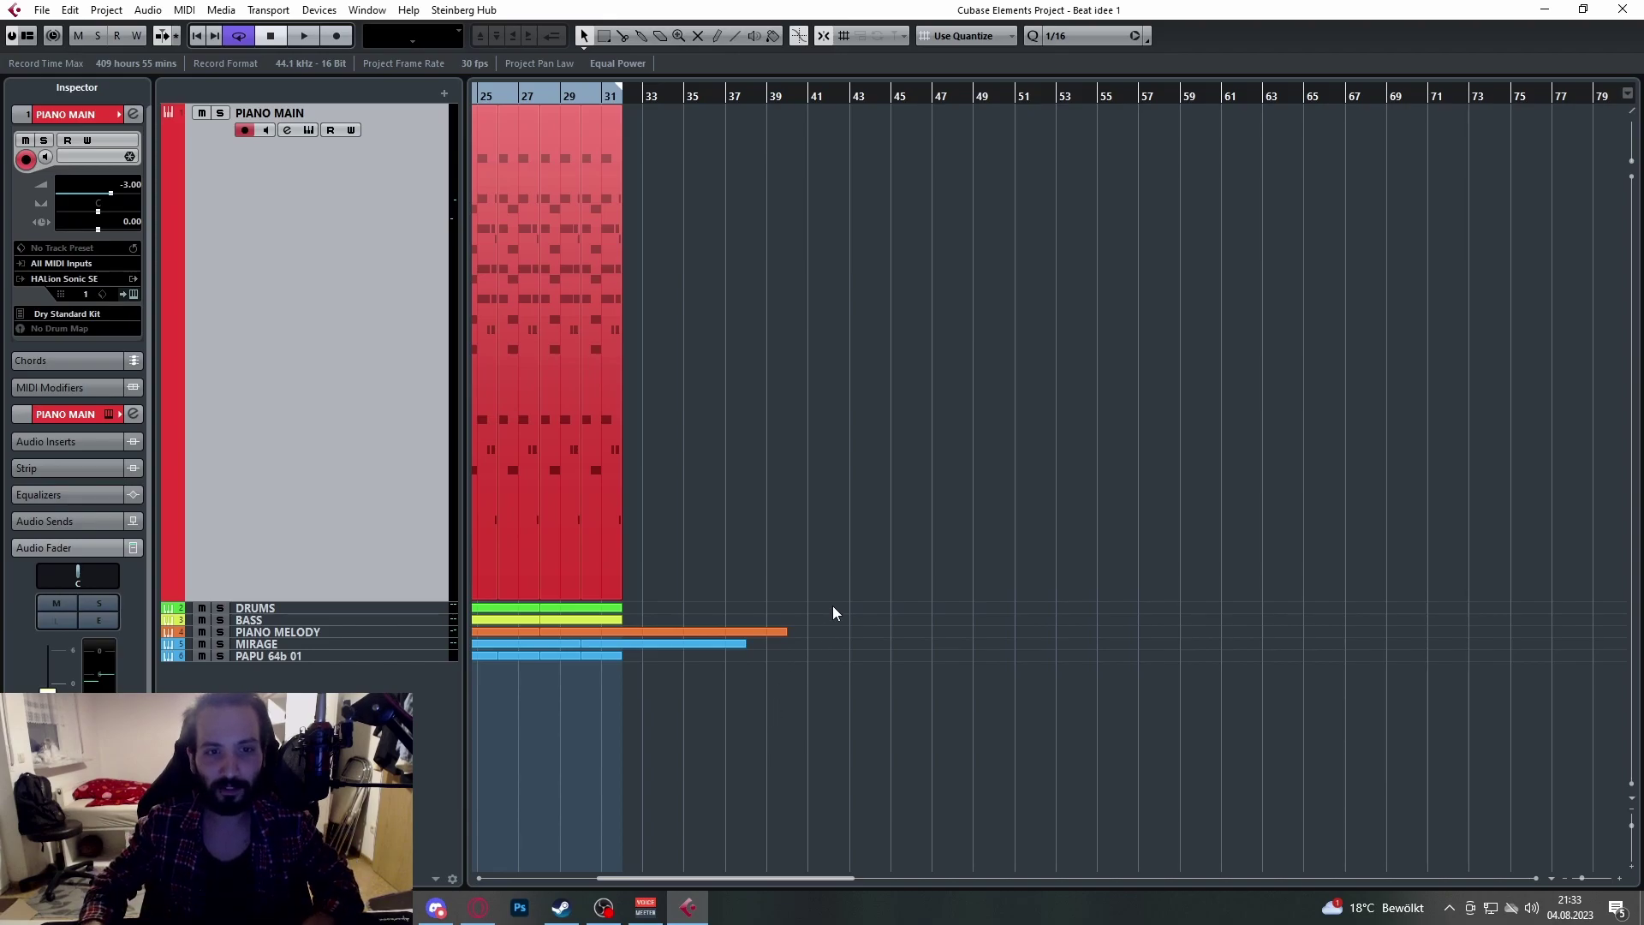
Step: Reduce the height of the PIANO MAIN track so that all six tracks are shown equally tall
{"action": "scroll", "coordinate": [833, 605], "scroll_direction": "left", "scroll_amount": 6}
{"action": "scroll", "coordinate": [806, 594], "scroll_direction": "up", "scroll_amount": 1}
{"action": "scroll", "coordinate": [807, 594], "scroll_direction": "up", "scroll_amount": 3}
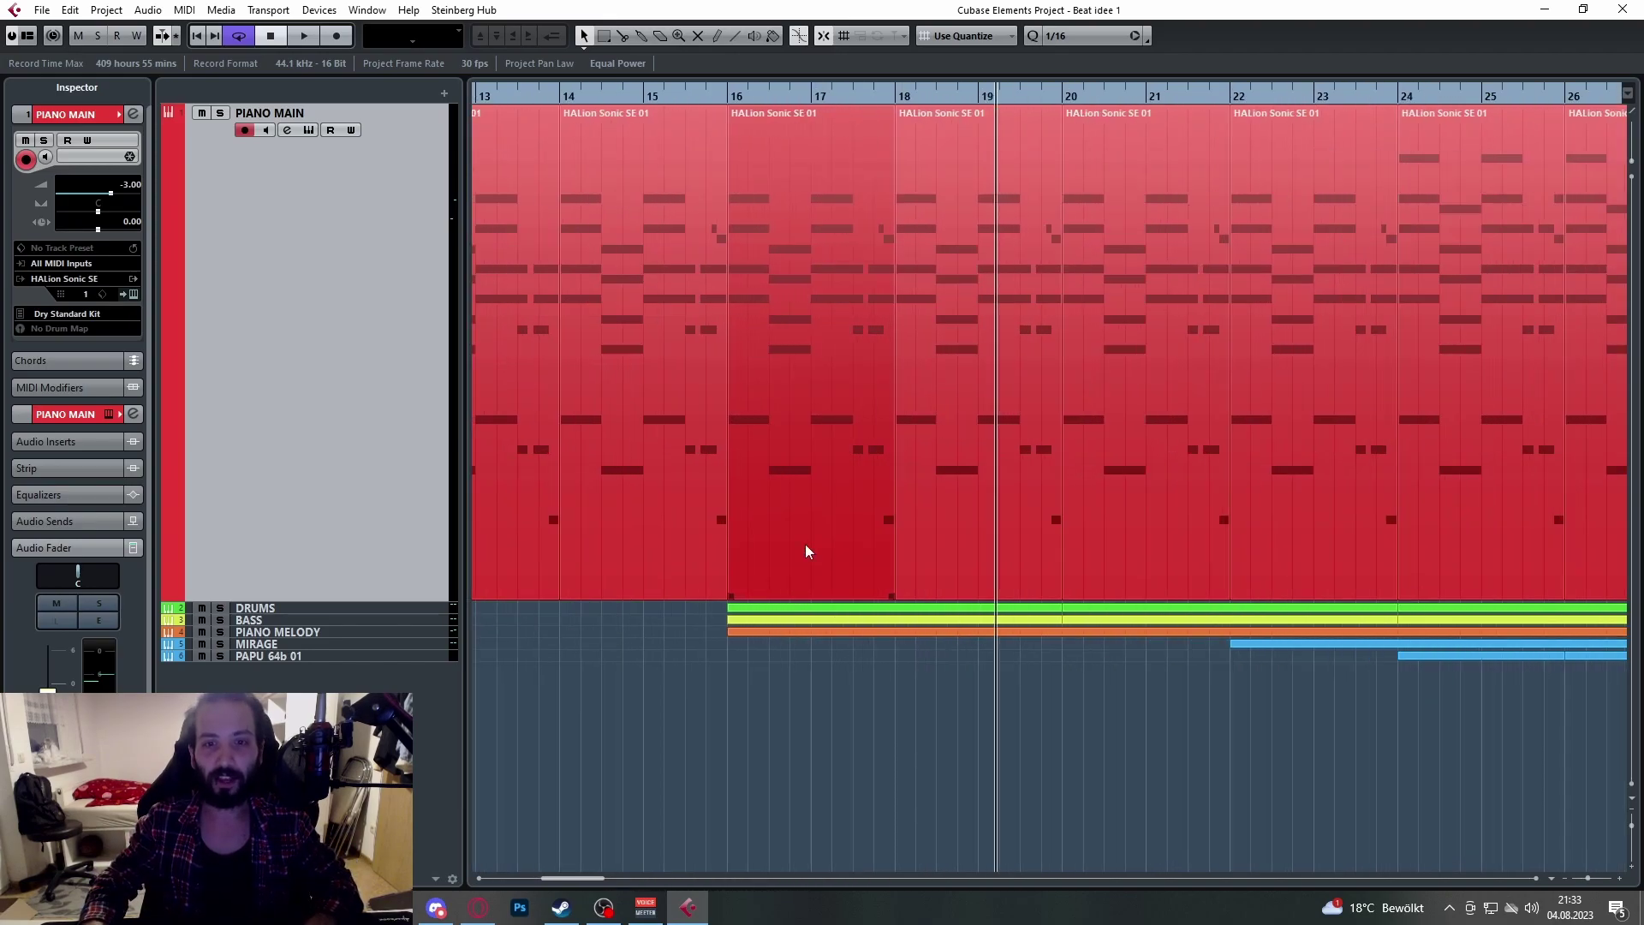
{"action": "scroll", "coordinate": [805, 543], "scroll_direction": "down", "scroll_amount": 3}
{"action": "scroll", "coordinate": [886, 563], "scroll_direction": "right", "scroll_amount": 3}
{"action": "scroll", "coordinate": [887, 566], "scroll_direction": "right", "scroll_amount": 5}
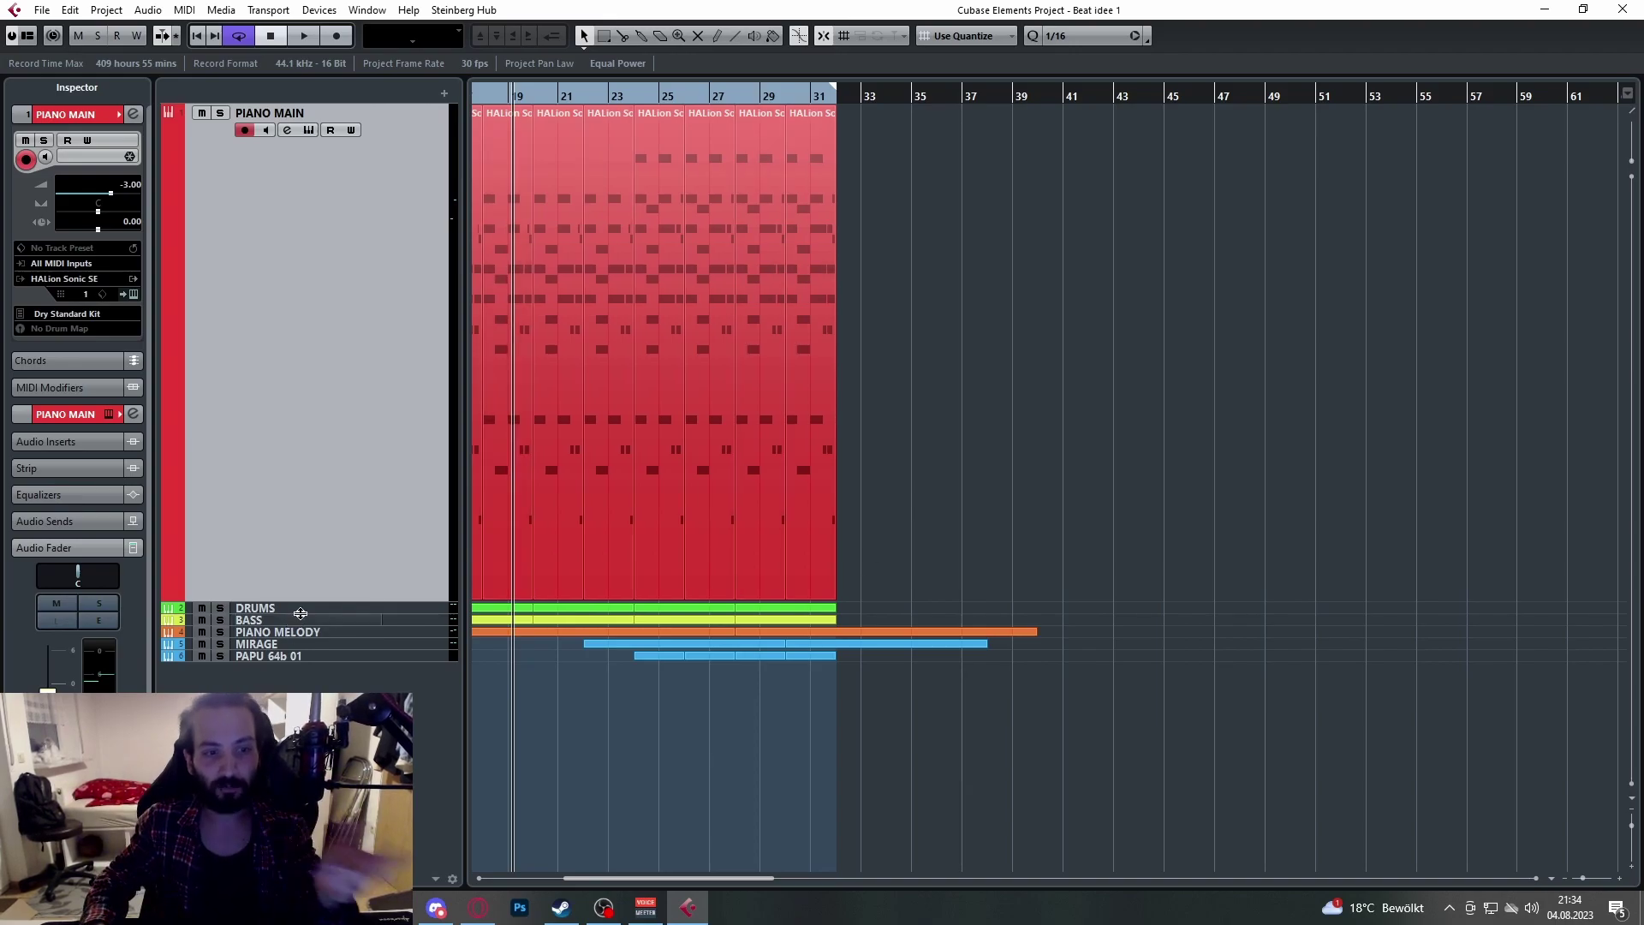
{"action": "left_click_drag", "start_coordinate": [321, 601], "coordinate": [331, 445]}
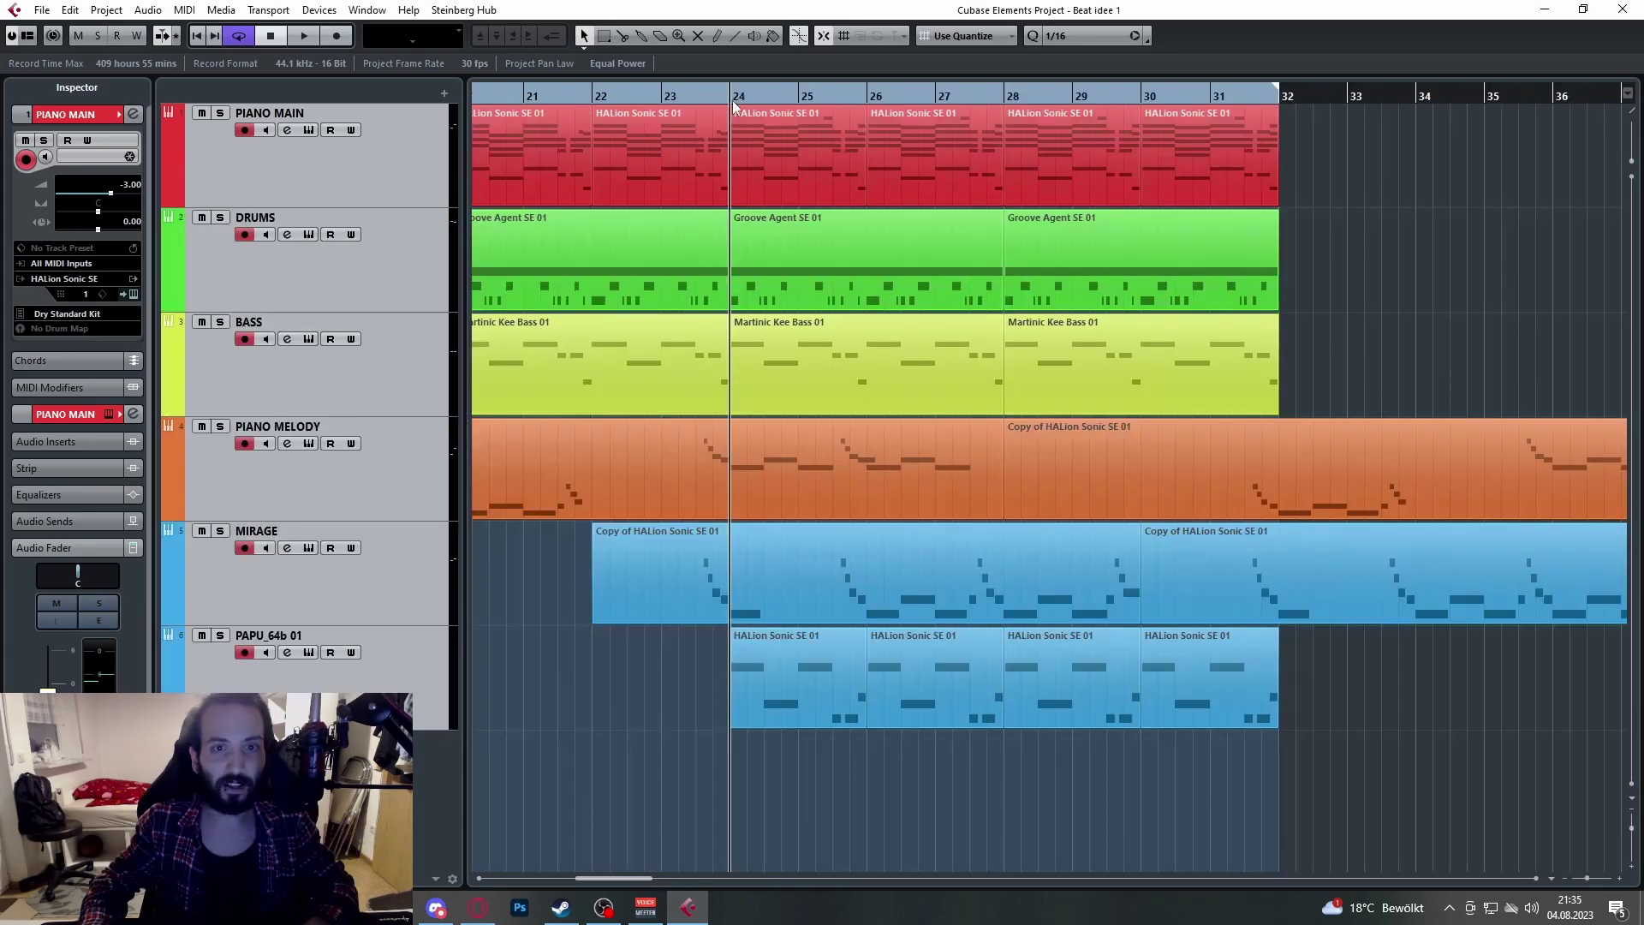
Step: Play all tracks of the arrangement together from bar 24
{"action": "scroll", "coordinate": [753, 202], "scroll_direction": "down", "scroll_amount": 2}
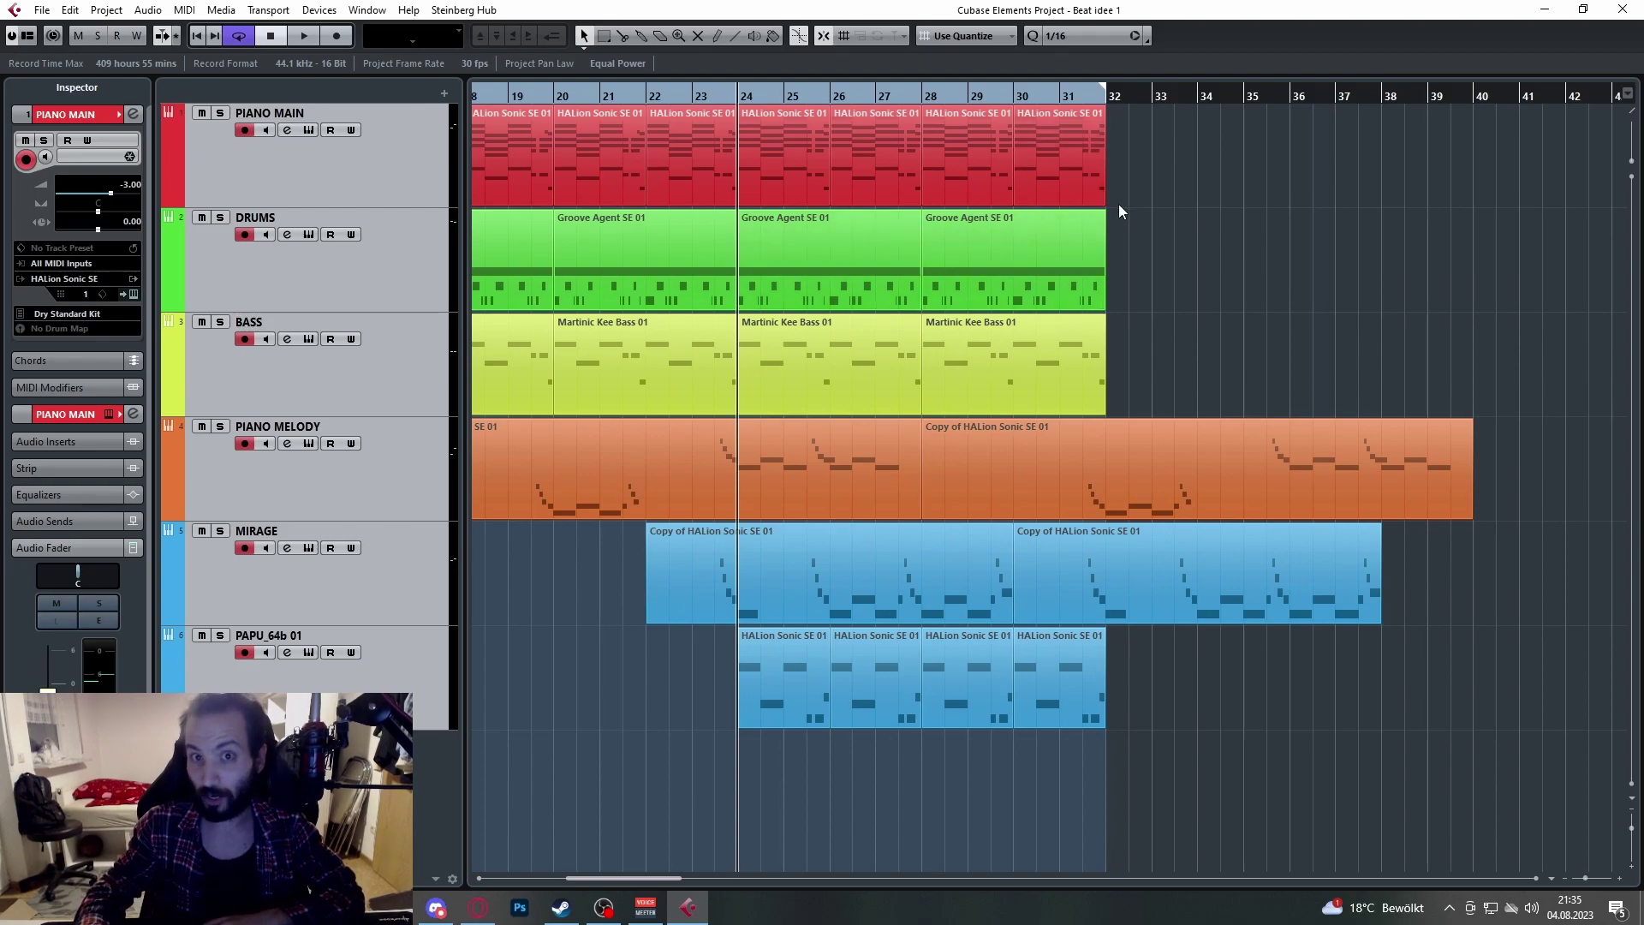
{"action": "key", "text": "space"}
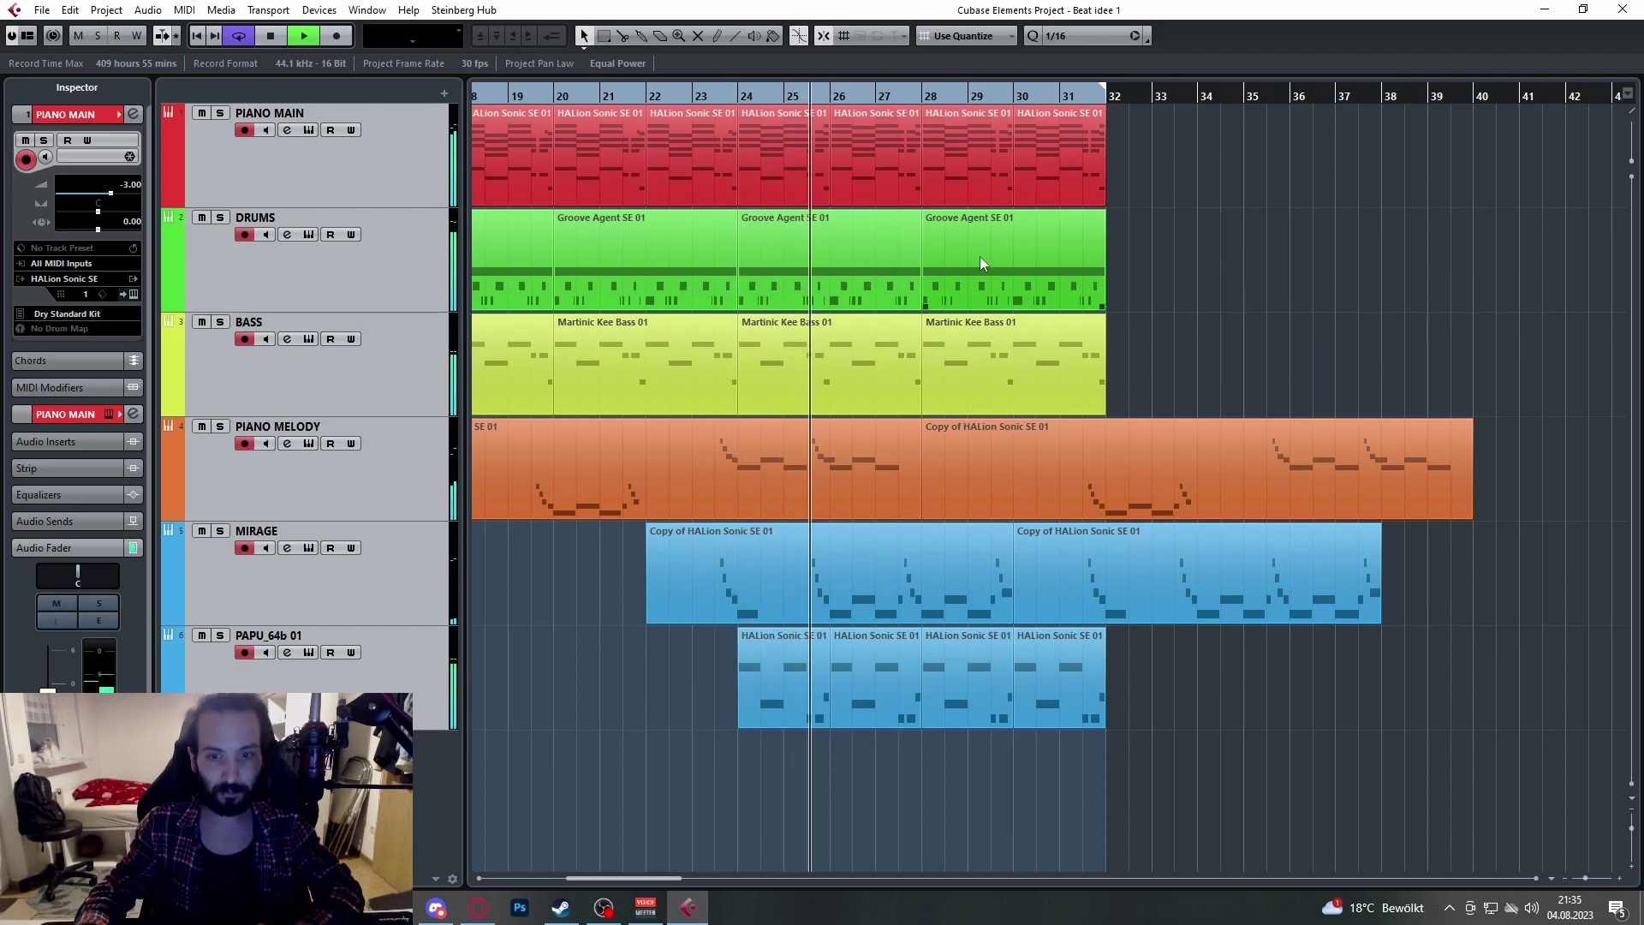
{"action": "left_click", "coordinate": [401, 379]}
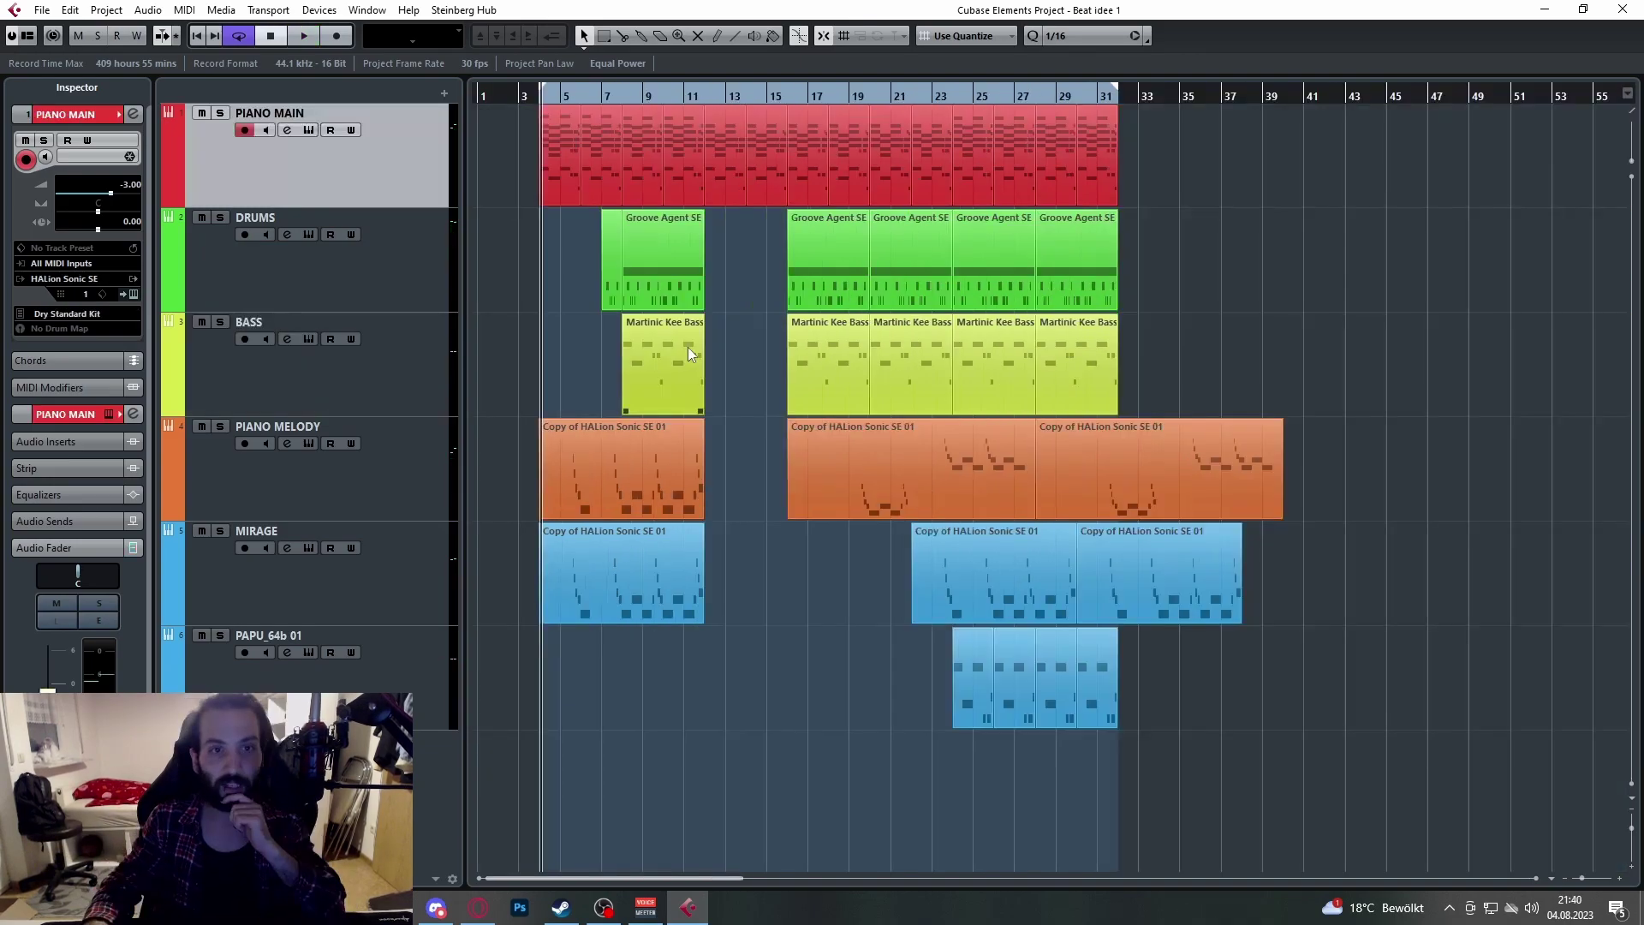
Step: Move the project cursor to about bar 24 and open the PIANO MAIN track's HALion Sonic SE instrument
{"action": "left_click_drag", "start_coordinate": [923, 96], "coordinate": [865, 280]}
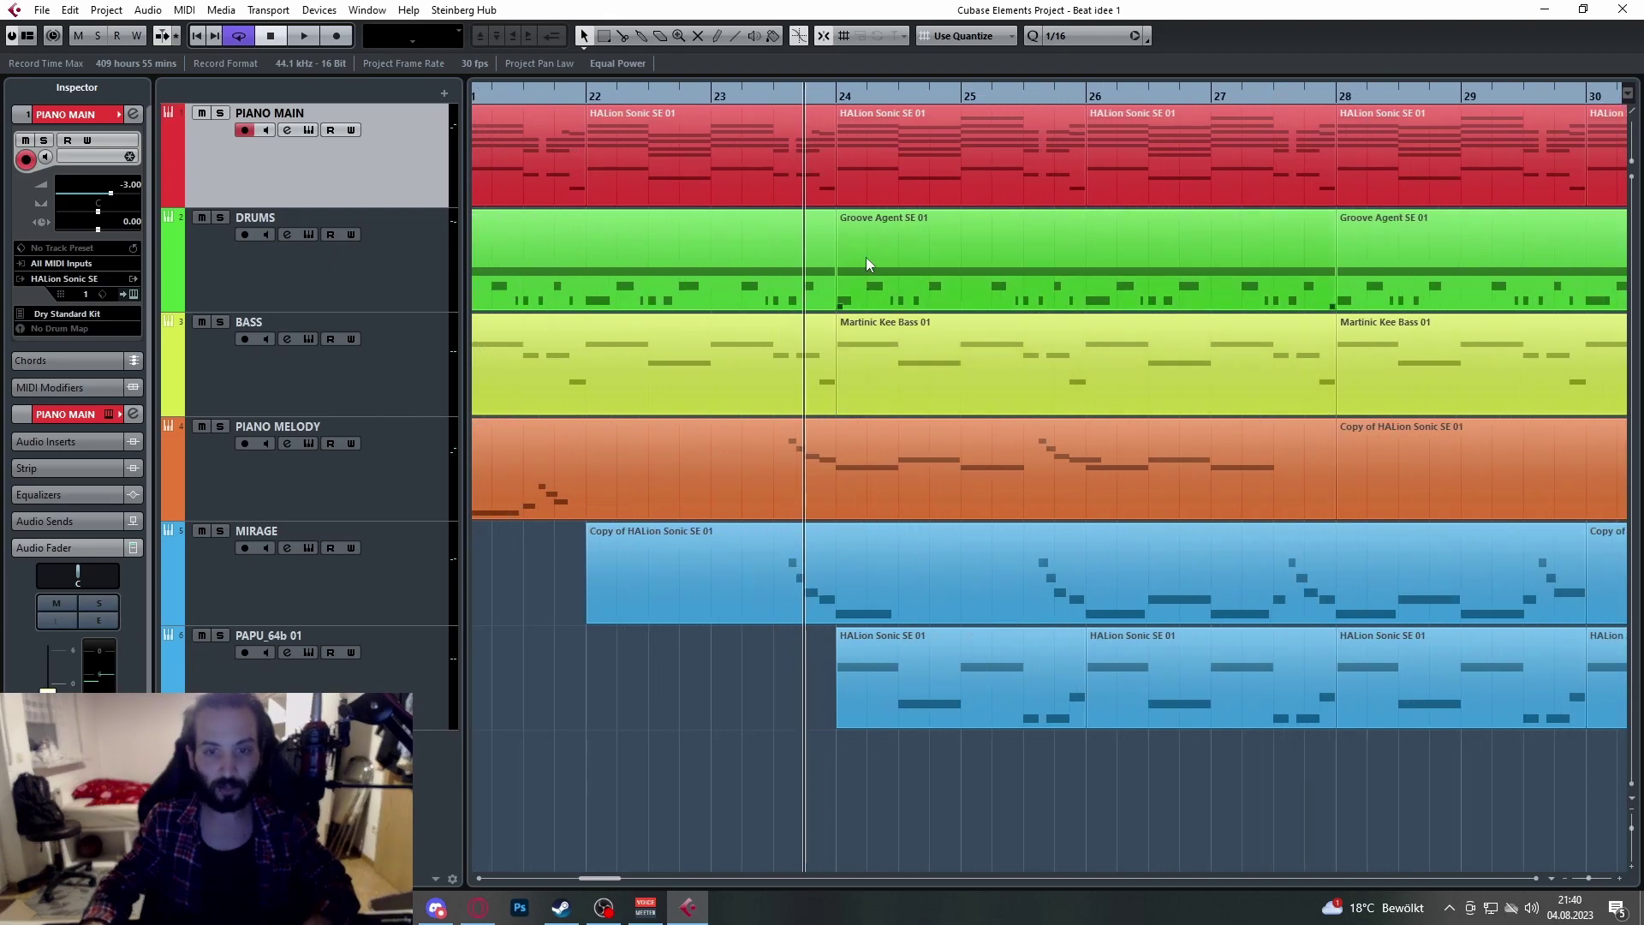
{"action": "left_click", "coordinate": [311, 132]}
{"action": "left_click_drag", "start_coordinate": [396, 116], "coordinate": [638, 161]}
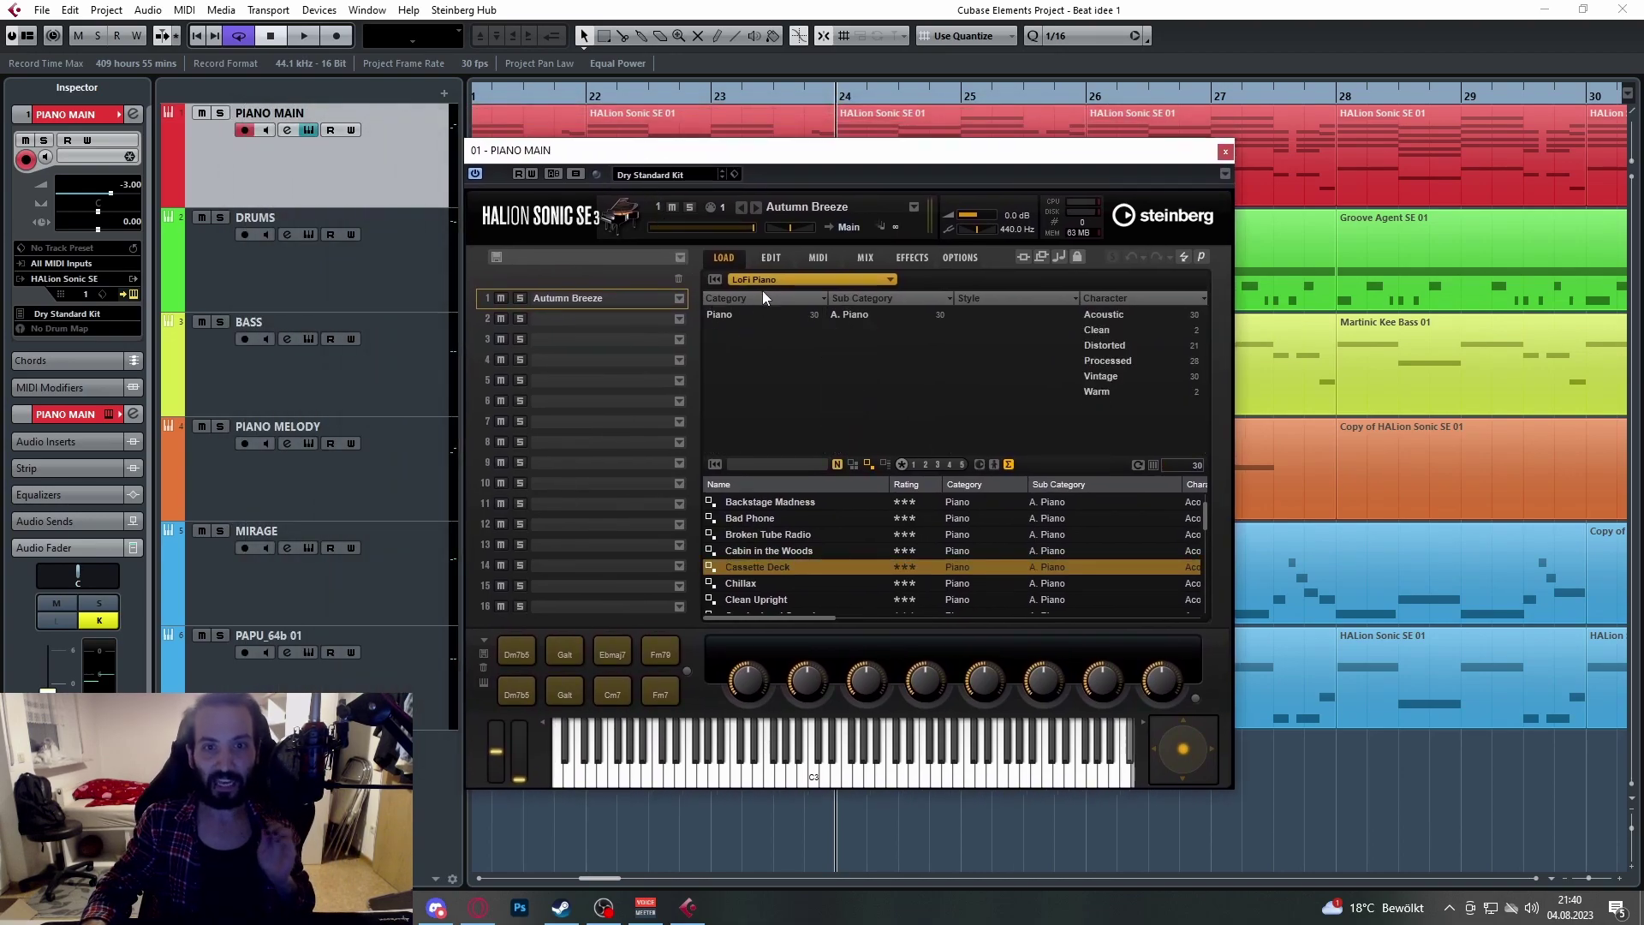
{"action": "left_click", "coordinate": [775, 259]}
{"action": "left_click_drag", "start_coordinate": [809, 158], "coordinate": [710, 118]}
{"action": "left_click", "coordinate": [568, 196]}
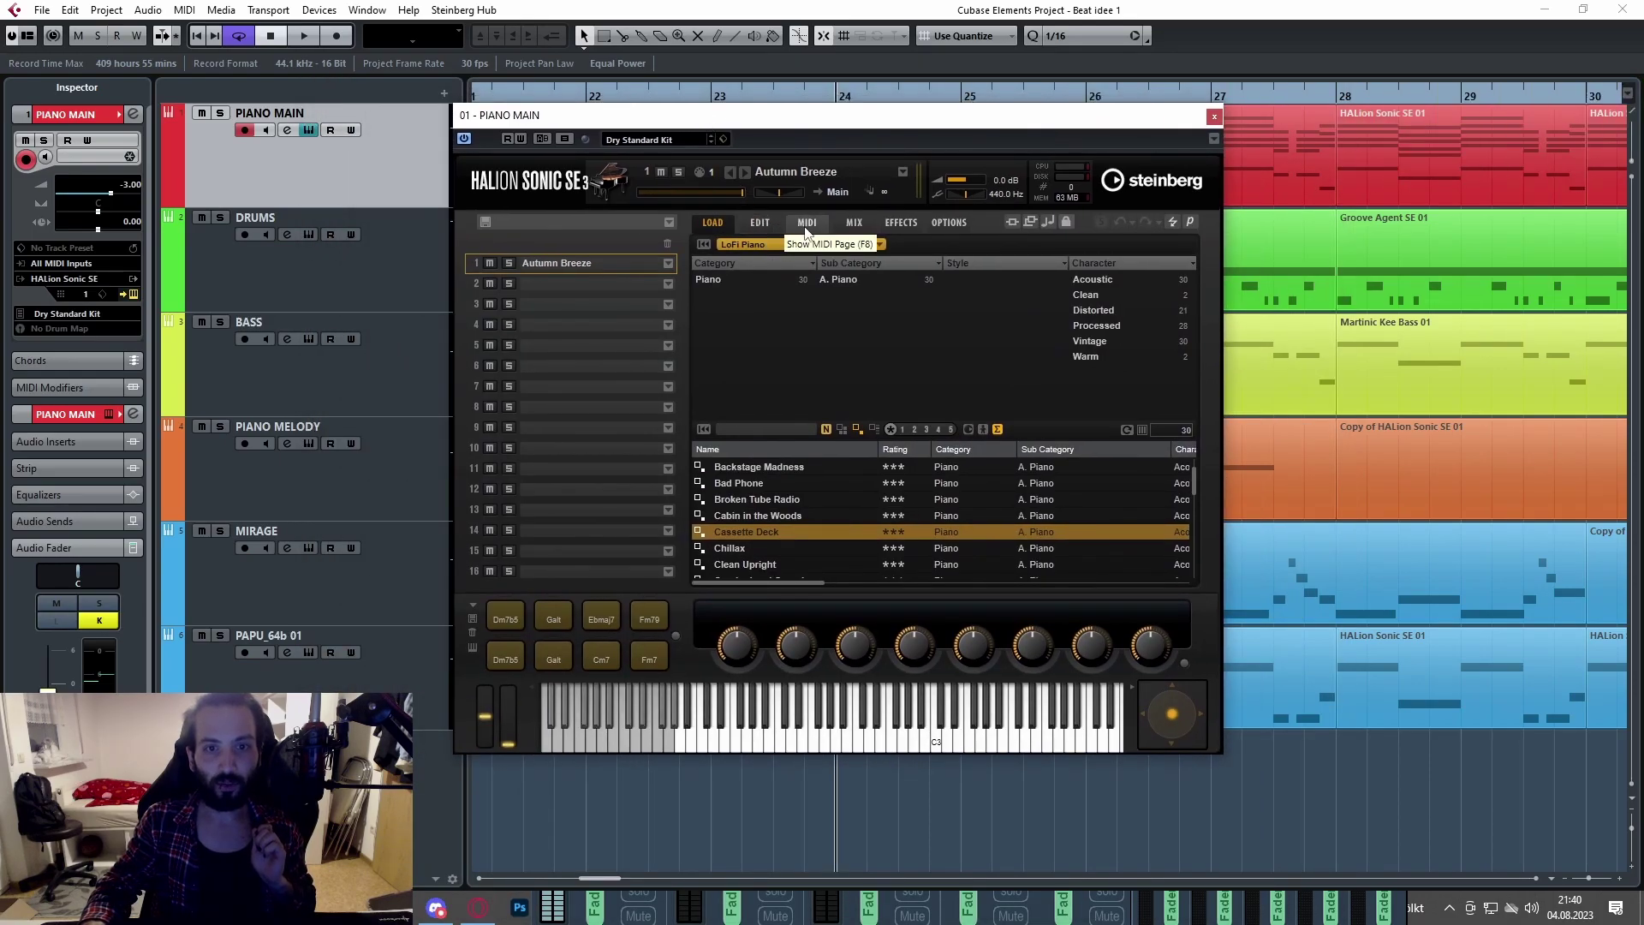
Step: View the instrument sets available in HALion Sonic SE, choose LoFi Piano and close the instrument
{"action": "left_click", "coordinate": [769, 244]}
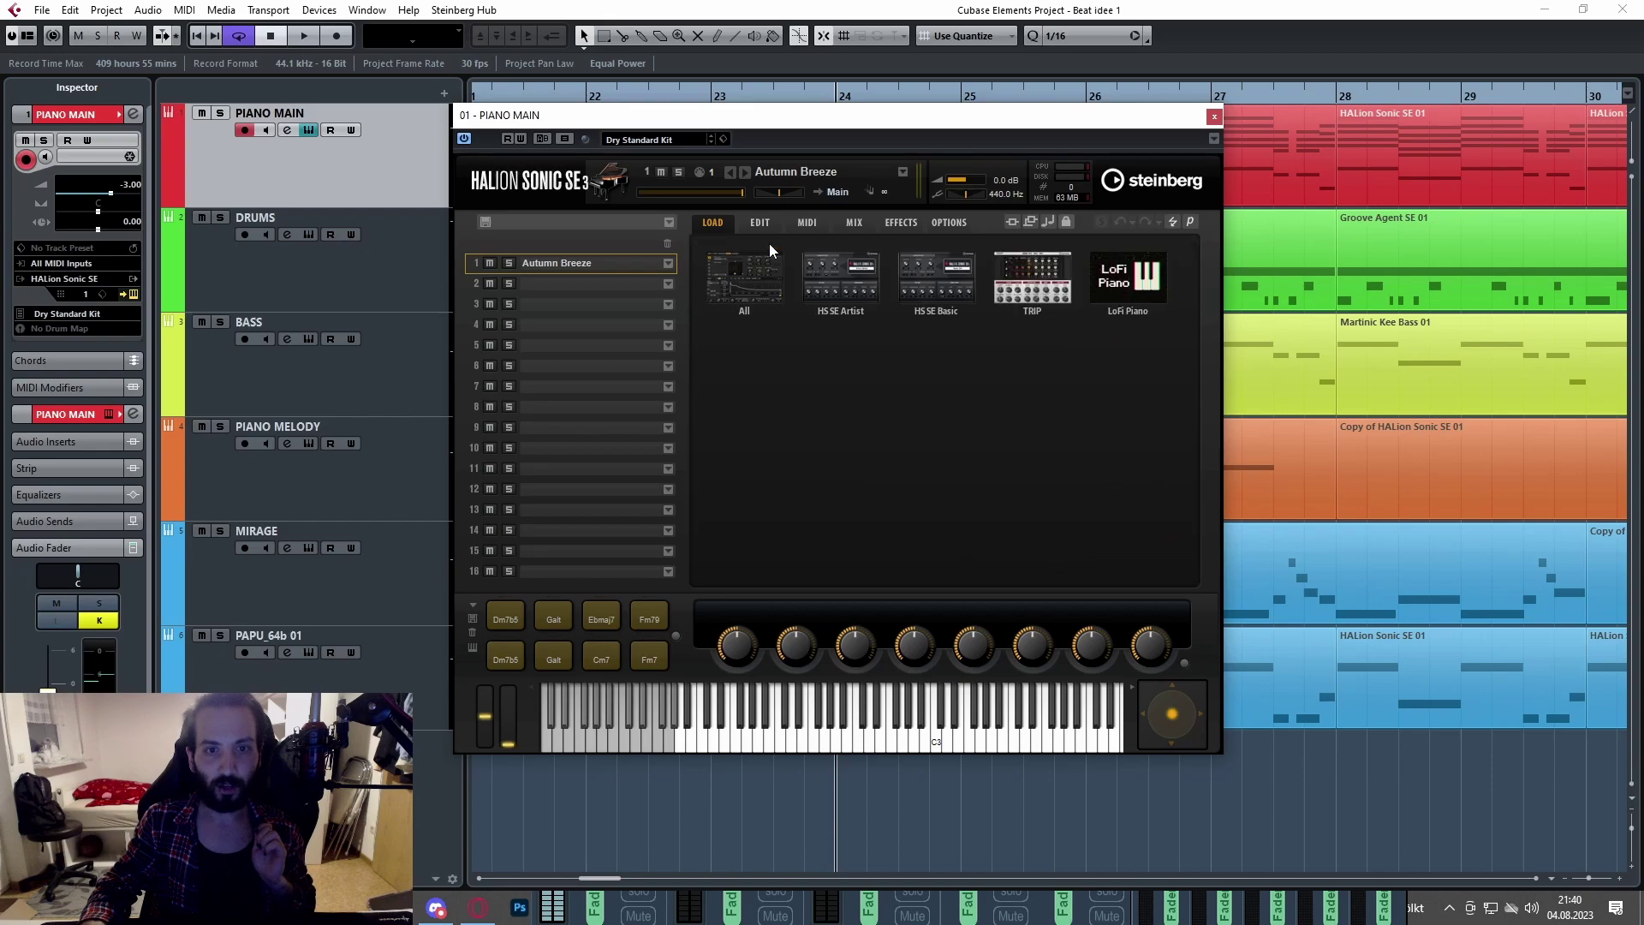
{"action": "left_click_drag", "start_coordinate": [811, 126], "coordinate": [714, 210]}
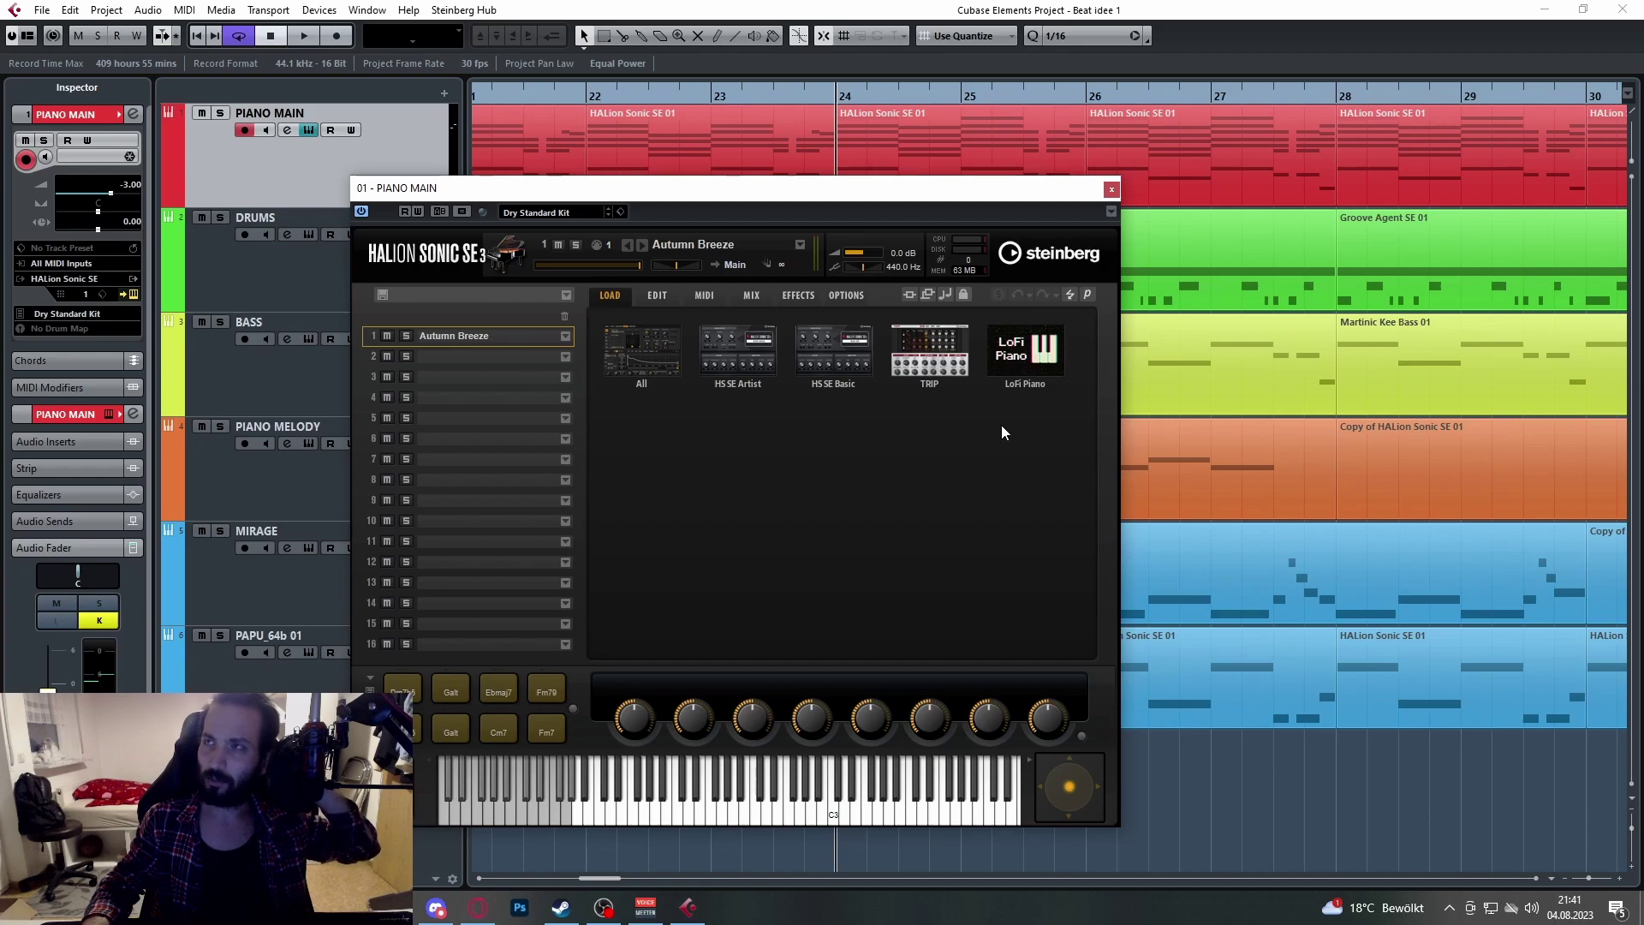
{"action": "left_click_drag", "start_coordinate": [876, 204], "coordinate": [845, 206]}
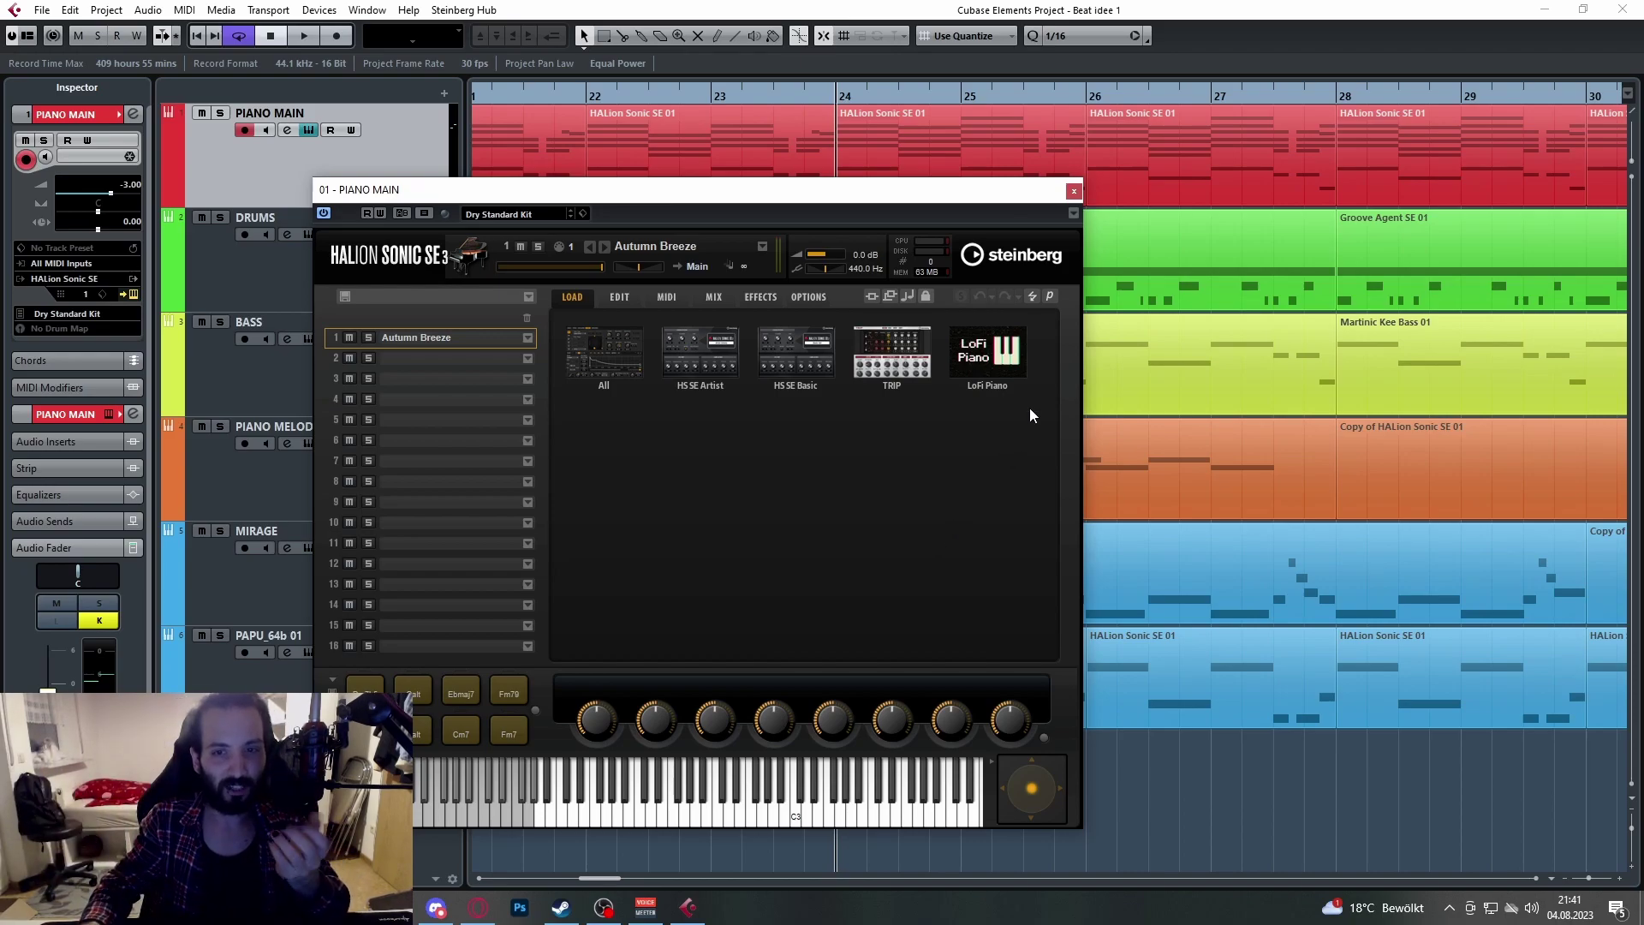
{"action": "left_click", "coordinate": [1014, 379]}
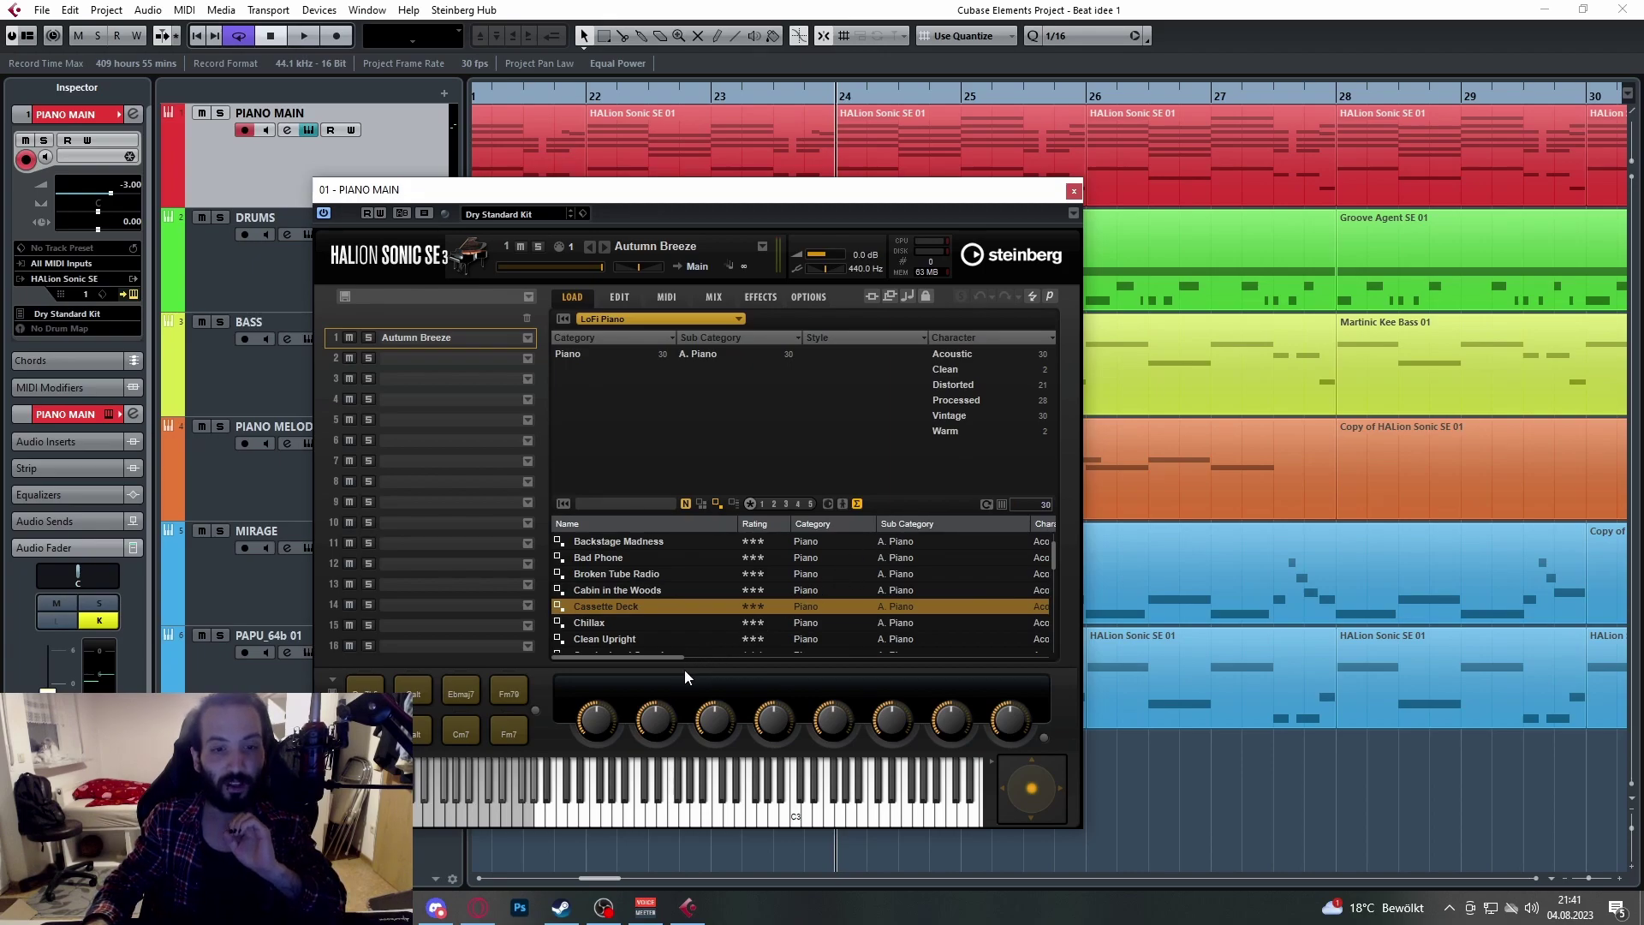
{"action": "left_click", "coordinate": [1074, 191]}
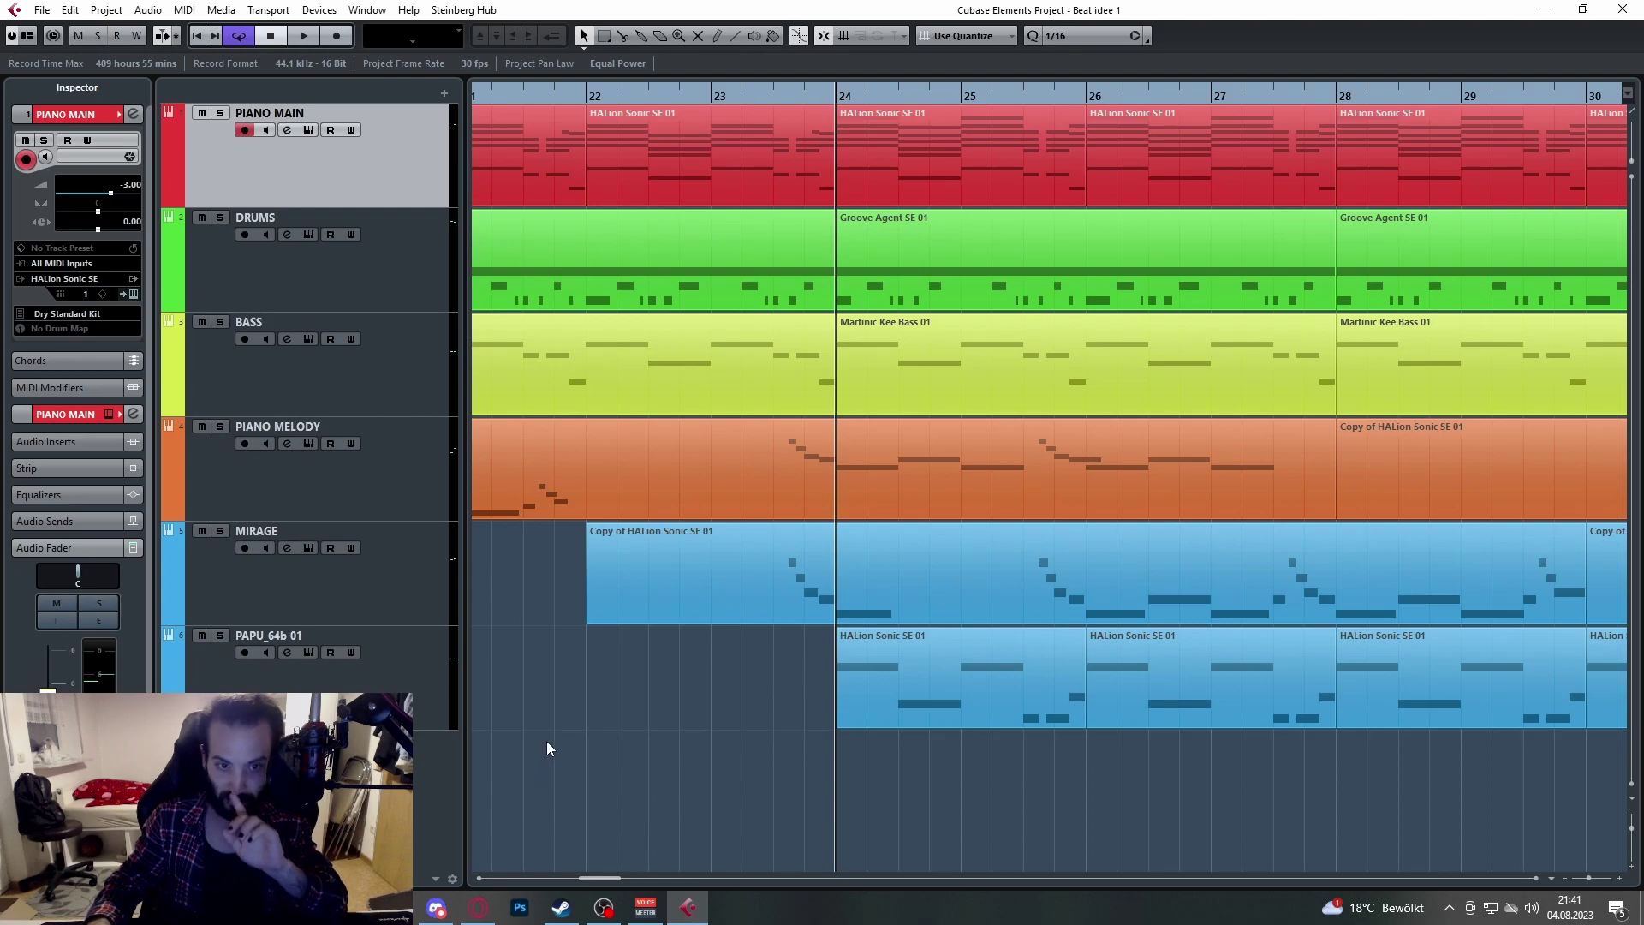
Step: Switch to the Opera browser, search for "Native Instruments komplete start" in a new tab and open the product page
{"action": "left_click", "coordinate": [478, 908]}
{"action": "key", "text": "ctrl+t"}
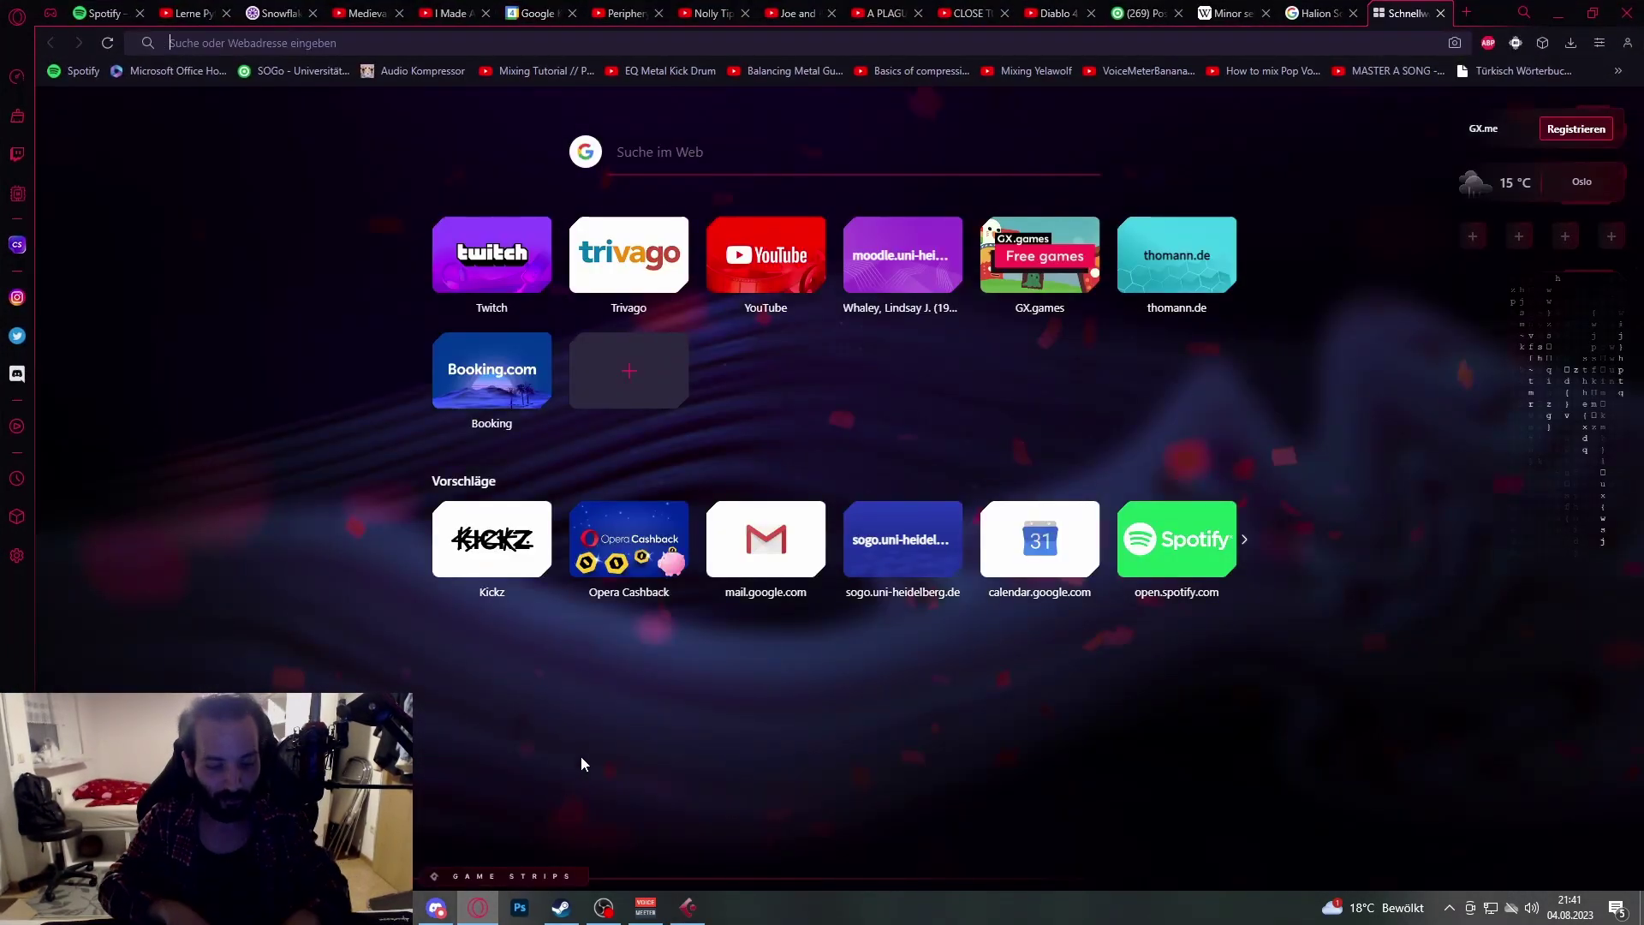
{"action": "type", "text": "Native"}
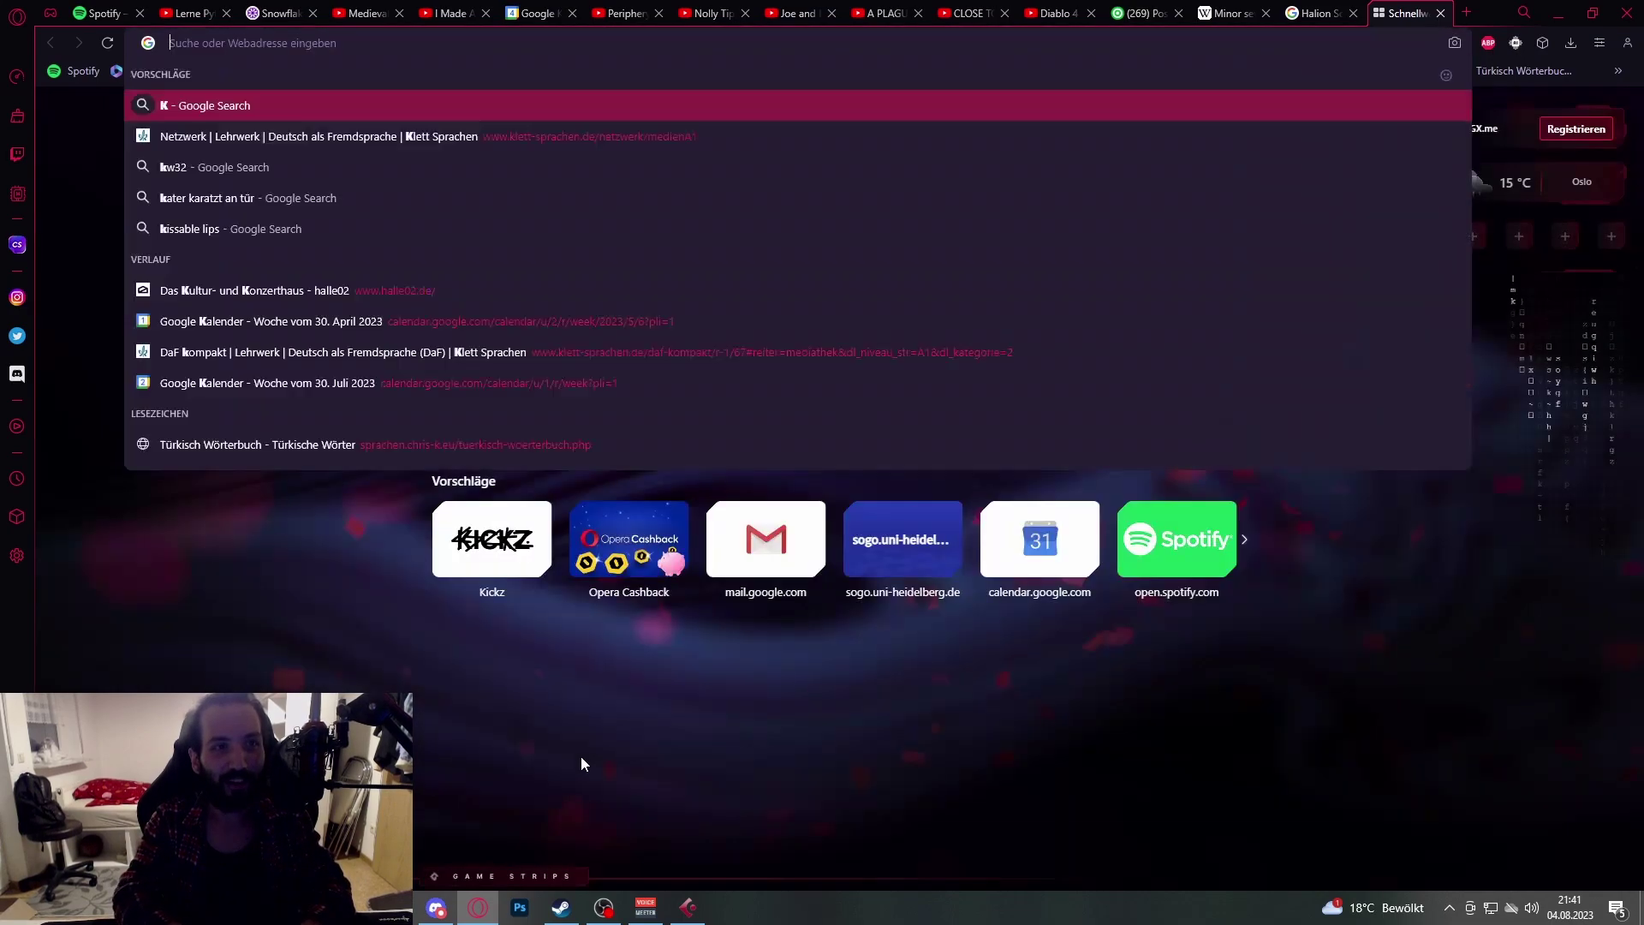
{"action": "type", "text": " Instruments komplet"}
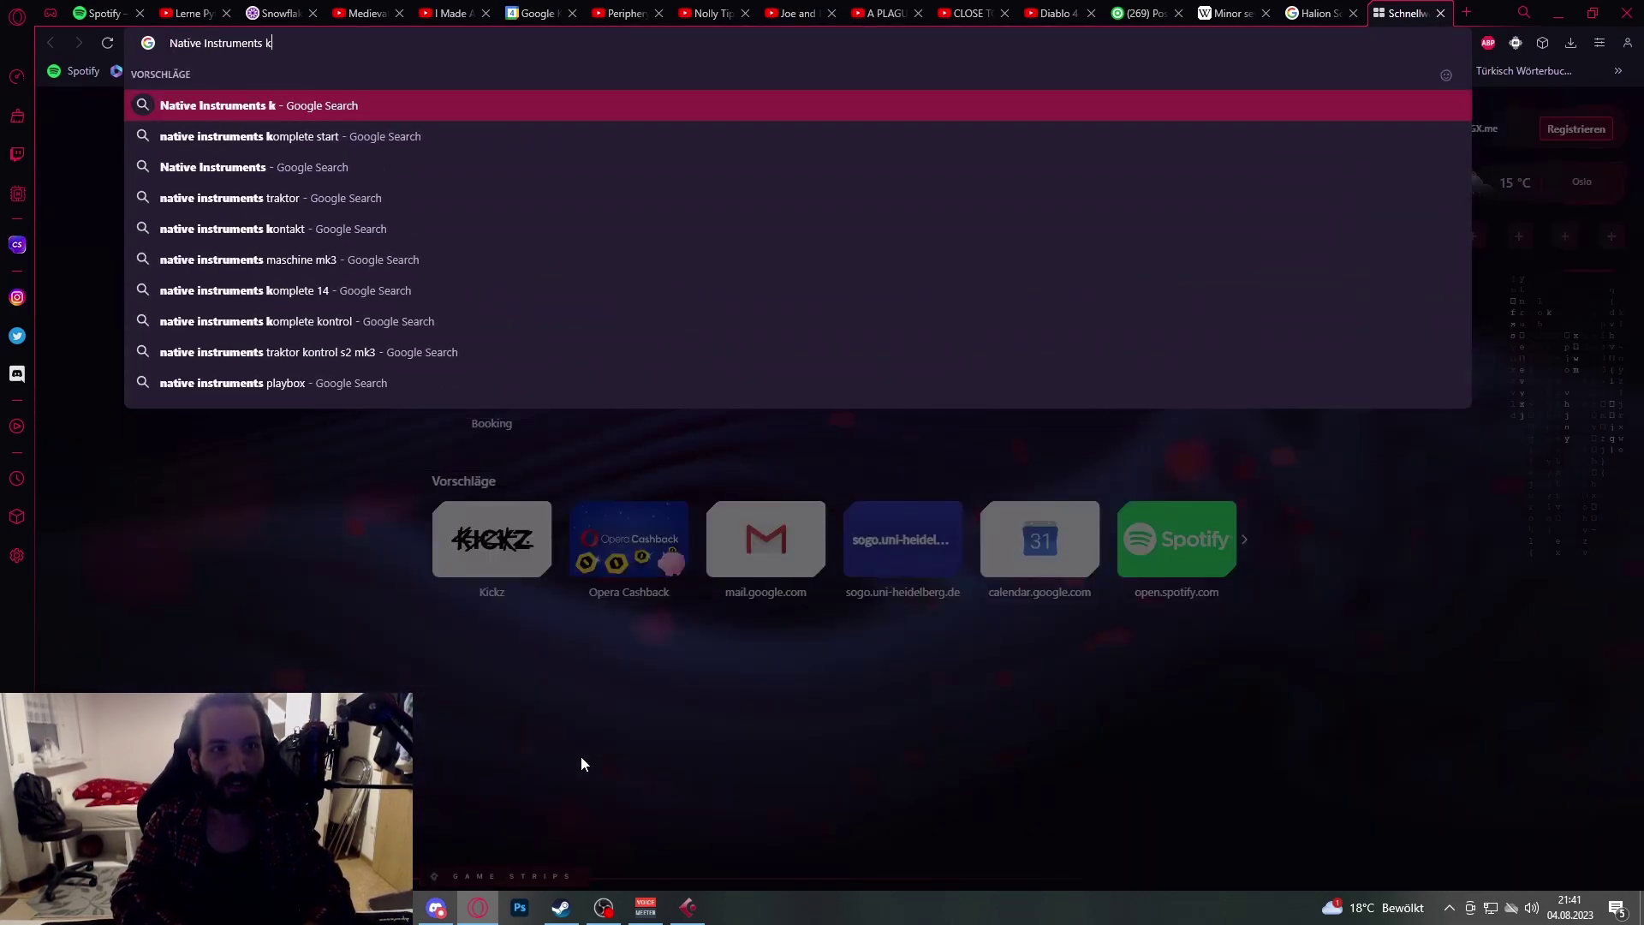
{"action": "type", "text": "e start"}
{"action": "key", "text": "Return"}
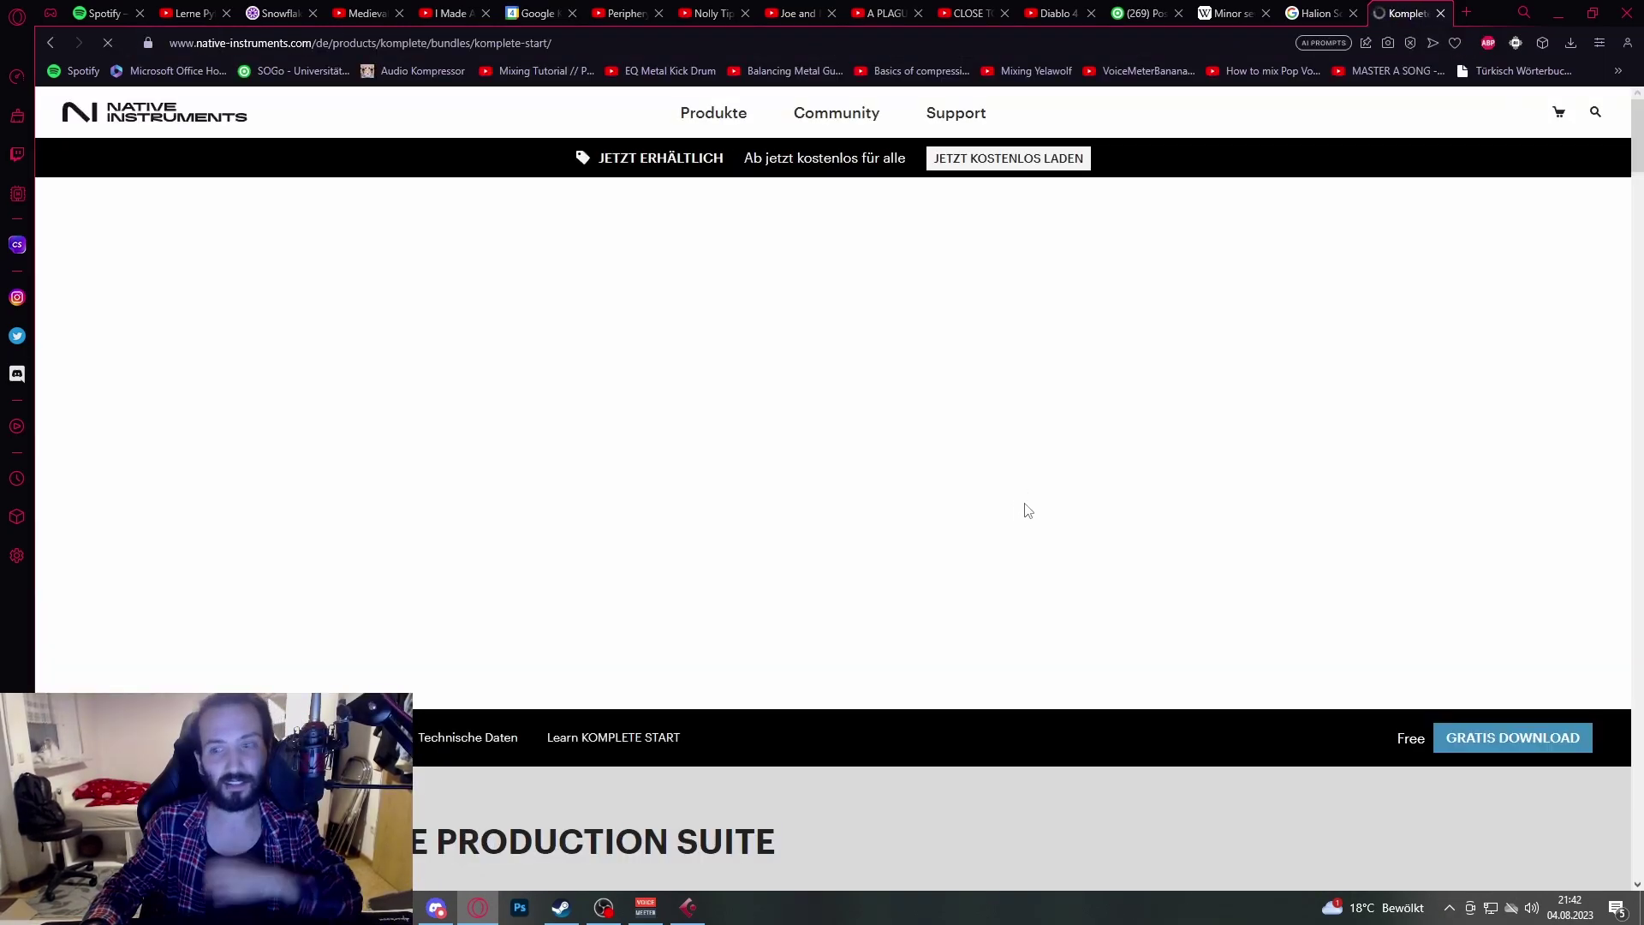
Step: Examine the Komplete Start page for the free suite's features, sample instruments, loops and samples, and installation information
{"action": "scroll", "coordinate": [1034, 572], "scroll_direction": "down", "scroll_amount": 2}
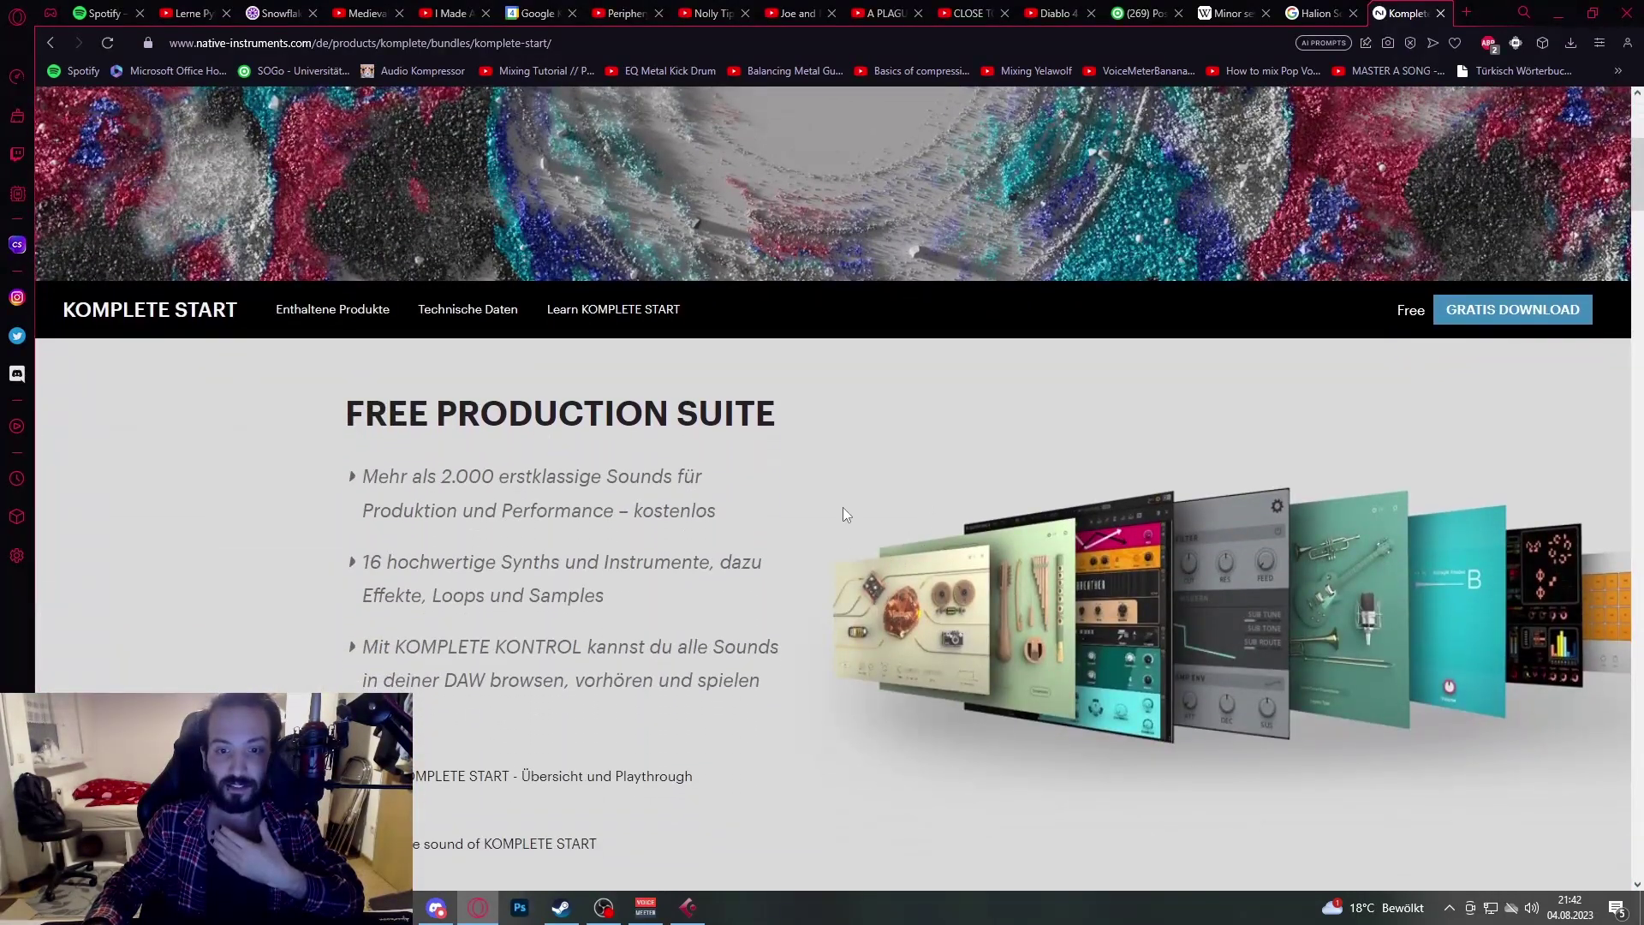
{"action": "scroll", "coordinate": [843, 506], "scroll_direction": "down", "scroll_amount": 2}
{"action": "scroll", "coordinate": [846, 505], "scroll_direction": "up", "scroll_amount": 4}
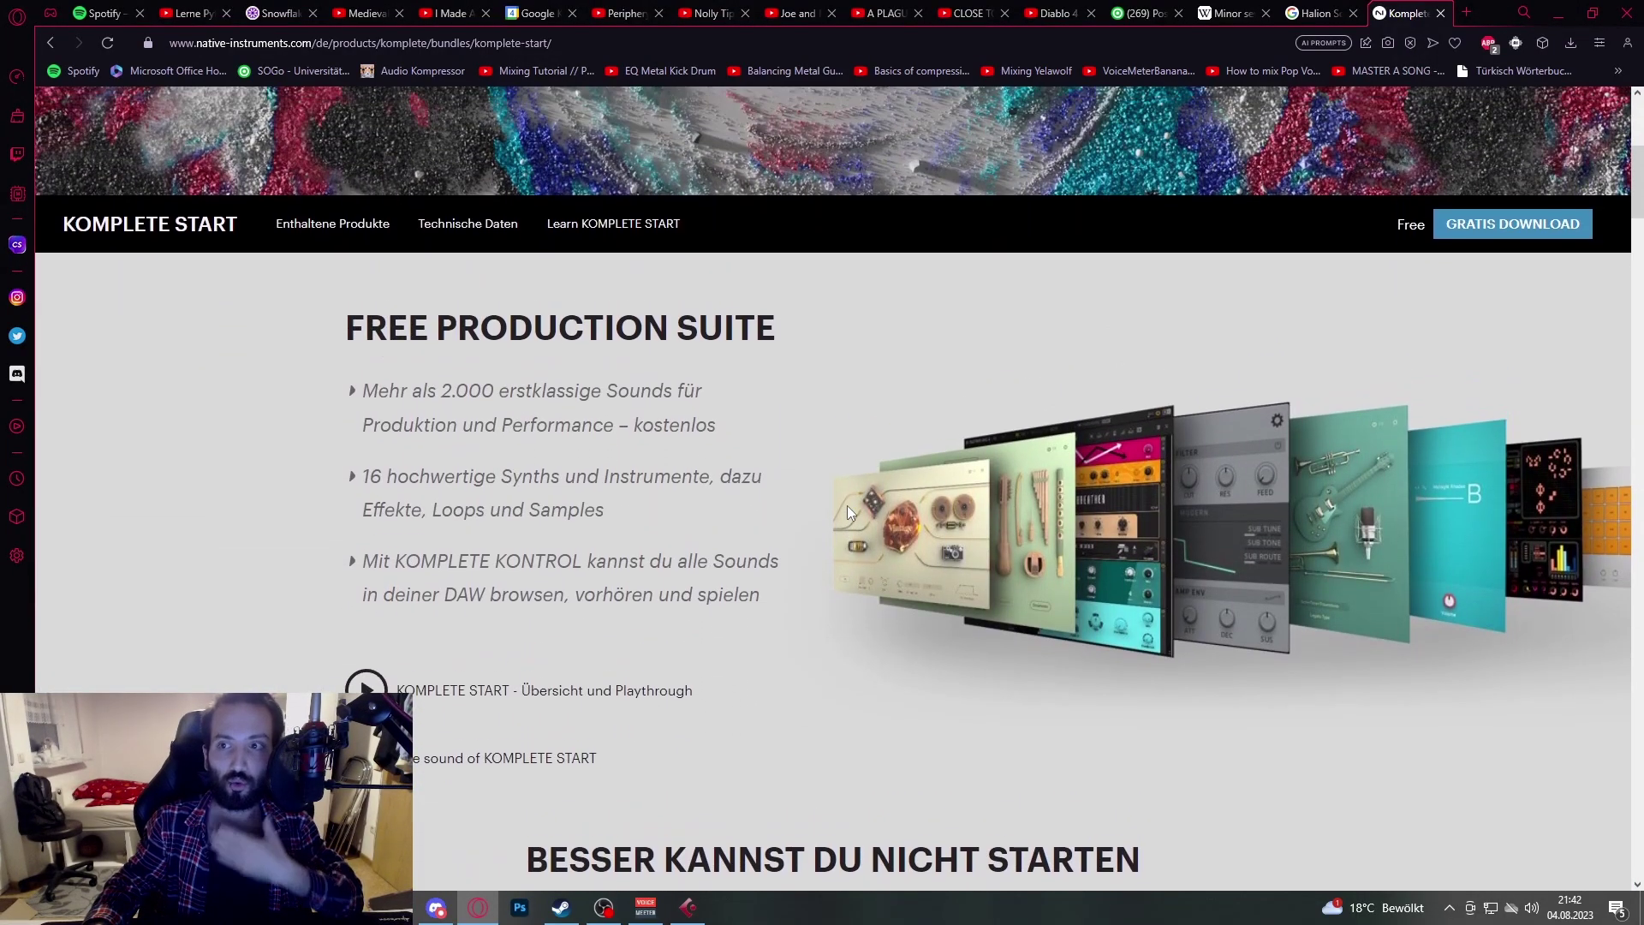
{"action": "scroll", "coordinate": [862, 534], "scroll_direction": "down", "scroll_amount": 1}
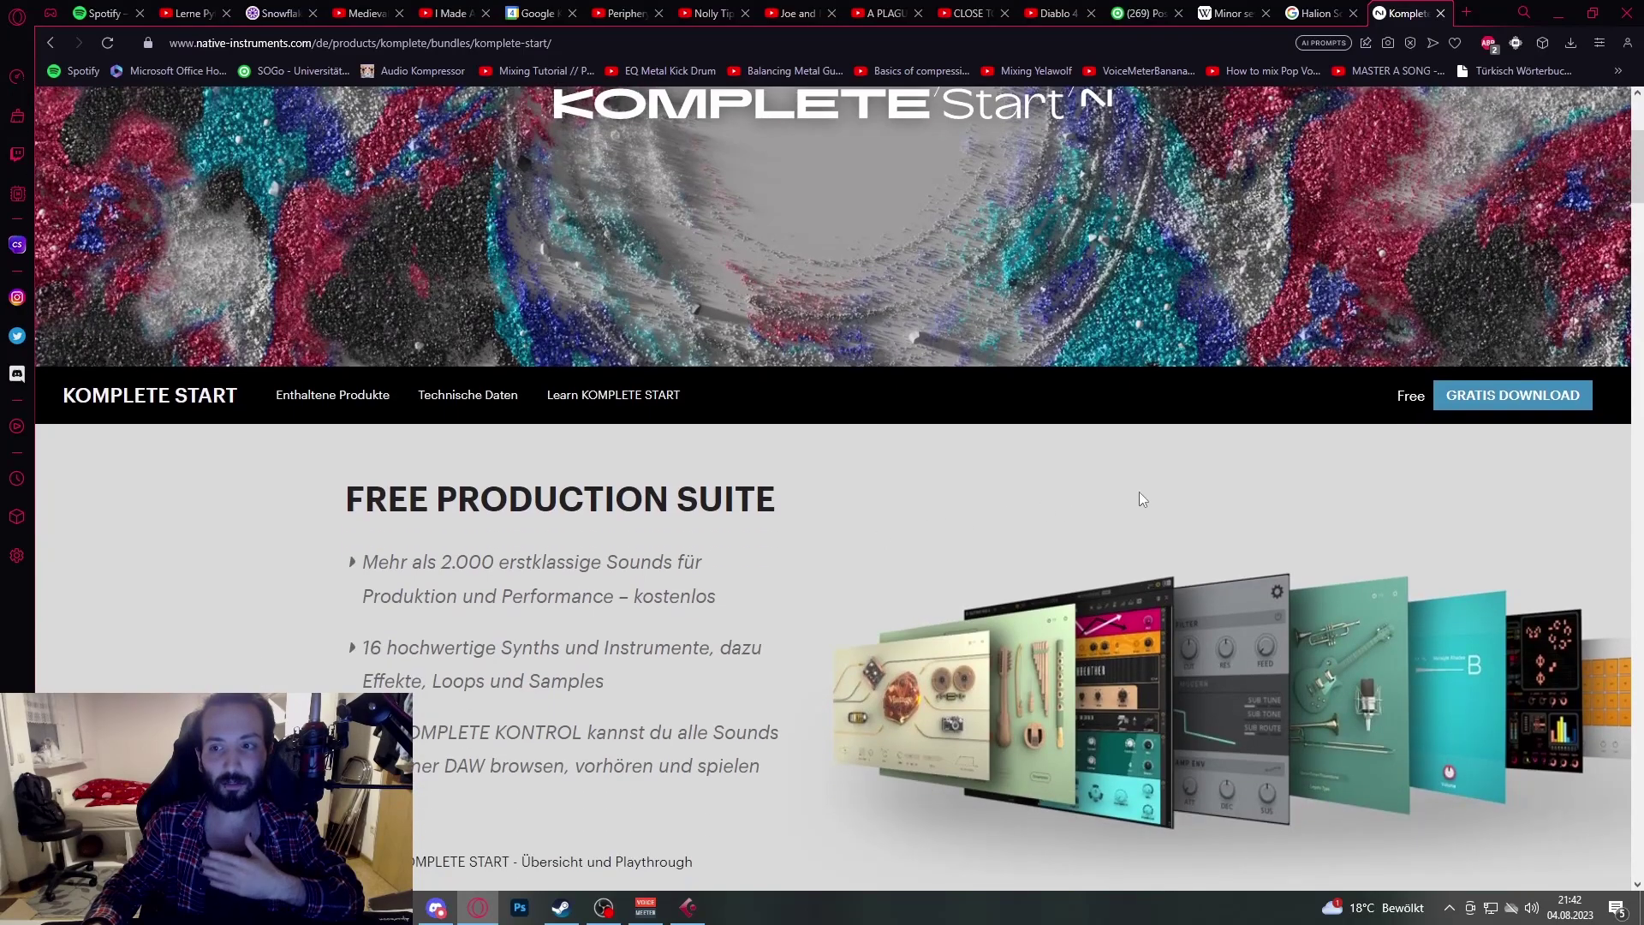
{"action": "scroll", "coordinate": [1368, 440], "scroll_direction": "up", "scroll_amount": 2}
{"action": "scroll", "coordinate": [1299, 519], "scroll_direction": "down", "scroll_amount": 2}
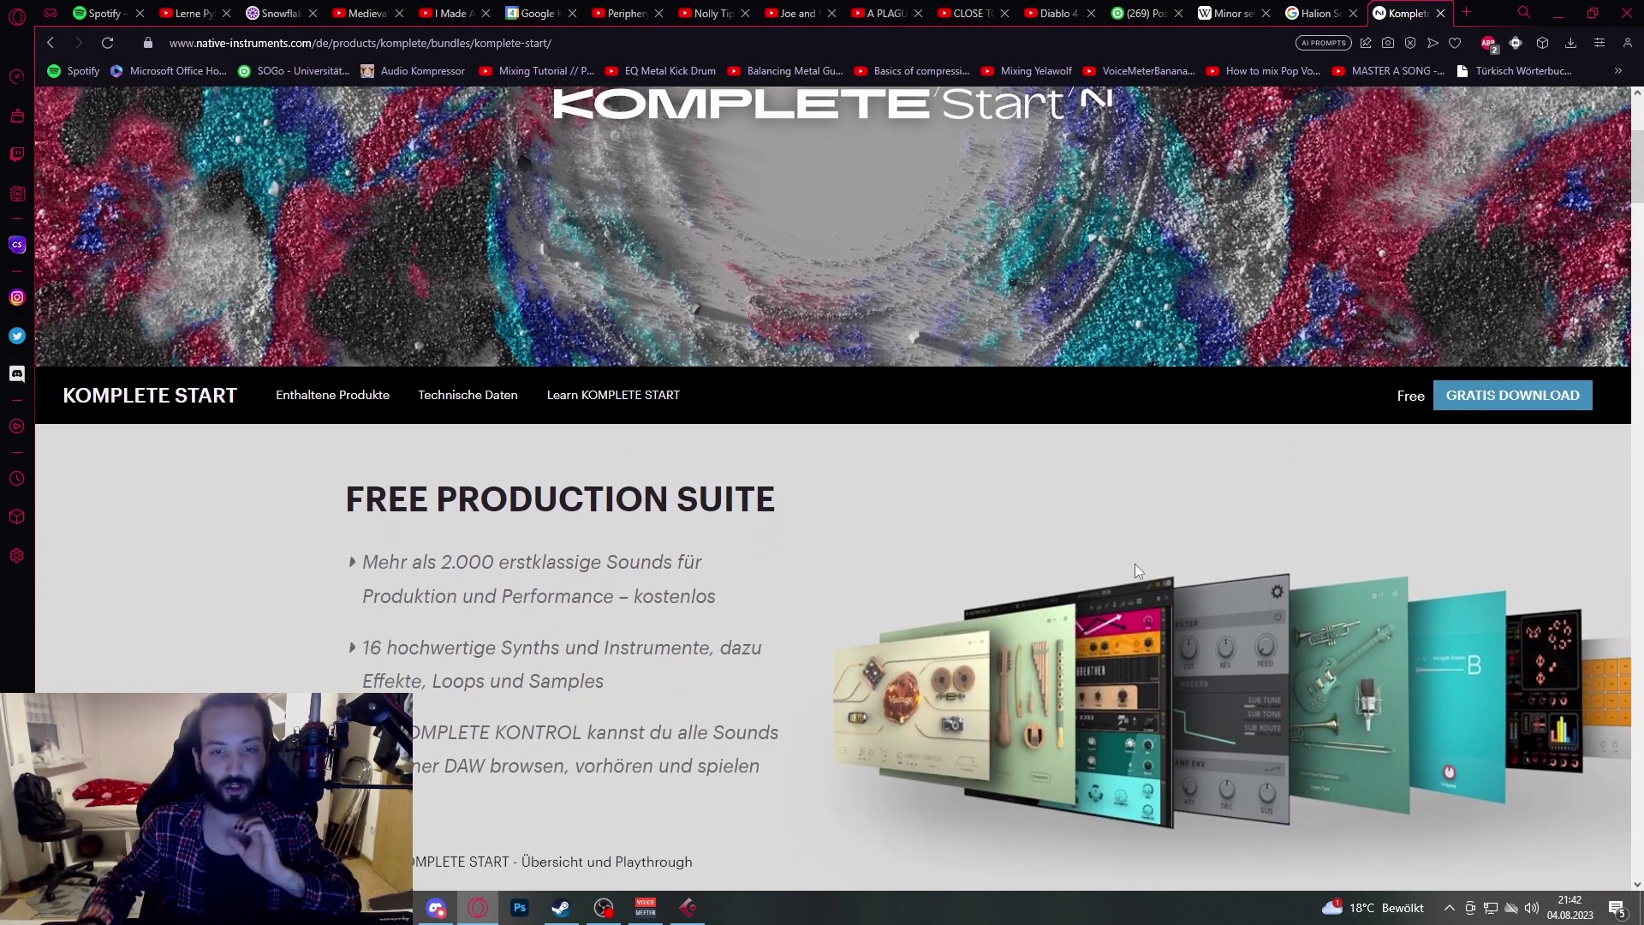
{"action": "scroll", "coordinate": [1030, 510], "scroll_direction": "down", "scroll_amount": 5}
{"action": "scroll", "coordinate": [1240, 439], "scroll_direction": "down", "scroll_amount": 1}
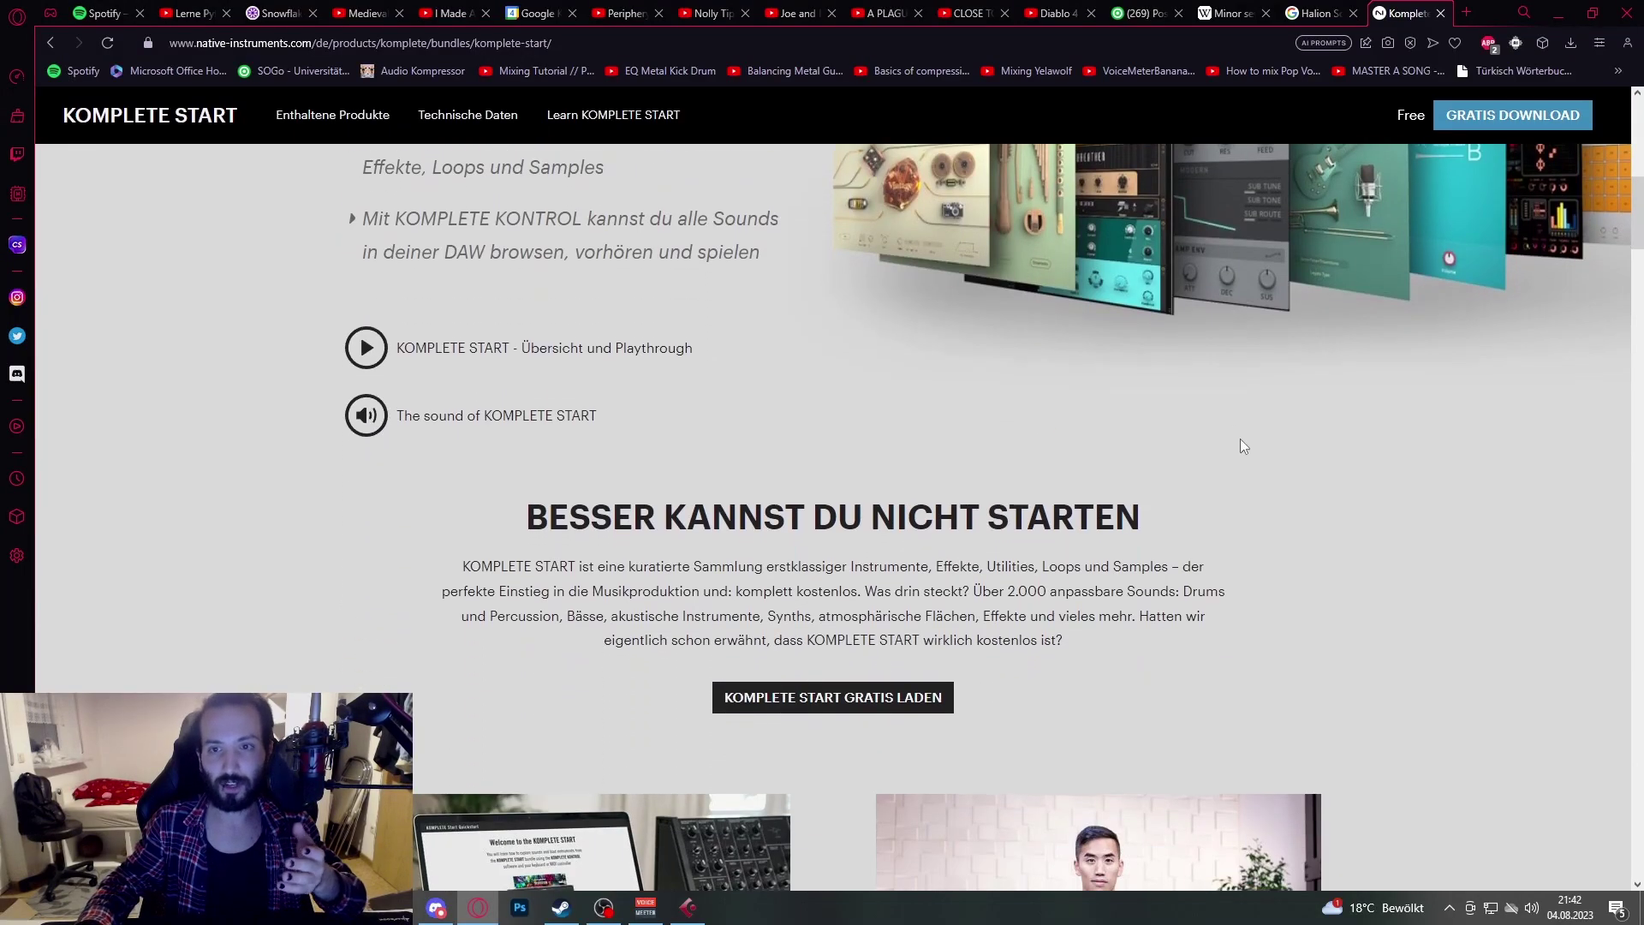
{"action": "scroll", "coordinate": [1241, 441], "scroll_direction": "up", "scroll_amount": 2}
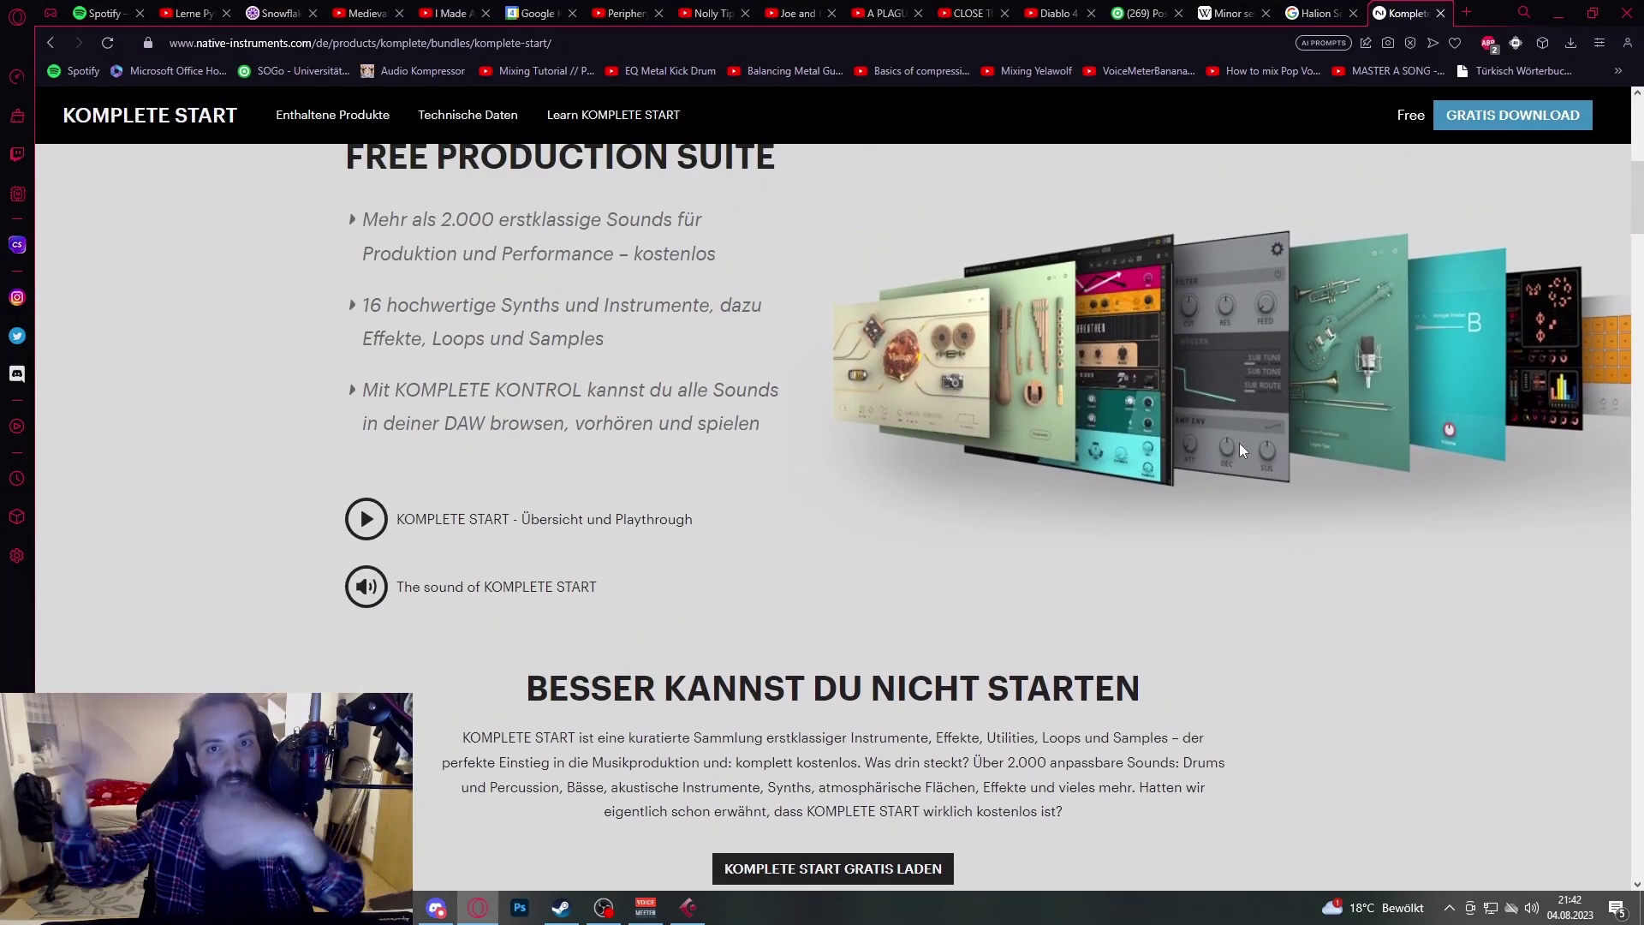
{"action": "scroll", "coordinate": [1240, 443], "scroll_direction": "down", "scroll_amount": 2}
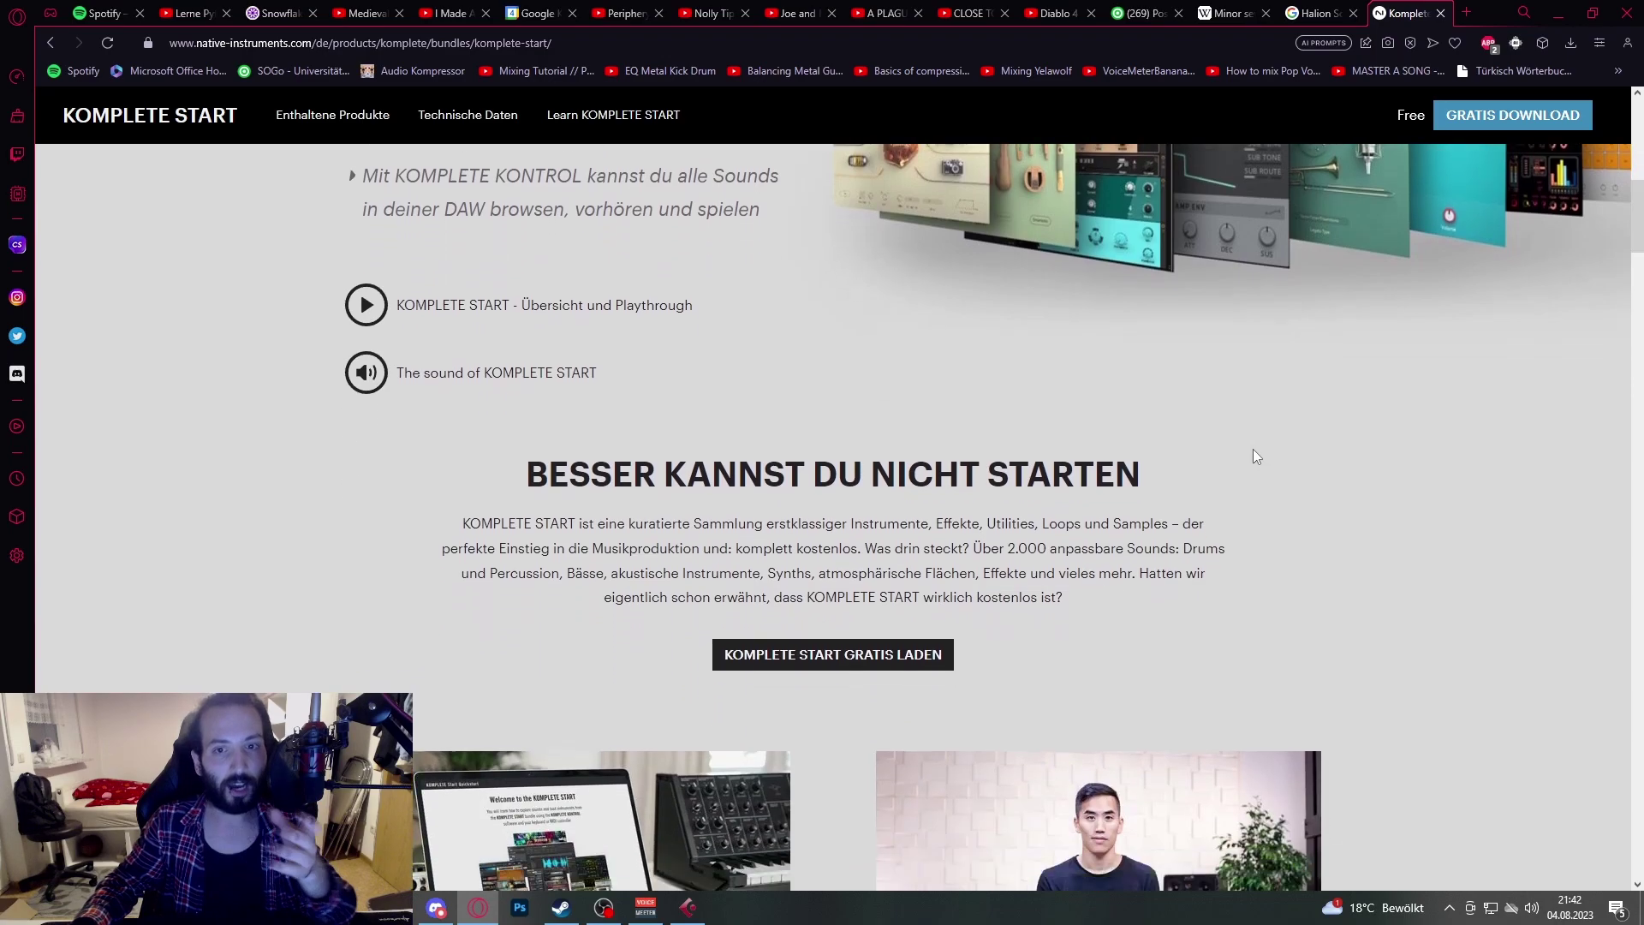
{"action": "scroll", "coordinate": [1252, 450], "scroll_direction": "down", "scroll_amount": 4}
{"action": "scroll", "coordinate": [1158, 479], "scroll_direction": "down", "scroll_amount": 15}
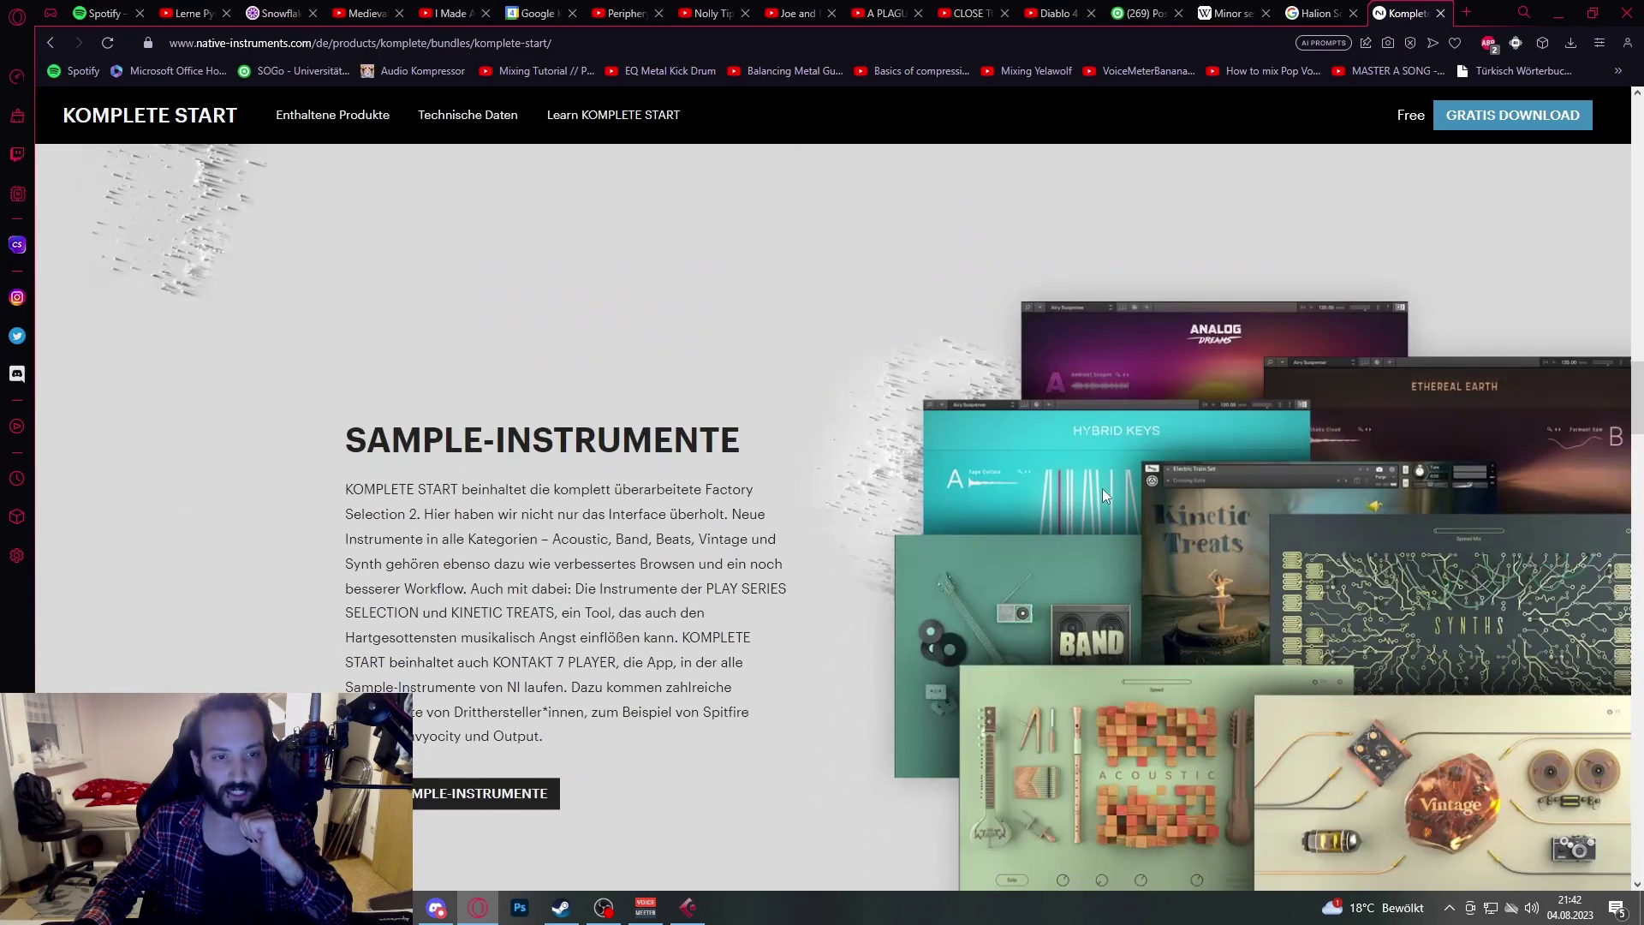
{"action": "scroll", "coordinate": [1137, 394], "scroll_direction": "down", "scroll_amount": 20}
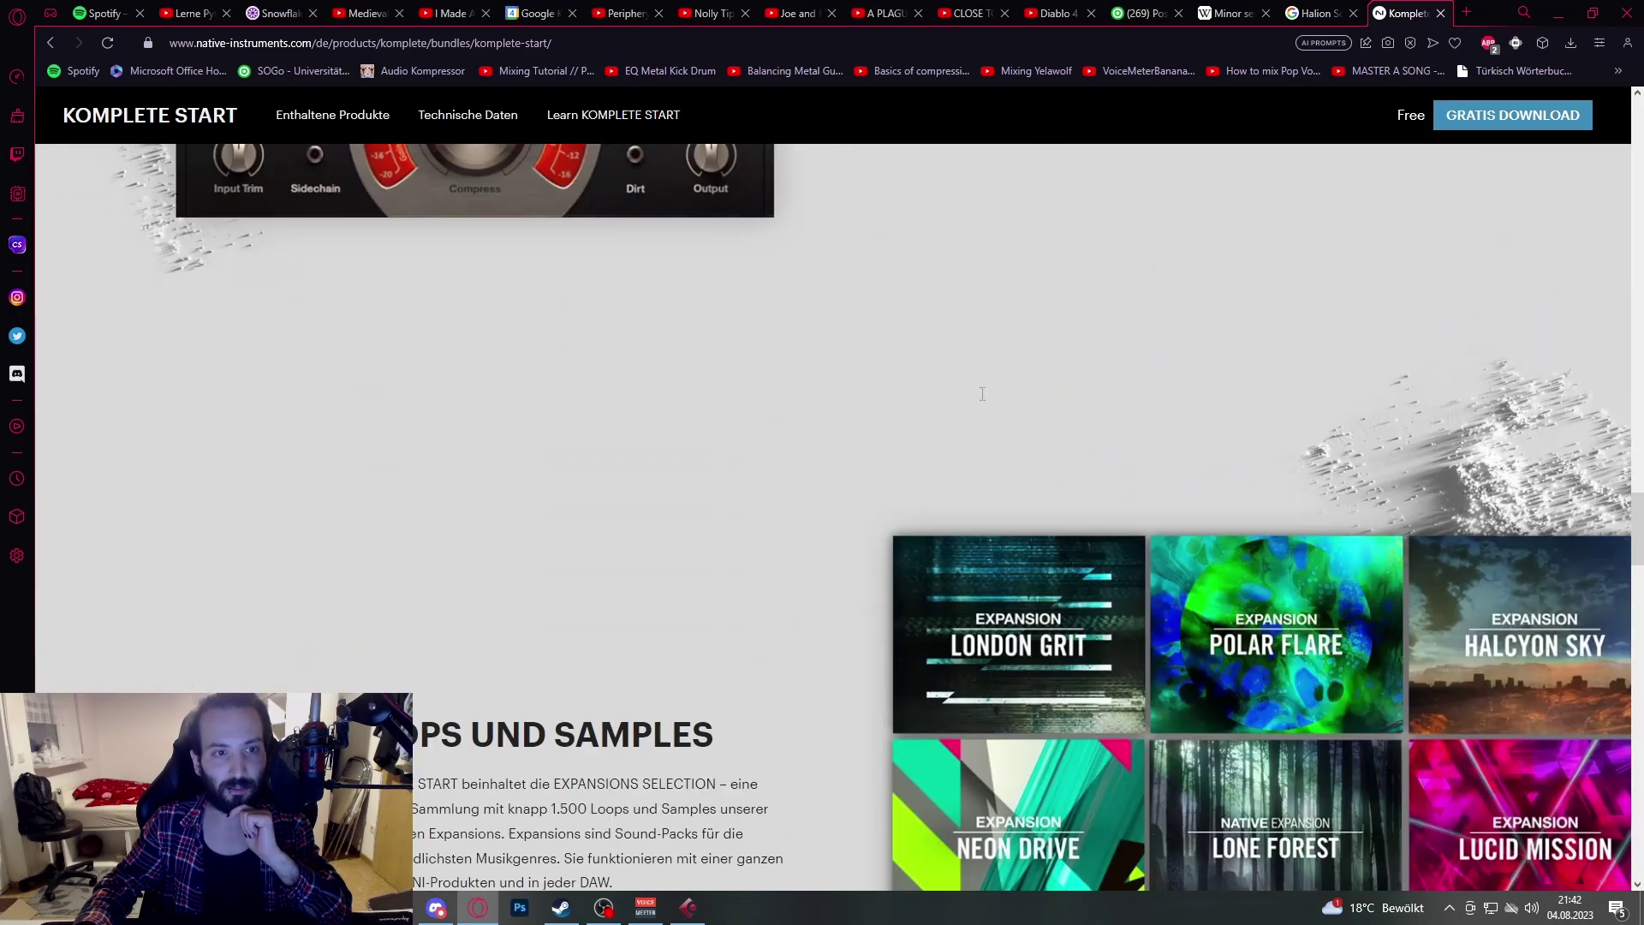
{"action": "scroll", "coordinate": [974, 401], "scroll_direction": "down", "scroll_amount": 9}
{"action": "scroll", "coordinate": [947, 410], "scroll_direction": "up", "scroll_amount": 4}
{"action": "scroll", "coordinate": [850, 440], "scroll_direction": "down", "scroll_amount": 18}
{"action": "scroll", "coordinate": [837, 453], "scroll_direction": "up", "scroll_amount": 14}
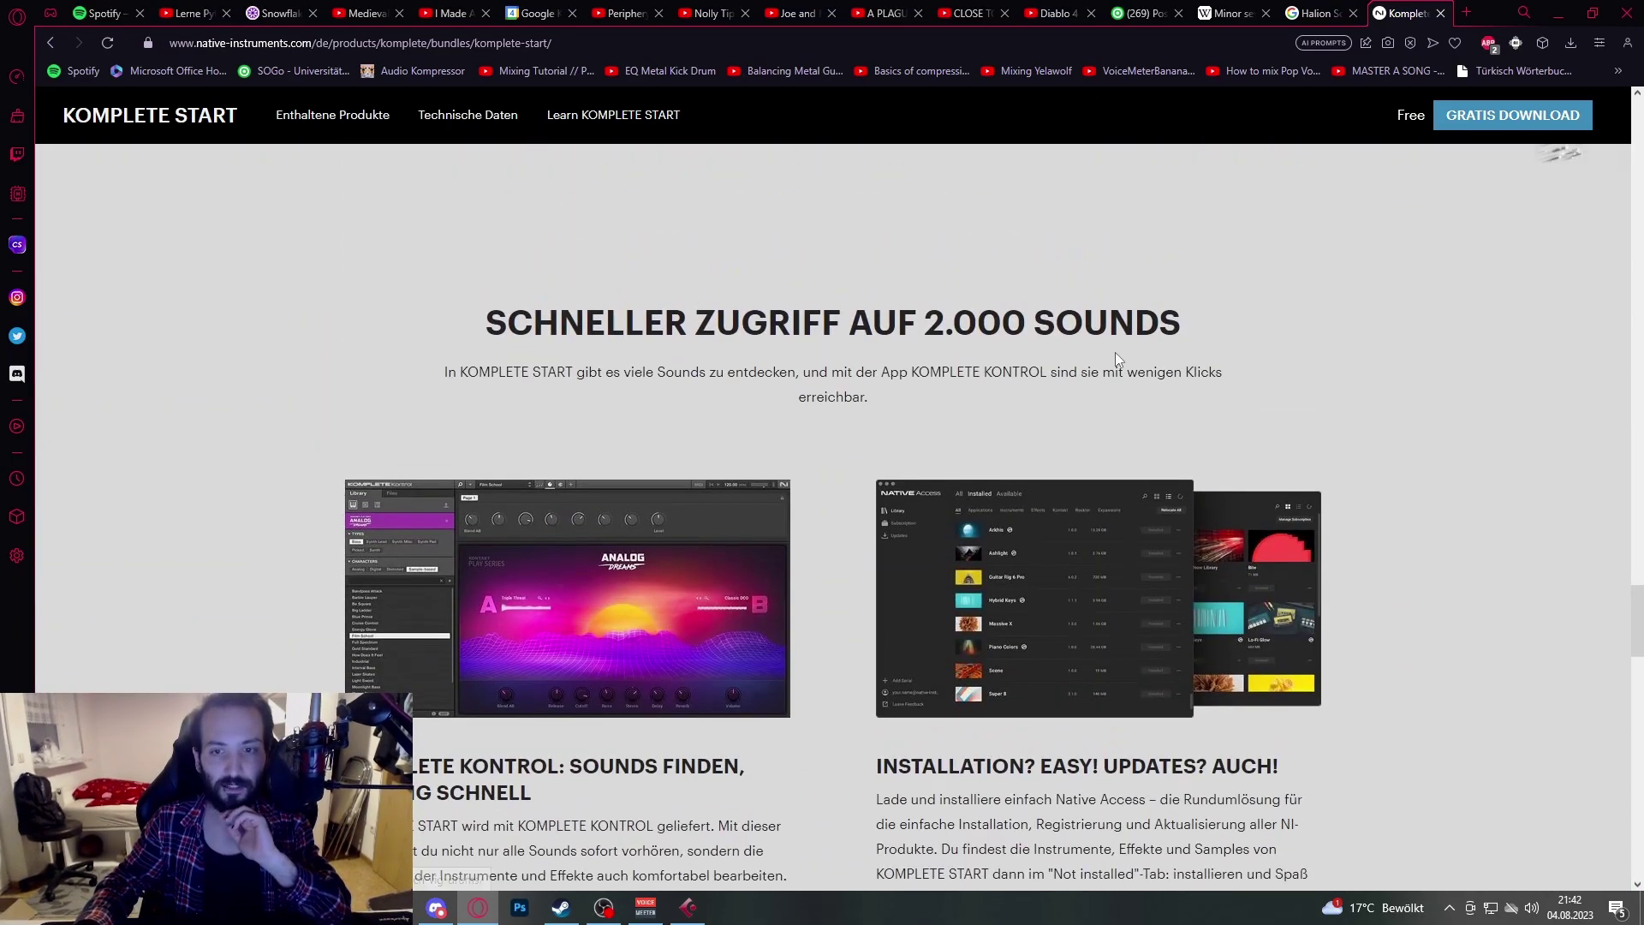
Step: Switch back to Cubase and add one instrument track that uses Kontakt 7
{"action": "left_click", "coordinate": [1559, 13]}
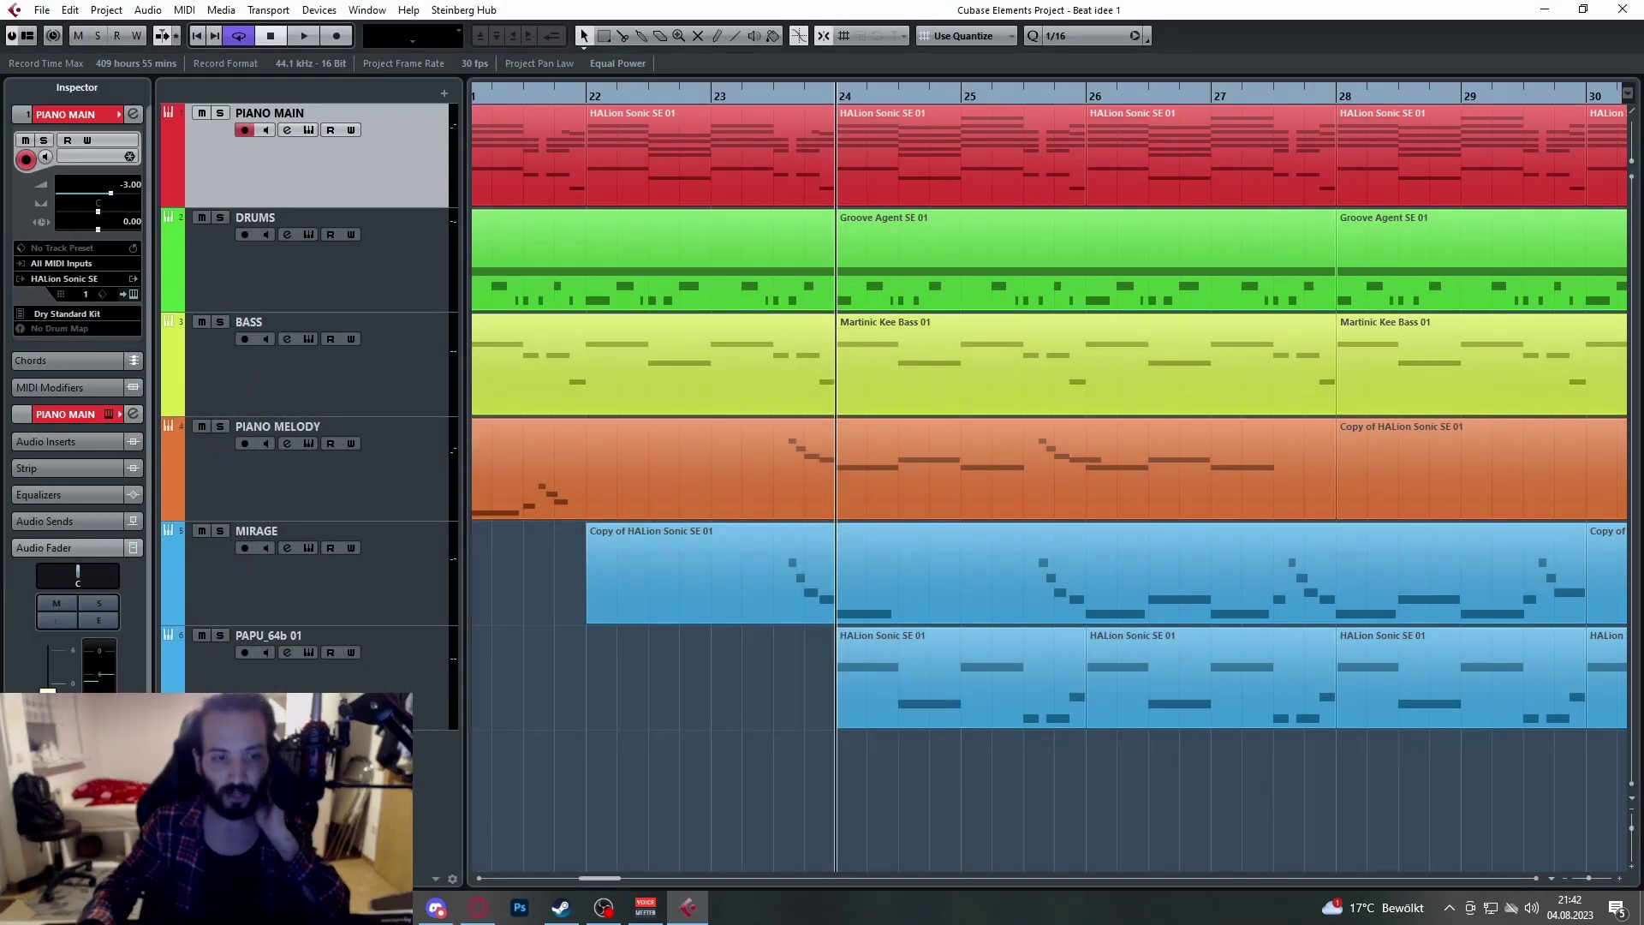
{"action": "right_click", "coordinate": [384, 470]}
{"action": "left_click", "coordinate": [467, 504]}
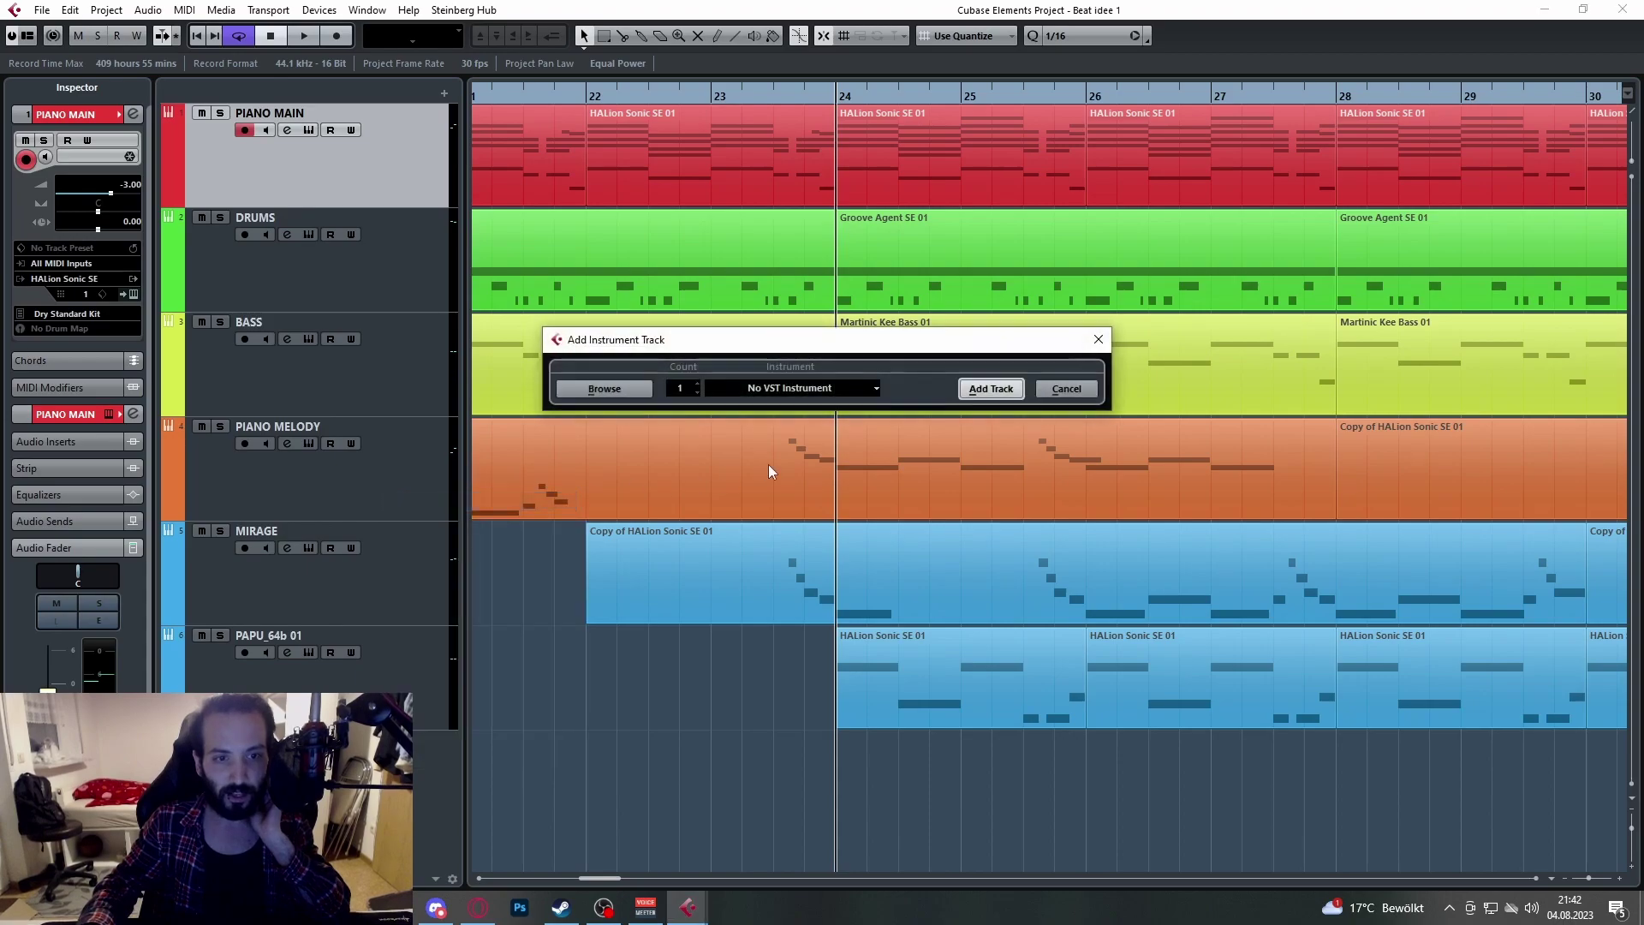
{"action": "left_click", "coordinate": [798, 391]}
{"action": "type", "text": "kontak"}
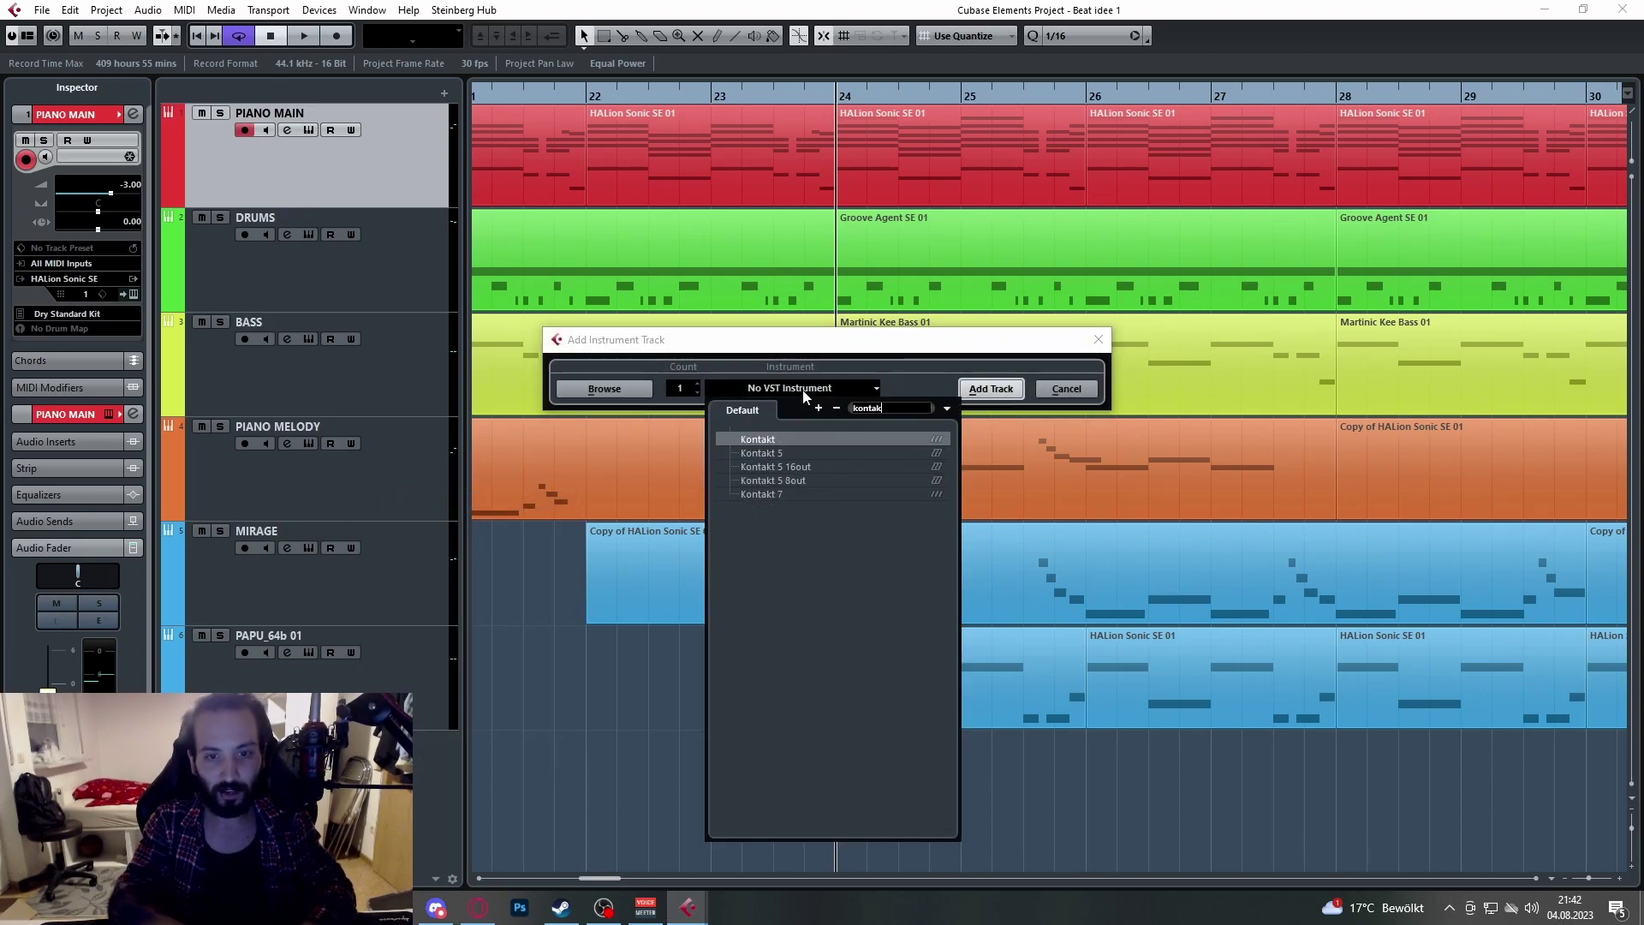
{"action": "left_click", "coordinate": [789, 494]}
{"action": "left_click", "coordinate": [991, 388]}
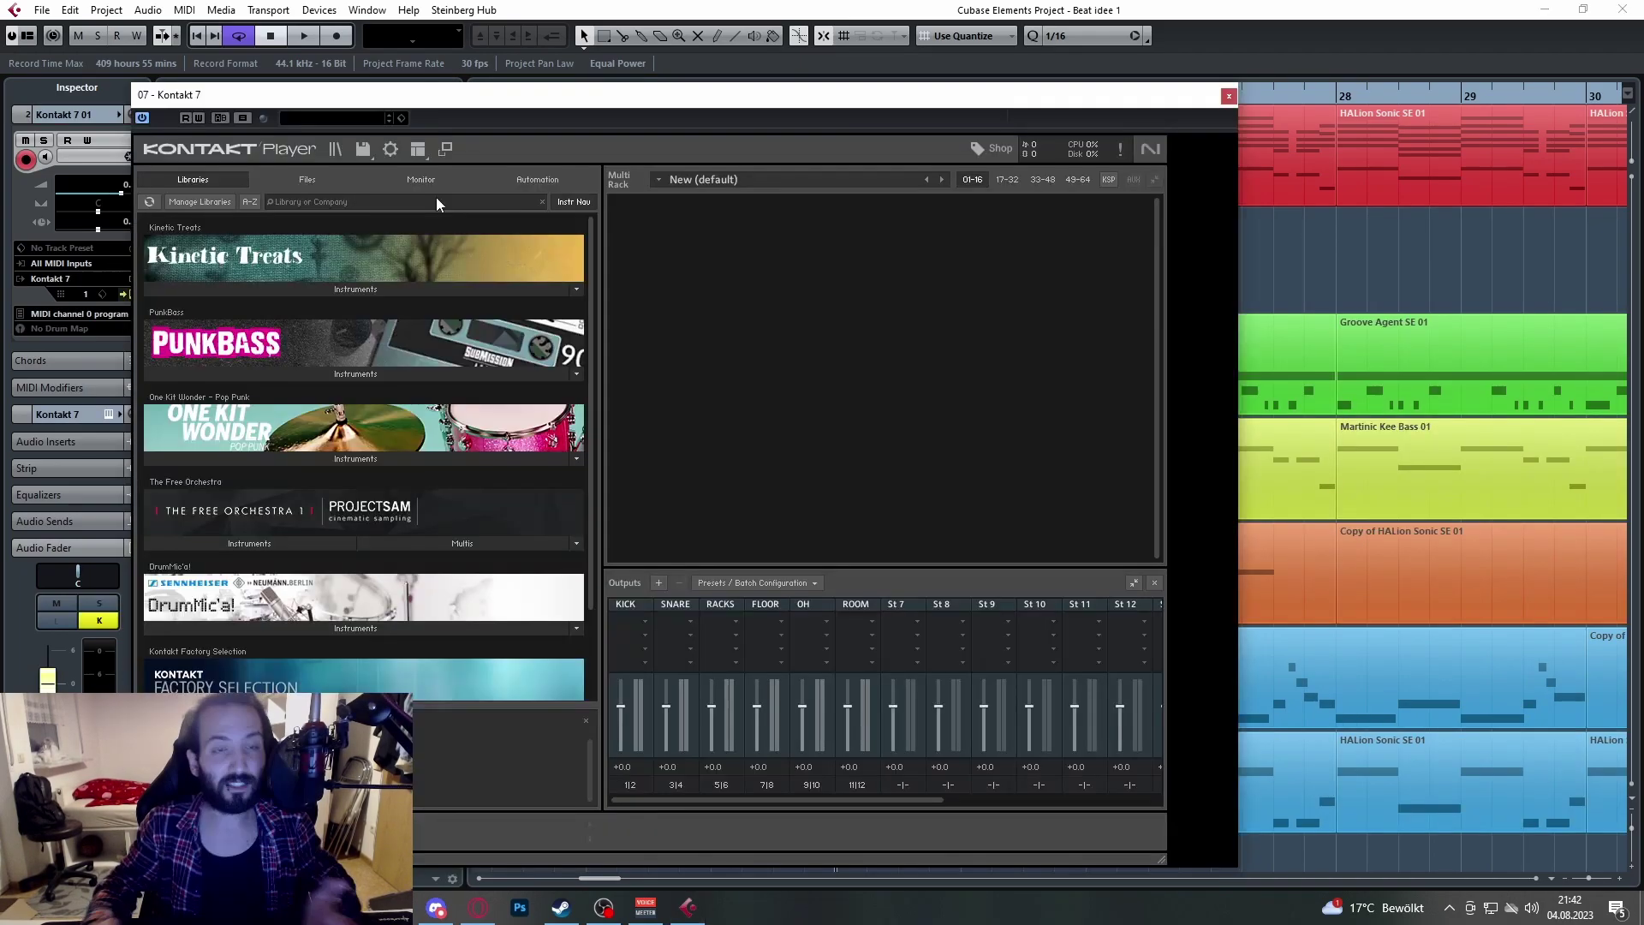
Step: Load Hybrid Keys from the Play Series Selection library into Kontakt 7 and solo the Kontakt 7 01 track
{"action": "scroll", "coordinate": [377, 378], "scroll_direction": "down", "scroll_amount": 2}
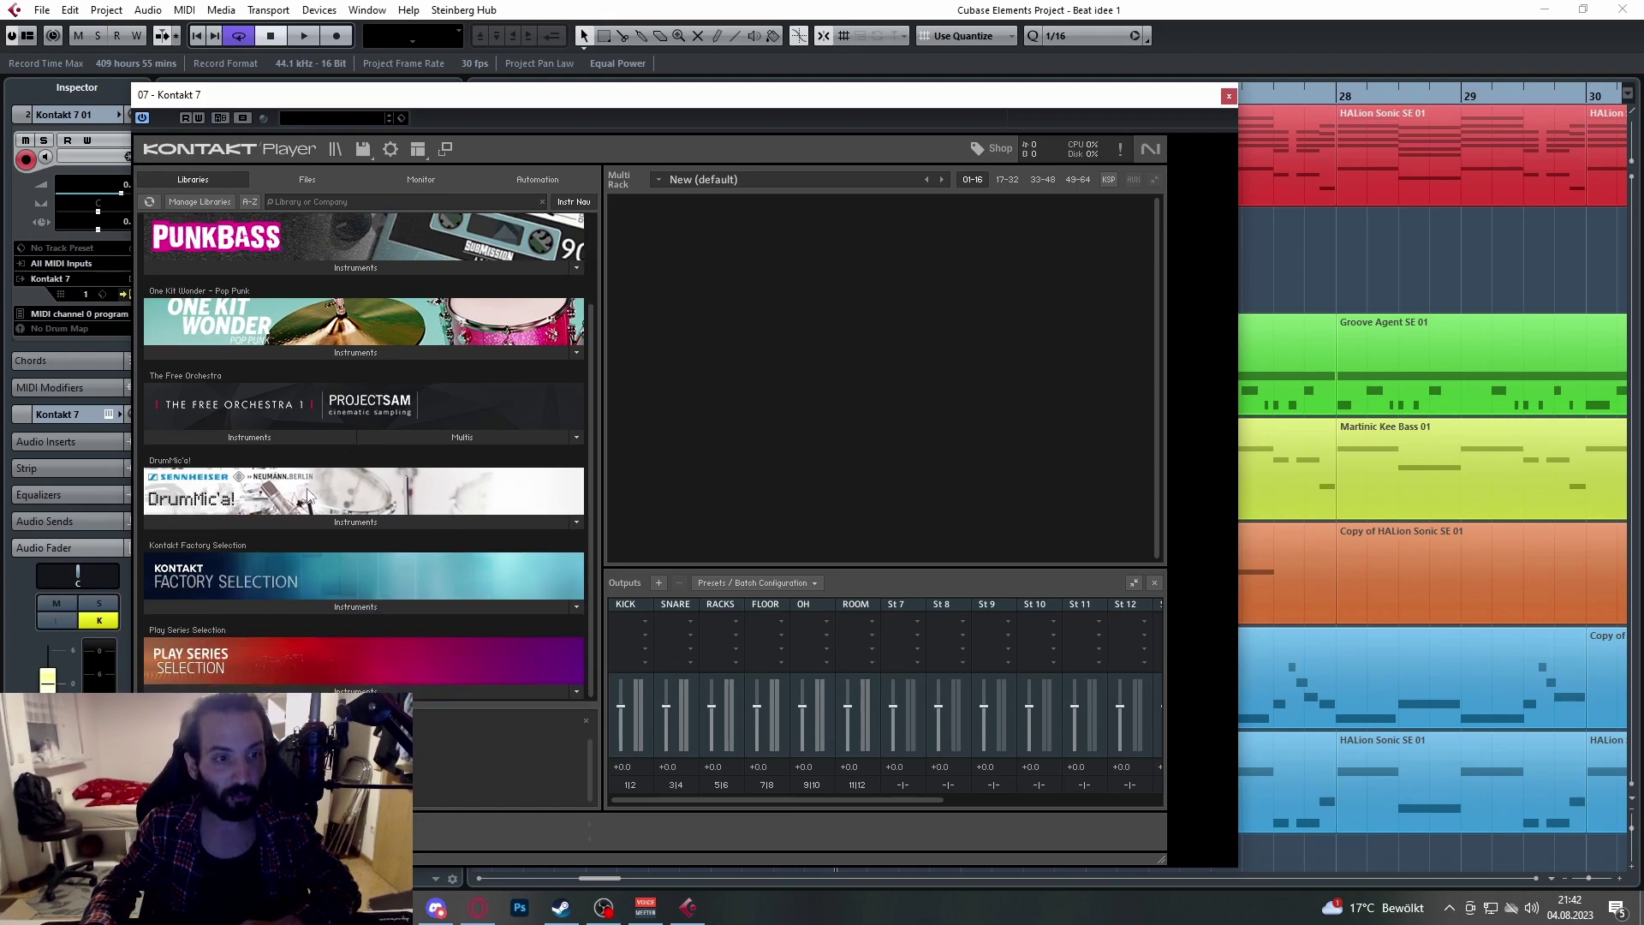
{"action": "left_click", "coordinate": [263, 690]}
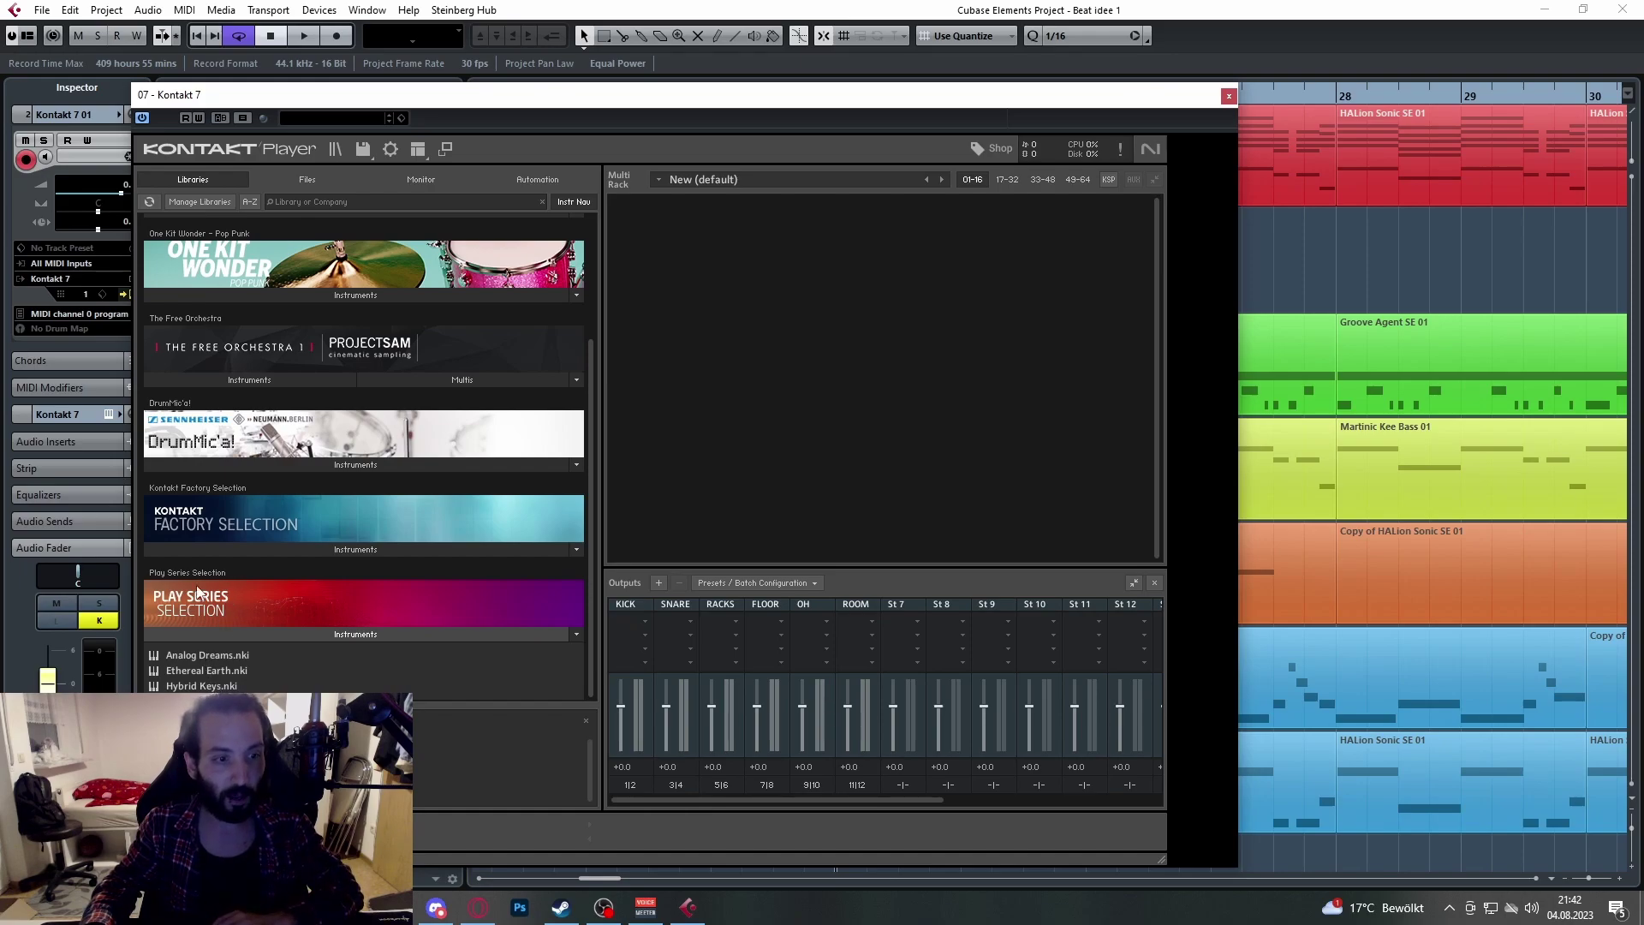
{"action": "left_click_drag", "start_coordinate": [173, 687], "coordinate": [677, 428]}
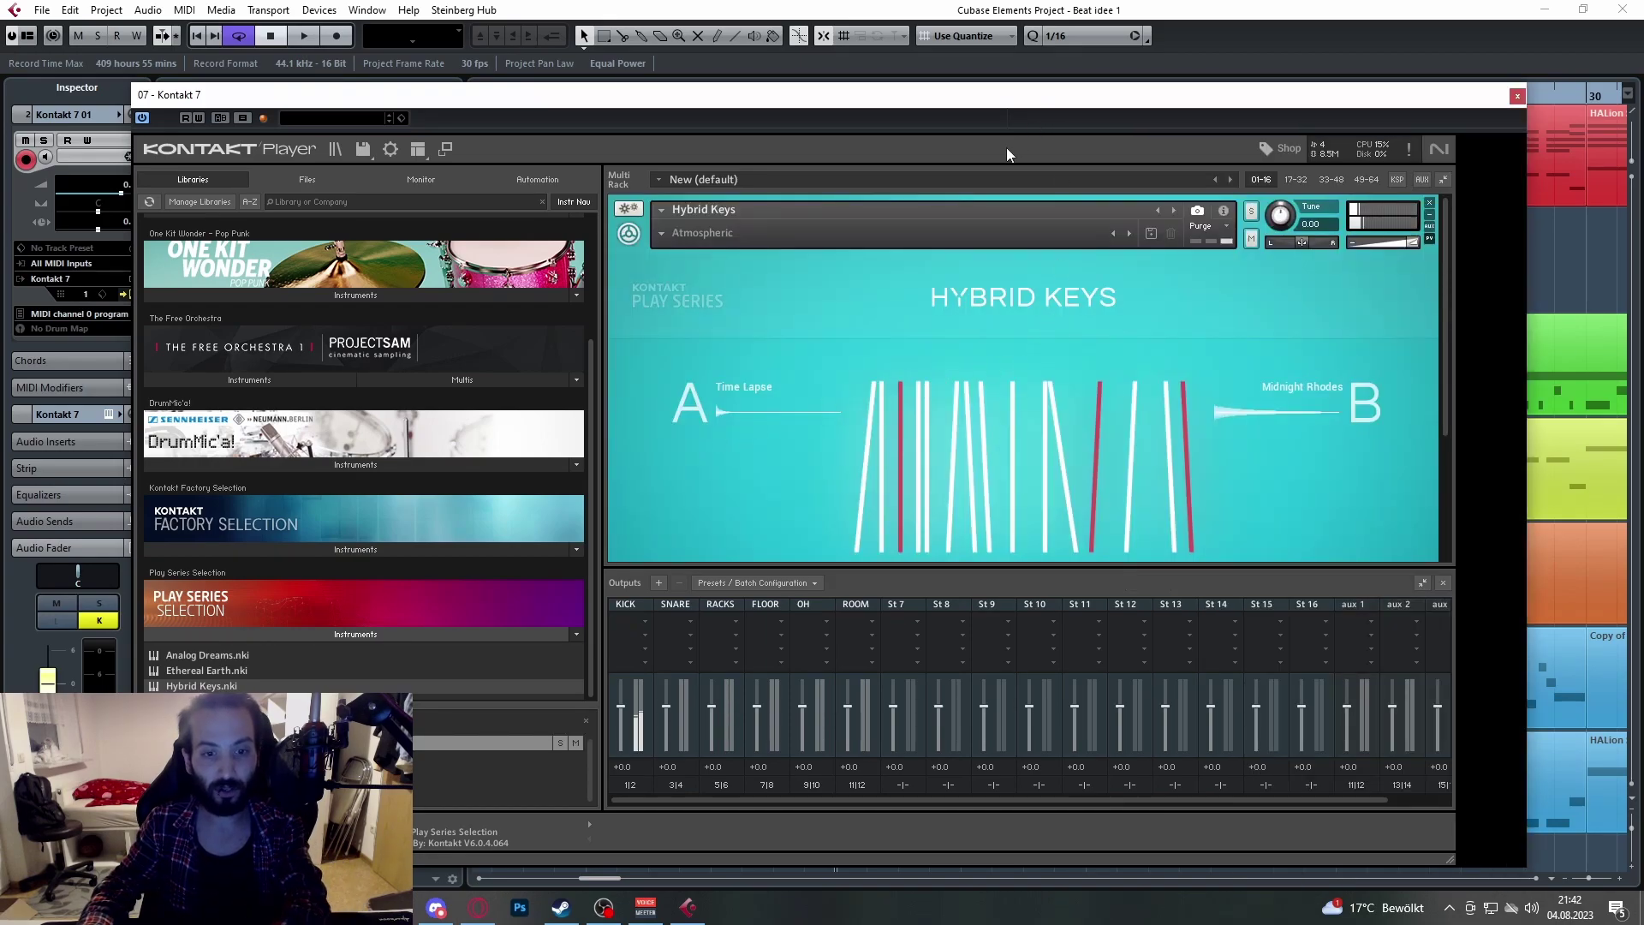
{"action": "left_click_drag", "start_coordinate": [1212, 106], "coordinate": [1052, 434]}
{"action": "left_click", "coordinate": [220, 216]}
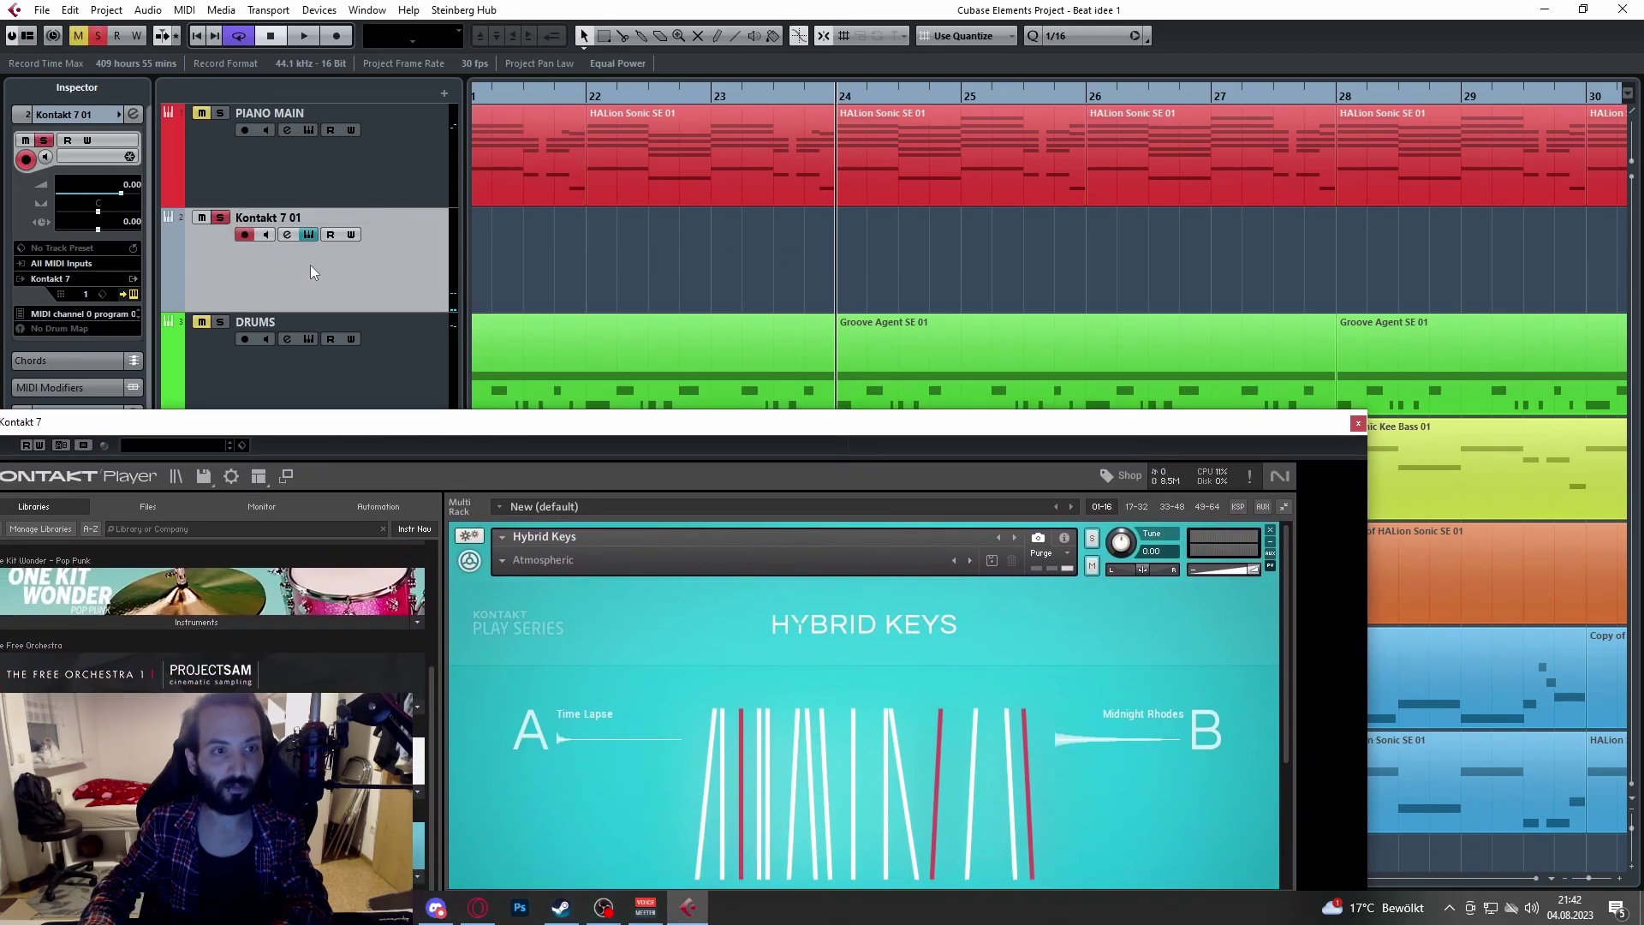
{"action": "left_click_drag", "start_coordinate": [680, 414], "coordinate": [786, 103]}
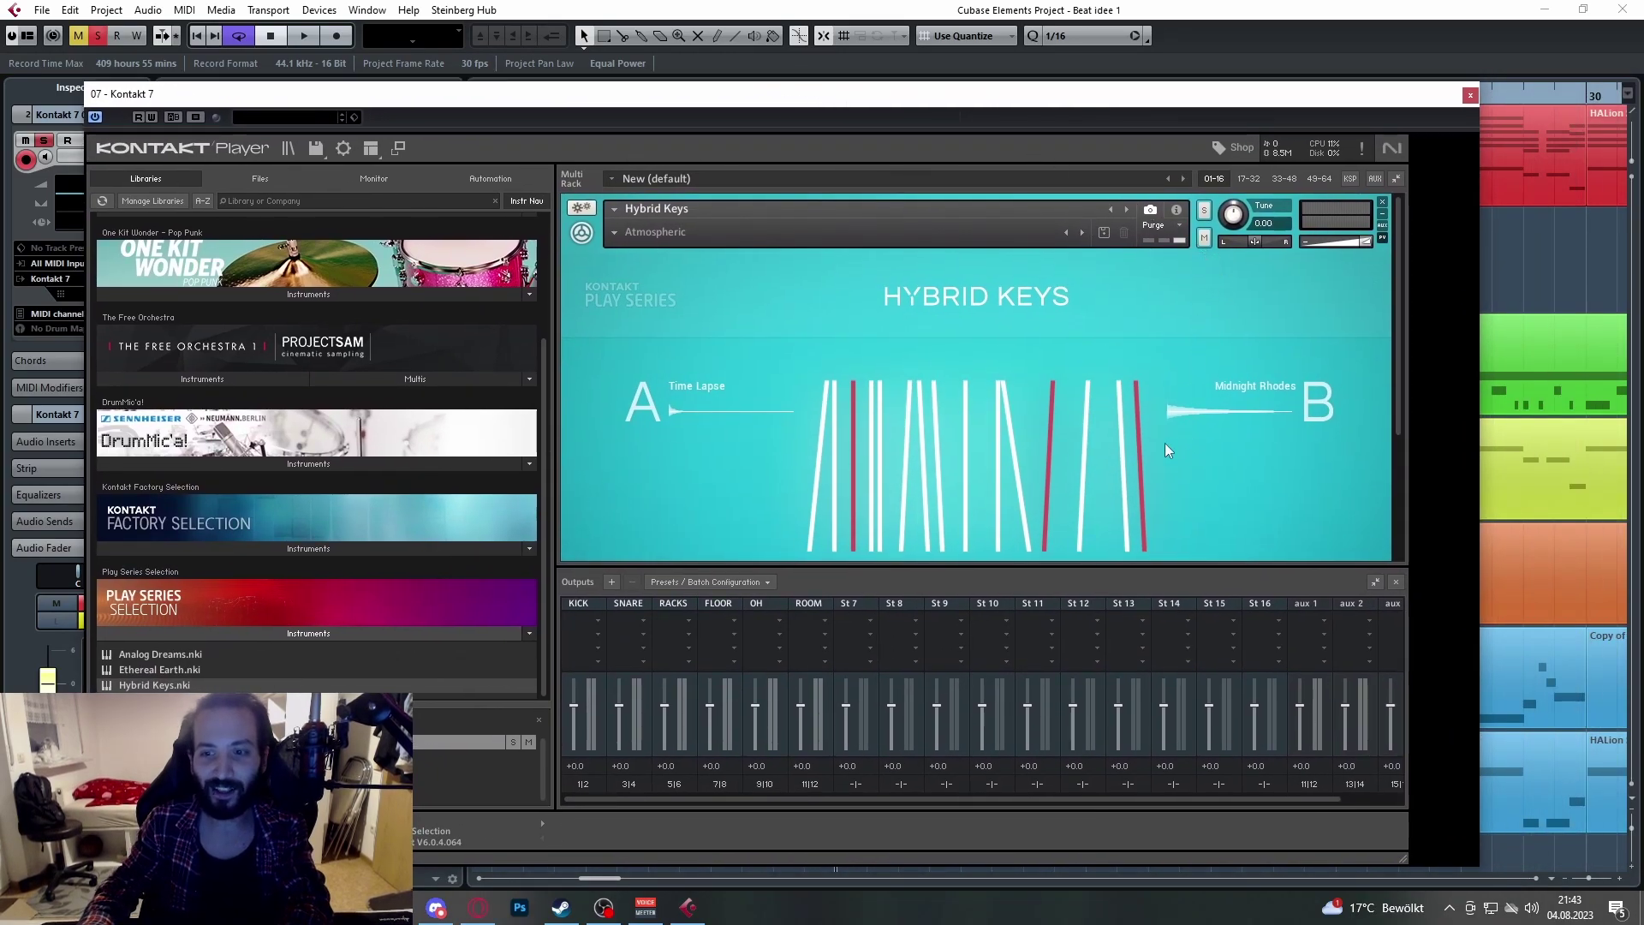
Step: Examine the Hybrid Keys sound layers and effect controls, and close the Kontakt 7 instrument
{"action": "scroll", "coordinate": [1147, 440], "scroll_direction": "down", "scroll_amount": 4}
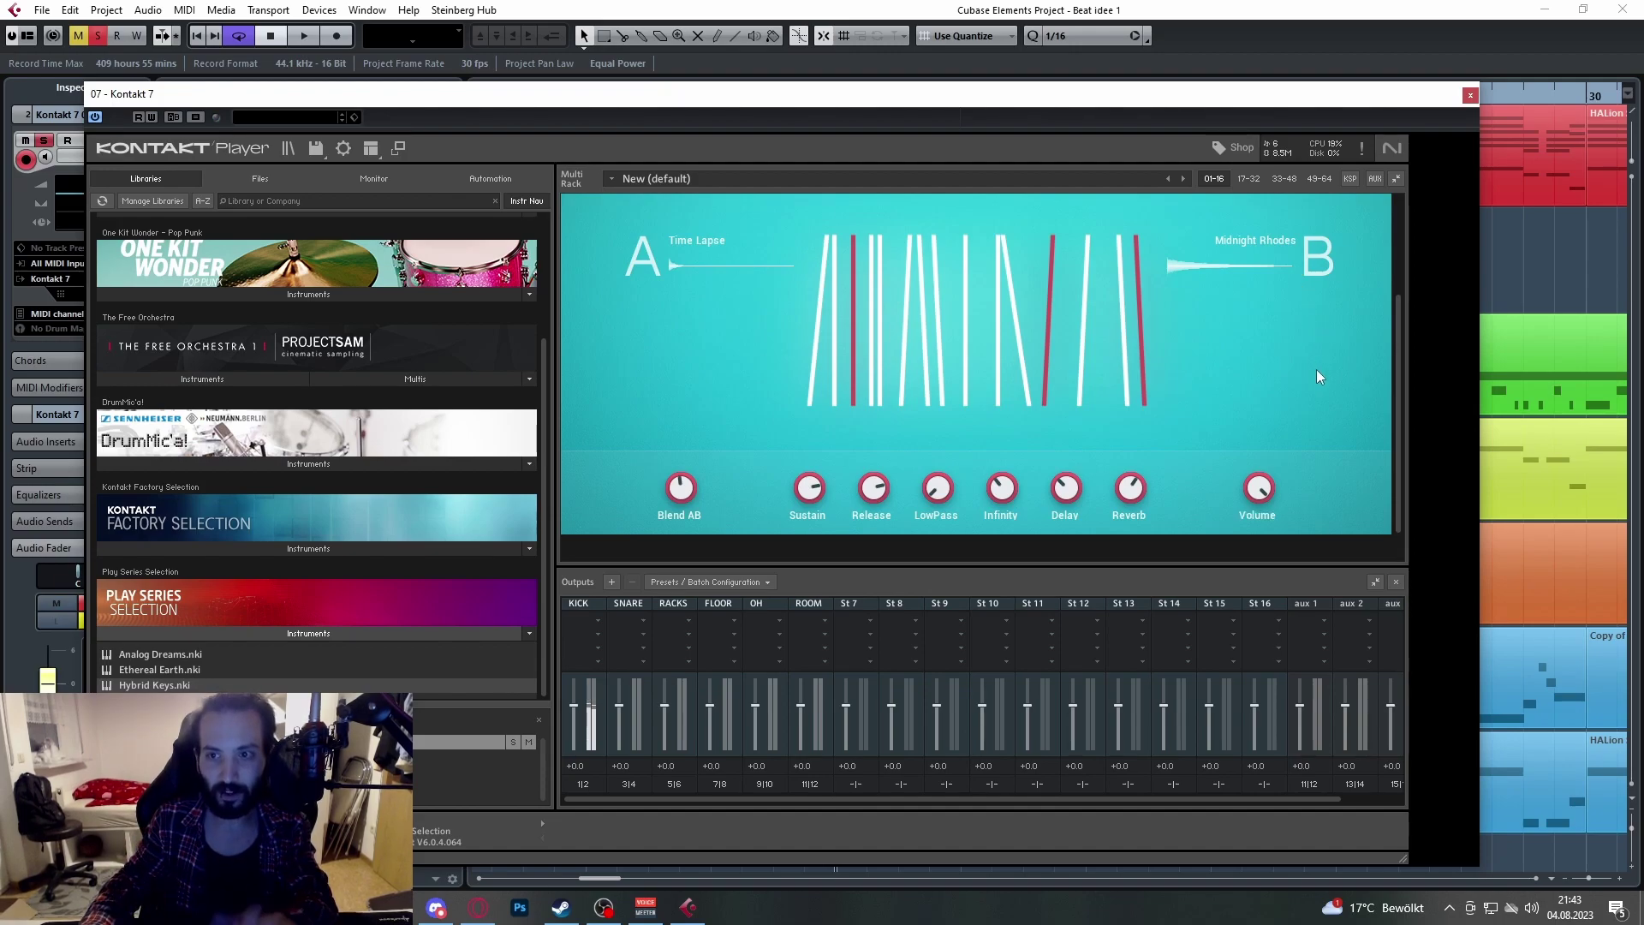
{"action": "scroll", "coordinate": [1043, 341], "scroll_direction": "up", "scroll_amount": 4}
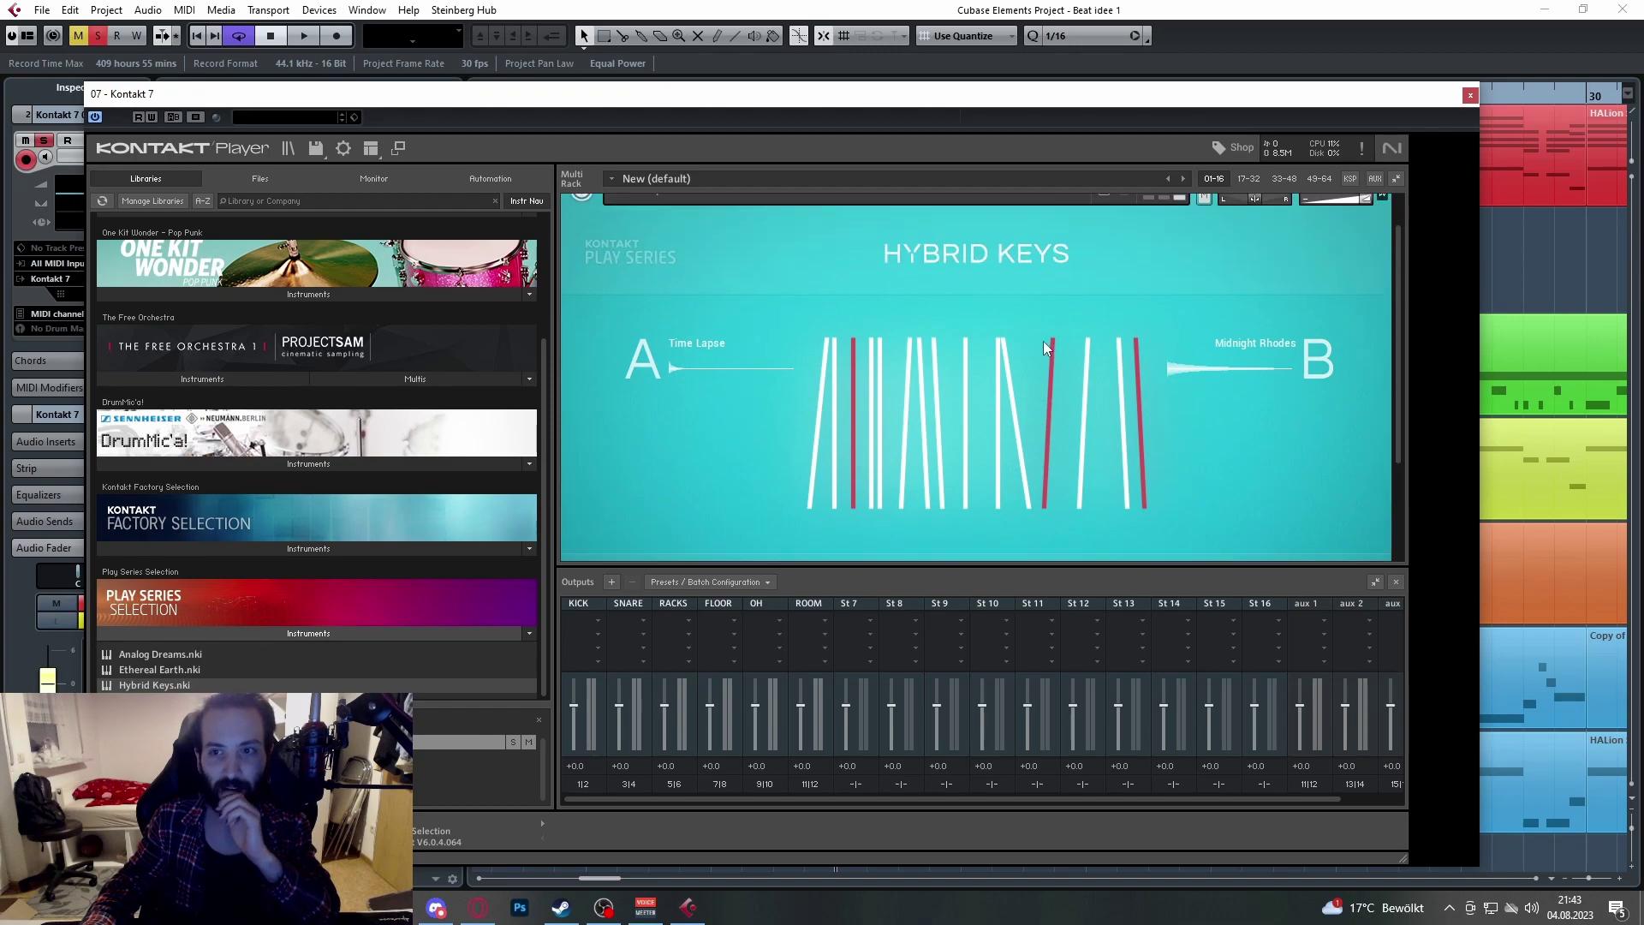
{"action": "left_click", "coordinate": [1470, 94]}
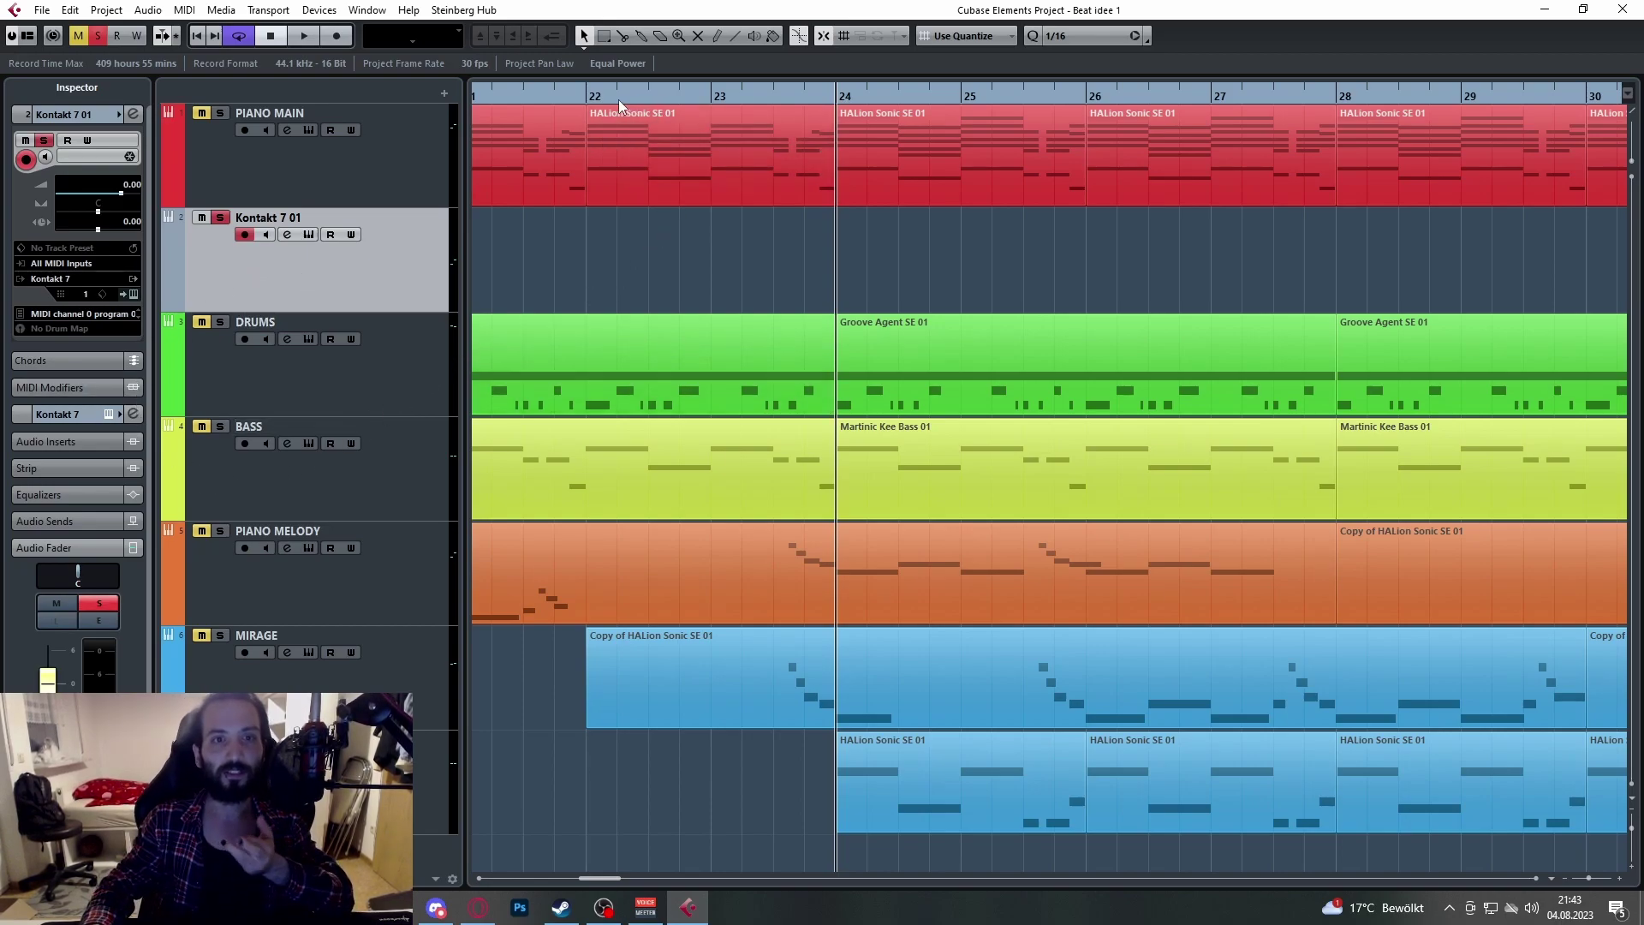
Step: Place the playhead at bar 22 and add Cymatics Origin as the first audio insert on the Kontakt 7 01 track
{"action": "left_click", "coordinate": [588, 101]}
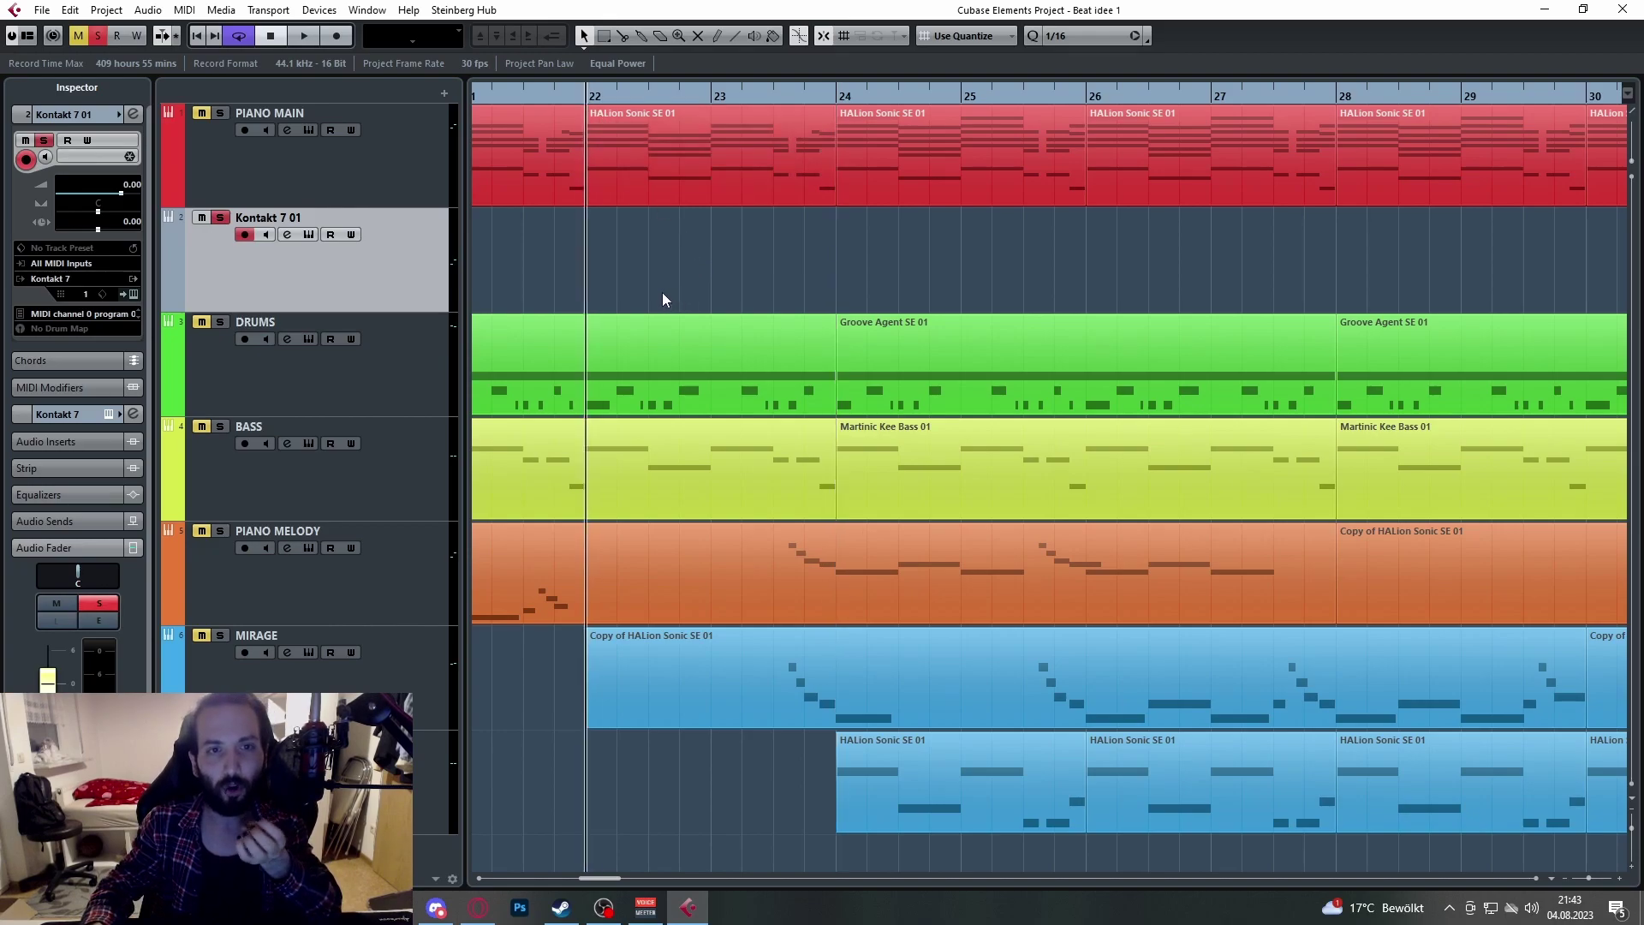
{"action": "left_click", "coordinate": [54, 441]}
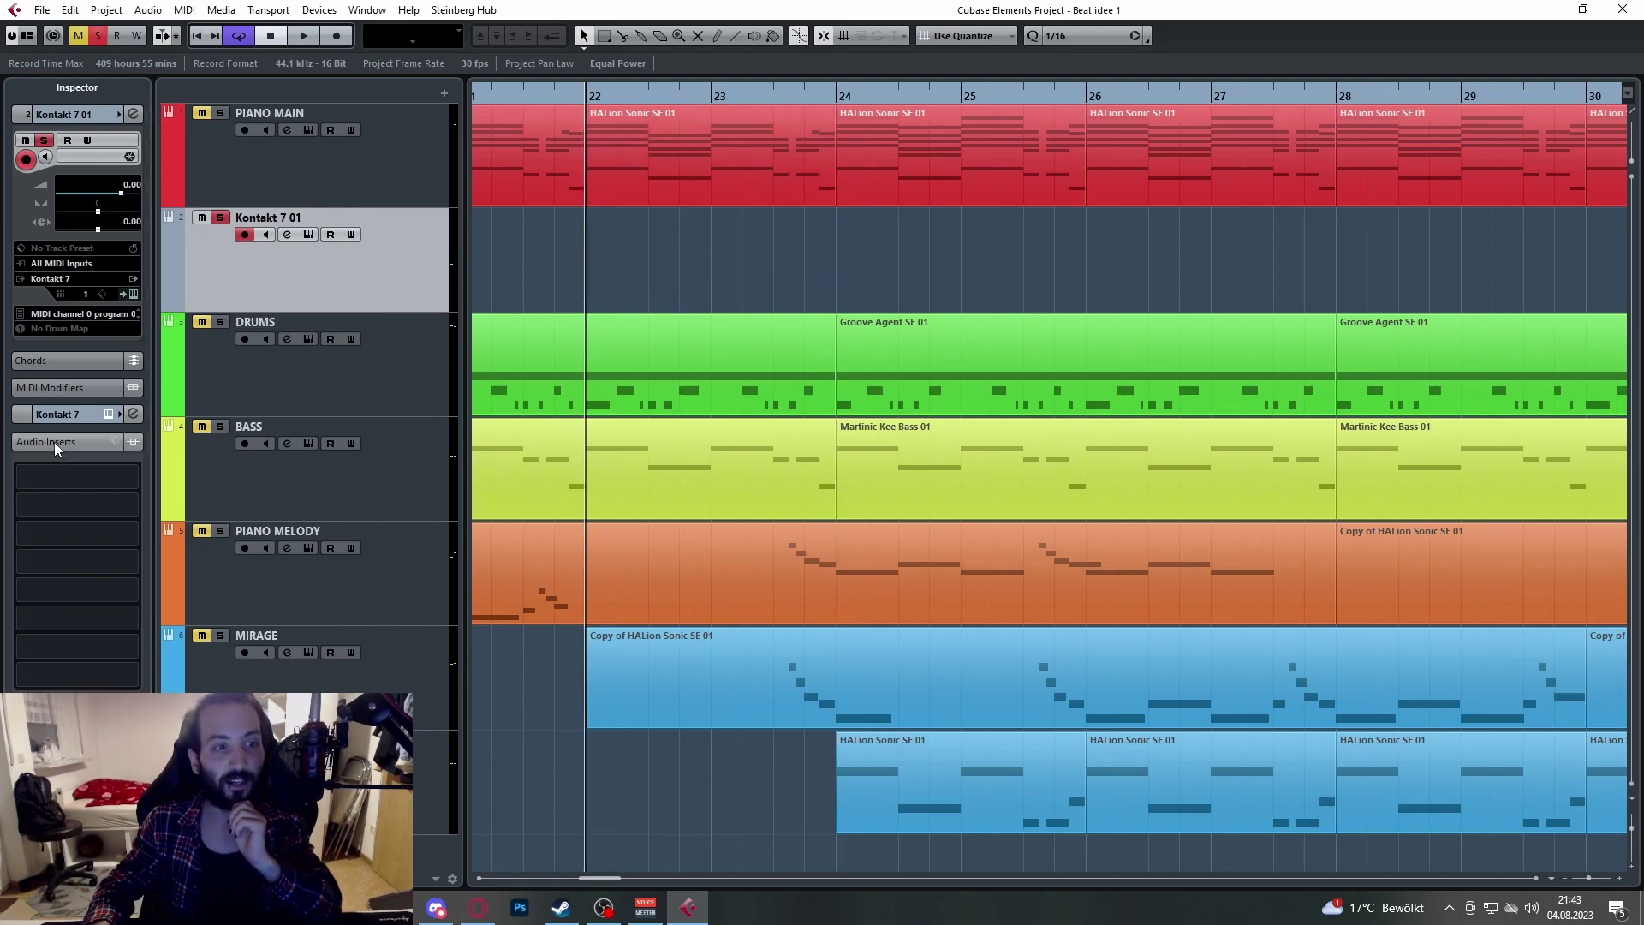
{"action": "left_click", "coordinate": [64, 471]}
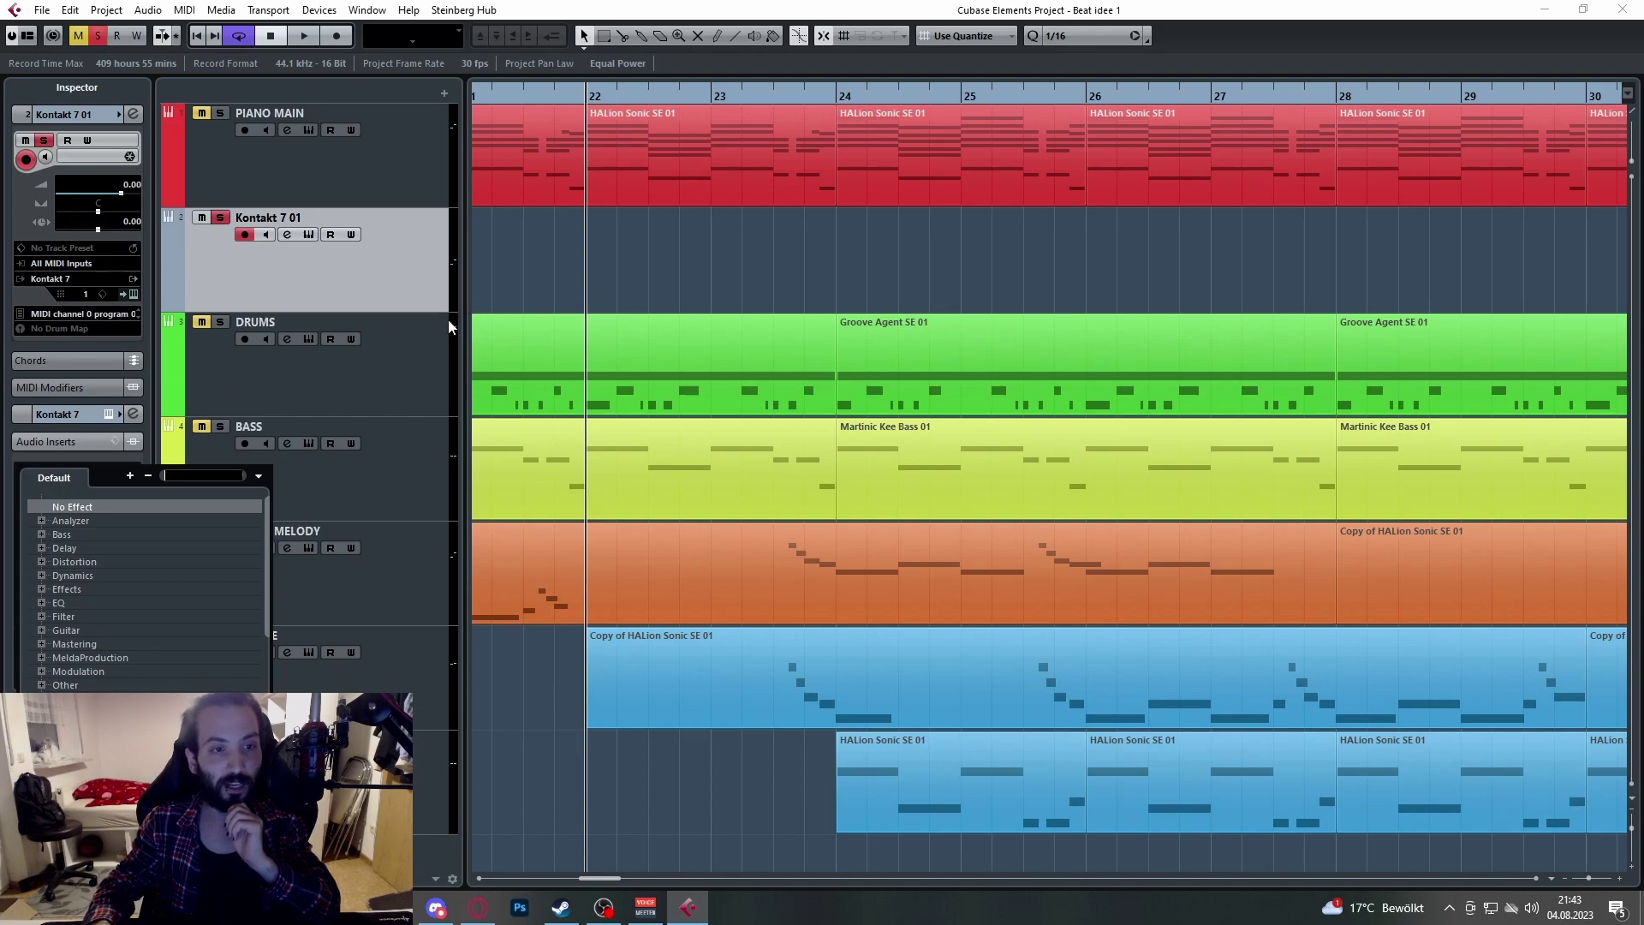
{"action": "type", "text": "ori"}
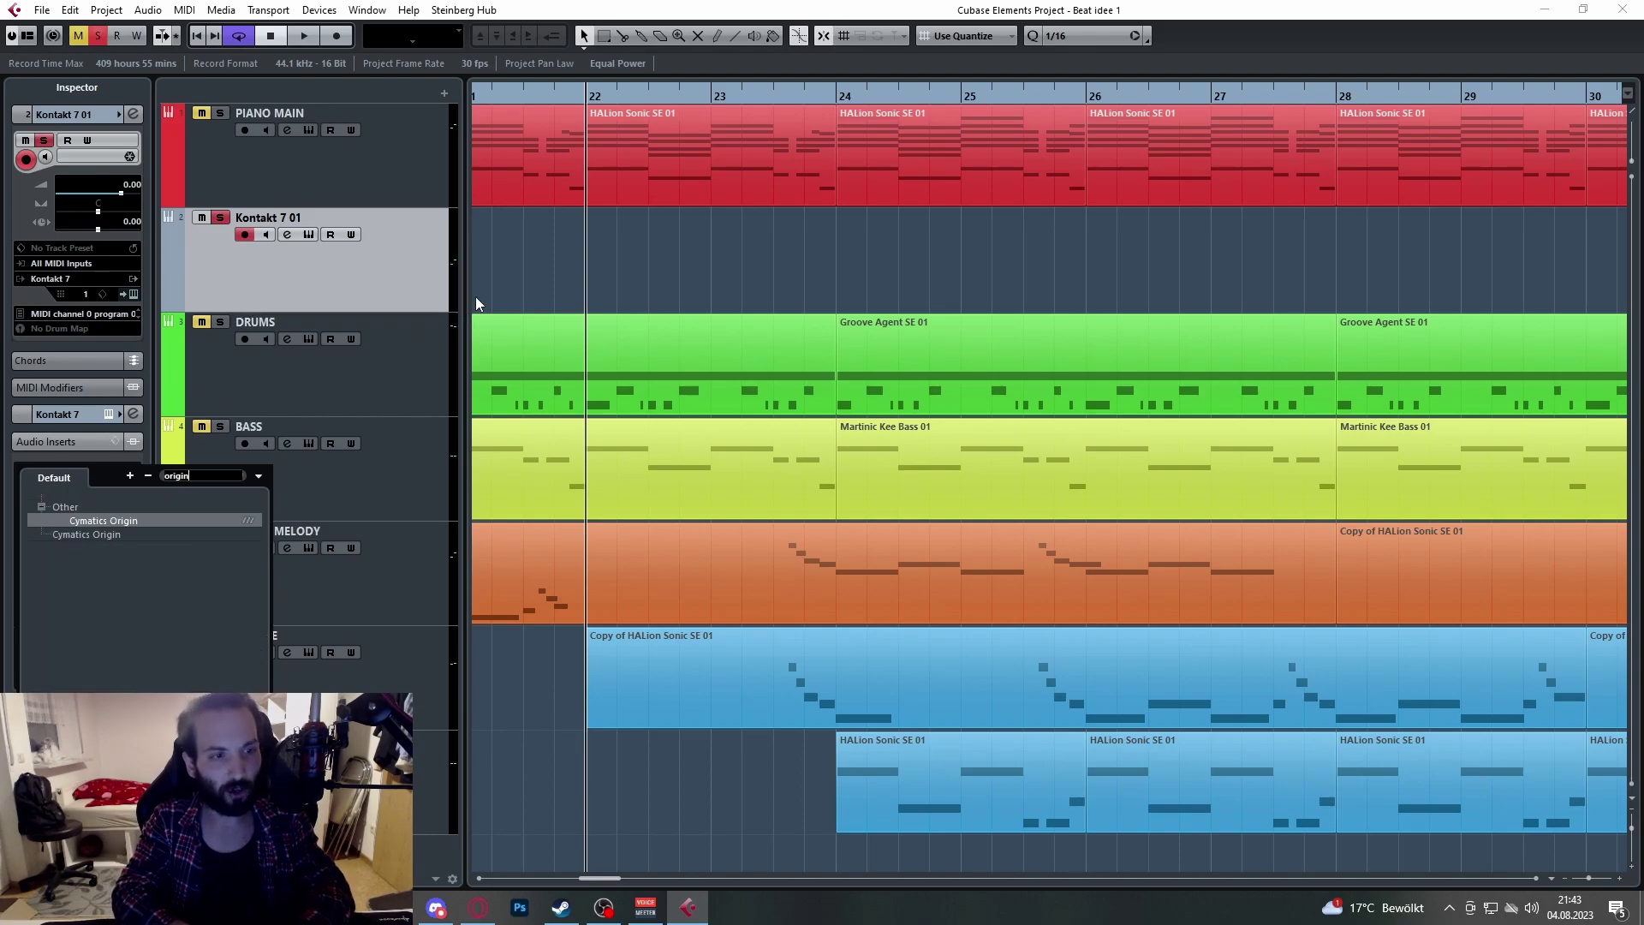
{"action": "type", "text": "gin"}
{"action": "key", "text": "Return"}
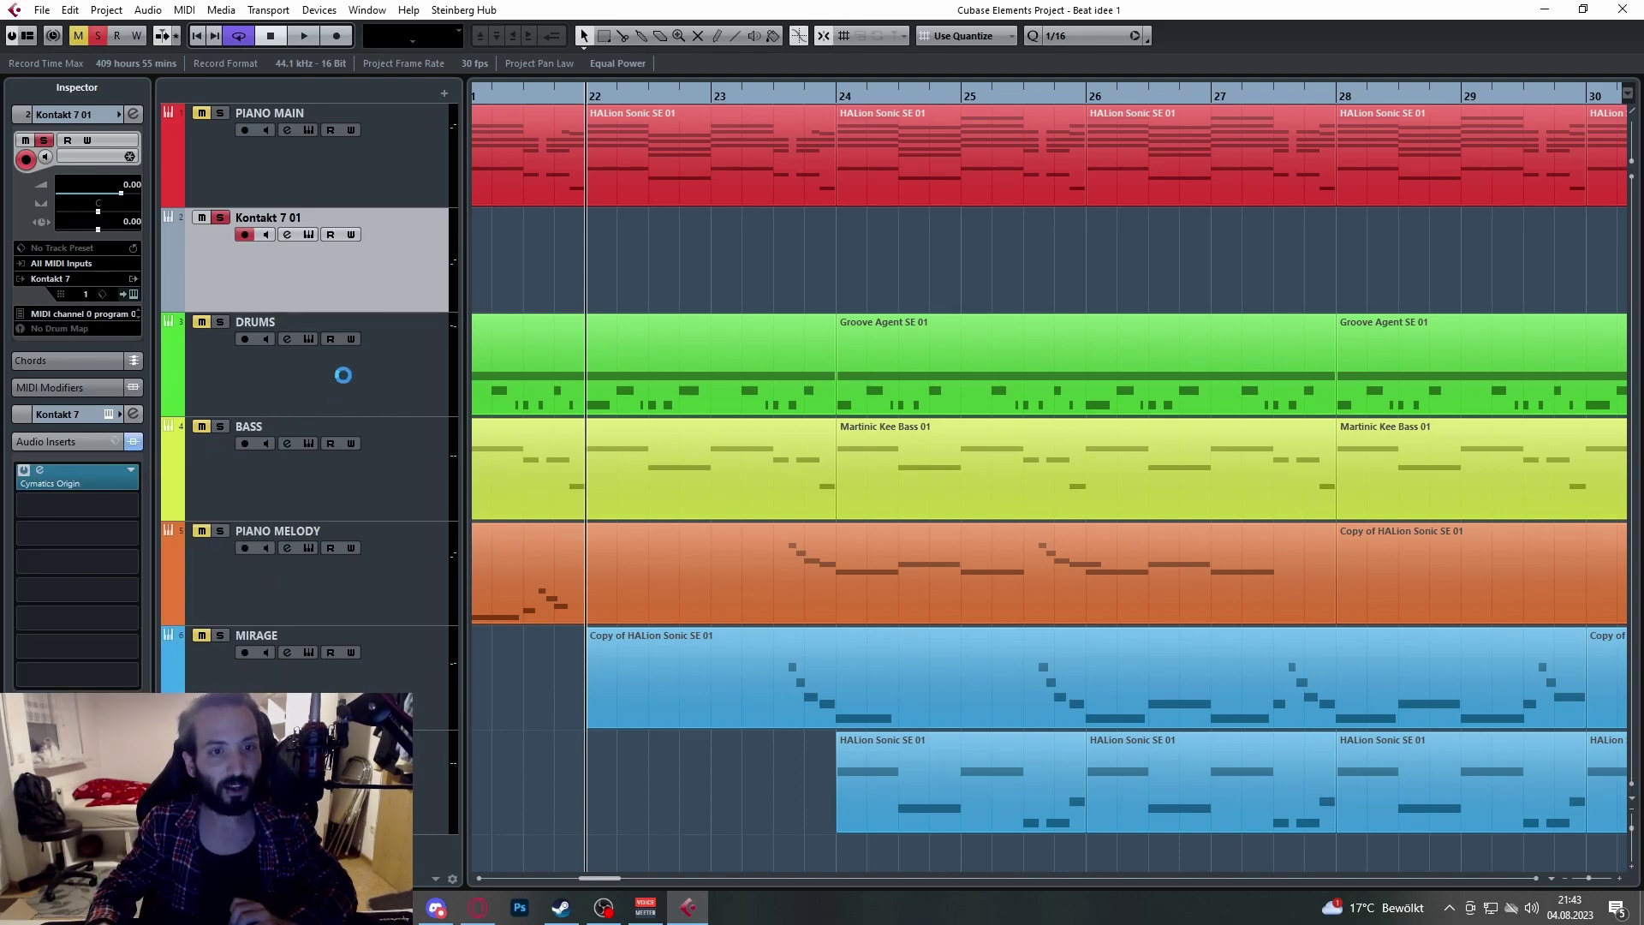
Step: Examine the Cymatics Origin controls, including the chorus amount, and close the plug-in
{"action": "left_click_drag", "start_coordinate": [568, 214], "coordinate": [721, 285]}
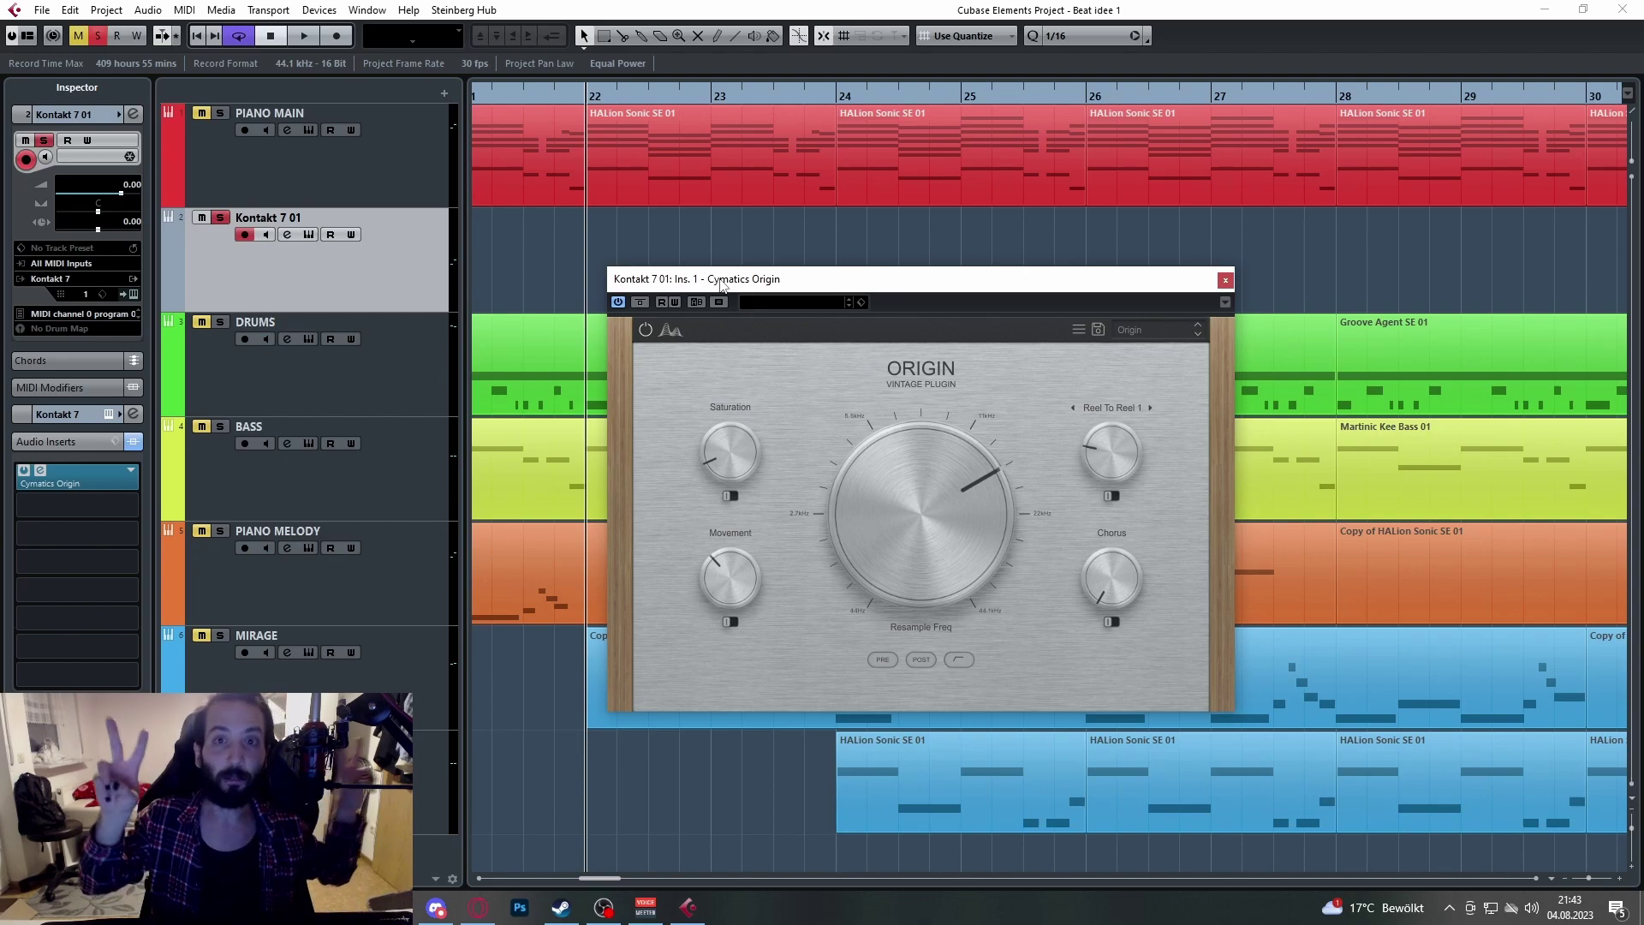
{"action": "mouse_move", "coordinate": [1034, 535]}
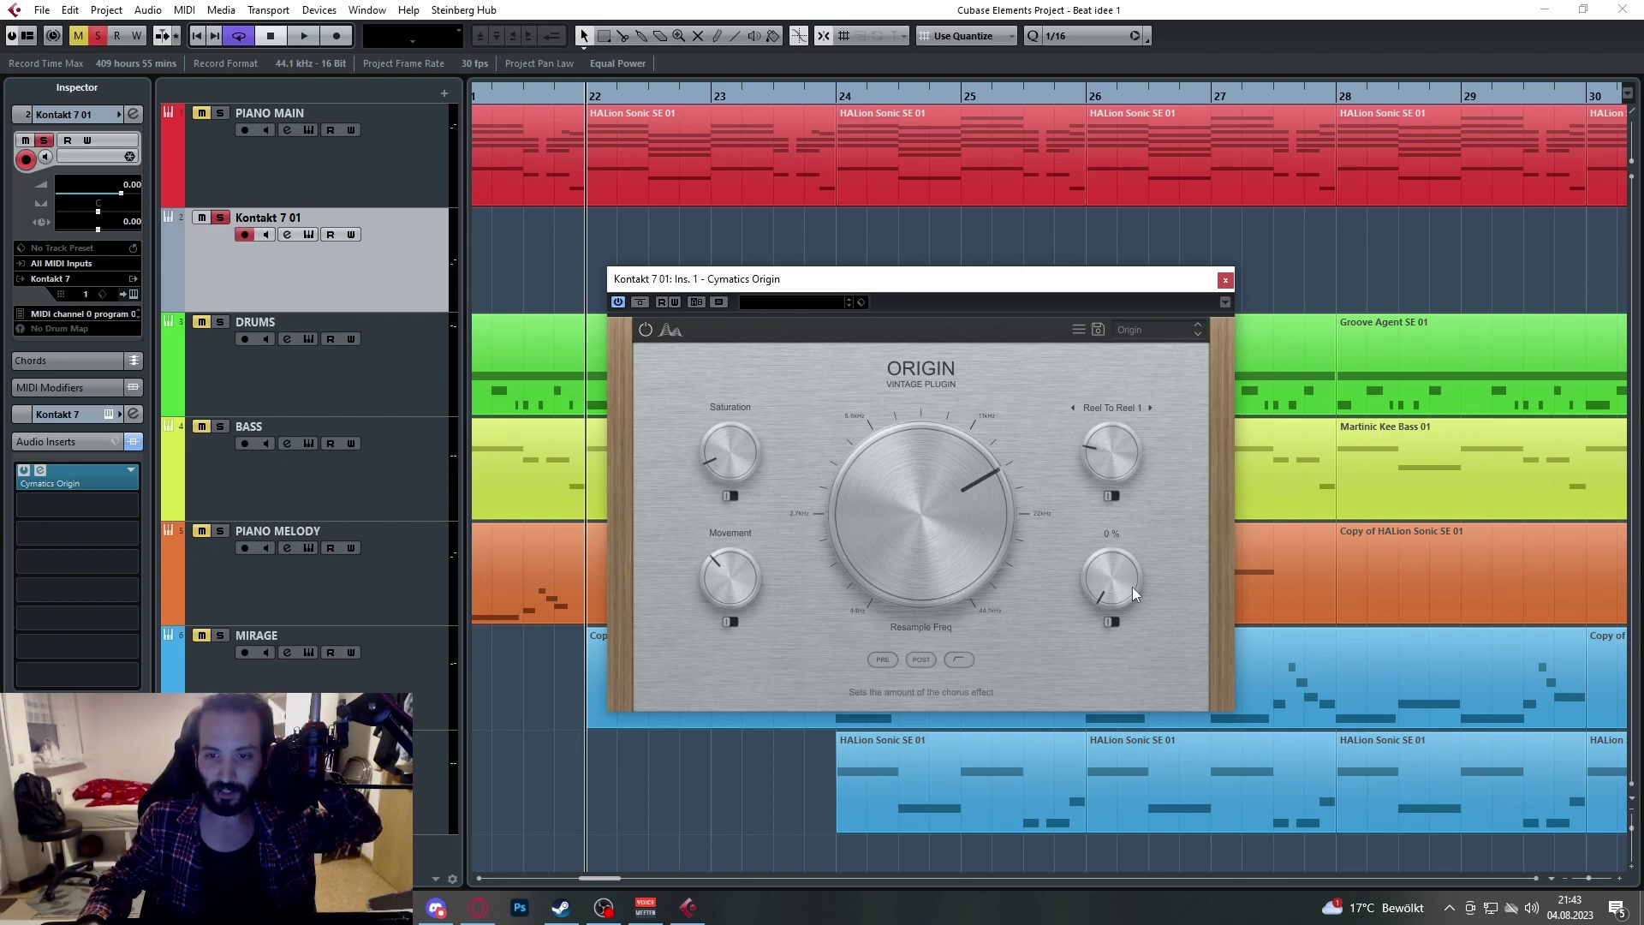
{"action": "left_click_drag", "start_coordinate": [1163, 505], "coordinate": [1110, 649]}
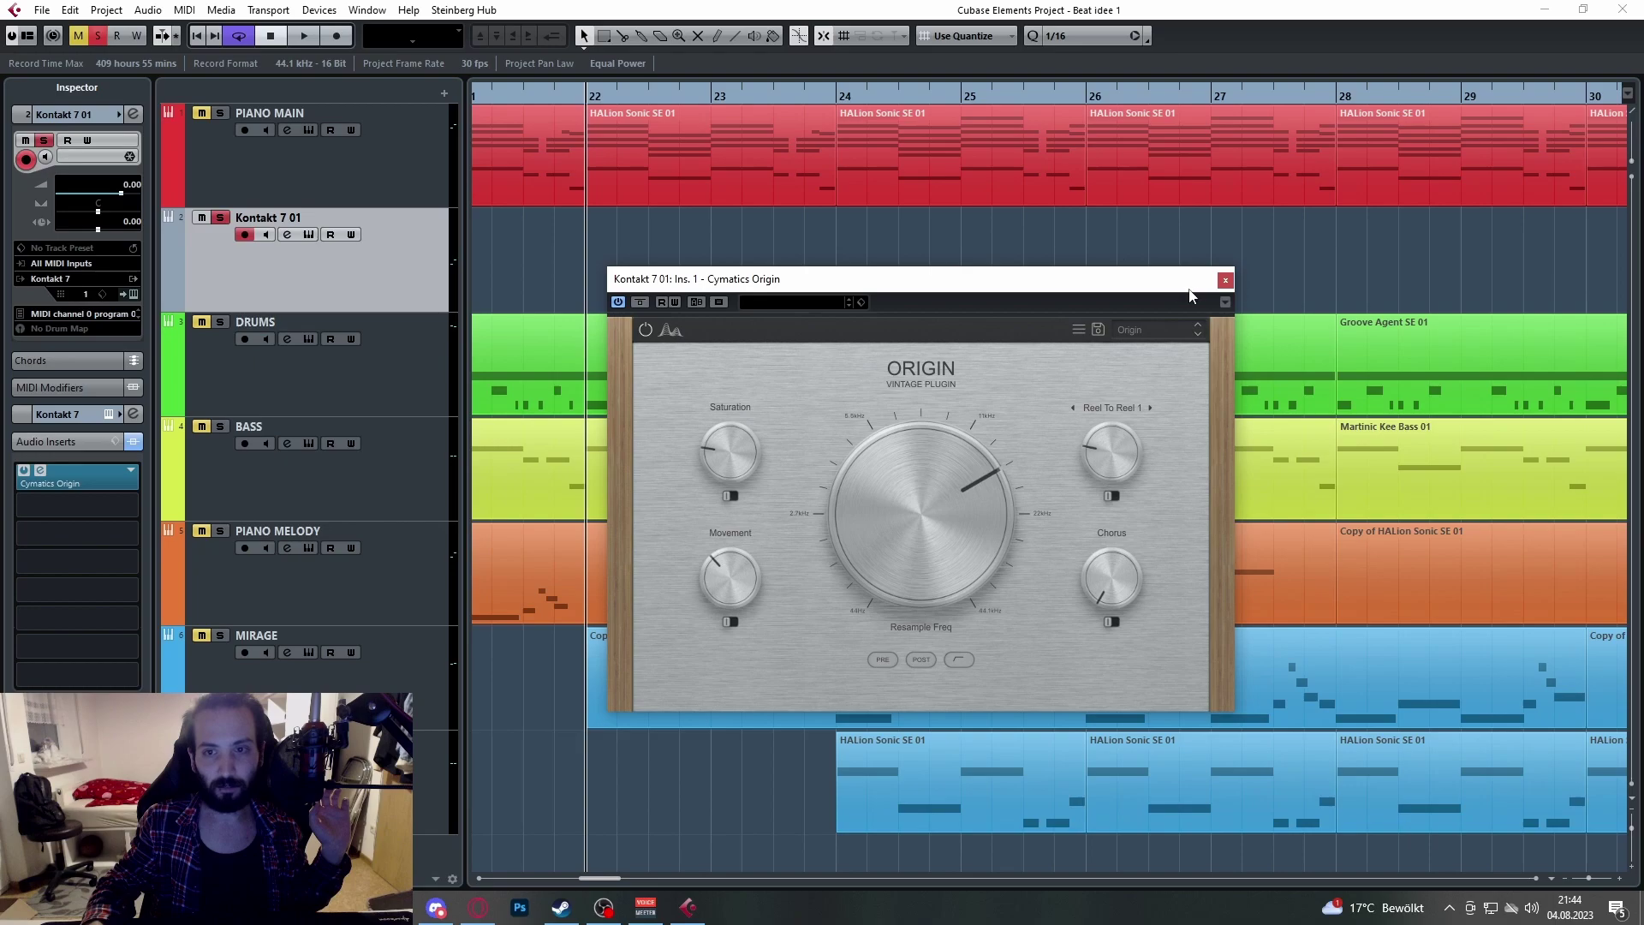
{"action": "left_click", "coordinate": [1225, 280]}
Step: Remove the Cymatics Origin insert and delete the Kontakt 7 01 track
{"action": "left_click_drag", "start_coordinate": [106, 484], "coordinate": [565, 766]}
{"action": "right_click", "coordinate": [403, 268]}
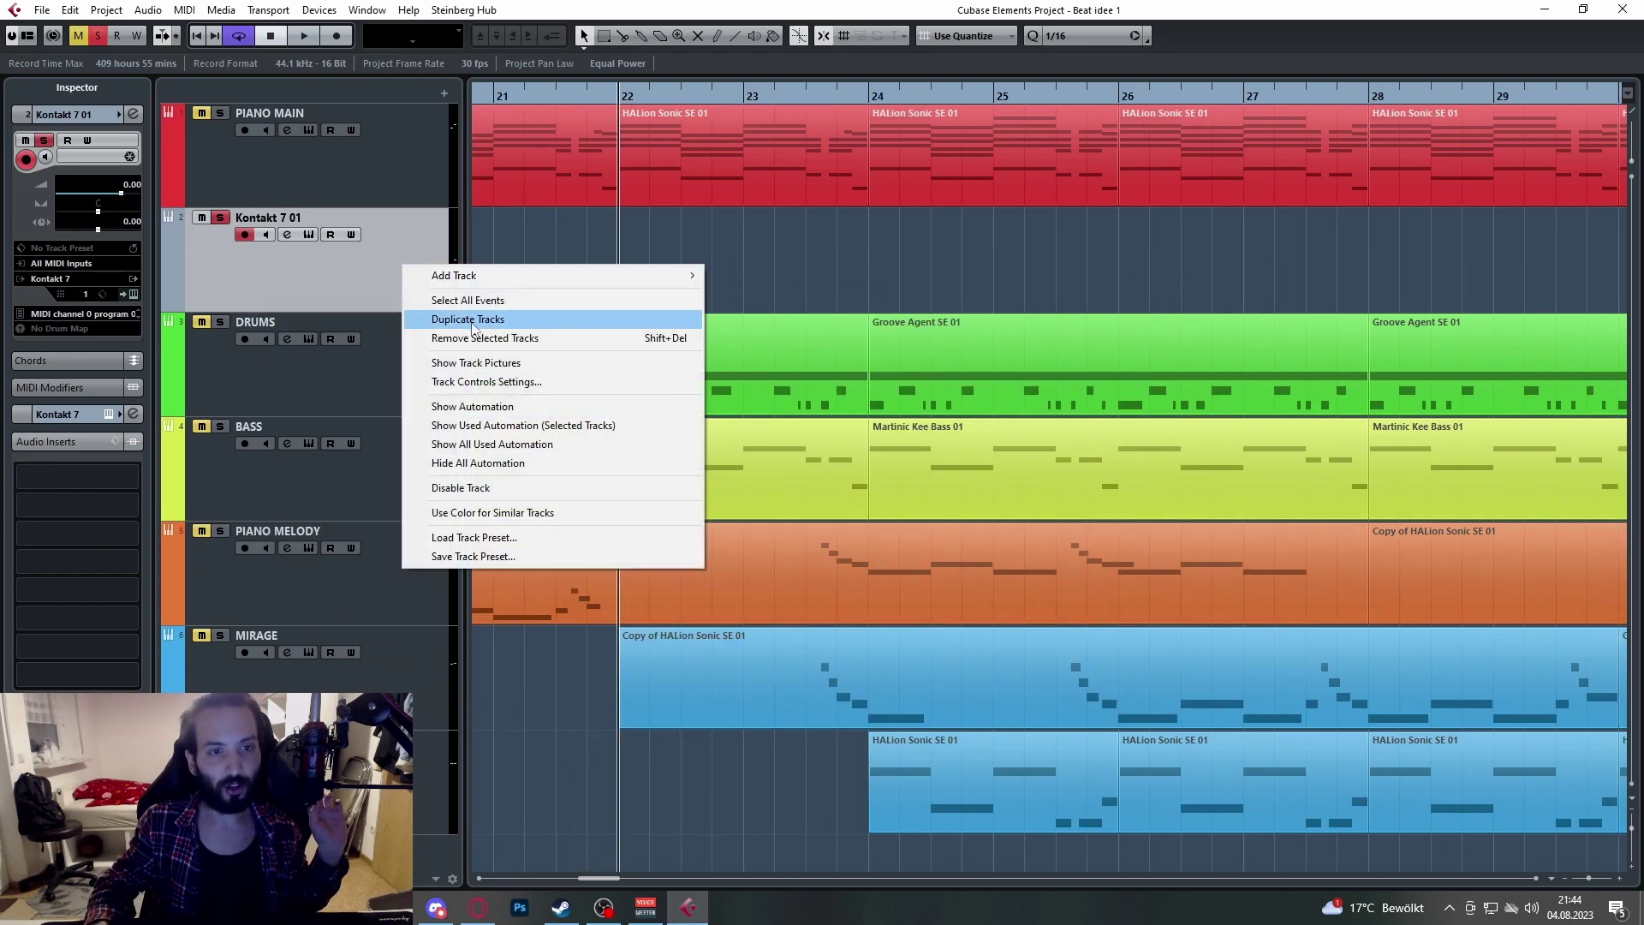
{"action": "left_click", "coordinate": [493, 340]}
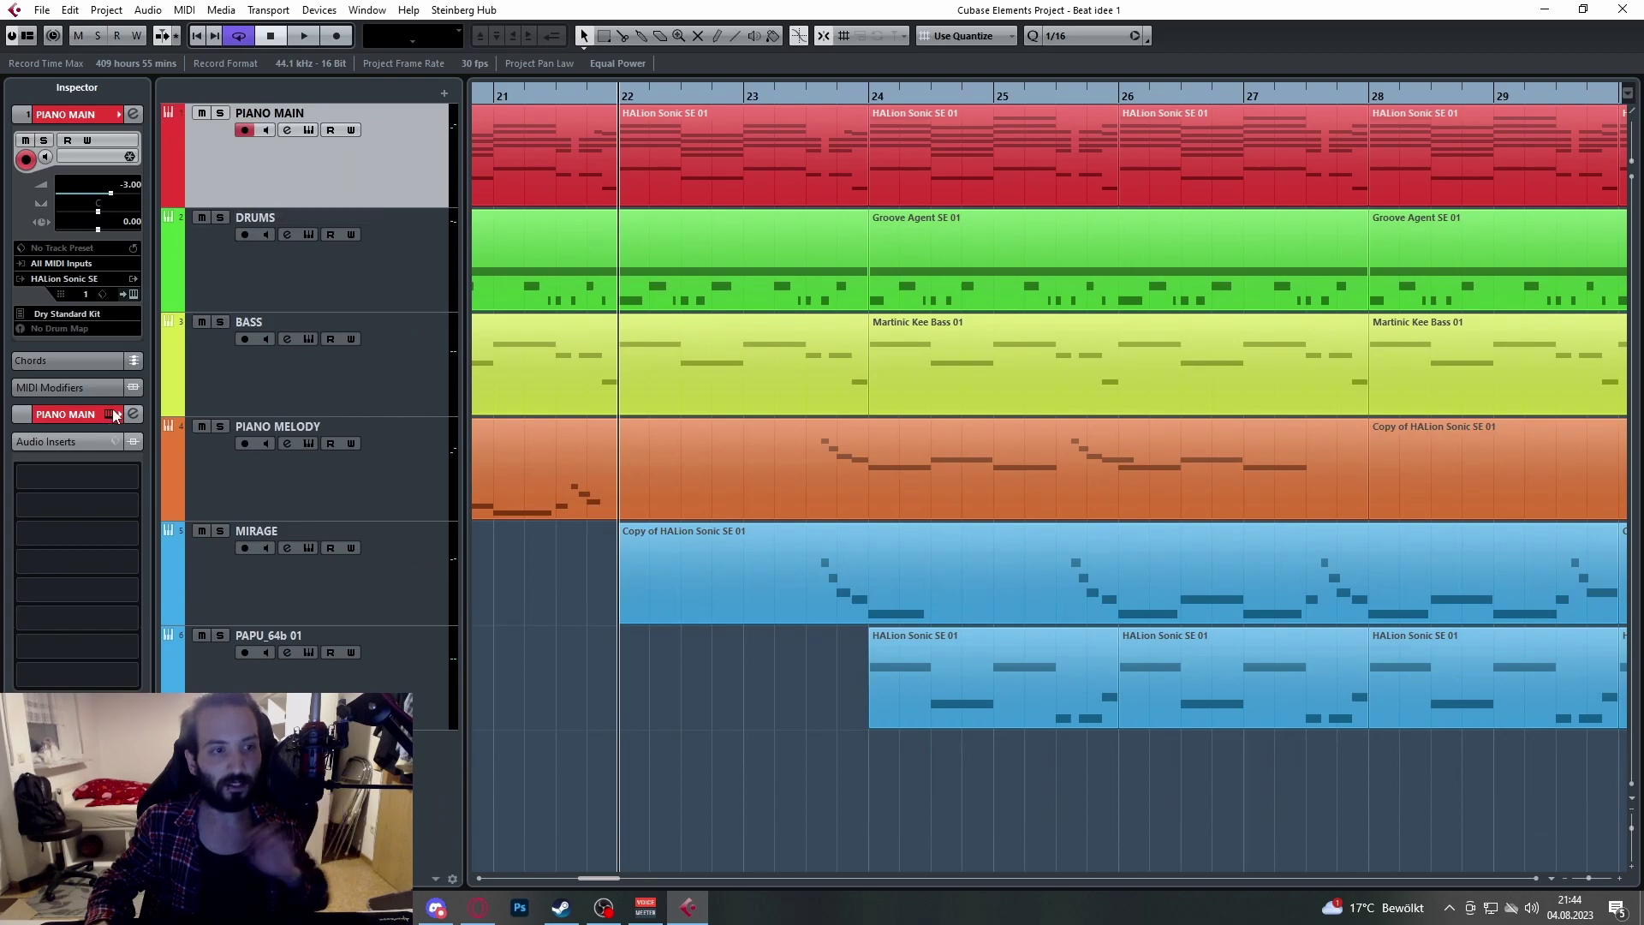
Step: Solo the PIANO MAIN track and add Cymatics Origin as its first audio insert
{"action": "key", "text": "s"}
{"action": "scroll", "coordinate": [735, 230], "scroll_direction": "down", "scroll_amount": 5}
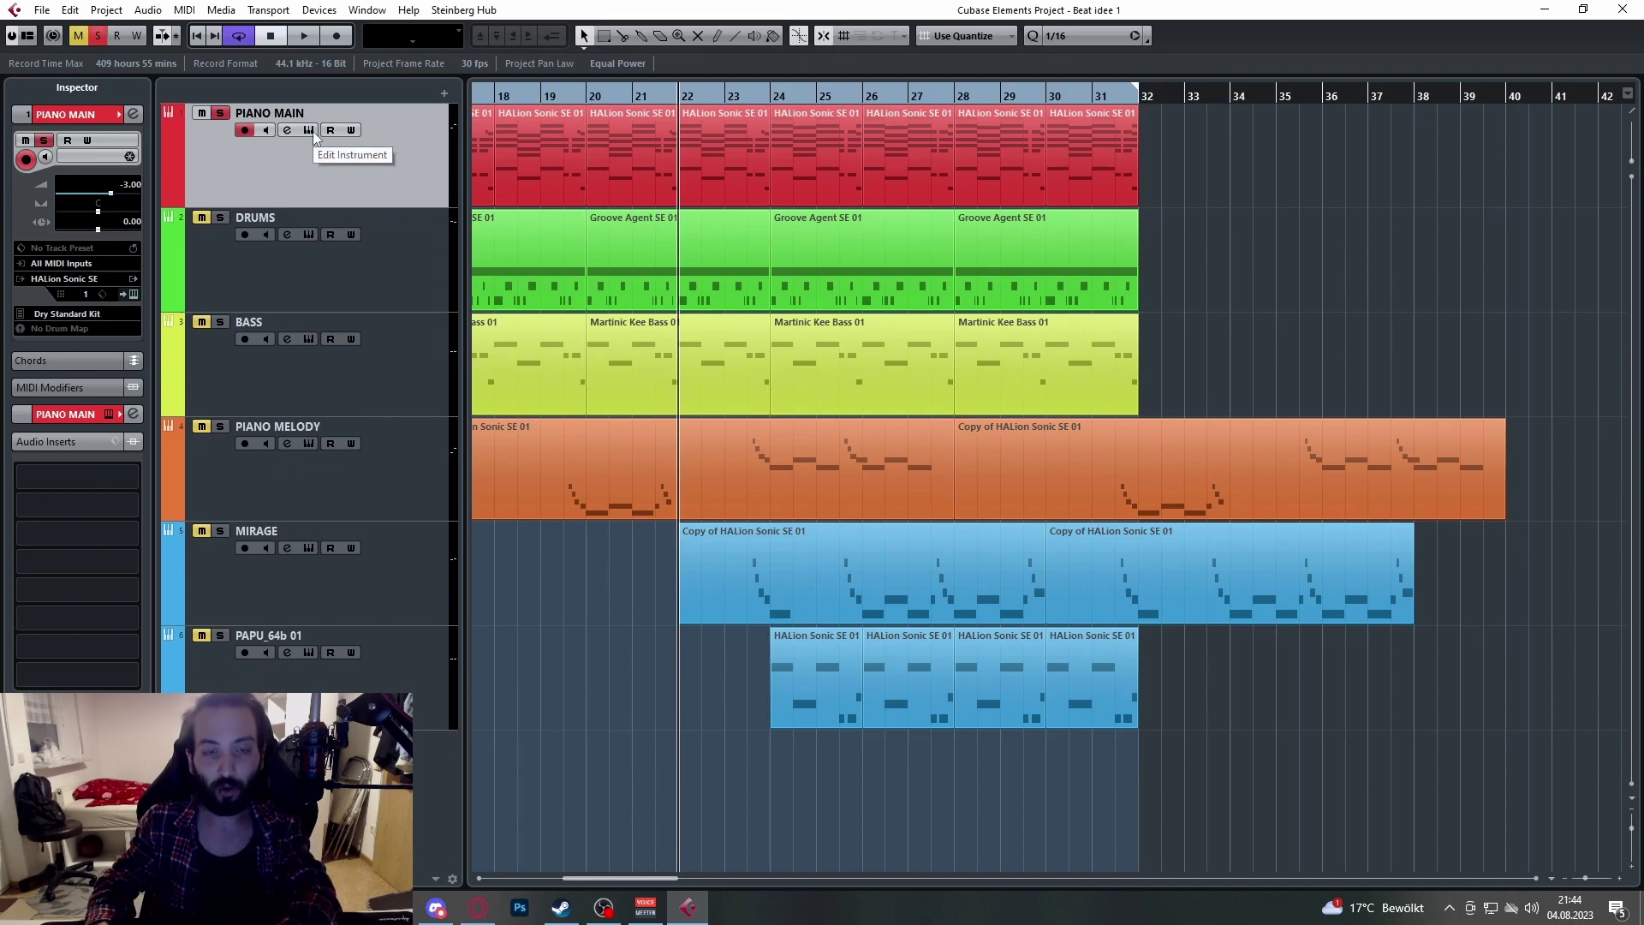
{"action": "left_click", "coordinate": [82, 476]}
{"action": "type", "text": "origin"}
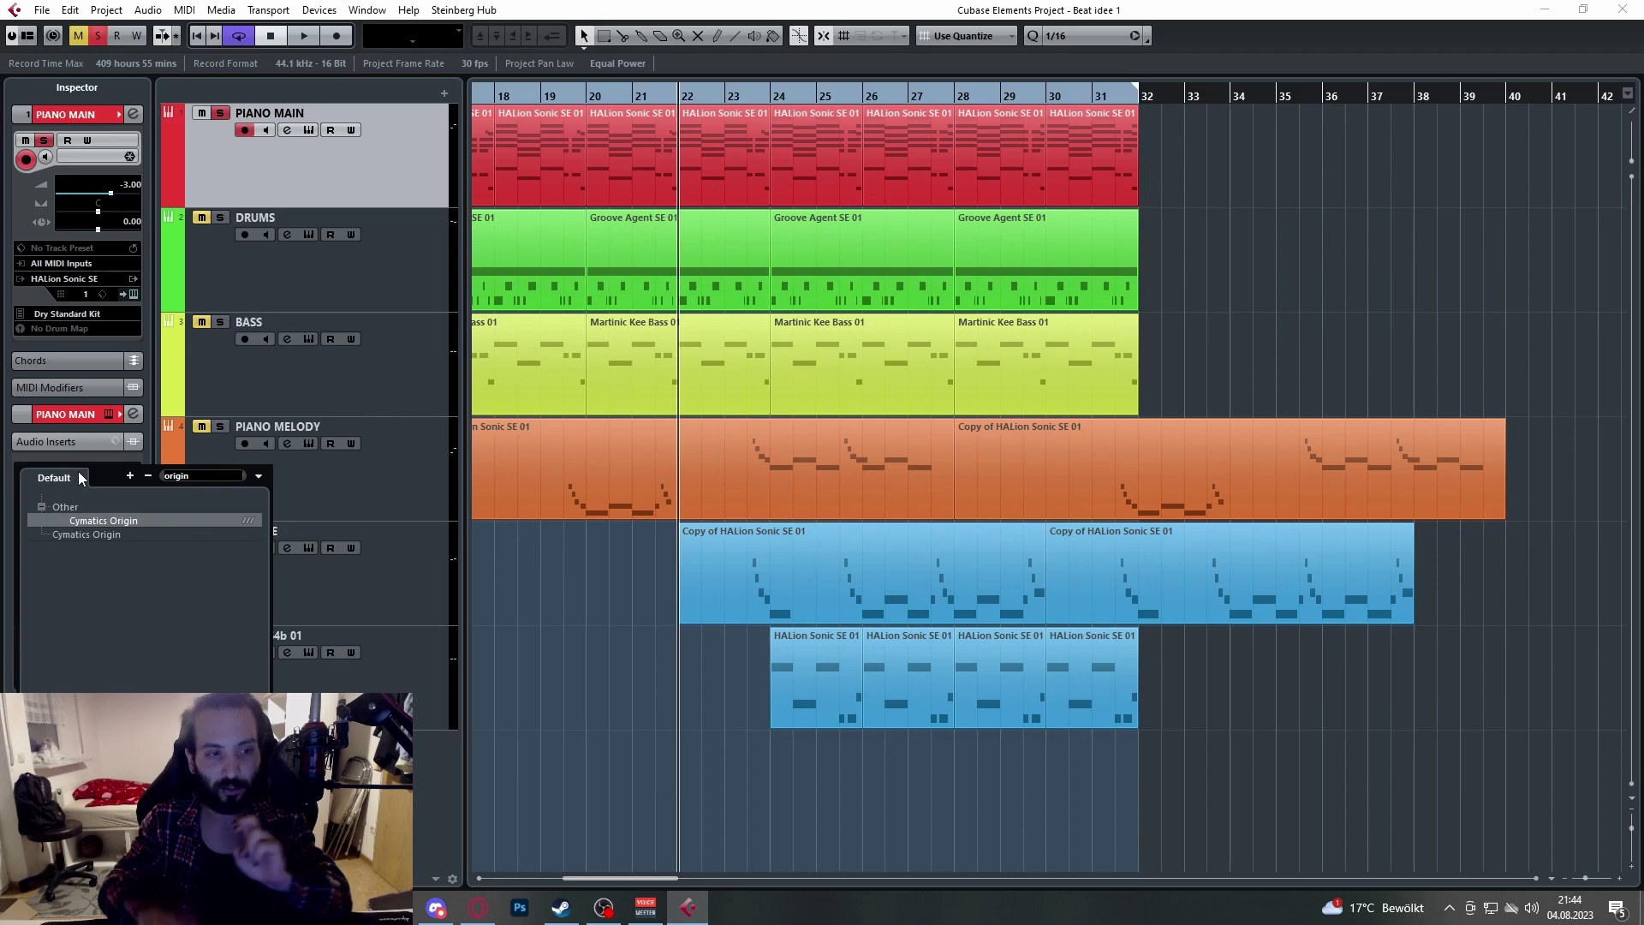
{"action": "key", "text": "Return"}
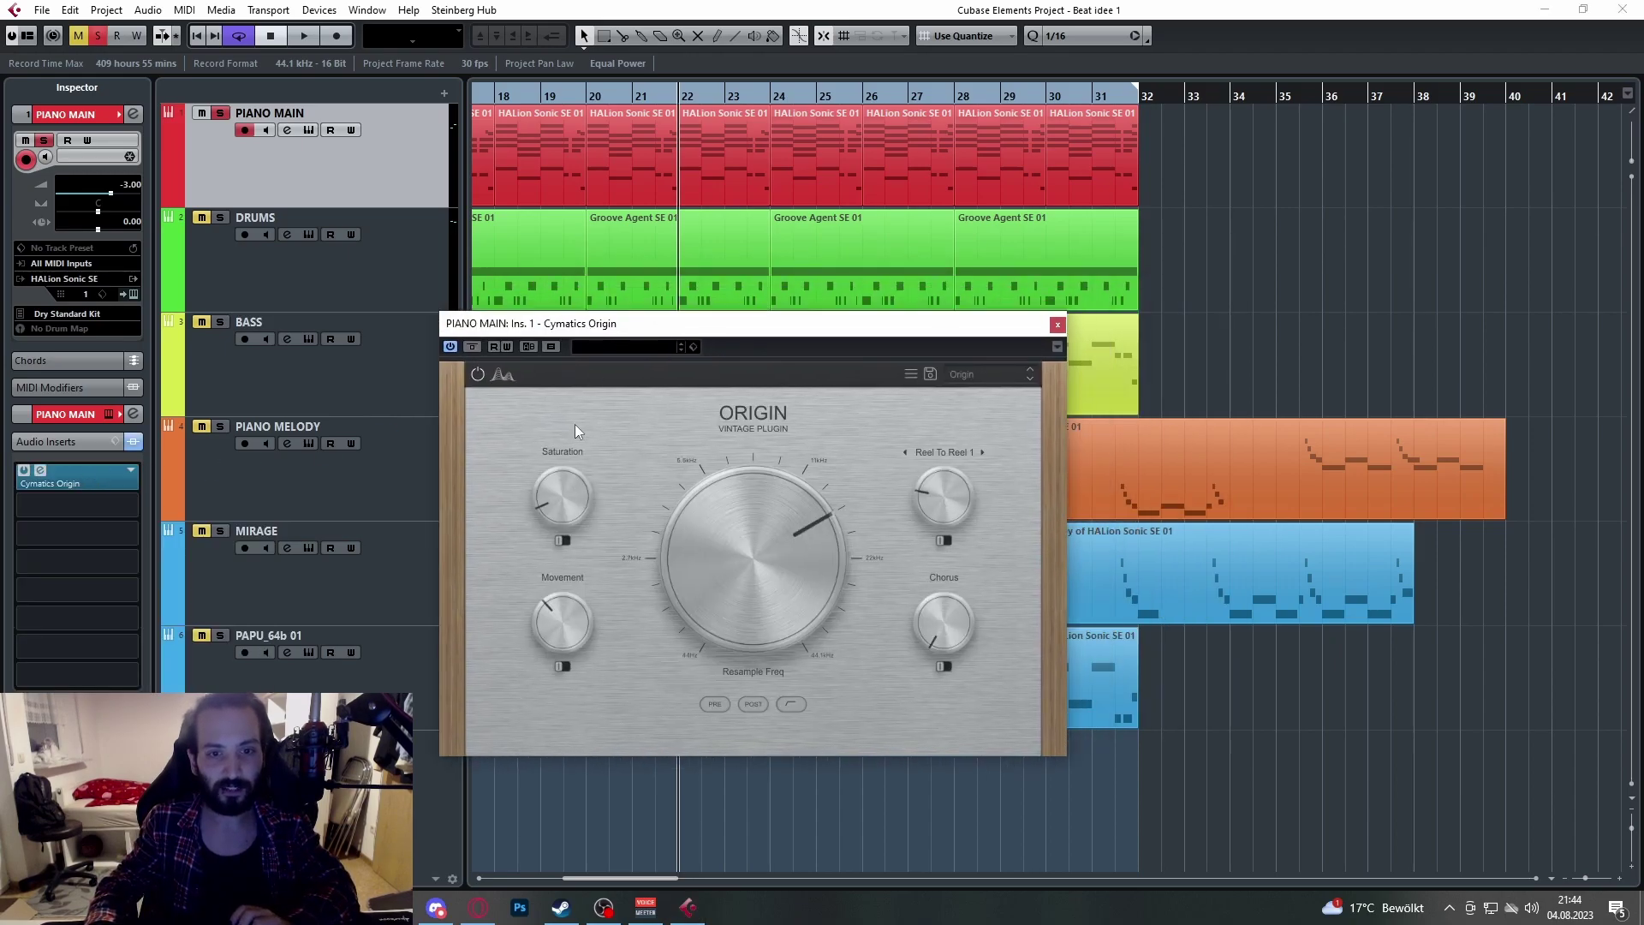
Step: Raise Origin's saturation and movement, set chorus to 52 %, start playback and set the resample frequency to 44100 Hz
{"action": "left_click_drag", "start_coordinate": [944, 624], "coordinate": [973, 532]}
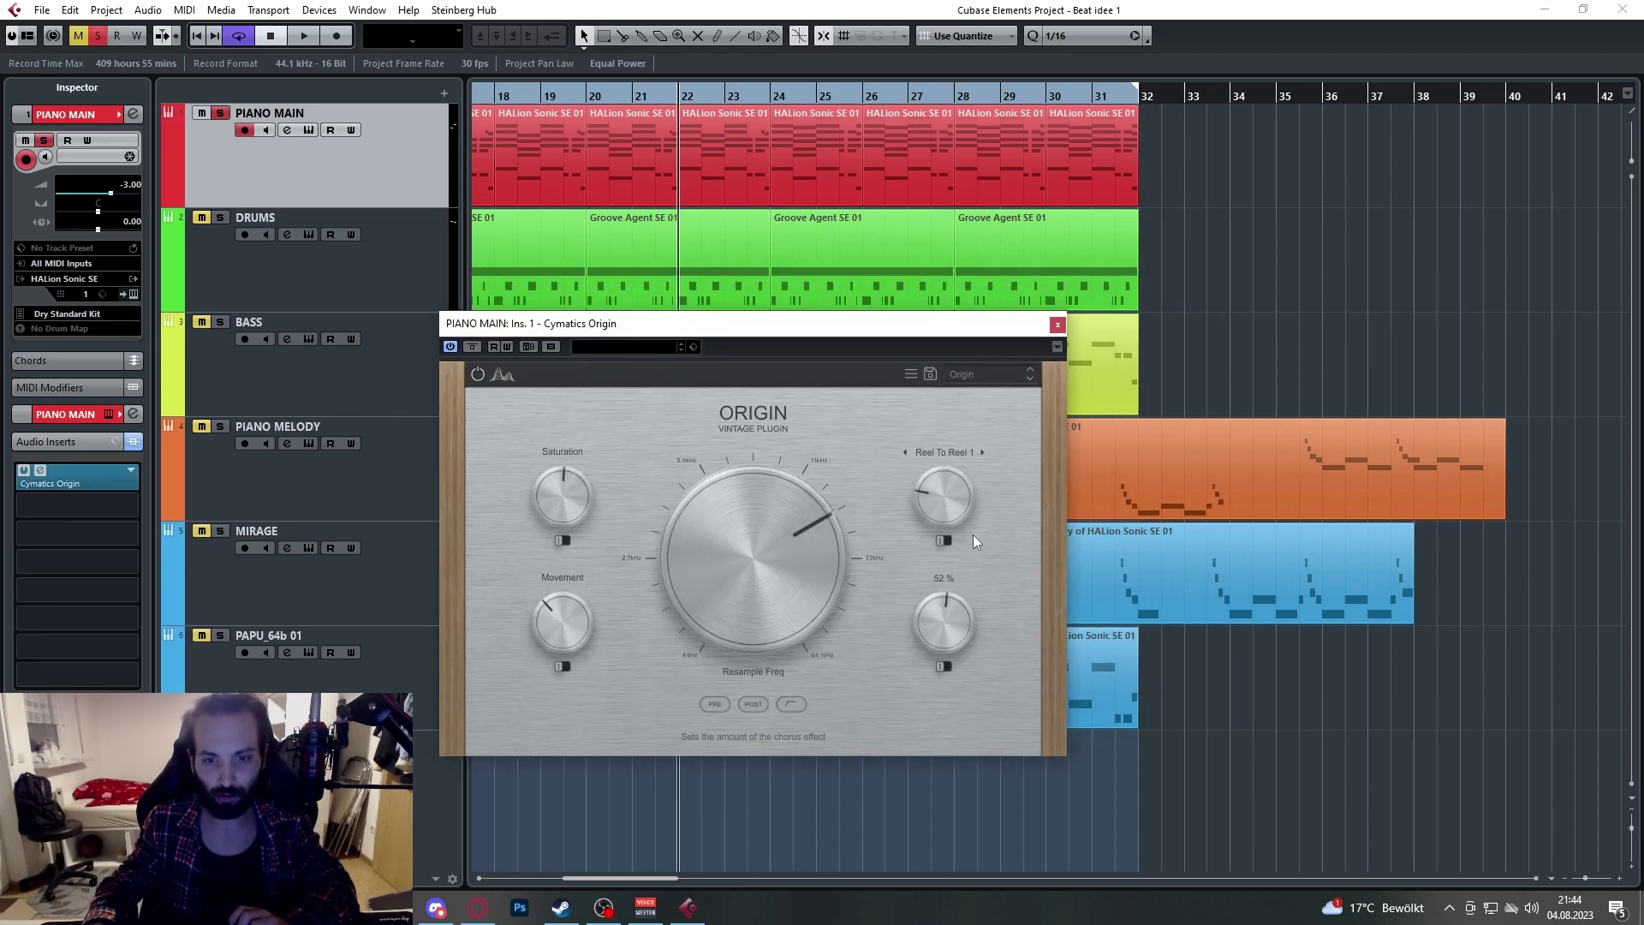
{"action": "left_click_drag", "start_coordinate": [567, 638], "coordinate": [569, 598]}
{"action": "key", "text": "space"}
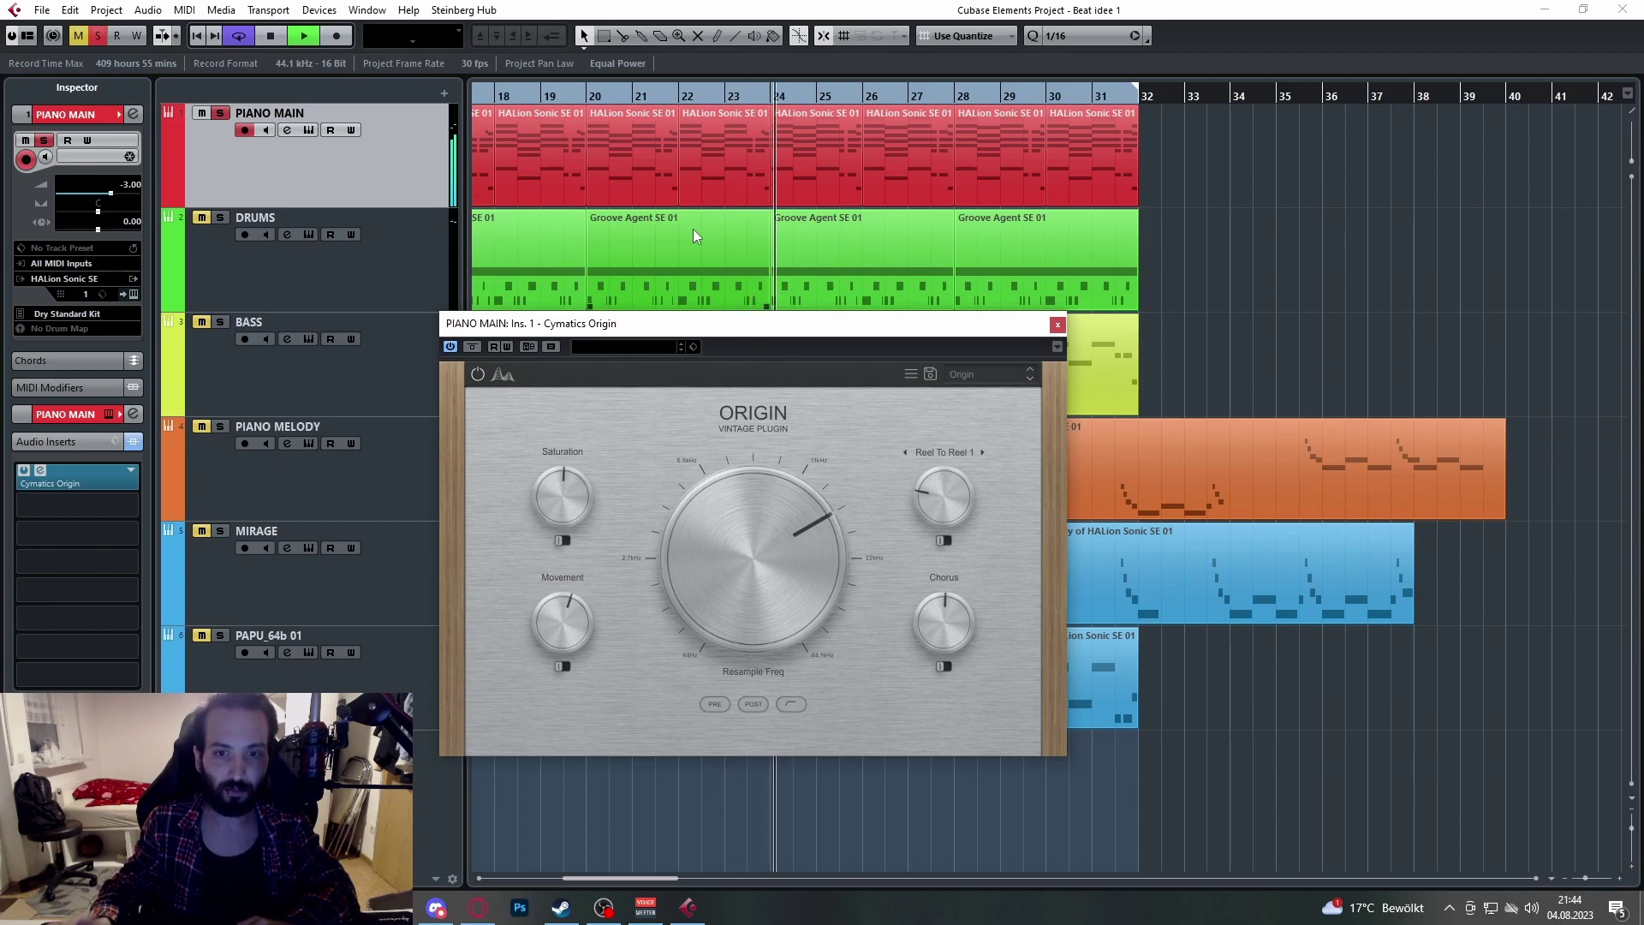
{"action": "left_click_drag", "start_coordinate": [733, 502], "coordinate": [781, 428]}
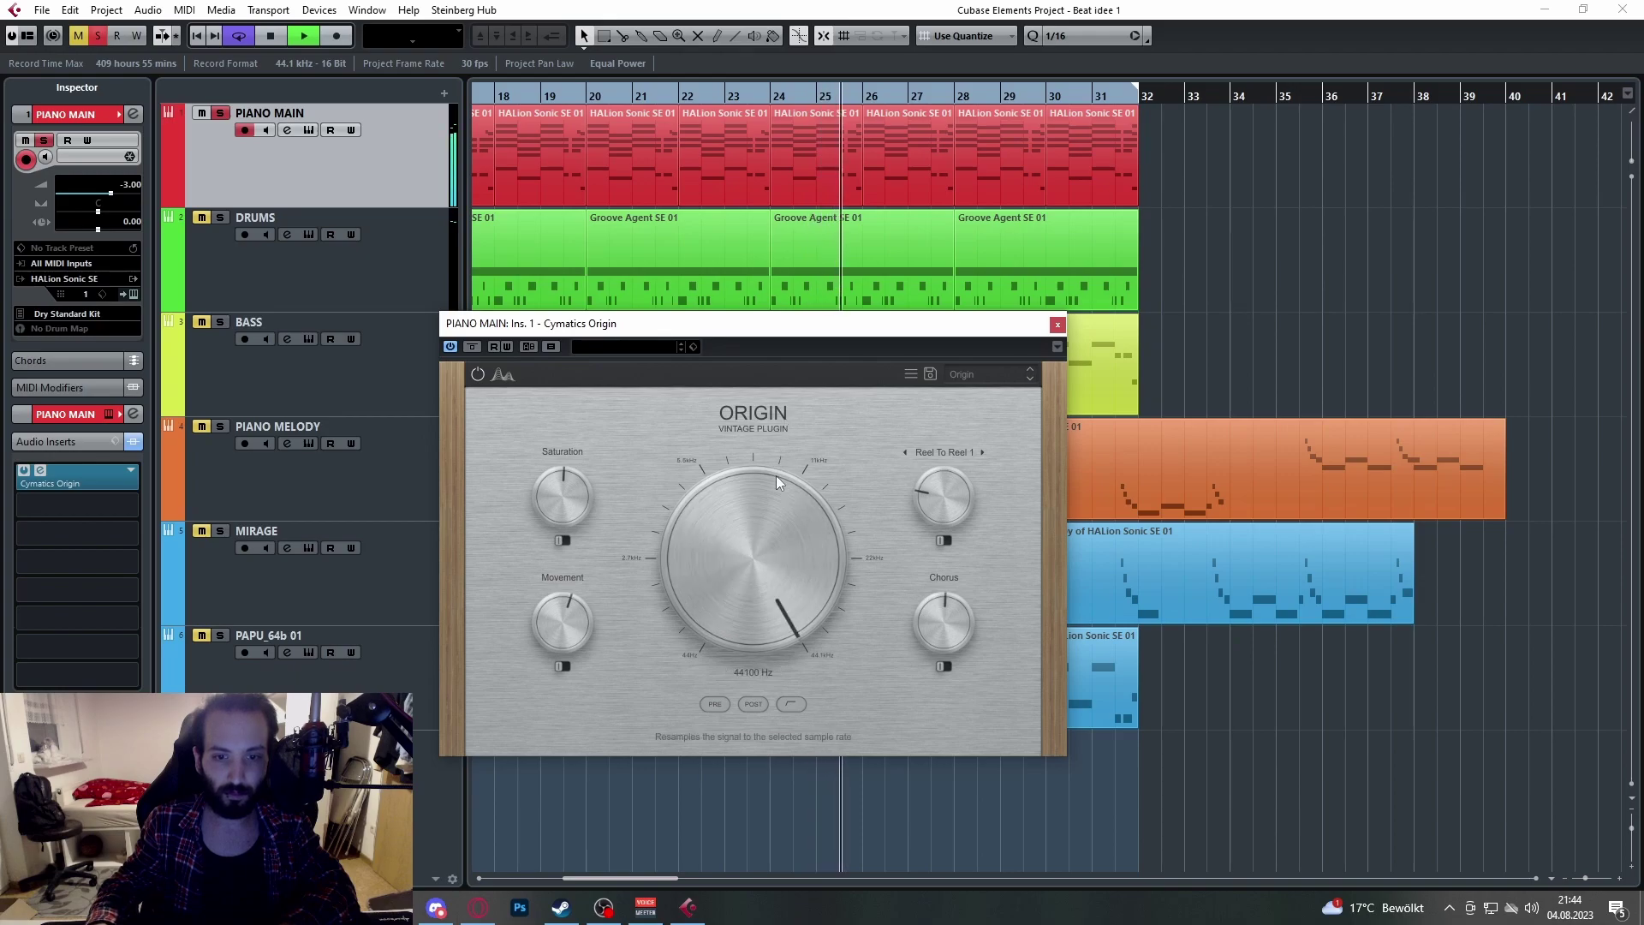
Step: Lower Origin's resample frequency, saturation and movement, reduce chorus to 14 %, and stop playback
{"action": "left_click_drag", "start_coordinate": [770, 490], "coordinate": [763, 546]}
{"action": "left_click_drag", "start_coordinate": [558, 483], "coordinate": [547, 548]}
{"action": "left_click_drag", "start_coordinate": [897, 606], "coordinate": [873, 664]}
{"action": "left_click_drag", "start_coordinate": [564, 618], "coordinate": [515, 728]}
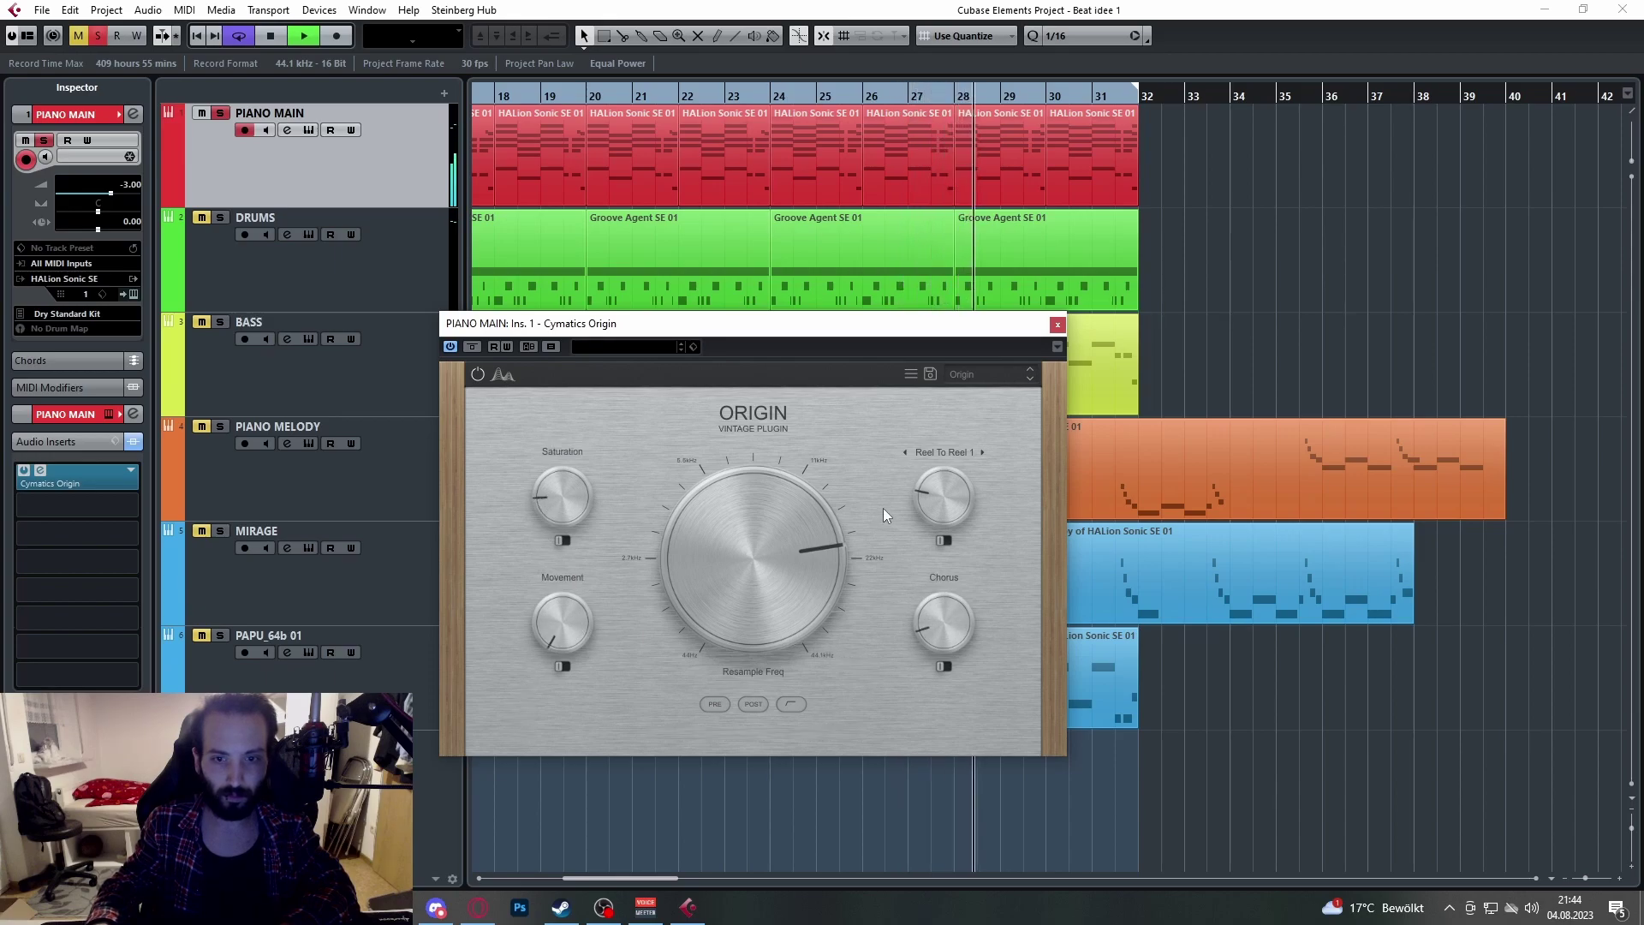
{"action": "left_click_drag", "start_coordinate": [579, 526], "coordinate": [578, 512]}
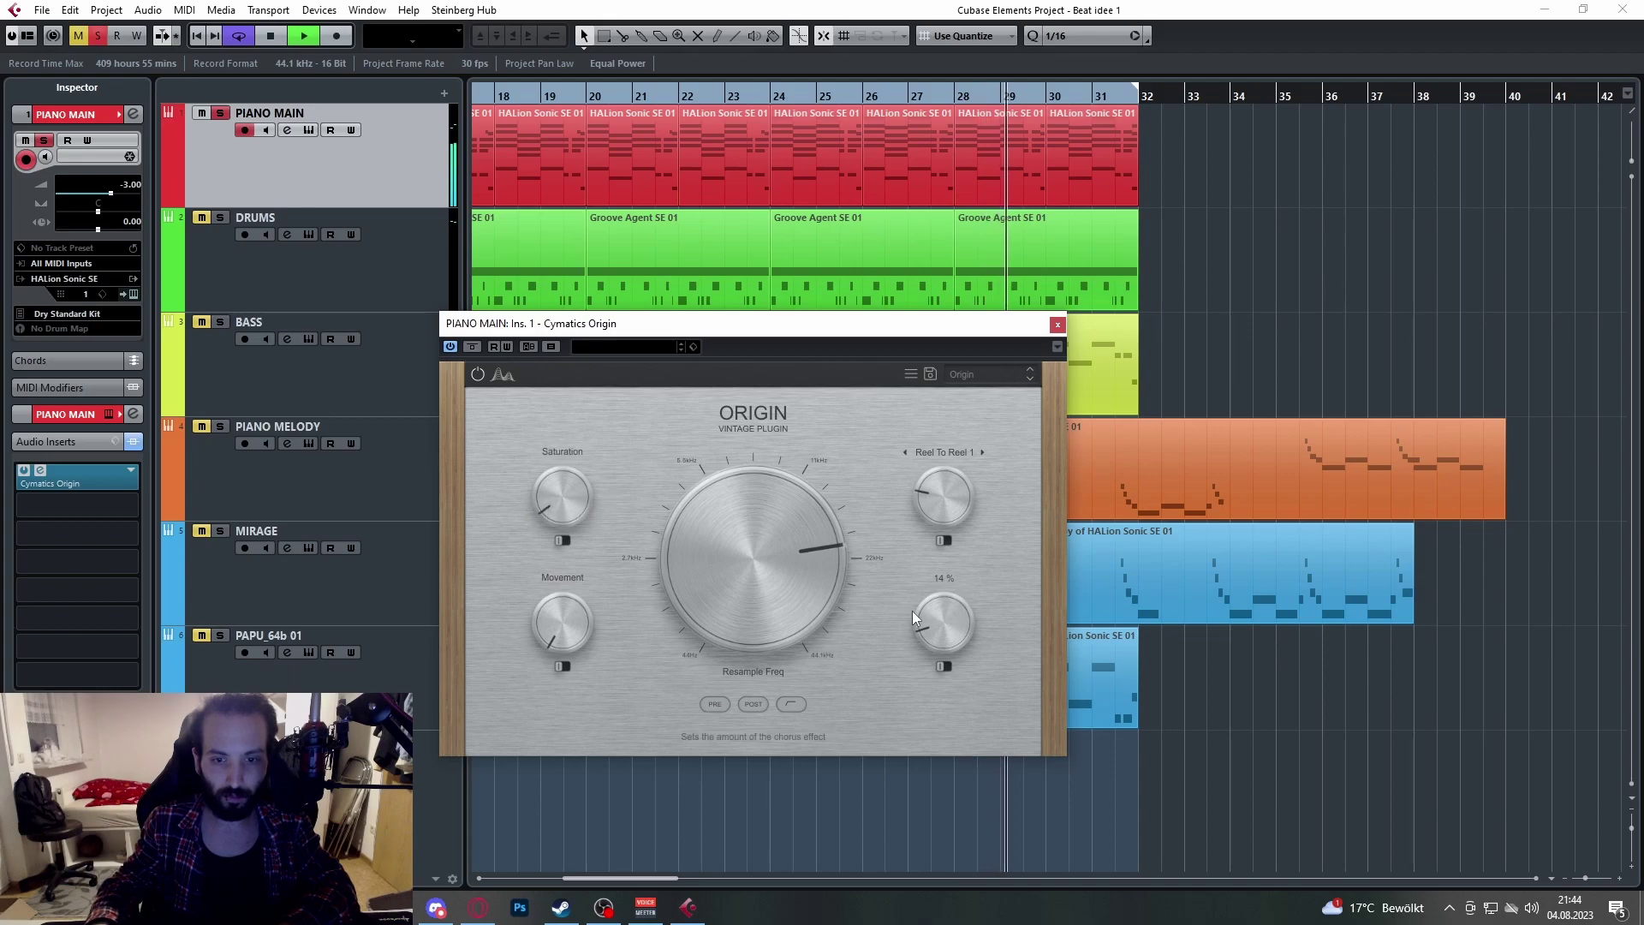
{"action": "key", "text": "space"}
Step: Close Cymatics Origin, remove it from PIANO MAIN and turn off the track's solo
{"action": "left_click", "coordinate": [1058, 325]}
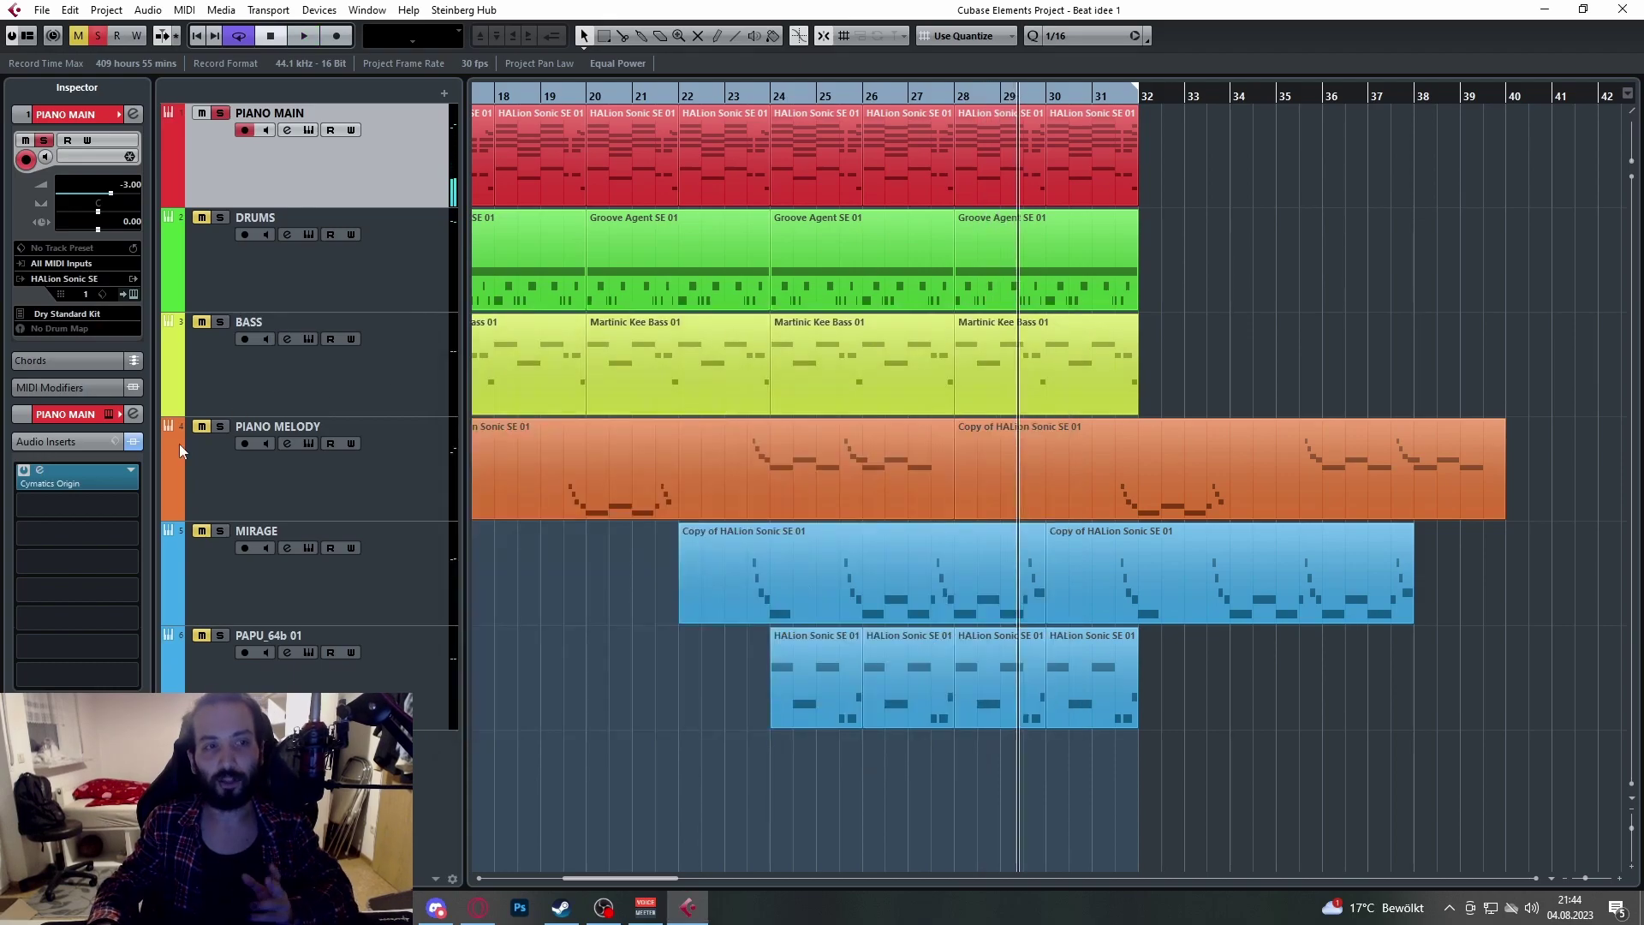
{"action": "left_click", "coordinate": [640, 115]}
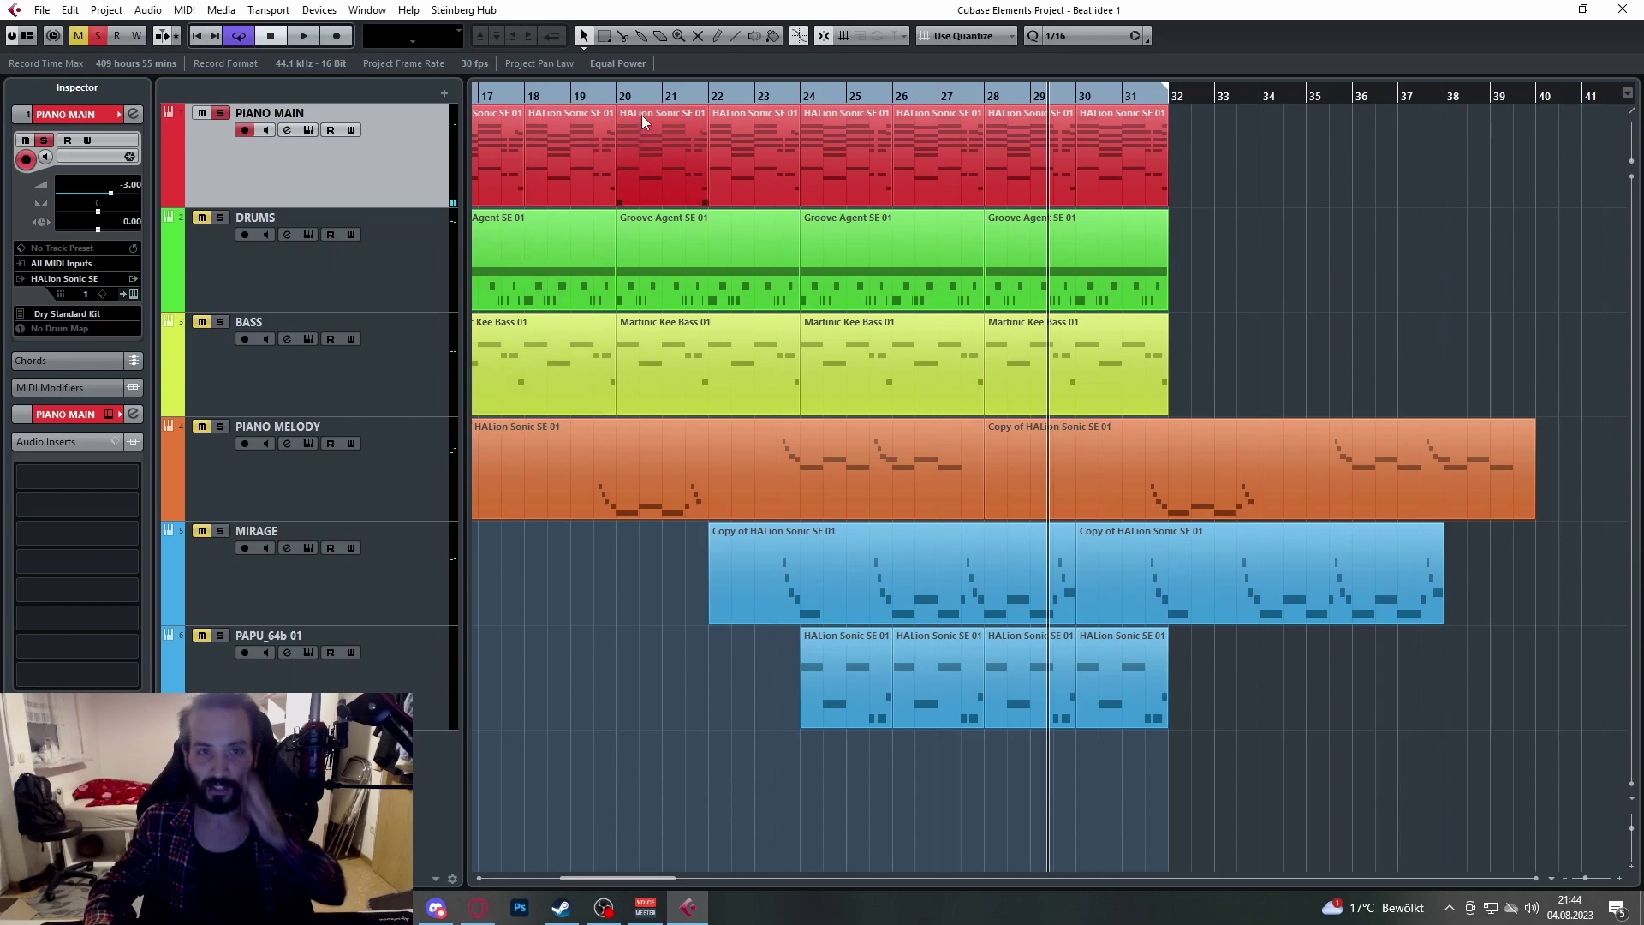
{"action": "left_click", "coordinate": [653, 96]}
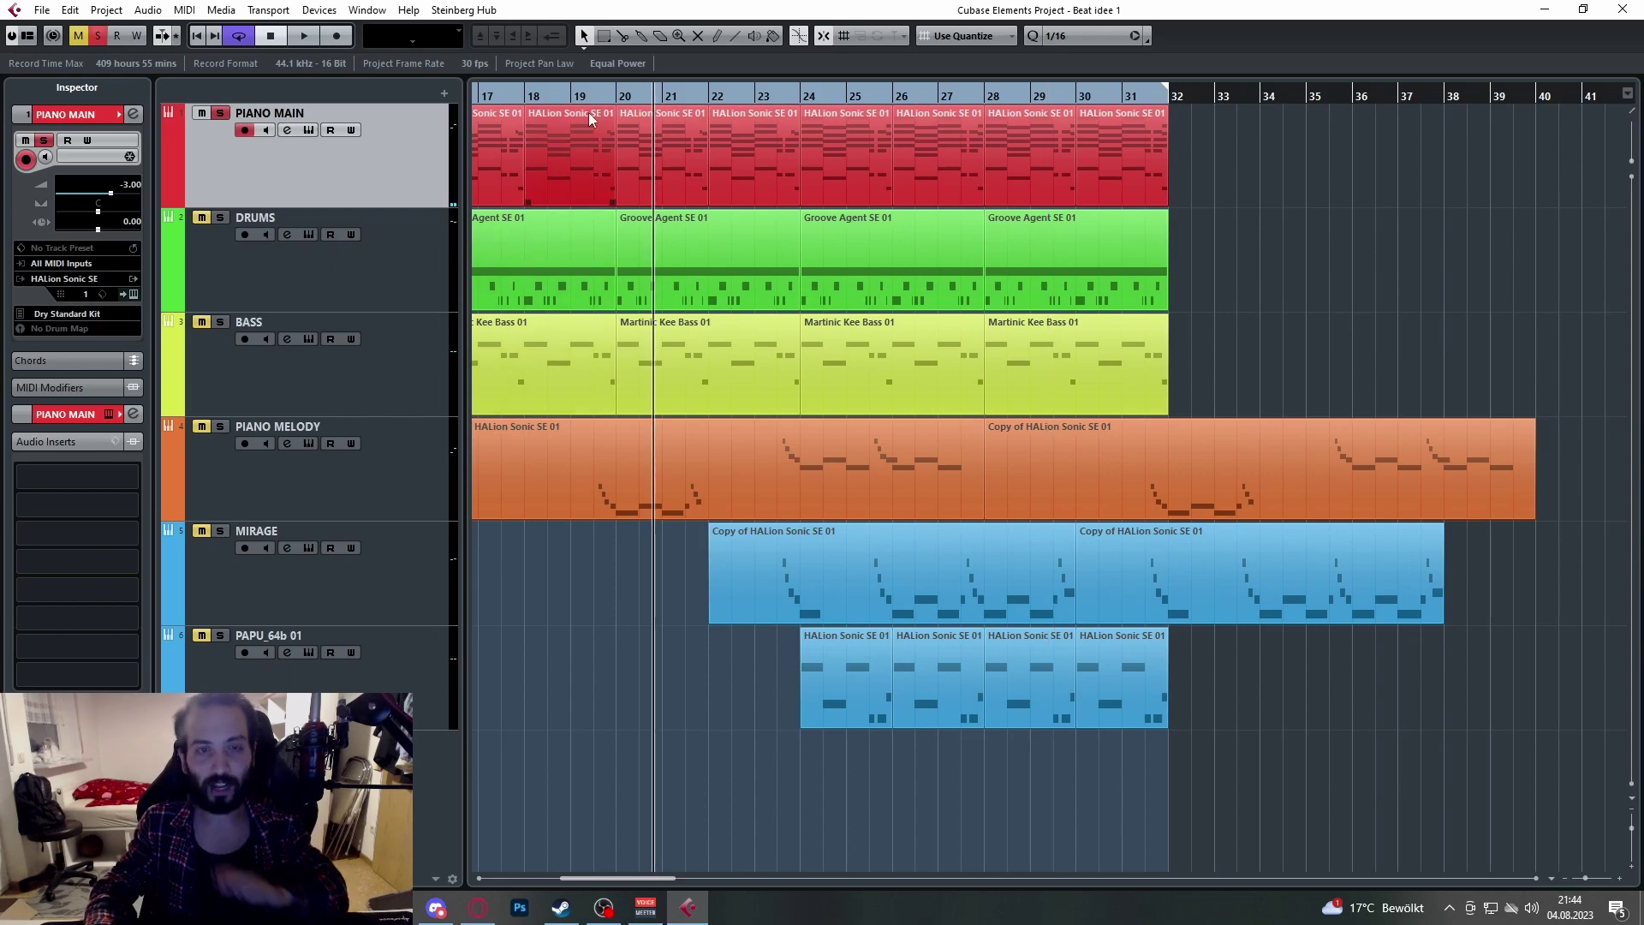
{"action": "left_click", "coordinate": [220, 115]}
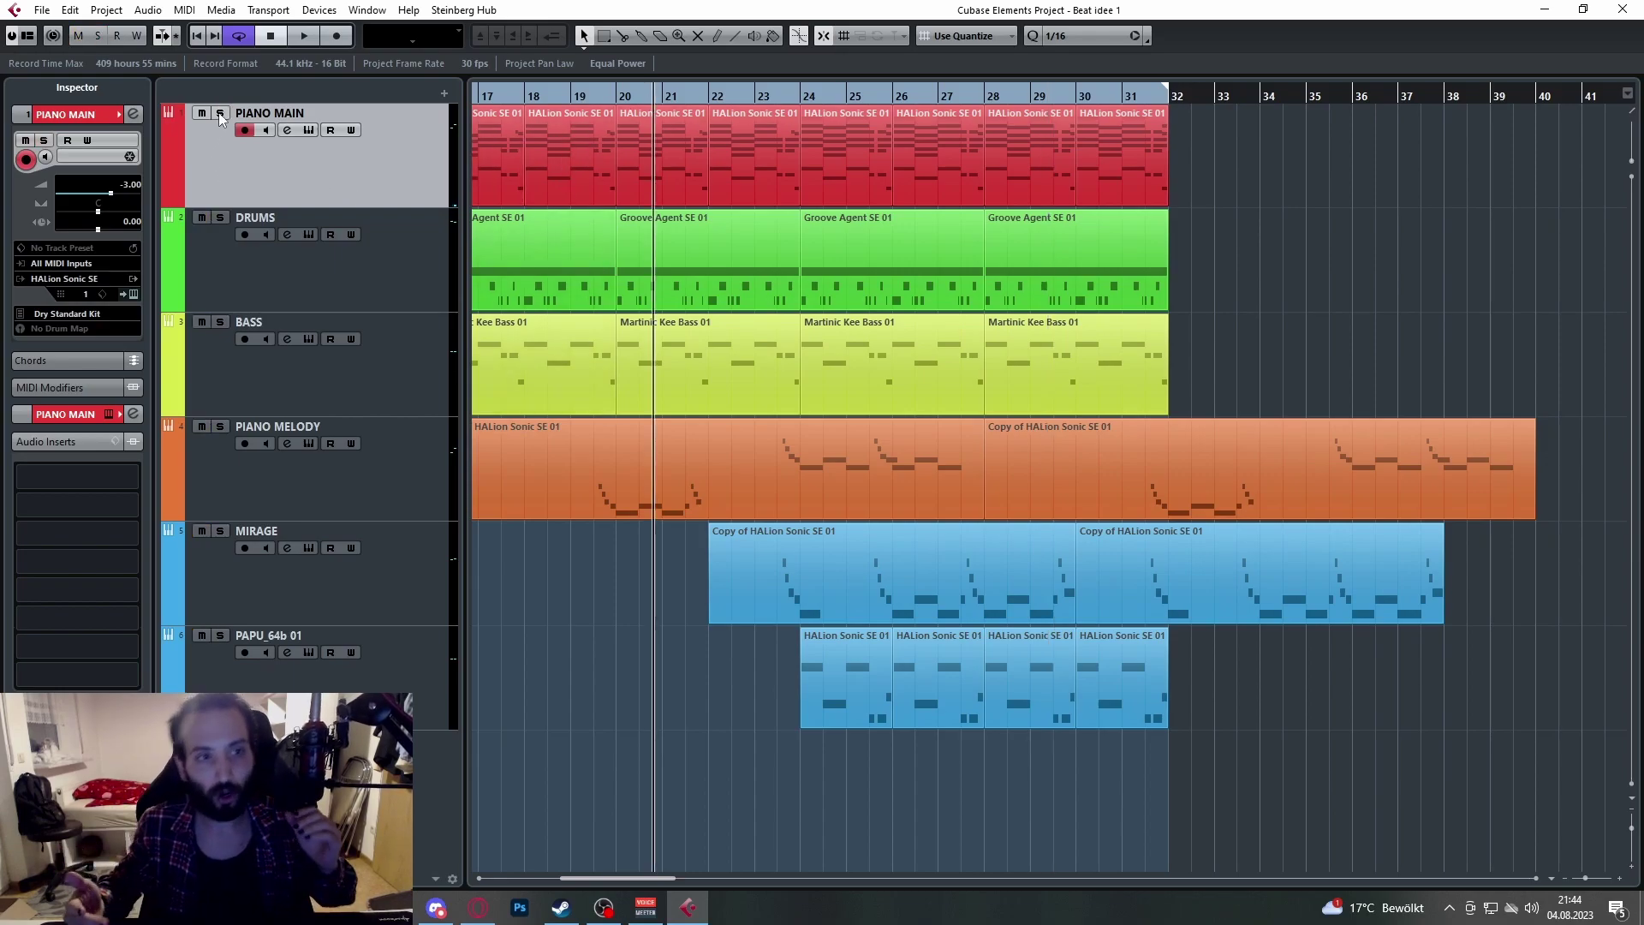
Step: Open the DRUMS track's Groove Agent SE, inspect the Sidestick pad of Lofi Kit 1 and close the instrument
{"action": "left_click", "coordinate": [352, 271]}
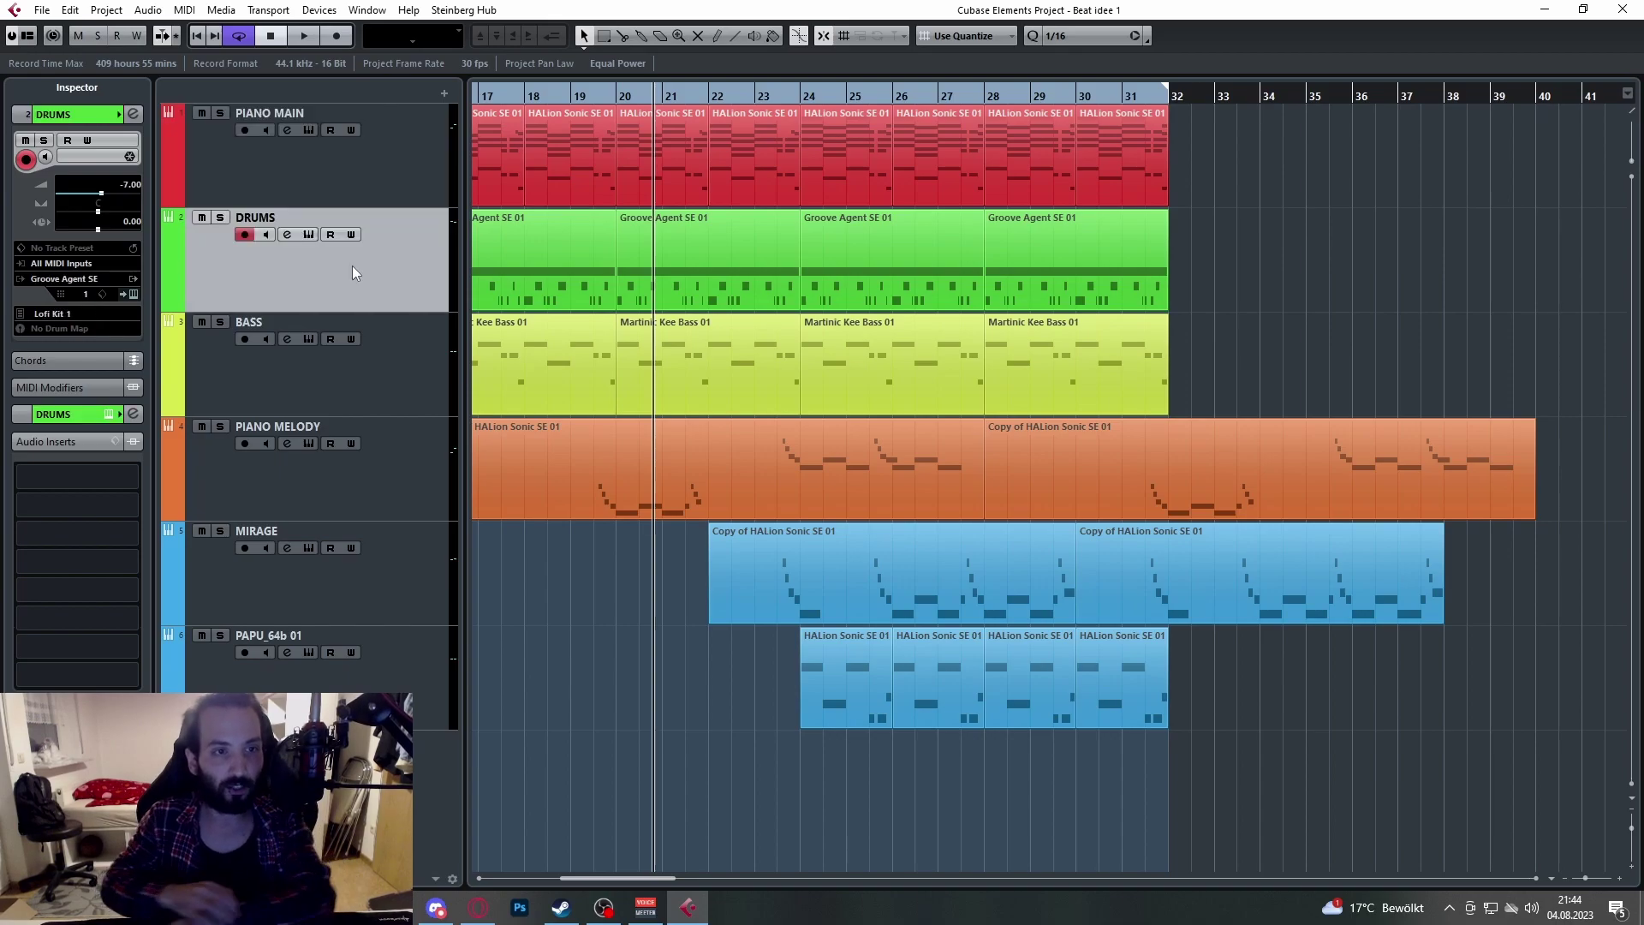
{"action": "left_click", "coordinate": [310, 234]}
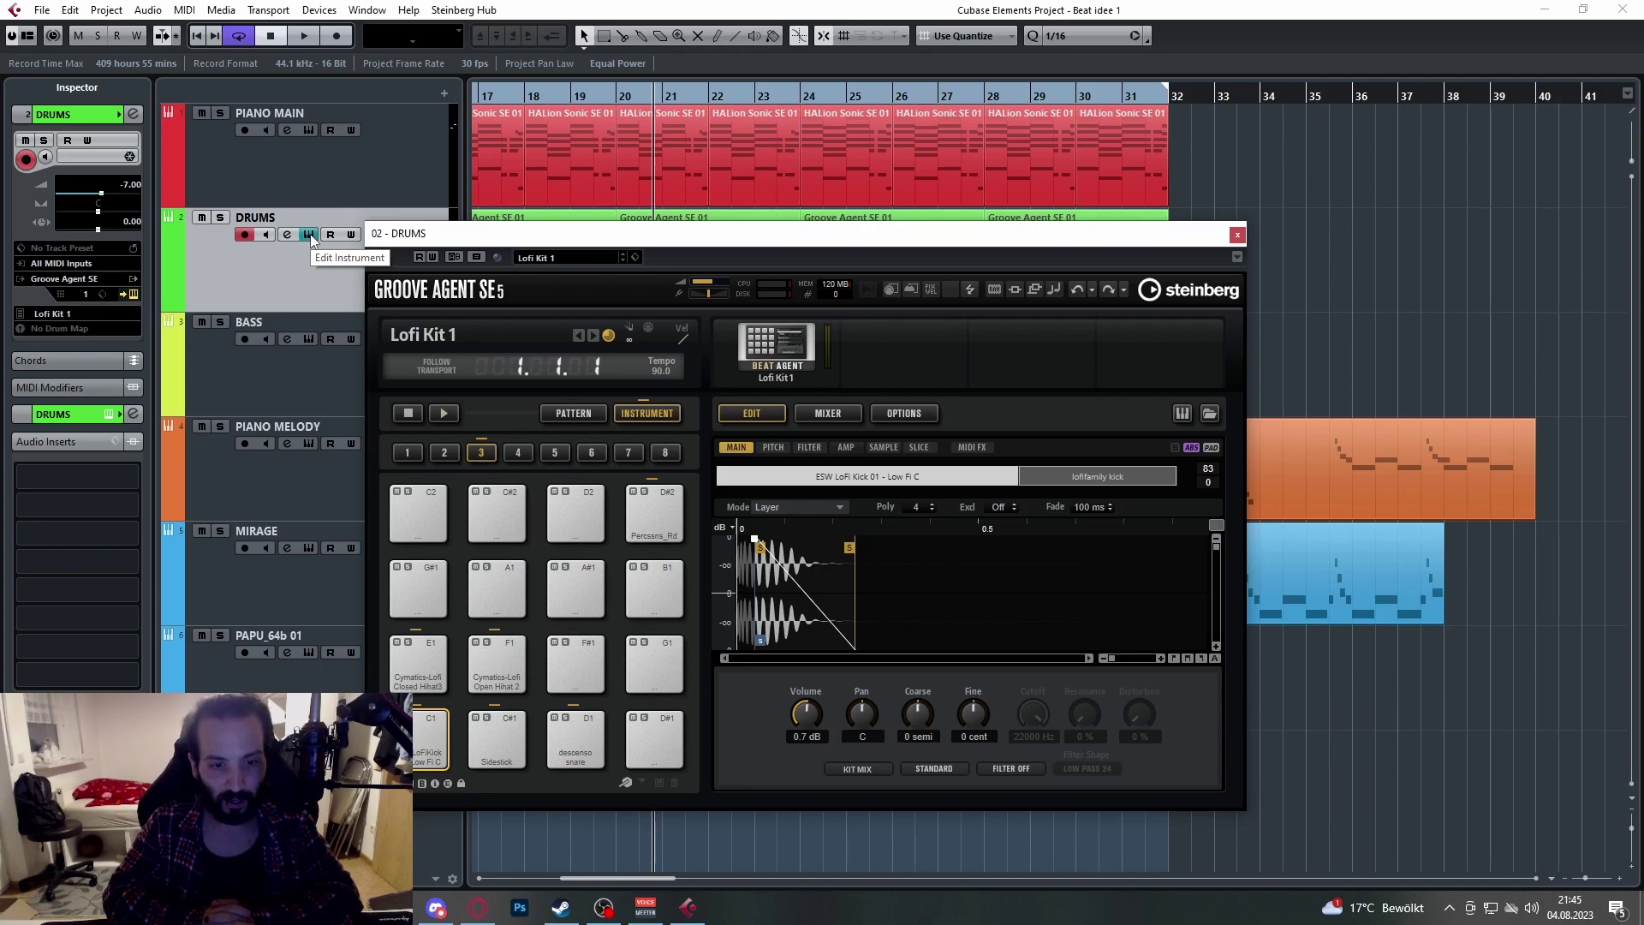
{"action": "left_click", "coordinate": [501, 735]}
{"action": "left_click", "coordinate": [501, 735]}
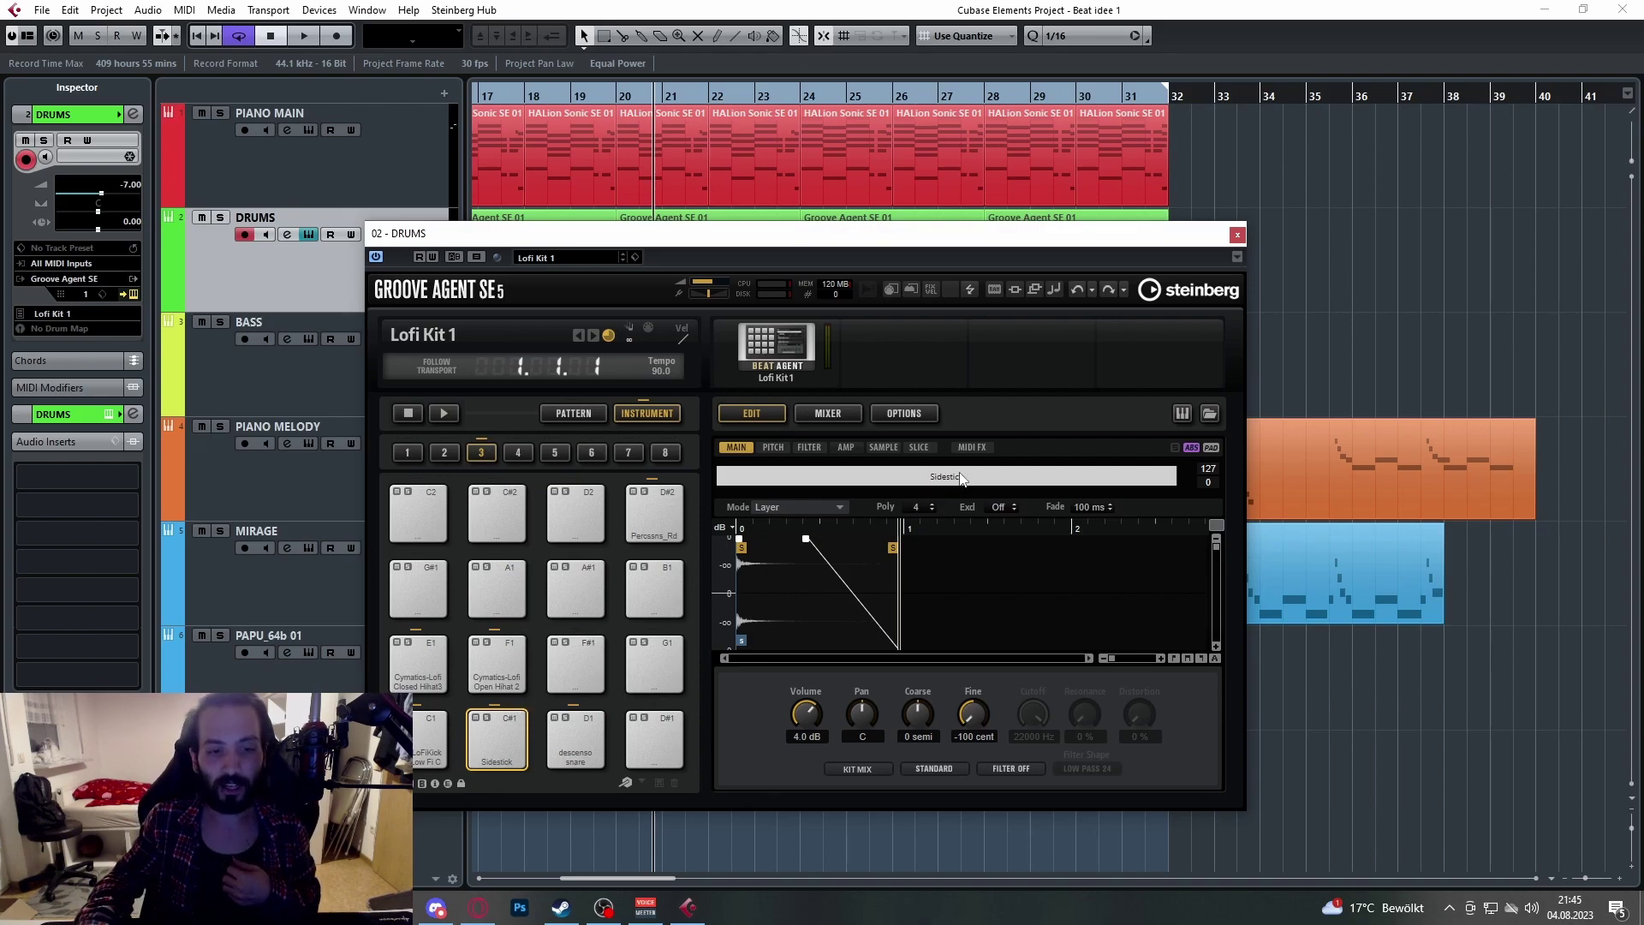
{"action": "left_click_drag", "start_coordinate": [994, 248], "coordinate": [948, 240]}
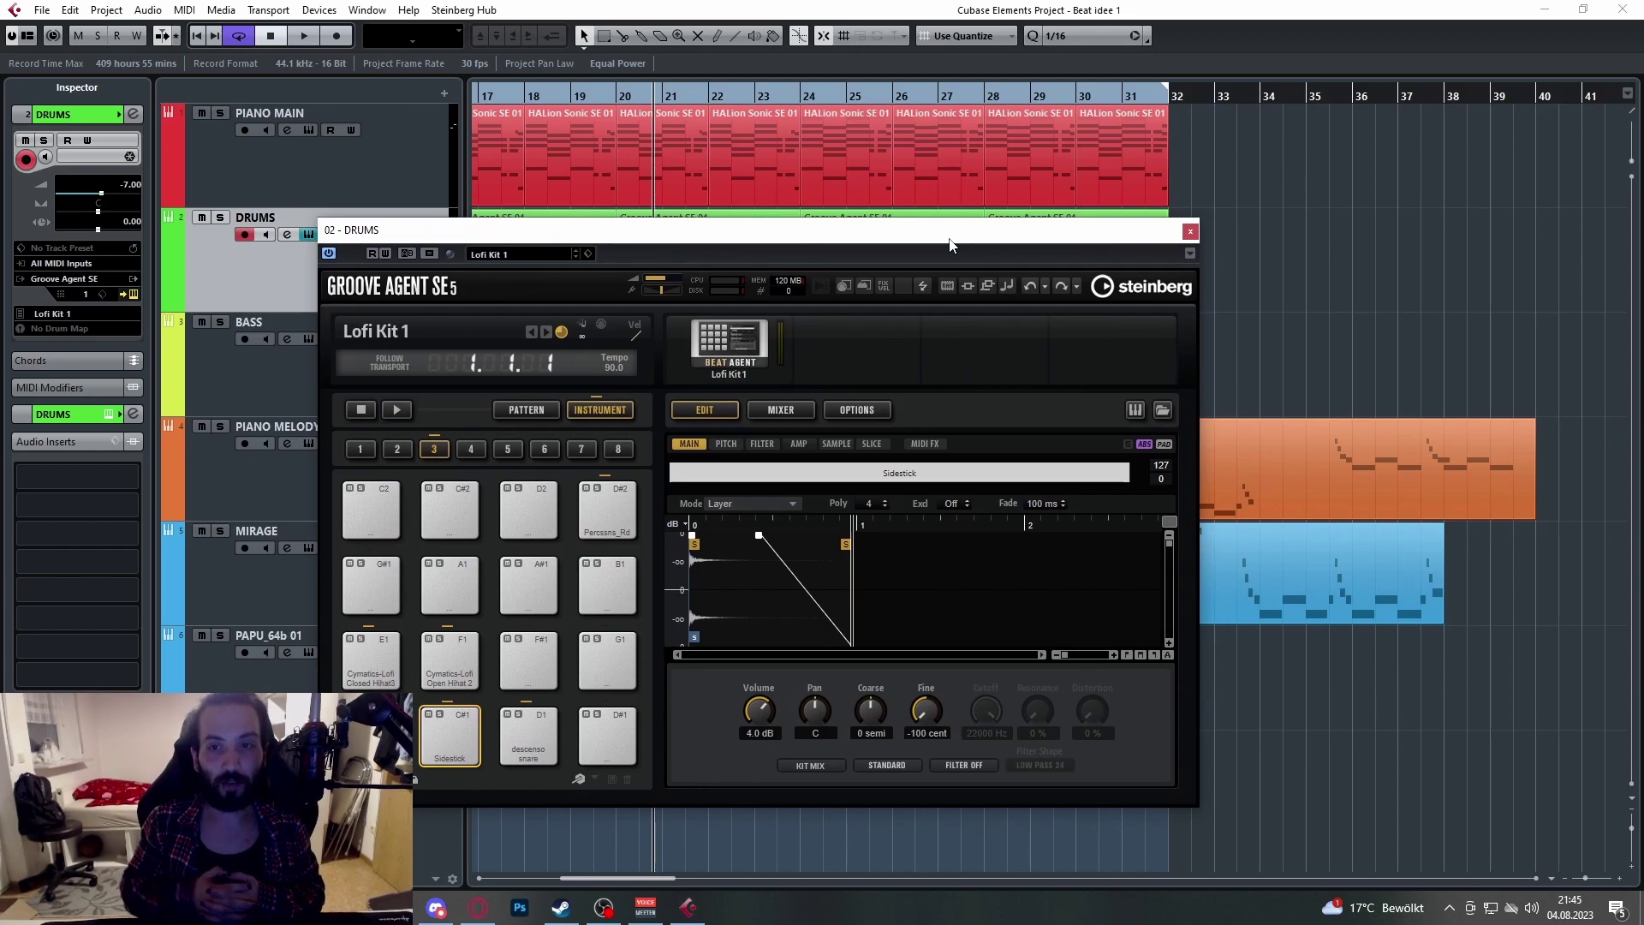
{"action": "left_click", "coordinate": [1190, 232]}
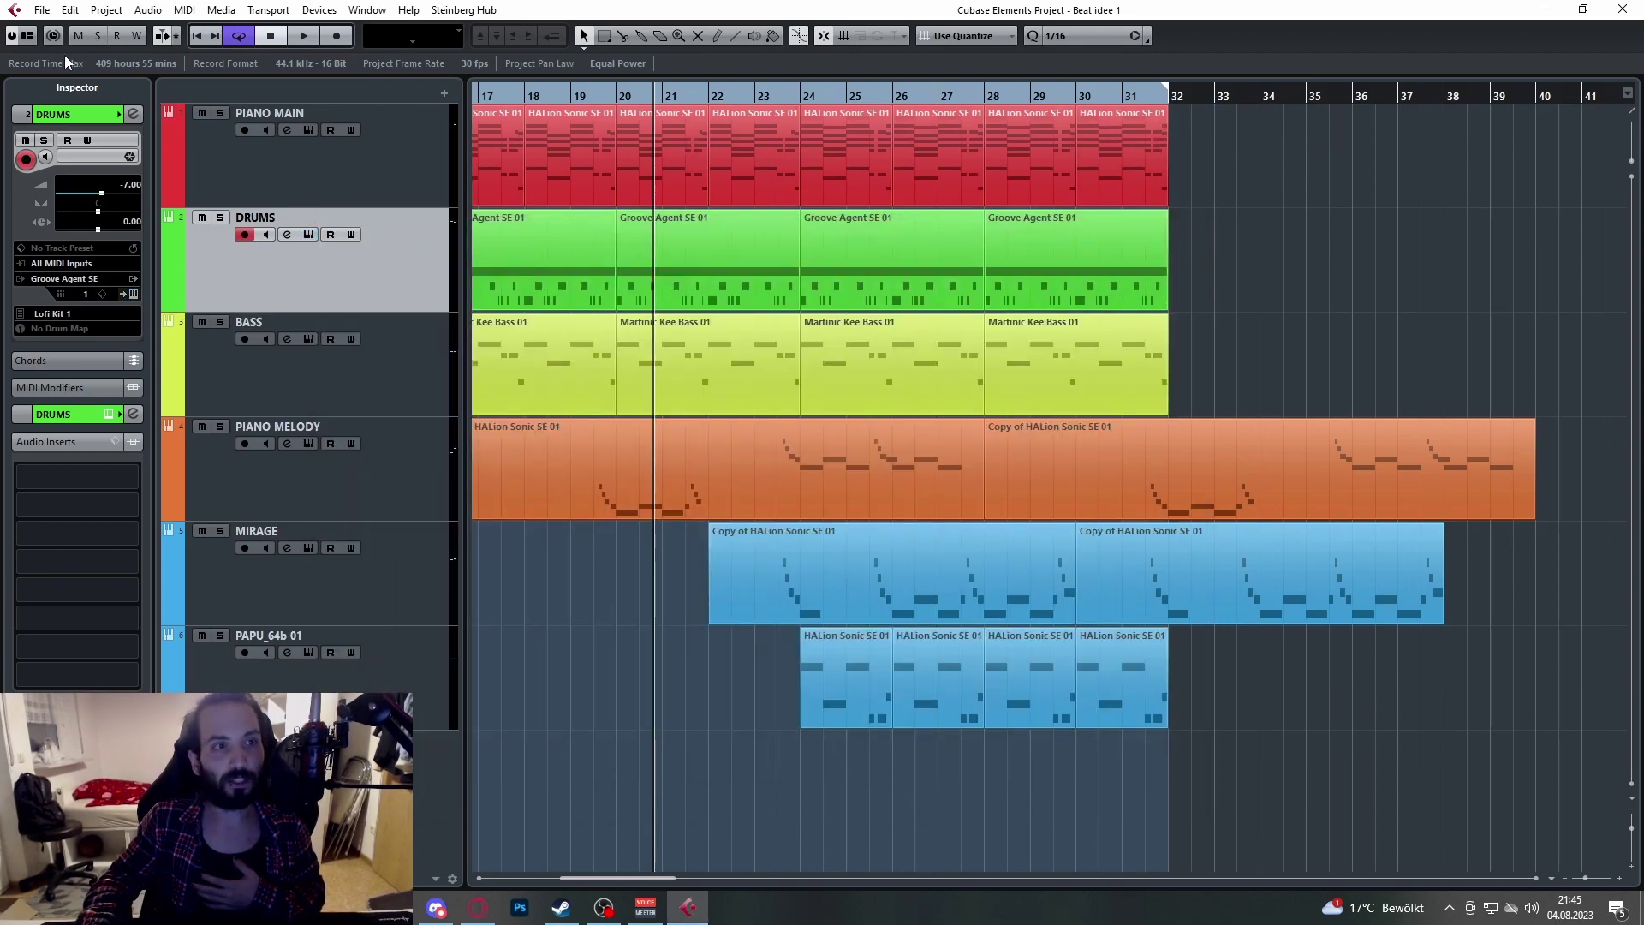
Step: Show the MediaBay, look through its list of sound locations without changing the selection, and hide it again
{"action": "left_click", "coordinate": [28, 35]}
{"action": "left_click", "coordinate": [196, 131]}
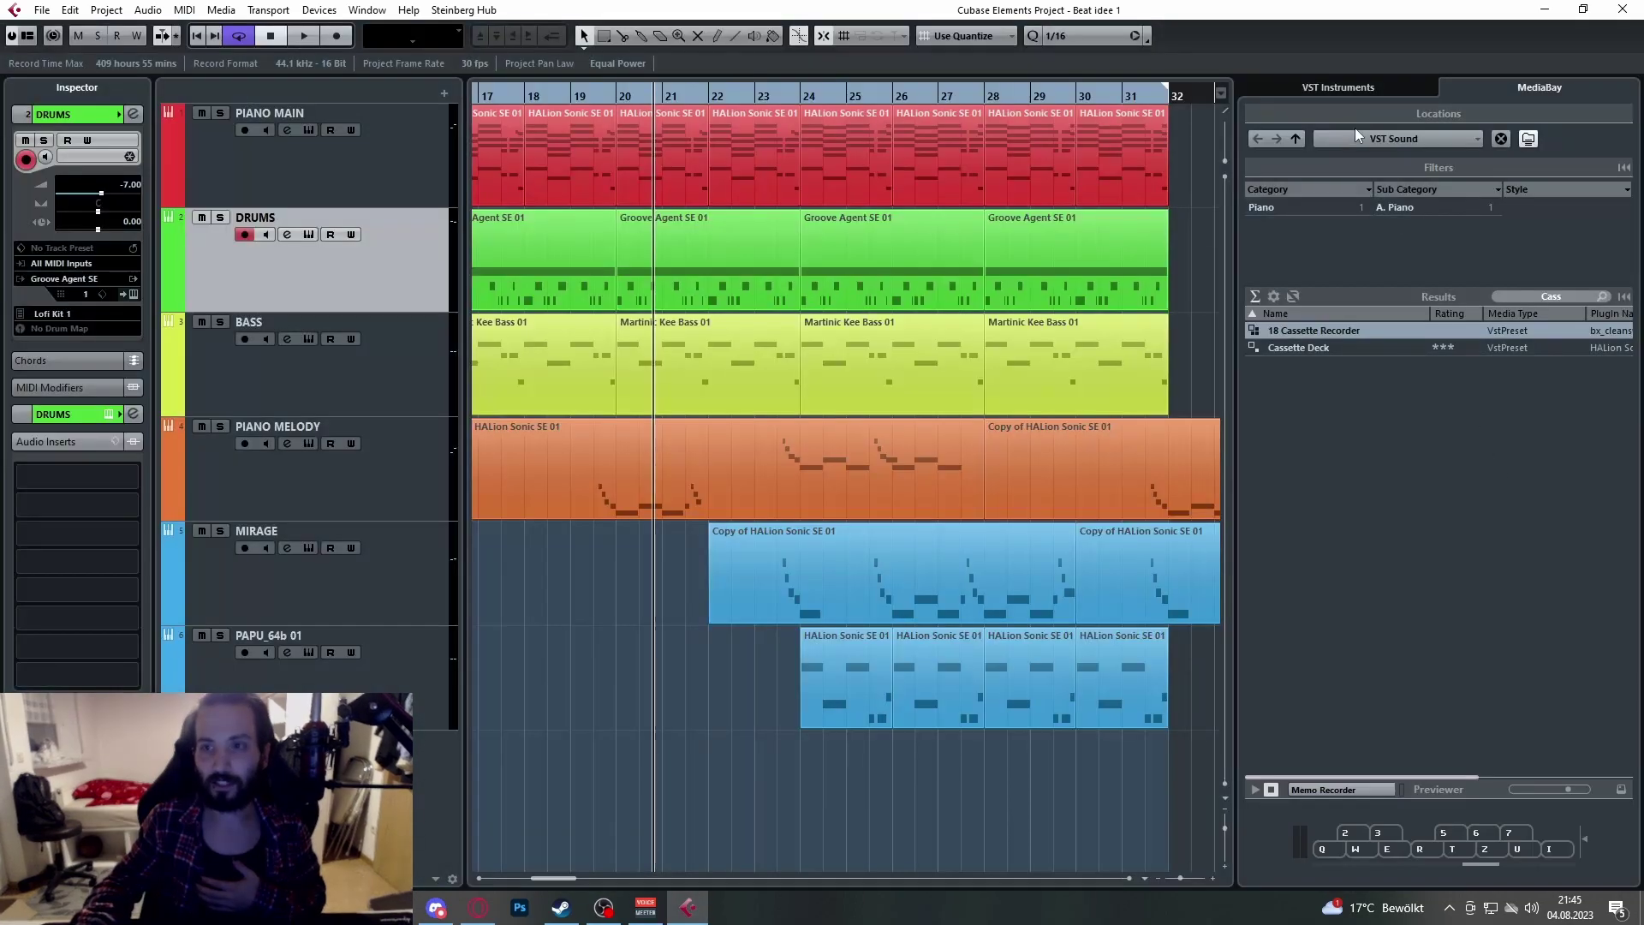
{"action": "left_click", "coordinate": [1394, 139]}
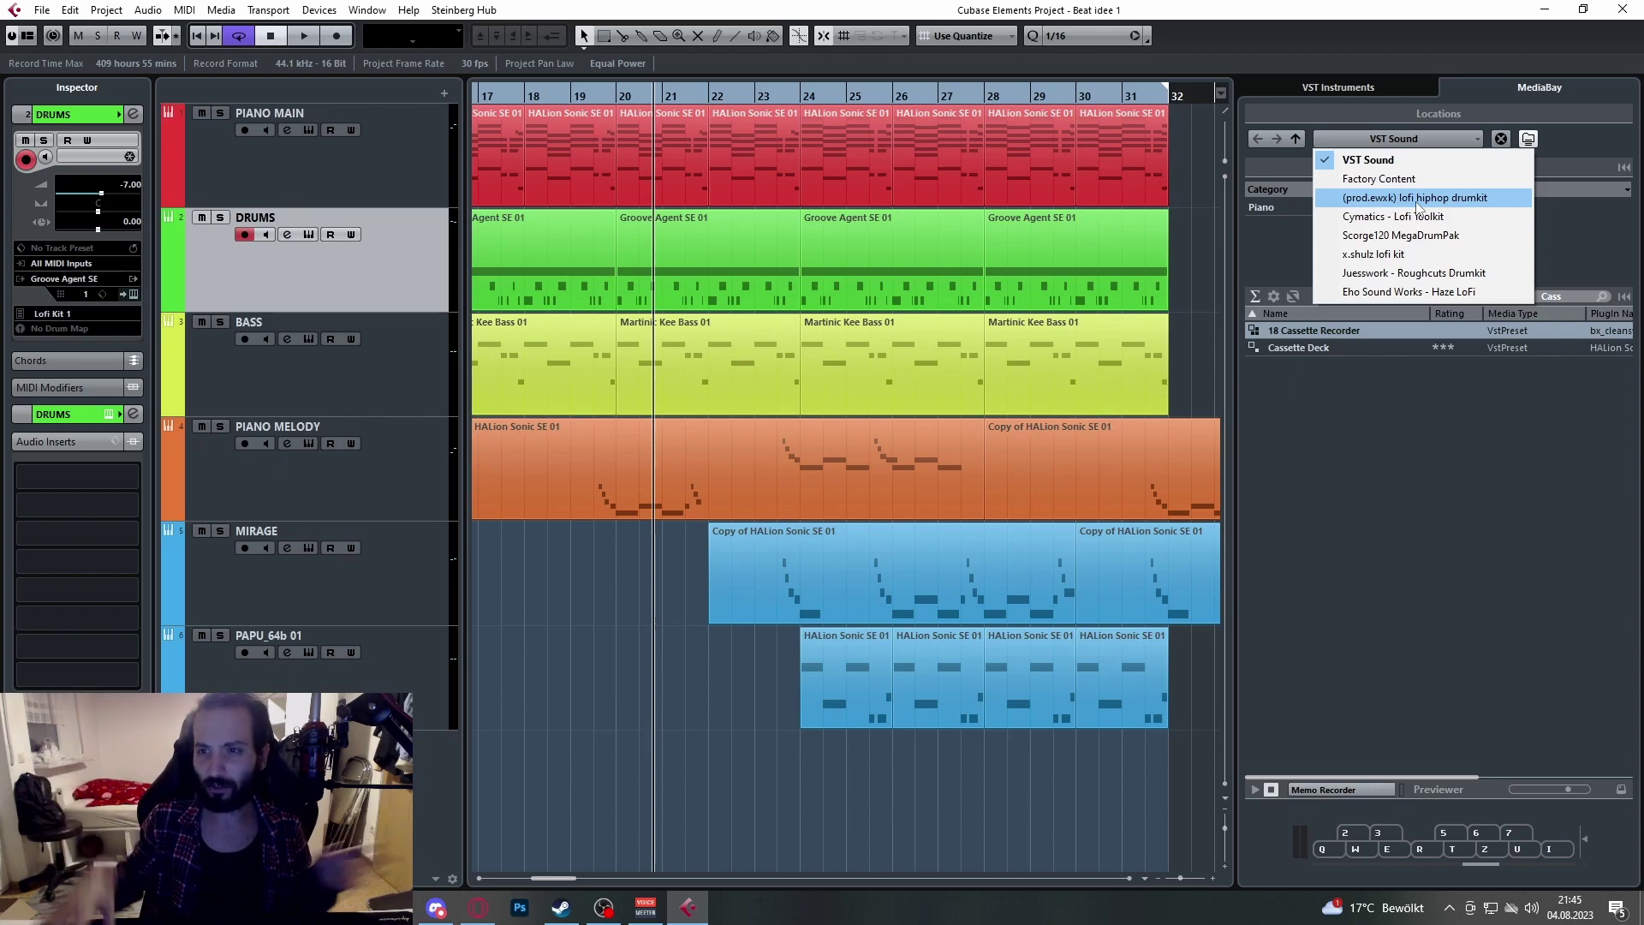
{"action": "left_click", "coordinate": [1411, 300]}
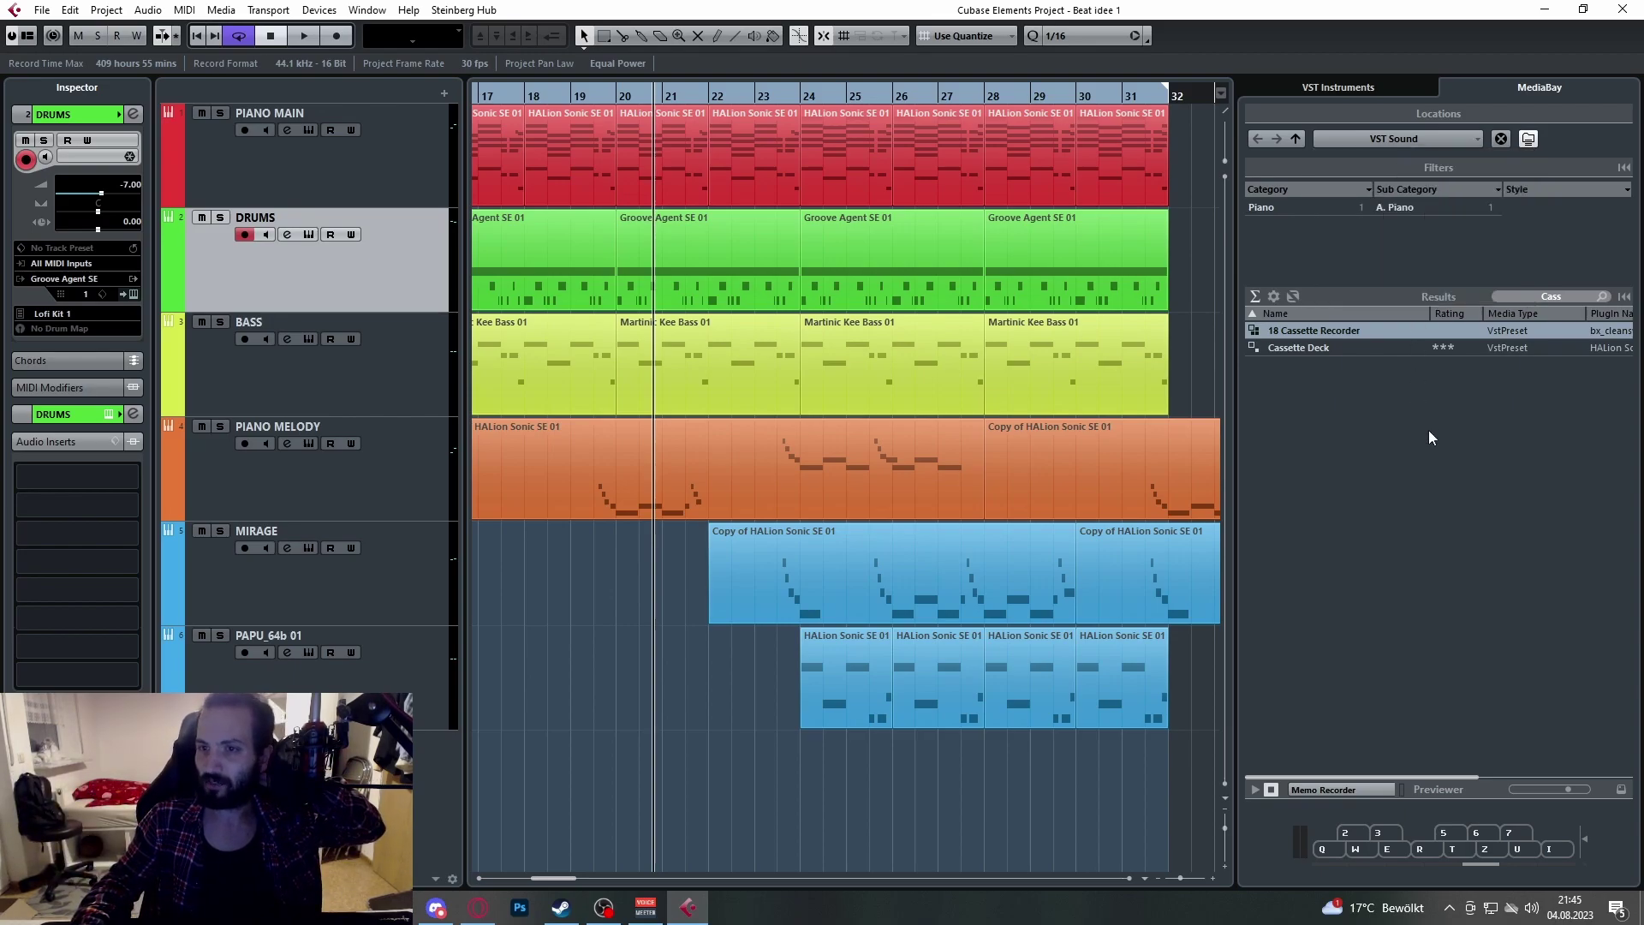
{"action": "left_click", "coordinate": [28, 37]}
{"action": "left_click", "coordinate": [189, 131]}
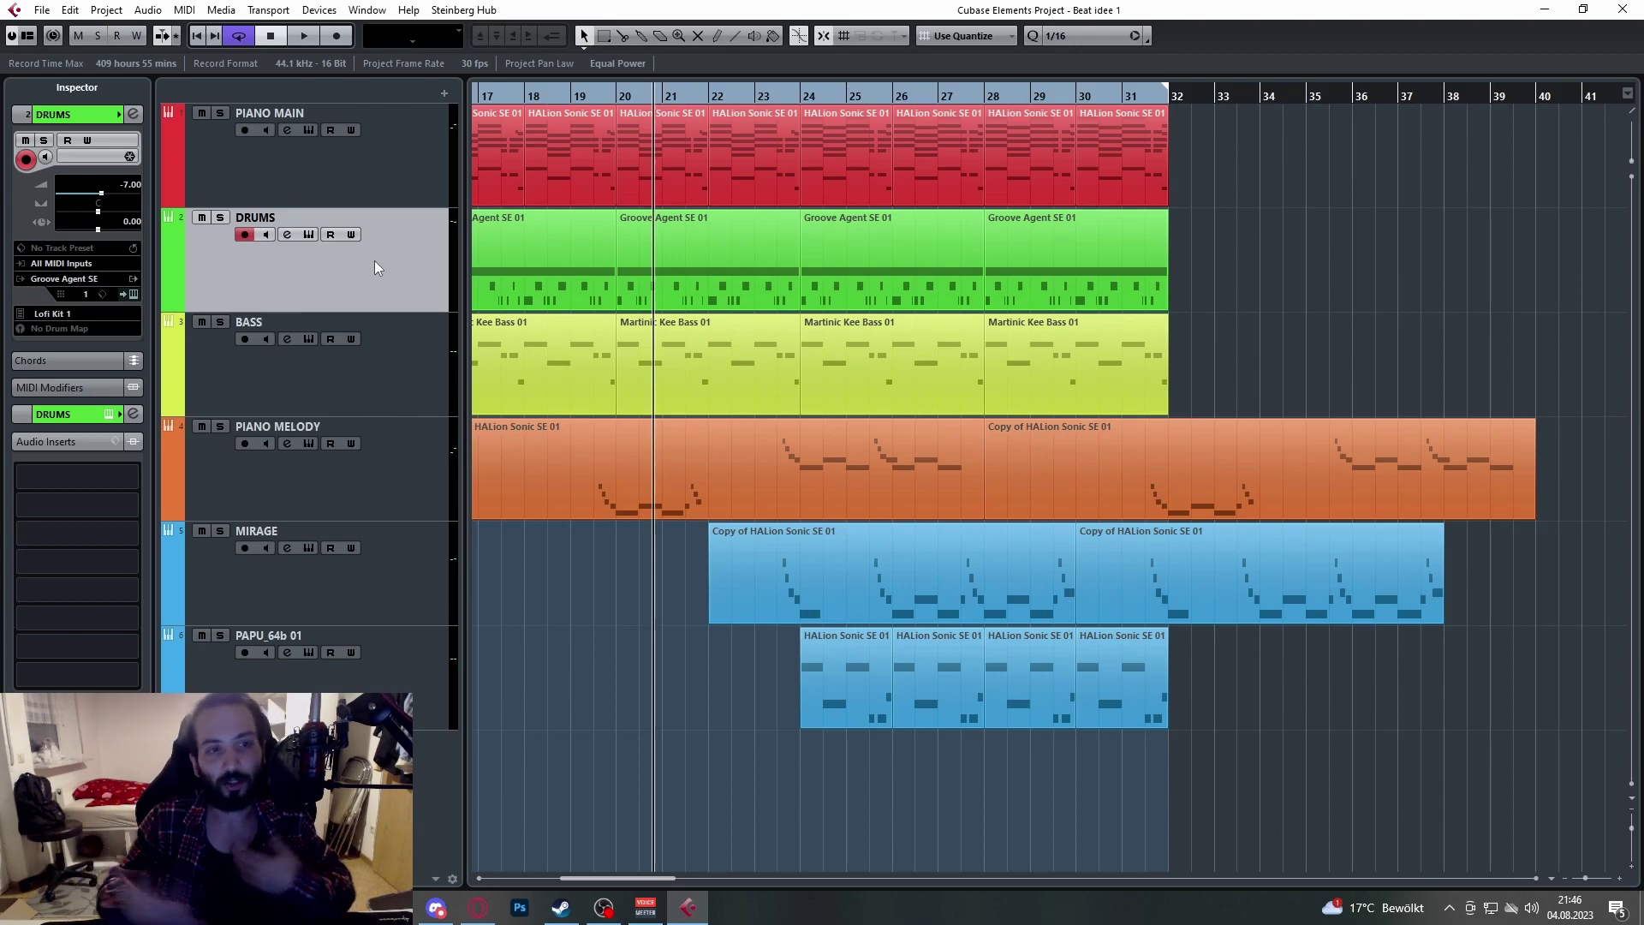
Step: Open the BASS track's Kee Bass instrument and place its window clear of the track controls
{"action": "left_click", "coordinate": [387, 361]}
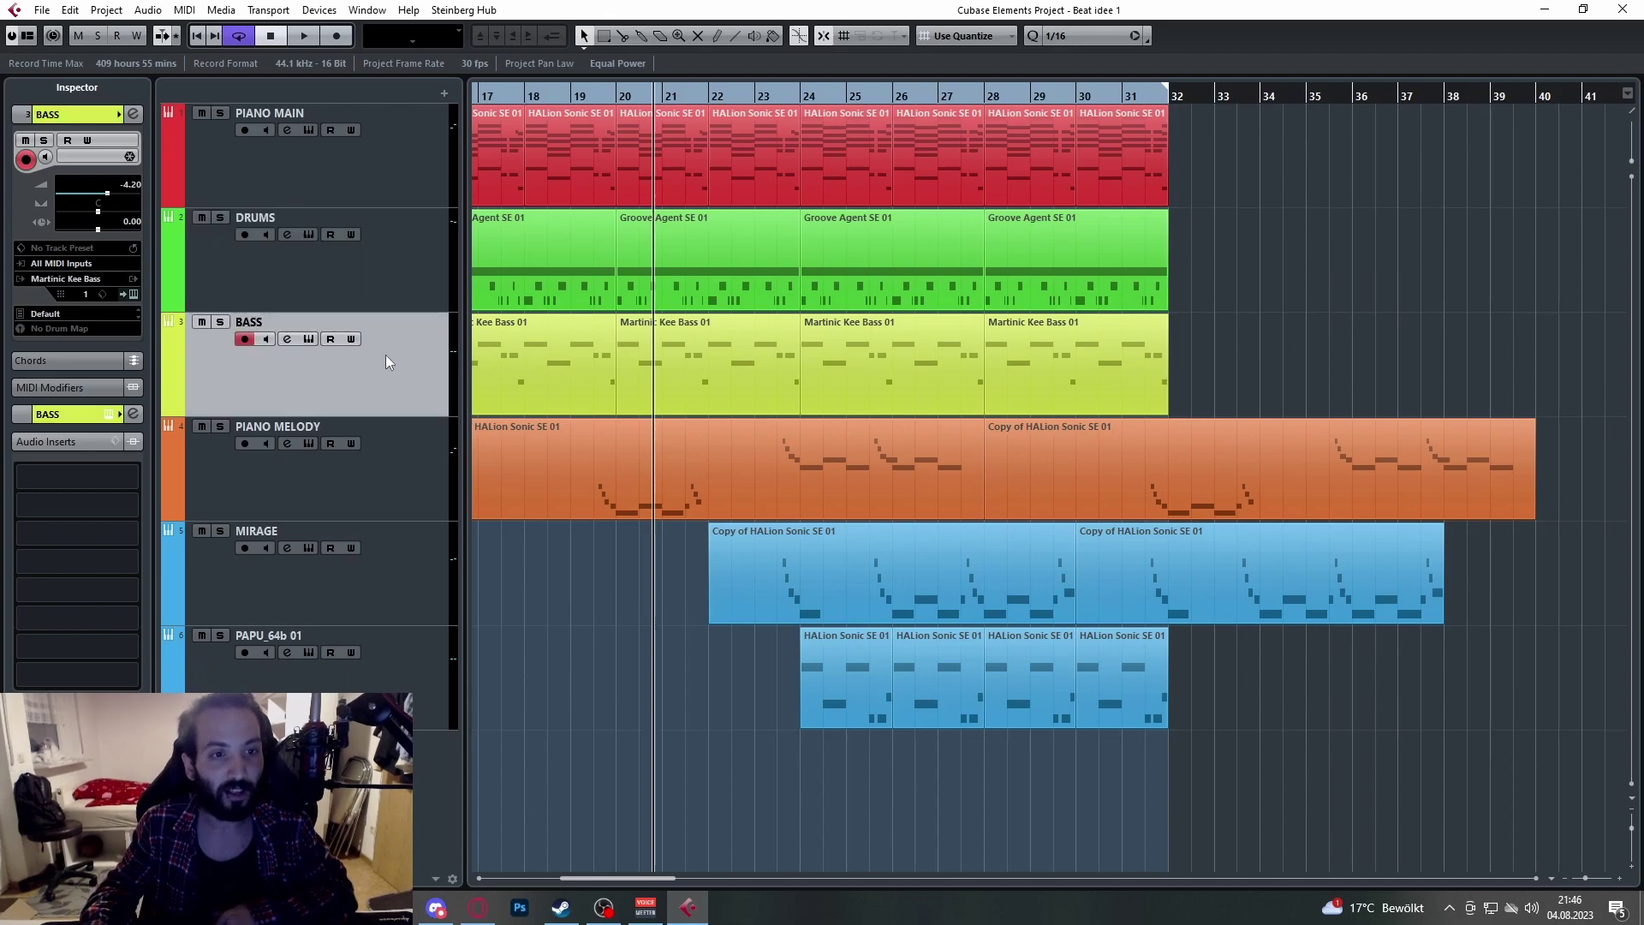
{"action": "left_click", "coordinate": [309, 340]}
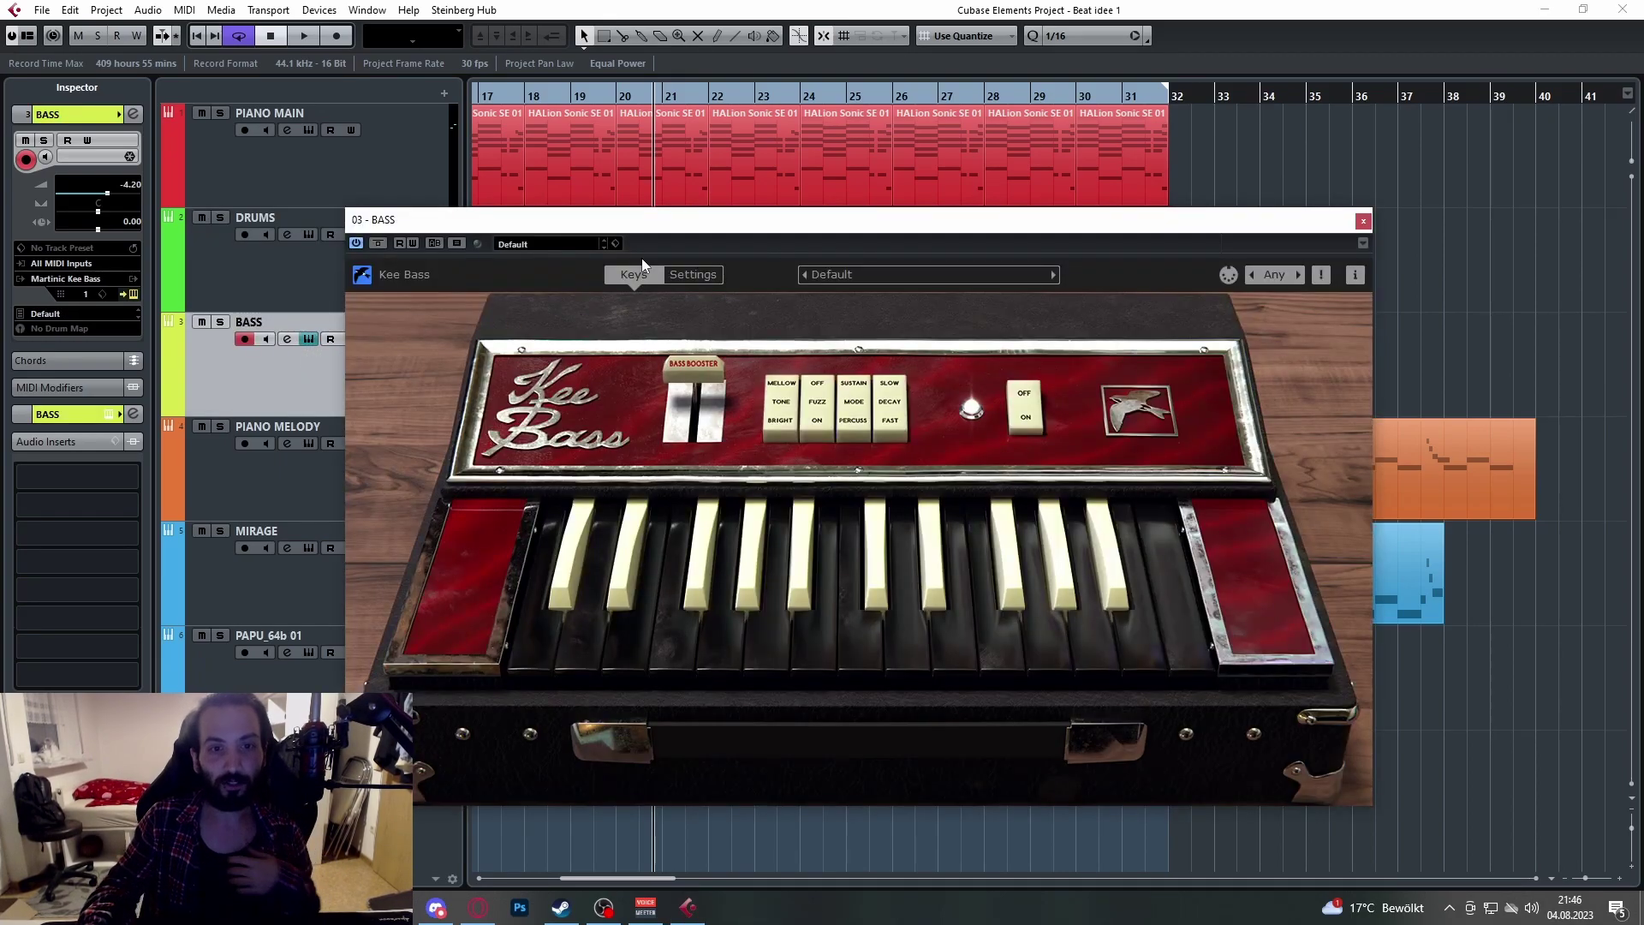
{"action": "left_click_drag", "start_coordinate": [662, 228], "coordinate": [608, 229]}
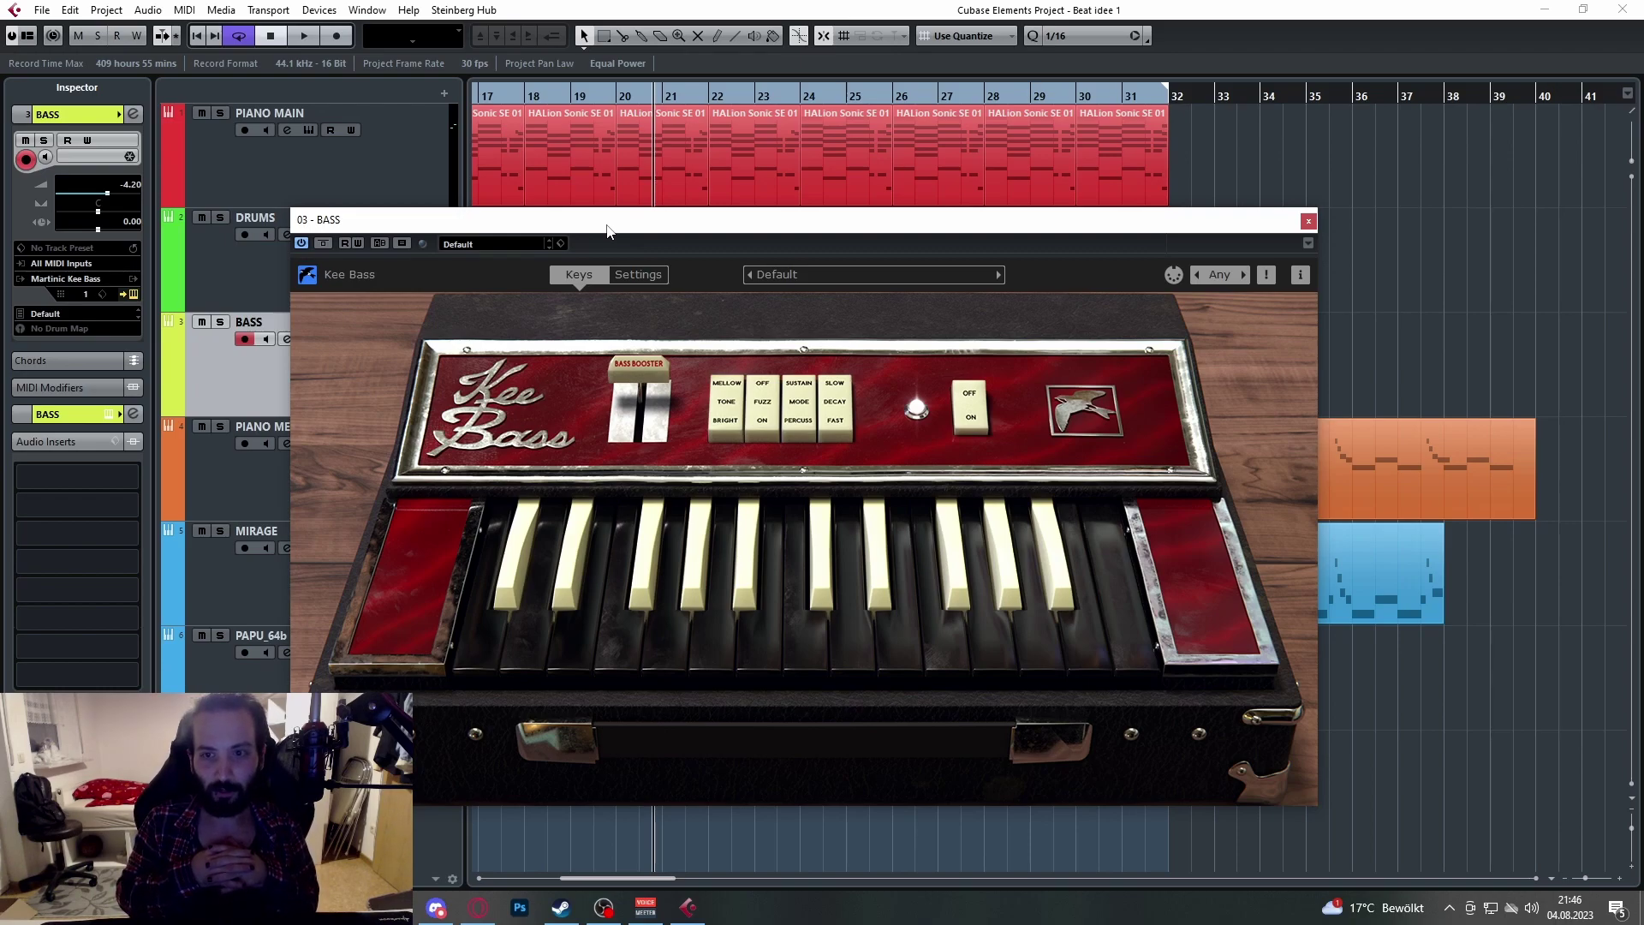
{"action": "left_click_drag", "start_coordinate": [520, 221], "coordinate": [627, 237]}
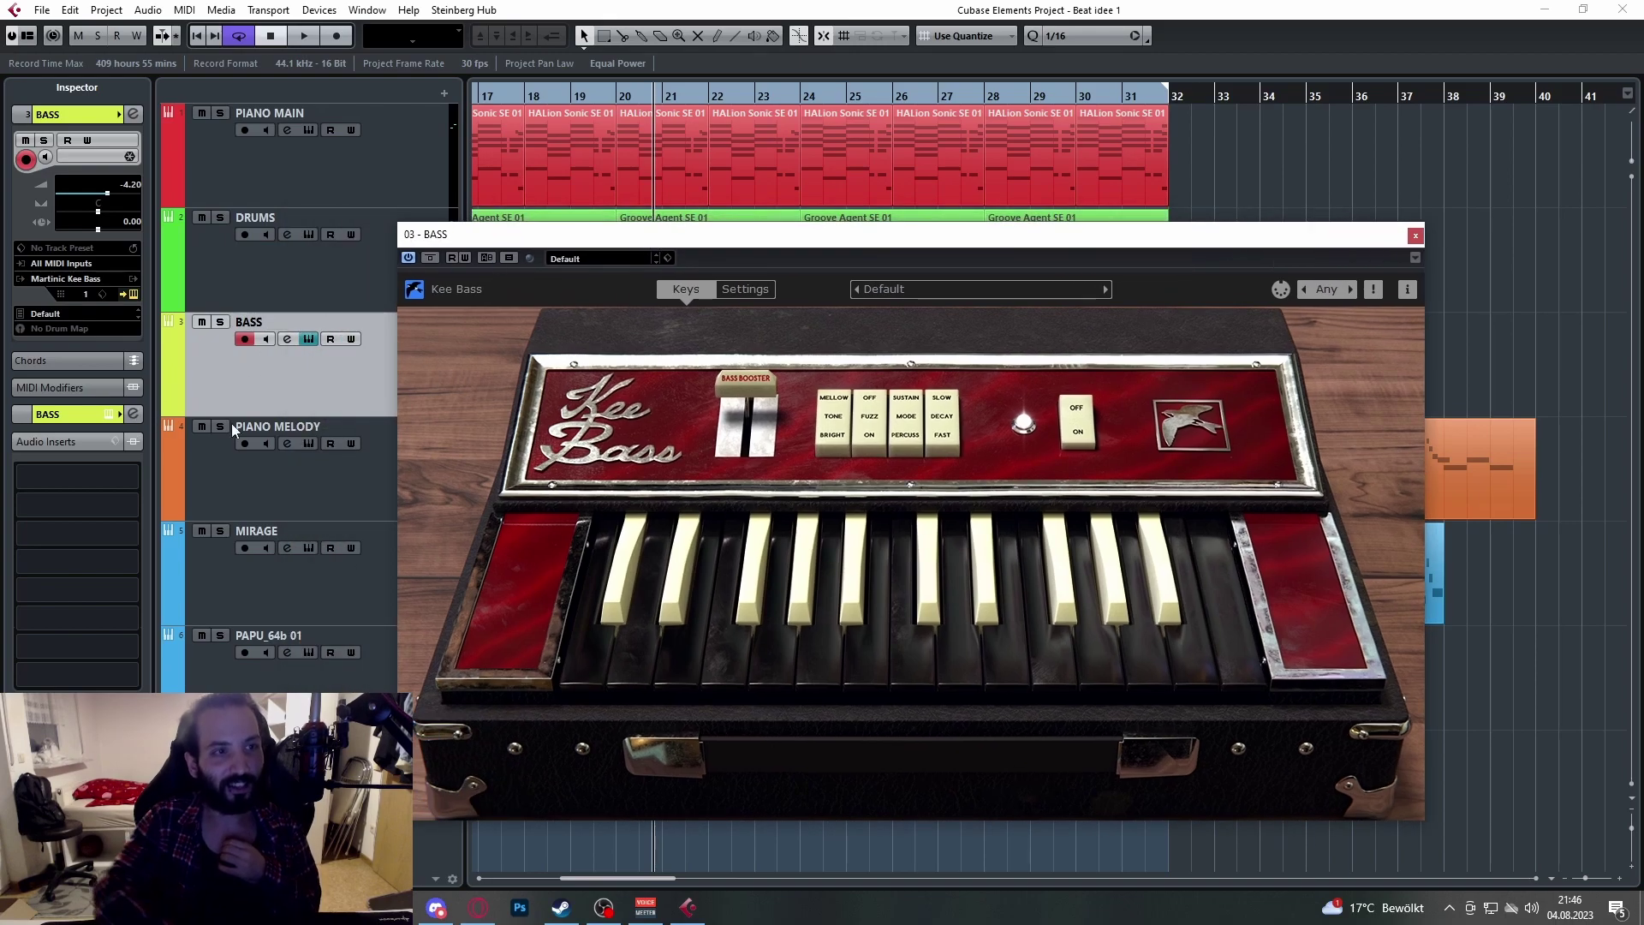
Step: Check the BASS plug-in in the VST Instruments rack, set Kee Bass to the Octave Bass preset and close the rack
{"action": "key", "text": "F11"}
{"action": "left_click_drag", "start_coordinate": [602, 238], "coordinate": [580, 721]}
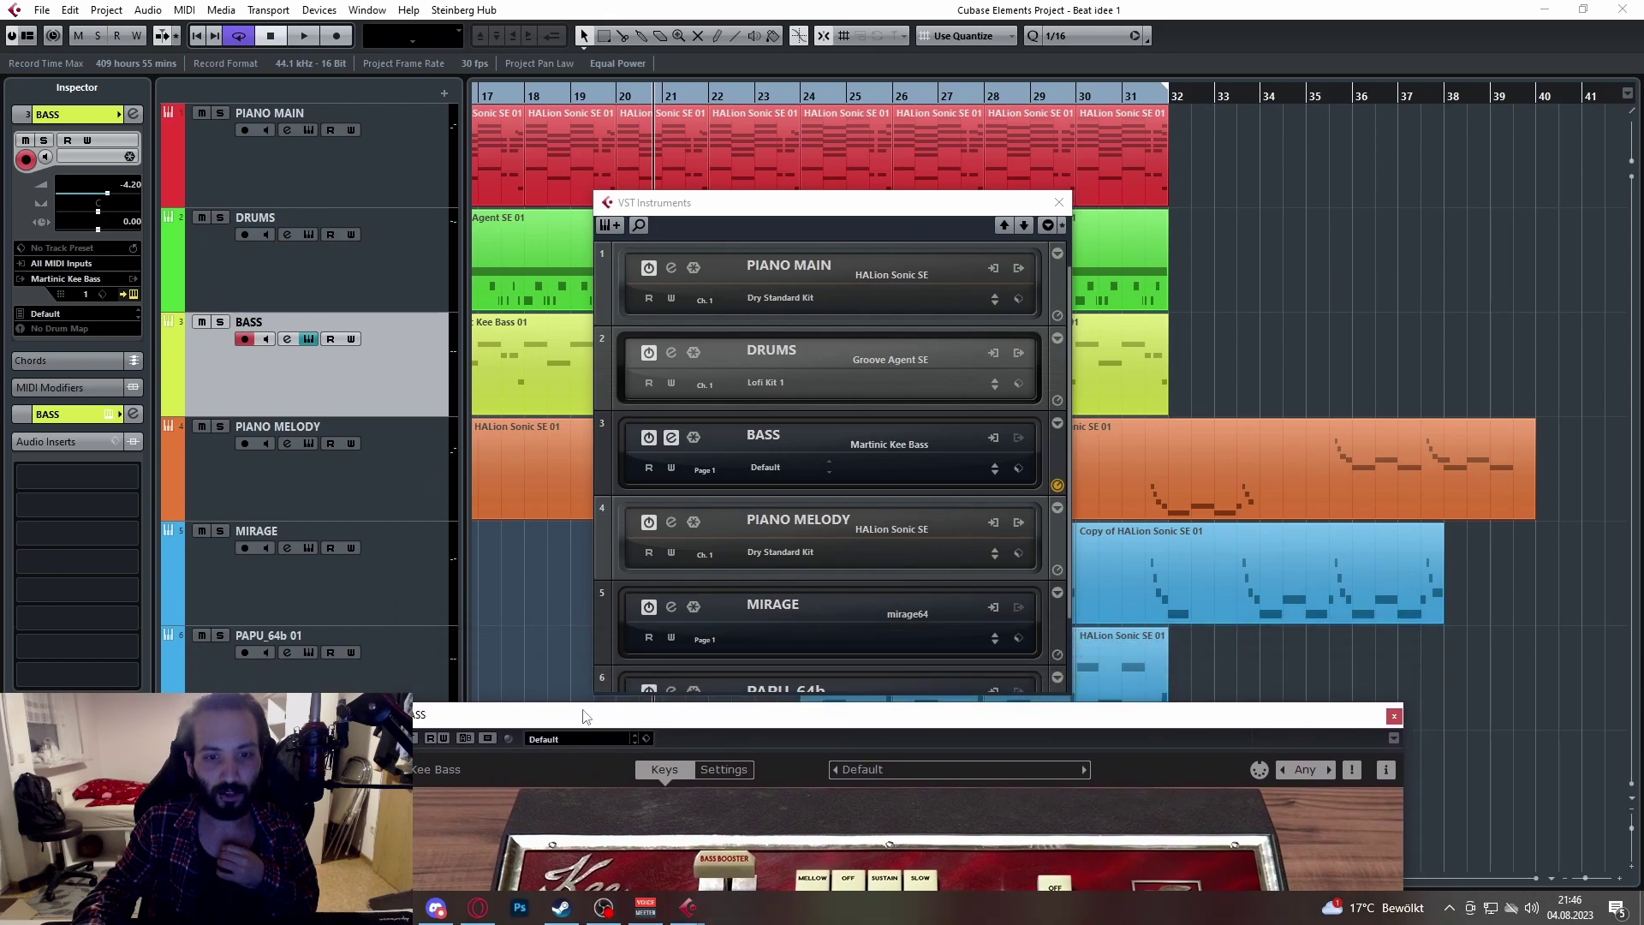
{"action": "scroll", "coordinate": [774, 462], "scroll_direction": "down", "scroll_amount": 1}
{"action": "left_click_drag", "start_coordinate": [775, 713], "coordinate": [770, 776]}
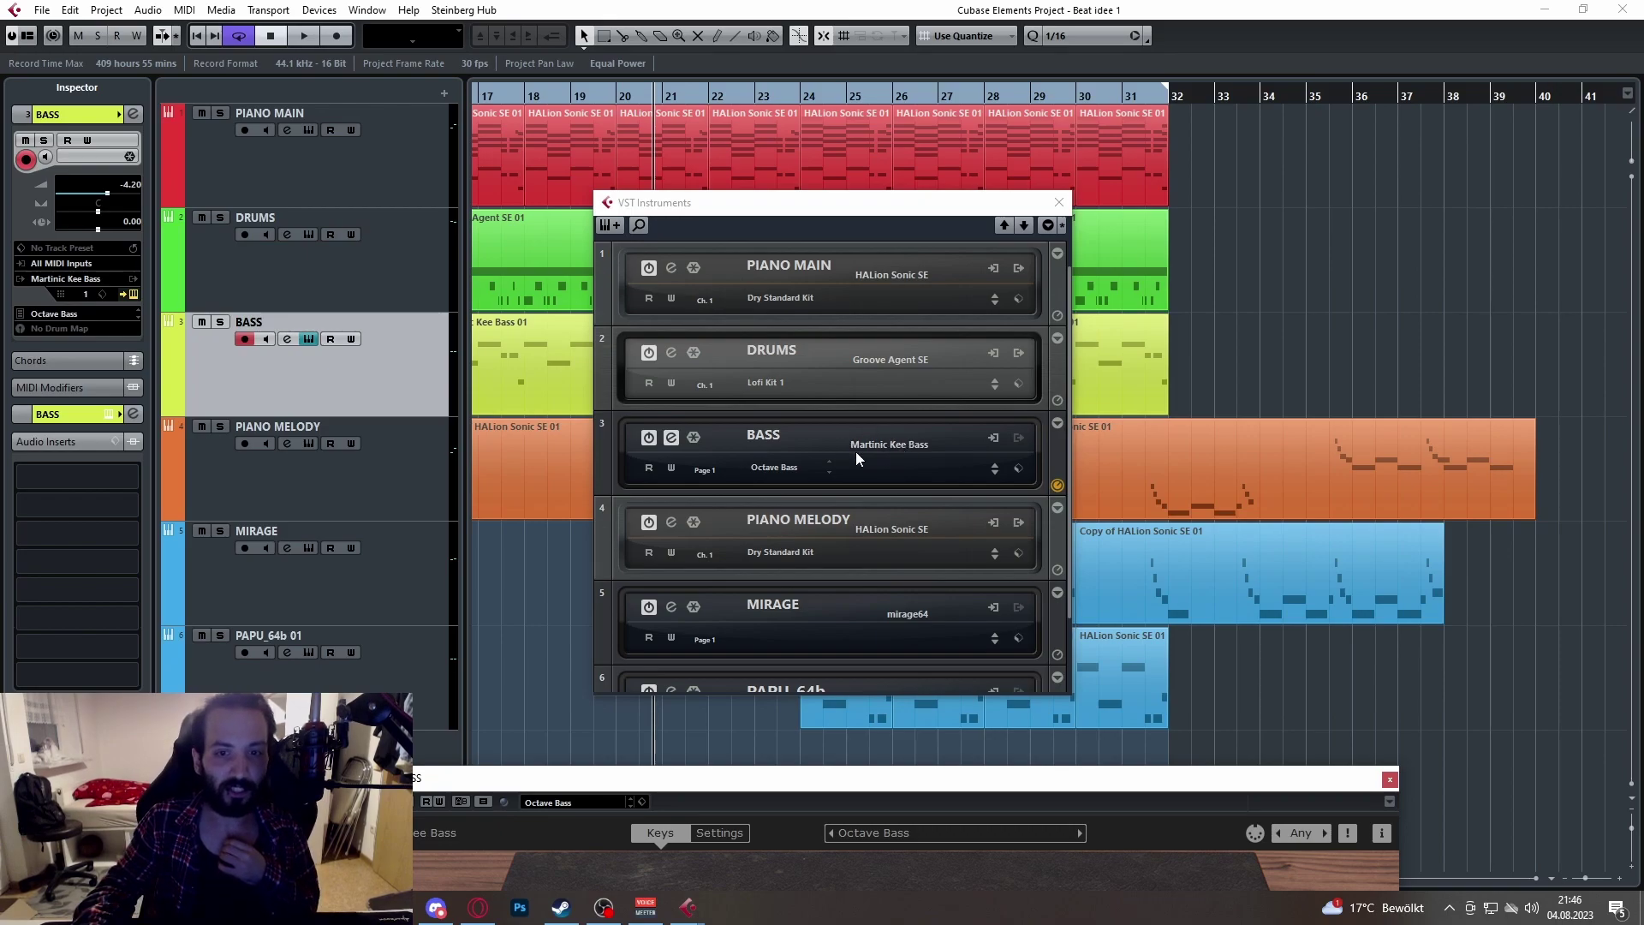
{"action": "left_click_drag", "start_coordinate": [879, 778], "coordinate": [872, 316]}
{"action": "left_click", "coordinate": [1059, 202]}
{"action": "left_click_drag", "start_coordinate": [980, 317], "coordinate": [974, 213]}
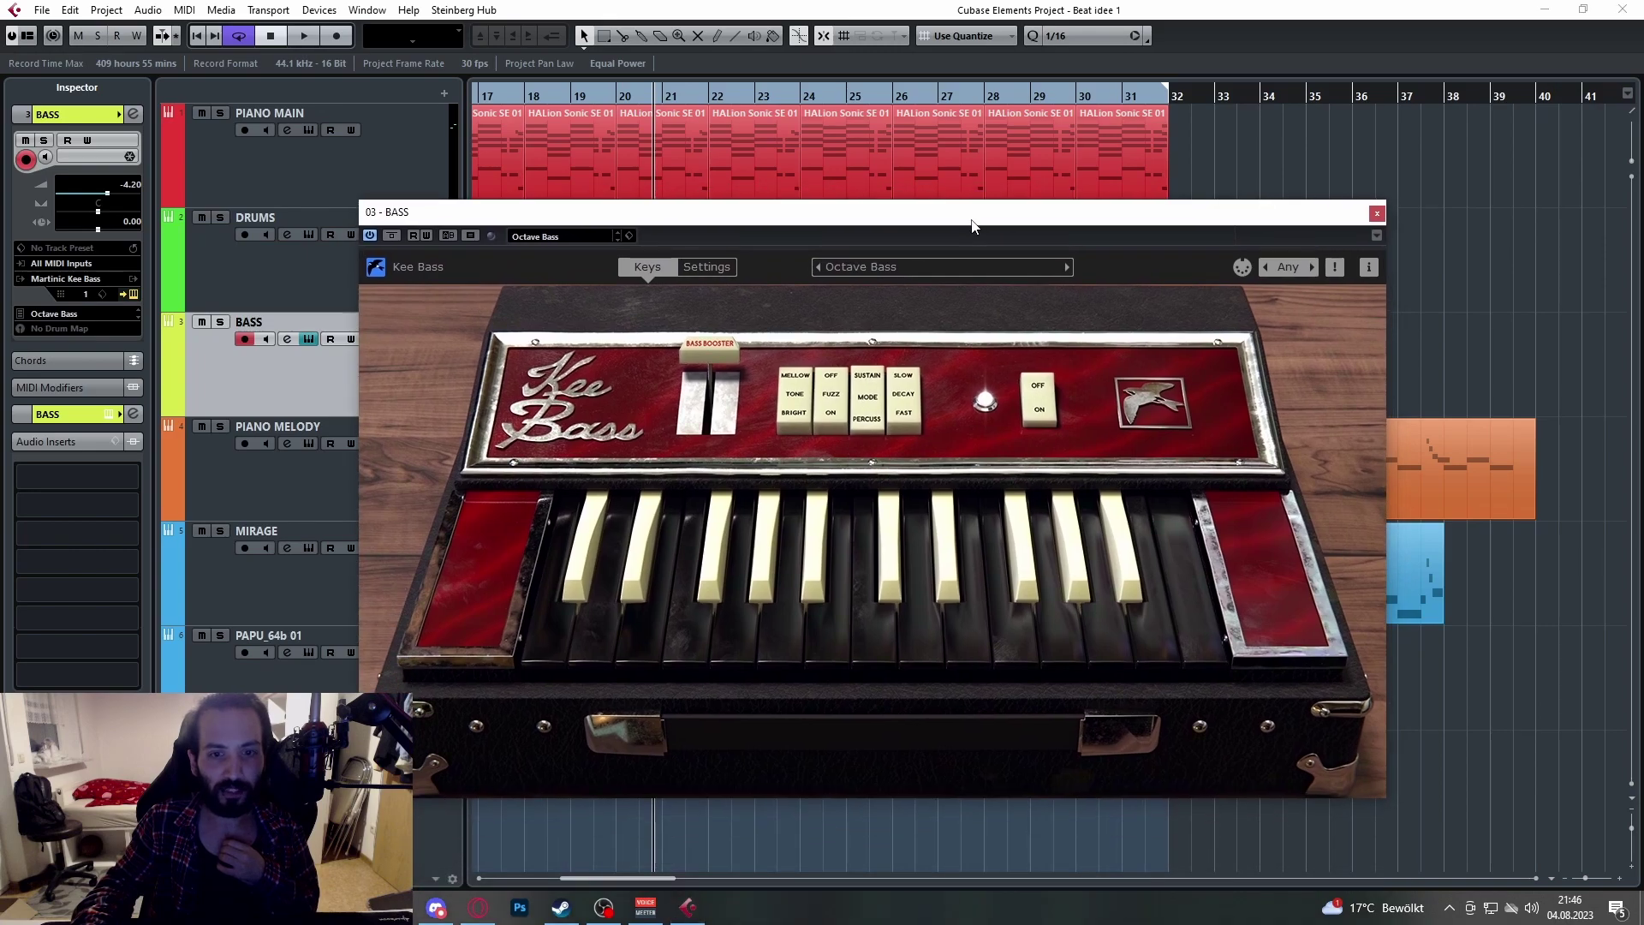
Step: Audition a few Kee Bass keys, lower the Bass Booster slightly and close the instrument
{"action": "left_click_drag", "start_coordinate": [778, 631], "coordinate": [891, 651]}
{"action": "left_click_drag", "start_coordinate": [716, 359], "coordinate": [704, 398]}
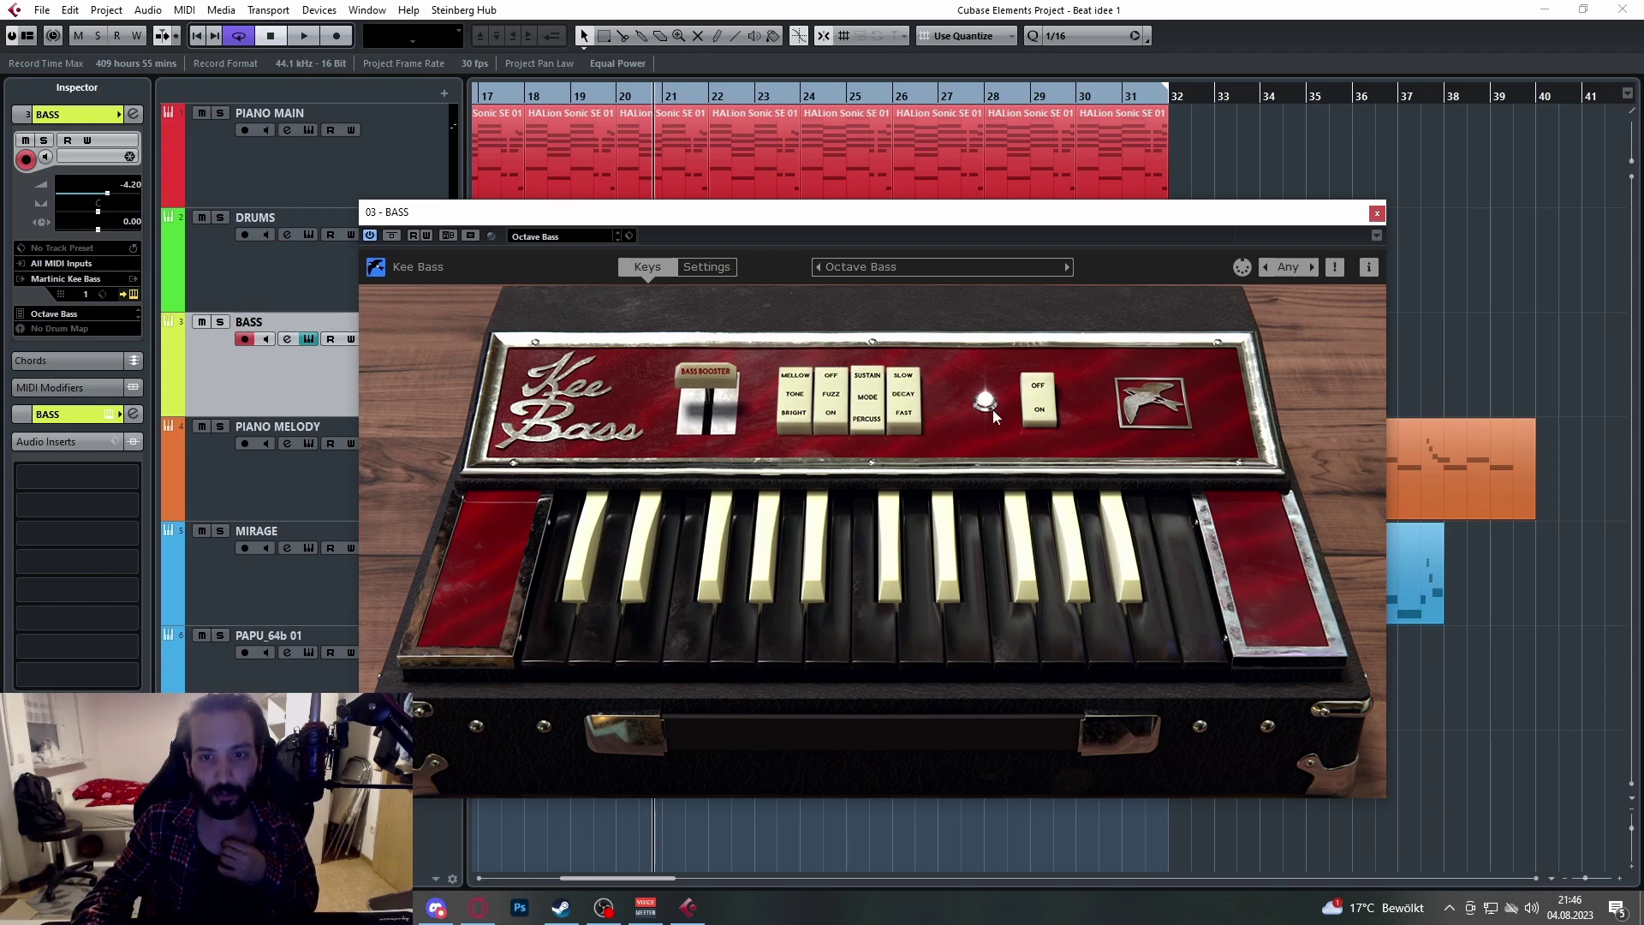
{"action": "left_click", "coordinate": [1376, 213]}
Step: Open PIANO MELODY's HALion Sonic SE to inspect its loaded Cassette Deck program, and close it
{"action": "left_click", "coordinate": [396, 494]}
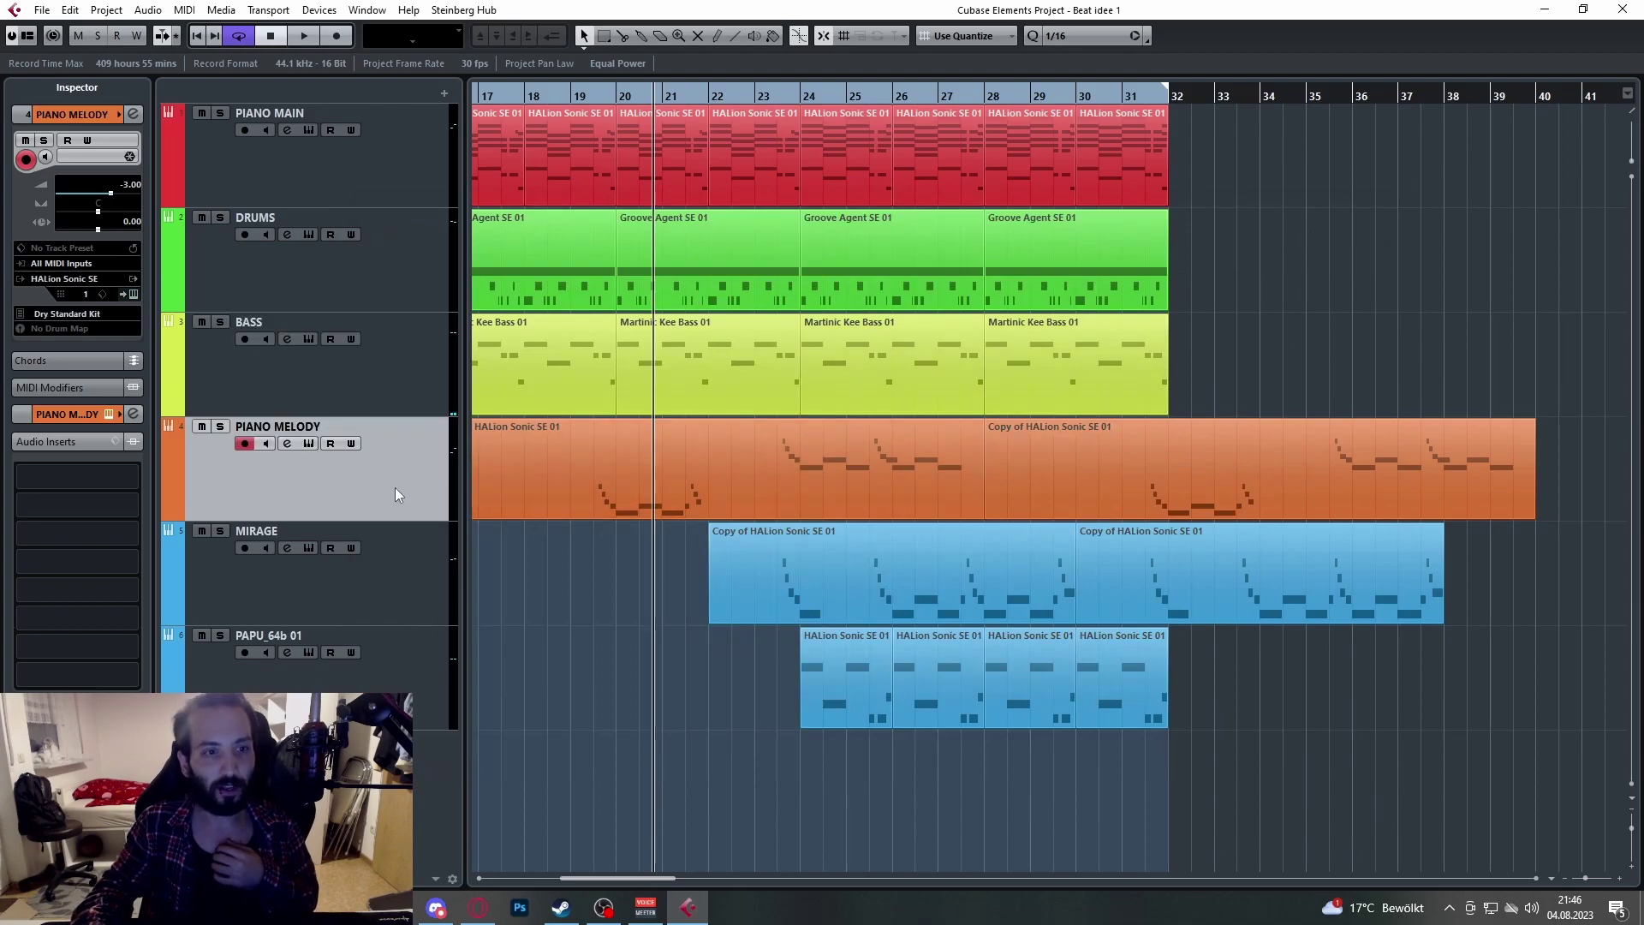
{"action": "left_click", "coordinate": [308, 443]}
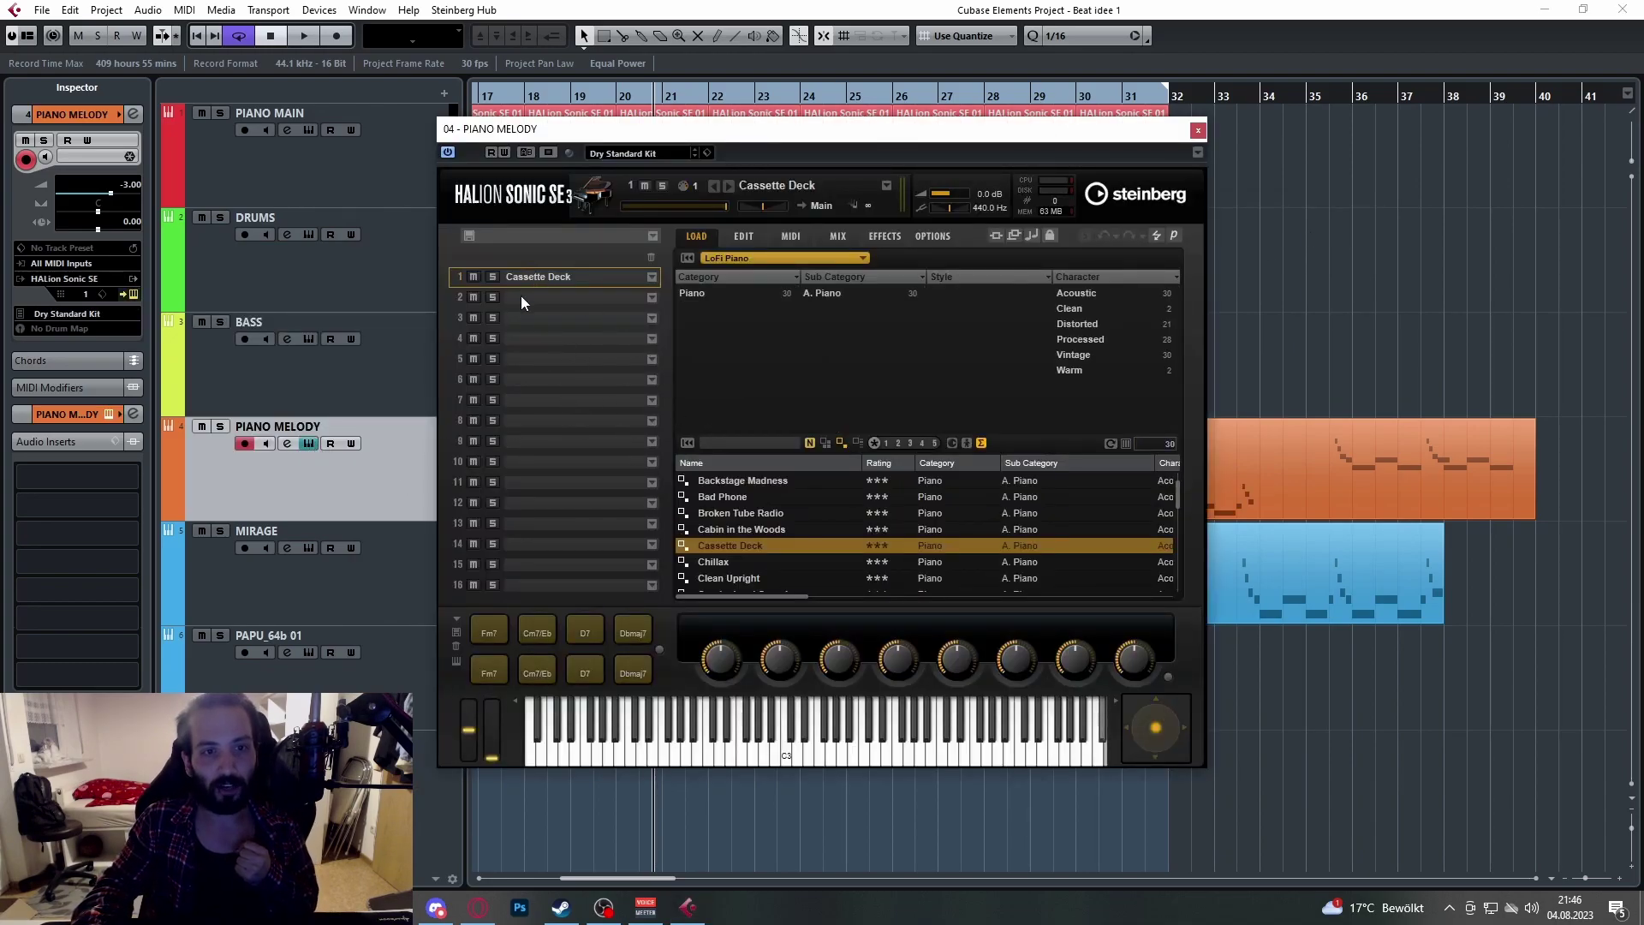
{"action": "left_click", "coordinate": [1198, 130]}
Step: Solo PIANO MELODY, play the melody for a moment, stop playback and turn the solo off
{"action": "key", "text": "s"}
{"action": "left_click", "coordinate": [582, 99]}
{"action": "key", "text": "space"}
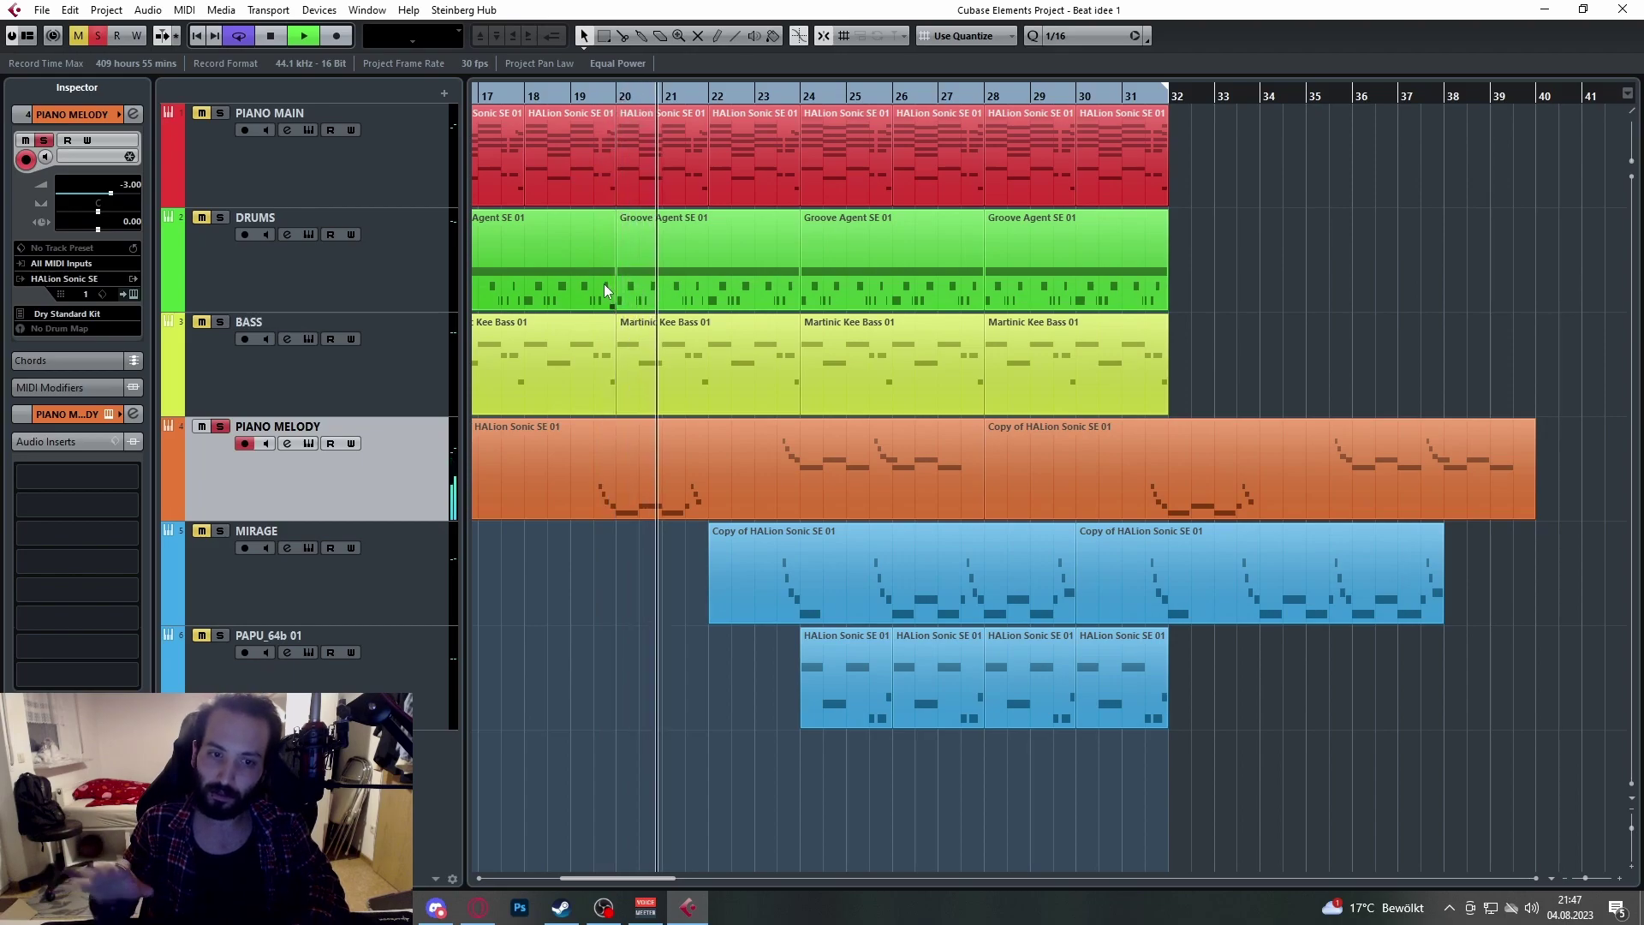
{"action": "key", "text": "space"}
{"action": "key", "text": "s"}
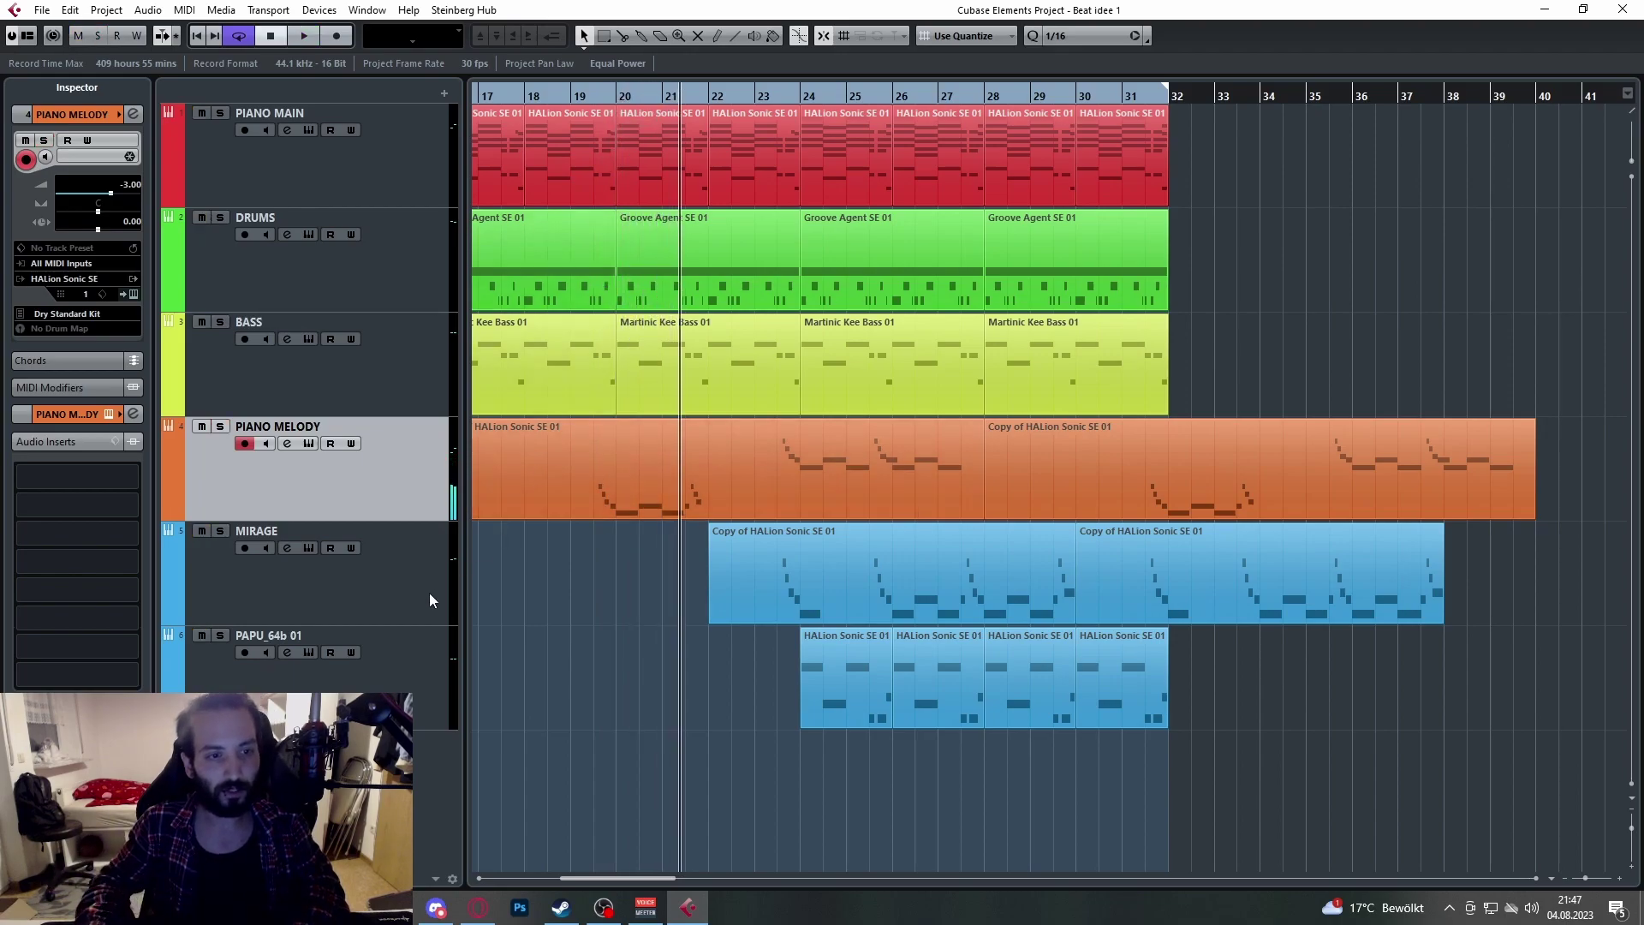
Step: Solo the DRUMS track, play it from bar 22, stop playback and turn the solo off
{"action": "left_click", "coordinate": [432, 597]}
{"action": "key", "text": "g"}
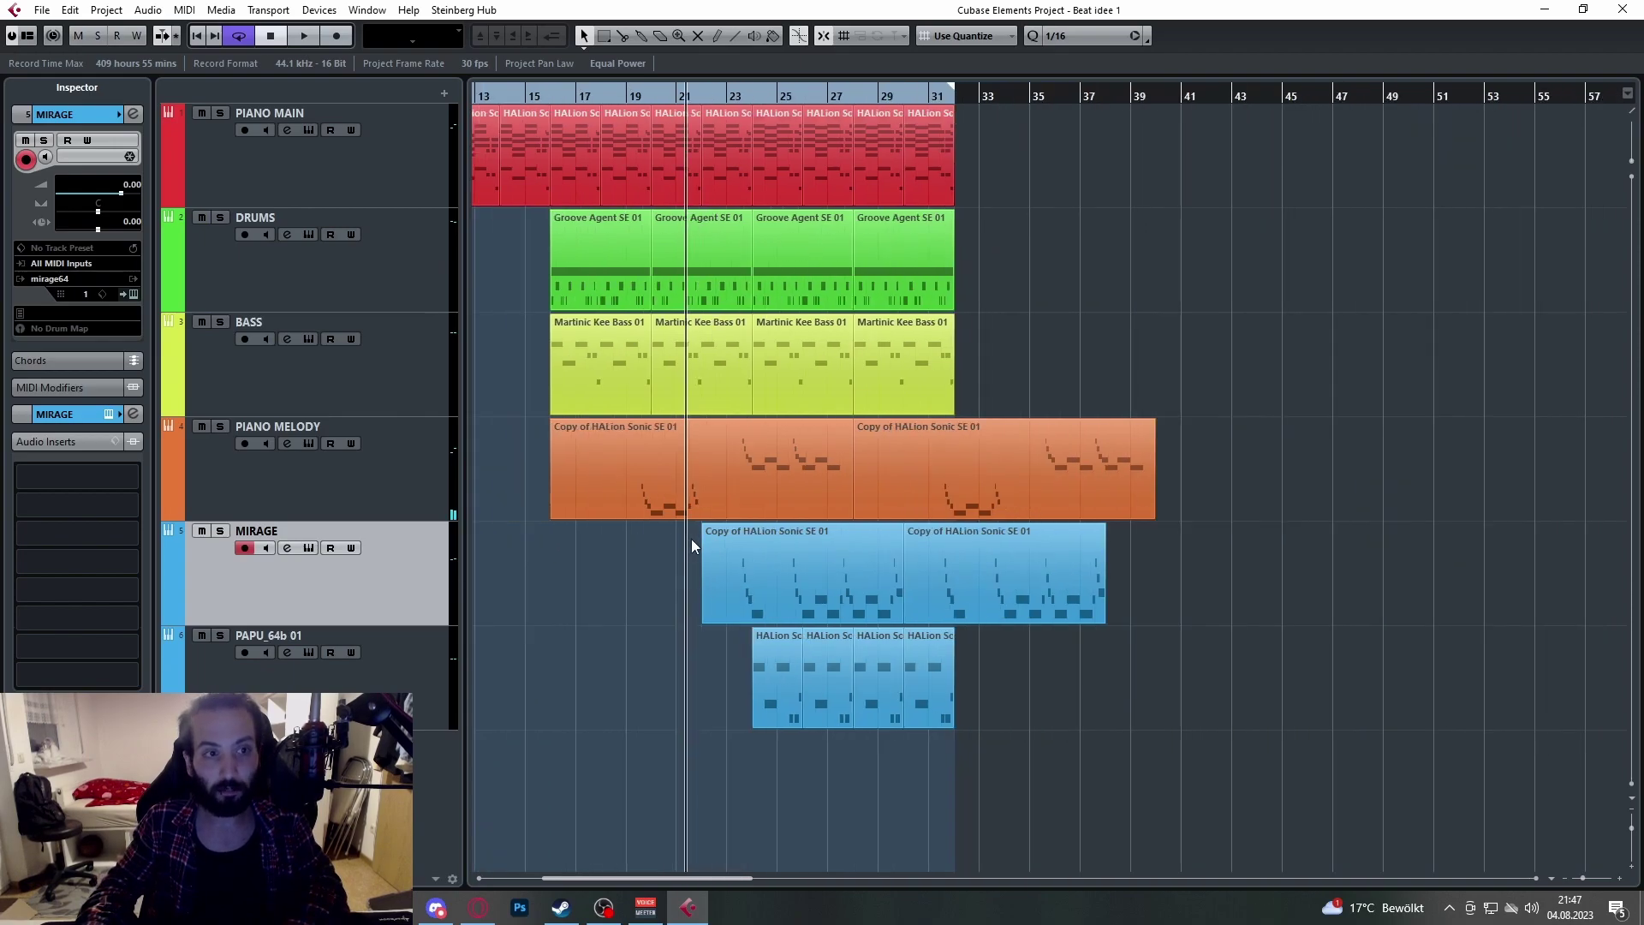
{"action": "key", "text": "h"}
{"action": "left_click", "coordinate": [411, 247]}
{"action": "key", "text": "s"}
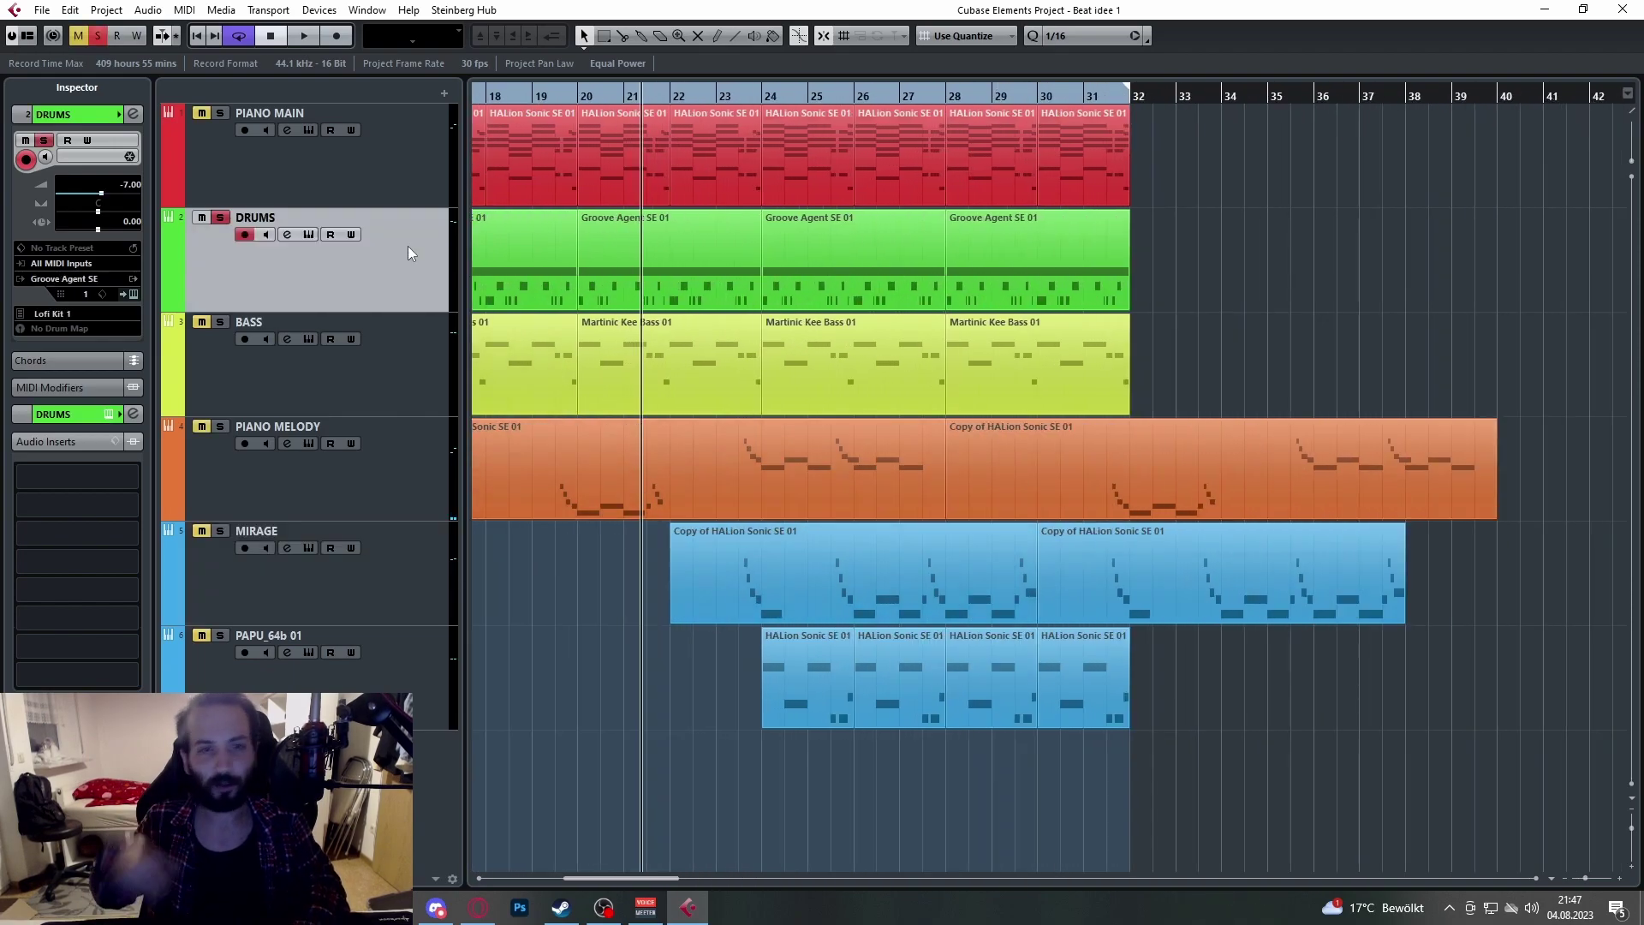
{"action": "left_click", "coordinate": [668, 96]}
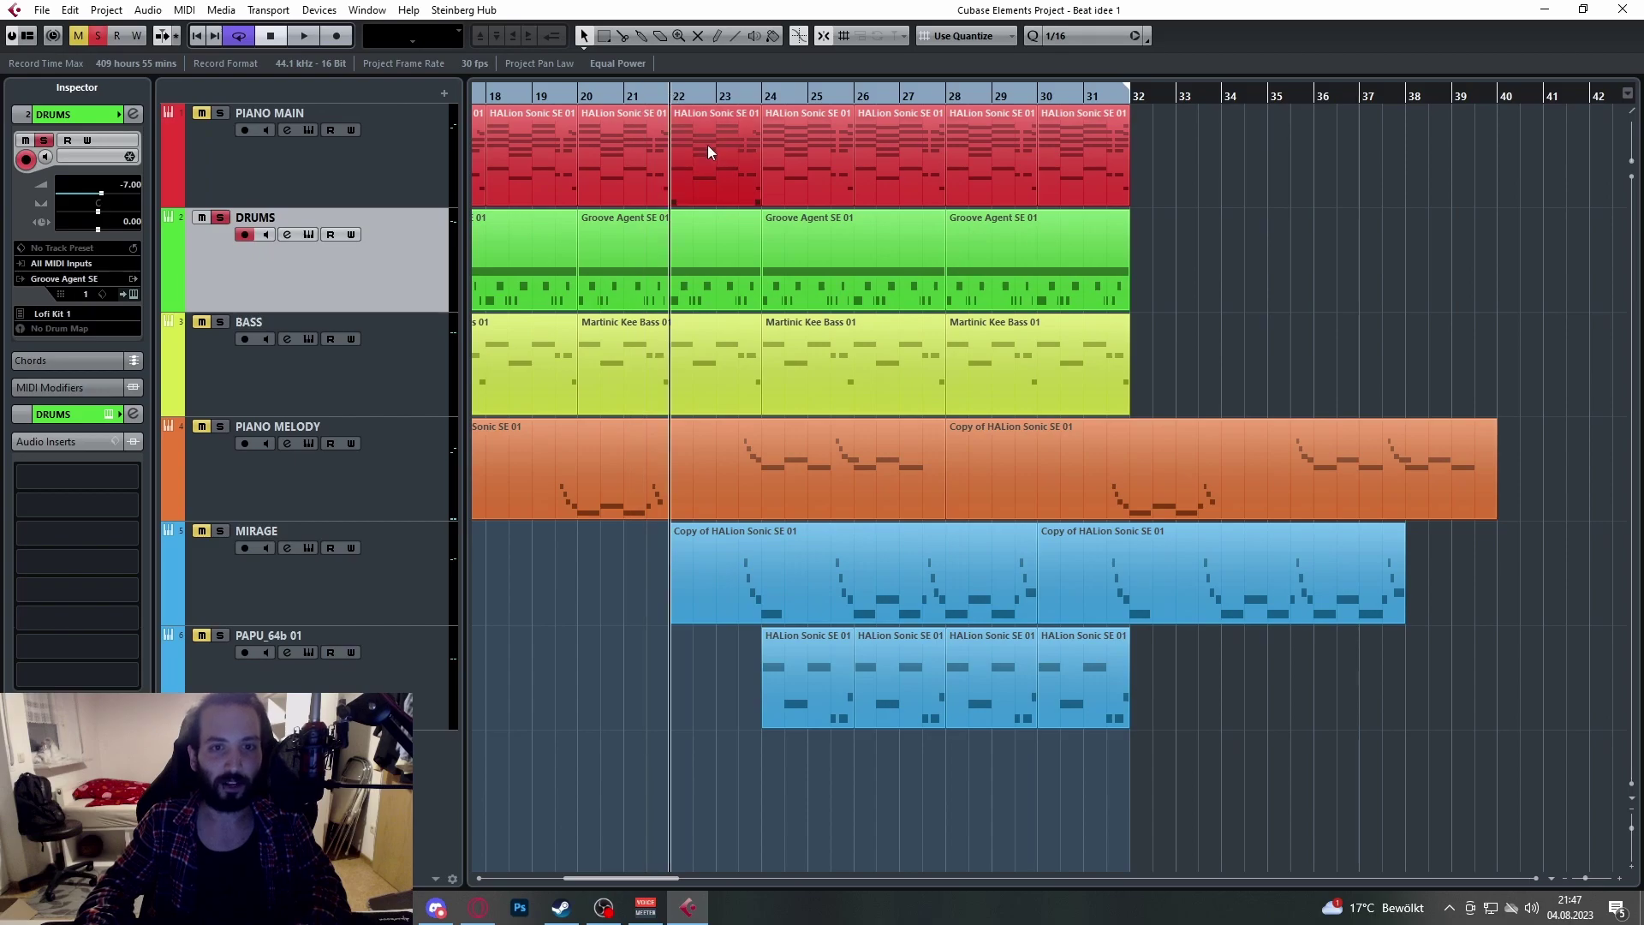
{"action": "key", "text": "space"}
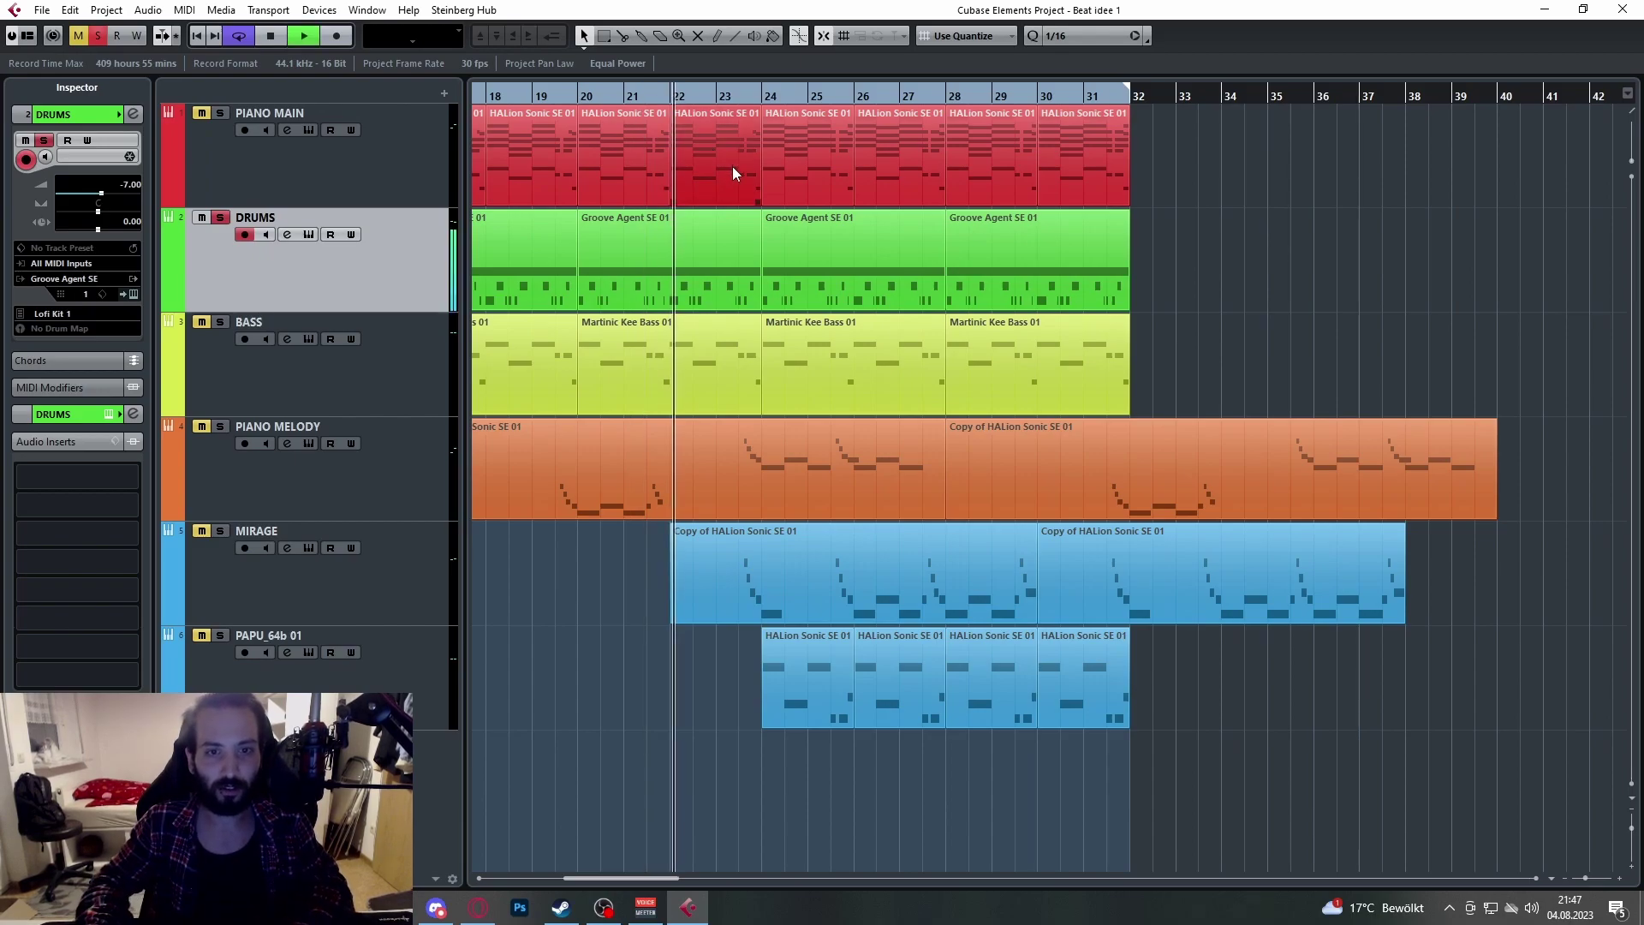
{"action": "scroll", "coordinate": [690, 218], "scroll_direction": "up", "scroll_amount": 2, "text": "ctrl"}
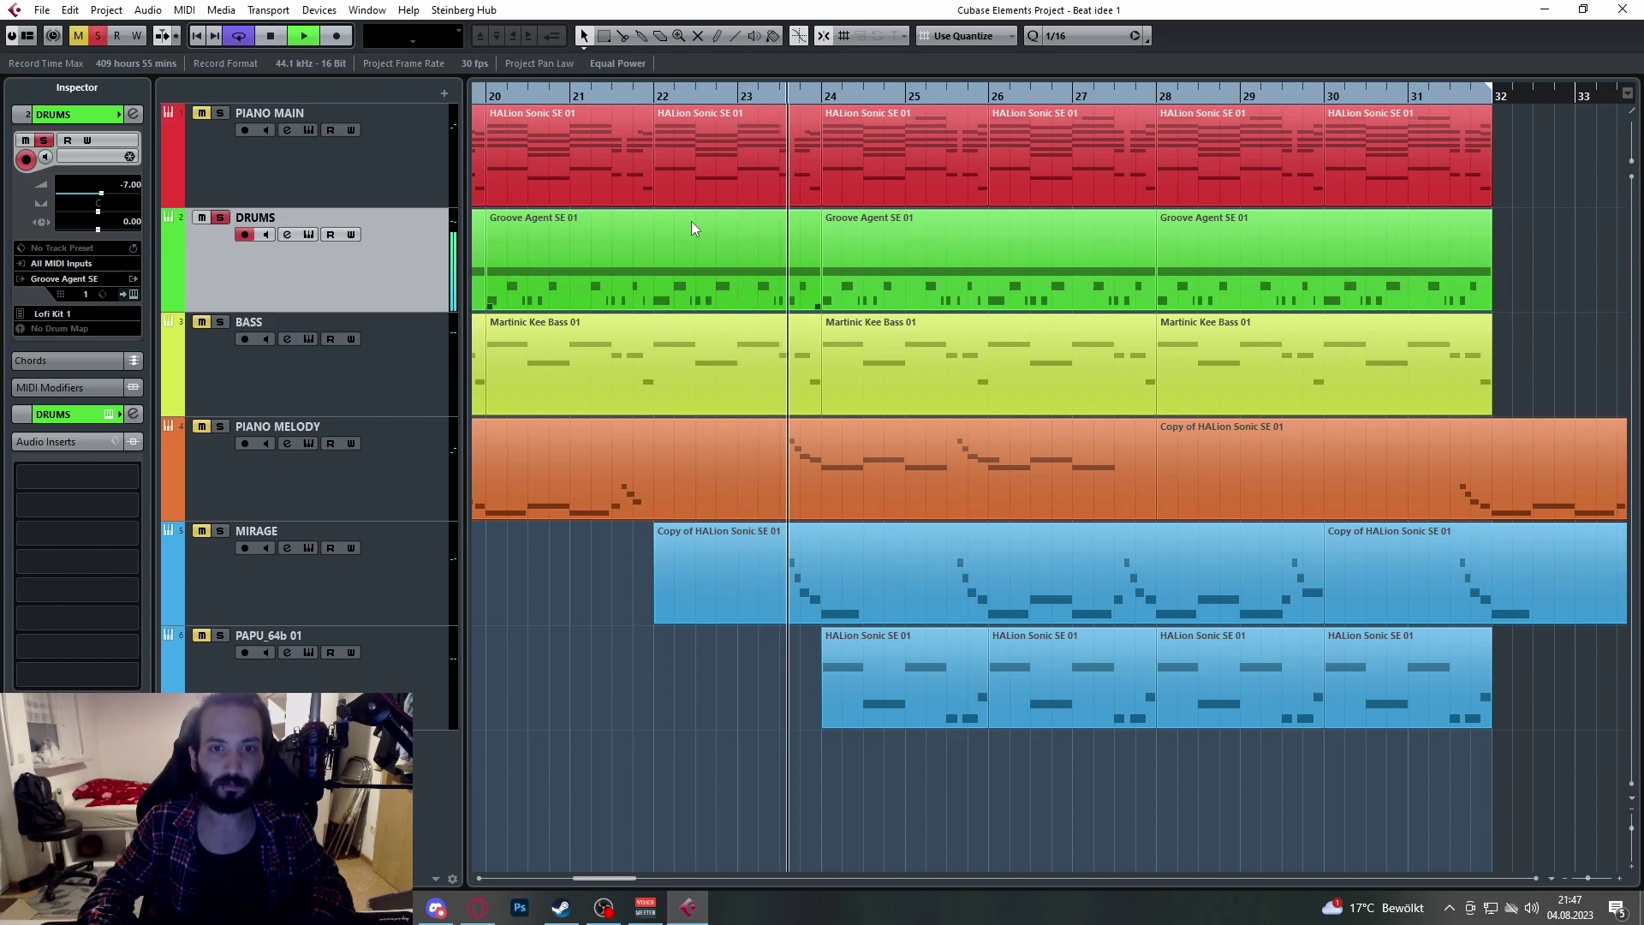
{"action": "key", "text": "space"}
{"action": "key", "text": "s"}
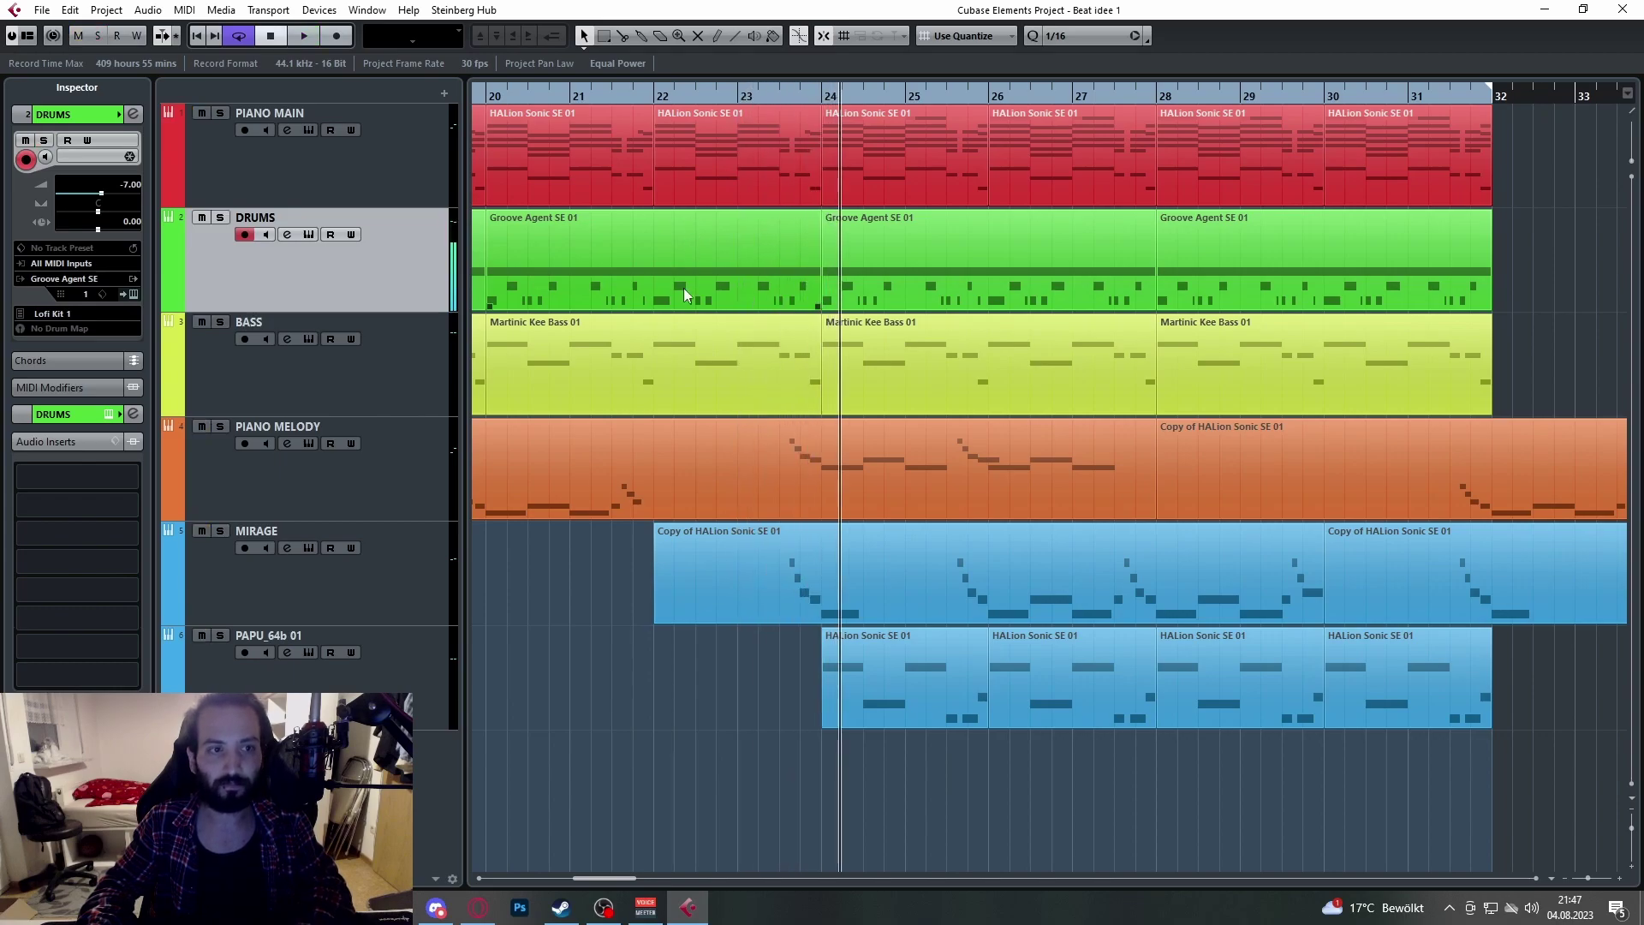
Step: Open the MIRAGE track's Music Box Suite Free instrument and audition several notes on its keyboard
{"action": "scroll", "coordinate": [565, 496], "scroll_direction": "down", "scroll_amount": 3, "text": "ctrl"}
{"action": "left_click", "coordinate": [419, 598]}
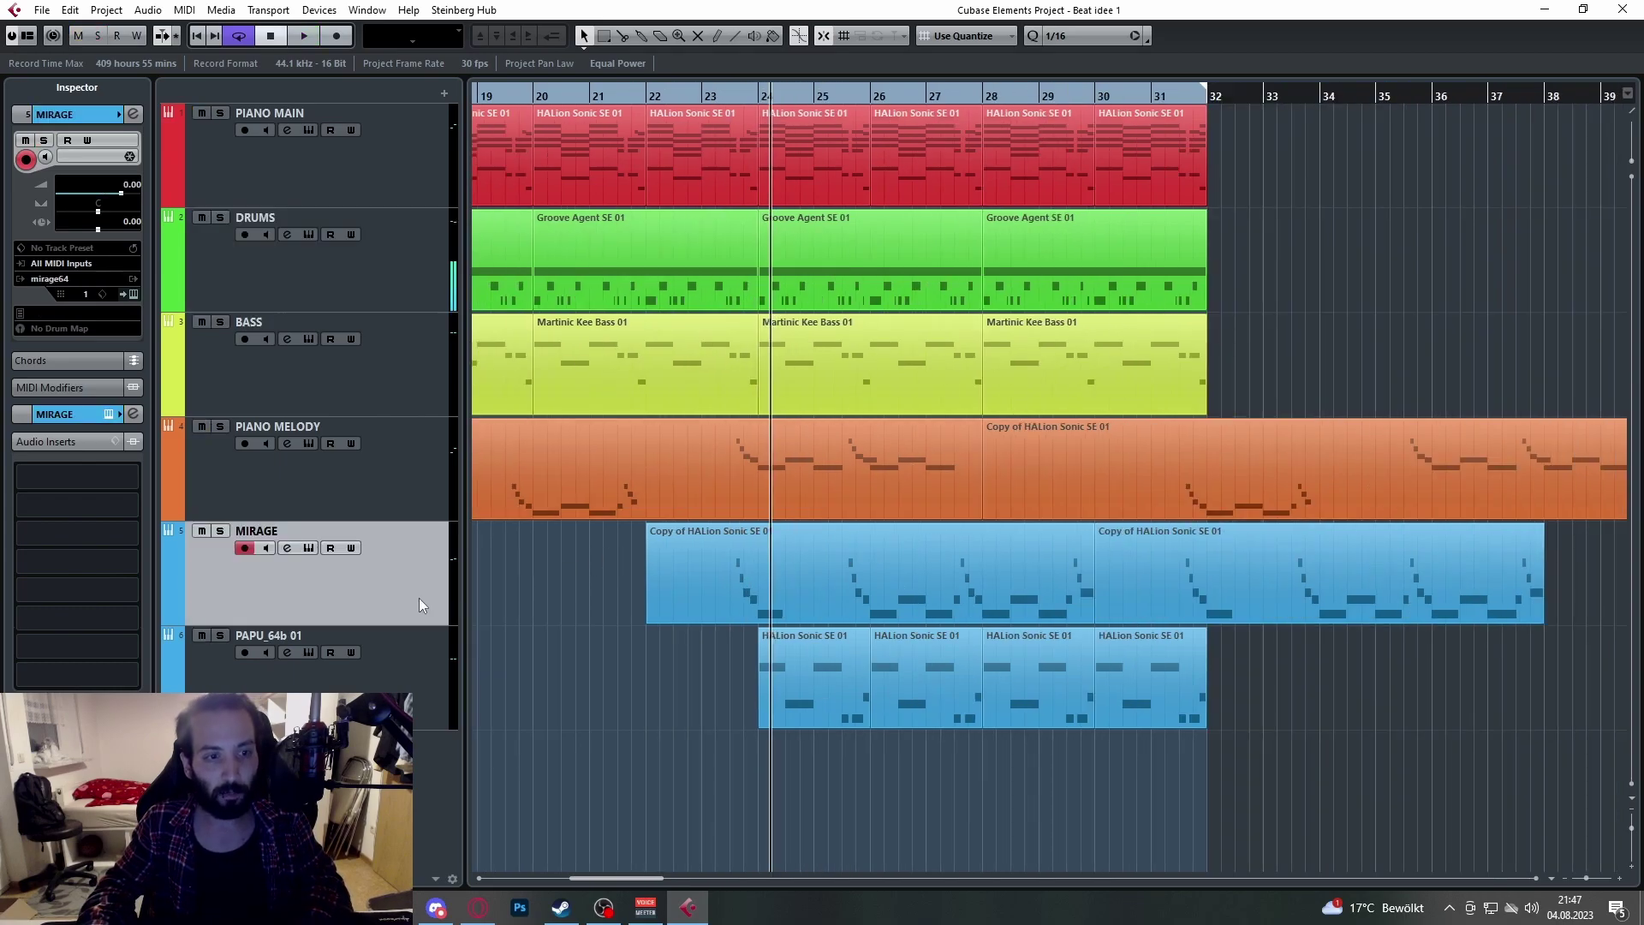
{"action": "left_click", "coordinate": [109, 415]}
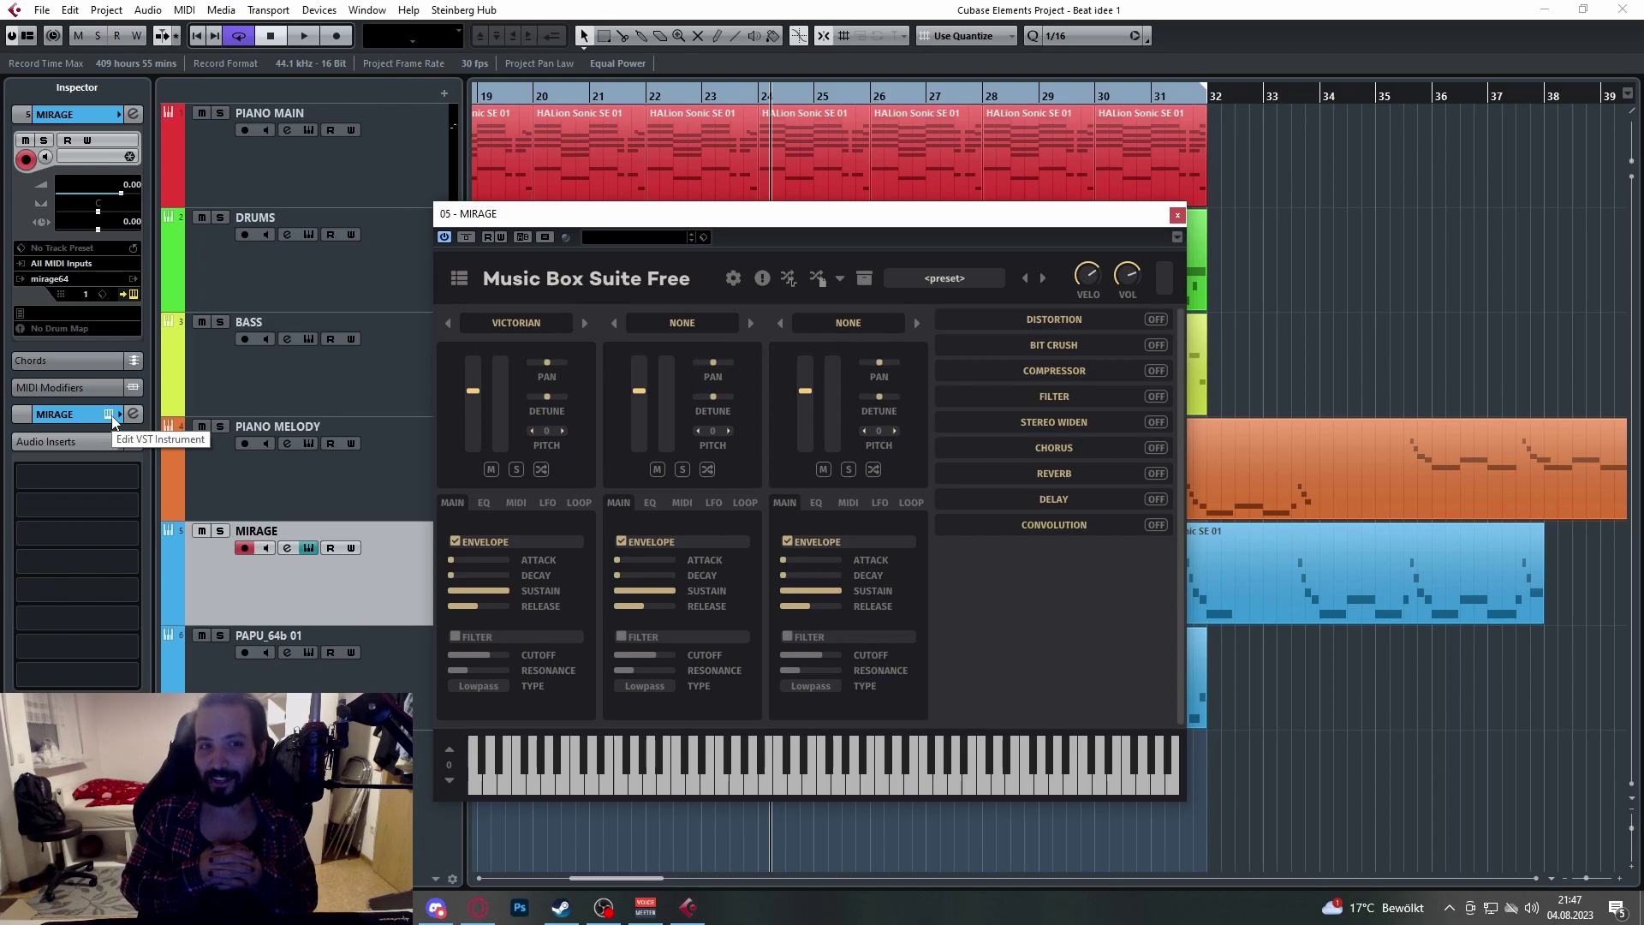
{"action": "left_click_drag", "start_coordinate": [649, 789], "coordinate": [726, 780]}
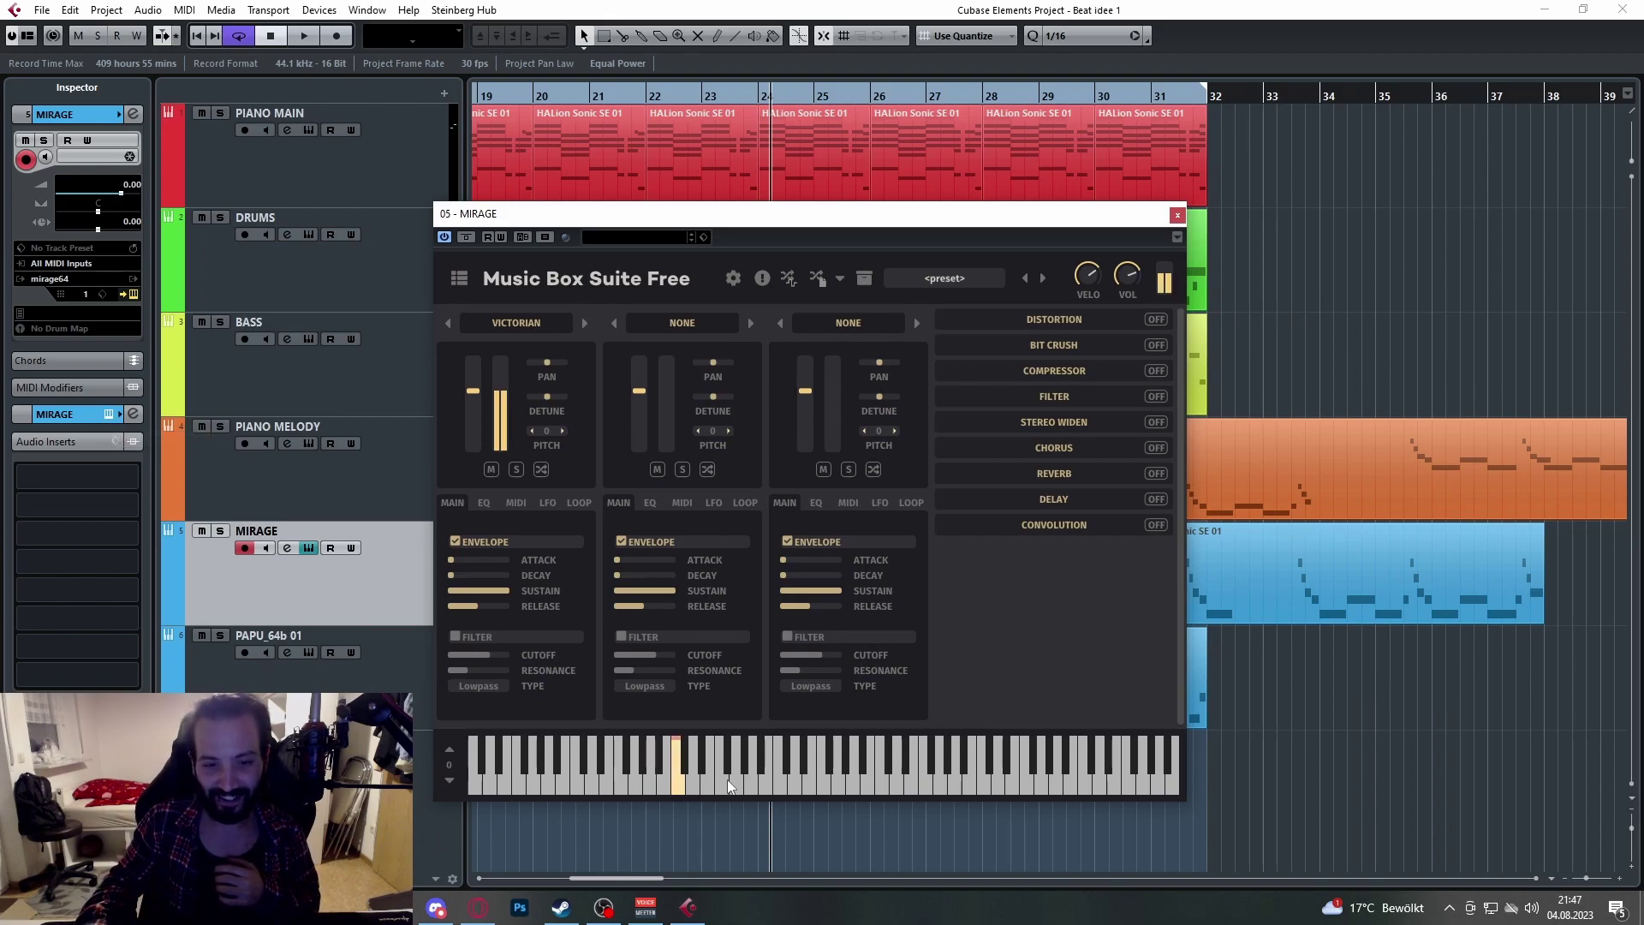
{"action": "left_click", "coordinate": [735, 786]}
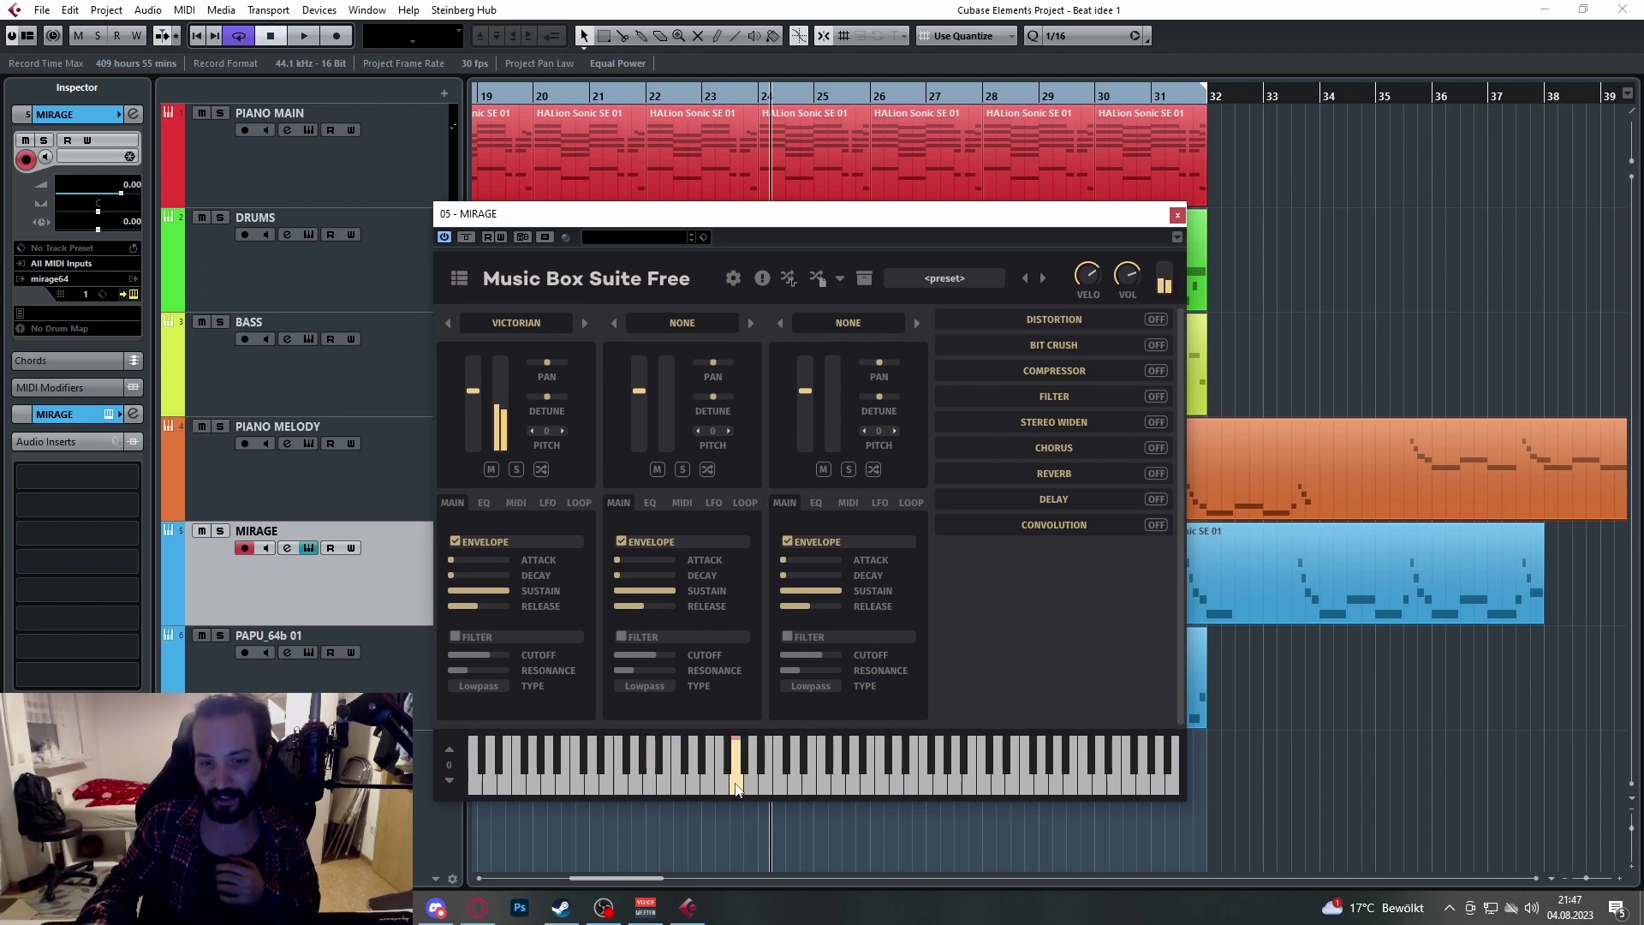
{"action": "left_click", "coordinate": [721, 785]}
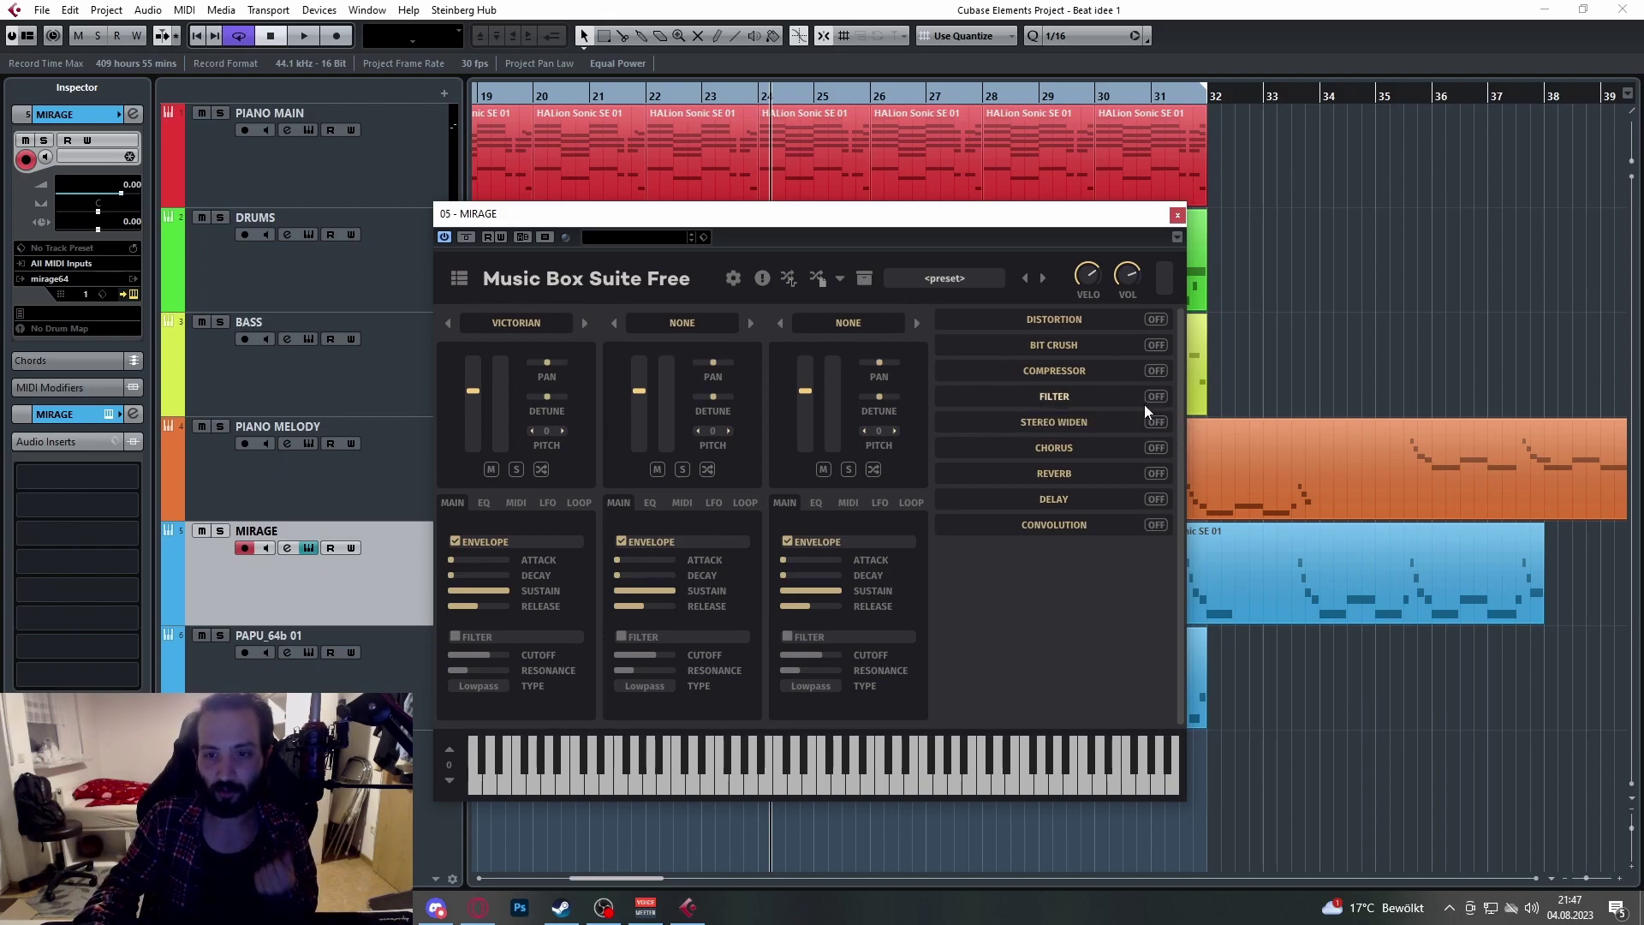
Step: Inspect the Stereo Widen effect in Music Box Suite Free, then close, reopen and close the instrument
{"action": "left_click", "coordinate": [1108, 423]}
{"action": "left_click", "coordinate": [1110, 420]}
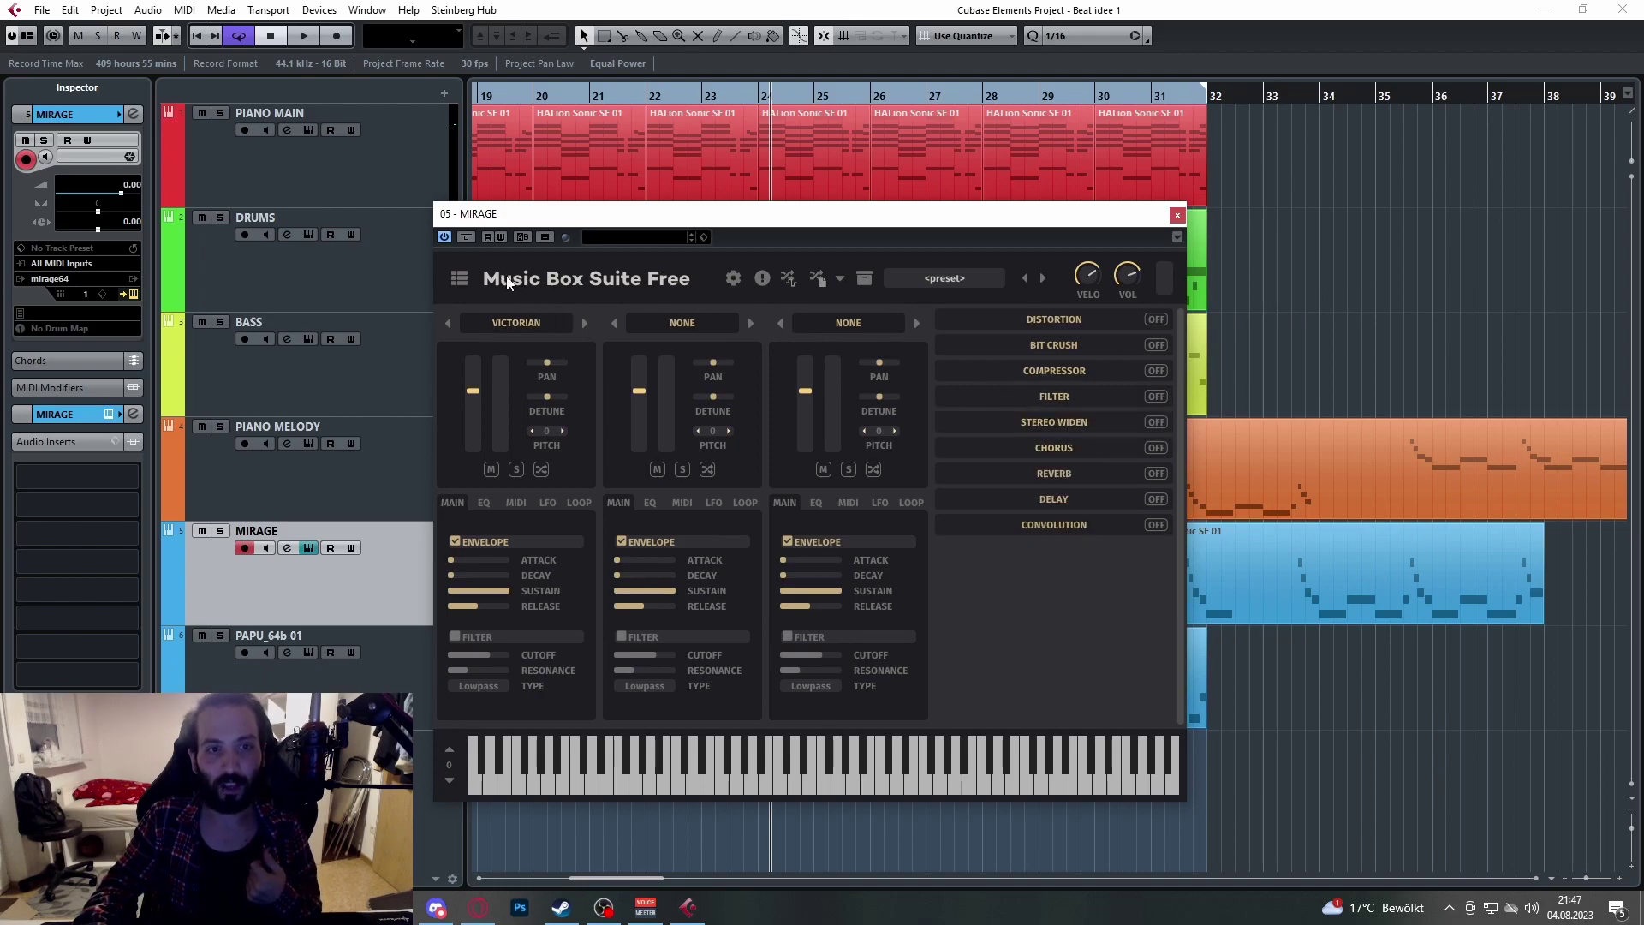
{"action": "left_click", "coordinate": [1178, 215]}
{"action": "left_click", "coordinate": [311, 547]}
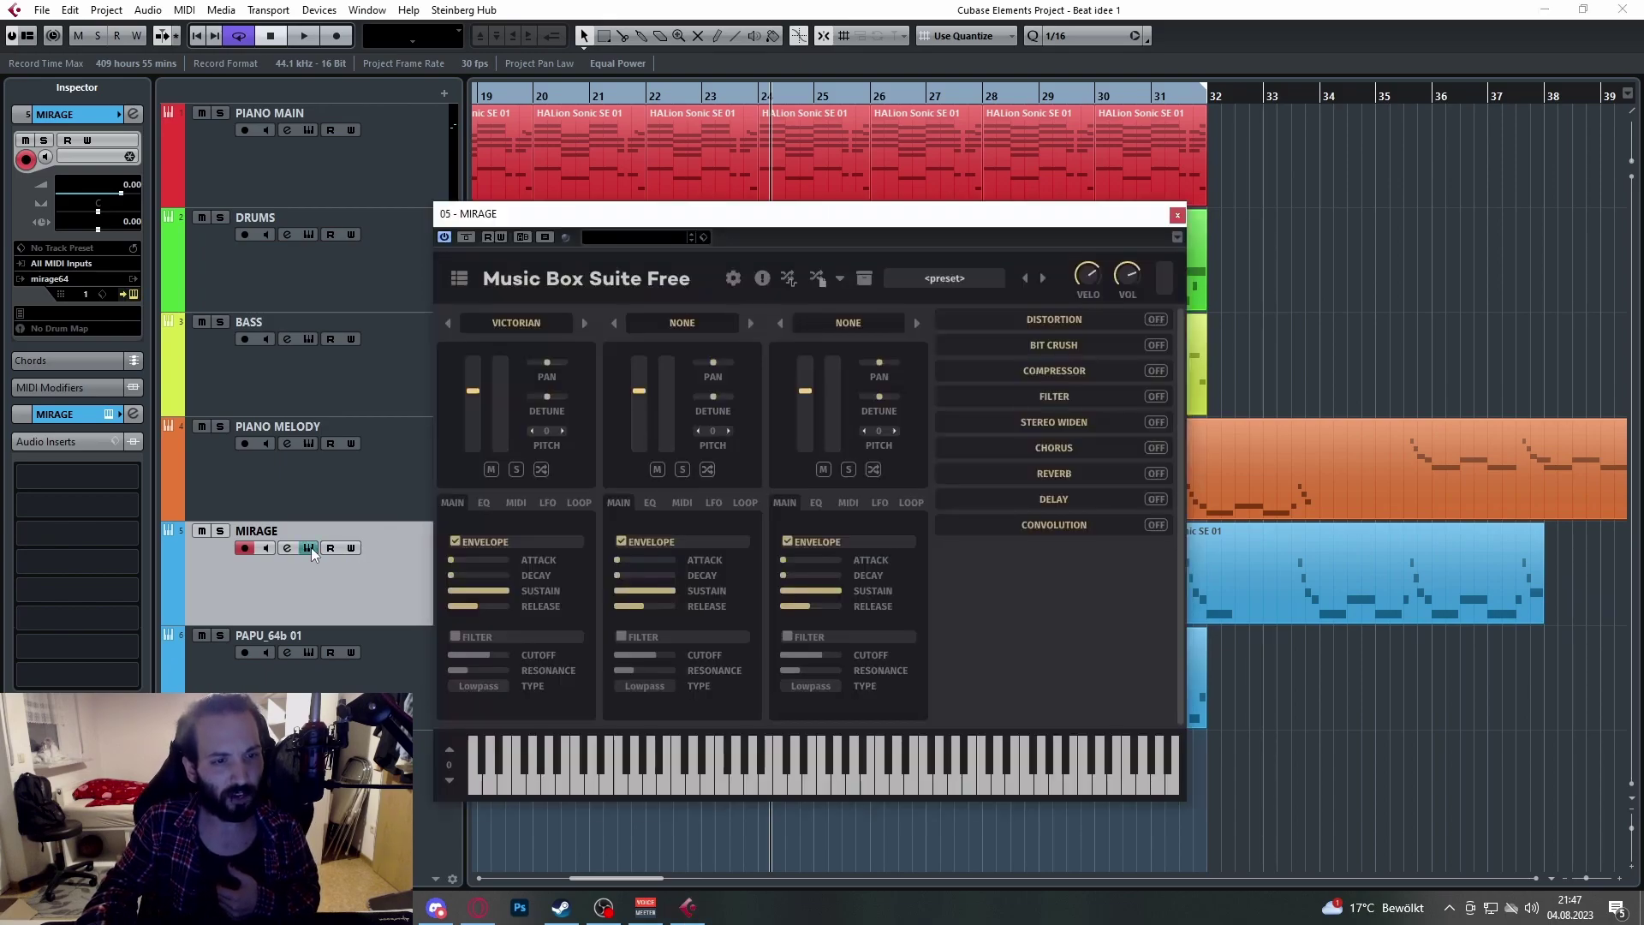
{"action": "left_click", "coordinate": [1187, 214]}
Step: Open the PAPU instrument on the PAPU_64b 01 track, solo the track and start playback
{"action": "left_click", "coordinate": [423, 684]}
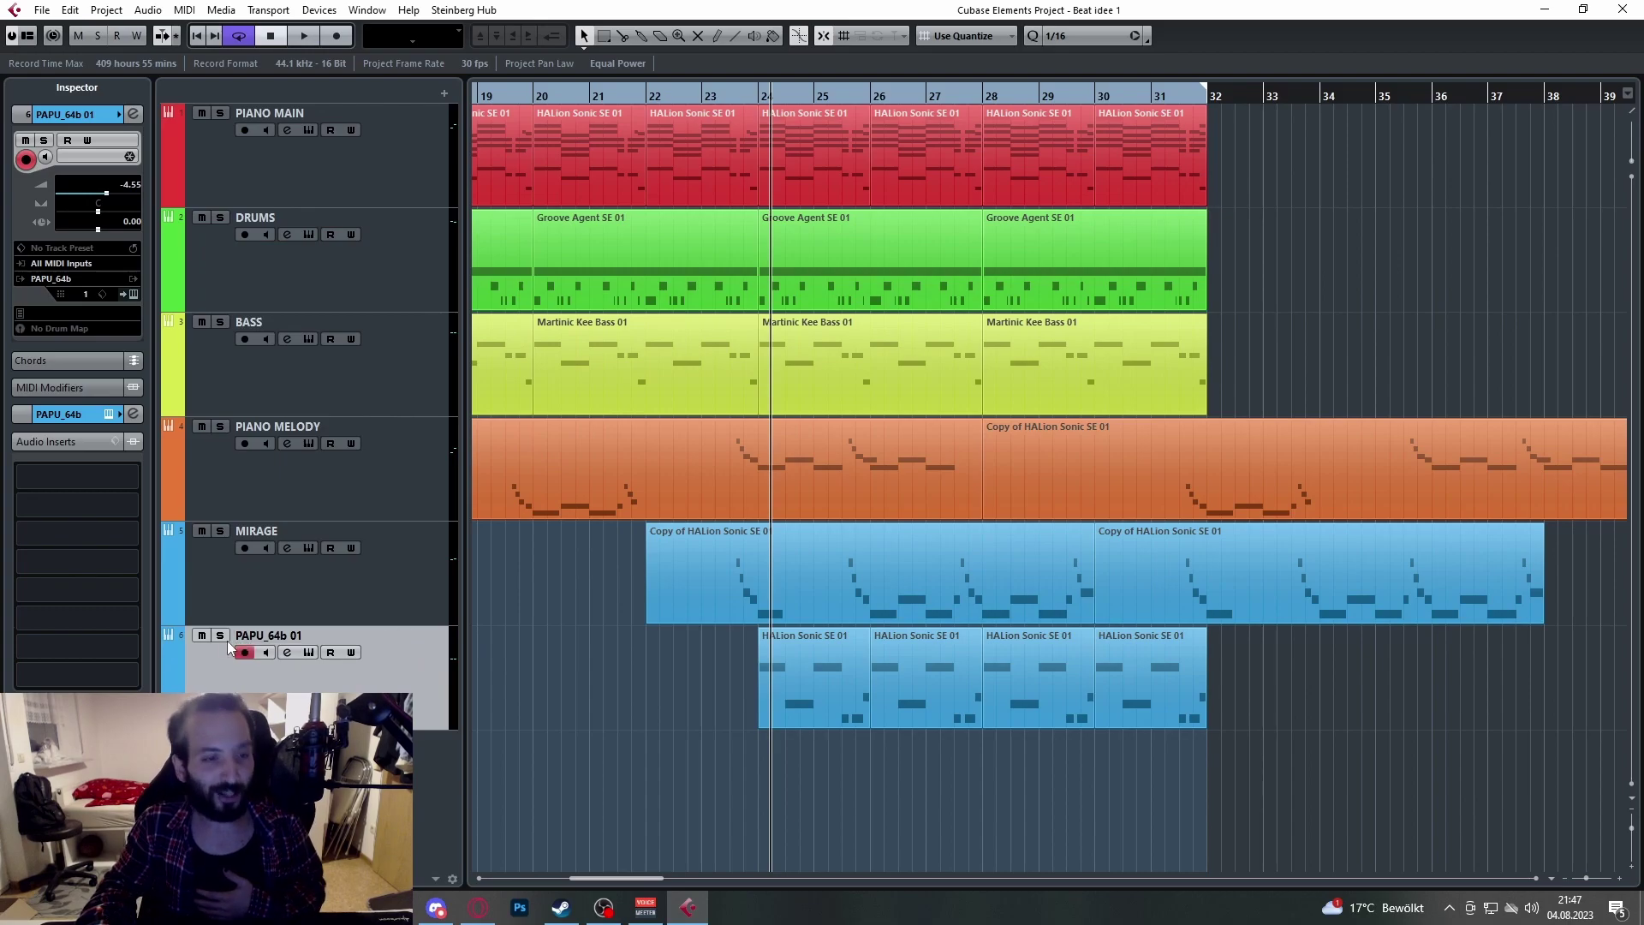
{"action": "left_click", "coordinate": [309, 652]}
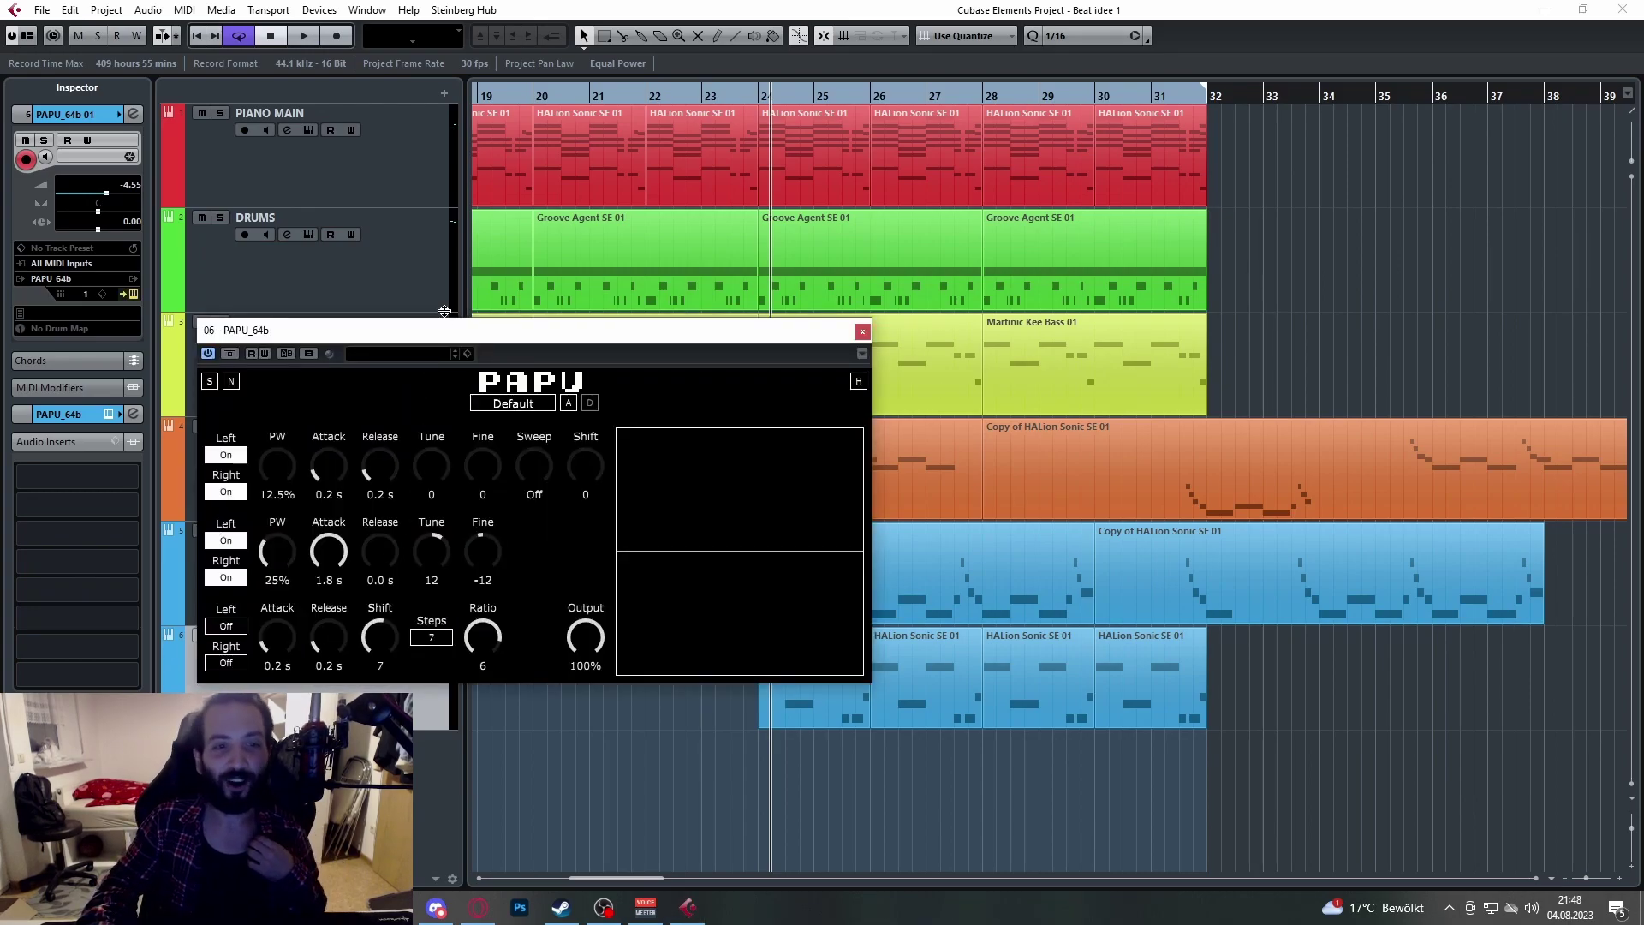
{"action": "left_click_drag", "start_coordinate": [483, 344], "coordinate": [531, 295]}
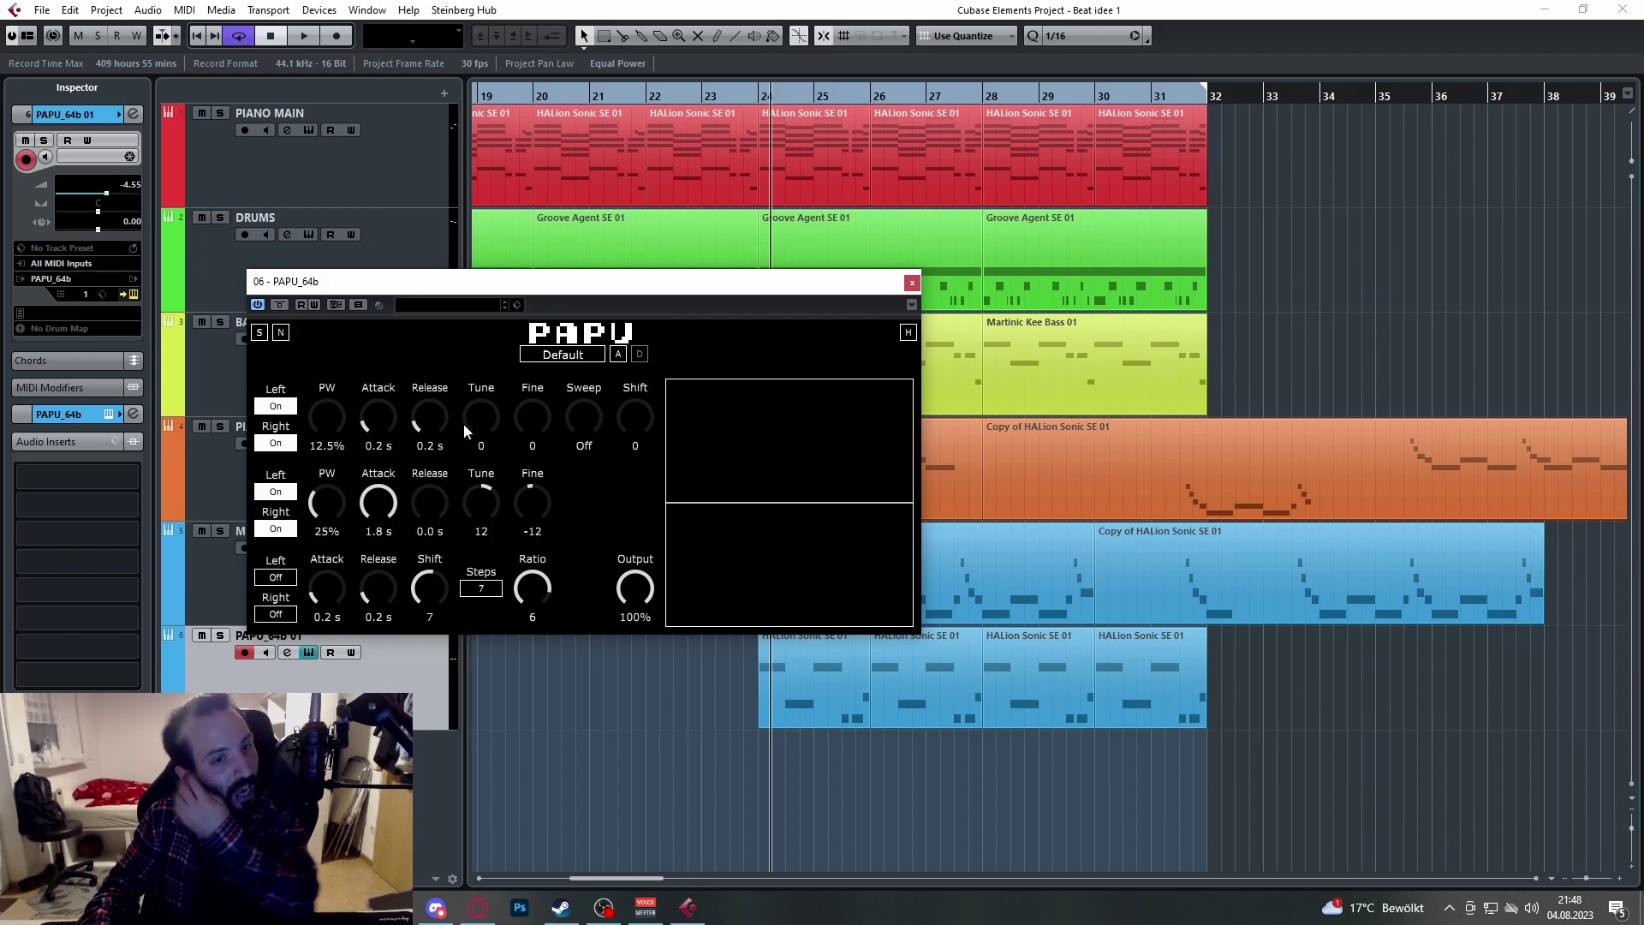
{"action": "key", "text": "s"}
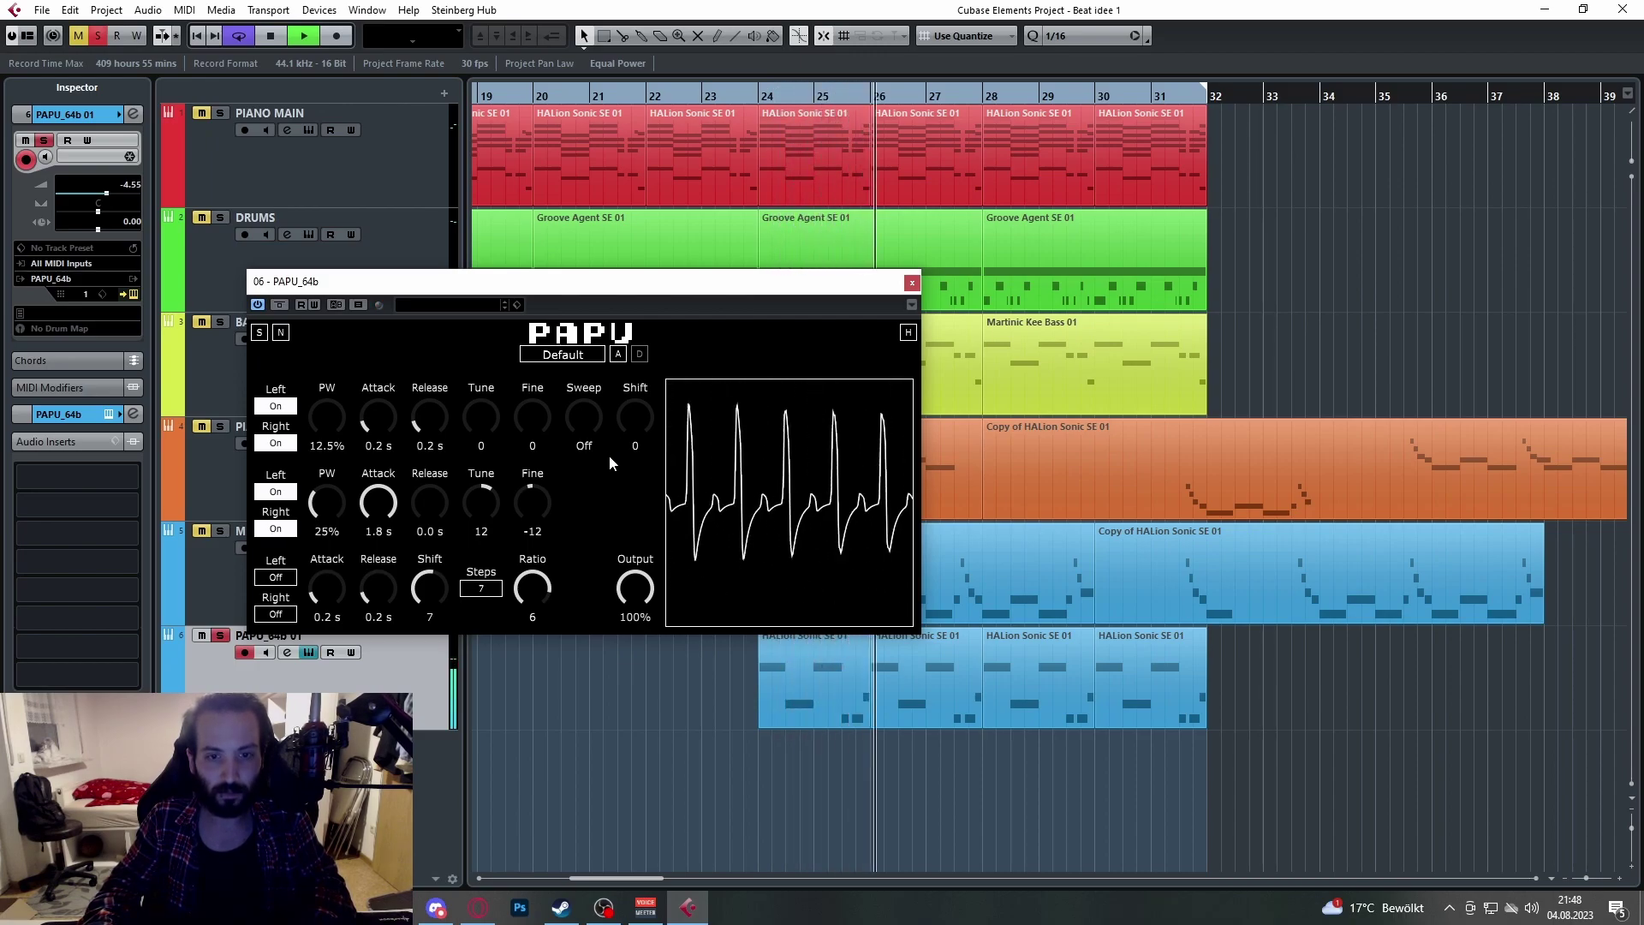
Step: Switch off the left and right outputs of PAPU's second oscillator and play the soloed track again
{"action": "left_click", "coordinate": [282, 527]}
{"action": "left_click", "coordinate": [283, 492]}
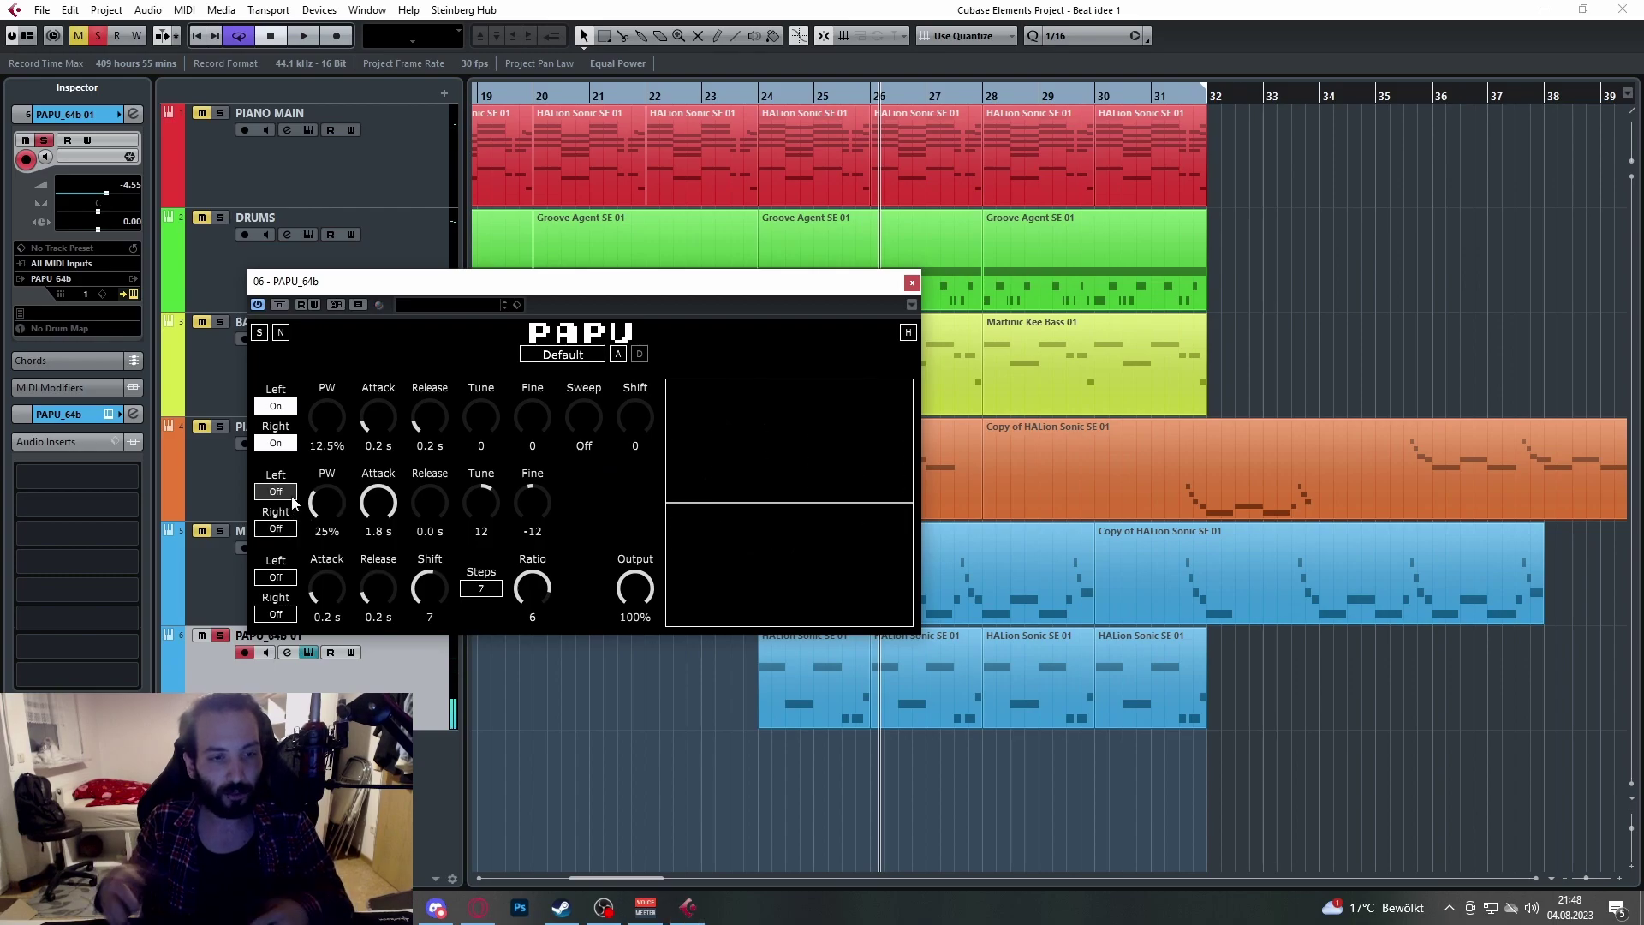
{"action": "key", "text": "space"}
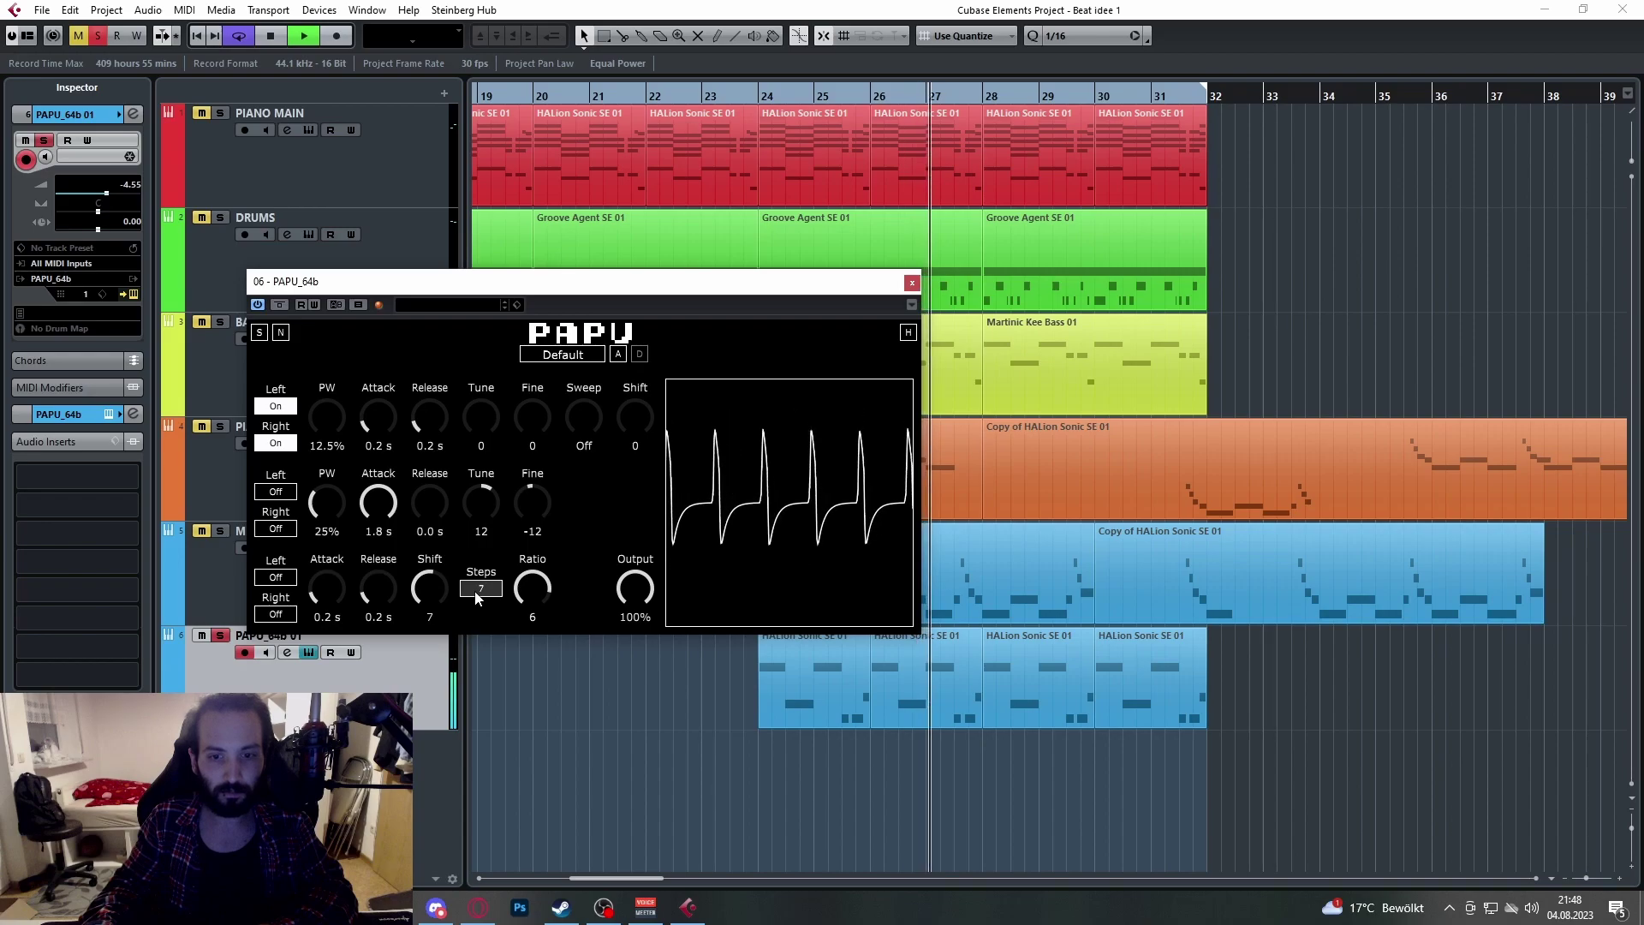
Step: Switch PAPU's second oscillator left and right outputs back on during playback, then stop the transport
{"action": "key", "text": "space"}
{"action": "left_click", "coordinate": [276, 529]}
{"action": "left_click", "coordinate": [277, 493]}
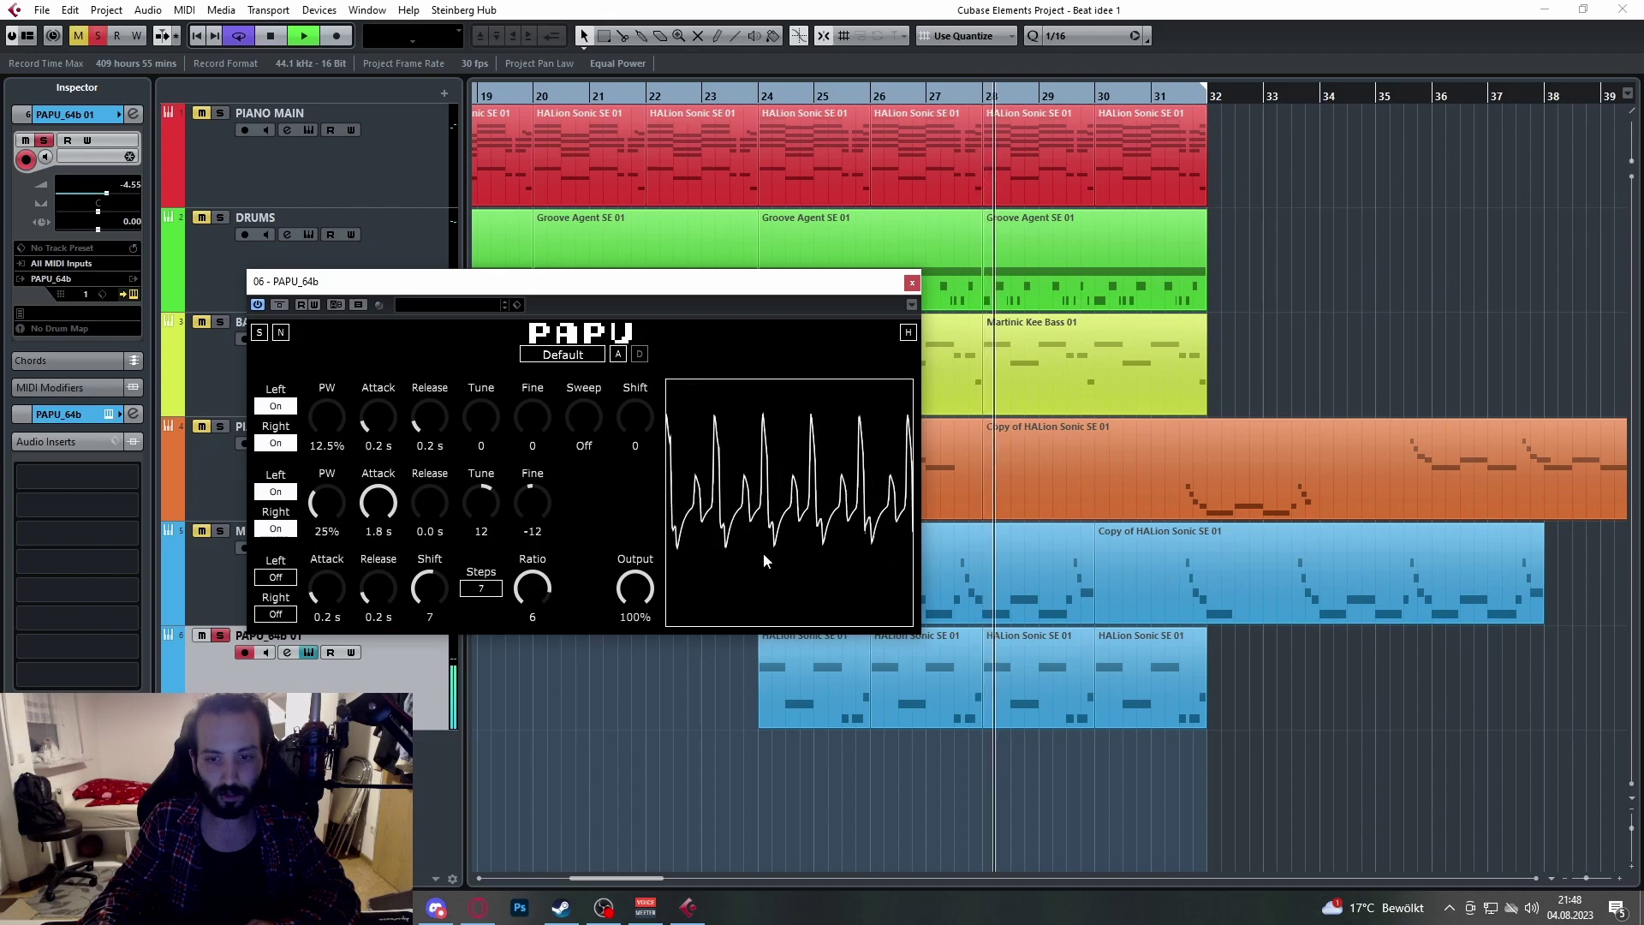
{"action": "key", "text": "space"}
Step: Close the PAPU window and examine the notes of the PAPU_64b 01 part at bar 28 in the Key Editor
{"action": "double_click", "coordinate": [1027, 670]}
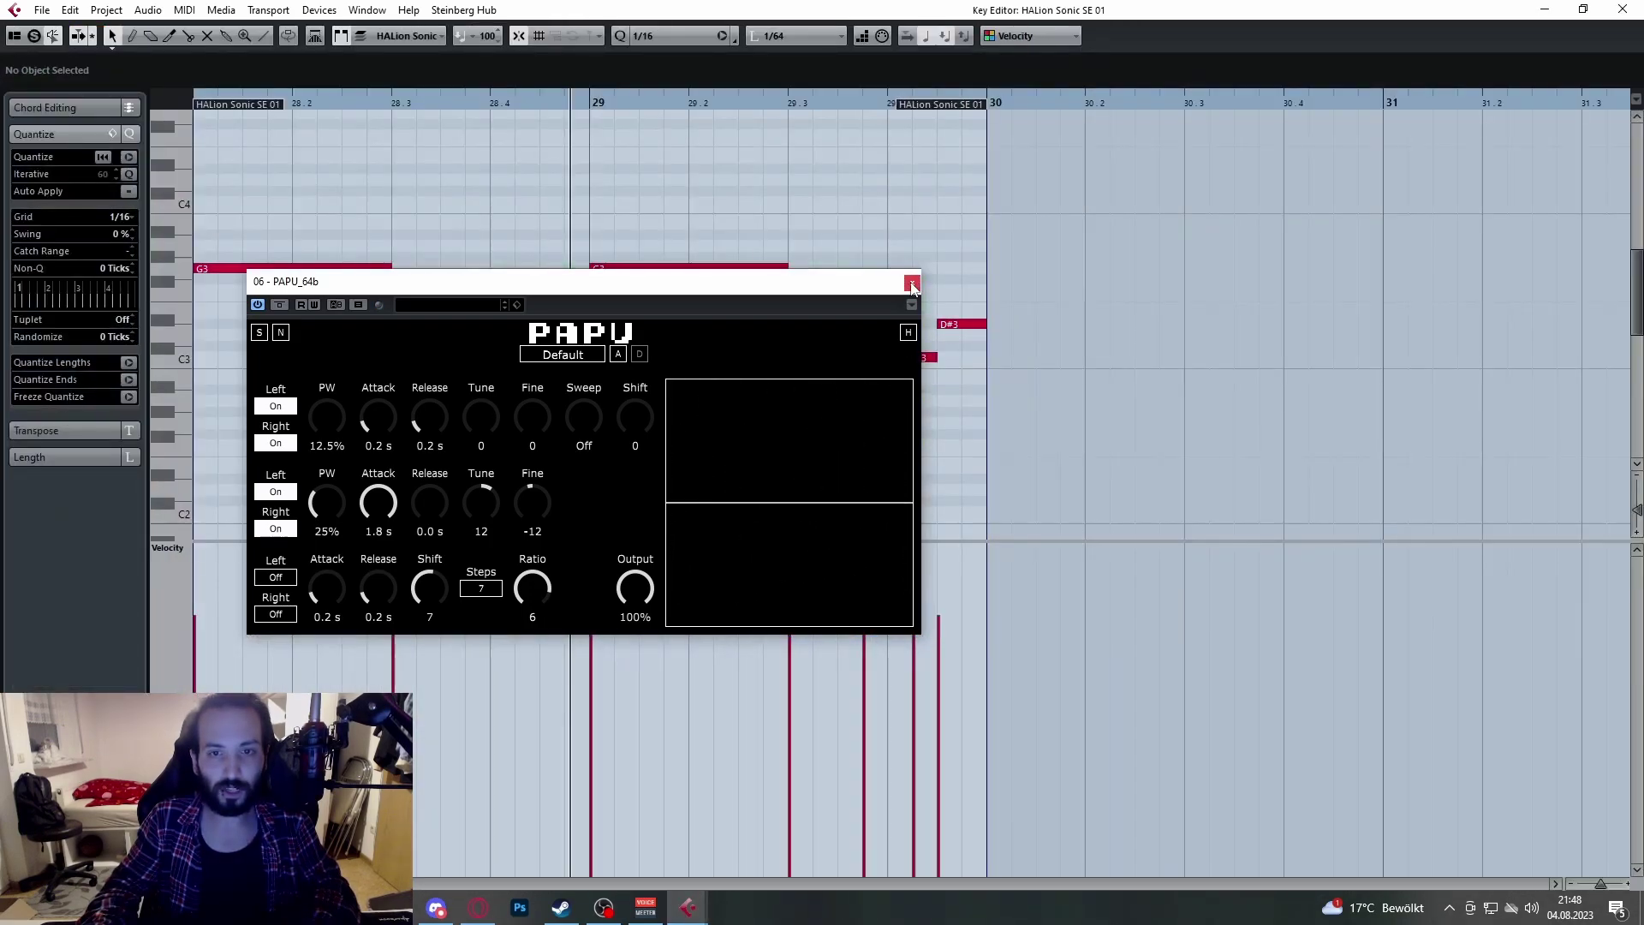
{"action": "left_click", "coordinate": [912, 284]}
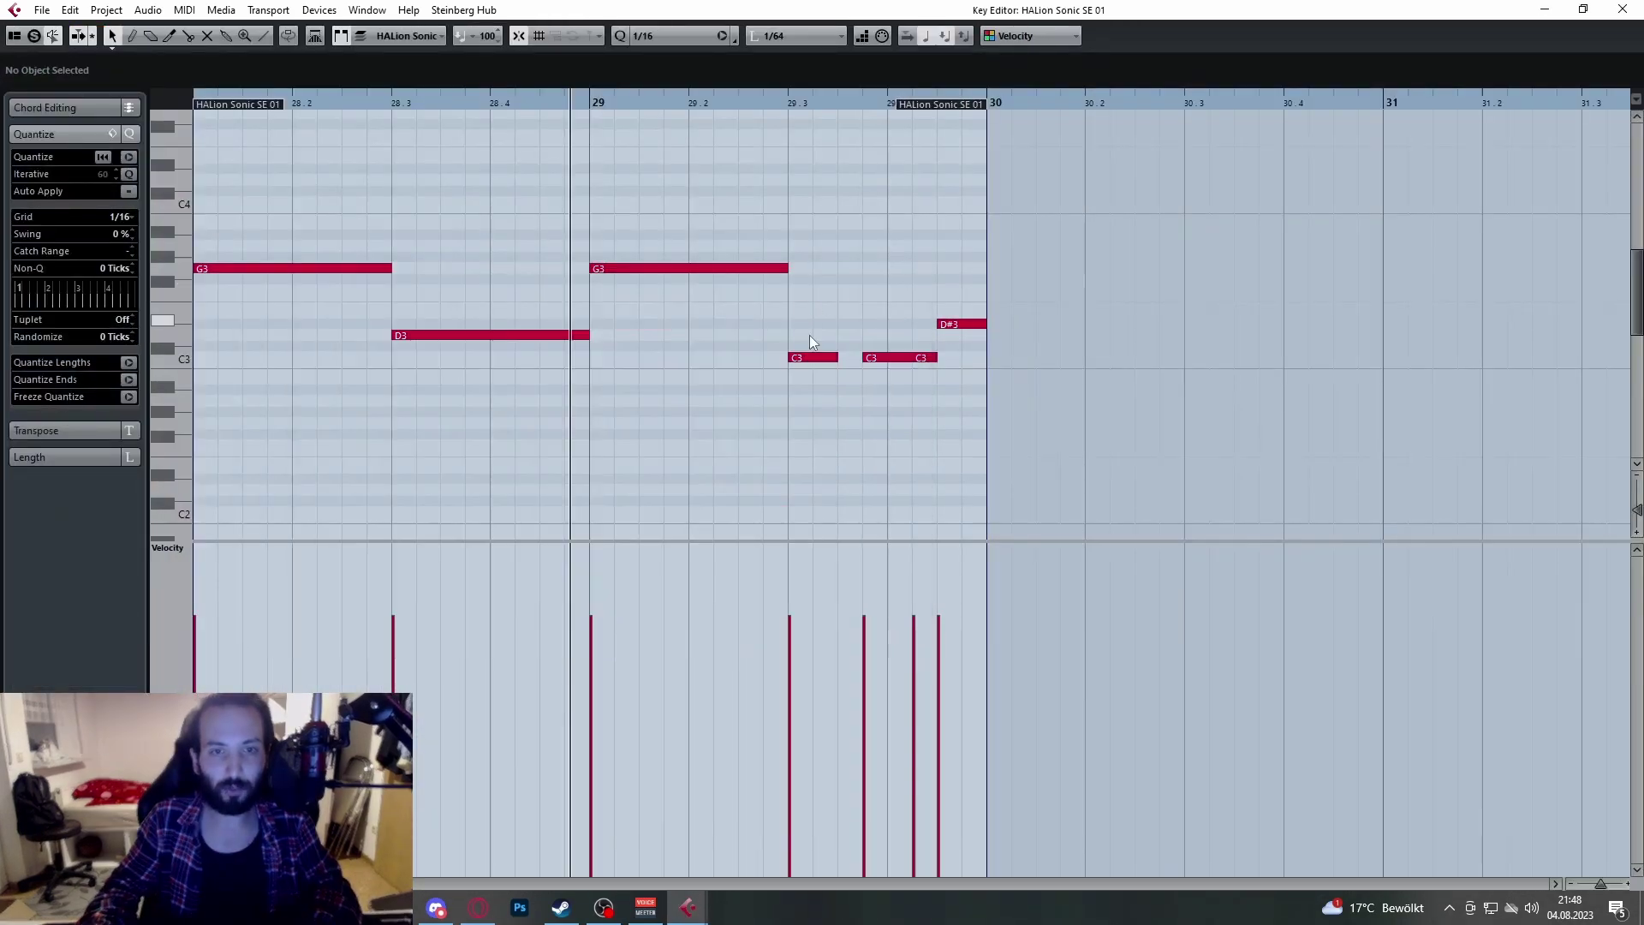
{"action": "scroll", "coordinate": [802, 329], "scroll_direction": "down", "scroll_amount": 6}
{"action": "scroll", "coordinate": [610, 347], "scroll_direction": "up", "scroll_amount": 6}
{"action": "scroll", "coordinate": [846, 377], "scroll_direction": "right", "scroll_amount": 2}
{"action": "scroll", "coordinate": [845, 377], "scroll_direction": "left", "scroll_amount": 2}
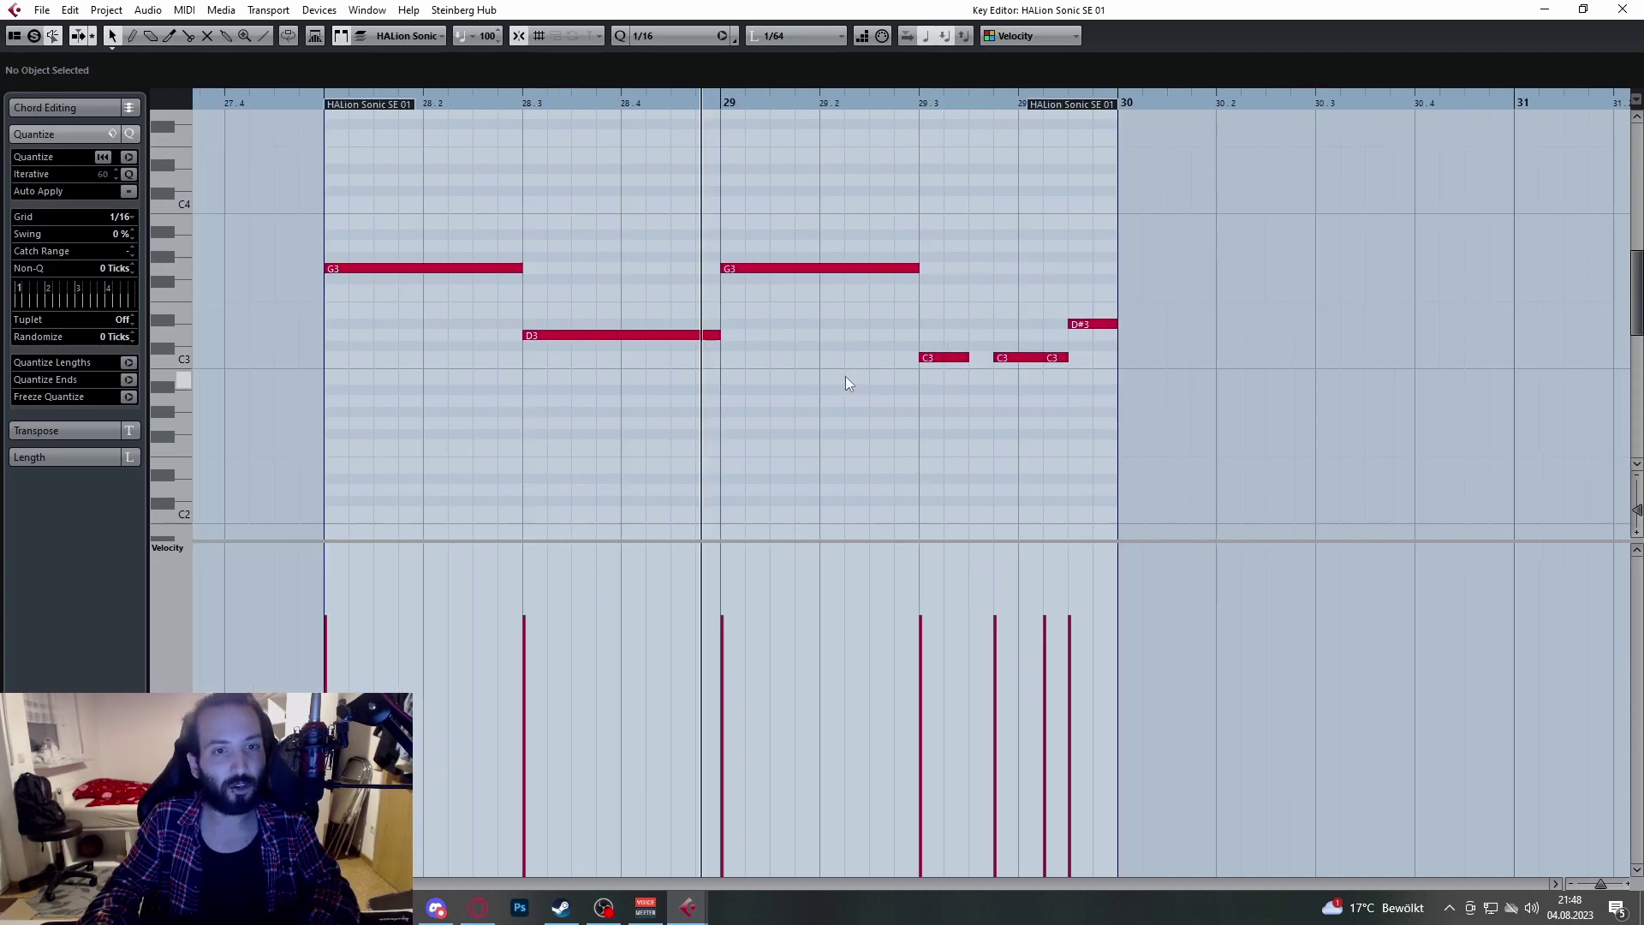
{"action": "left_click", "coordinate": [1622, 9]}
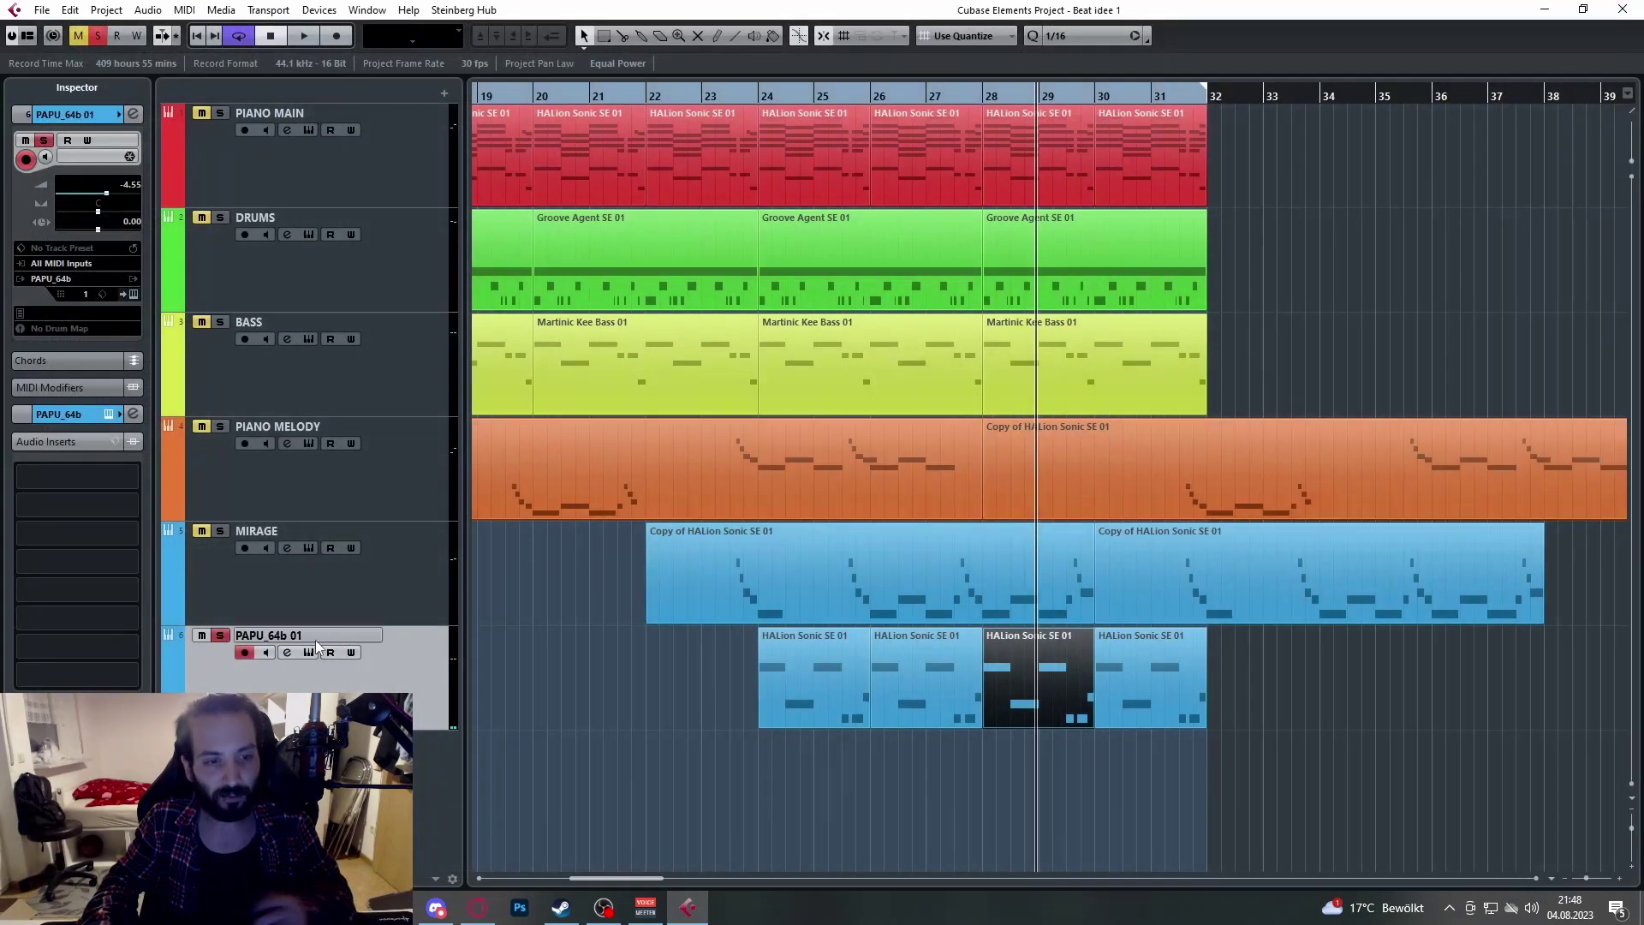
Step: Open the PAPU_64b 01 track's instrument again and close it
{"action": "left_click", "coordinate": [308, 652]}
{"action": "left_click", "coordinate": [912, 283]}
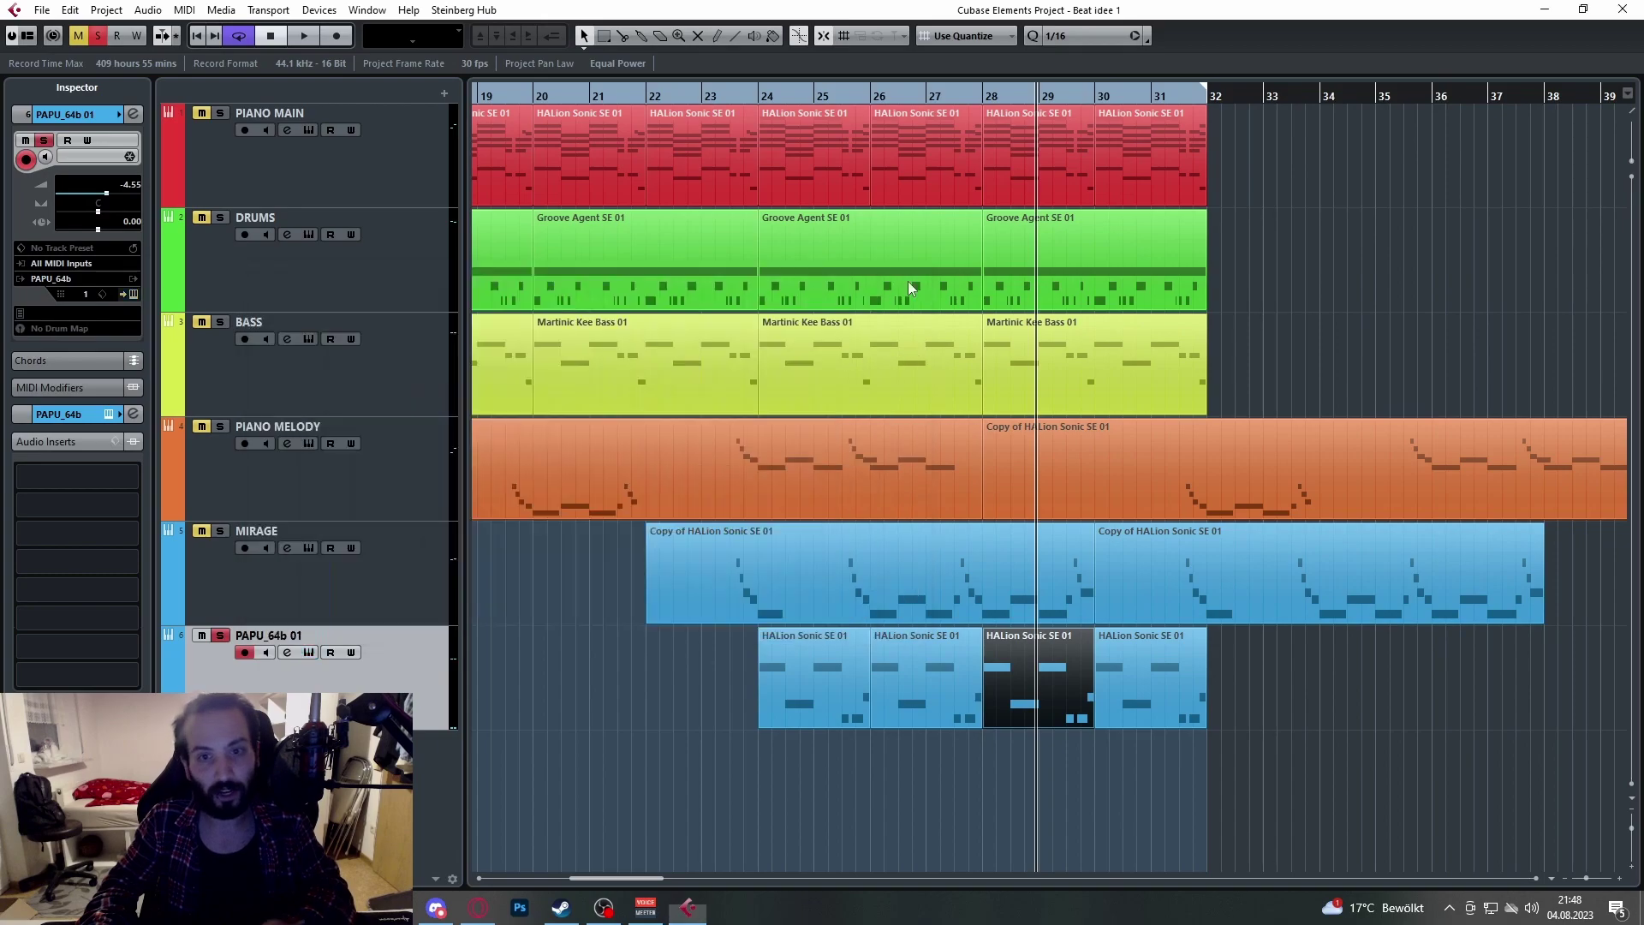
{"action": "scroll", "coordinate": [747, 533], "scroll_direction": "down", "scroll_amount": 3}
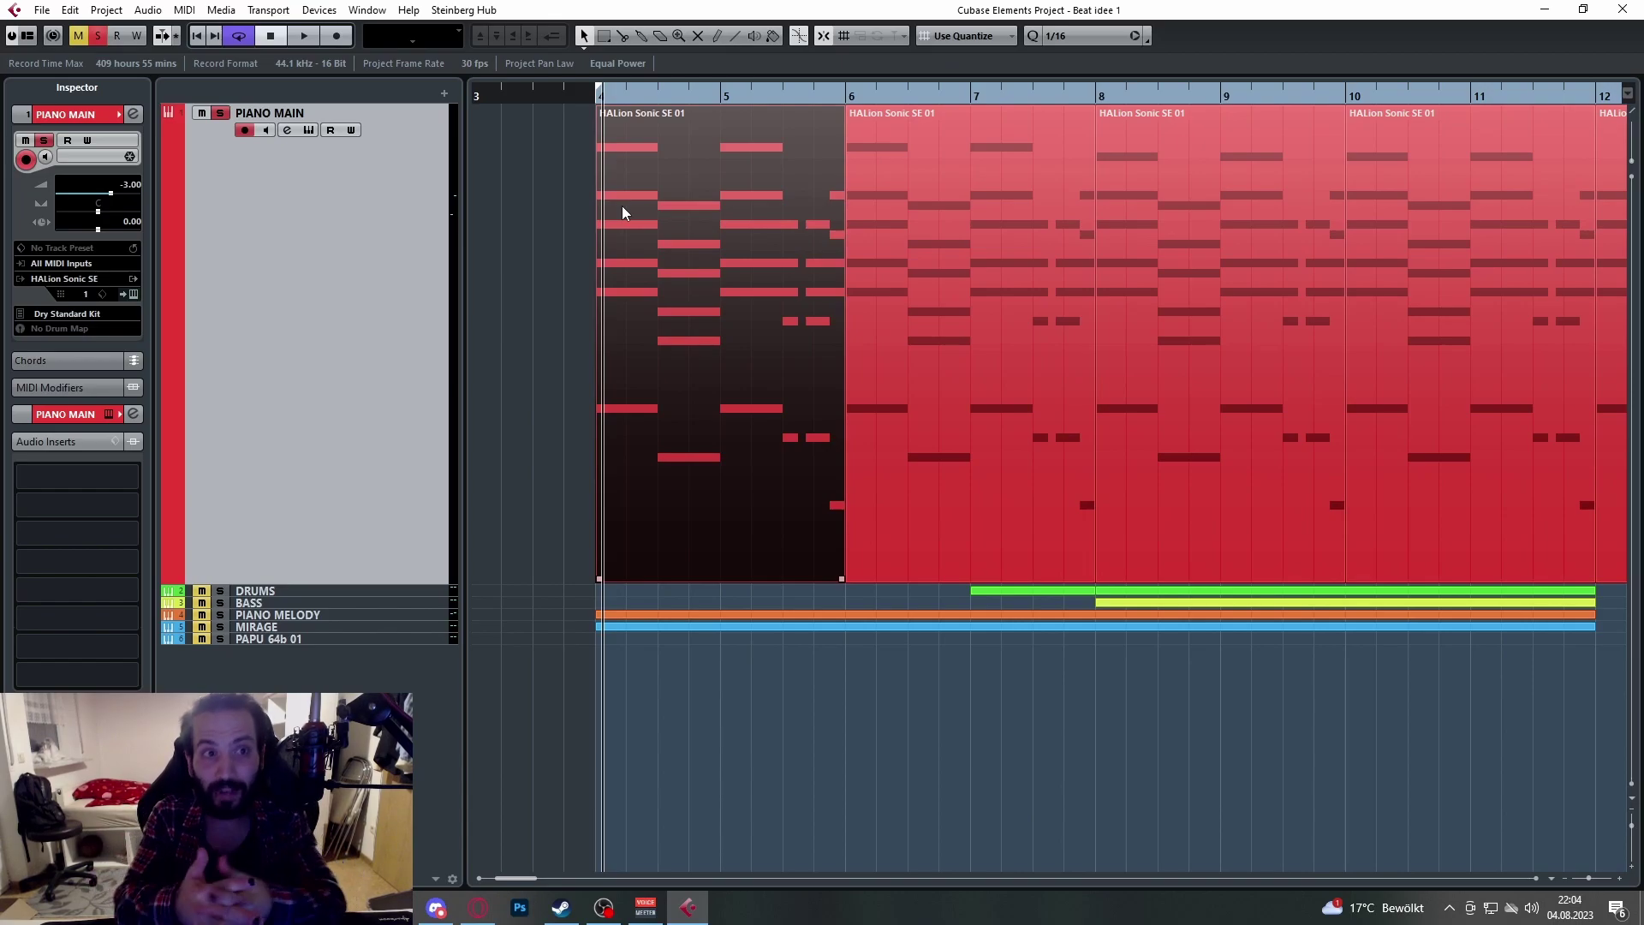
Step: Examine the chord notes of the first PIANO MAIN part in the Key Editor, from its low notes up to G#4, then close the editor
{"action": "left_click", "coordinate": [311, 131]}
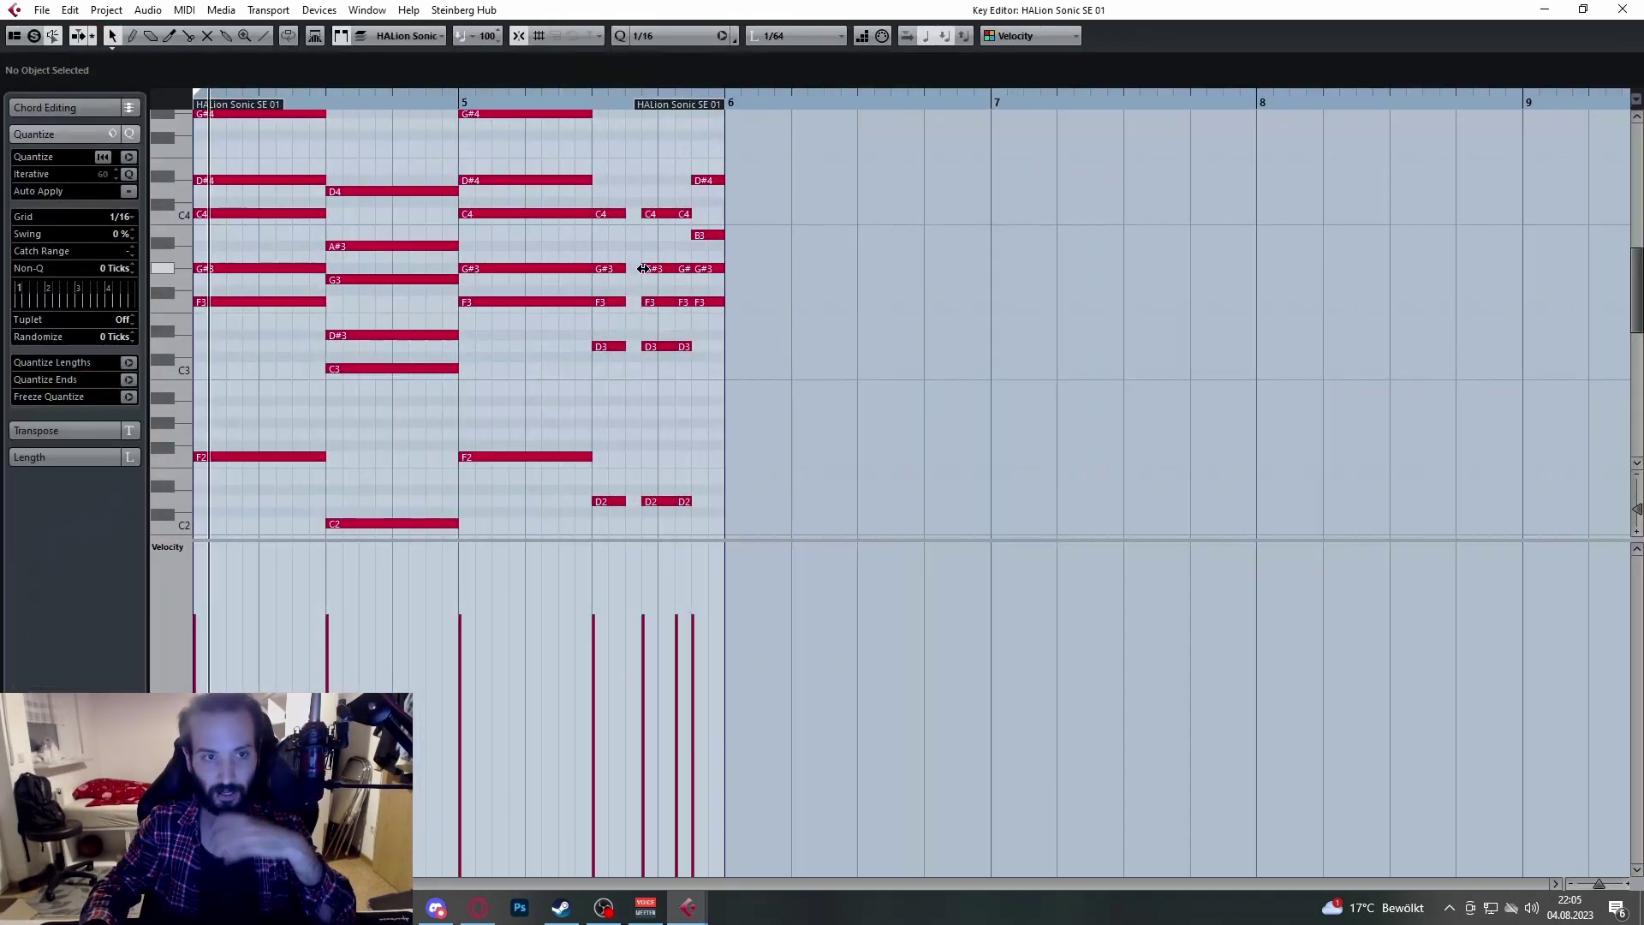
{"action": "scroll", "coordinate": [646, 287], "scroll_direction": "up", "scroll_amount": 2}
{"action": "scroll", "coordinate": [583, 300], "scroll_direction": "down", "scroll_amount": 3}
{"action": "scroll", "coordinate": [403, 315], "scroll_direction": "up", "scroll_amount": 3}
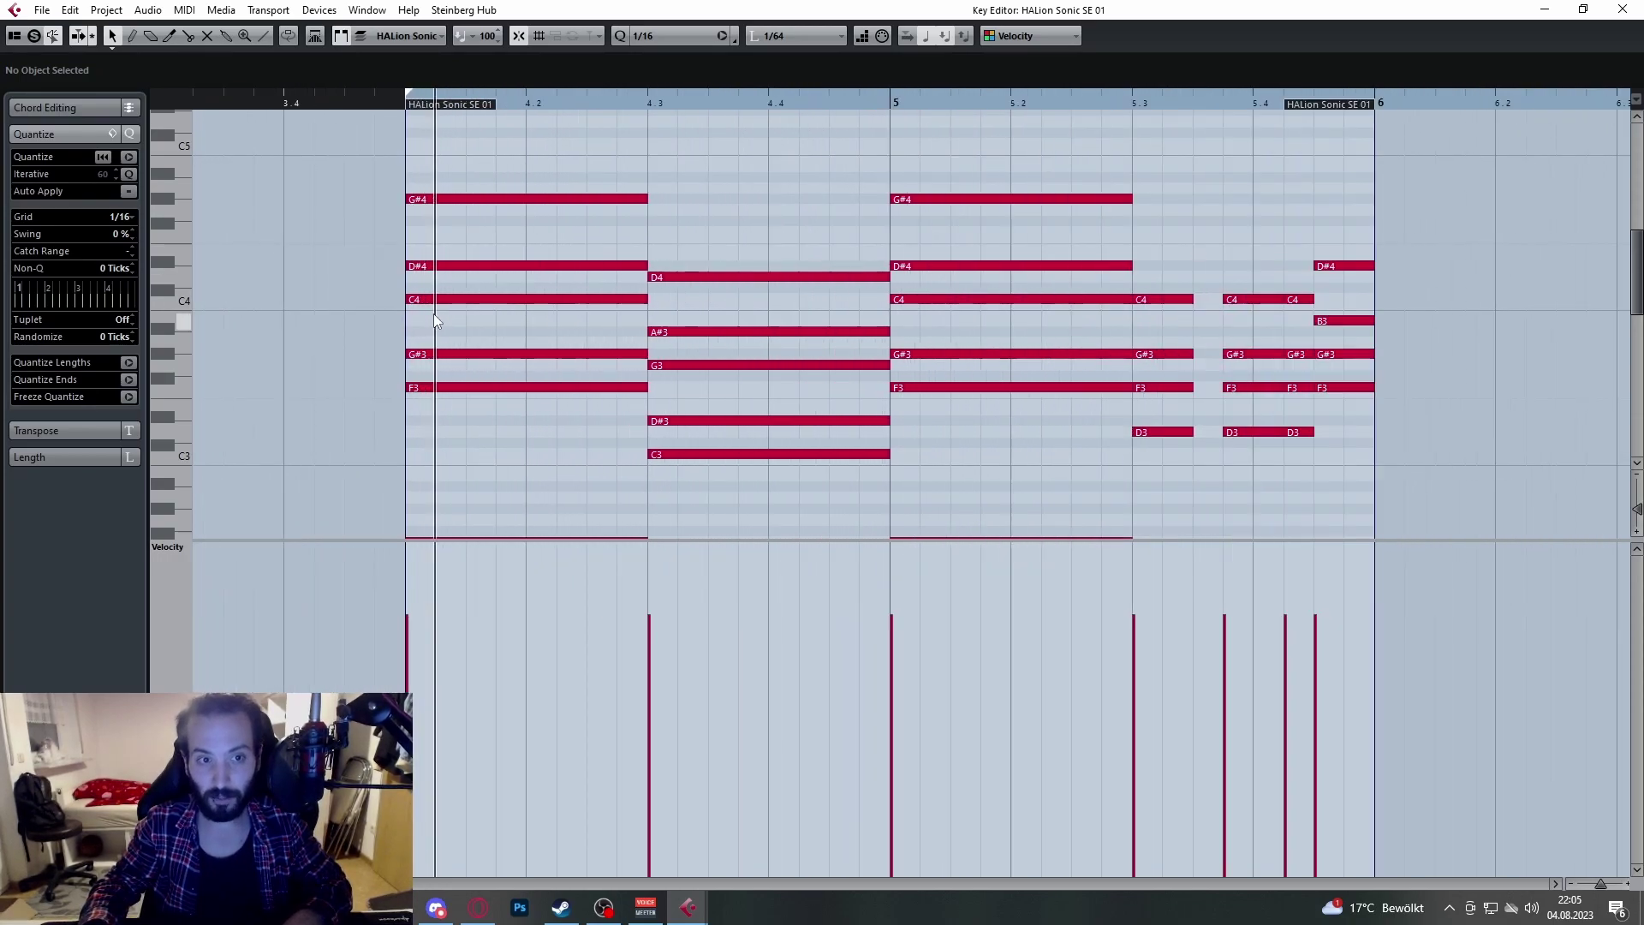
{"action": "scroll", "coordinate": [501, 330], "scroll_direction": "down", "scroll_amount": 2}
{"action": "scroll", "coordinate": [501, 330], "scroll_direction": "up", "scroll_amount": 2}
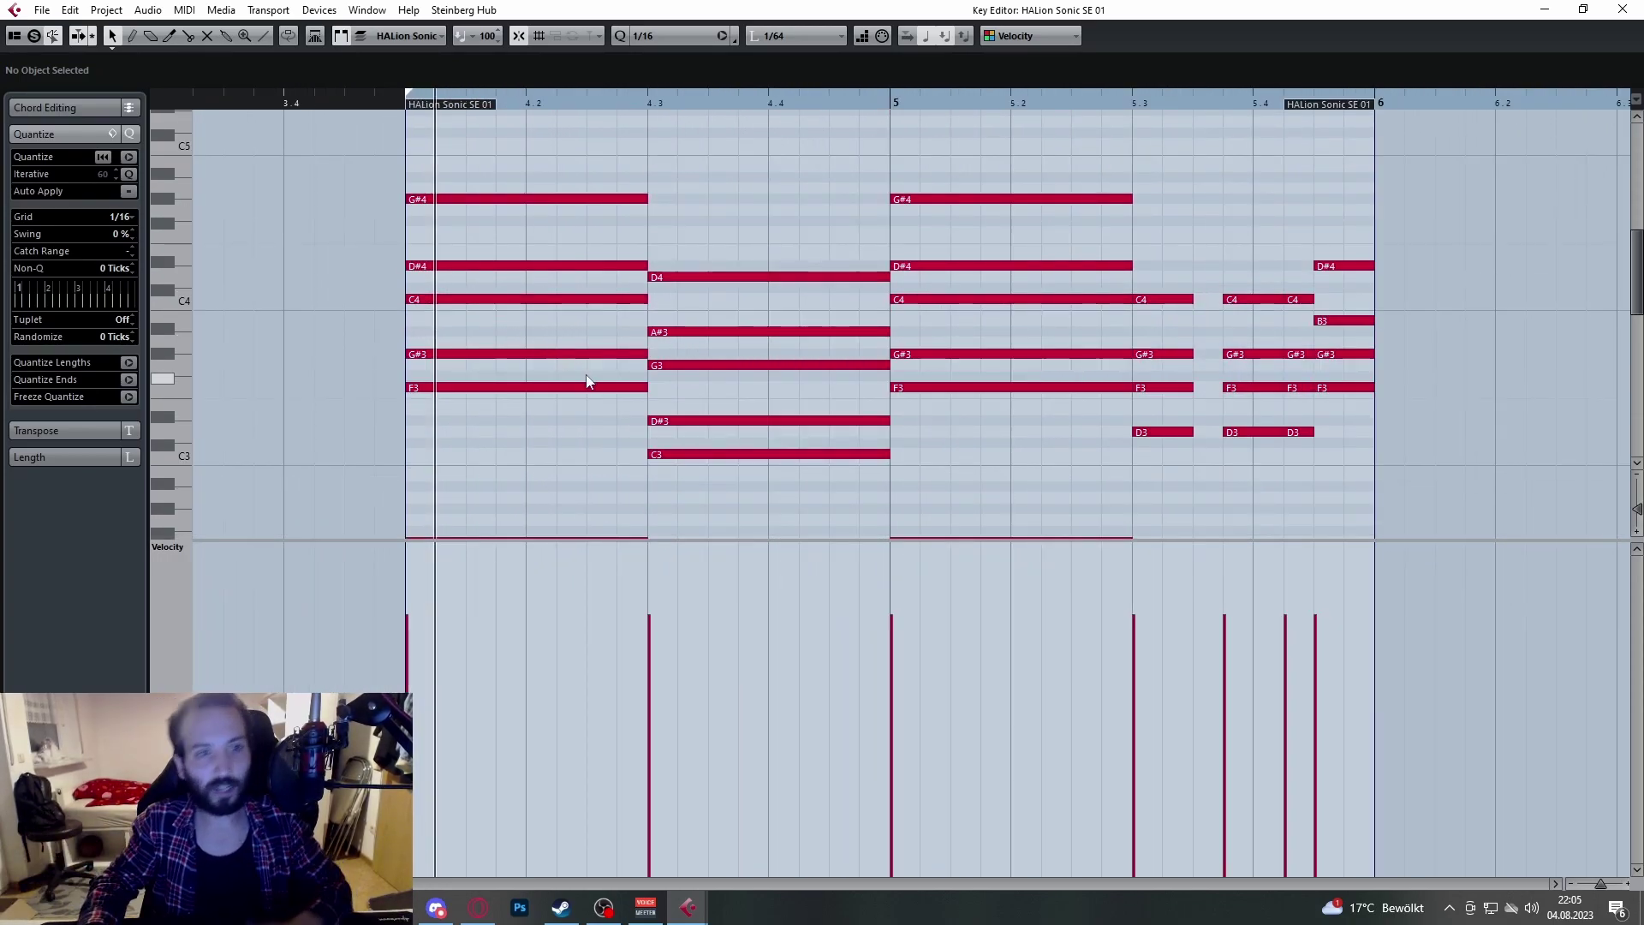
{"action": "scroll", "coordinate": [397, 430], "scroll_direction": "up", "scroll_amount": 1}
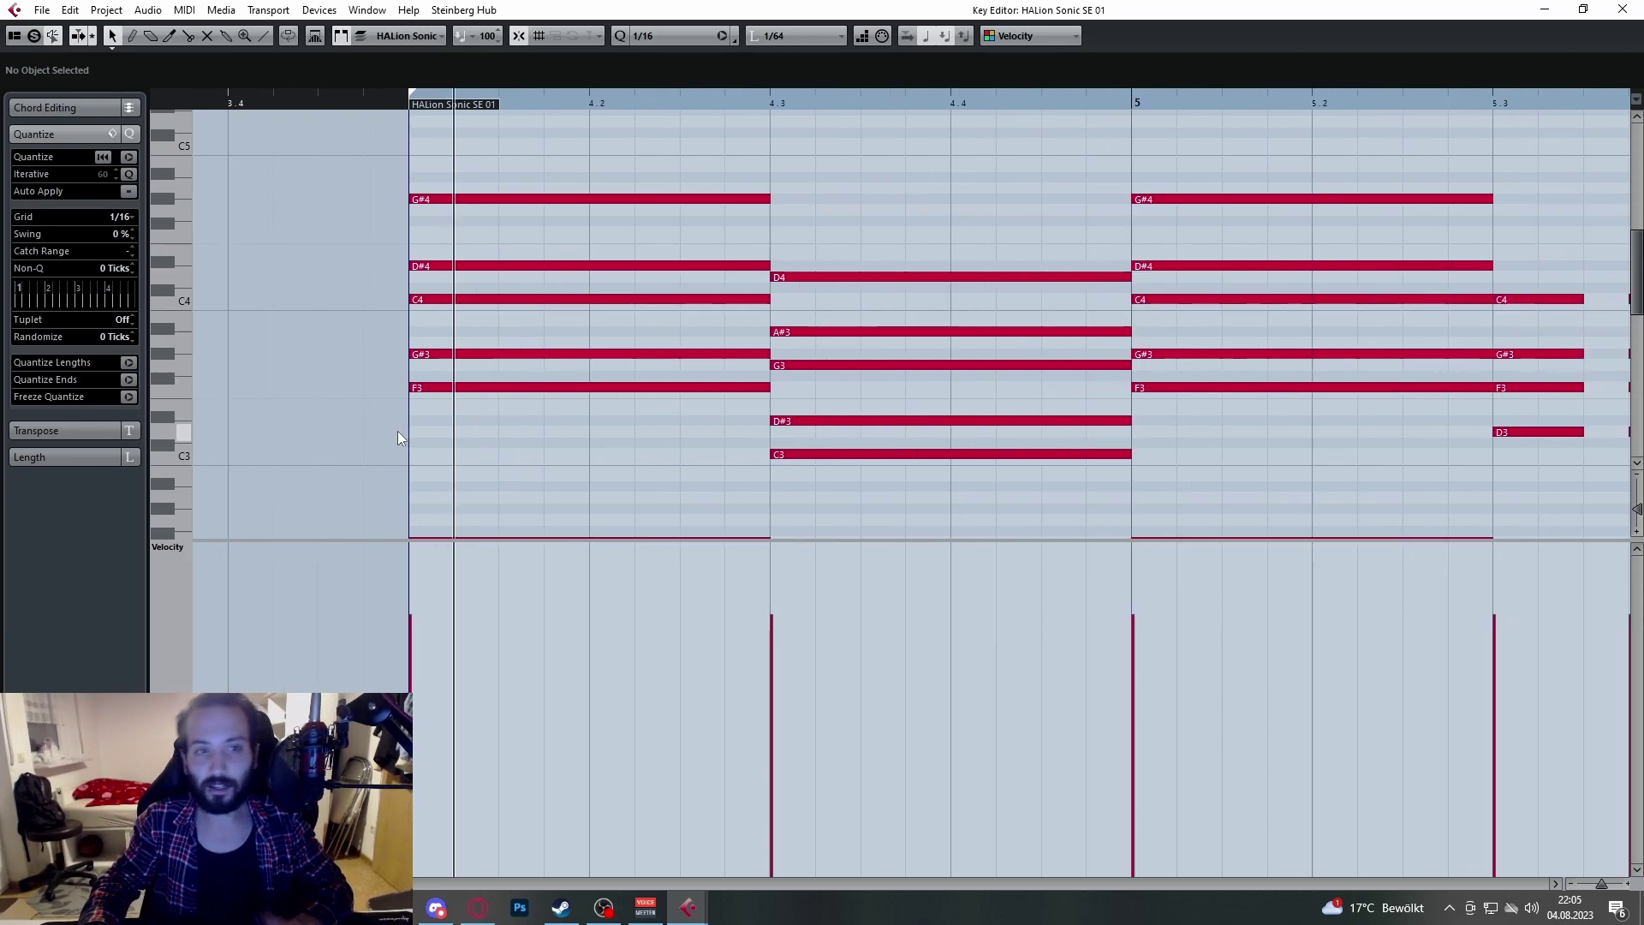
{"action": "scroll", "coordinate": [447, 409], "scroll_direction": "down", "scroll_amount": 2}
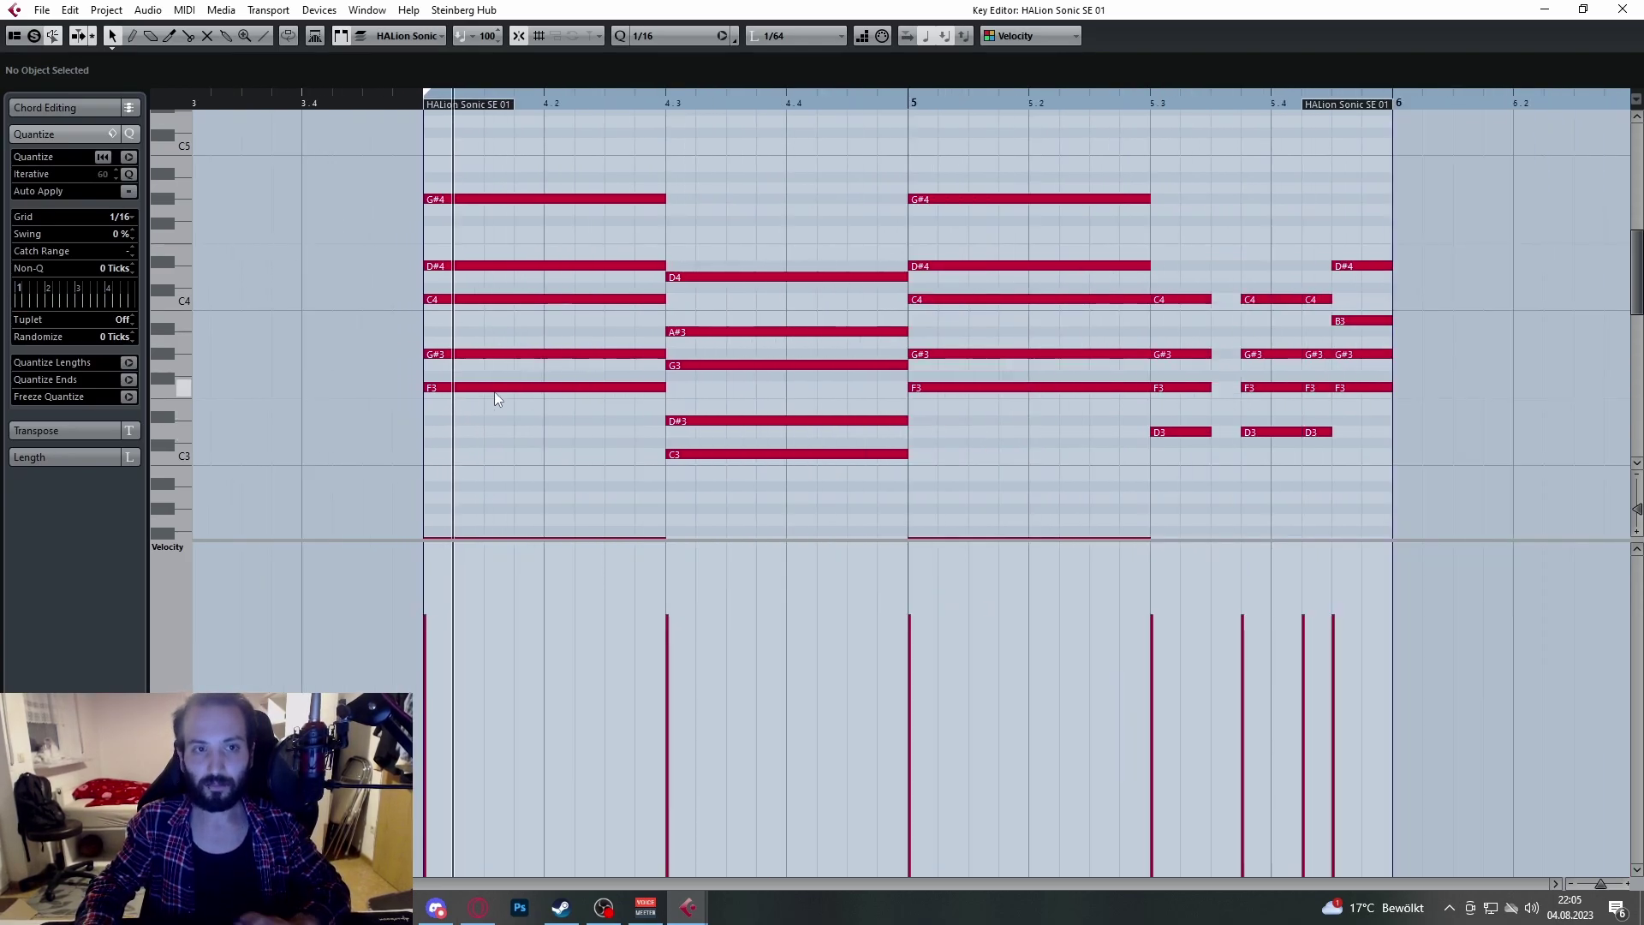
{"action": "scroll", "coordinate": [495, 392], "scroll_direction": "up", "scroll_amount": 1}
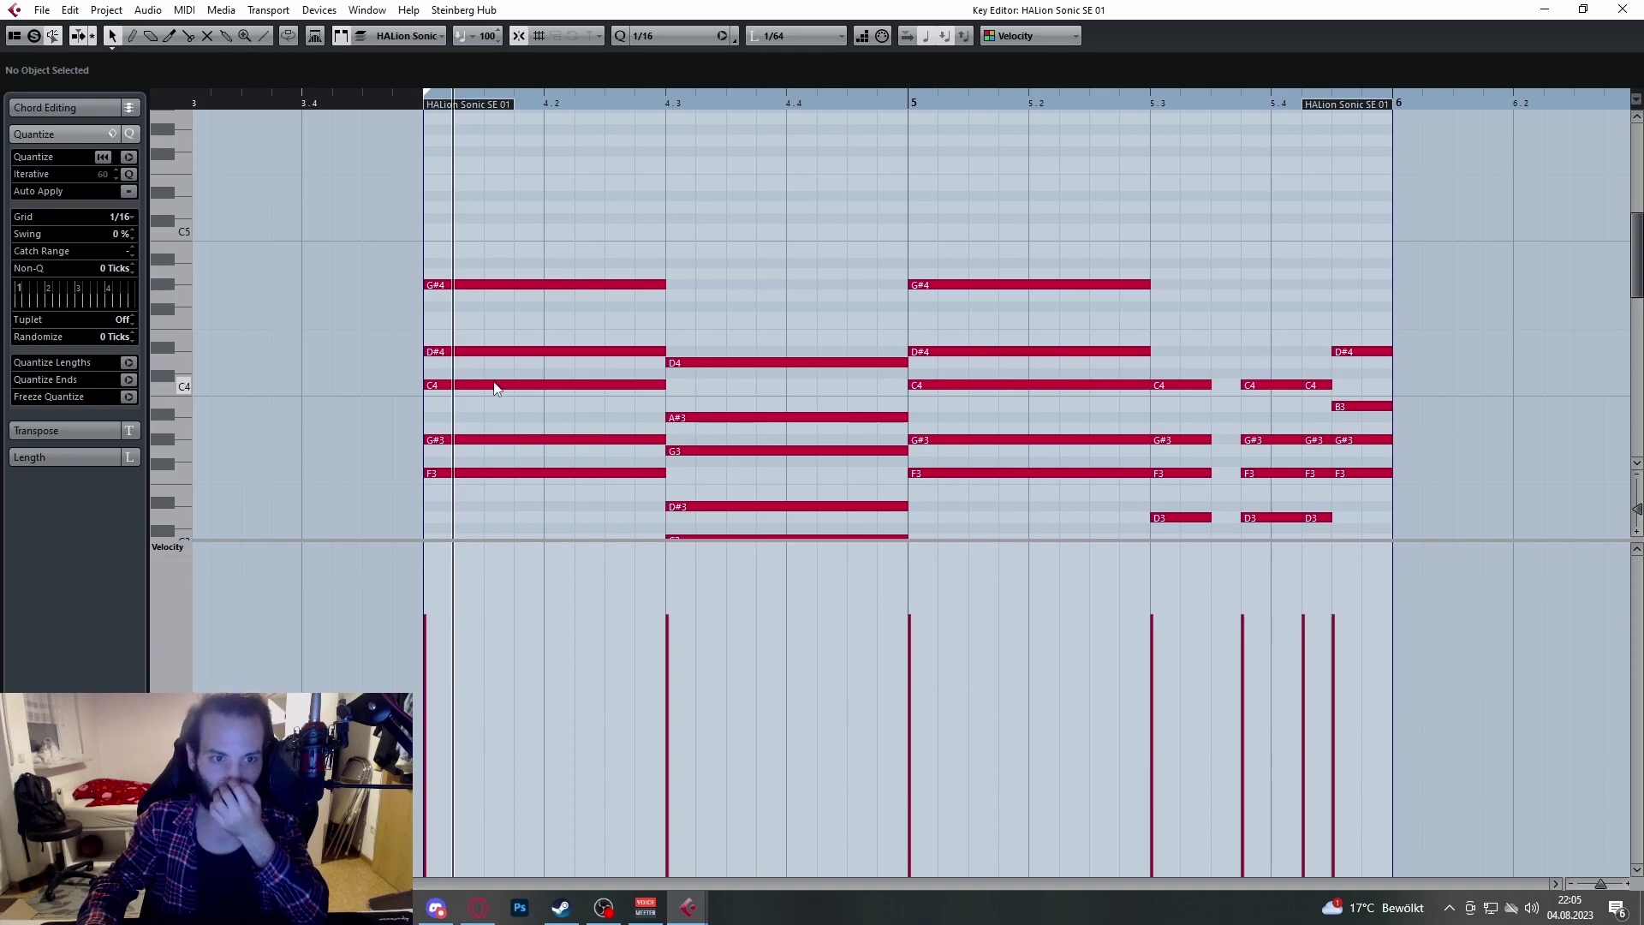
{"action": "scroll", "coordinate": [459, 467], "scroll_direction": "down", "scroll_amount": 1}
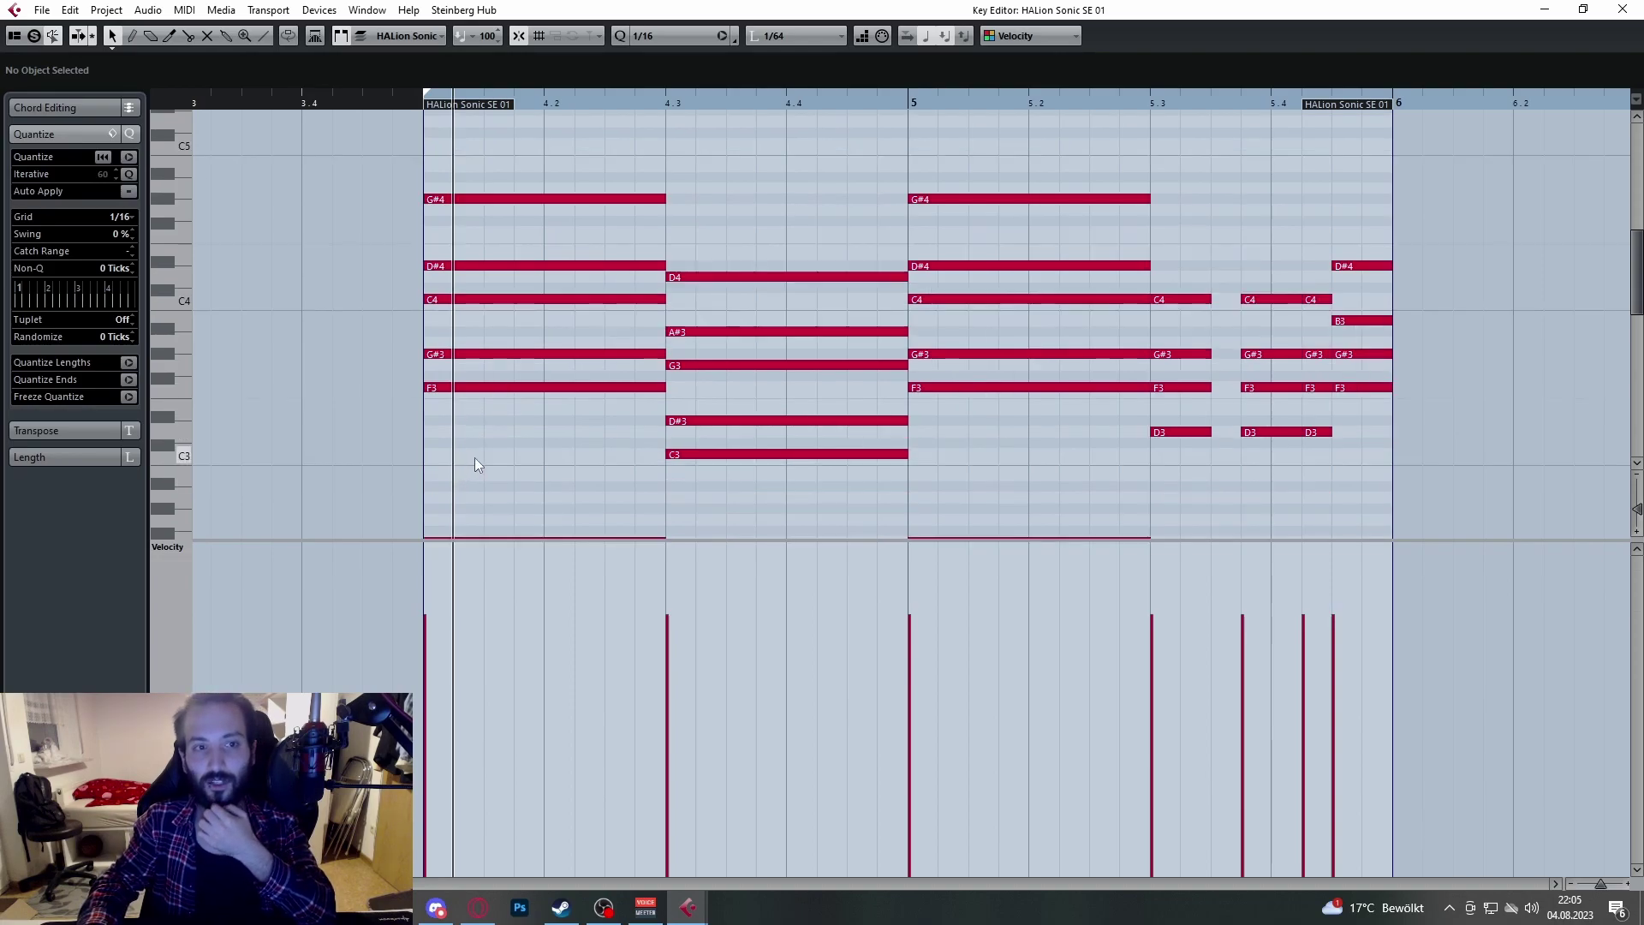
{"action": "scroll", "coordinate": [474, 458], "scroll_direction": "down", "scroll_amount": 1}
{"action": "scroll", "coordinate": [512, 455], "scroll_direction": "up", "scroll_amount": 1}
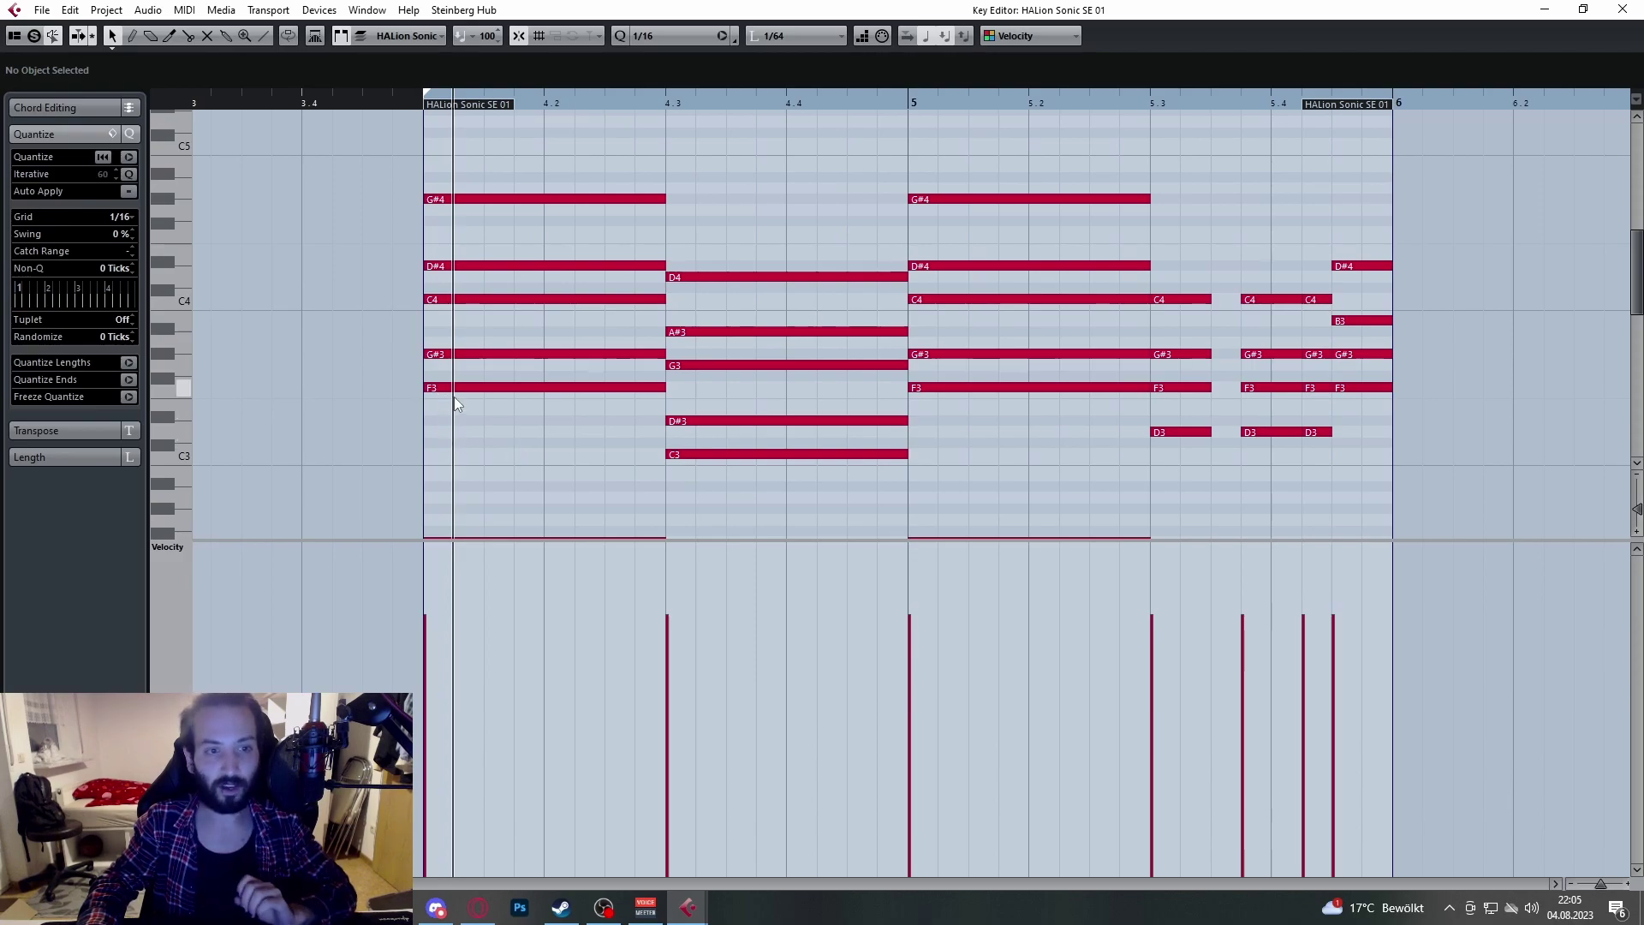
{"action": "left_click", "coordinate": [1623, 10]}
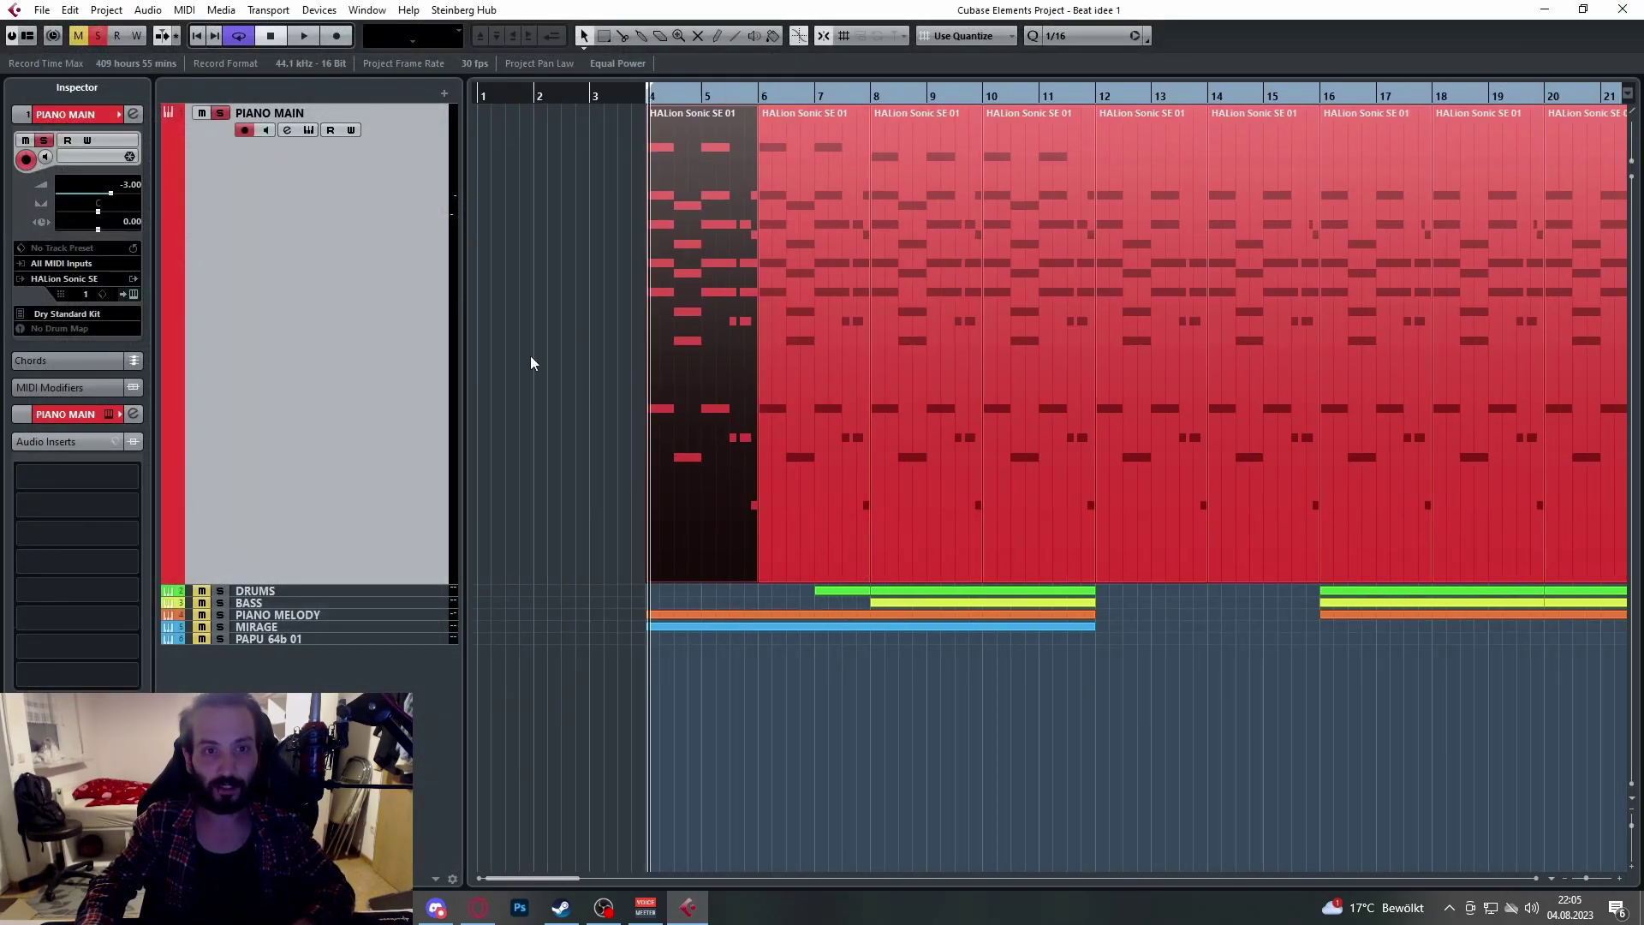
Step: Draw an empty one-bar part from bar 2 to bar 3 on the PIANO MAIN track
{"action": "scroll", "coordinate": [547, 351], "scroll_direction": "up", "scroll_amount": 3}
{"action": "scroll", "coordinate": [549, 336], "scroll_direction": "right", "scroll_amount": 1}
{"action": "scroll", "coordinate": [639, 113], "scroll_direction": "left", "scroll_amount": 2}
{"action": "left_click", "coordinate": [605, 95]}
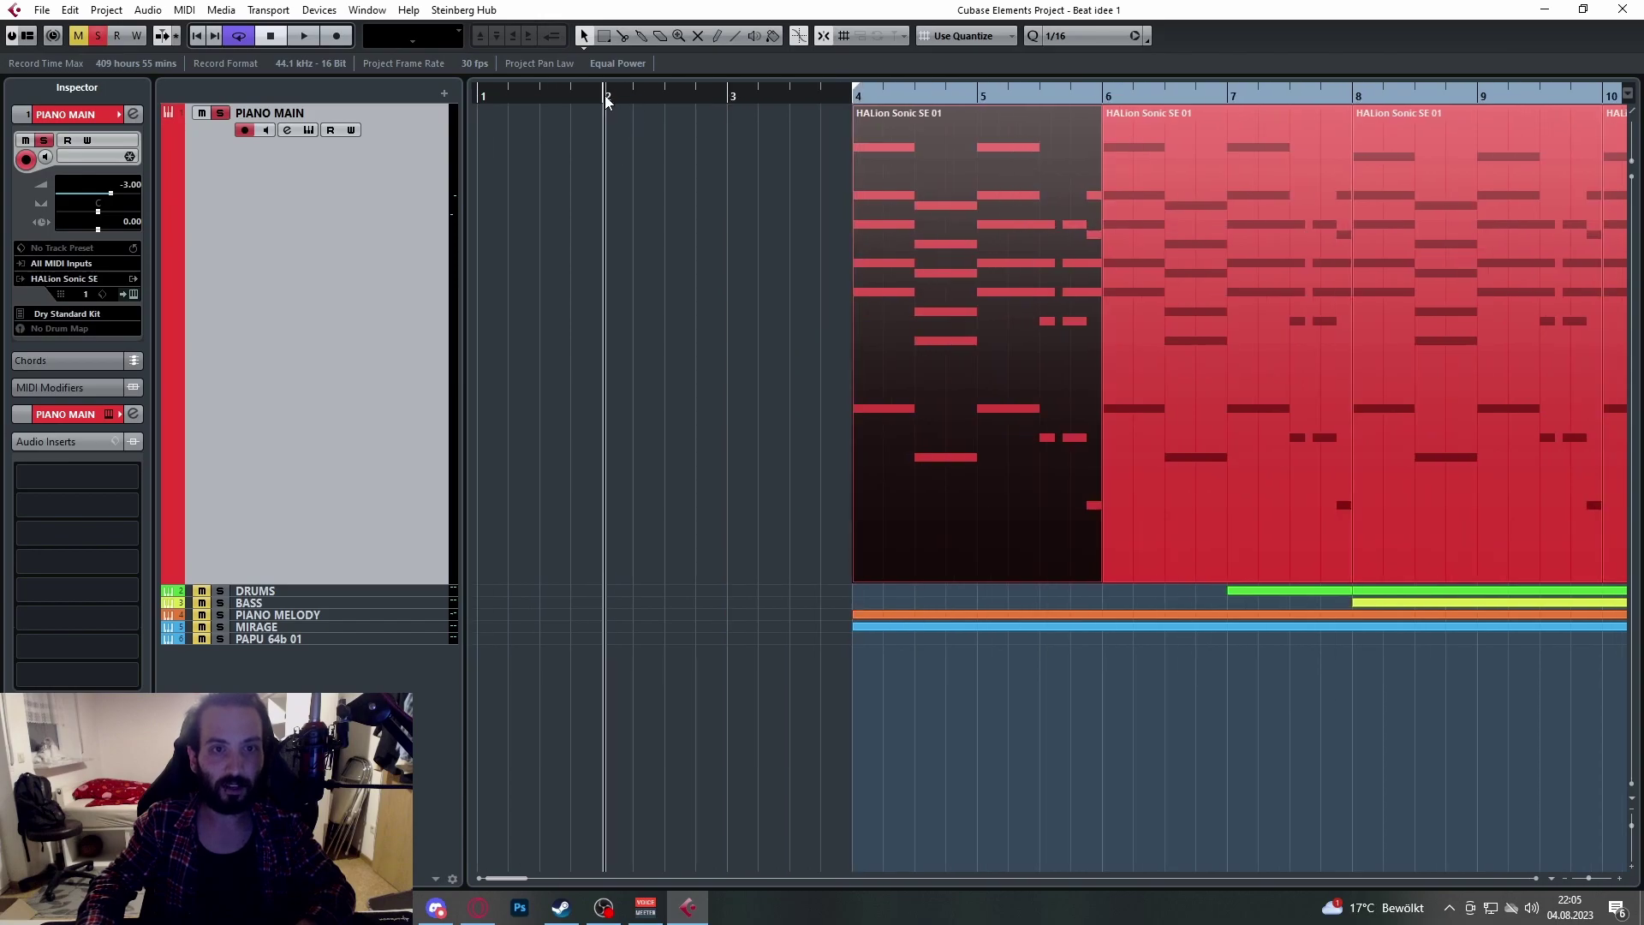
{"action": "left_click", "coordinate": [718, 35]}
{"action": "left_click_drag", "start_coordinate": [608, 124], "coordinate": [734, 120]}
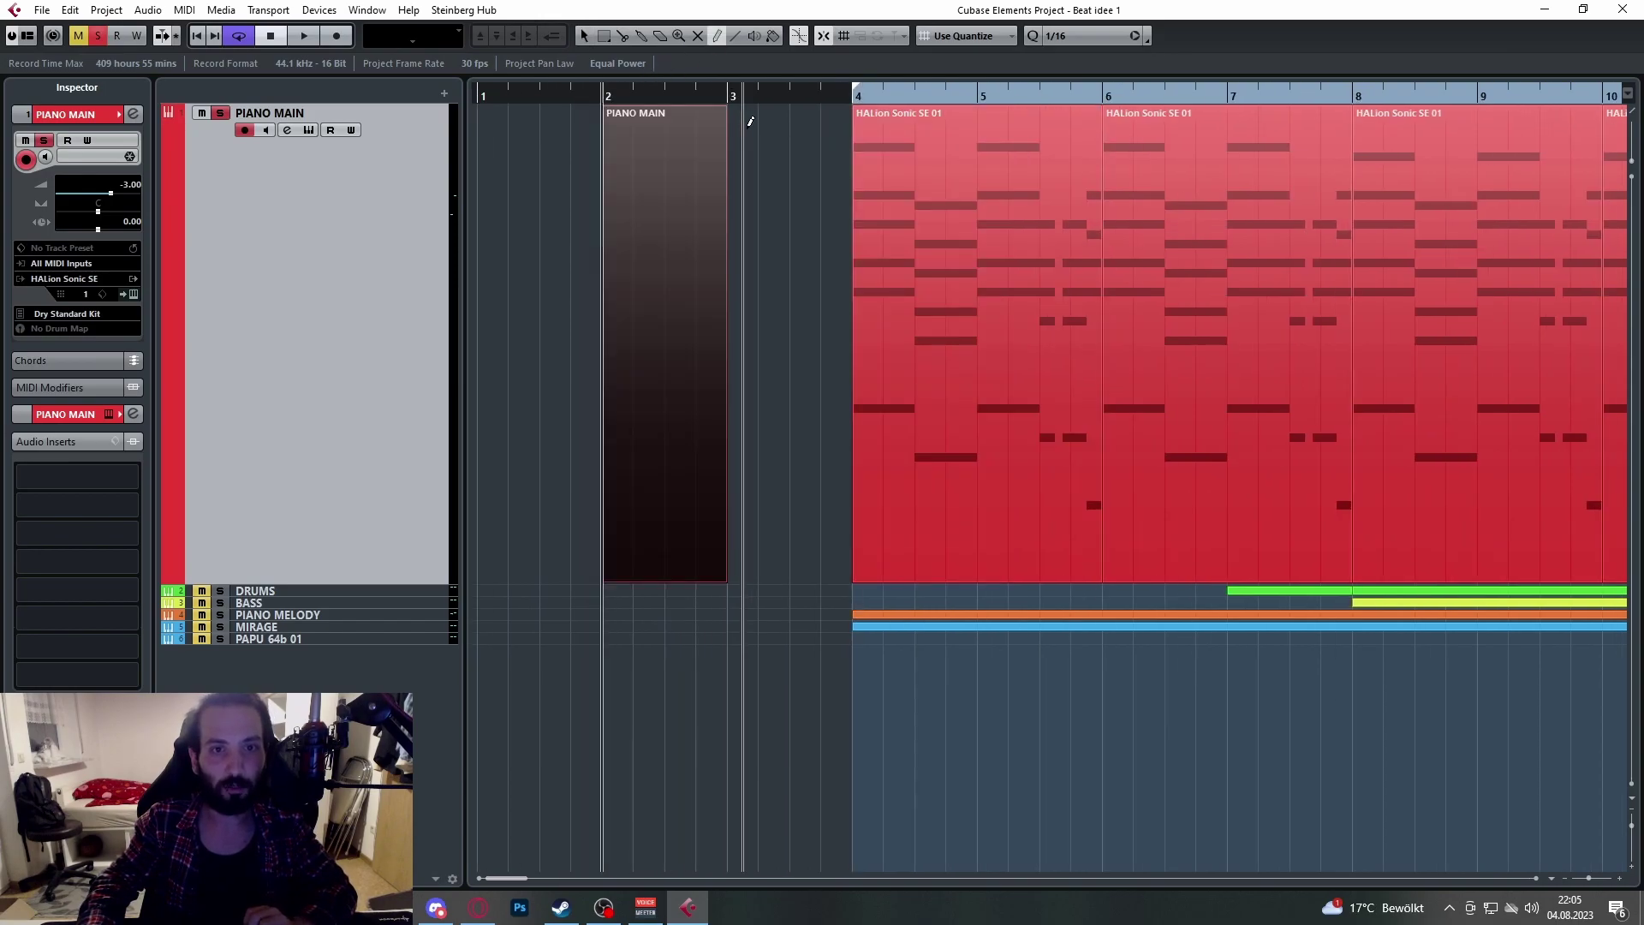
{"action": "left_click", "coordinate": [584, 35]}
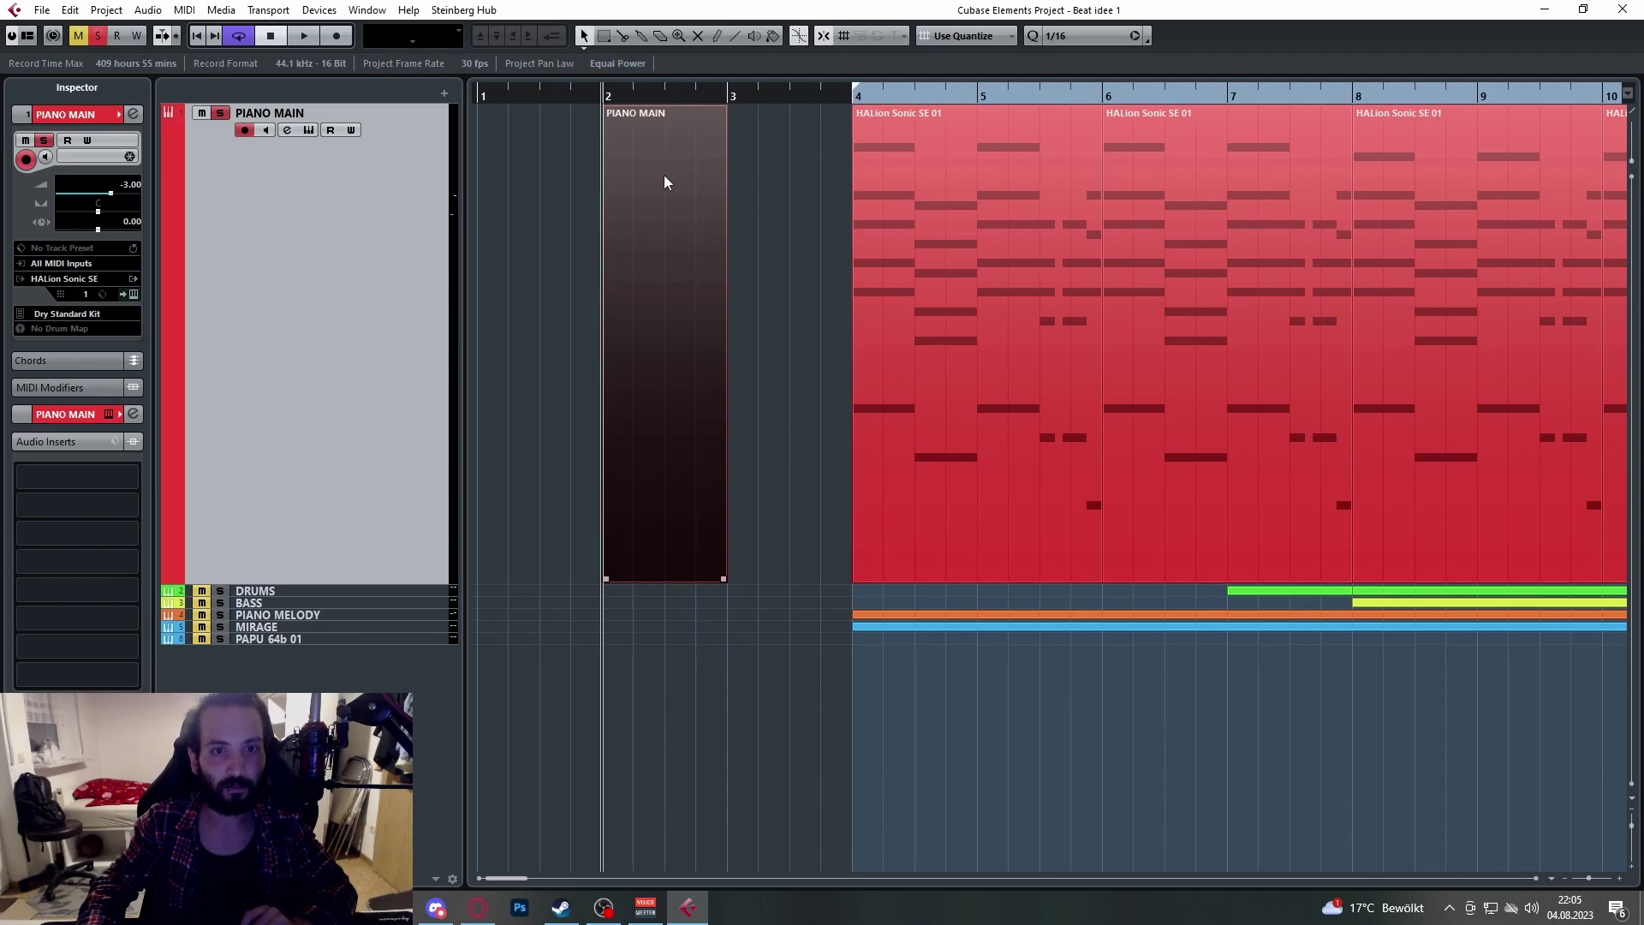
Step: Open the new one-bar part in the Key Editor and draw a one-beat C3 note at its start
{"action": "double_click", "coordinate": [663, 190]}
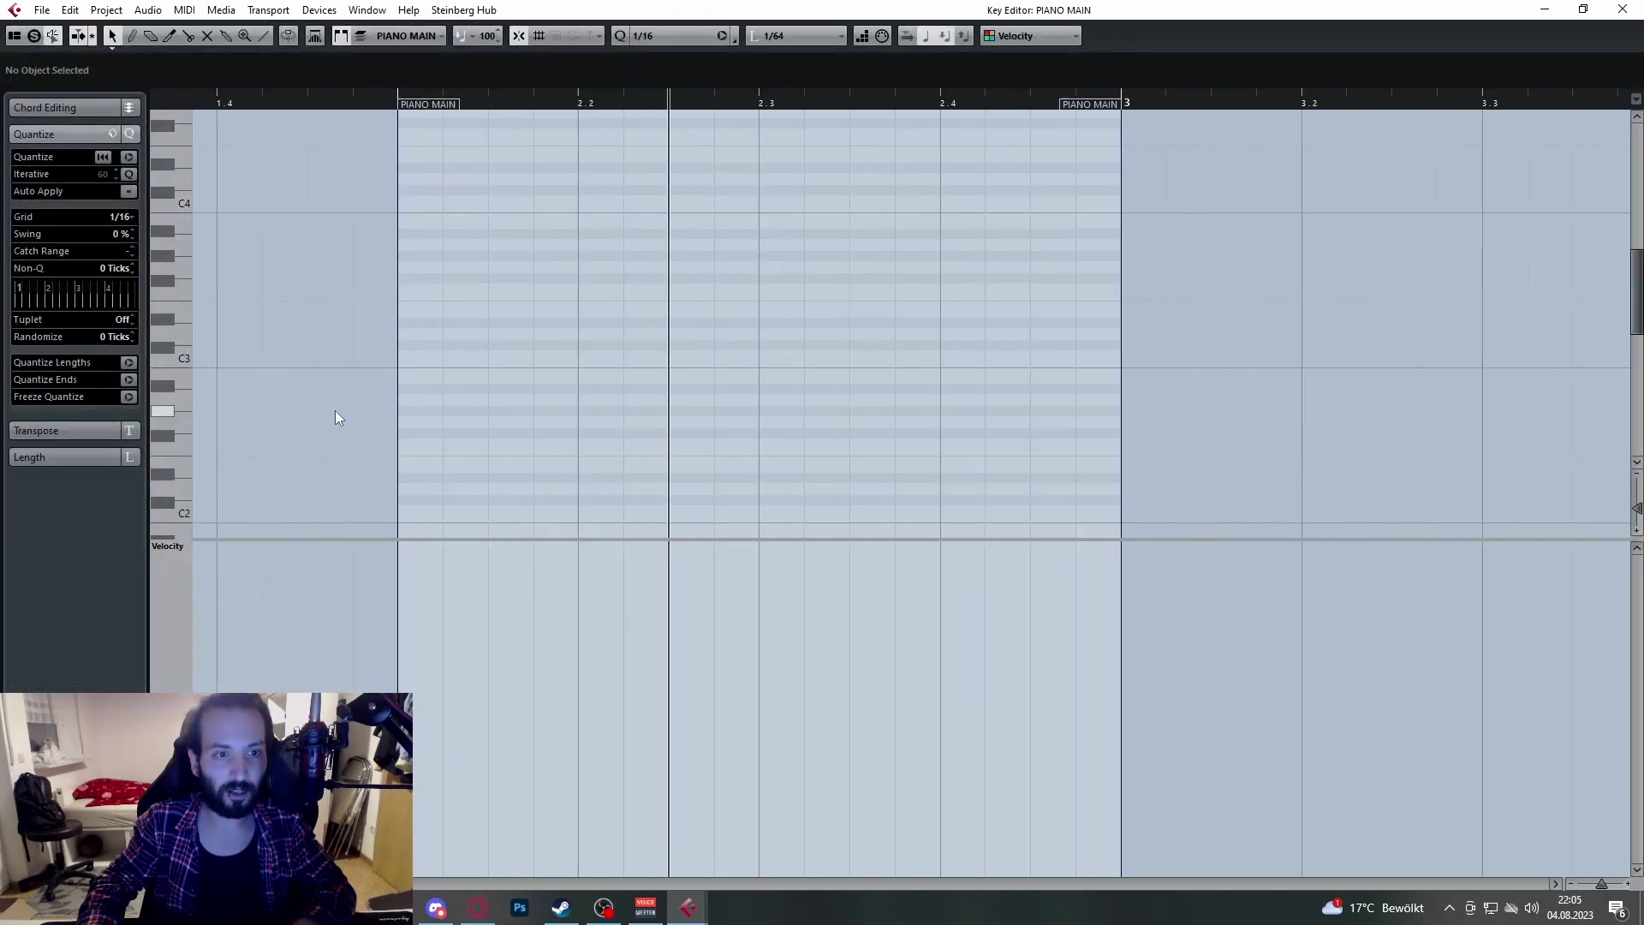
{"action": "right_click", "coordinate": [444, 296]}
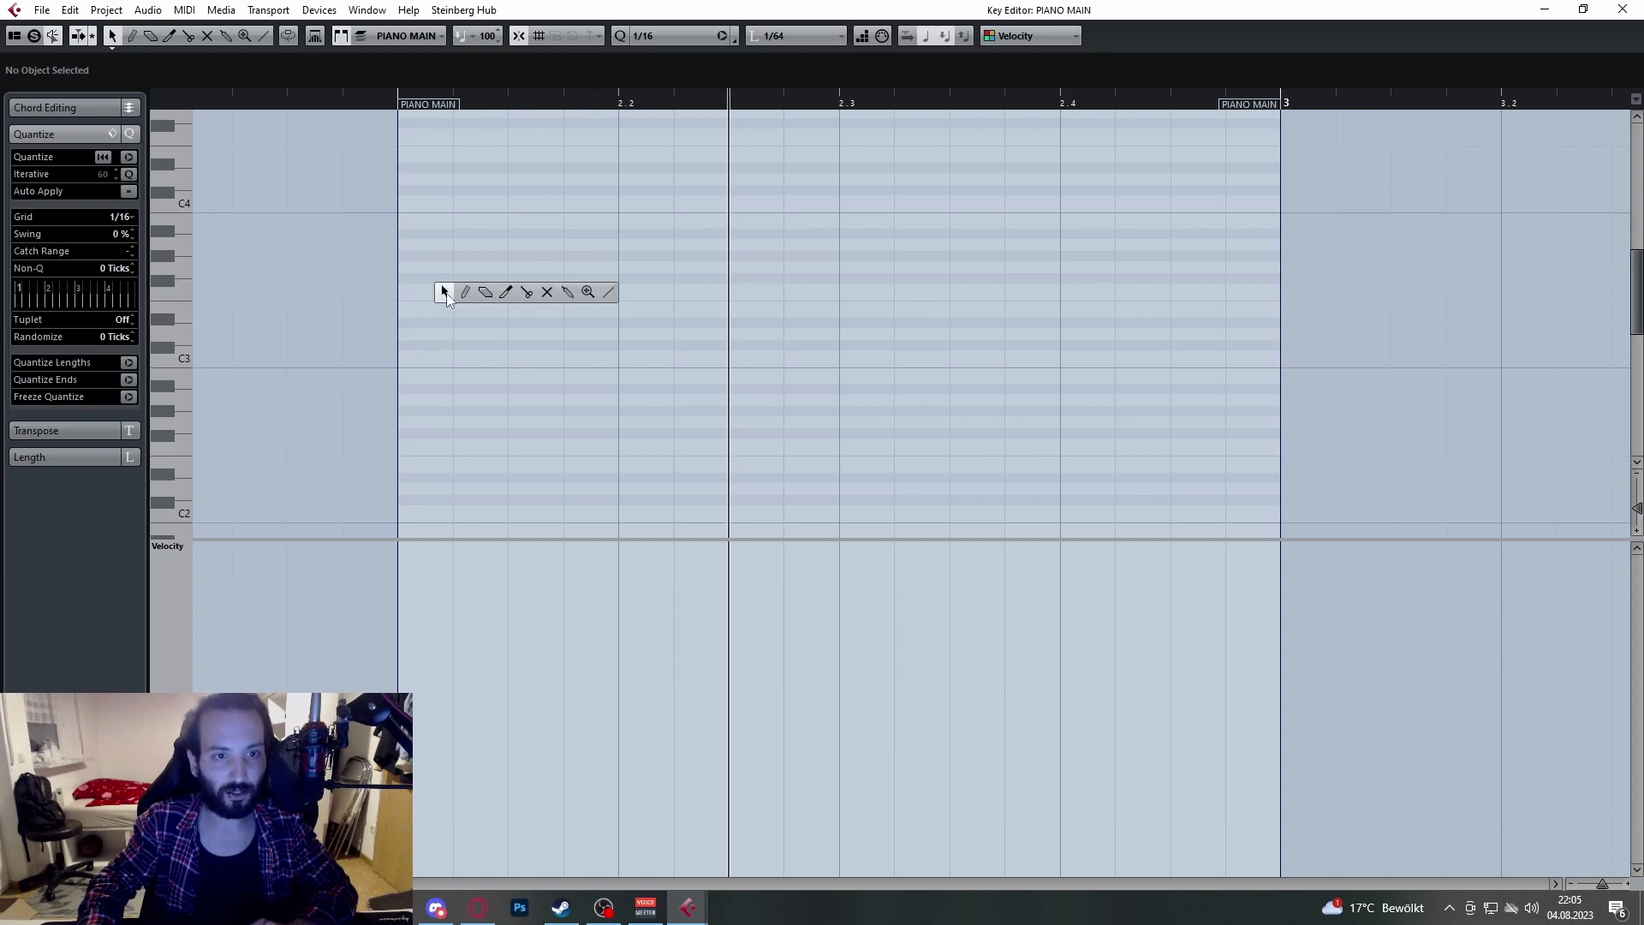
{"action": "left_click", "coordinate": [465, 294]}
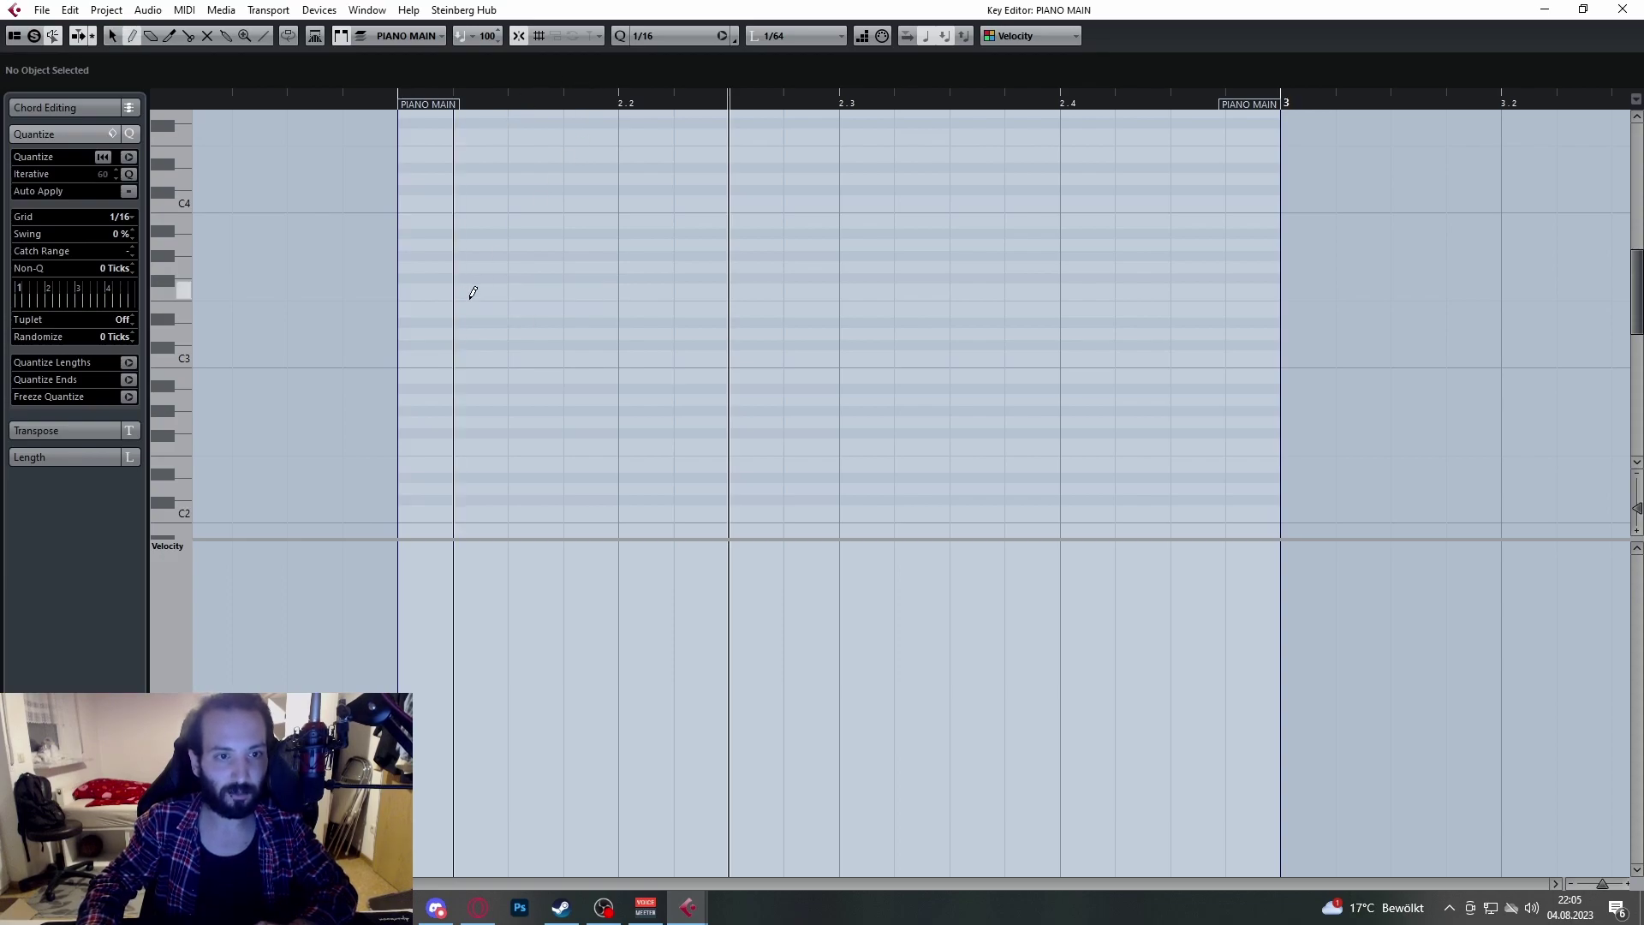
{"action": "left_click_drag", "start_coordinate": [403, 356], "coordinate": [617, 362]}
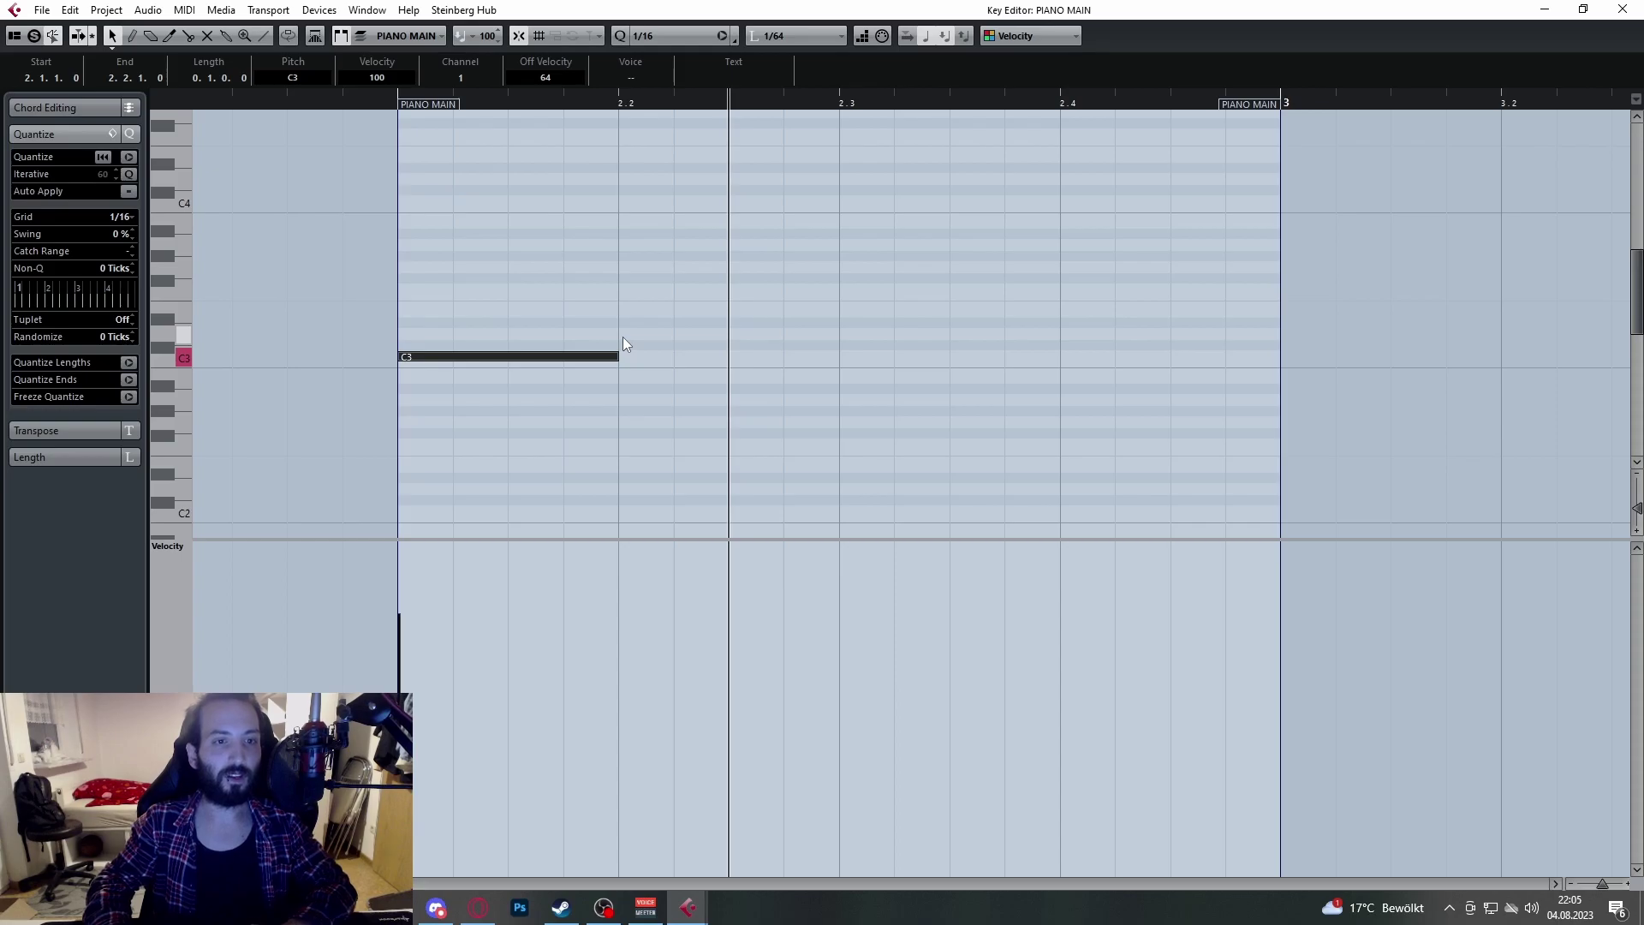
Step: Copy the C3 note to E3 and G3 to form a C major chord, and play it back
{"action": "scroll", "coordinate": [411, 336], "scroll_direction": "up", "scroll_amount": 1}
{"action": "scroll", "coordinate": [413, 335], "scroll_direction": "down", "scroll_amount": 1}
{"action": "left_click_drag", "start_coordinate": [424, 361], "coordinate": [435, 270]}
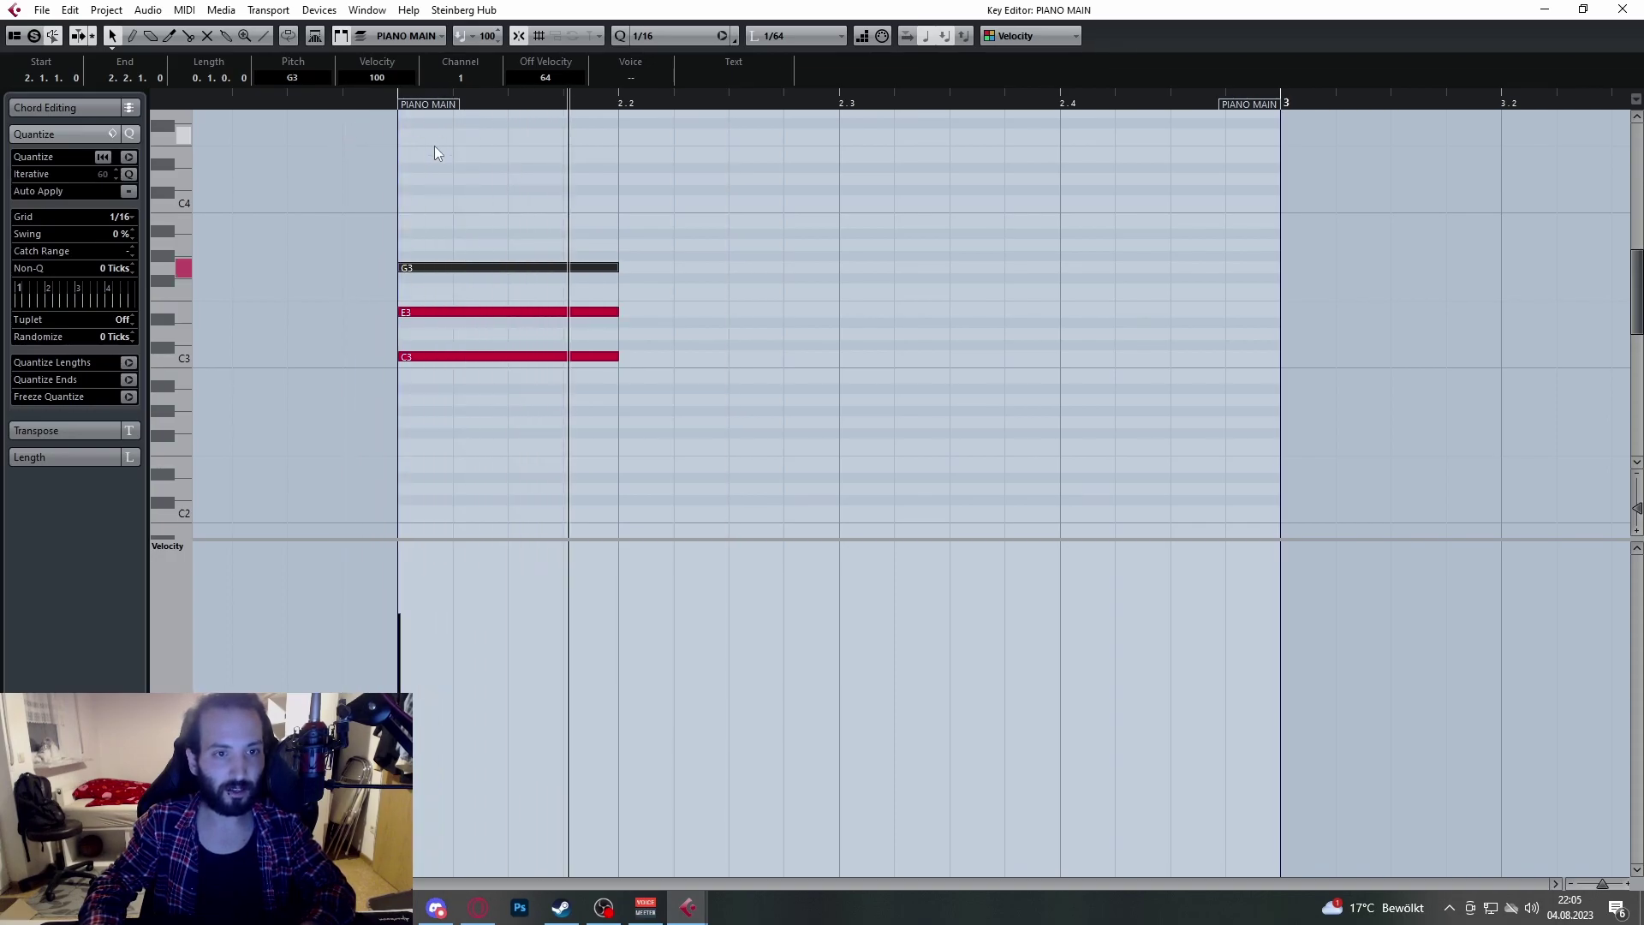
{"action": "key", "text": "space"}
{"action": "left_click", "coordinate": [402, 96]}
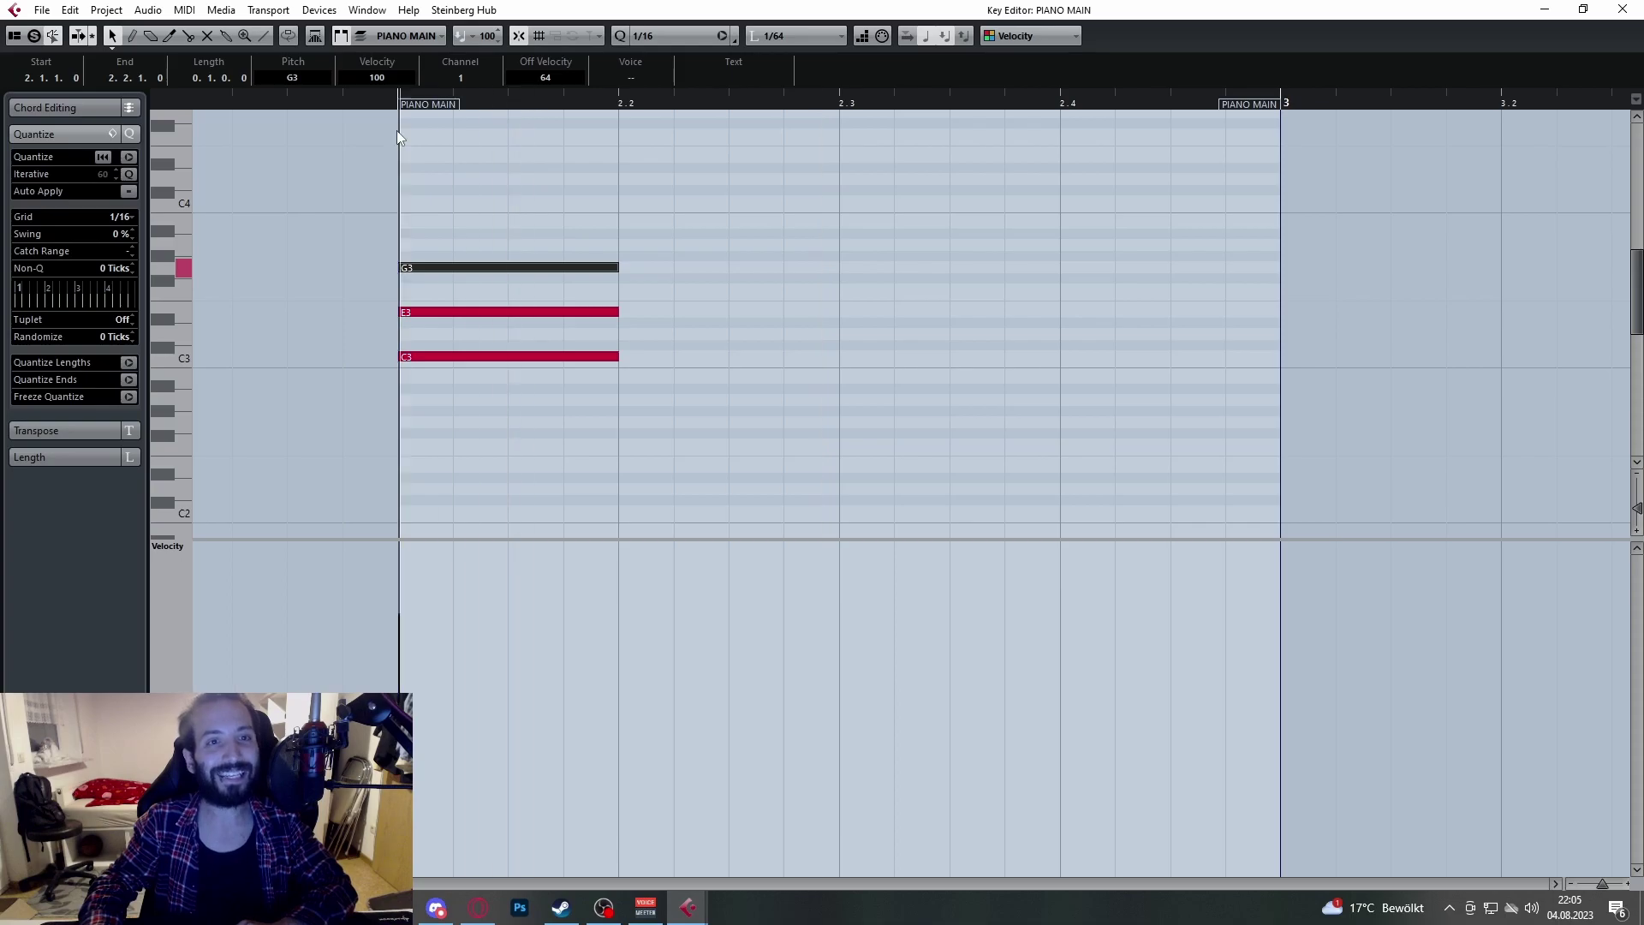
Step: Audition the C3, E3 and G3 notes of the chord one after another
{"action": "left_click", "coordinate": [435, 356]}
{"action": "left_click", "coordinate": [447, 312]}
{"action": "left_click", "coordinate": [453, 261]}
{"action": "left_click", "coordinate": [458, 268]}
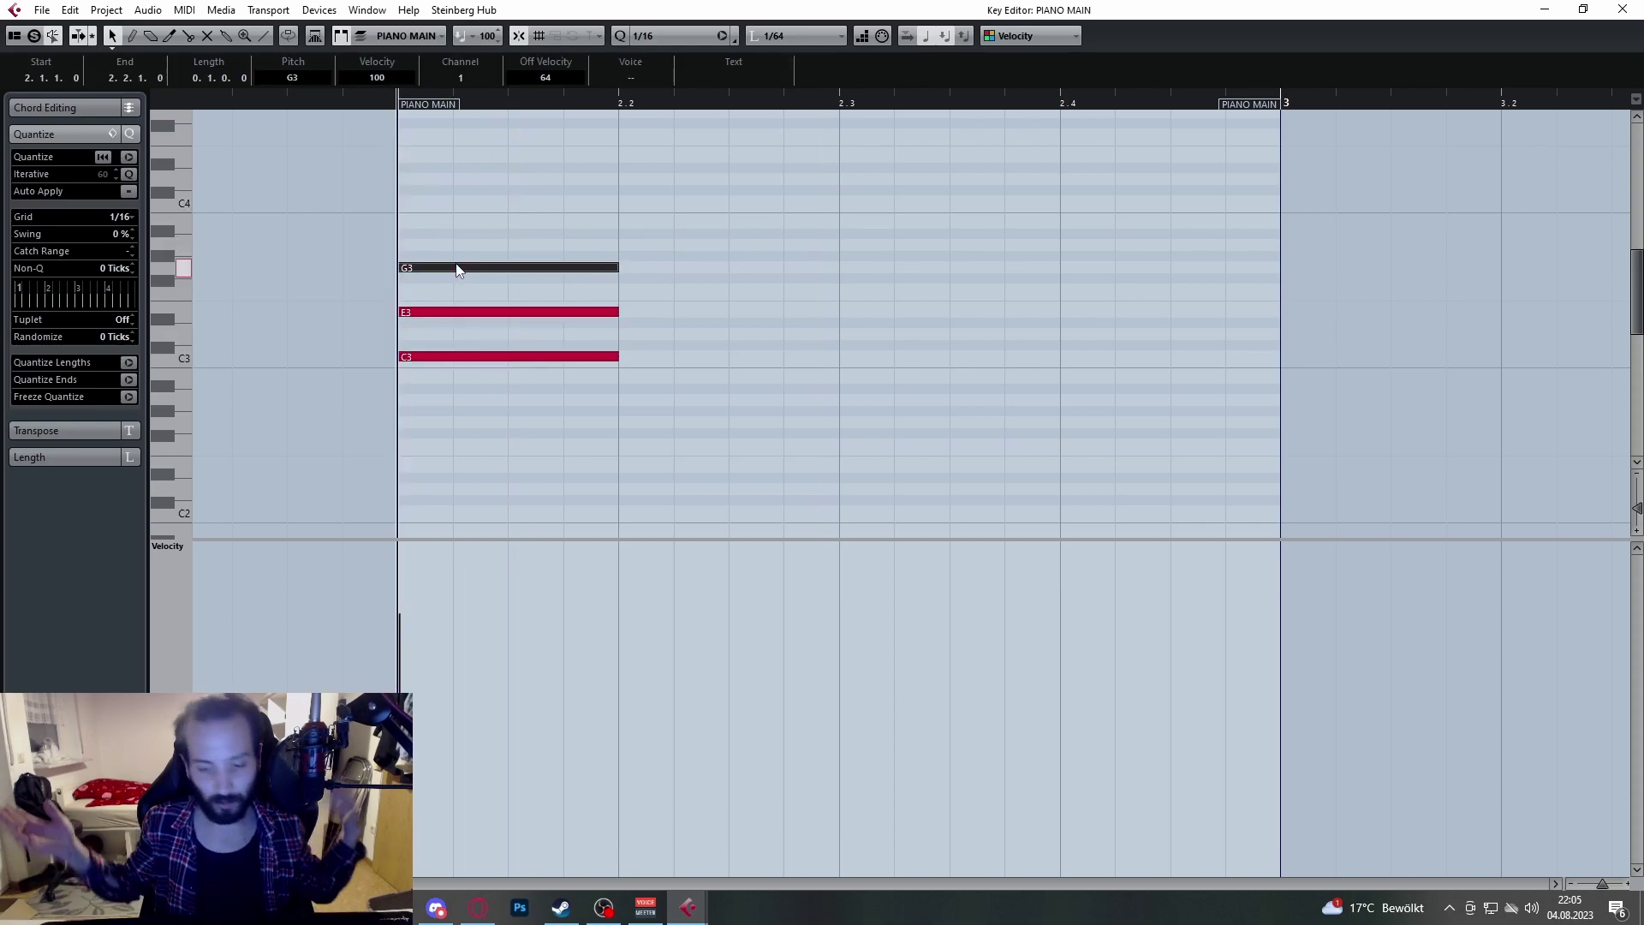
Step: Delete the three chord notes and remove the one-bar example part from the PIANO MAIN track
{"action": "left_click_drag", "start_coordinate": [471, 240], "coordinate": [462, 416]}
{"action": "key", "text": "Delete"}
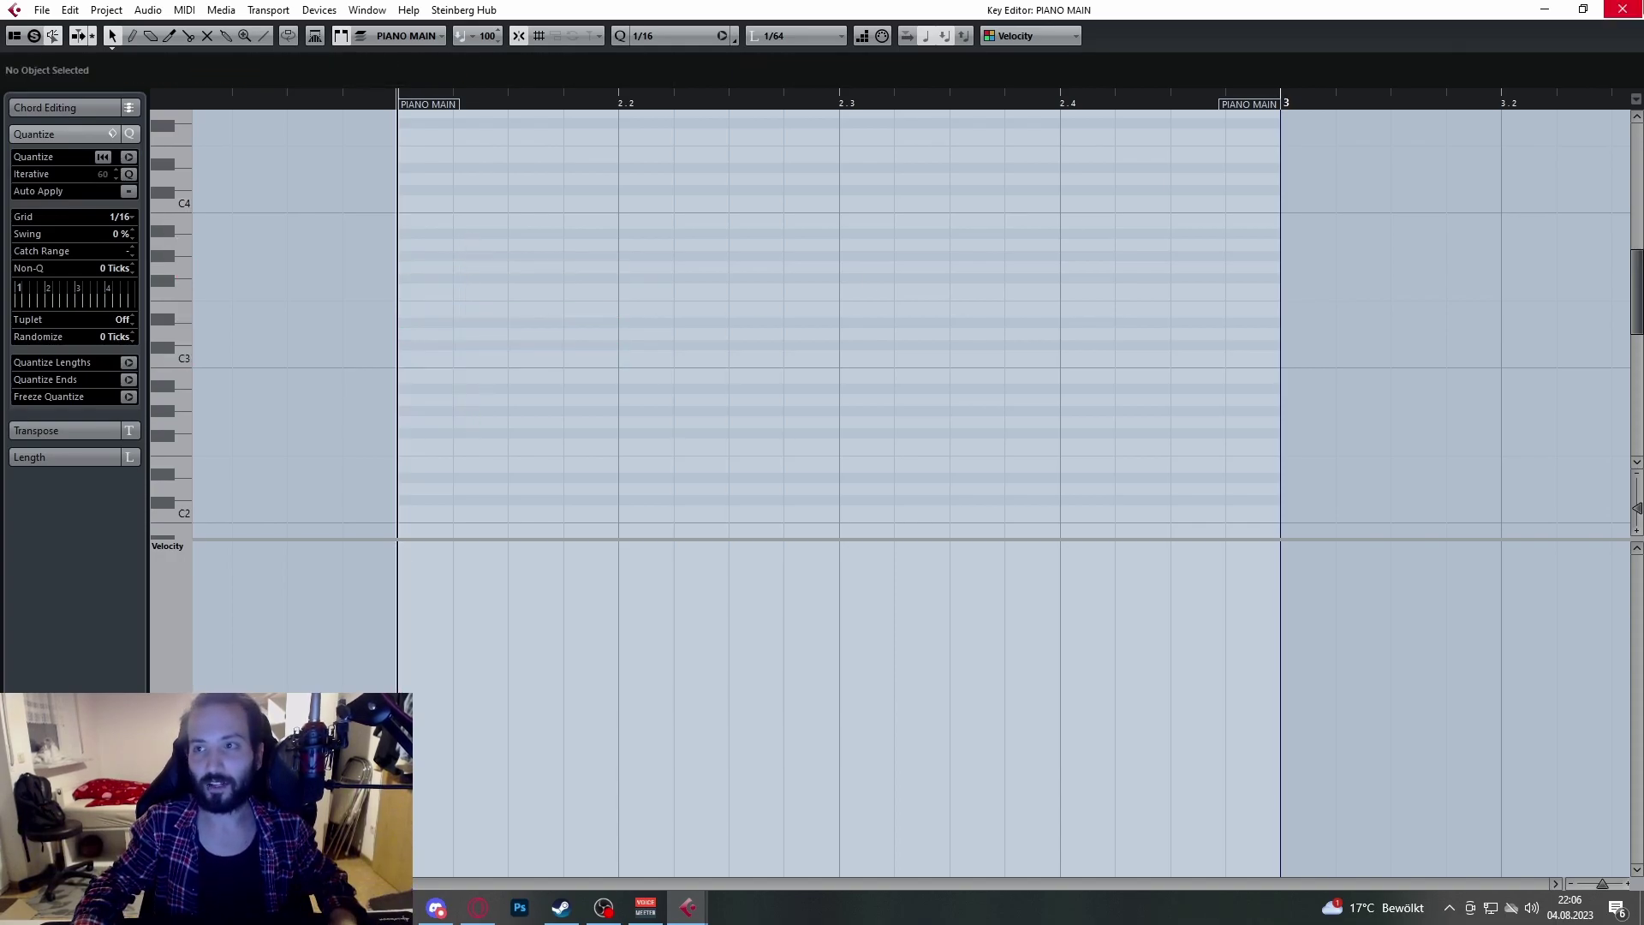
{"action": "left_click", "coordinate": [1623, 9]}
{"action": "key", "text": "Delete"}
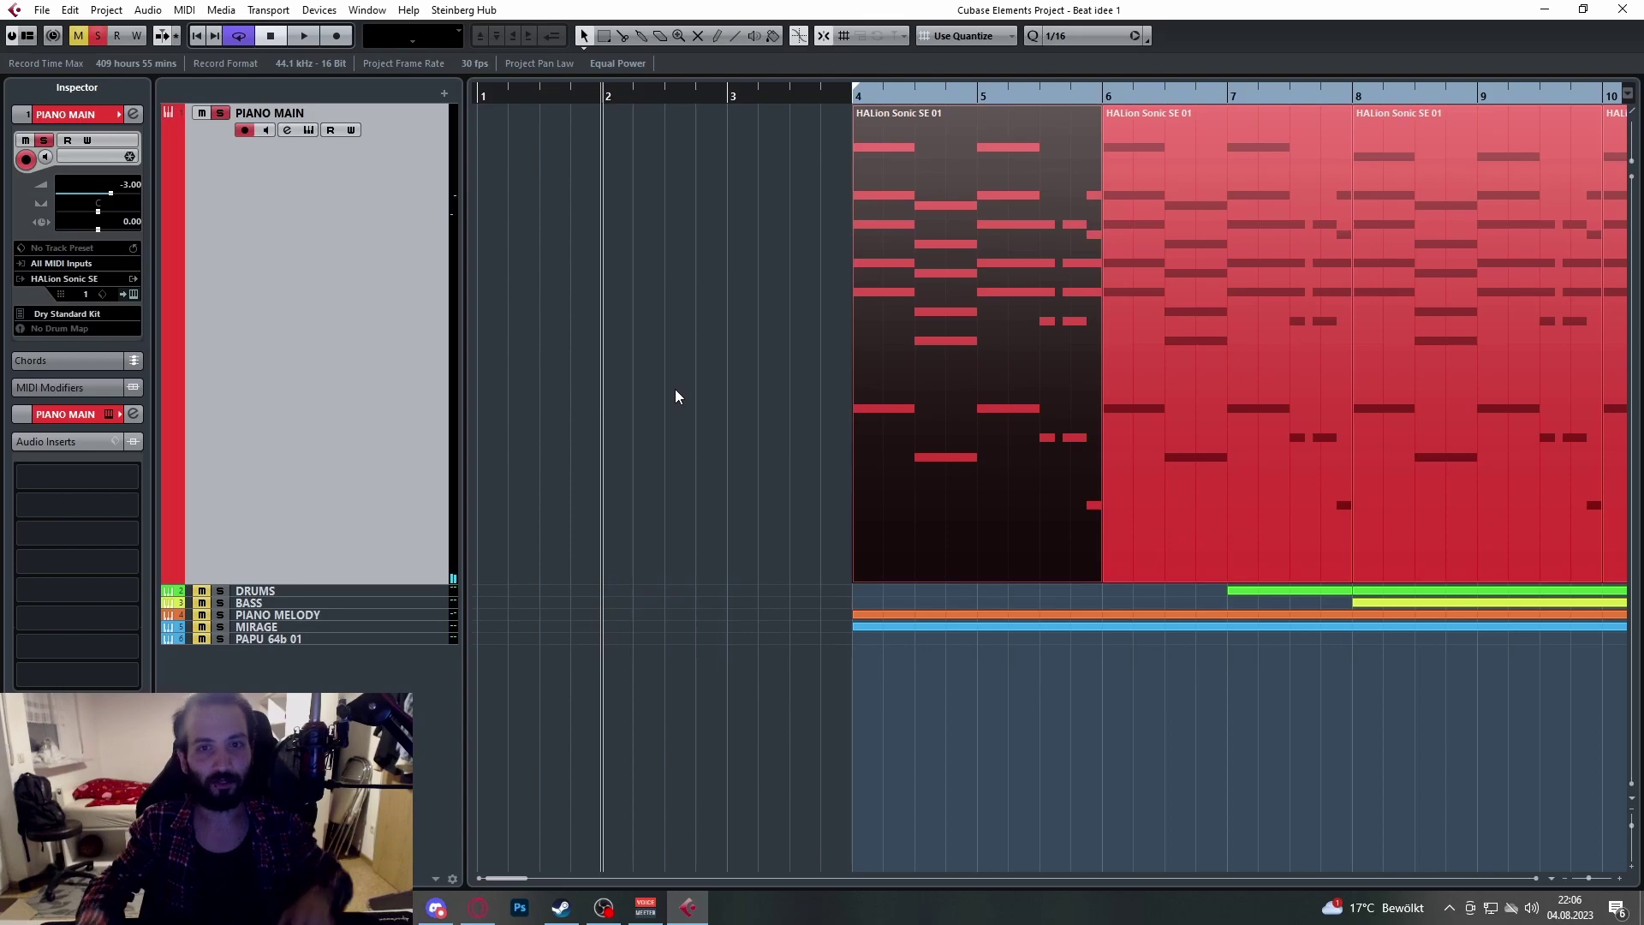
Step: Place the playhead at bar 4 and open the first PIANO MAIN part in the Key Editor
{"action": "key", "text": "g"}
{"action": "scroll", "coordinate": [682, 440], "scroll_direction": "up", "scroll_amount": 2}
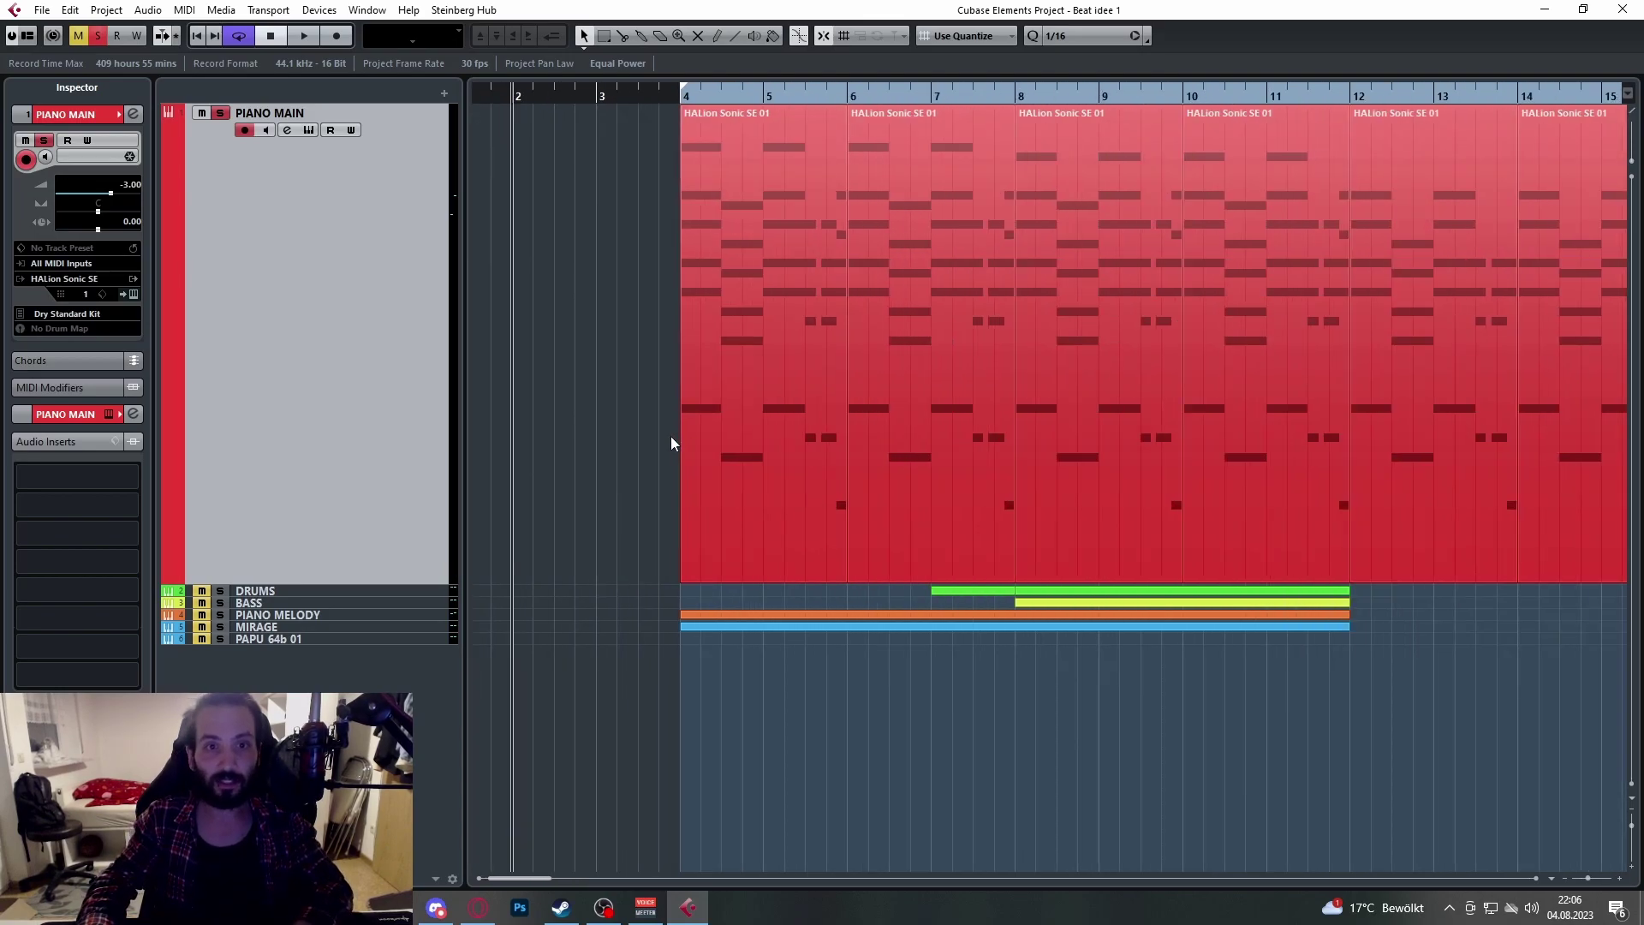
{"action": "left_click", "coordinate": [695, 170]}
{"action": "left_click", "coordinate": [687, 100]}
{"action": "scroll", "coordinate": [757, 279], "scroll_direction": "up", "scroll_amount": 3}
{"action": "left_click", "coordinate": [618, 94]}
{"action": "left_click", "coordinate": [656, 182]}
{"action": "left_click", "coordinate": [663, 310]}
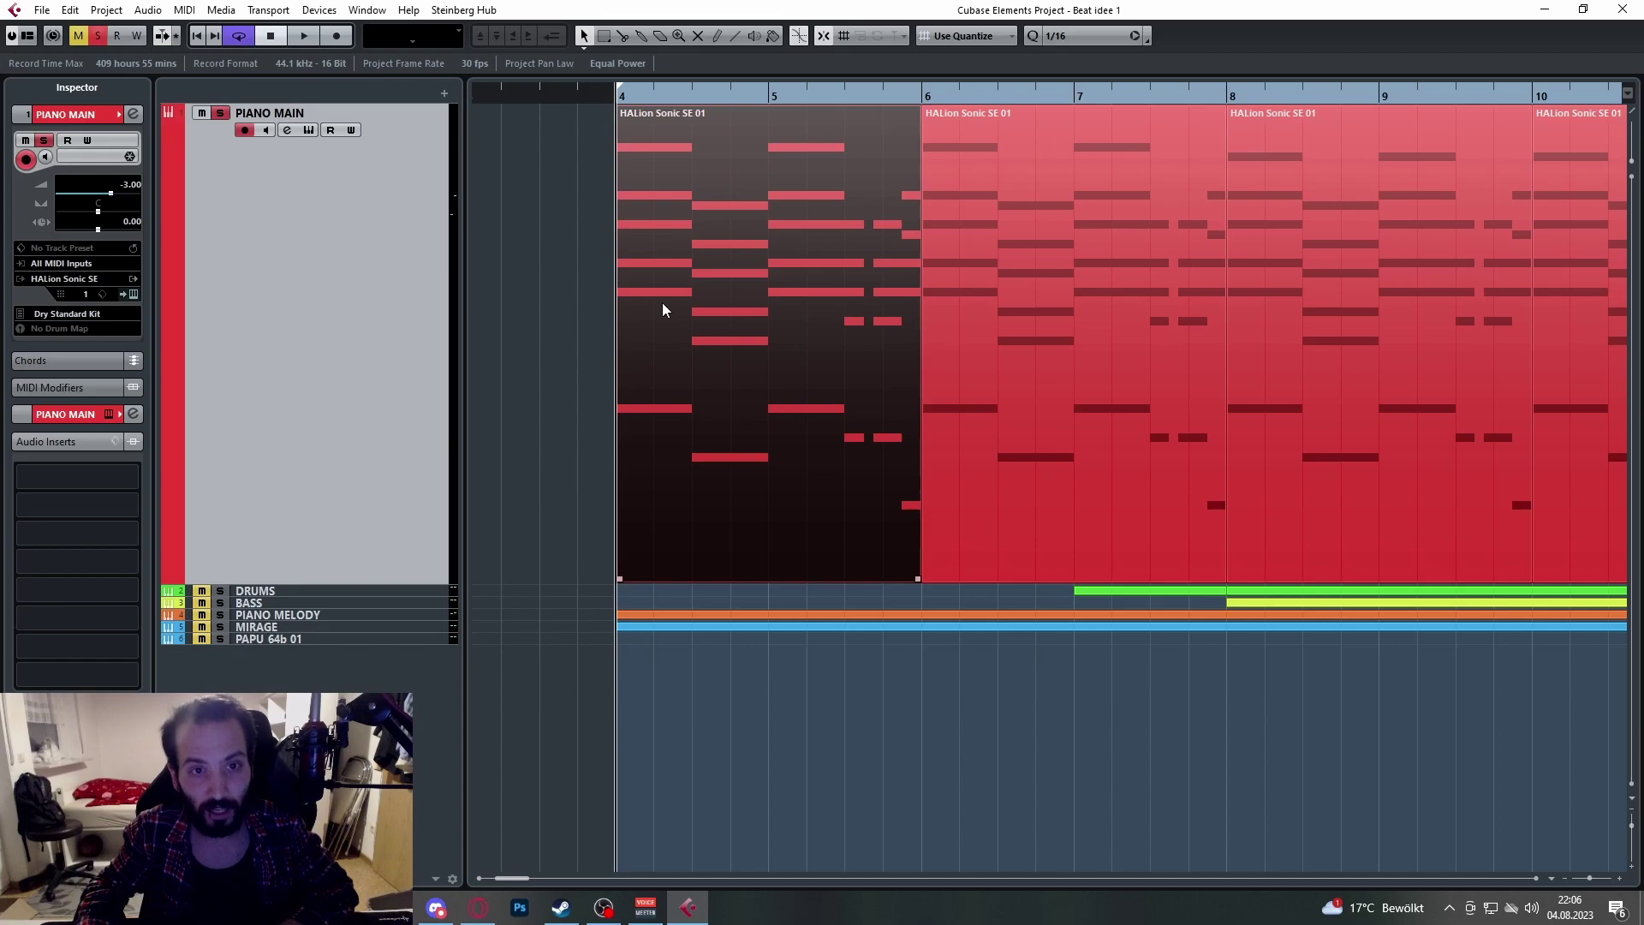
{"action": "double_click", "coordinate": [663, 308]}
Step: Examine the PIANO MAIN part's chords and bass notes, and shrink the velocity lane to reveal the lowest notes
{"action": "scroll", "coordinate": [583, 339], "scroll_direction": "down", "scroll_amount": 1}
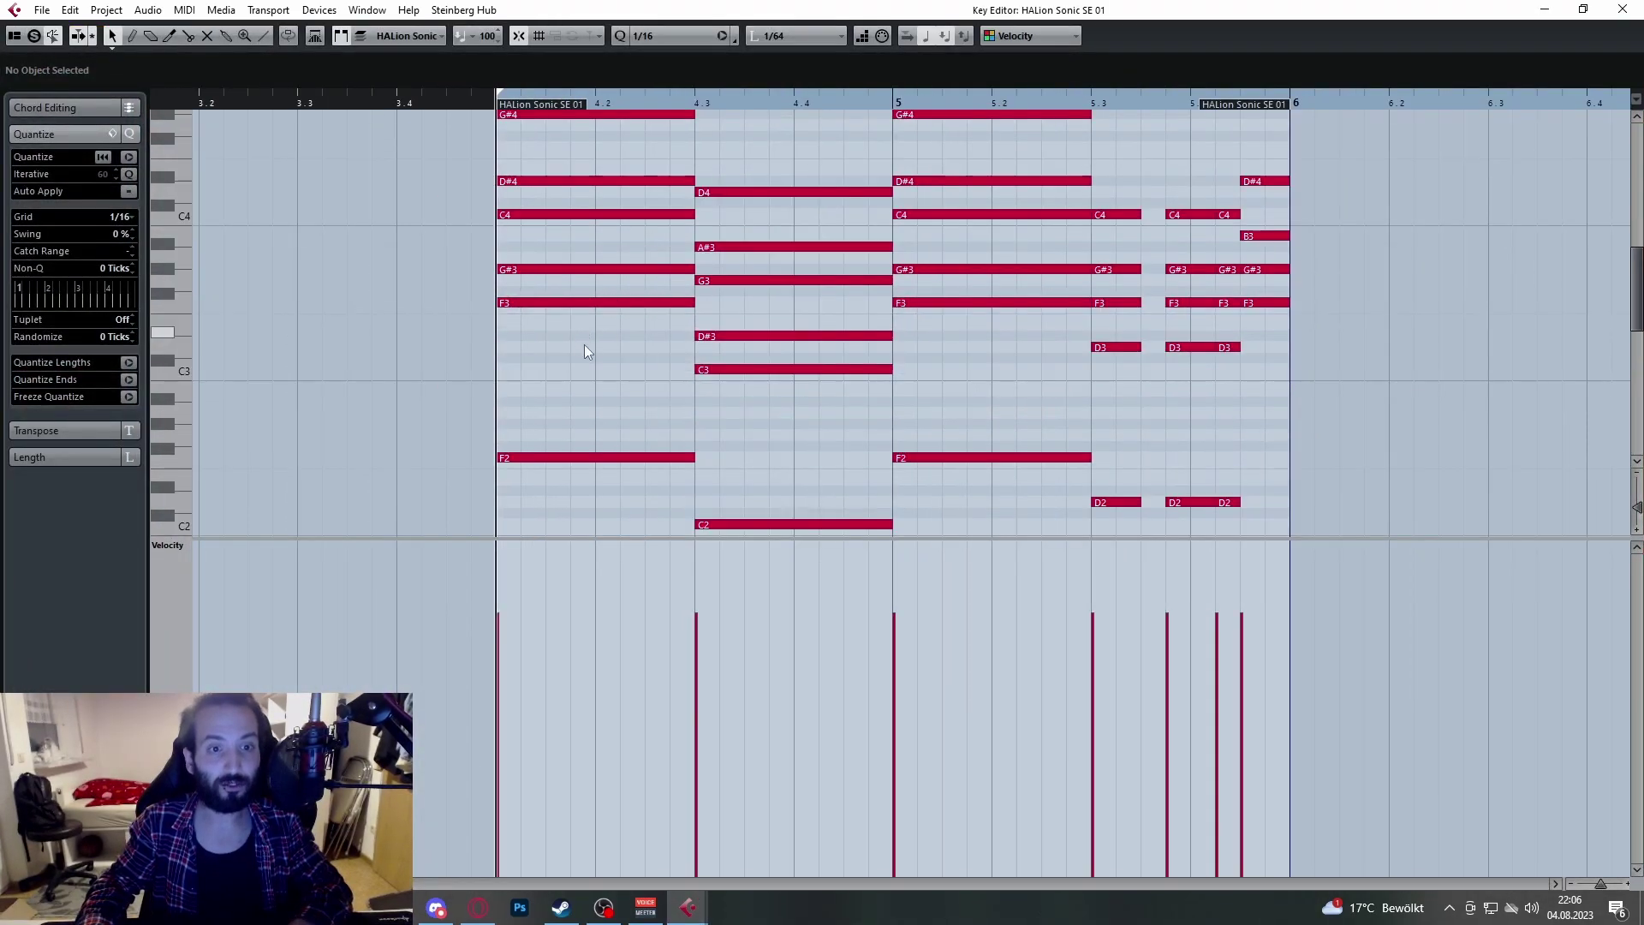
{"action": "scroll", "coordinate": [573, 367], "scroll_direction": "up", "scroll_amount": 1}
{"action": "scroll", "coordinate": [522, 373], "scroll_direction": "up", "scroll_amount": 1}
{"action": "scroll", "coordinate": [549, 404], "scroll_direction": "down", "scroll_amount": 1}
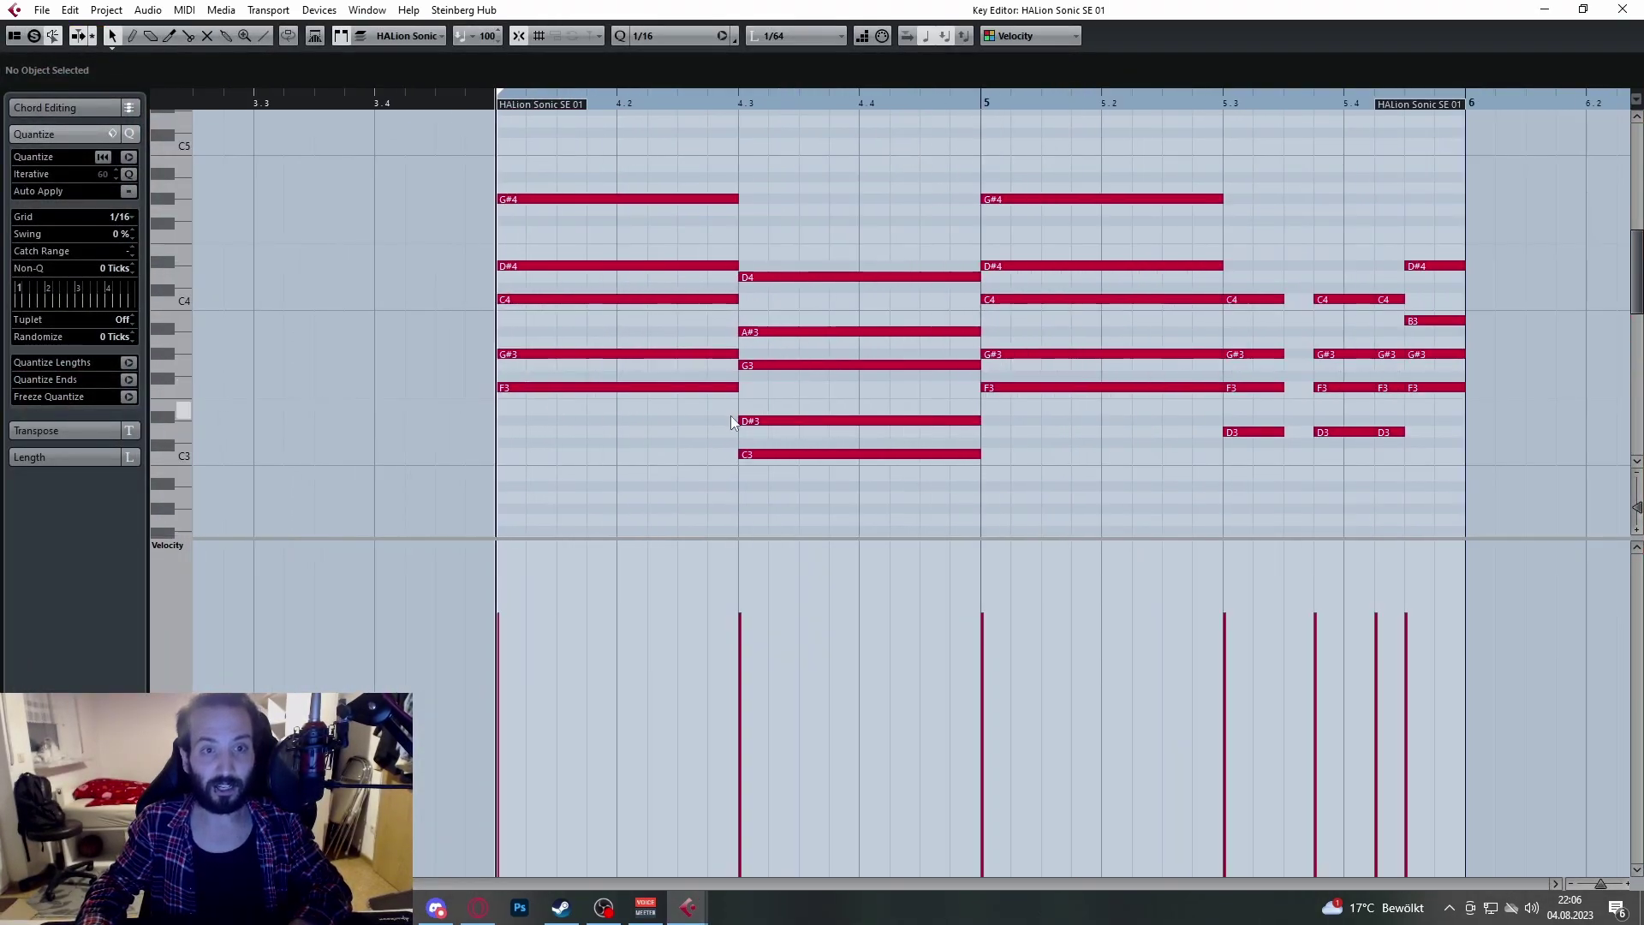
{"action": "scroll", "coordinate": [734, 422], "scroll_direction": "down", "scroll_amount": 1}
{"action": "scroll", "coordinate": [882, 419], "scroll_direction": "left", "scroll_amount": 2}
{"action": "scroll", "coordinate": [855, 413], "scroll_direction": "right", "scroll_amount": 2}
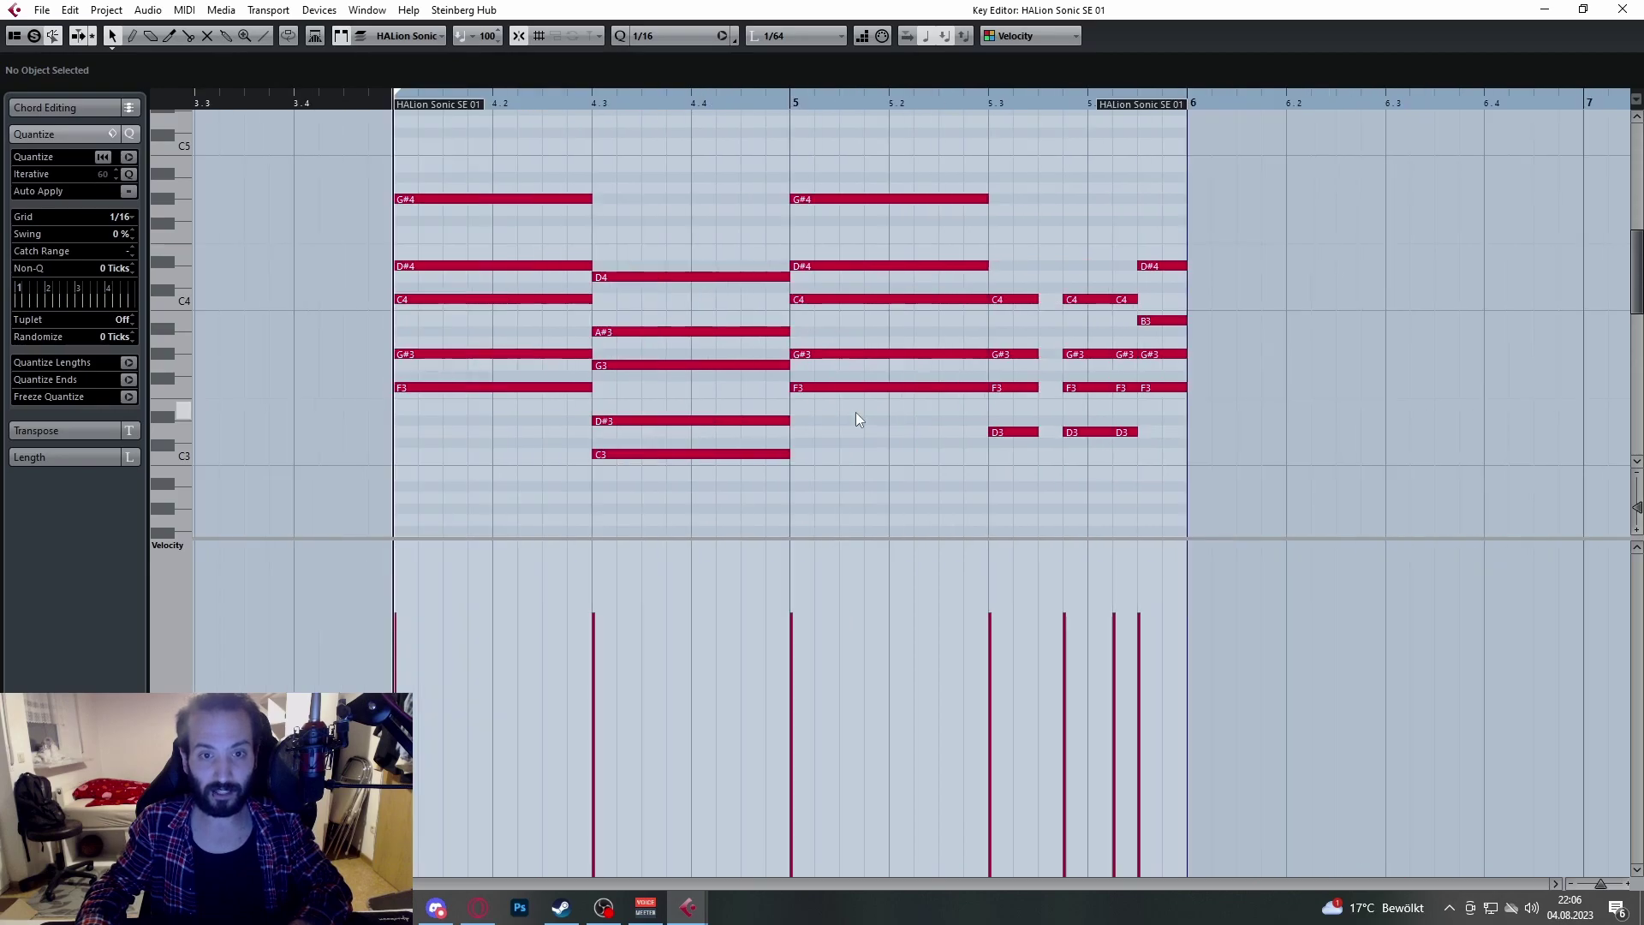
{"action": "scroll", "coordinate": [850, 413], "scroll_direction": "down", "scroll_amount": 2}
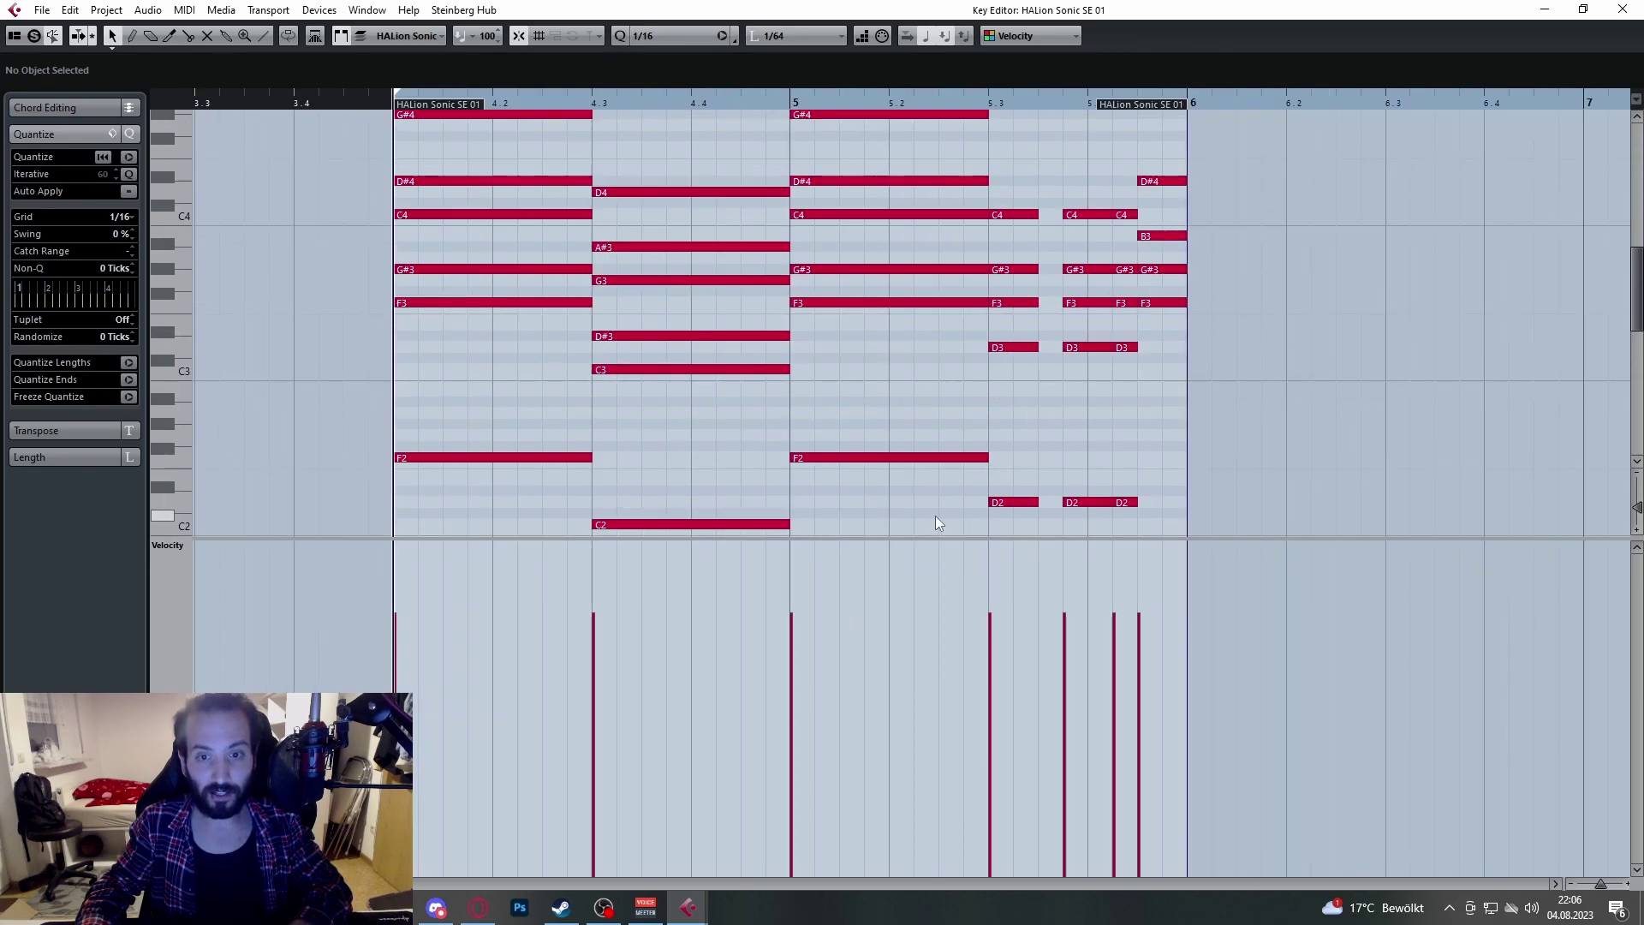
{"action": "left_click_drag", "start_coordinate": [794, 538], "coordinate": [805, 662]}
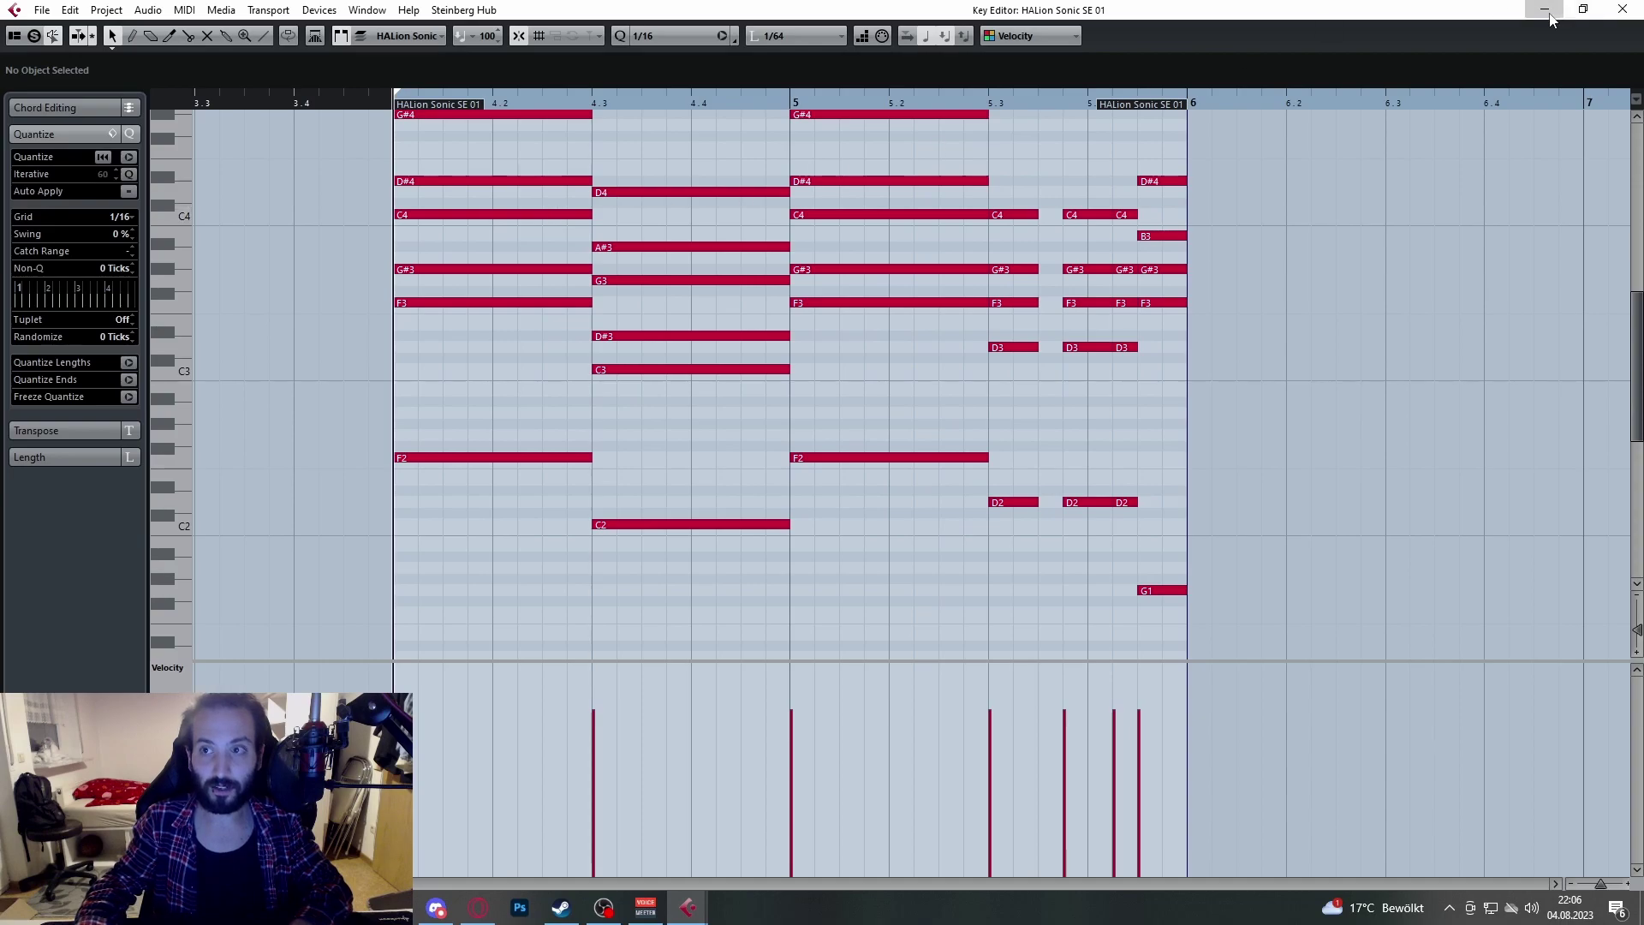
Step: Reopen the first PIANO MAIN part, play it and examine its highest and lowest notes, and close the Key Editor
{"action": "left_click", "coordinate": [1623, 9]}
{"action": "double_click", "coordinate": [685, 187]}
{"action": "key", "text": "space"}
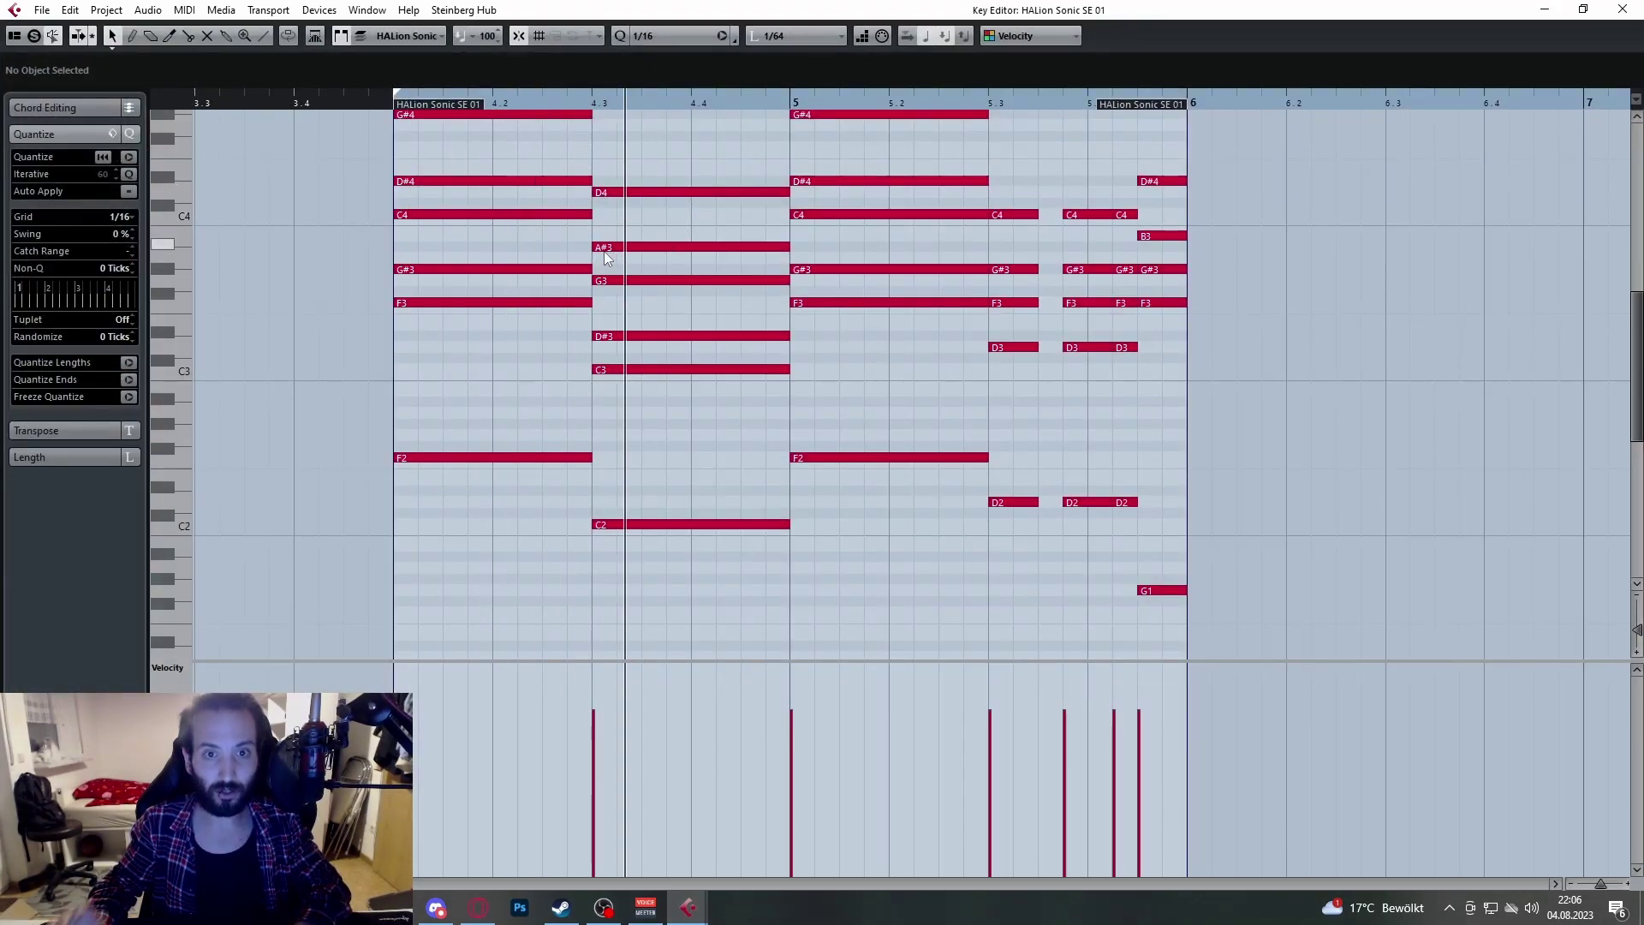
{"action": "scroll", "coordinate": [707, 367], "scroll_direction": "up", "scroll_amount": 2}
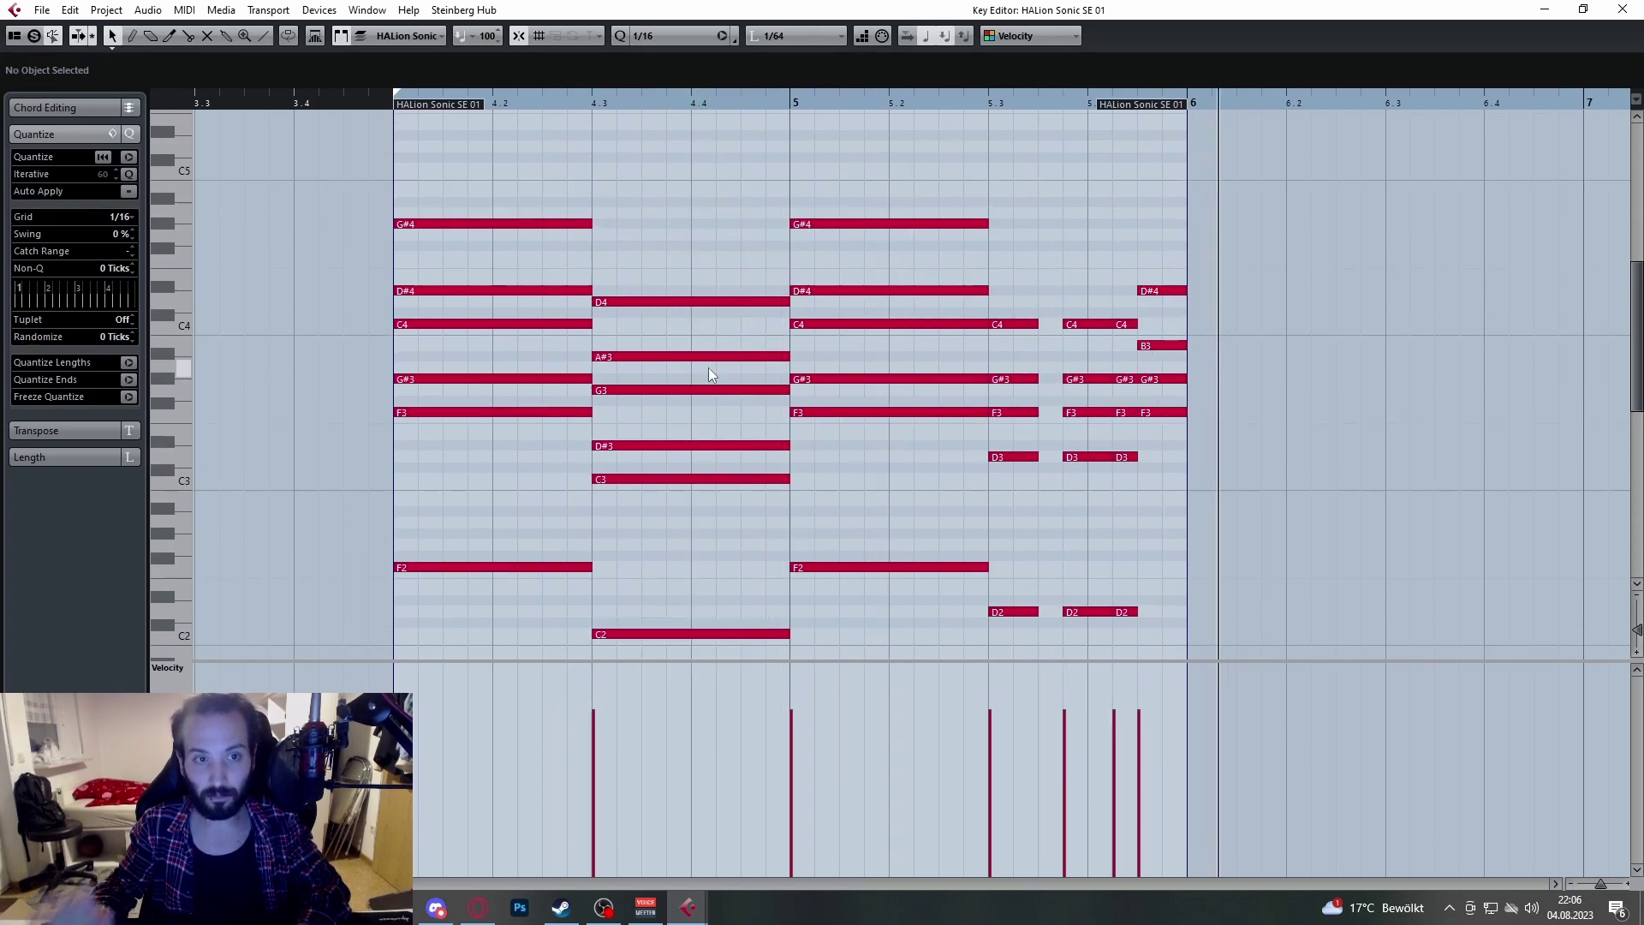
{"action": "scroll", "coordinate": [431, 303], "scroll_direction": "down", "scroll_amount": 2}
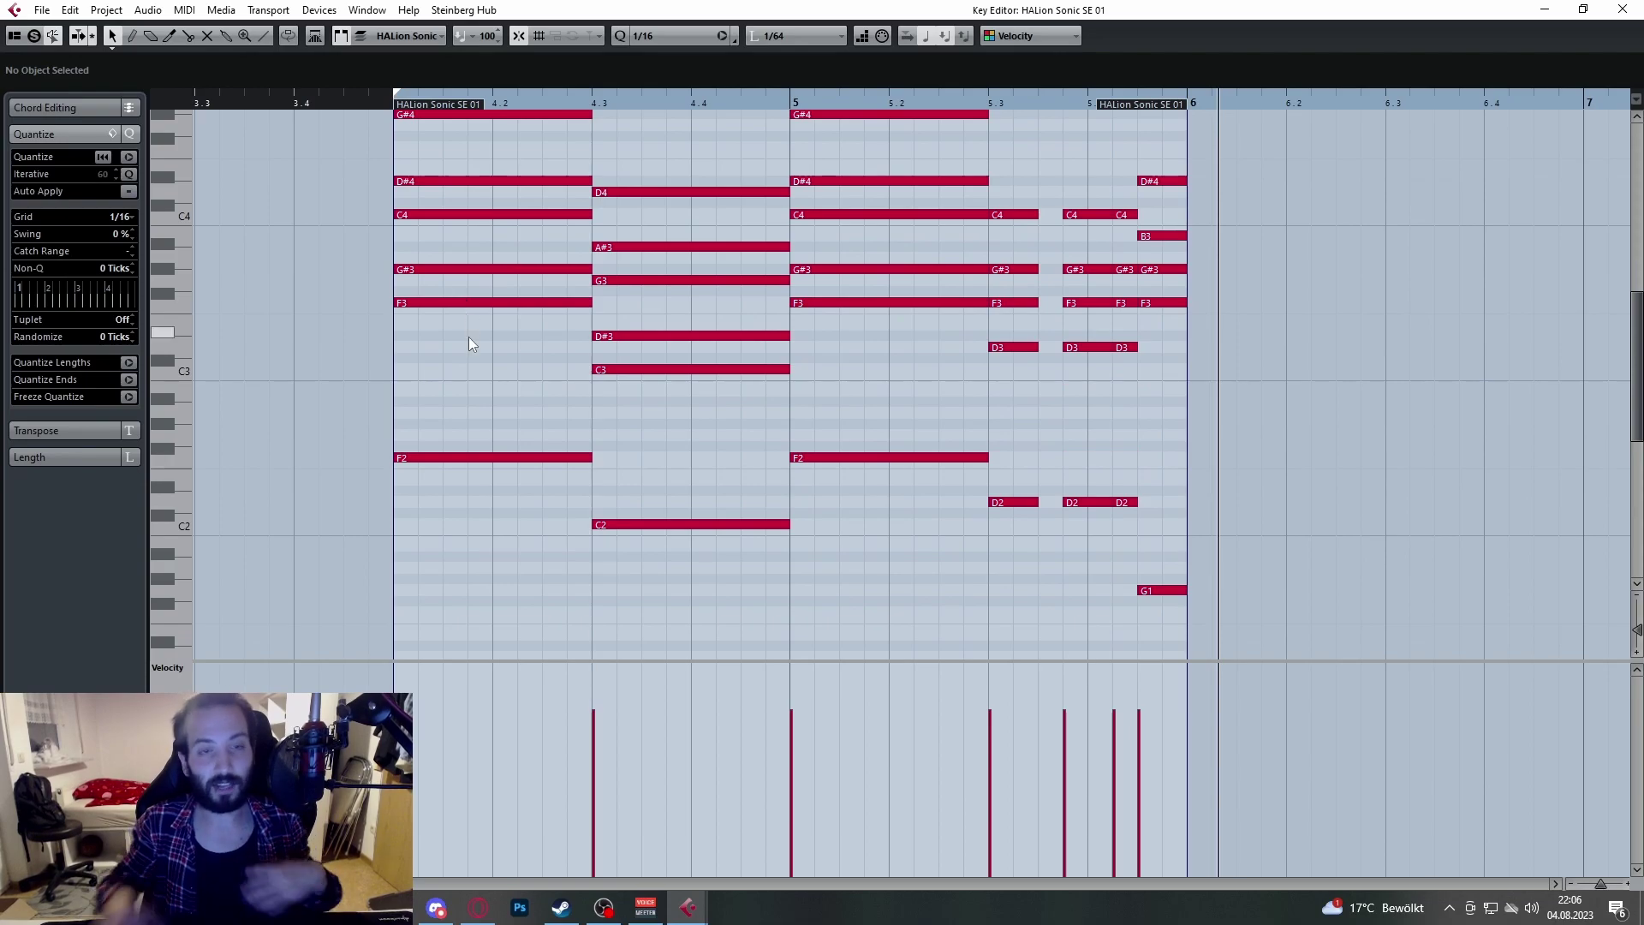
{"action": "scroll", "coordinate": [469, 343], "scroll_direction": "up", "scroll_amount": 2}
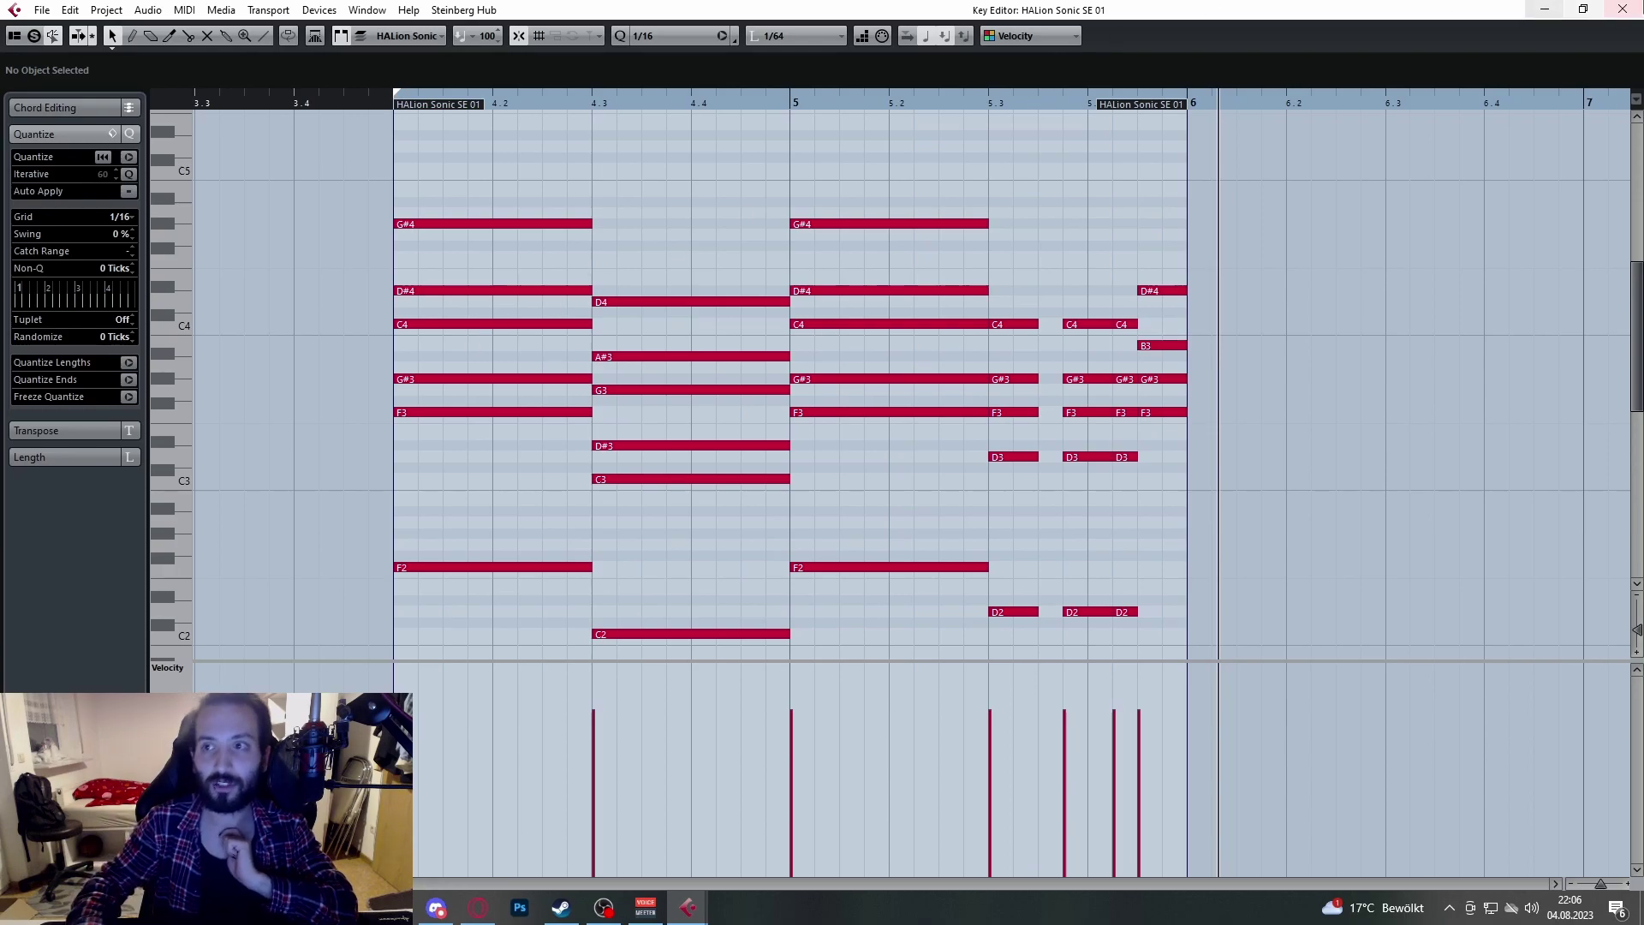
{"action": "left_click", "coordinate": [1623, 10]}
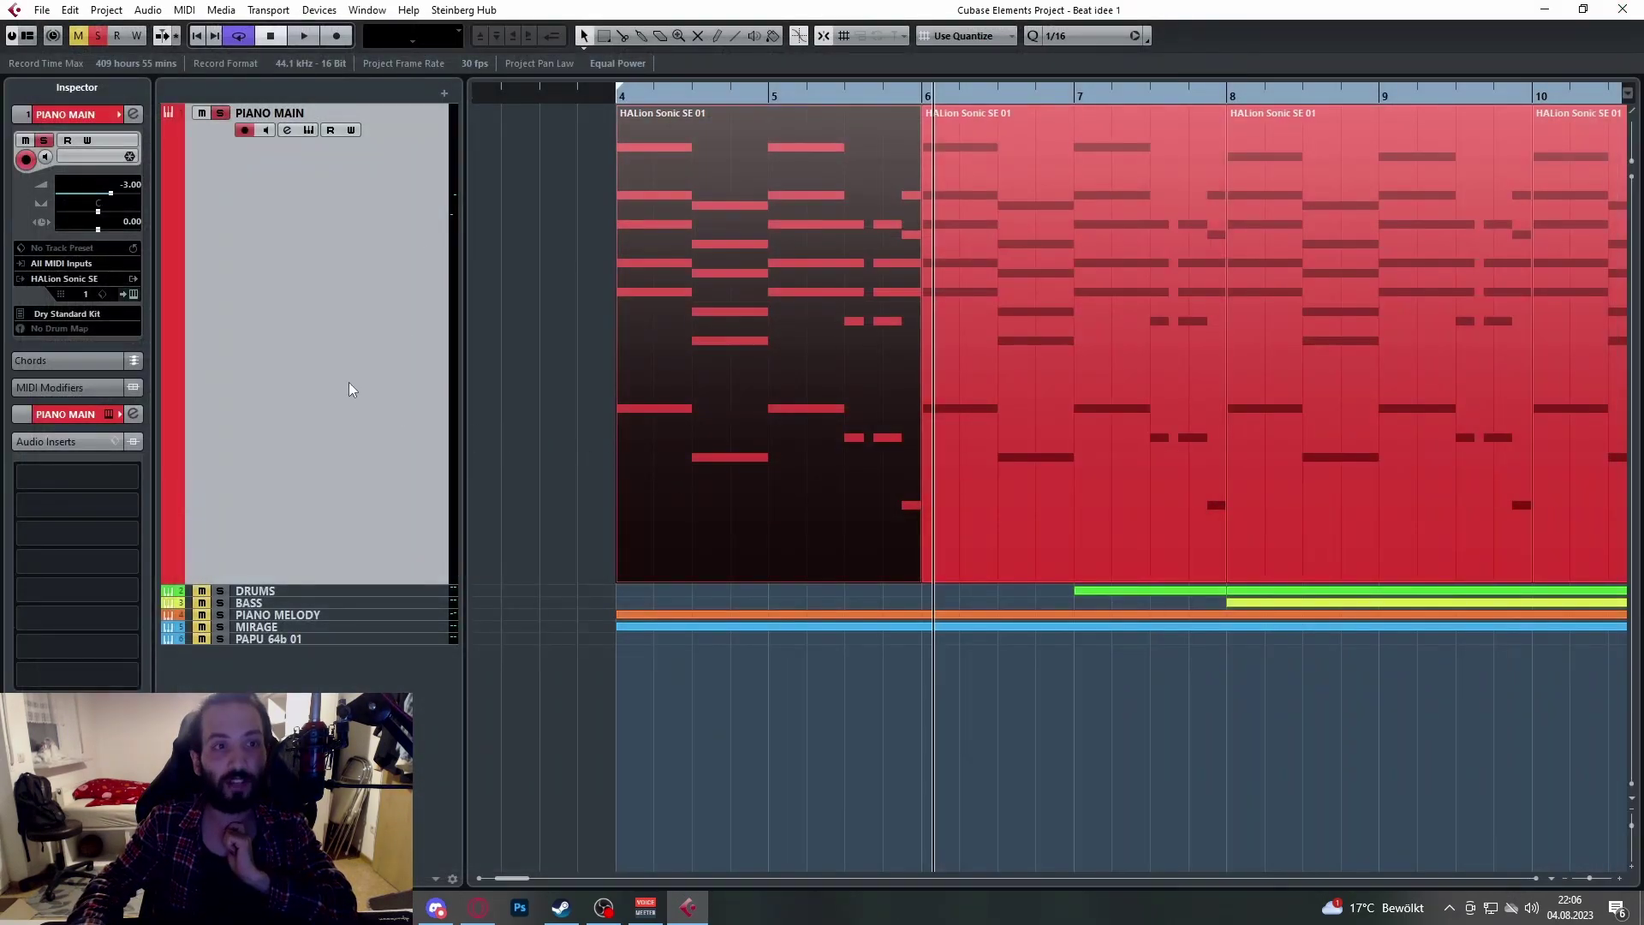
Step: Audition the Fm79, Cm7, Dm7b5 and G chord pads in the PIANO MAIN track's HALion Sonic SE instrument, and close its window
{"action": "left_click", "coordinate": [307, 130]}
{"action": "left_click_drag", "start_coordinate": [658, 136], "coordinate": [634, 101]}
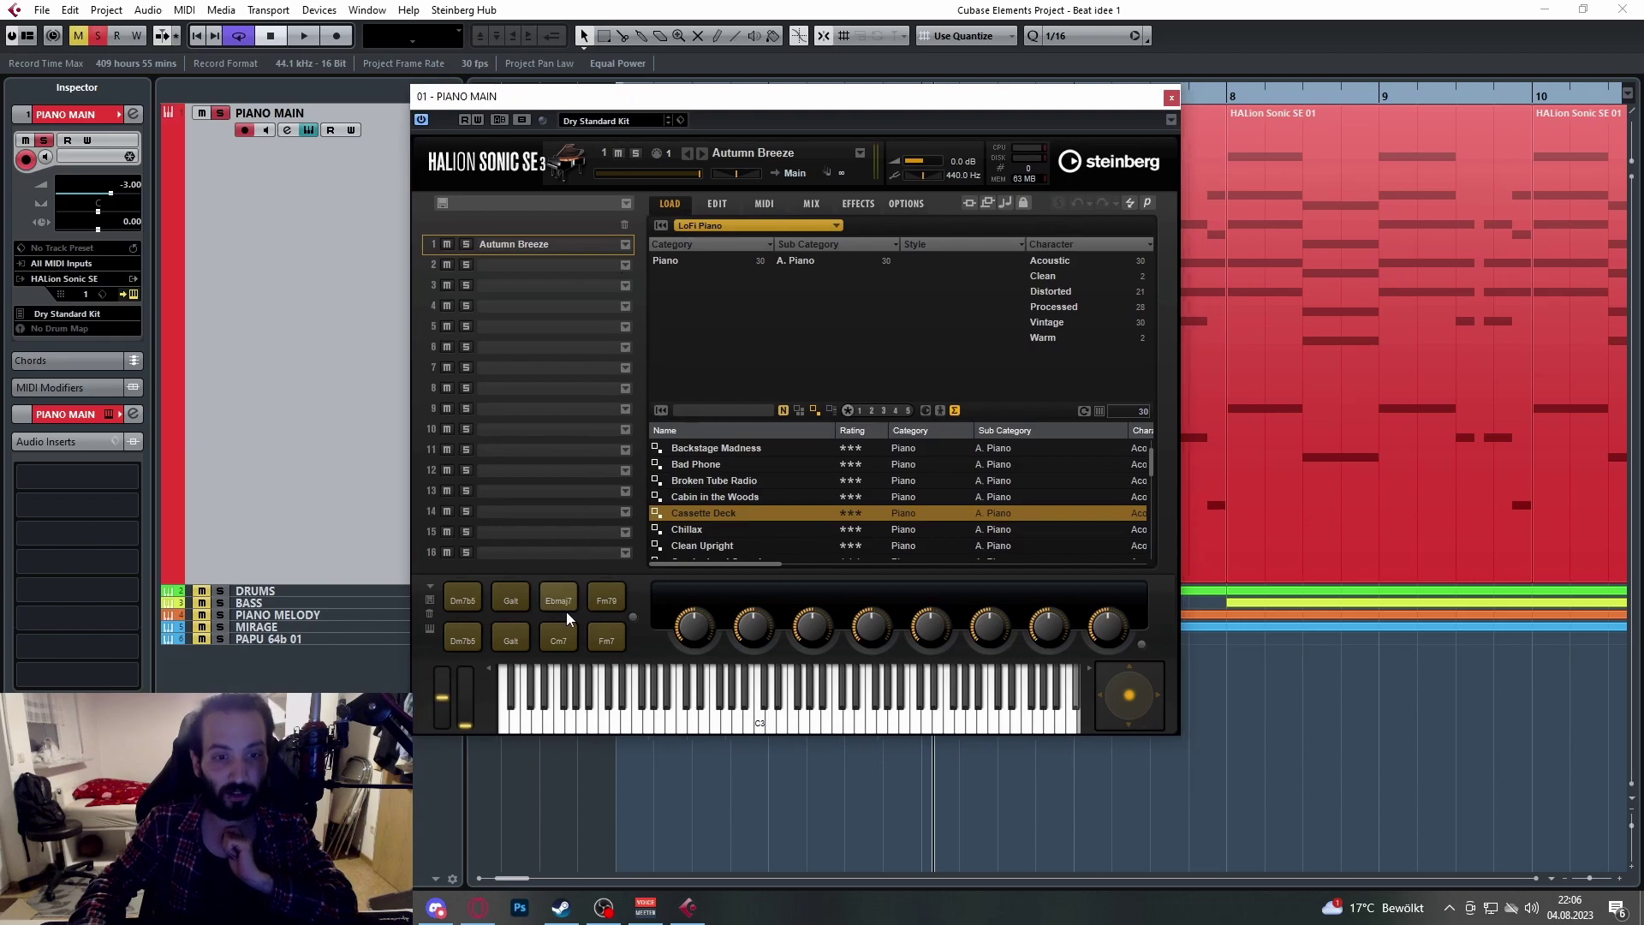
{"action": "left_click", "coordinate": [619, 597]}
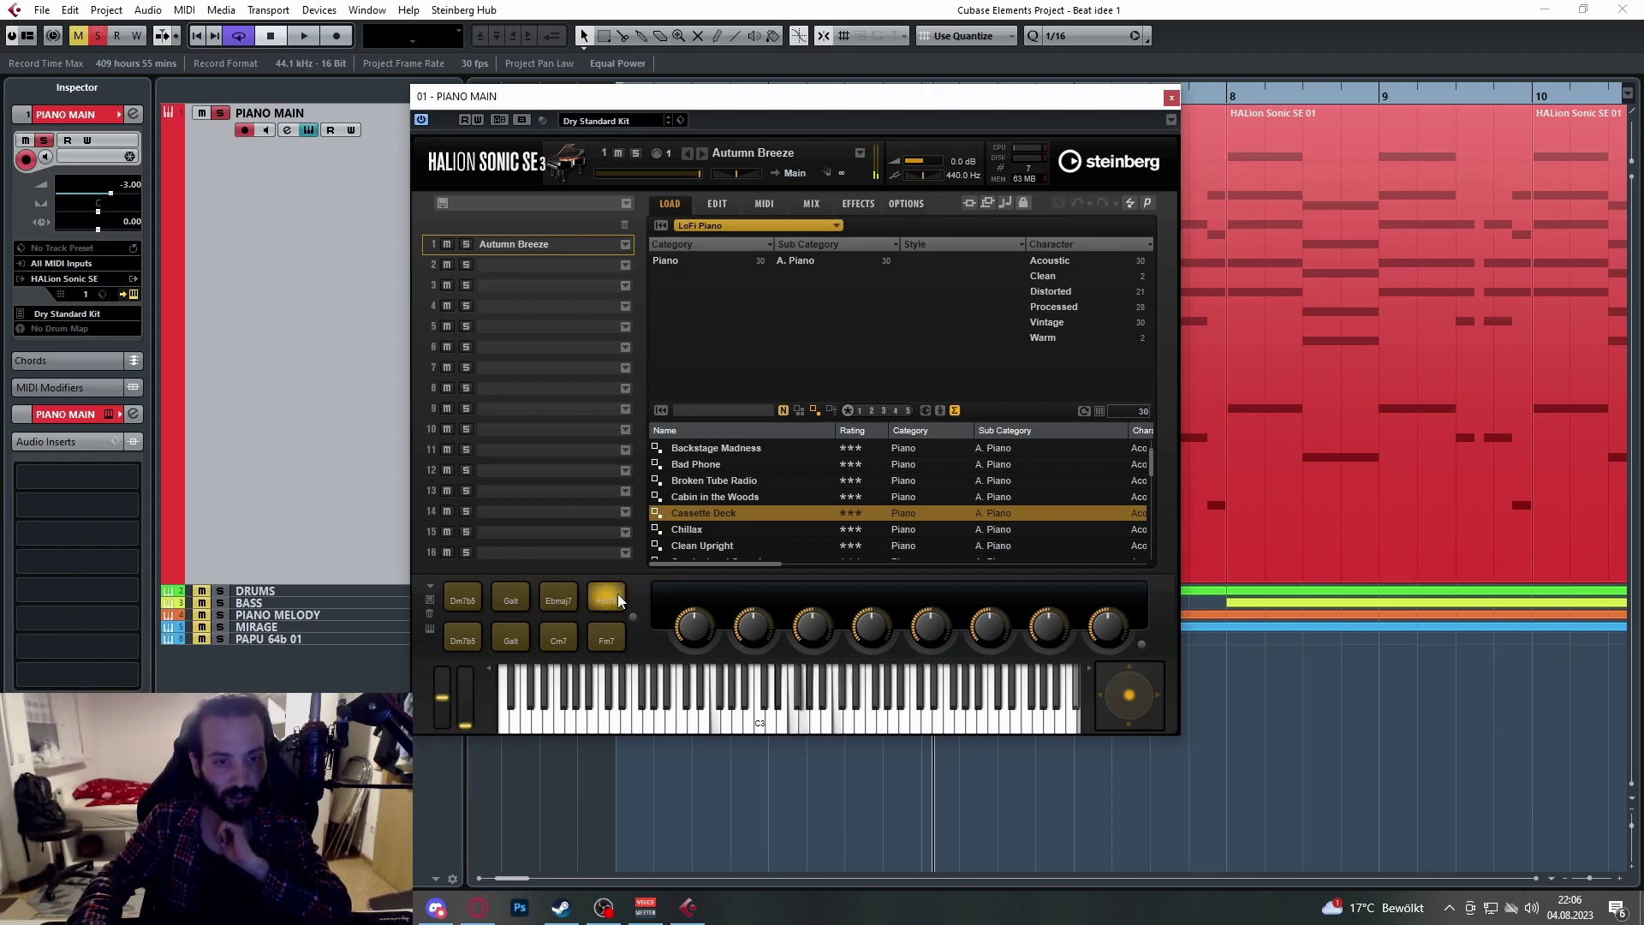
{"action": "left_click", "coordinate": [557, 639]}
{"action": "left_click", "coordinate": [452, 635]}
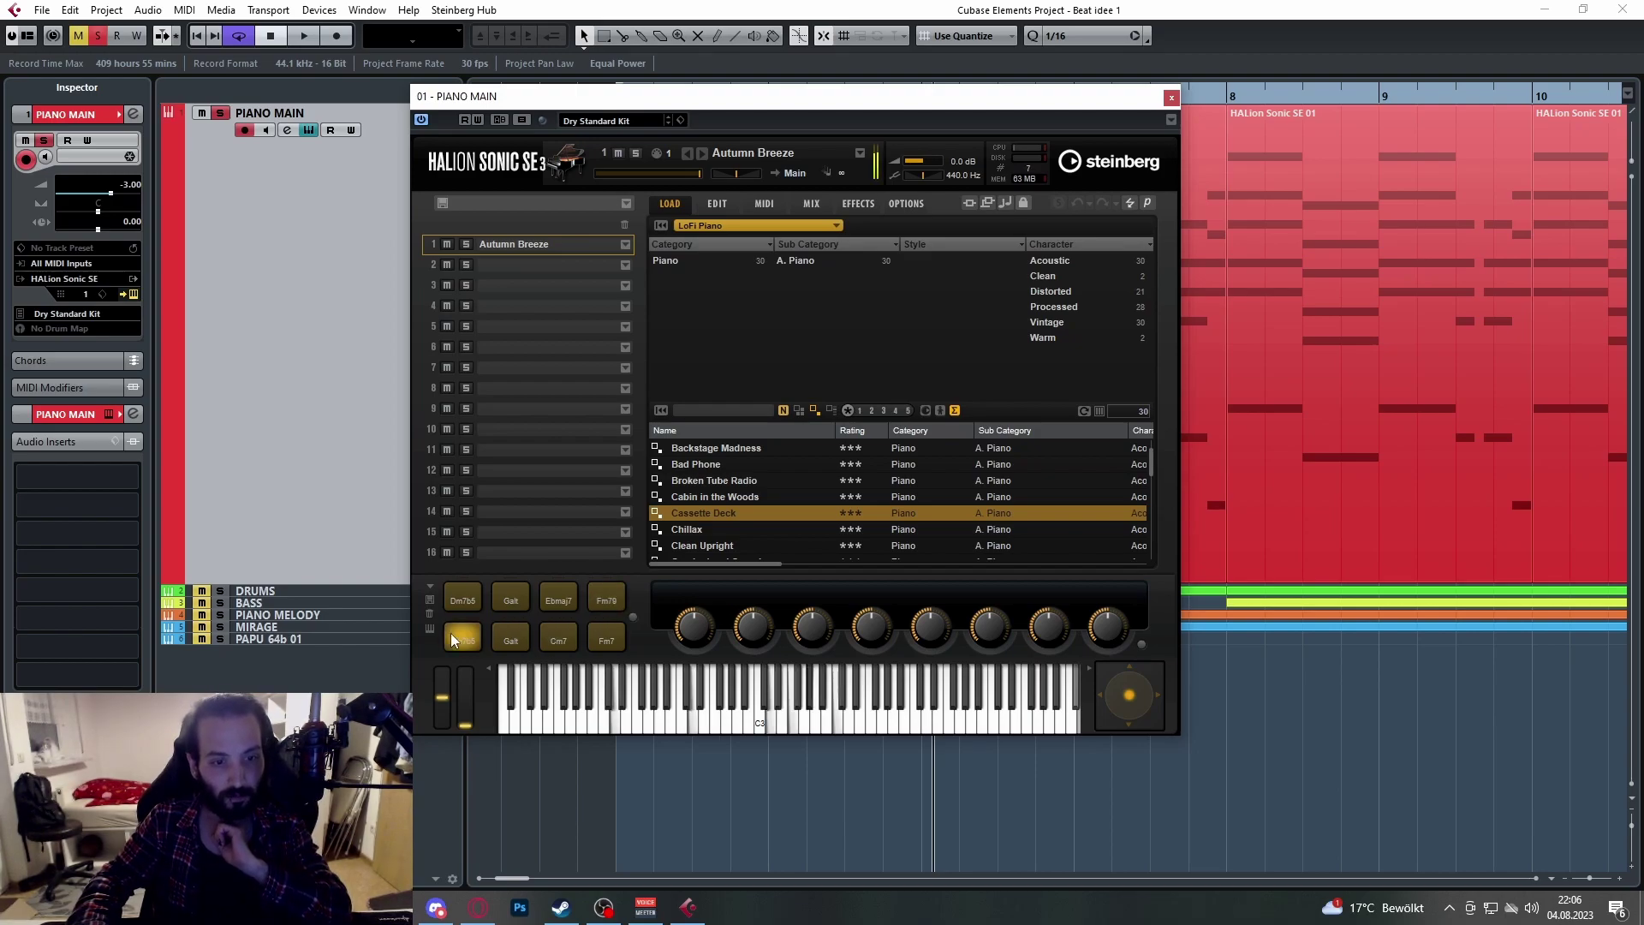
{"action": "left_click", "coordinate": [494, 636]}
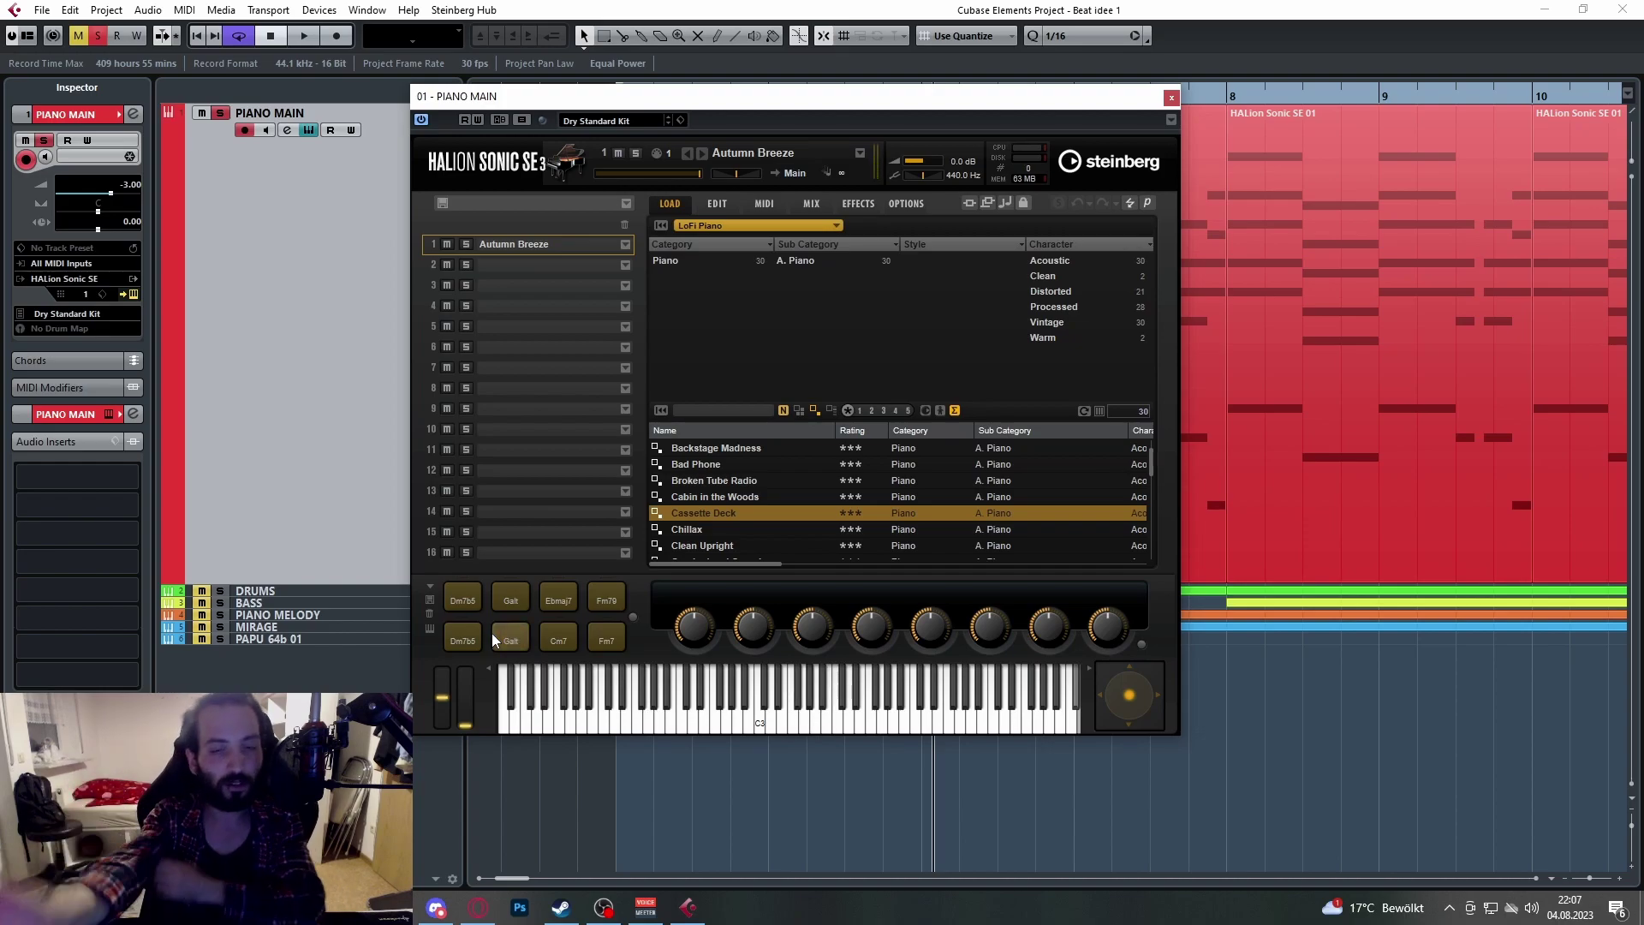
{"action": "left_click", "coordinate": [1171, 97]}
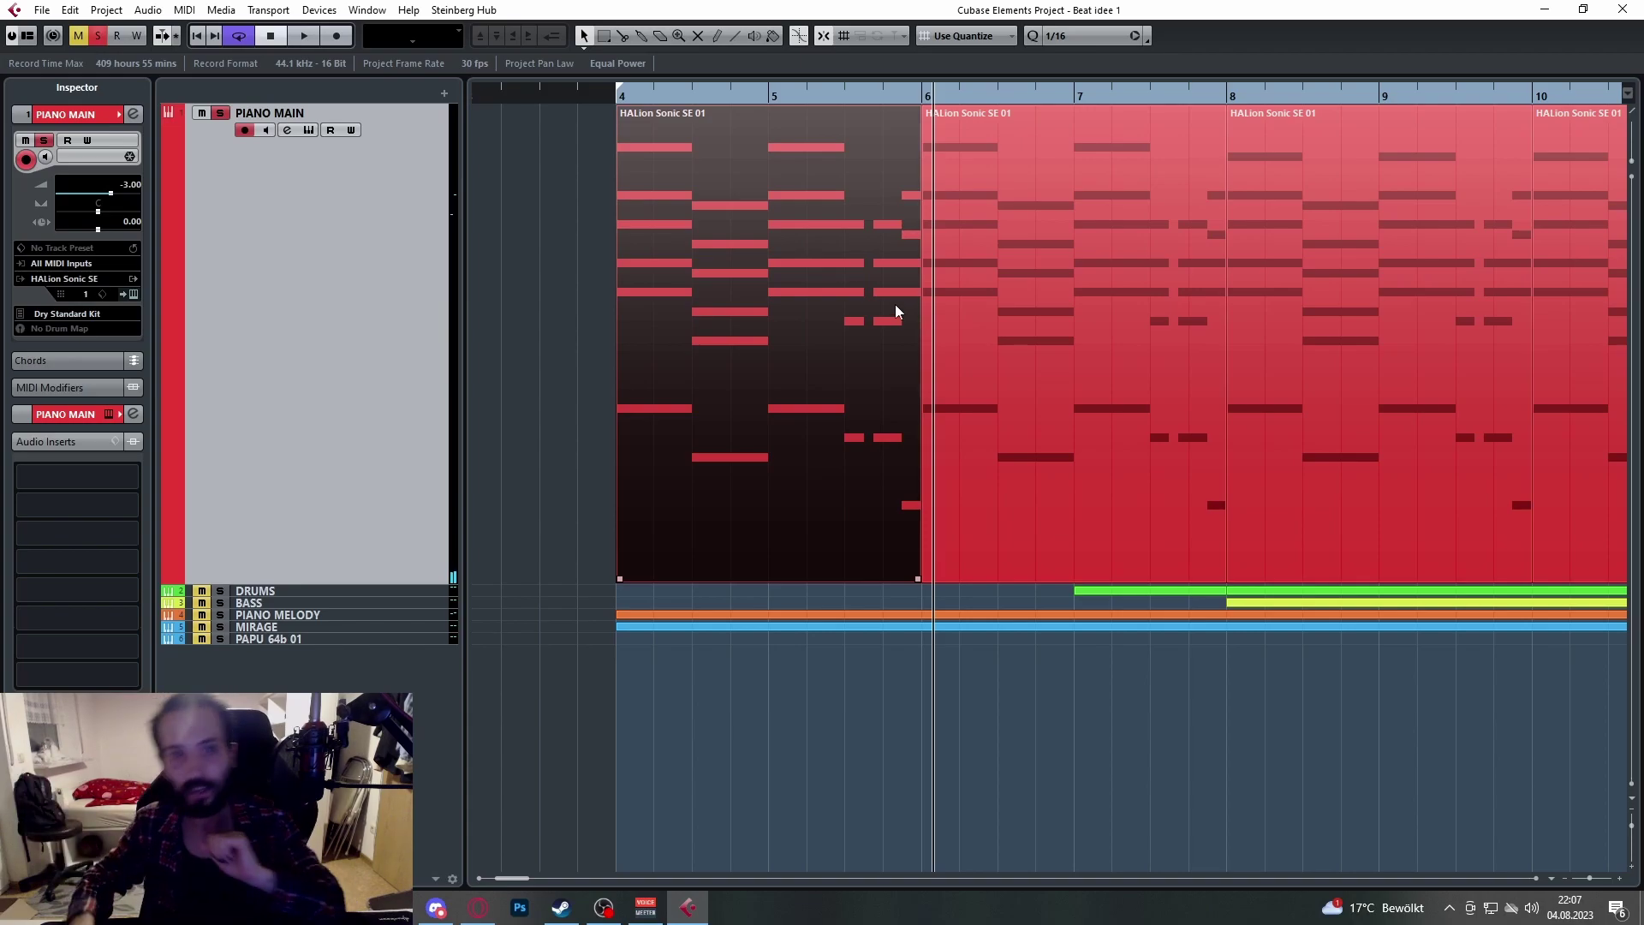
Step: Place the playhead near bar 4, open the first PIANO MAIN part in the Key Editor and check the project tempo
{"action": "left_click", "coordinate": [625, 119]}
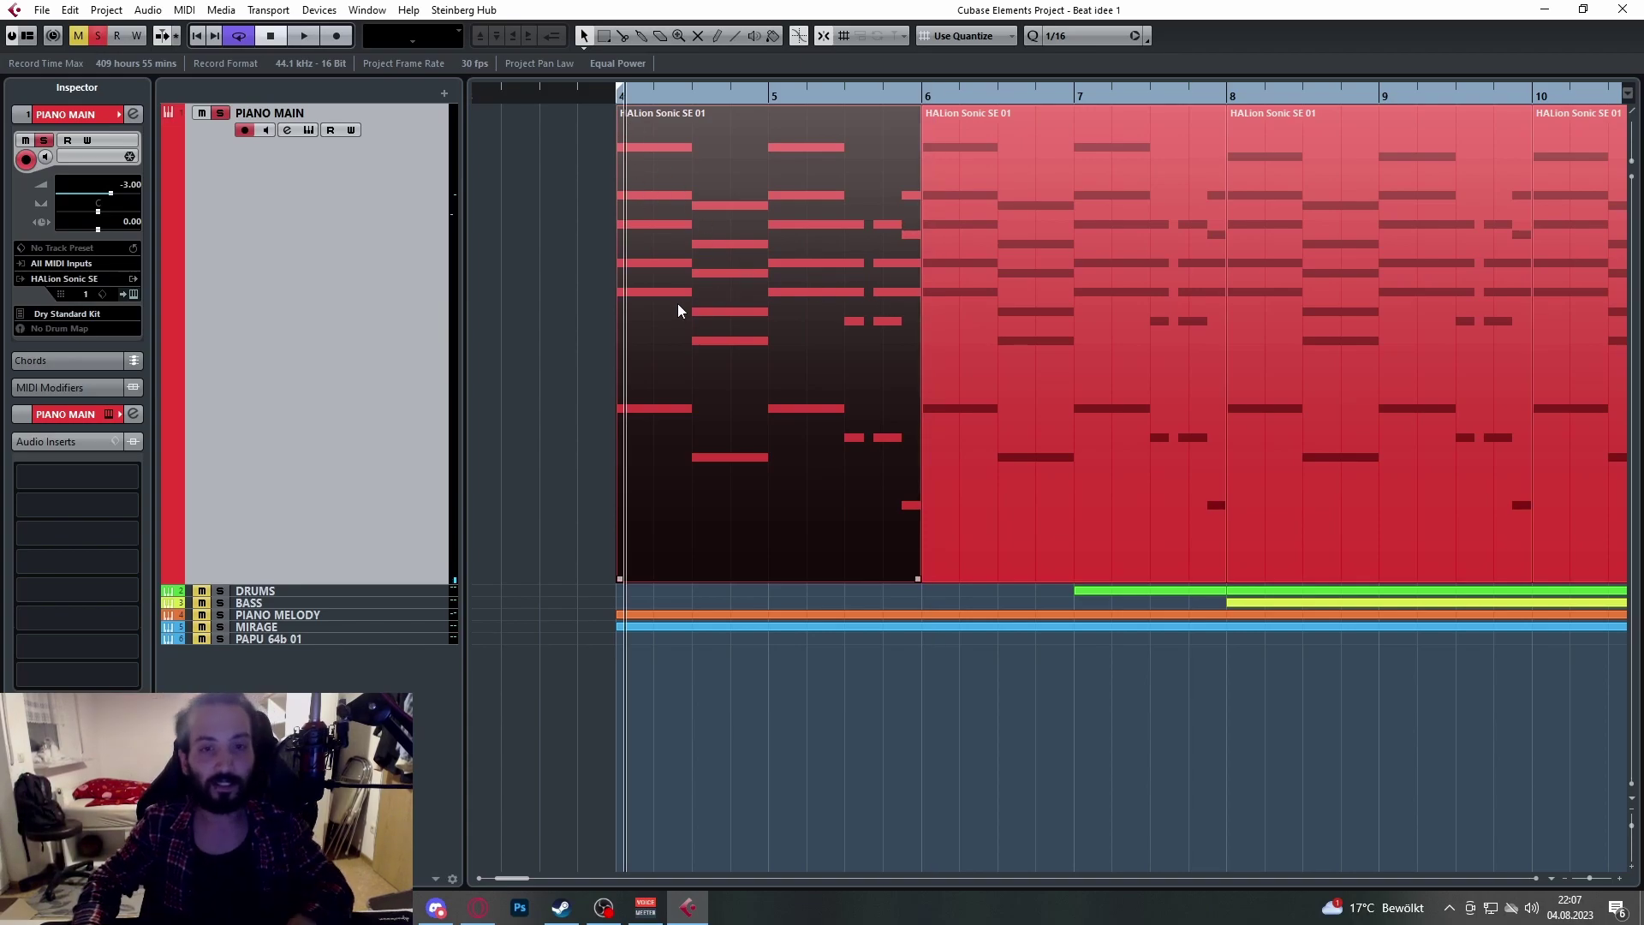
{"action": "scroll", "coordinate": [677, 311], "scroll_direction": "up", "scroll_amount": 2}
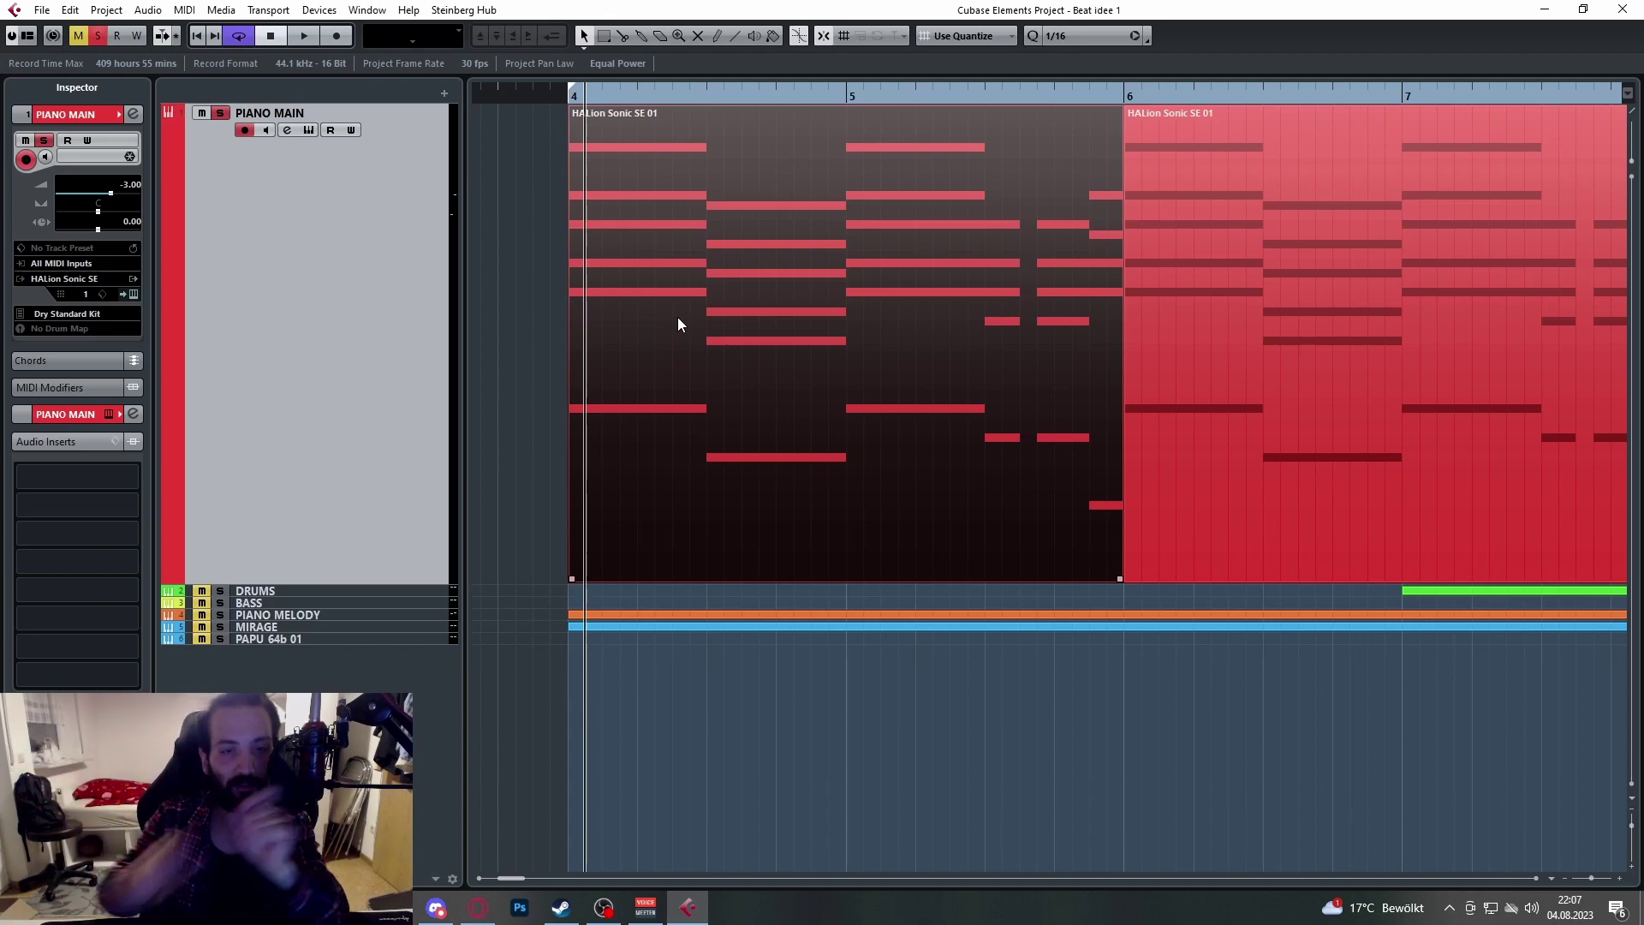
{"action": "double_click", "coordinate": [677, 324]}
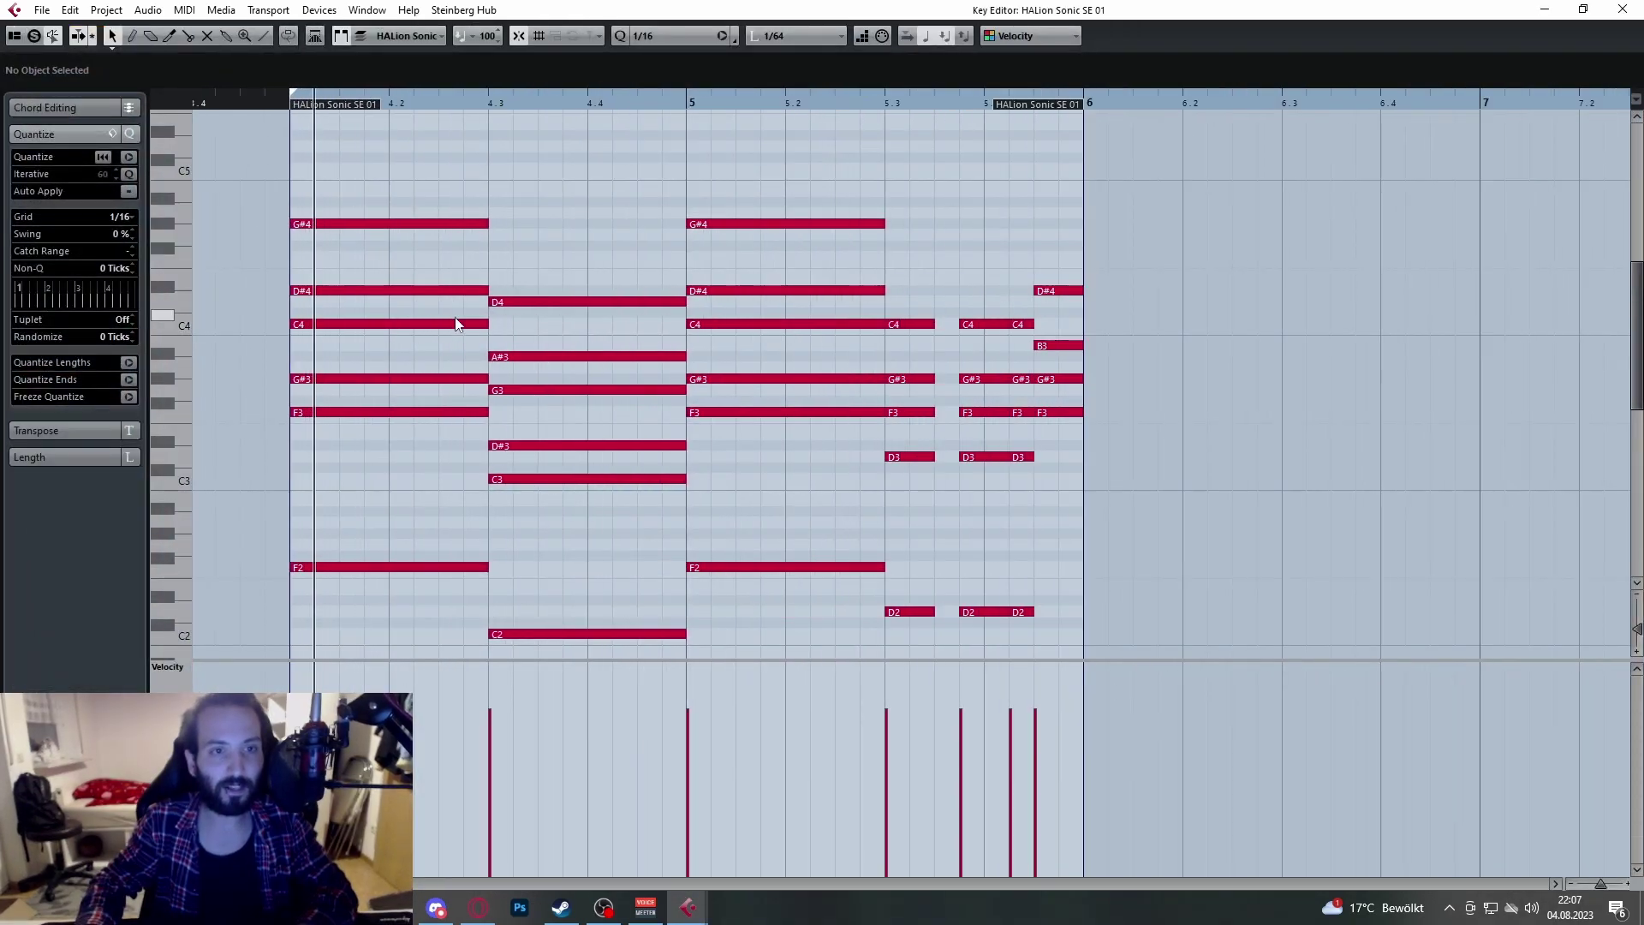
{"action": "key", "text": "F2"}
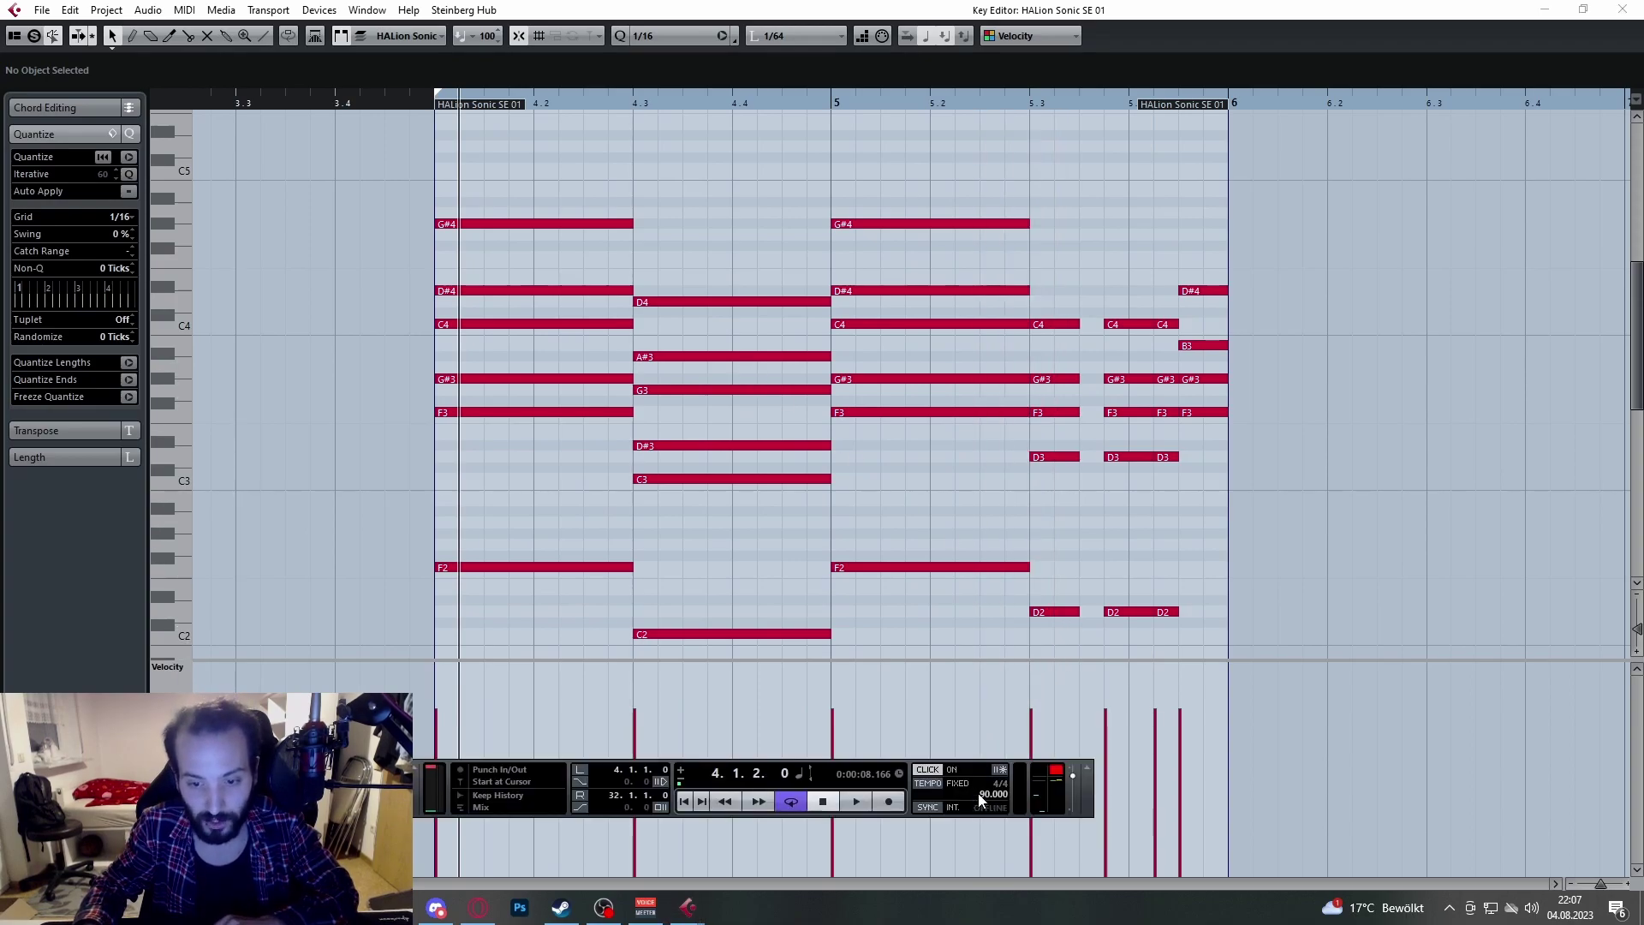
{"action": "key", "text": "F2"}
Step: Examine the chord lengths across the two bars, return the playhead to bar 4 and close the Key Editor
{"action": "scroll", "coordinate": [593, 233], "scroll_direction": "up", "scroll_amount": 2}
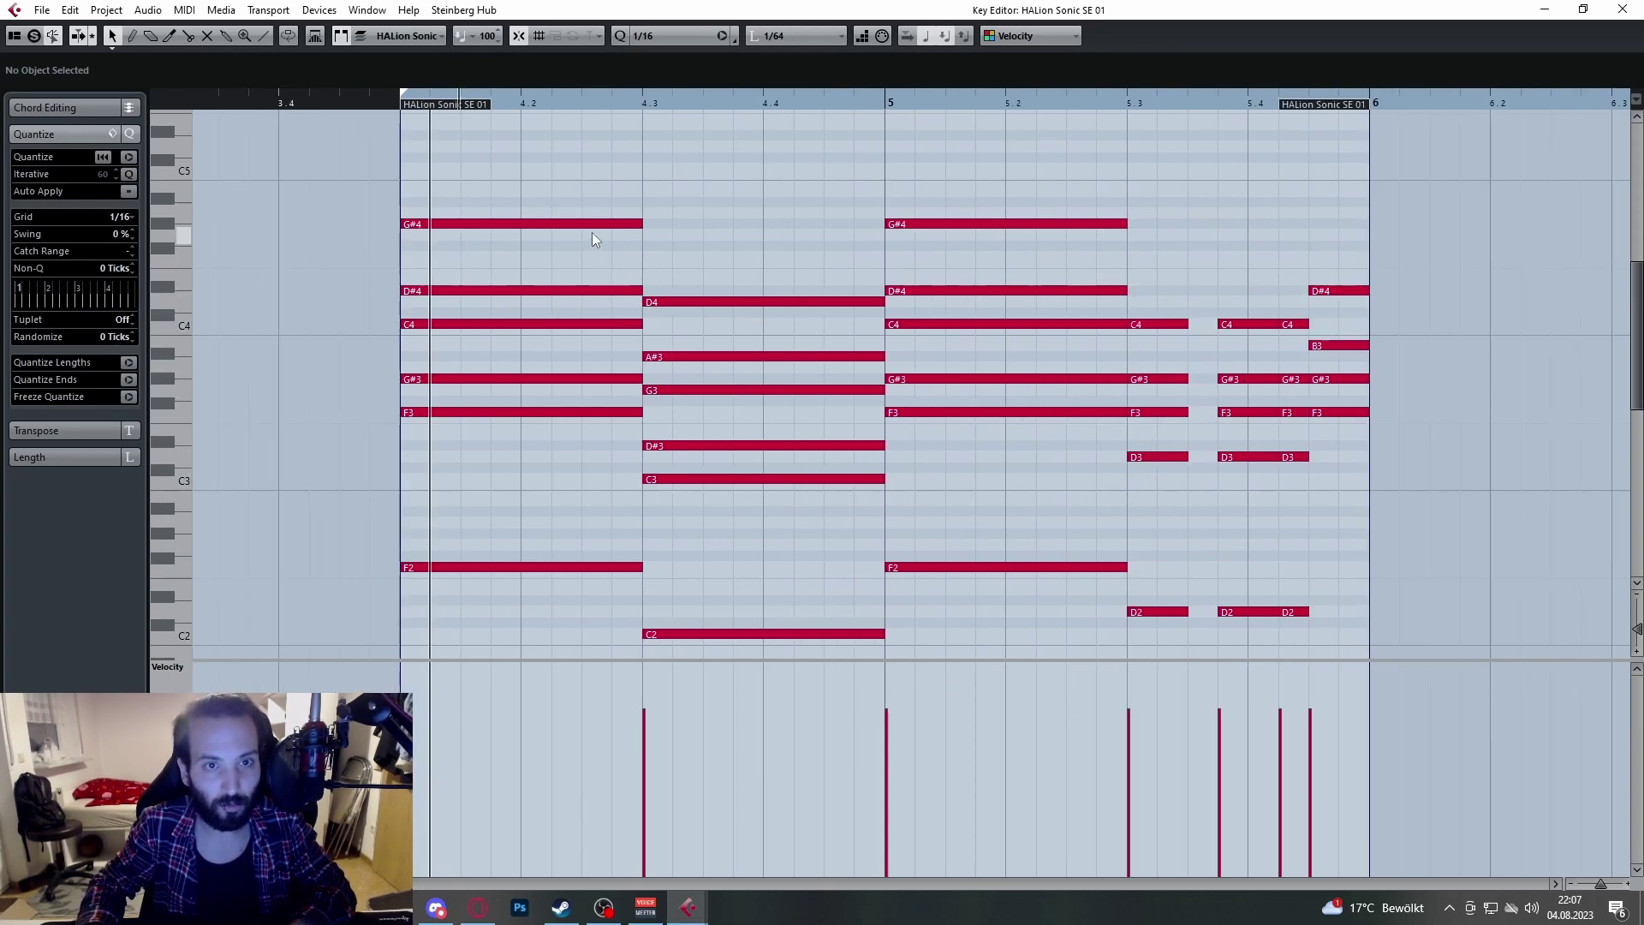
{"action": "scroll", "coordinate": [593, 232], "scroll_direction": "down", "scroll_amount": 2}
{"action": "scroll", "coordinate": [597, 218], "scroll_direction": "down", "scroll_amount": 2}
{"action": "scroll", "coordinate": [637, 269], "scroll_direction": "up", "scroll_amount": 2}
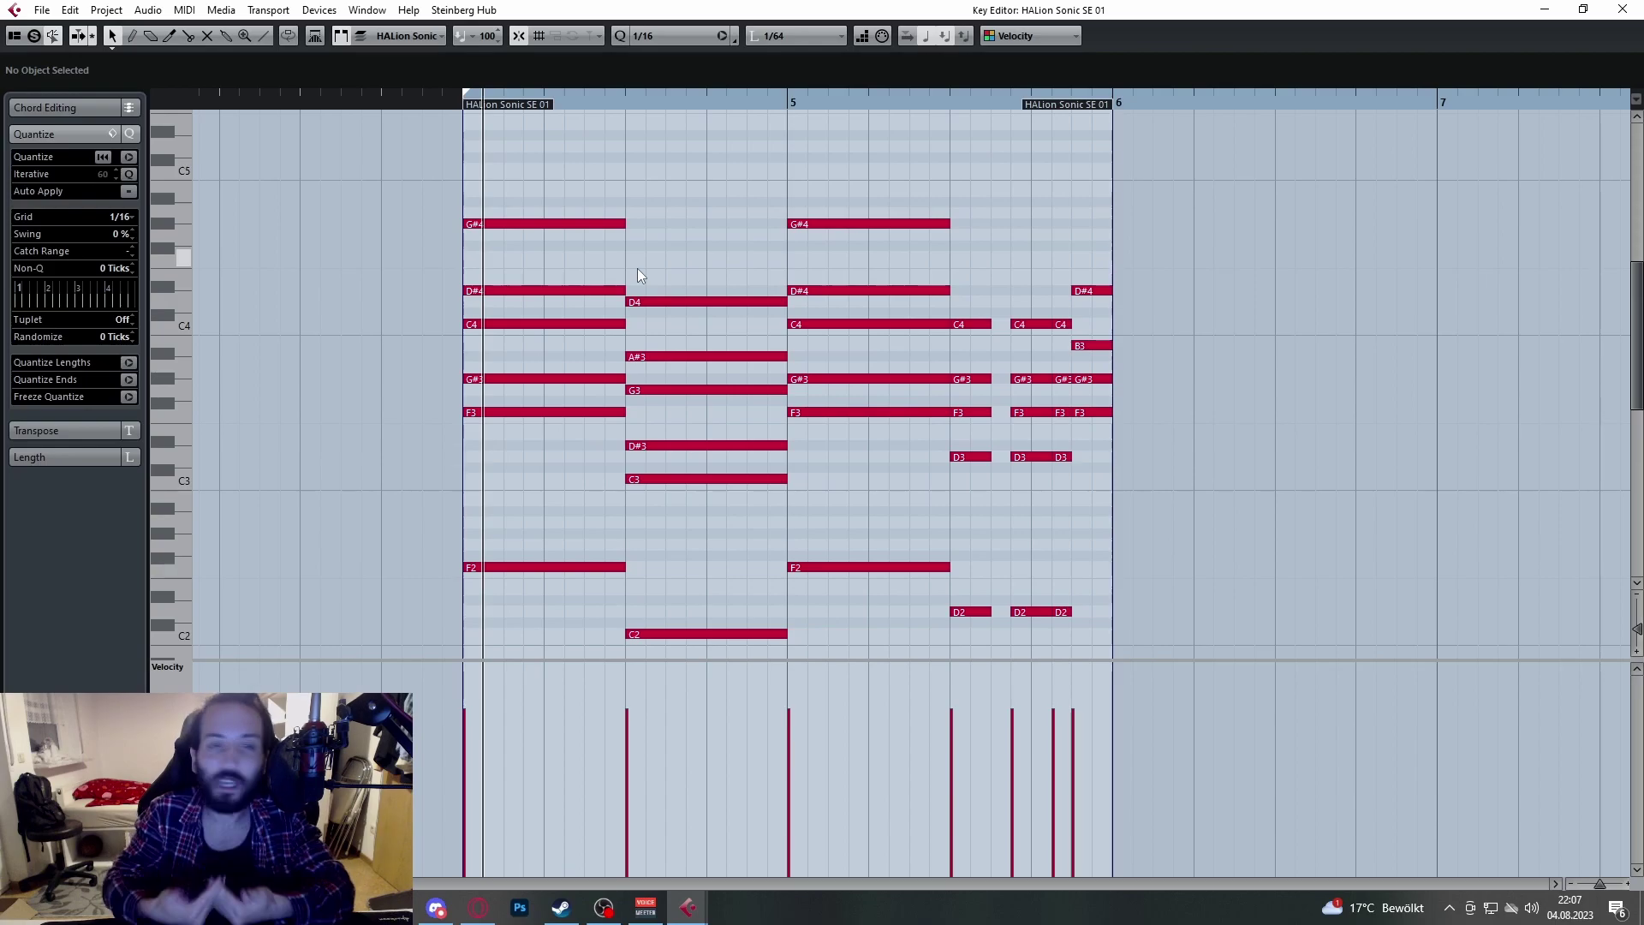
{"action": "key", "text": "space"}
{"action": "left_click", "coordinate": [1625, 8]}
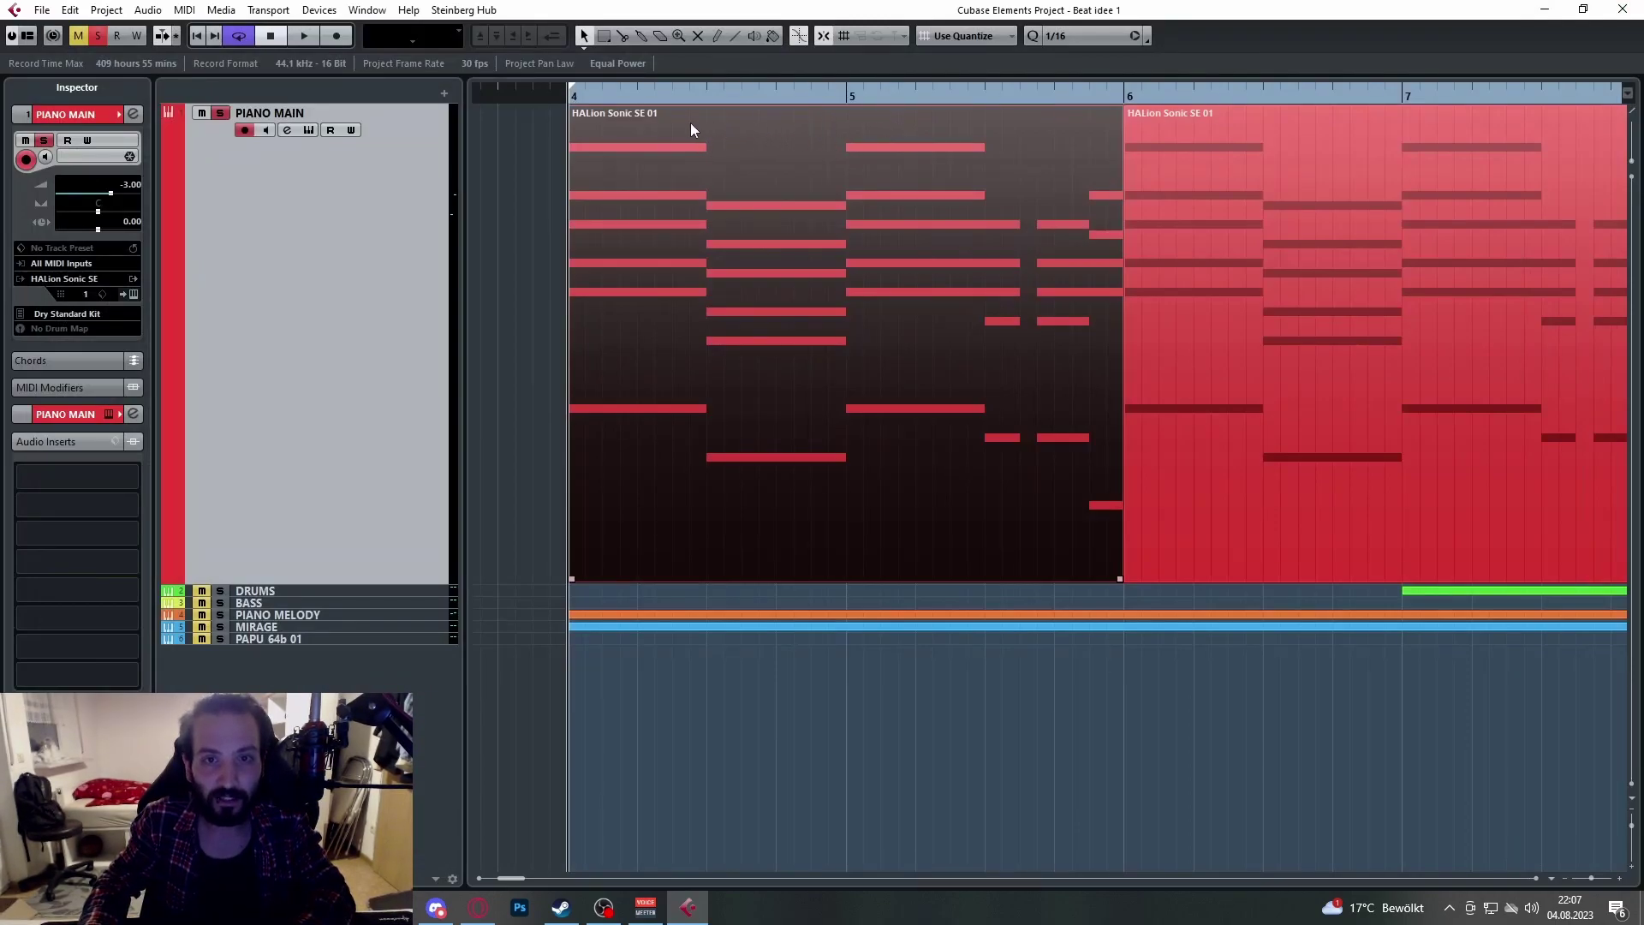
Step: Reopen the first PIANO MAIN part in the Key Editor and play it from bar 4 to follow its chord rhythm
{"action": "scroll", "coordinate": [615, 100], "scroll_direction": "down", "scroll_amount": 2}
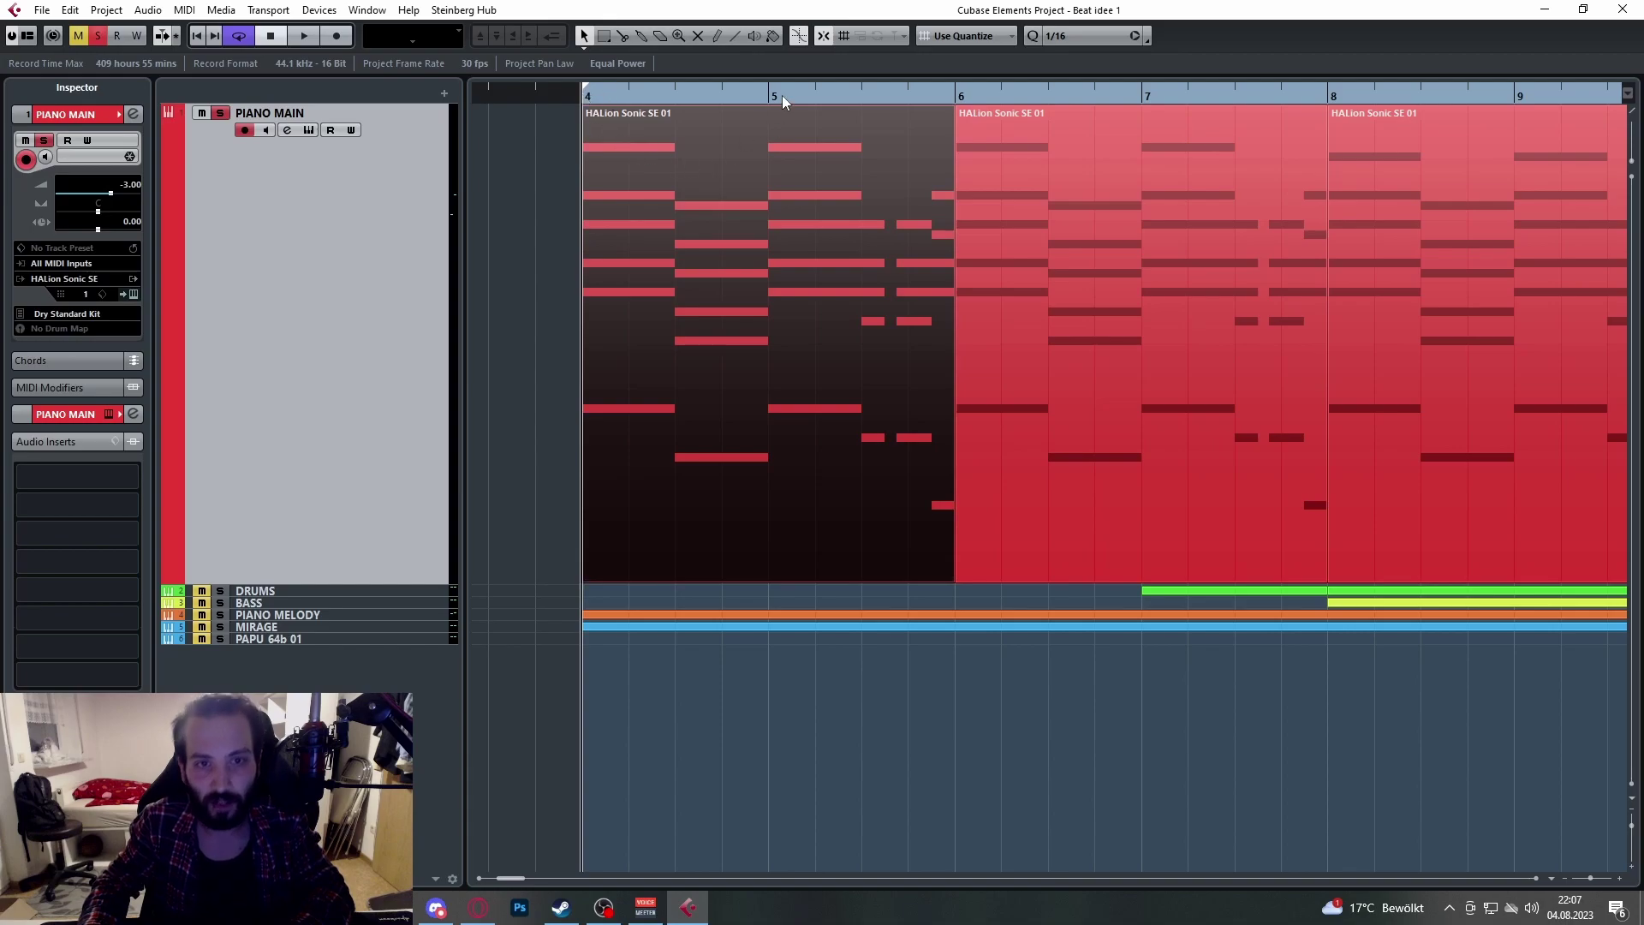
{"action": "double_click", "coordinate": [867, 172]}
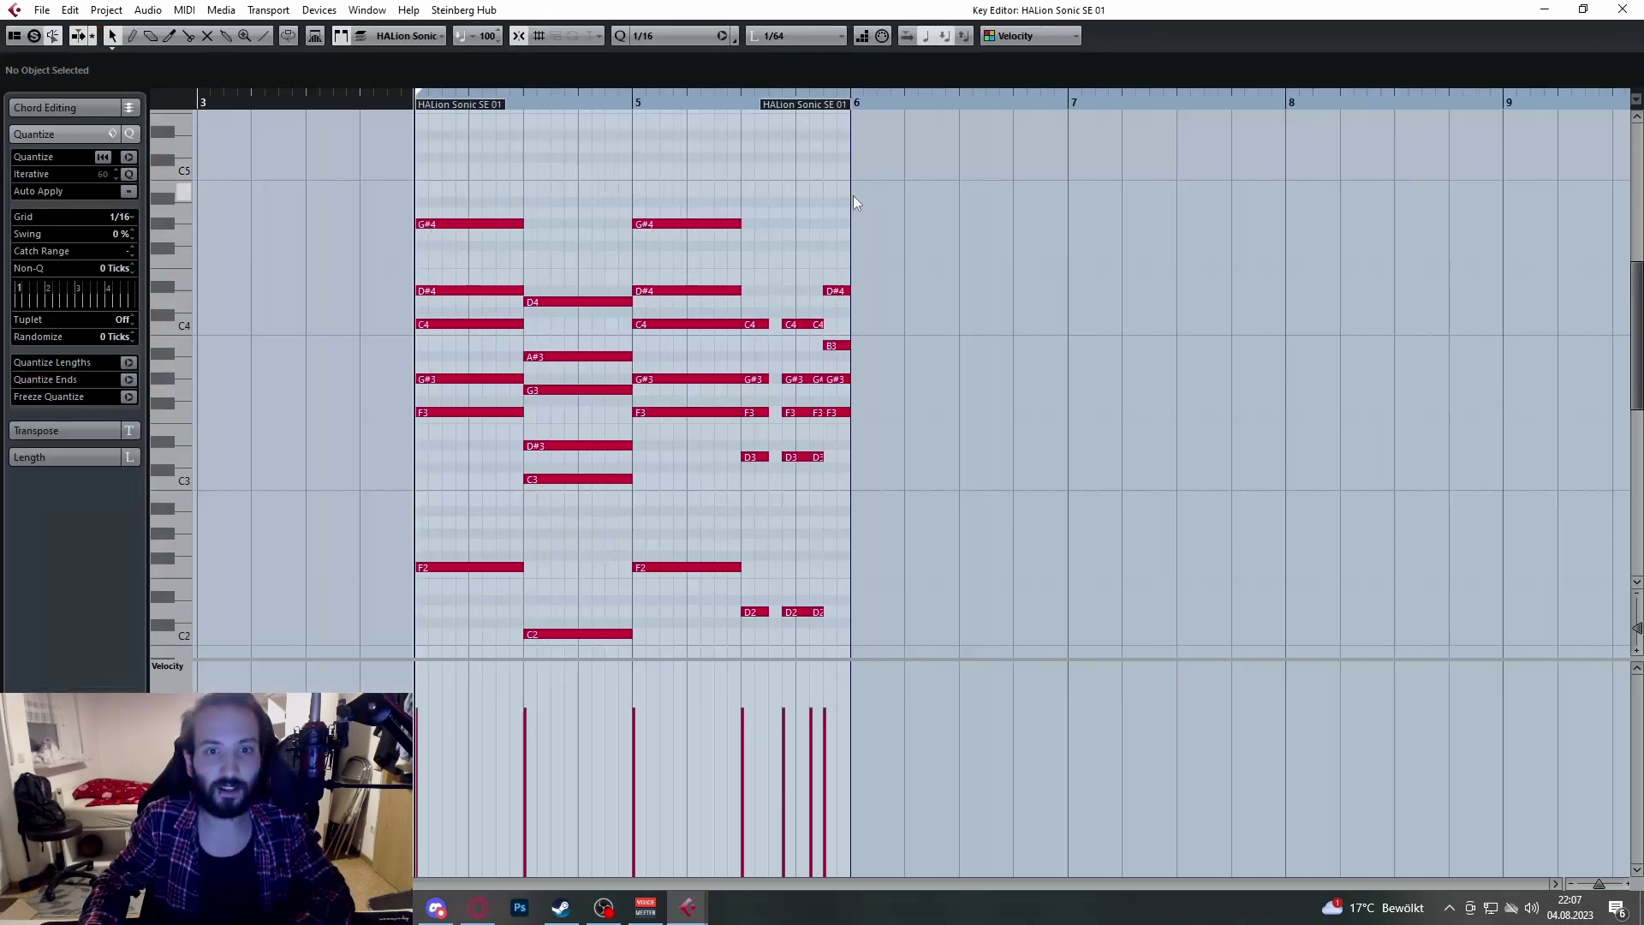
{"action": "scroll", "coordinate": [531, 265], "scroll_direction": "up", "scroll_amount": 2}
{"action": "scroll", "coordinate": [591, 291], "scroll_direction": "down", "scroll_amount": 2}
{"action": "scroll", "coordinate": [676, 249], "scroll_direction": "up", "scroll_amount": 2}
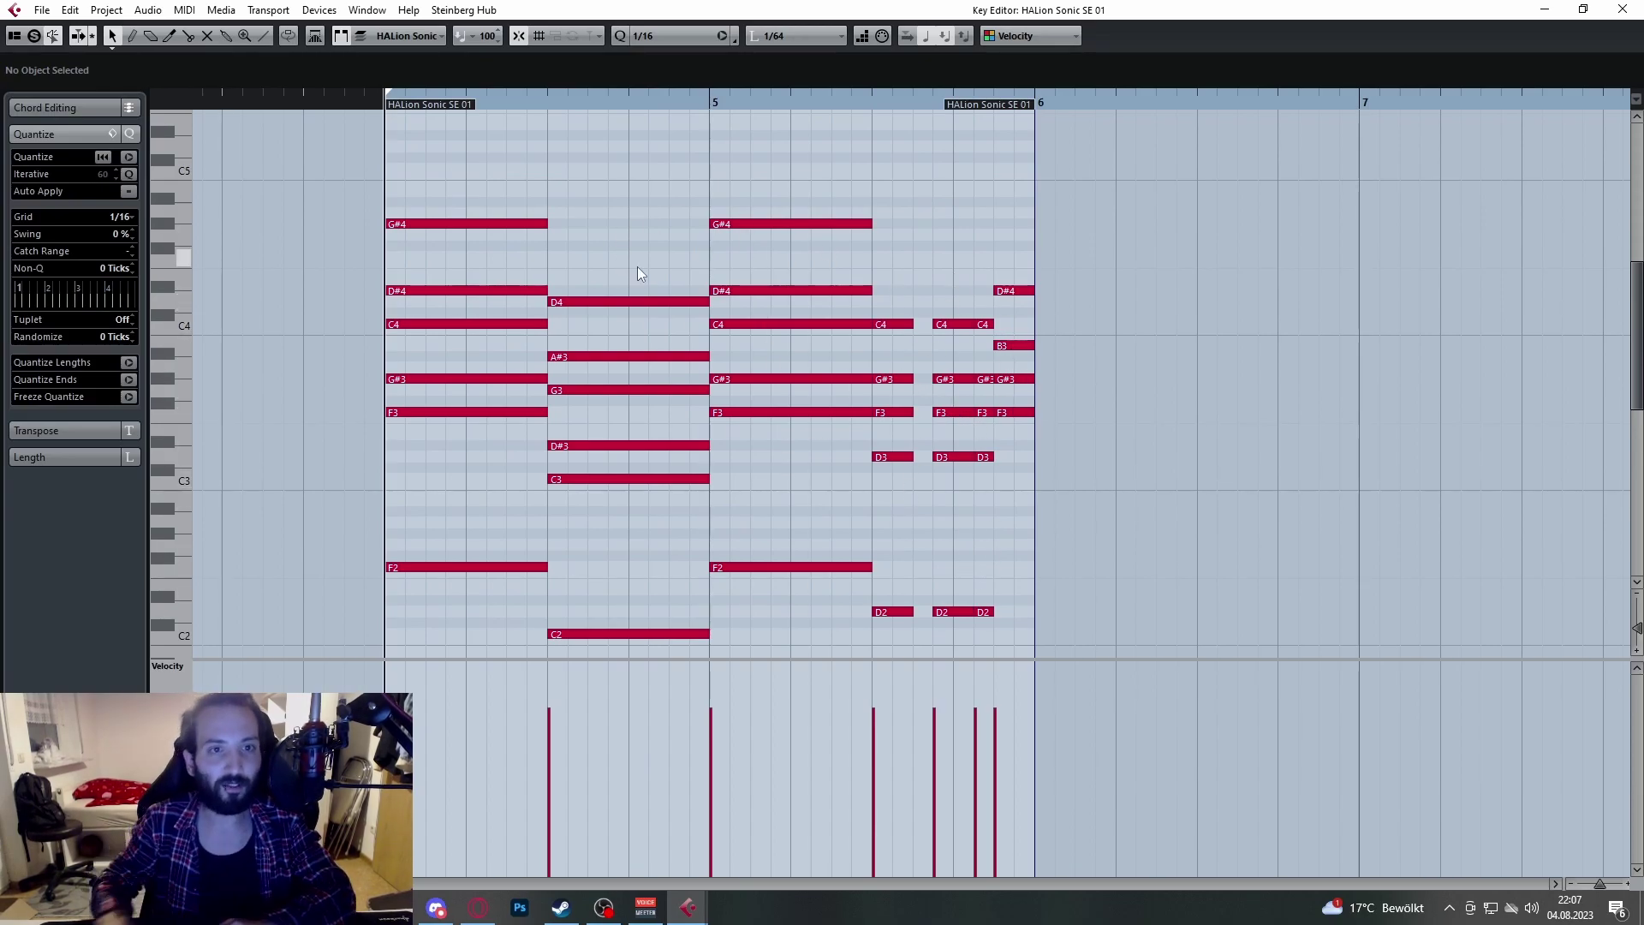
{"action": "scroll", "coordinate": [409, 101], "scroll_direction": "up", "scroll_amount": 1}
{"action": "key", "text": "space"}
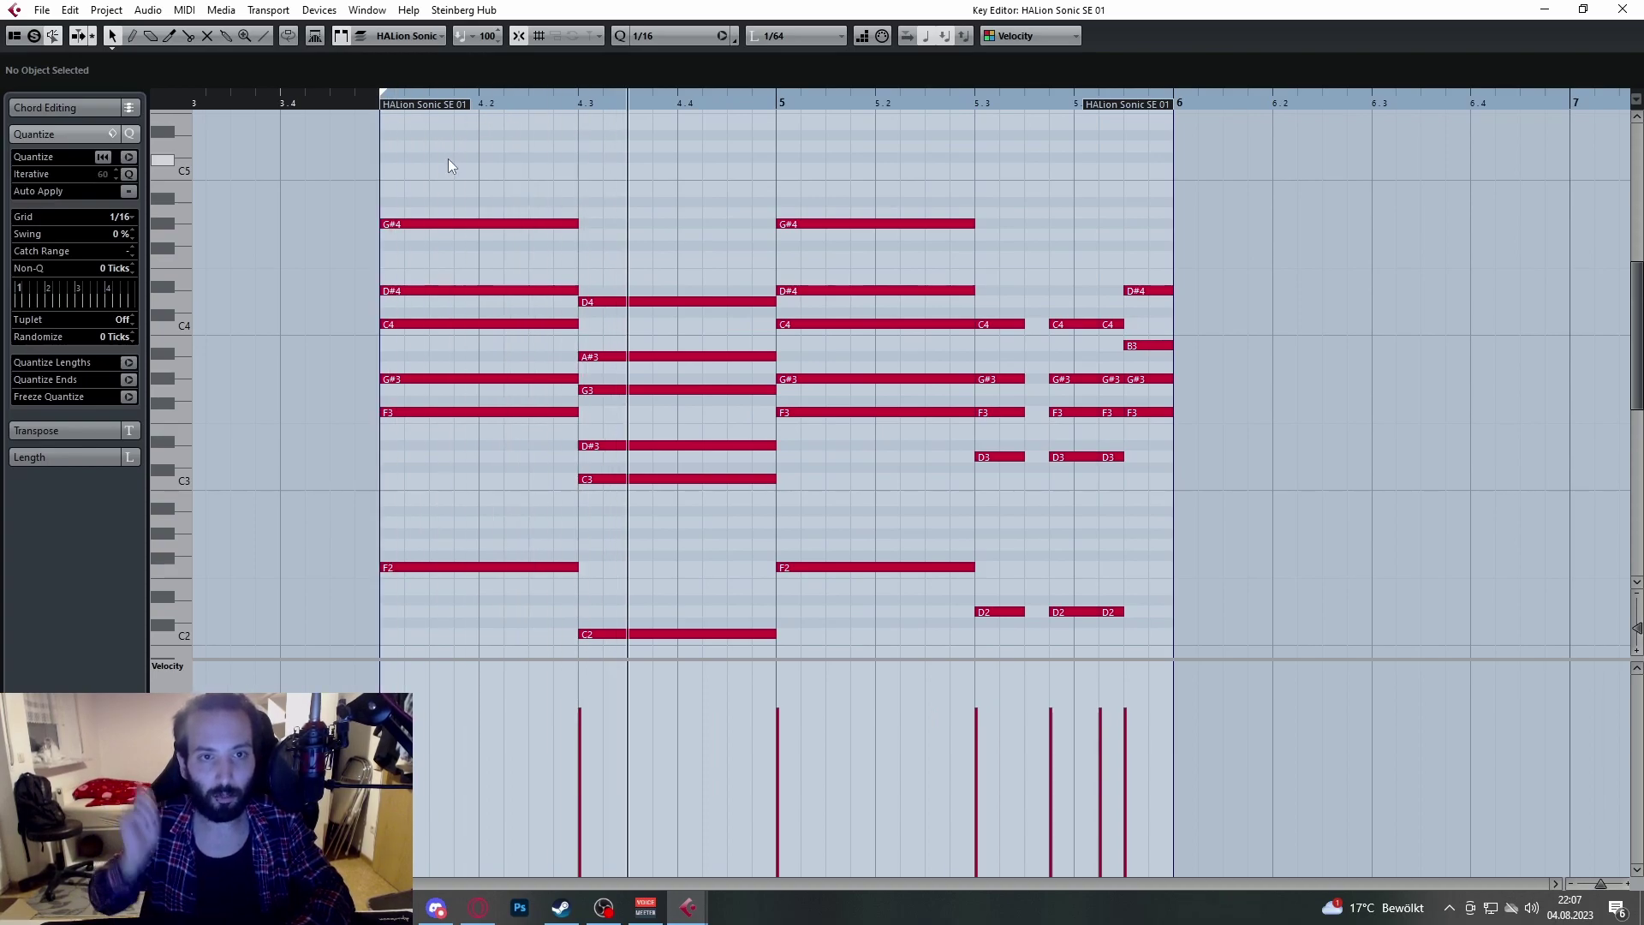
{"action": "scroll", "coordinate": [748, 163], "scroll_direction": "up", "scroll_amount": 1}
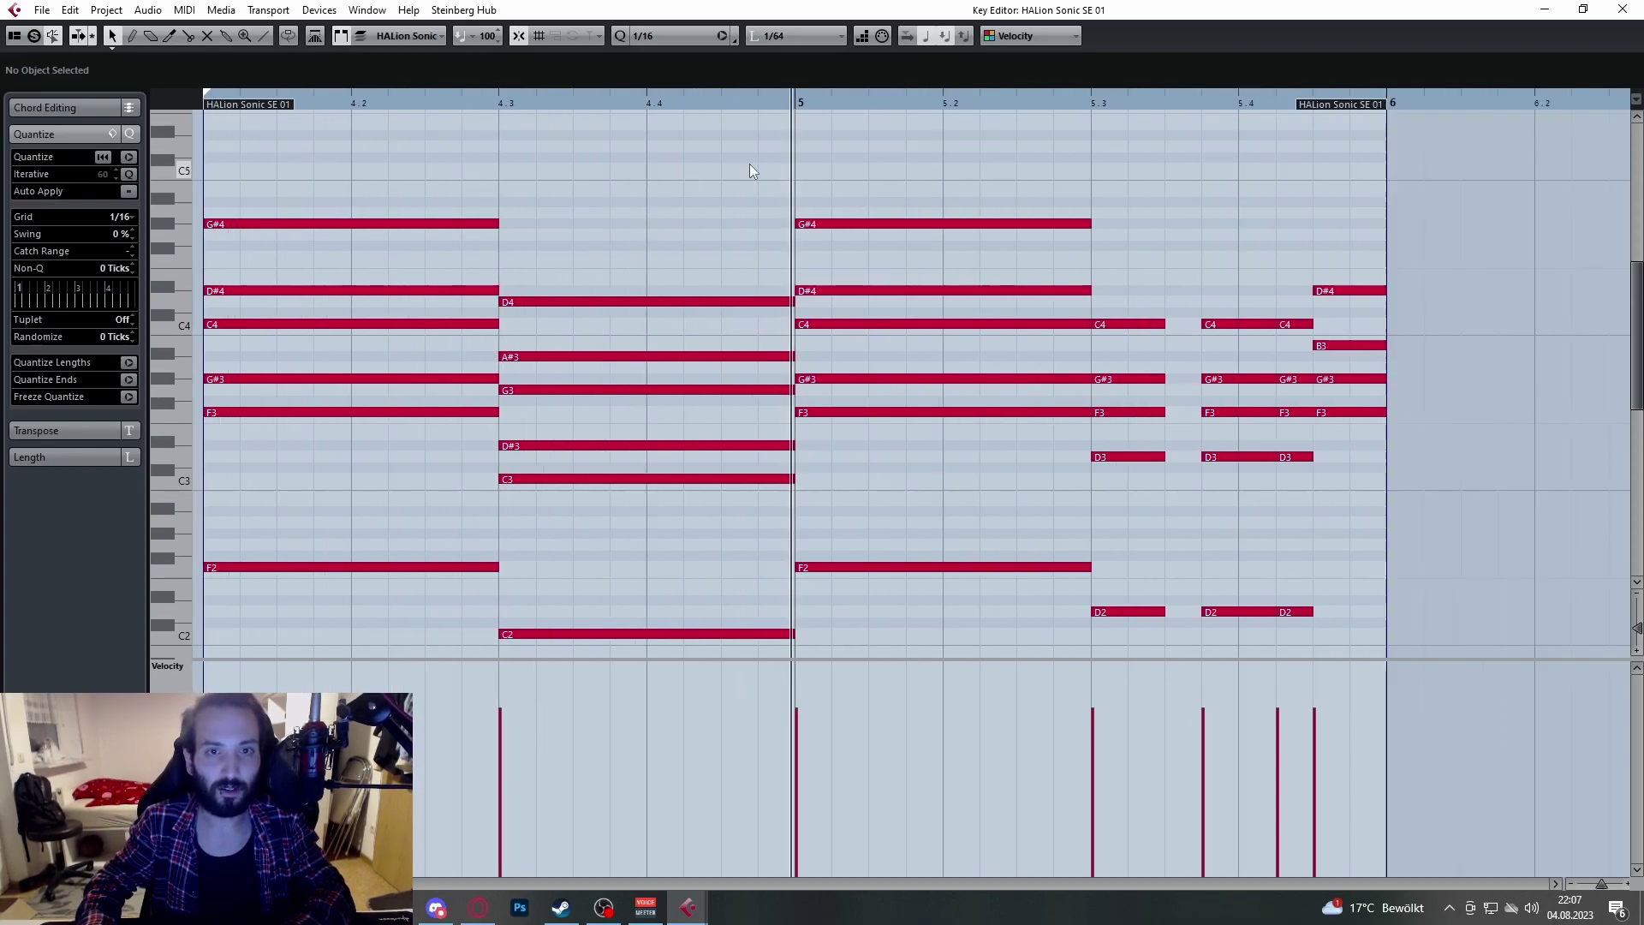
{"action": "scroll", "coordinate": [749, 162], "scroll_direction": "right", "scroll_amount": 2}
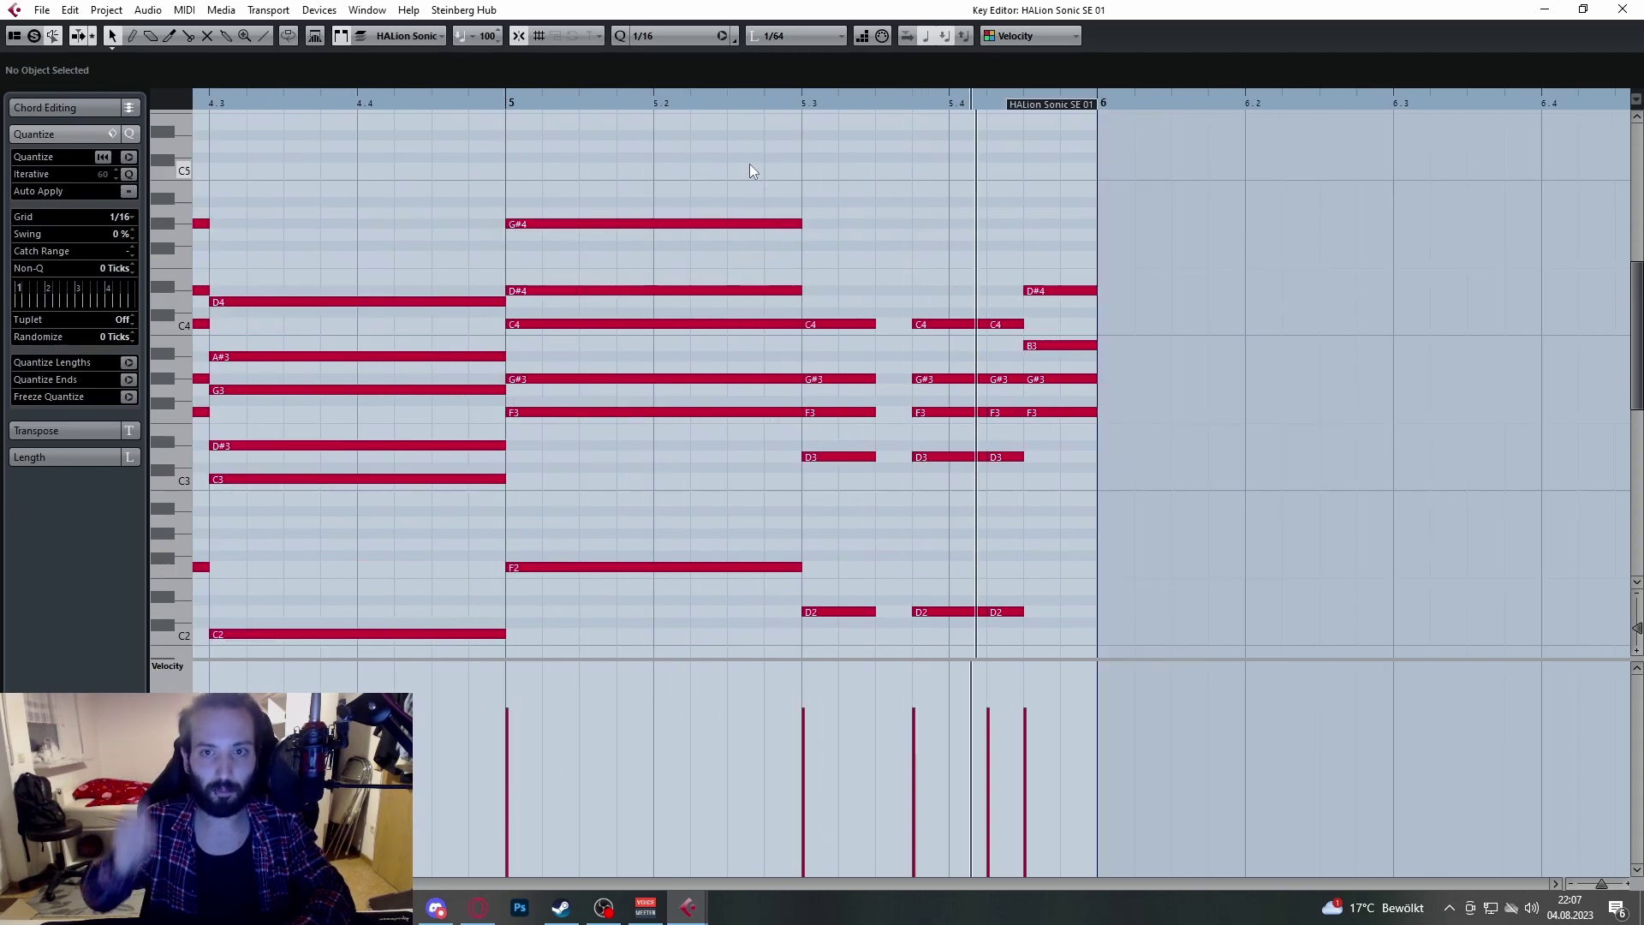
{"action": "key", "text": "space"}
{"action": "scroll", "coordinate": [929, 249], "scroll_direction": "down", "scroll_amount": 2}
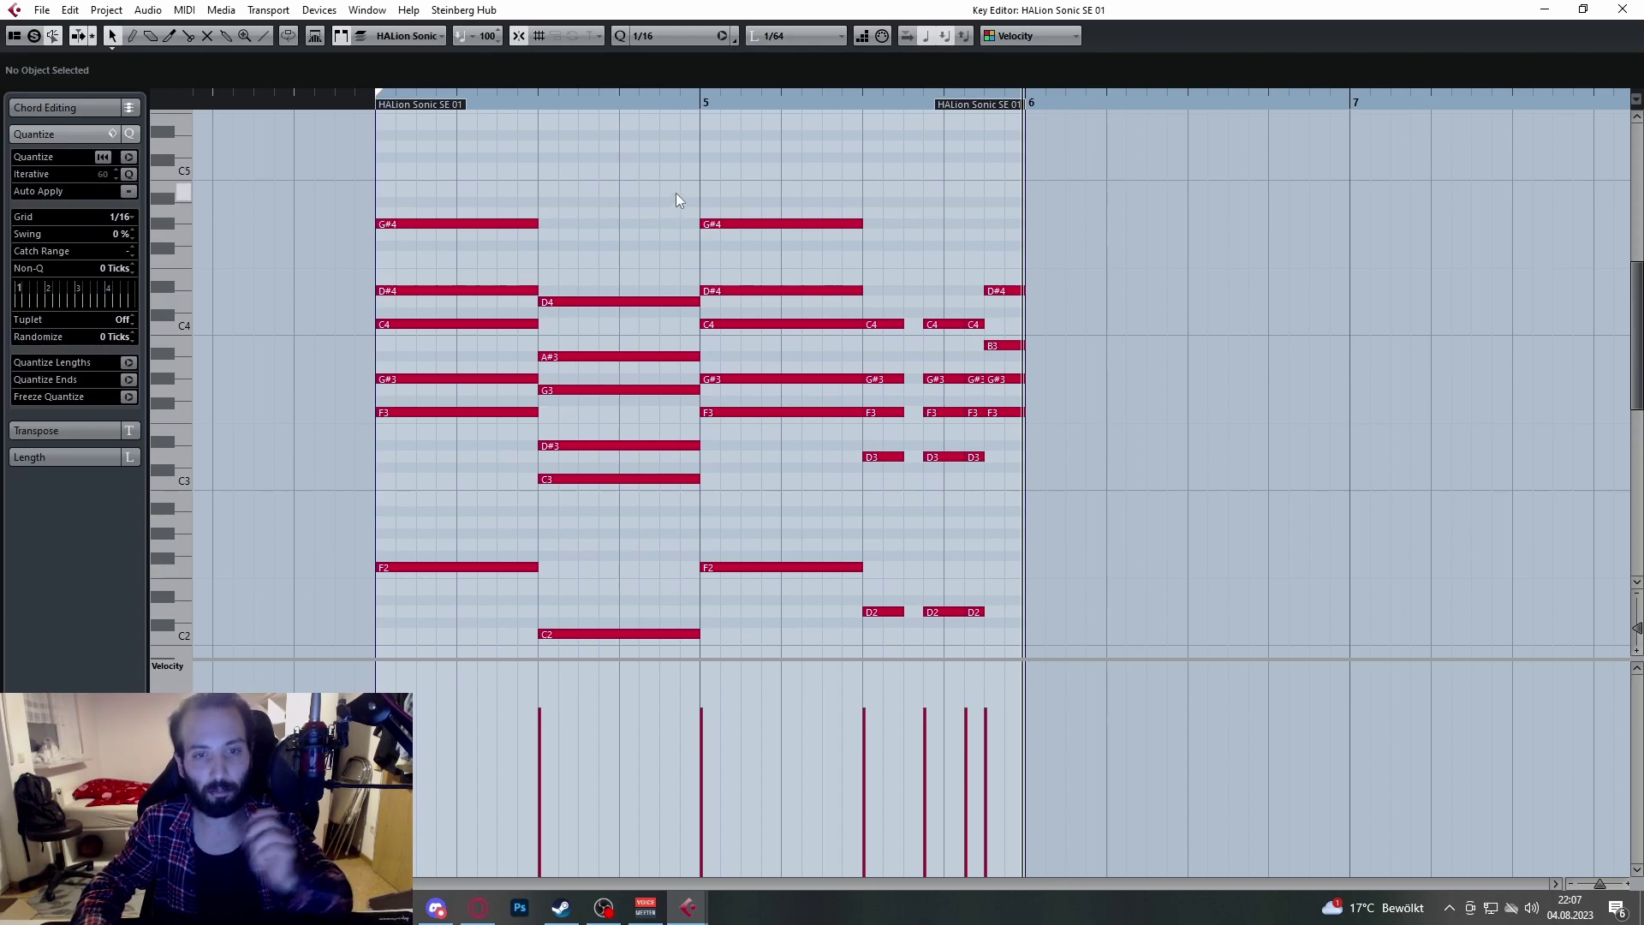
Step: Close the Key Editor and move the playhead into bar 5 of the arrangement
{"action": "left_click", "coordinate": [539, 102]}
{"action": "left_click", "coordinate": [438, 105]}
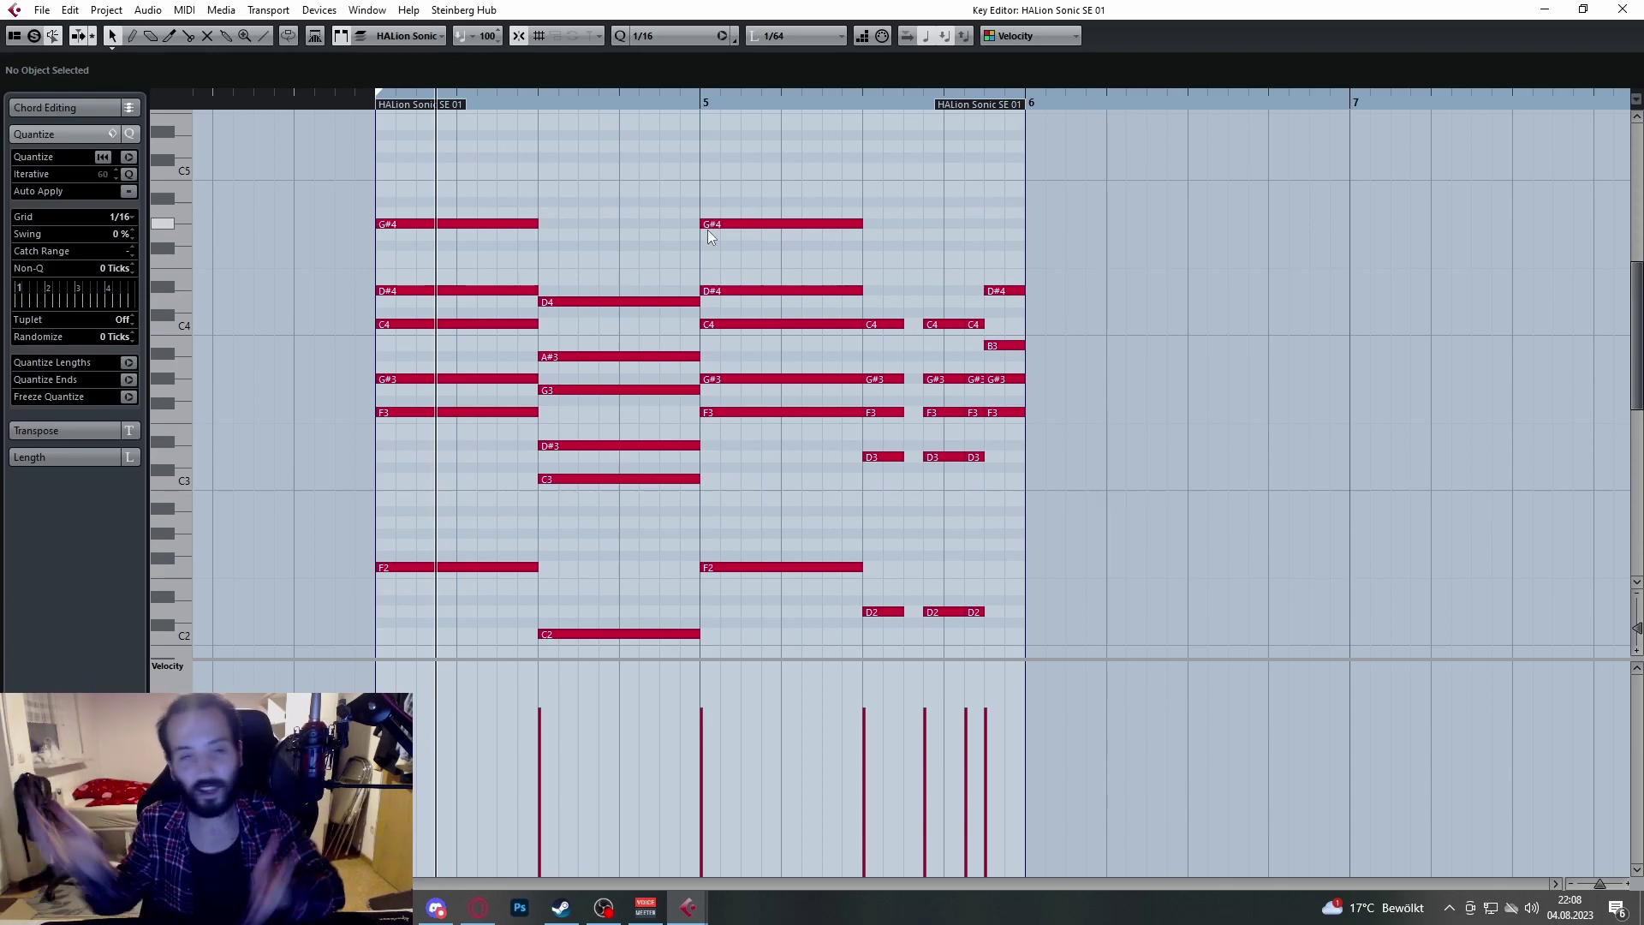
{"action": "left_click", "coordinate": [1622, 10]}
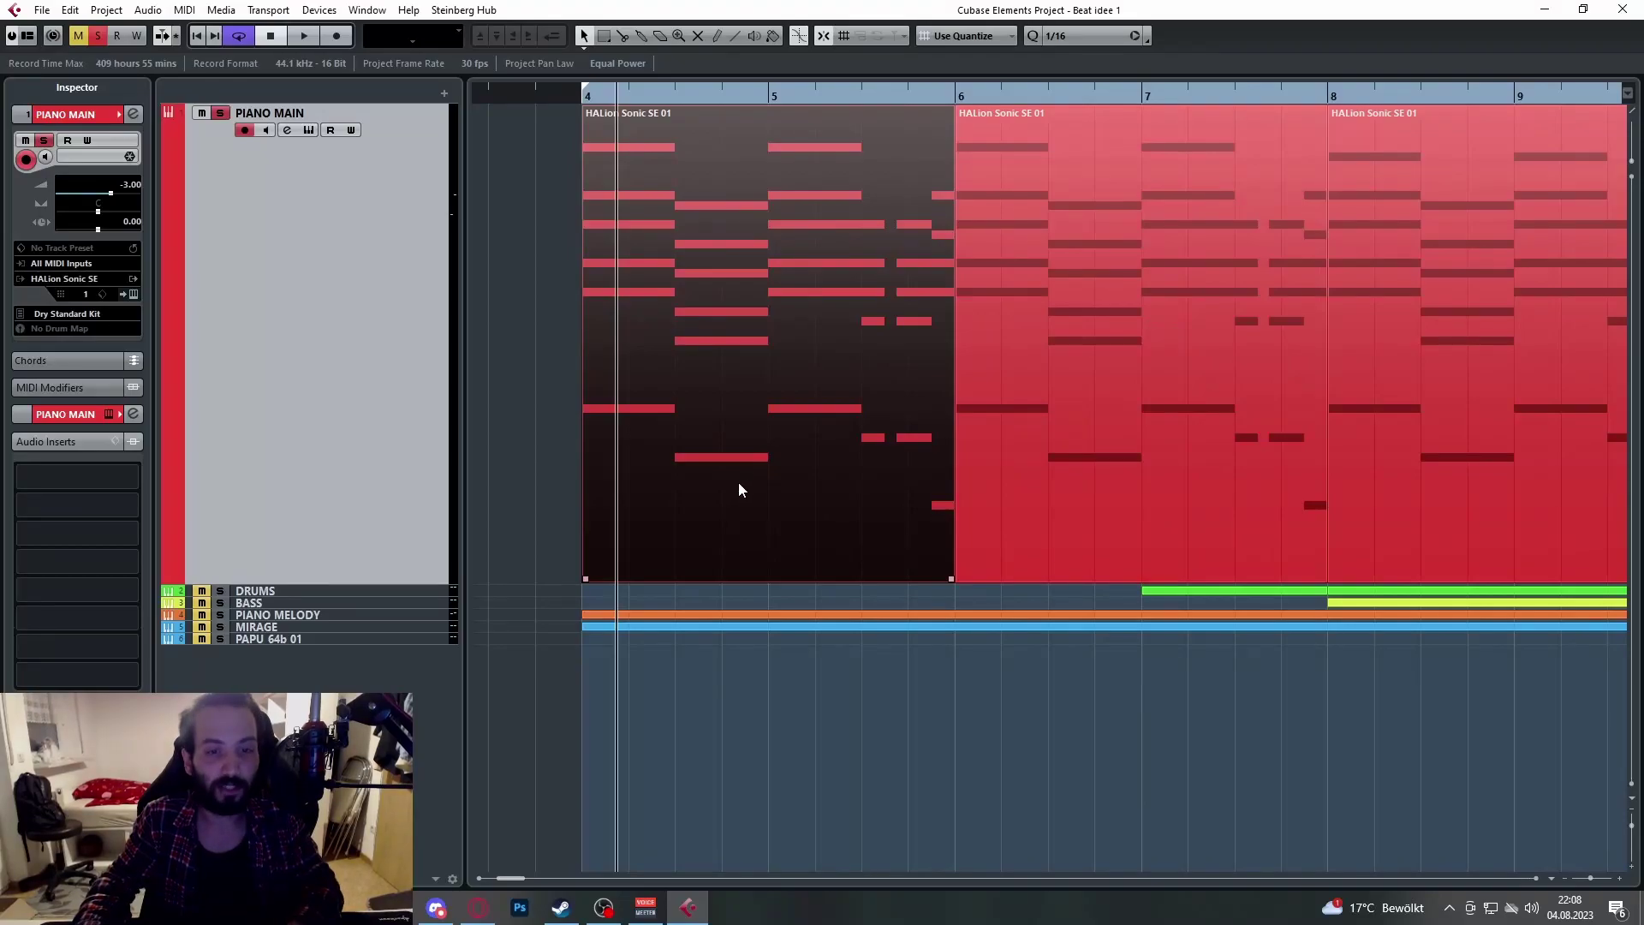
{"action": "scroll", "coordinate": [740, 490], "scroll_direction": "down", "scroll_amount": 4}
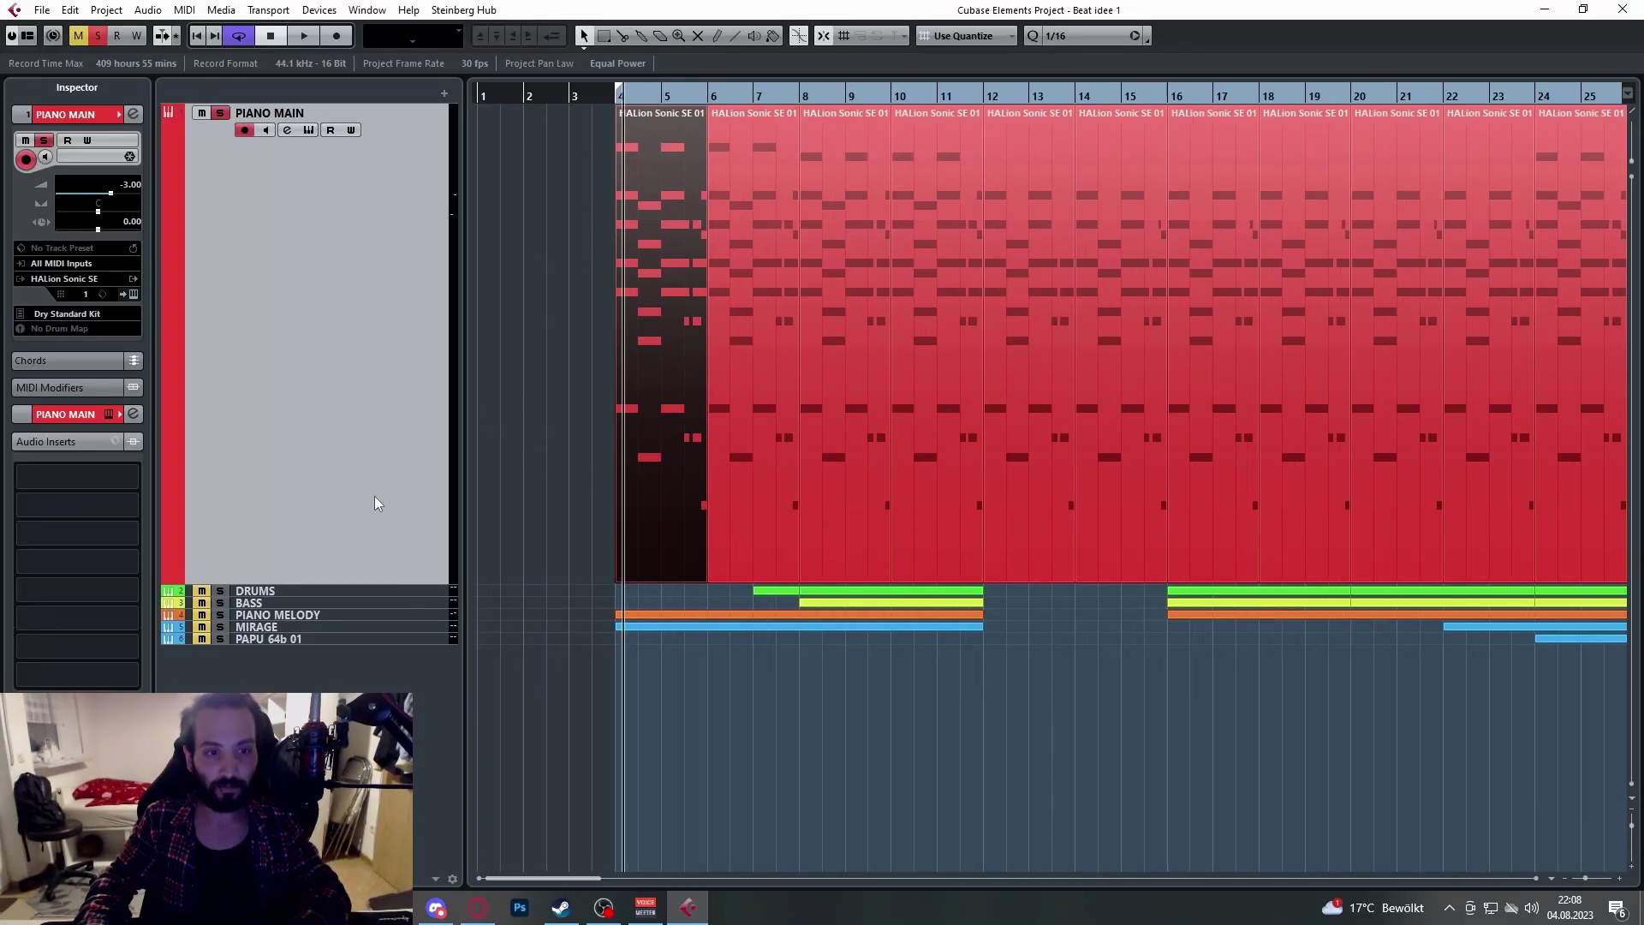
{"action": "scroll", "coordinate": [634, 406], "scroll_direction": "up", "scroll_amount": 4}
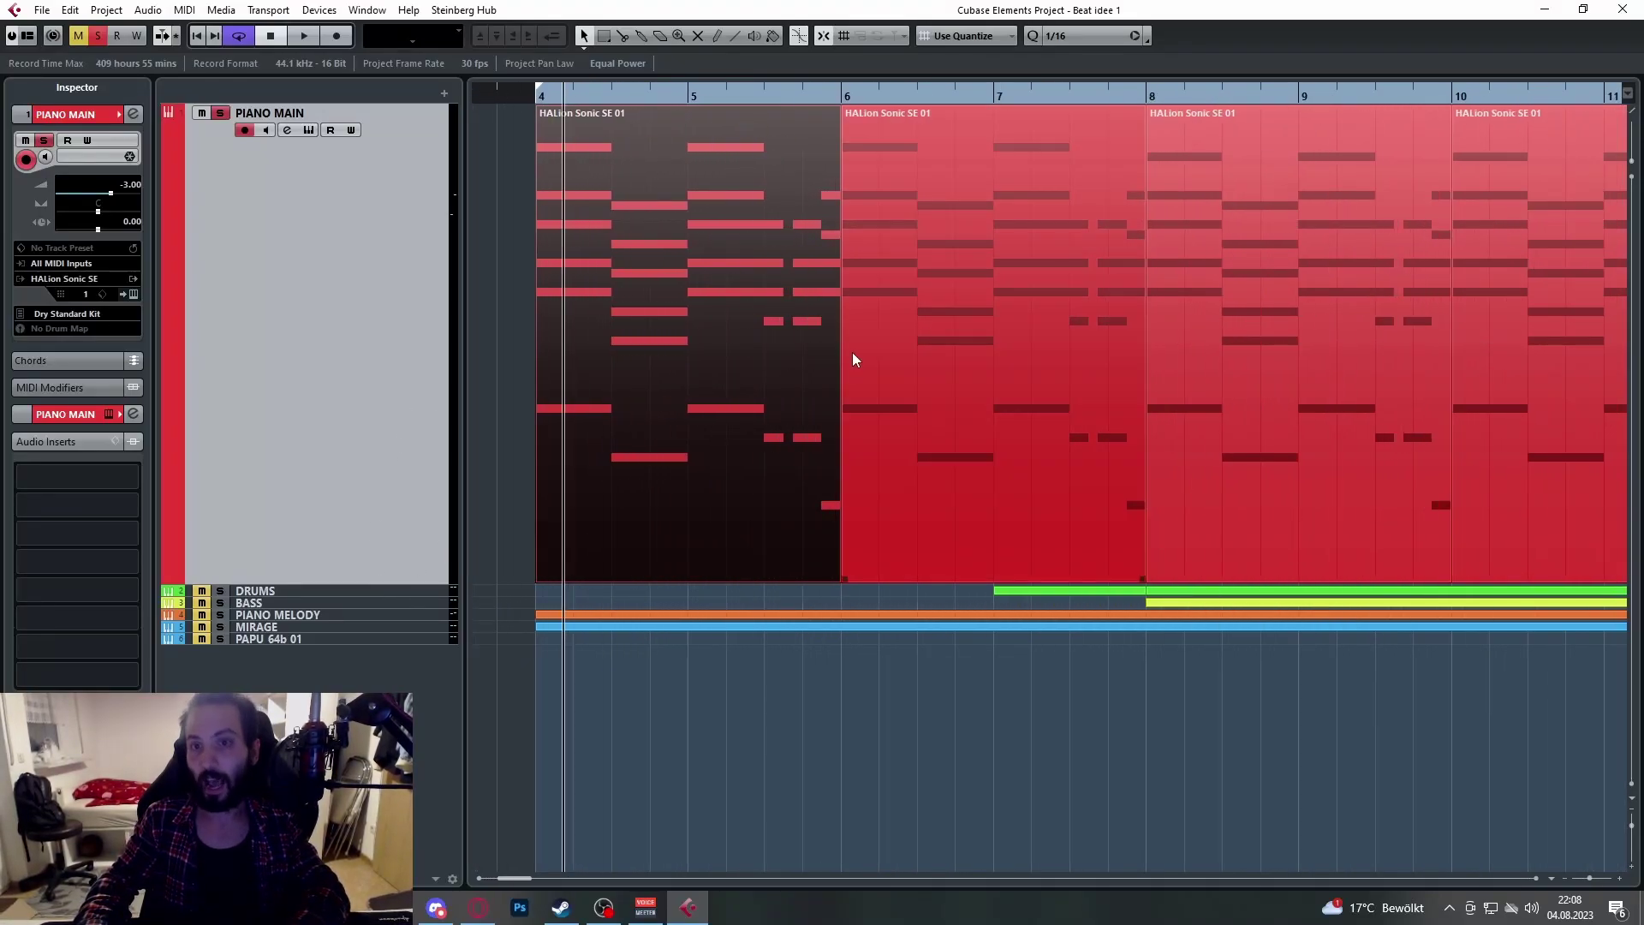
{"action": "left_click_drag", "start_coordinate": [906, 100], "coordinate": [738, 103]}
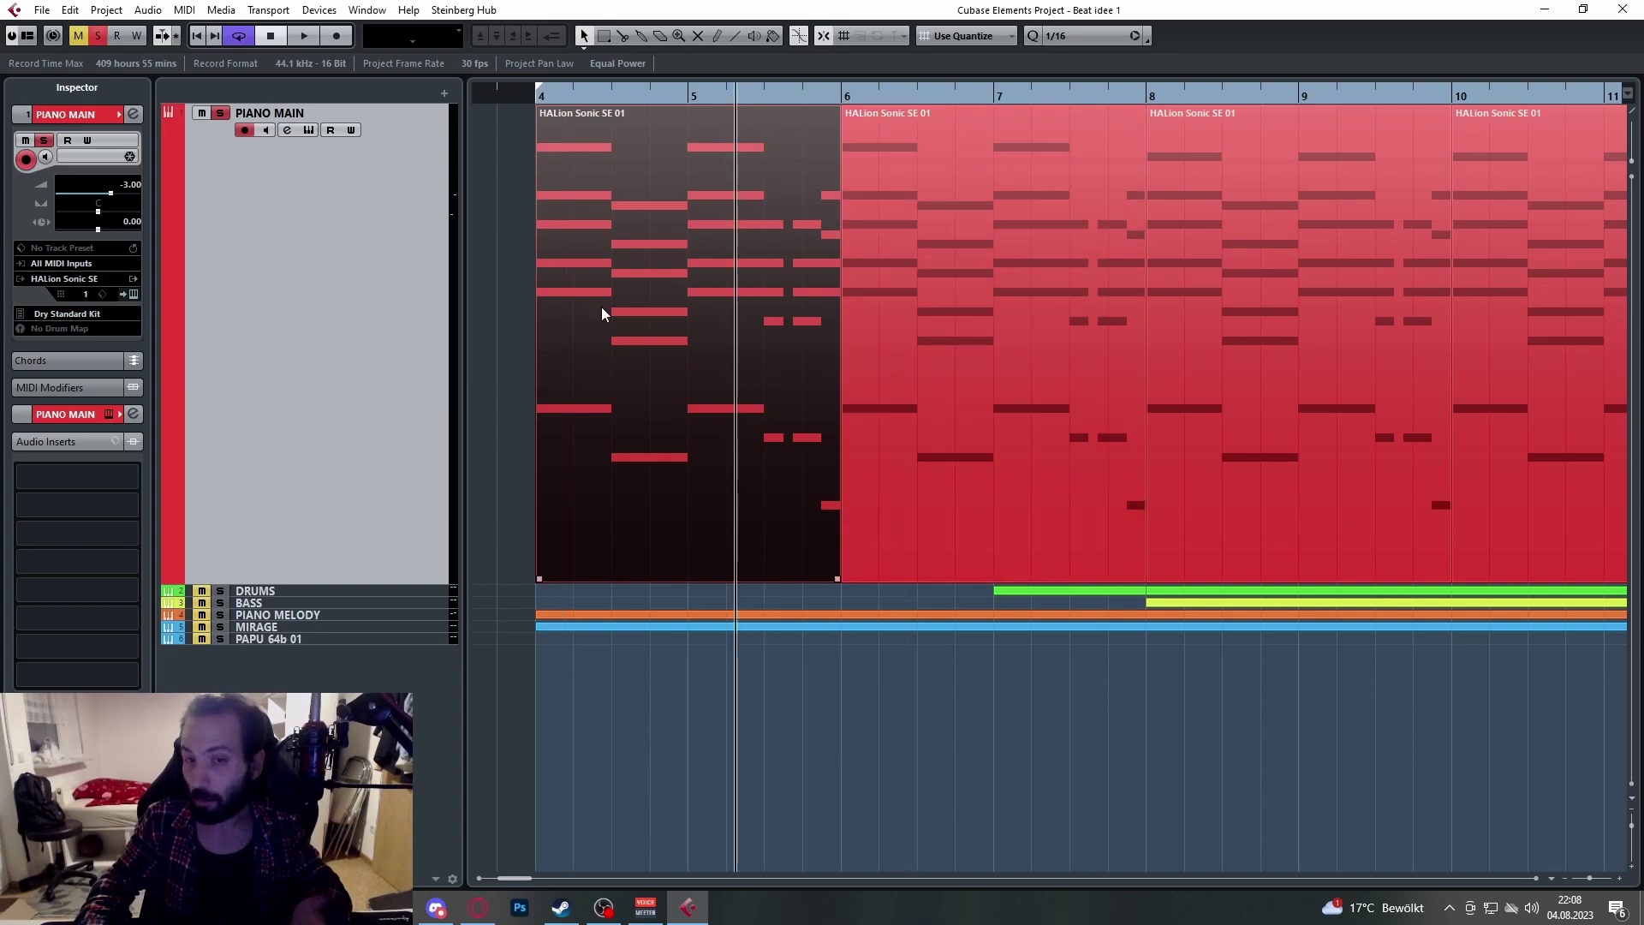
Step: Unsolo the PIANO MAIN track, reduce its height, and select and enlarge the DRUMS track
{"action": "key", "text": "s"}
{"action": "left_click_drag", "start_coordinate": [374, 582], "coordinate": [424, 537]}
{"action": "left_click", "coordinate": [406, 163]}
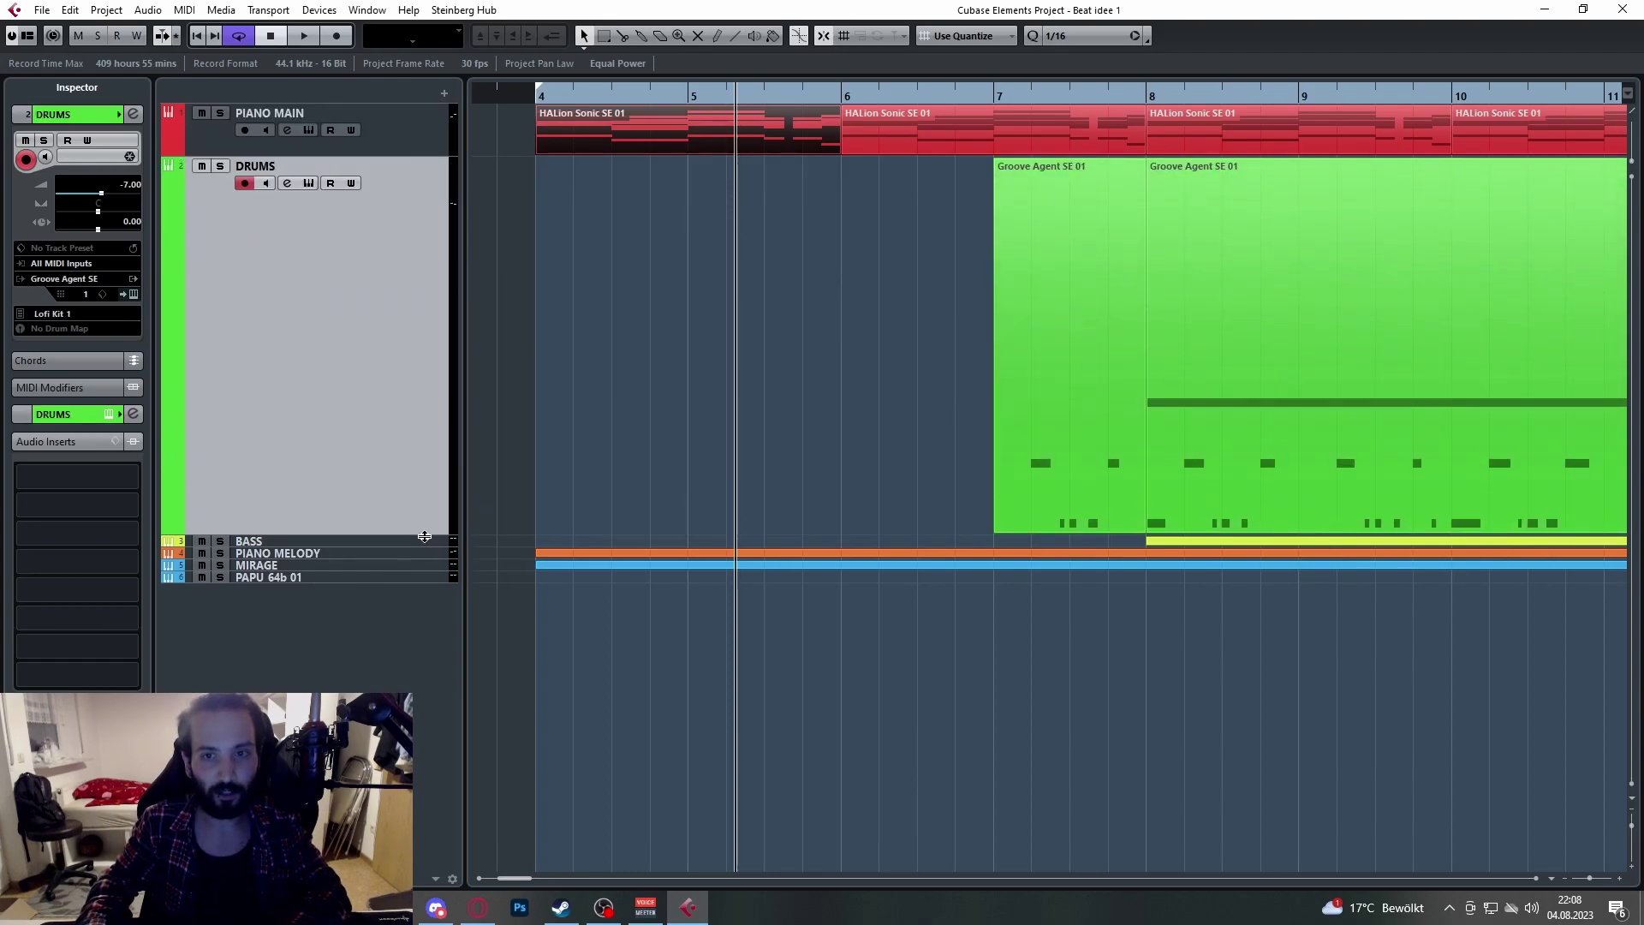
Step: Place the playhead at bar 8, at the start of the longer DRUMS part
{"action": "scroll", "coordinate": [822, 492], "scroll_direction": "down", "scroll_amount": 4}
{"action": "scroll", "coordinate": [994, 465], "scroll_direction": "up", "scroll_amount": 4}
{"action": "scroll", "coordinate": [925, 479], "scroll_direction": "down", "scroll_amount": 3}
{"action": "scroll", "coordinate": [778, 465], "scroll_direction": "right", "scroll_amount": 2}
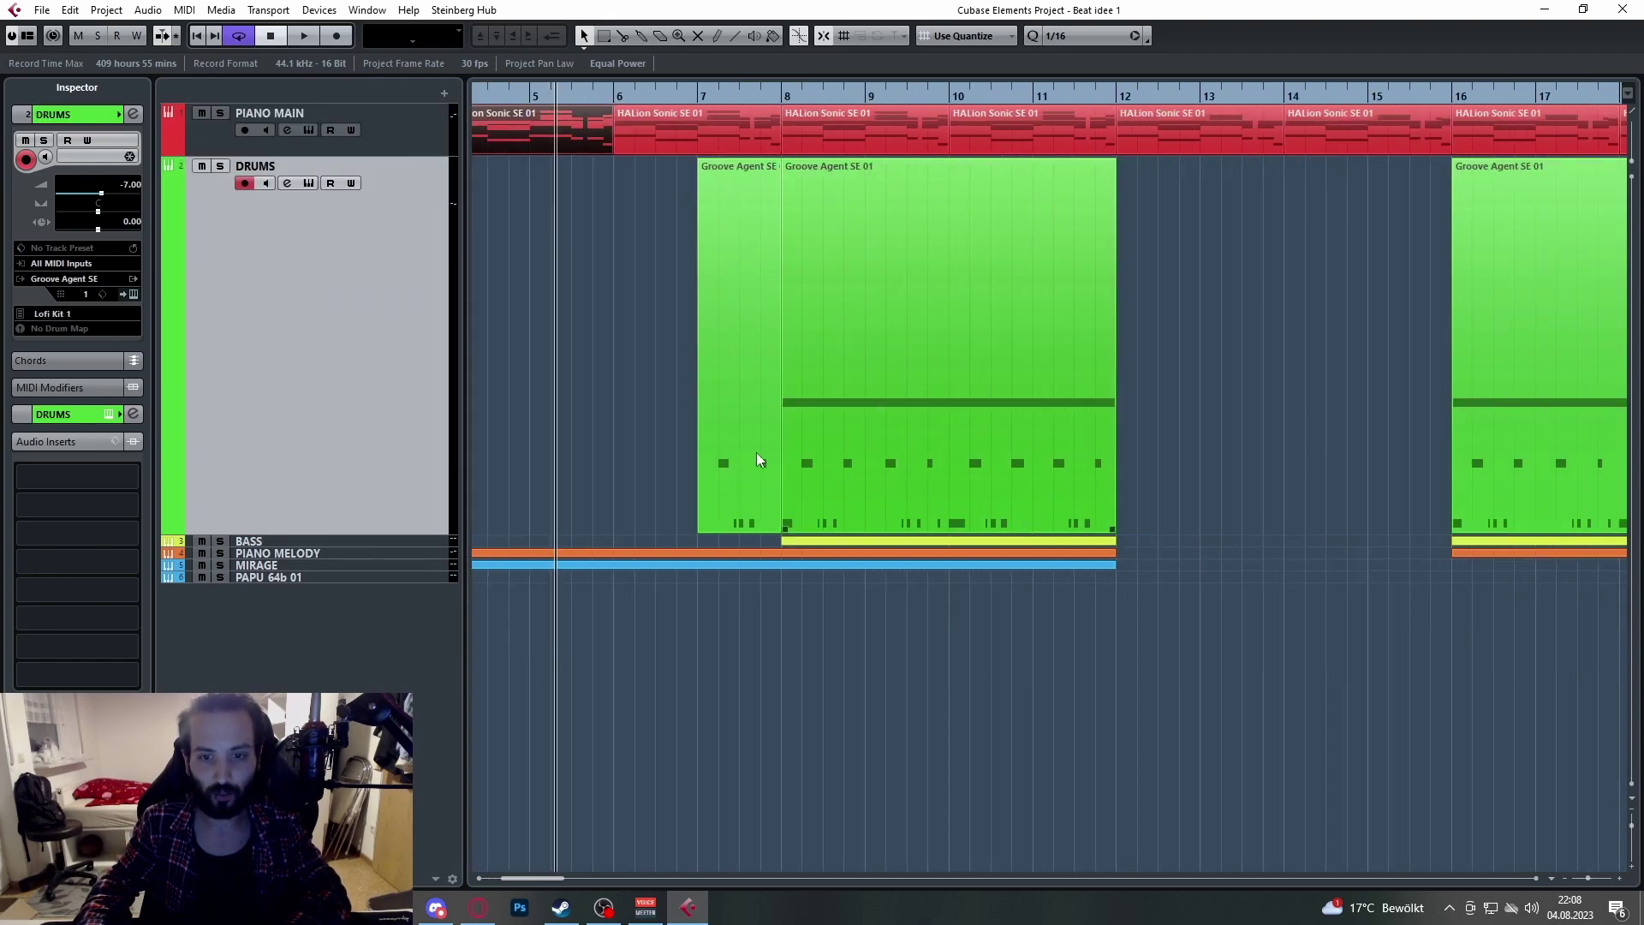
{"action": "scroll", "coordinate": [779, 385], "scroll_direction": "up", "scroll_amount": 4}
{"action": "left_click", "coordinate": [781, 96]}
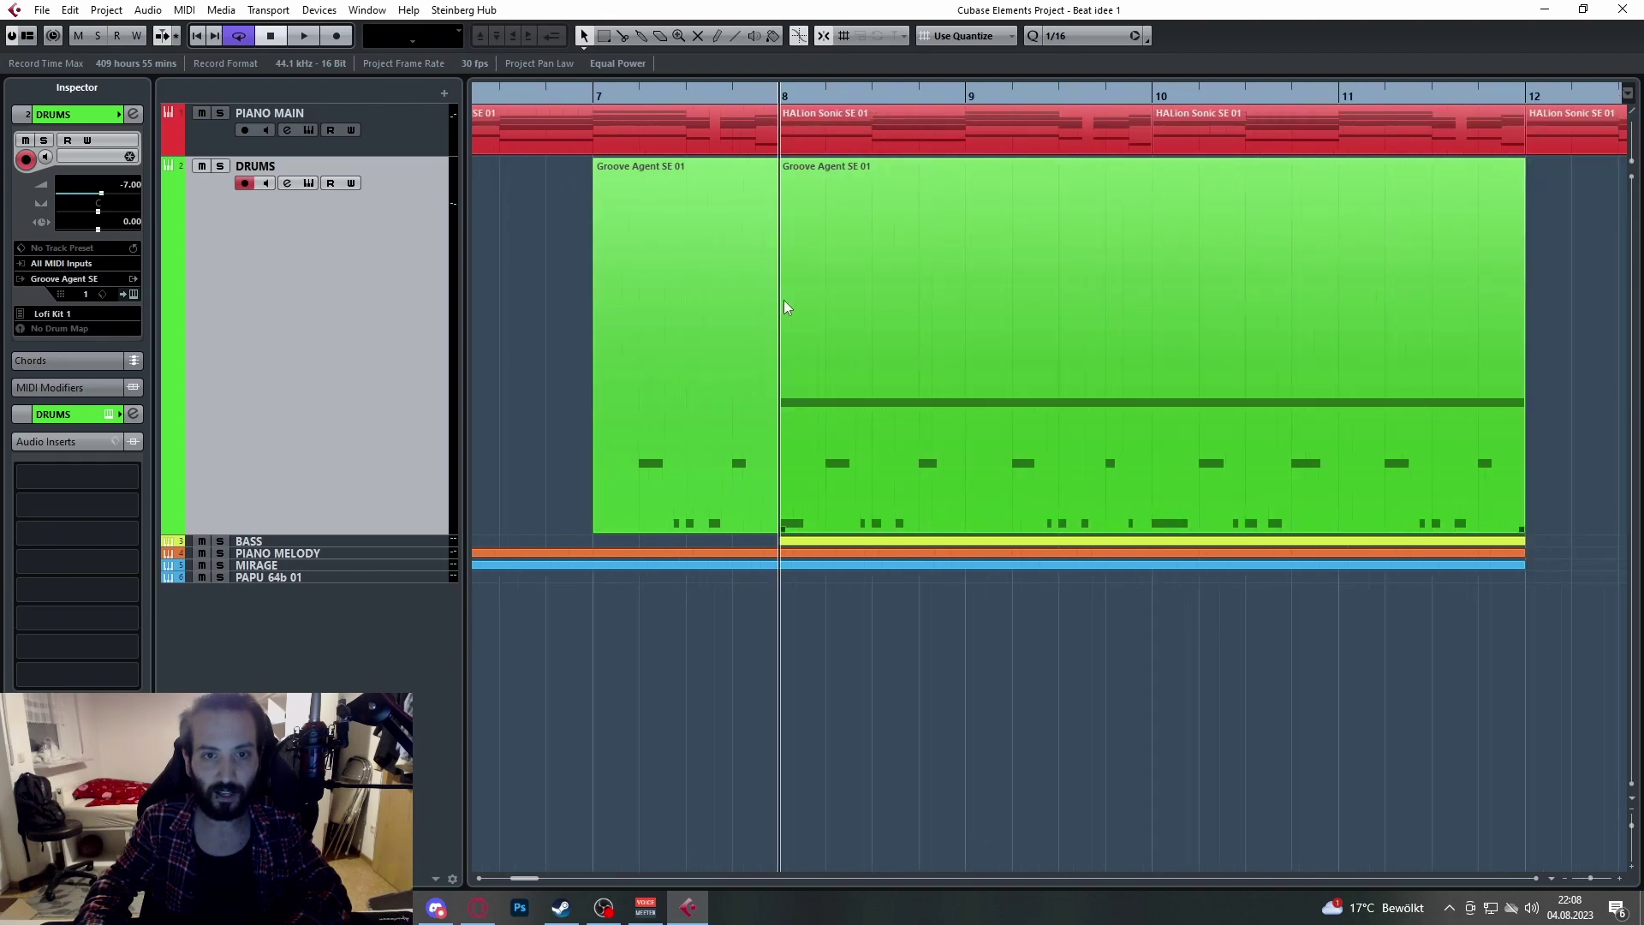
Step: Select the first DRUMS part, start playback from bar 8, and solo the DRUMS and PIANO MAIN tracks together
{"action": "scroll", "coordinate": [782, 299], "scroll_direction": "down", "scroll_amount": 1}
{"action": "left_click", "coordinate": [751, 377]}
{"action": "scroll", "coordinate": [767, 369], "scroll_direction": "right", "scroll_amount": 2}
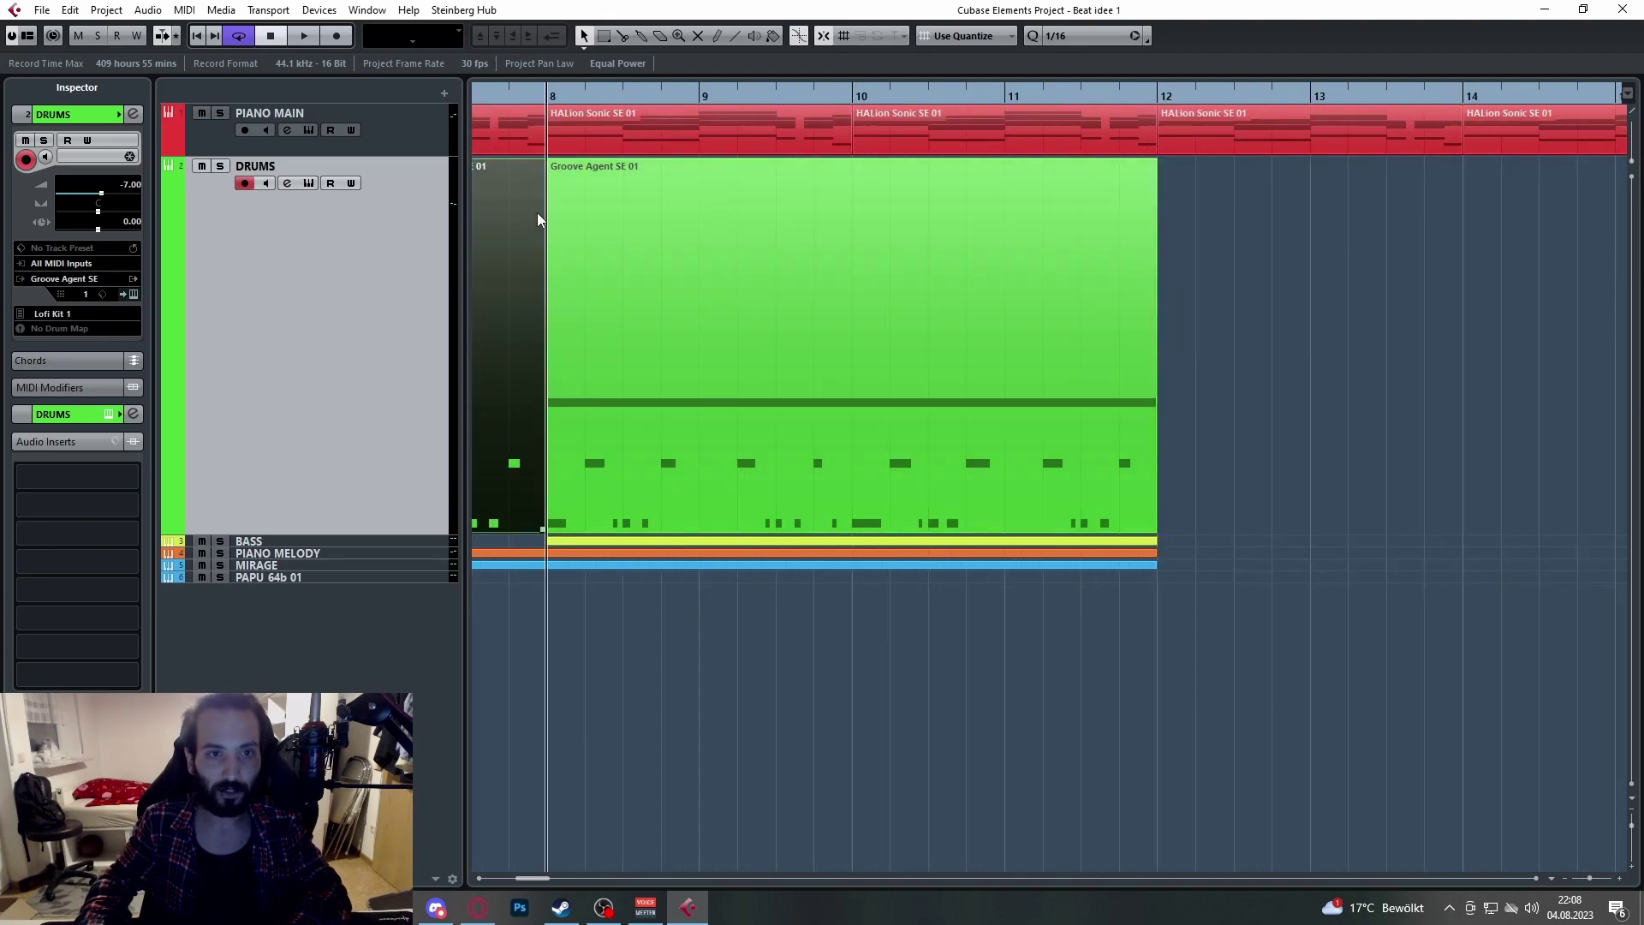
{"action": "key", "text": "space"}
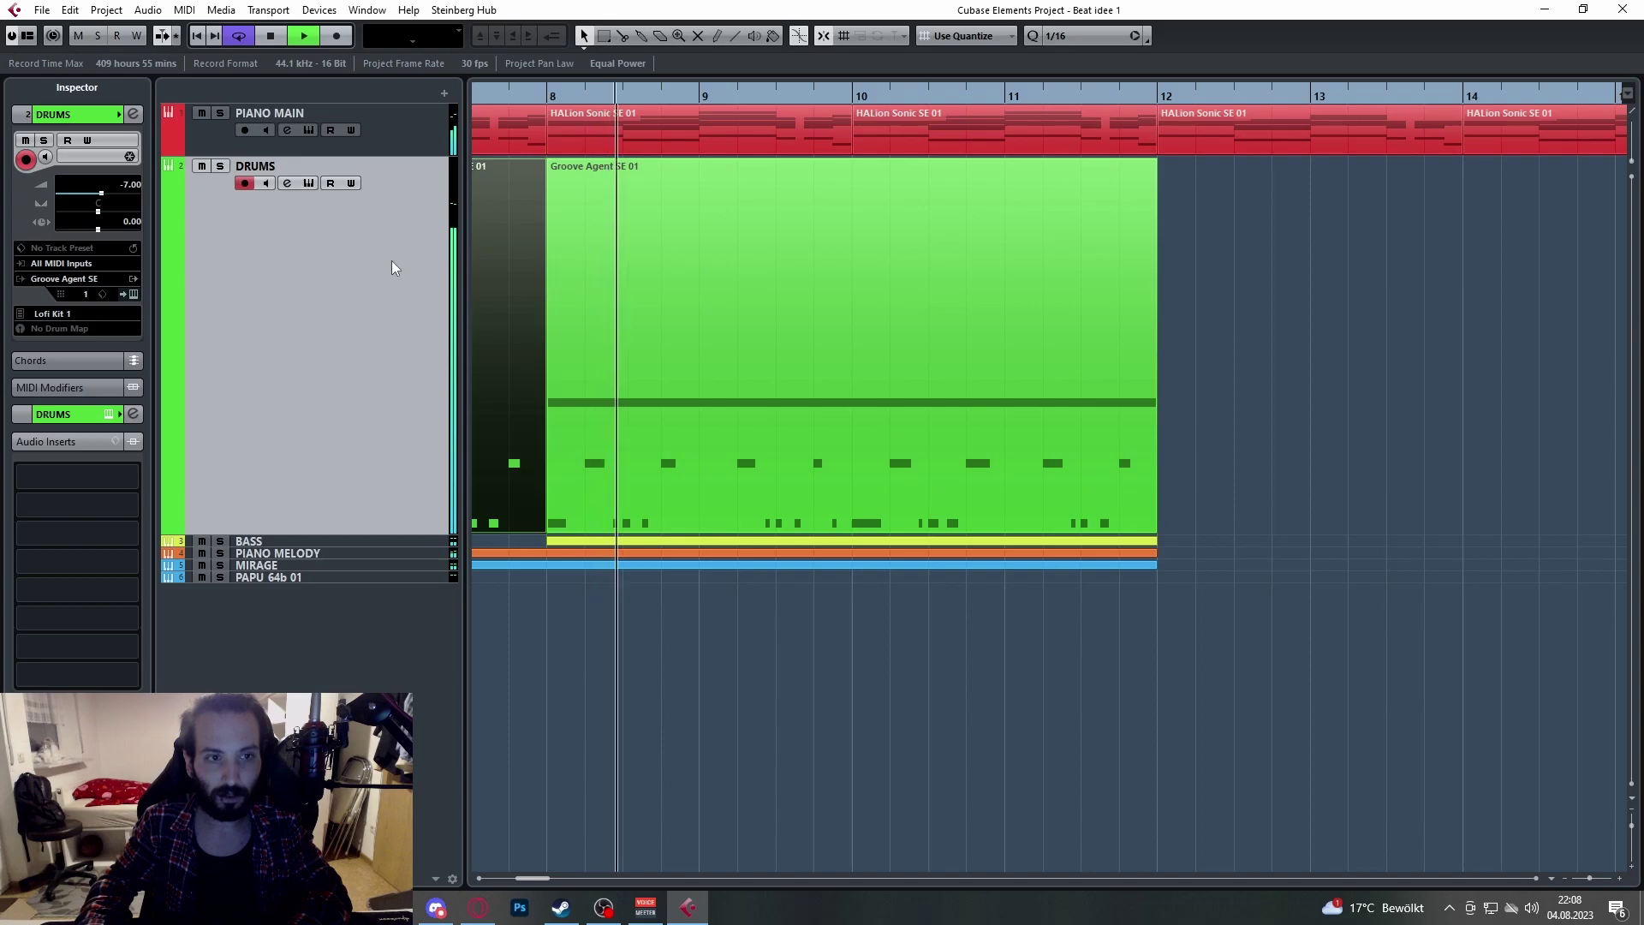
{"action": "left_click", "coordinate": [428, 132]}
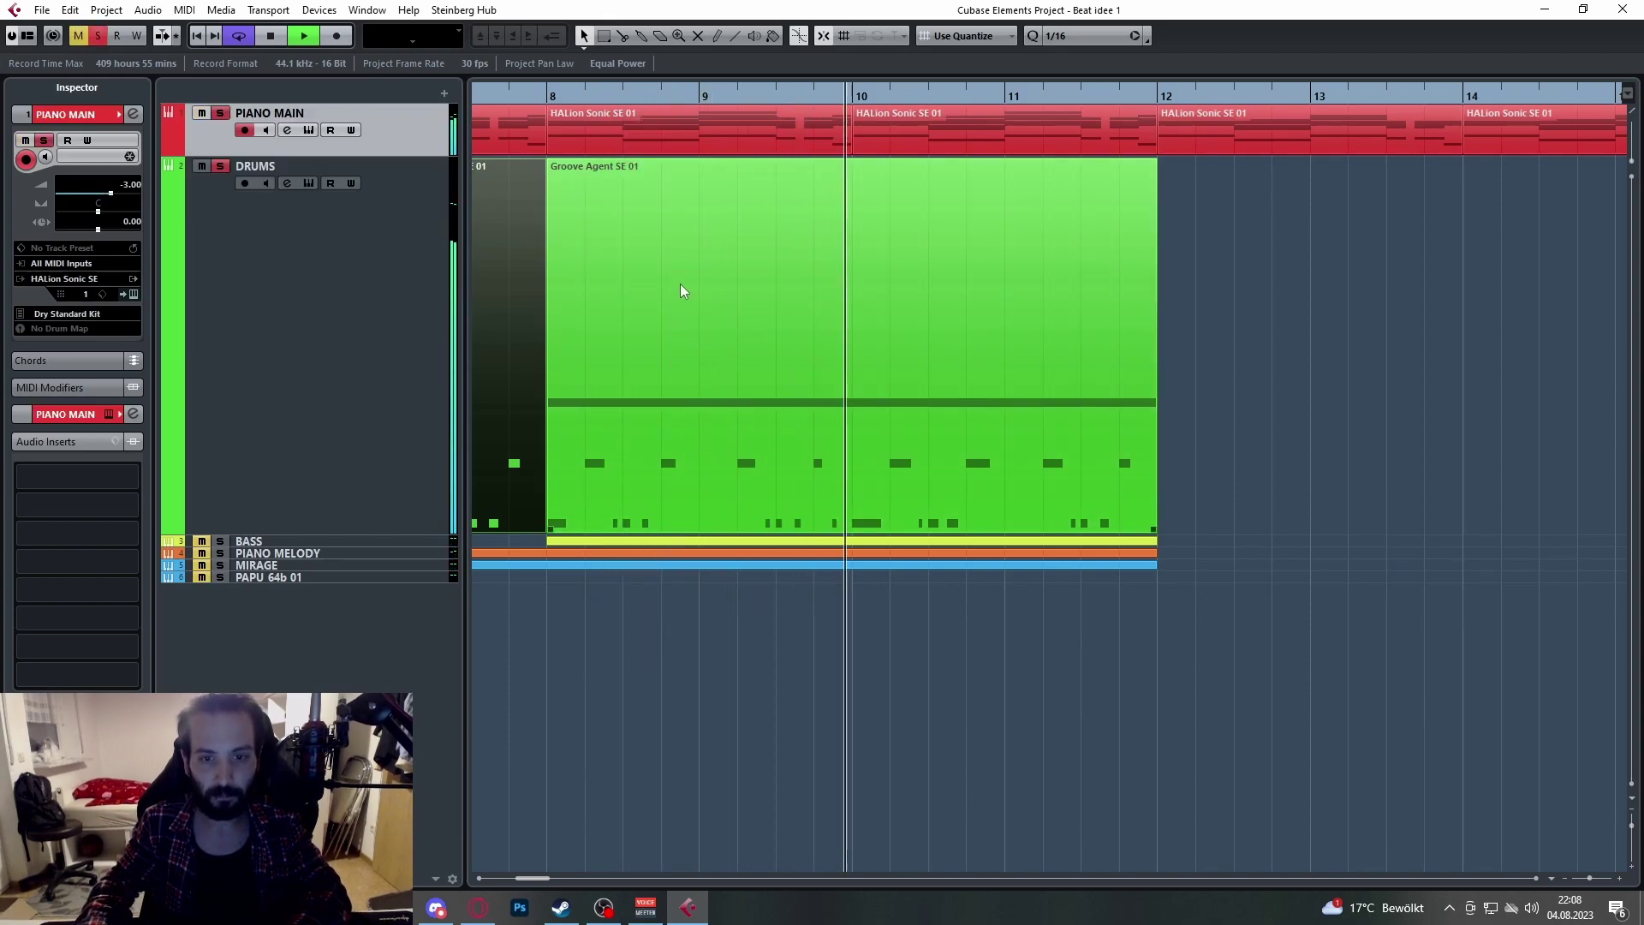
Step: Stop playback, return the playhead to bar 8, and examine the longer DRUMS part's note pattern in the Key Editor
{"action": "key", "text": "space"}
{"action": "left_click", "coordinate": [555, 96]}
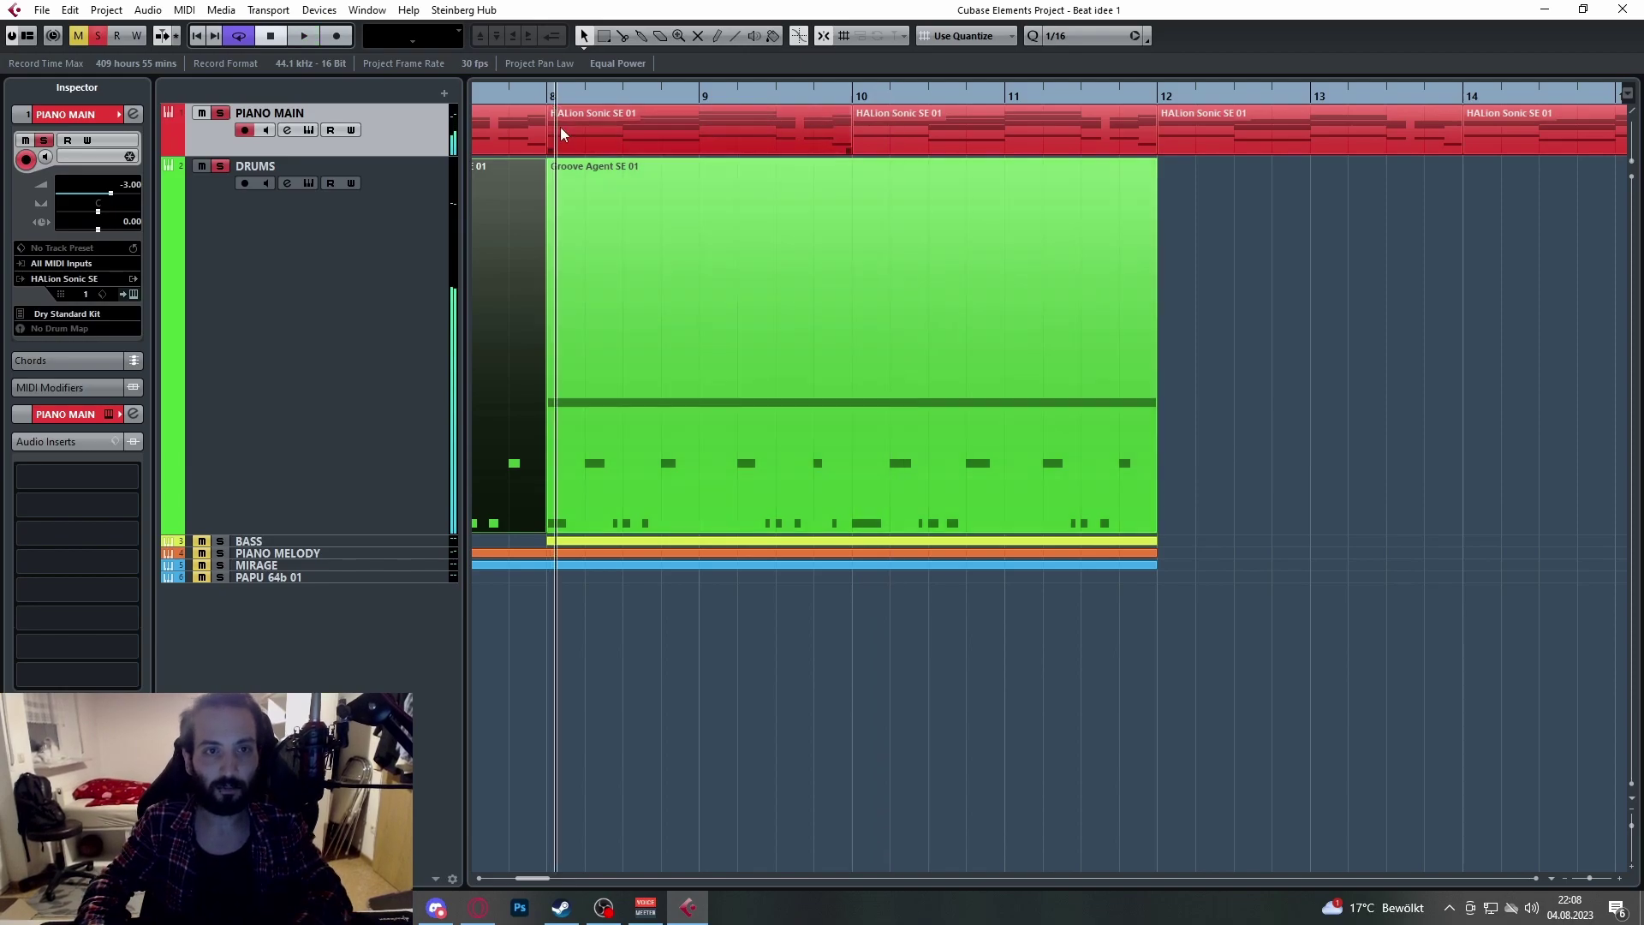
{"action": "double_click", "coordinate": [637, 266]}
{"action": "scroll", "coordinate": [574, 301], "scroll_direction": "up", "scroll_amount": 4}
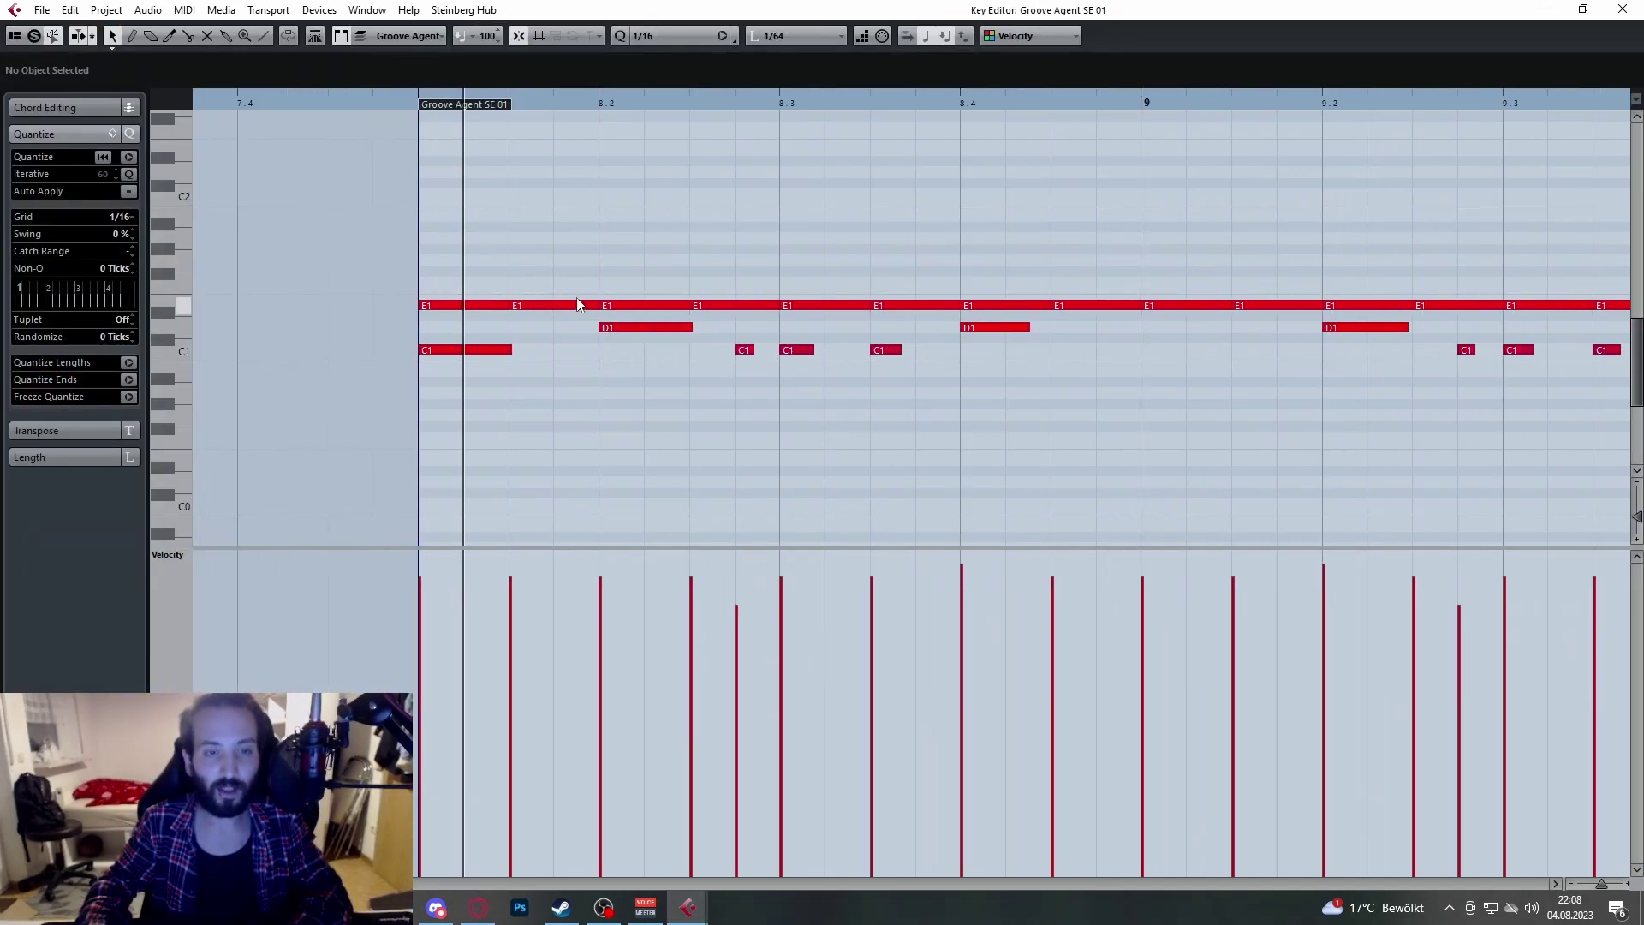
{"action": "scroll", "coordinate": [577, 305], "scroll_direction": "up", "scroll_amount": 3}
{"action": "scroll", "coordinate": [584, 291], "scroll_direction": "down", "scroll_amount": 4}
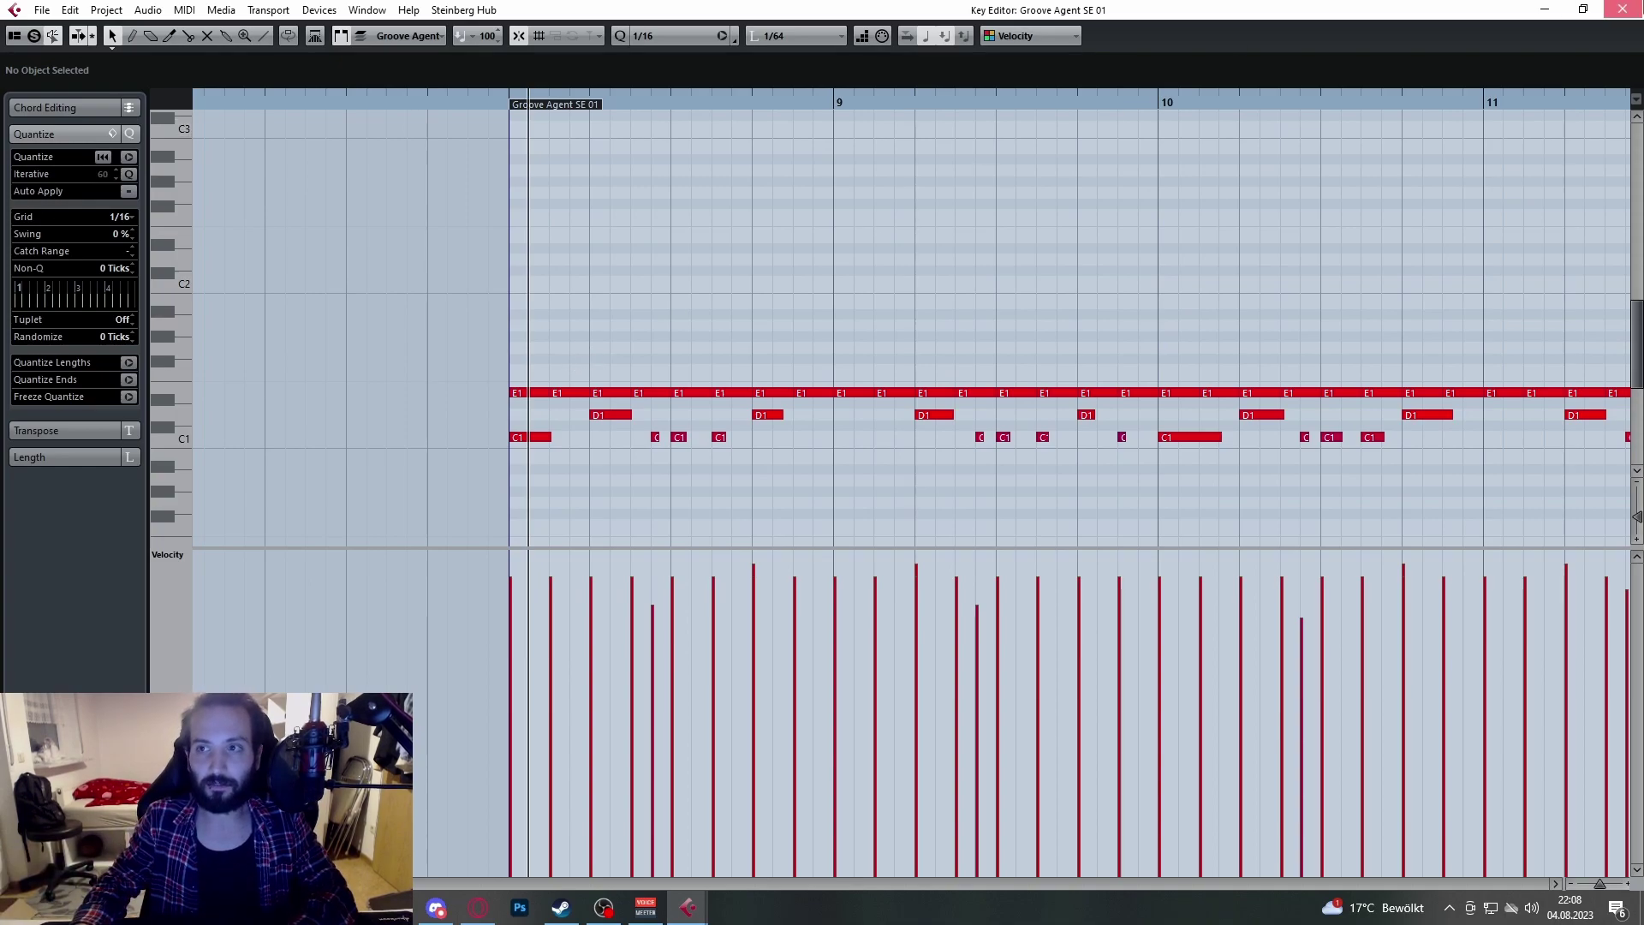
{"action": "left_click", "coordinate": [1623, 10]}
Step: Draw an empty part on the DRUMS track from bar 41 to bar 44 and set the locators around it
{"action": "scroll", "coordinate": [872, 537], "scroll_direction": "right", "scroll_amount": 10}
{"action": "scroll", "coordinate": [610, 302], "scroll_direction": "right", "scroll_amount": 1}
{"action": "scroll", "coordinate": [610, 301], "scroll_direction": "left", "scroll_amount": 3}
{"action": "scroll", "coordinate": [752, 285], "scroll_direction": "up", "scroll_amount": 2}
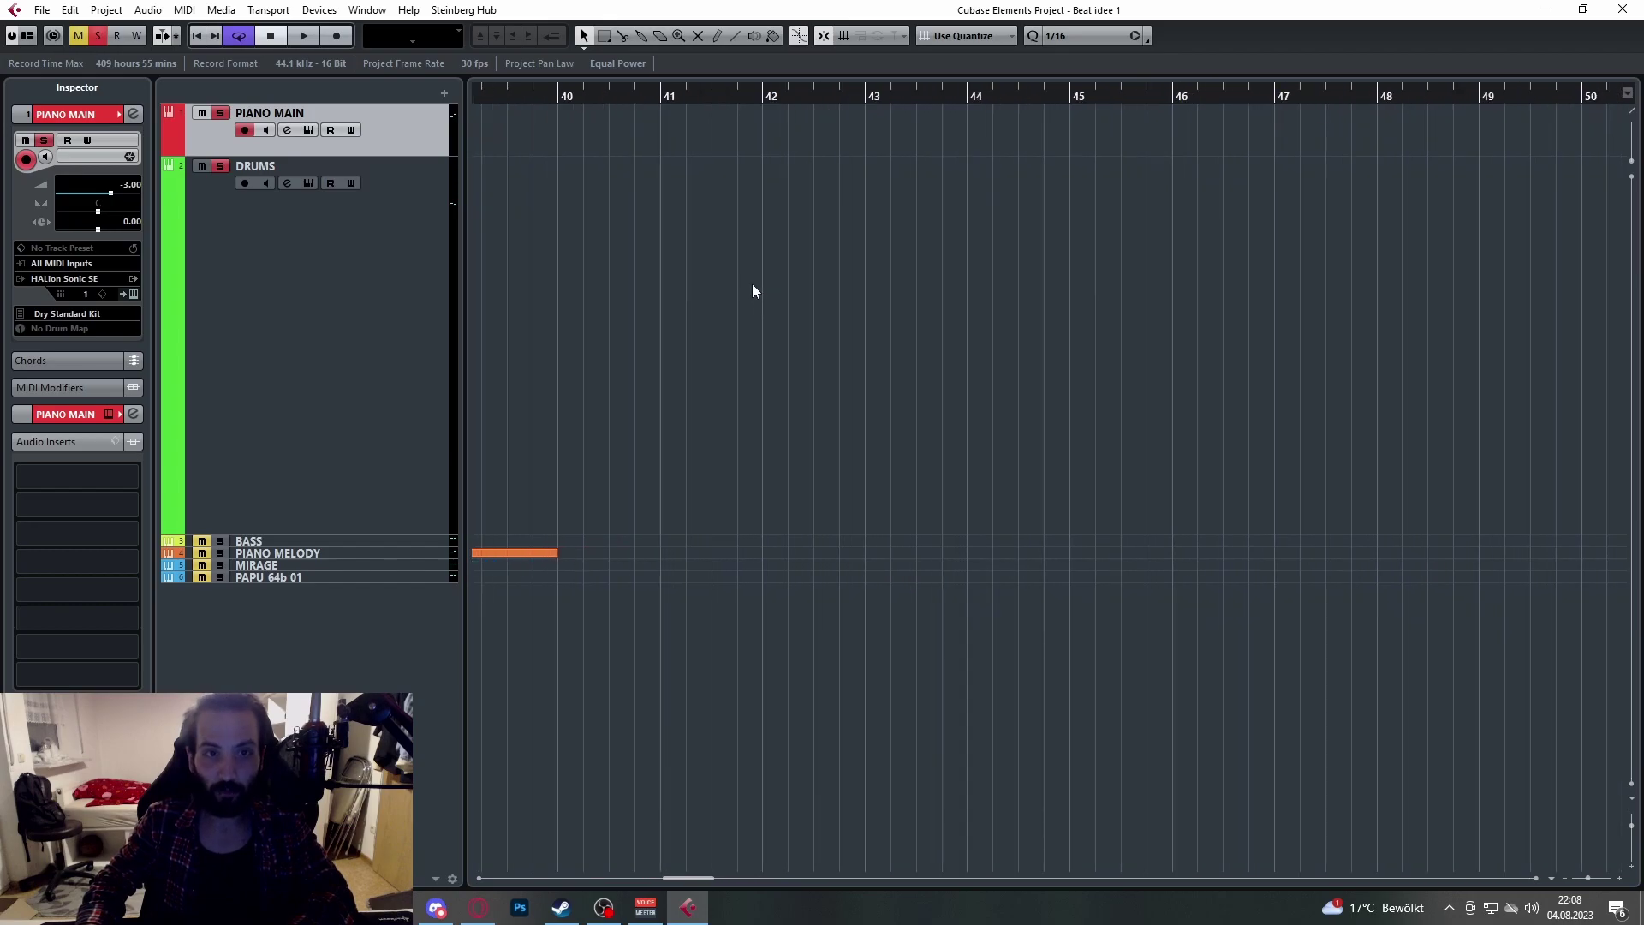
{"action": "left_click", "coordinate": [658, 96]}
{"action": "left_click", "coordinate": [409, 250]}
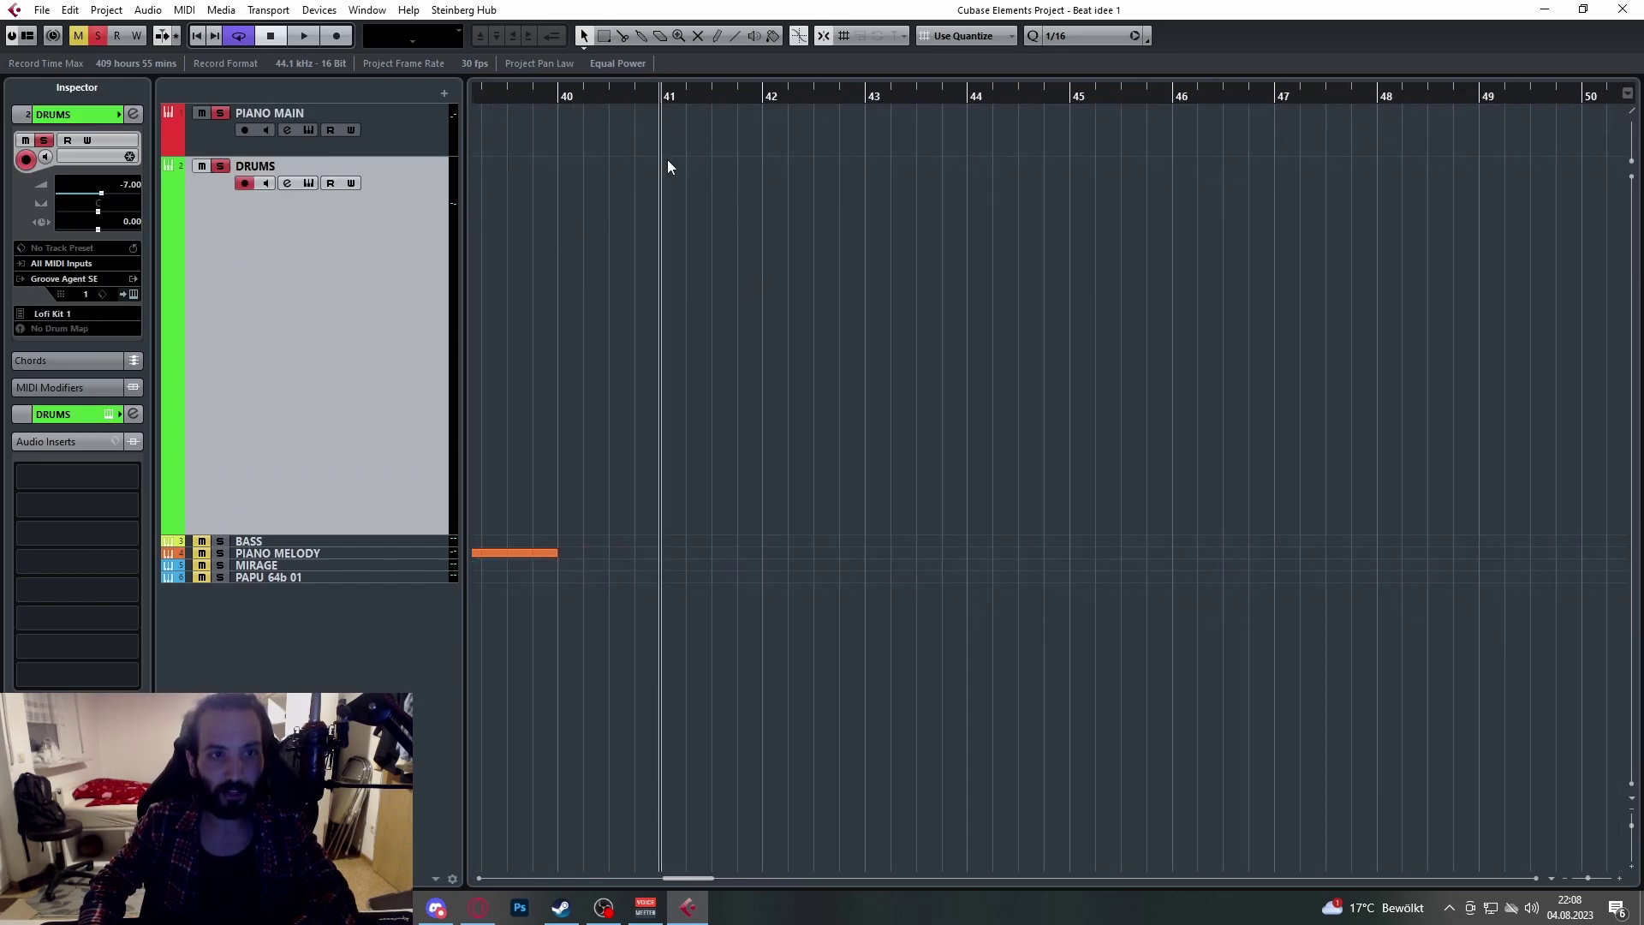
{"action": "key", "text": "h"}
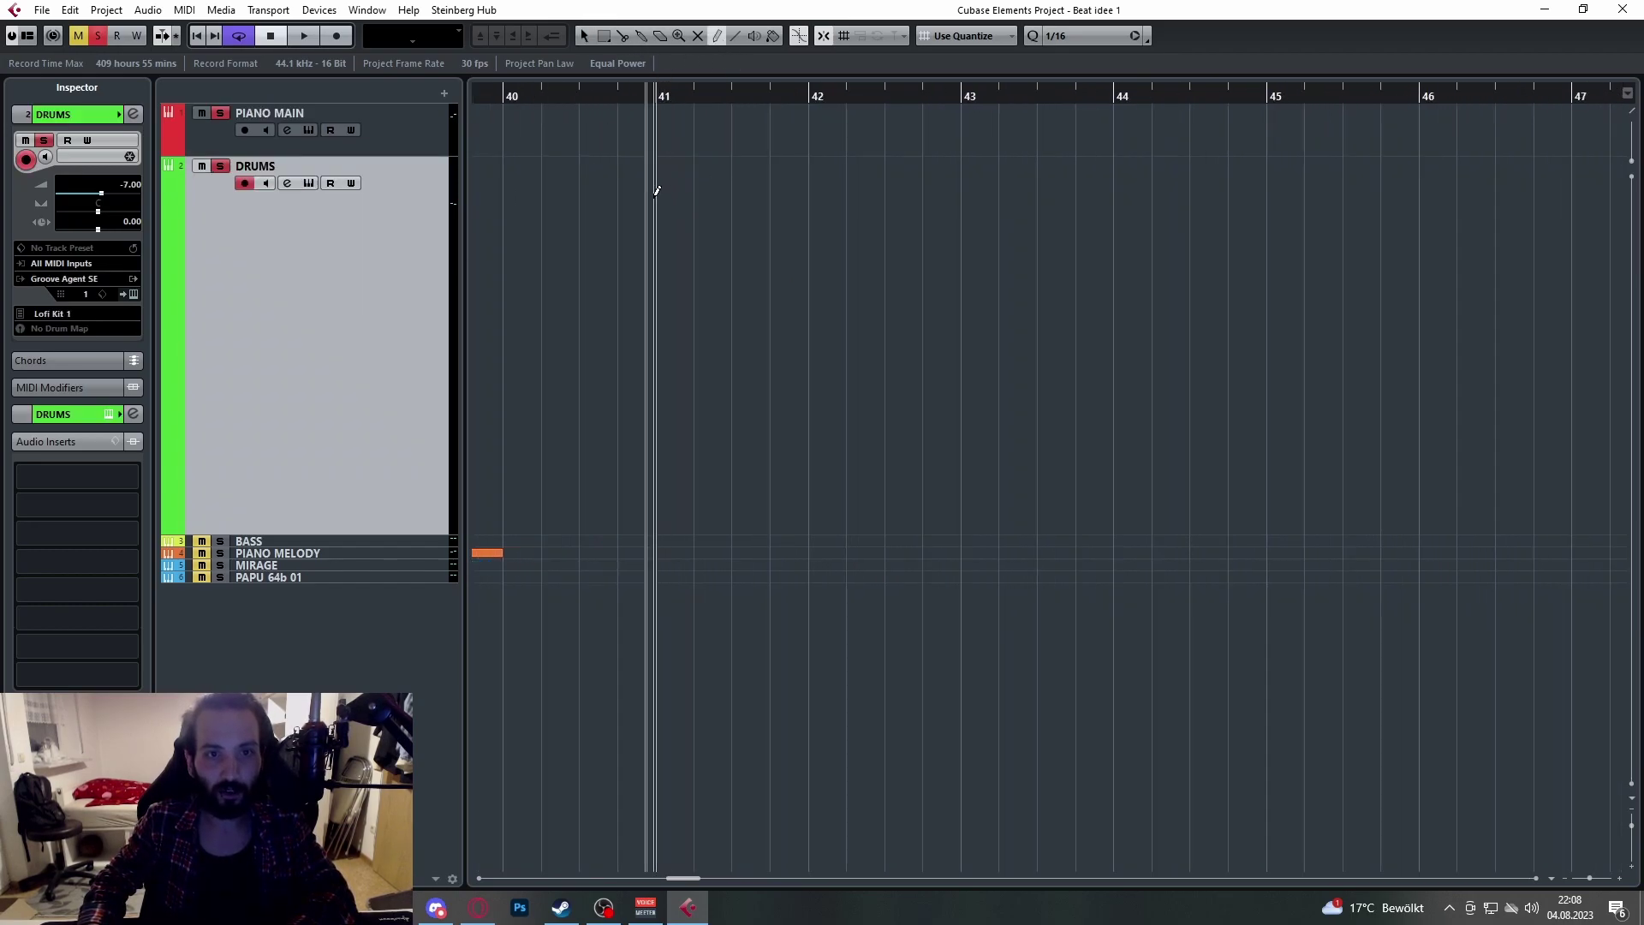
{"action": "left_click_drag", "start_coordinate": [657, 188], "coordinate": [1122, 182]}
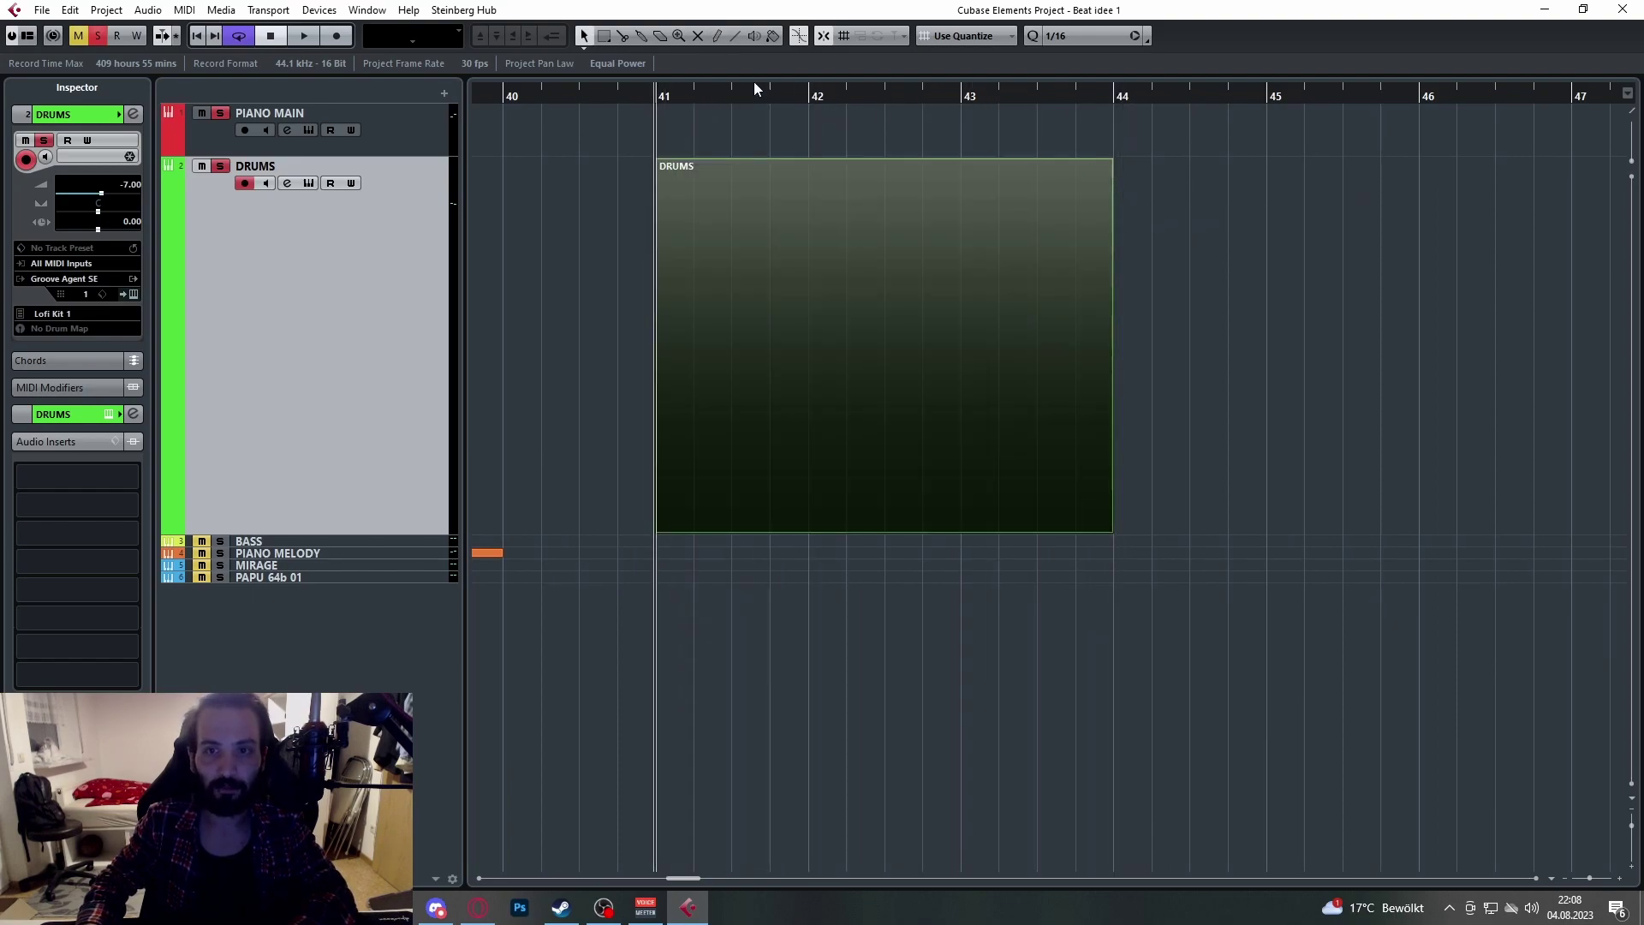
{"action": "left_click", "coordinate": [658, 97], "text": "ctrl"}
{"action": "left_click", "coordinate": [1112, 96], "text": "alt"}
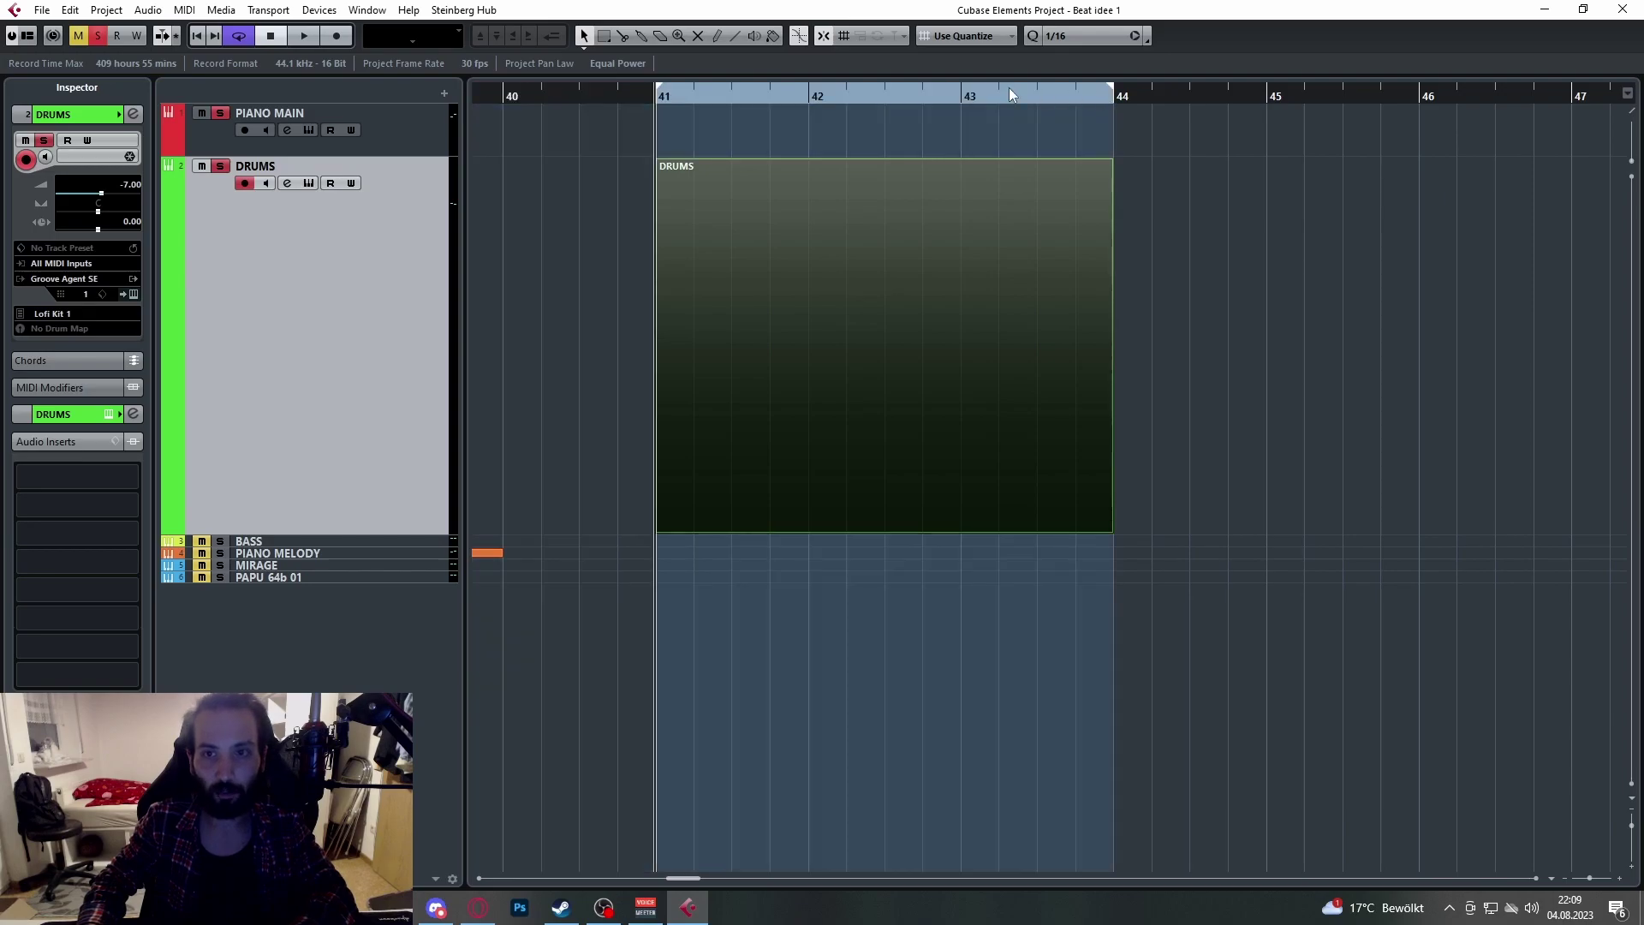
Step: In the new DRUMS part, add a C1 note at the start of bar 41 and lengthen it to one beat
{"action": "double_click", "coordinate": [777, 220]}
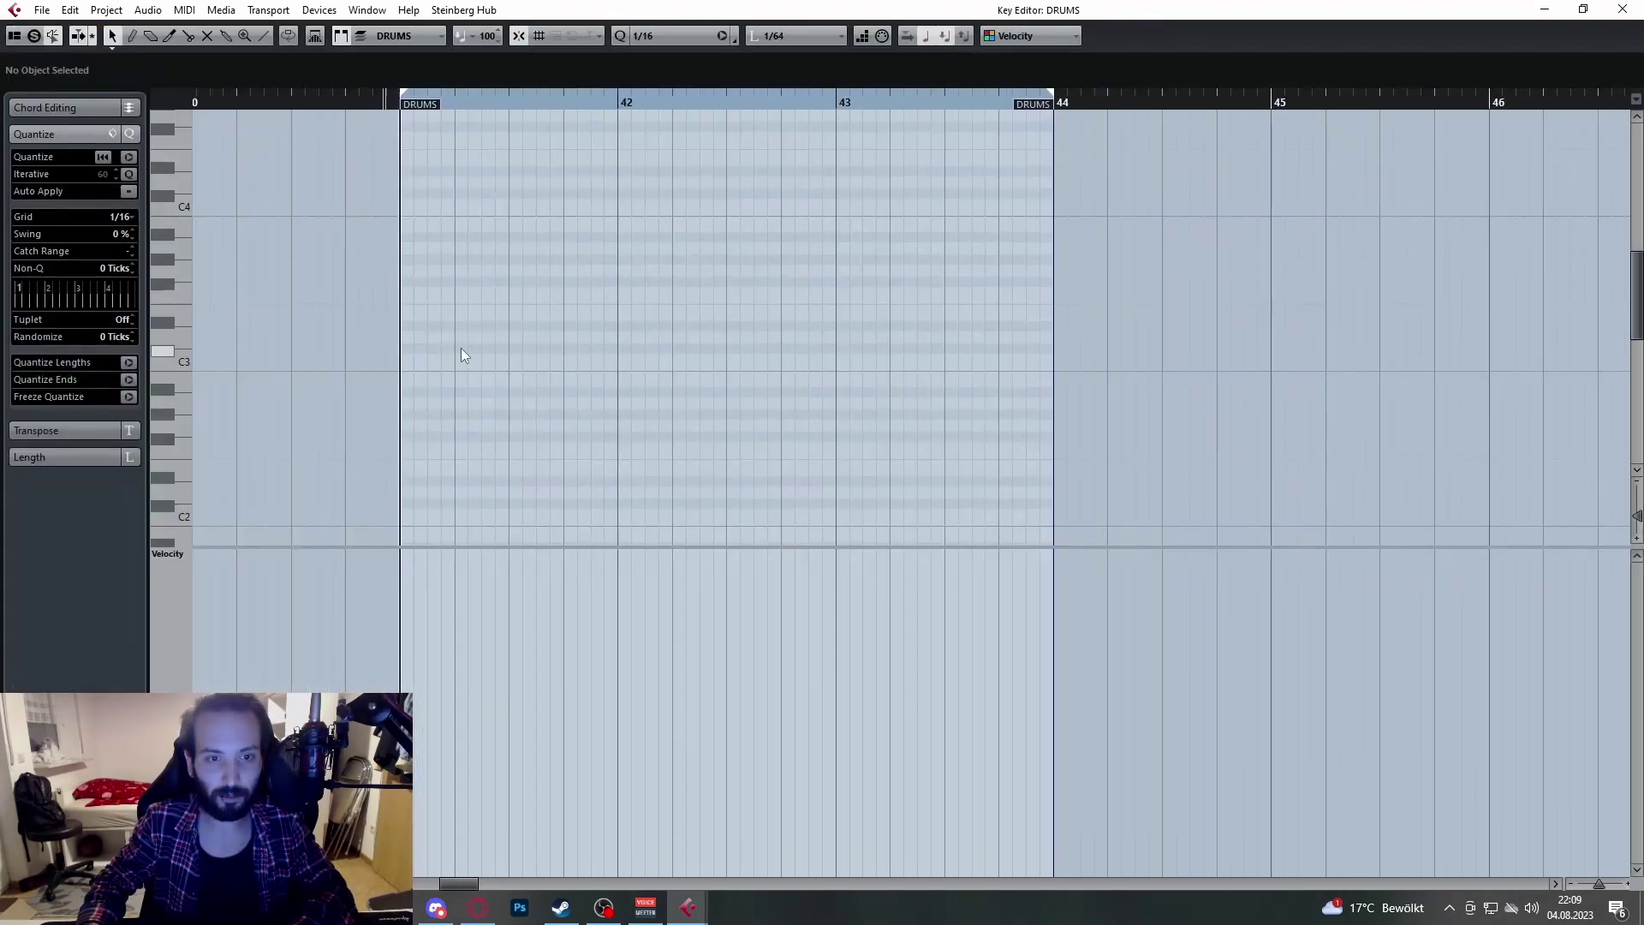
{"action": "scroll", "coordinate": [433, 350], "scroll_direction": "up", "scroll_amount": 3}
{"action": "right_click", "coordinate": [398, 351]}
{"action": "left_click", "coordinate": [398, 353]}
{"action": "left_click", "coordinate": [380, 356]}
{"action": "key", "text": "1"}
{"action": "key", "text": "shift+Down"}
{"action": "key", "text": "shift+Down"}
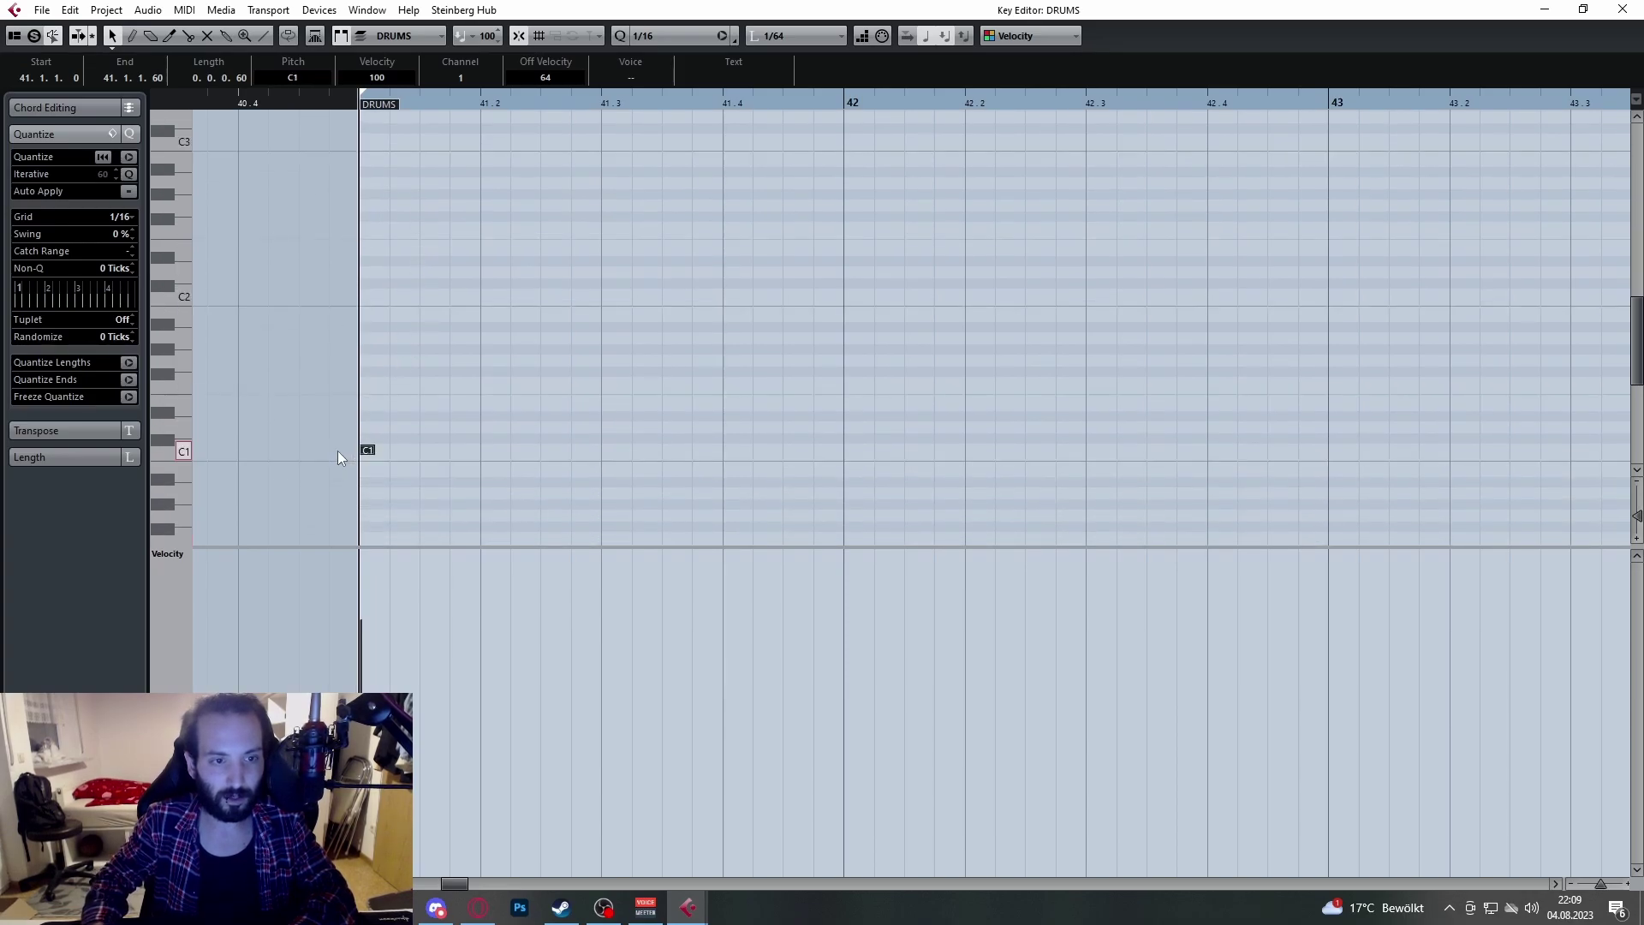
{"action": "left_click_drag", "start_coordinate": [369, 448], "coordinate": [481, 448]}
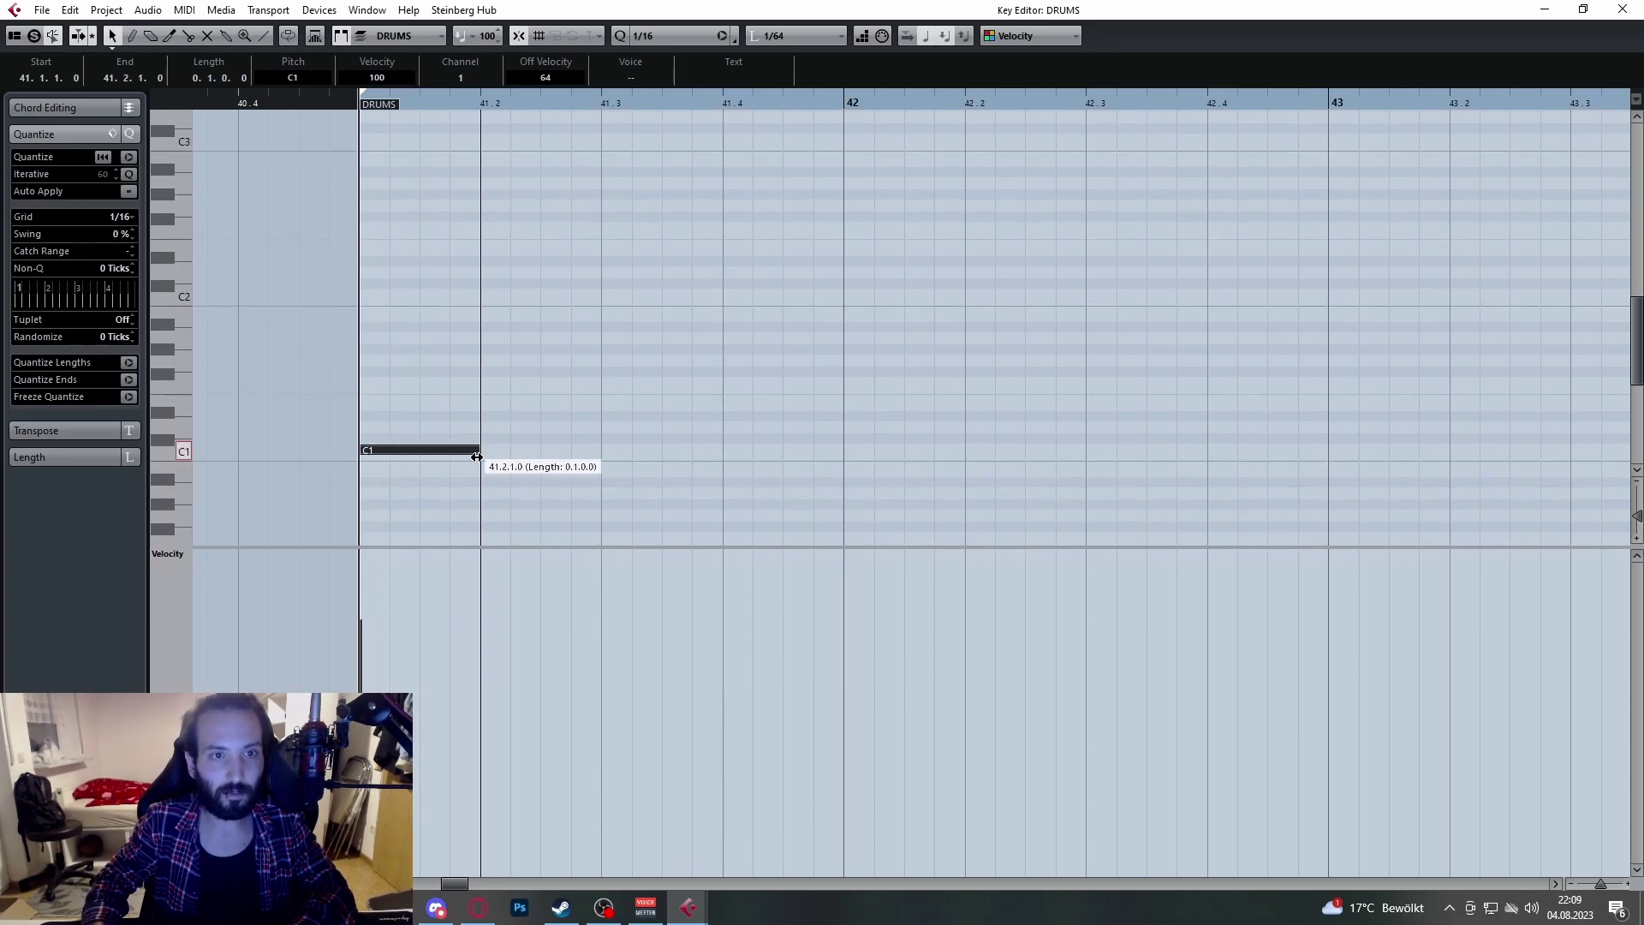
Step: Duplicate the note onto beats 2, 3 and 4 of bar 41, pitched D1, C1 and D1
{"action": "scroll", "coordinate": [580, 424], "scroll_direction": "down", "scroll_amount": 4}
{"action": "scroll", "coordinate": [461, 388], "scroll_direction": "up", "scroll_amount": 3}
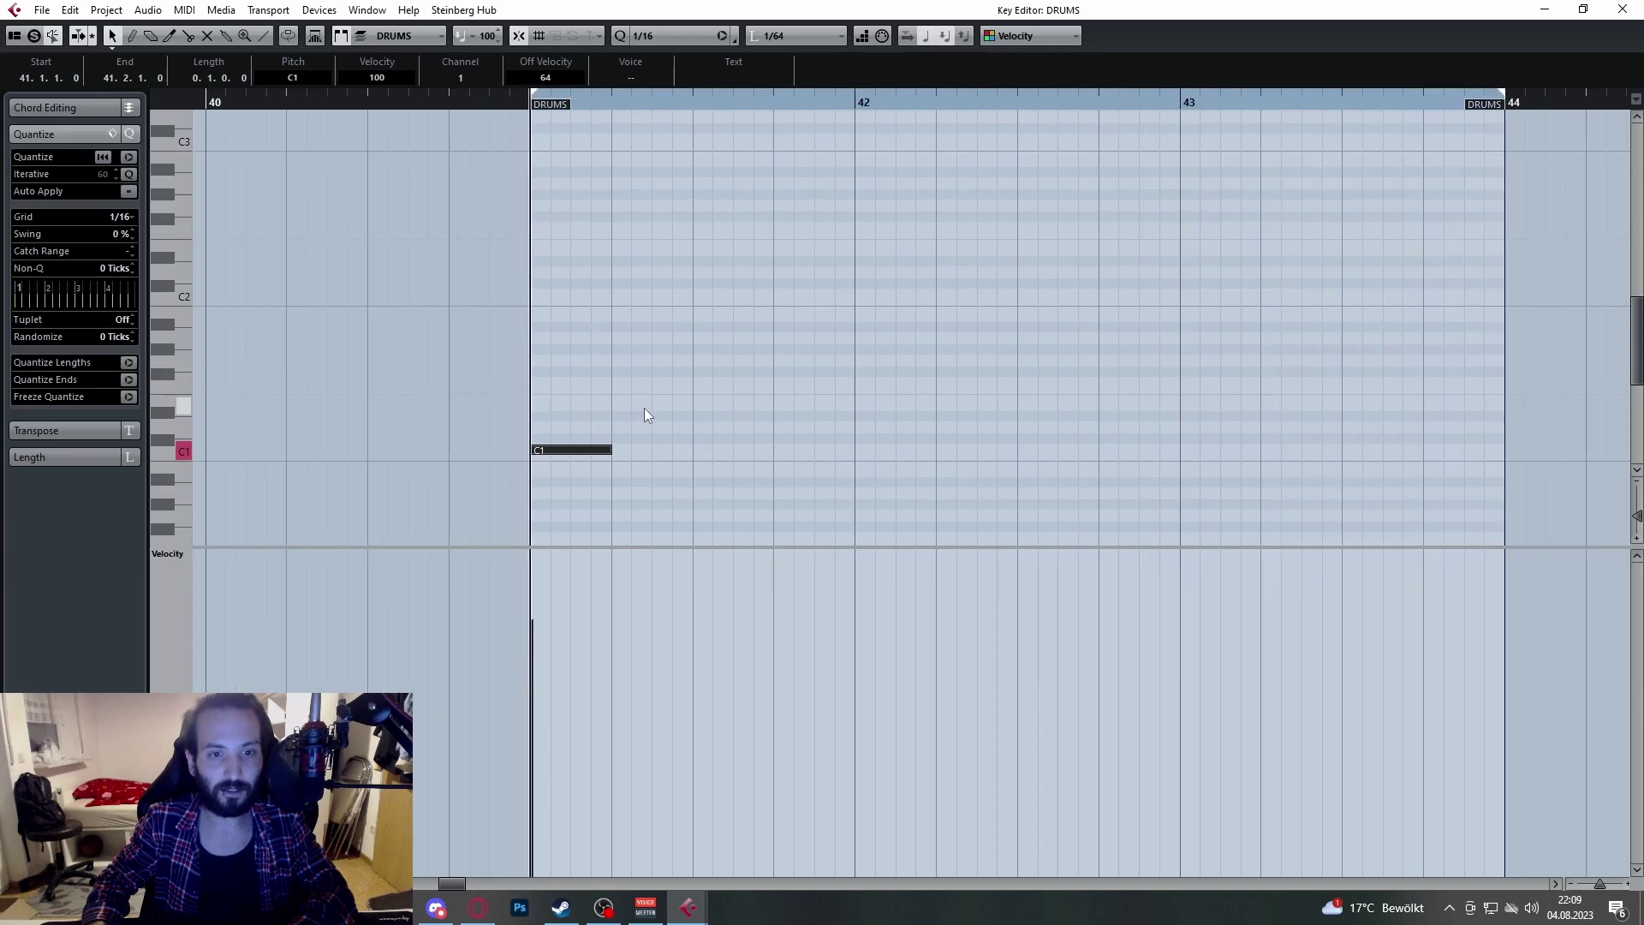
{"action": "key", "text": "ctrl+d"}
{"action": "key", "text": "Up"}
{"action": "key", "text": "Up"}
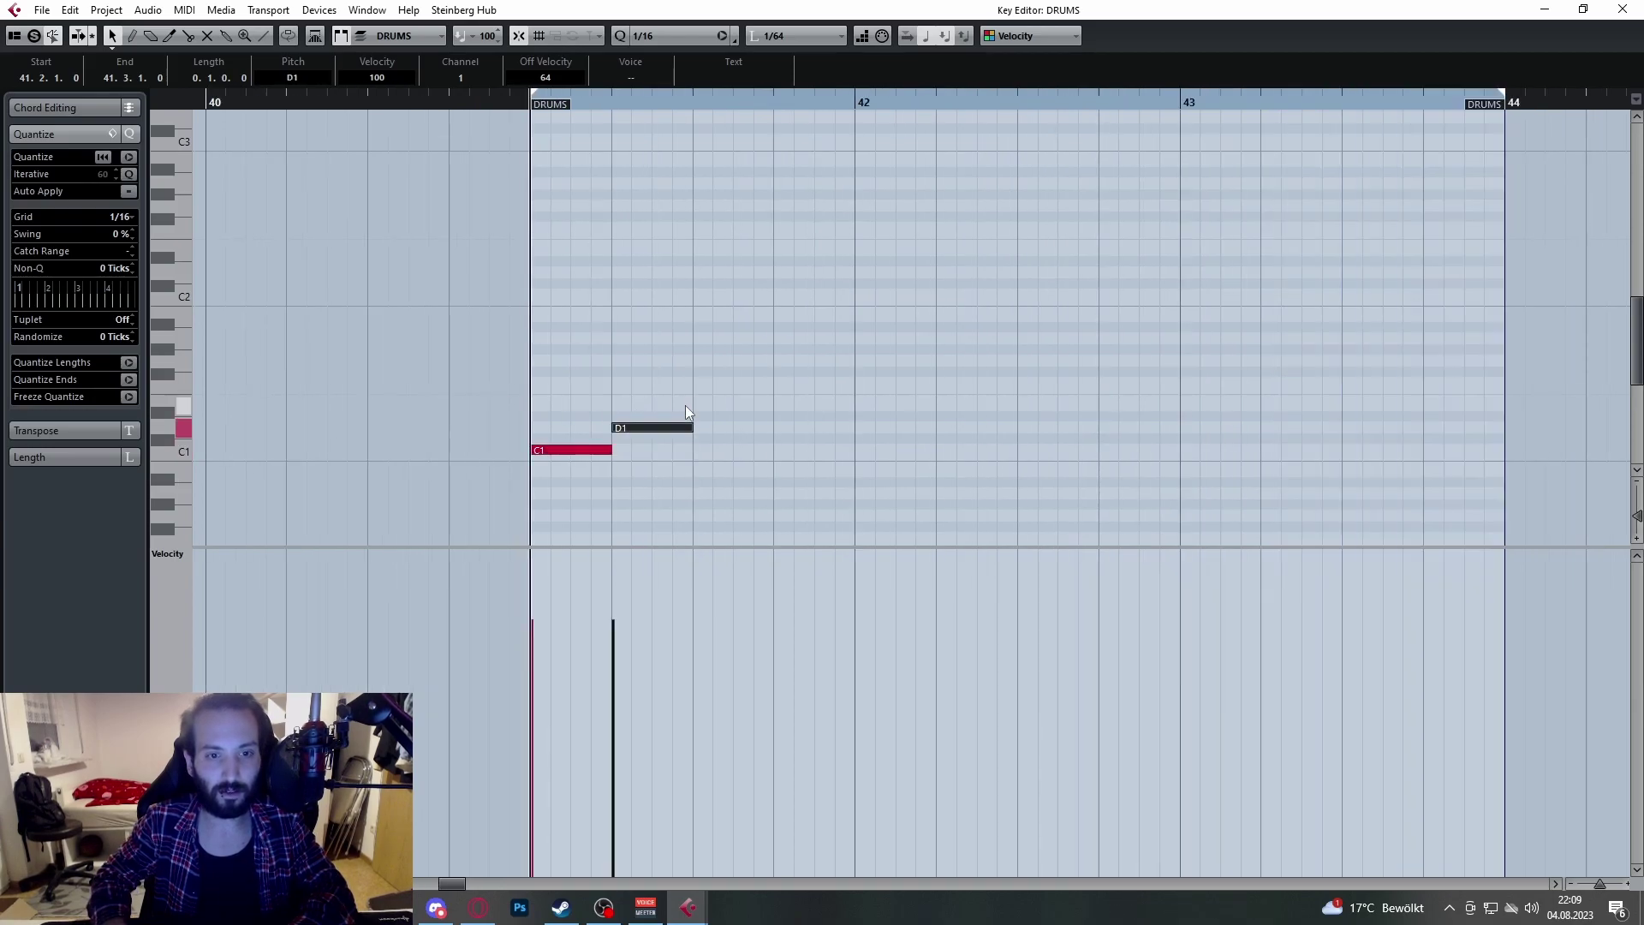
{"action": "key", "text": "ctrl+d"}
{"action": "key", "text": "Down"}
{"action": "key", "text": "Down"}
{"action": "key", "text": "ctrl+d"}
{"action": "key", "text": "Up"}
{"action": "key", "text": "Up"}
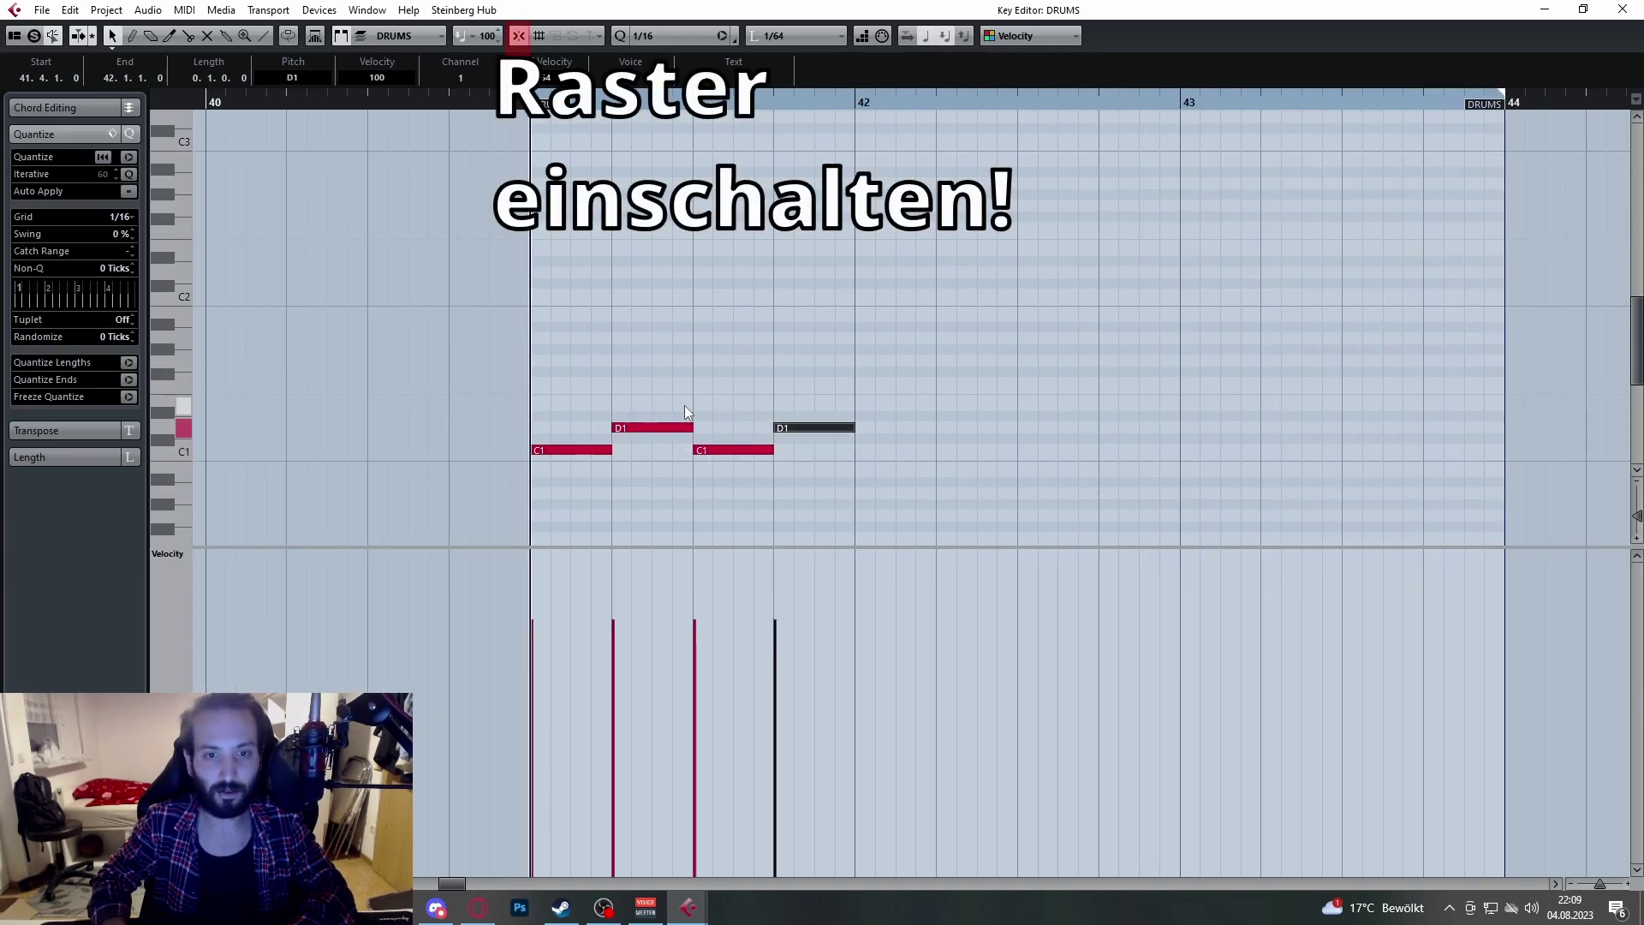
Step: Play back the four-note drum pattern from just before bar 41 and stop at the end of the bar
{"action": "scroll", "coordinate": [671, 342], "scroll_direction": "down", "scroll_amount": 3}
{"action": "scroll", "coordinate": [661, 317], "scroll_direction": "right", "scroll_amount": 1}
{"action": "scroll", "coordinate": [643, 311], "scroll_direction": "left", "scroll_amount": 2}
{"action": "scroll", "coordinate": [778, 234], "scroll_direction": "up", "scroll_amount": 5}
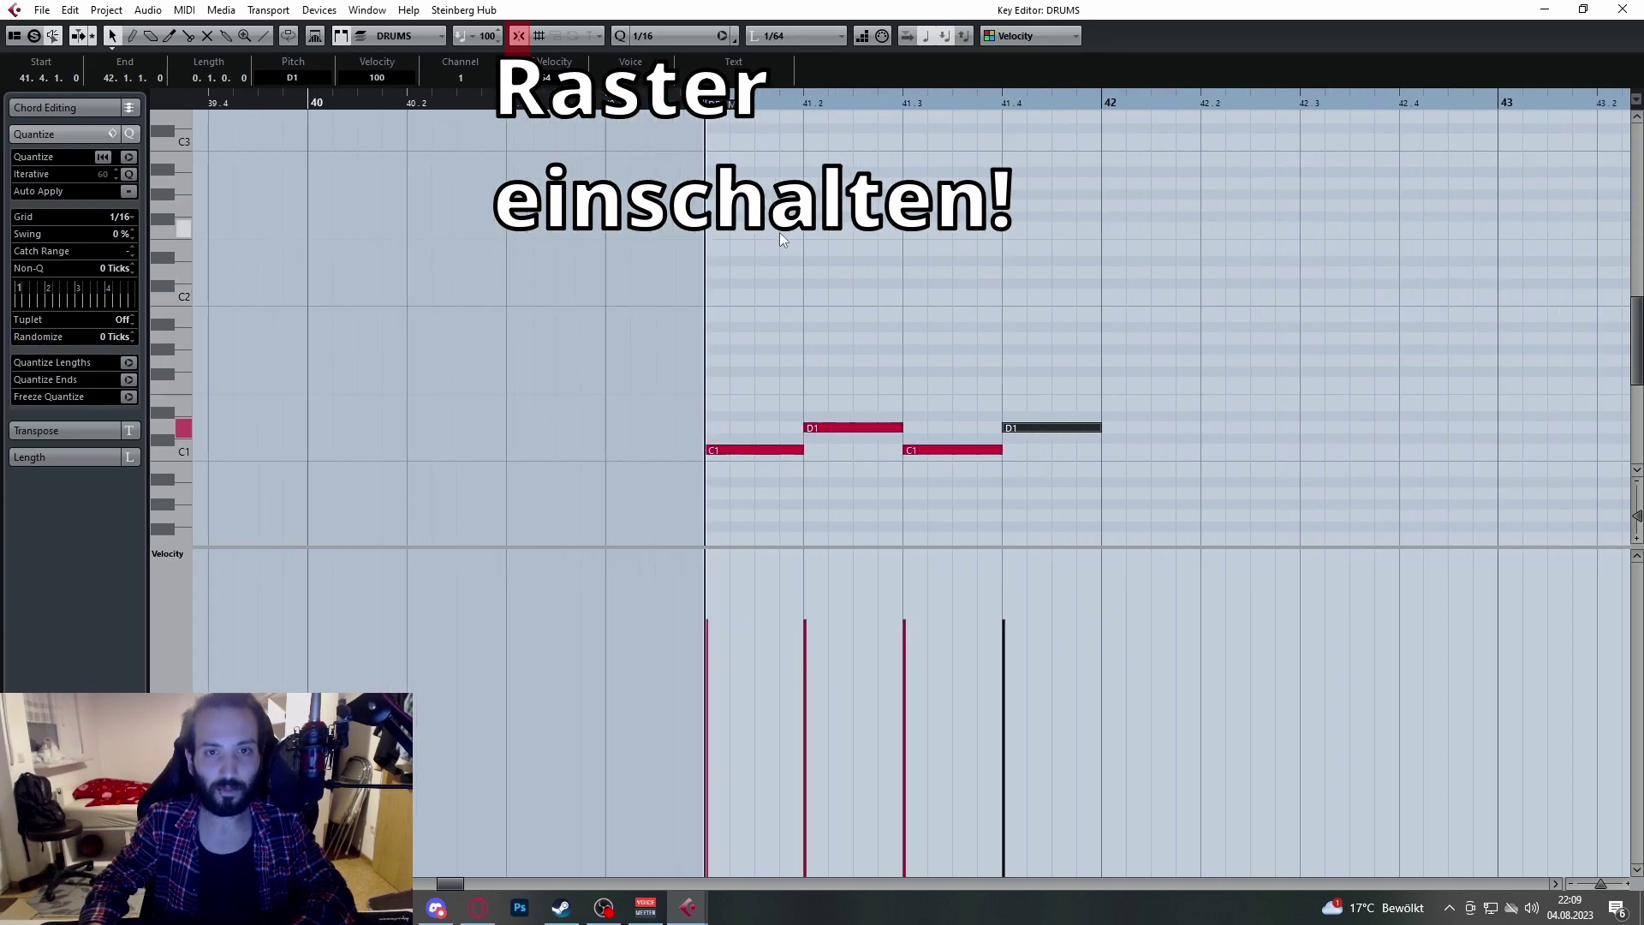
{"action": "scroll", "coordinate": [841, 184], "scroll_direction": "down", "scroll_amount": 3}
{"action": "scroll", "coordinate": [854, 180], "scroll_direction": "right", "scroll_amount": 2}
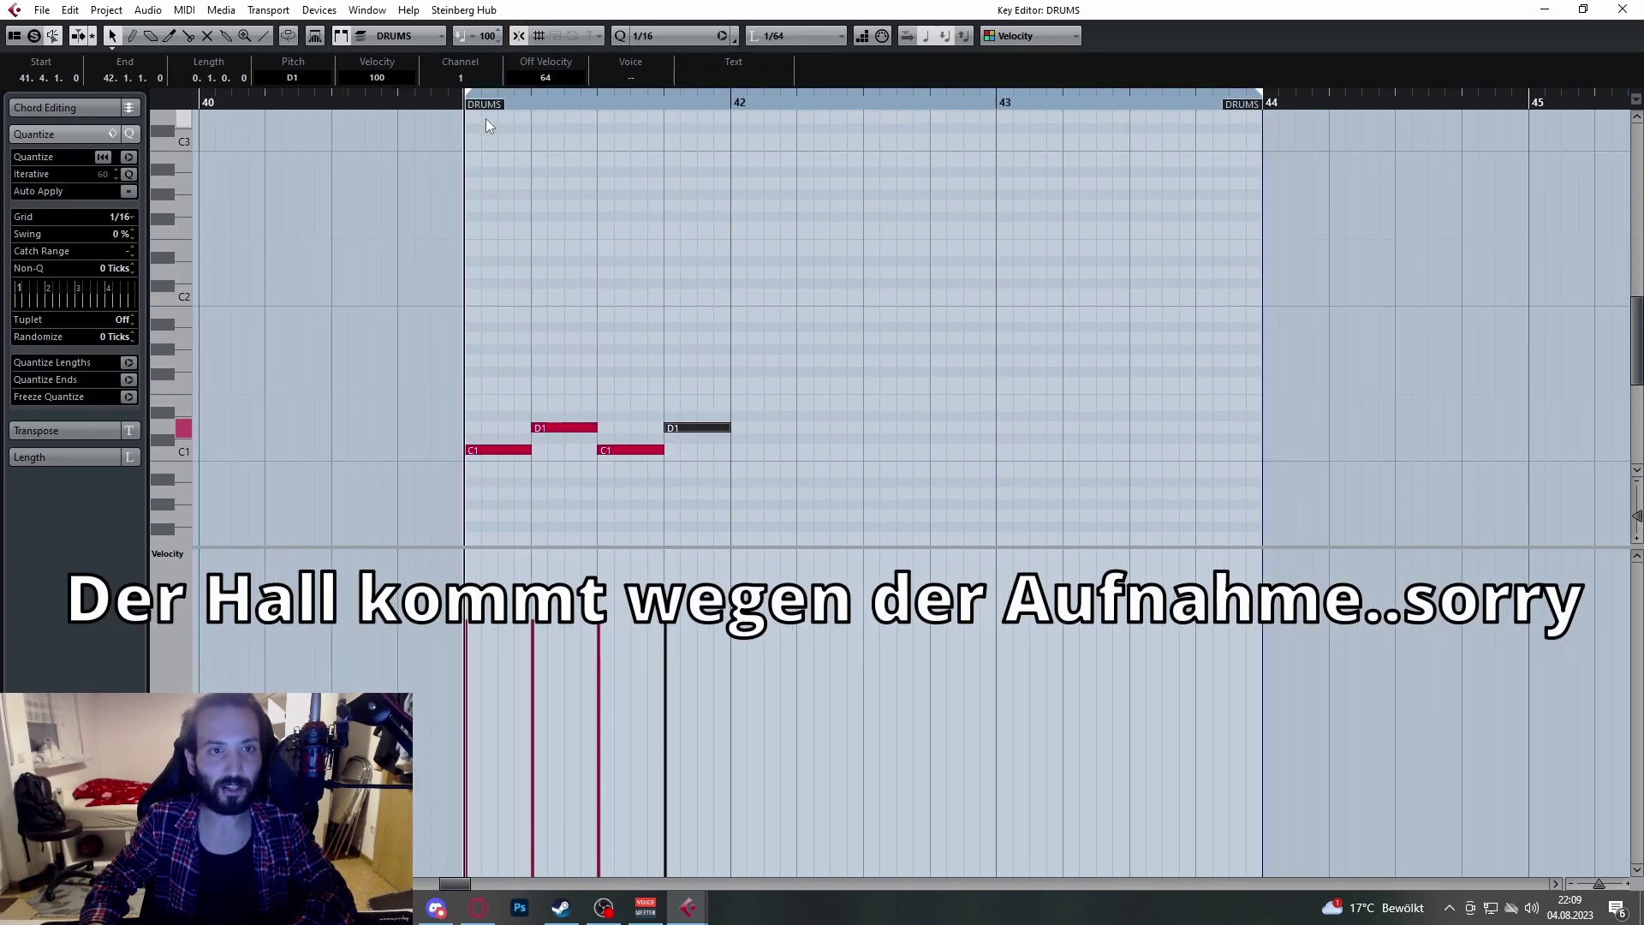
{"action": "scroll", "coordinate": [506, 118], "scroll_direction": "up", "scroll_amount": 2}
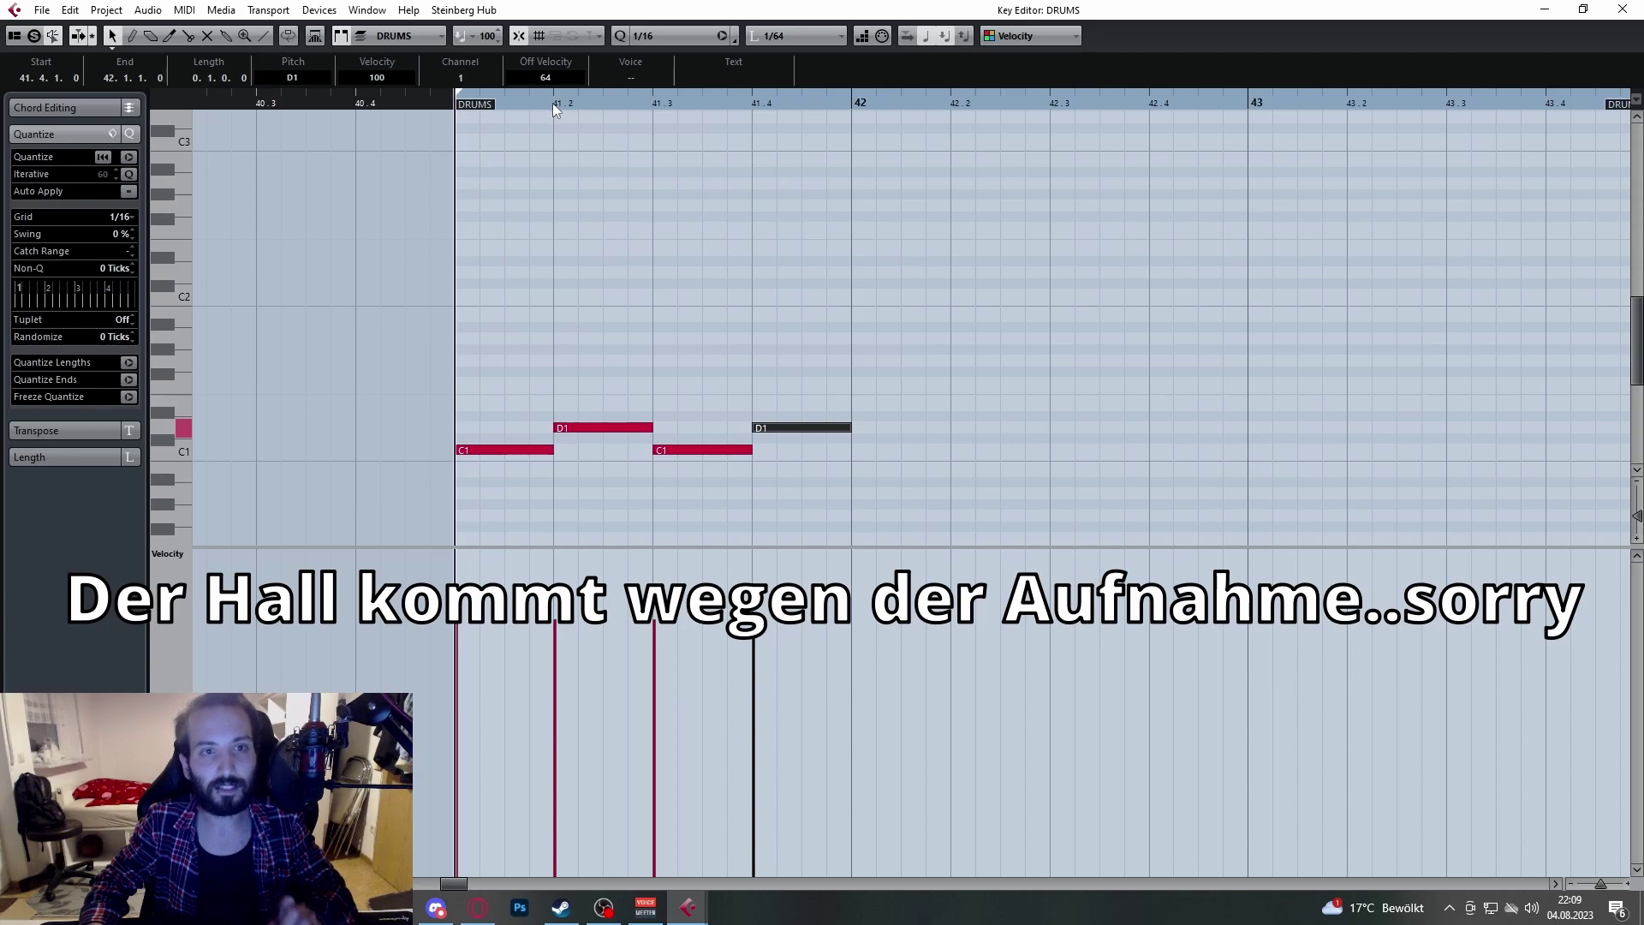
{"action": "left_click", "coordinate": [408, 108]}
{"action": "key", "text": "space"}
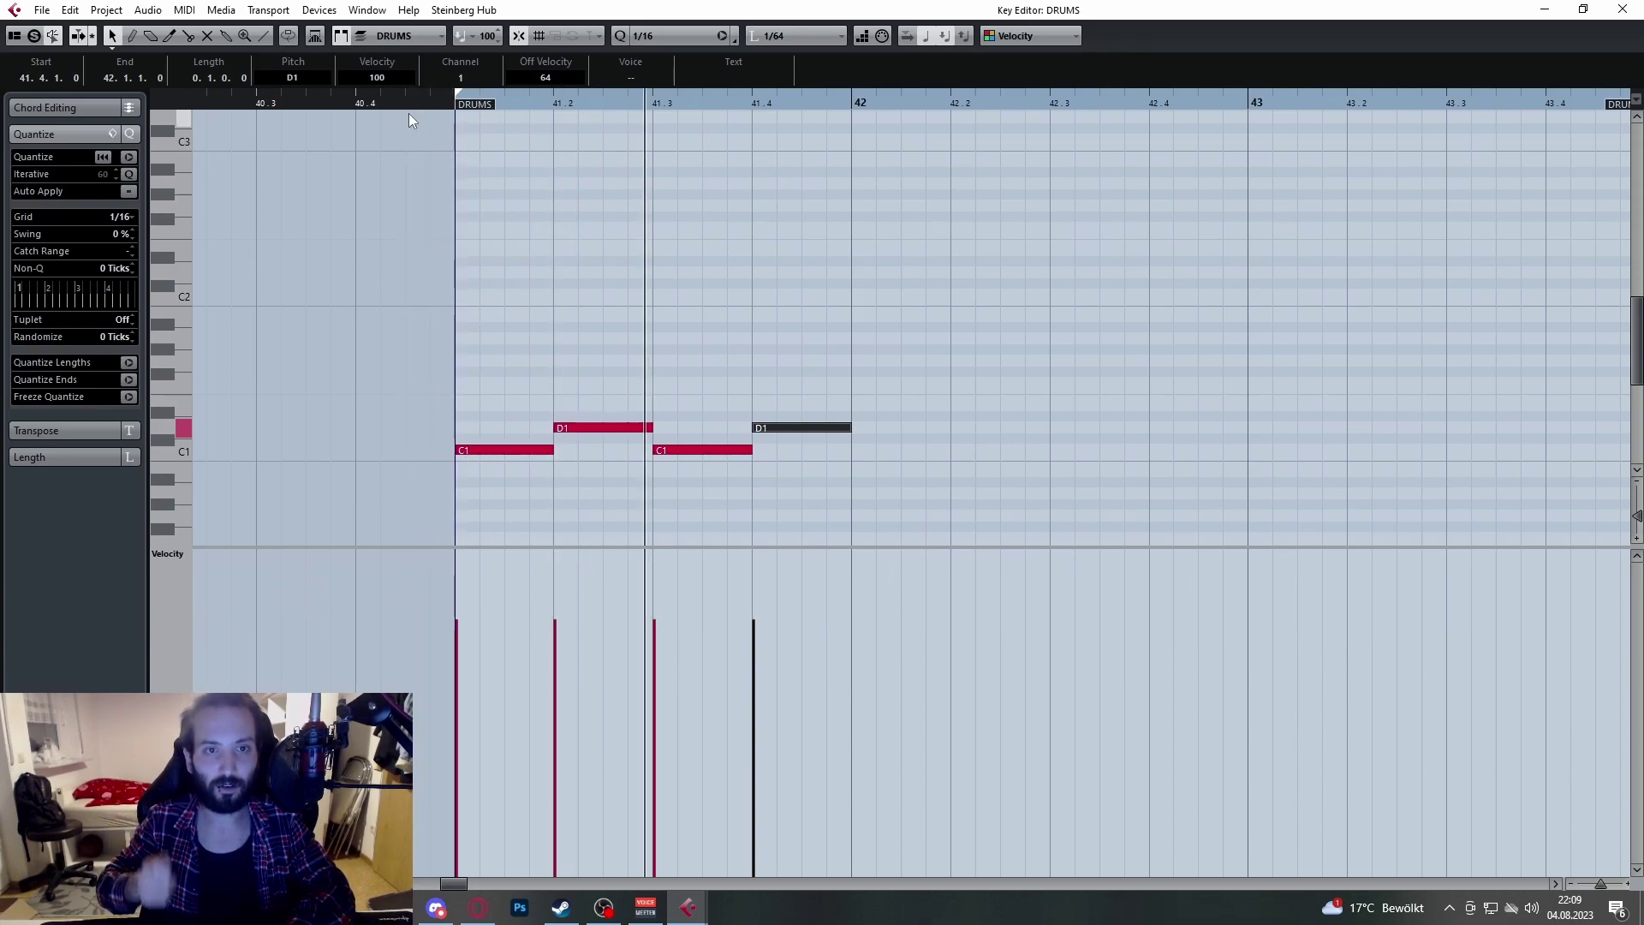
{"action": "key", "text": "space"}
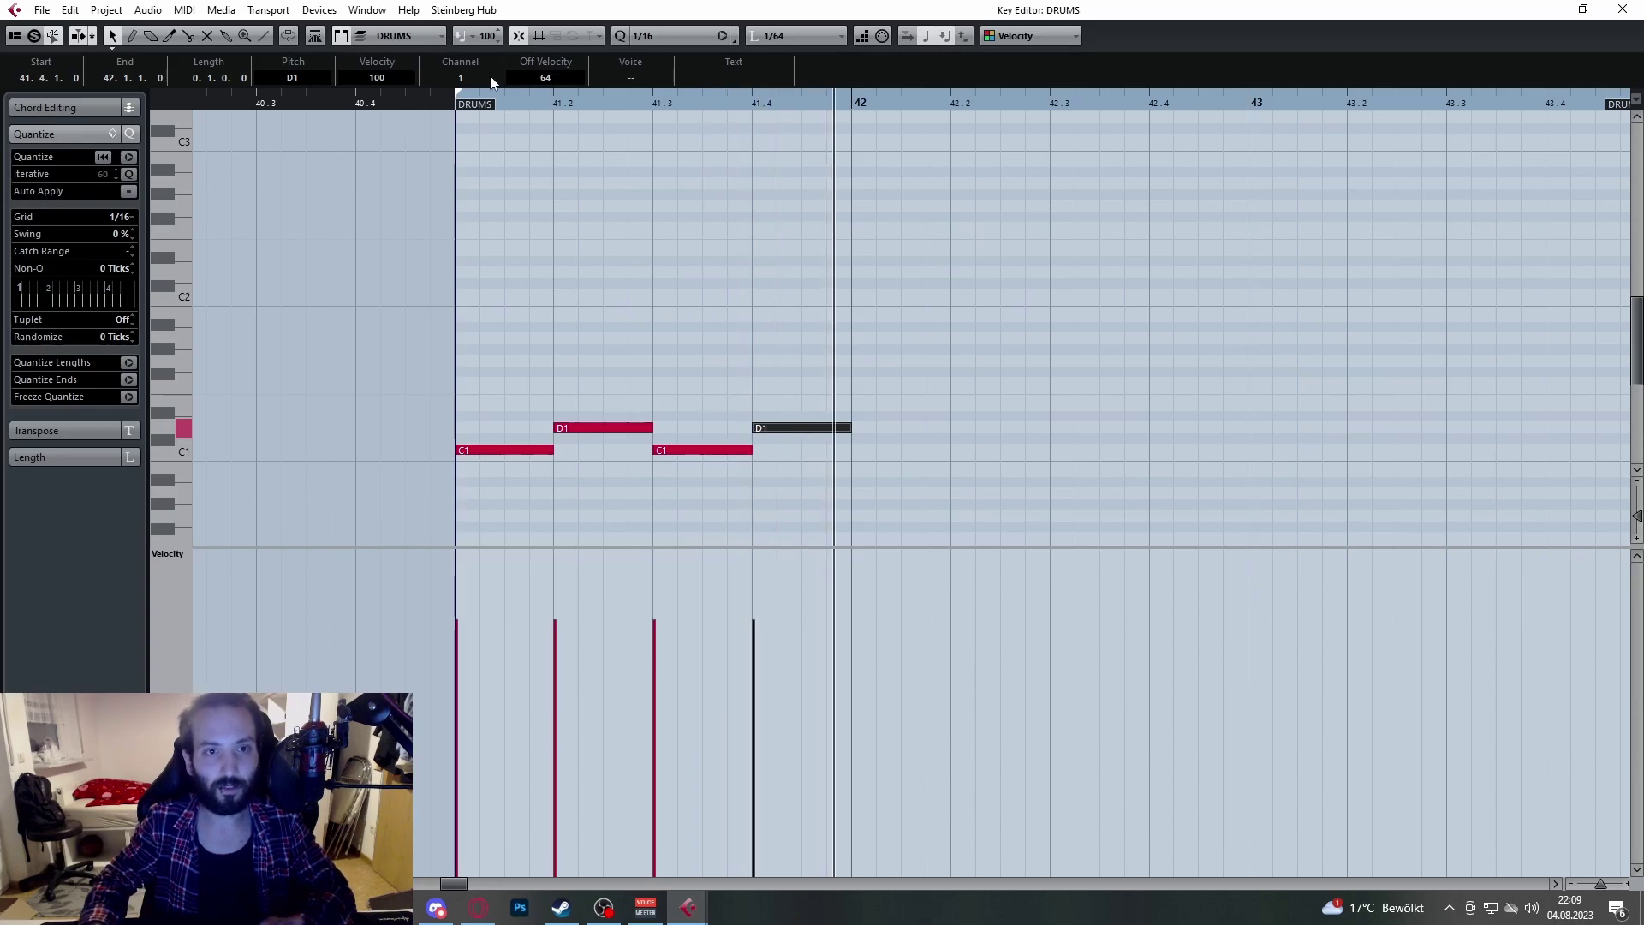
Step: Return the playhead to bar 41, select the four drum notes one after another, and play the bar again
{"action": "left_click", "coordinate": [462, 96]}
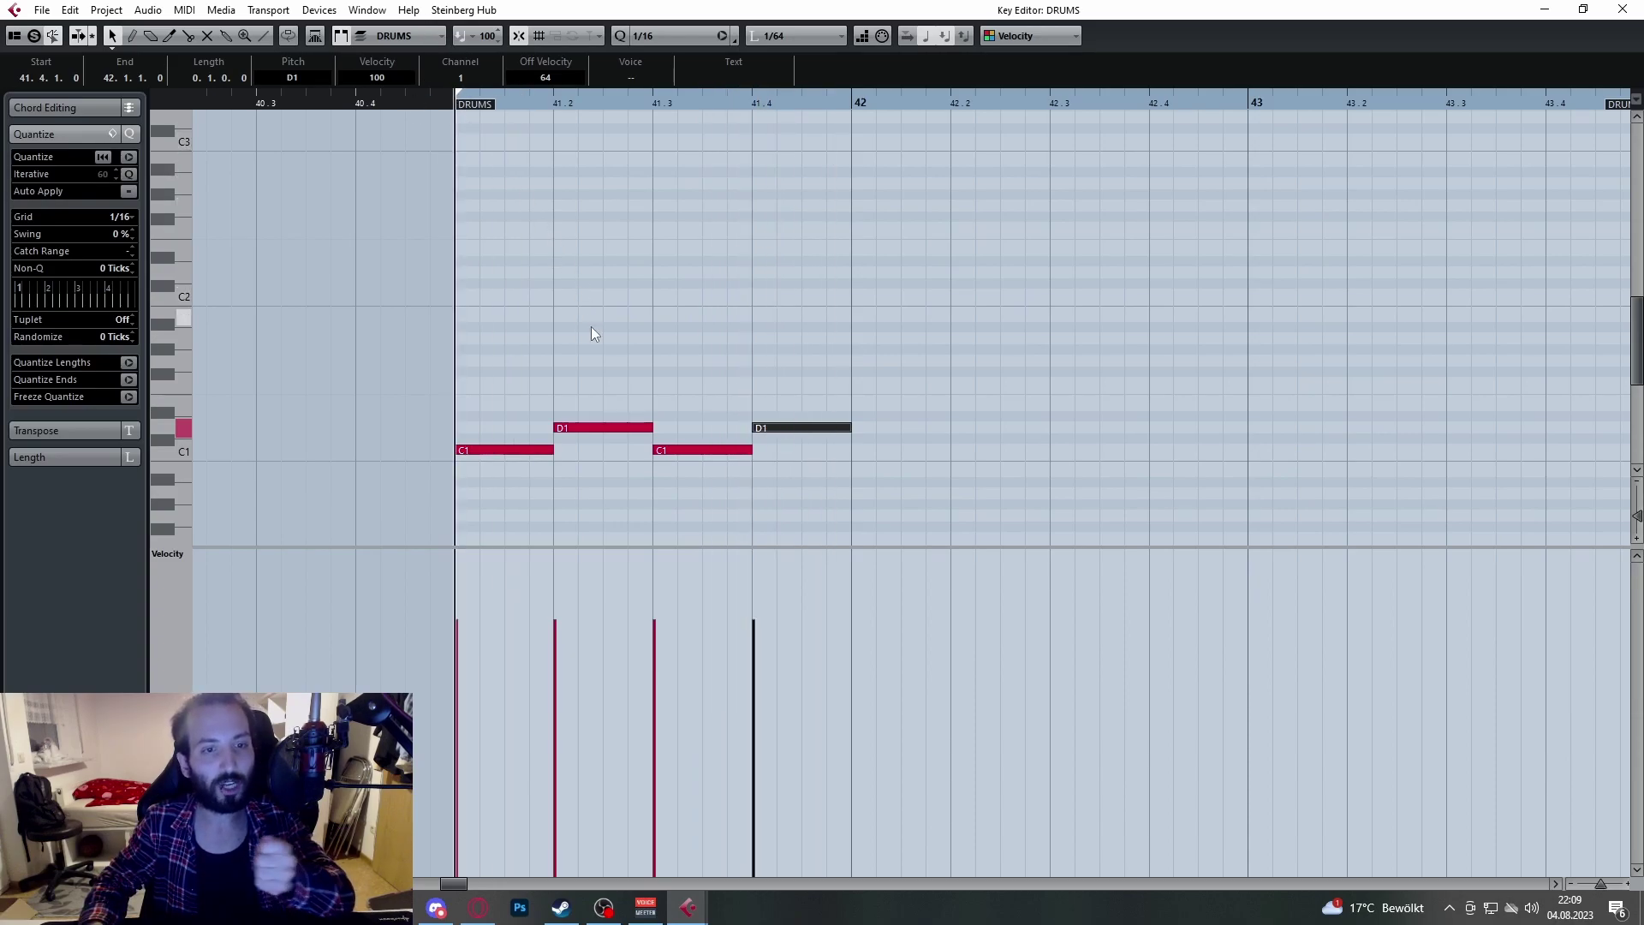
{"action": "left_click", "coordinate": [513, 452]}
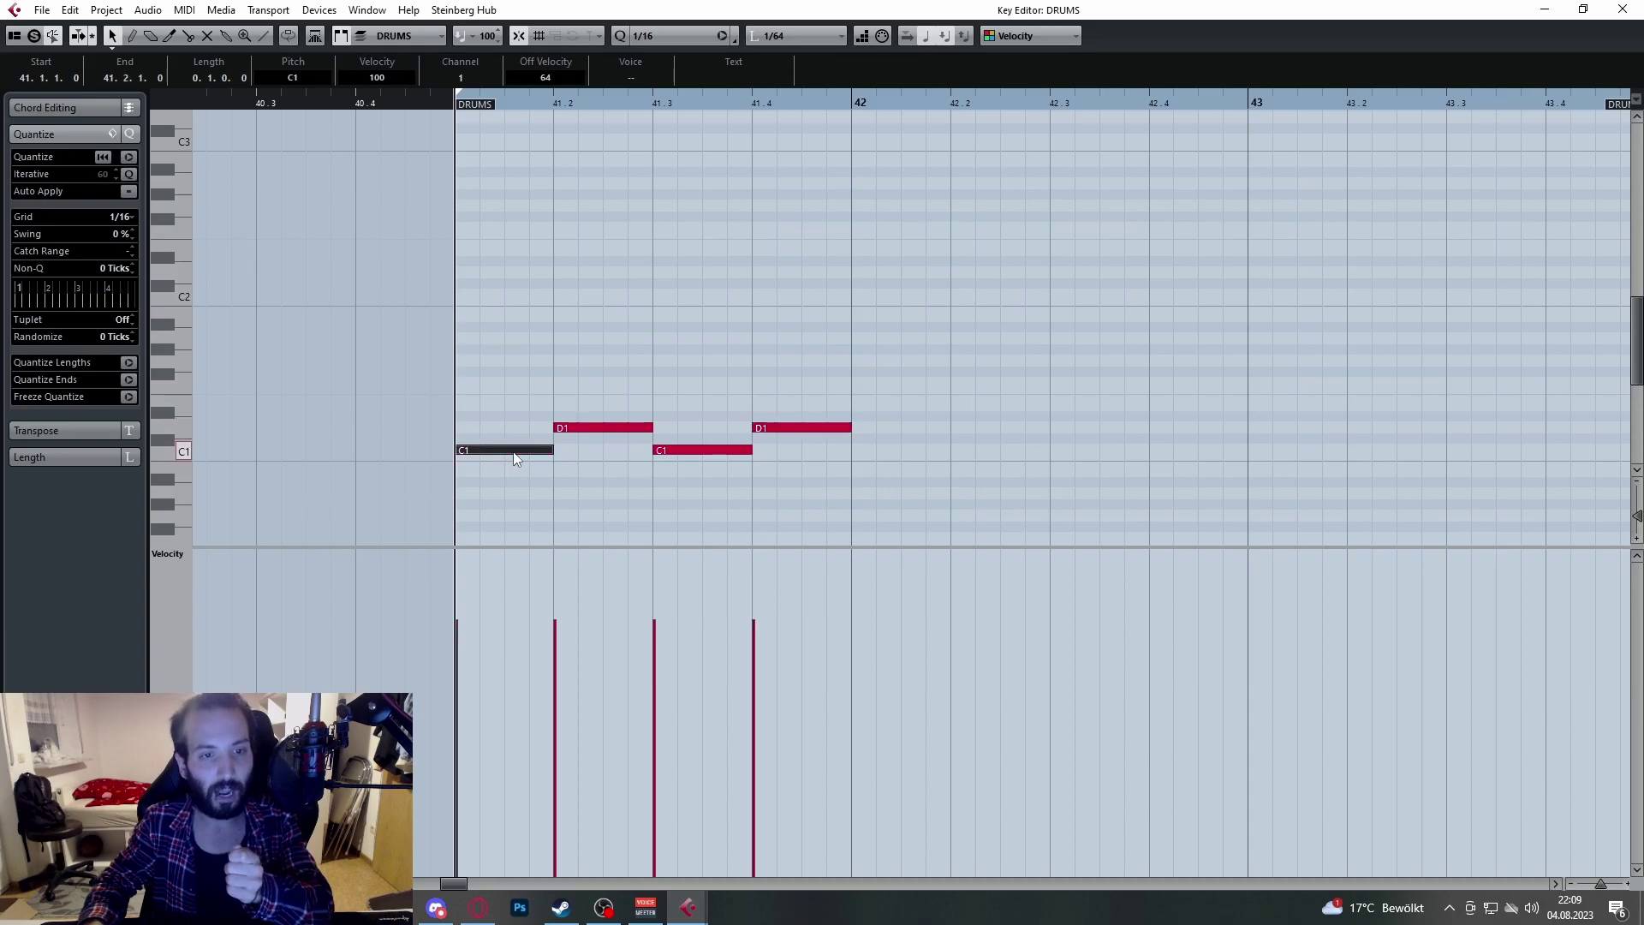
{"action": "left_click", "coordinate": [589, 430]}
{"action": "left_click", "coordinate": [685, 450]}
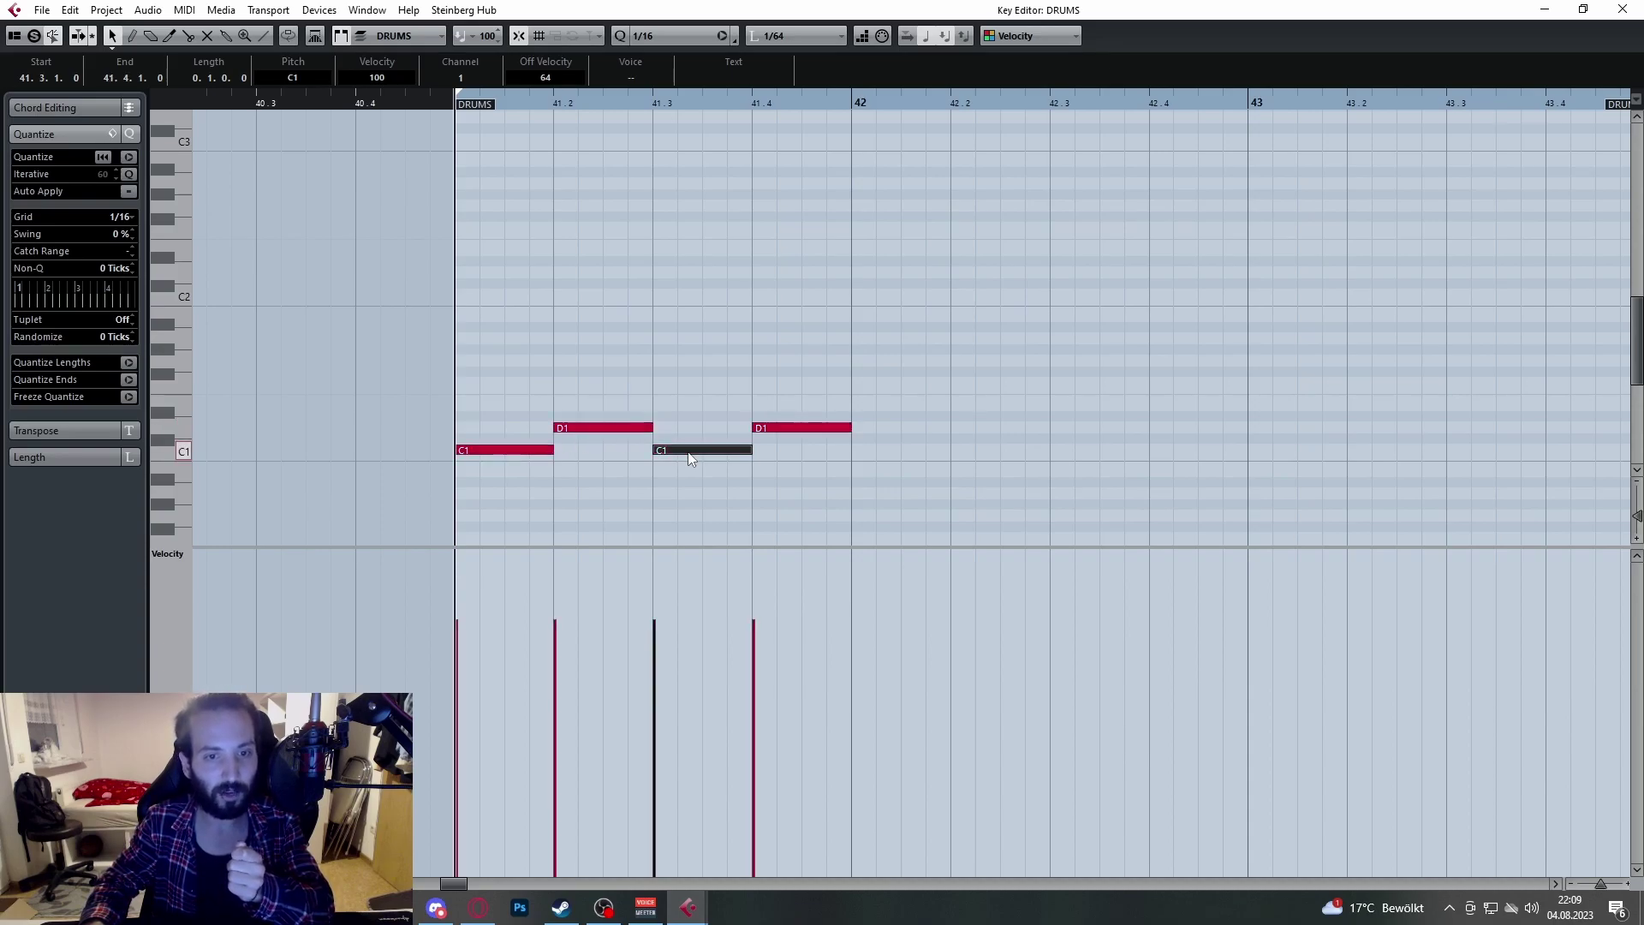
{"action": "left_click", "coordinate": [781, 428]}
{"action": "key", "text": "space"}
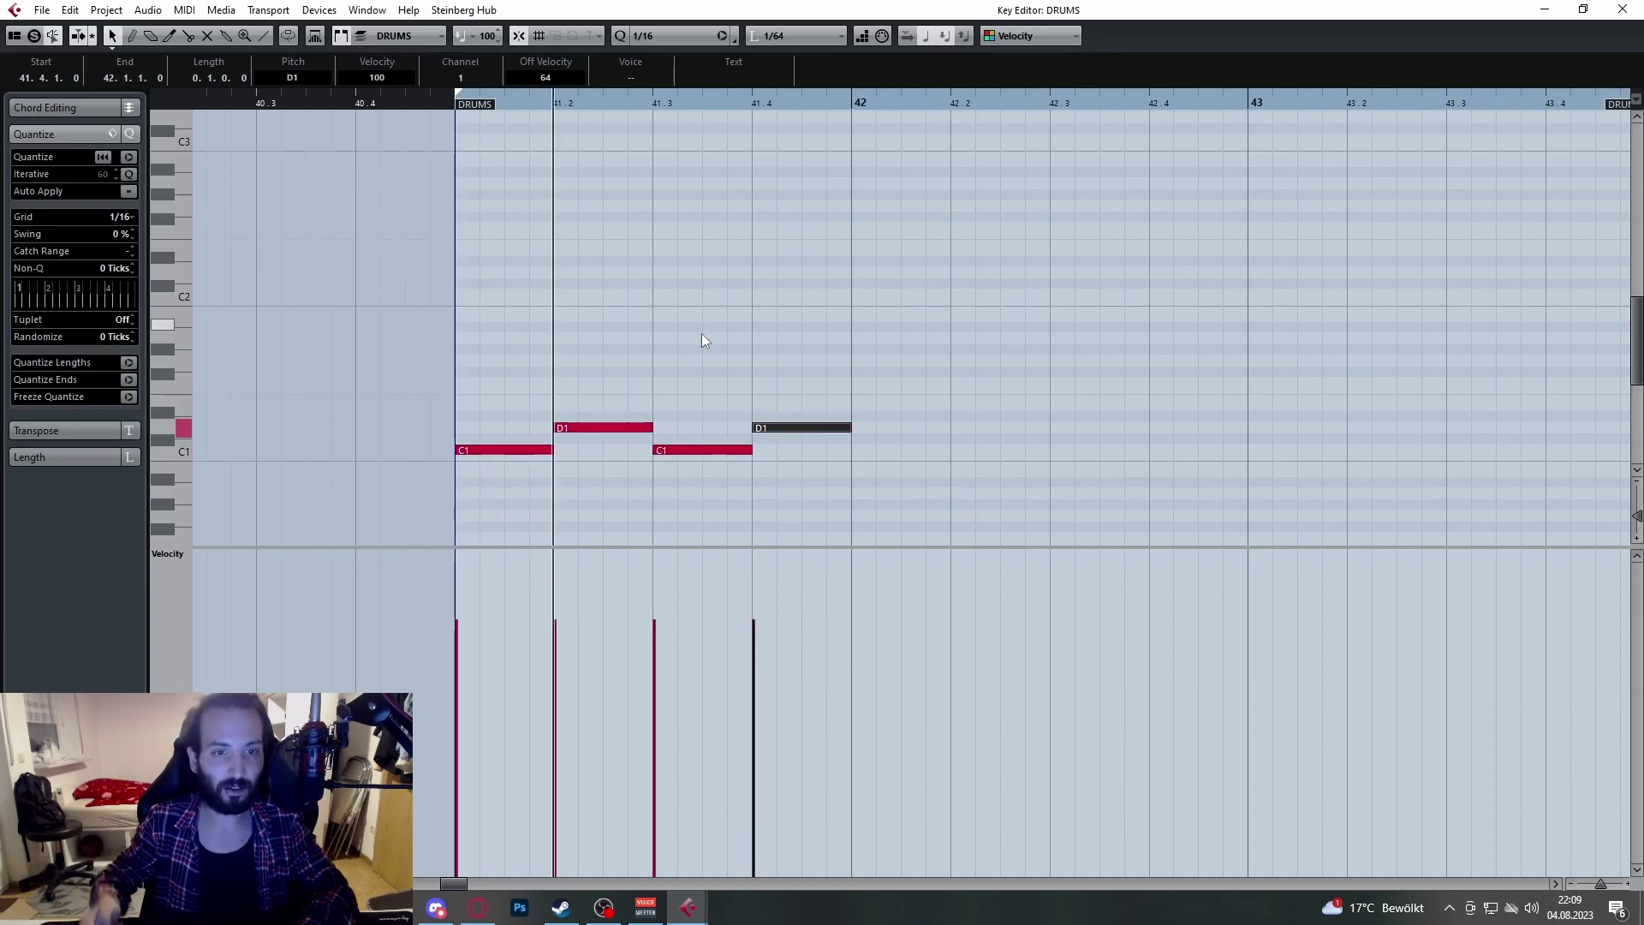
{"action": "key", "text": "space"}
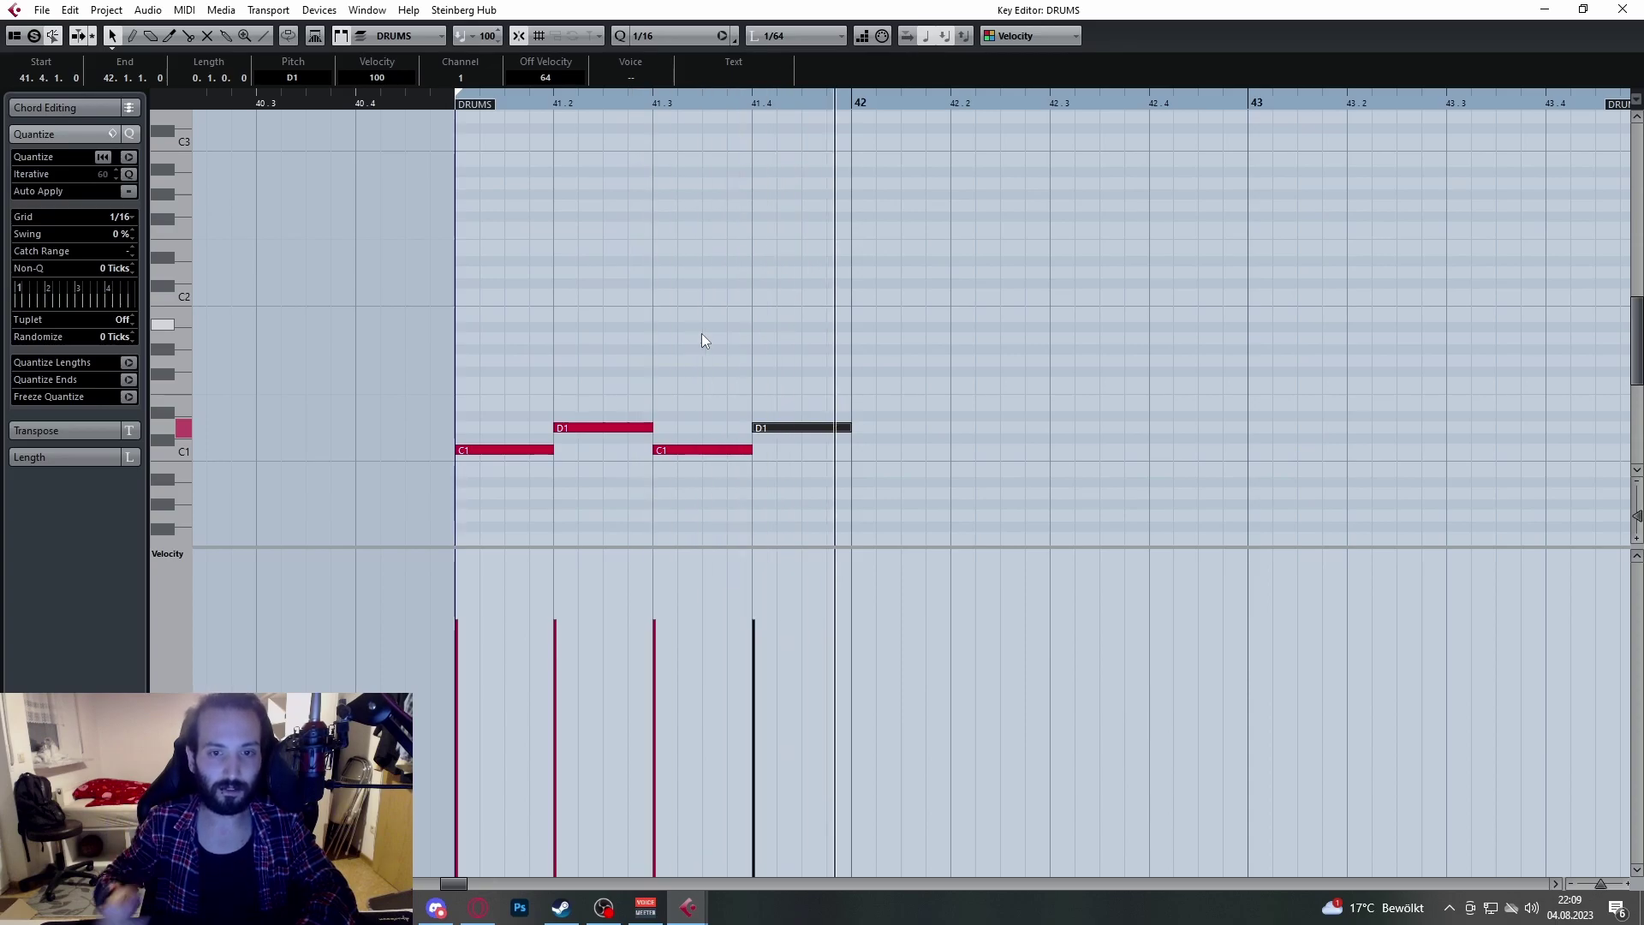
Step: Continue the alternating drum pattern into bar 42 with a C1 on beat 1 and a D1 on beat 2
{"action": "scroll", "coordinate": [721, 358], "scroll_direction": "down", "scroll_amount": 4}
{"action": "scroll", "coordinate": [829, 418], "scroll_direction": "up", "scroll_amount": 4}
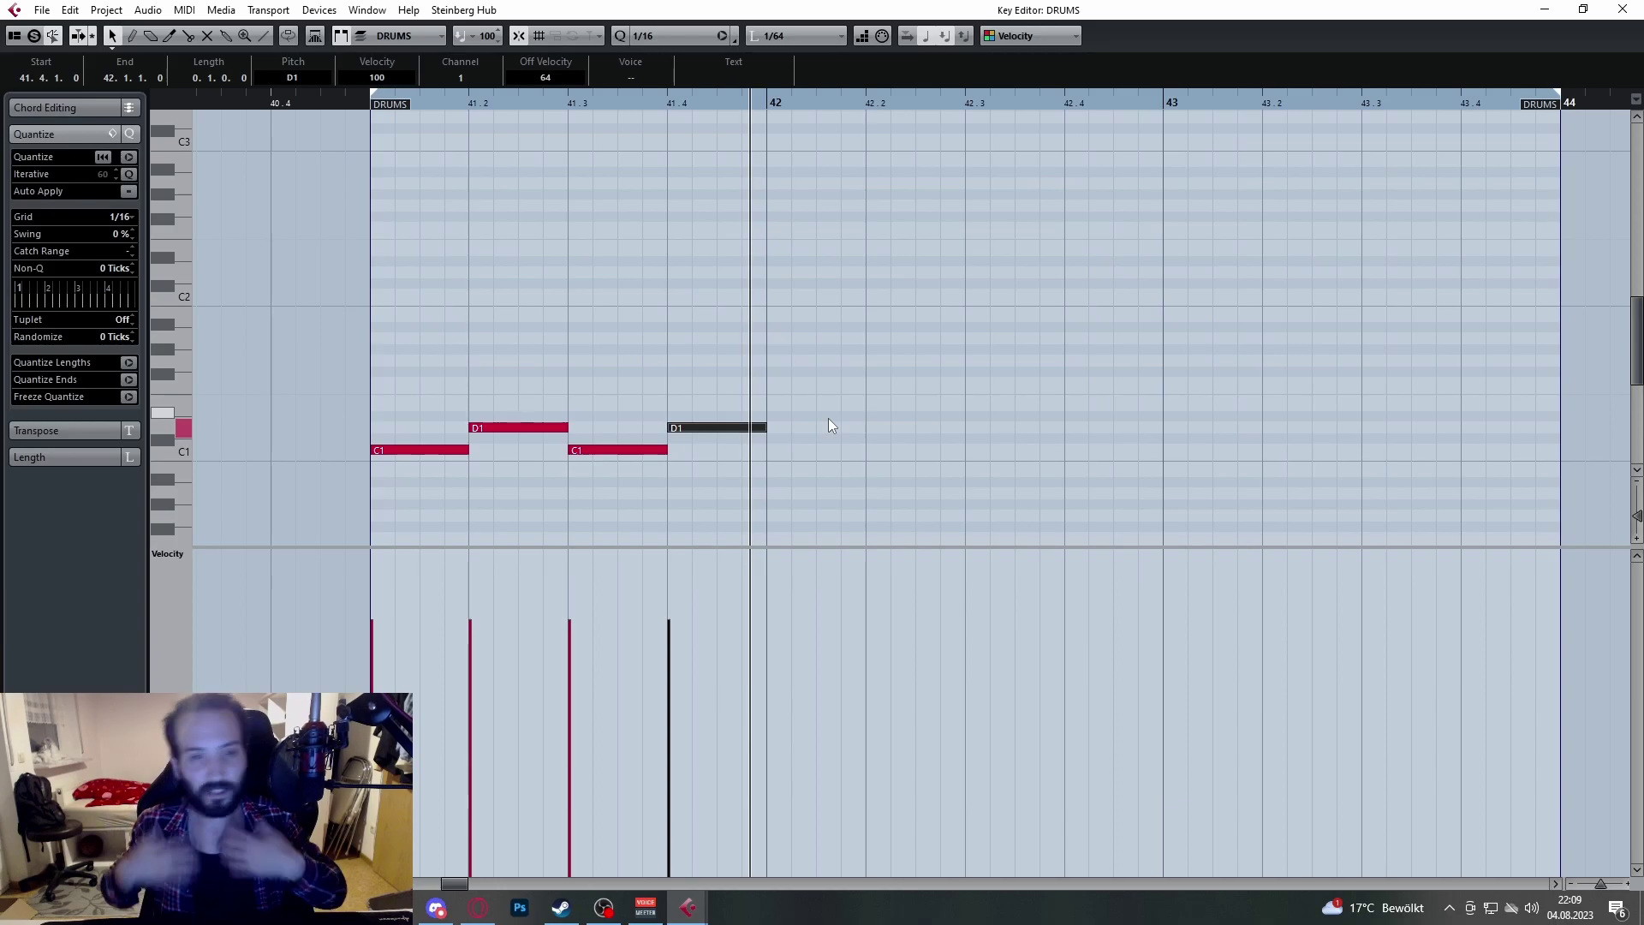
{"action": "scroll", "coordinate": [805, 355], "scroll_direction": "down", "scroll_amount": 2}
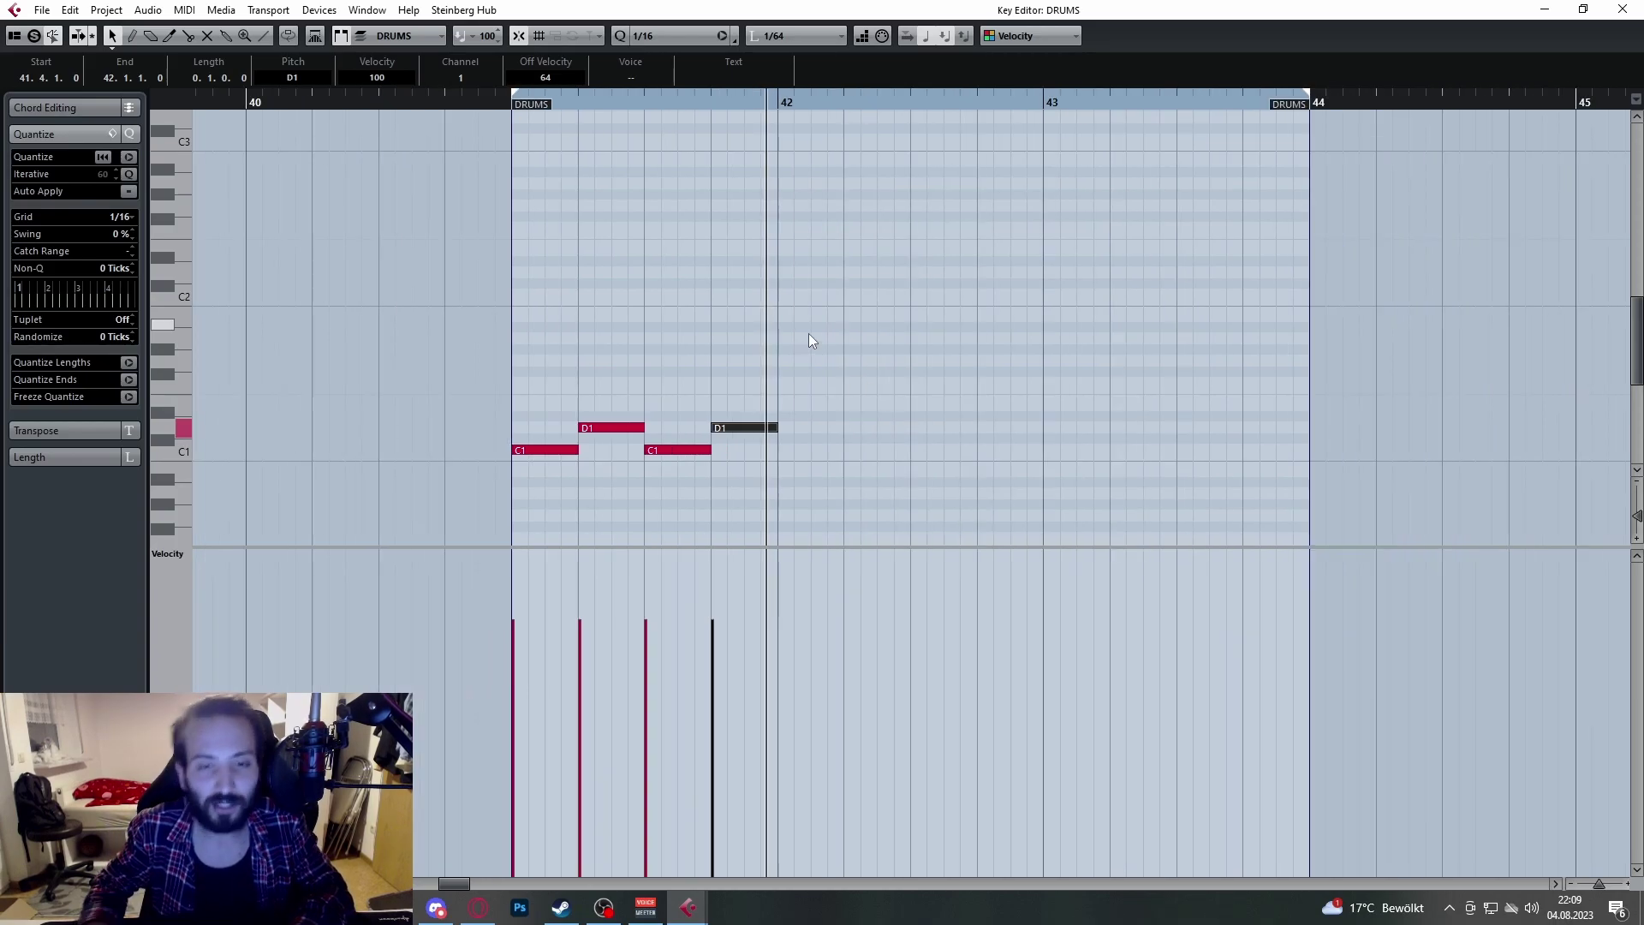
{"action": "key", "text": "ctrl+d"}
{"action": "key", "text": "Down"}
{"action": "key", "text": "Down"}
{"action": "key", "text": "ctrl+d"}
{"action": "key", "text": "Up"}
{"action": "key", "text": "Up"}
{"action": "scroll", "coordinate": [505, 447], "scroll_direction": "up", "scroll_amount": 2, "text": "ctrl"}
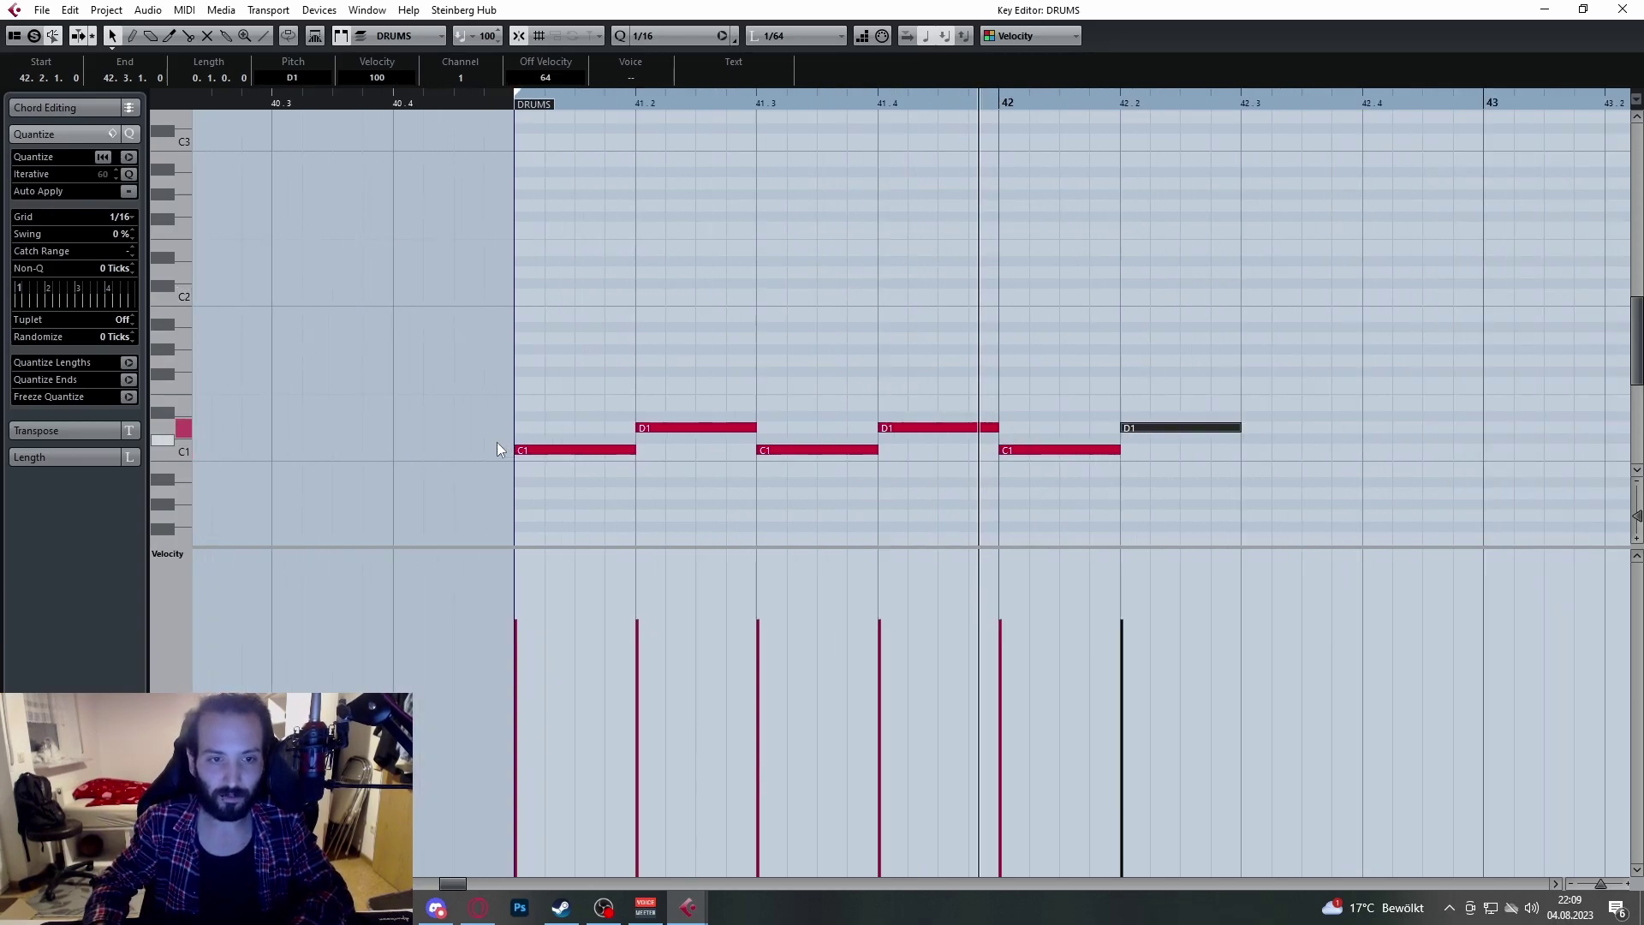
{"action": "scroll", "coordinate": [579, 426], "scroll_direction": "up", "scroll_amount": 2, "text": "ctrl"}
{"action": "left_click", "coordinate": [625, 308]}
Step: Play the pattern from bar 41 and extend the DRUMS part's start a sixteenth note earlier
{"action": "left_click", "coordinate": [438, 102]}
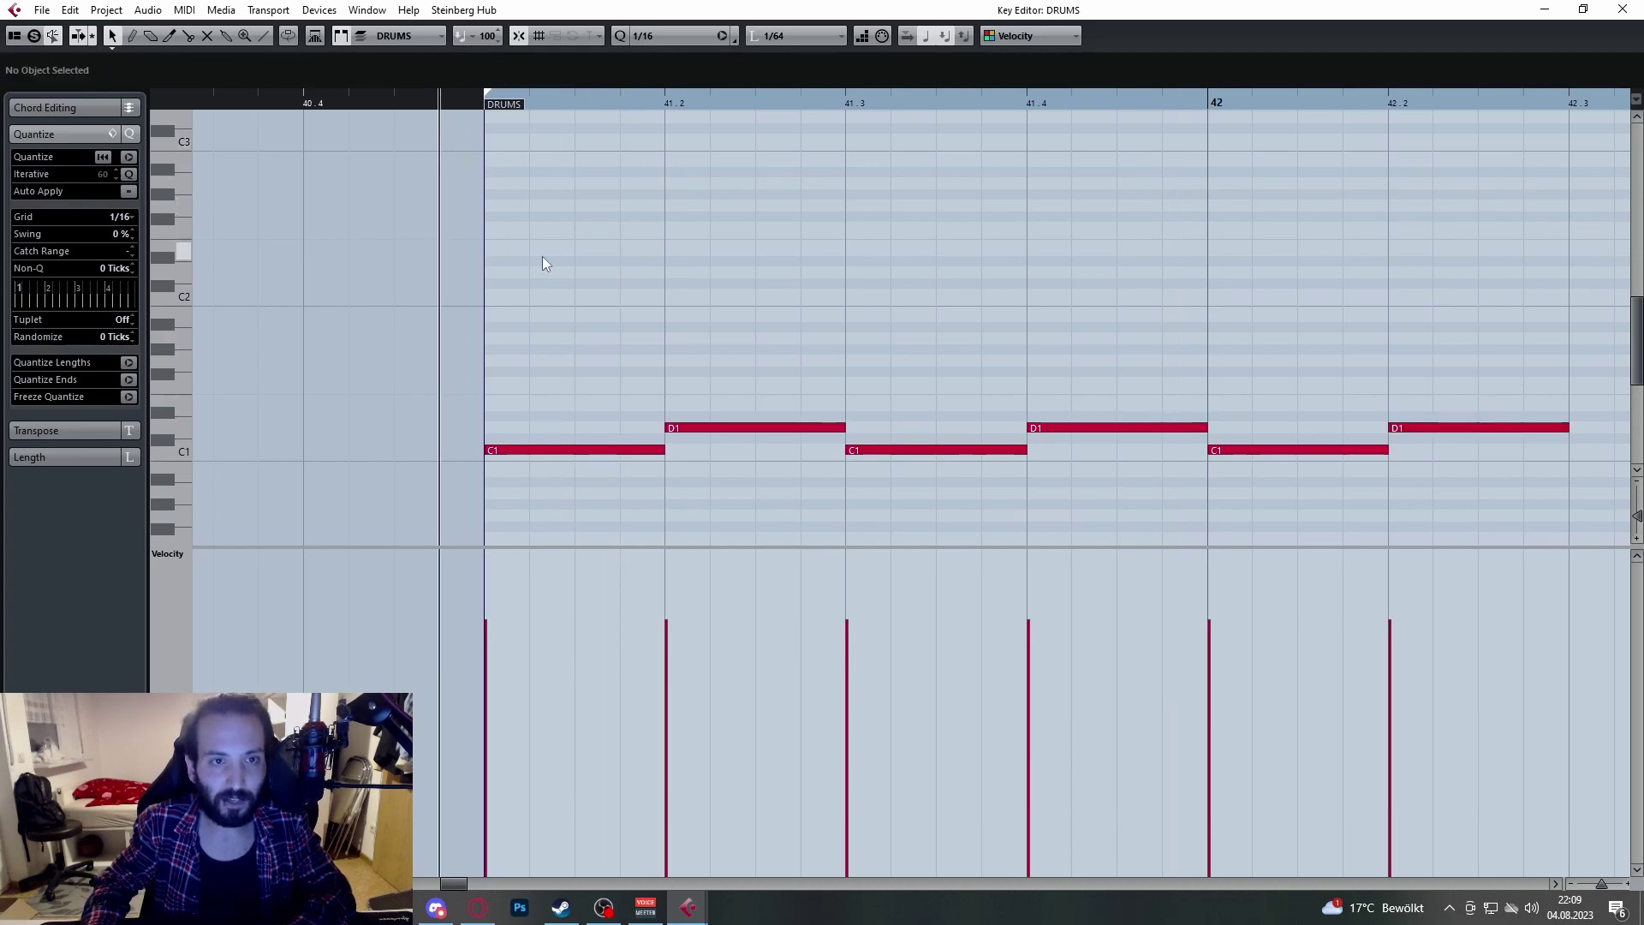
{"action": "scroll", "coordinate": [626, 413], "scroll_direction": "up", "scroll_amount": 1, "text": "ctrl"}
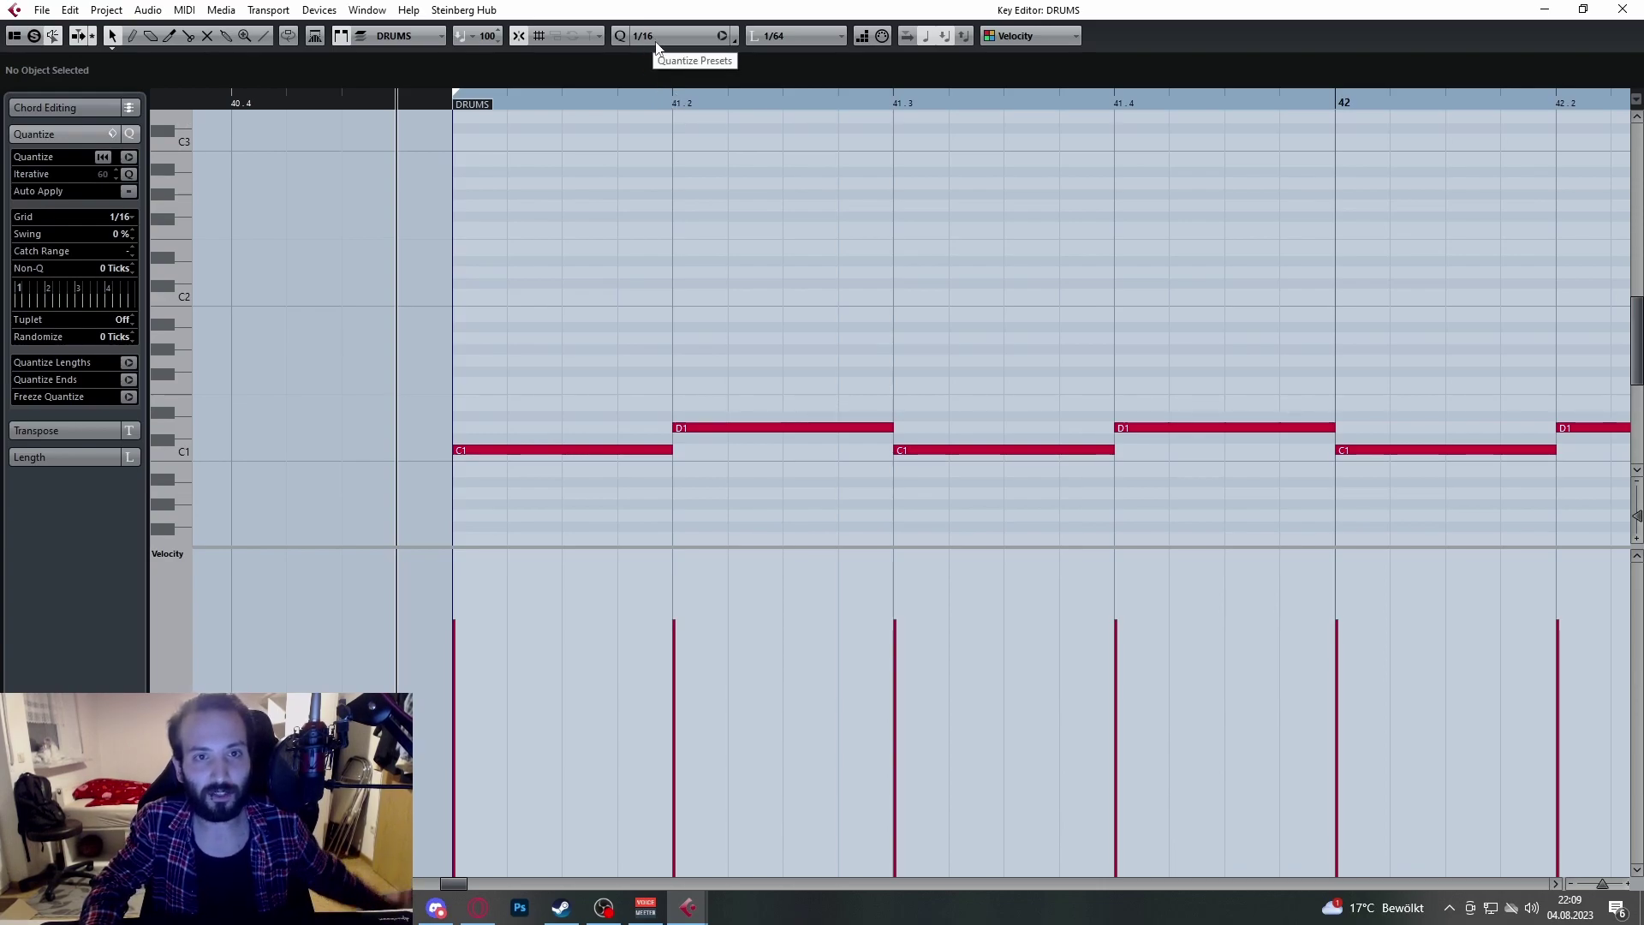
{"action": "left_click", "coordinate": [671, 109]}
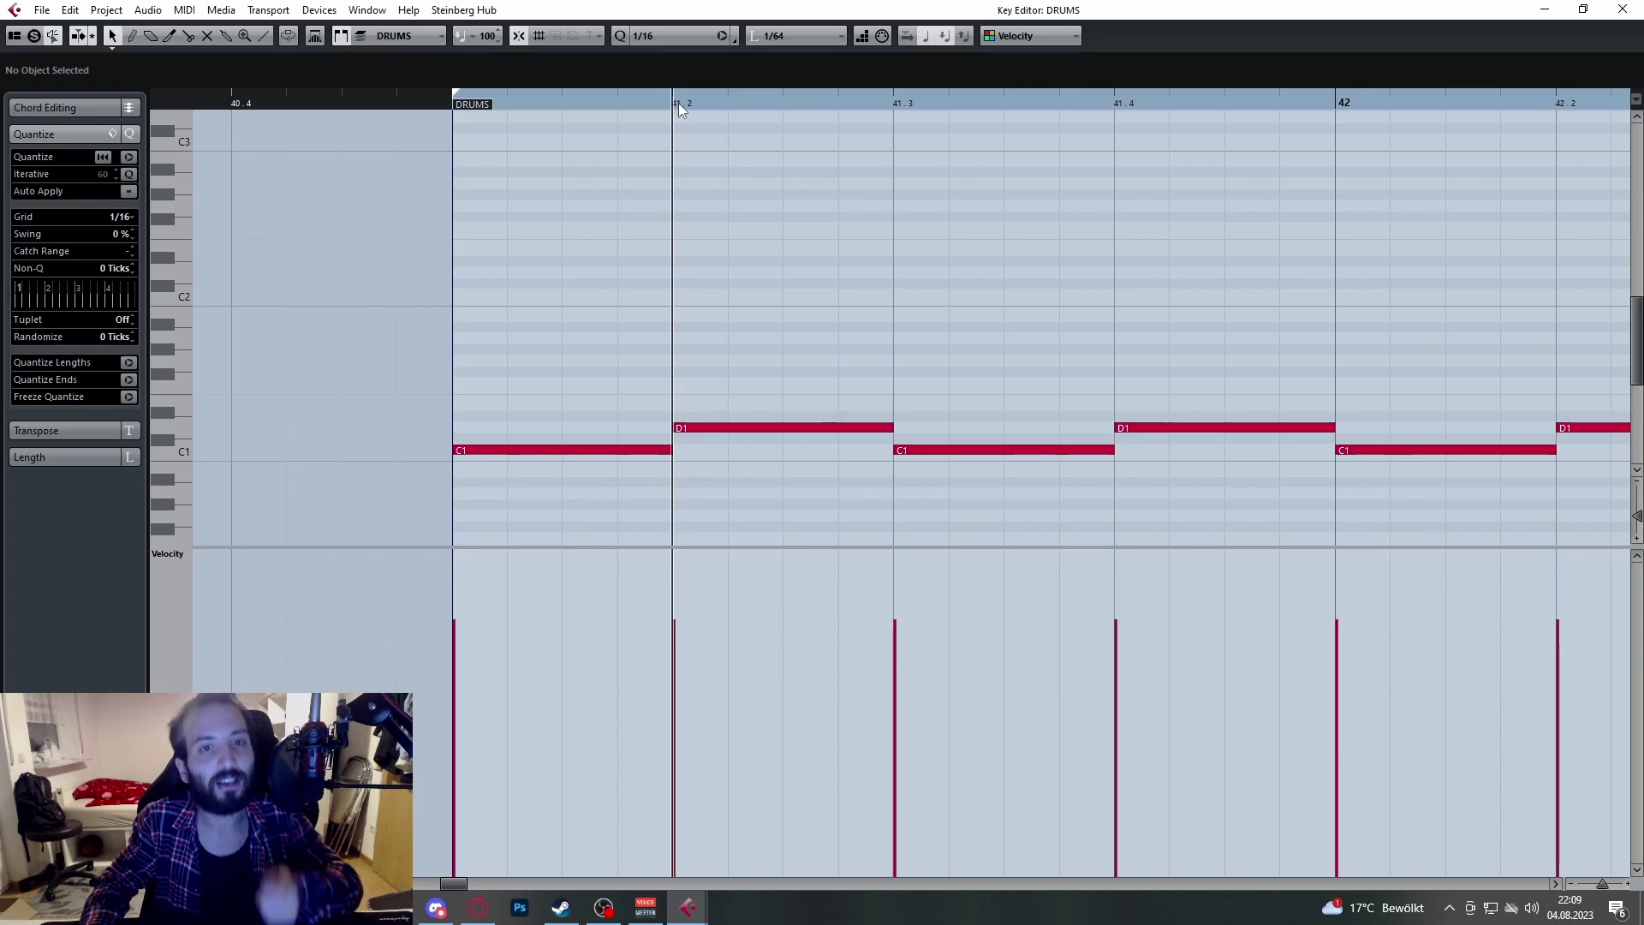
{"action": "left_click", "coordinate": [454, 109]}
{"action": "key", "text": "space"}
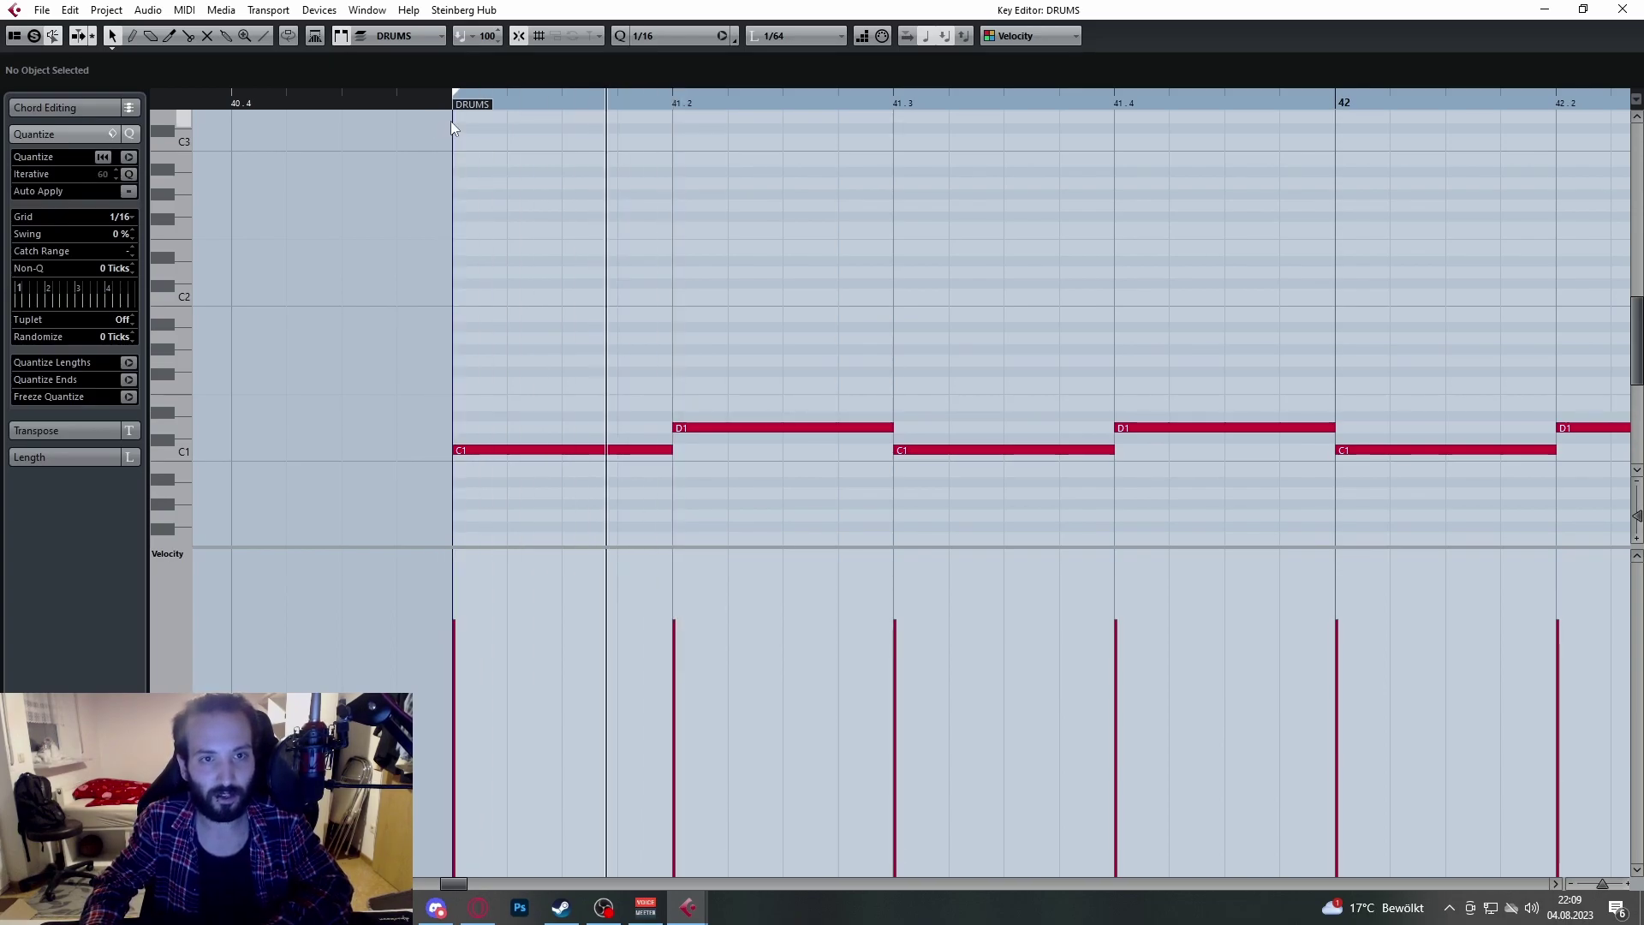
{"action": "left_click_drag", "start_coordinate": [473, 109], "coordinate": [414, 120]}
{"action": "key", "text": "space"}
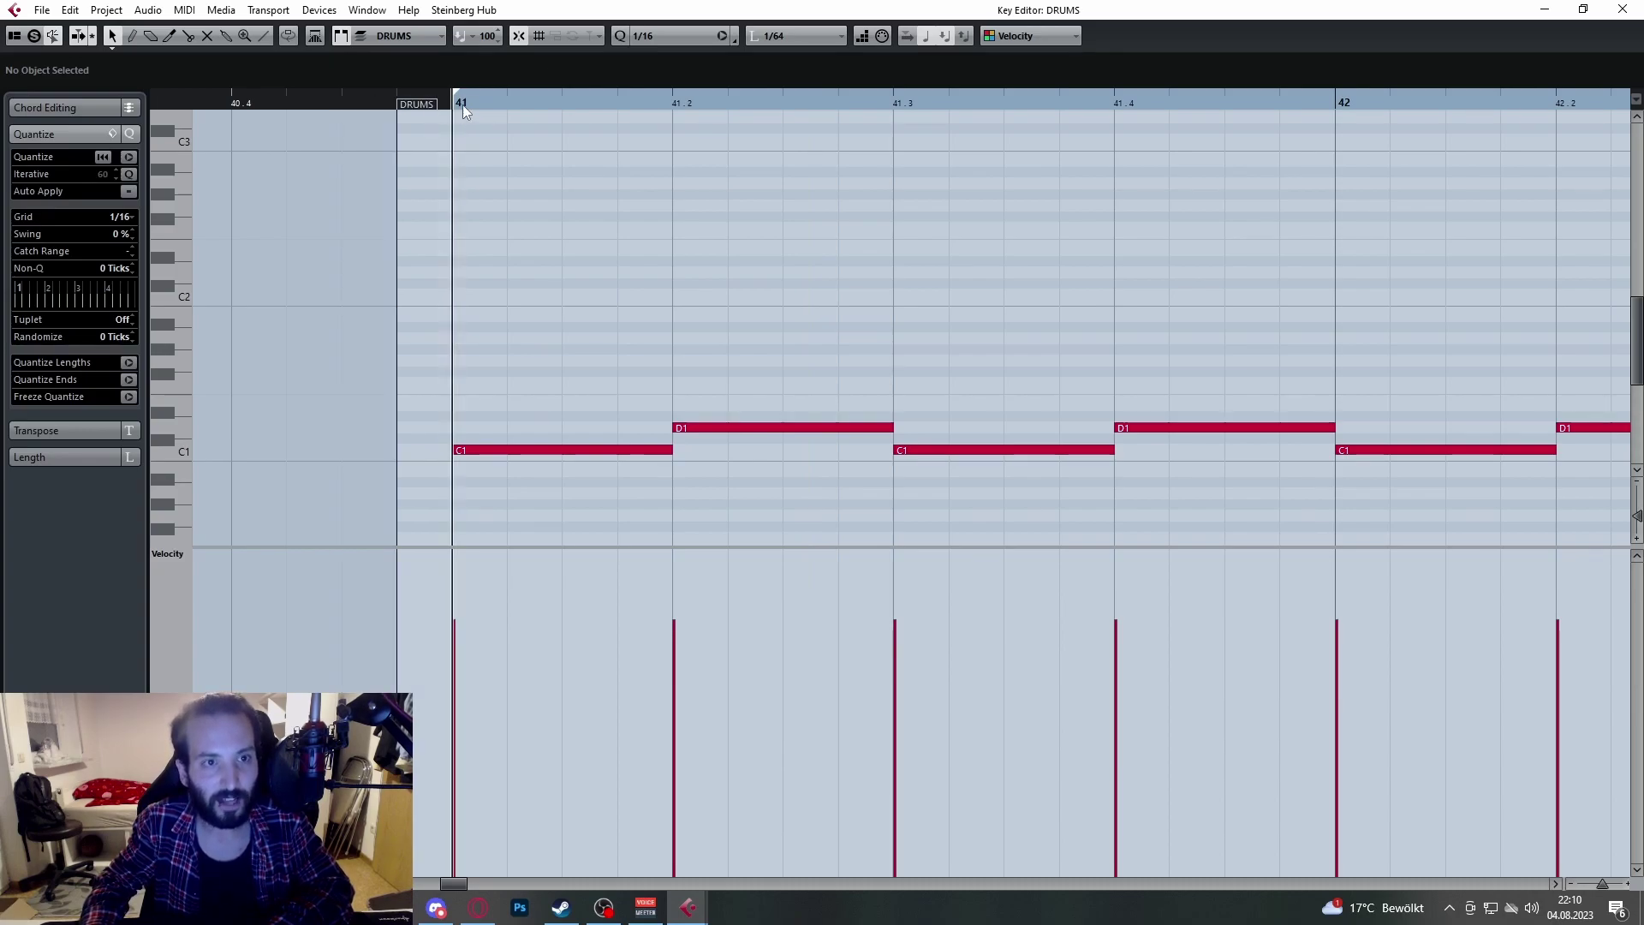
Step: Move the playhead successively to beats 2, 3 and 4 of bar 41 to point out the beat positions
{"action": "left_click", "coordinate": [675, 104]}
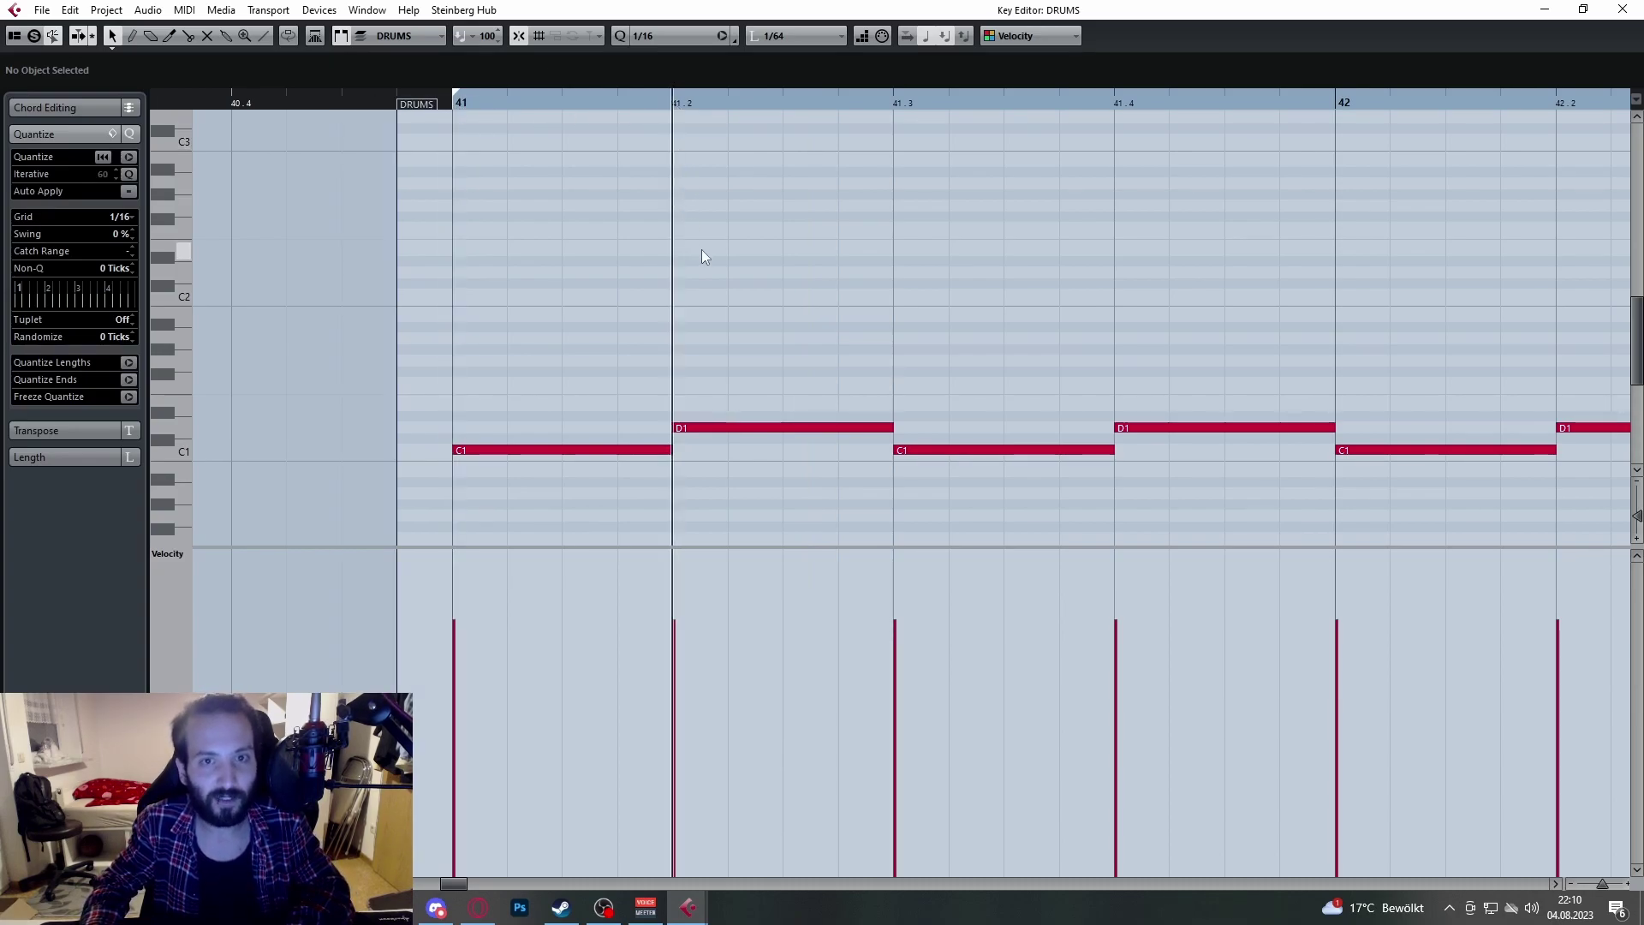
{"action": "scroll", "coordinate": [702, 249], "scroll_direction": "right", "scroll_amount": 1}
{"action": "left_click", "coordinate": [745, 103]}
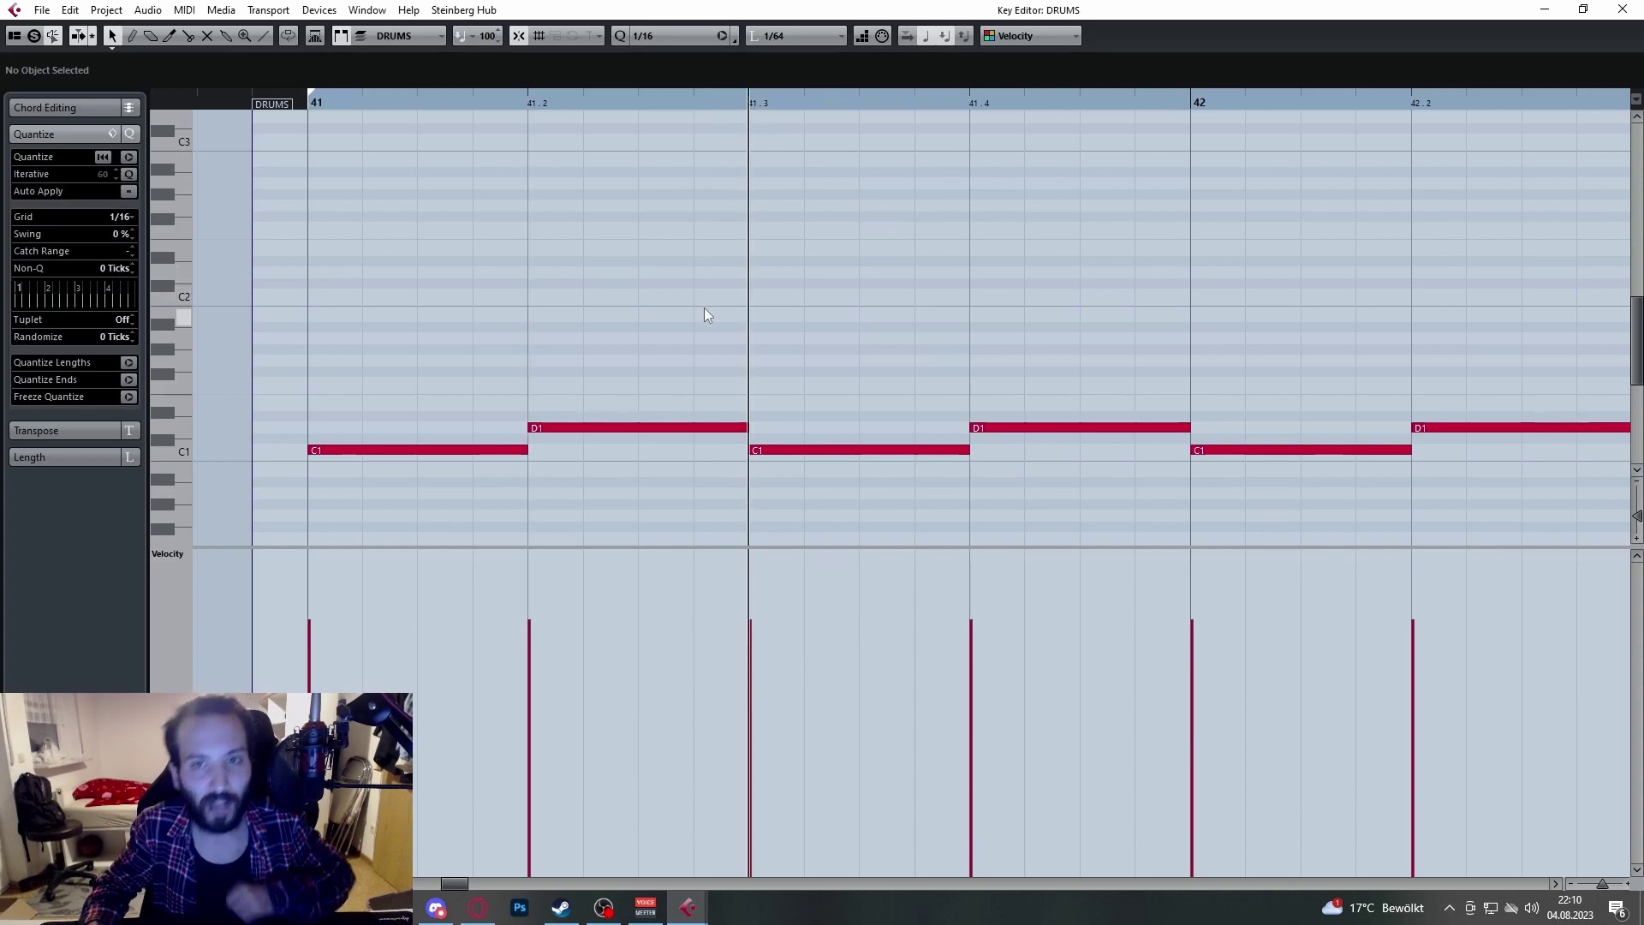
{"action": "scroll", "coordinate": [750, 214], "scroll_direction": "right", "scroll_amount": 1}
{"action": "left_click", "coordinate": [811, 104]}
{"action": "scroll", "coordinate": [817, 269], "scroll_direction": "right", "scroll_amount": 1}
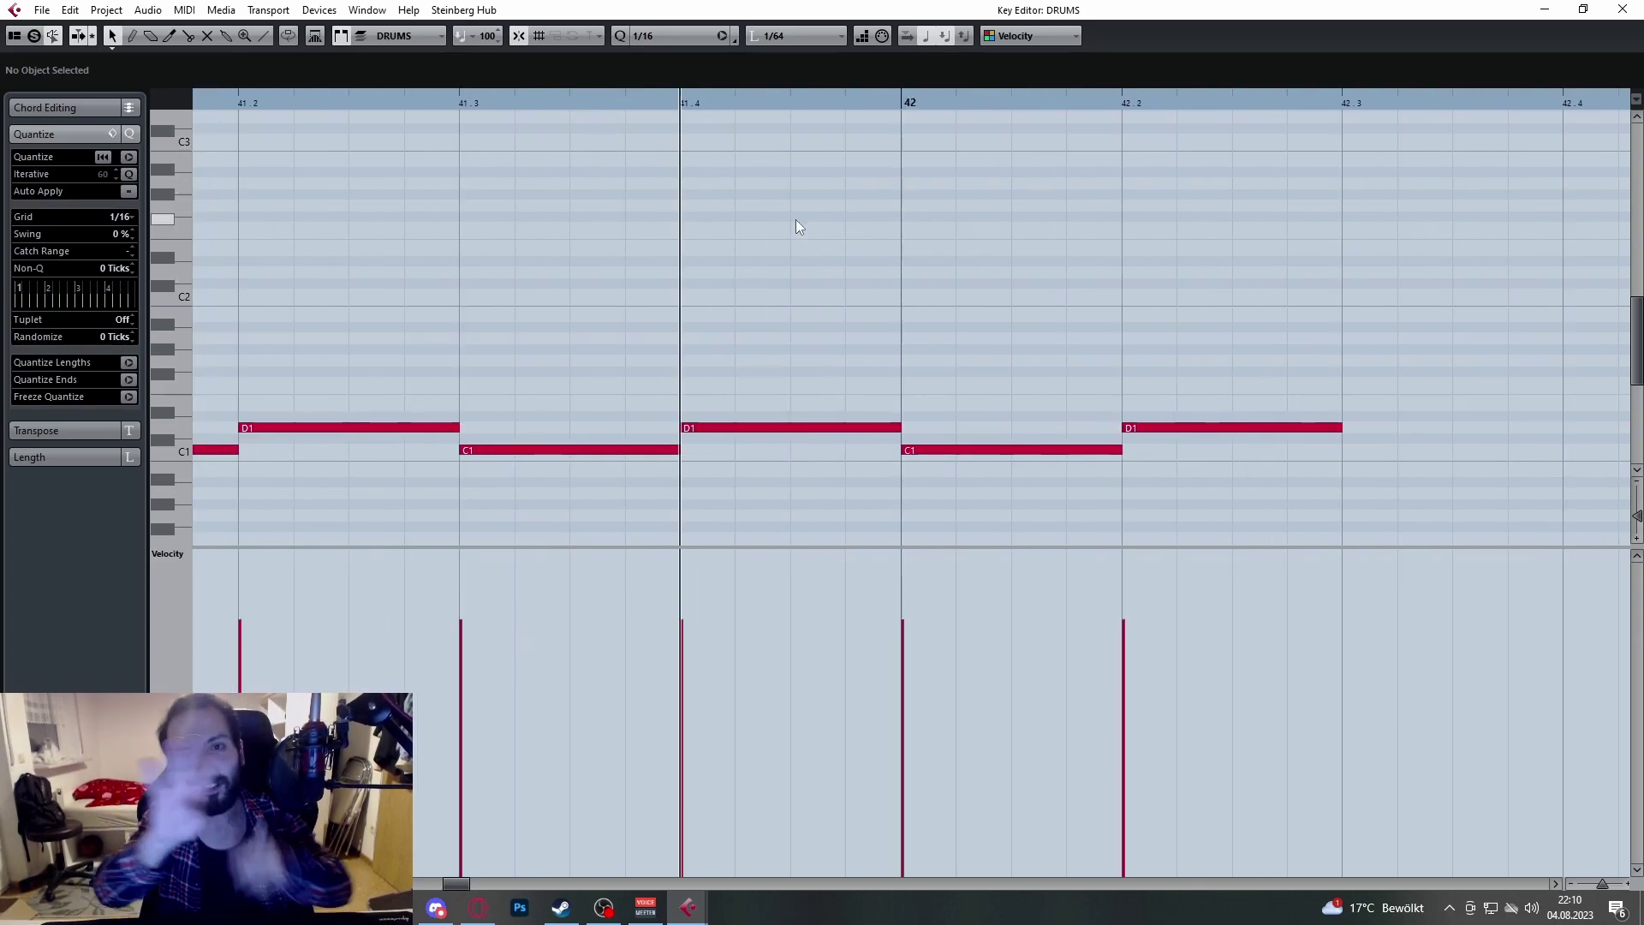
Step: Shorten the C1 note on beat 1 of bar 41 to an eighth note and duplicate it directly behind itself
{"action": "scroll", "coordinate": [947, 334], "scroll_direction": "down", "scroll_amount": 2}
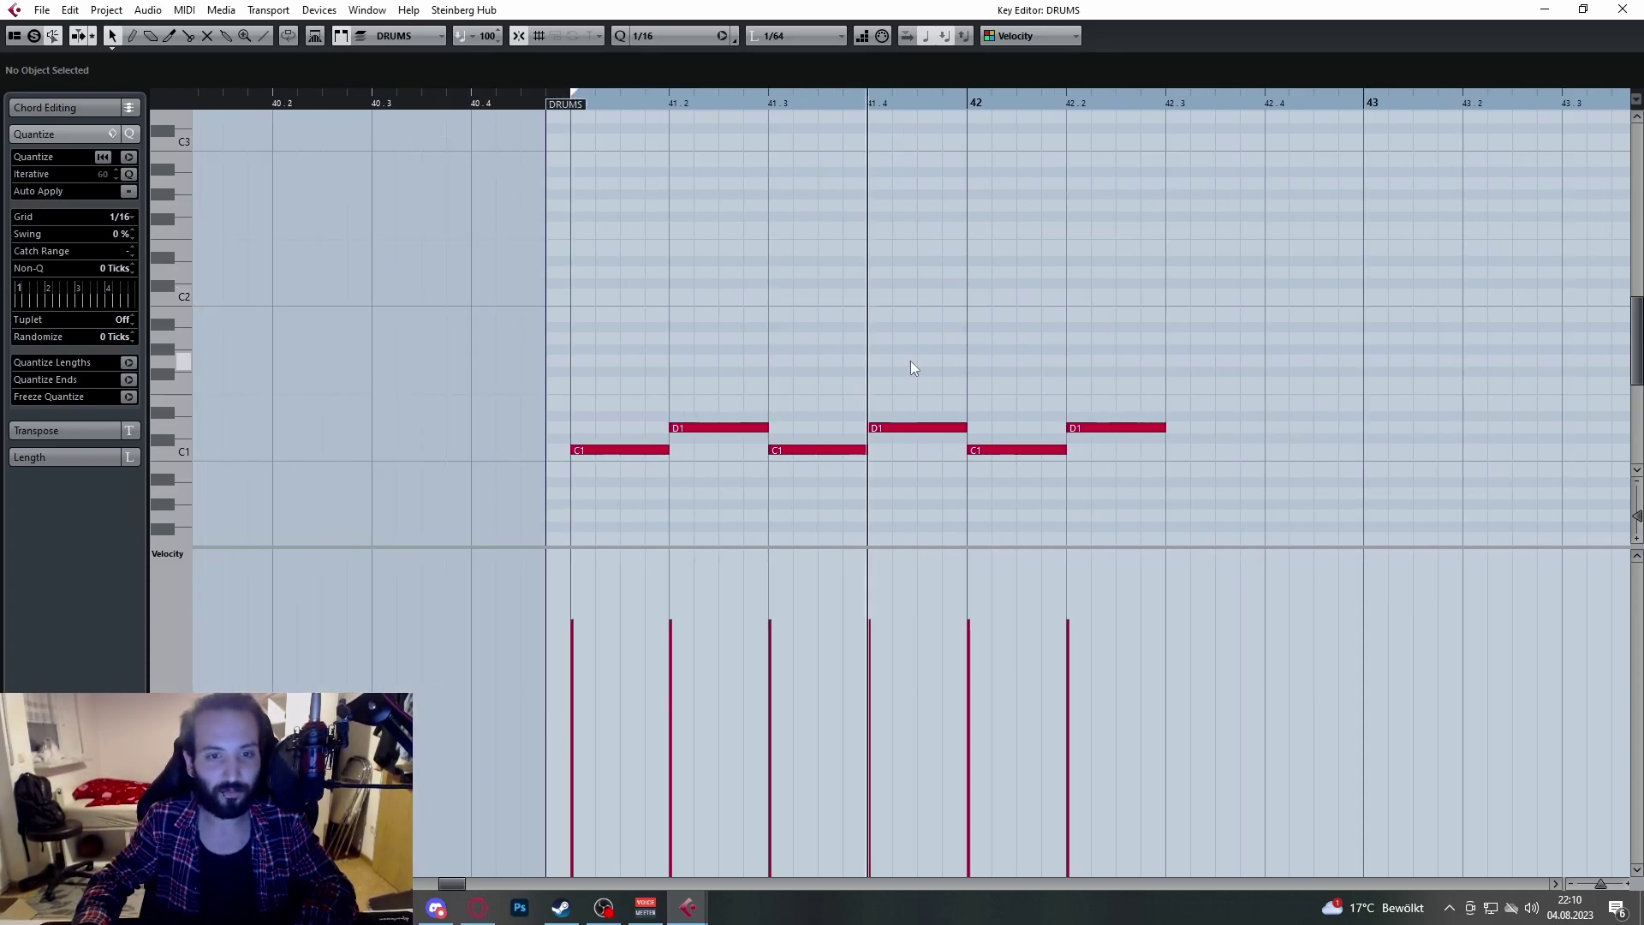
{"action": "scroll", "coordinate": [631, 405], "scroll_direction": "up", "scroll_amount": 1}
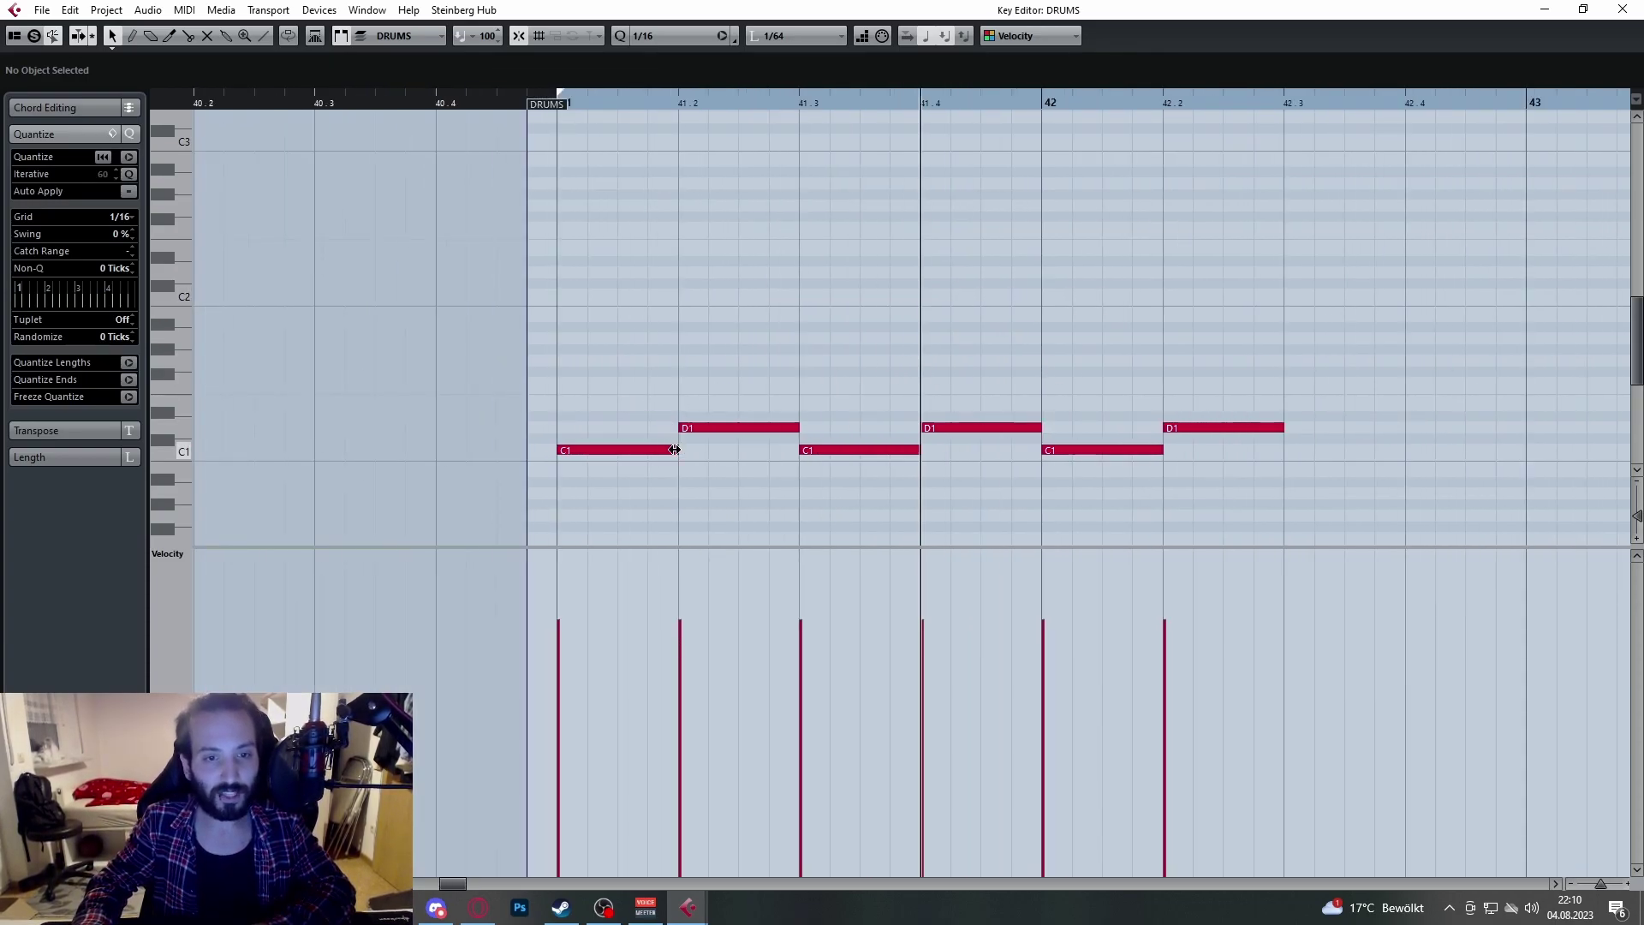
{"action": "left_click_drag", "start_coordinate": [675, 449], "coordinate": [613, 453]}
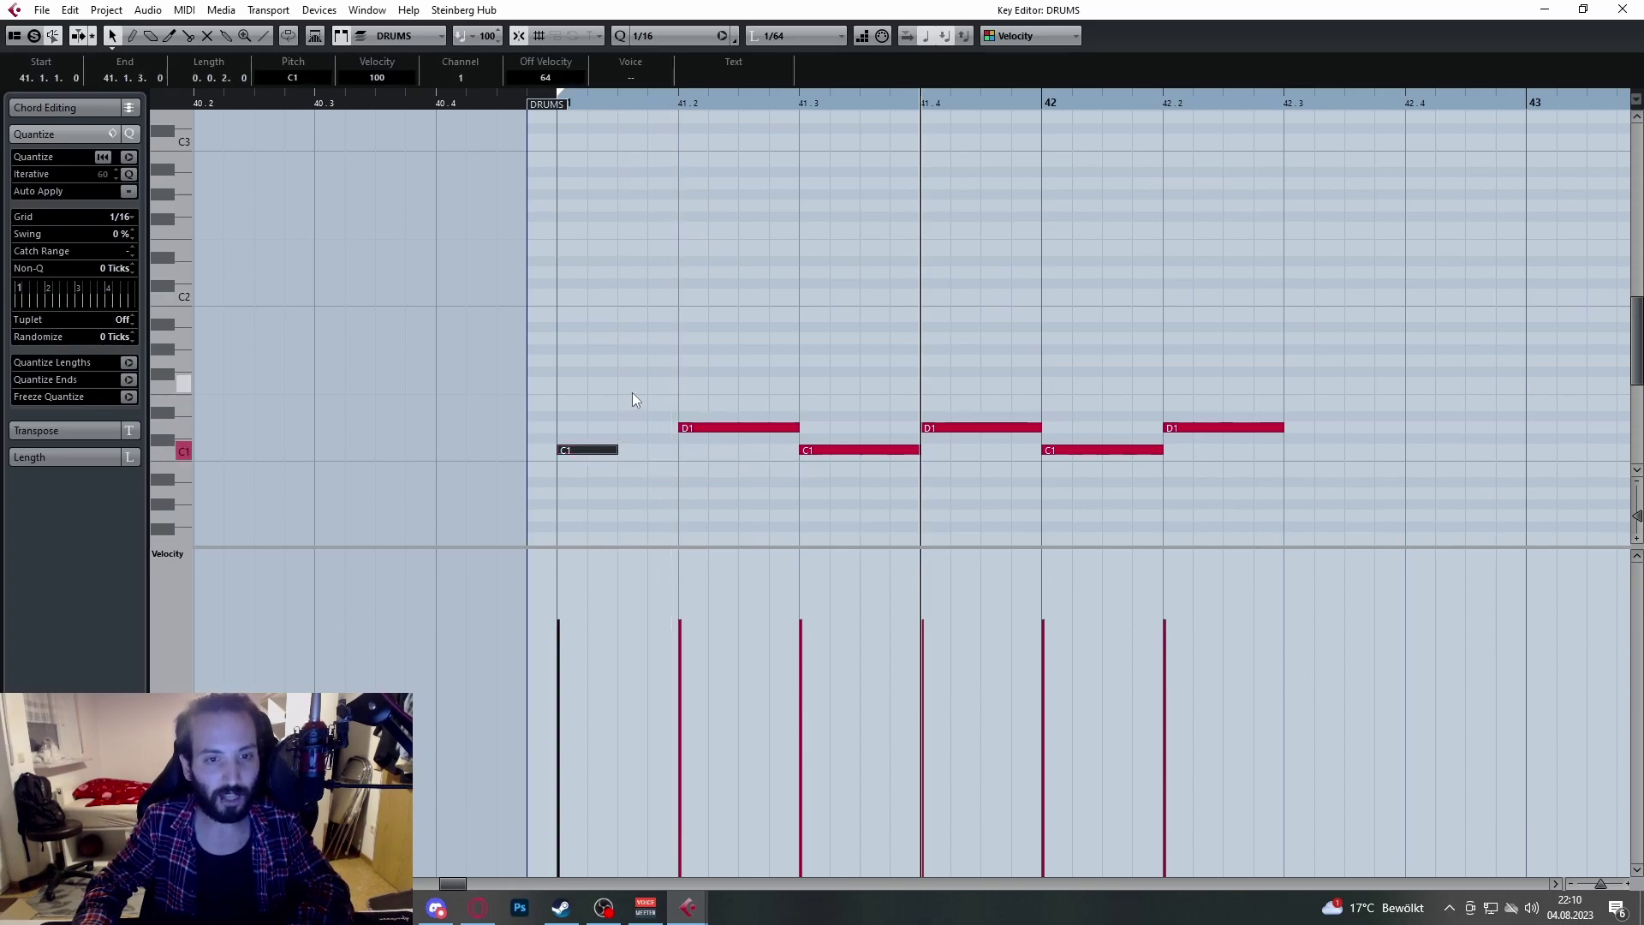
{"action": "key", "text": "ctrl+d"}
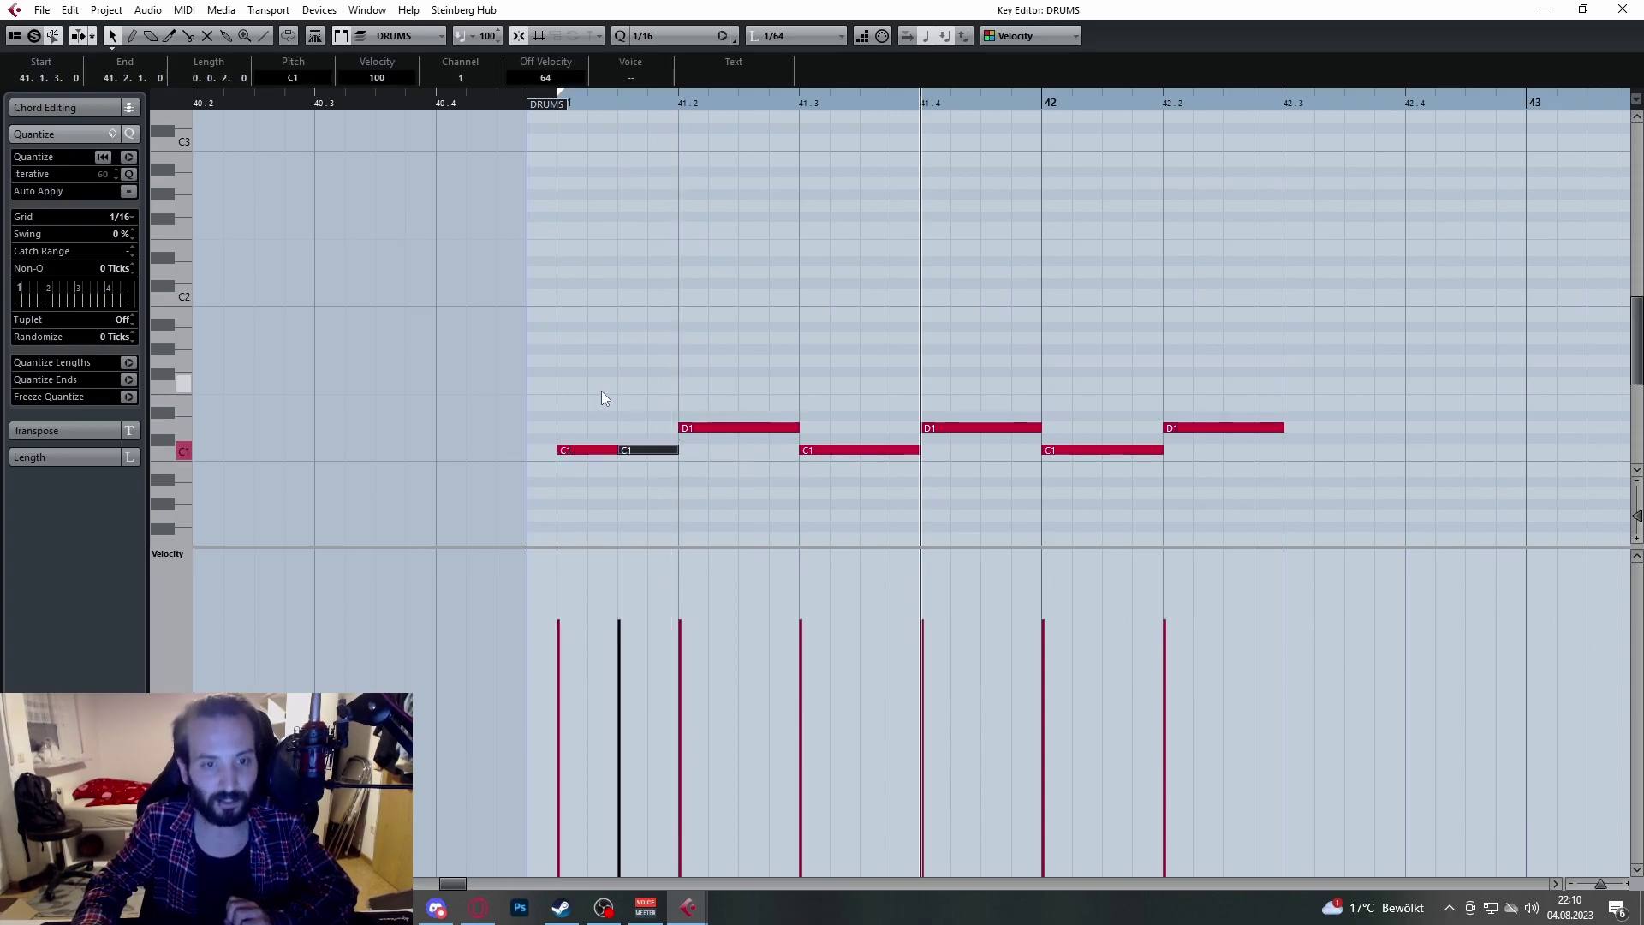
Step: Return the playhead to bar 41 and play the pattern with the doubled eighth-note kick
{"action": "scroll", "coordinate": [653, 158], "scroll_direction": "up", "scroll_amount": 2}
{"action": "left_click_drag", "start_coordinate": [626, 115], "coordinate": [511, 120]}
{"action": "scroll", "coordinate": [643, 203], "scroll_direction": "down", "scroll_amount": 2}
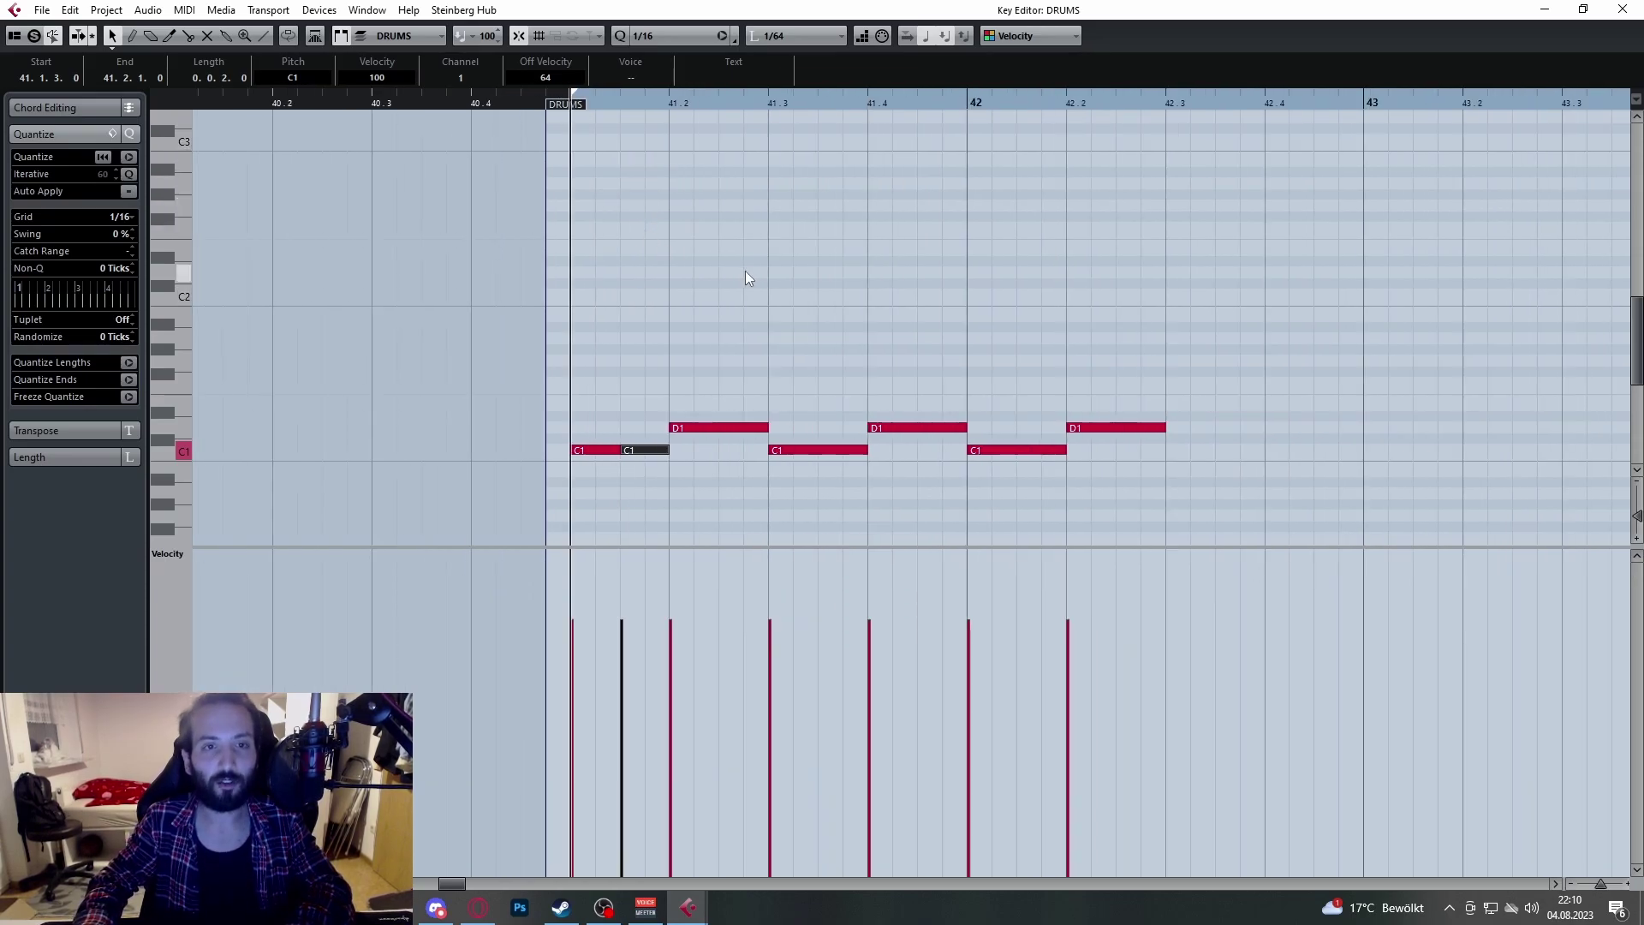
{"action": "scroll", "coordinate": [743, 268], "scroll_direction": "up", "scroll_amount": 1}
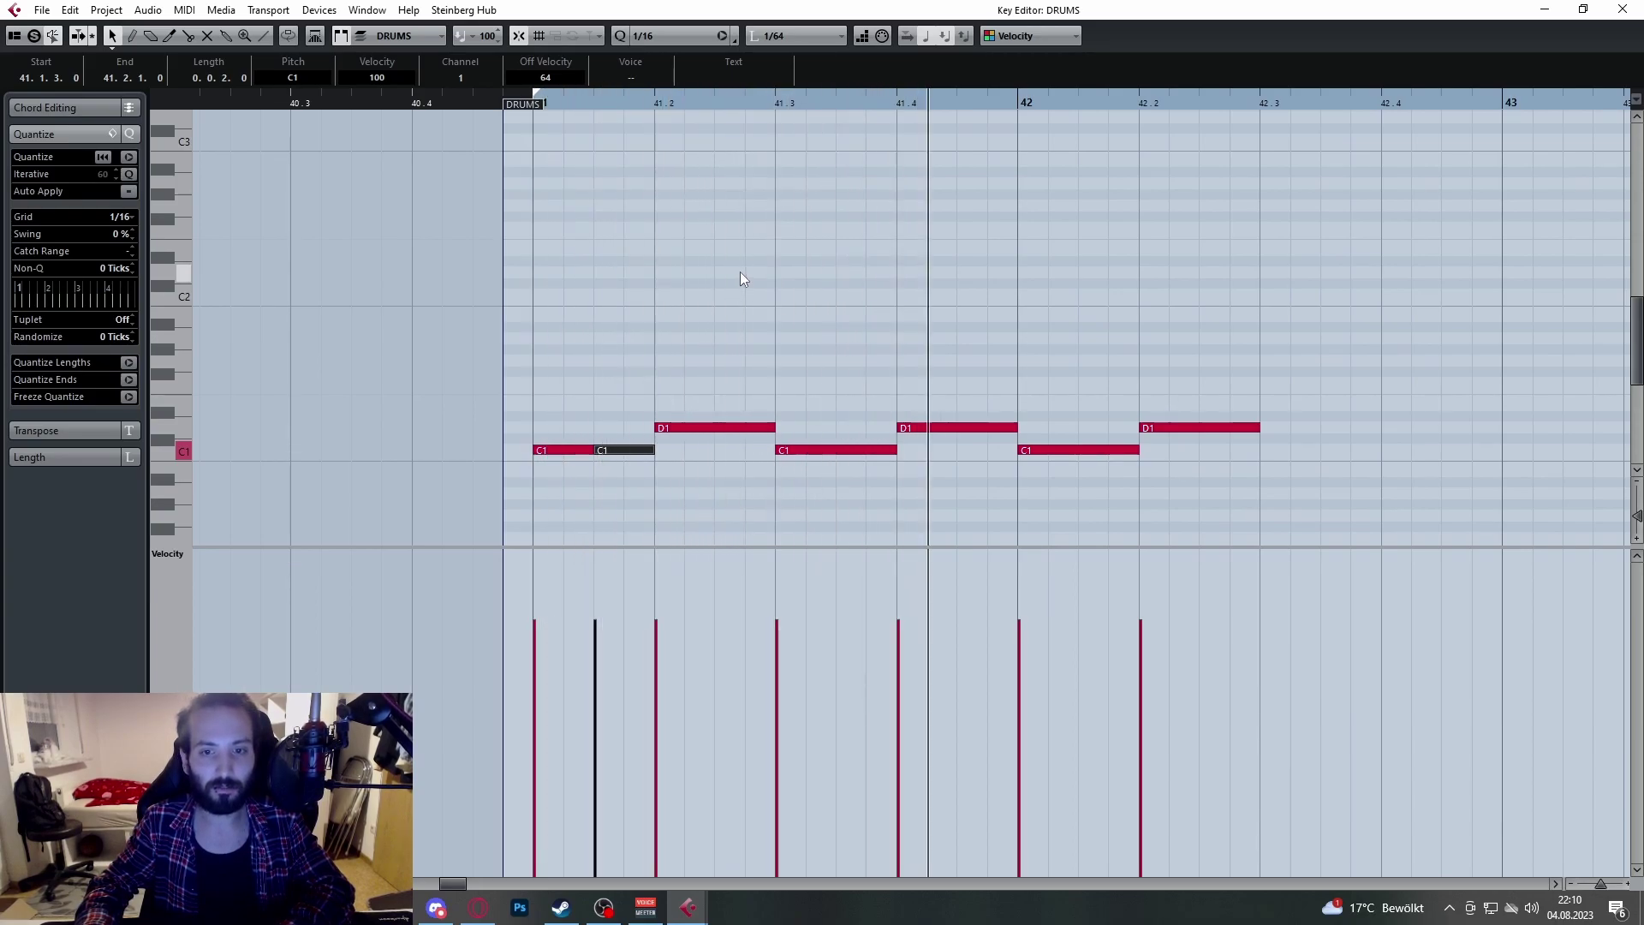
{"action": "scroll", "coordinate": [619, 389], "scroll_direction": "up", "scroll_amount": 1}
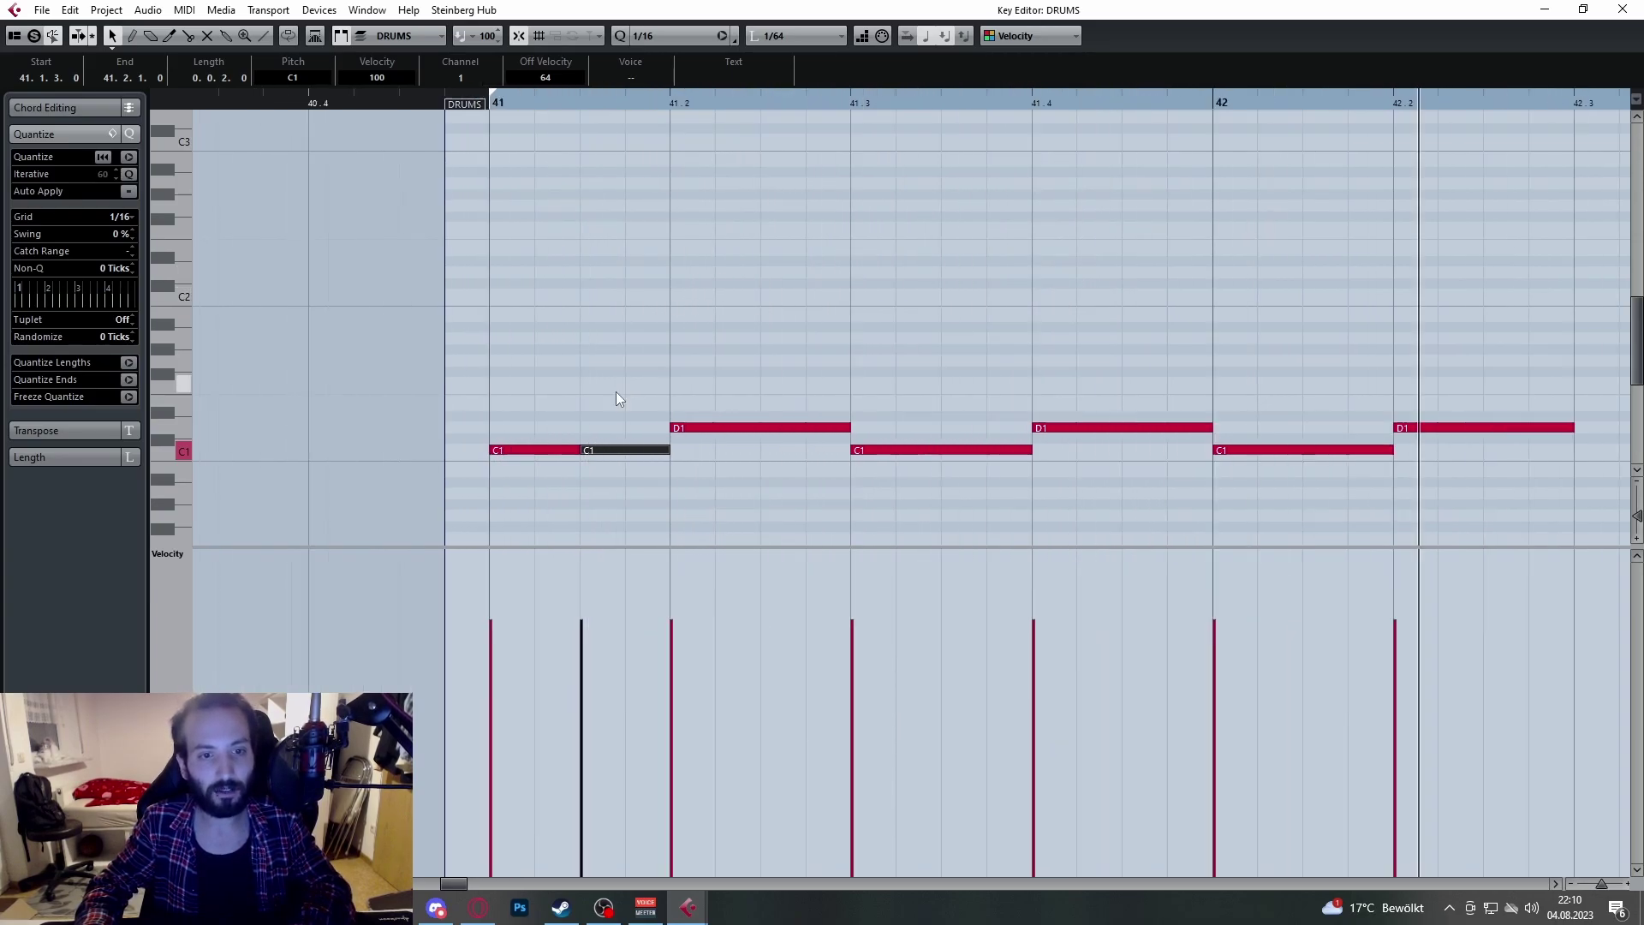
Step: Delete the duplicated C1, shorten the first C1 of bar 41 to a sixteenth note, and duplicate it at 41.1.2
{"action": "key", "text": "Delete"}
{"action": "left_click_drag", "start_coordinate": [580, 451], "coordinate": [534, 452]}
{"action": "key", "text": "ctrl+d"}
{"action": "scroll", "coordinate": [611, 397], "scroll_direction": "down", "scroll_amount": 1}
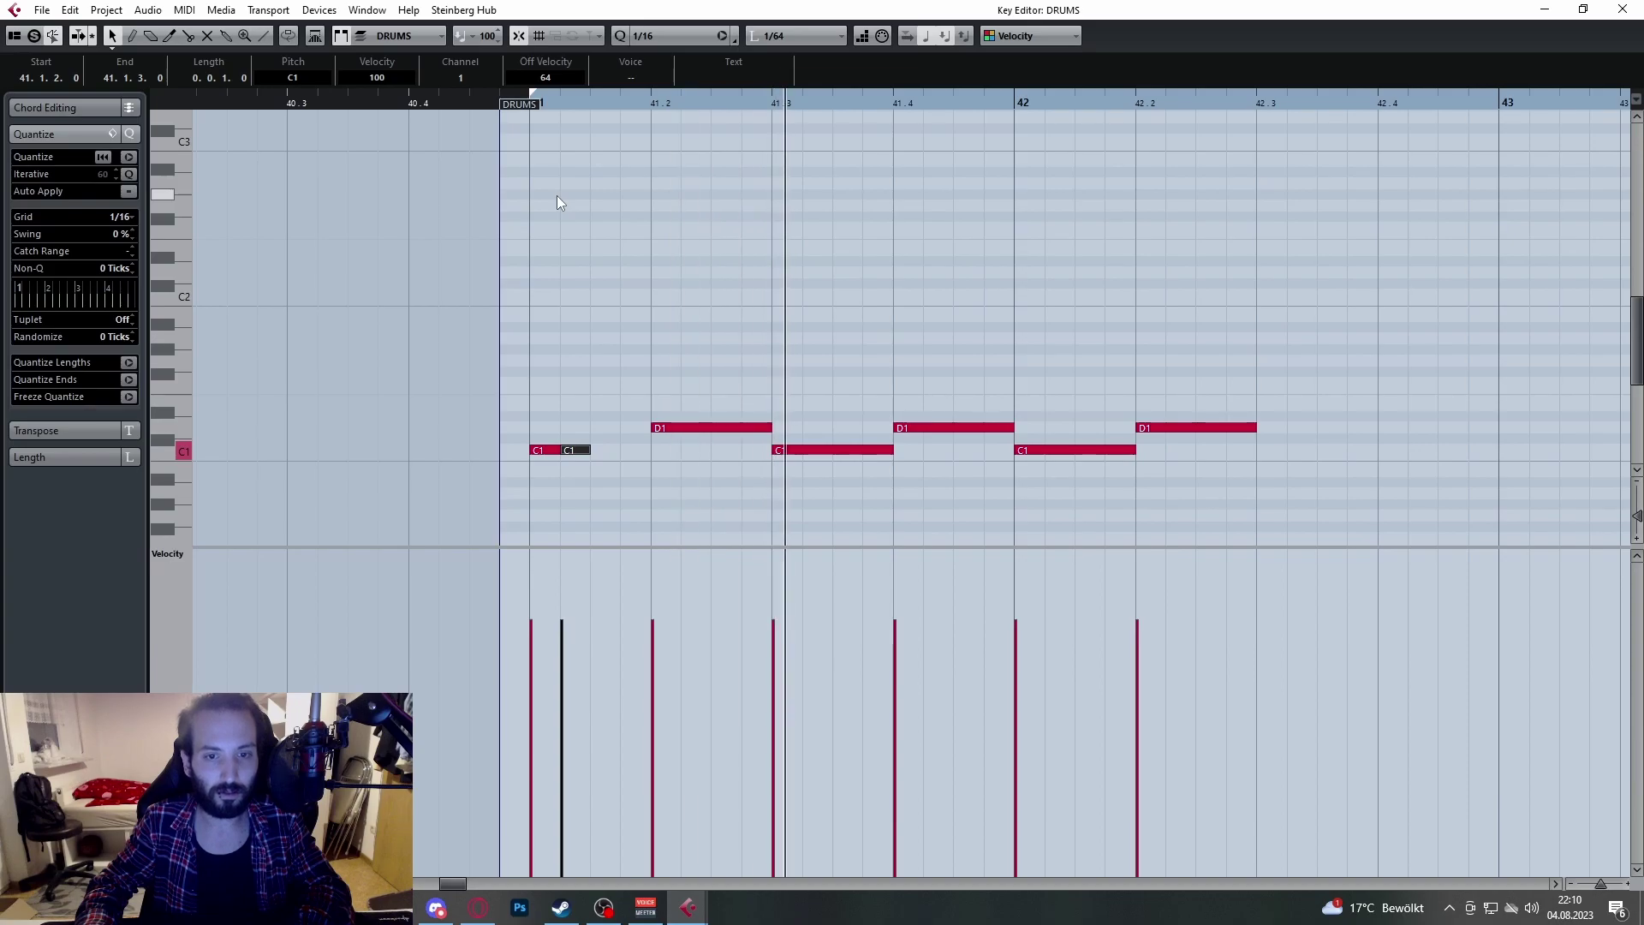
Step: Shorten the C1 on beat 1 of bar 42 to a sixteenth note and duplicate it at 42.1.2
{"action": "scroll", "coordinate": [1161, 375], "scroll_direction": "up", "scroll_amount": 1}
{"action": "left_click", "coordinate": [1071, 450]}
{"action": "left_click_drag", "start_coordinate": [1120, 451], "coordinate": [982, 450]}
{"action": "key", "text": "ctrl+d"}
Step: Move the playhead back to bar 41 and play the pattern with the sixteenth-note kick doubles
{"action": "scroll", "coordinate": [1024, 401], "scroll_direction": "down", "scroll_amount": 1}
{"action": "left_click_drag", "start_coordinate": [977, 102], "coordinate": [582, 161]}
{"action": "key", "text": "space"}
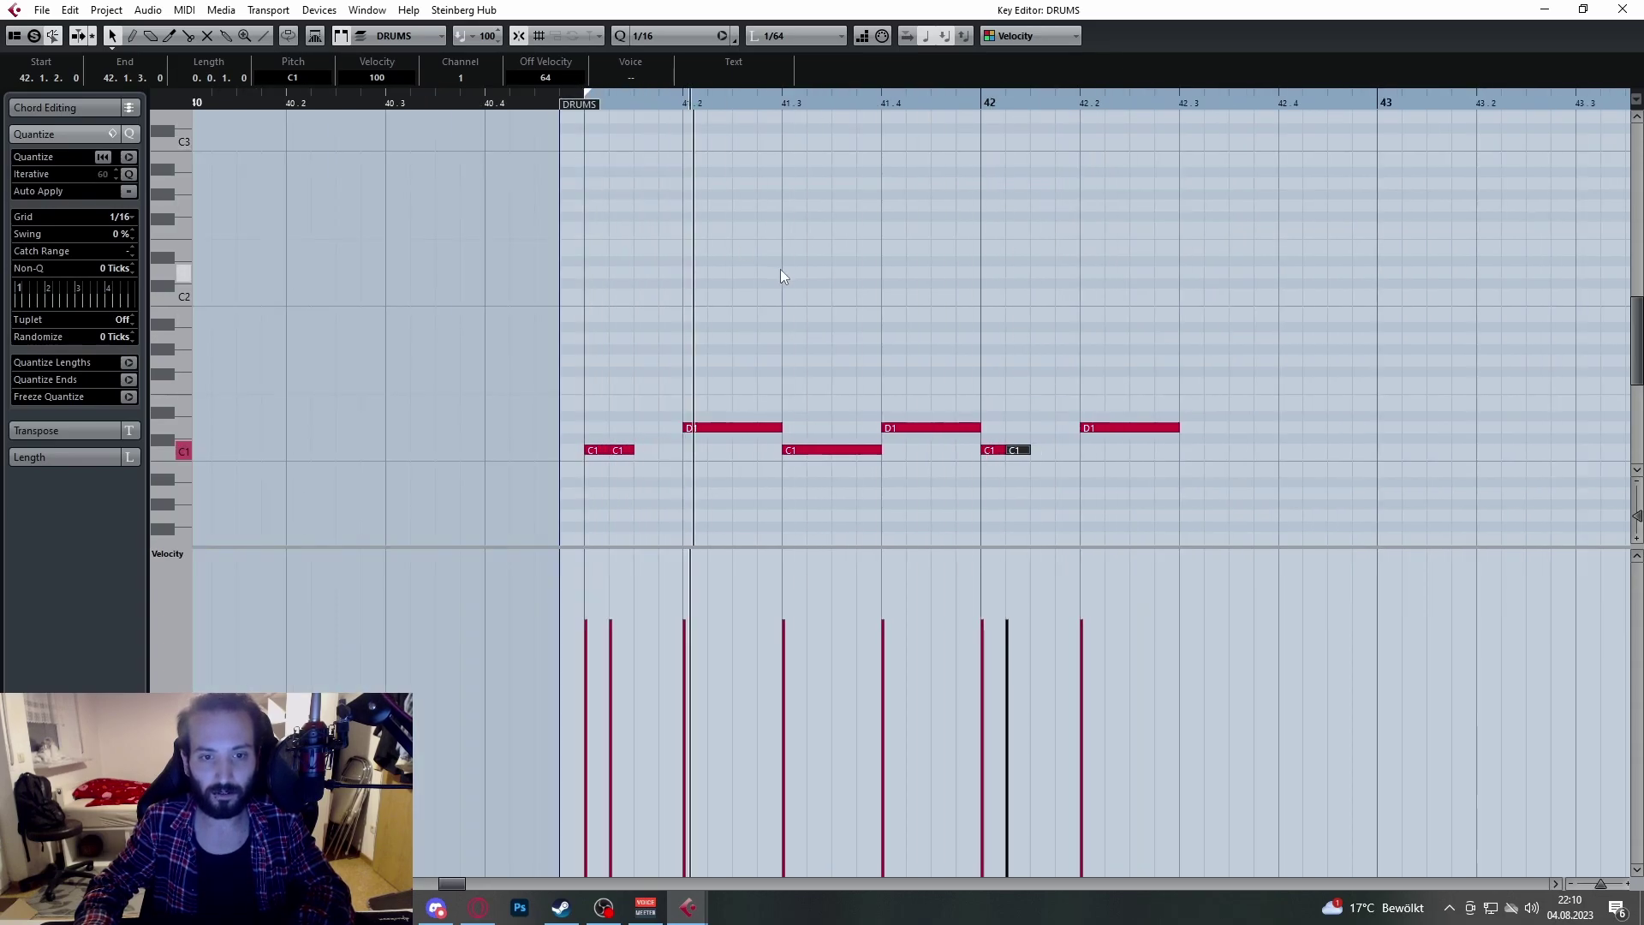
{"action": "scroll", "coordinate": [781, 276], "scroll_direction": "up", "scroll_amount": 1}
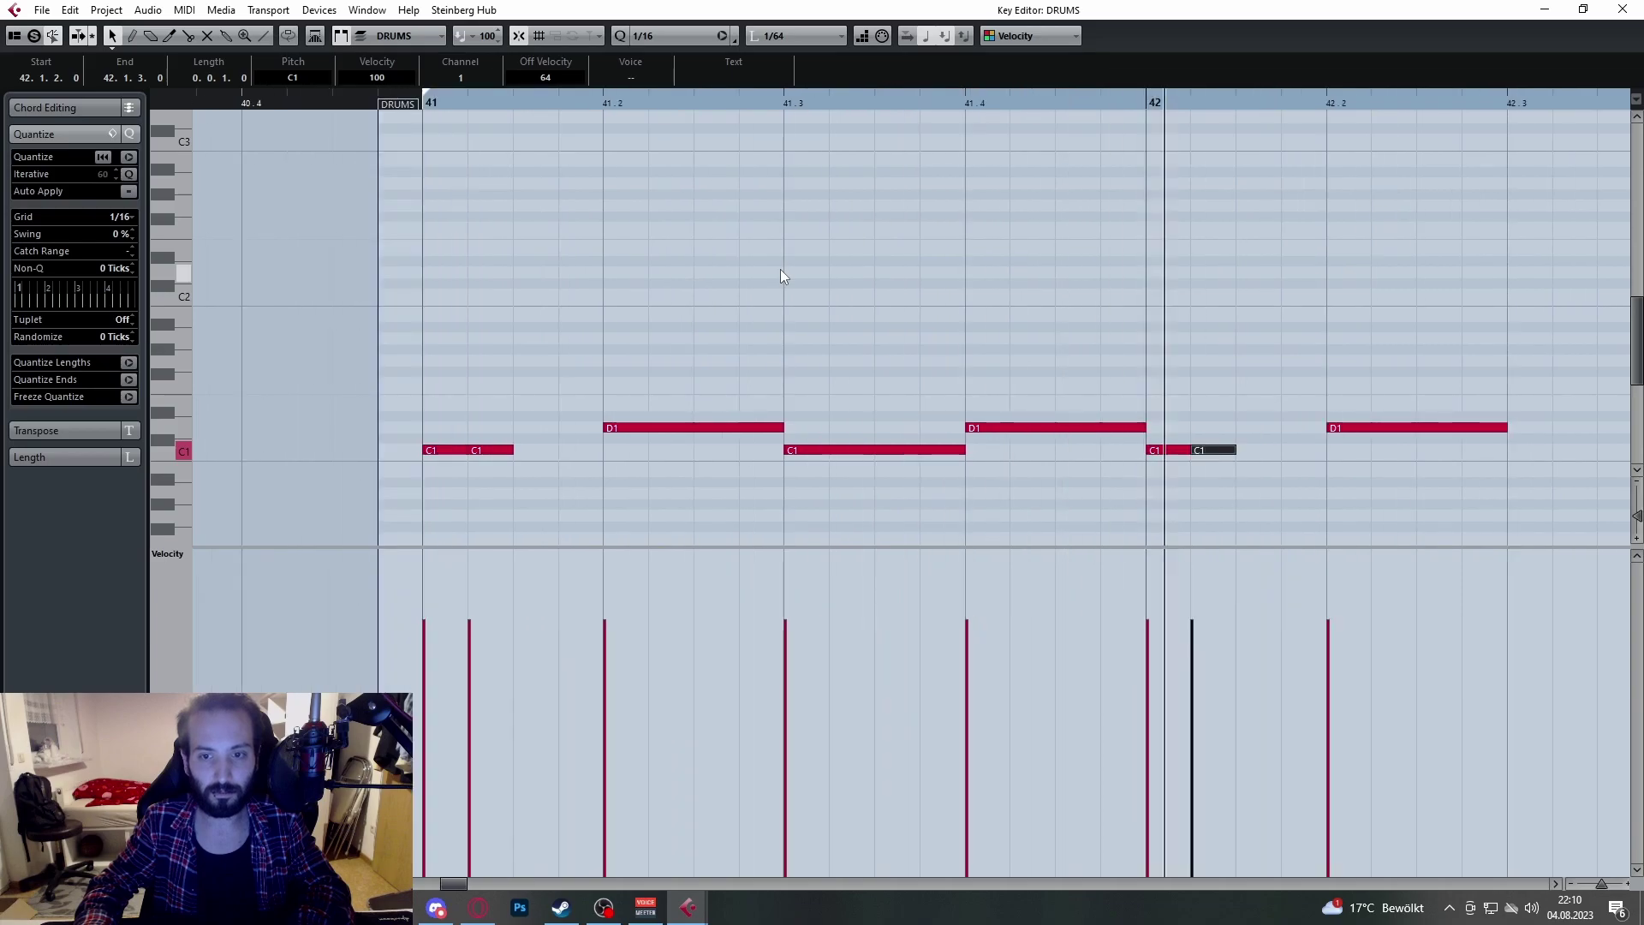
{"action": "scroll", "coordinate": [781, 276], "scroll_direction": "down", "scroll_amount": 1}
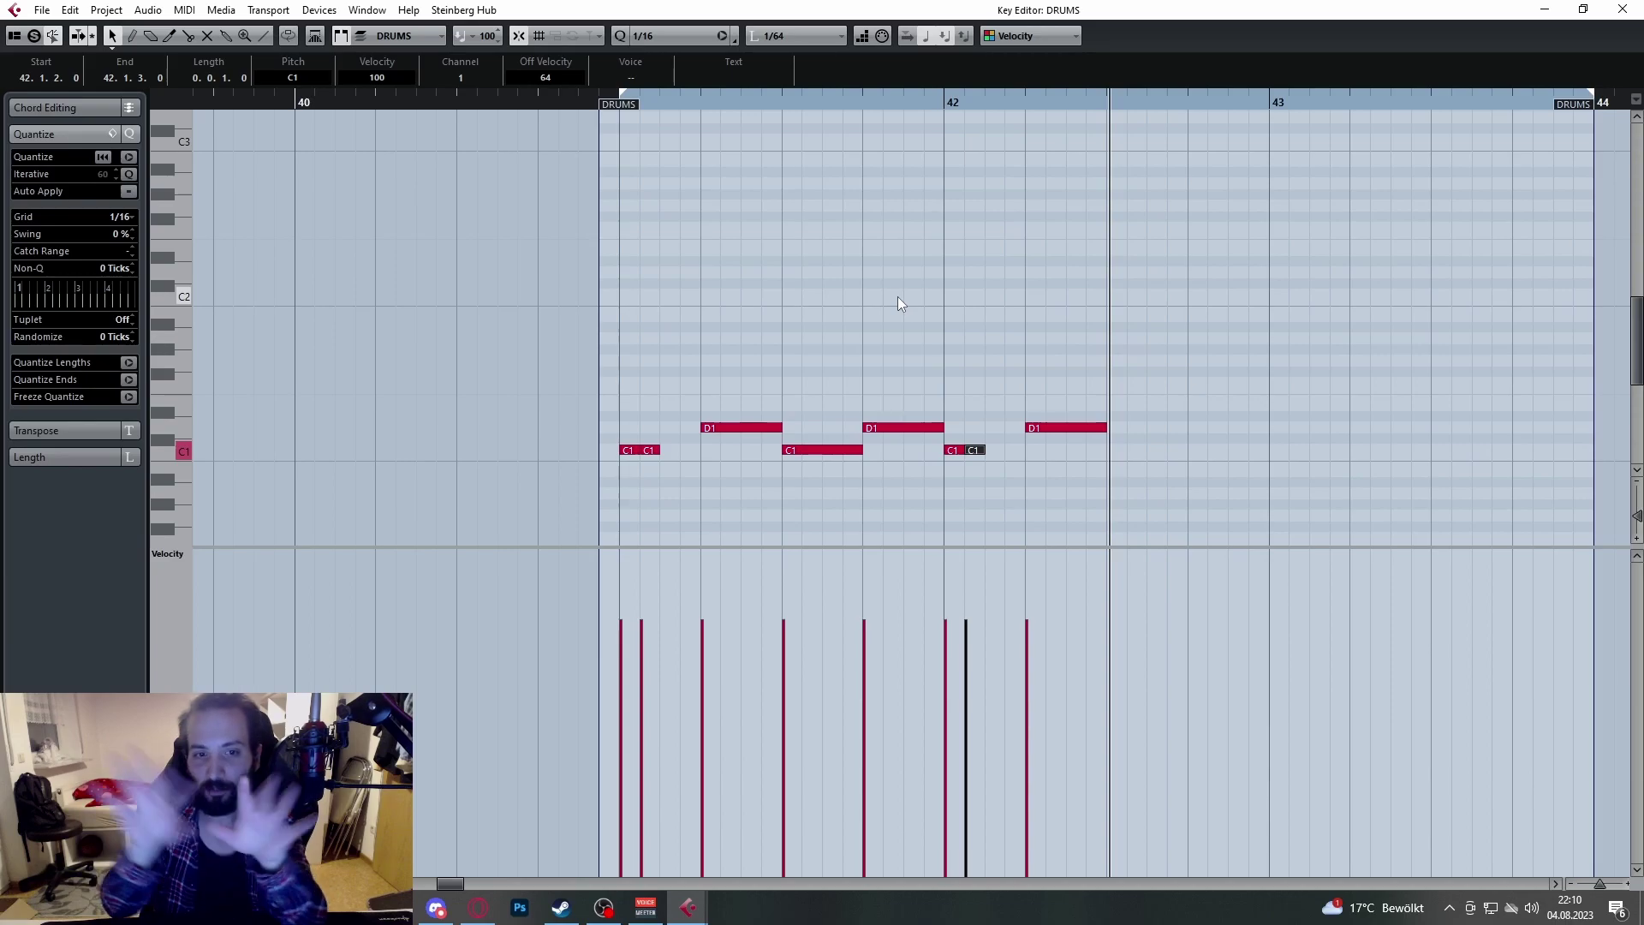
Step: Leave the Key Editor and delete the practice DRUMS part spanning bars 41 to 44 from the project
{"action": "left_click", "coordinate": [1623, 10]}
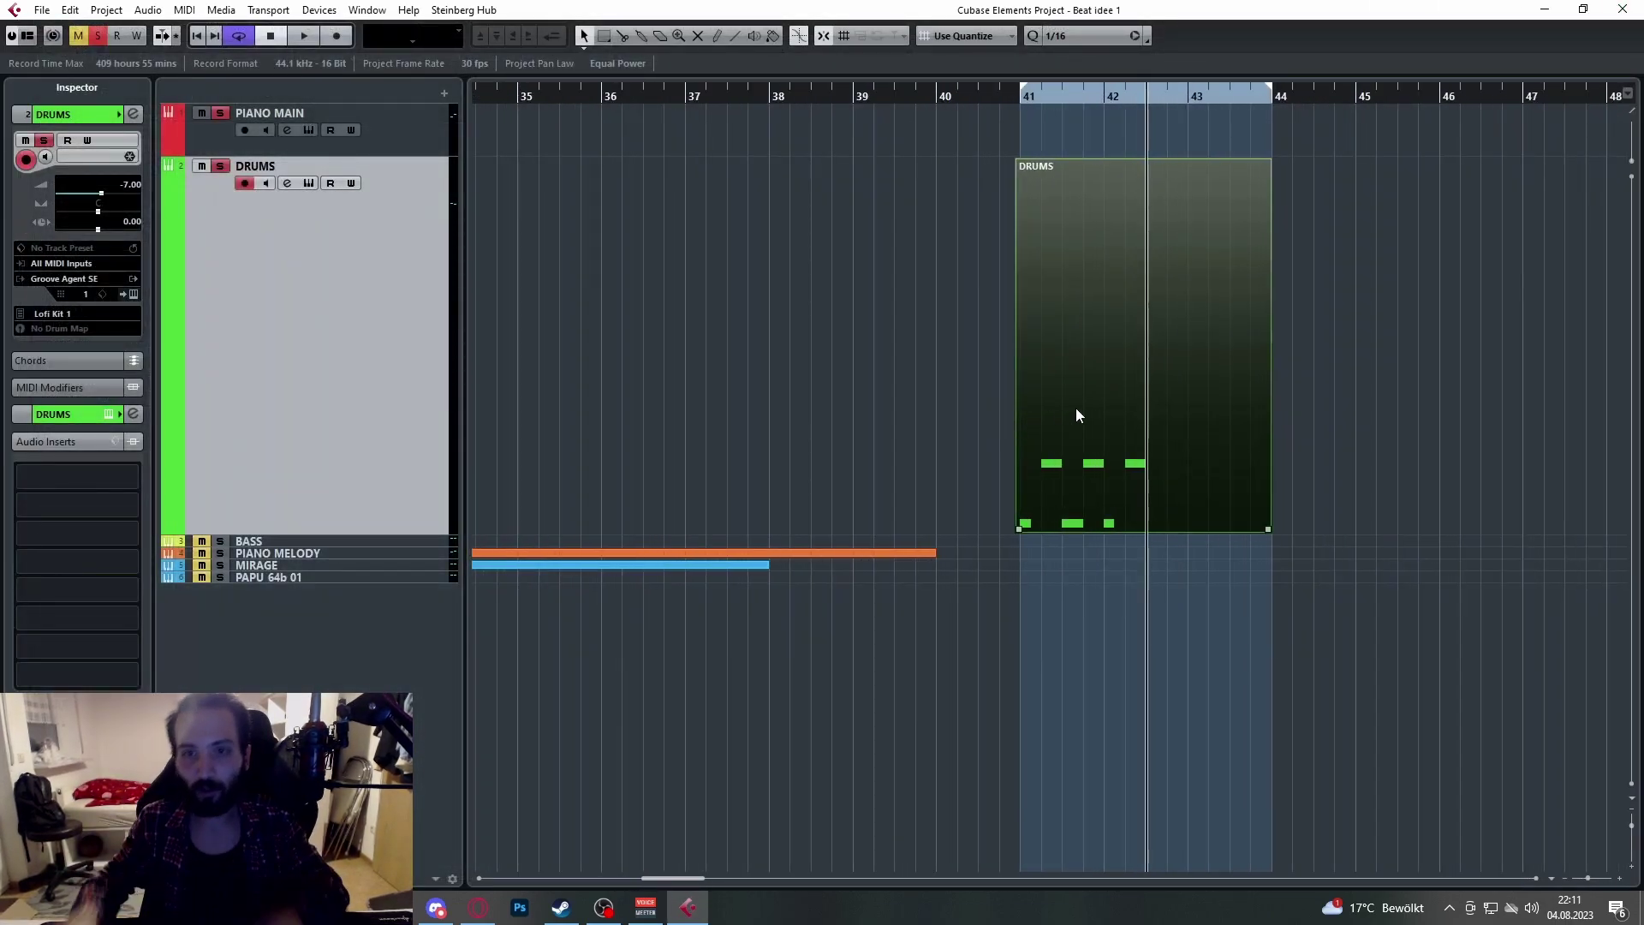
{"action": "scroll", "coordinate": [1076, 411], "scroll_direction": "up", "scroll_amount": 3, "text": "ctrl"}
{"action": "scroll", "coordinate": [1076, 408], "scroll_direction": "up", "scroll_amount": 1, "text": "ctrl"}
{"action": "scroll", "coordinate": [1069, 408], "scroll_direction": "right", "scroll_amount": 2}
{"action": "left_click_drag", "start_coordinate": [1118, 98], "coordinate": [1040, 100]}
{"action": "double_click", "coordinate": [909, 233]}
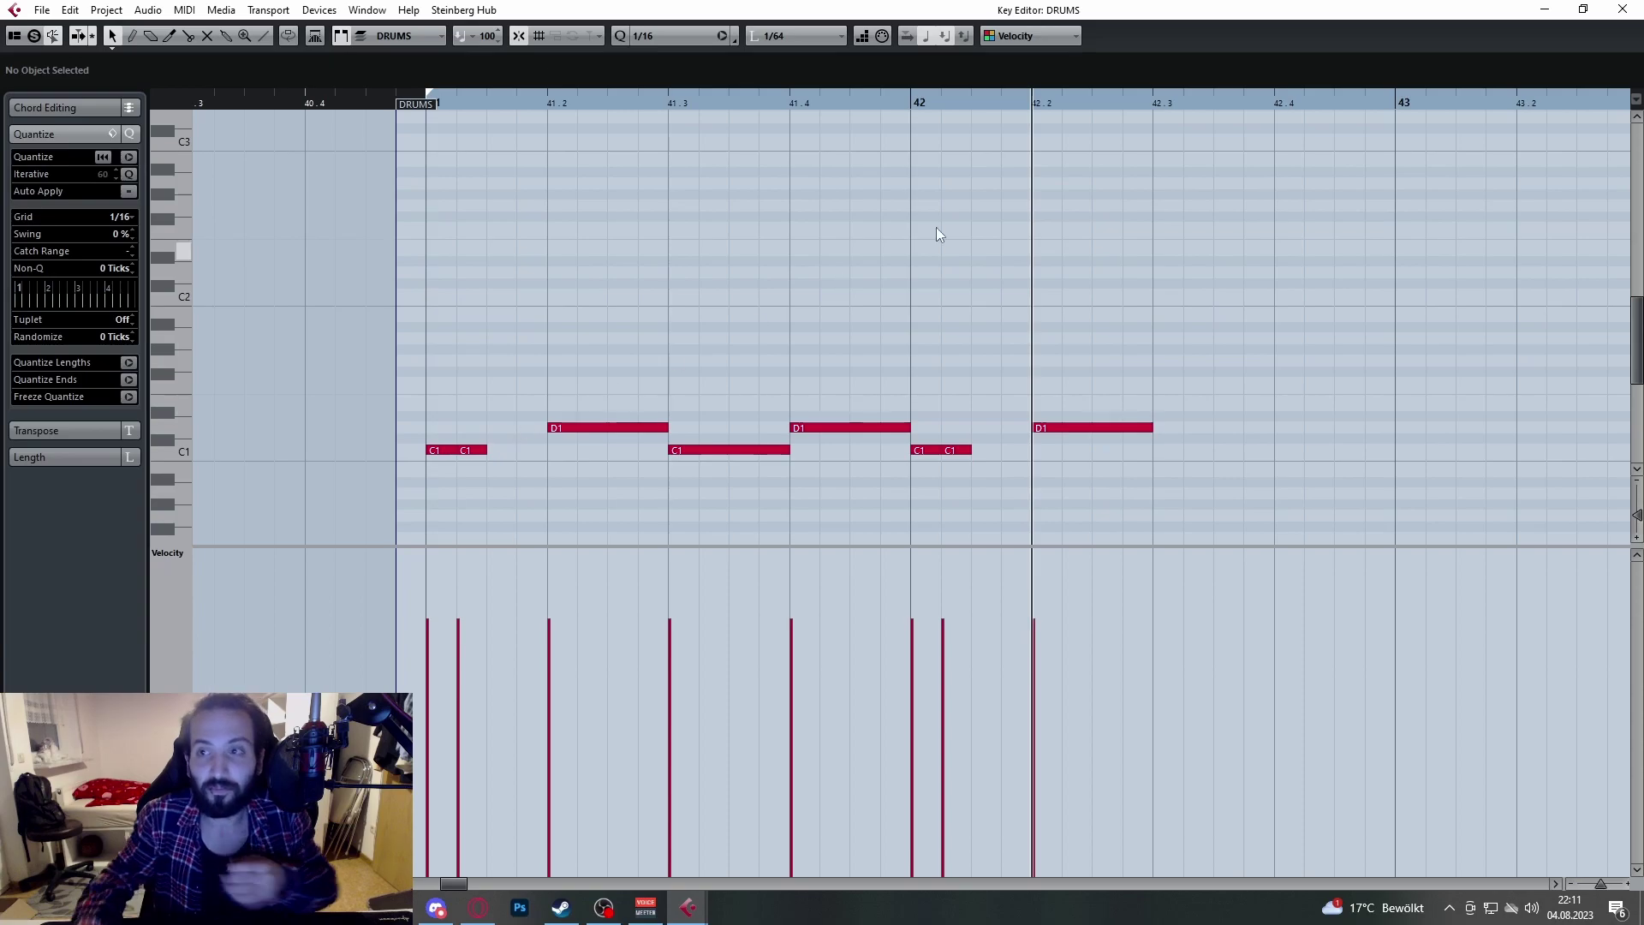
{"action": "key", "text": "Escape"}
{"action": "key", "text": "Delete"}
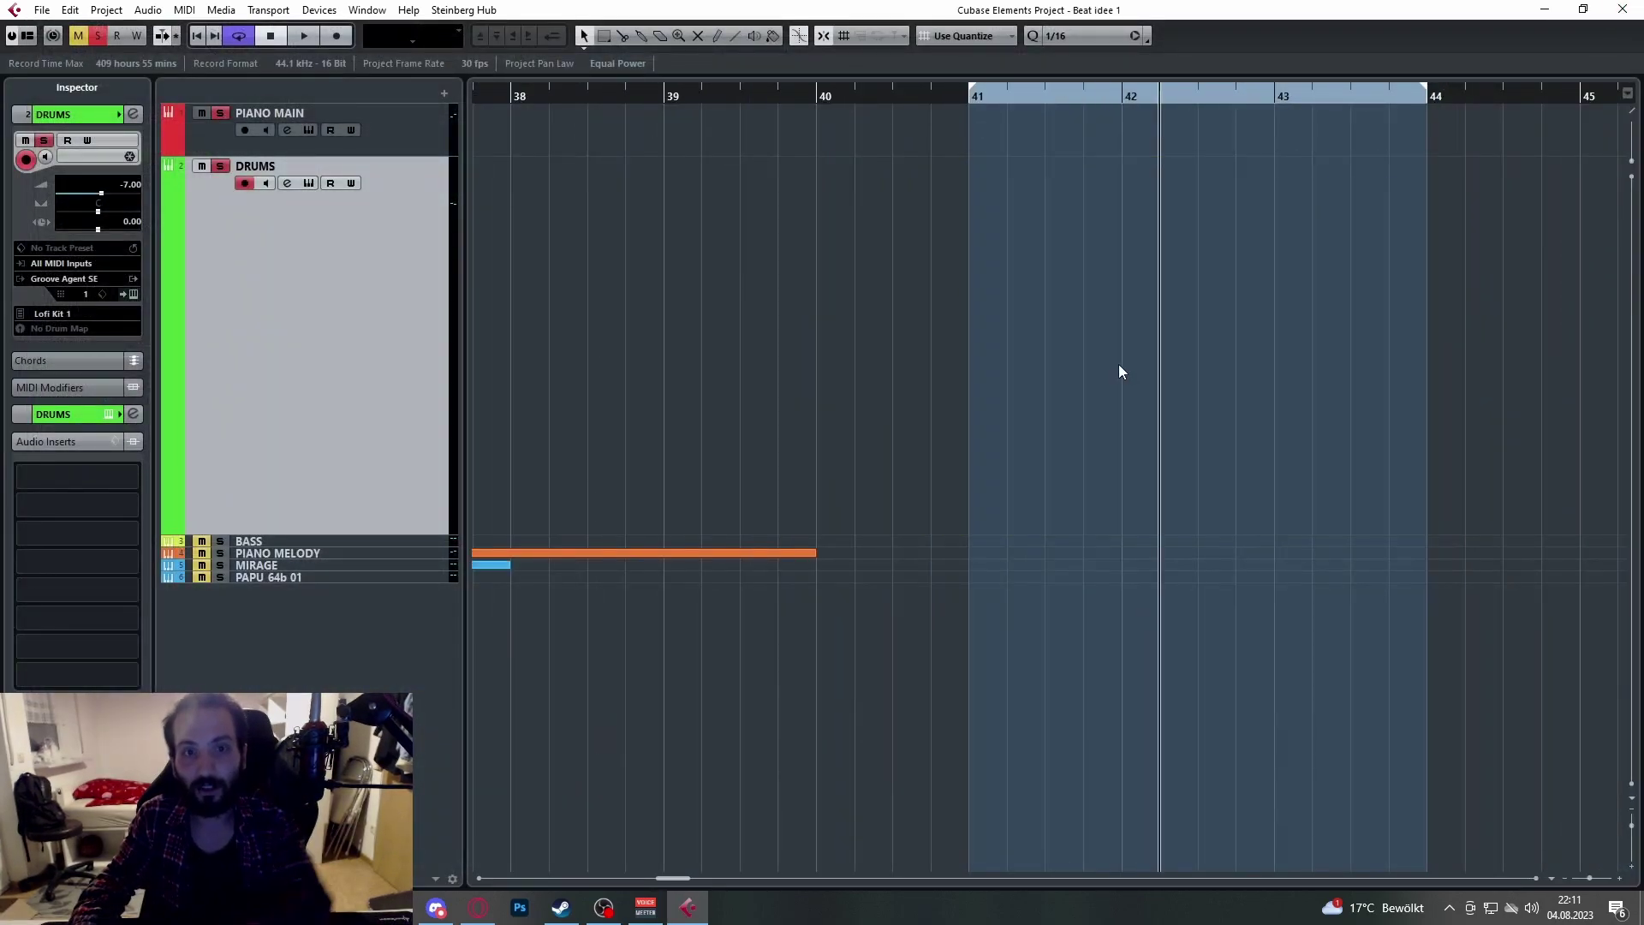
Step: Go back to the actual beat in the arrangement and place the playhead at bar 8
{"action": "scroll", "coordinate": [1119, 372], "scroll_direction": "down", "scroll_amount": 3}
{"action": "scroll", "coordinate": [1010, 377], "scroll_direction": "left", "scroll_amount": 7}
{"action": "scroll", "coordinate": [831, 378], "scroll_direction": "down", "scroll_amount": 3}
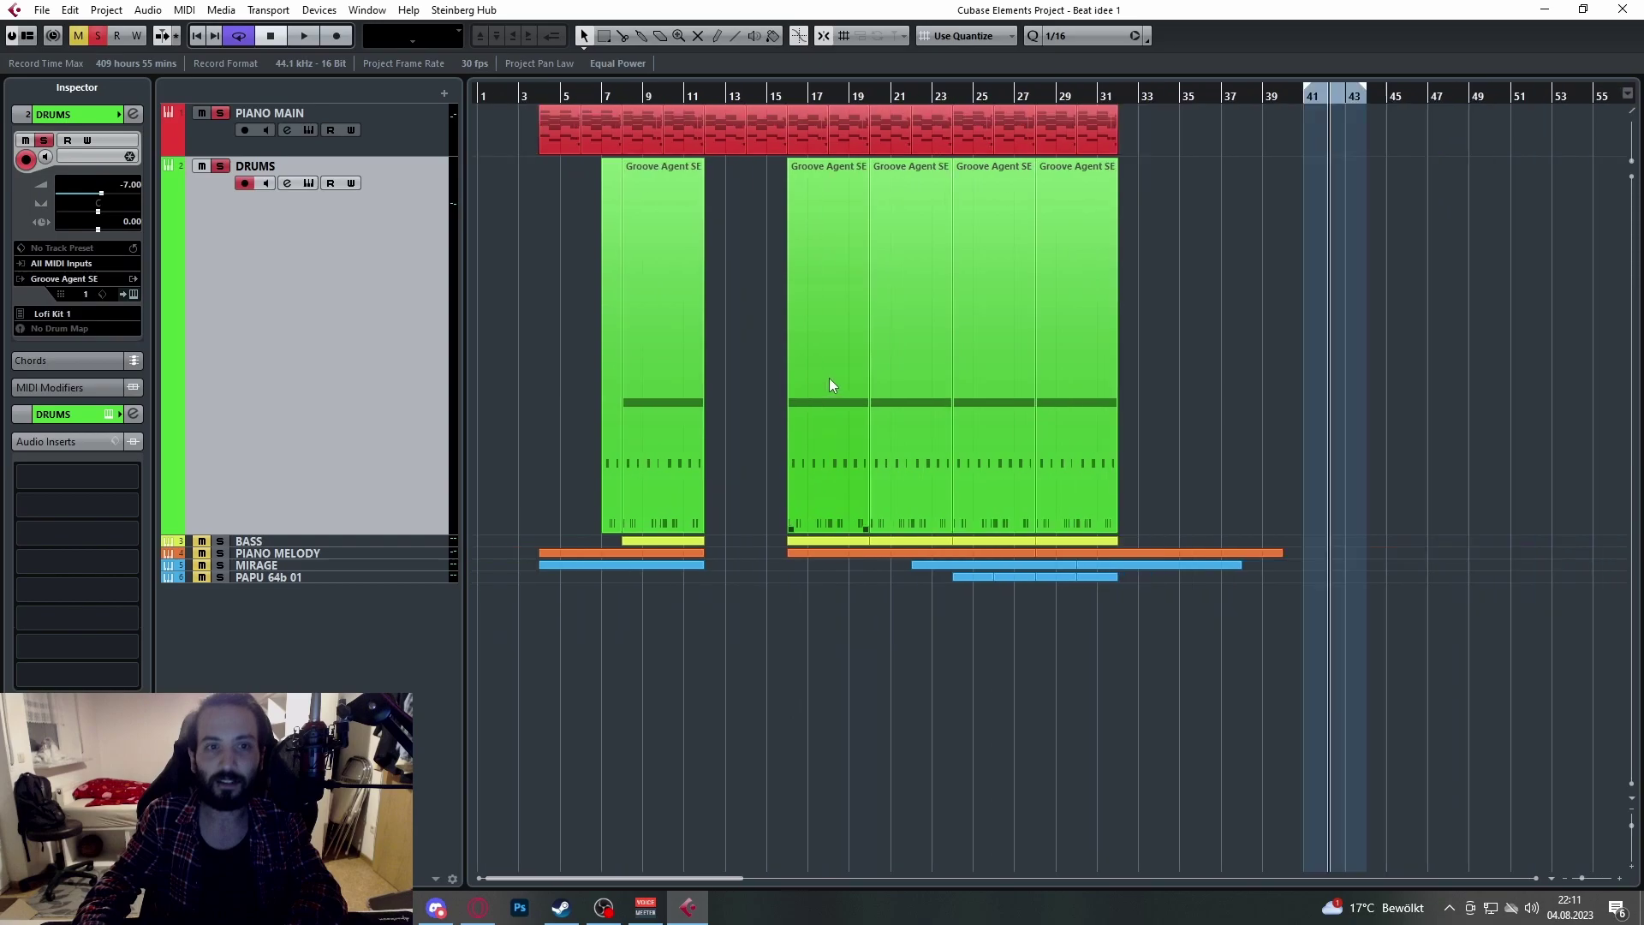
{"action": "scroll", "coordinate": [620, 386], "scroll_direction": "up", "scroll_amount": 6}
{"action": "left_click", "coordinate": [757, 101]}
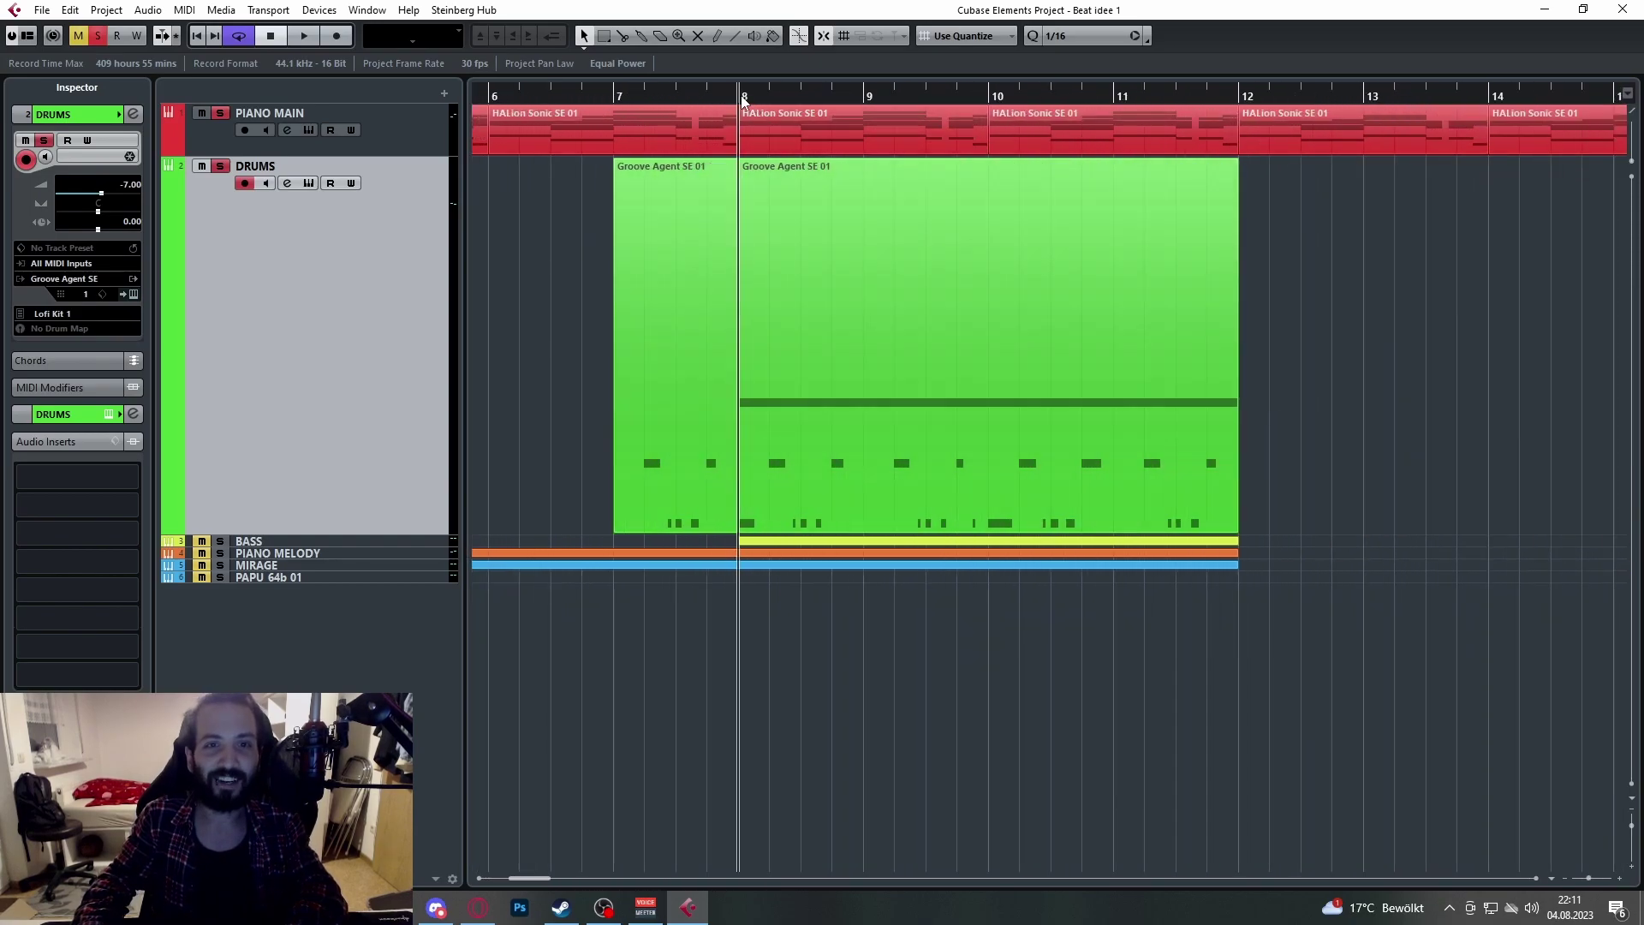
Step: Select the PIANO MAIN track with only that track soloed and increase its track height
{"action": "left_click", "coordinate": [437, 145]}
{"action": "scroll", "coordinate": [694, 269], "scroll_direction": "up", "scroll_amount": 3}
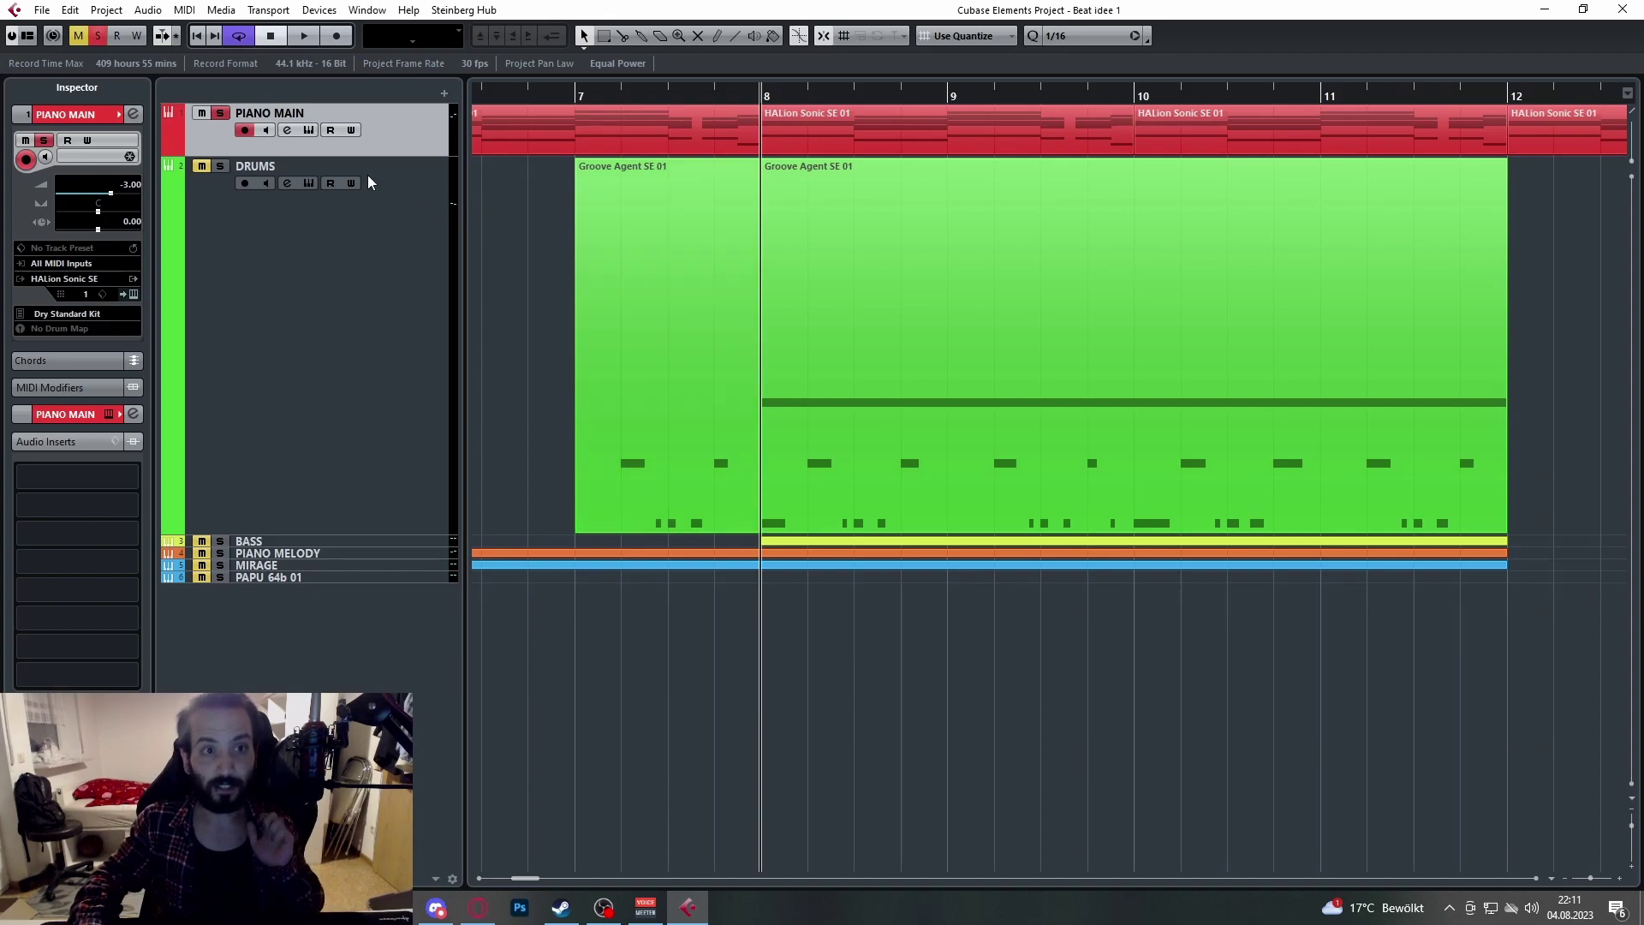
{"action": "left_click_drag", "start_coordinate": [372, 193], "coordinate": [364, 307]}
Step: Play the PIANO MAIN part at bar 8 and set the cycle range from bar 8 to bar 10
{"action": "left_click", "coordinate": [734, 220]}
{"action": "left_click", "coordinate": [769, 220]}
{"action": "key", "text": "space"}
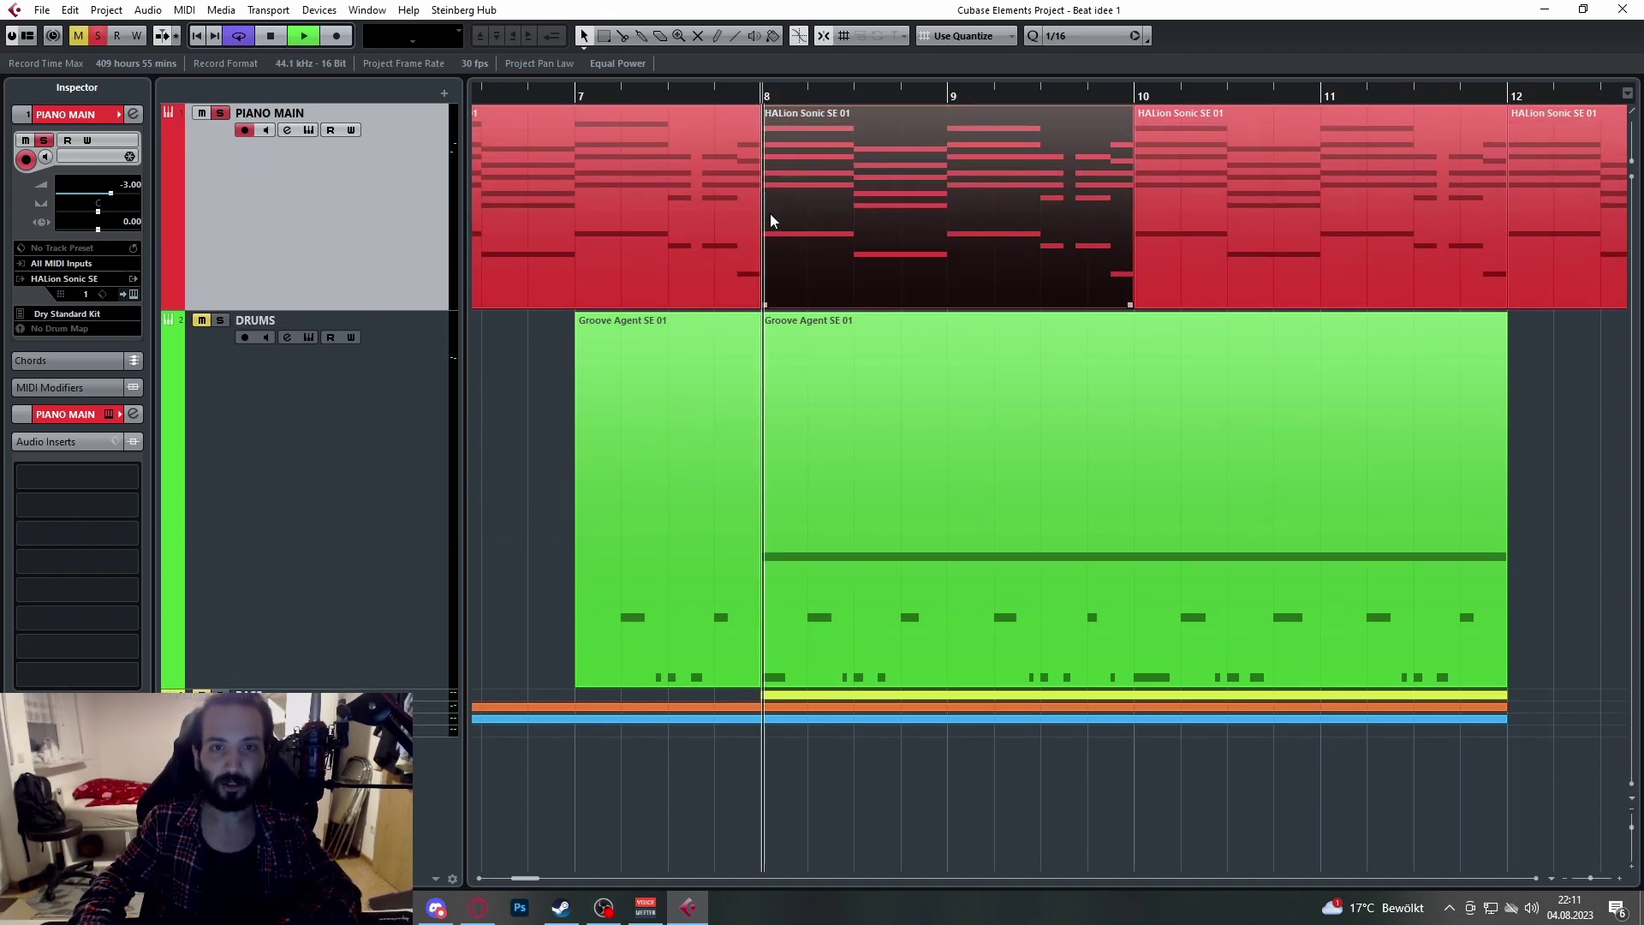
{"action": "left_click", "coordinate": [763, 92], "text": "ctrl"}
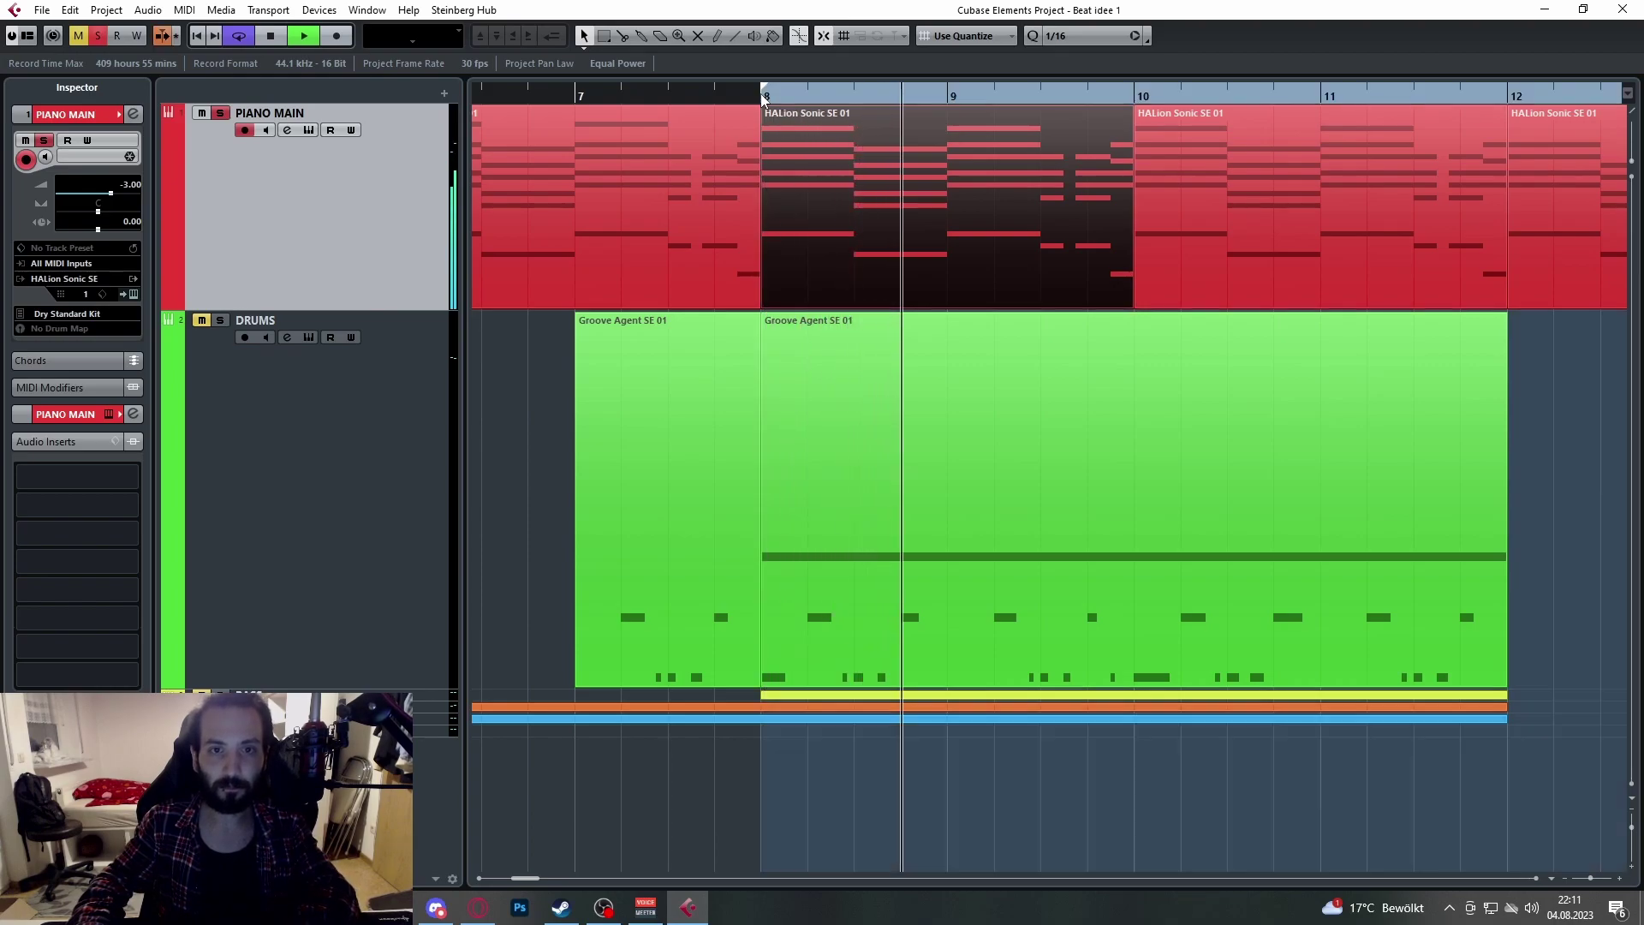
{"action": "left_click", "coordinate": [1134, 92], "text": "alt"}
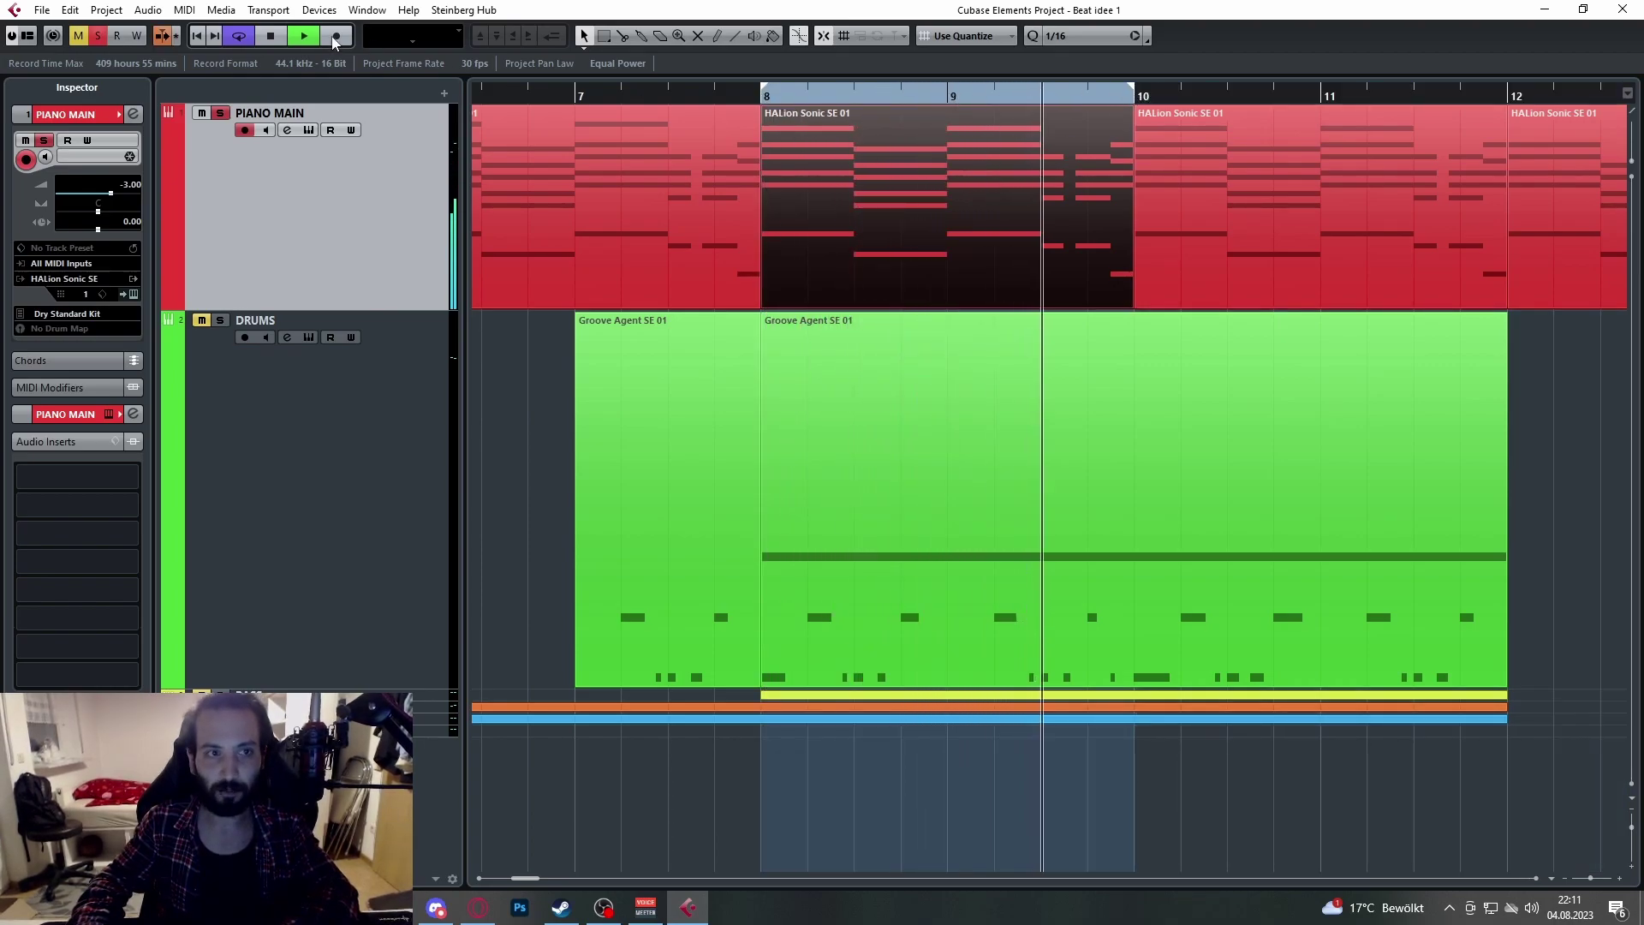
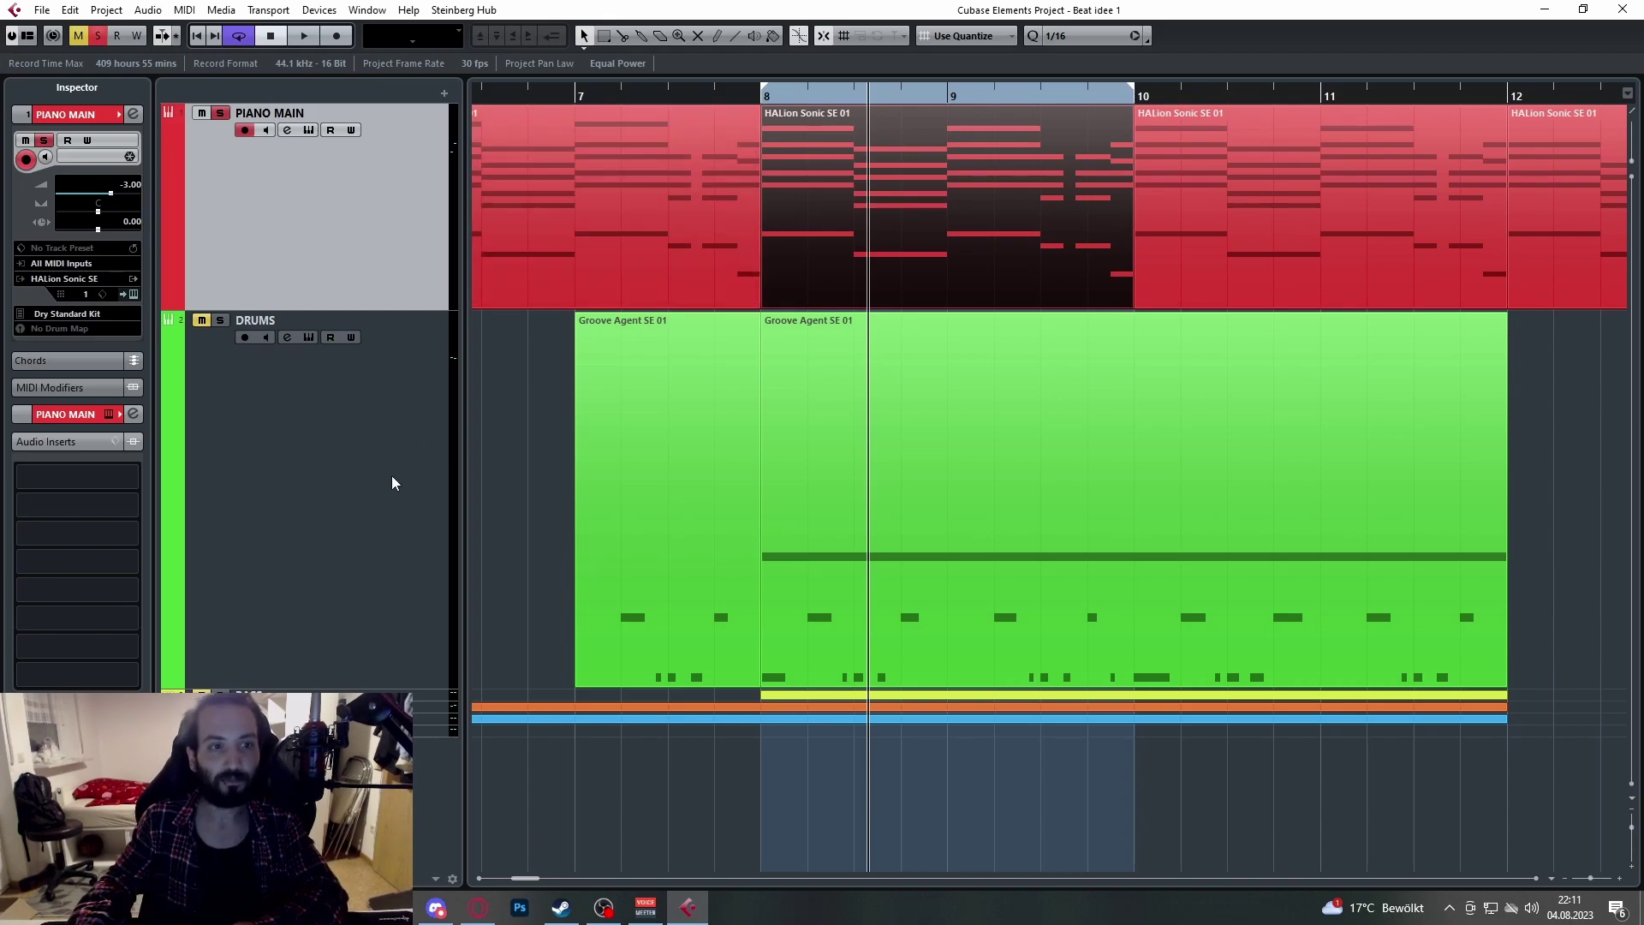
Step: Select the DRUMS track and its Groove Agent SE part starting at bar 8, and solo the track
{"action": "left_click", "coordinate": [369, 493]}
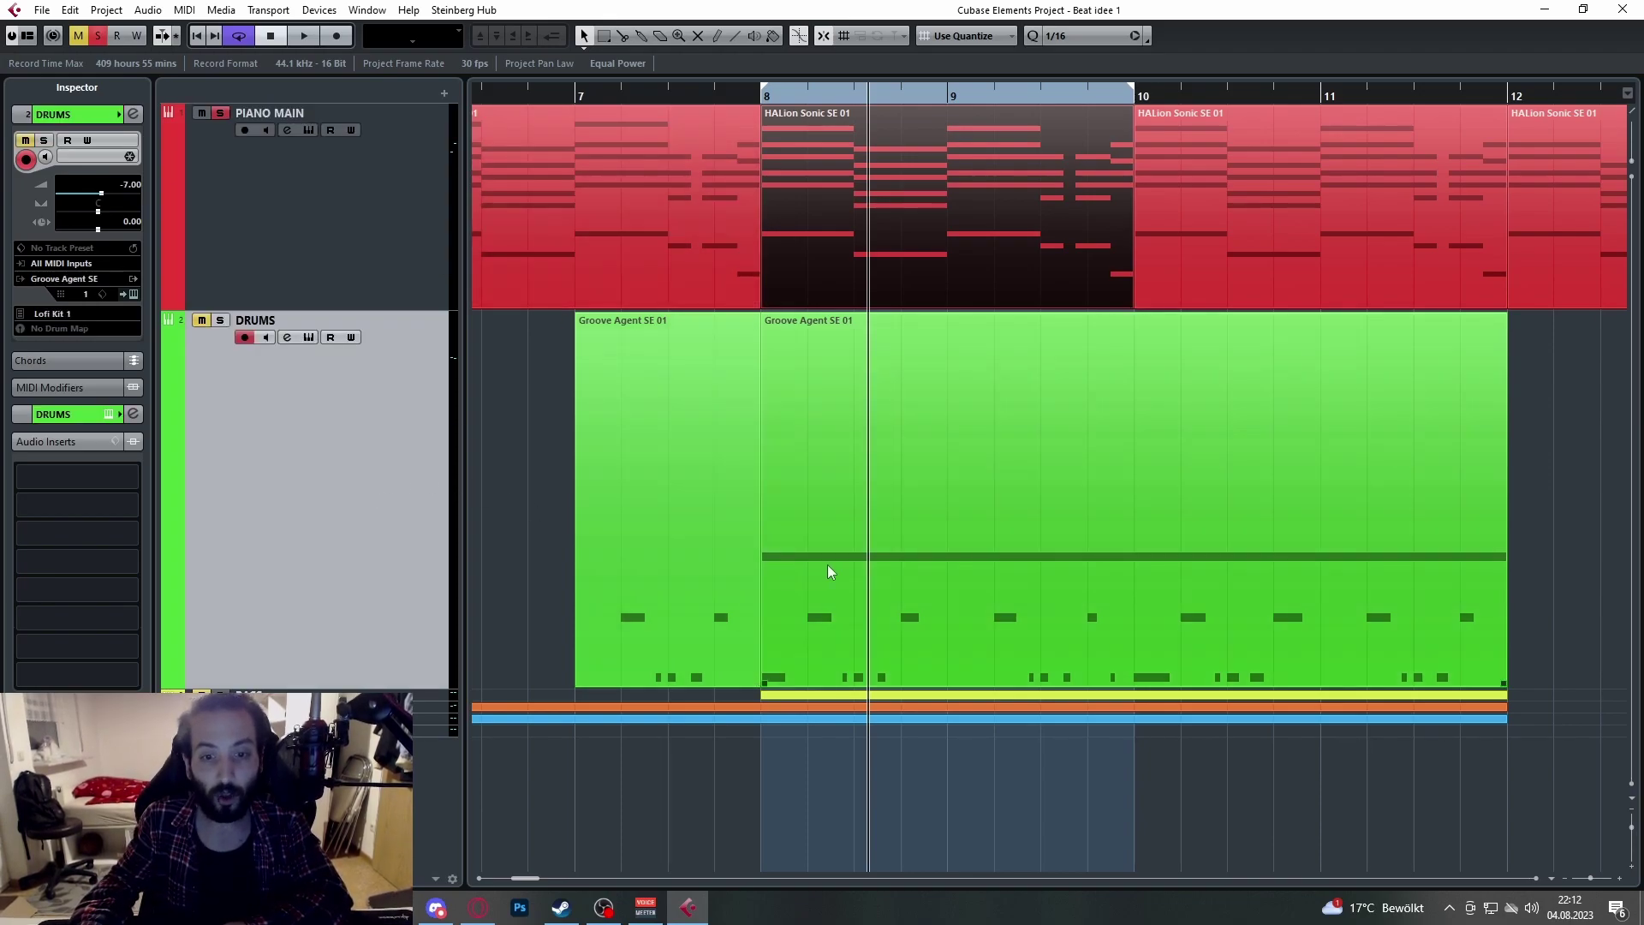
{"action": "left_click", "coordinate": [827, 551]}
{"action": "left_click", "coordinate": [784, 98]}
{"action": "left_click", "coordinate": [220, 320]}
Step: Return the playhead to the start of bar 8 and open the DRUMS part there in the Key Editor
{"action": "scroll", "coordinate": [772, 418], "scroll_direction": "up", "scroll_amount": 3}
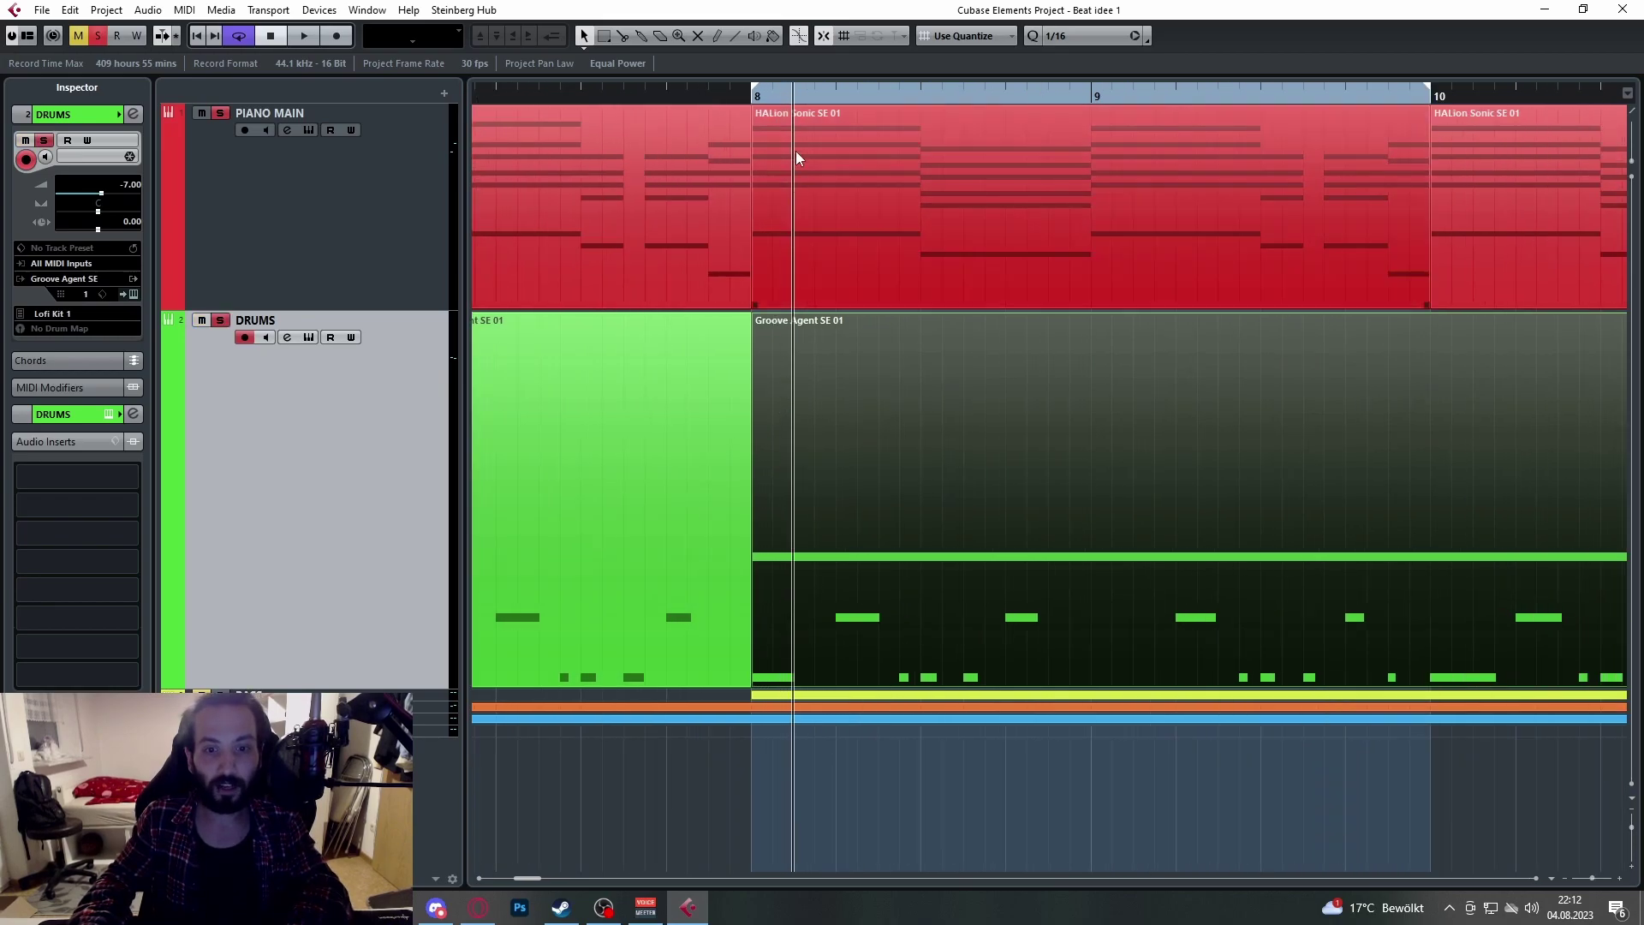
{"action": "left_click", "coordinate": [754, 96]}
{"action": "double_click", "coordinate": [878, 397]}
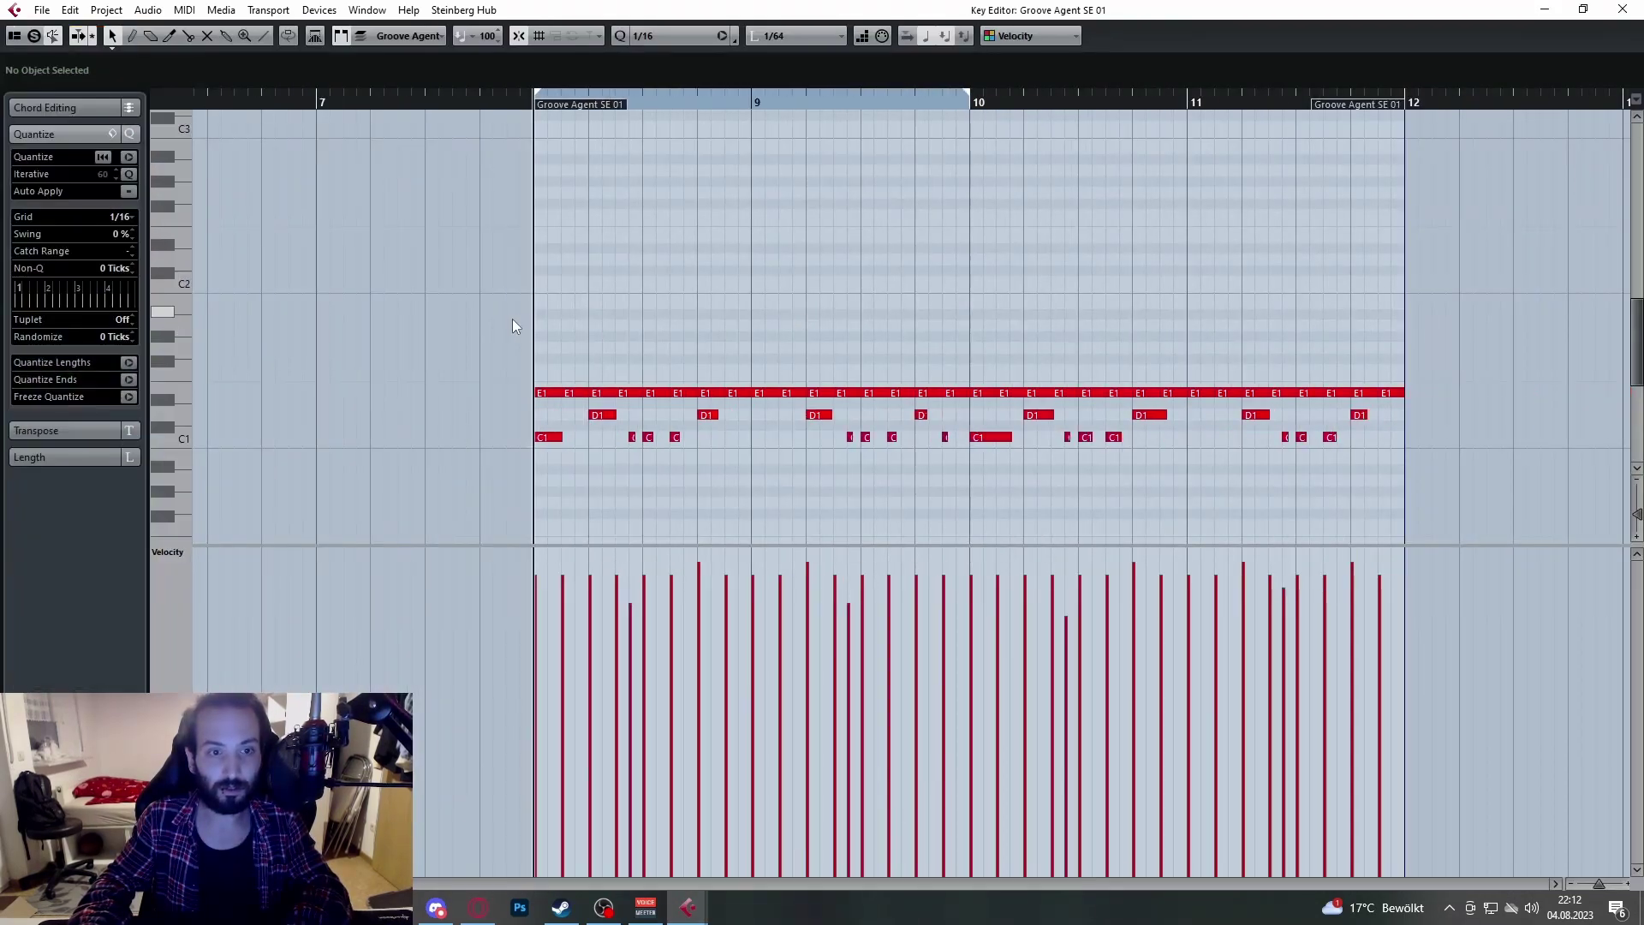
Step: Select the C1 and D1 notes on beats 1 to 3 of bar 8, including the C1 at 8.2.4, one after another
{"action": "left_click", "coordinate": [548, 437]}
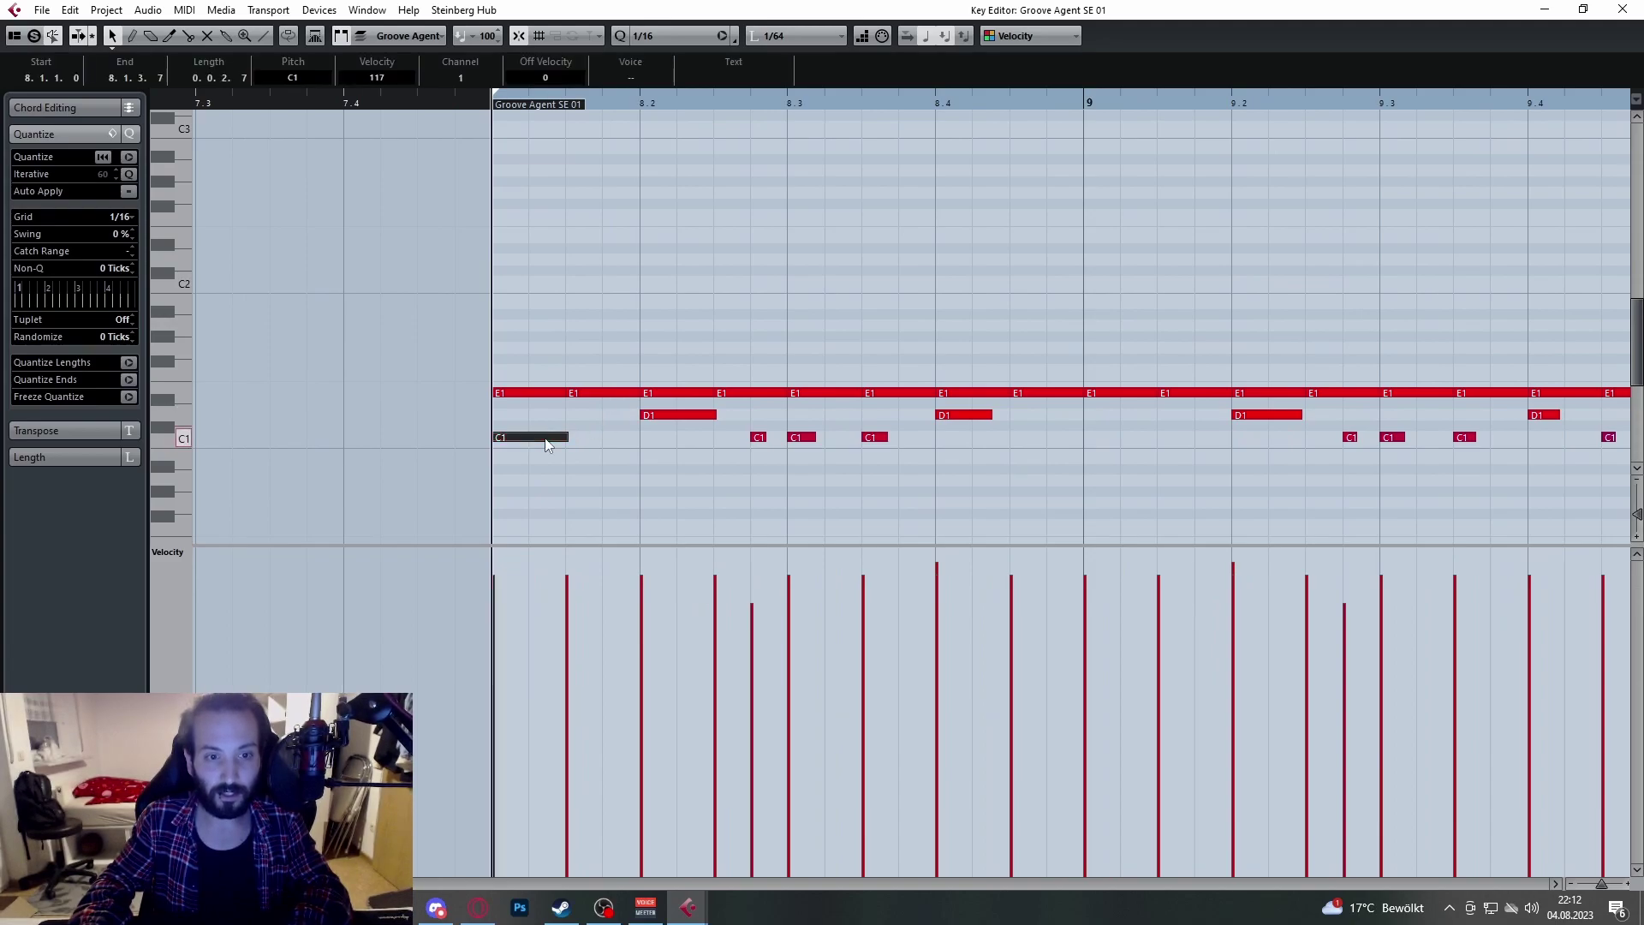
{"action": "left_click", "coordinate": [671, 417]}
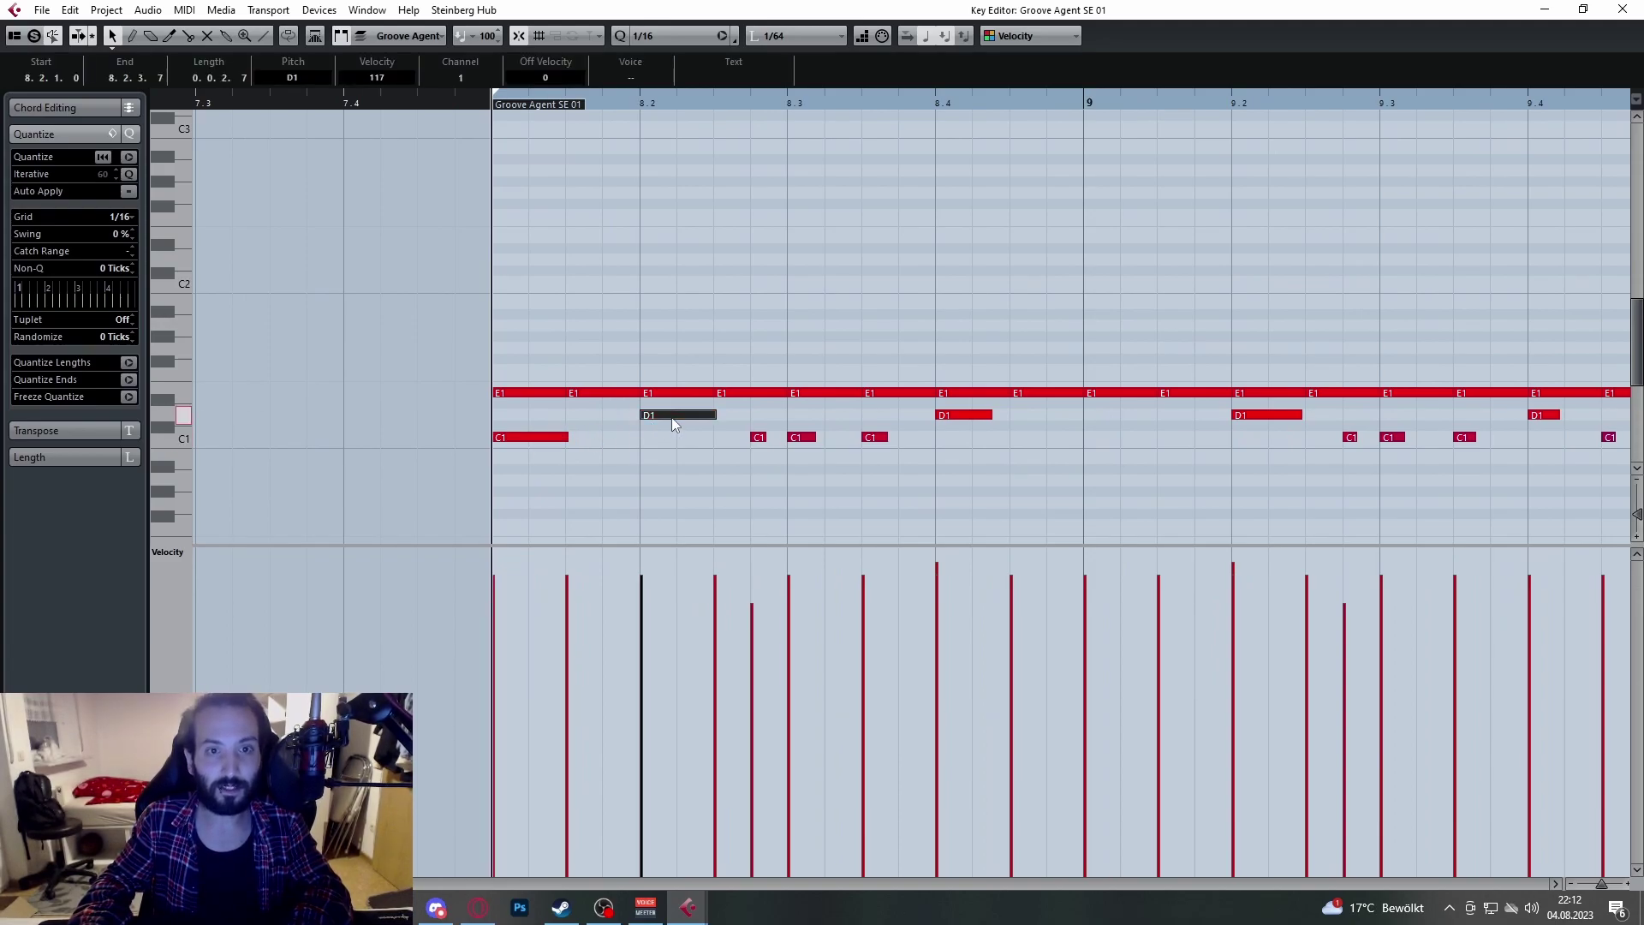
{"action": "scroll", "coordinate": [671, 418], "scroll_direction": "right", "scroll_amount": 1}
{"action": "scroll", "coordinate": [594, 438], "scroll_direction": "up", "scroll_amount": 1}
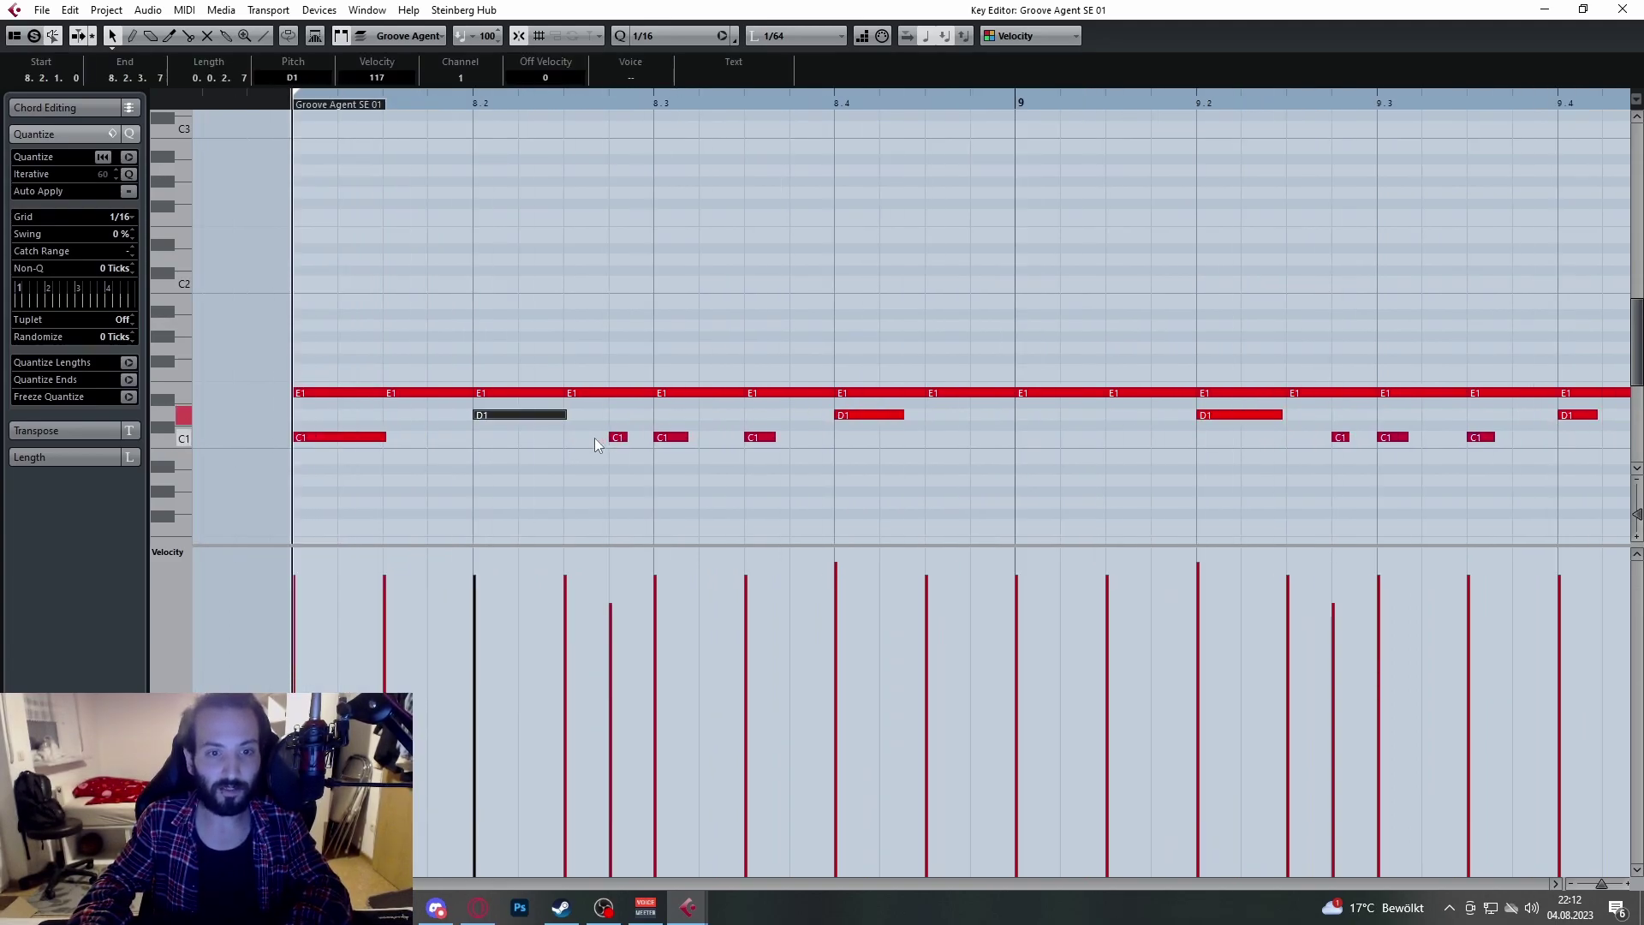
{"action": "left_click", "coordinate": [666, 439]}
{"action": "scroll", "coordinate": [639, 345], "scroll_direction": "up", "scroll_amount": 2}
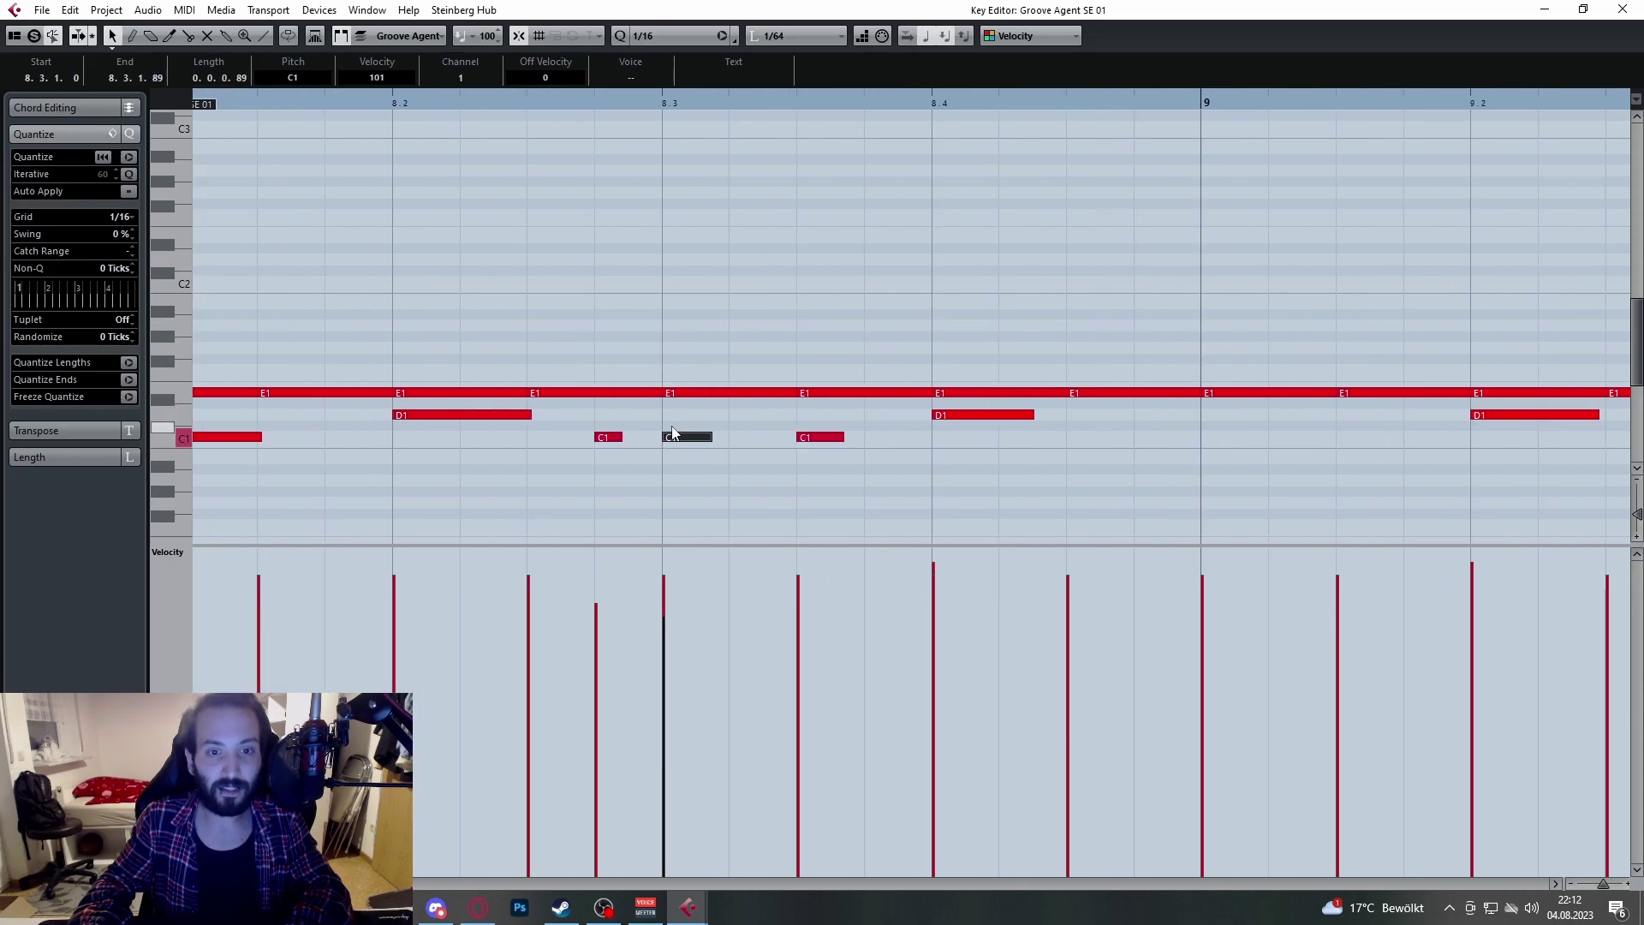
{"action": "left_click", "coordinate": [605, 438]}
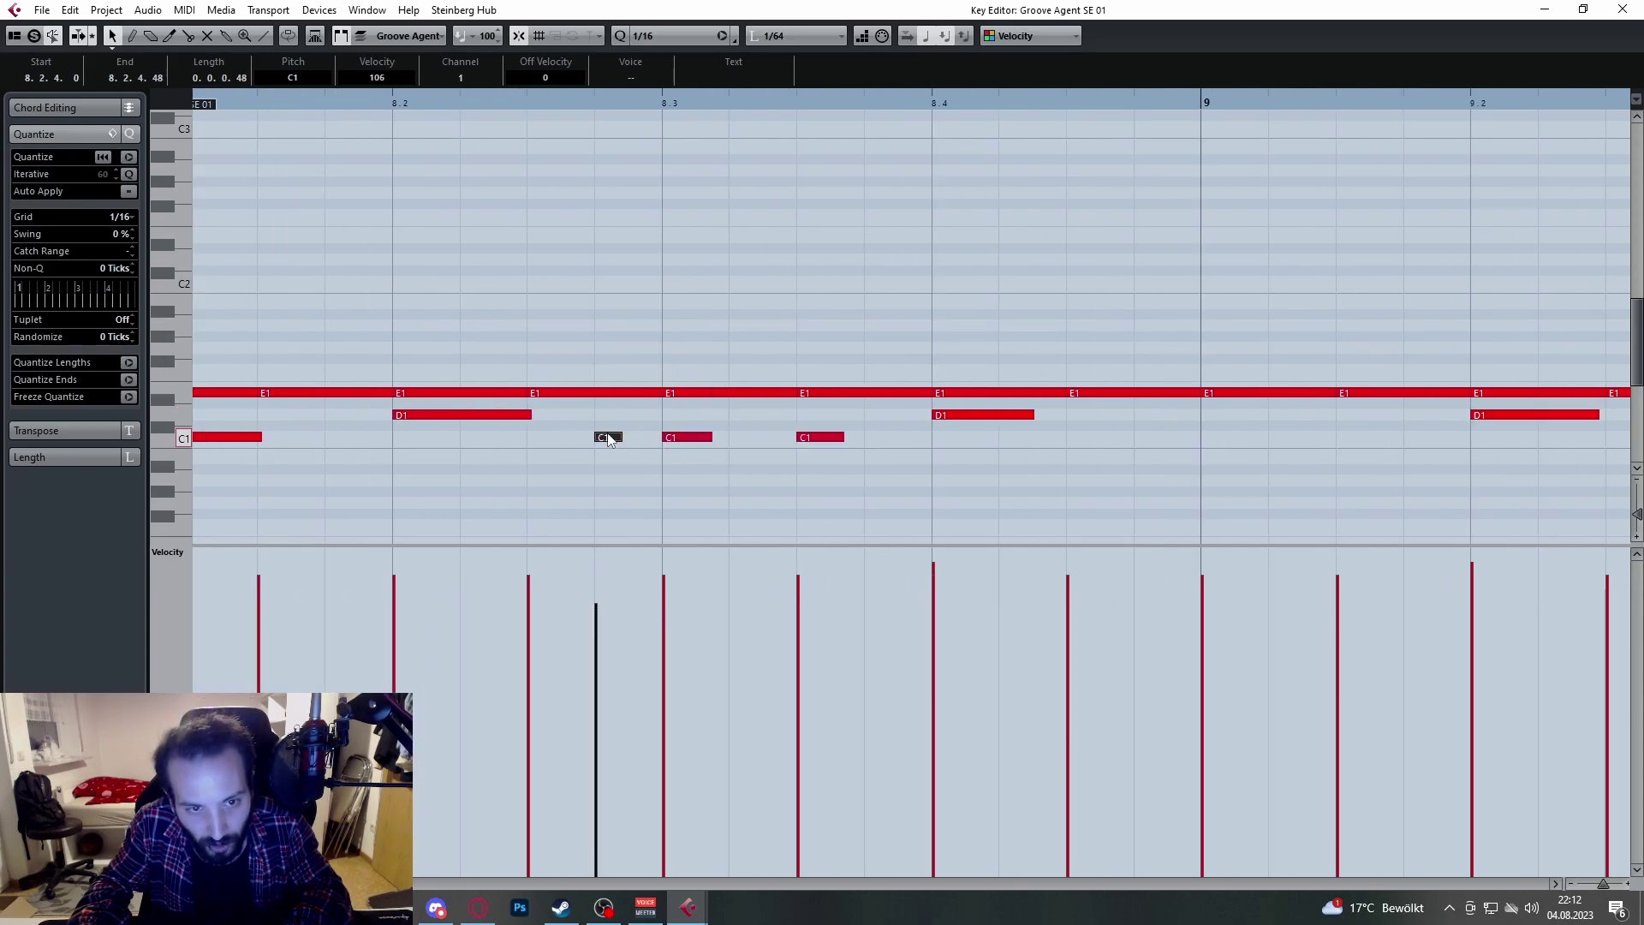
Step: Select several consecutive E1 hi-hat notes in bar 8 one by one, up to the one on beat 4
{"action": "scroll", "coordinate": [664, 352], "scroll_direction": "down", "scroll_amount": 2}
{"action": "scroll", "coordinate": [664, 353], "scroll_direction": "down", "scroll_amount": 6}
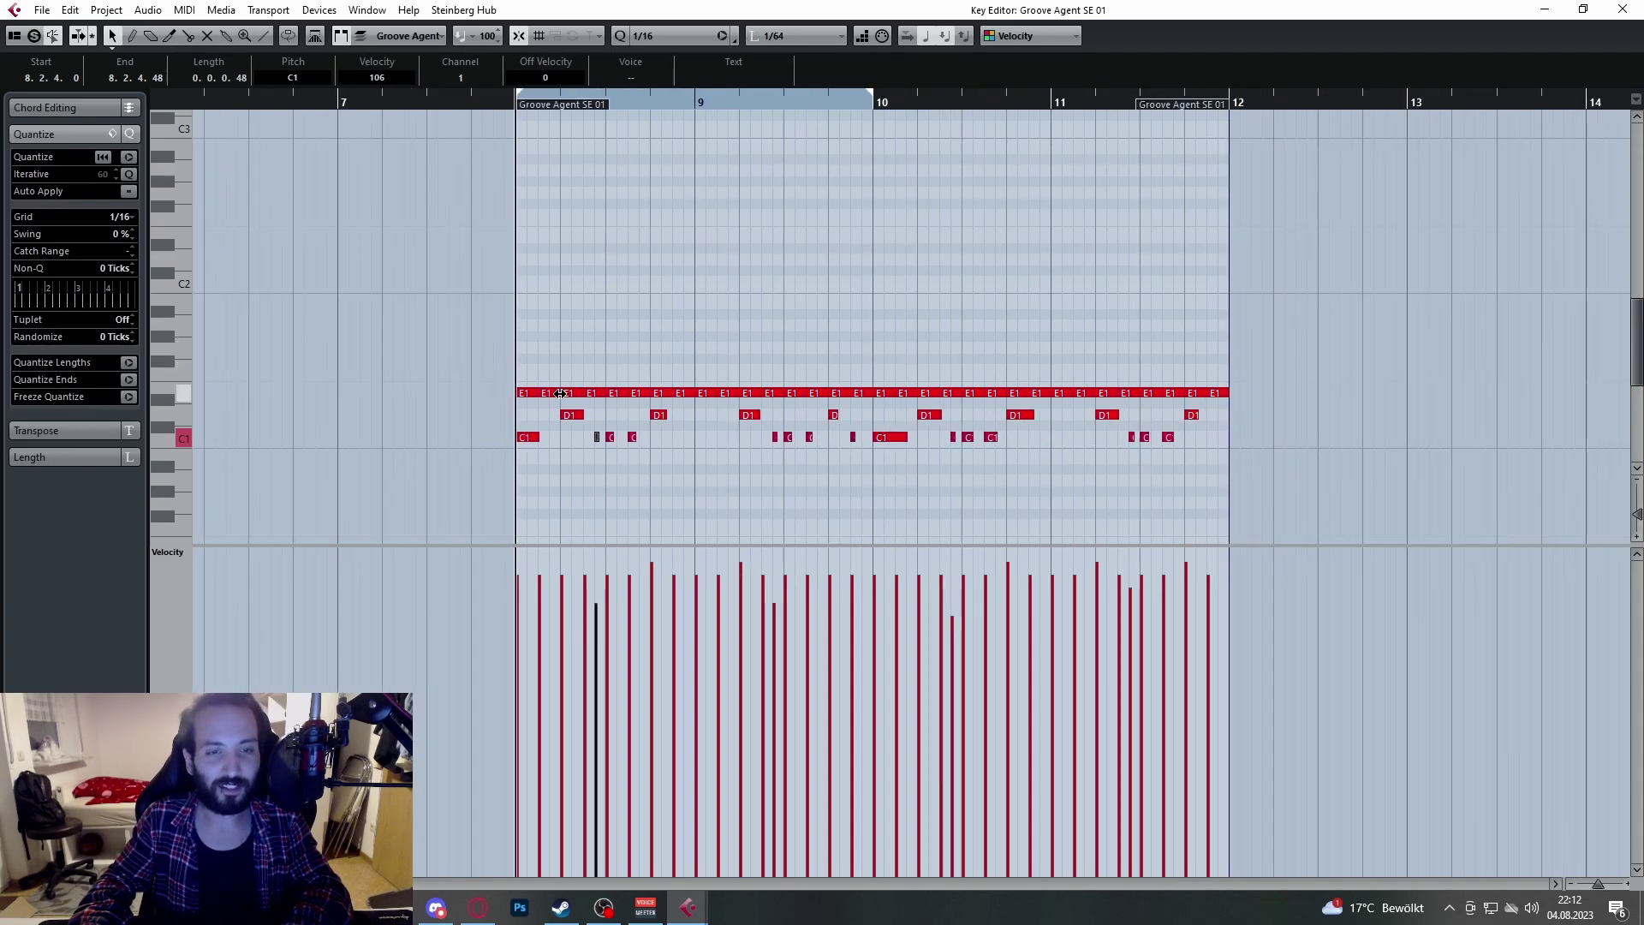
{"action": "left_click", "coordinate": [590, 392]}
{"action": "left_click", "coordinate": [615, 393]}
{"action": "left_click", "coordinate": [635, 393]}
{"action": "left_click", "coordinate": [657, 393]}
Step: Play the full drum pattern from bar 8 into bar 9 and stop playback
{"action": "scroll", "coordinate": [655, 394], "scroll_direction": "up", "scroll_amount": 2}
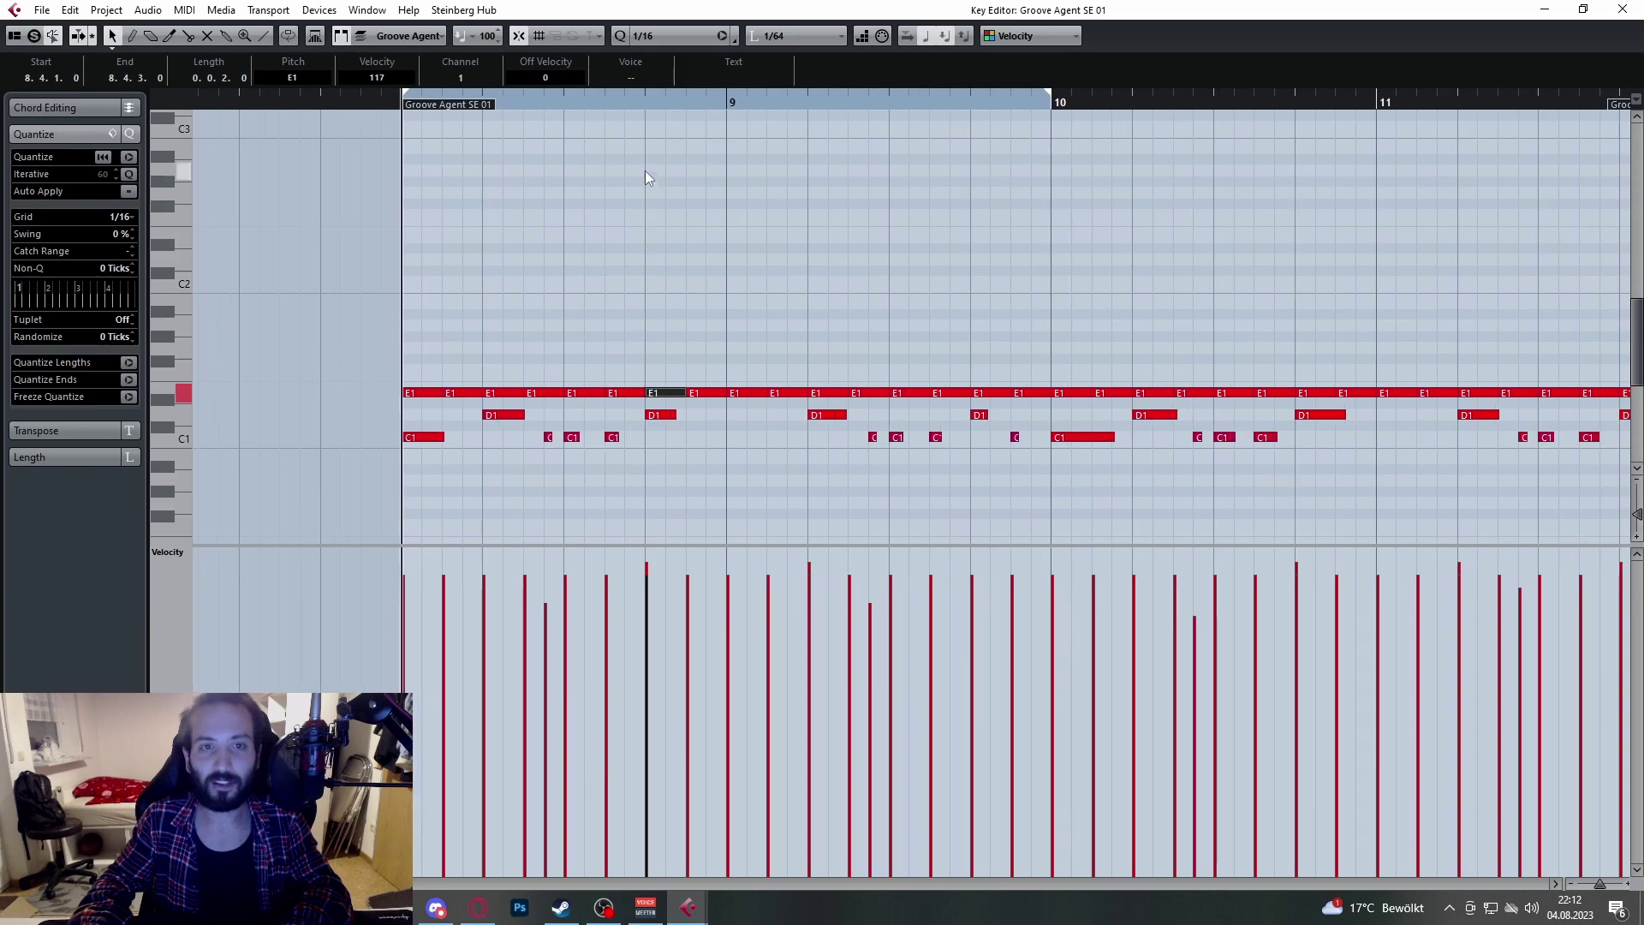
{"action": "key", "text": "space"}
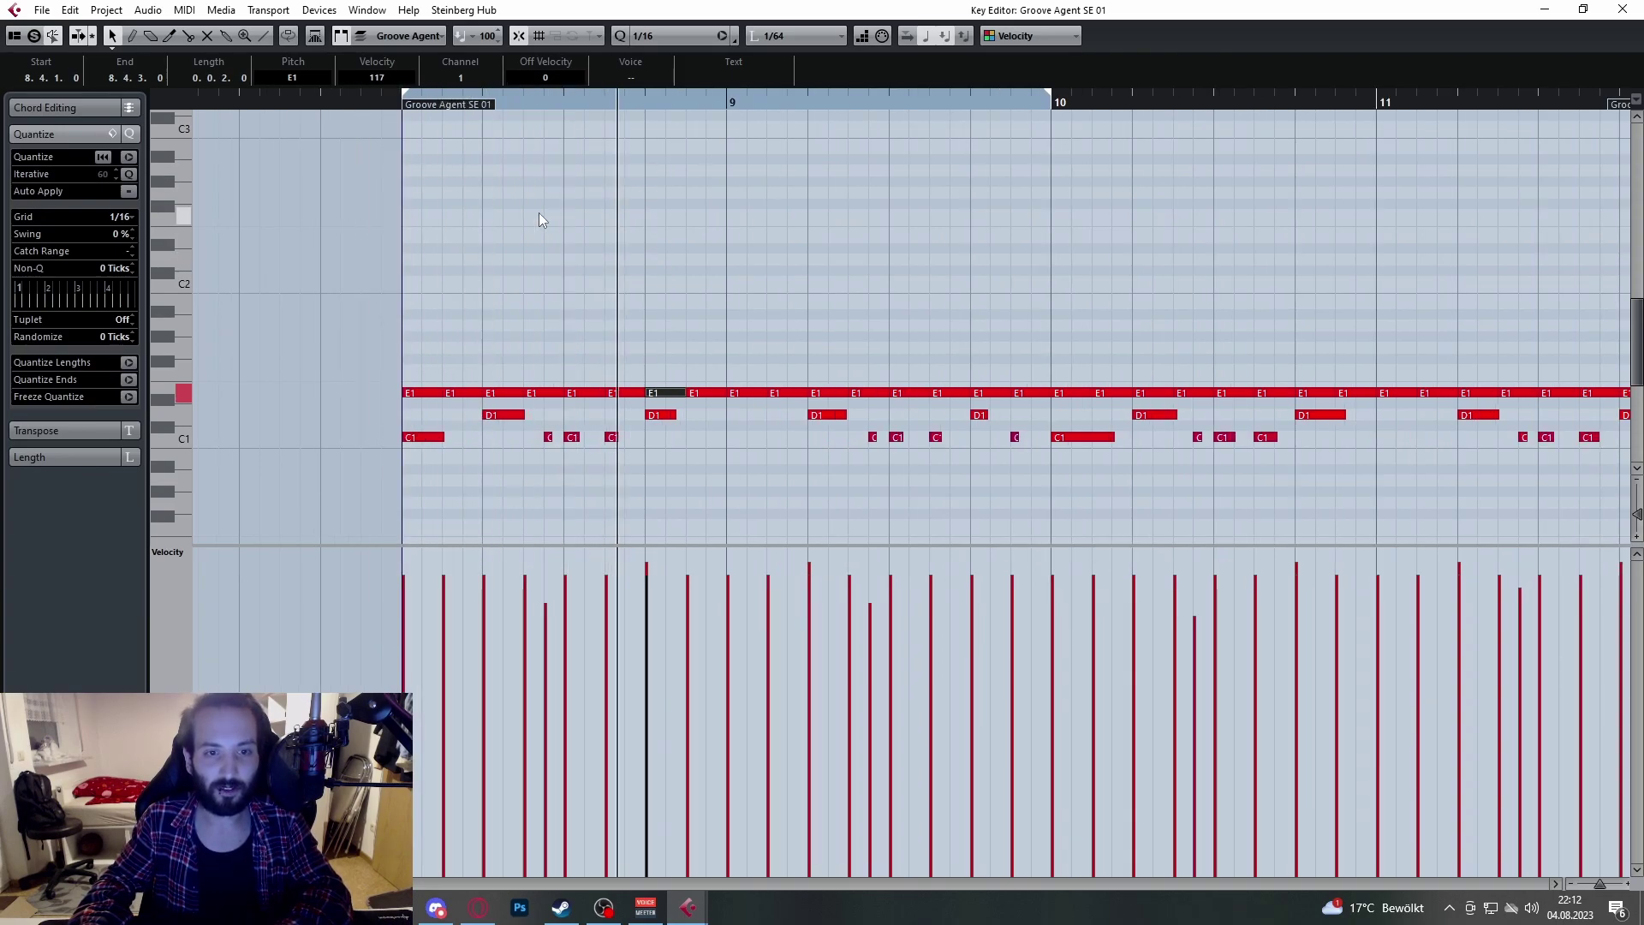
{"action": "scroll", "coordinate": [552, 223], "scroll_direction": "down", "scroll_amount": 2}
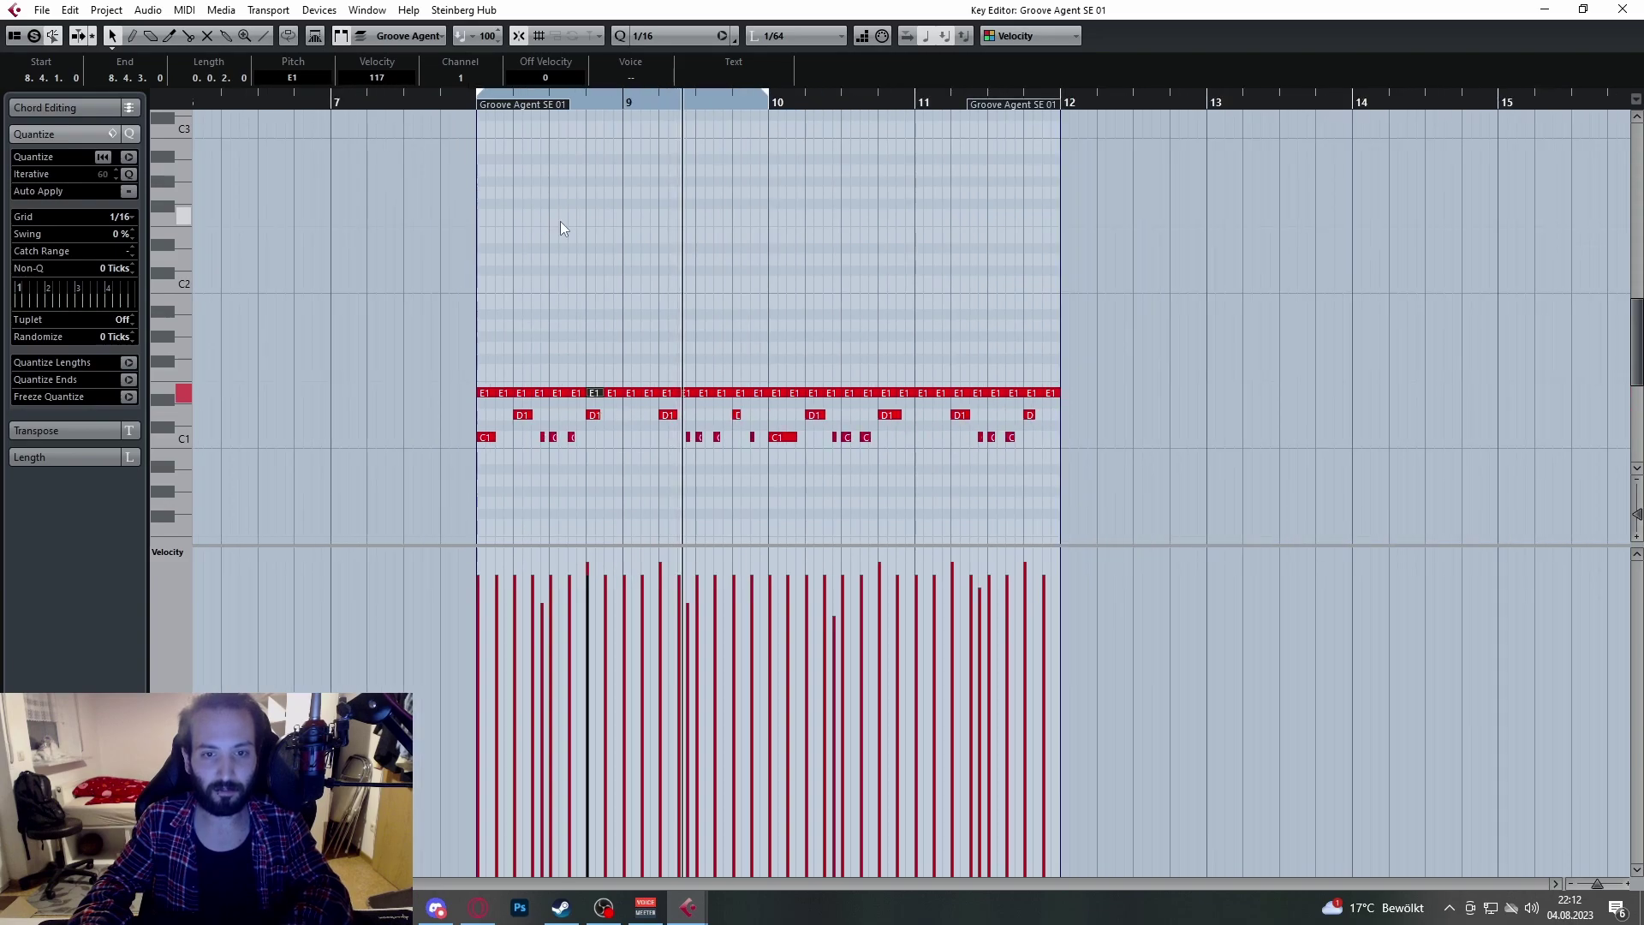
{"action": "key", "text": "space"}
Step: Delete the first seven E1 hi-hat notes of bar 8 and play the drums without them
{"action": "scroll", "coordinate": [487, 321], "scroll_direction": "up", "scroll_amount": 3}
{"action": "left_click_drag", "start_coordinate": [511, 387], "coordinate": [796, 383]}
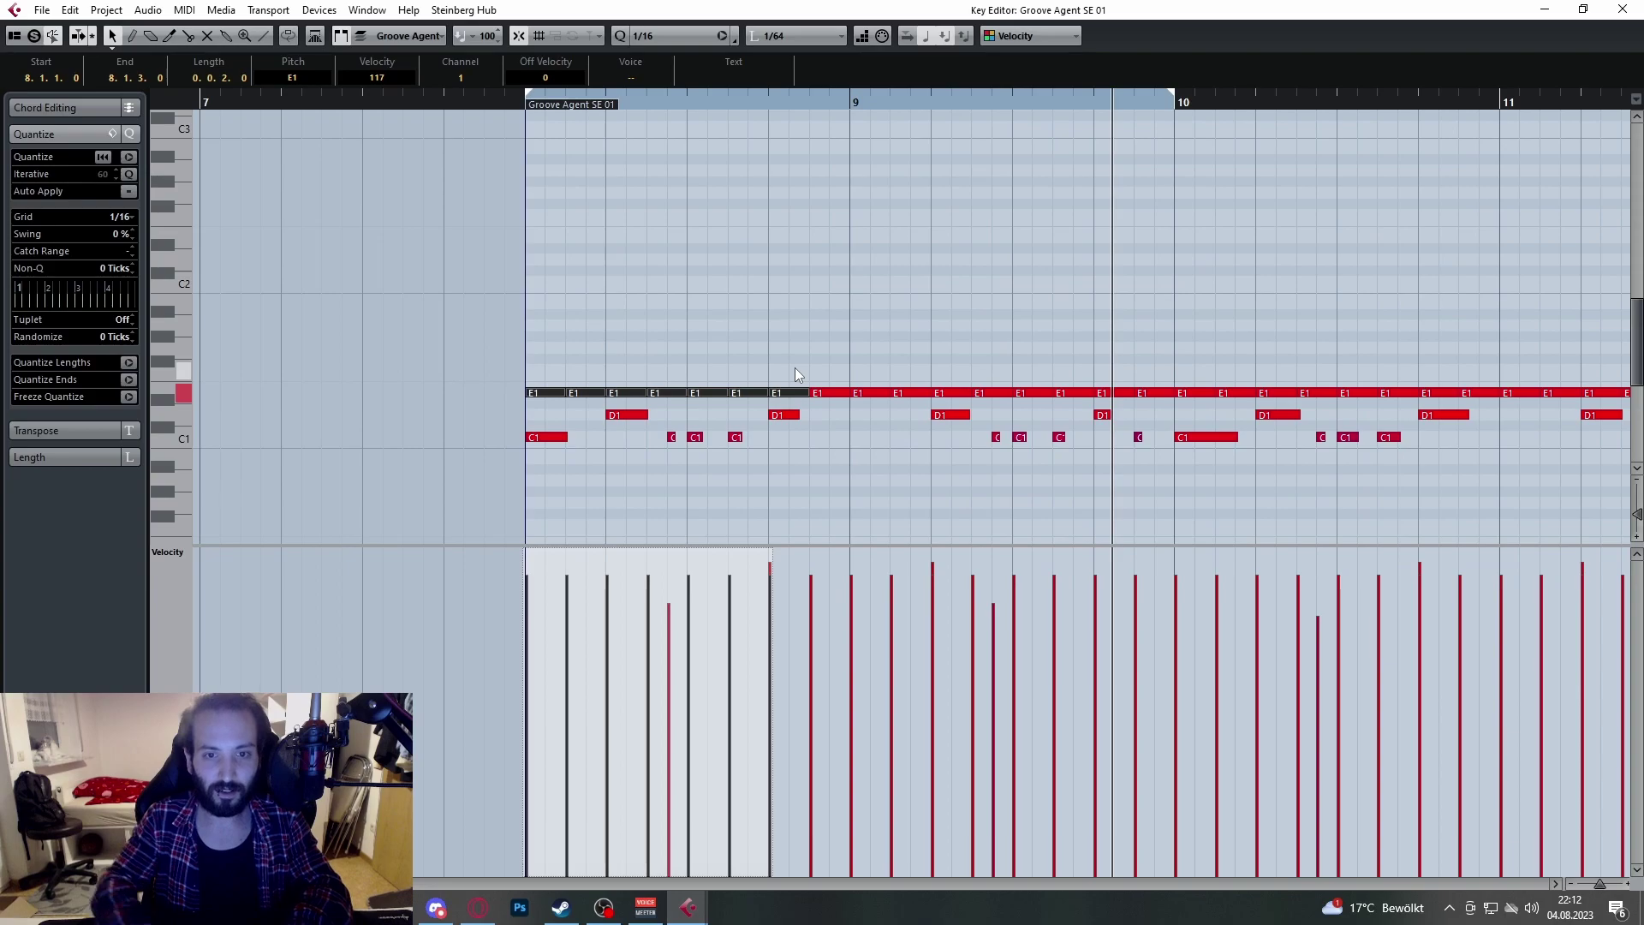
{"action": "key", "text": "Delete"}
{"action": "key", "text": "space"}
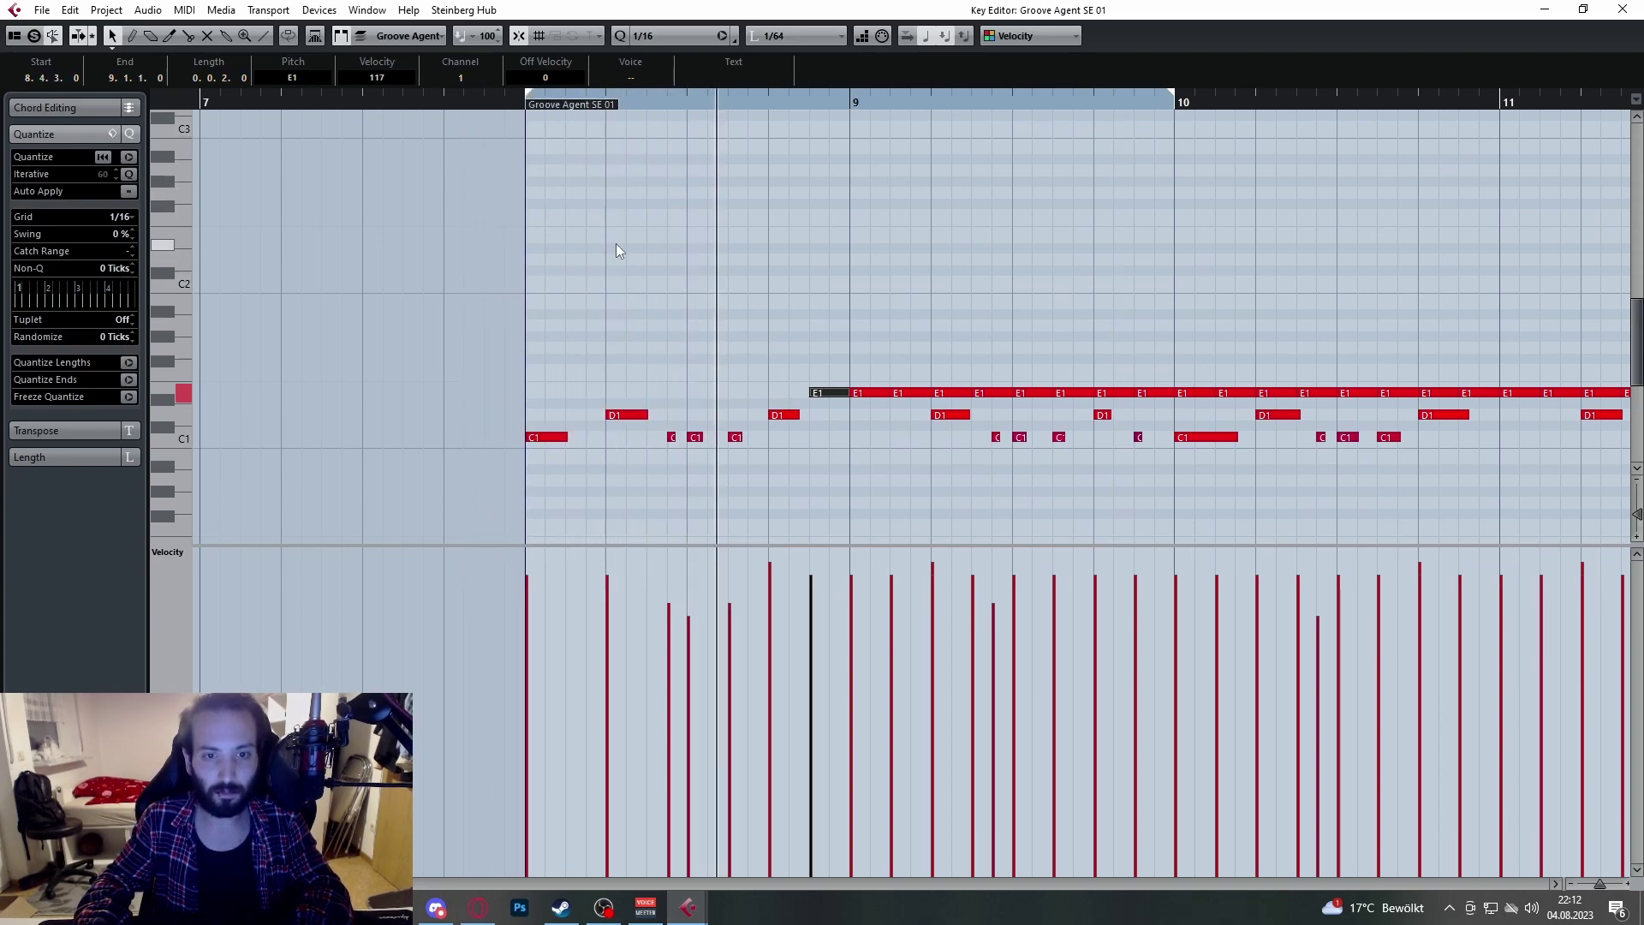
Step: Undo the deletion of the E1 hi-hat notes in bar 8
{"action": "scroll", "coordinate": [644, 302], "scroll_direction": "up", "scroll_amount": 2}
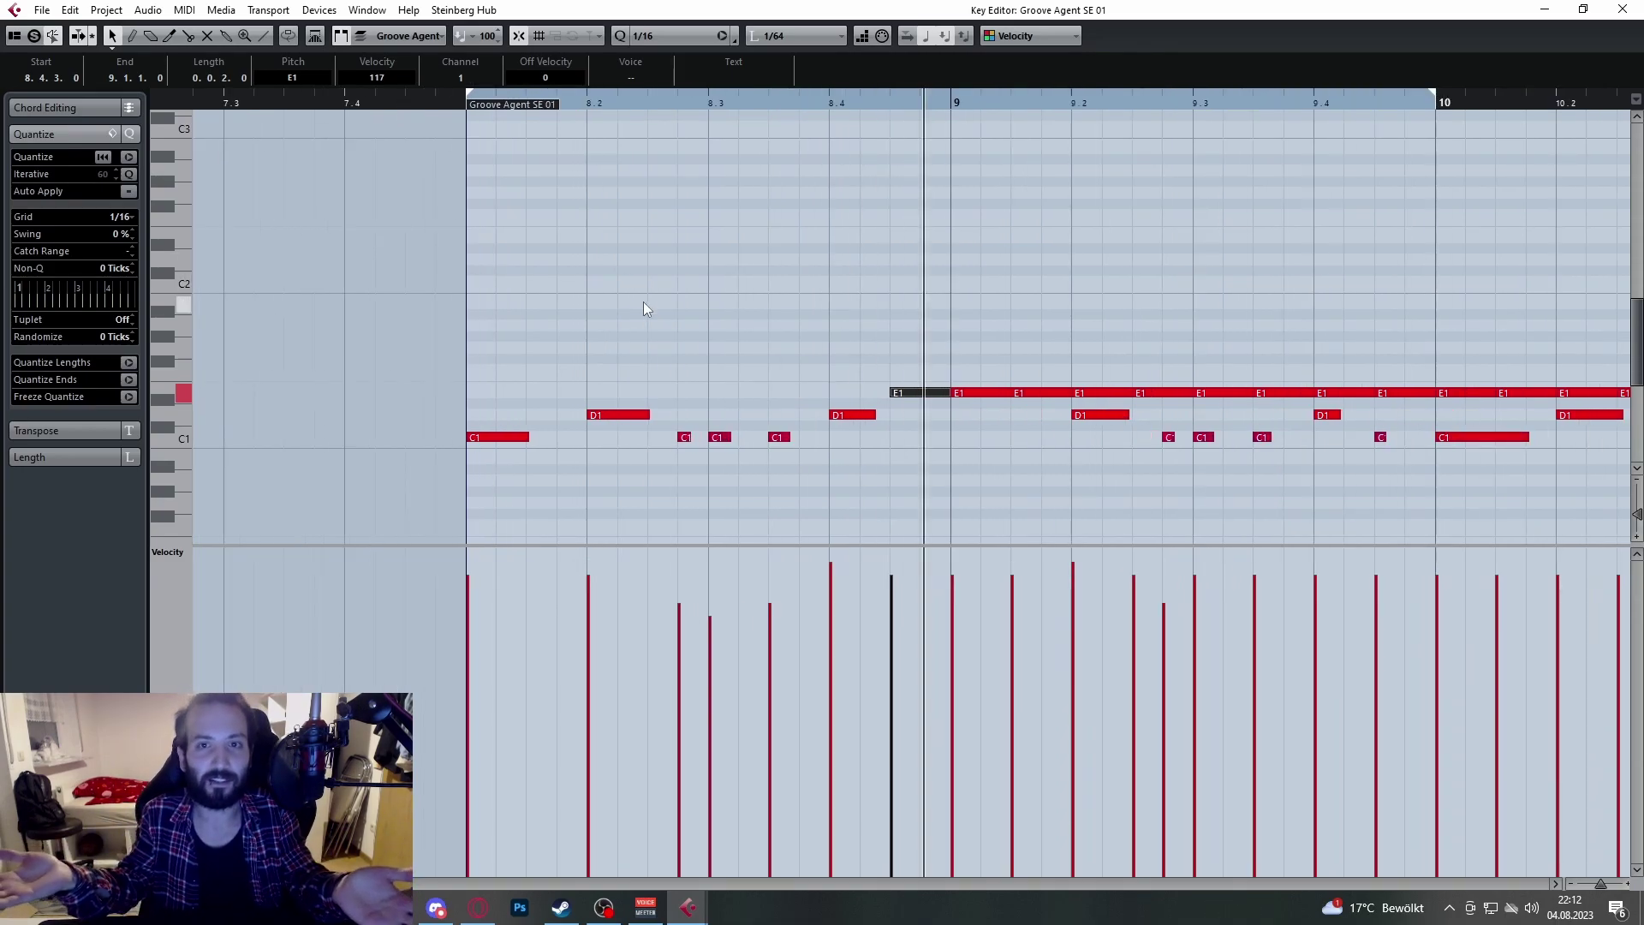
{"action": "scroll", "coordinate": [959, 394], "scroll_direction": "down", "scroll_amount": 4}
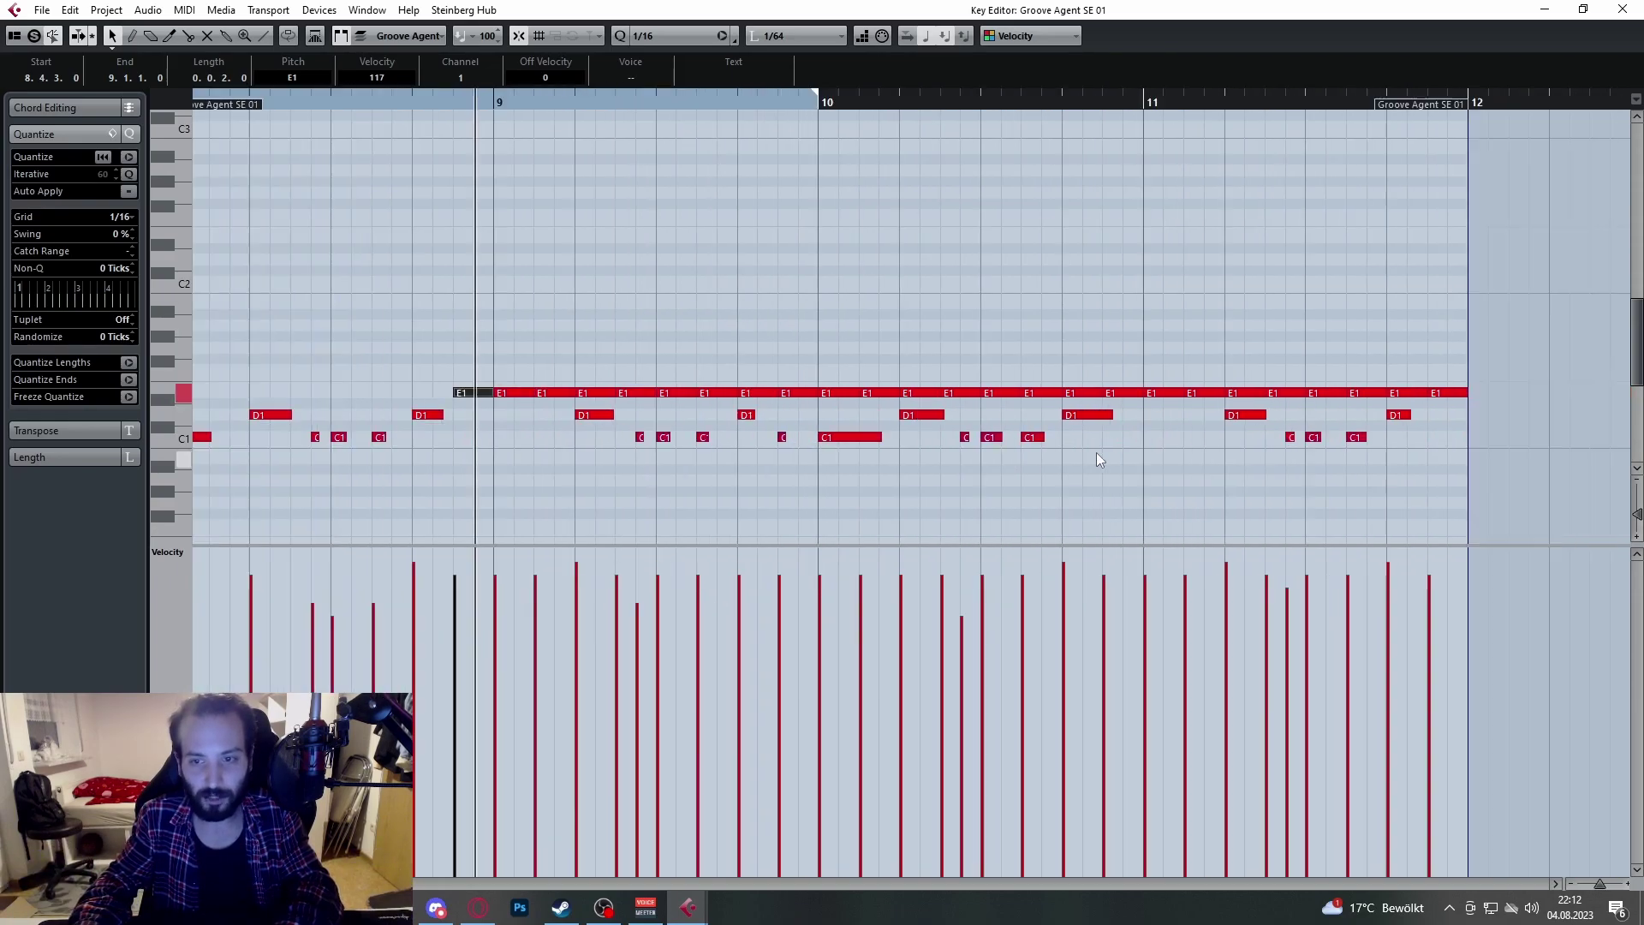
{"action": "scroll", "coordinate": [1151, 424], "scroll_direction": "left", "scroll_amount": 4}
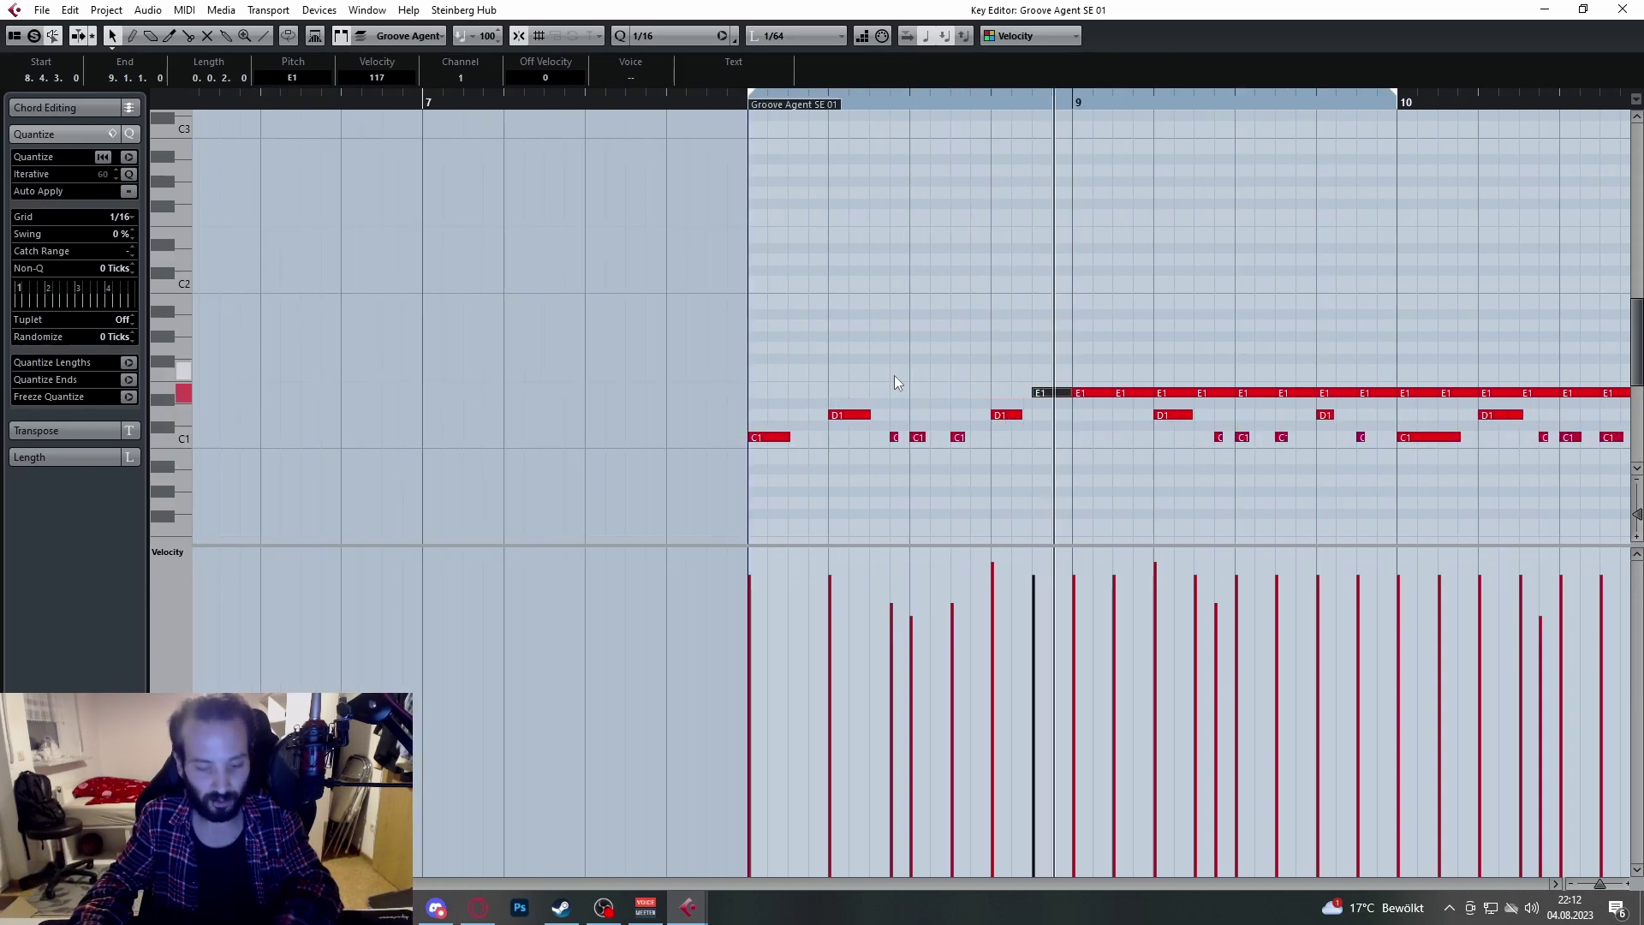
{"action": "key", "text": "ctrl+z"}
{"action": "scroll", "coordinate": [805, 361], "scroll_direction": "up", "scroll_amount": 2}
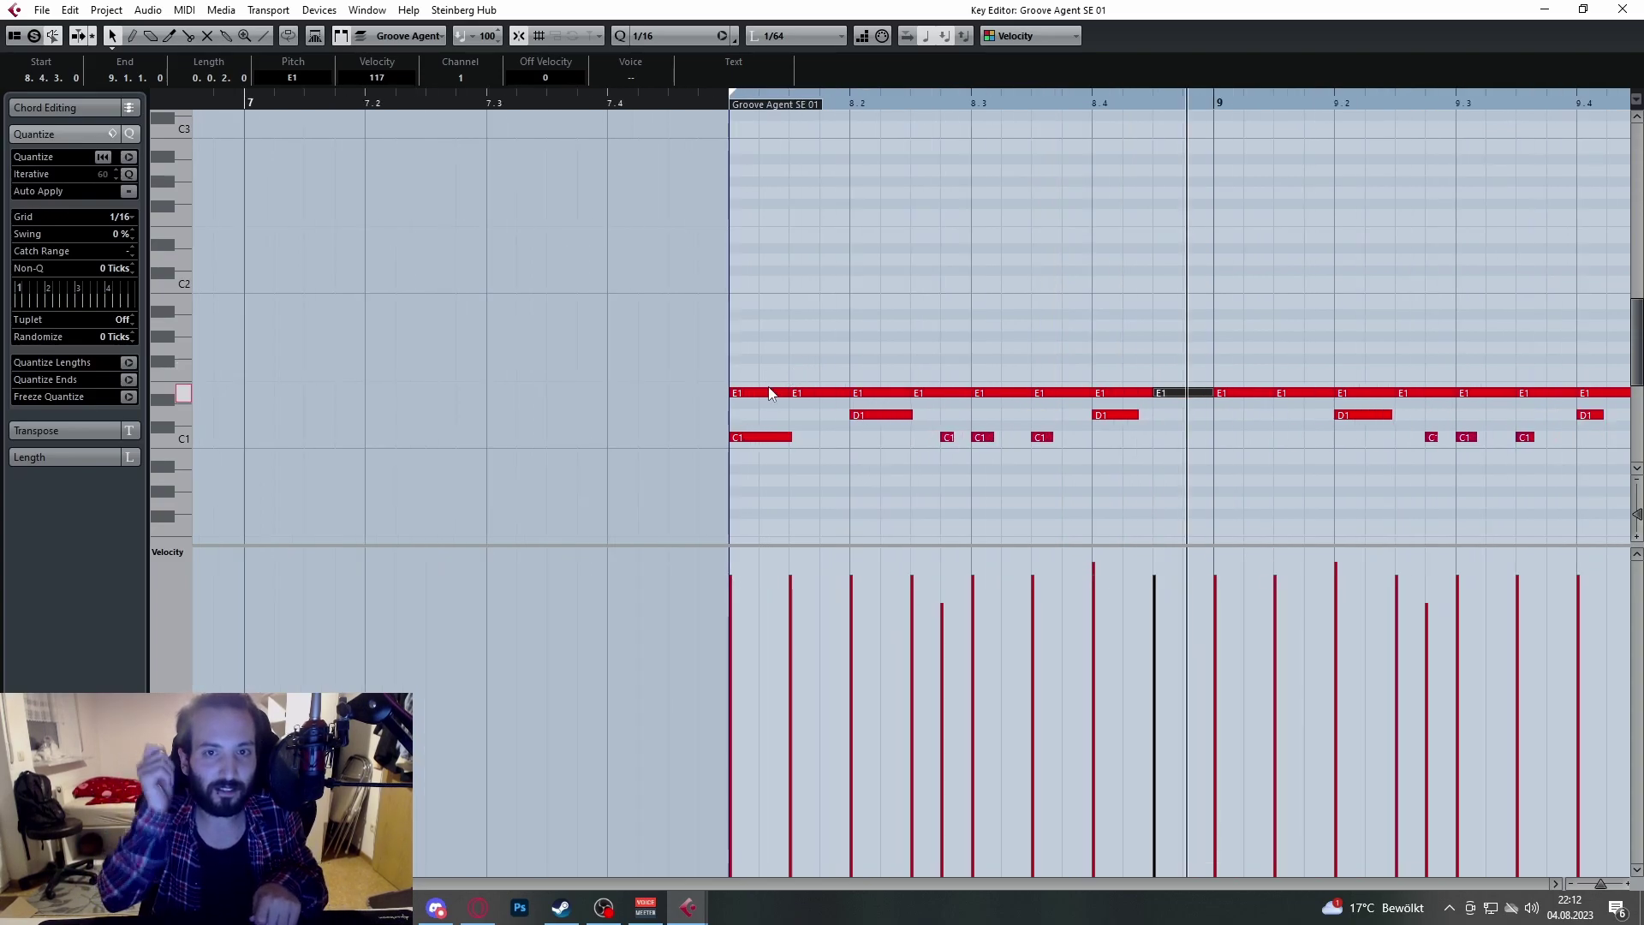
Step: Delete the C1 and D1 notes of bar 8 and play its E1 hi-hats alone from the start of the bar
{"action": "left_click_drag", "start_coordinate": [860, 104], "coordinate": [676, 171]}
{"action": "scroll", "coordinate": [724, 432], "scroll_direction": "down", "scroll_amount": 2}
{"action": "scroll", "coordinate": [724, 432], "scroll_direction": "down", "scroll_amount": 2}
{"action": "left_click_drag", "start_coordinate": [594, 442], "coordinate": [802, 421]}
{"action": "key", "text": "Delete"}
{"action": "key", "text": "space"}
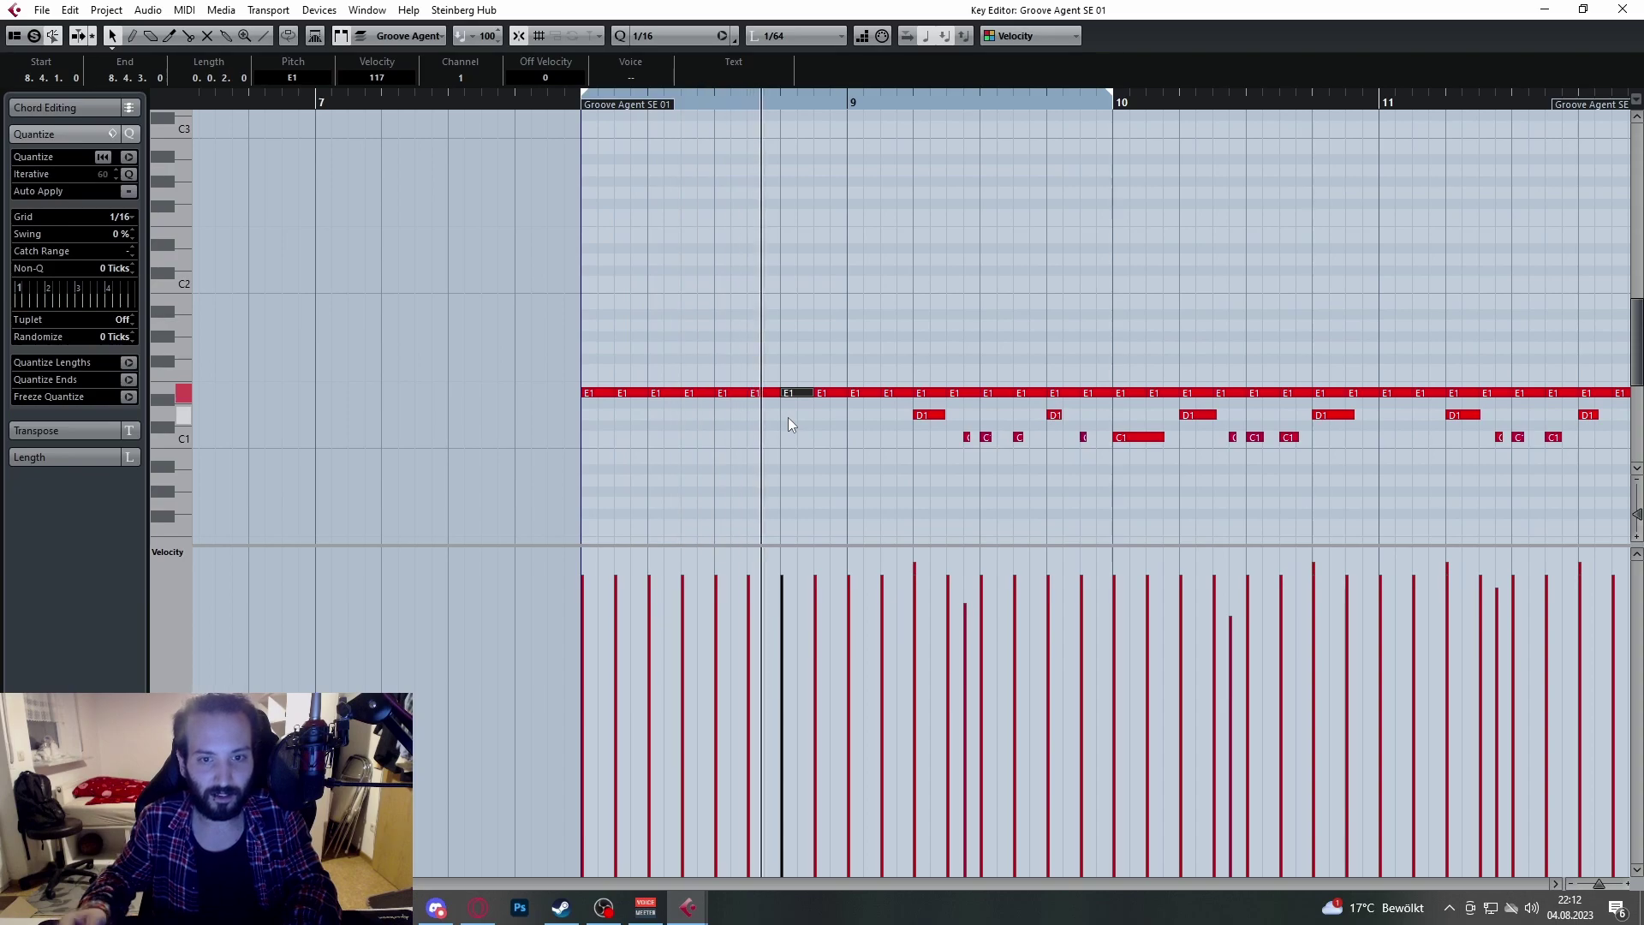
{"action": "scroll", "coordinate": [785, 413], "scroll_direction": "up", "scroll_amount": 4}
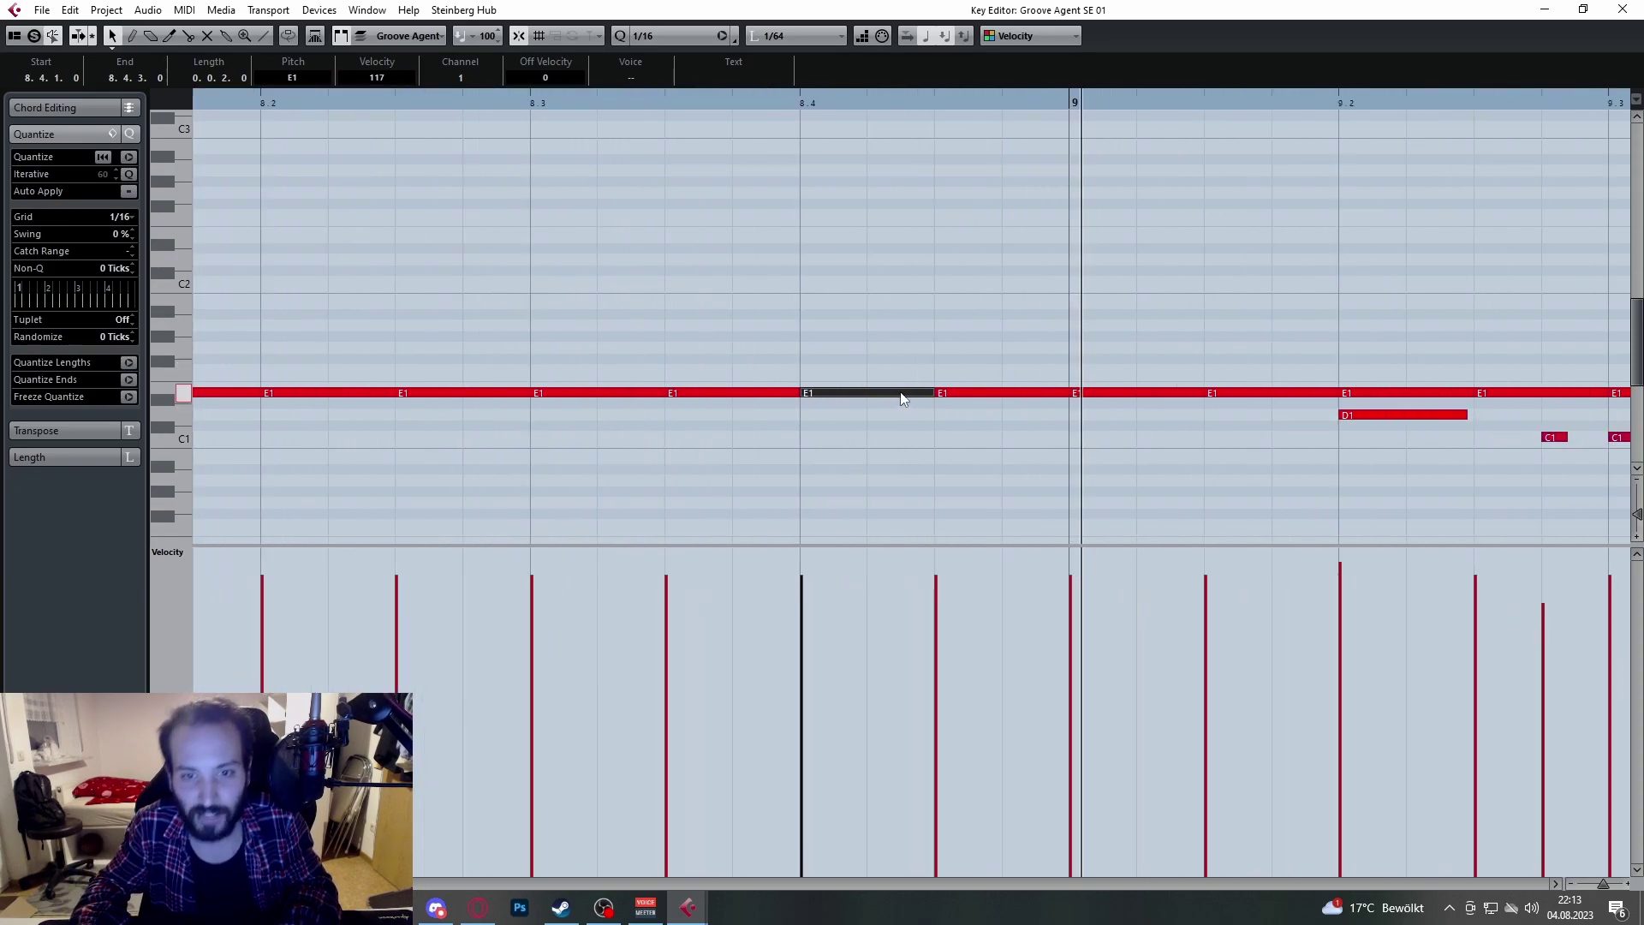
Step: Replace the E1 hi-hats of bar 8 with a single E1 note spanning the whole bar and play the bar
{"action": "scroll", "coordinate": [900, 398], "scroll_direction": "down", "scroll_amount": 3}
{"action": "scroll", "coordinate": [675, 372], "scroll_direction": "up", "scroll_amount": 2, "text": "ctrl"}
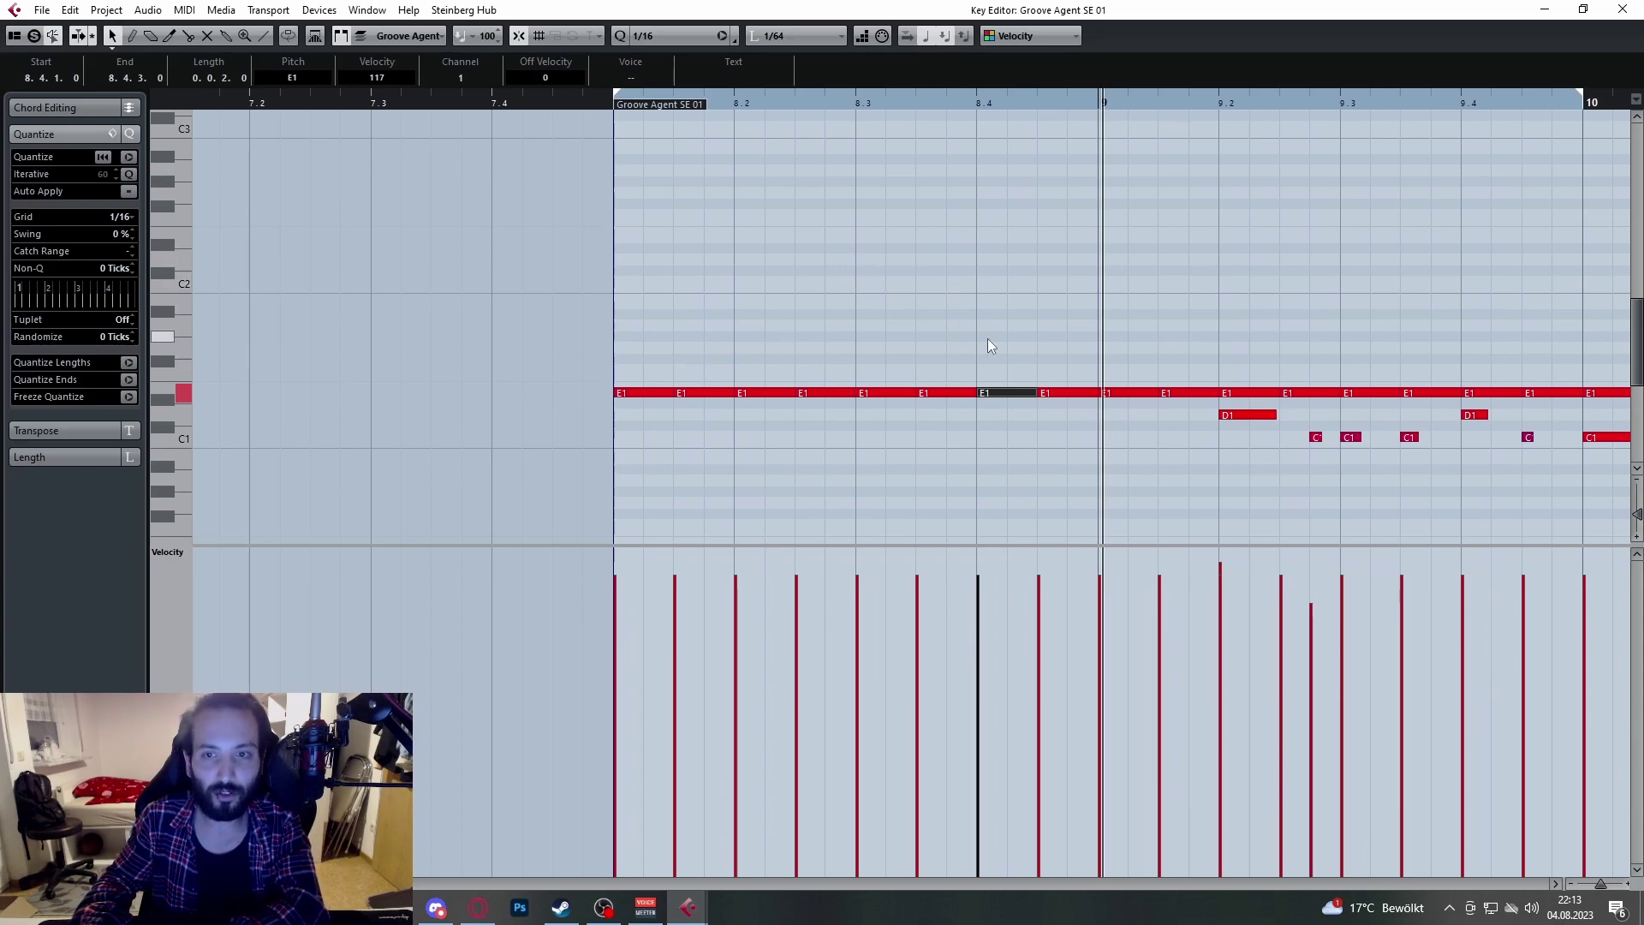
{"action": "left_click_drag", "start_coordinate": [1063, 370], "coordinate": [1098, 416]}
{"action": "key", "text": "Delete"}
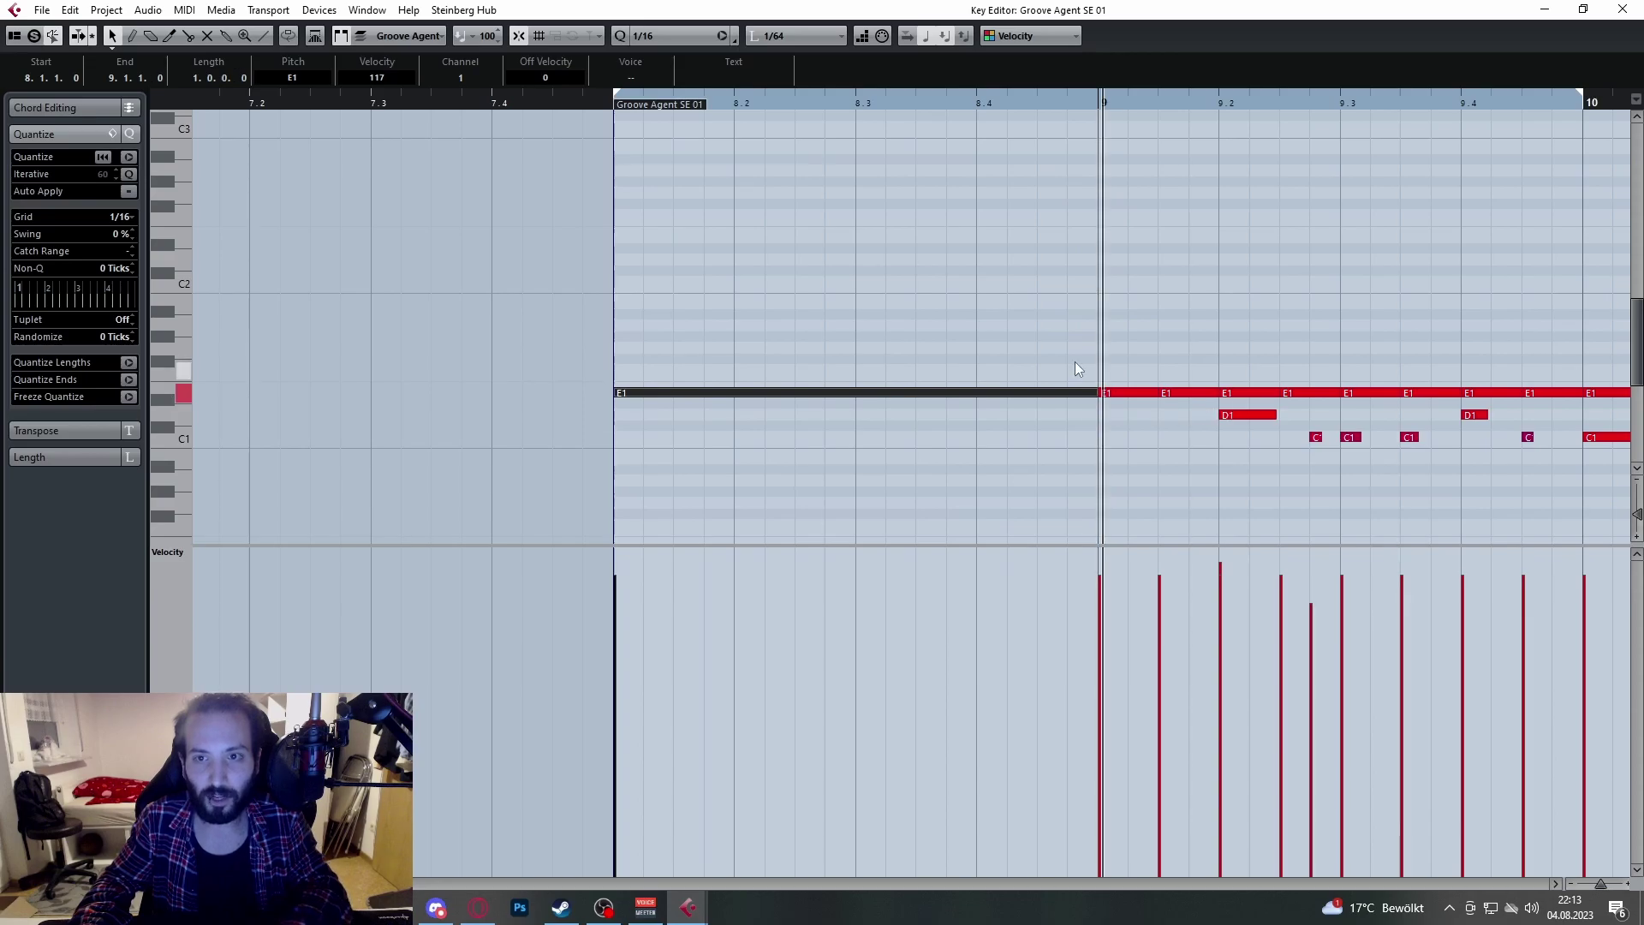
{"action": "scroll", "coordinate": [1075, 163], "scroll_direction": "down", "scroll_amount": 1, "text": "ctrl"}
{"action": "scroll", "coordinate": [721, 205], "scroll_direction": "right", "scroll_amount": 2}
{"action": "key", "text": "space"}
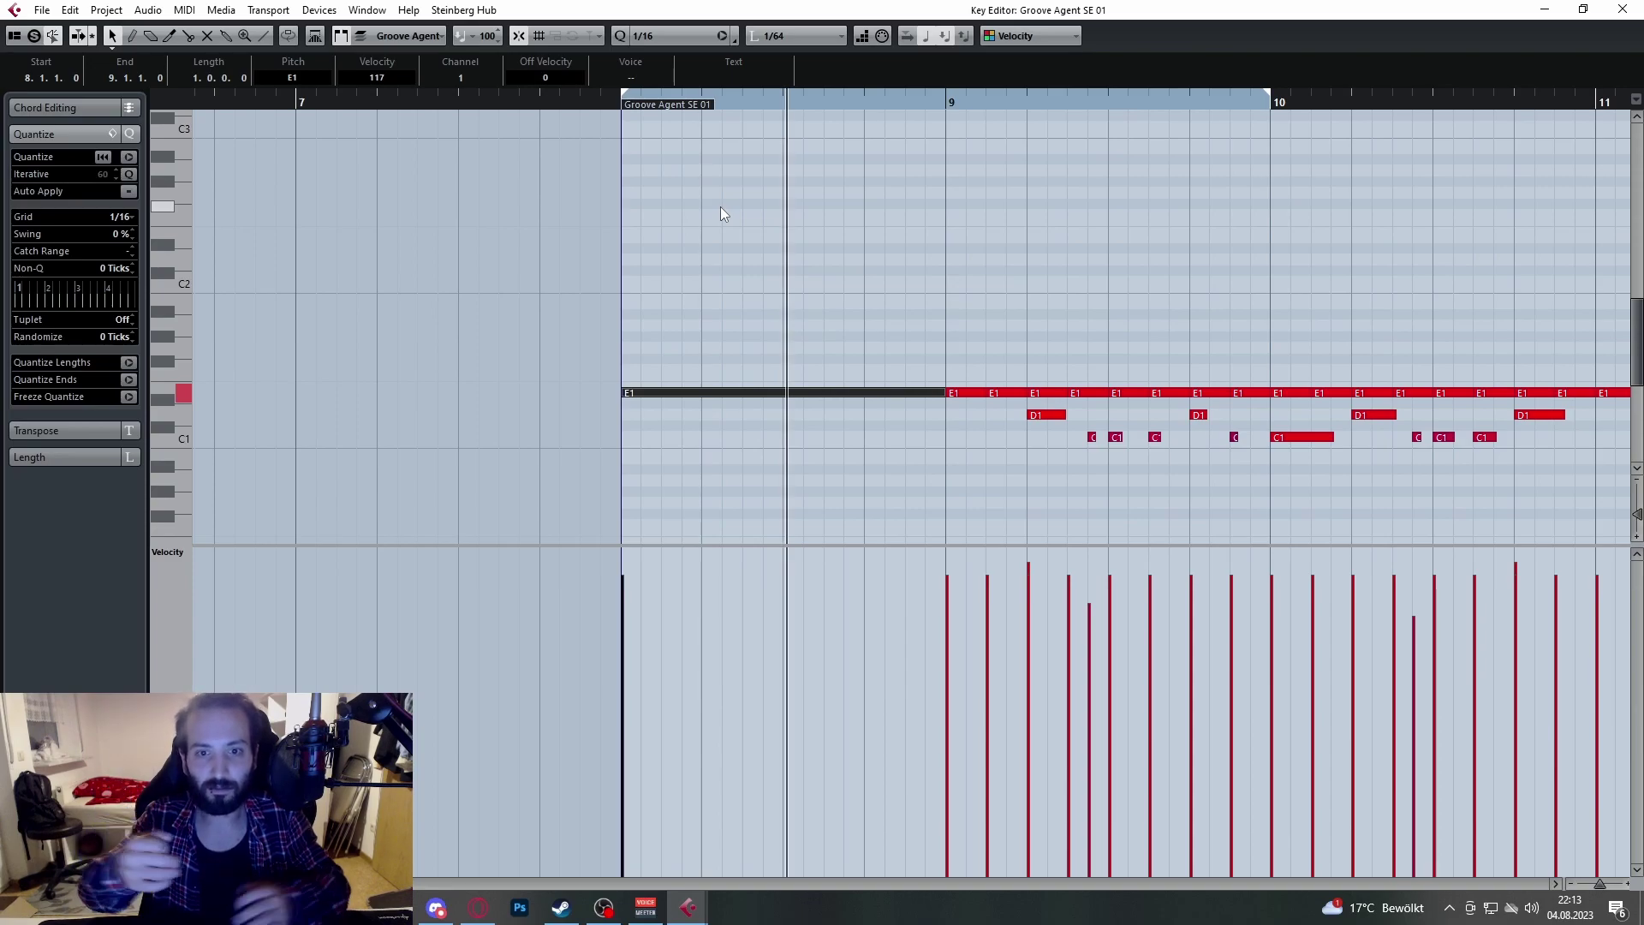
Step: Shorten the long E1 note to about one beat, and undo the hi-hat changes in bar 8
{"action": "left_click_drag", "start_coordinate": [945, 393], "coordinate": [705, 408]}
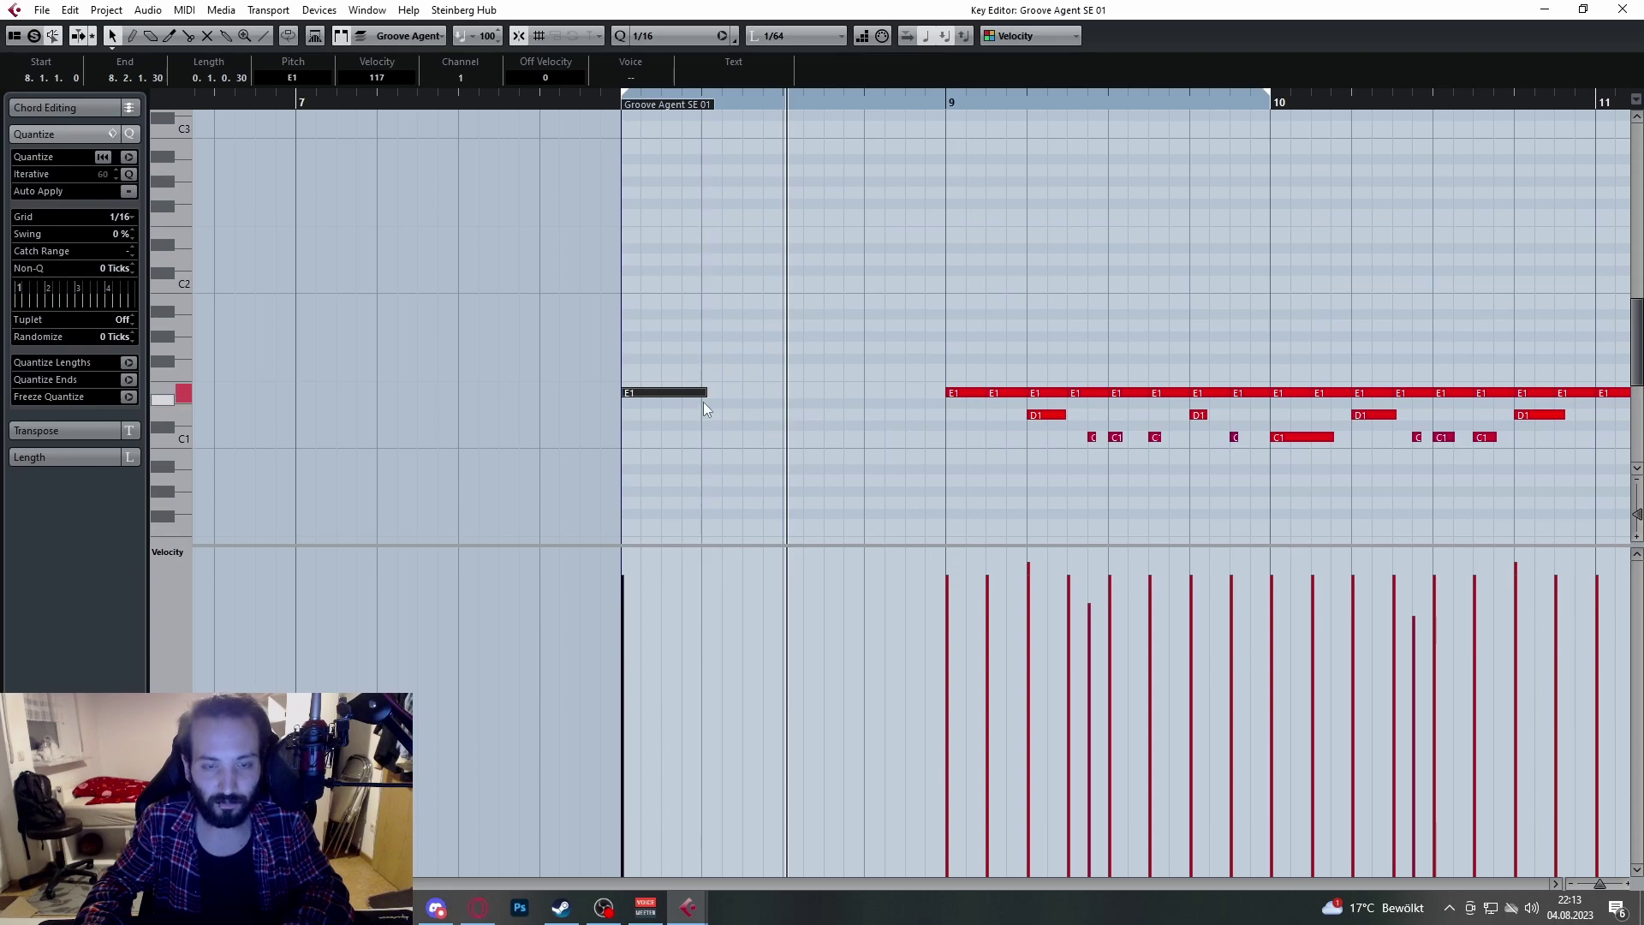
{"action": "key", "text": "ctrl+z"}
{"action": "scroll", "coordinate": [690, 372], "scroll_direction": "up", "scroll_amount": 2}
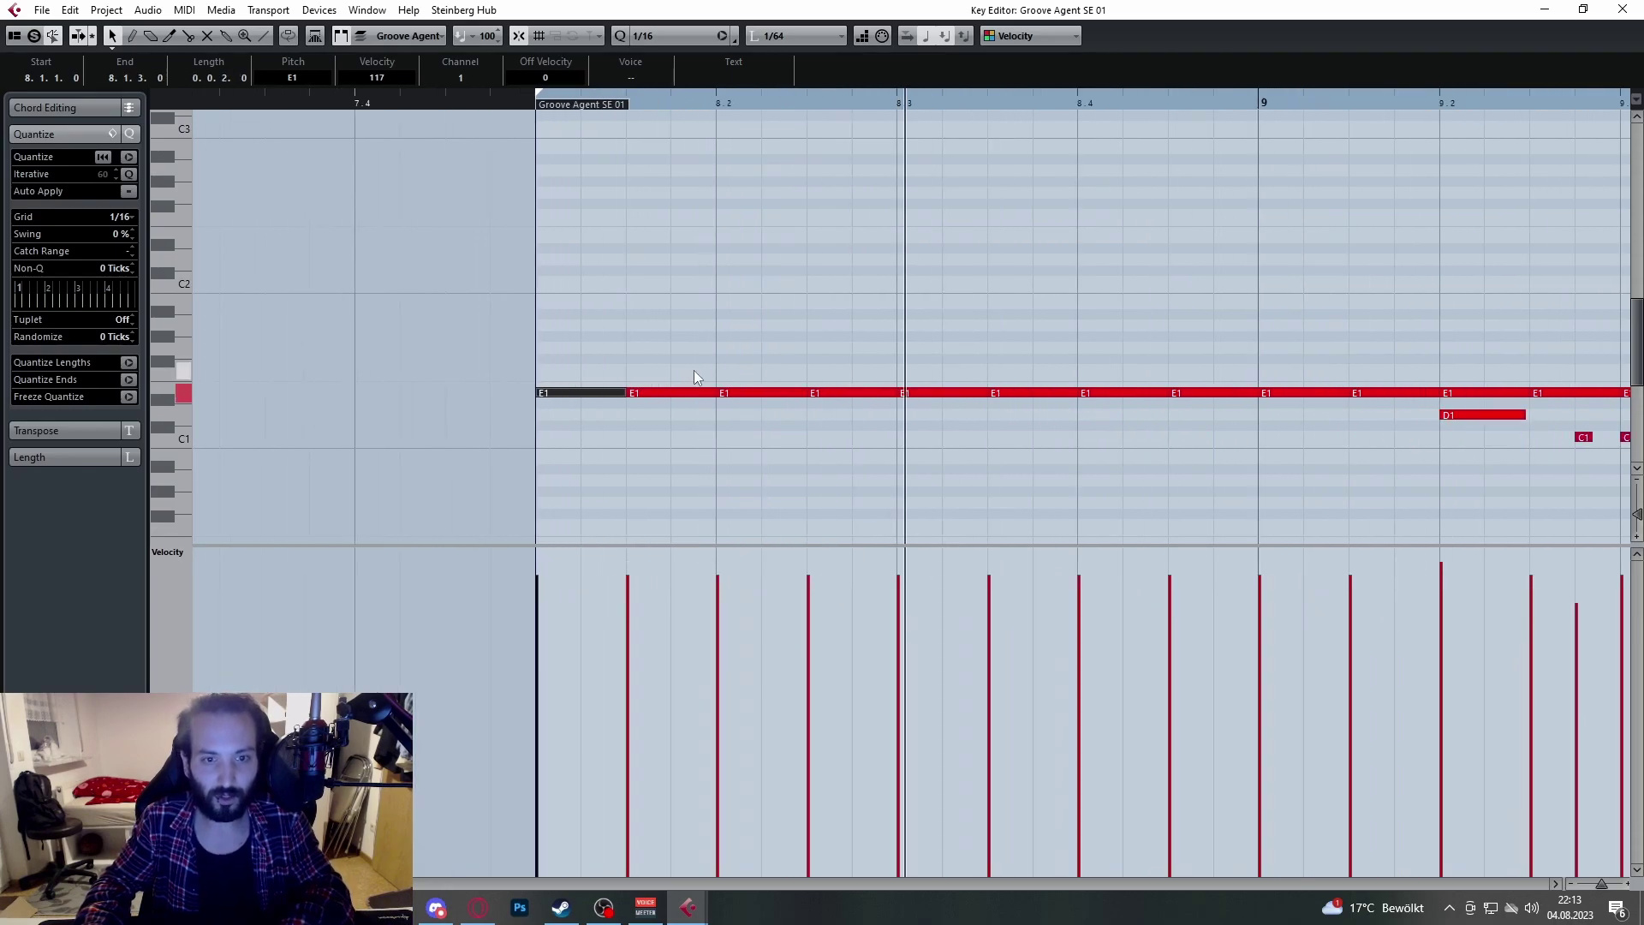
Step: Place the playhead on the second hi-hat of bar 8 and select the E1 notes beat by beat, up to the pair on beat 4
{"action": "left_click", "coordinate": [691, 166]}
{"action": "left_click_drag", "start_coordinate": [707, 106], "coordinate": [614, 123]}
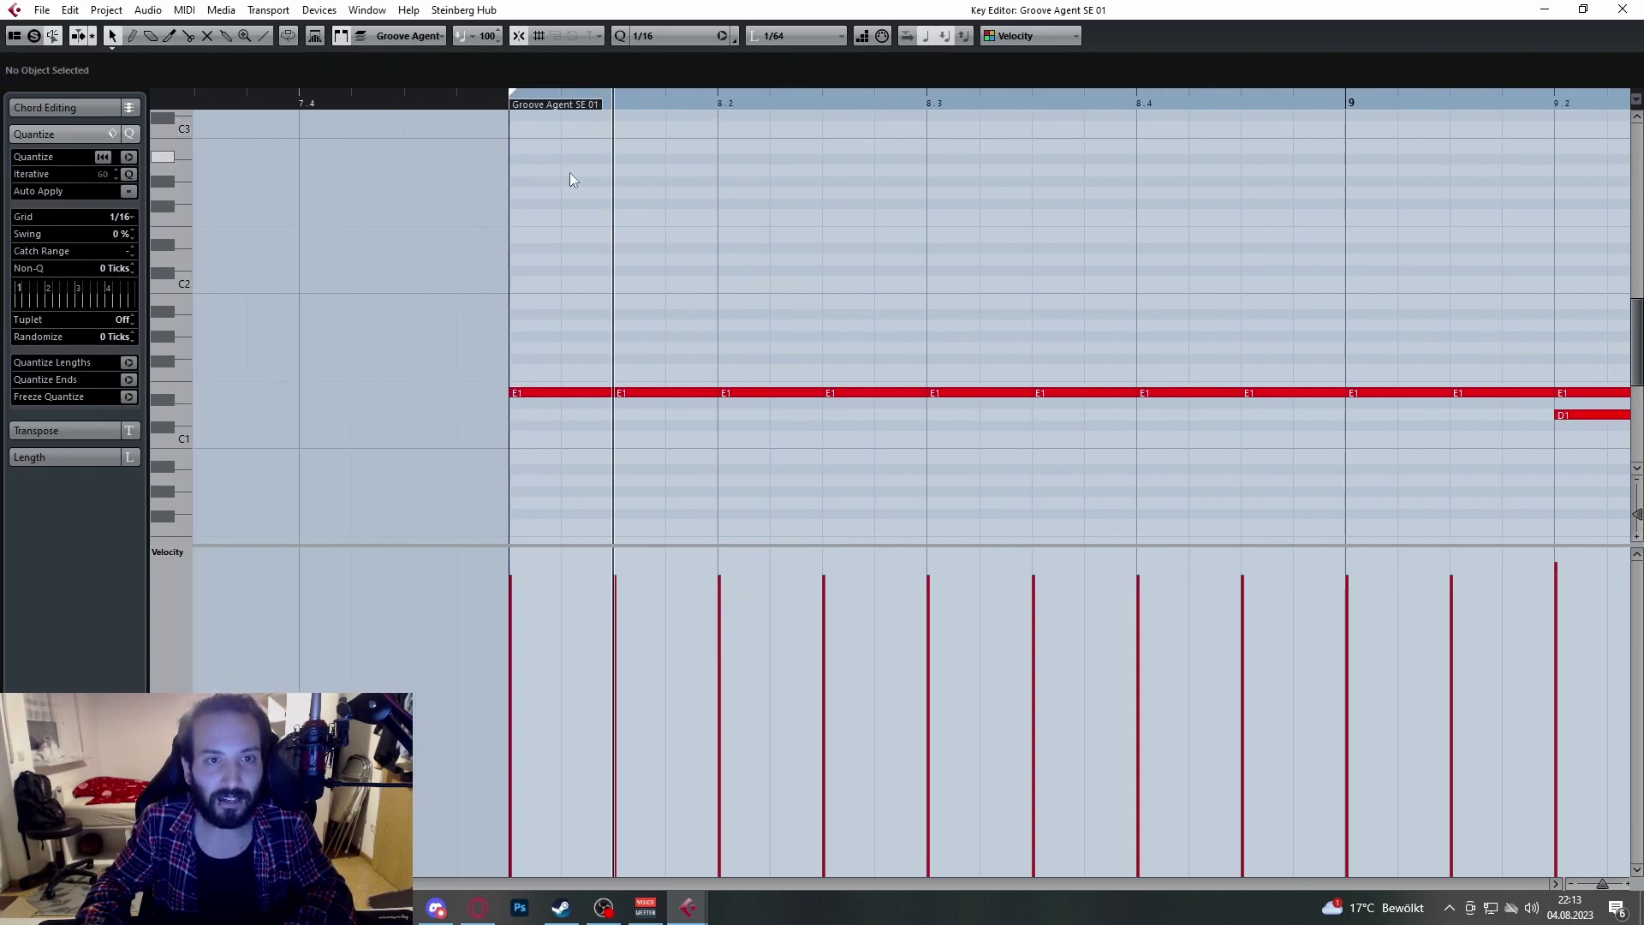
{"action": "left_click_drag", "start_coordinate": [630, 297], "coordinate": [579, 460]}
{"action": "scroll", "coordinate": [617, 445], "scroll_direction": "down", "scroll_amount": 3}
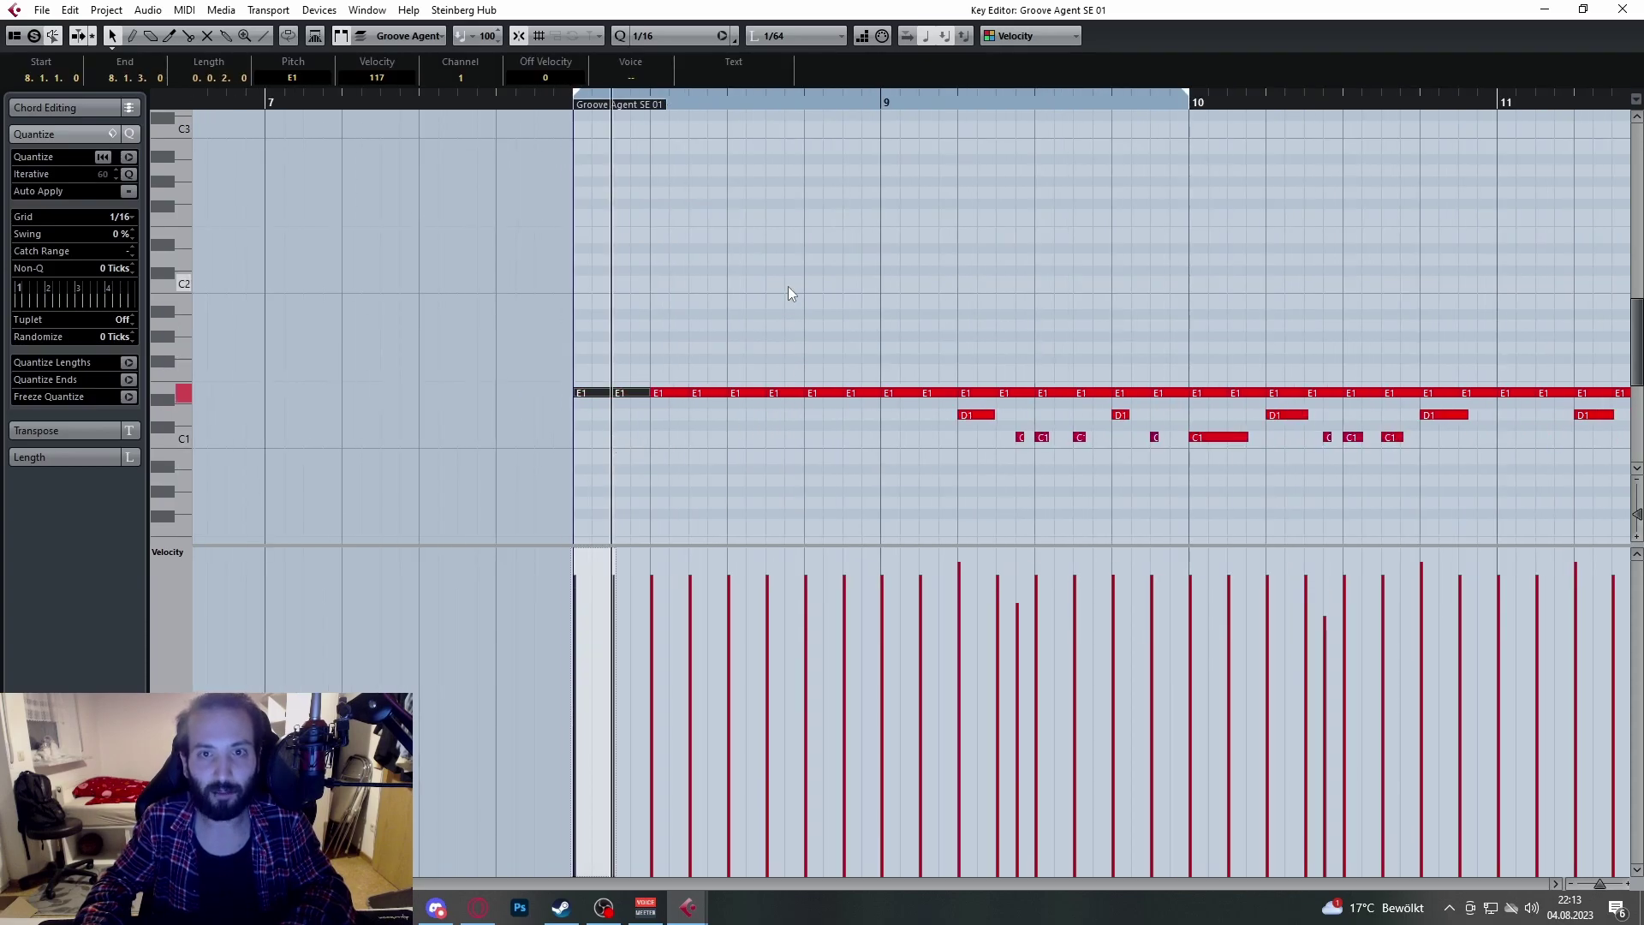
{"action": "scroll", "coordinate": [788, 285], "scroll_direction": "up", "scroll_amount": 1}
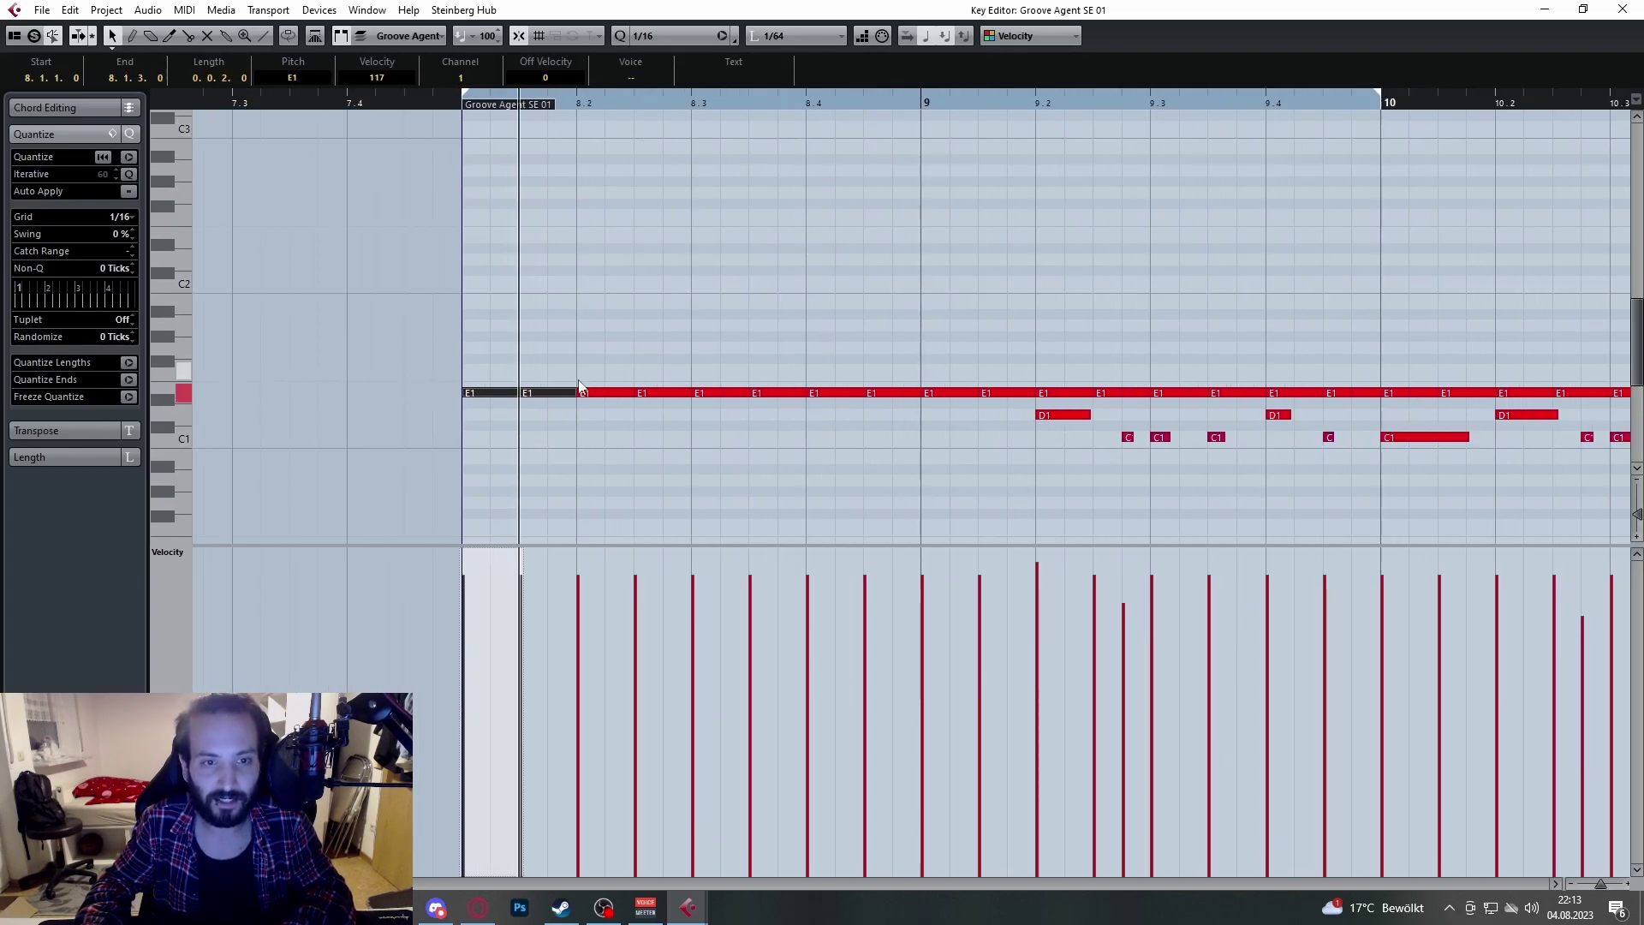
{"action": "left_click_drag", "start_coordinate": [624, 360], "coordinate": [795, 420]}
{"action": "left_click_drag", "start_coordinate": [810, 364], "coordinate": [892, 420]}
Step: Point out bar 9 and beat 2 of bar 8 with the playhead, and play the hi-hats alone from the start of bar 8
{"action": "left_click", "coordinate": [924, 104]}
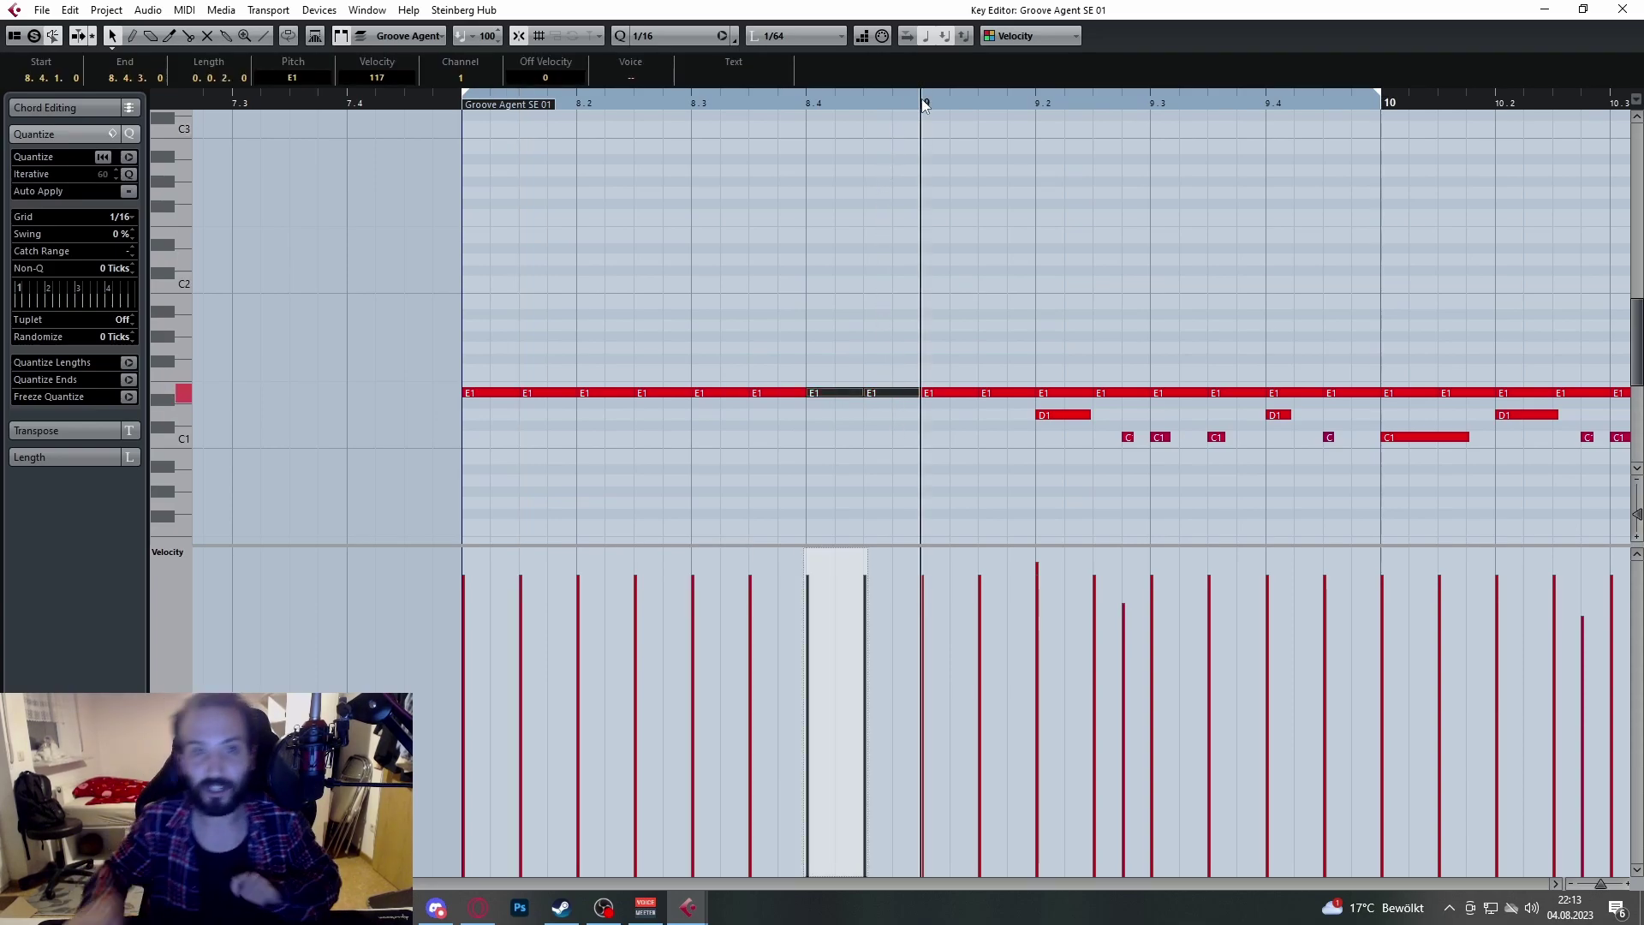
{"action": "left_click_drag", "start_coordinate": [603, 103], "coordinate": [567, 110]}
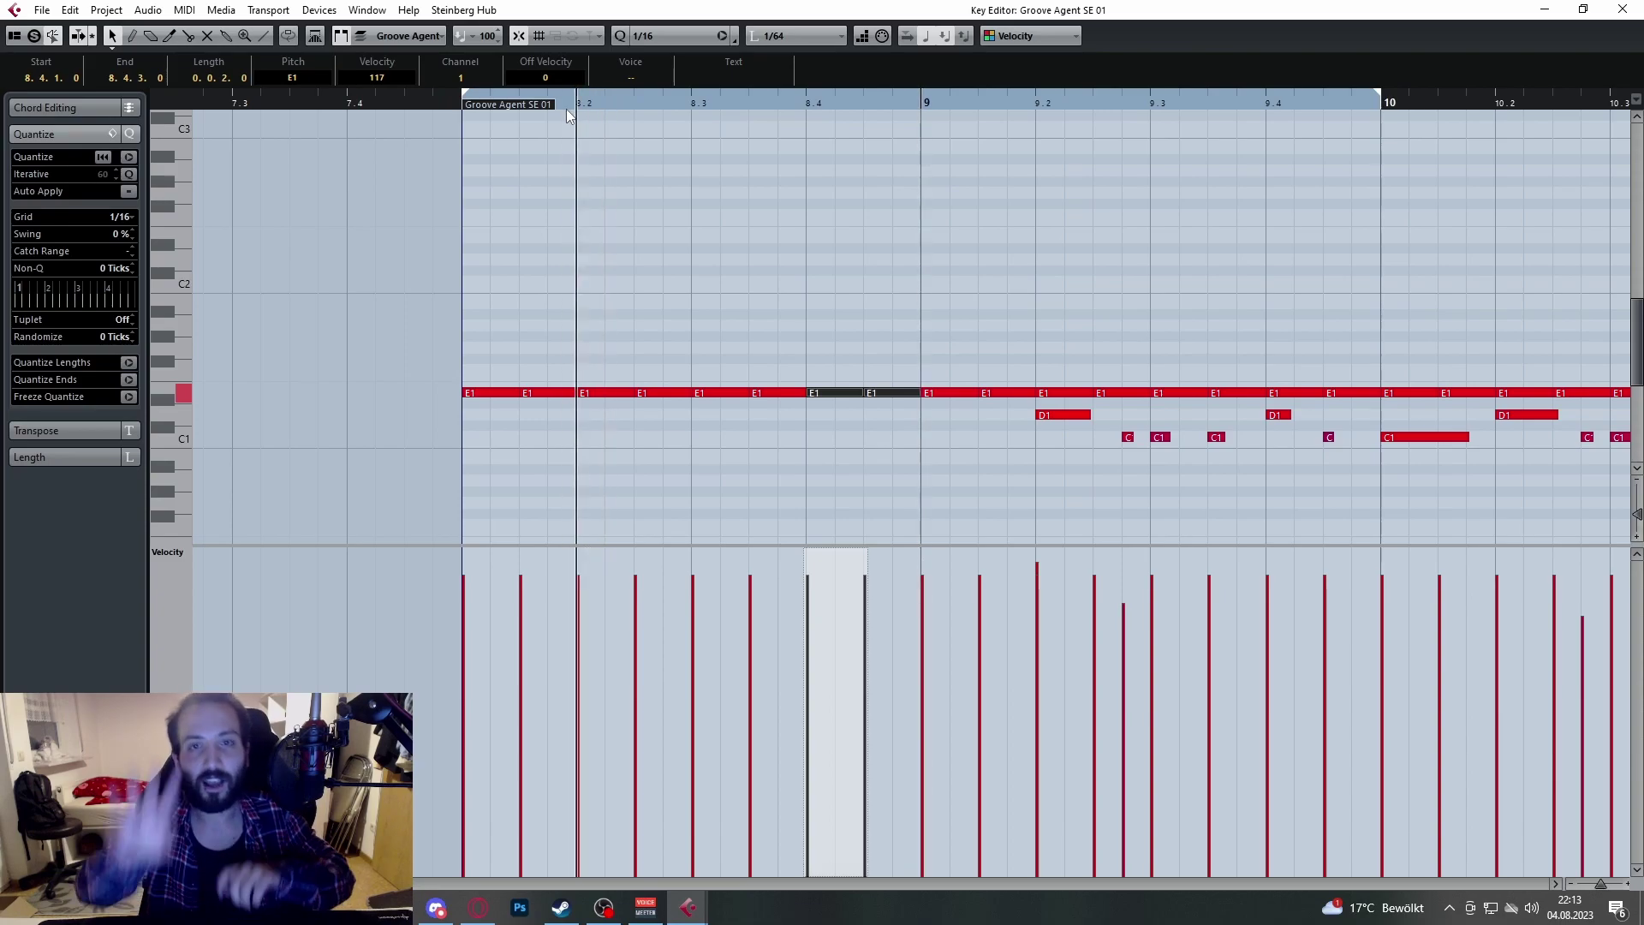
{"action": "left_click_drag", "start_coordinate": [609, 101], "coordinate": [398, 131]}
{"action": "key", "text": "space"}
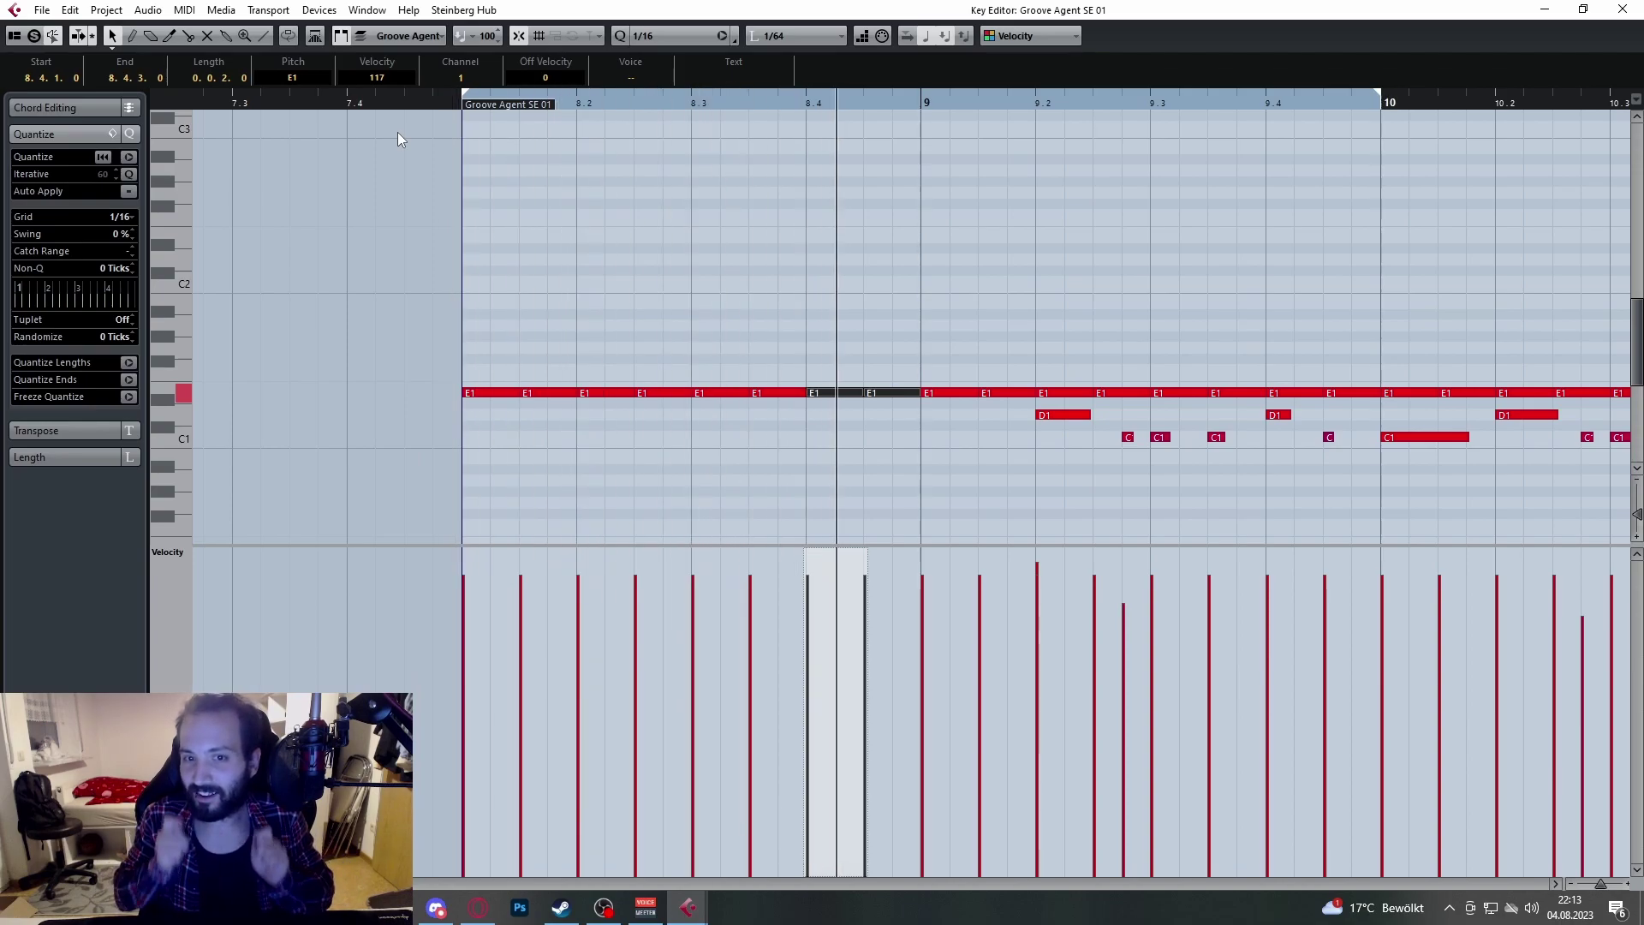
Step: Restore the deleted C1 and D1 notes of bar 8 and close the drum part's Key Editor
{"action": "key", "text": "ctrl+z"}
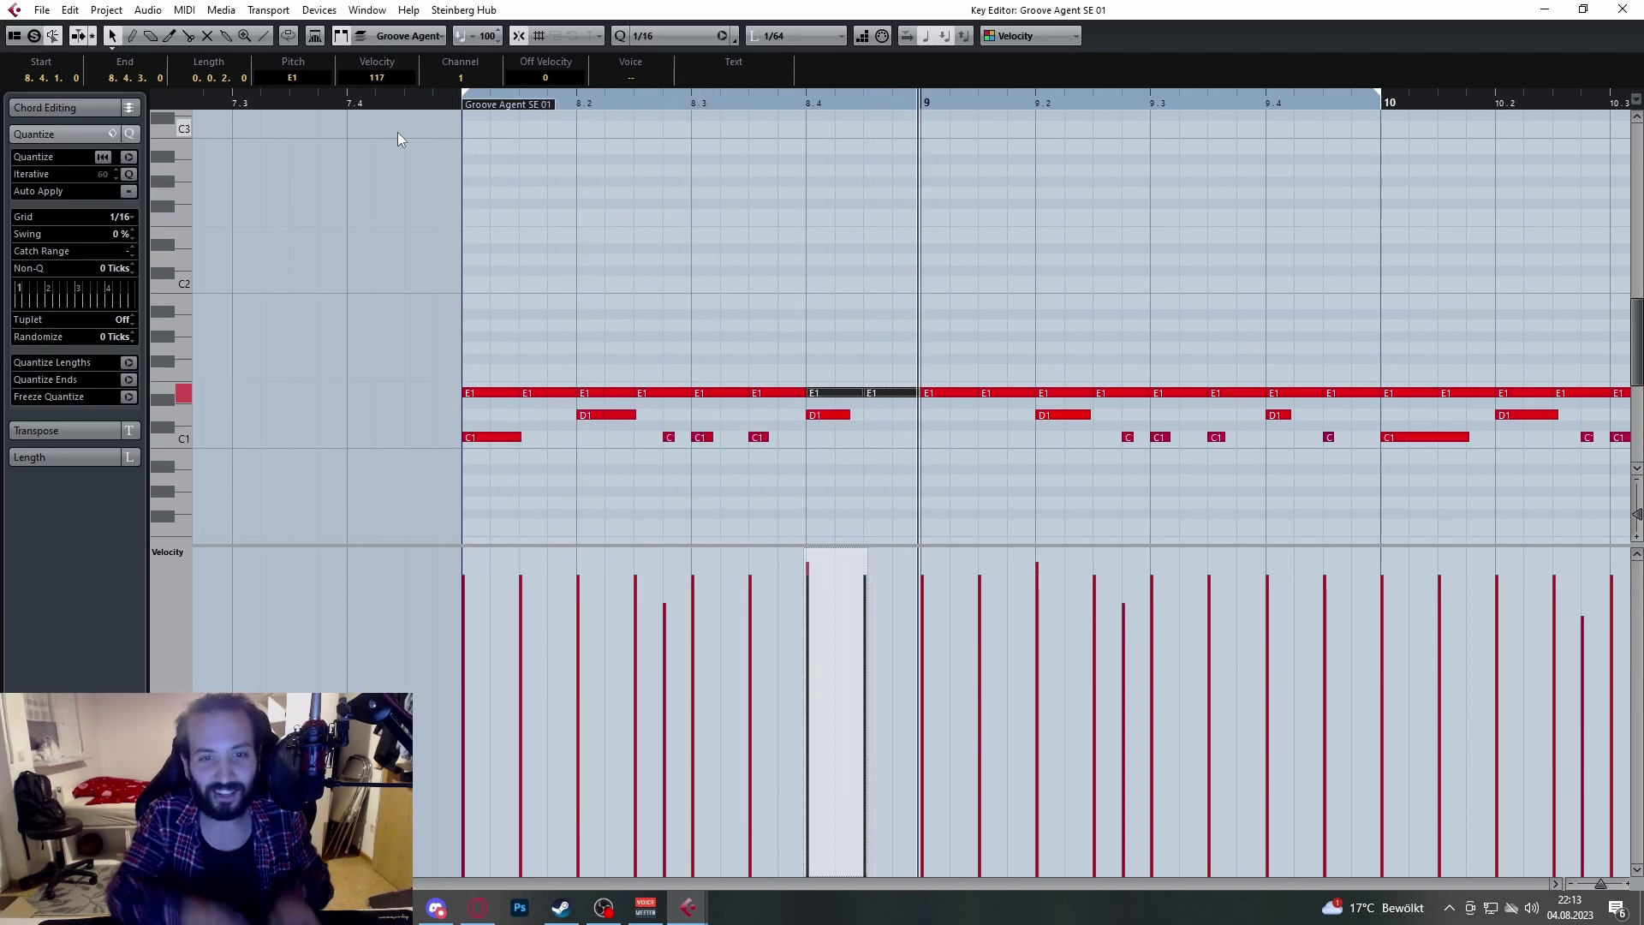
{"action": "left_click", "coordinate": [1622, 9]}
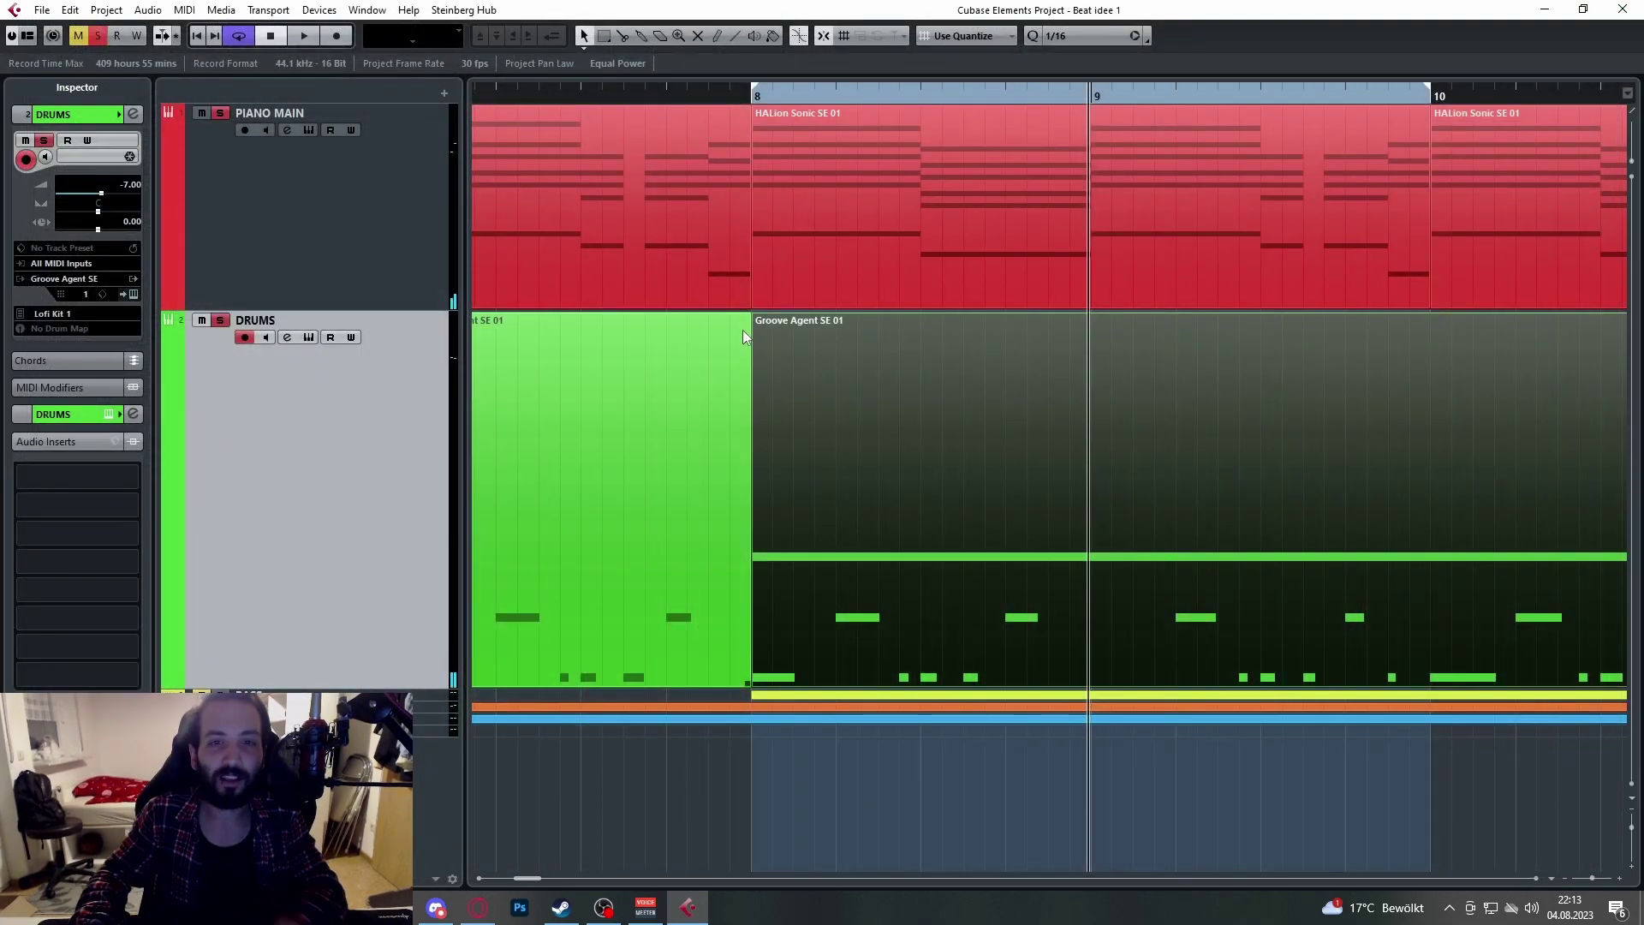
{"action": "scroll", "coordinate": [738, 428], "scroll_direction": "down", "scroll_amount": 5}
{"action": "scroll", "coordinate": [737, 428], "scroll_direction": "up", "scroll_amount": 3}
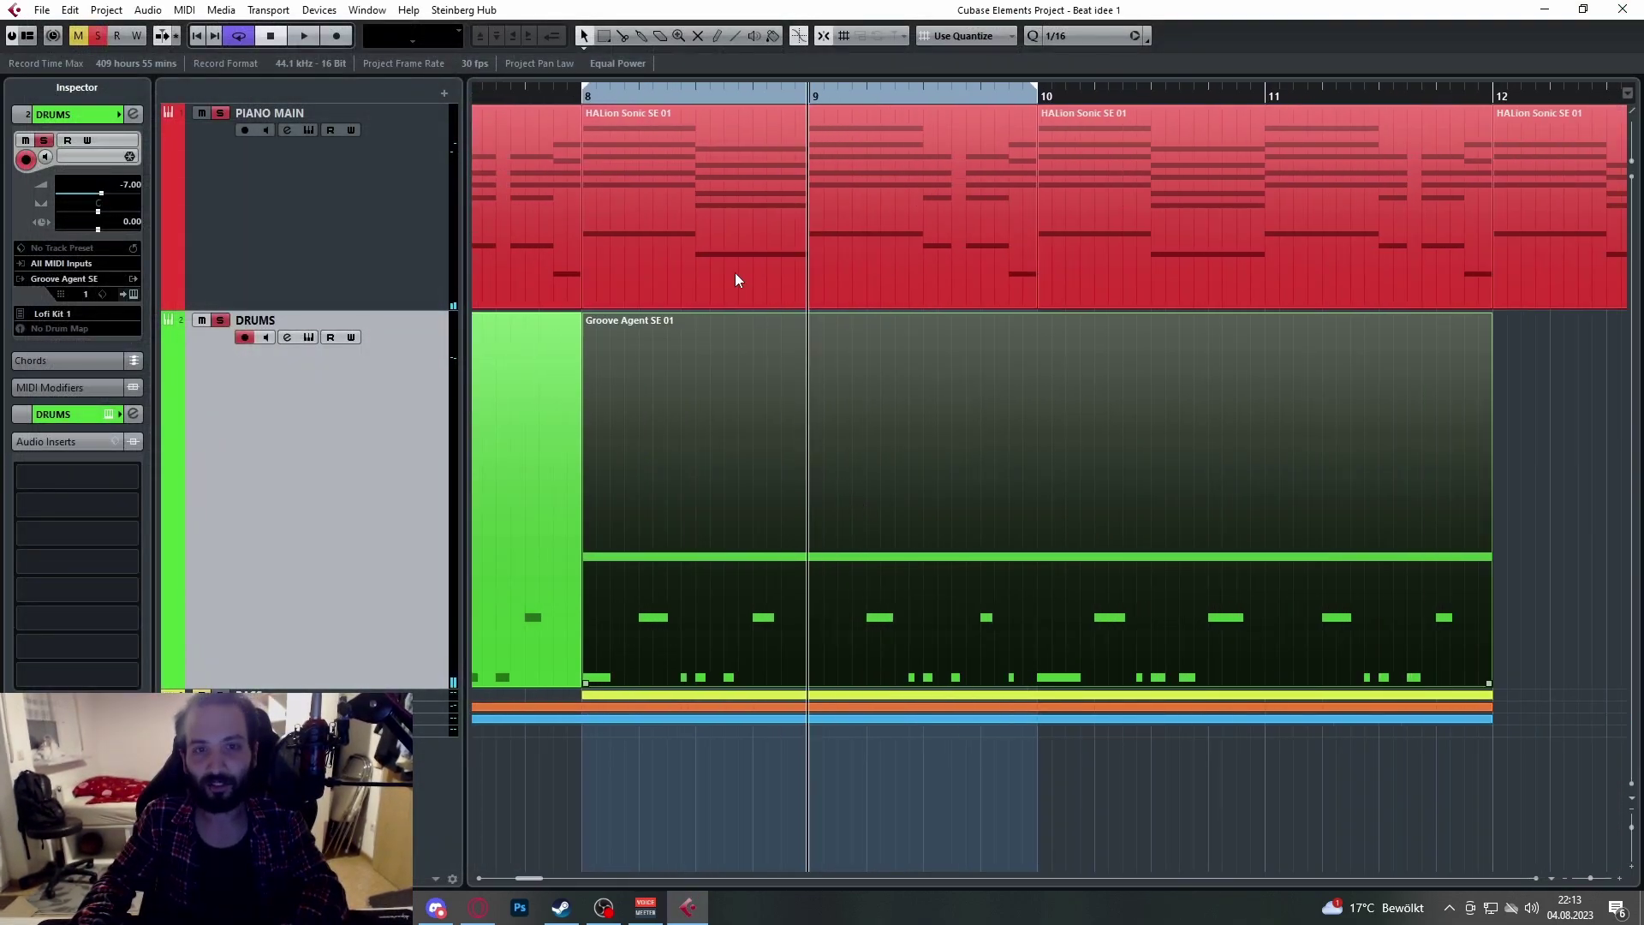
Step: Play the soloed piano and drums together from the start of bar 8
{"action": "left_click", "coordinate": [584, 106]}
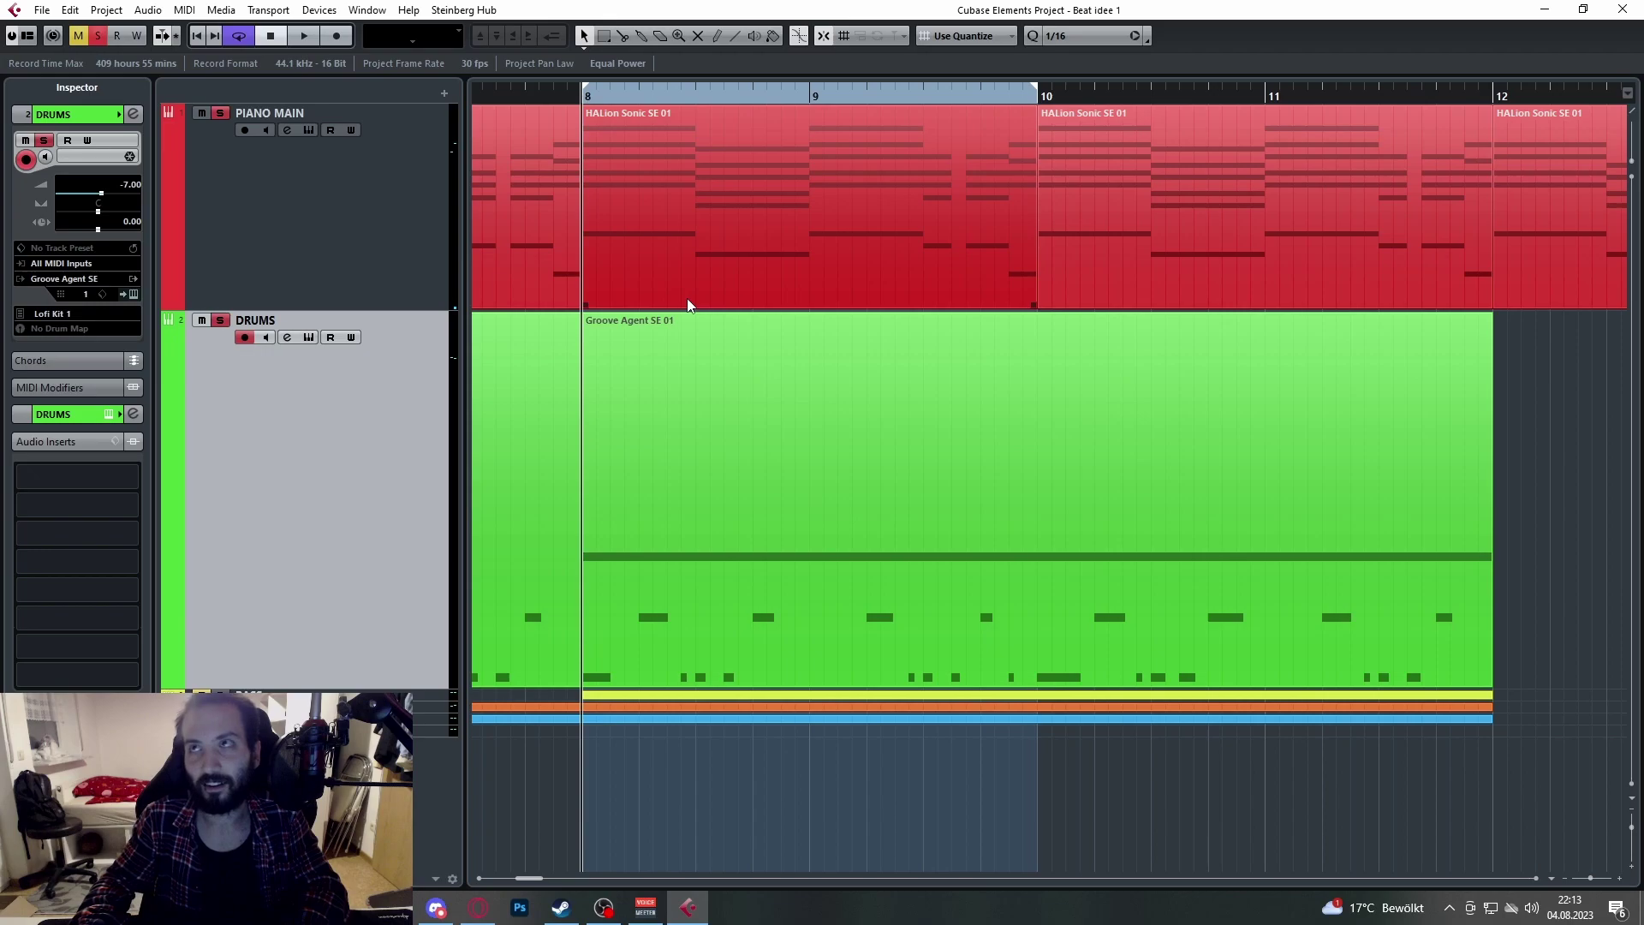
{"action": "key", "text": "space"}
{"action": "scroll", "coordinate": [671, 342], "scroll_direction": "down", "scroll_amount": 2}
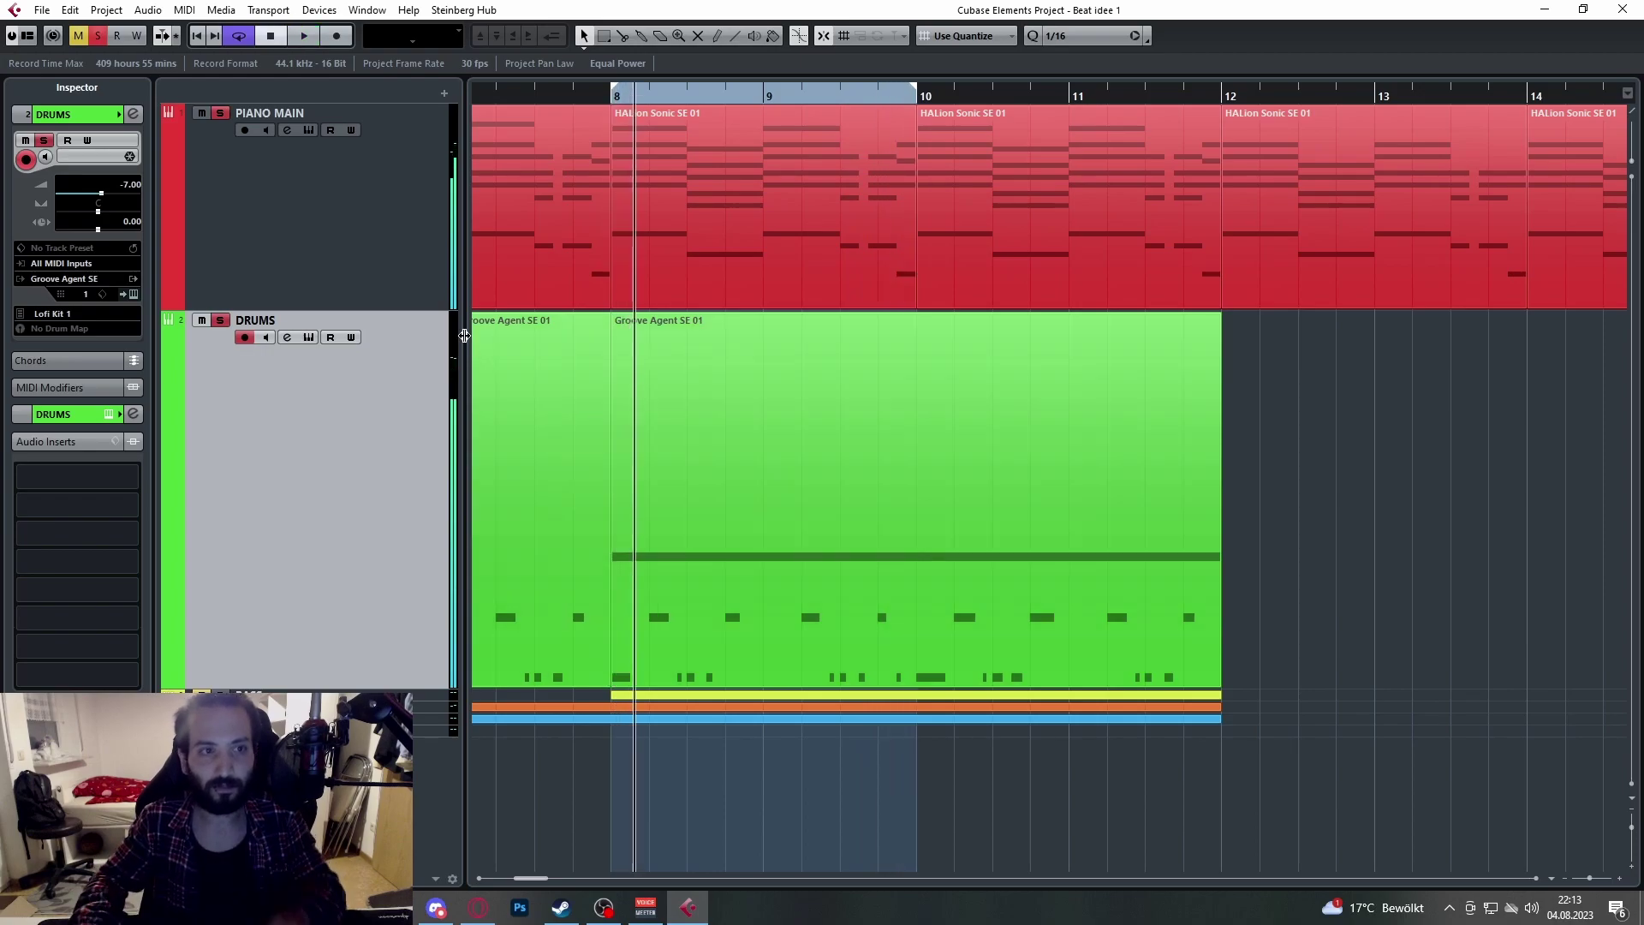
Step: Clear all mute and solo states, shrink the piano and drums tracks and enlarge the BASS track
{"action": "left_click", "coordinate": [97, 35]}
{"action": "left_click", "coordinate": [275, 248]}
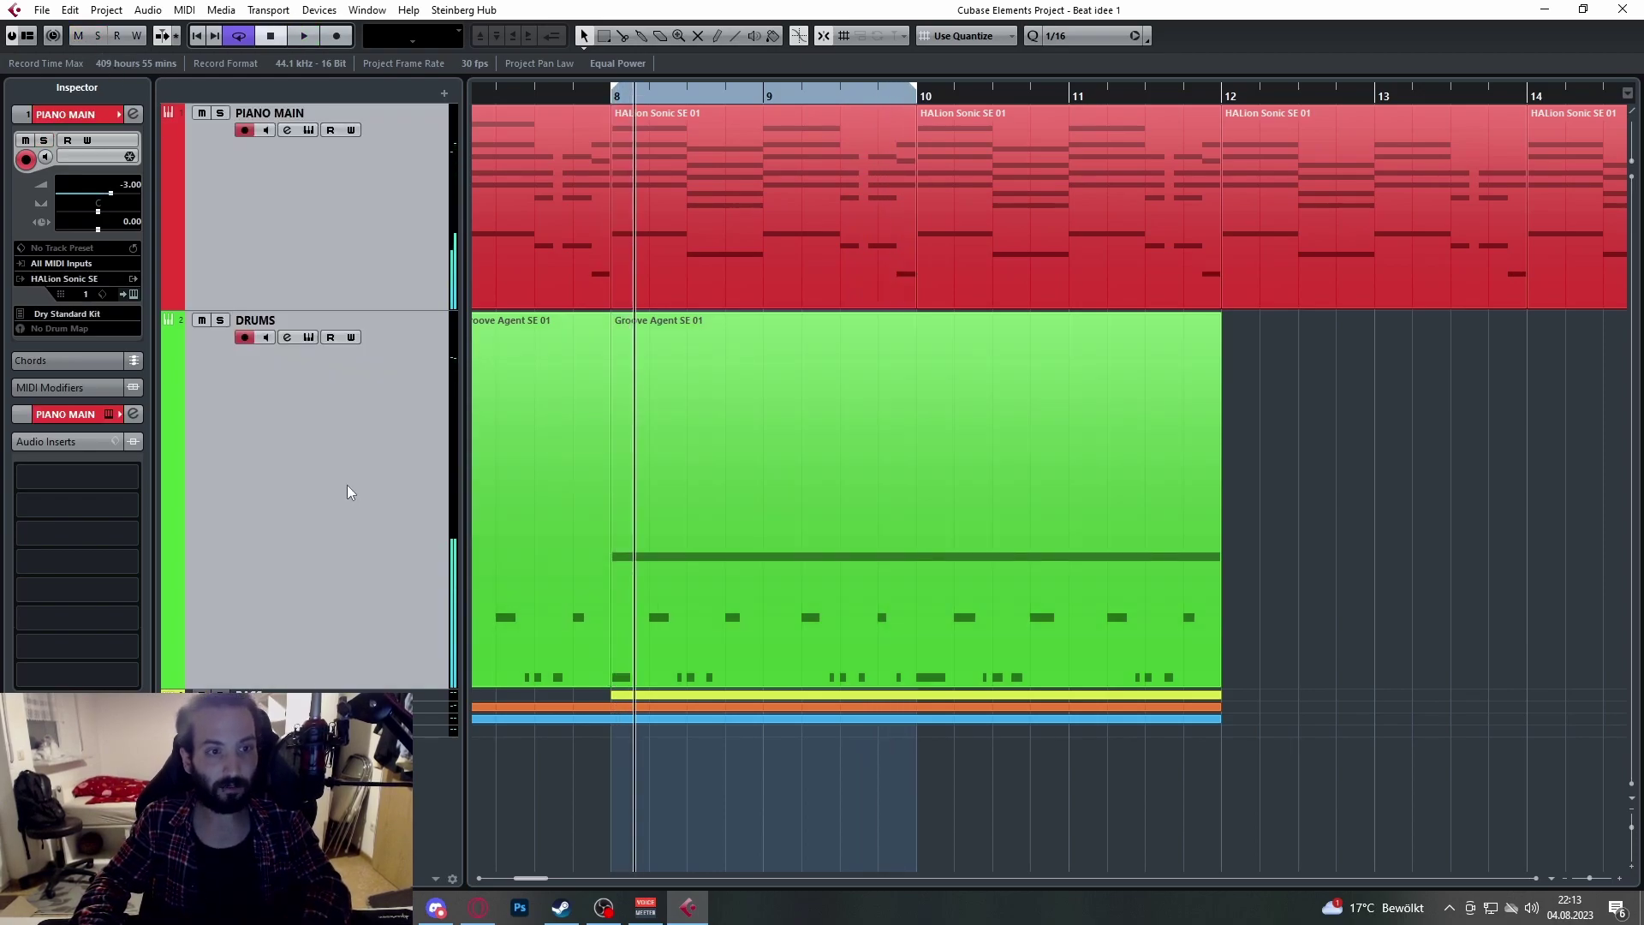
{"action": "left_click_drag", "start_coordinate": [370, 687], "coordinate": [377, 359]}
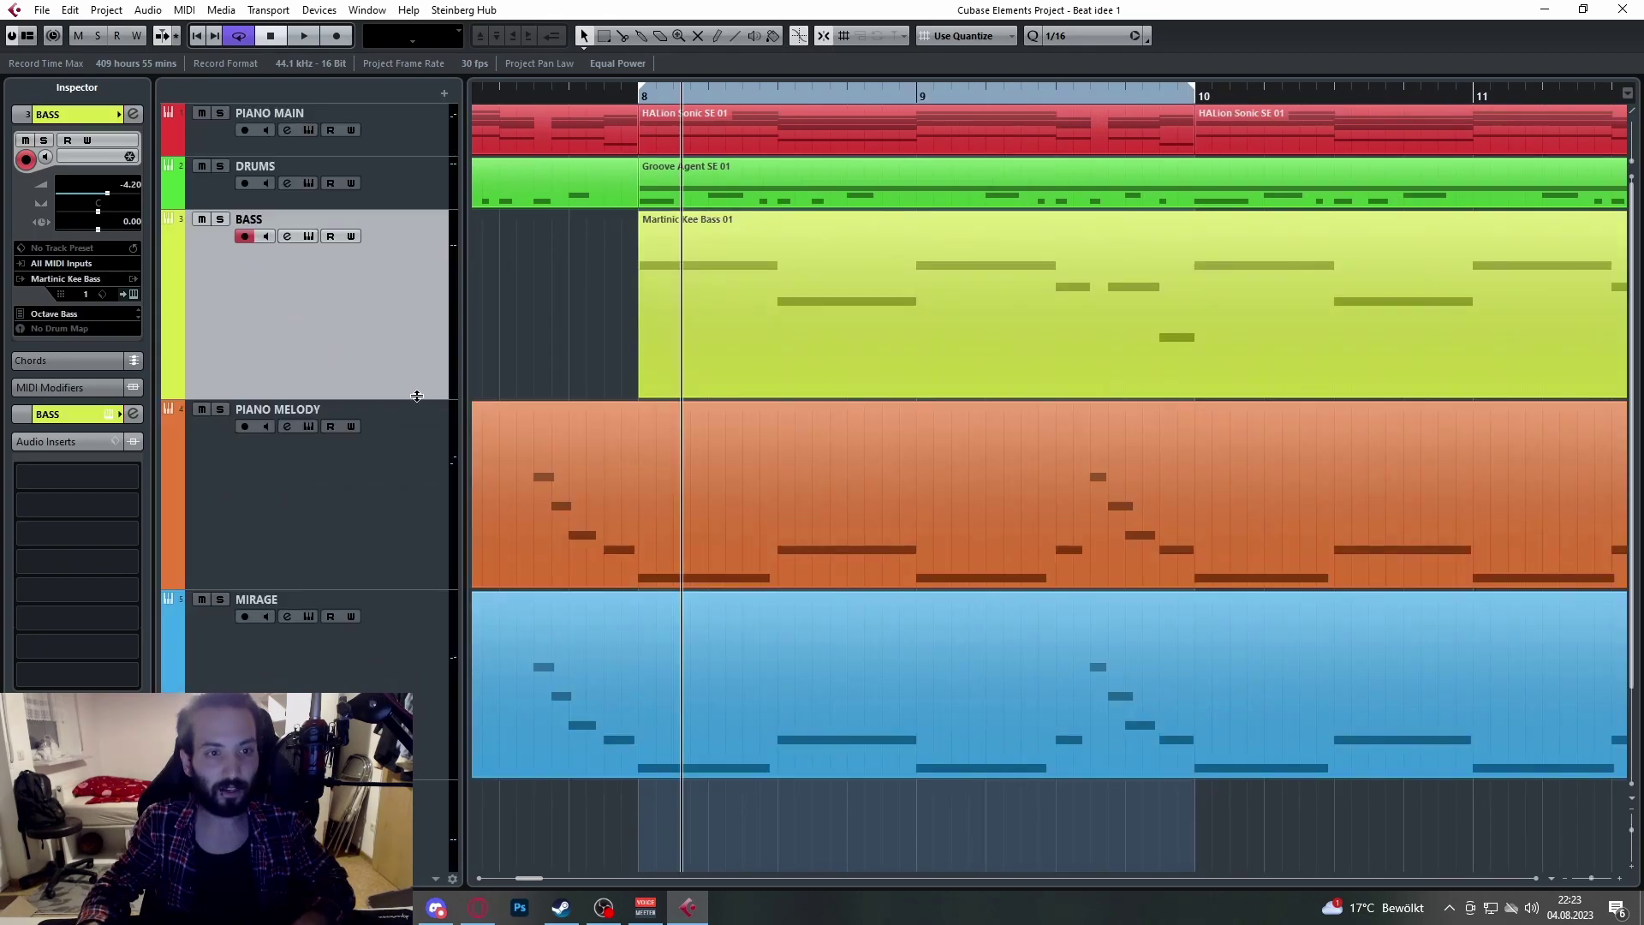
{"action": "left_click_drag", "start_coordinate": [417, 396], "coordinate": [417, 606]}
{"action": "key", "text": "g"}
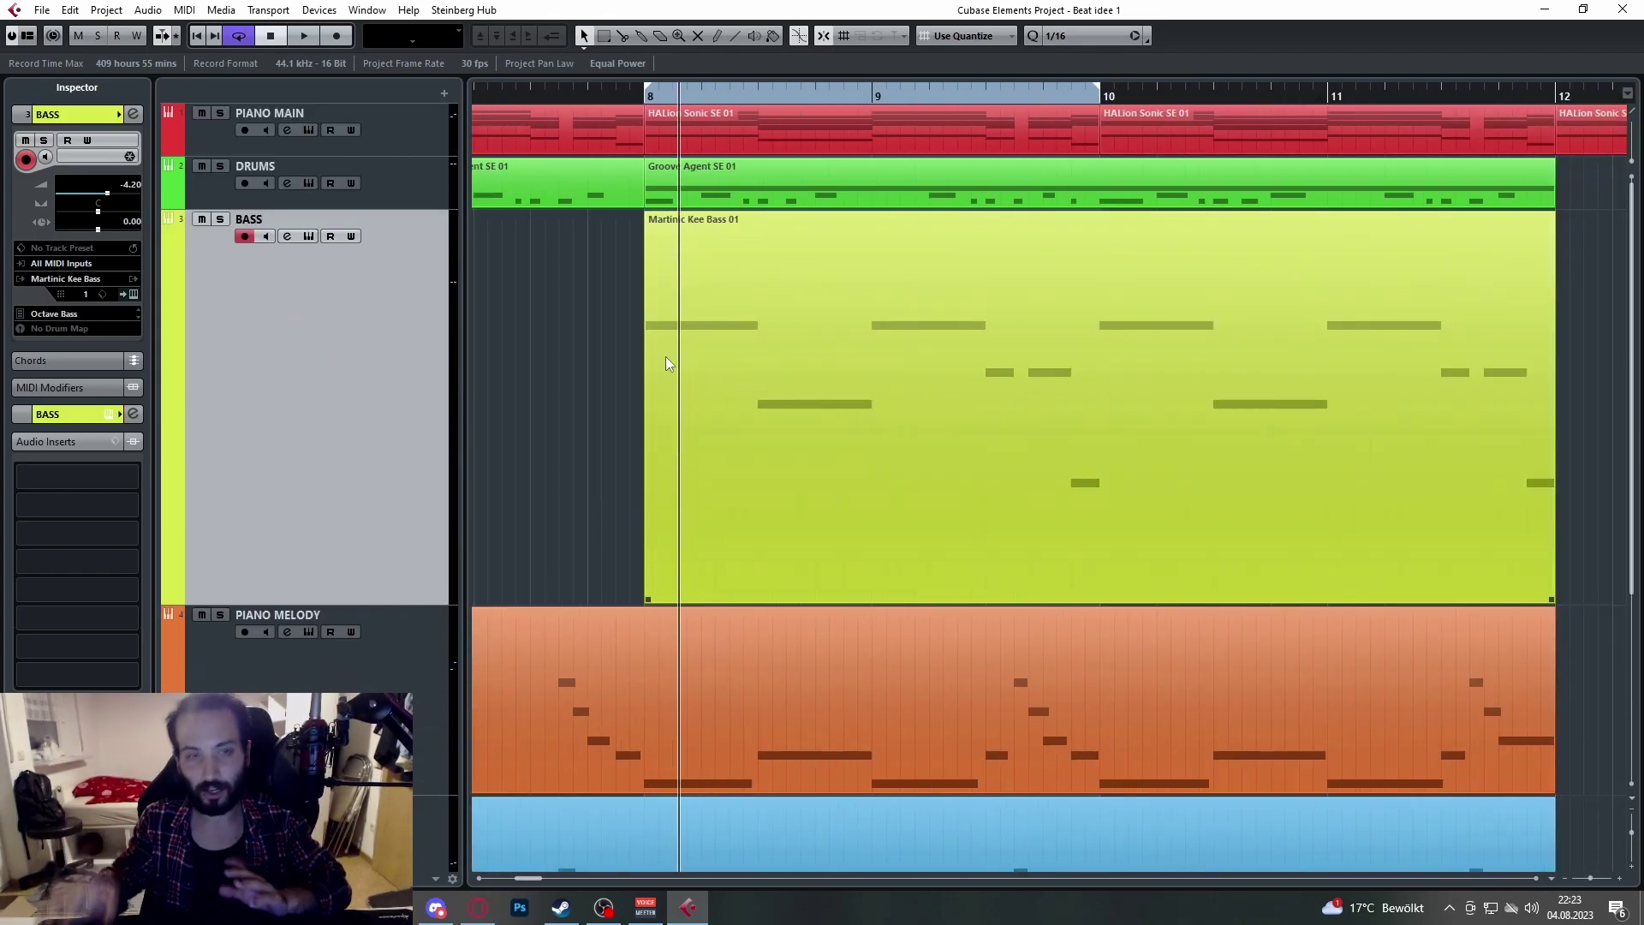
Step: Solo the BASS track and view the notes of its Martinic Kee Bass 01 part in the Key Editor, closing it when done
{"action": "left_click", "coordinate": [660, 96]}
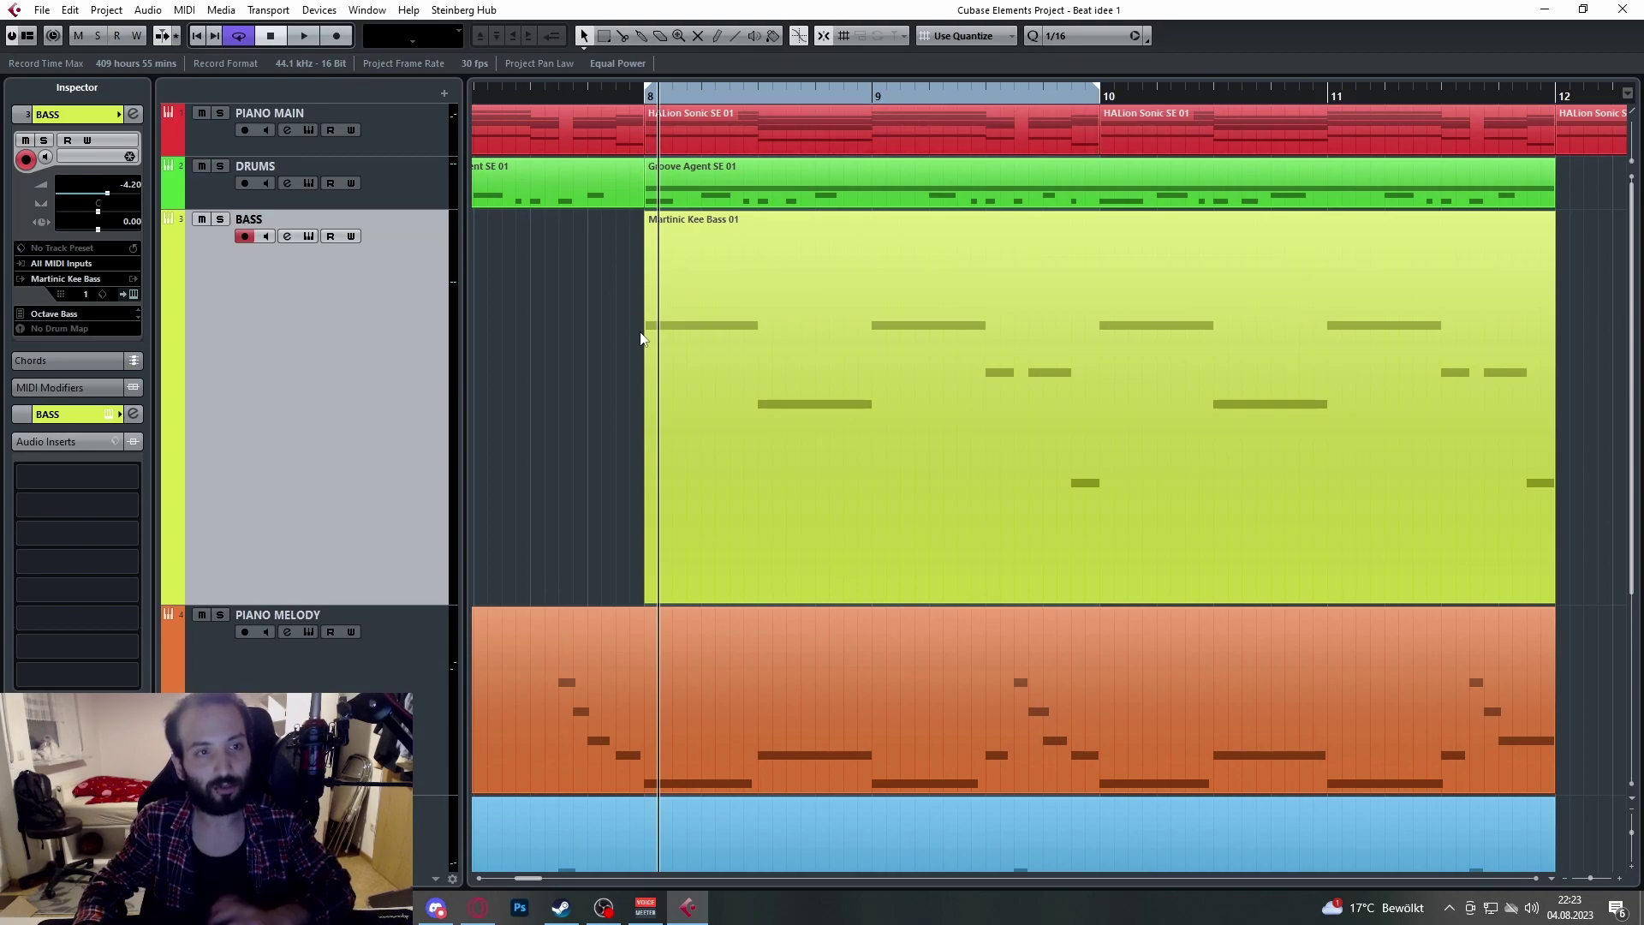
{"action": "key", "text": "s"}
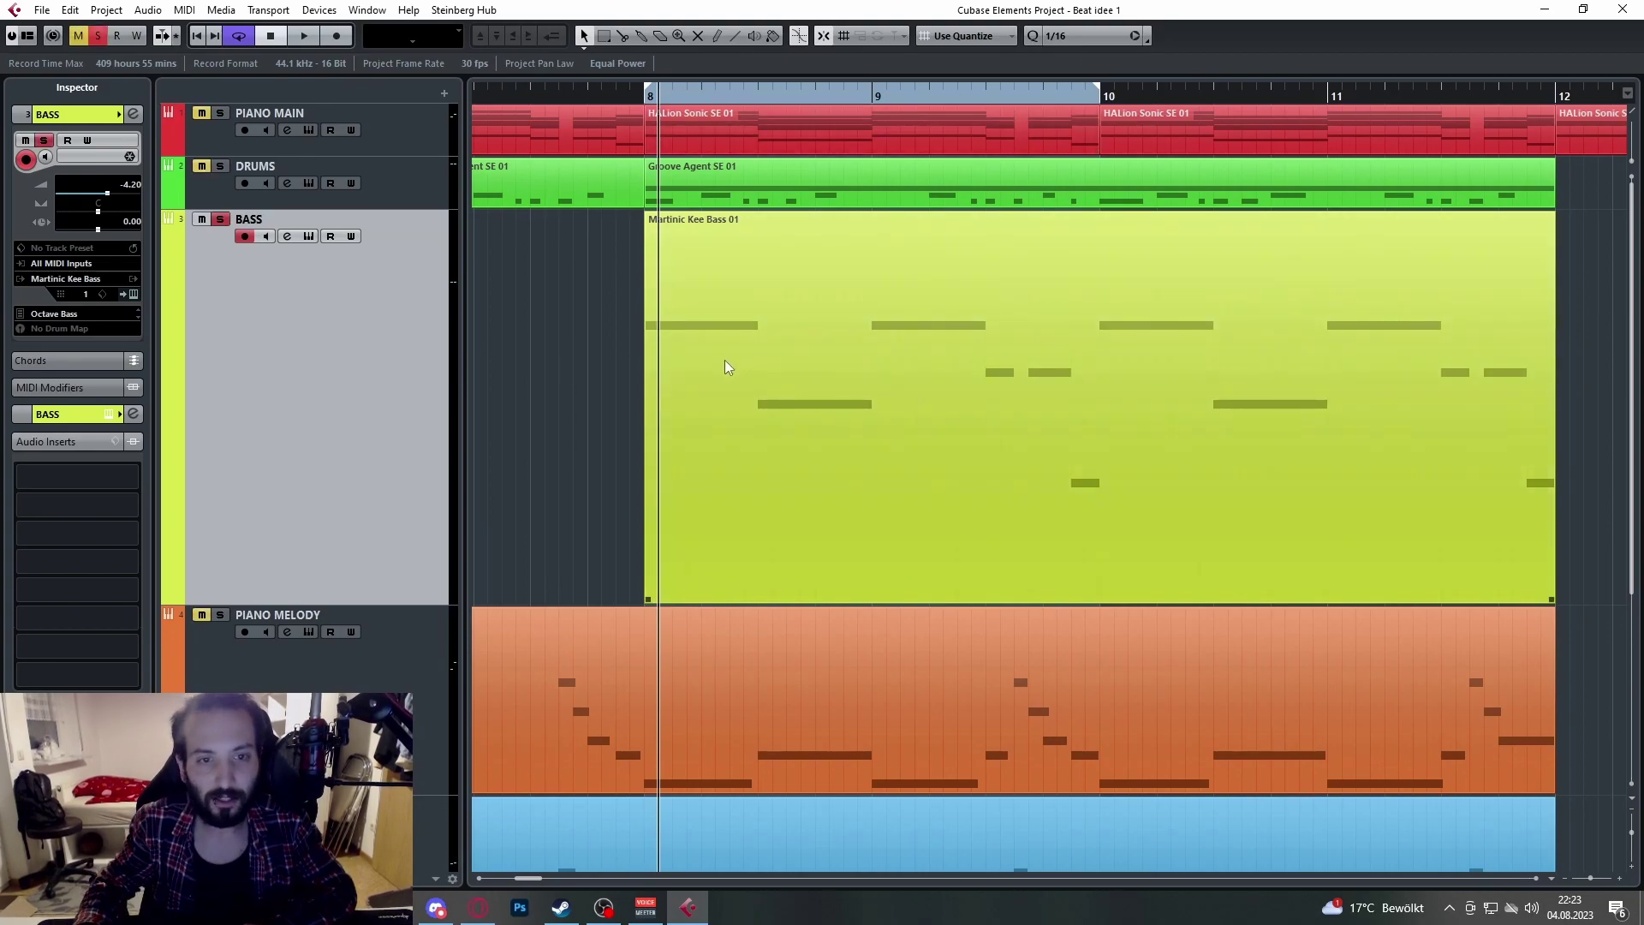
{"action": "double_click", "coordinate": [723, 361]}
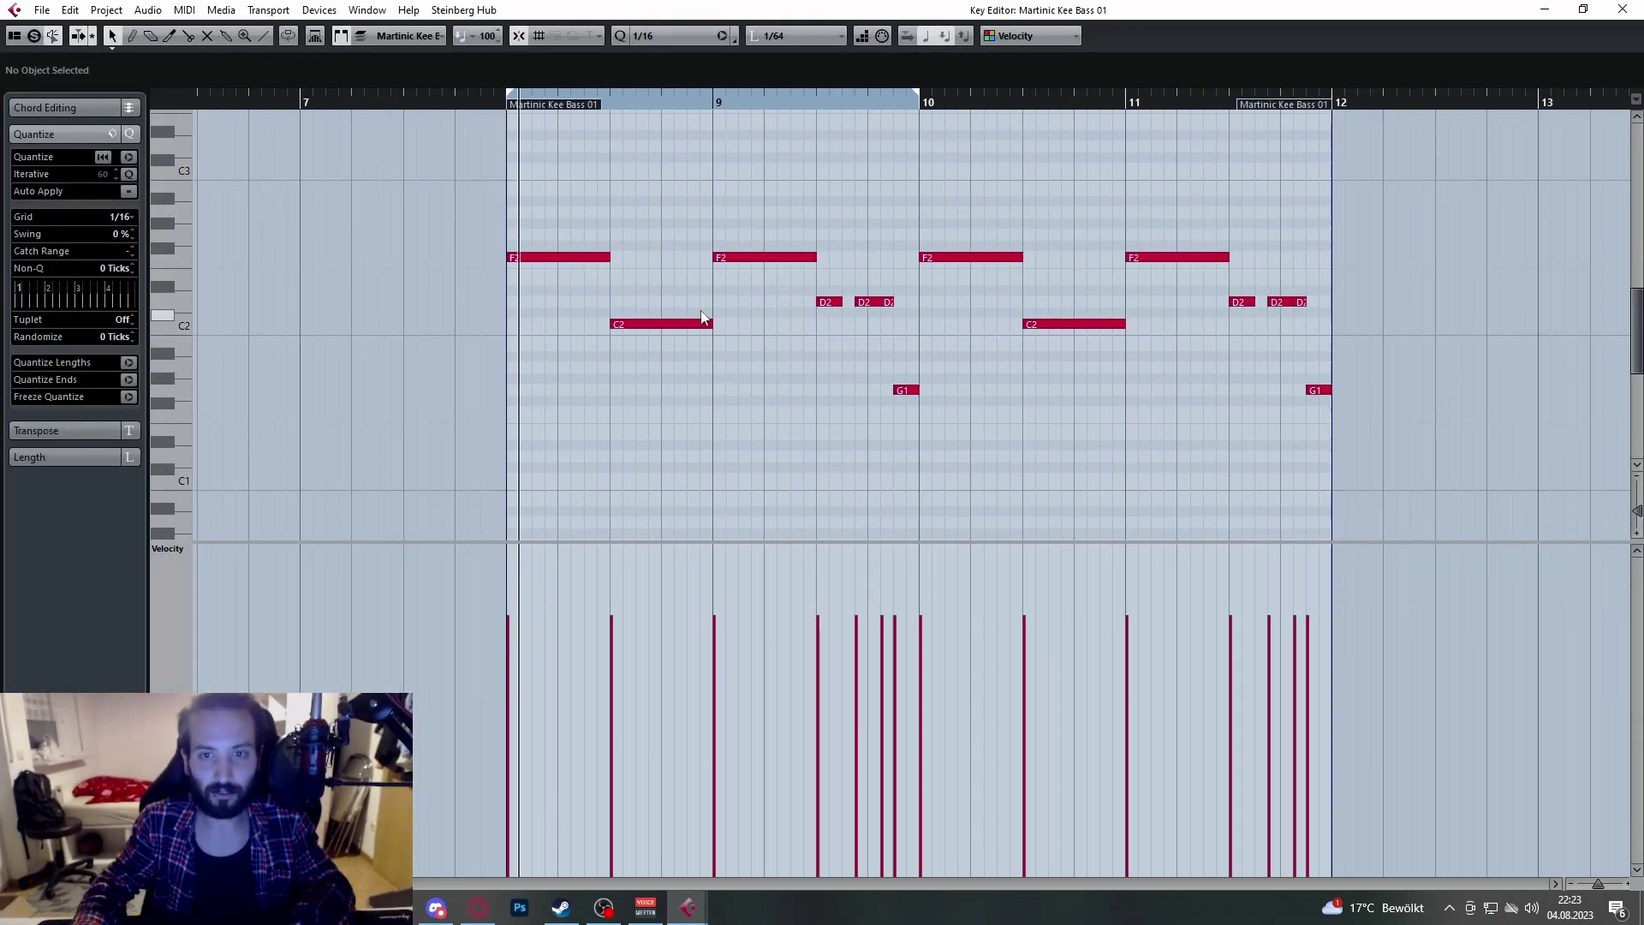
{"action": "scroll", "coordinate": [614, 331], "scroll_direction": "up", "scroll_amount": 1}
{"action": "left_click", "coordinate": [1625, 9]}
Step: Solo and enlarge the PIANO MAIN track and open its HALion Sonic SE 01 part at bar 8 in the Key Editor
{"action": "left_click", "coordinate": [432, 144]}
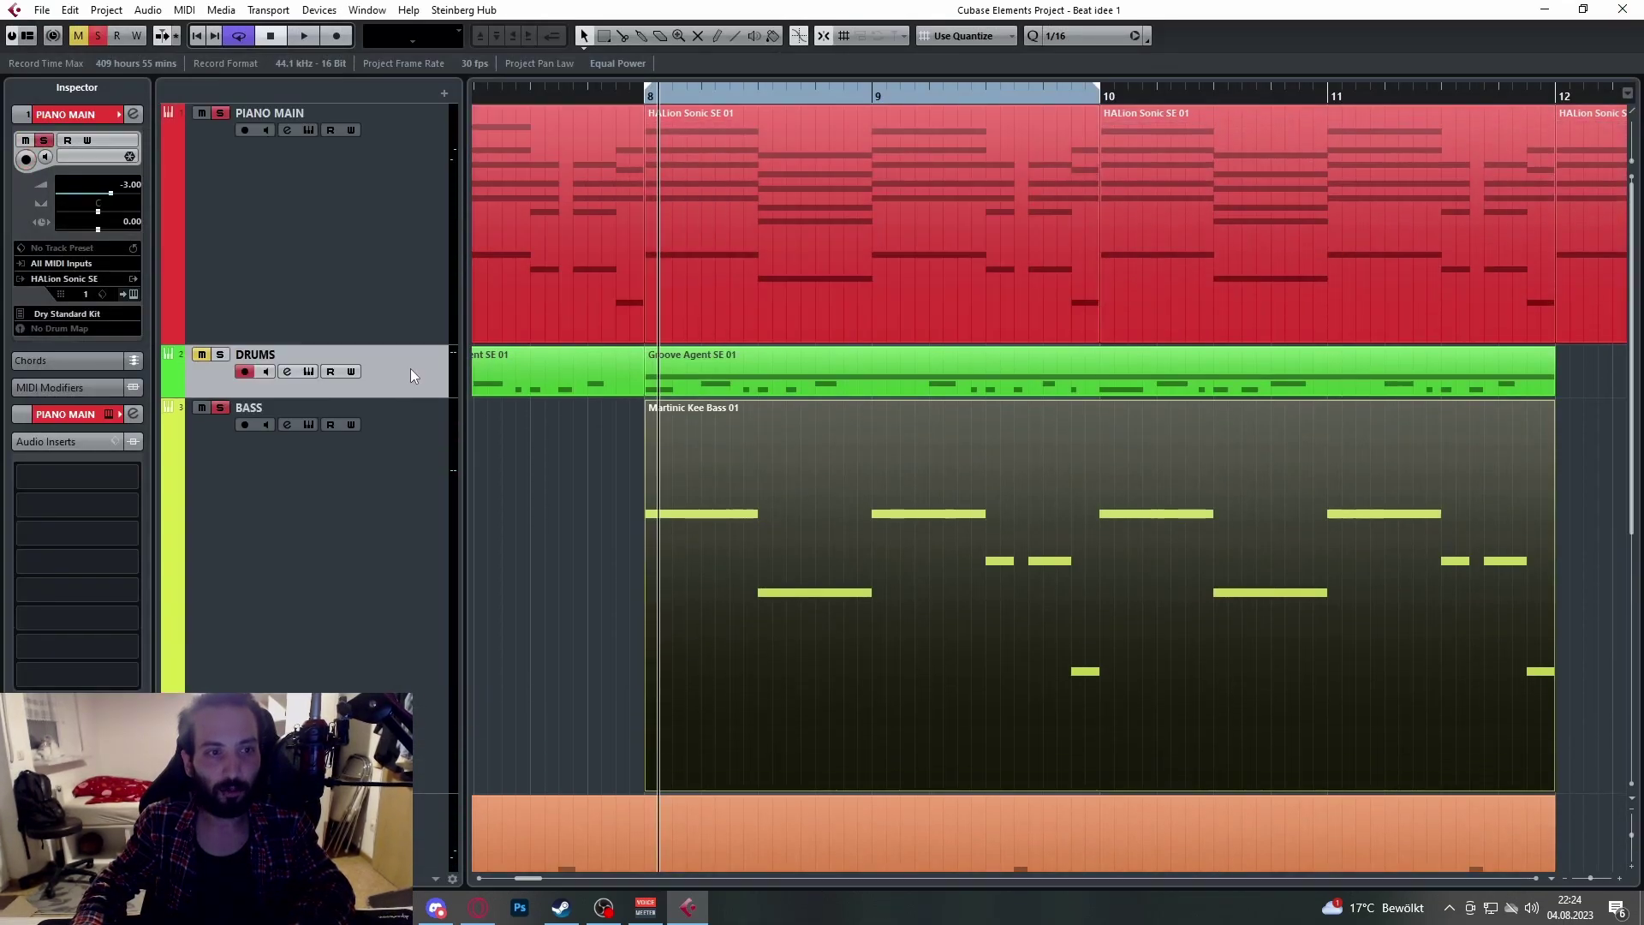
{"action": "double_click", "coordinate": [692, 233]}
{"action": "scroll", "coordinate": [387, 395], "scroll_direction": "up", "scroll_amount": 5}
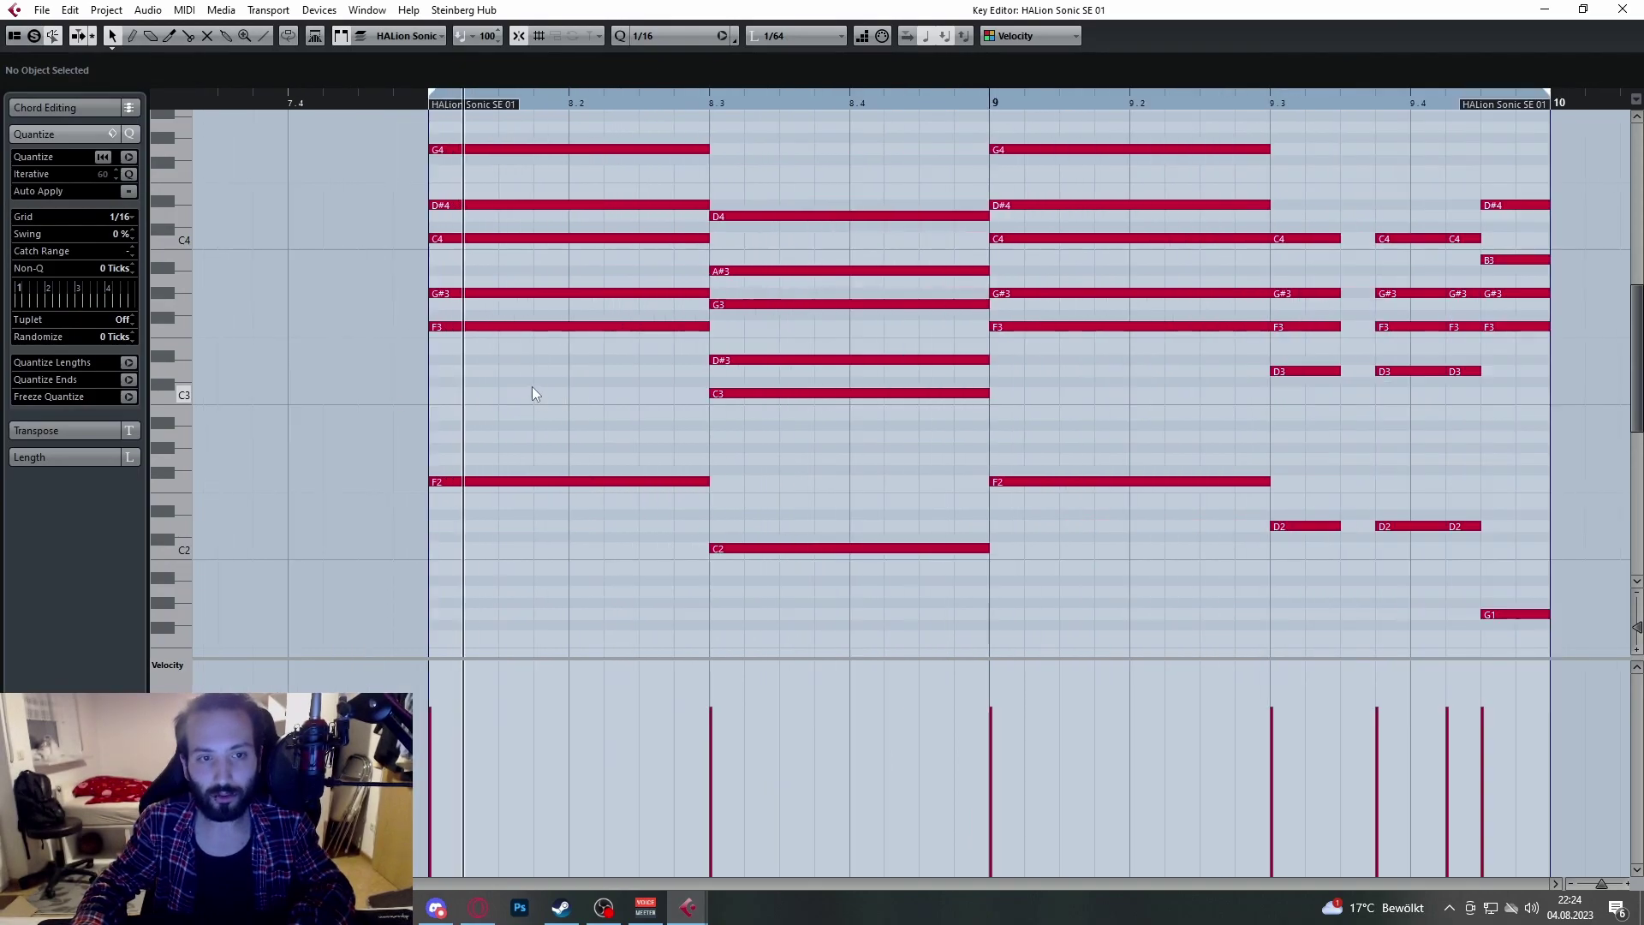
Step: Select the F3, C3, F3 and D3 notes of the successive piano chords one by one, and close the piano part
{"action": "left_click", "coordinate": [517, 328]}
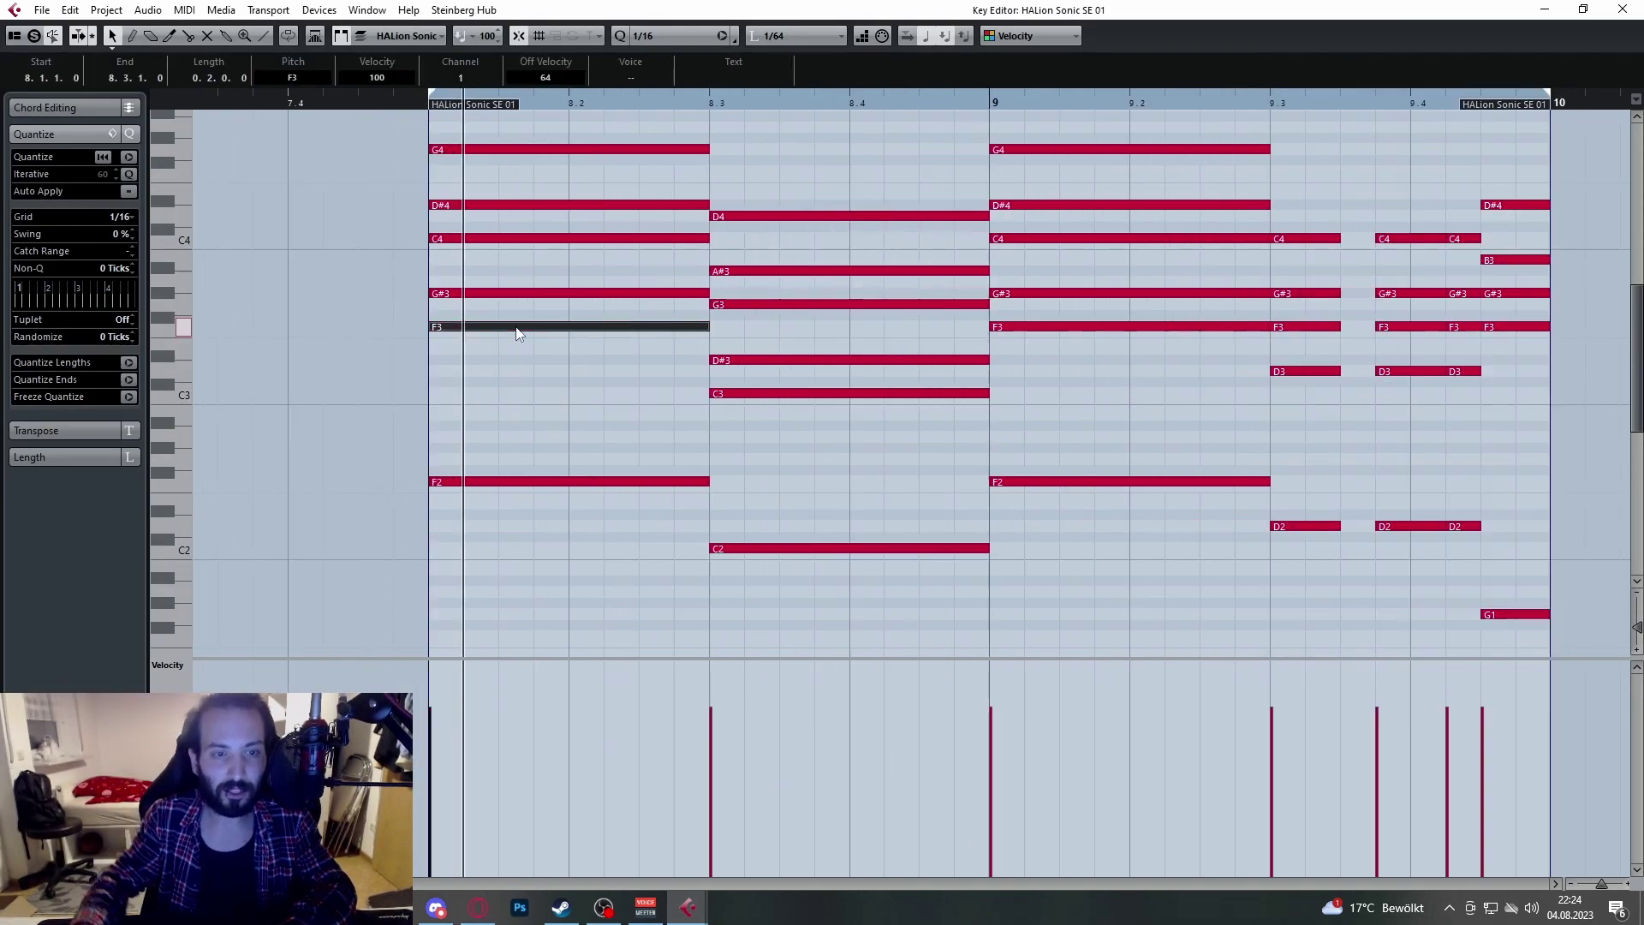
{"action": "left_click", "coordinate": [755, 394]}
{"action": "left_click", "coordinate": [1041, 329]}
{"action": "left_click", "coordinate": [1294, 373]}
{"action": "left_click", "coordinate": [1390, 366]}
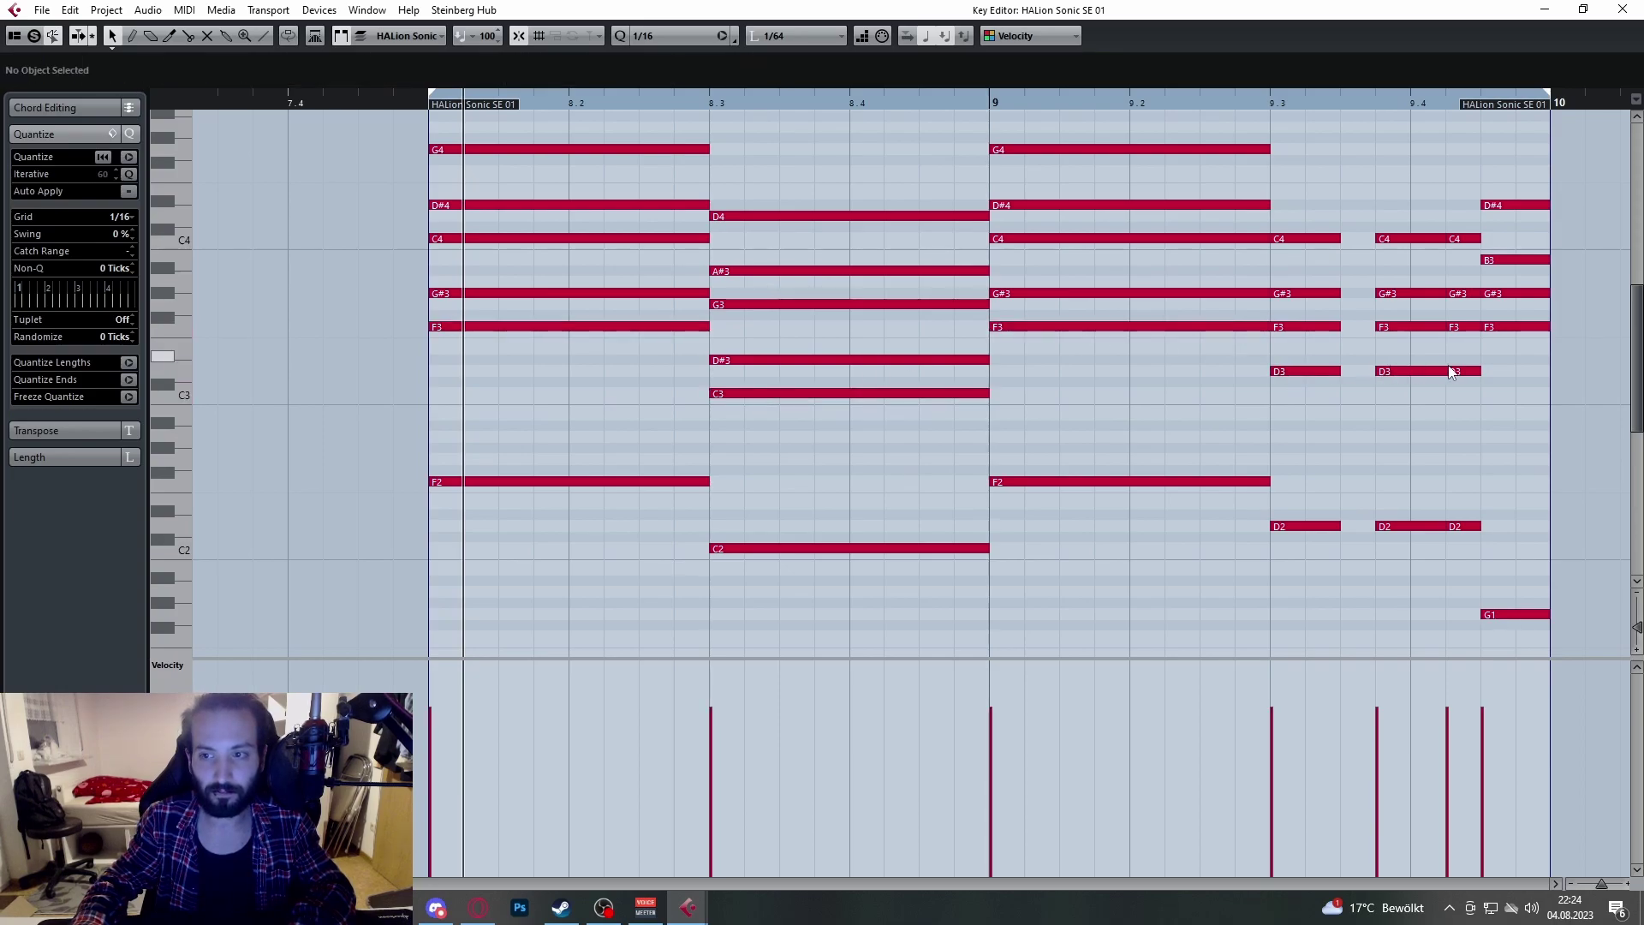
{"action": "key", "text": "Return"}
Step: Open the Martinic Kee Bass 01 part and select its first F2, C2 and bar 9 F2 notes one after another
{"action": "double_click", "coordinate": [785, 557]}
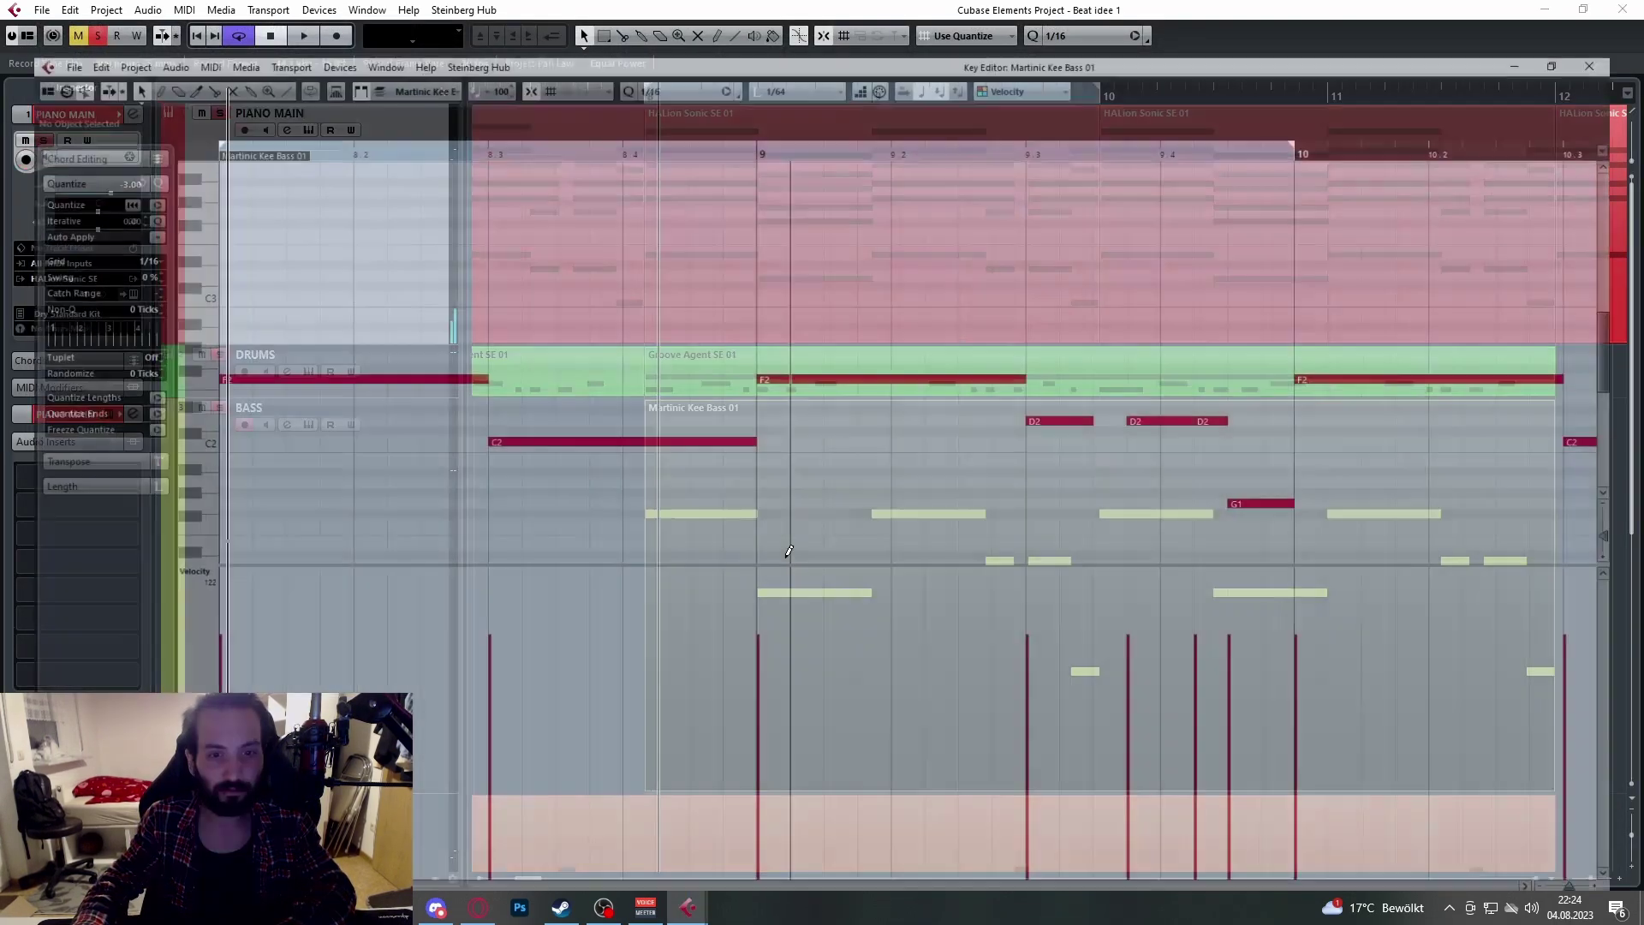
{"action": "scroll", "coordinate": [732, 510], "scroll_direction": "down", "scroll_amount": 1}
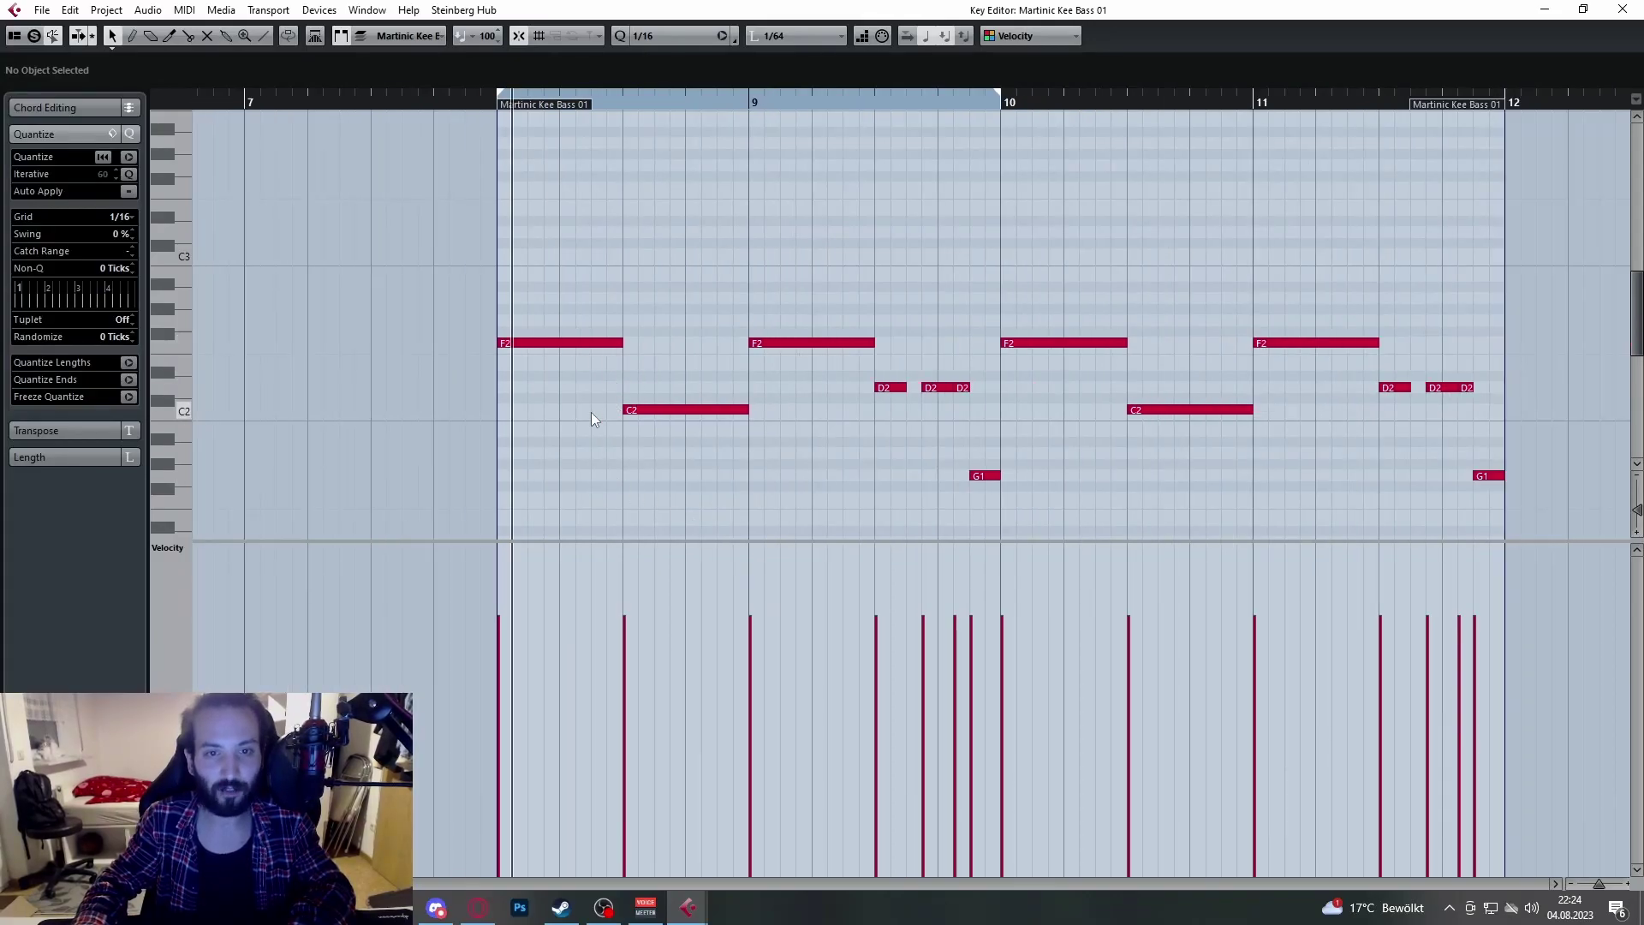
{"action": "scroll", "coordinate": [591, 413], "scroll_direction": "right", "scroll_amount": 2}
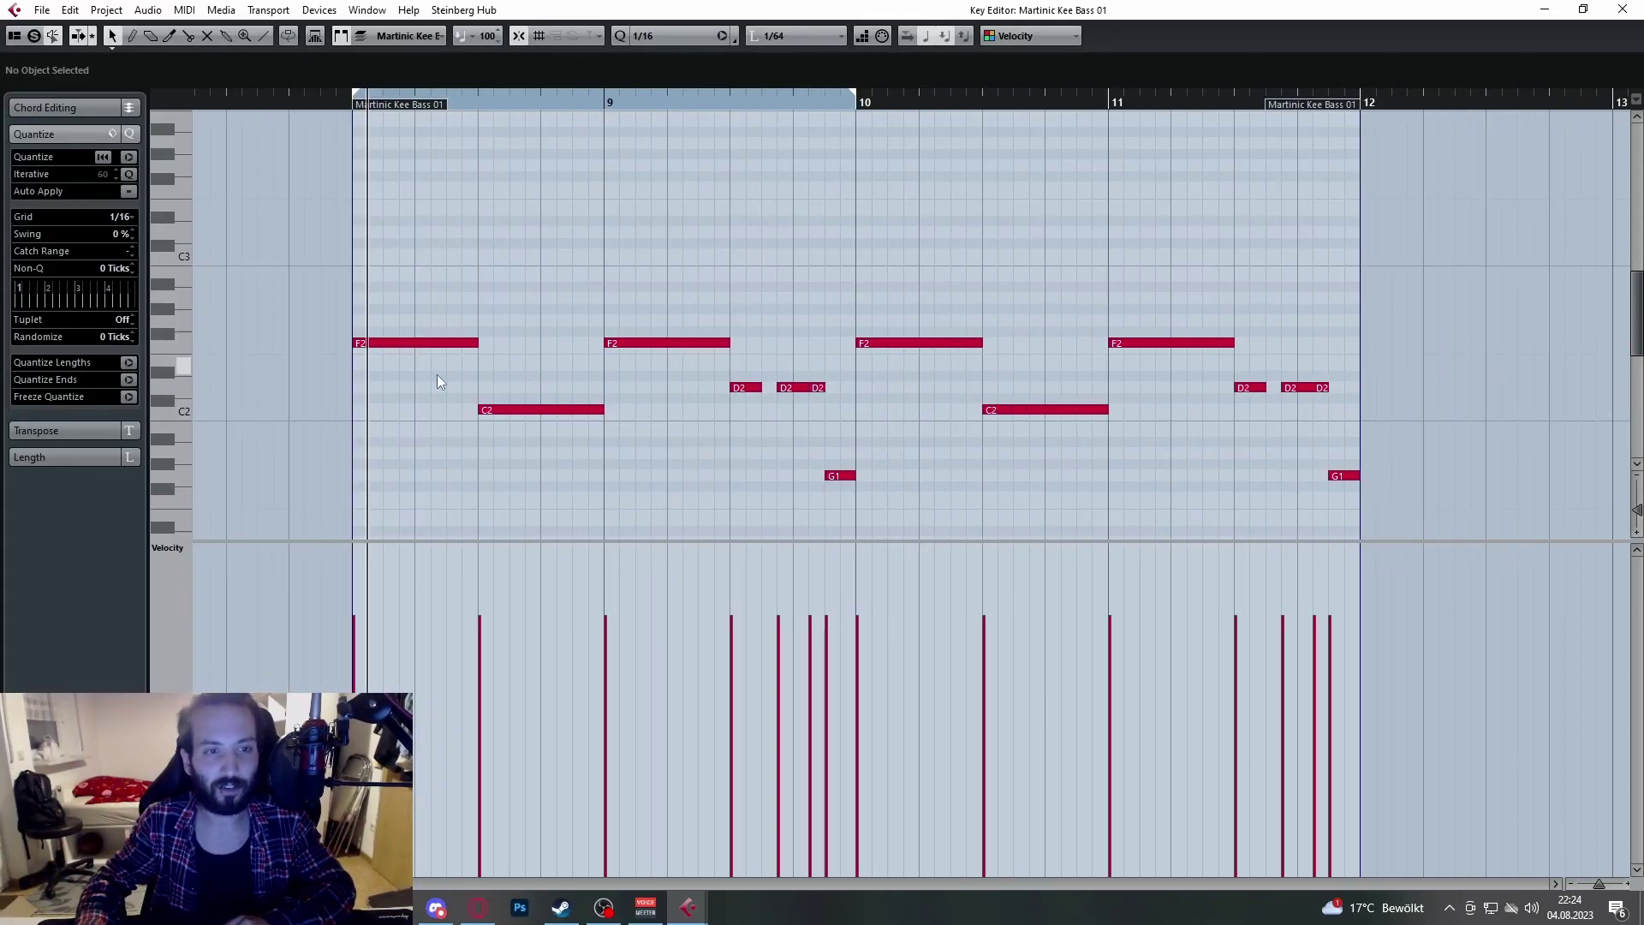
{"action": "left_click", "coordinate": [426, 346]}
{"action": "left_click", "coordinate": [509, 410]}
{"action": "left_click", "coordinate": [654, 342]}
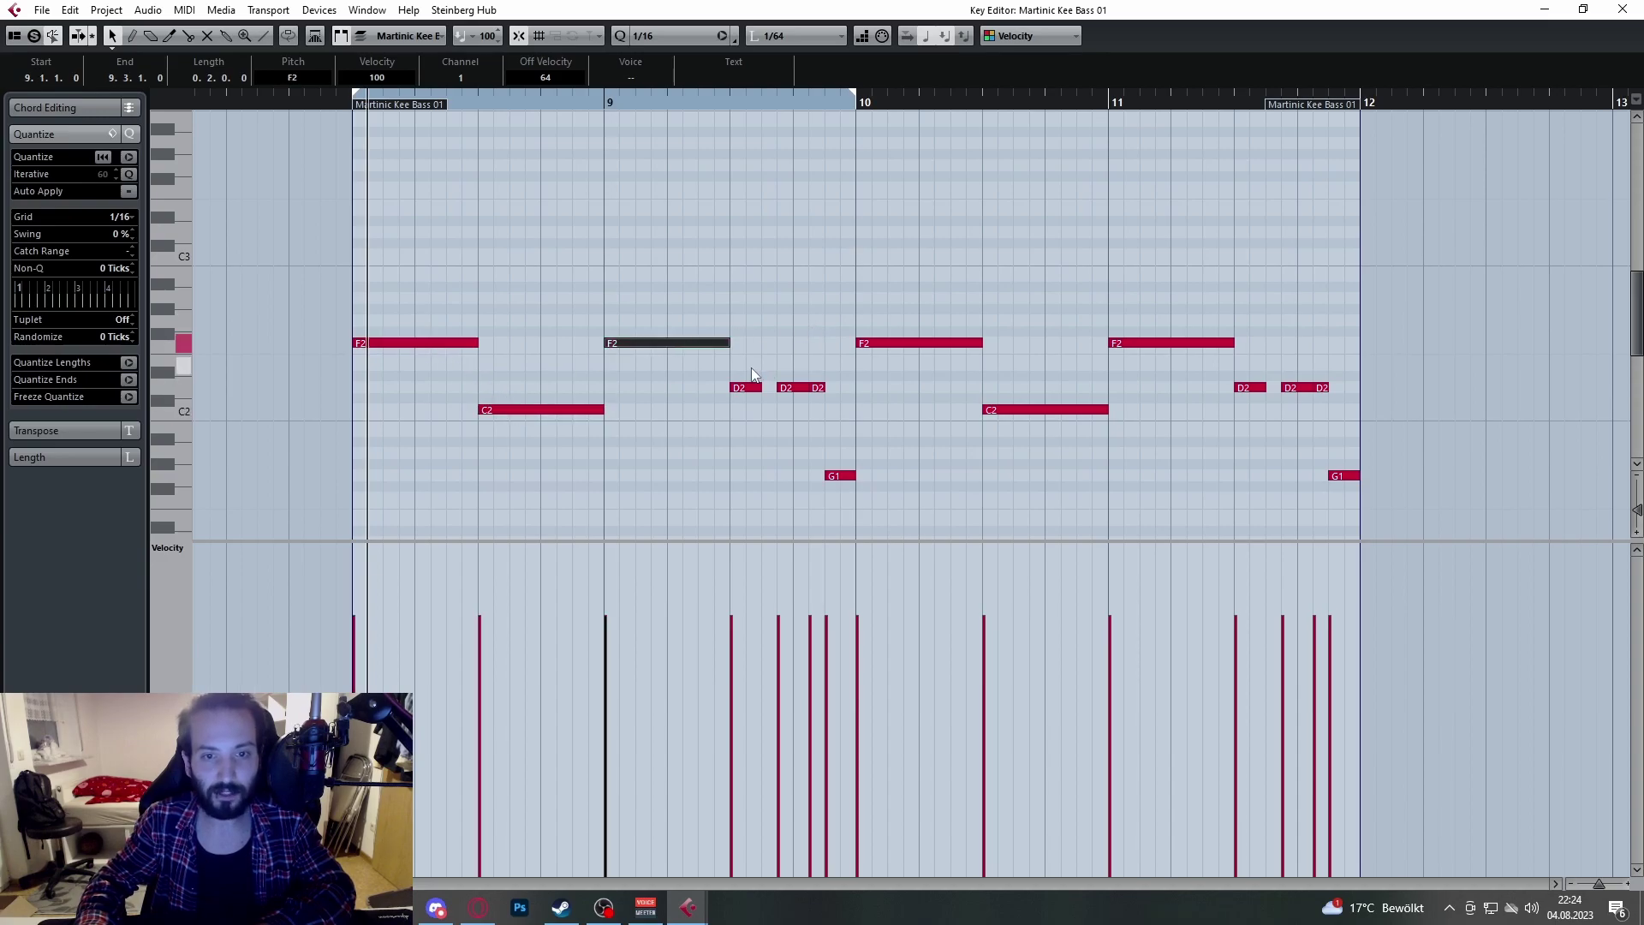
Step: Examine the chord notes of the PIANO MAIN part at bar 8 in the Key Editor and close the editor
{"action": "left_click", "coordinate": [1621, 9]}
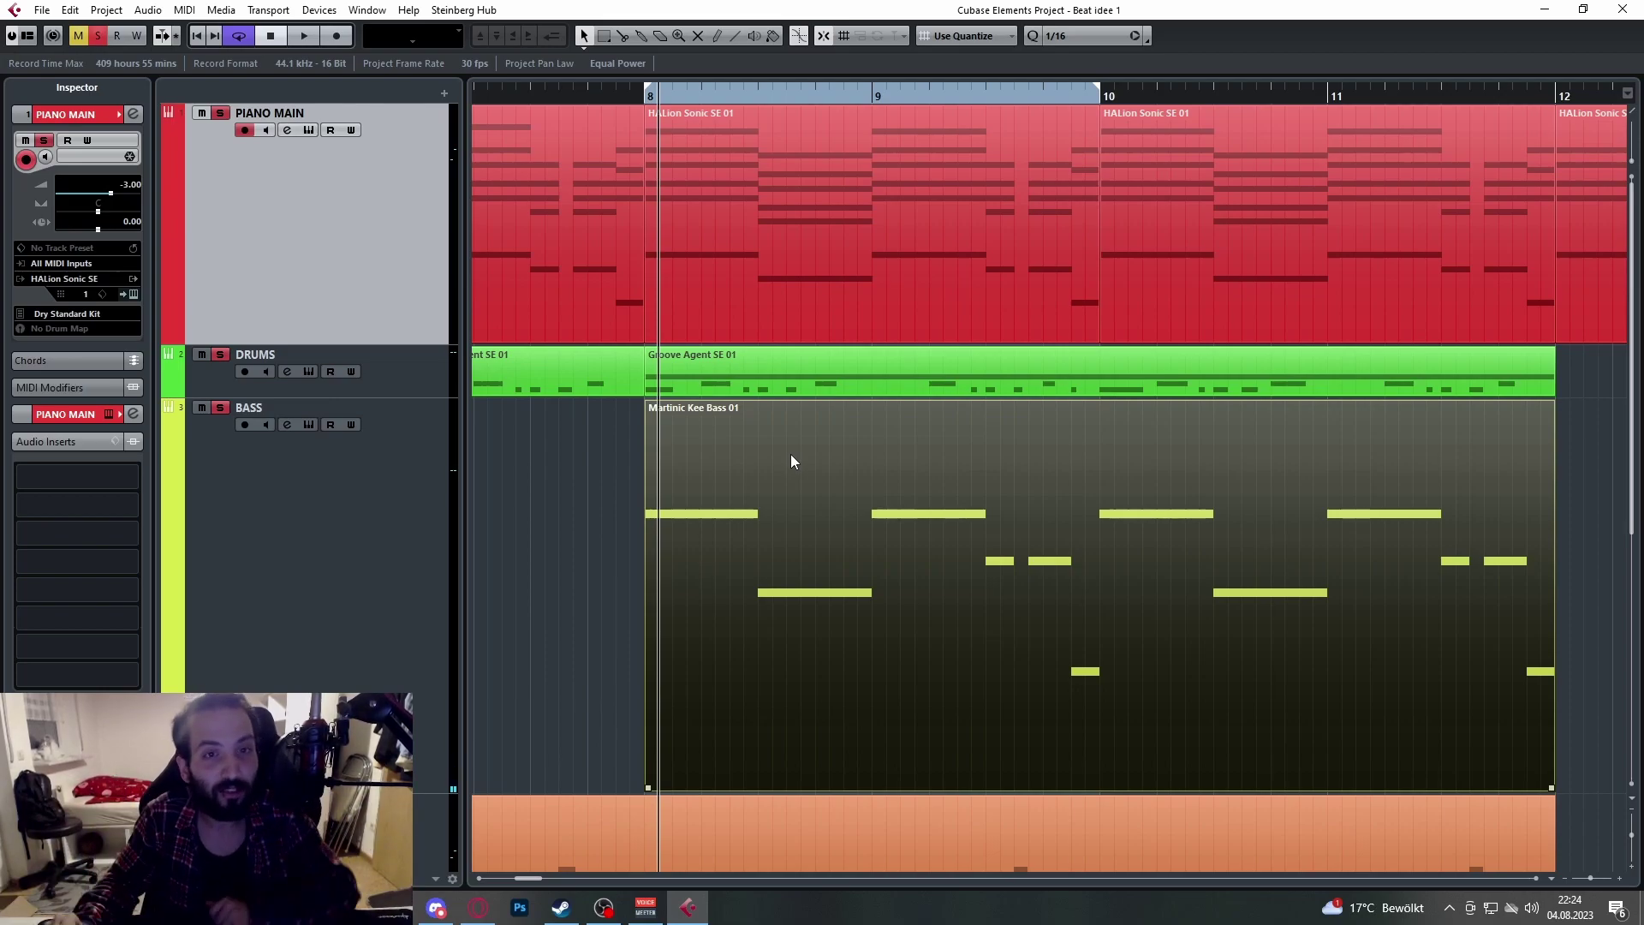
{"action": "double_click", "coordinate": [745, 330]}
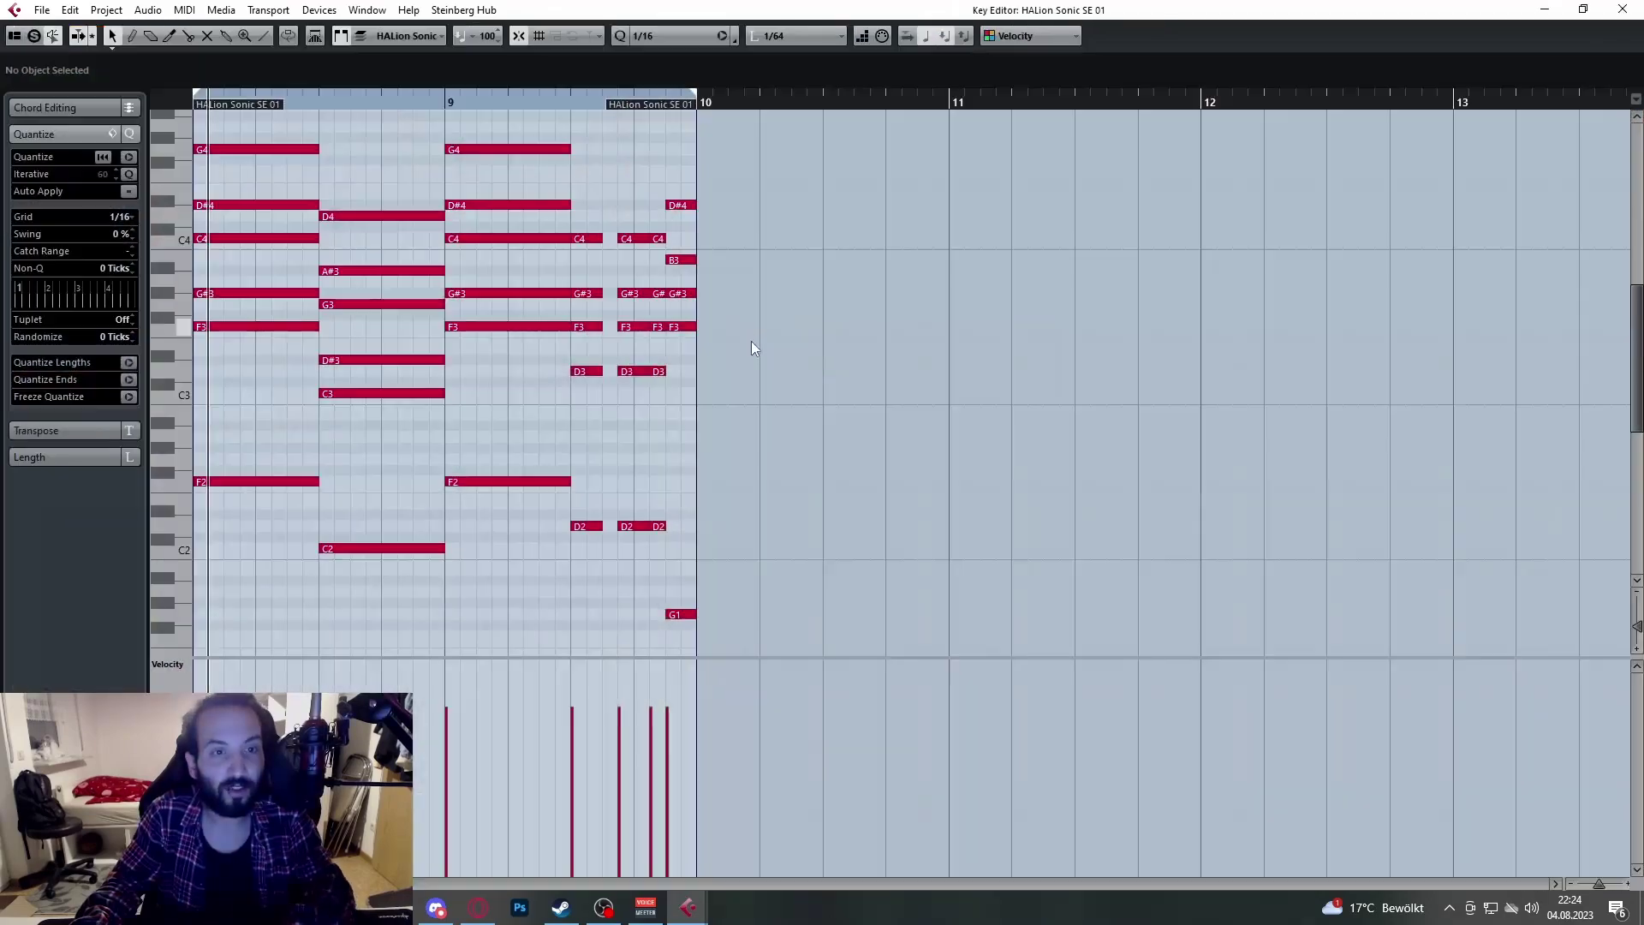
{"action": "scroll", "coordinate": [558, 401], "scroll_direction": "up", "scroll_amount": 2}
{"action": "left_click", "coordinate": [500, 106]}
{"action": "scroll", "coordinate": [528, 162], "scroll_direction": "up", "scroll_amount": 1}
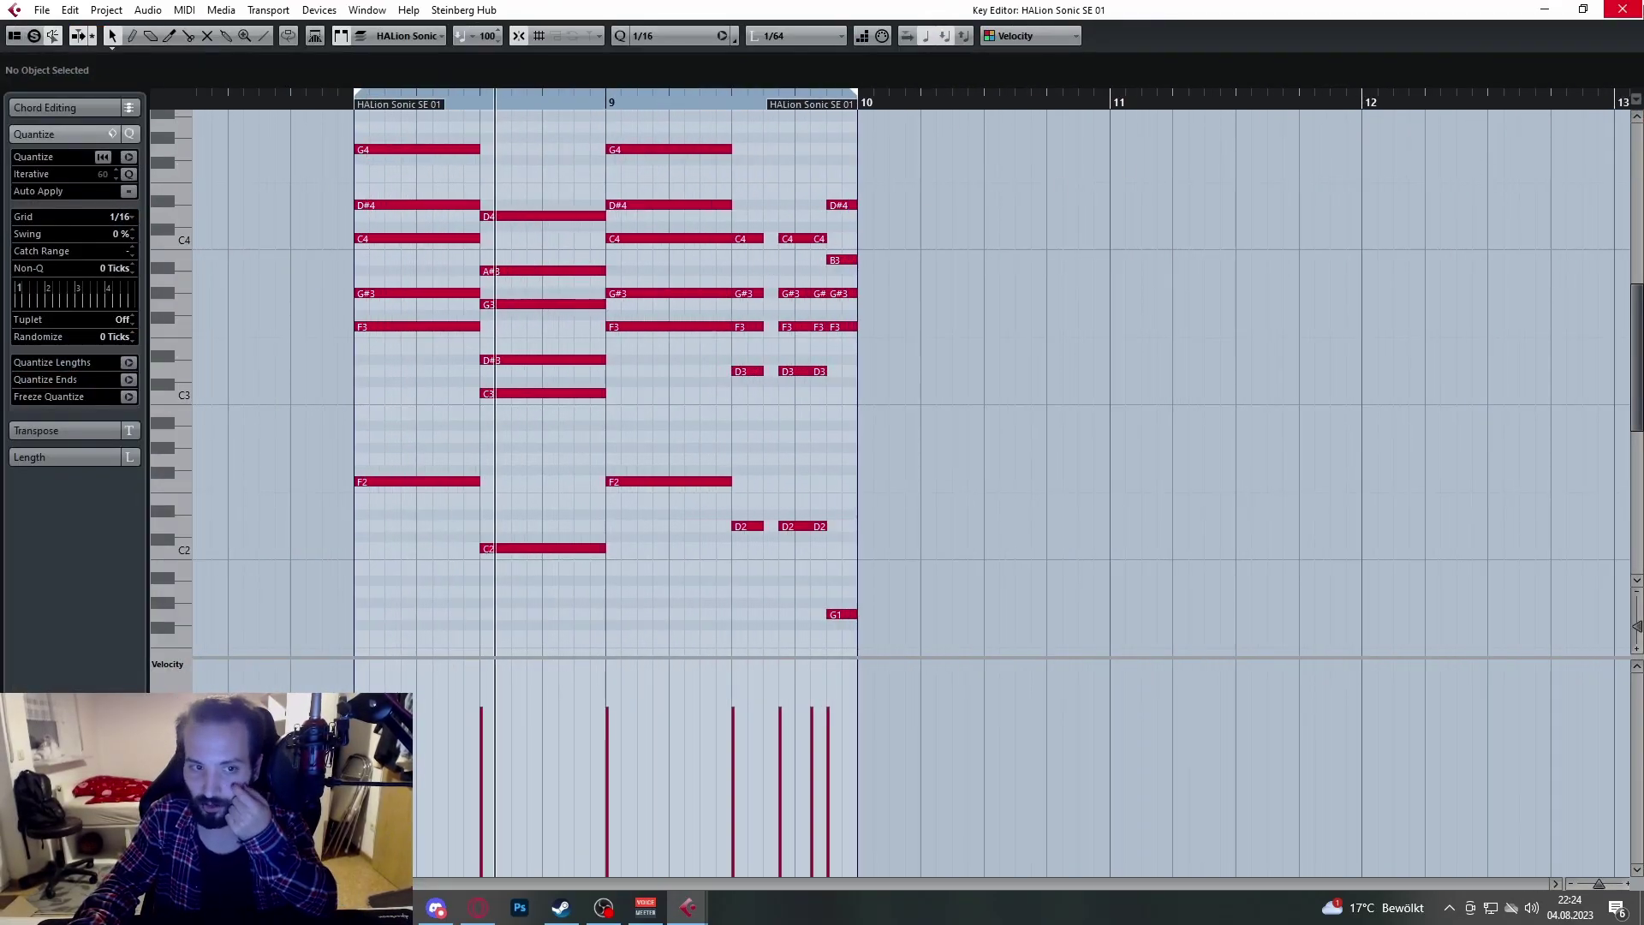
{"action": "left_click", "coordinate": [1623, 9]}
Step: Examine the BASS part starting at bar 8 in the Key Editor, moving the playhead through bar 9, and close the editor
{"action": "double_click", "coordinate": [831, 475]}
{"action": "left_click", "coordinate": [403, 409]}
{"action": "scroll", "coordinate": [428, 404], "scroll_direction": "right", "scroll_amount": 2}
{"action": "scroll", "coordinate": [439, 408], "scroll_direction": "left", "scroll_amount": 4}
{"action": "left_click", "coordinate": [637, 102]}
{"action": "left_click", "coordinate": [790, 103]}
{"action": "left_click", "coordinate": [775, 106]}
{"action": "left_click", "coordinate": [724, 111]}
{"action": "left_click", "coordinate": [717, 102]}
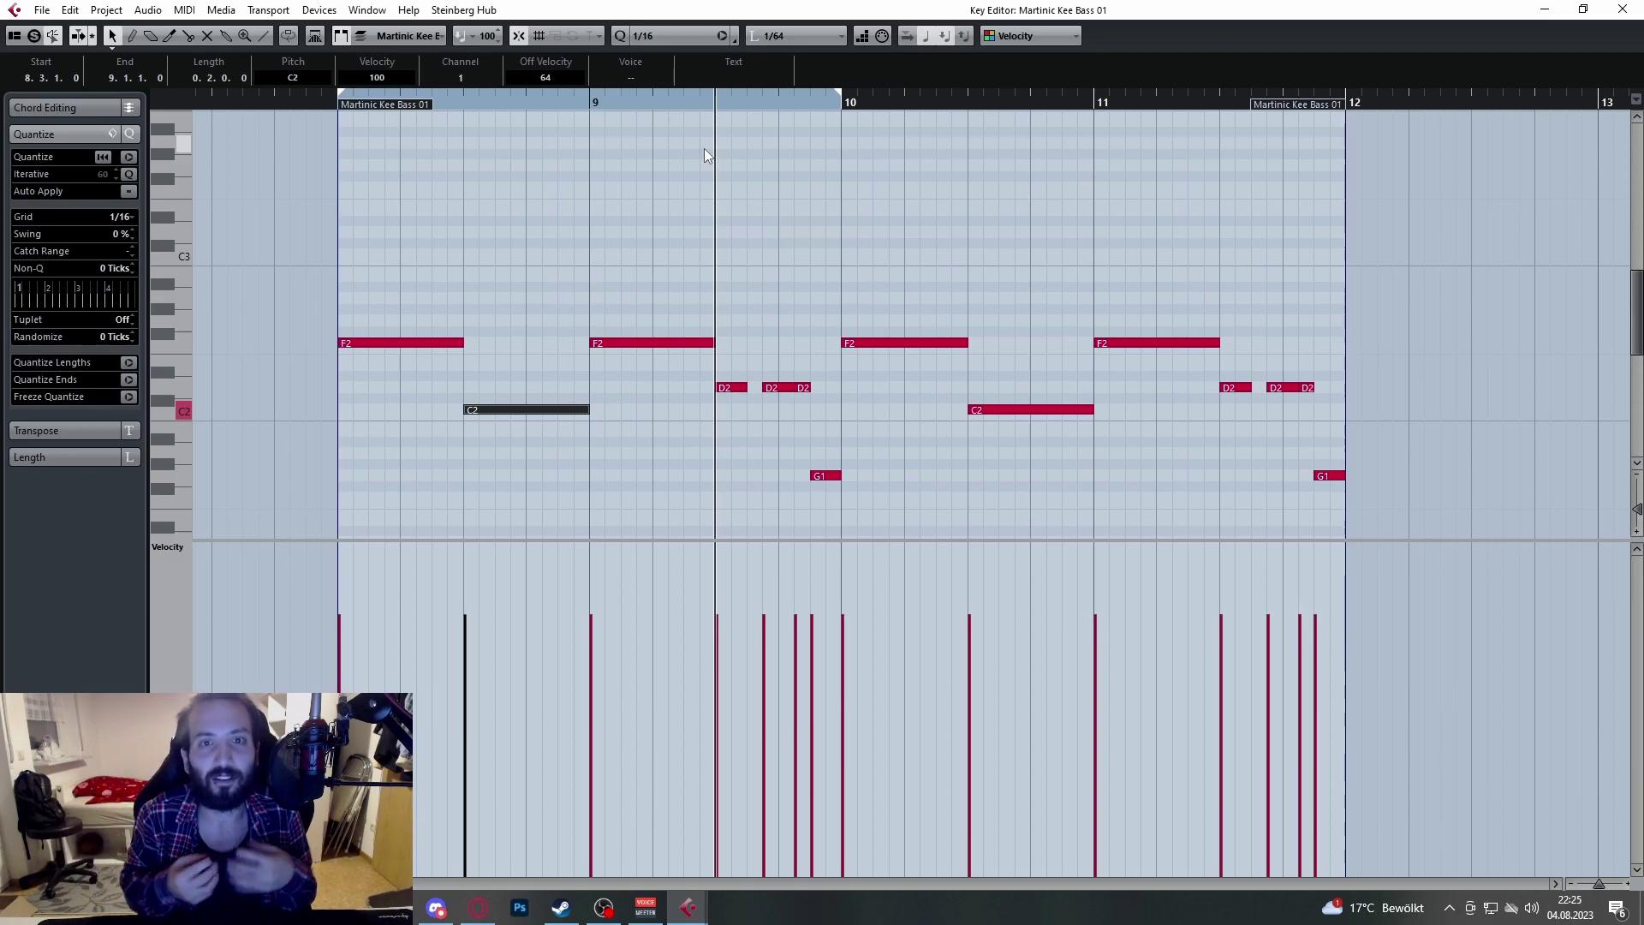
{"action": "left_click", "coordinate": [1622, 9]}
Step: Deactivate solo on all tracks
{"action": "left_click", "coordinate": [378, 536]}
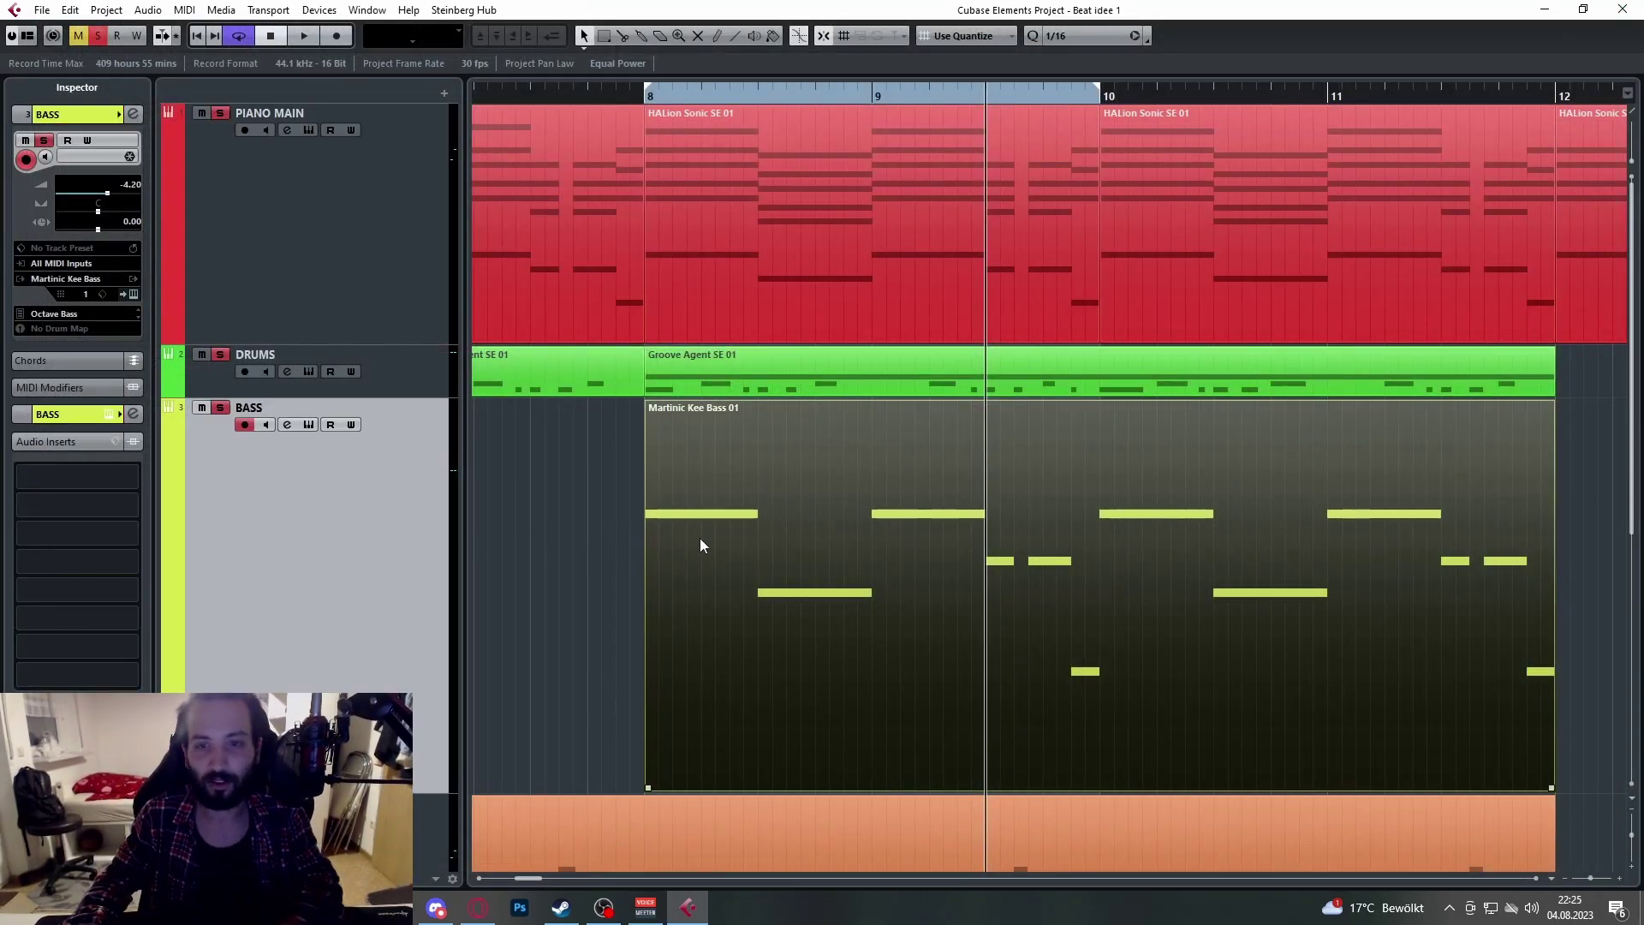
{"action": "scroll", "coordinate": [712, 541], "scroll_direction": "down", "scroll_amount": 3}
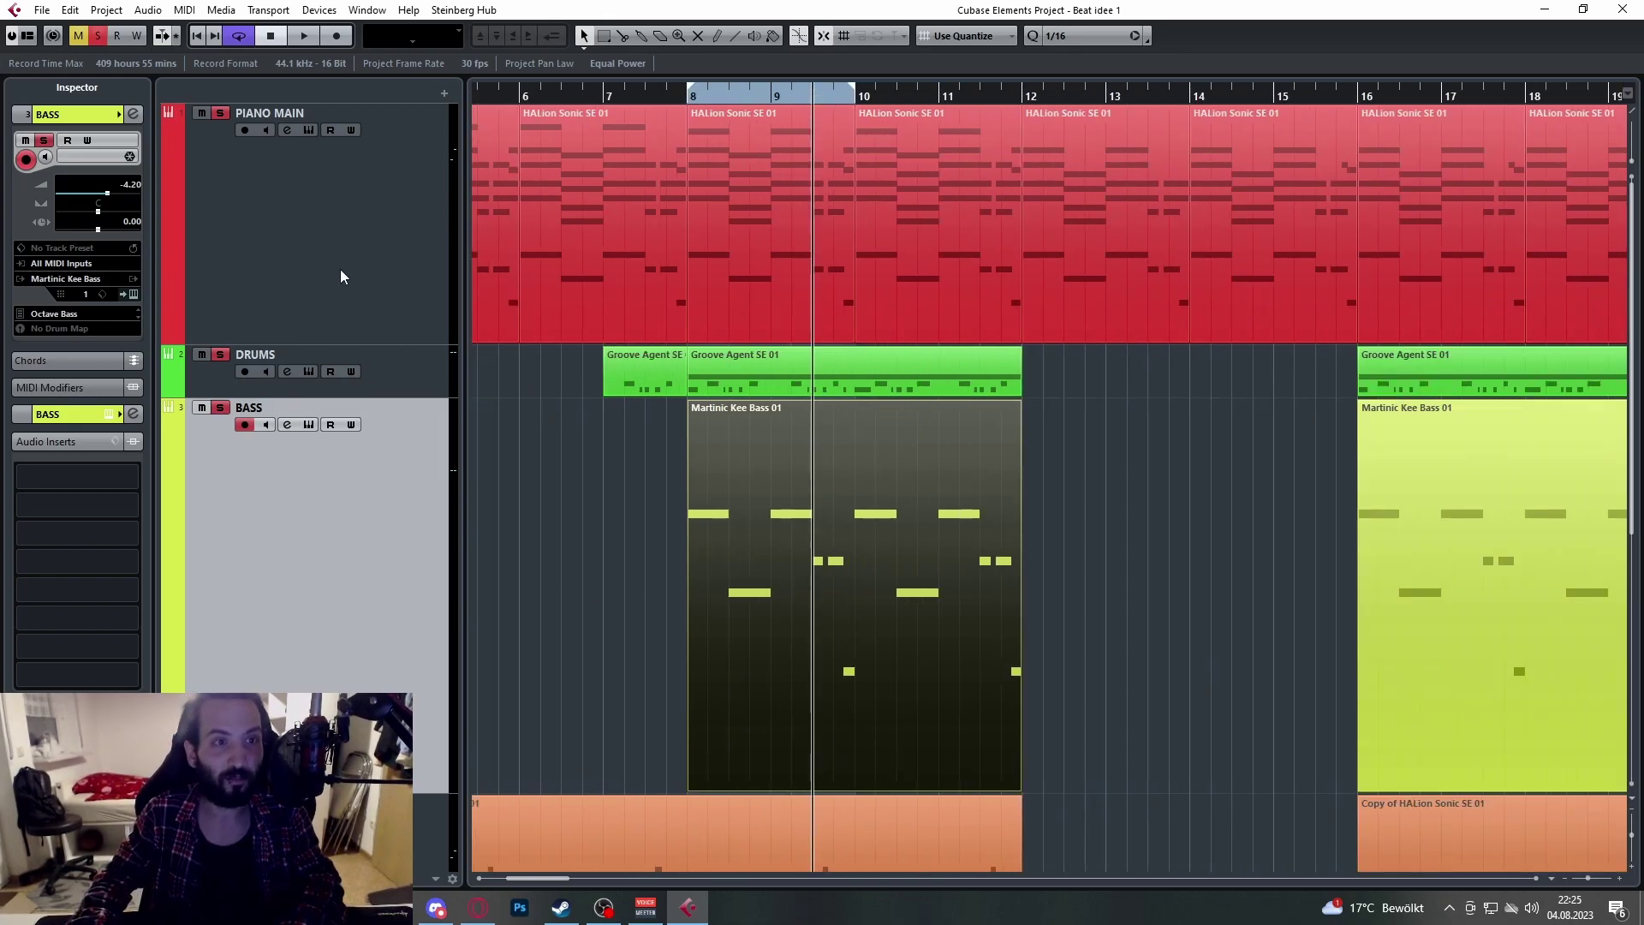
{"action": "left_click", "coordinate": [97, 35]}
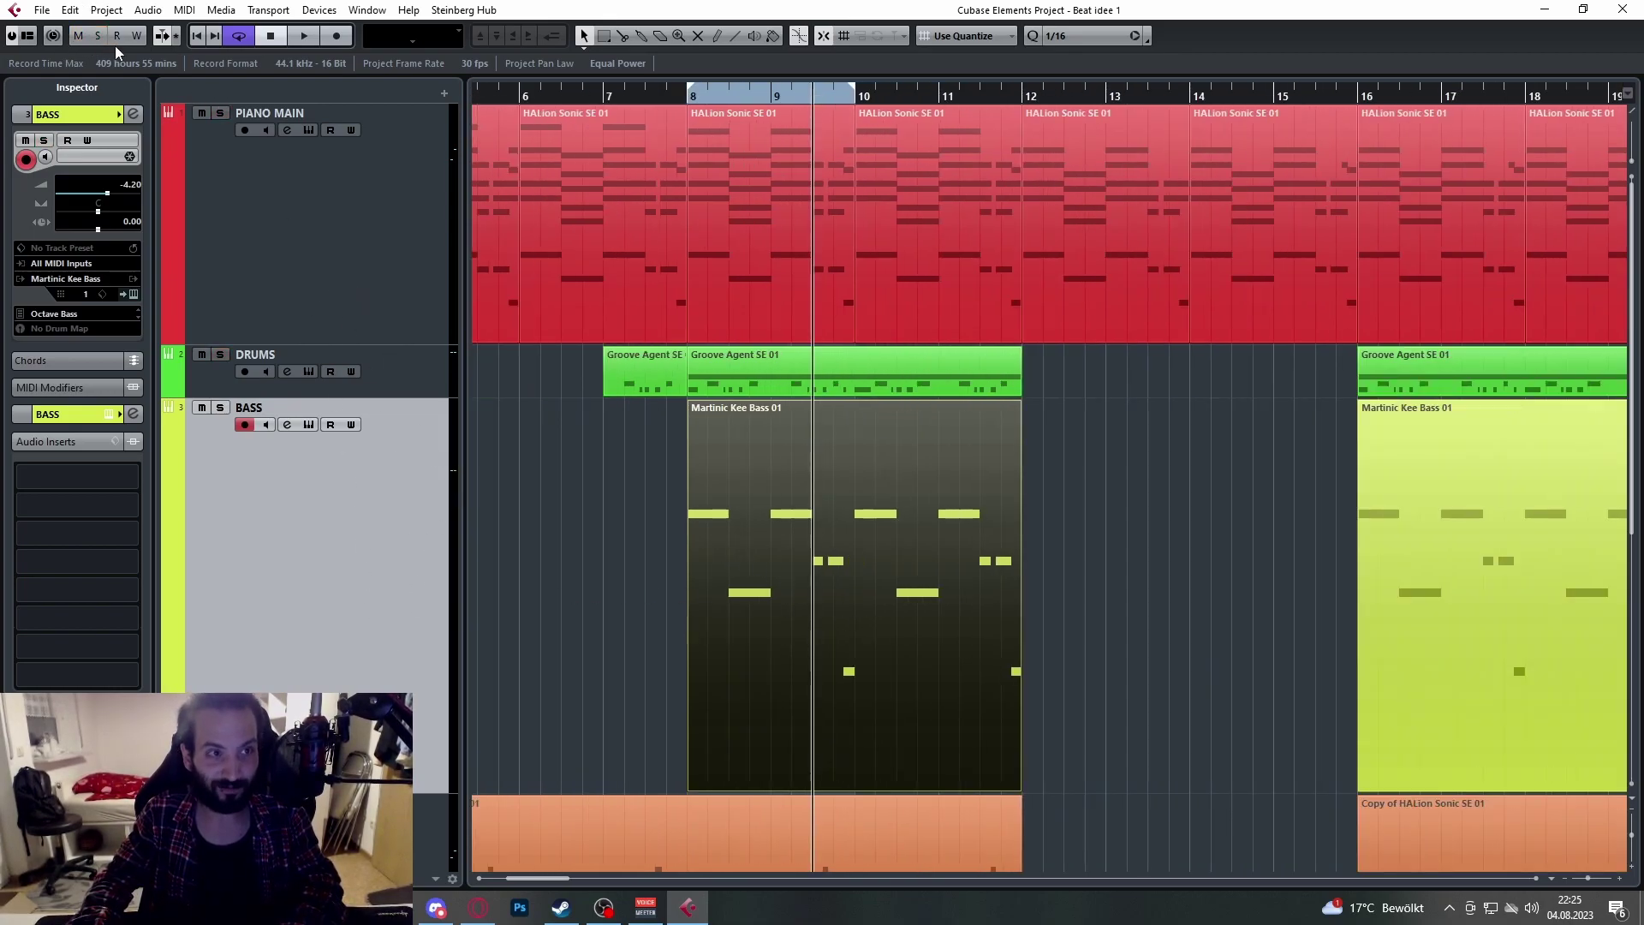
Step: Select the PIANO MAIN, DRUMS and BASS tracks and reduce them to the same low track height
{"action": "left_click", "coordinate": [303, 219]}
{"action": "scroll", "coordinate": [311, 558], "scroll_direction": "down", "scroll_amount": 4}
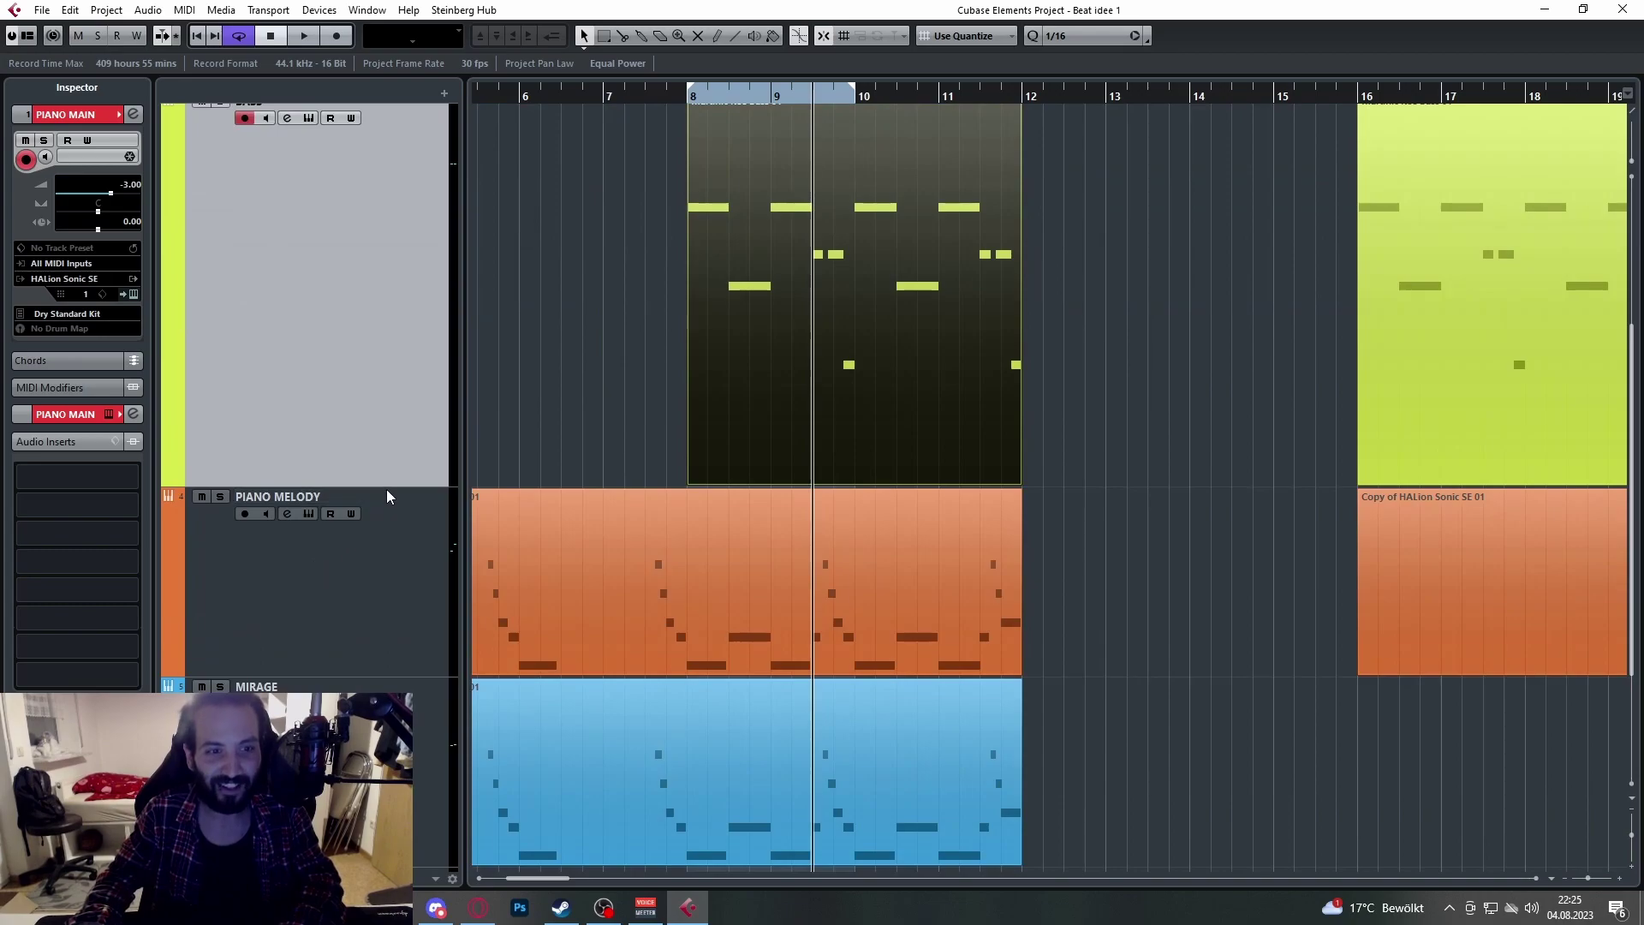
{"action": "scroll", "coordinate": [388, 510], "scroll_direction": "up", "scroll_amount": 2}
{"action": "left_click_drag", "start_coordinate": [389, 638], "coordinate": [396, 540]}
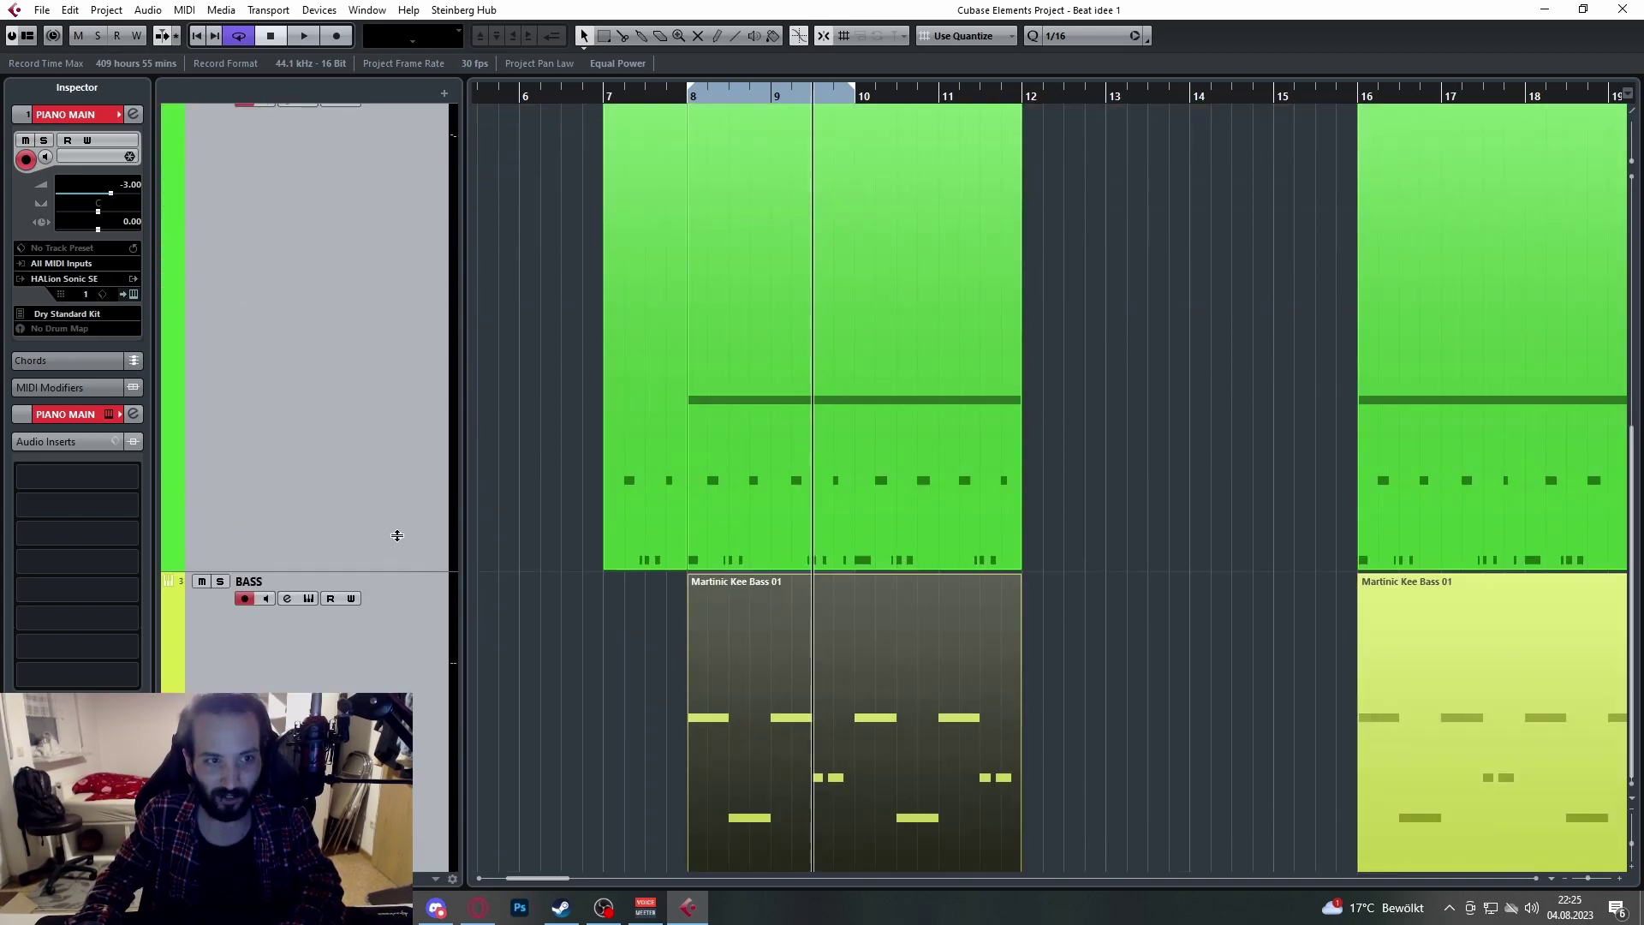
{"action": "scroll", "coordinate": [360, 417], "scroll_direction": "down", "scroll_amount": 3}
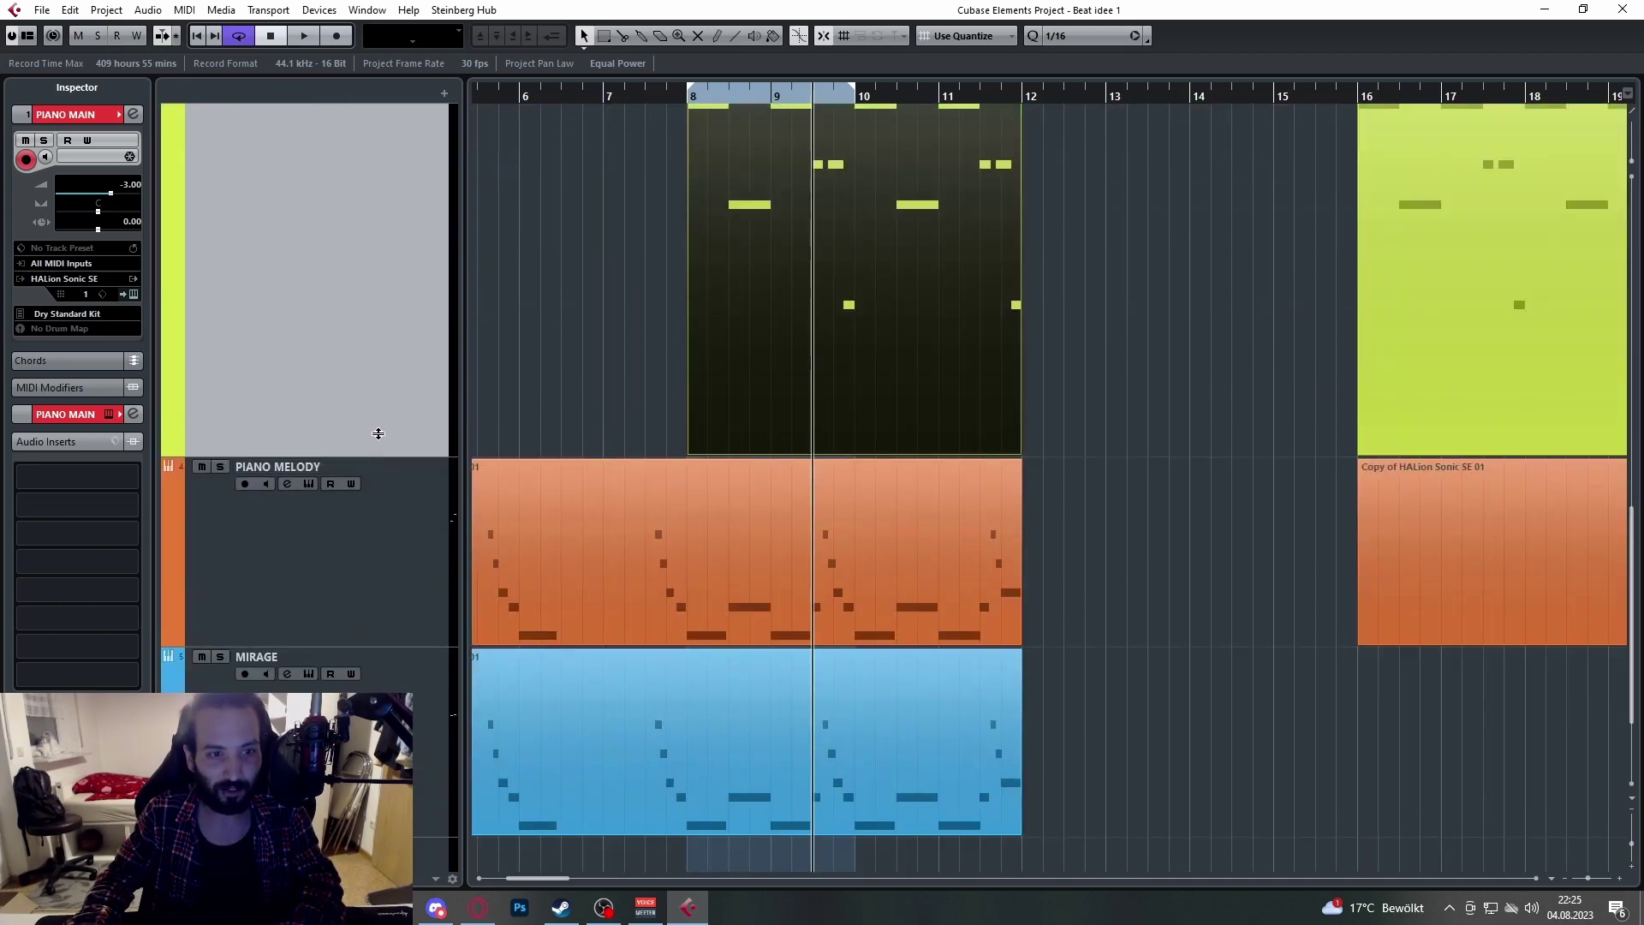
{"action": "scroll", "coordinate": [377, 452], "scroll_direction": "down", "scroll_amount": 2}
{"action": "scroll", "coordinate": [378, 291], "scroll_direction": "up", "scroll_amount": 1}
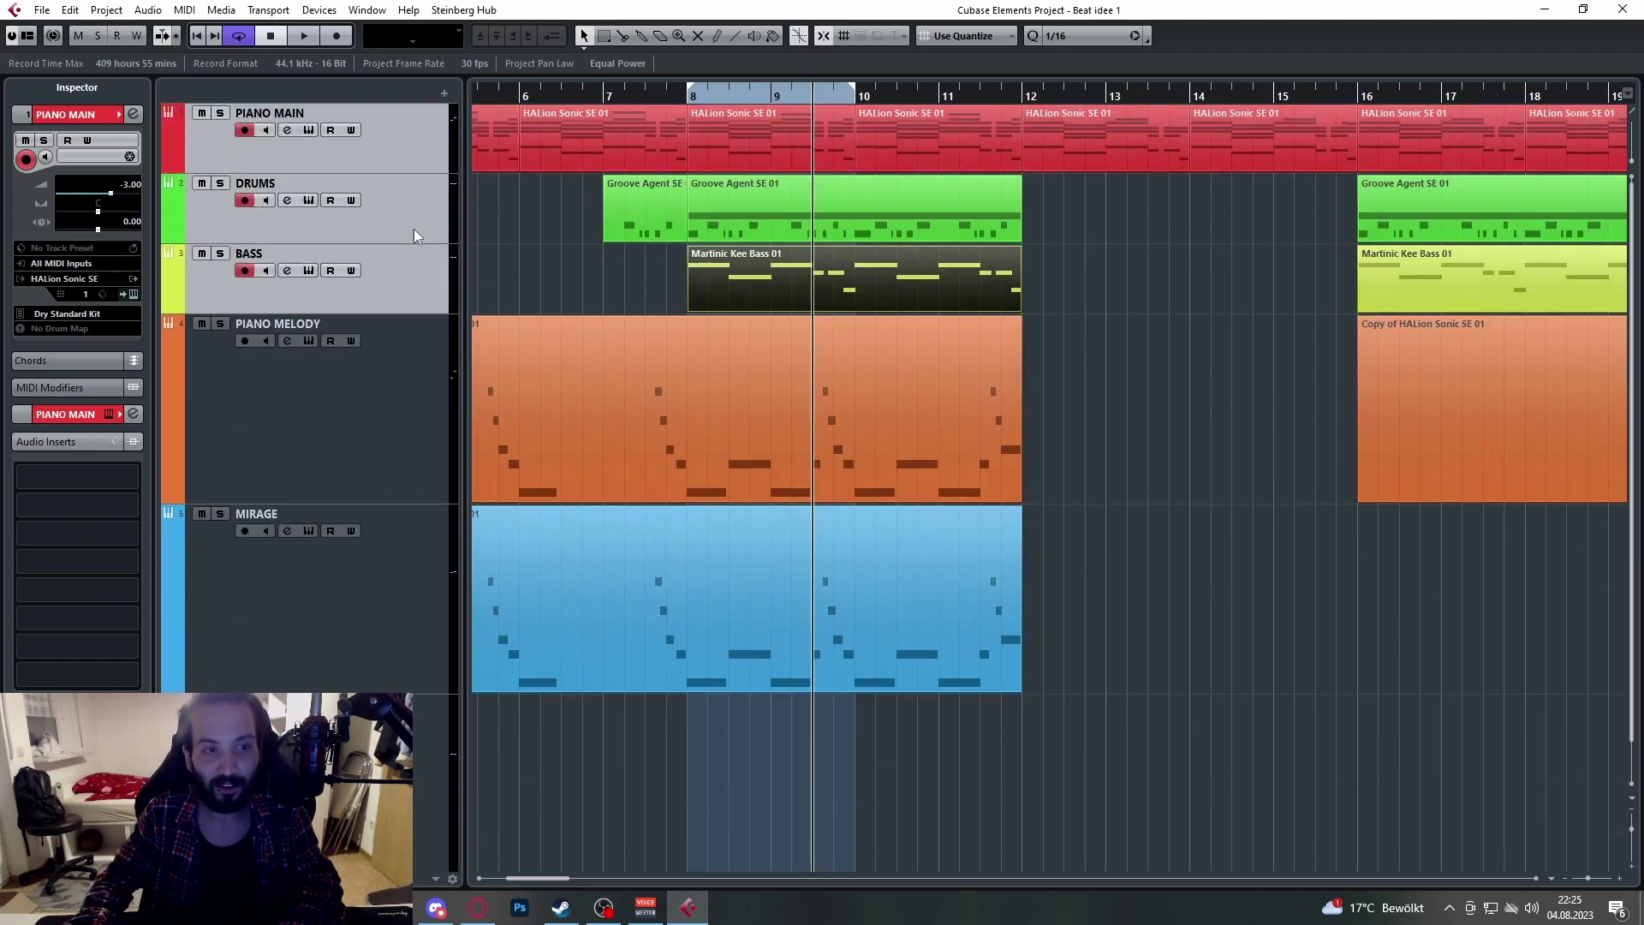
Step: Select the PIANO MELODY track and extend the loop range so it starts at bar 7, with the playhead there
{"action": "left_click", "coordinate": [396, 343]}
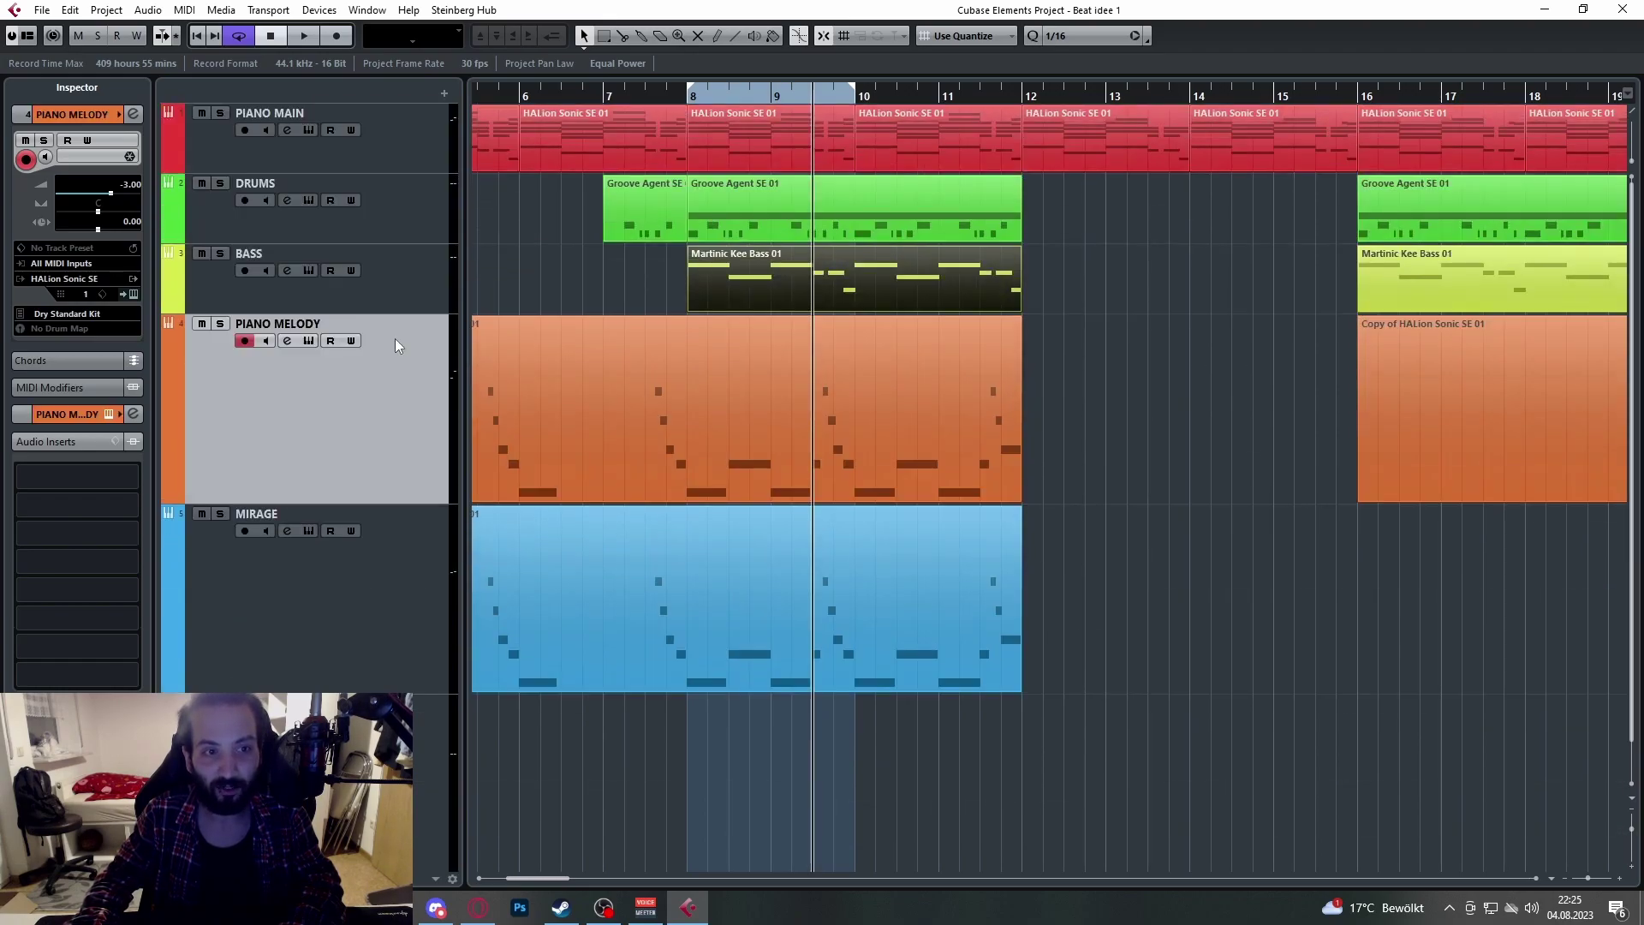
{"action": "scroll", "coordinate": [704, 384], "scroll_direction": "up", "scroll_amount": 4}
{"action": "left_click", "coordinate": [674, 98]}
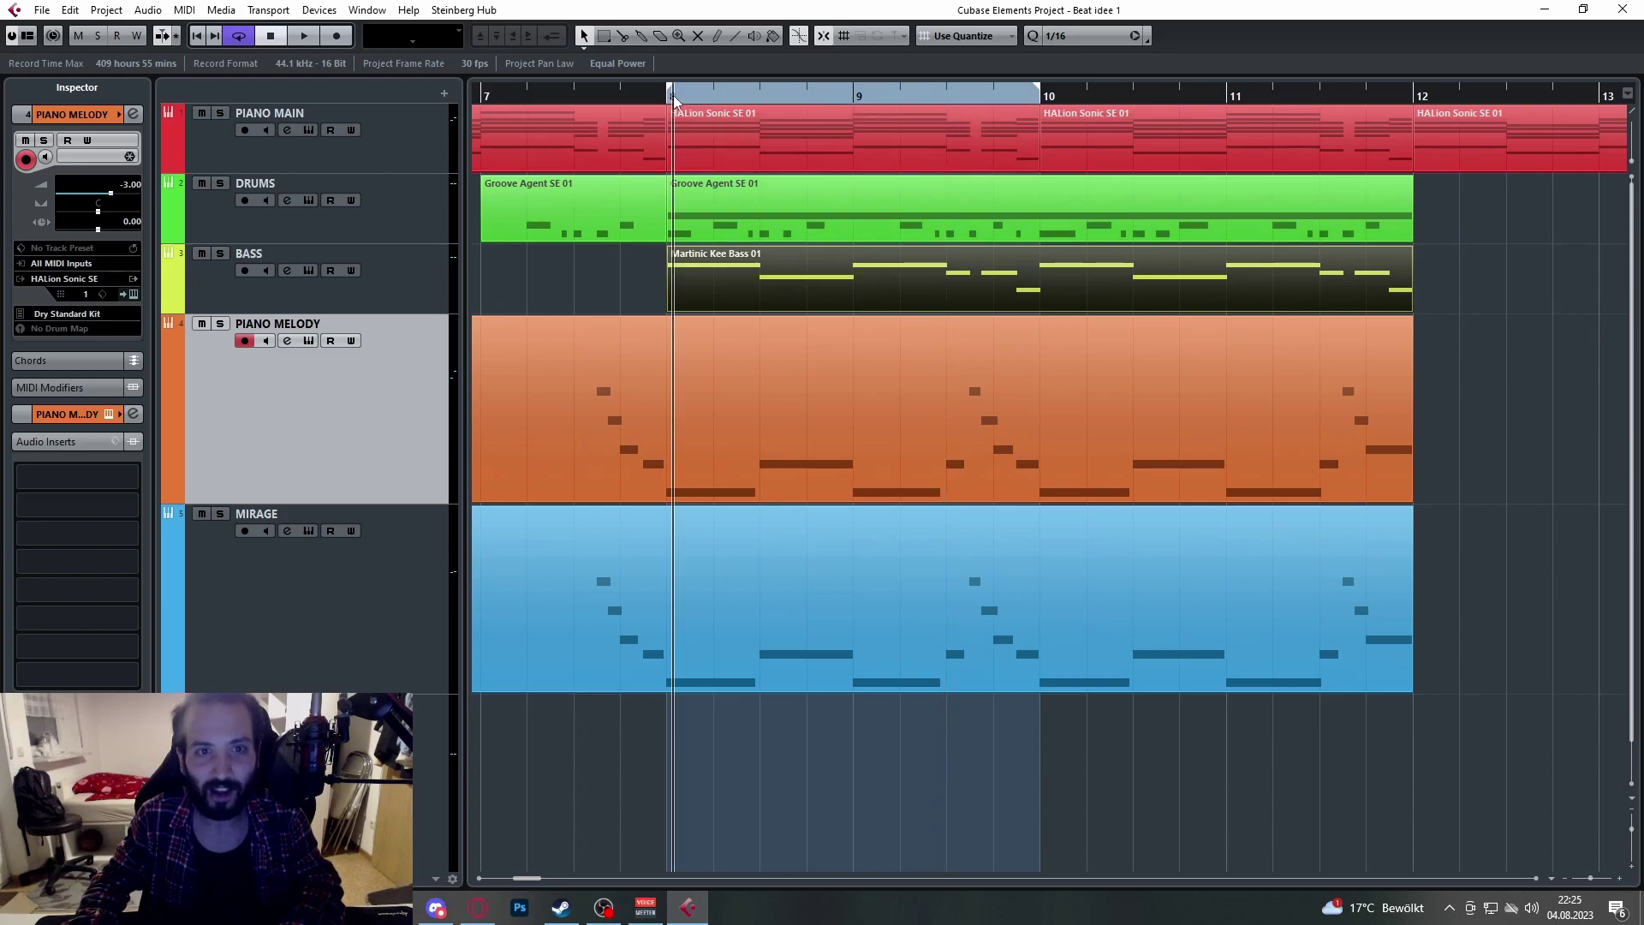
{"action": "scroll", "coordinate": [774, 366], "scroll_direction": "down", "scroll_amount": 3}
{"action": "scroll", "coordinate": [682, 309], "scroll_direction": "left", "scroll_amount": 3}
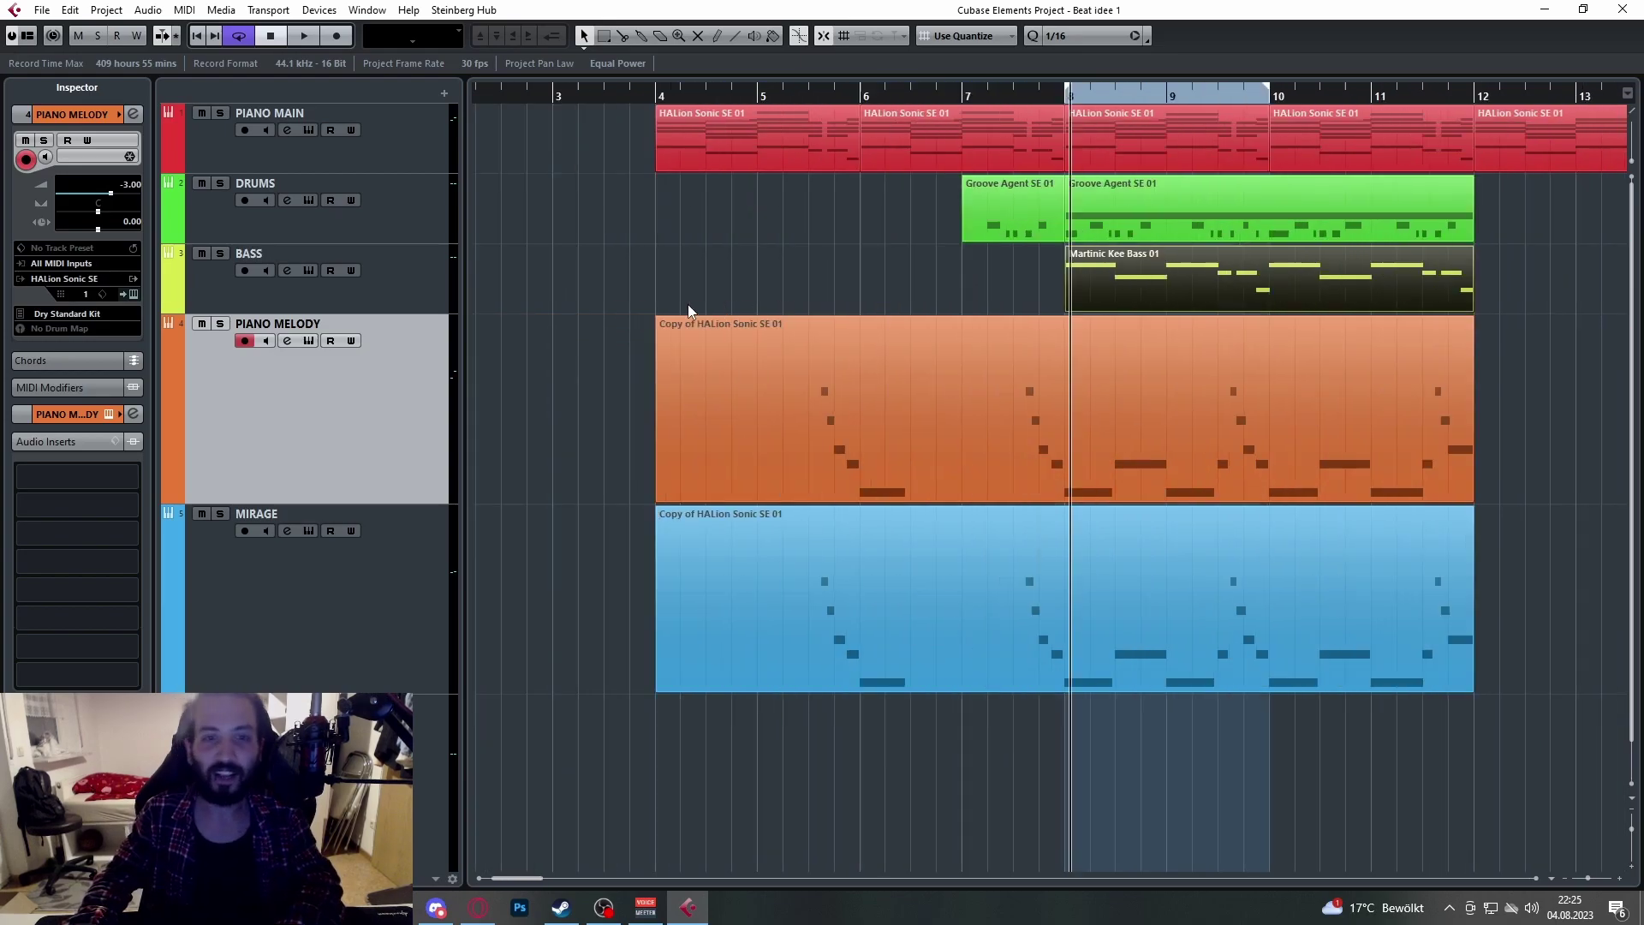
{"action": "scroll", "coordinate": [779, 413], "scroll_direction": "right", "scroll_amount": 3}
{"action": "scroll", "coordinate": [809, 424], "scroll_direction": "up", "scroll_amount": 2}
{"action": "scroll", "coordinate": [886, 398], "scroll_direction": "right", "scroll_amount": 1}
{"action": "scroll", "coordinate": [874, 368], "scroll_direction": "left", "scroll_amount": 1}
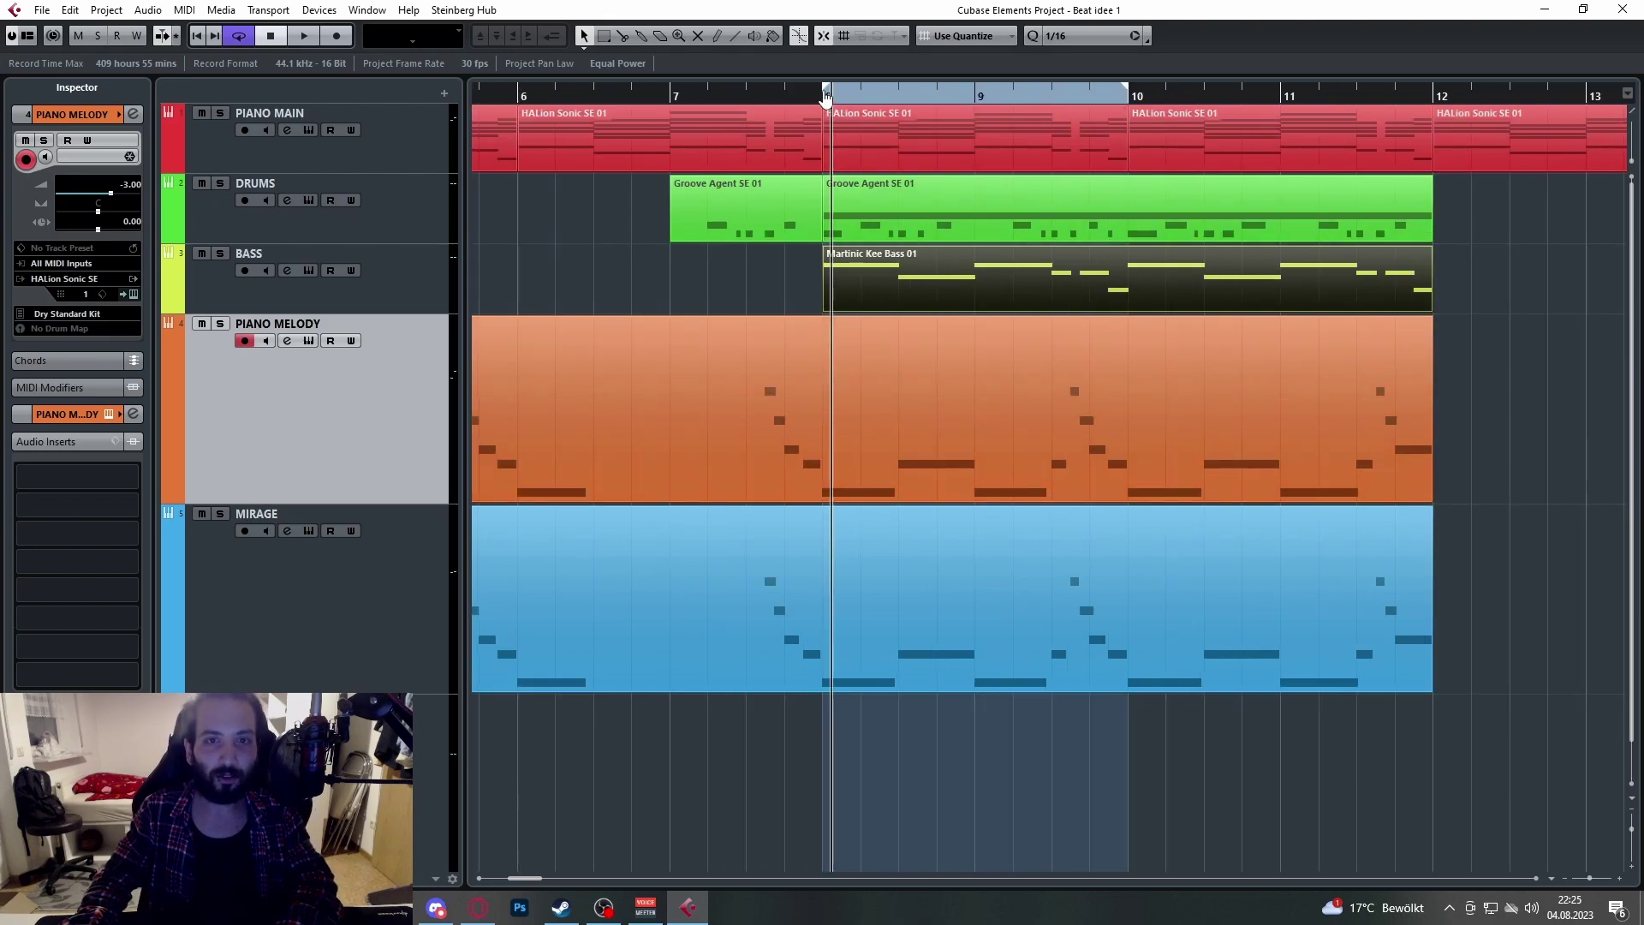
{"action": "left_click_drag", "start_coordinate": [825, 99], "coordinate": [673, 99]}
{"action": "left_click", "coordinate": [673, 99]}
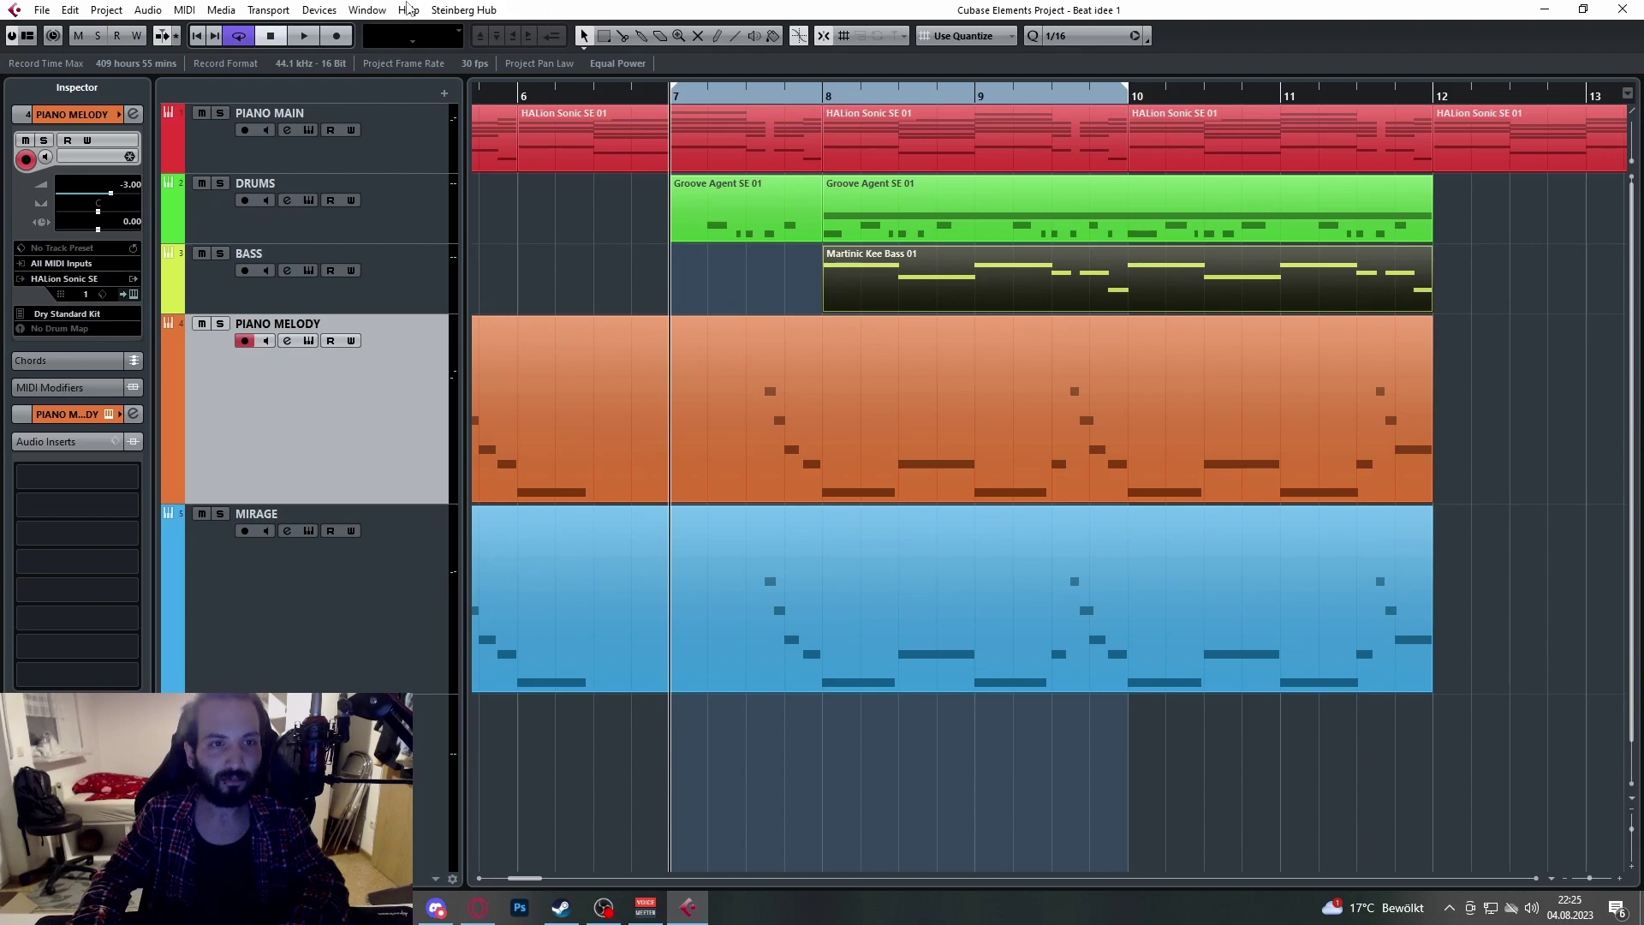
Step: Solo only the PIANO MELODY track, leaving PIANO MAIN, DRUMS and BASS out of the solo
{"action": "left_click", "coordinate": [419, 137], "text": "shift"}
{"action": "key", "text": "s"}
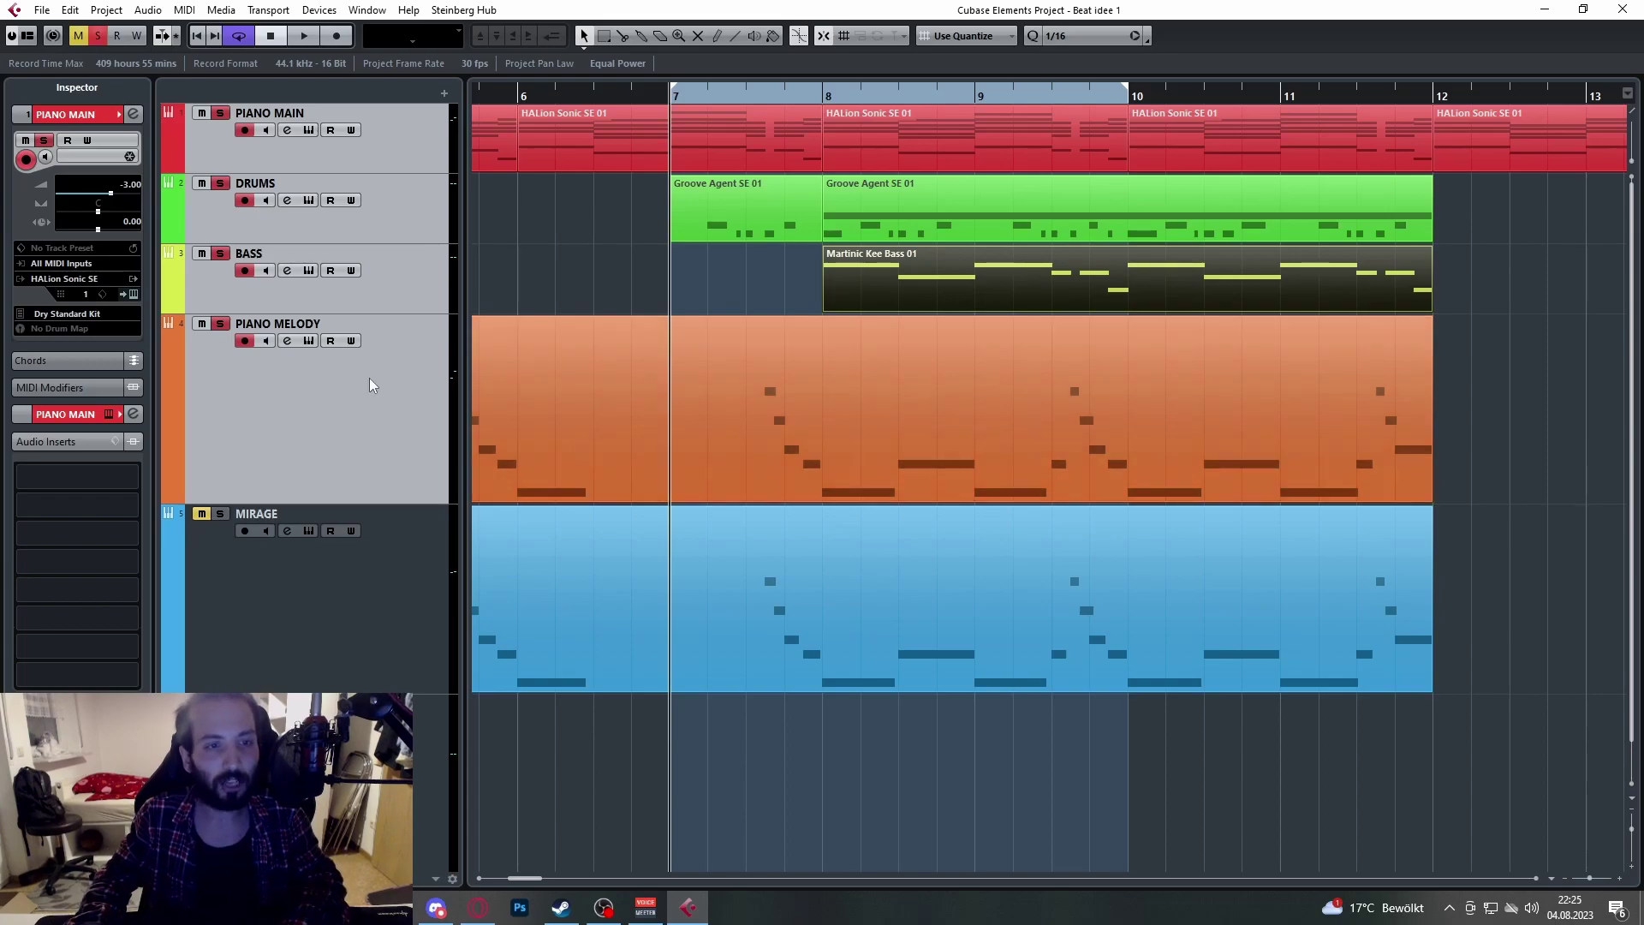
{"action": "left_click", "coordinate": [408, 196]}
{"action": "key", "text": "s"}
{"action": "left_click", "coordinate": [408, 155]}
{"action": "key", "text": "s"}
{"action": "left_click", "coordinate": [402, 355]}
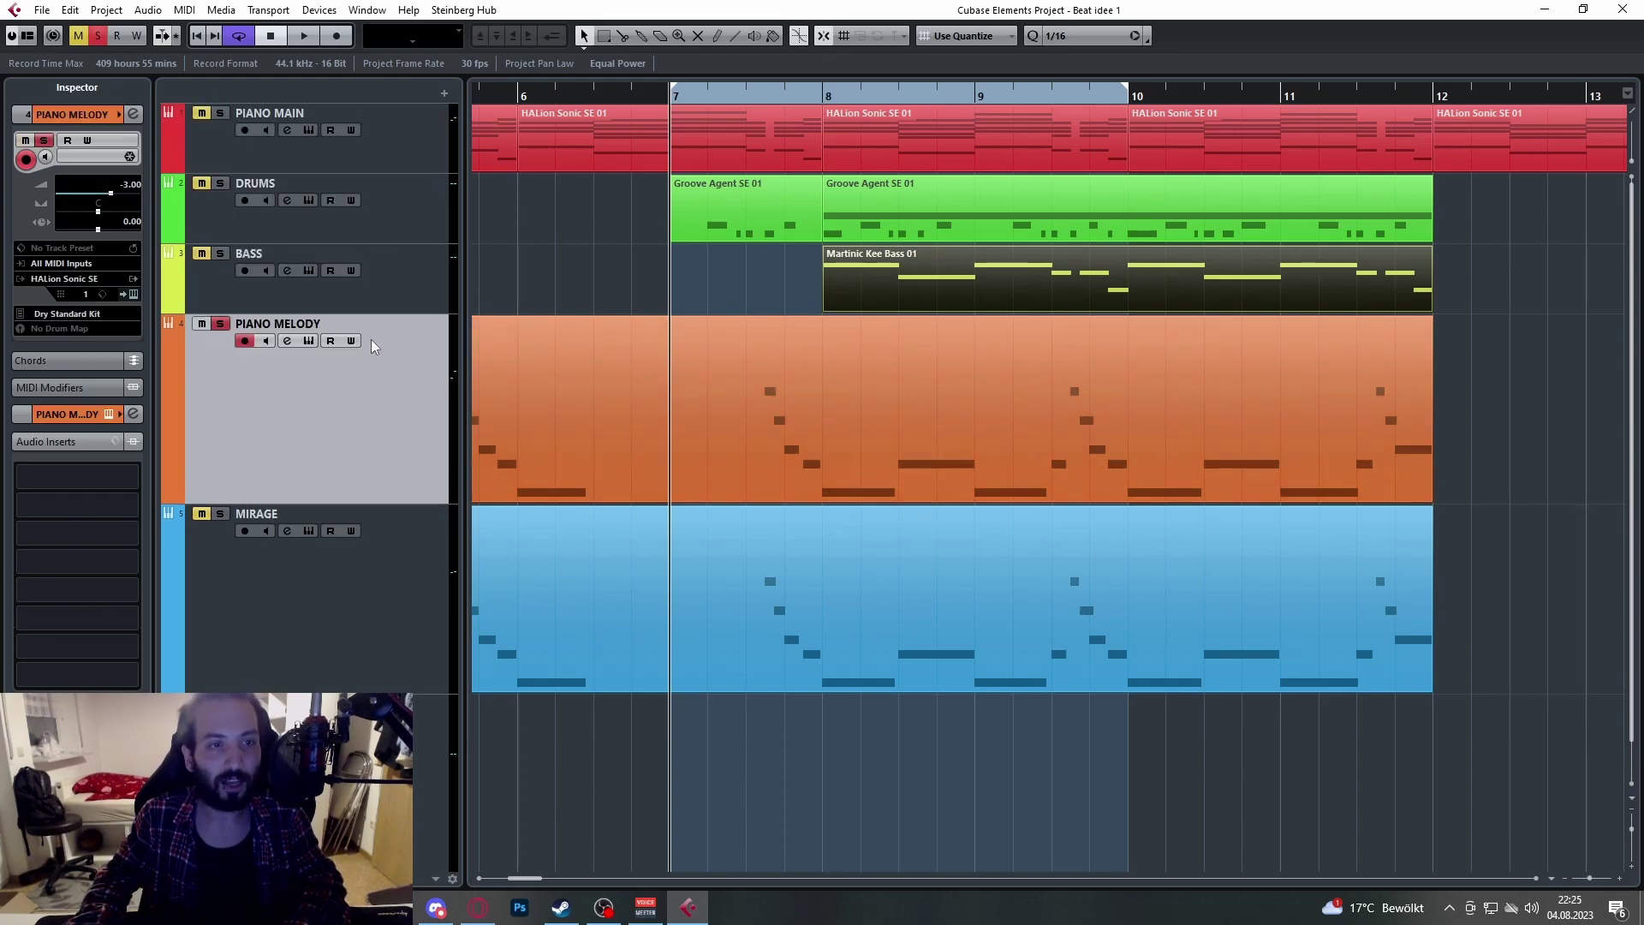
Step: Check the HALion Sonic SE preset of the PIANO MELODY track and play the soloed melody from bar 7
{"action": "left_click", "coordinate": [308, 341]}
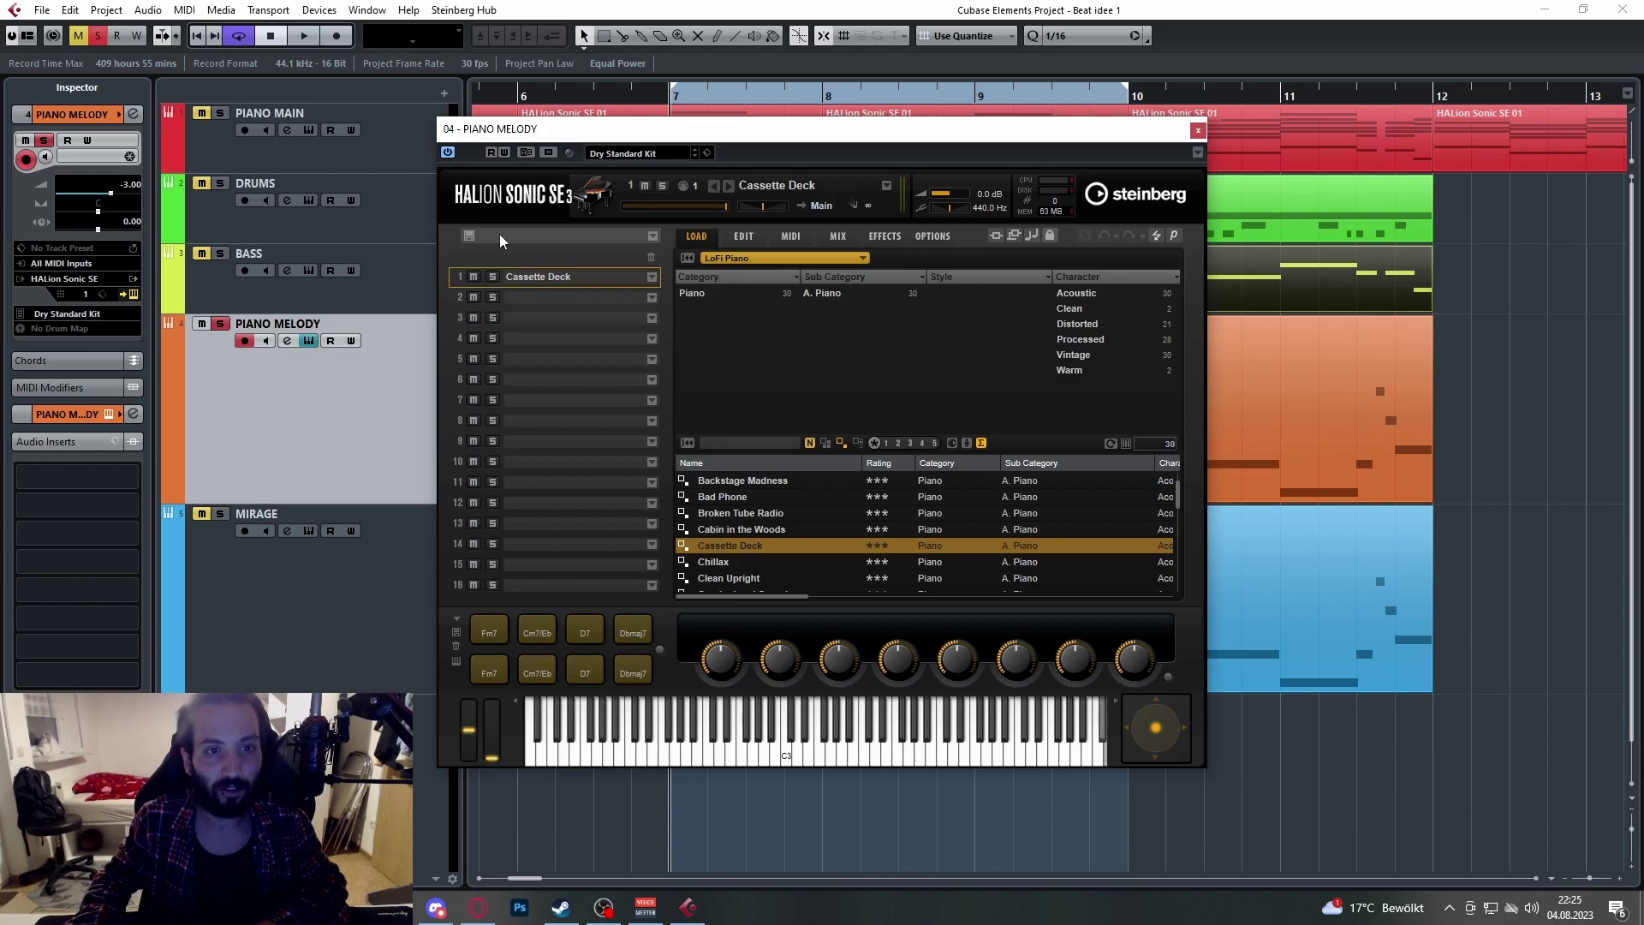
{"action": "left_click", "coordinate": [1198, 131]}
{"action": "left_click", "coordinate": [716, 95]}
{"action": "left_click", "coordinate": [744, 428]}
{"action": "key", "text": "space"}
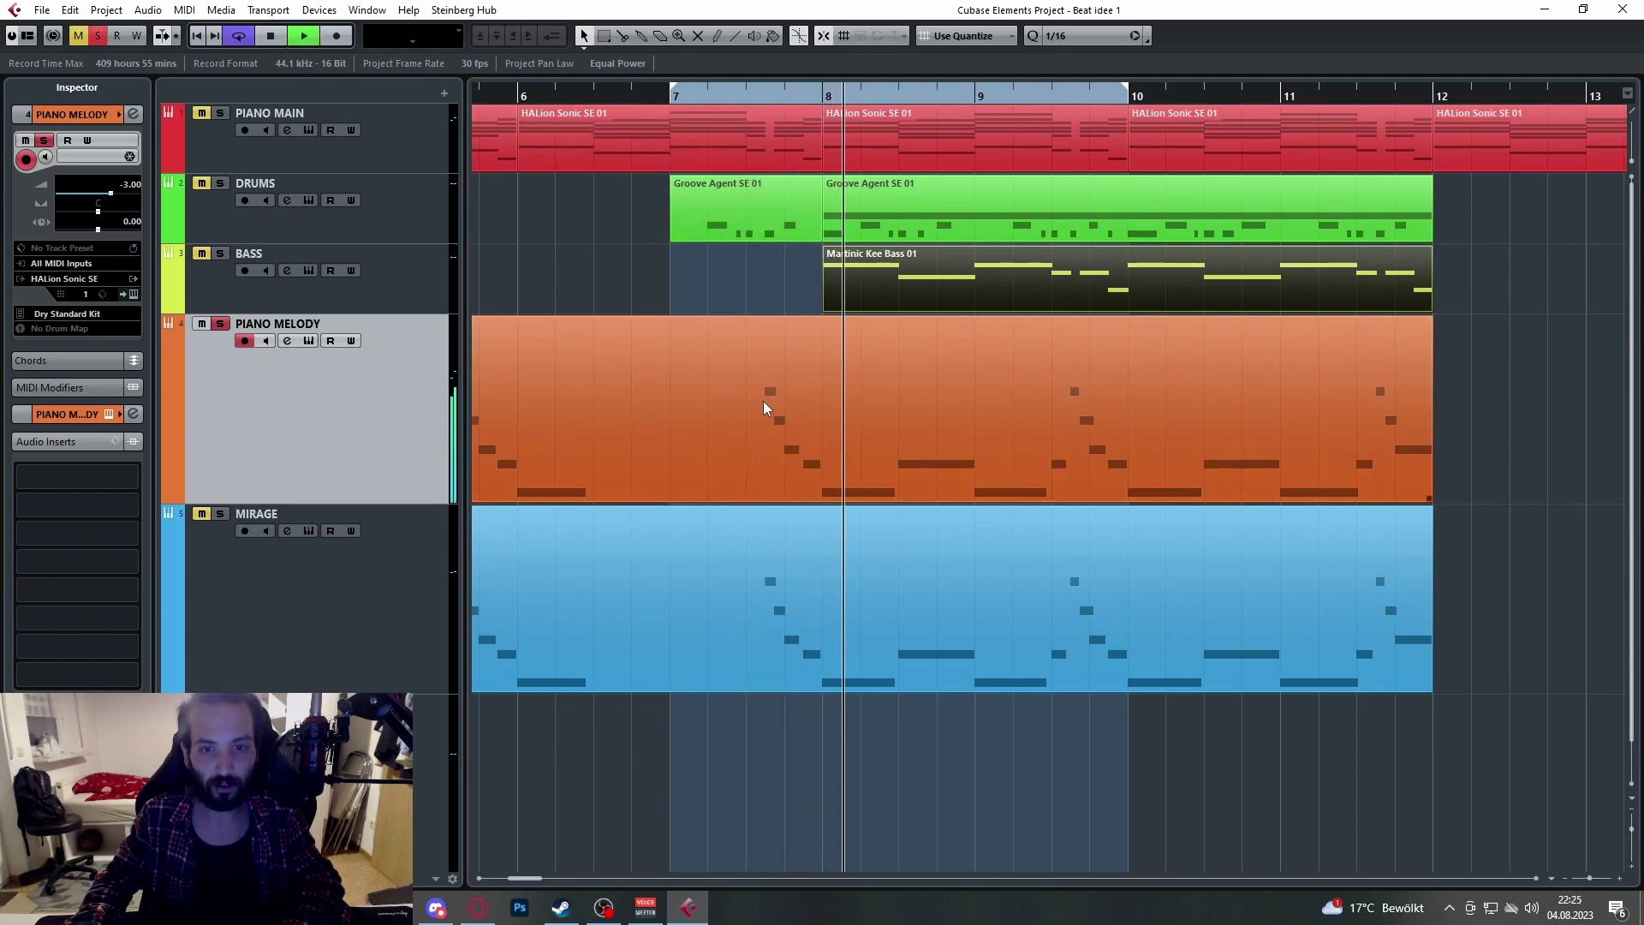
Step: Listen to the soloed PIANO MELODY in the loop and again from about bar 19, just before its second phrase
{"action": "key", "text": "g"}
{"action": "key", "text": "g"}
{"action": "key", "text": "g"}
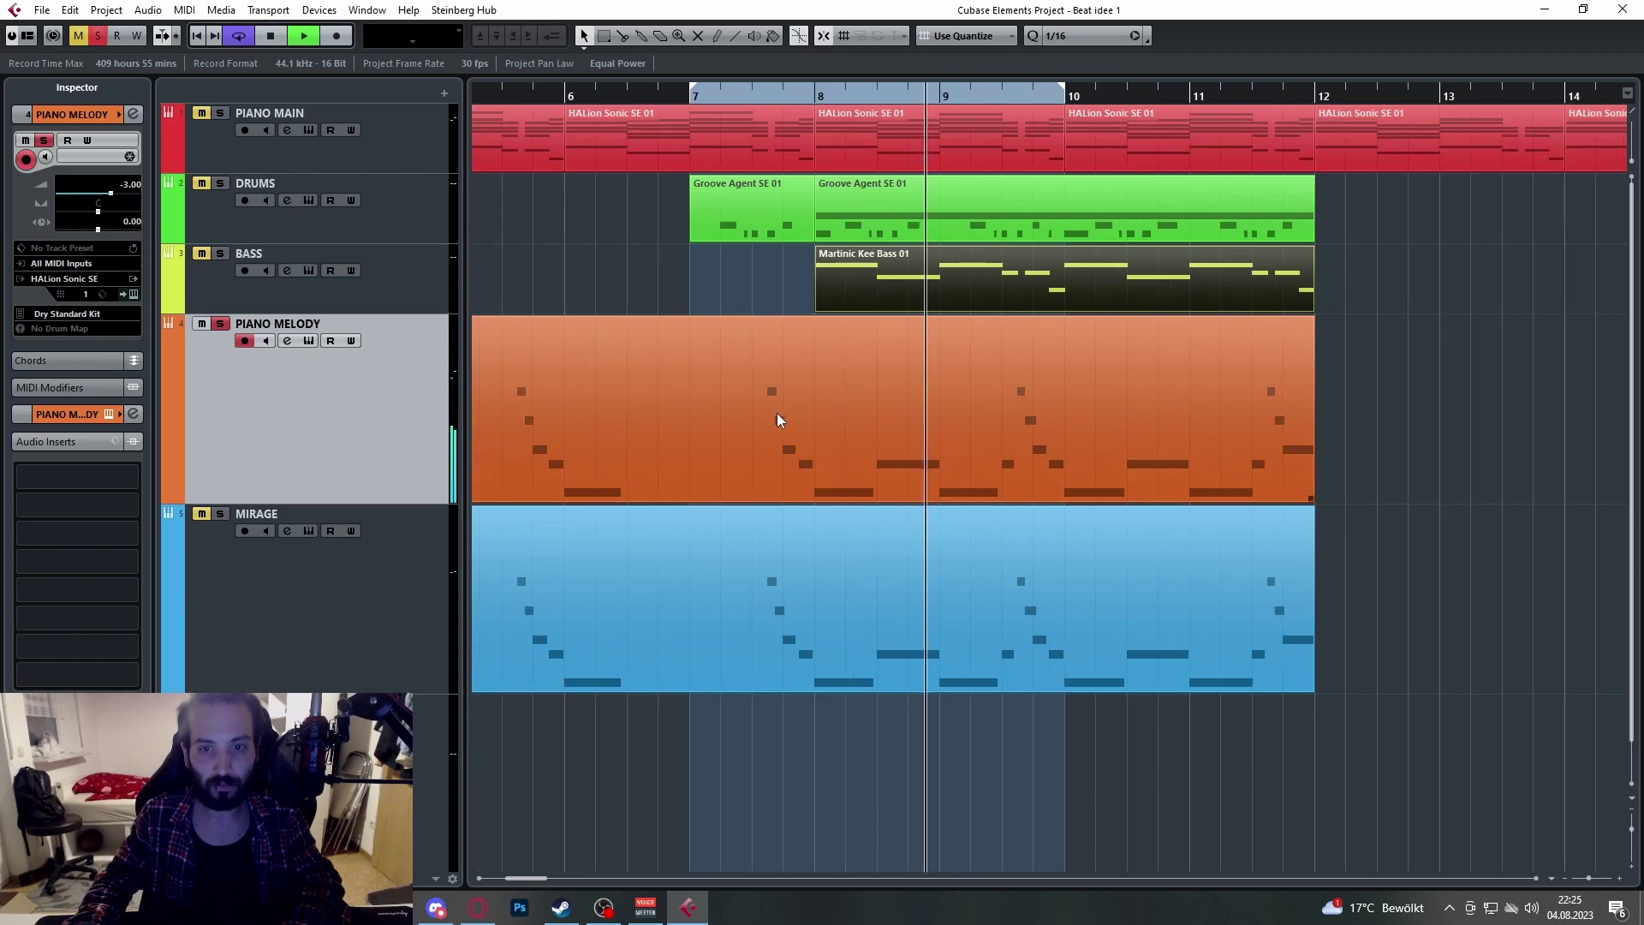
{"action": "key", "text": "g"}
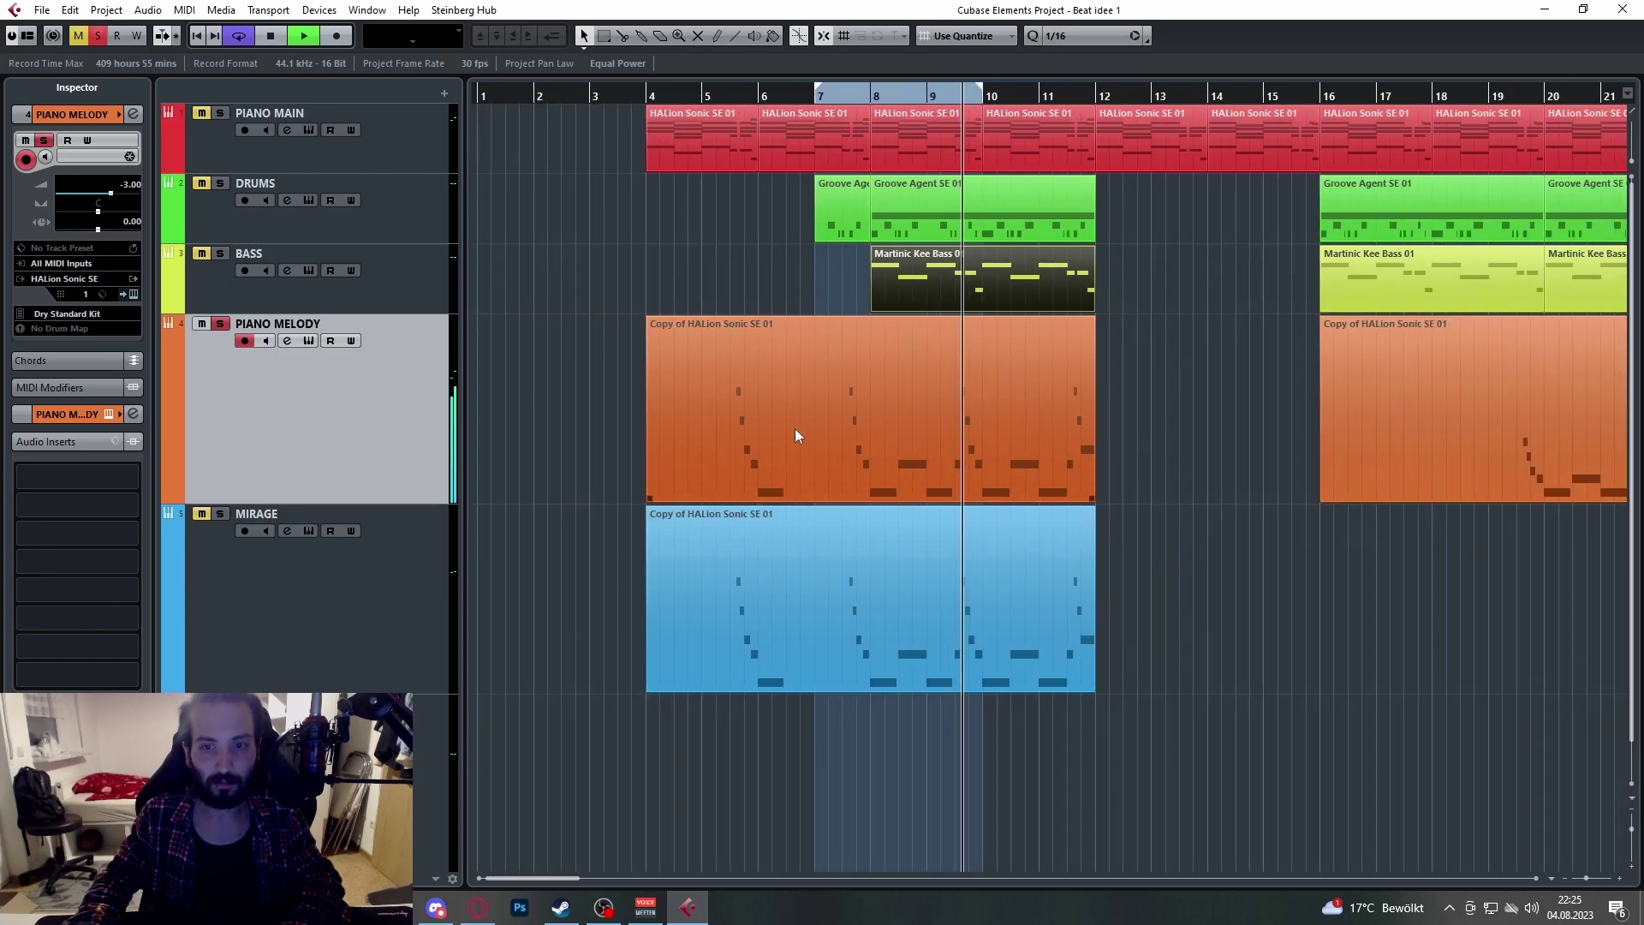
{"action": "key", "text": "g"}
{"action": "scroll", "coordinate": [917, 465], "scroll_direction": "up", "scroll_amount": 3}
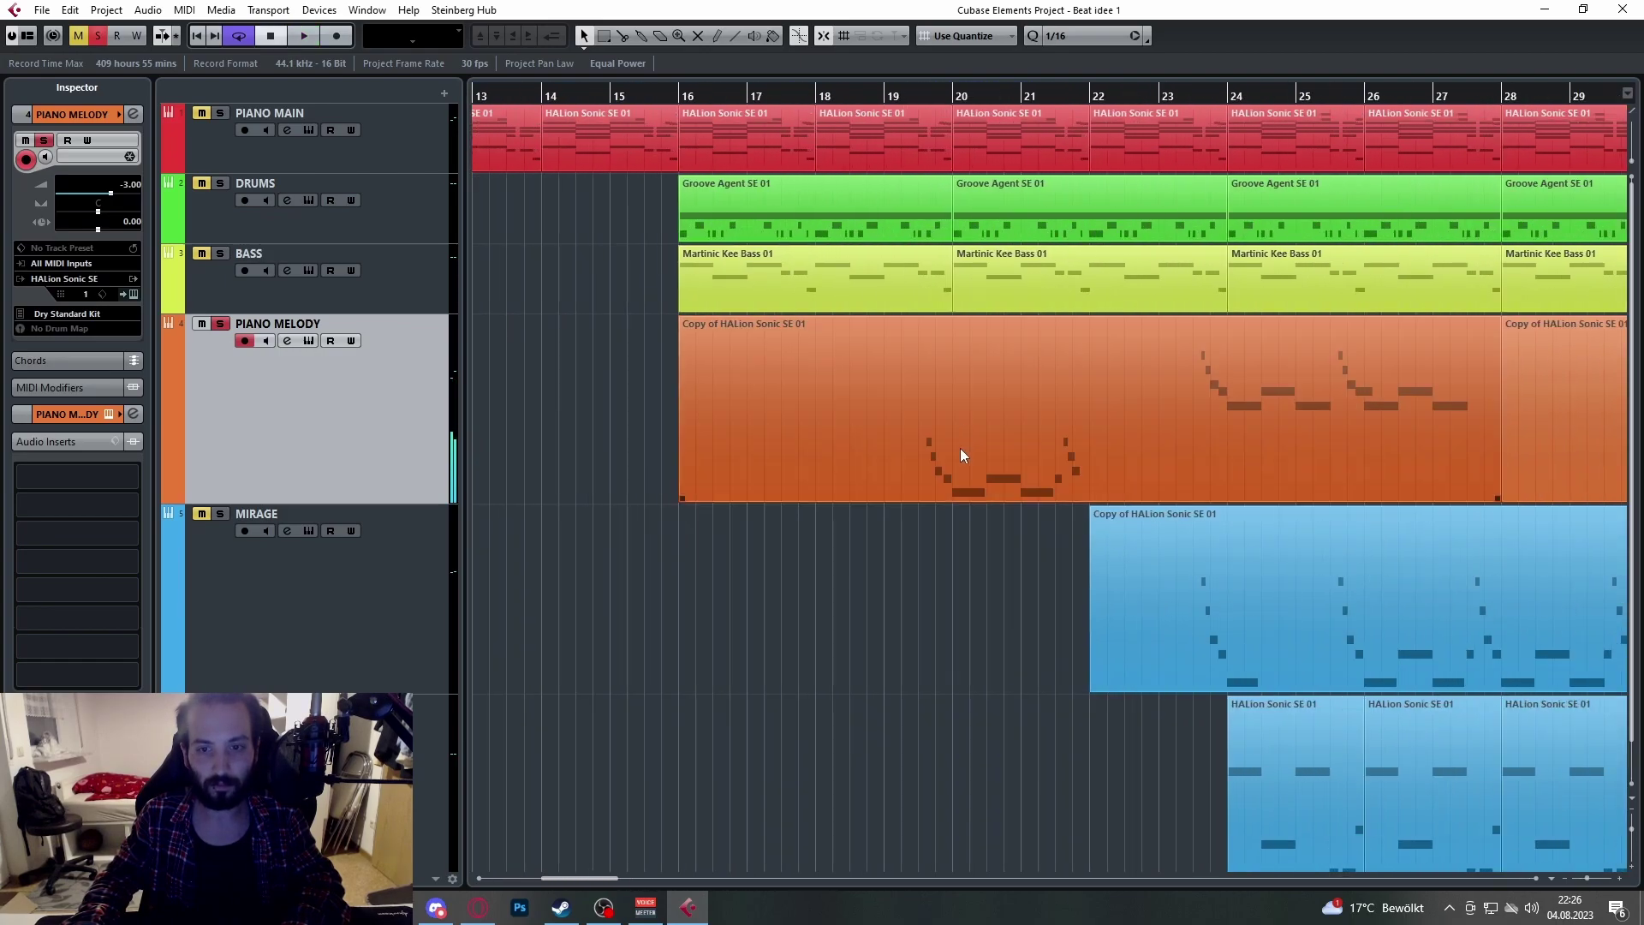
{"action": "left_click", "coordinate": [897, 99]}
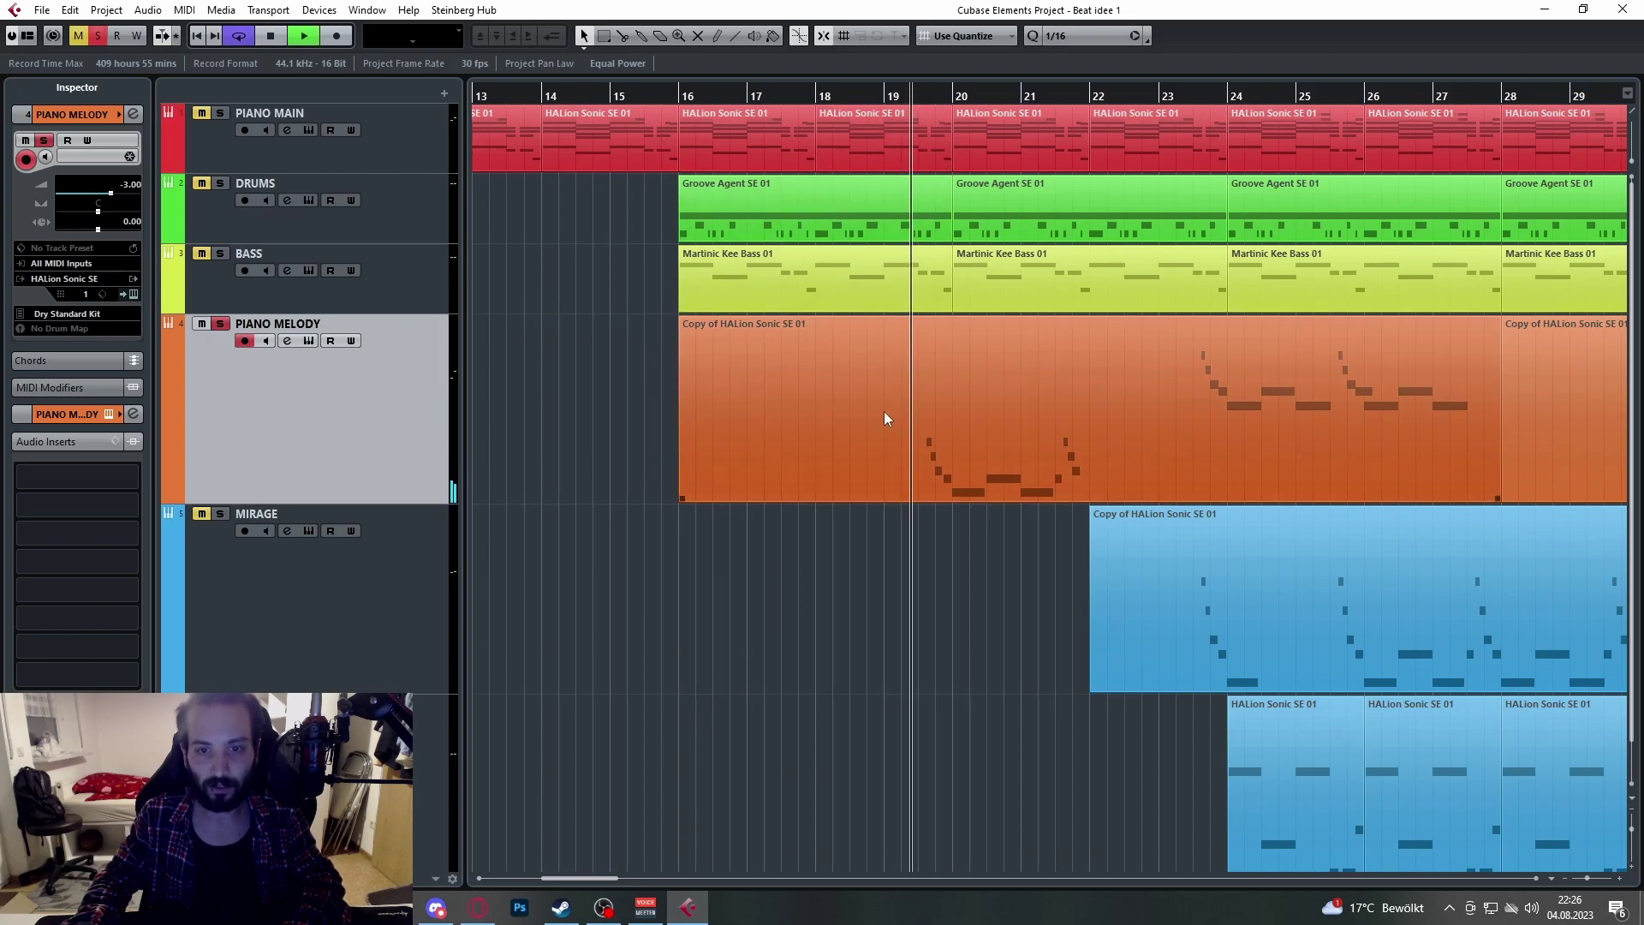
{"action": "key", "text": "g"}
{"action": "scroll", "coordinate": [954, 413], "scroll_direction": "left", "scroll_amount": 4}
{"action": "scroll", "coordinate": [854, 383], "scroll_direction": "up", "scroll_amount": 5}
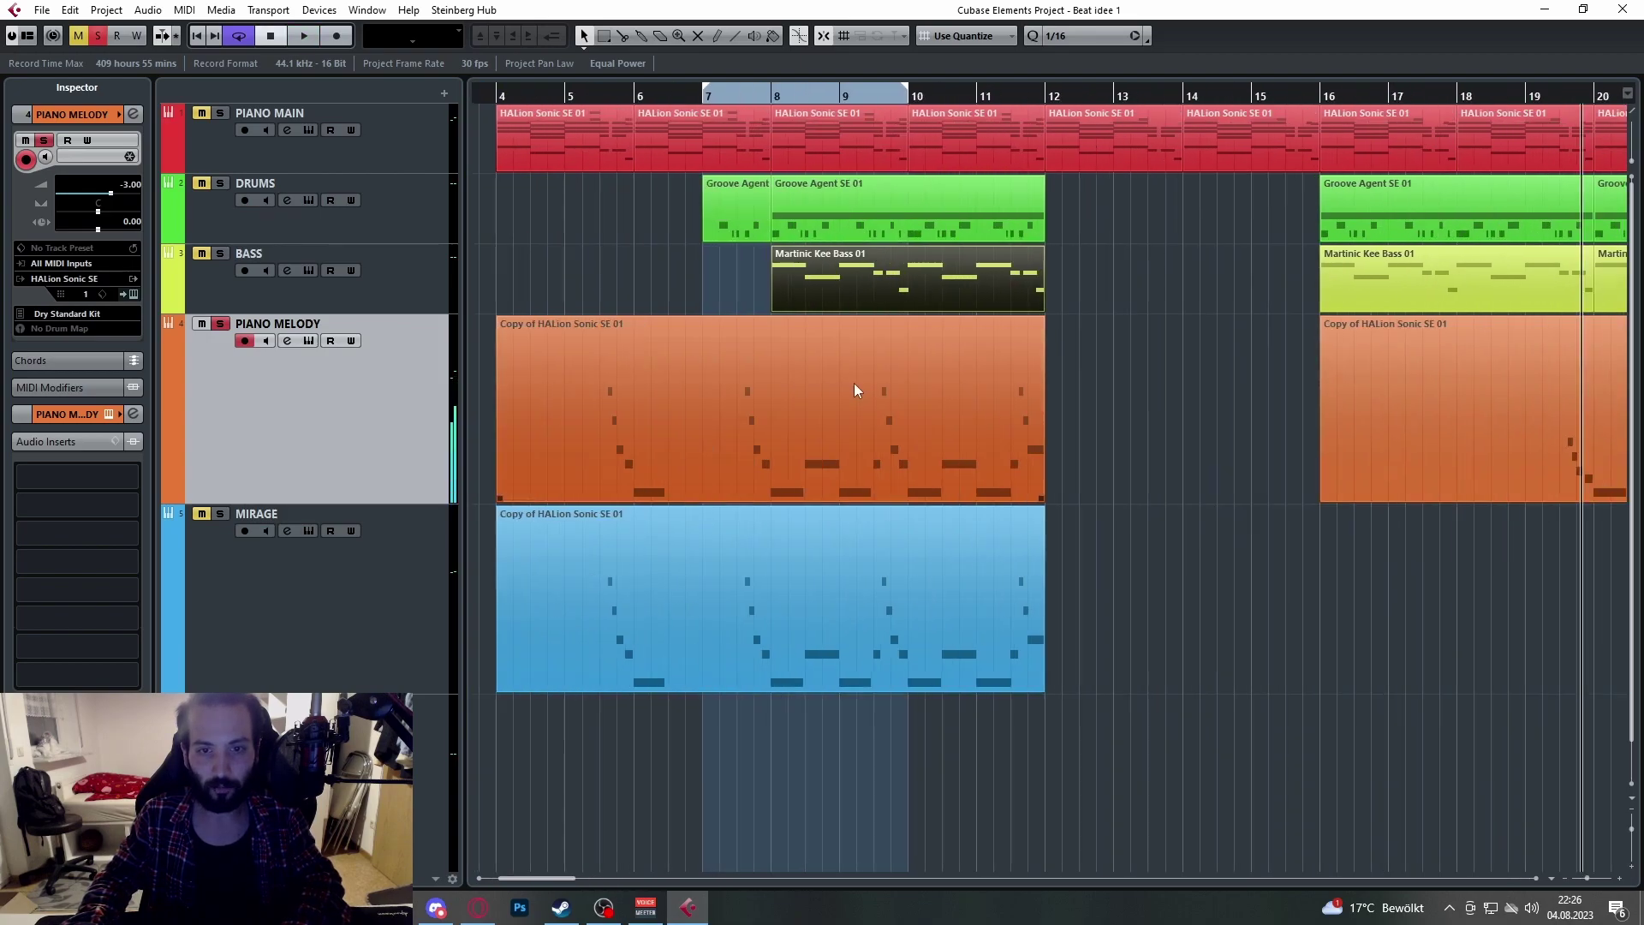
Step: Open the first PIANO MELODY part in the Key Editor and audition the descending G5, F5, D#5, D5 and C5 notes before bar 6
{"action": "left_click", "coordinate": [676, 97]}
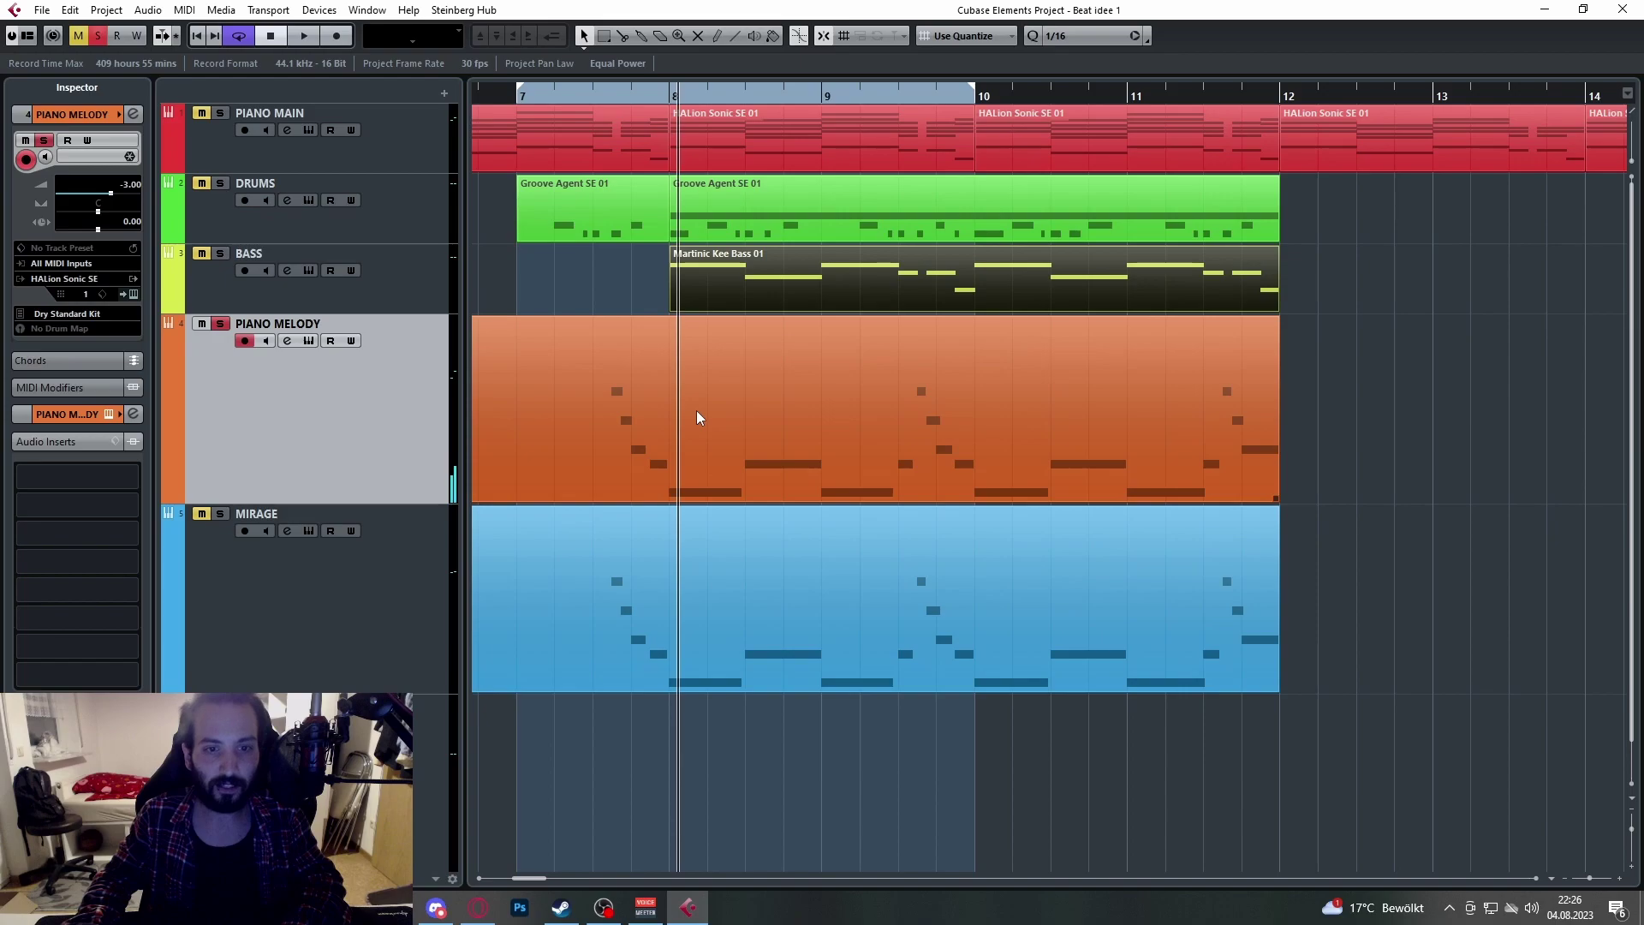
{"action": "left_click", "coordinate": [631, 97]}
{"action": "scroll", "coordinate": [666, 325], "scroll_direction": "up", "scroll_amount": 3}
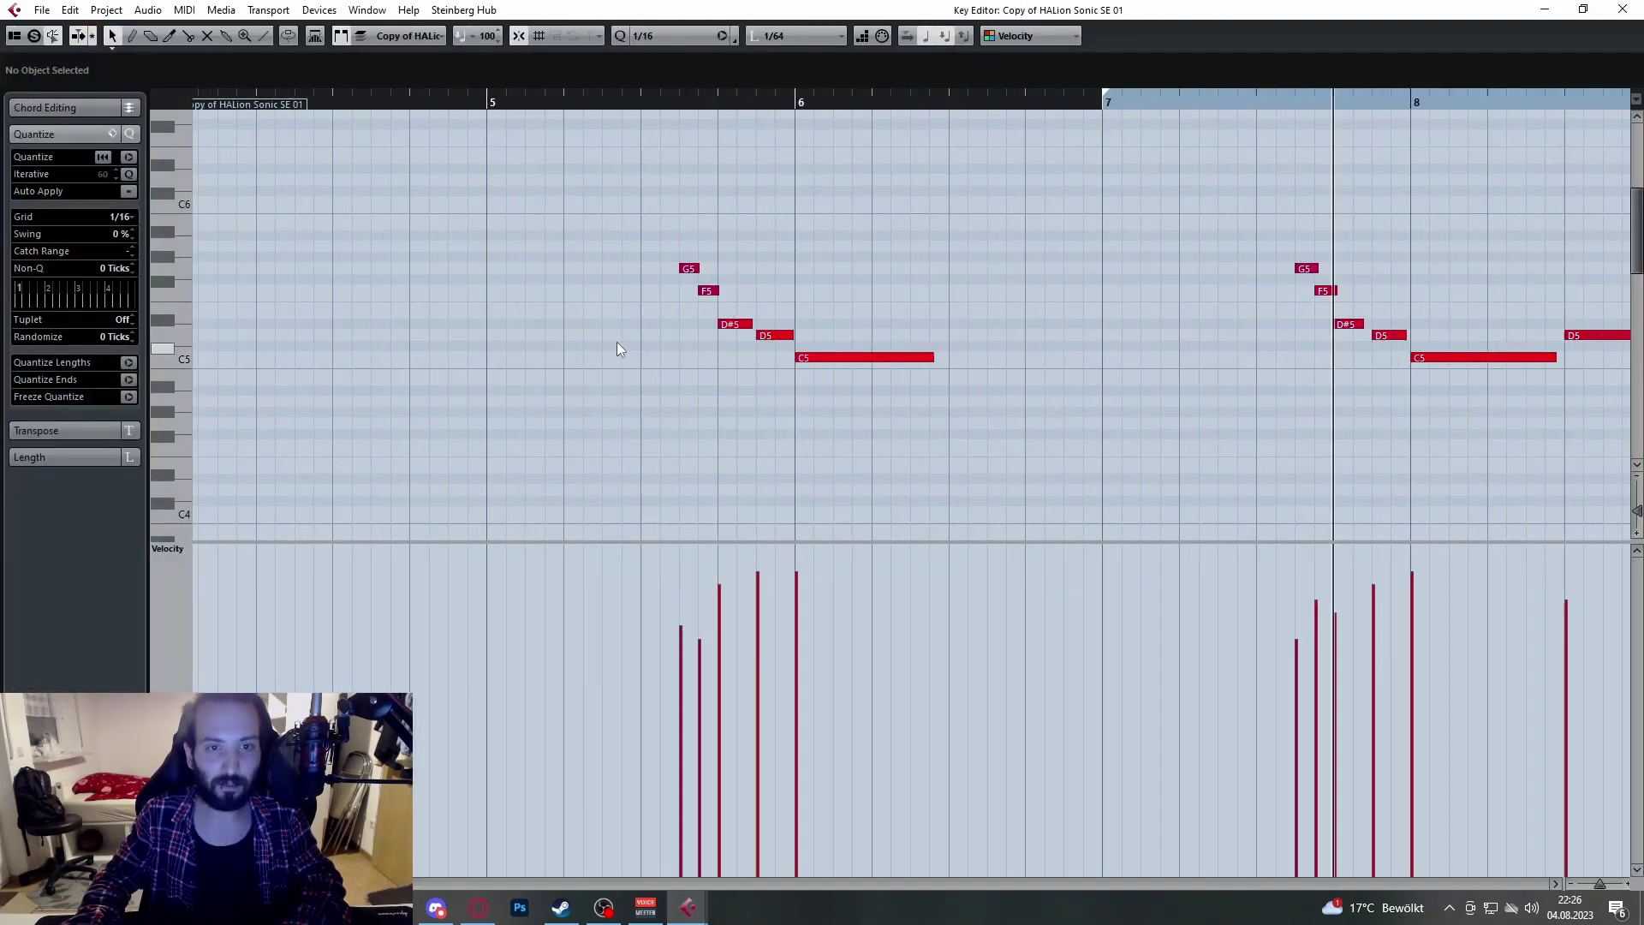
{"action": "left_click", "coordinate": [692, 269]}
{"action": "left_click", "coordinate": [714, 292]}
{"action": "left_click", "coordinate": [750, 324]}
{"action": "left_click", "coordinate": [810, 335]}
{"action": "left_click", "coordinate": [857, 359]}
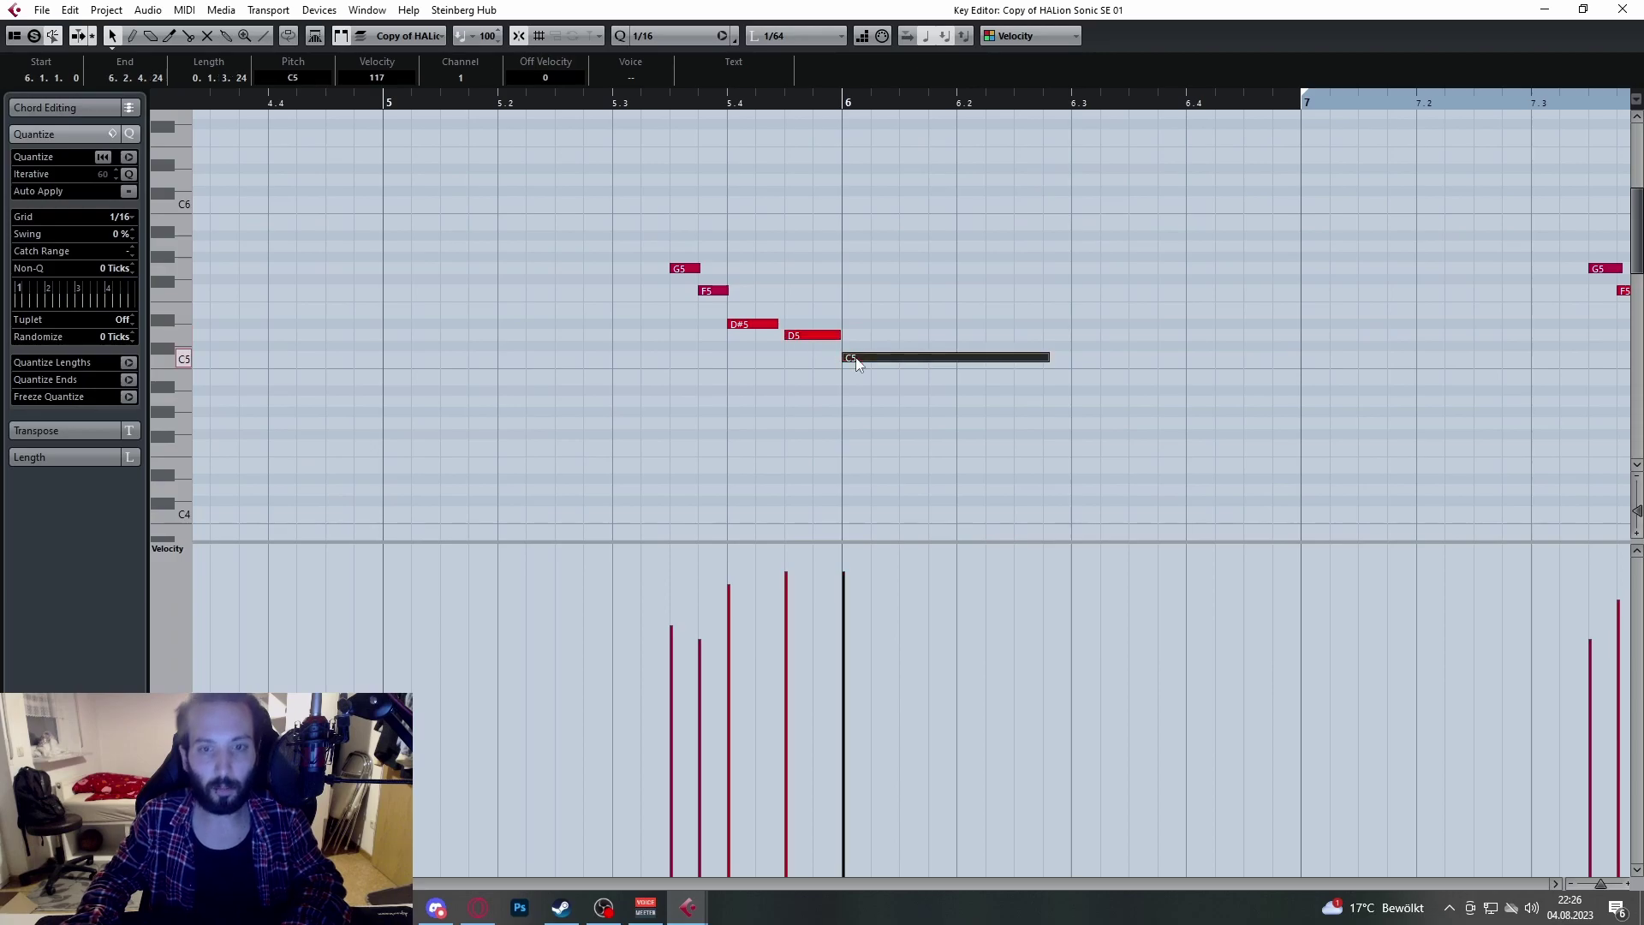
Step: Examine the start of the descending phrase, select its first G5 note, place the playhead just before it and close the editor
{"action": "scroll", "coordinate": [856, 358], "scroll_direction": "down", "scroll_amount": 3}
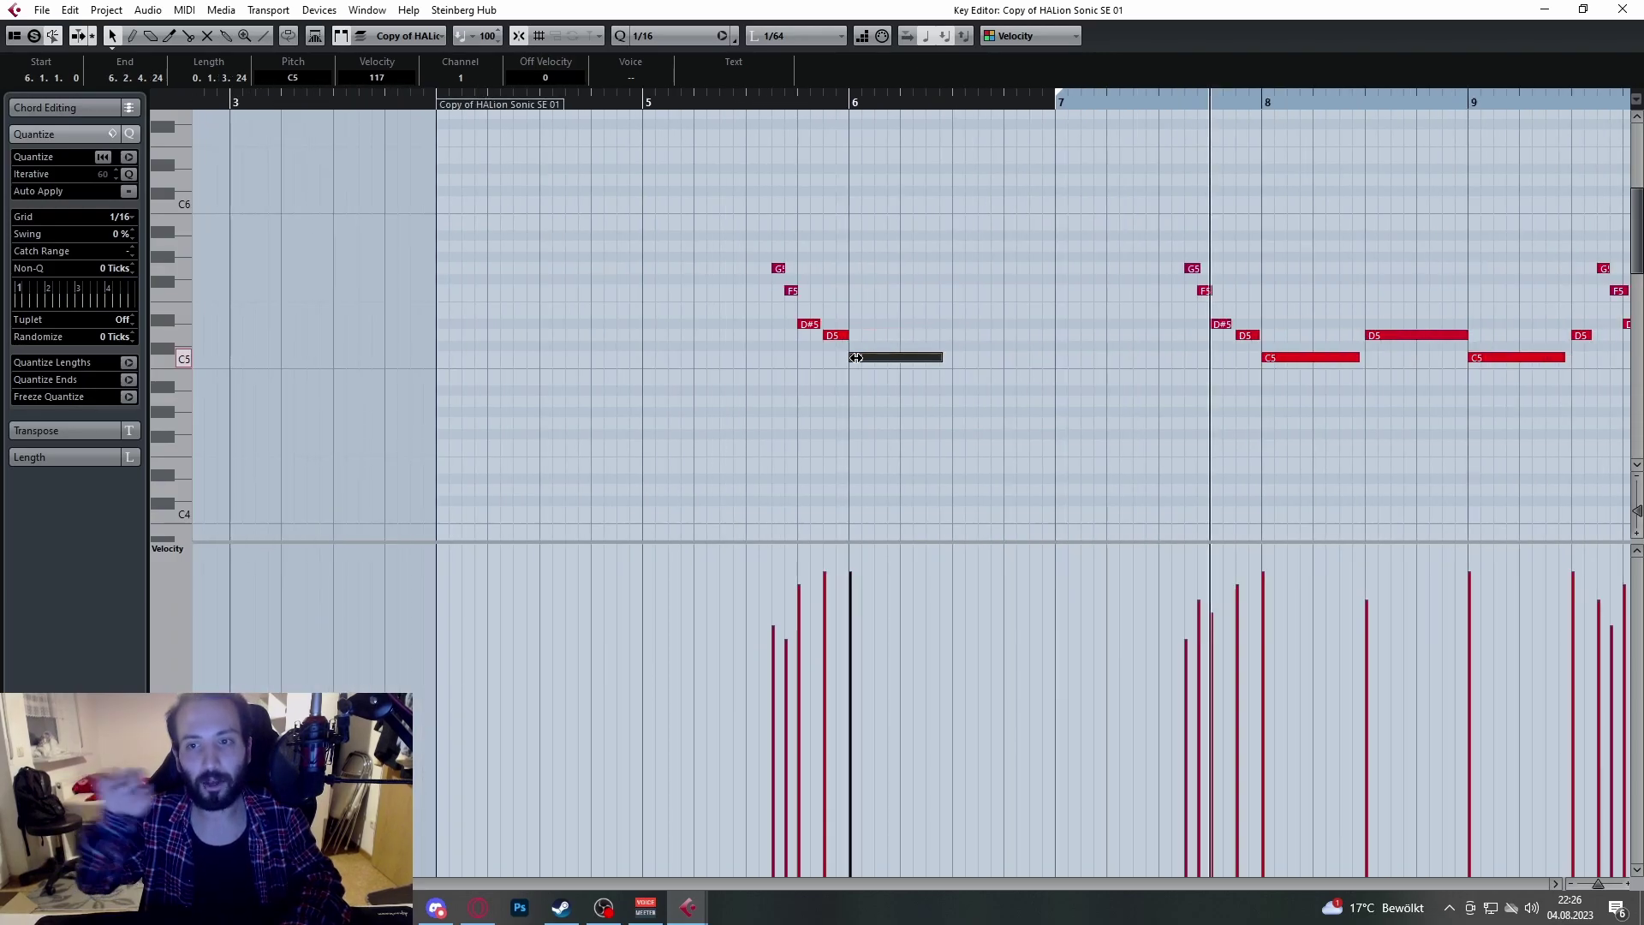
{"action": "scroll", "coordinate": [788, 326], "scroll_direction": "up", "scroll_amount": 4}
{"action": "left_click", "coordinate": [805, 269]}
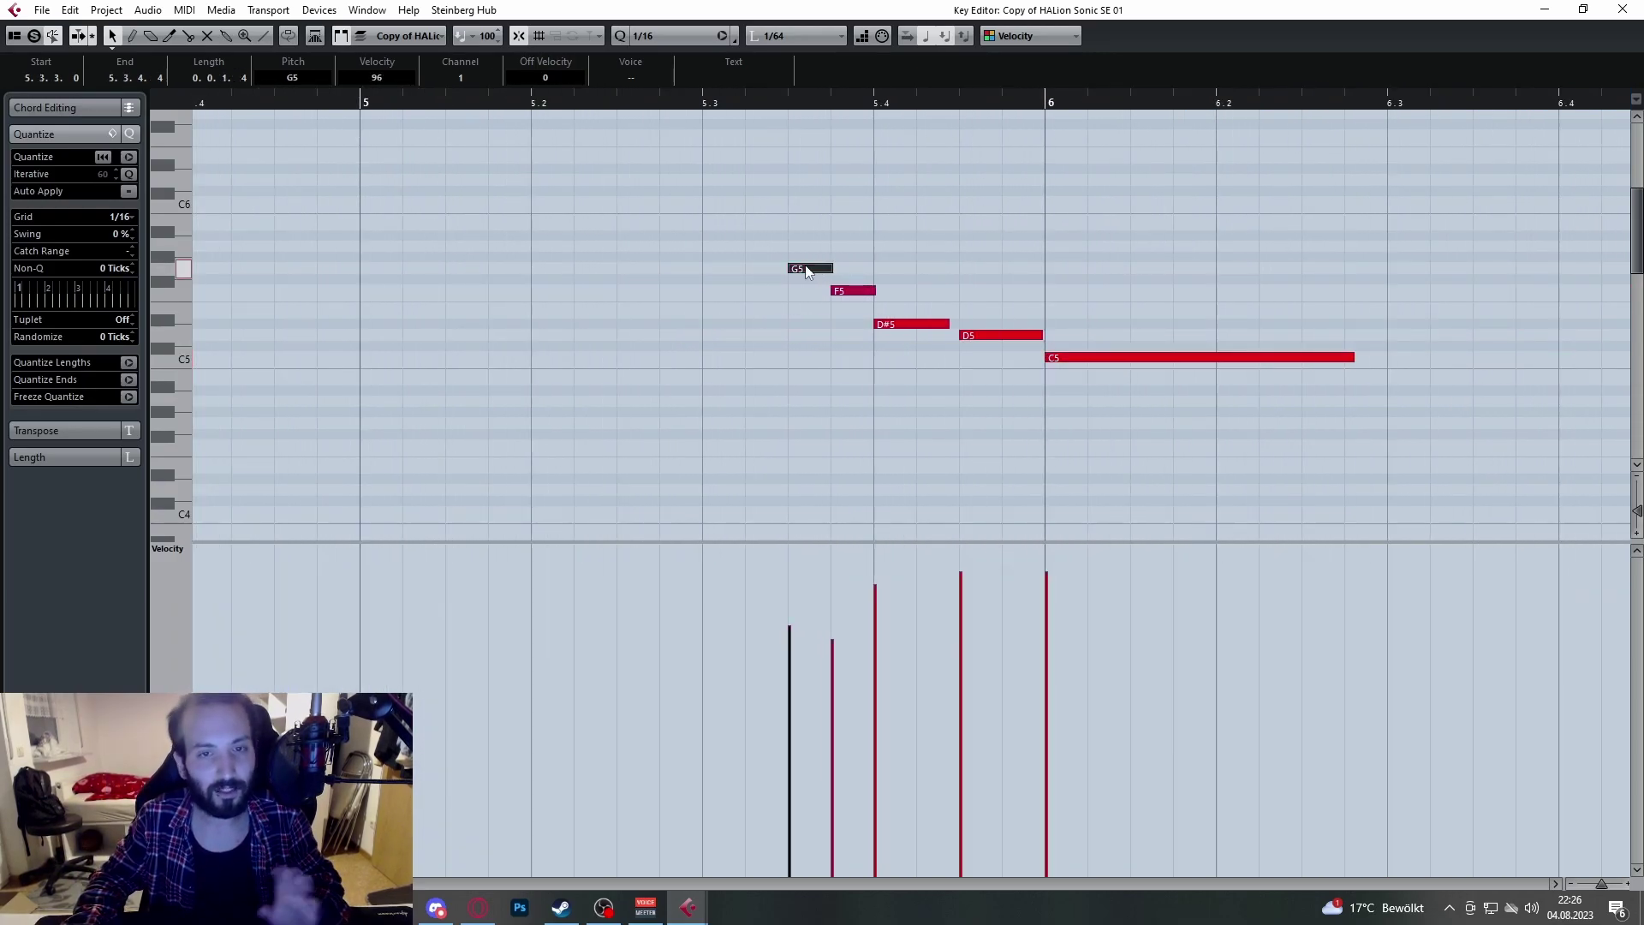
{"action": "left_click", "coordinate": [763, 102]}
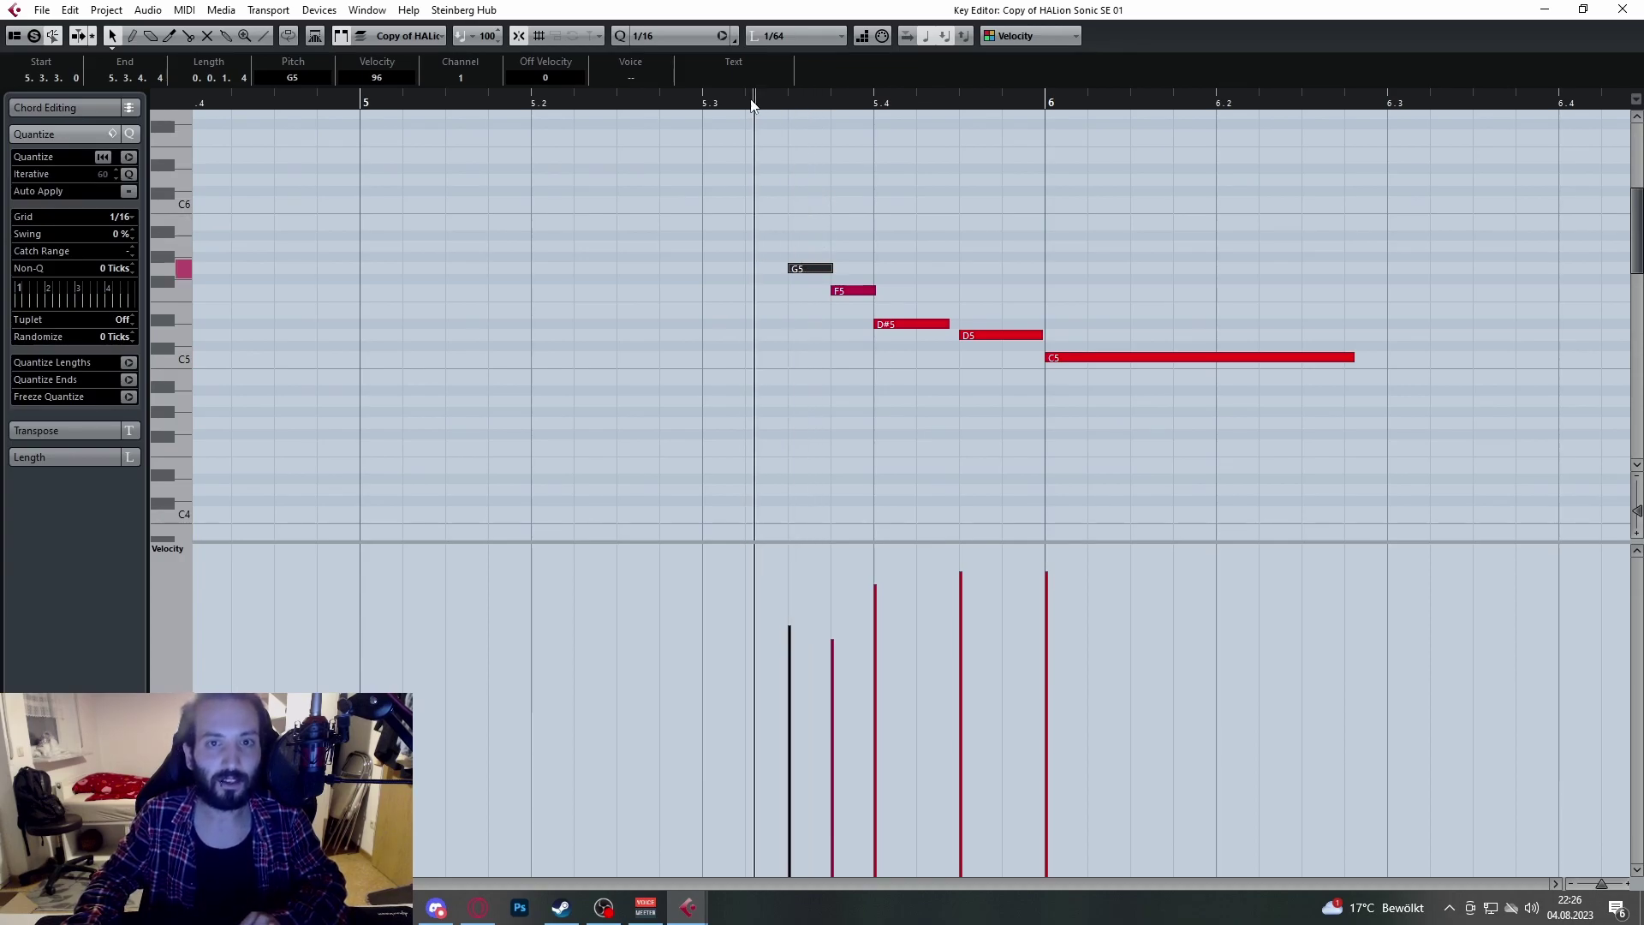
{"action": "left_click", "coordinate": [1622, 10]}
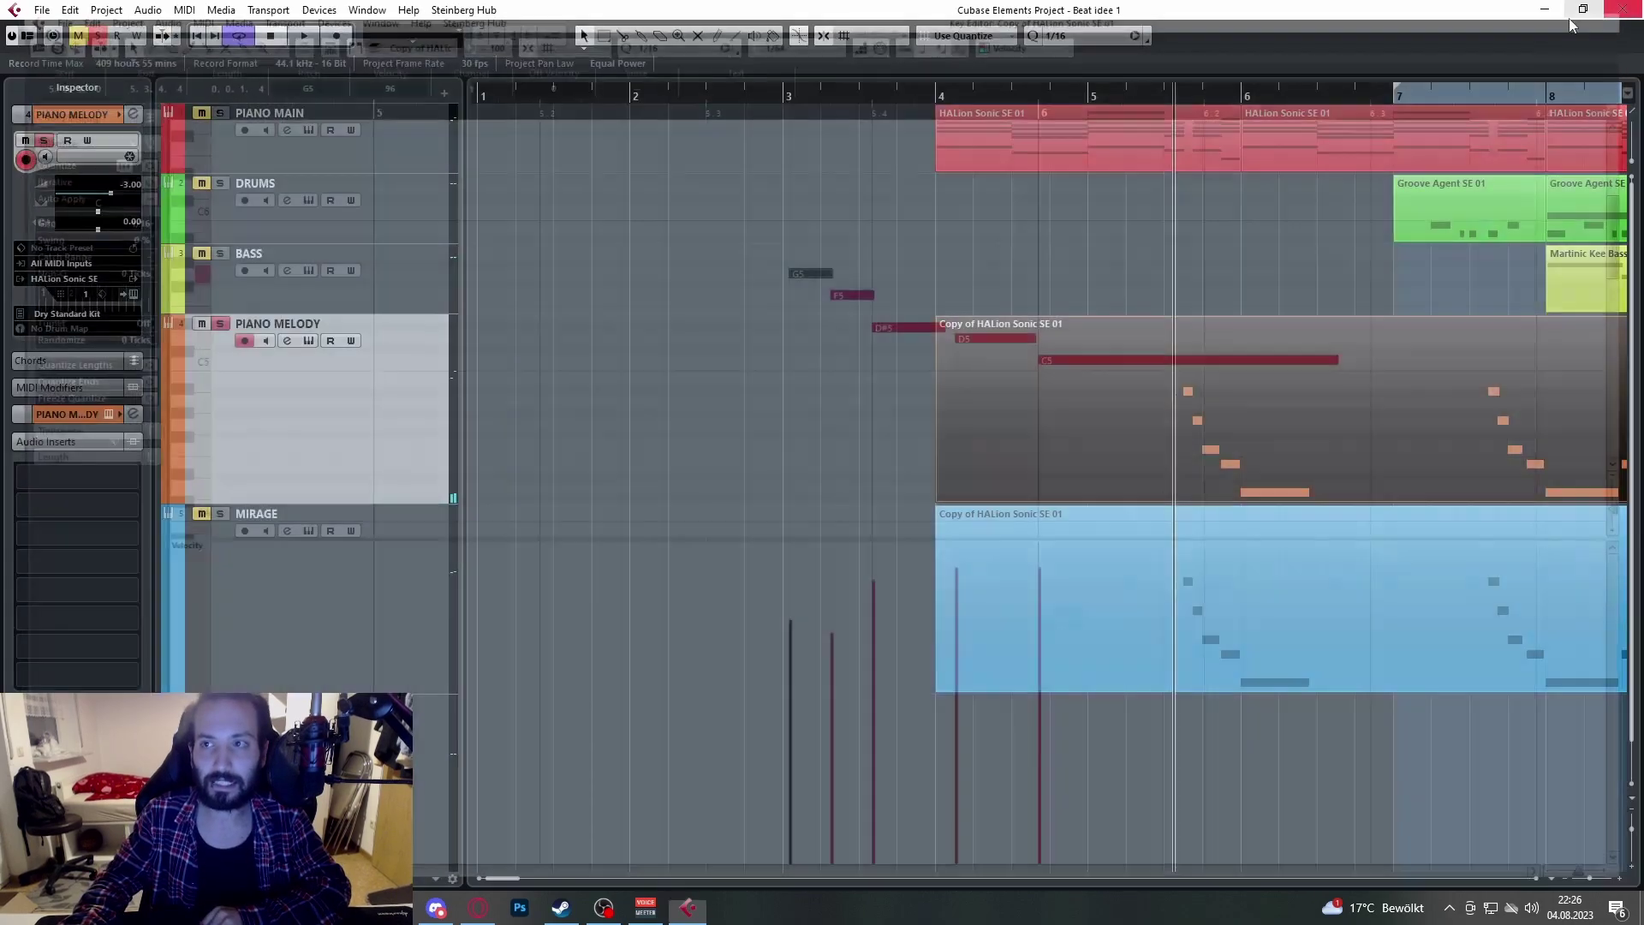
Step: Check the PIANO MAIN chords at bar 4 in the Key Editor, close it and view the PIANO MELODY across the arrangement
{"action": "double_click", "coordinate": [1164, 162]}
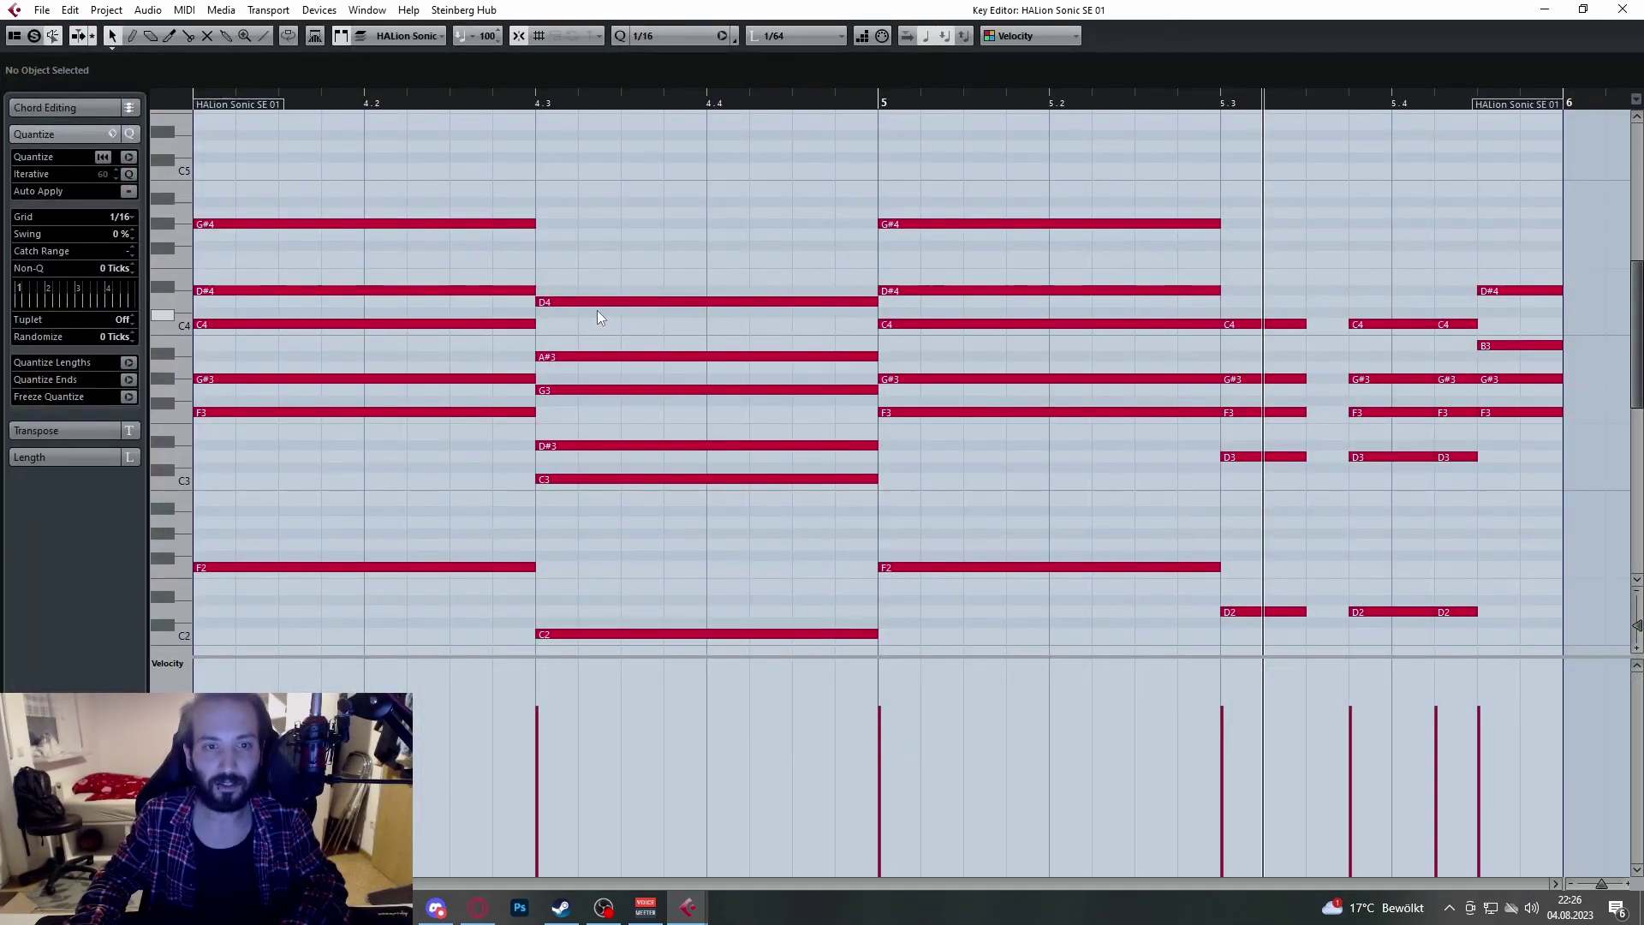
{"action": "left_click", "coordinate": [1622, 10]}
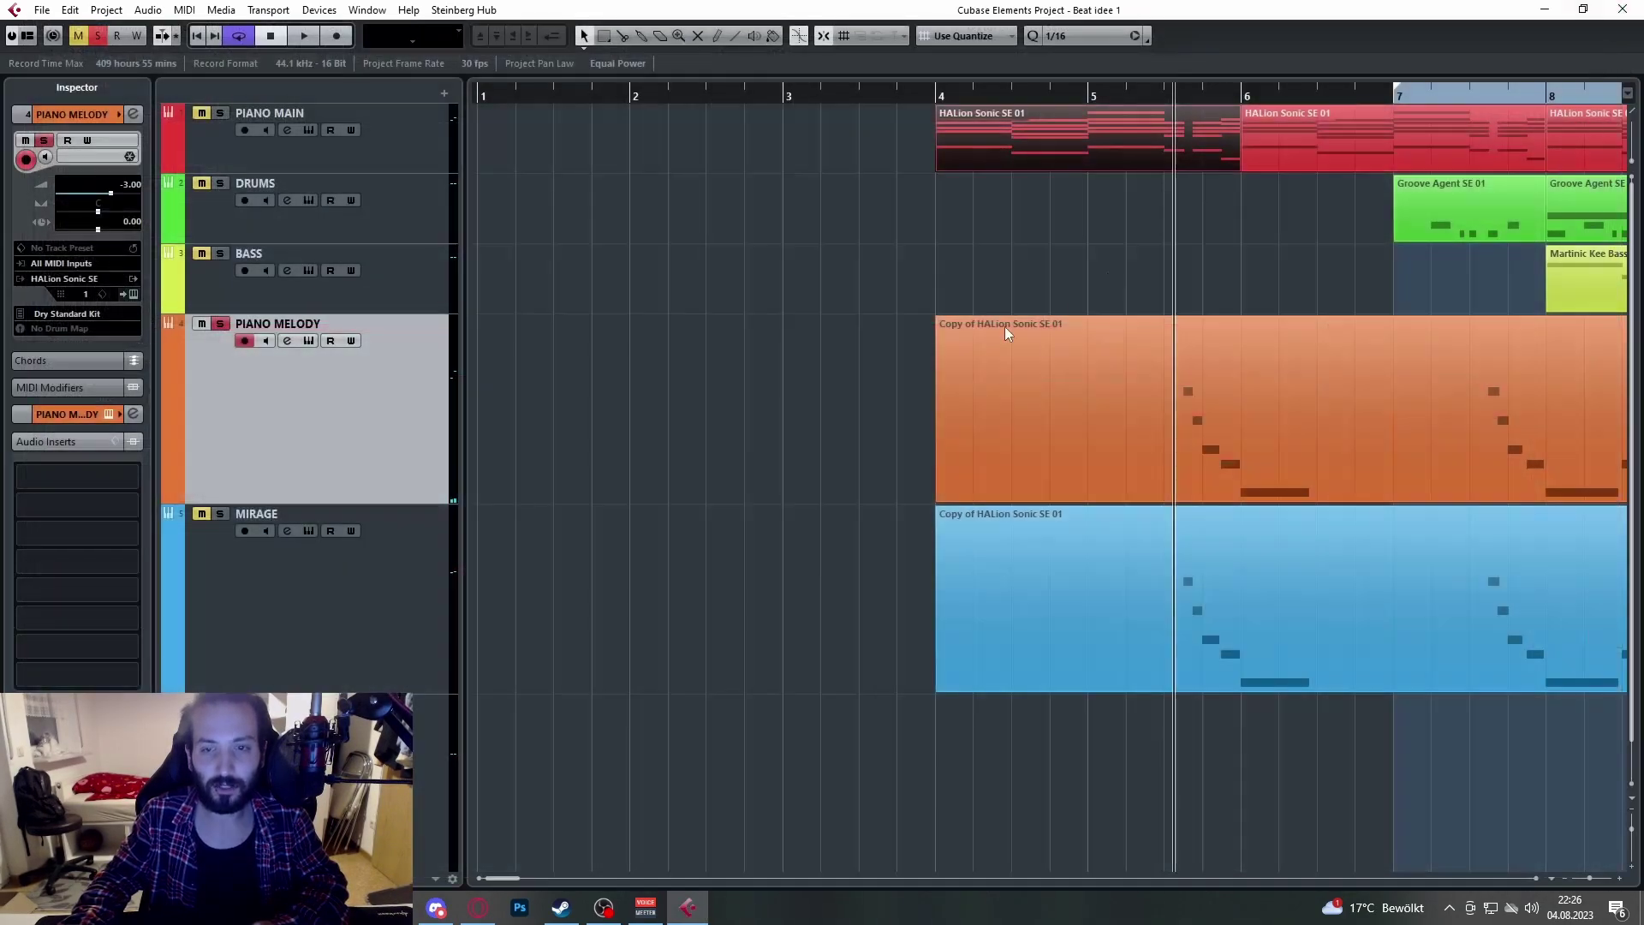
{"action": "scroll", "coordinate": [788, 429], "scroll_direction": "down", "scroll_amount": 4}
{"action": "scroll", "coordinate": [908, 463], "scroll_direction": "right", "scroll_amount": 3}
{"action": "left_click", "coordinate": [690, 435]}
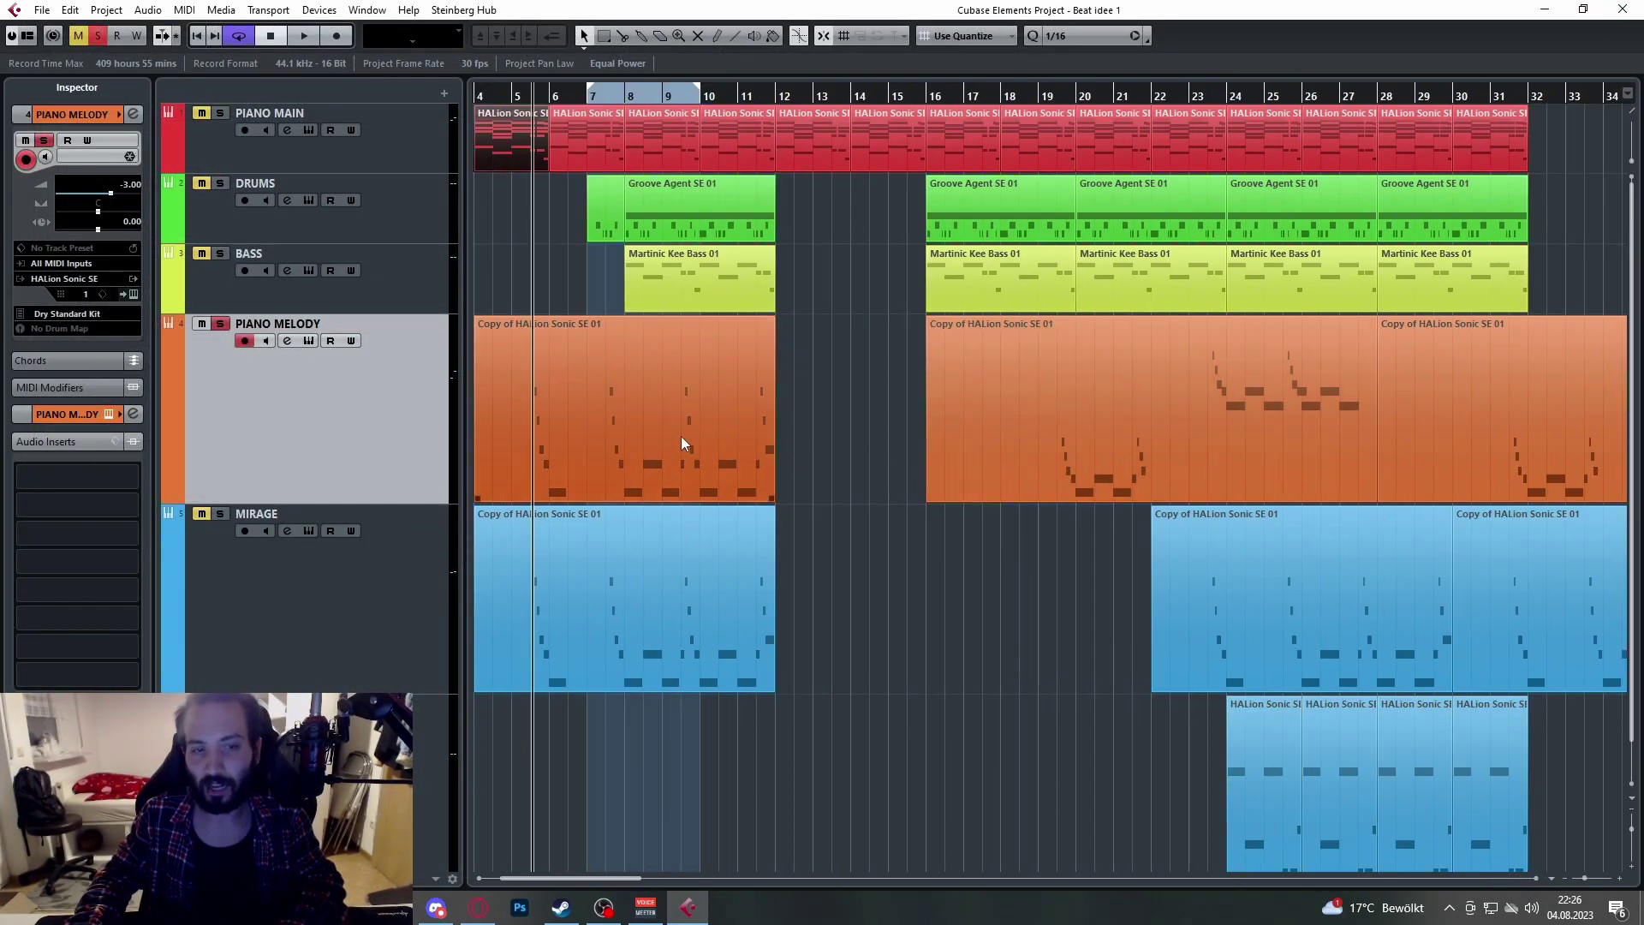
Step: Open the first PIANO MELODY part in the Key Editor, transpose all its notes down an octave and audition them before bar 6
{"action": "scroll", "coordinate": [678, 433], "scroll_direction": "up", "scroll_amount": 4}
{"action": "double_click", "coordinate": [675, 436]}
{"action": "scroll", "coordinate": [886, 409], "scroll_direction": "down", "scroll_amount": 9}
{"action": "scroll", "coordinate": [822, 373], "scroll_direction": "up", "scroll_amount": 1}
{"action": "scroll", "coordinate": [898, 378], "scroll_direction": "up", "scroll_amount": 2}
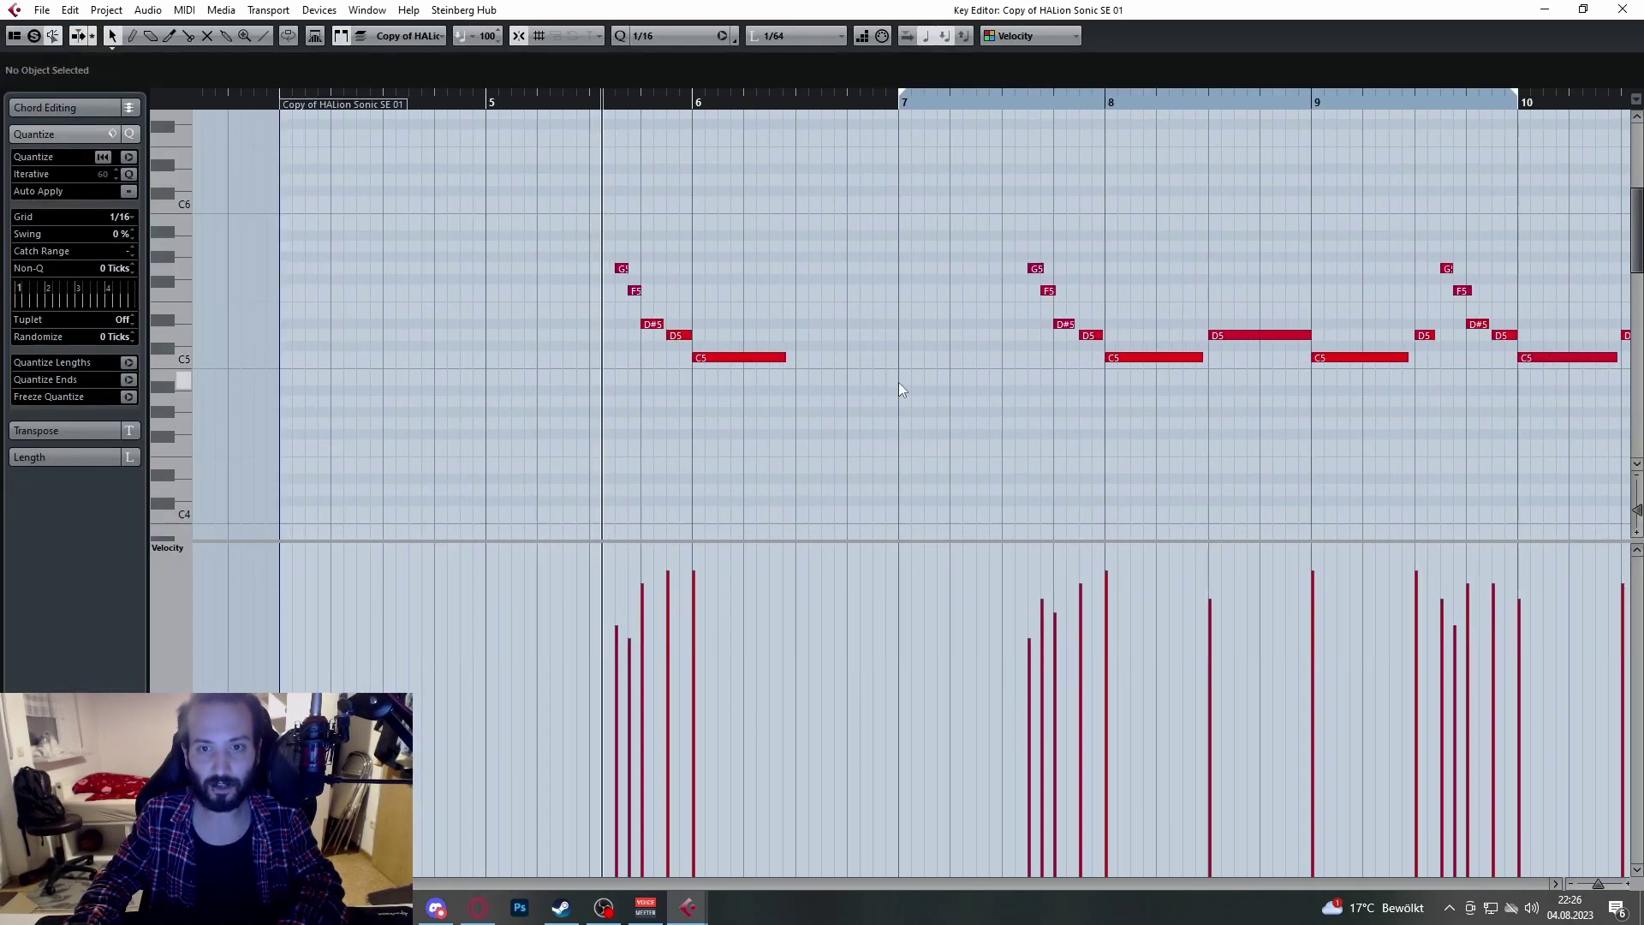
{"action": "scroll", "coordinate": [901, 411], "scroll_direction": "down", "scroll_amount": 3}
{"action": "scroll", "coordinate": [979, 439], "scroll_direction": "up", "scroll_amount": 1}
{"action": "key", "text": "ctrl+a"}
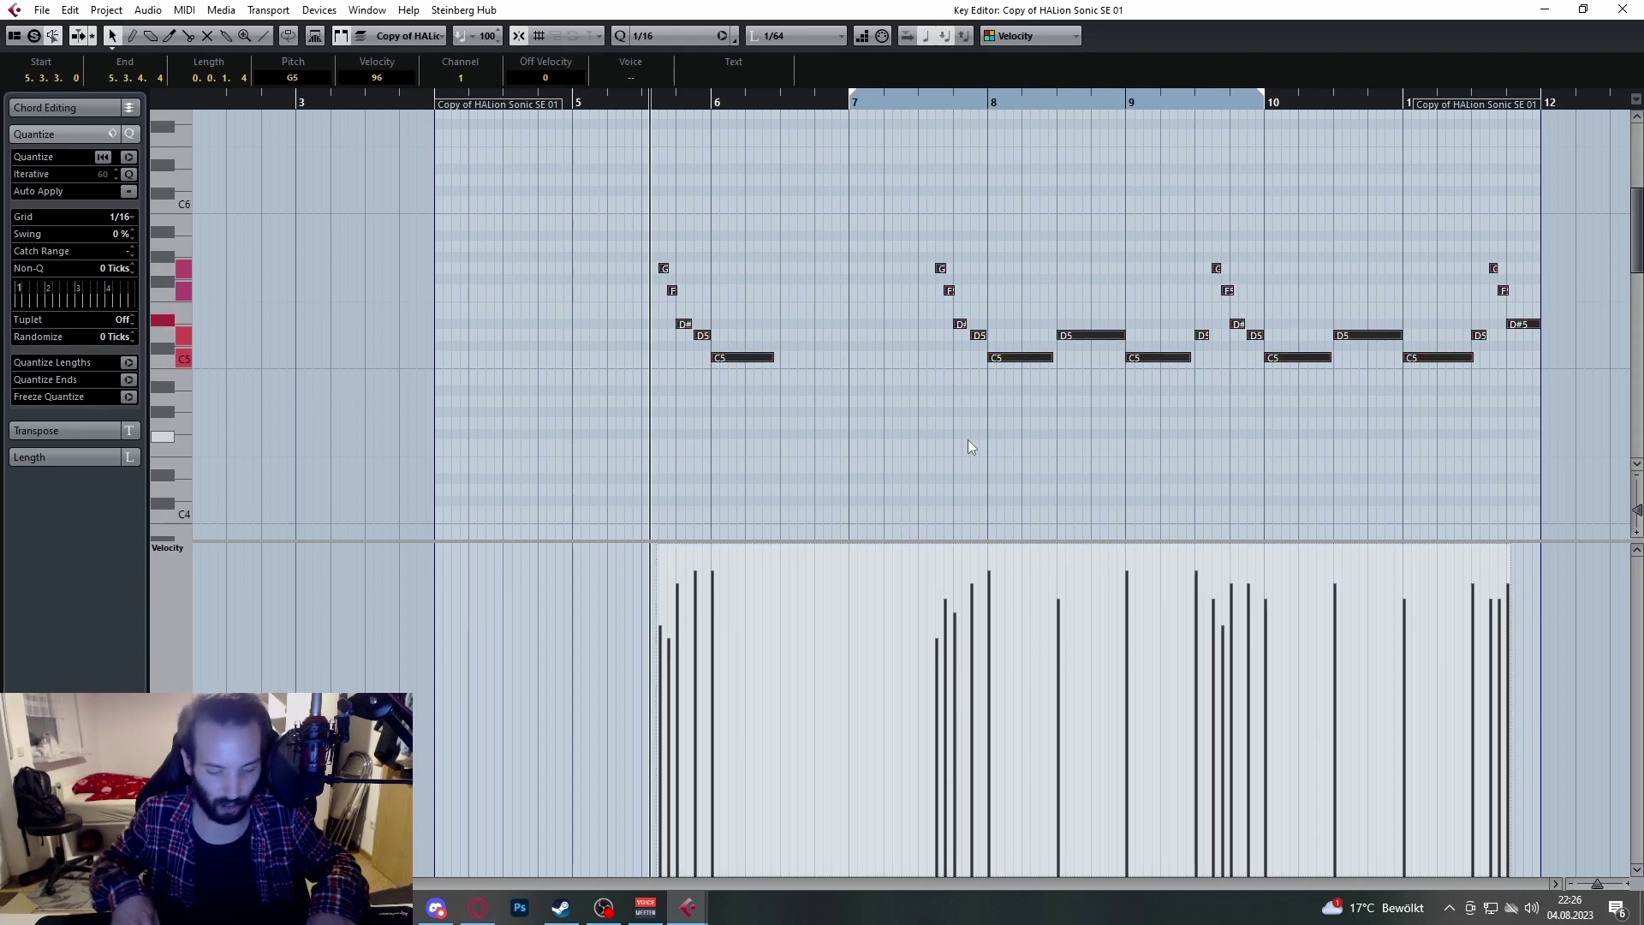
{"action": "key", "text": "shift+Down"}
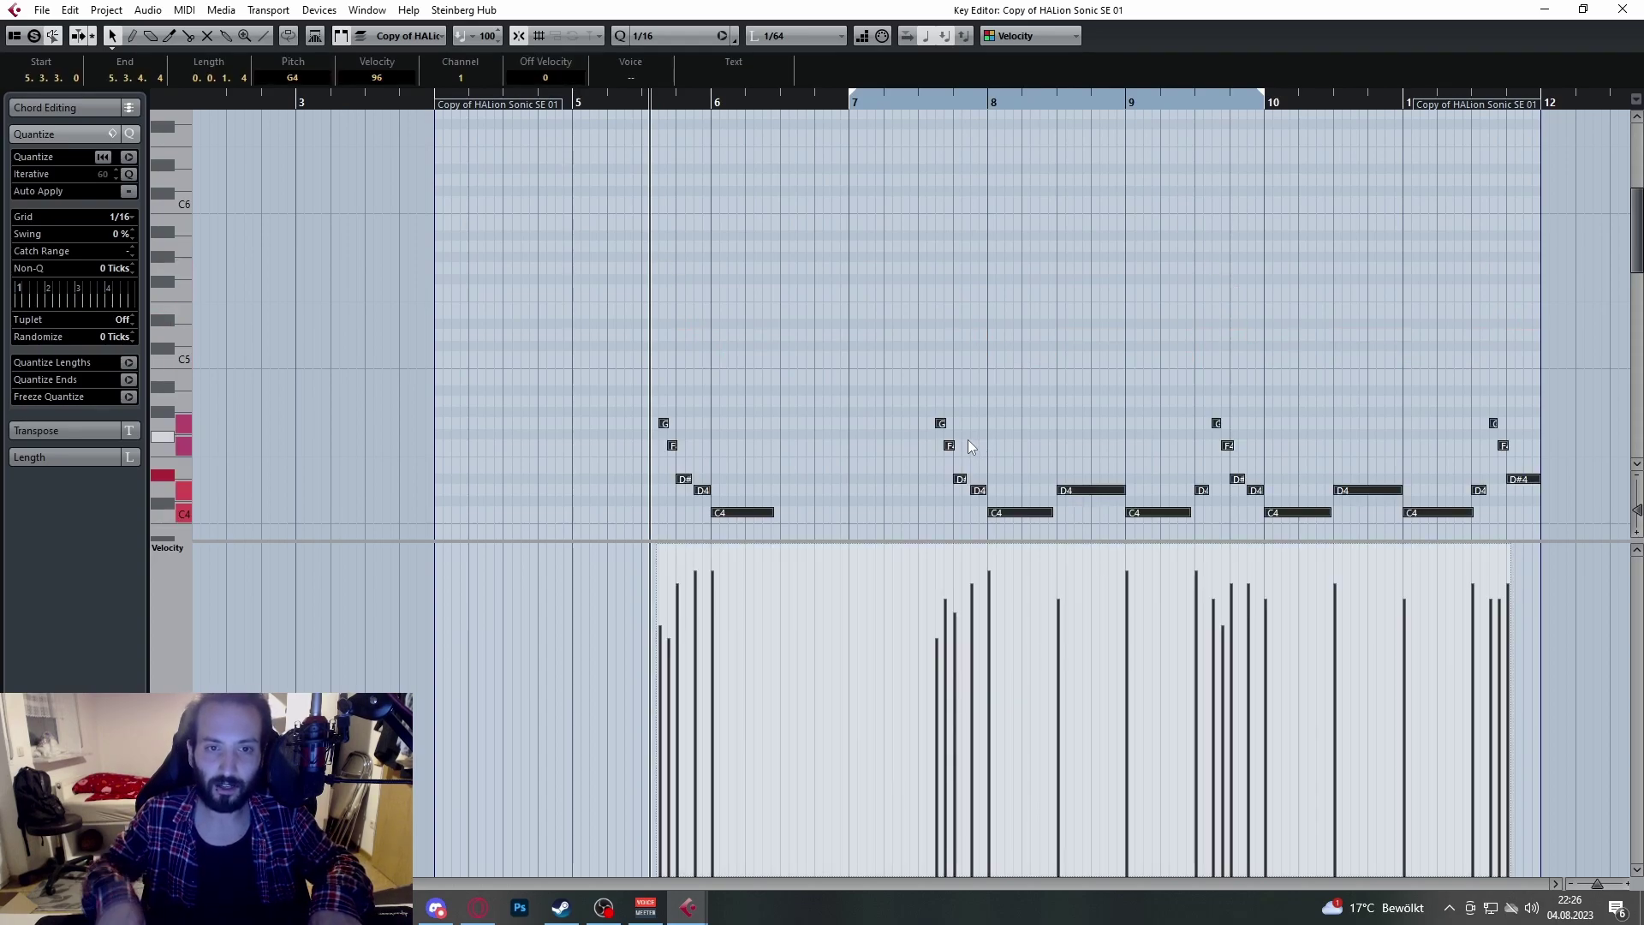
{"action": "key", "text": "space"}
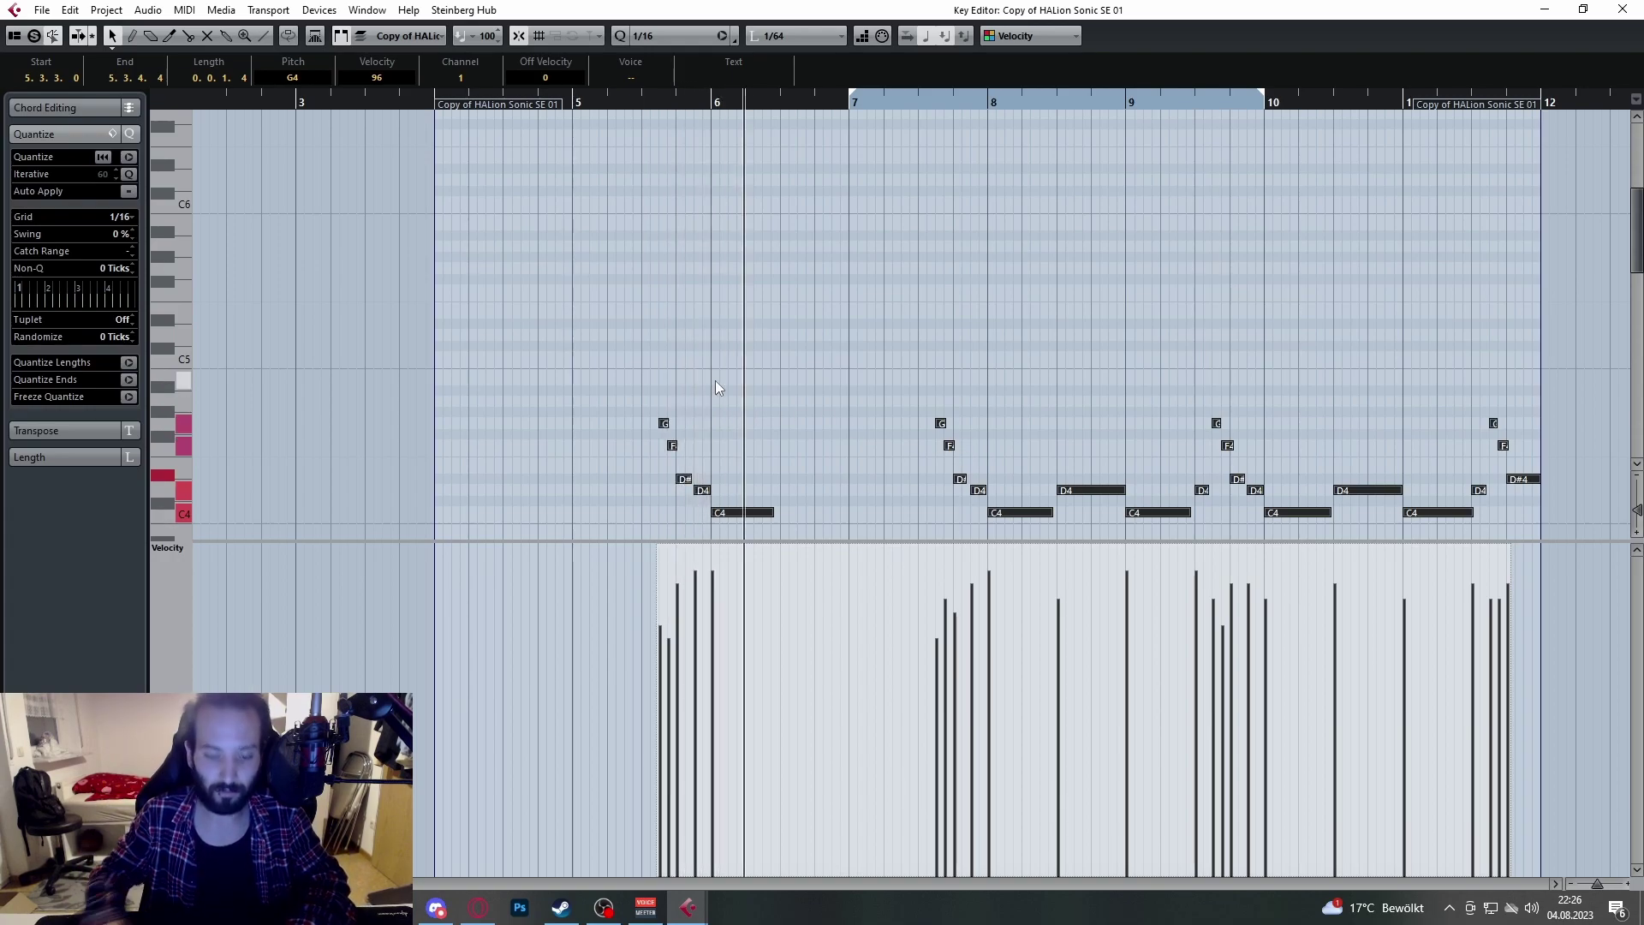
Step: Move the melody notes back up, try them one octave higher, return them to the fifth octave and close the editor
{"action": "key", "text": "shift+Up"}
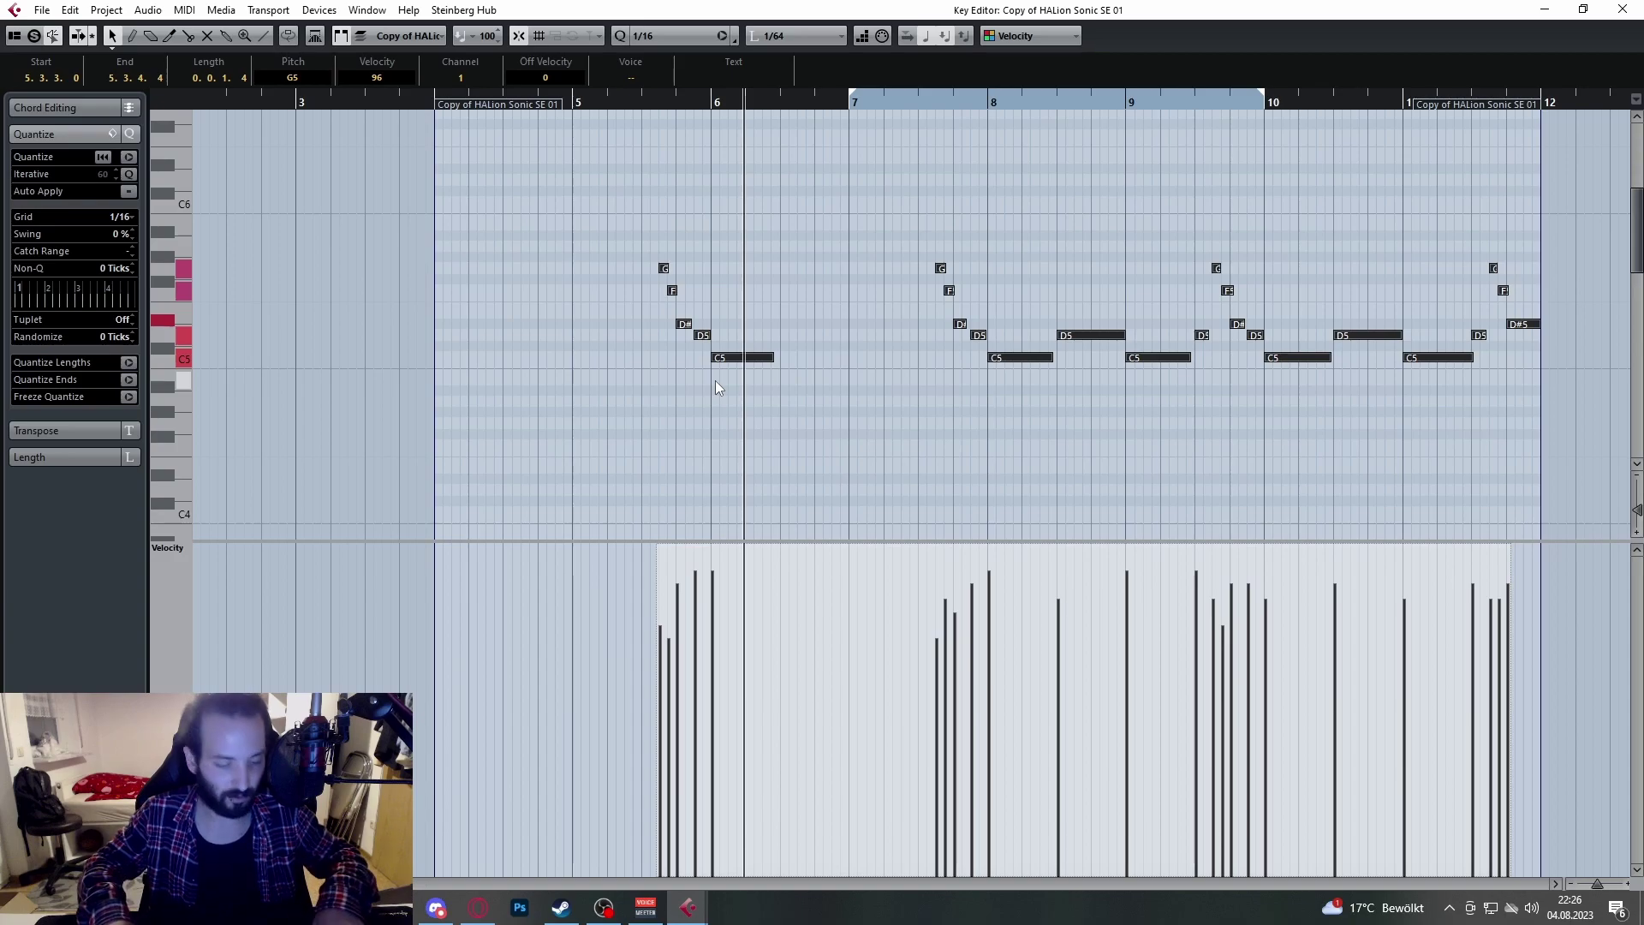
{"action": "key", "text": "shift+Up"}
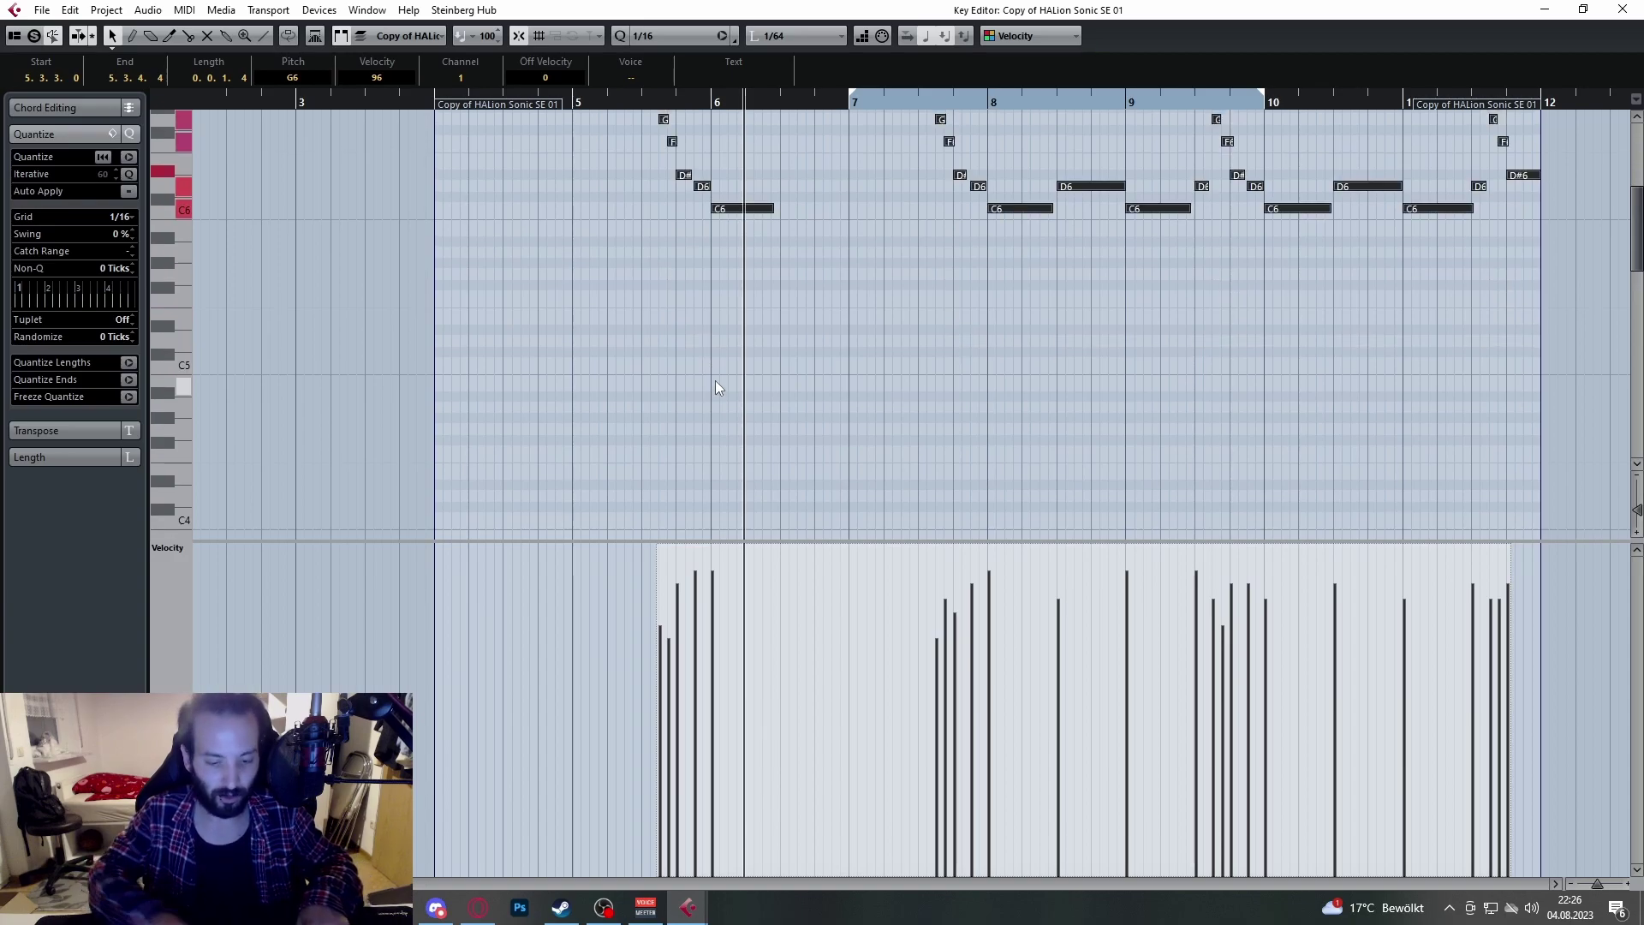
{"action": "key", "text": "shift+Down"}
{"action": "left_click", "coordinate": [1622, 9]}
Step: Solo the MIRAGE track together with PIANO MELODY and listen to the descending phrase from just after bar 5
{"action": "key", "text": "g"}
{"action": "left_click", "coordinate": [434, 628]}
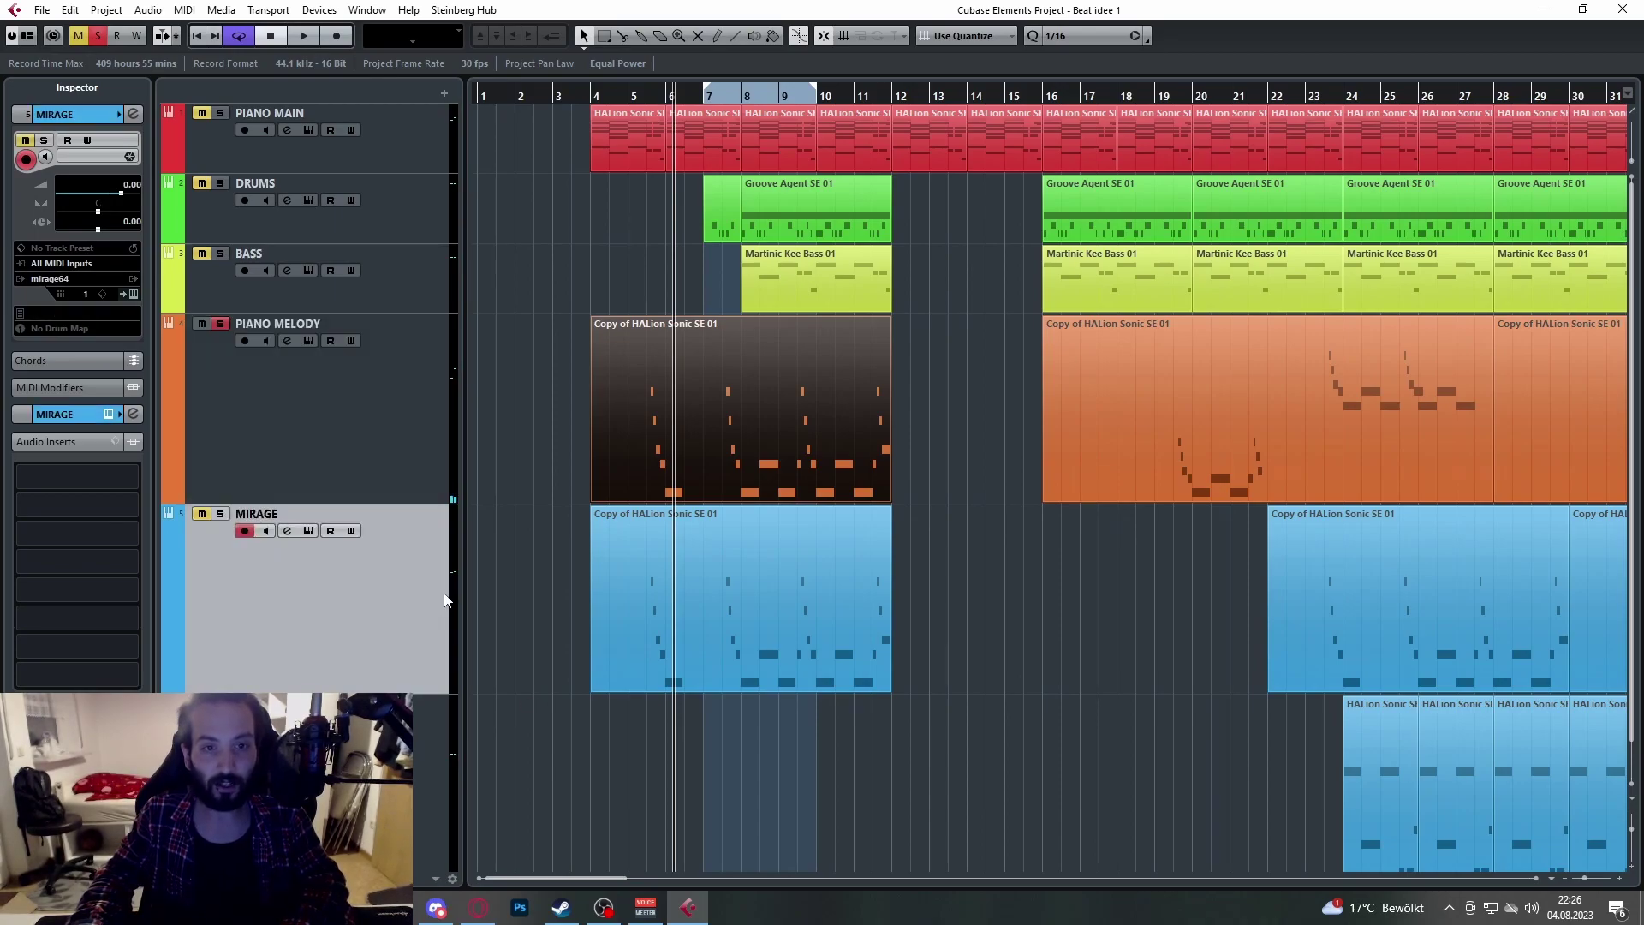
{"action": "key", "text": "h"}
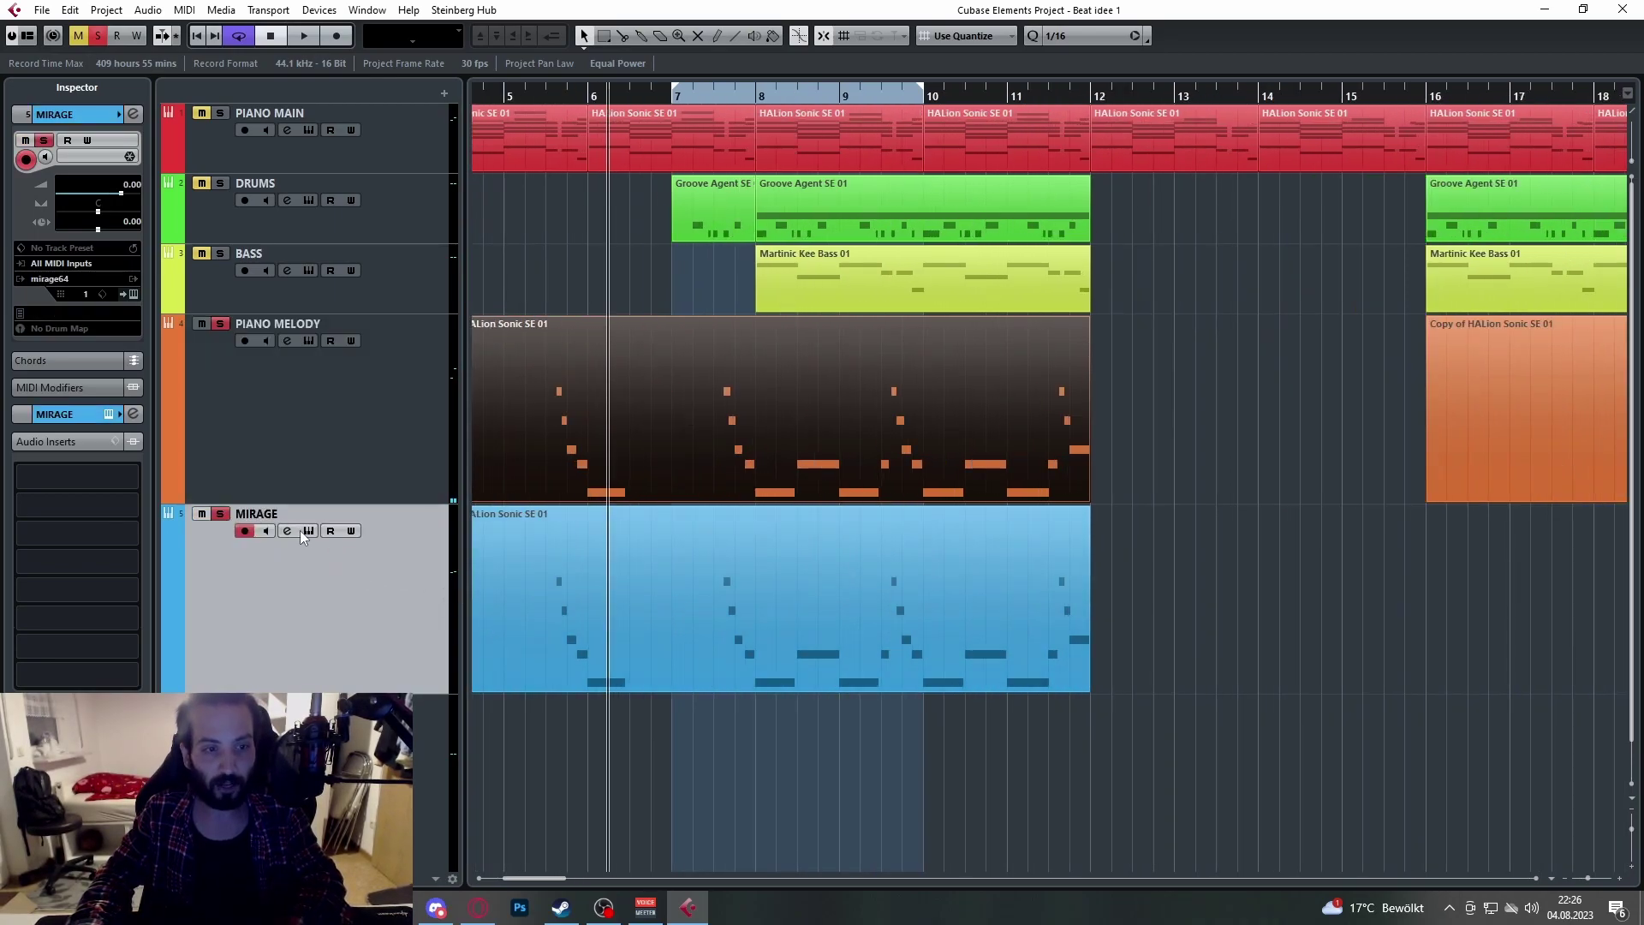
{"action": "left_click", "coordinate": [309, 531]}
{"action": "left_click", "coordinate": [1178, 214]}
{"action": "scroll", "coordinate": [582, 505], "scroll_direction": "up", "scroll_amount": 3}
{"action": "scroll", "coordinate": [578, 471], "scroll_direction": "left", "scroll_amount": 3}
{"action": "left_click", "coordinate": [717, 94]}
{"action": "key", "text": "space"}
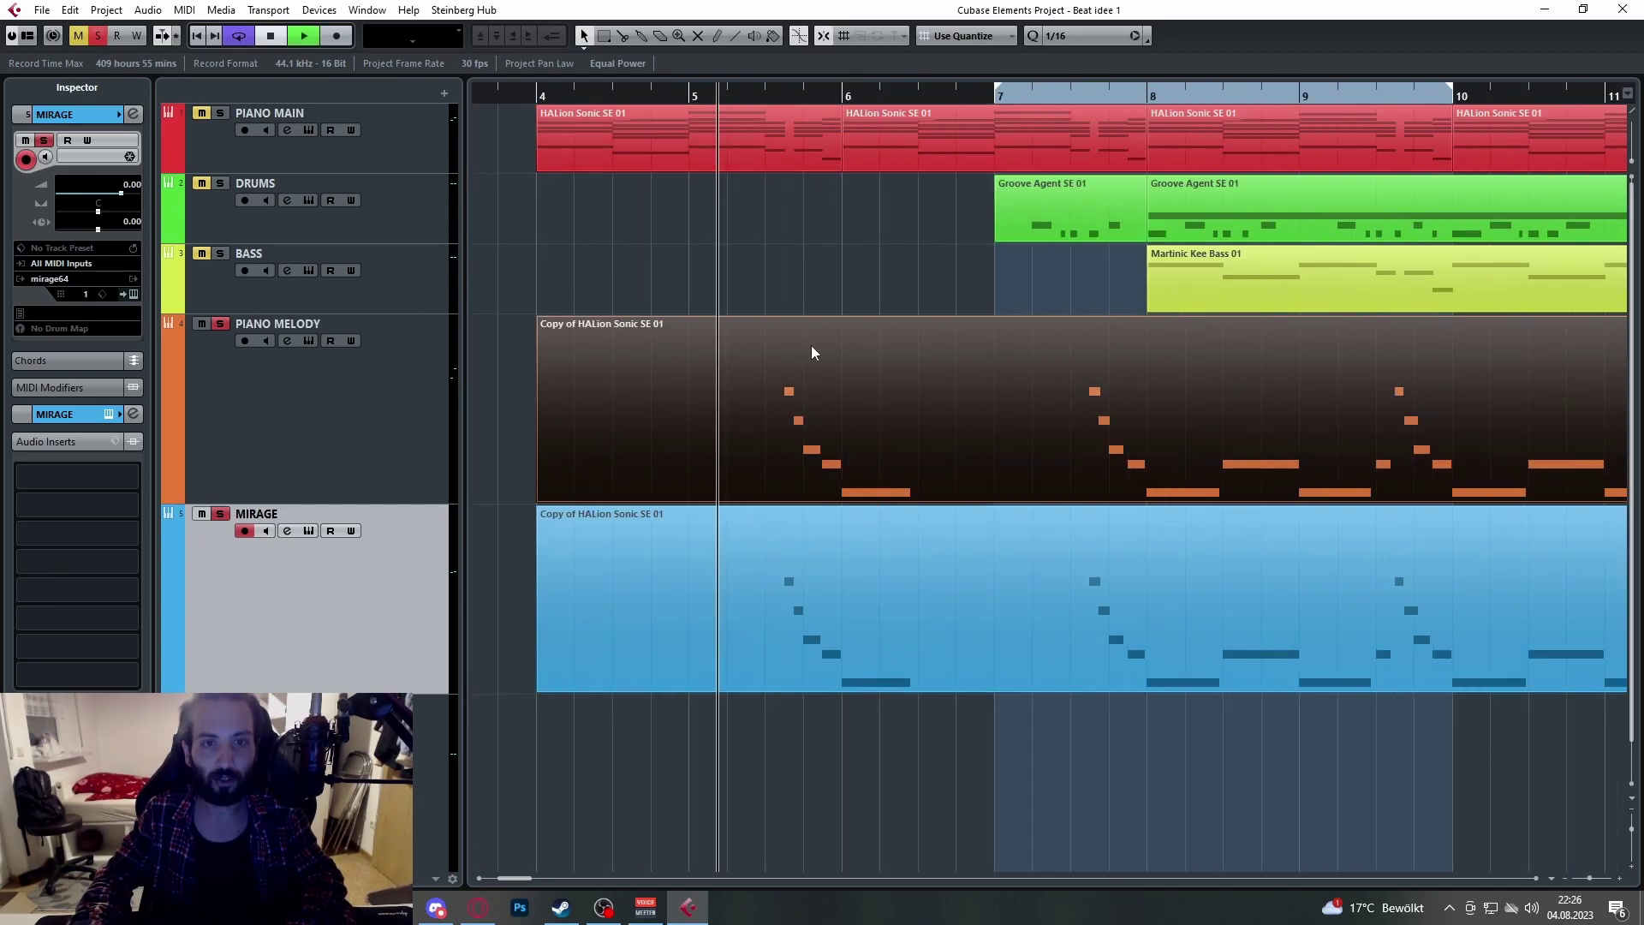
{"action": "scroll", "coordinate": [805, 463], "scroll_direction": "up", "scroll_amount": 2}
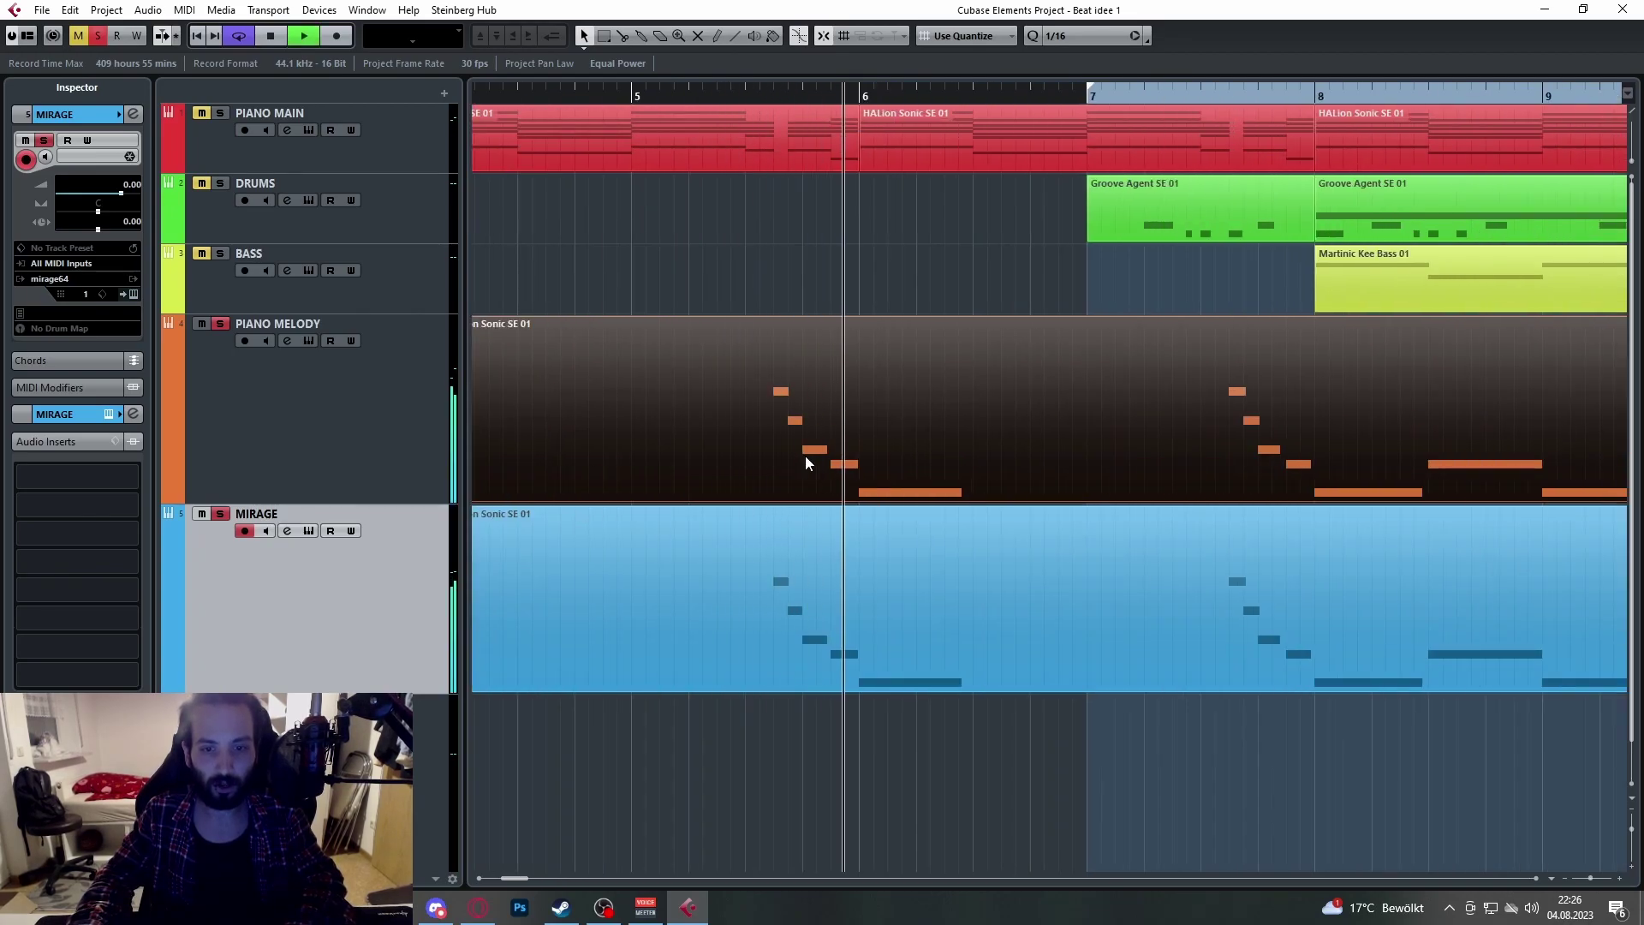
{"action": "scroll", "coordinate": [822, 467], "scroll_direction": "down", "scroll_amount": 5}
{"action": "key", "text": "space"}
Step: Clear all track solos and mutes, play the full arrangement from bar 7 and turn off cycle playback
{"action": "scroll", "coordinate": [860, 507], "scroll_direction": "down", "scroll_amount": 2}
{"action": "scroll", "coordinate": [604, 429], "scroll_direction": "up", "scroll_amount": 2}
{"action": "left_click", "coordinate": [98, 35]}
{"action": "left_click", "coordinate": [78, 35]}
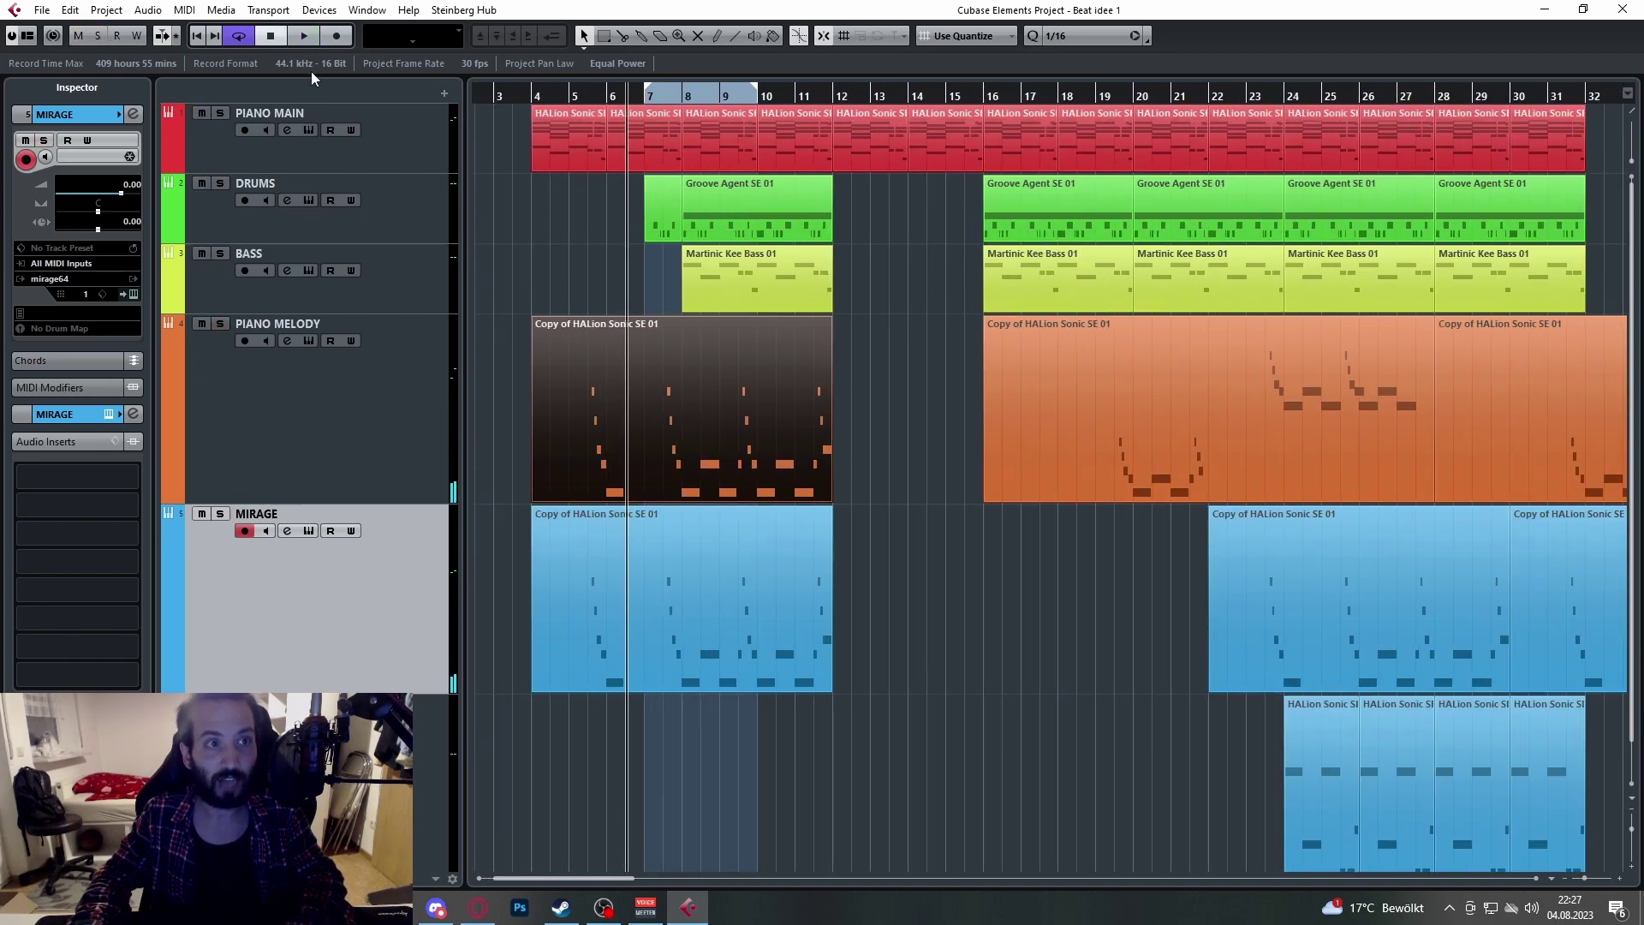
{"action": "scroll", "coordinate": [635, 120], "scroll_direction": "up", "scroll_amount": 4}
{"action": "left_click_drag", "start_coordinate": [818, 99], "coordinate": [697, 118]}
{"action": "key", "text": "space"}
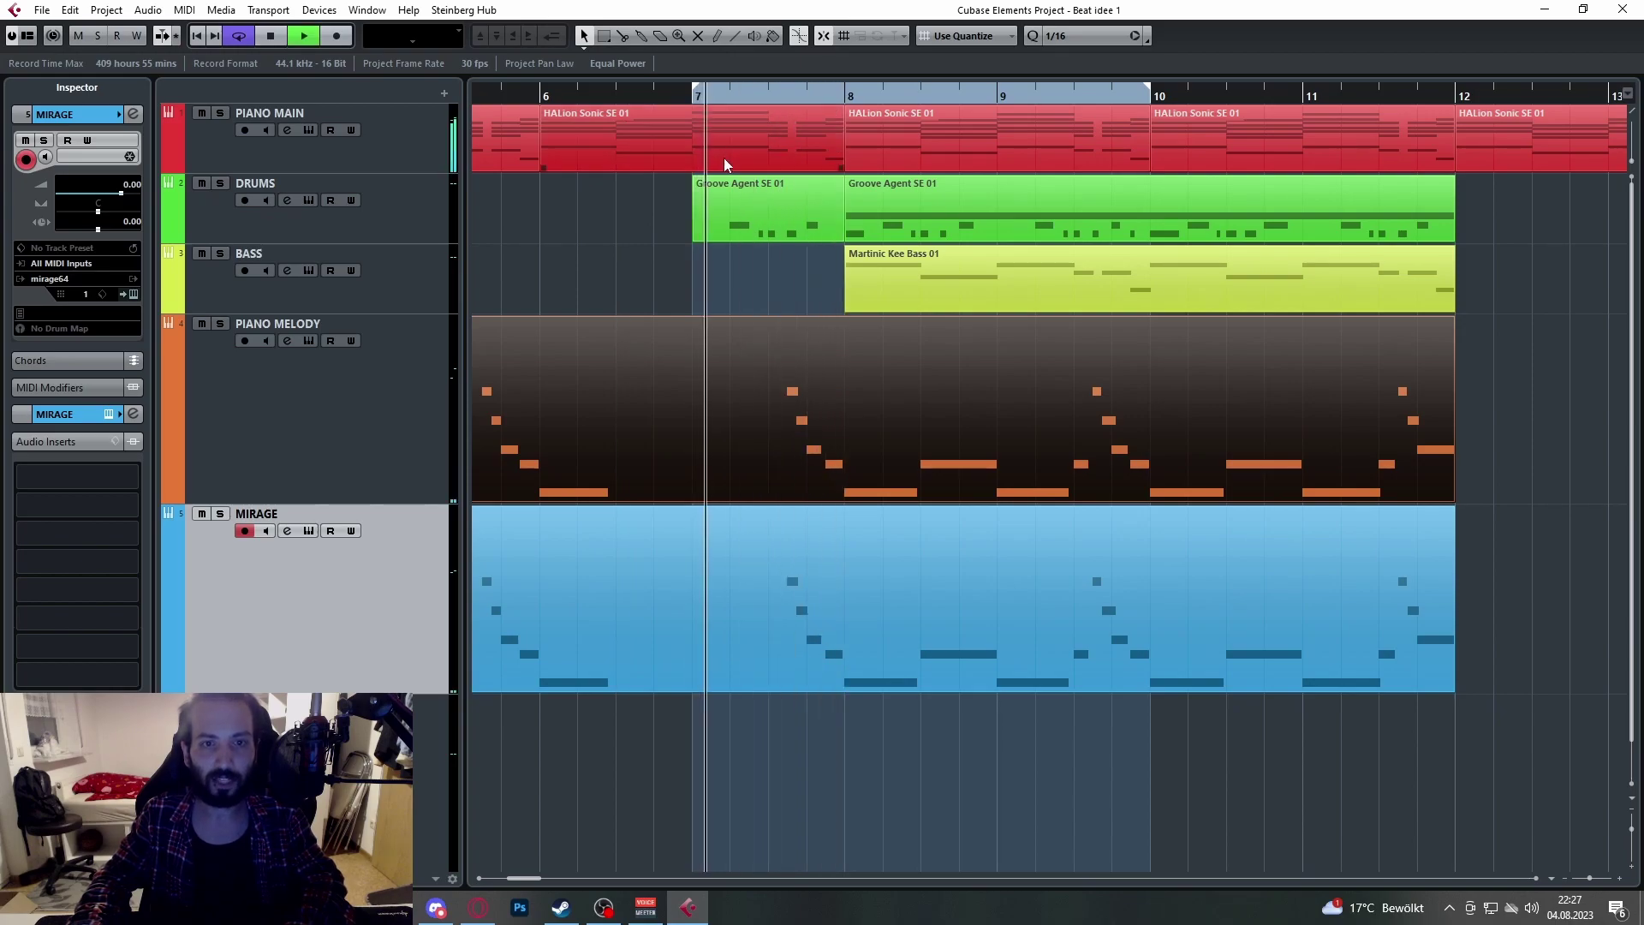
{"action": "scroll", "coordinate": [666, 238], "scroll_direction": "right", "scroll_amount": 1}
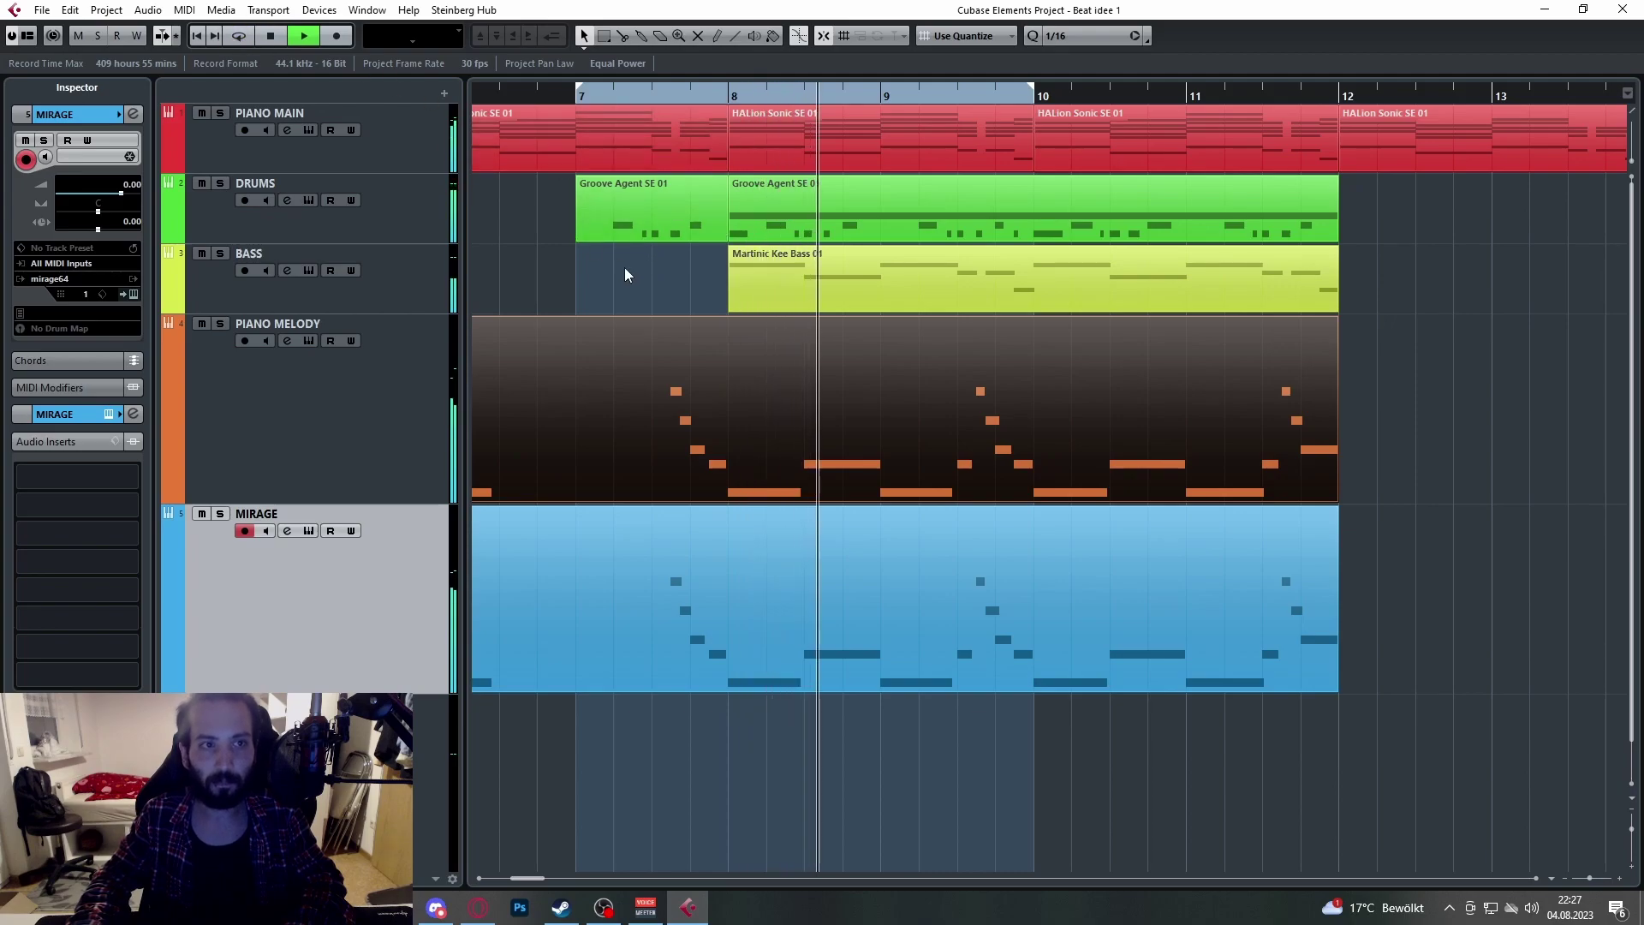
{"action": "scroll", "coordinate": [625, 270], "scroll_direction": "right", "scroll_amount": 1}
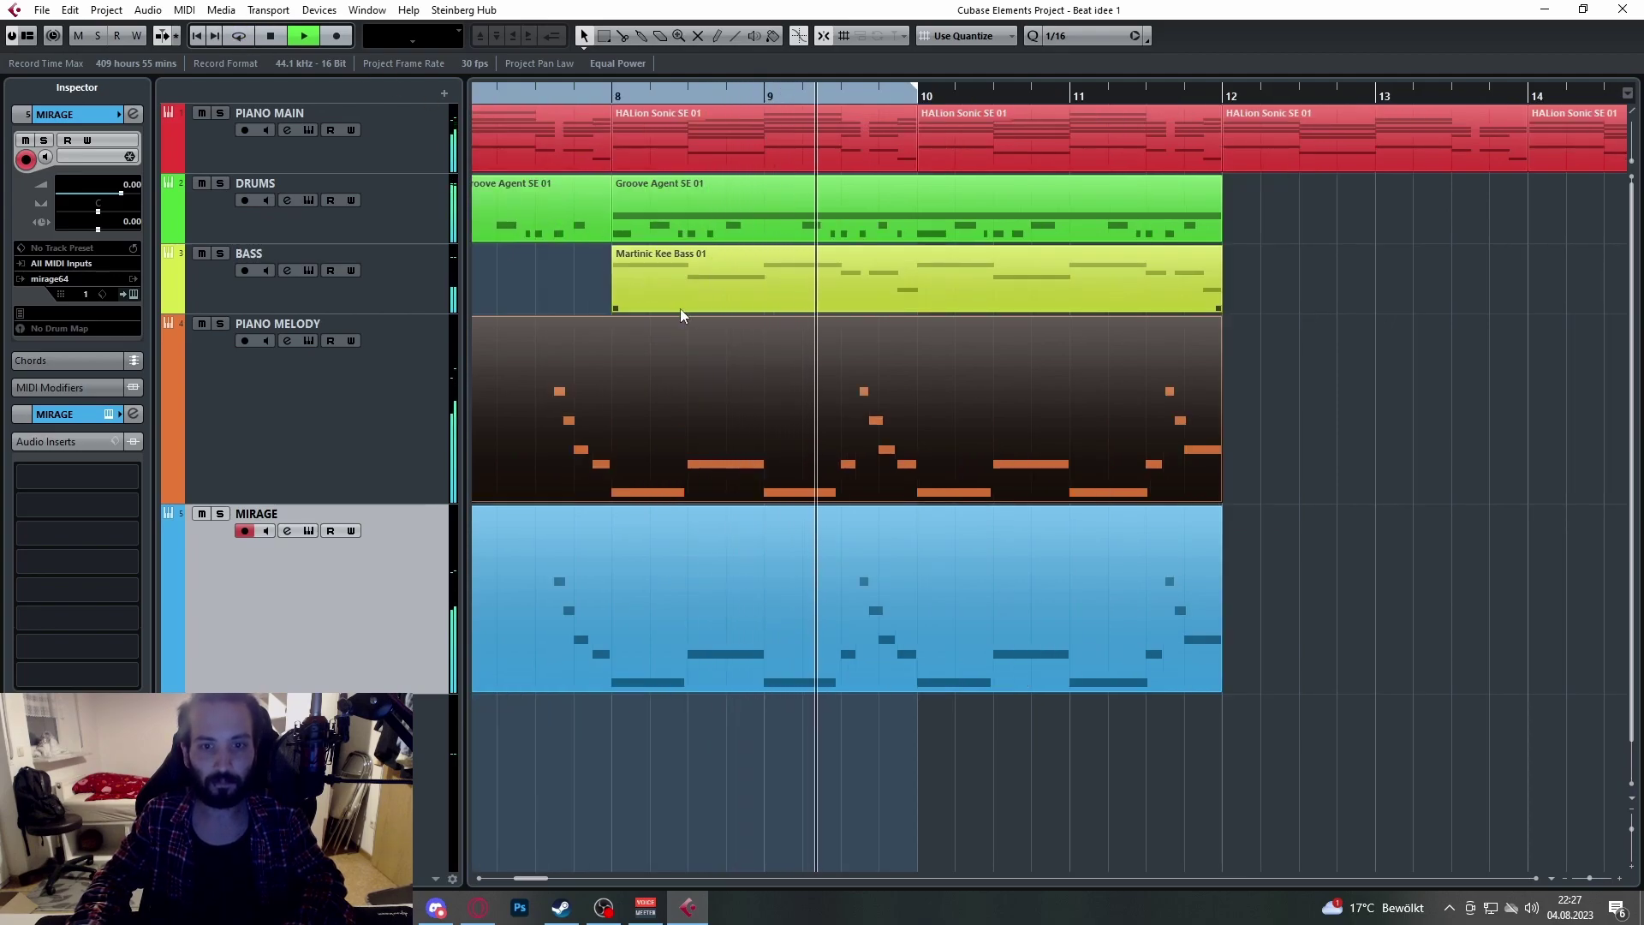
{"action": "scroll", "coordinate": [737, 316], "scroll_direction": "down", "scroll_amount": 2}
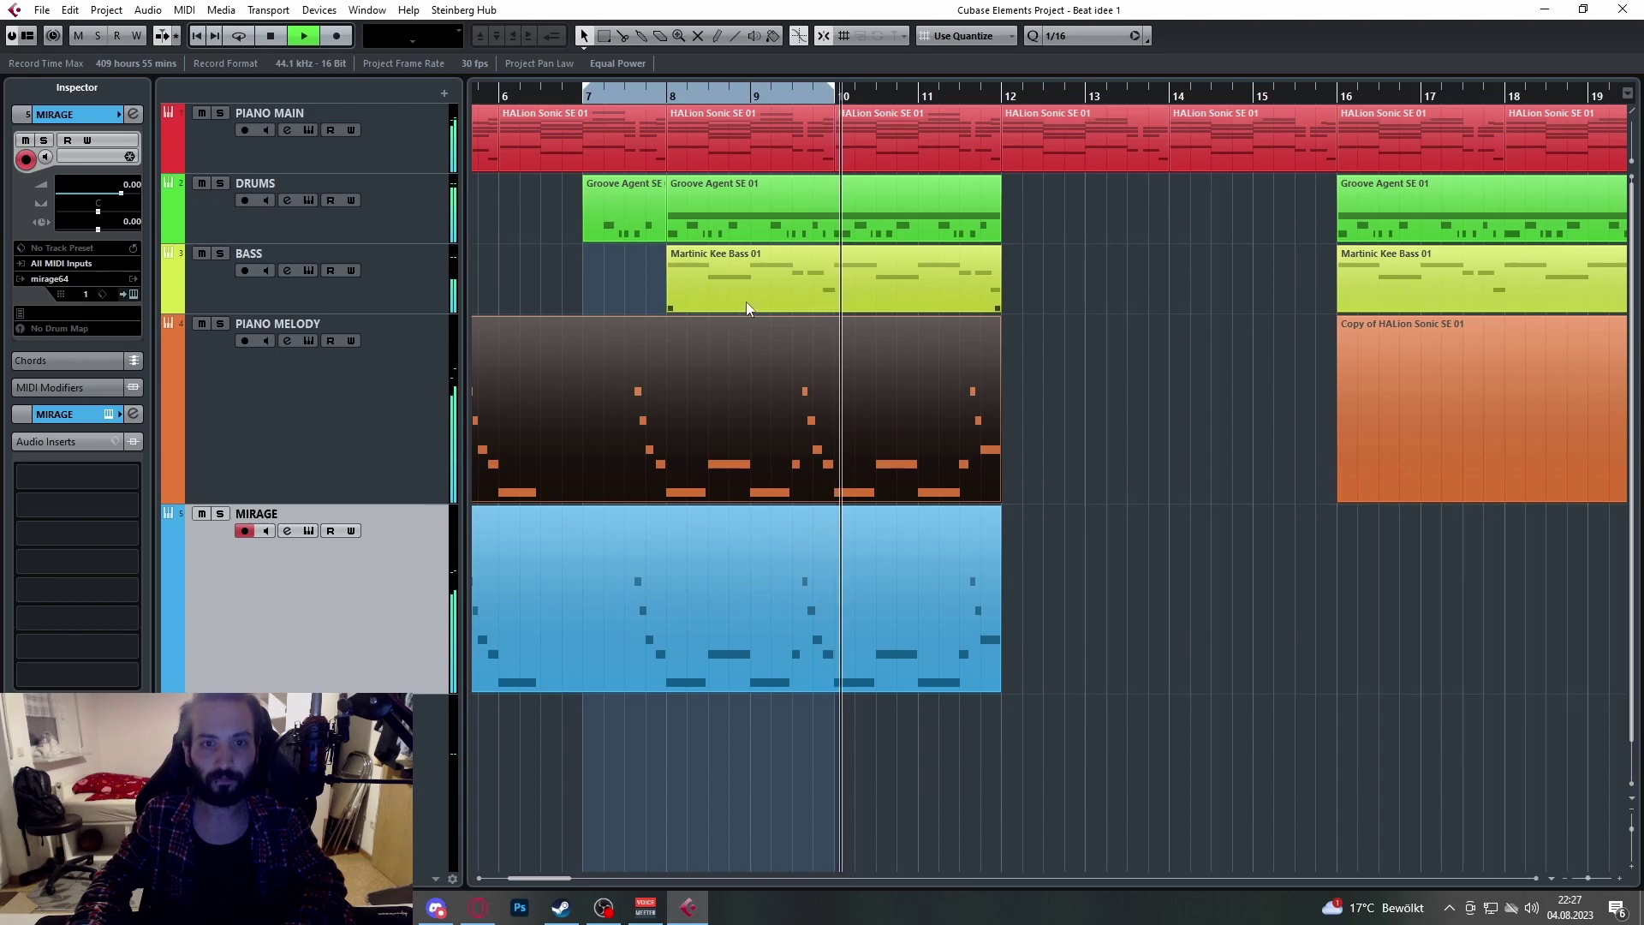
Step: Stop playback, increase the DRUMS track's height and open its part starting at bar 8 in the Key Editor
{"action": "left_click", "coordinate": [419, 216]}
{"action": "key", "text": "s"}
{"action": "left_click_drag", "start_coordinate": [418, 245], "coordinate": [432, 434]}
{"action": "double_click", "coordinate": [722, 298]}
{"action": "scroll", "coordinate": [762, 294], "scroll_direction": "down", "scroll_amount": 3}
{"action": "scroll", "coordinate": [470, 350], "scroll_direction": "up", "scroll_amount": 4}
{"action": "scroll", "coordinate": [726, 372], "scroll_direction": "up", "scroll_amount": 5}
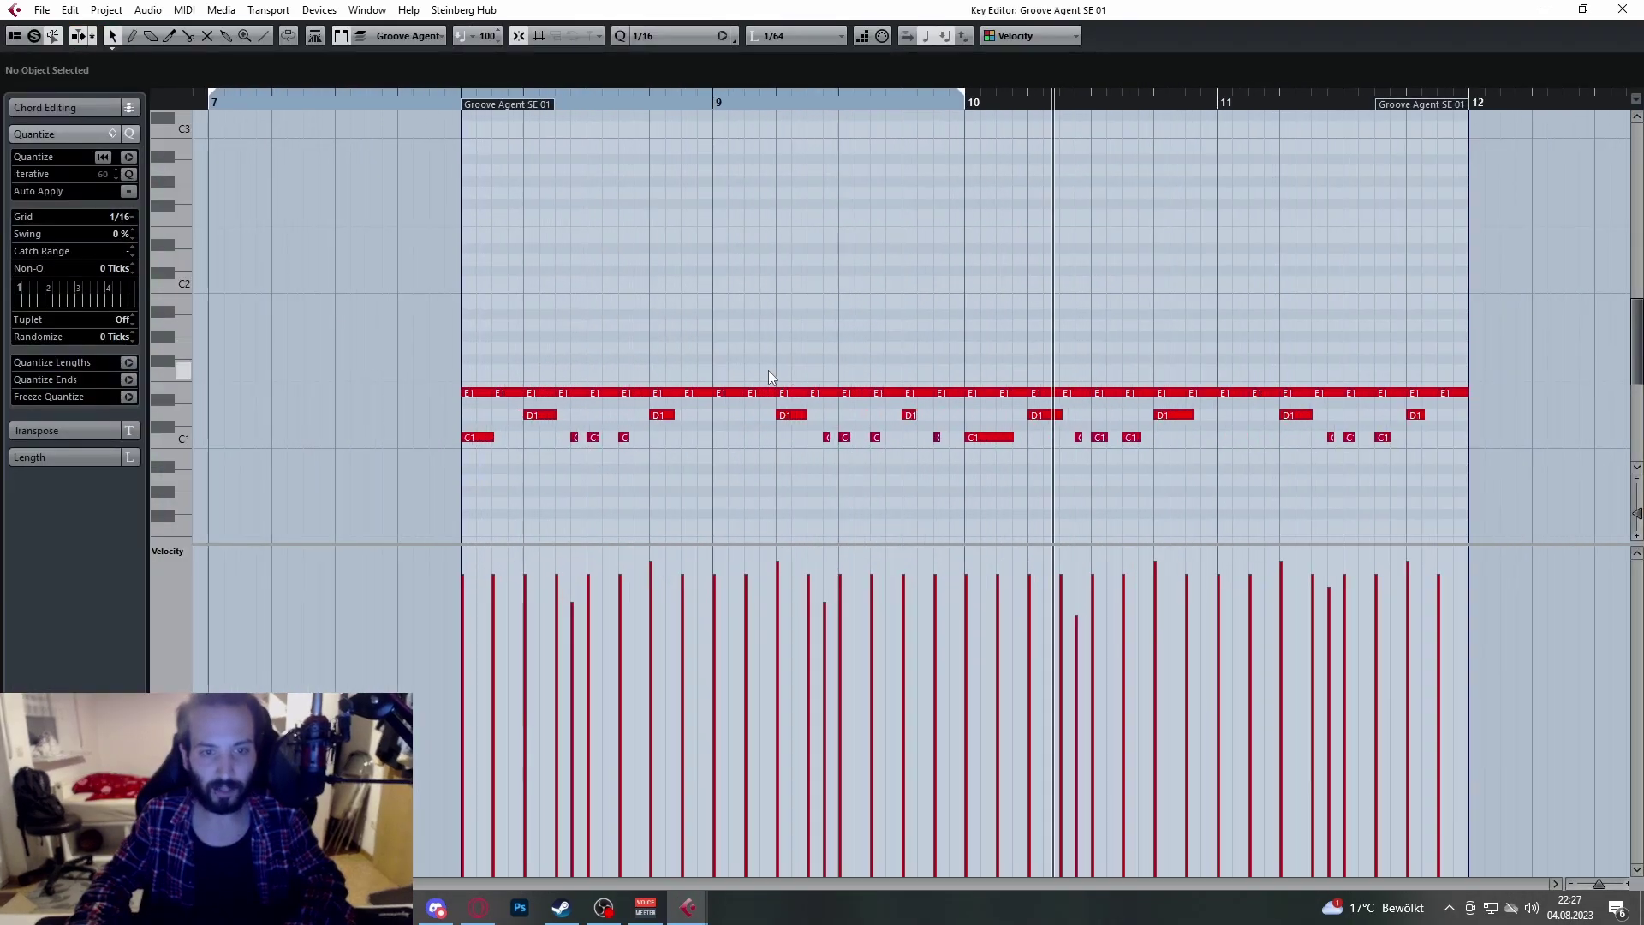
Step: Play the drum part's E1, D1 and C1 pattern from bar 8 to just before bar 10 and close the editor
{"action": "left_click", "coordinate": [707, 99]}
{"action": "scroll", "coordinate": [692, 404], "scroll_direction": "up", "scroll_amount": 2}
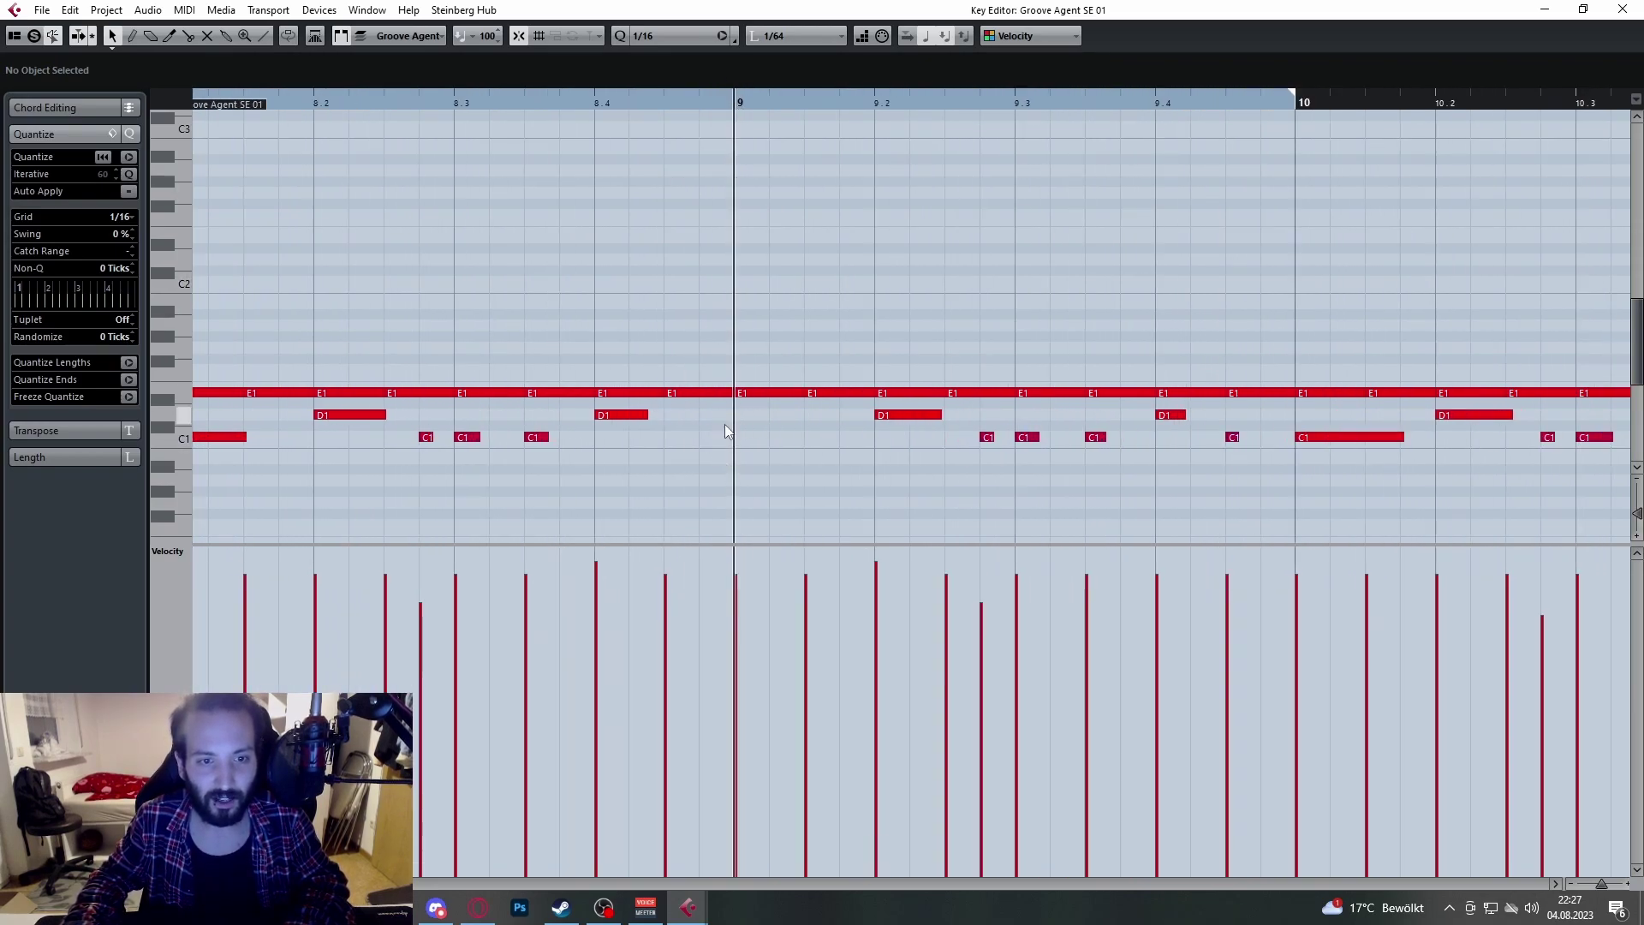
{"action": "scroll", "coordinate": [736, 423], "scroll_direction": "down", "scroll_amount": 3}
{"action": "left_click_drag", "start_coordinate": [736, 100], "coordinate": [421, 142]}
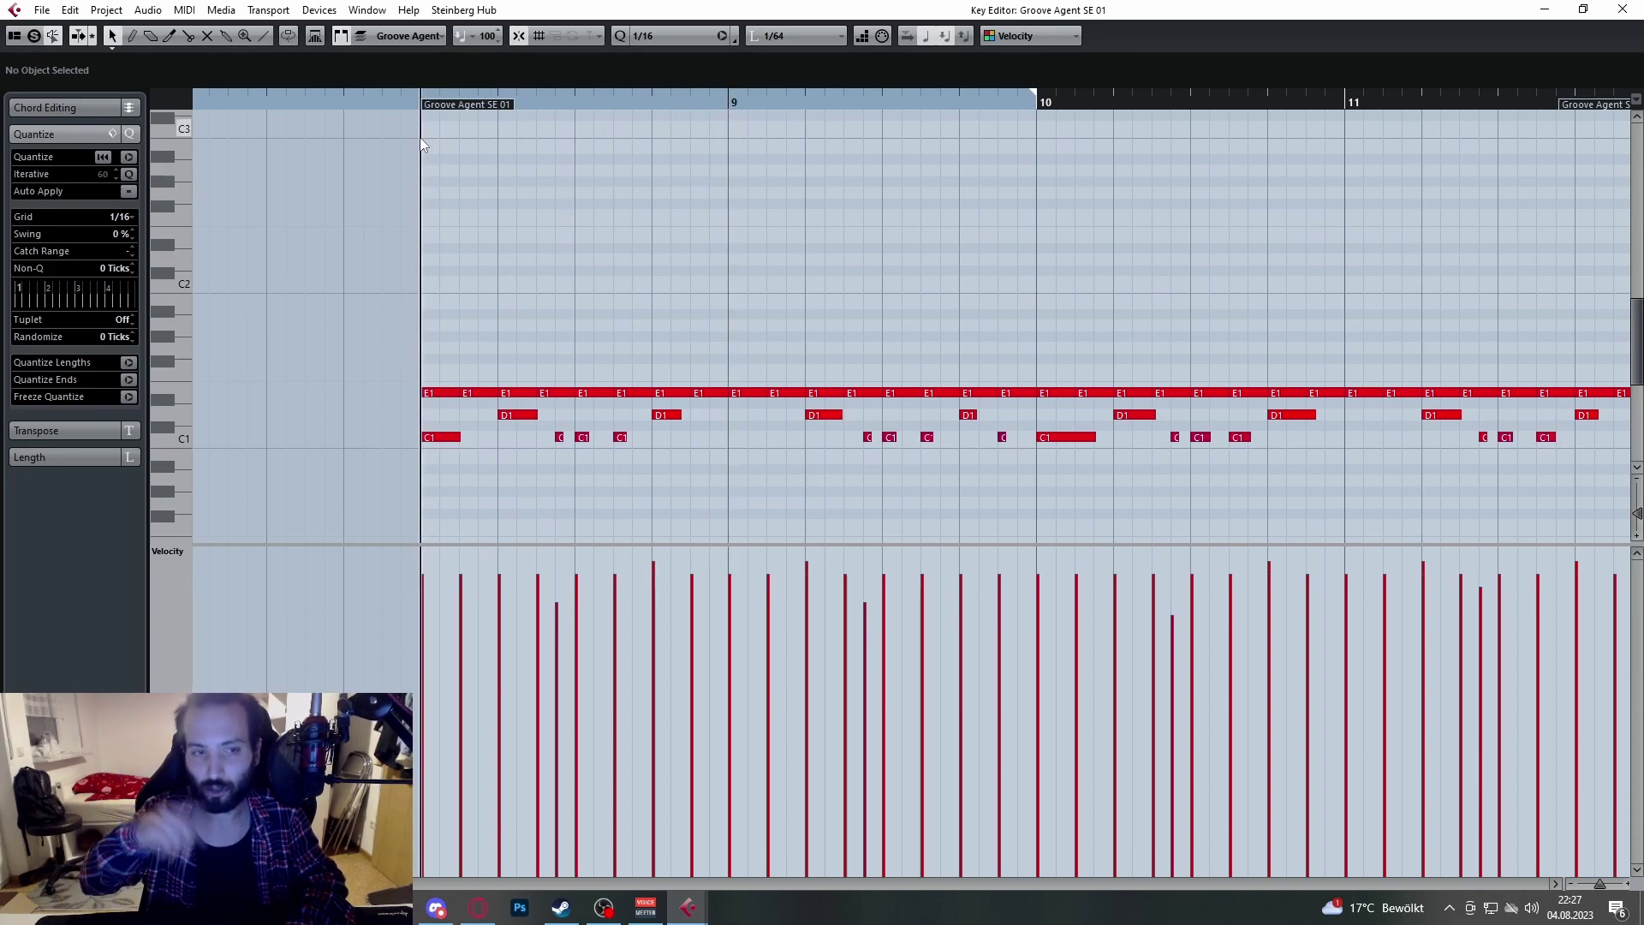
{"action": "key", "text": "space"}
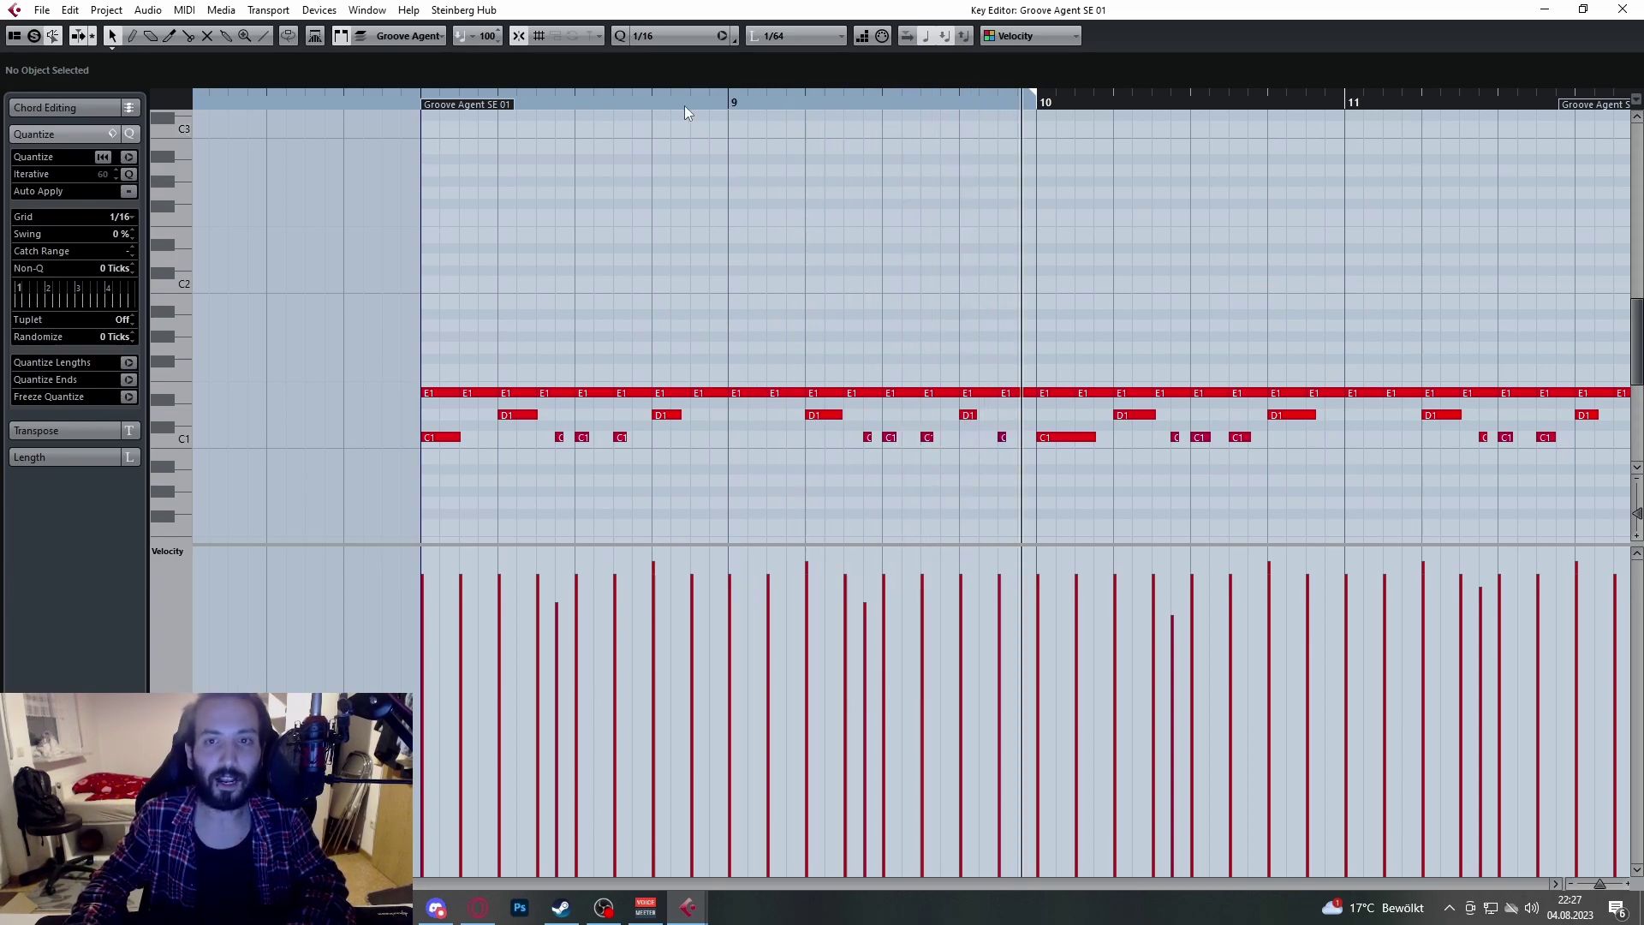
{"action": "scroll", "coordinate": [805, 146], "scroll_direction": "right", "scroll_amount": 1}
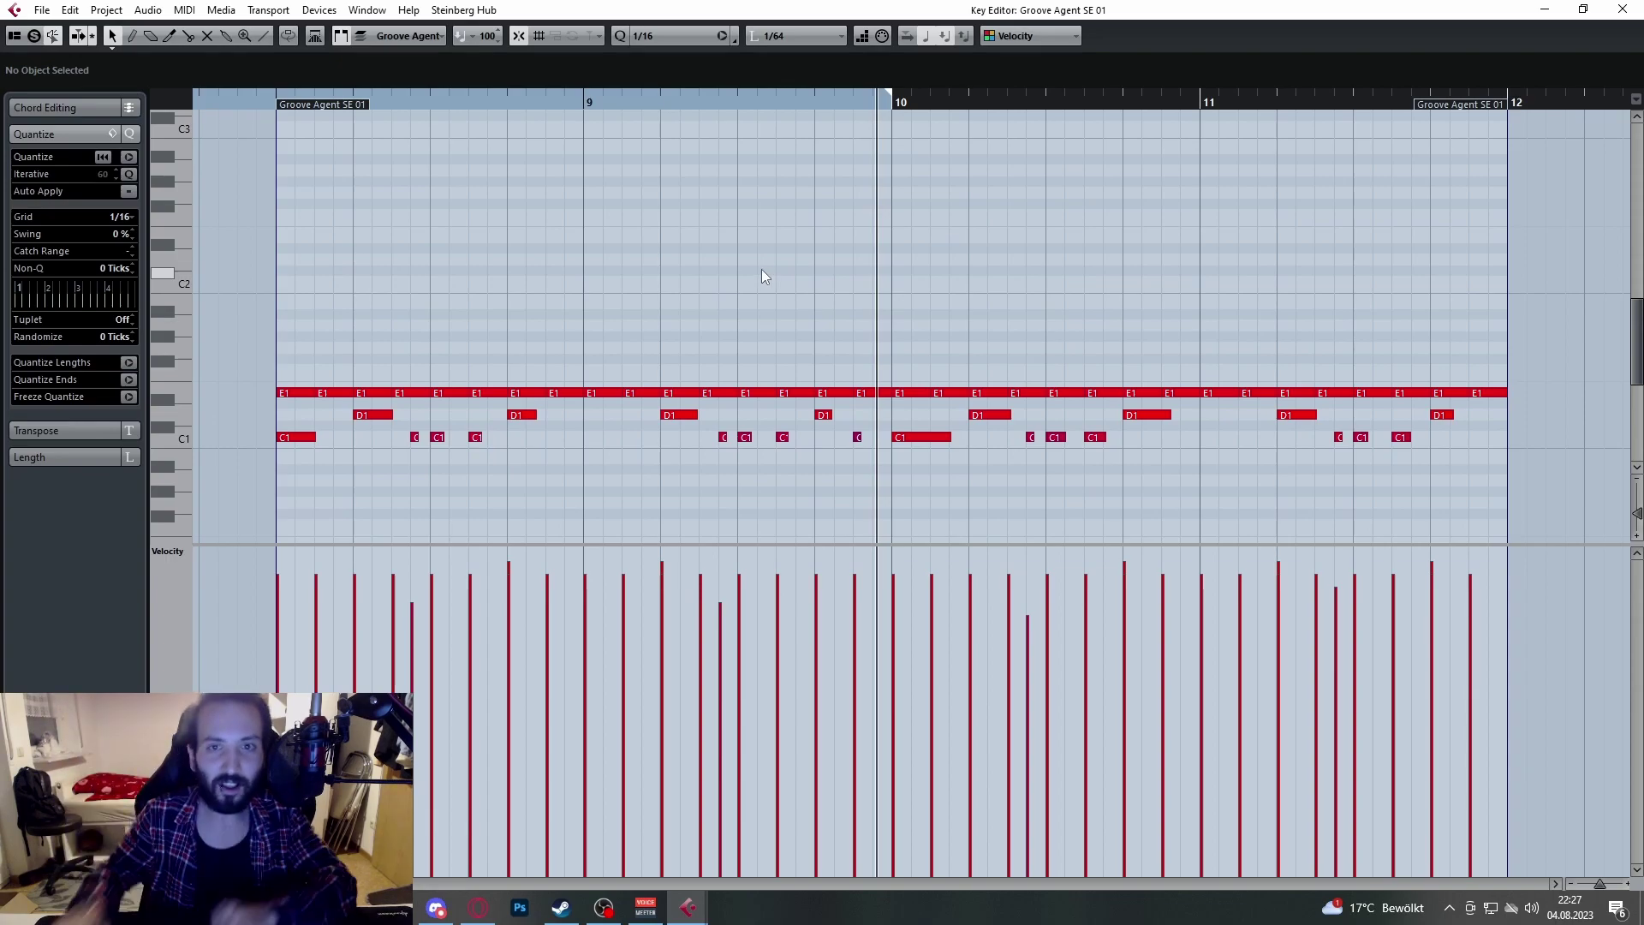
{"action": "left_click", "coordinate": [1622, 10]}
Step: Increase the PIANO MAIN track's height, place the playhead at bar 4 and select the track's first part
{"action": "scroll", "coordinate": [834, 406], "scroll_direction": "down", "scroll_amount": 5}
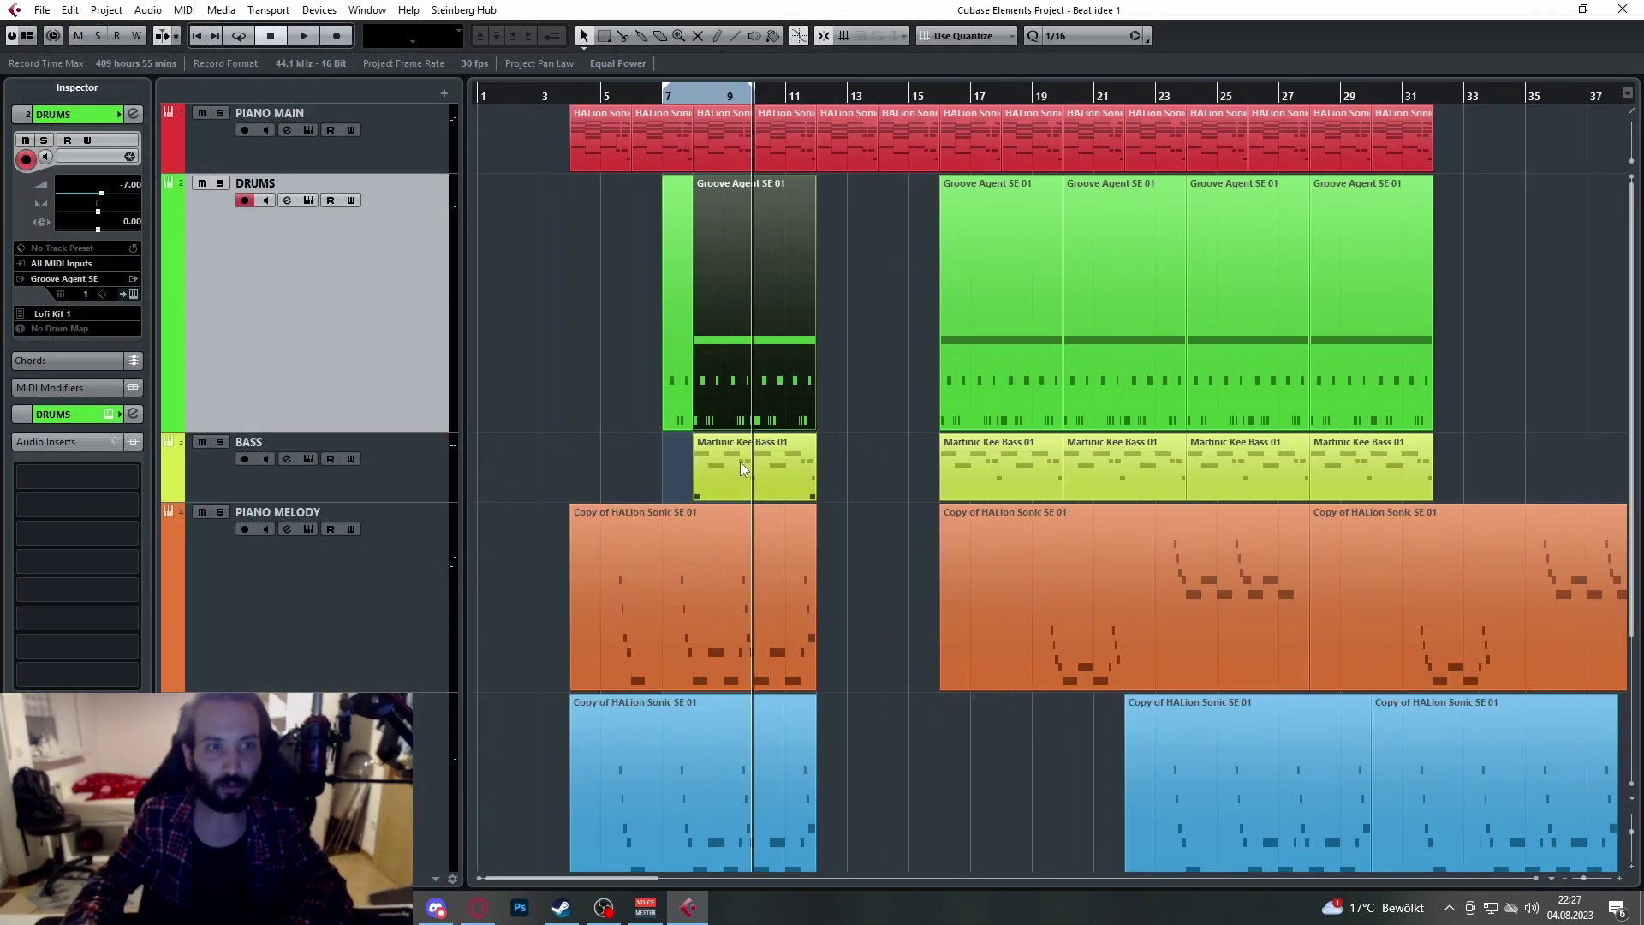
{"action": "scroll", "coordinate": [612, 375], "scroll_direction": "up", "scroll_amount": 5}
{"action": "left_click", "coordinate": [429, 168]}
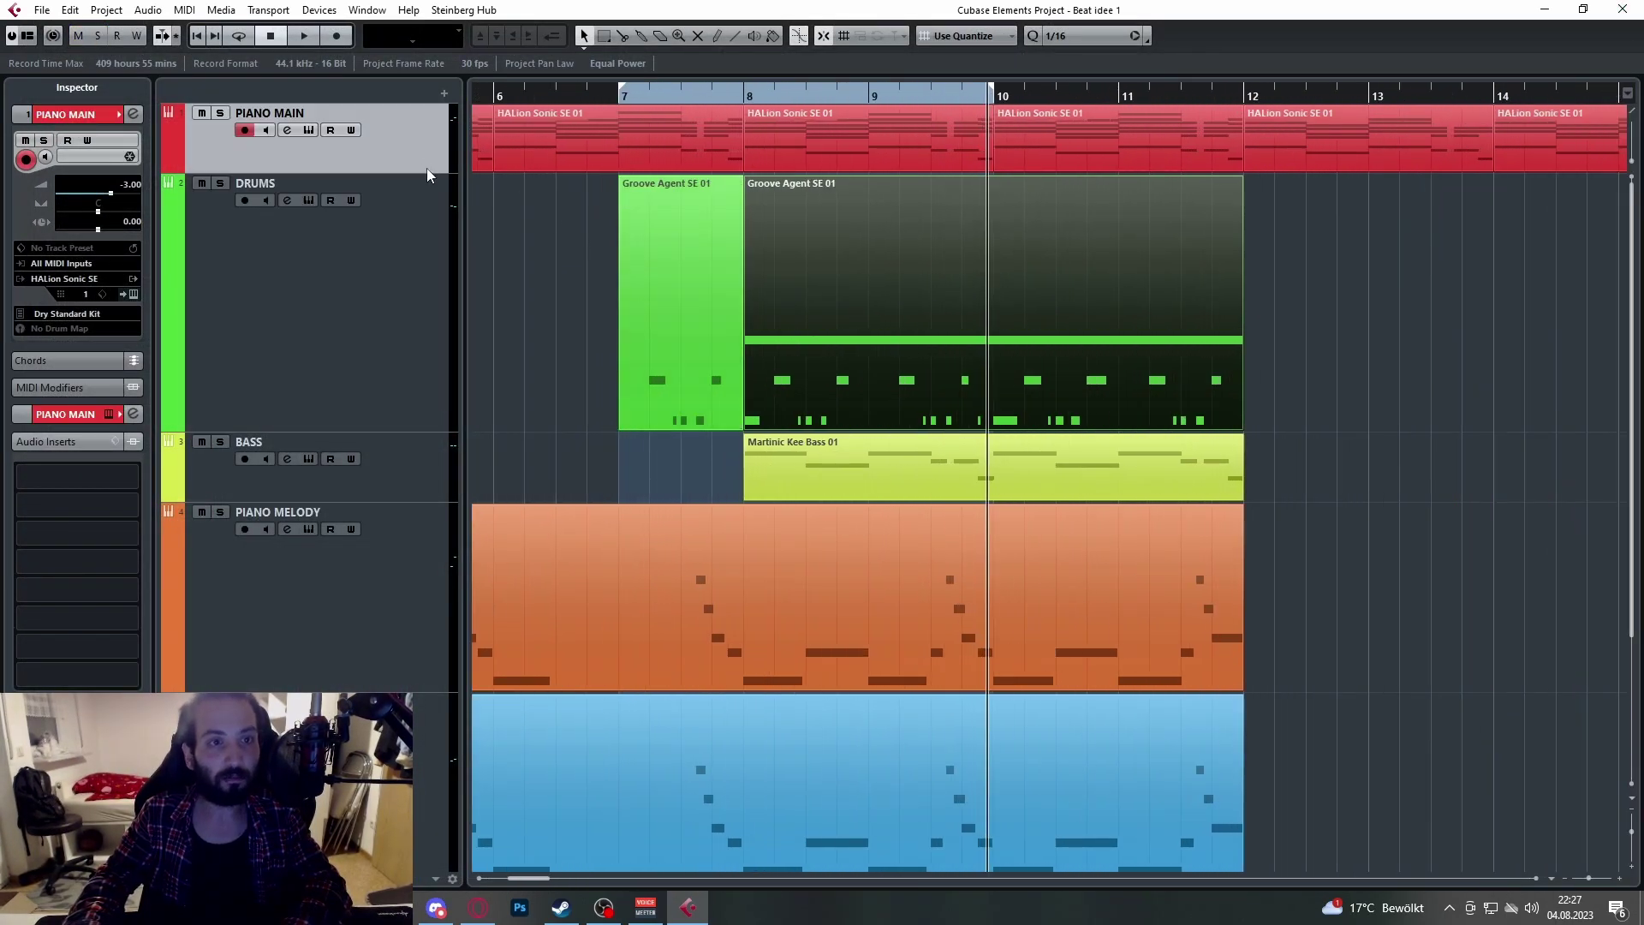
{"action": "left_click_drag", "start_coordinate": [426, 172], "coordinate": [492, 480]}
{"action": "scroll", "coordinate": [741, 389], "scroll_direction": "down", "scroll_amount": 5}
{"action": "scroll", "coordinate": [668, 385], "scroll_direction": "up", "scroll_amount": 4}
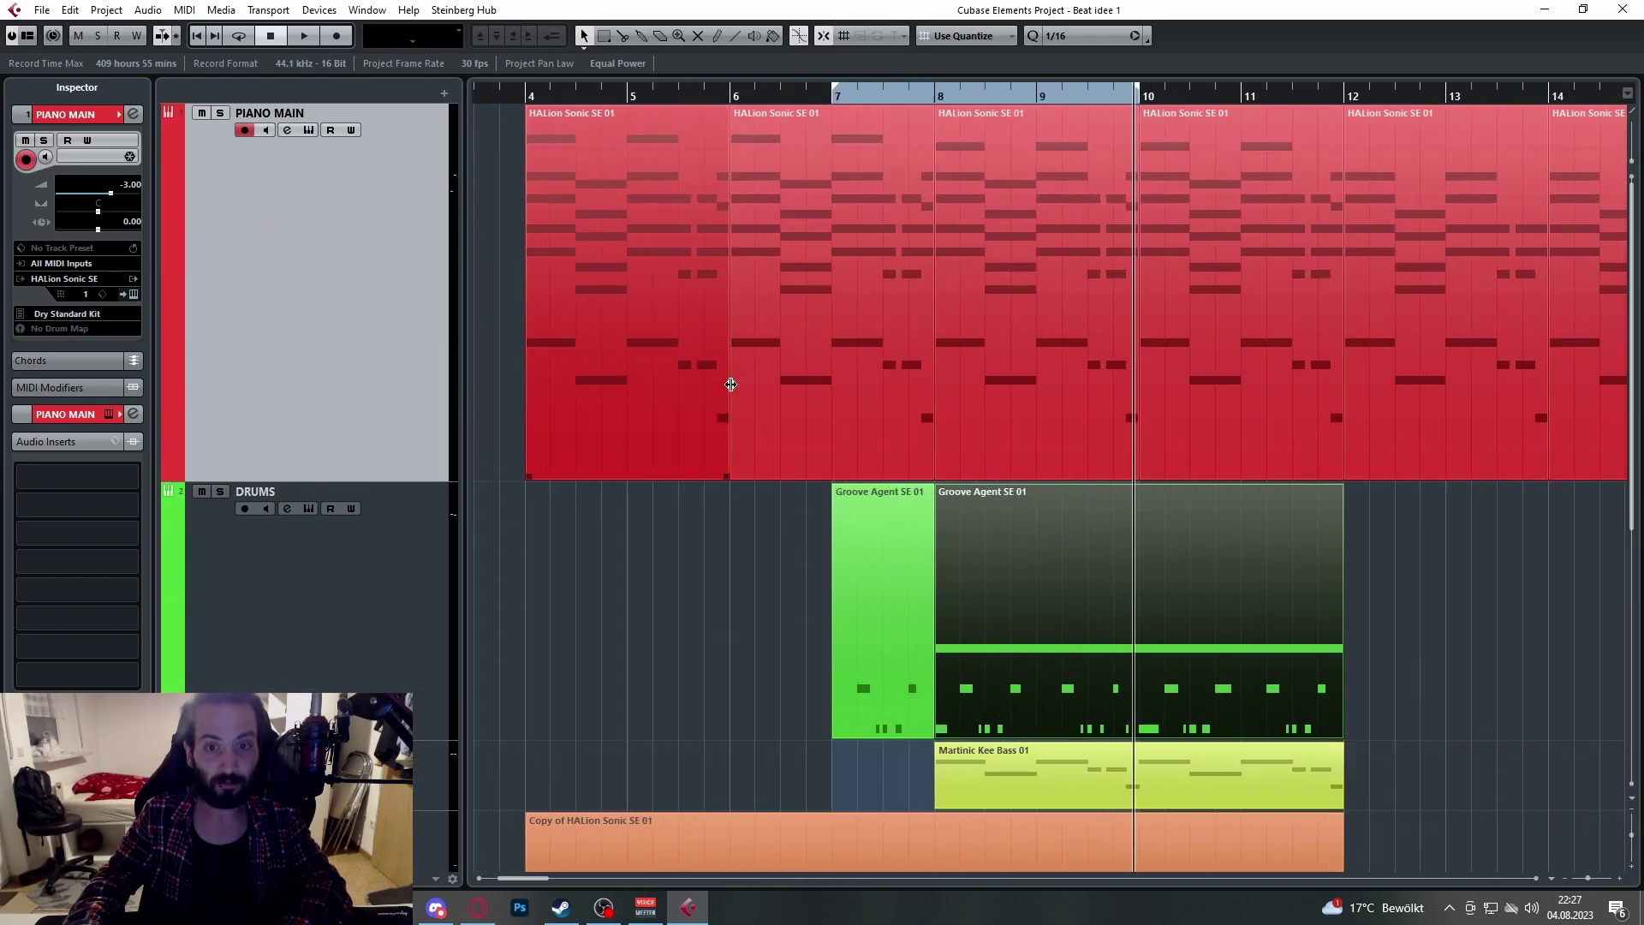
{"action": "left_click", "coordinate": [526, 96]}
{"action": "left_click", "coordinate": [595, 199]}
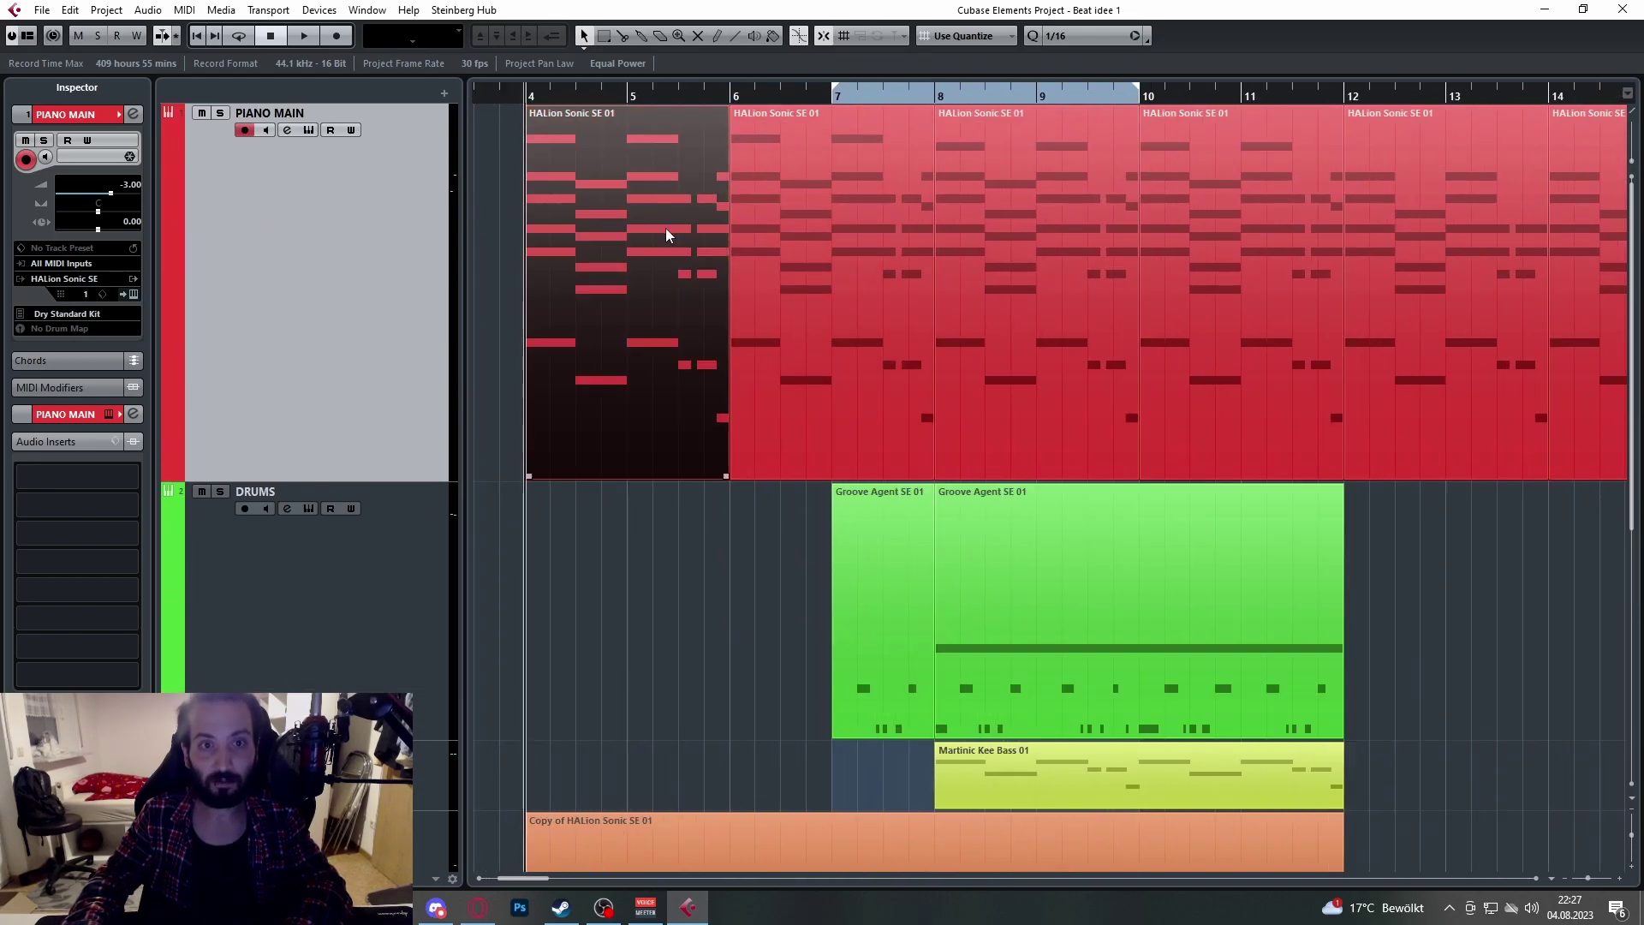
Step: Place the playhead at bar 12 and set the locators to span bars 12 to 16
{"action": "scroll", "coordinate": [666, 228], "scroll_direction": "down", "scroll_amount": 2}
{"action": "scroll", "coordinate": [731, 317], "scroll_direction": "up", "scroll_amount": 4}
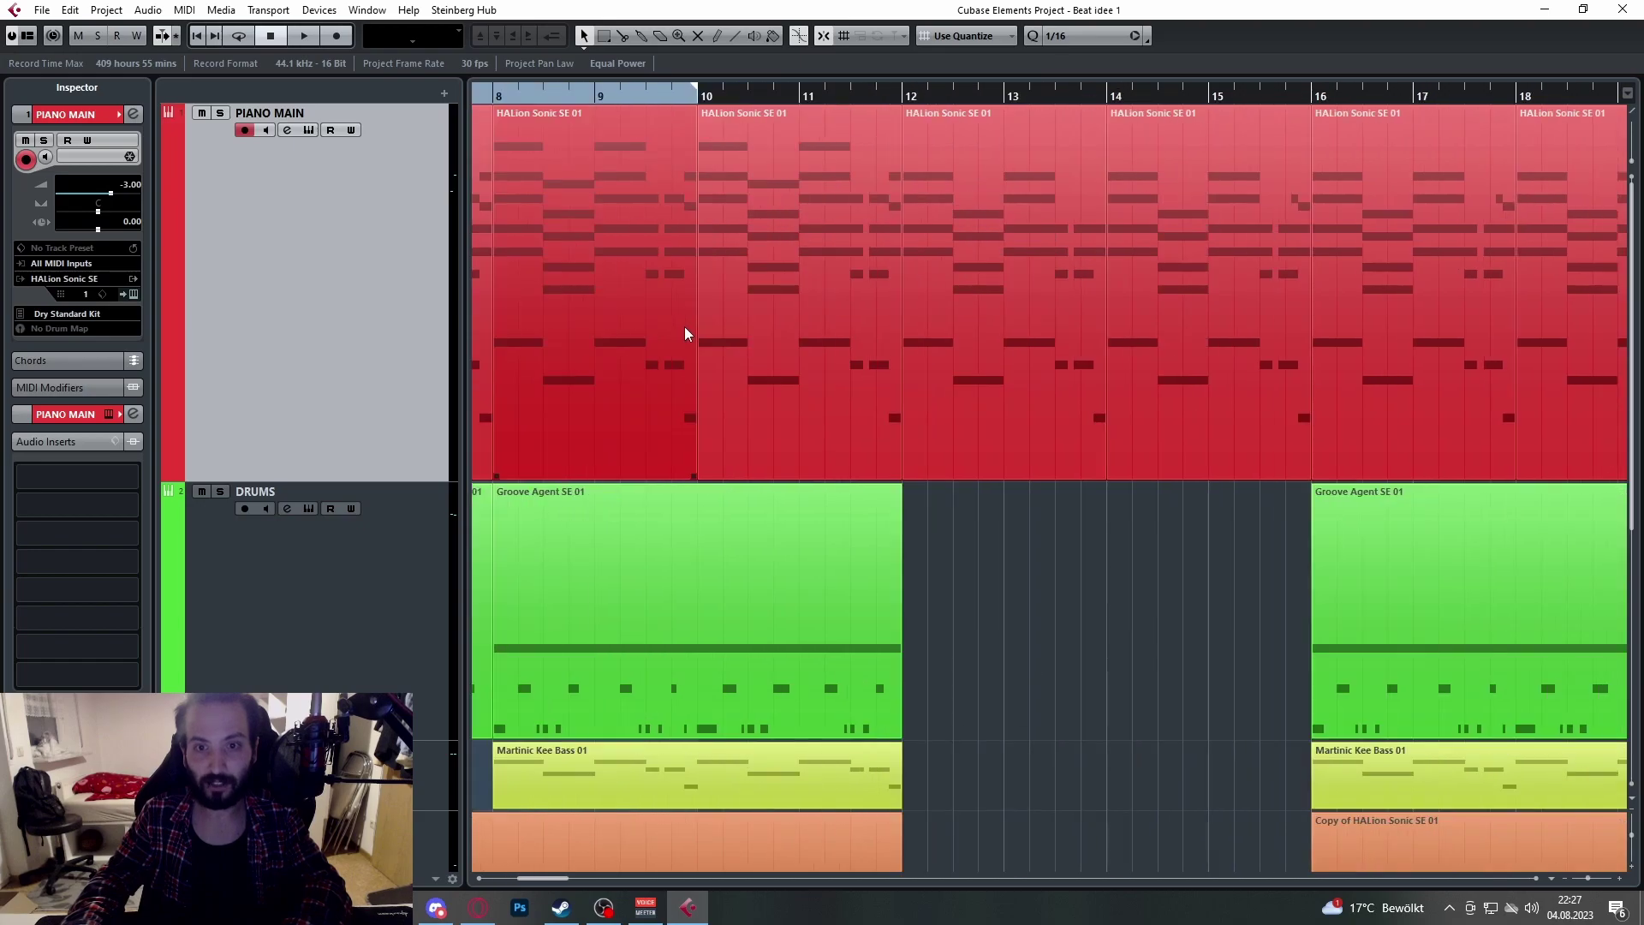
{"action": "left_click", "coordinate": [728, 96]}
{"action": "scroll", "coordinate": [743, 110], "scroll_direction": "down", "scroll_amount": 3}
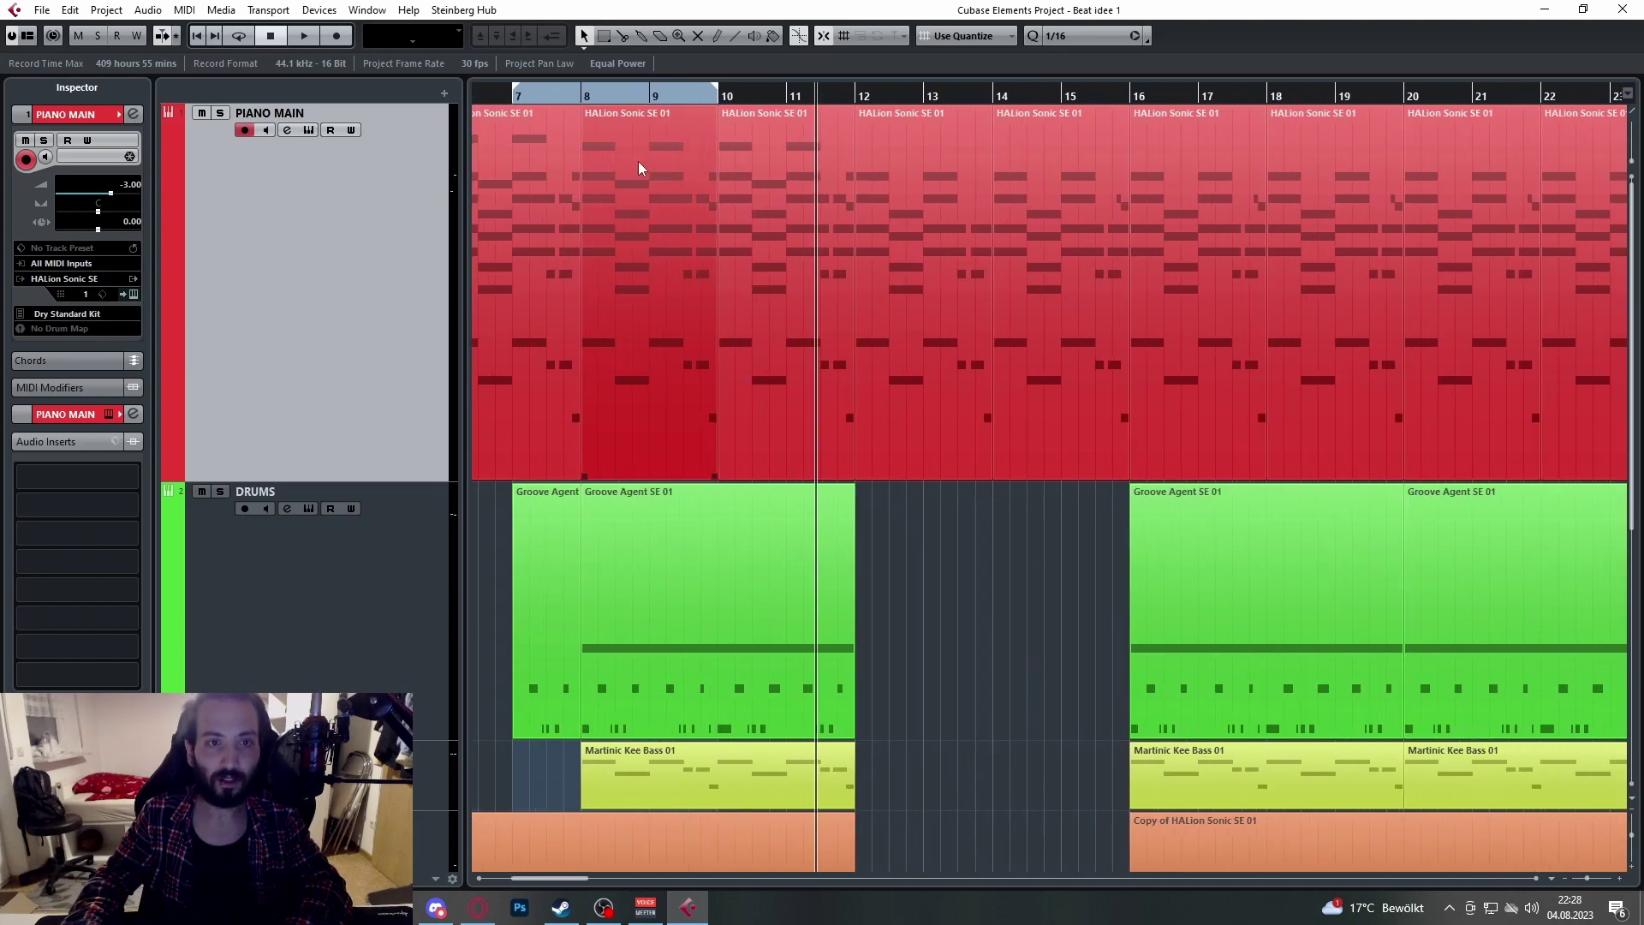
{"action": "scroll", "coordinate": [812, 169], "scroll_direction": "right", "scroll_amount": 3}
{"action": "left_click", "coordinate": [626, 100]}
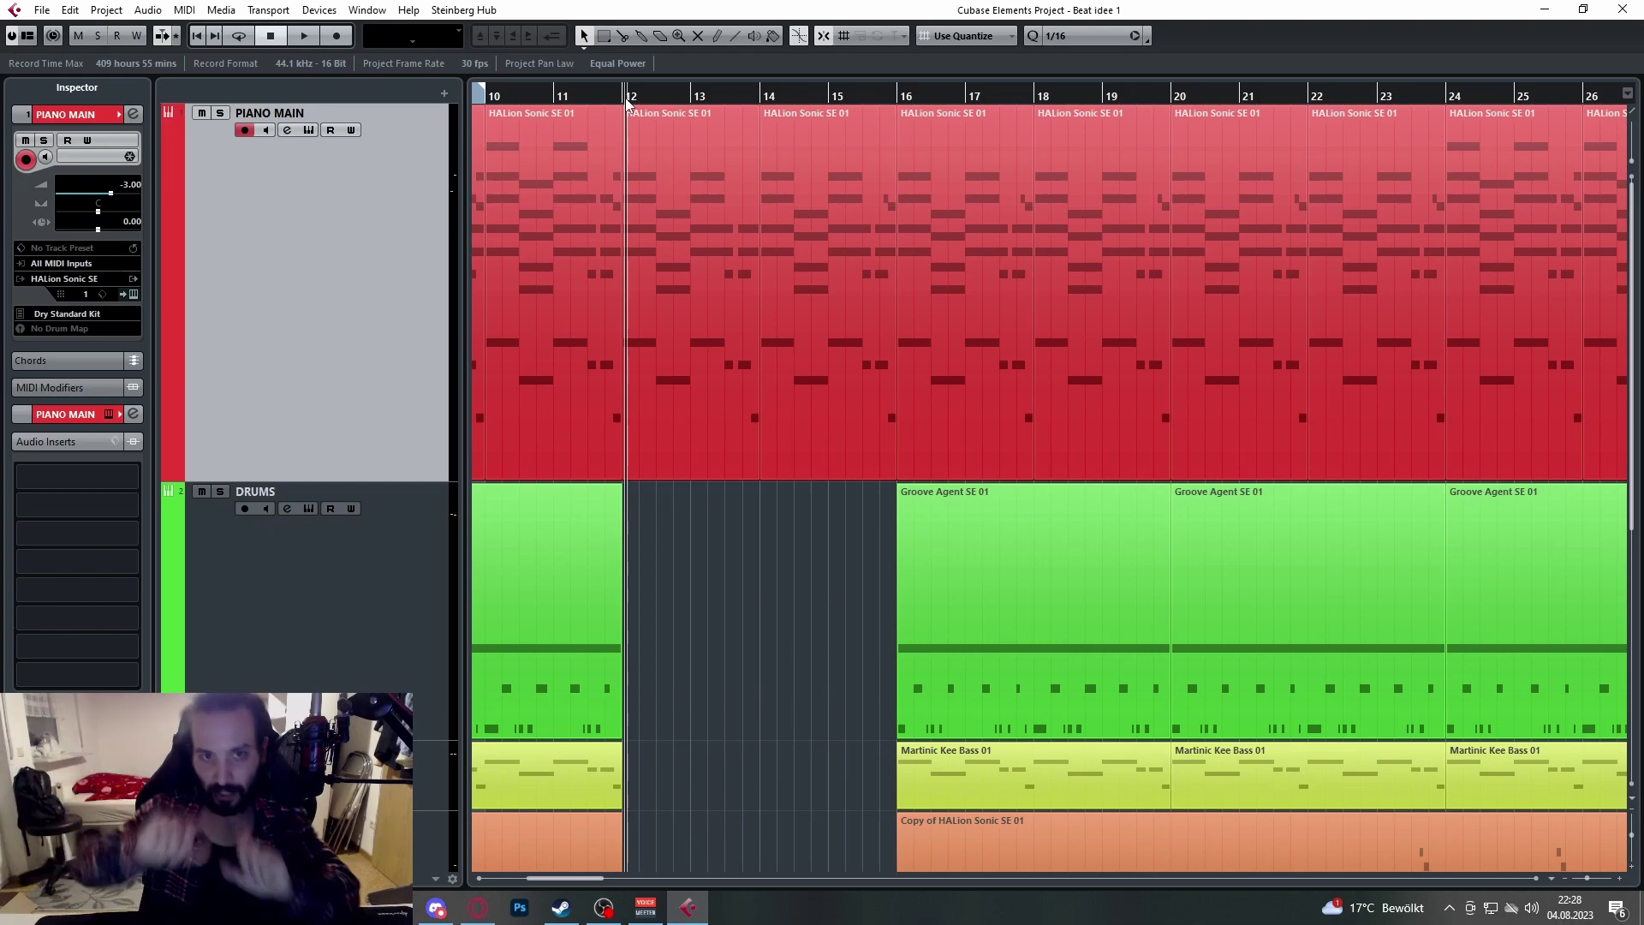
{"action": "scroll", "coordinate": [633, 104], "scroll_direction": "up", "scroll_amount": 2}
{"action": "left_click", "coordinate": [616, 95], "text": "ctrl"}
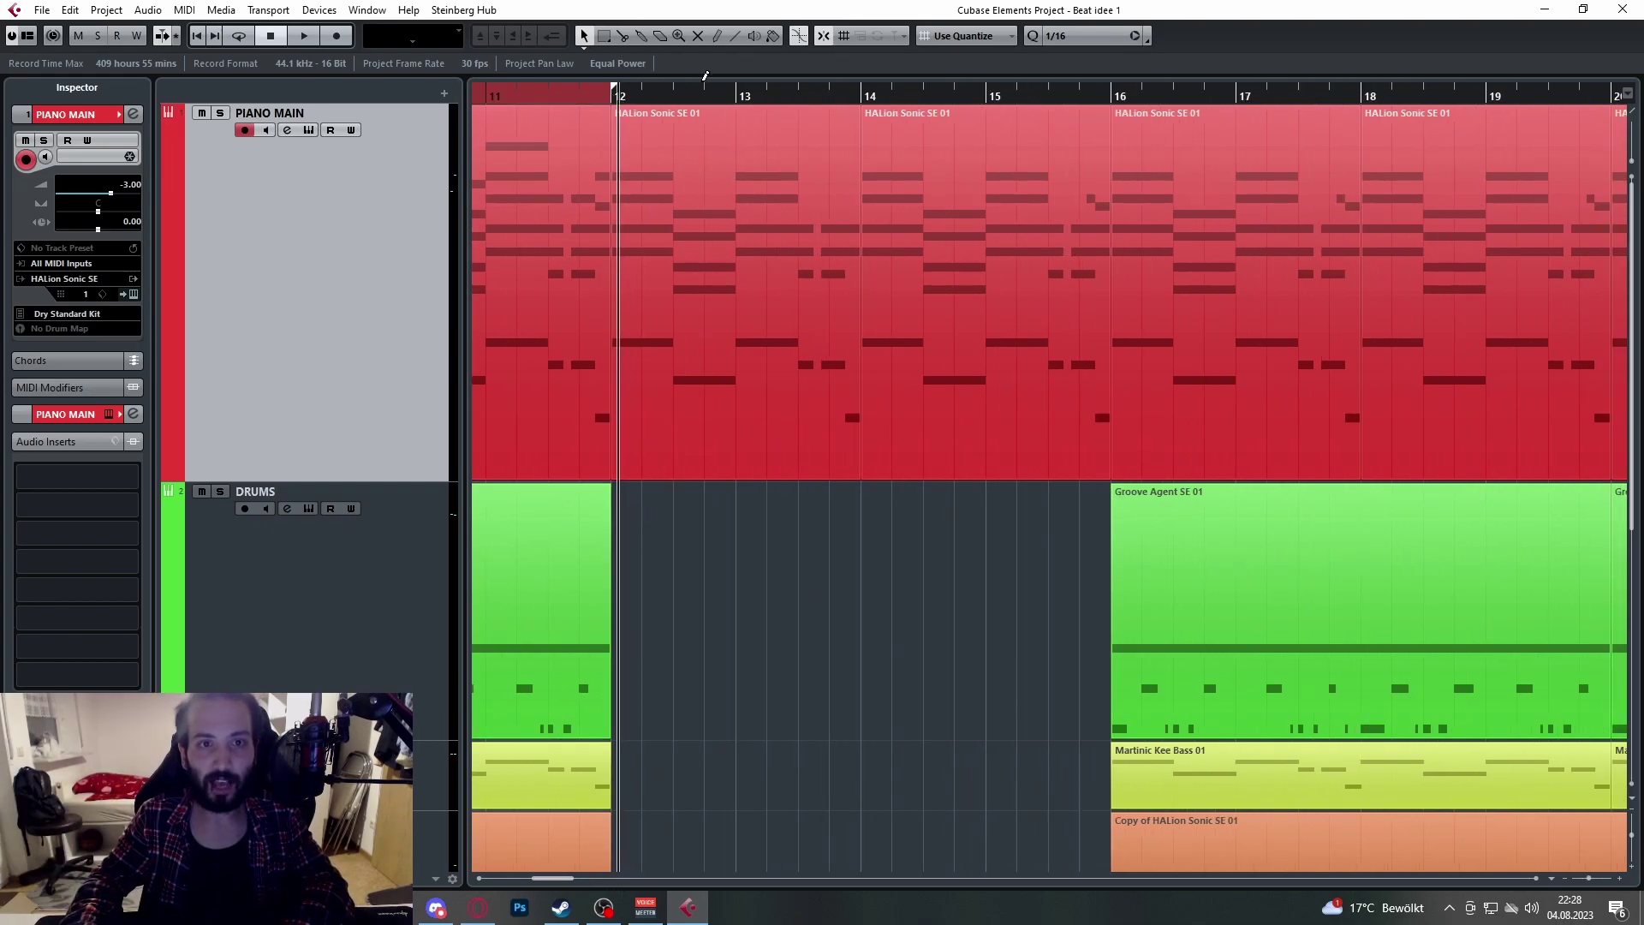
{"action": "left_click", "coordinate": [1087, 95], "text": "alt"}
{"action": "left_click", "coordinate": [1003, 150]}
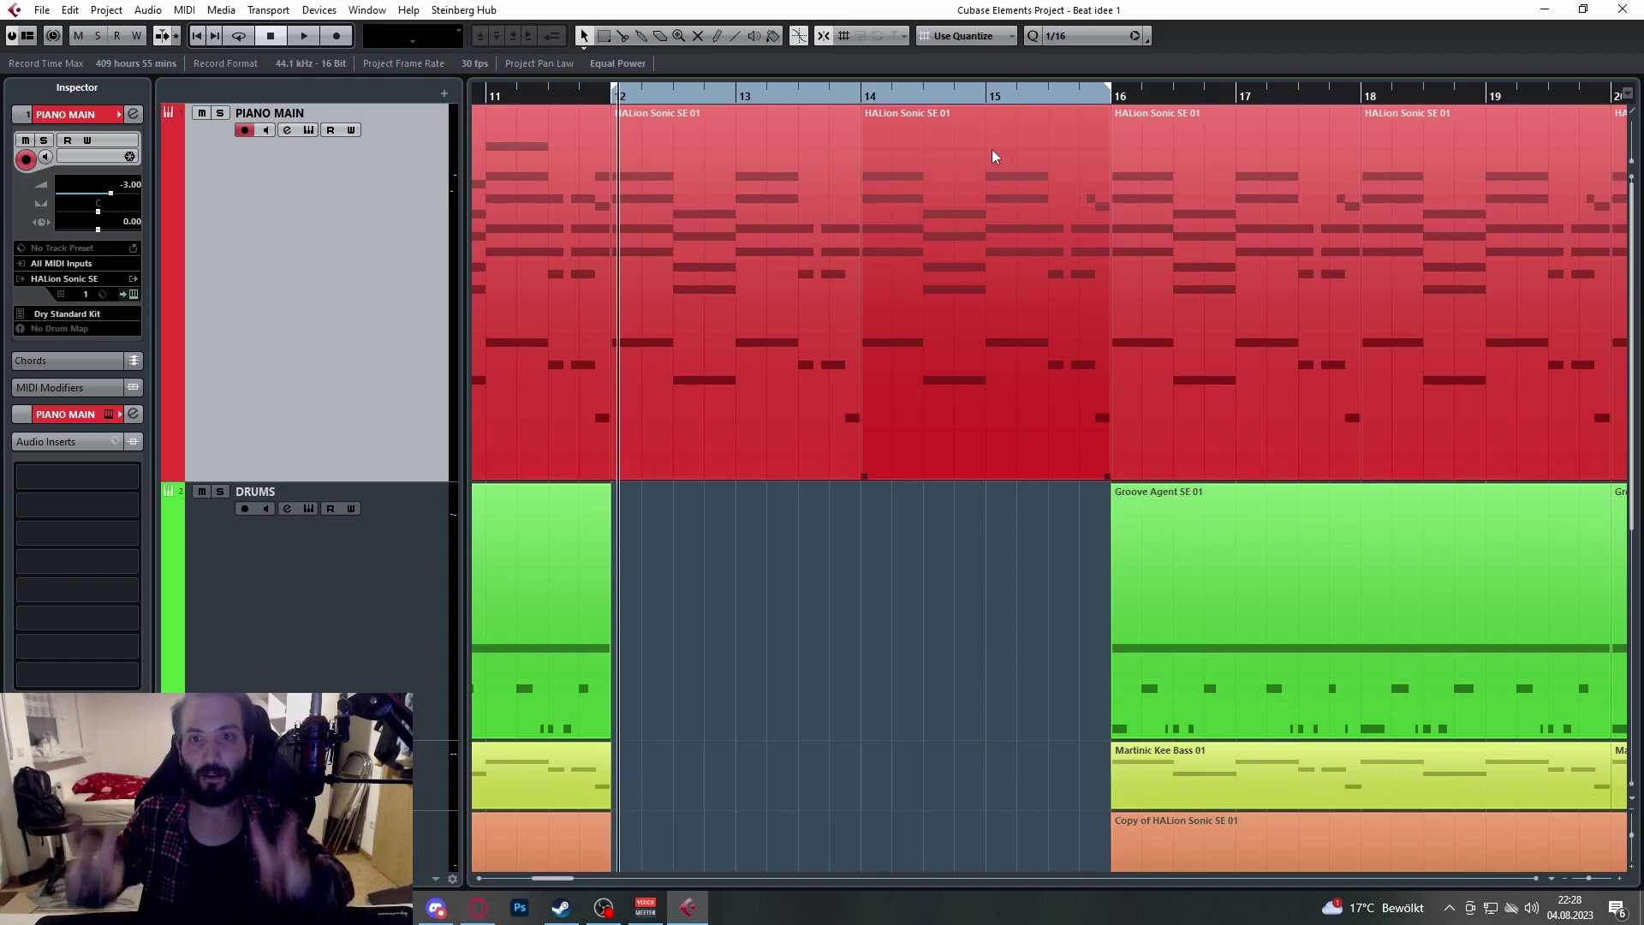
Step: Examine which tracks have parts between bars 12 and 16 compared with the sections before and after
{"action": "scroll", "coordinate": [887, 618], "scroll_direction": "down", "scroll_amount": 3}
{"action": "scroll", "coordinate": [868, 605], "scroll_direction": "down", "scroll_amount": 5}
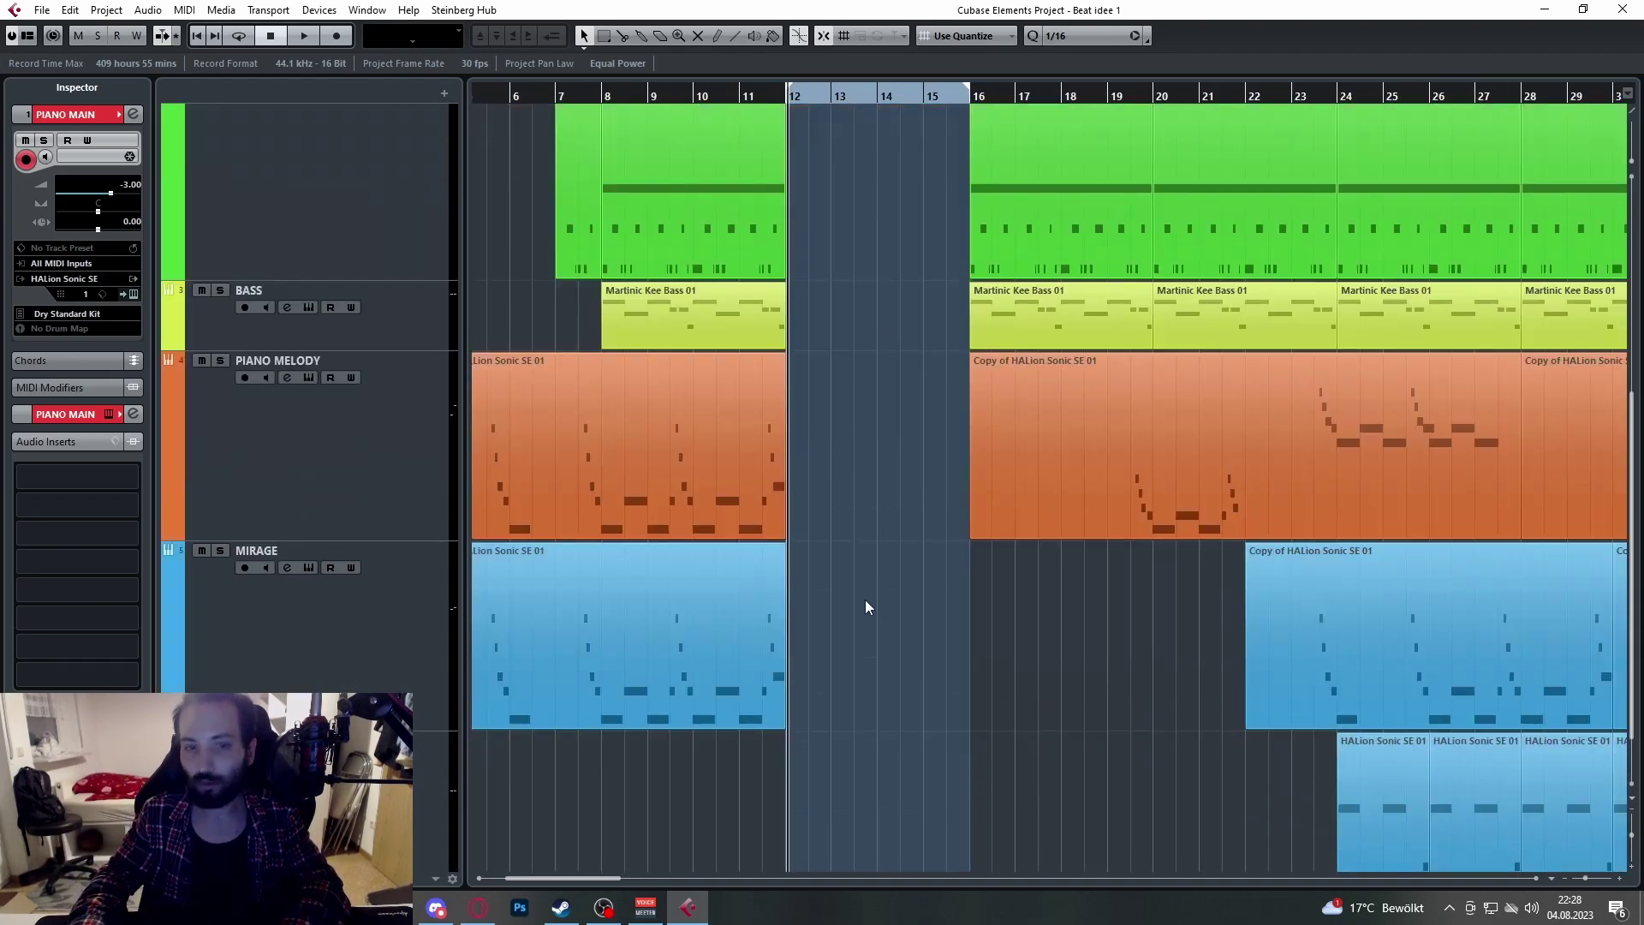
{"action": "scroll", "coordinate": [893, 579], "scroll_direction": "up", "scroll_amount": 5}
{"action": "scroll", "coordinate": [877, 574], "scroll_direction": "up", "scroll_amount": 3}
{"action": "scroll", "coordinate": [867, 593], "scroll_direction": "down", "scroll_amount": 4}
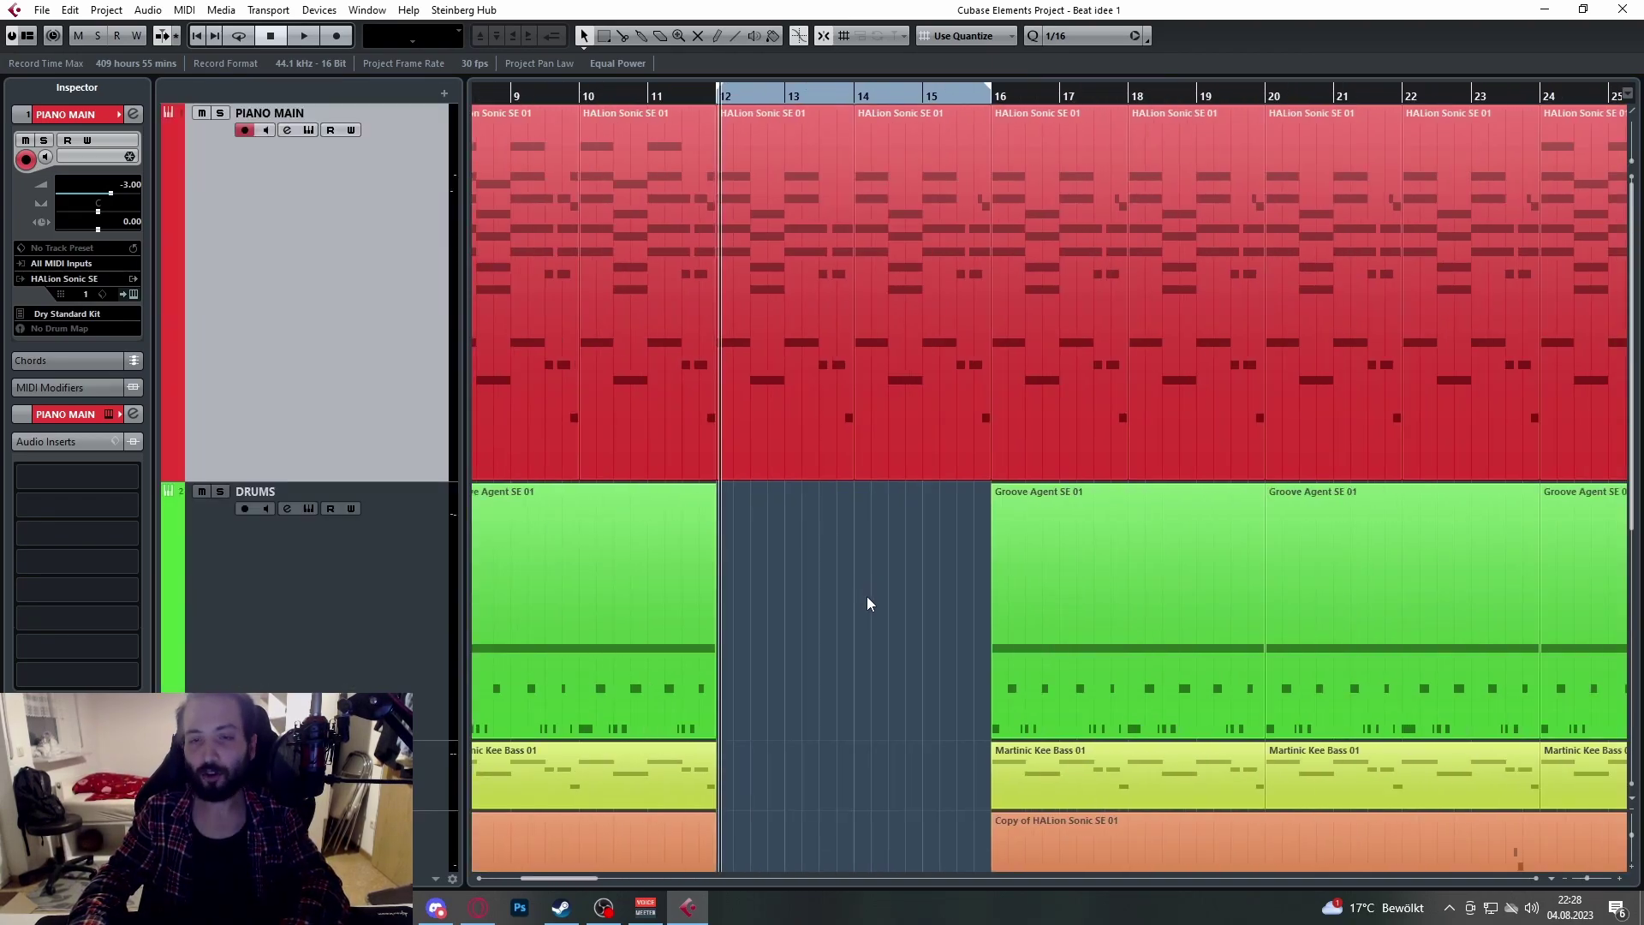
{"action": "scroll", "coordinate": [868, 595], "scroll_direction": "down", "scroll_amount": 1}
{"action": "scroll", "coordinate": [867, 594], "scroll_direction": "down", "scroll_amount": 3}
{"action": "scroll", "coordinate": [862, 592], "scroll_direction": "up", "scroll_amount": 2}
{"action": "scroll", "coordinate": [862, 592], "scroll_direction": "up", "scroll_amount": 5}
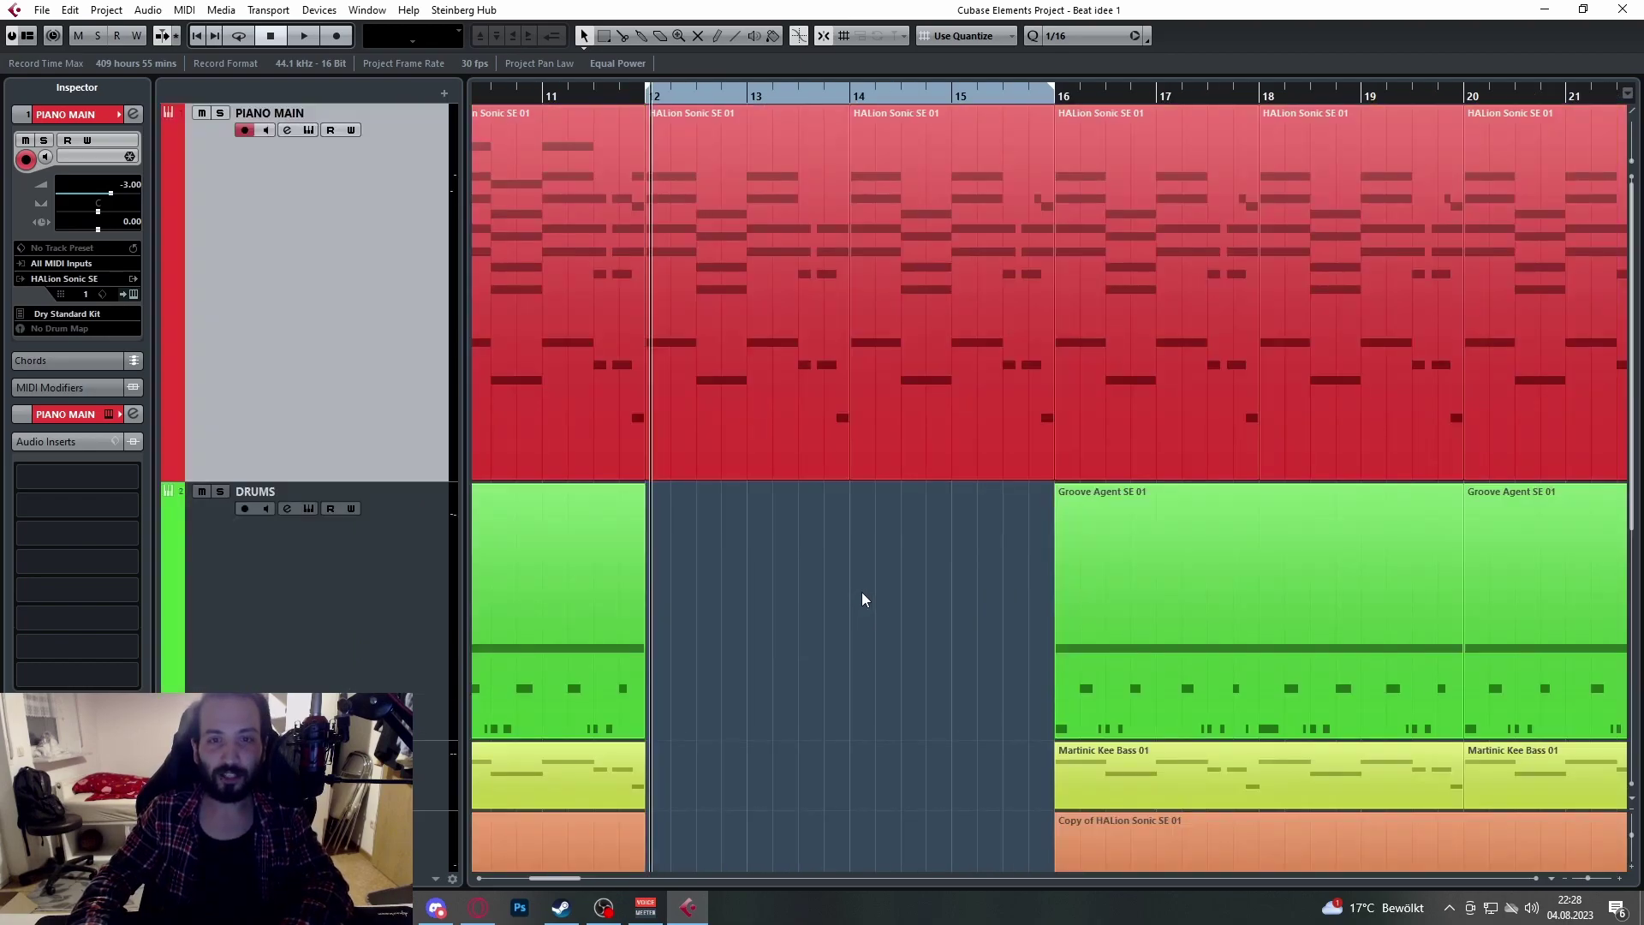
Step: Play the arrangement from just before bar 11 into the section between bars 12 and 16
{"action": "scroll", "coordinate": [861, 593], "scroll_direction": "down", "scroll_amount": 2}
{"action": "key", "text": "space"}
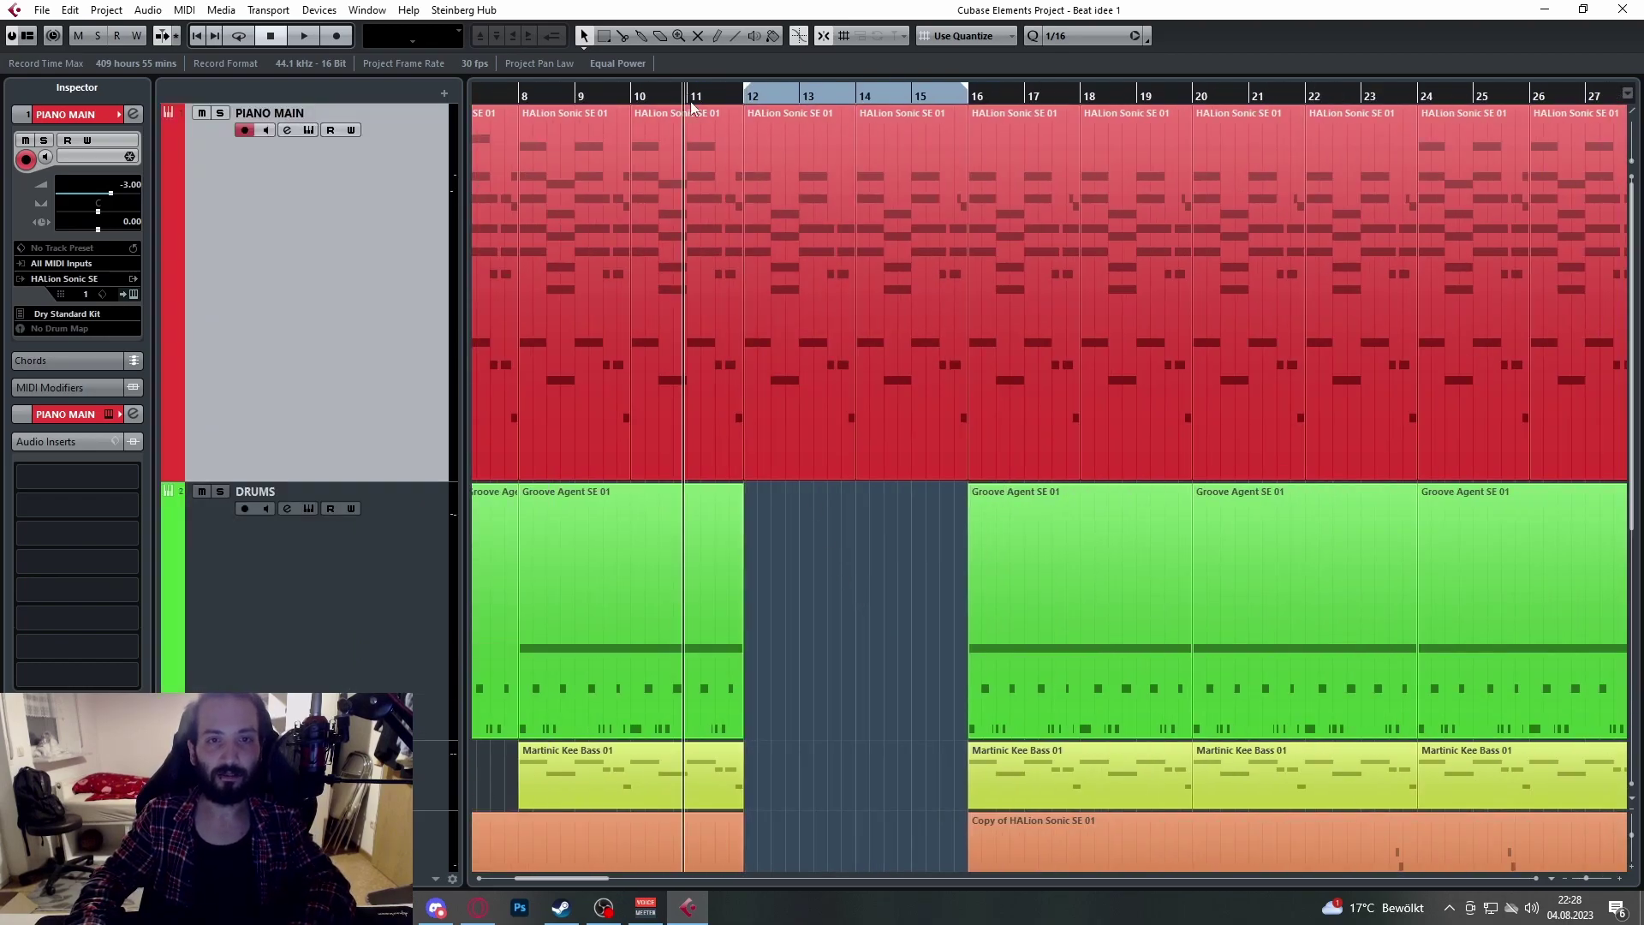
{"action": "scroll", "coordinate": [810, 486], "scroll_direction": "up", "scroll_amount": 1}
{"action": "scroll", "coordinate": [820, 505], "scroll_direction": "up", "scroll_amount": 2}
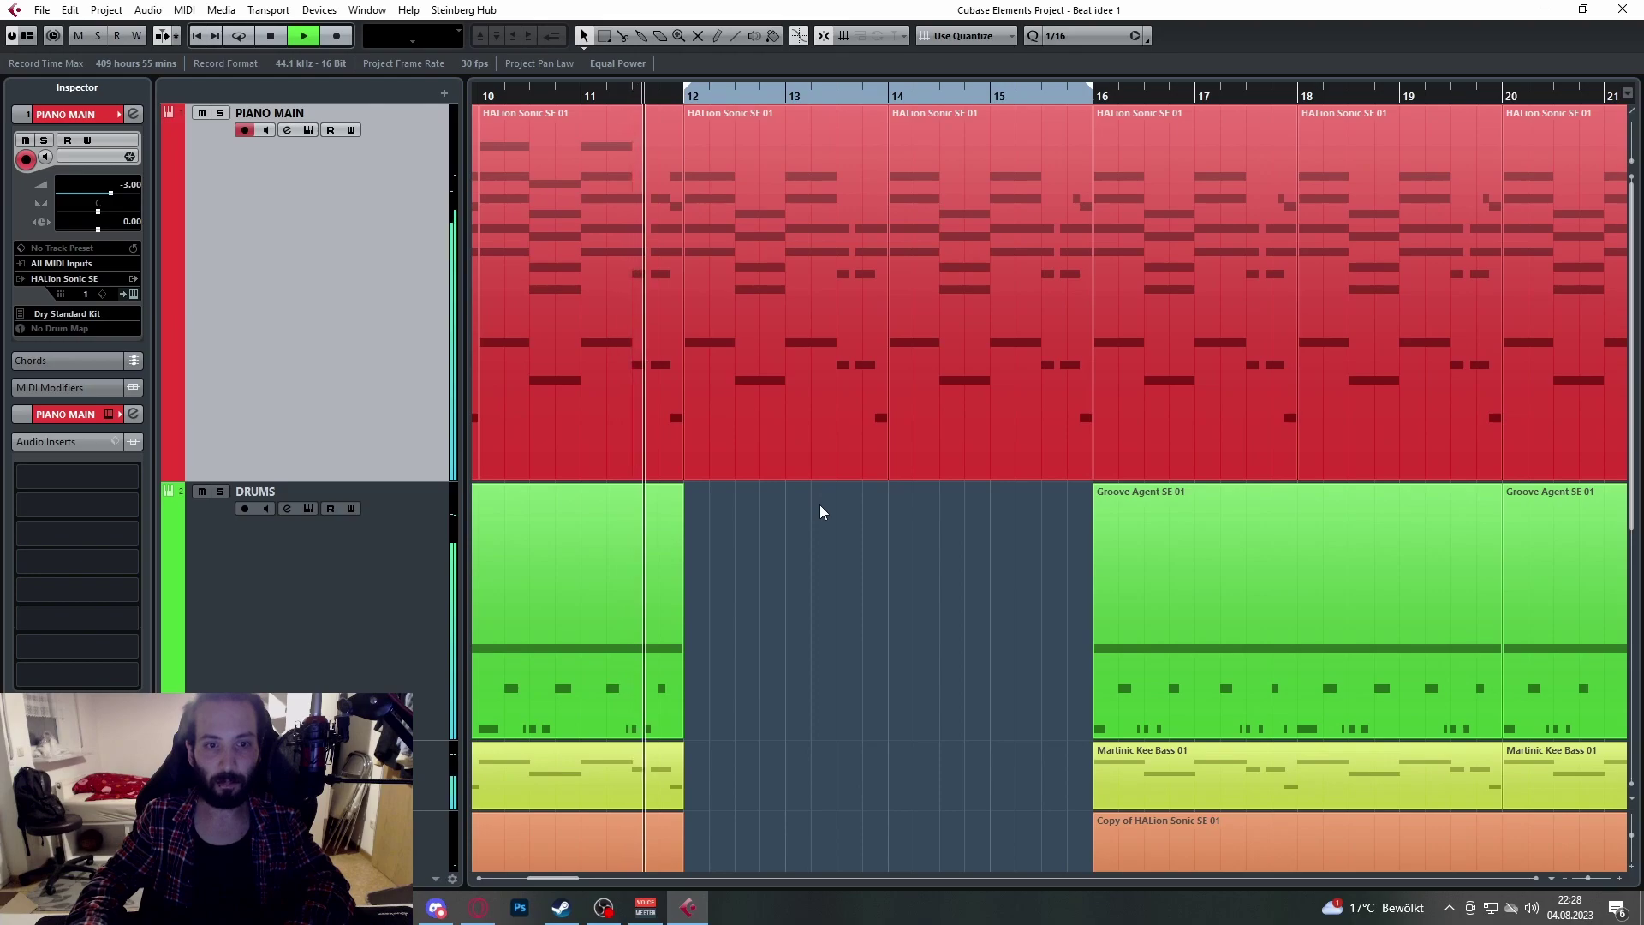
{"action": "scroll", "coordinate": [820, 506], "scroll_direction": "up", "scroll_amount": 1}
{"action": "scroll", "coordinate": [822, 508], "scroll_direction": "down", "scroll_amount": 3}
{"action": "scroll", "coordinate": [891, 586], "scroll_direction": "up", "scroll_amount": 2}
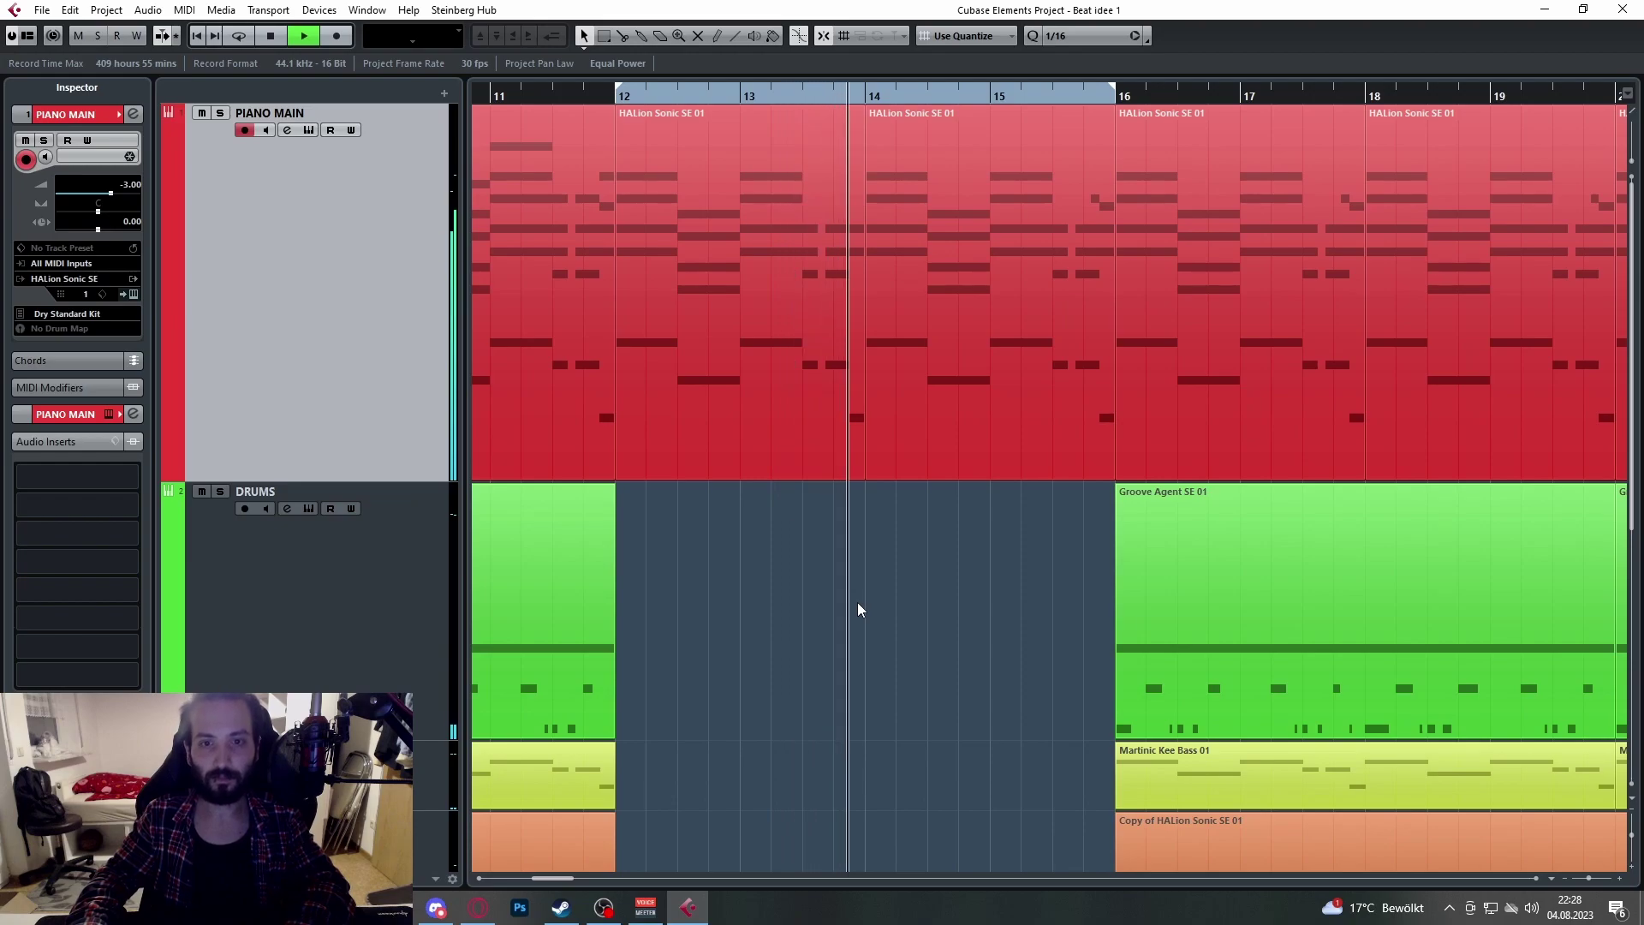
Step: Follow the playback across the drums, bass and melody tracks into the section starting at bar 16 and stop it there
{"action": "scroll", "coordinate": [858, 603], "scroll_direction": "down", "scroll_amount": 4}
{"action": "scroll", "coordinate": [858, 603], "scroll_direction": "down", "scroll_amount": 2}
{"action": "scroll", "coordinate": [987, 632], "scroll_direction": "up", "scroll_amount": 2}
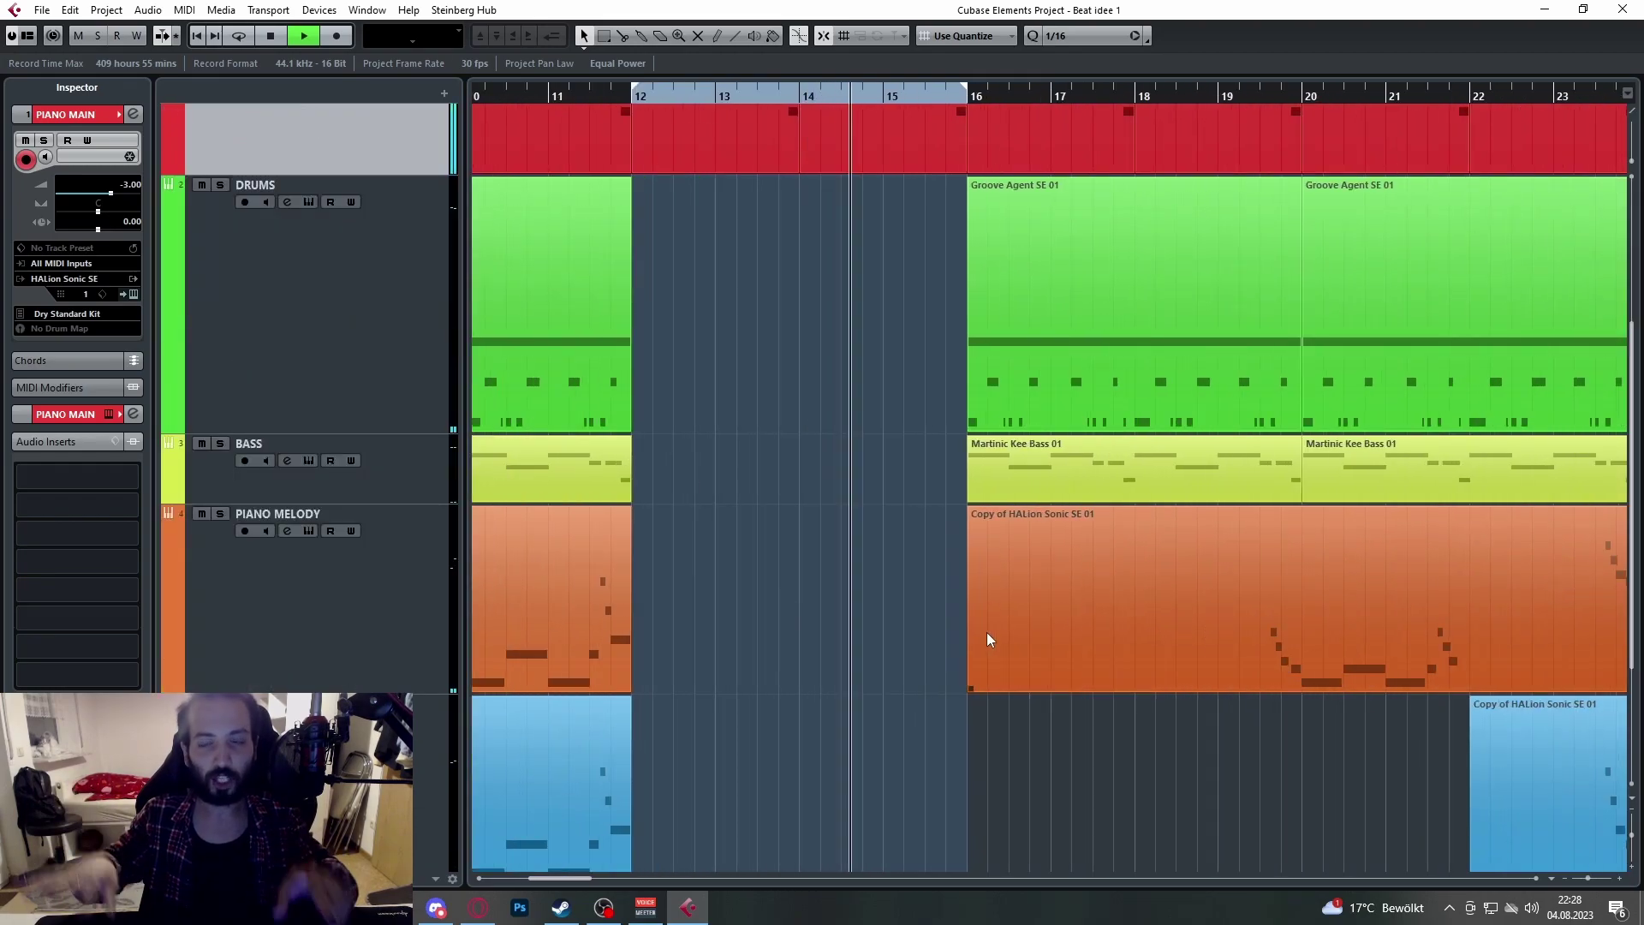
{"action": "scroll", "coordinate": [987, 632], "scroll_direction": "right", "scroll_amount": 3}
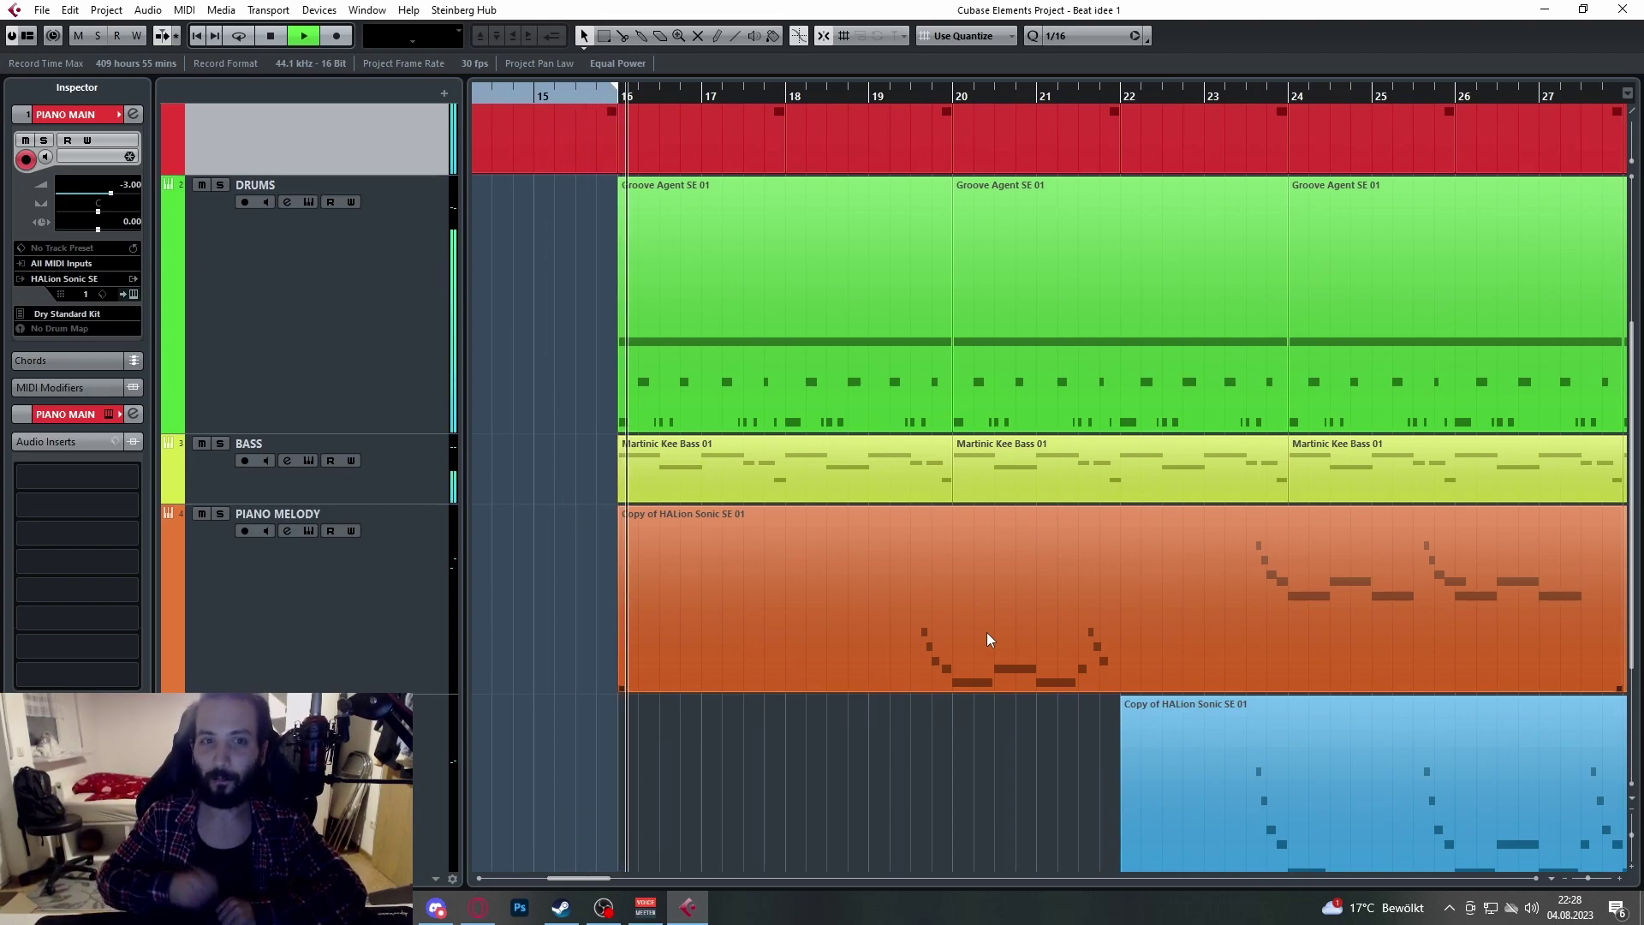
{"action": "key", "text": "space"}
Step: Open the PIANO MAIN part at bar 12 in the Key Editor, examine its chord notes and close the editor
{"action": "scroll", "coordinate": [952, 618], "scroll_direction": "left", "scroll_amount": 4}
{"action": "scroll", "coordinate": [894, 605], "scroll_direction": "up", "scroll_amount": 3}
{"action": "scroll", "coordinate": [932, 546], "scroll_direction": "up", "scroll_amount": 2}
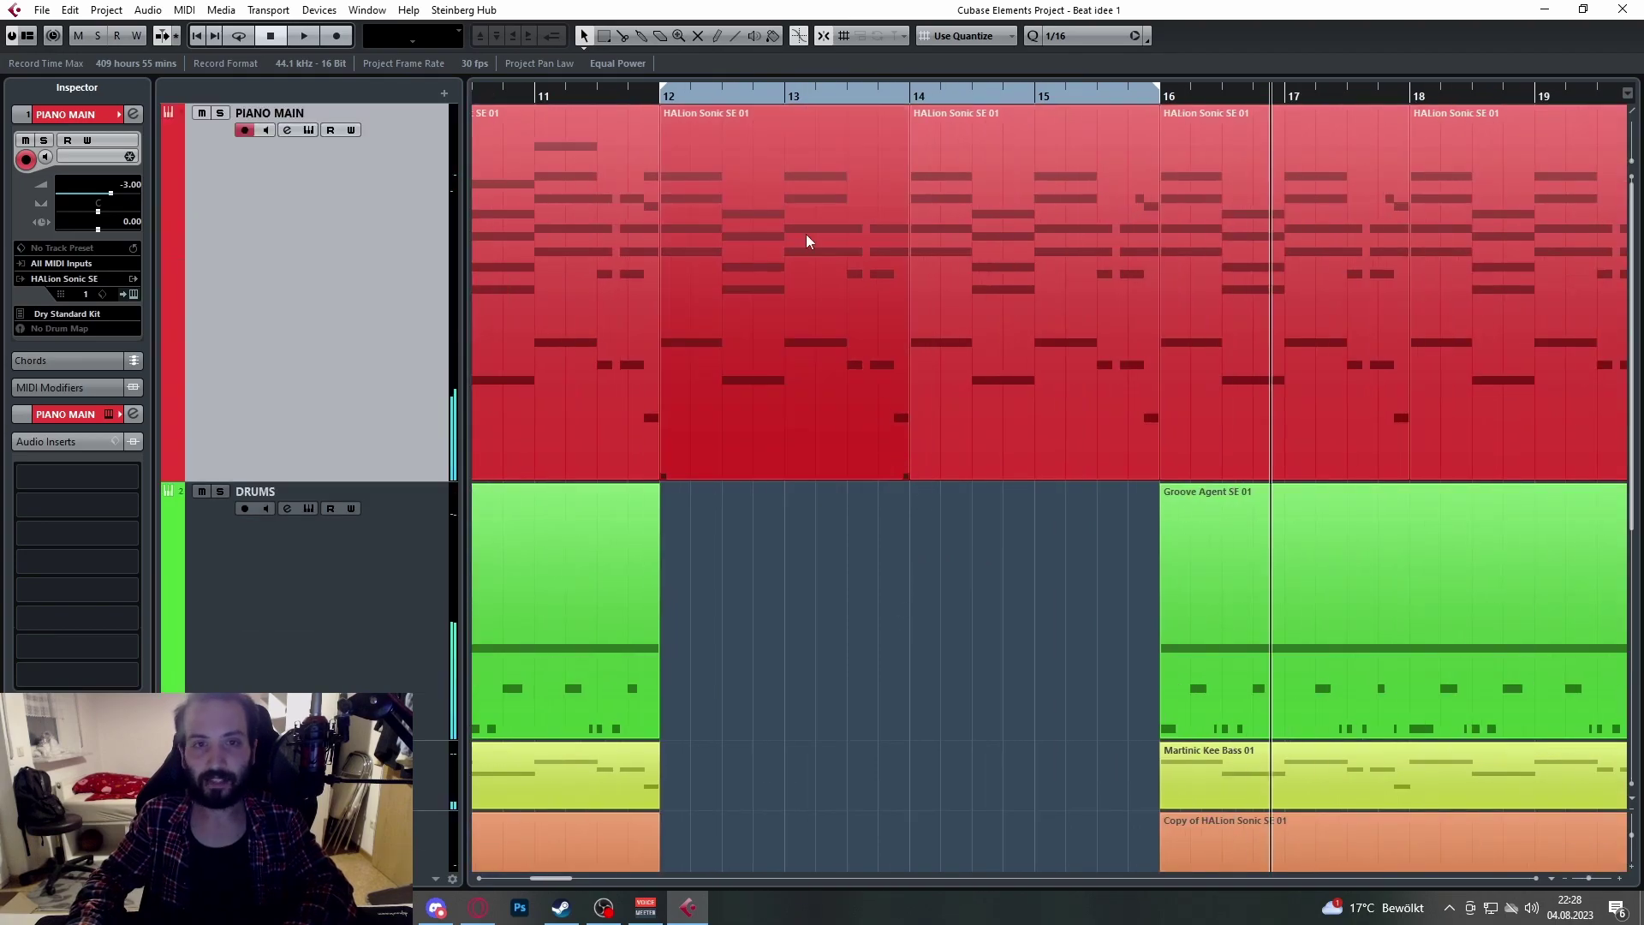
{"action": "left_click", "coordinate": [763, 101]}
{"action": "double_click", "coordinate": [757, 182]}
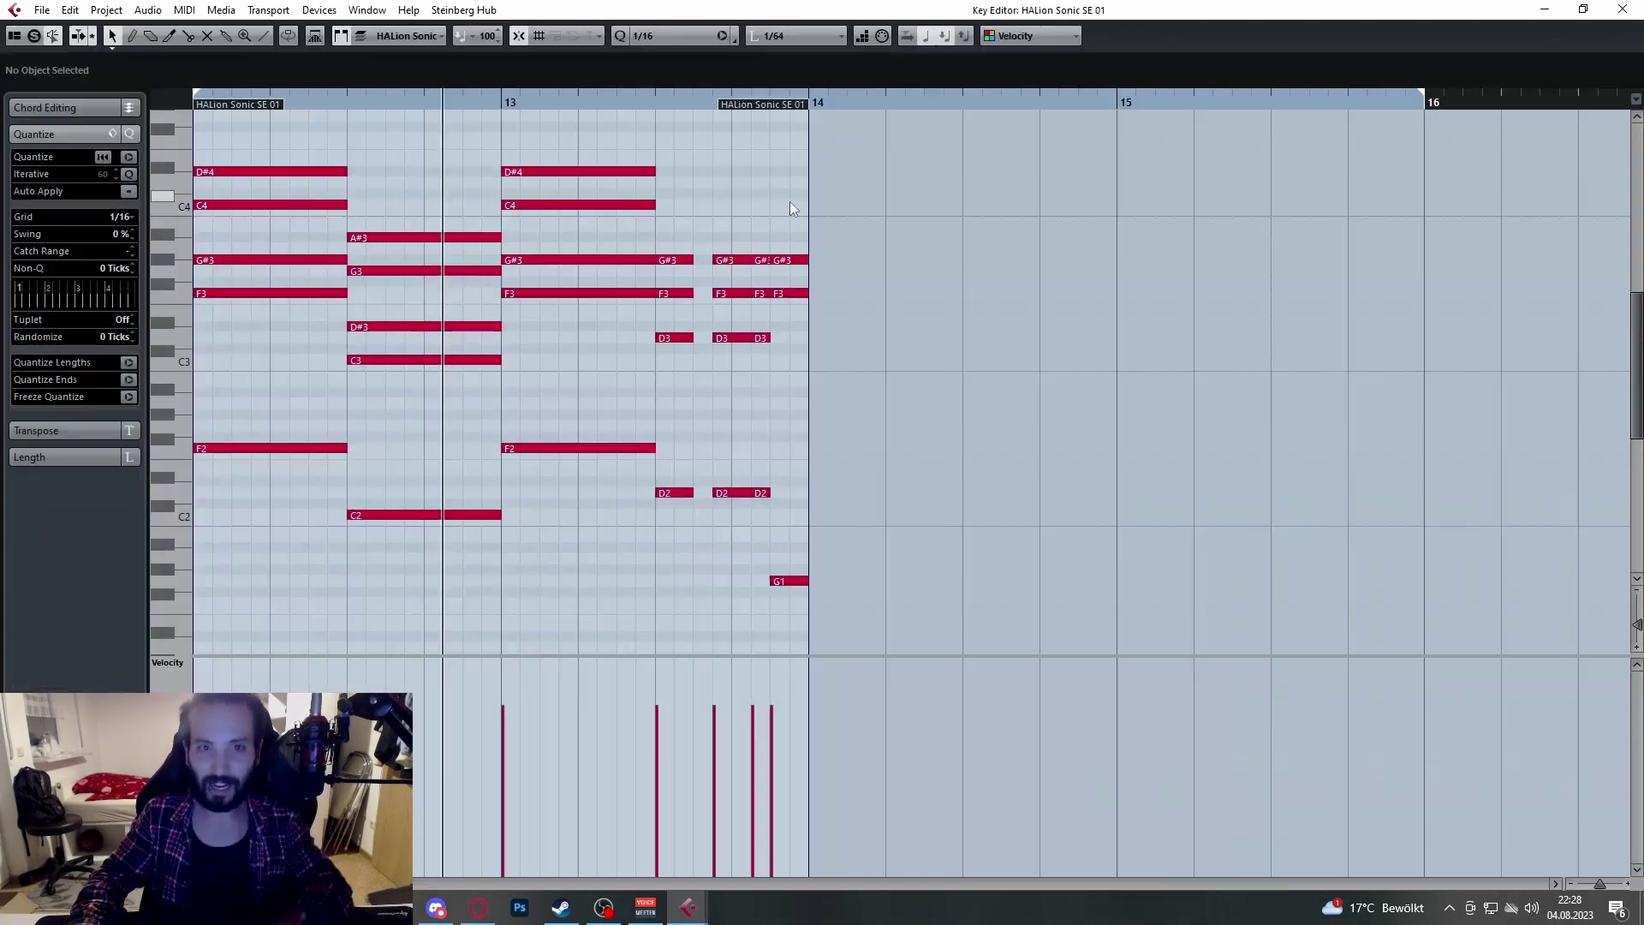
{"action": "scroll", "coordinate": [676, 265], "scroll_direction": "up", "scroll_amount": 3}
{"action": "scroll", "coordinate": [650, 228], "scroll_direction": "up", "scroll_amount": 3}
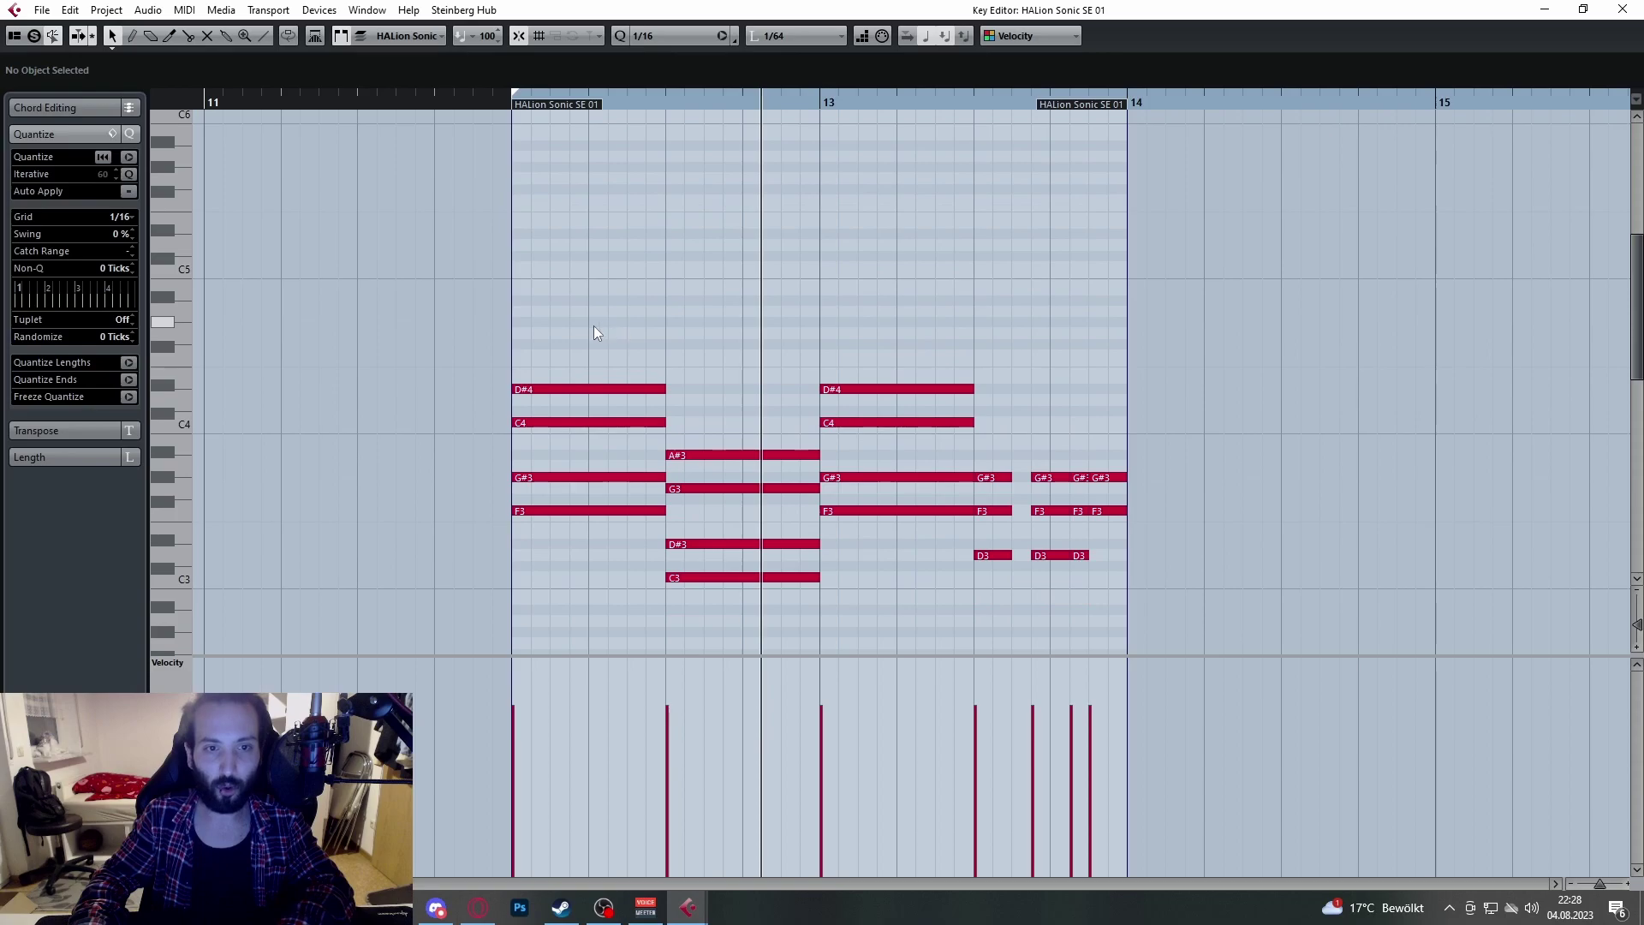
{"action": "scroll", "coordinate": [572, 351], "scroll_direction": "up", "scroll_amount": 1}
{"action": "scroll", "coordinate": [786, 342], "scroll_direction": "down", "scroll_amount": 2}
{"action": "left_click", "coordinate": [1623, 10]}
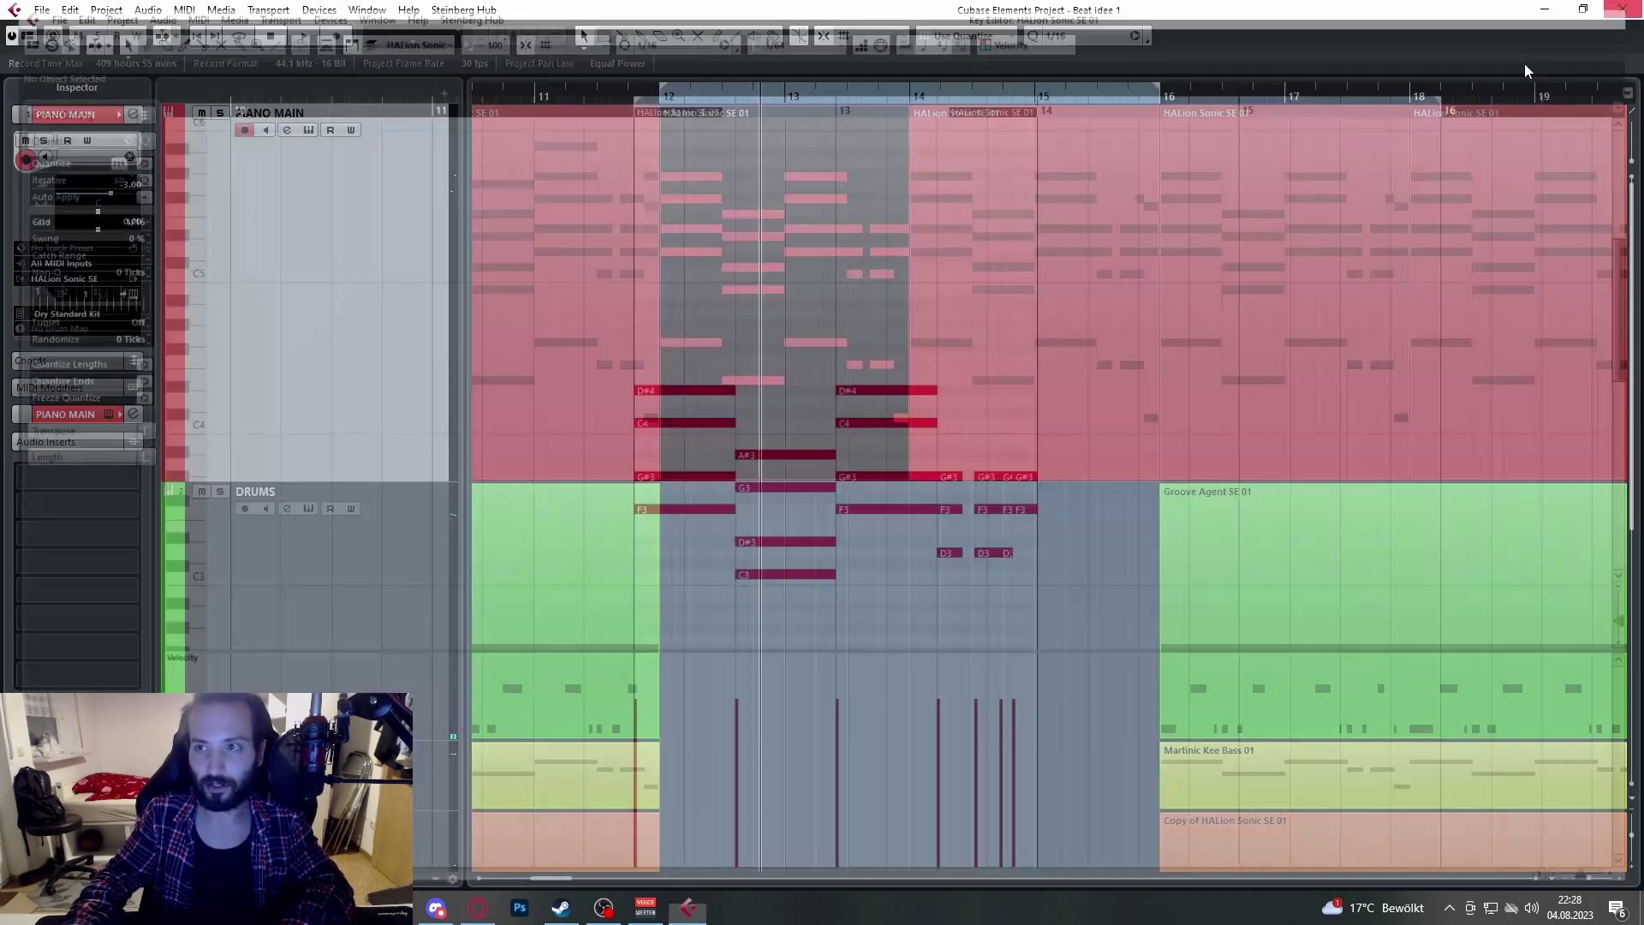
Step: Open the PIANO MAIN part spanning bars 10 to 12 in the Key Editor and select its top G4 and D4 notes one after another
{"action": "scroll", "coordinate": [1096, 351], "scroll_direction": "down", "scroll_amount": 3}
{"action": "scroll", "coordinate": [966, 358], "scroll_direction": "left", "scroll_amount": 2}
{"action": "scroll", "coordinate": [1081, 371], "scroll_direction": "up", "scroll_amount": 3}
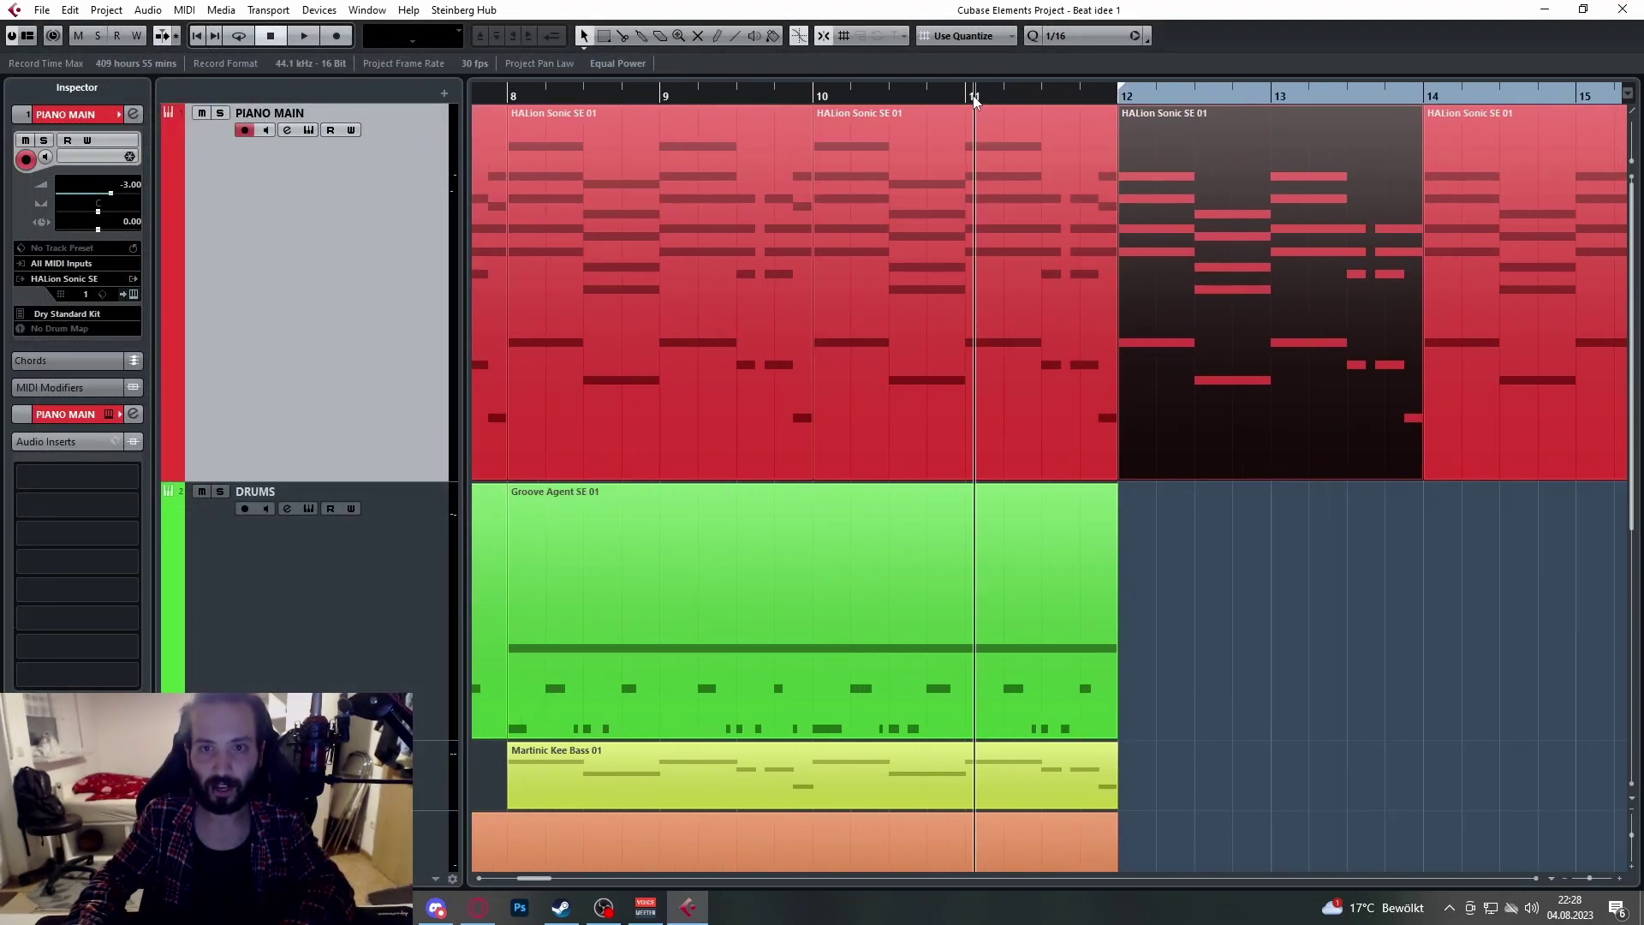
{"action": "double_click", "coordinate": [959, 245]}
{"action": "scroll", "coordinate": [557, 274], "scroll_direction": "up", "scroll_amount": 3}
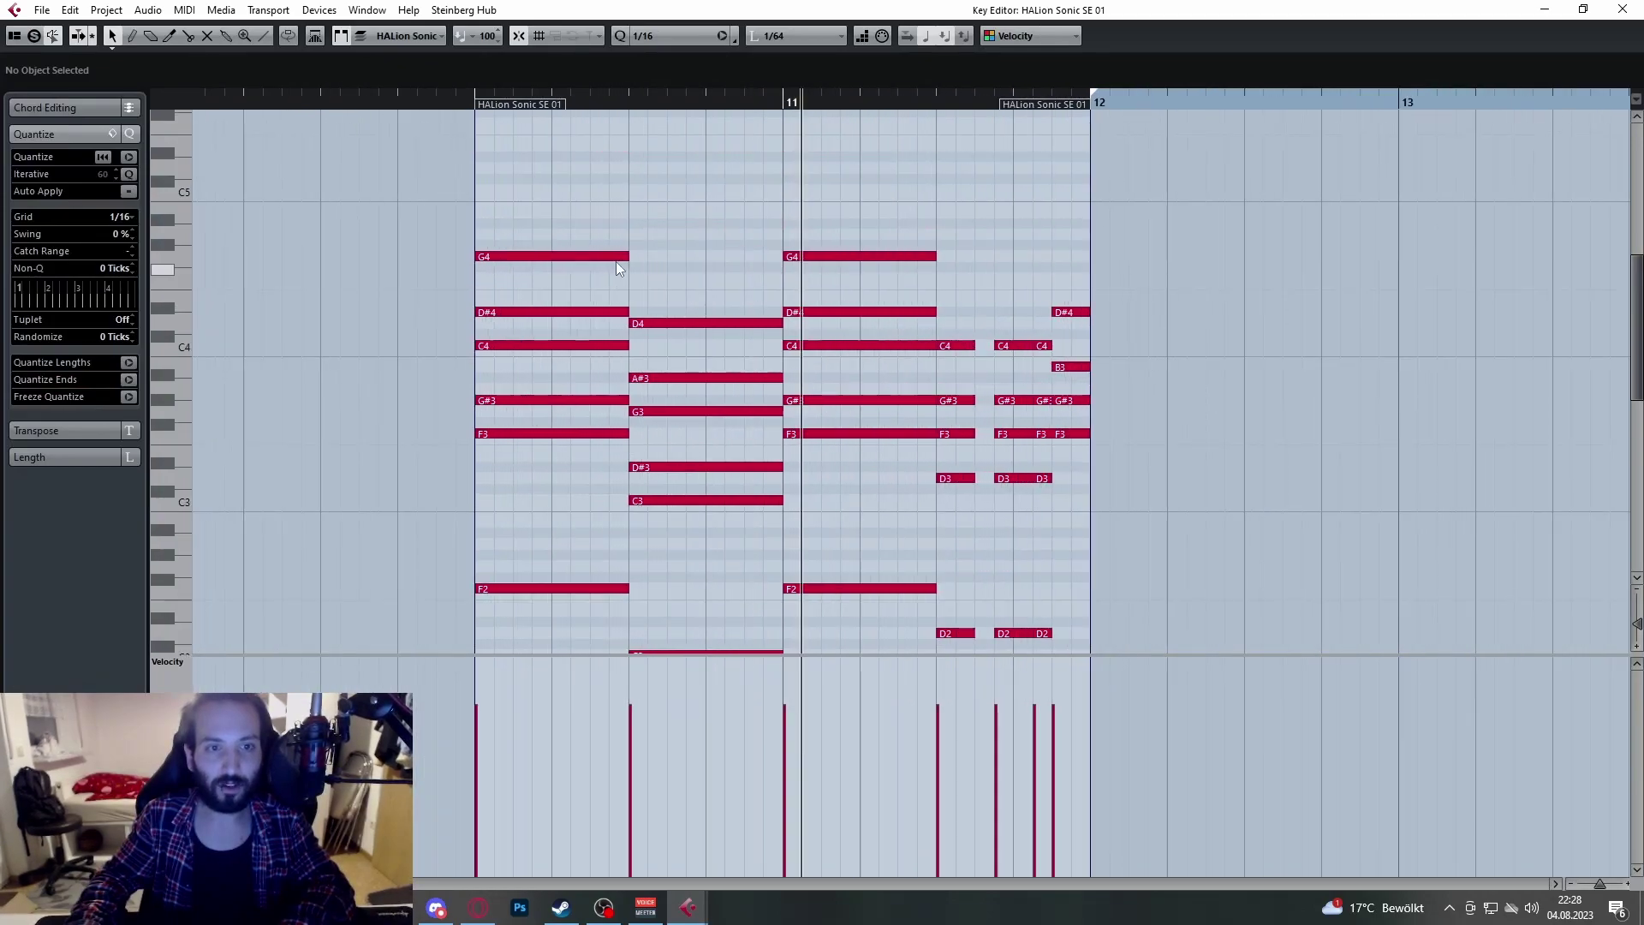
{"action": "left_click", "coordinate": [601, 257]}
{"action": "left_click", "coordinate": [672, 325]}
{"action": "left_click", "coordinate": [869, 255]}
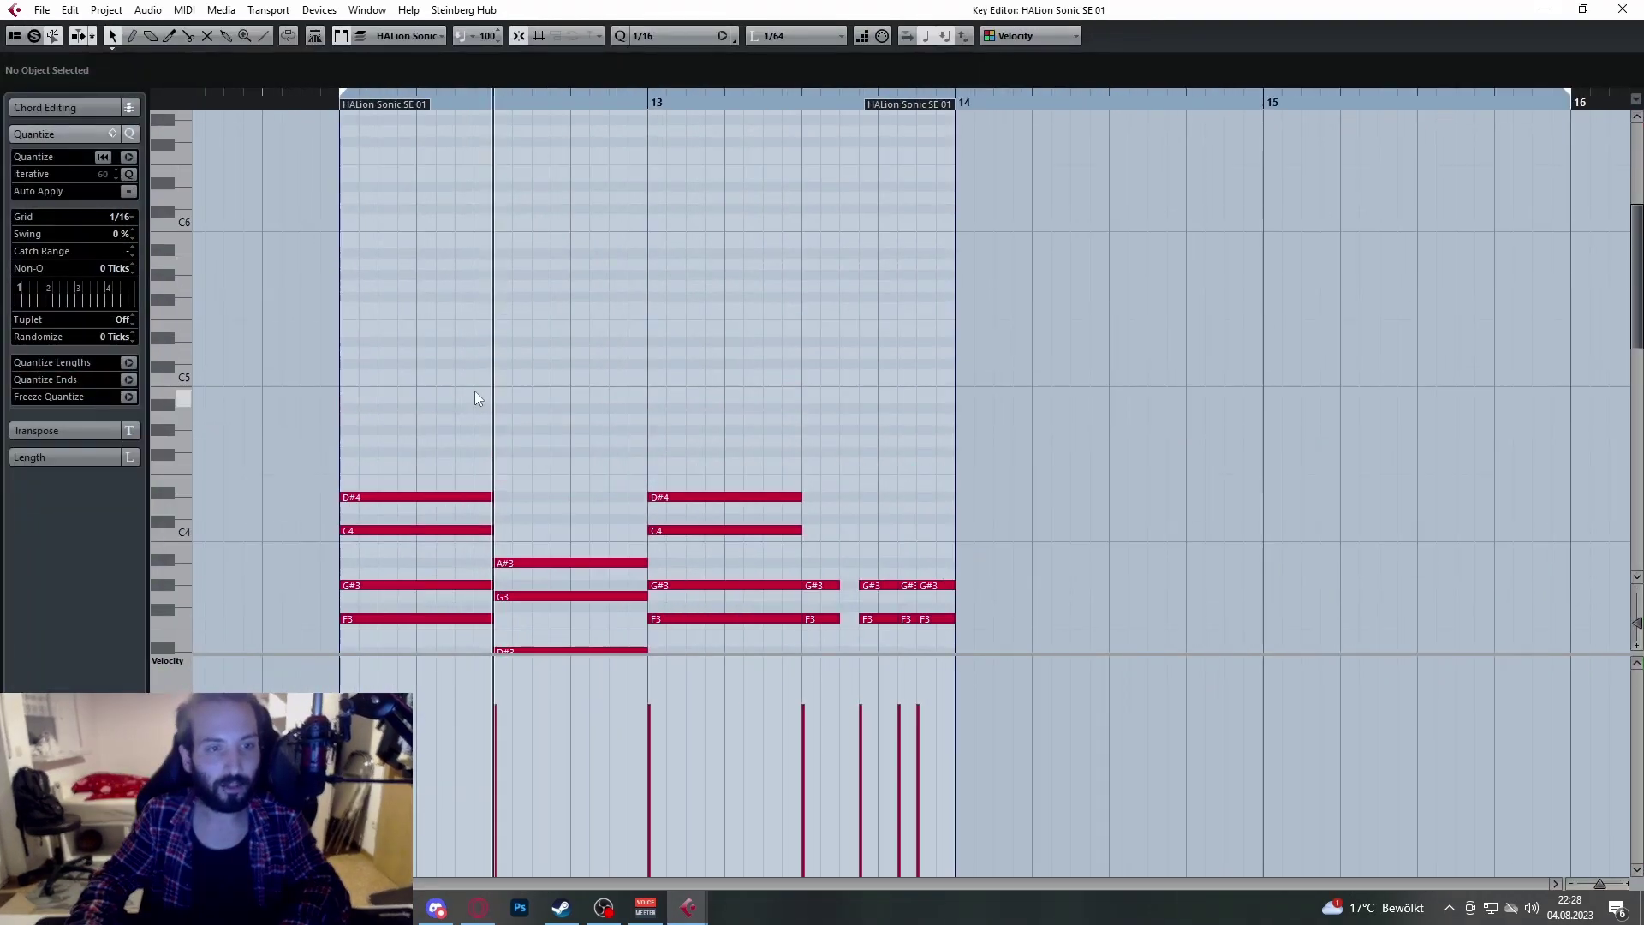
Step: Examine the chord notes of the PIANO MAIN part at bar 12 for comparison with the preceding part
{"action": "scroll", "coordinate": [474, 391], "scroll_direction": "down", "scroll_amount": 3}
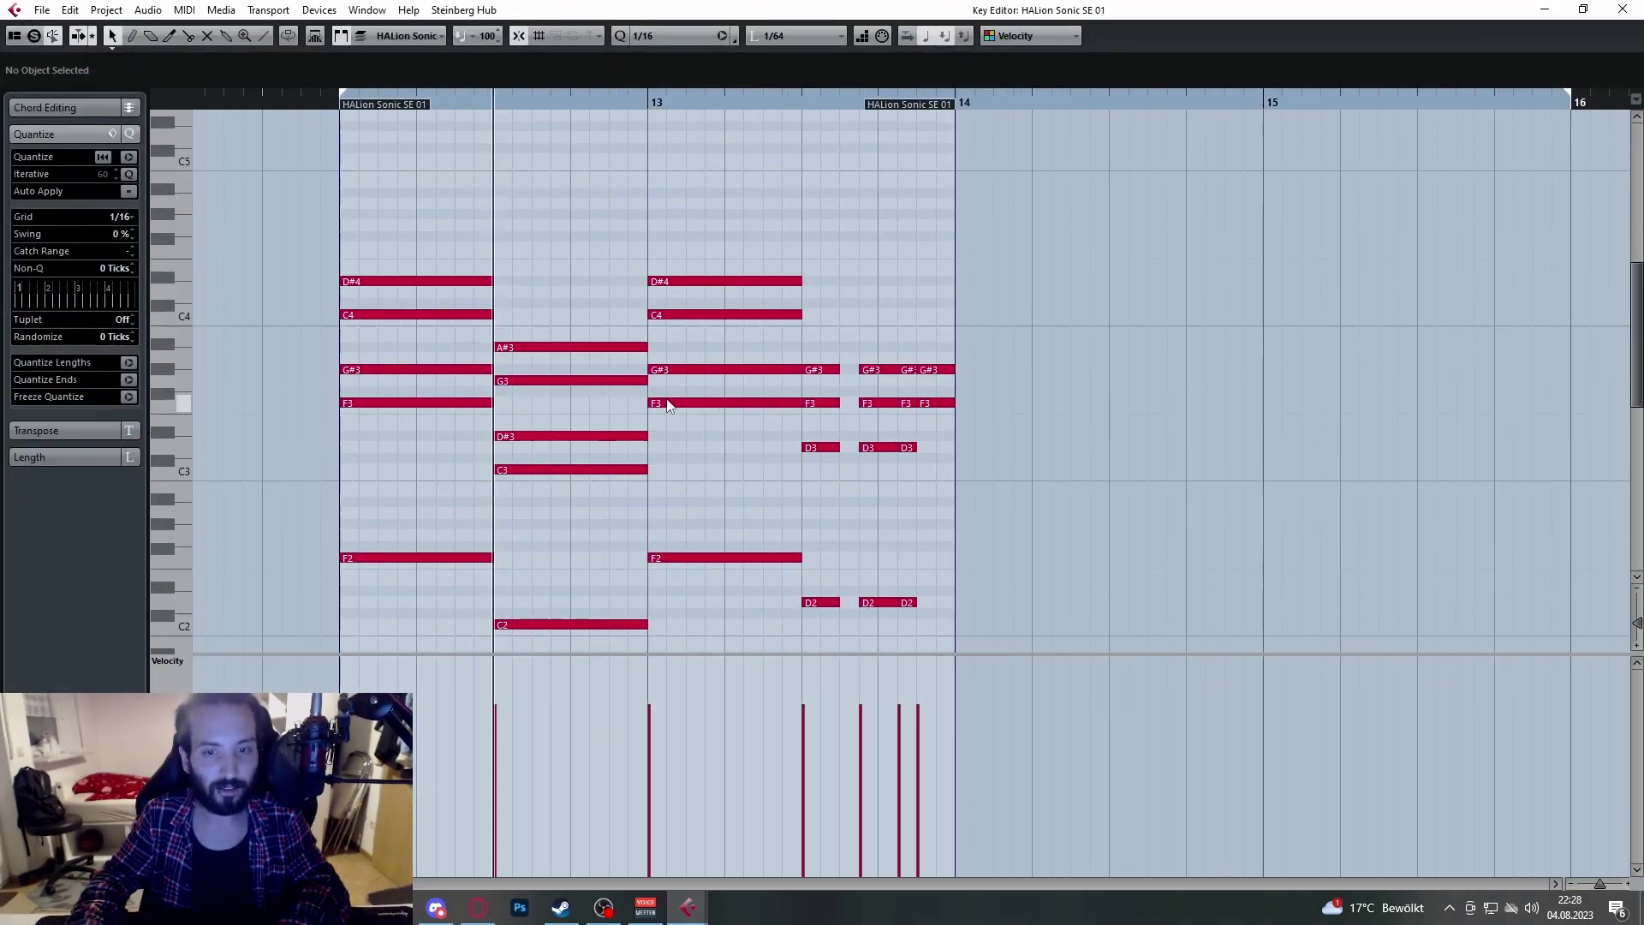
{"action": "scroll", "coordinate": [845, 377], "scroll_direction": "down", "scroll_amount": 2}
{"action": "scroll", "coordinate": [947, 393], "scroll_direction": "up", "scroll_amount": 1}
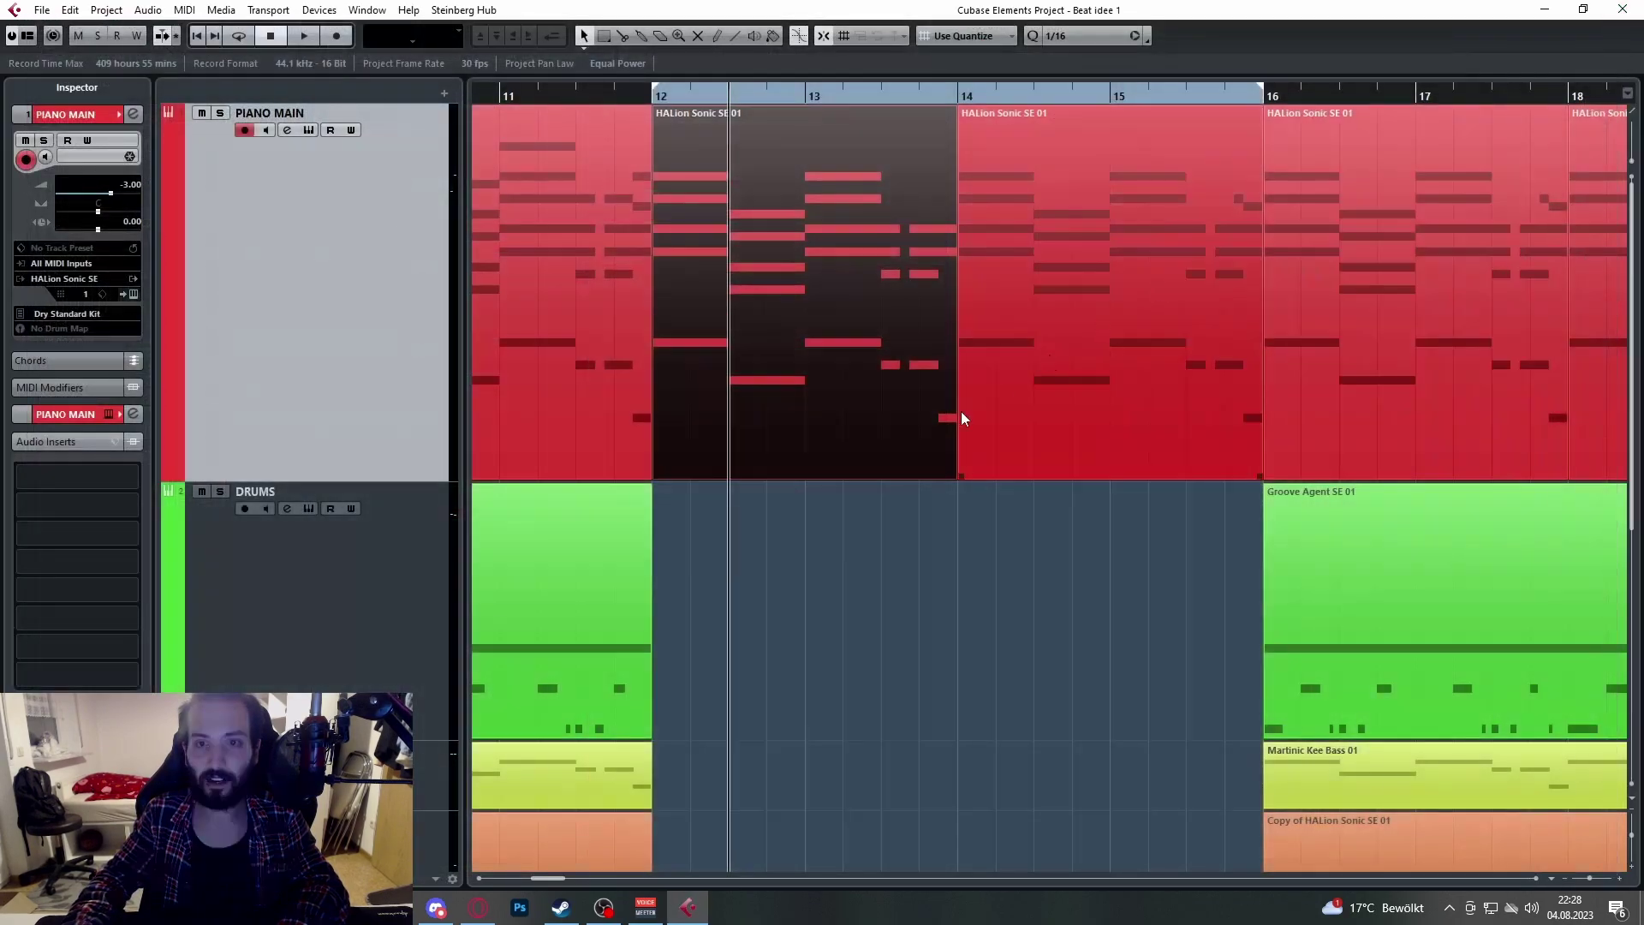
Step: Place the playhead at bar 15 and open the PIANO MAIN part starting at bar 14 in the Key Editor
{"action": "scroll", "coordinate": [837, 383], "scroll_direction": "up", "scroll_amount": 1}
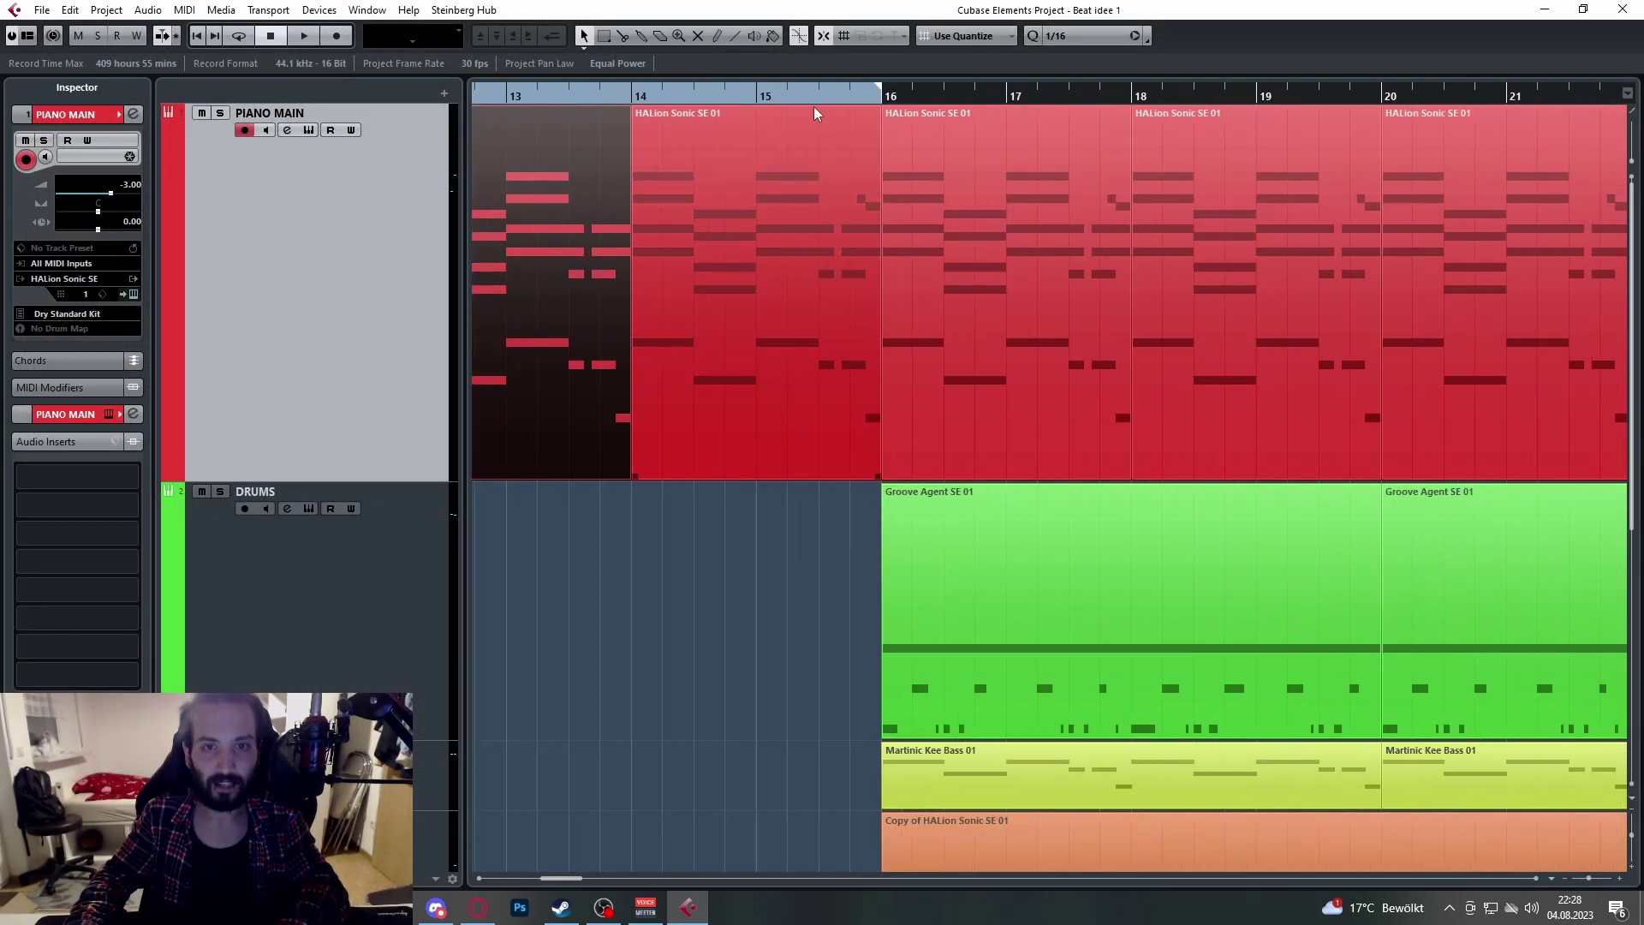
{"action": "left_click", "coordinate": [766, 92]}
{"action": "left_click", "coordinate": [769, 214]}
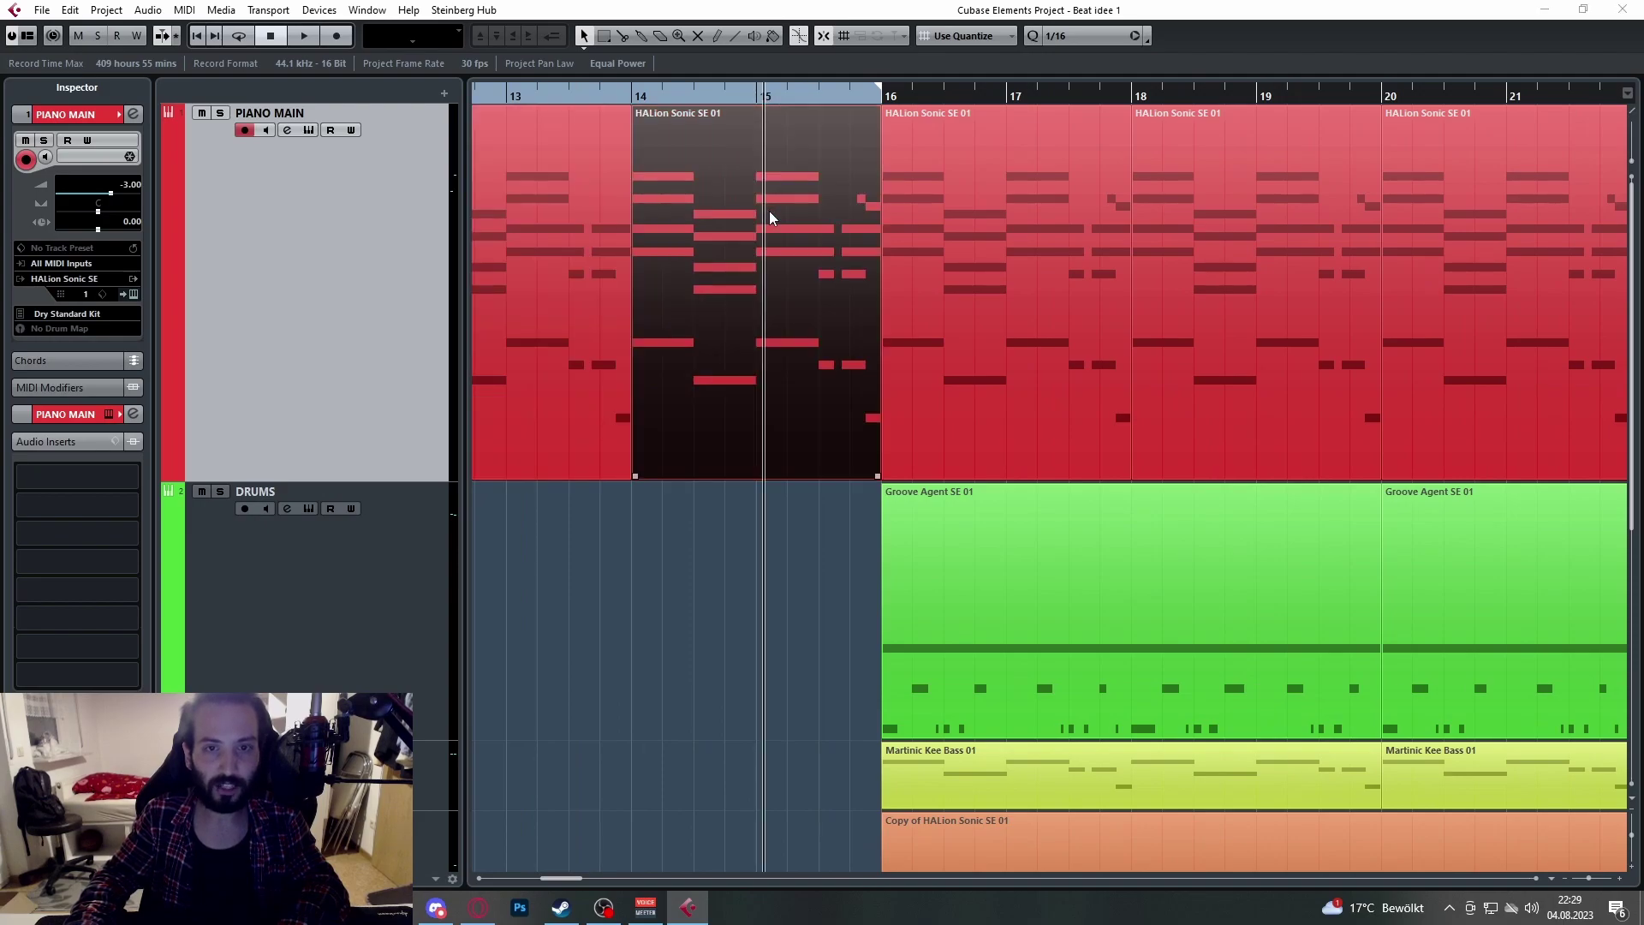
{"action": "double_click", "coordinate": [769, 214]}
{"action": "scroll", "coordinate": [771, 372], "scroll_direction": "up", "scroll_amount": 3}
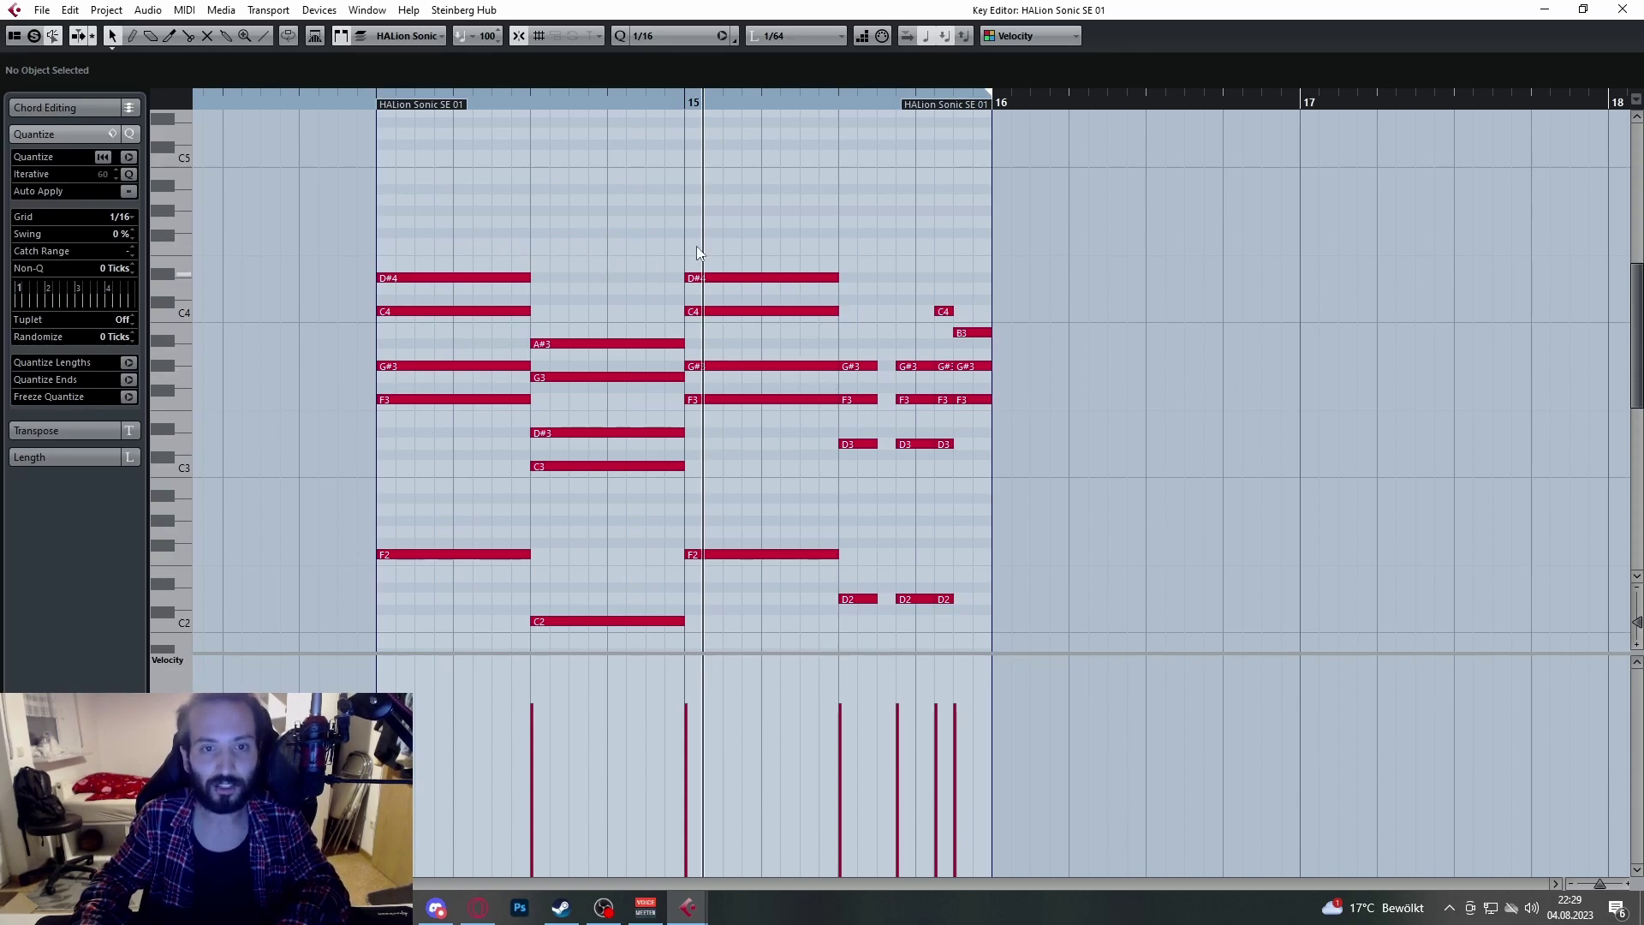
Step: Play the soloed PIANO MAIN track from bar 14 and view the closing notes of its part in the Key Editor
{"action": "key", "text": "Return"}
{"action": "left_click", "coordinate": [642, 89]}
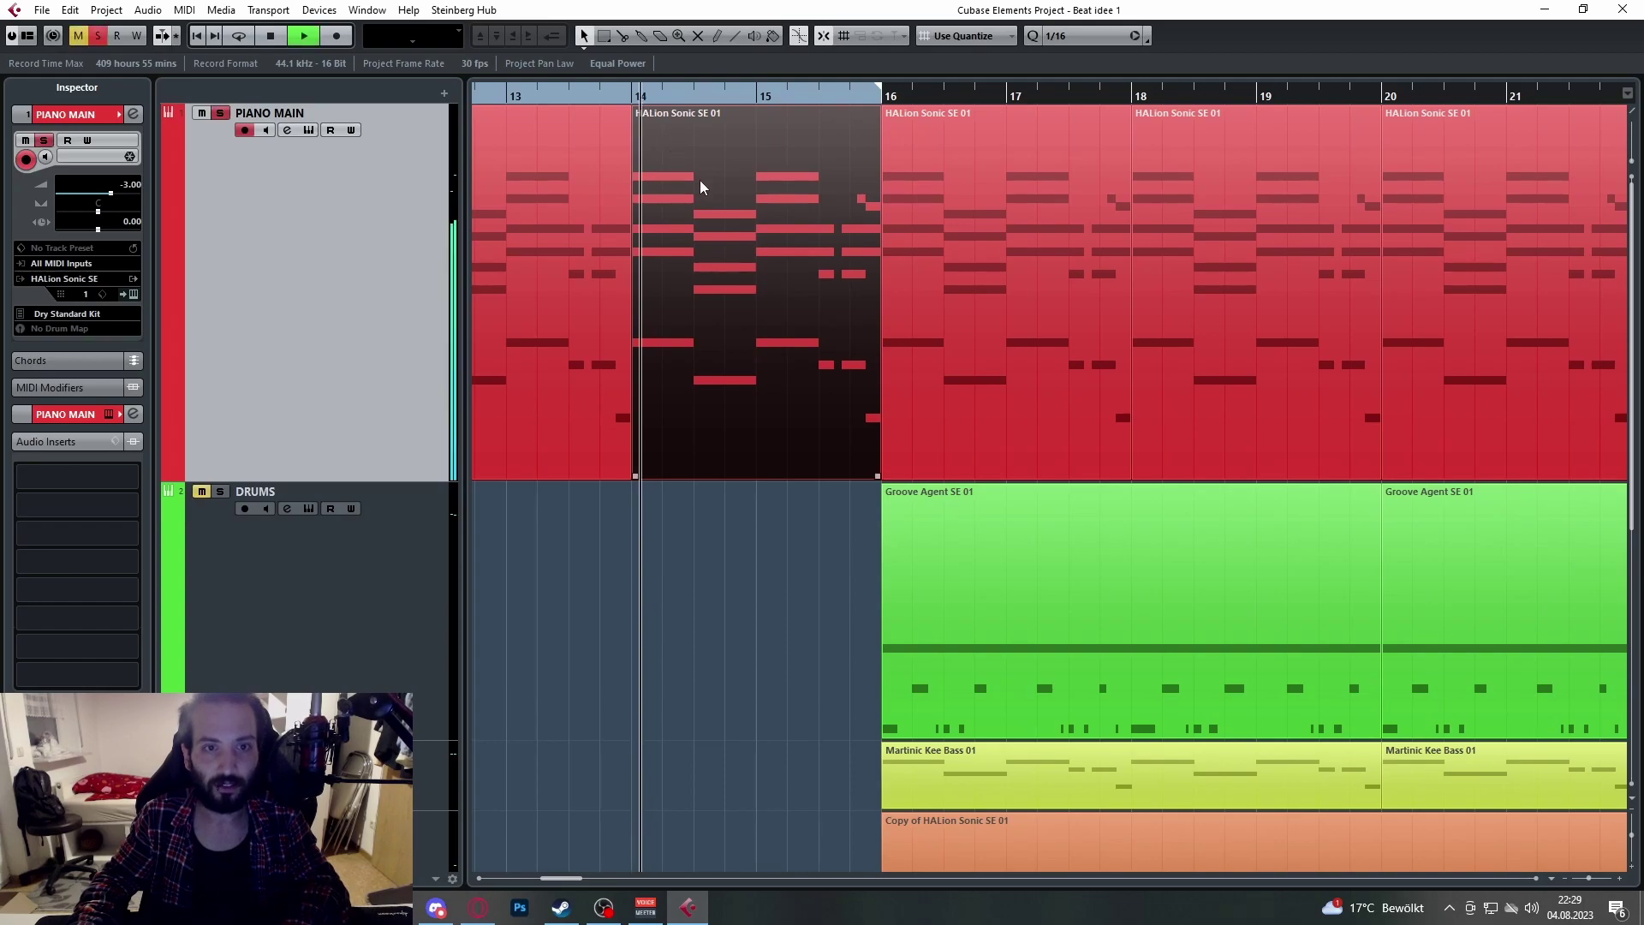
{"action": "double_click", "coordinate": [700, 180]}
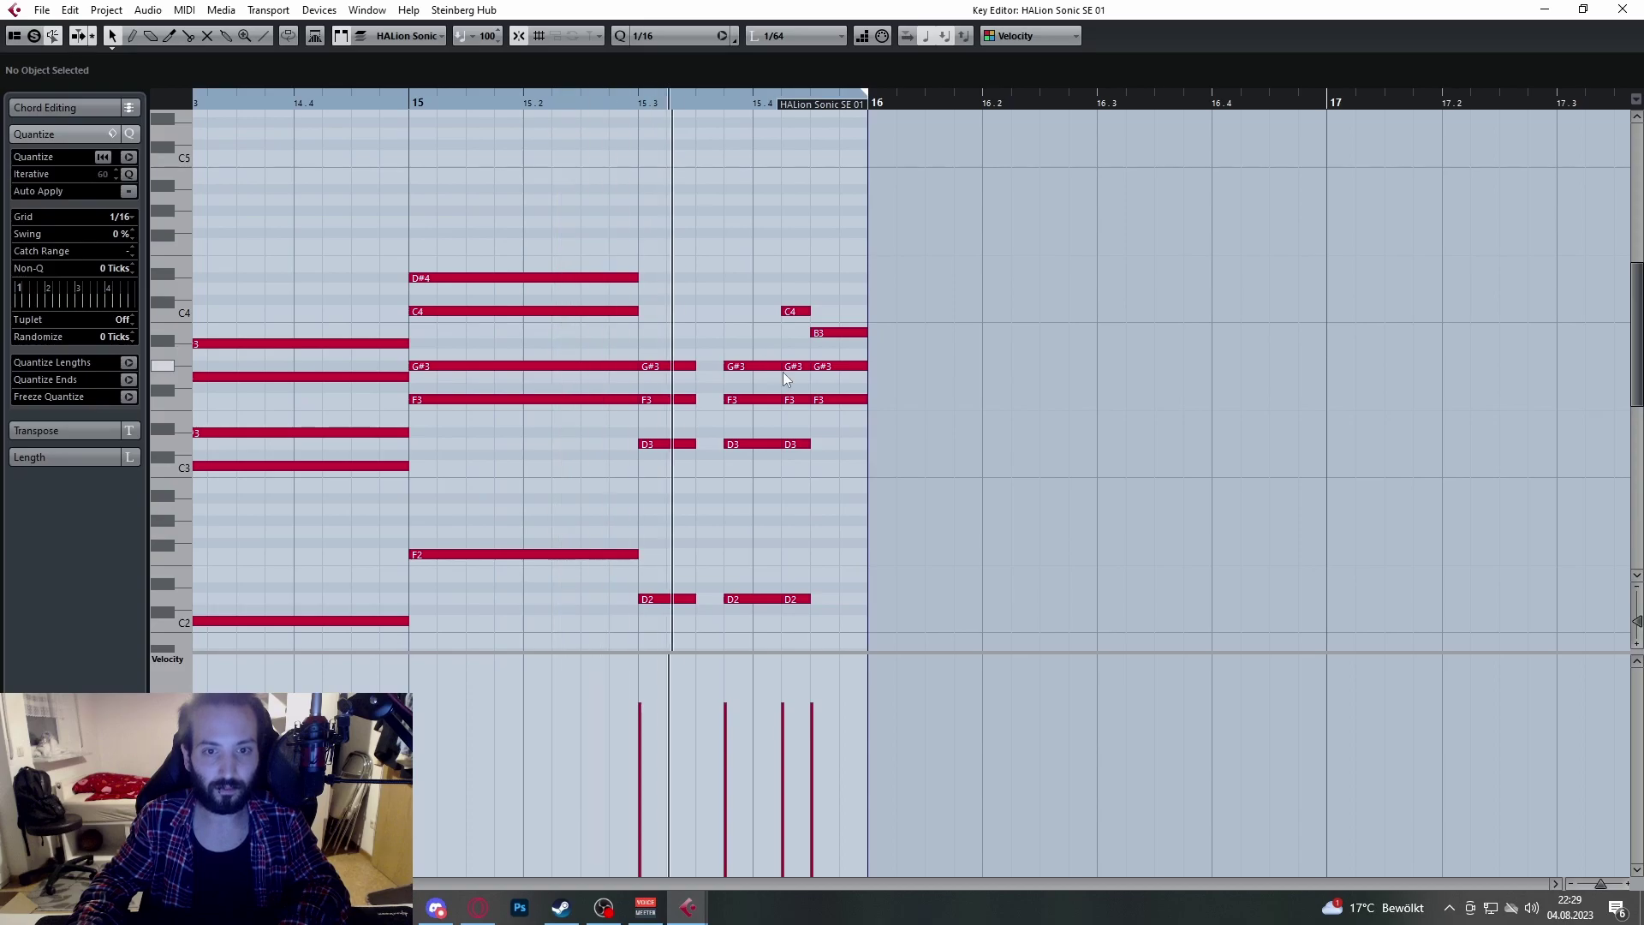
{"action": "scroll", "coordinate": [783, 371], "scroll_direction": "down", "scroll_amount": 1}
{"action": "scroll", "coordinate": [790, 363], "scroll_direction": "up", "scroll_amount": 1}
{"action": "scroll", "coordinate": [814, 313], "scroll_direction": "up", "scroll_amount": 1}
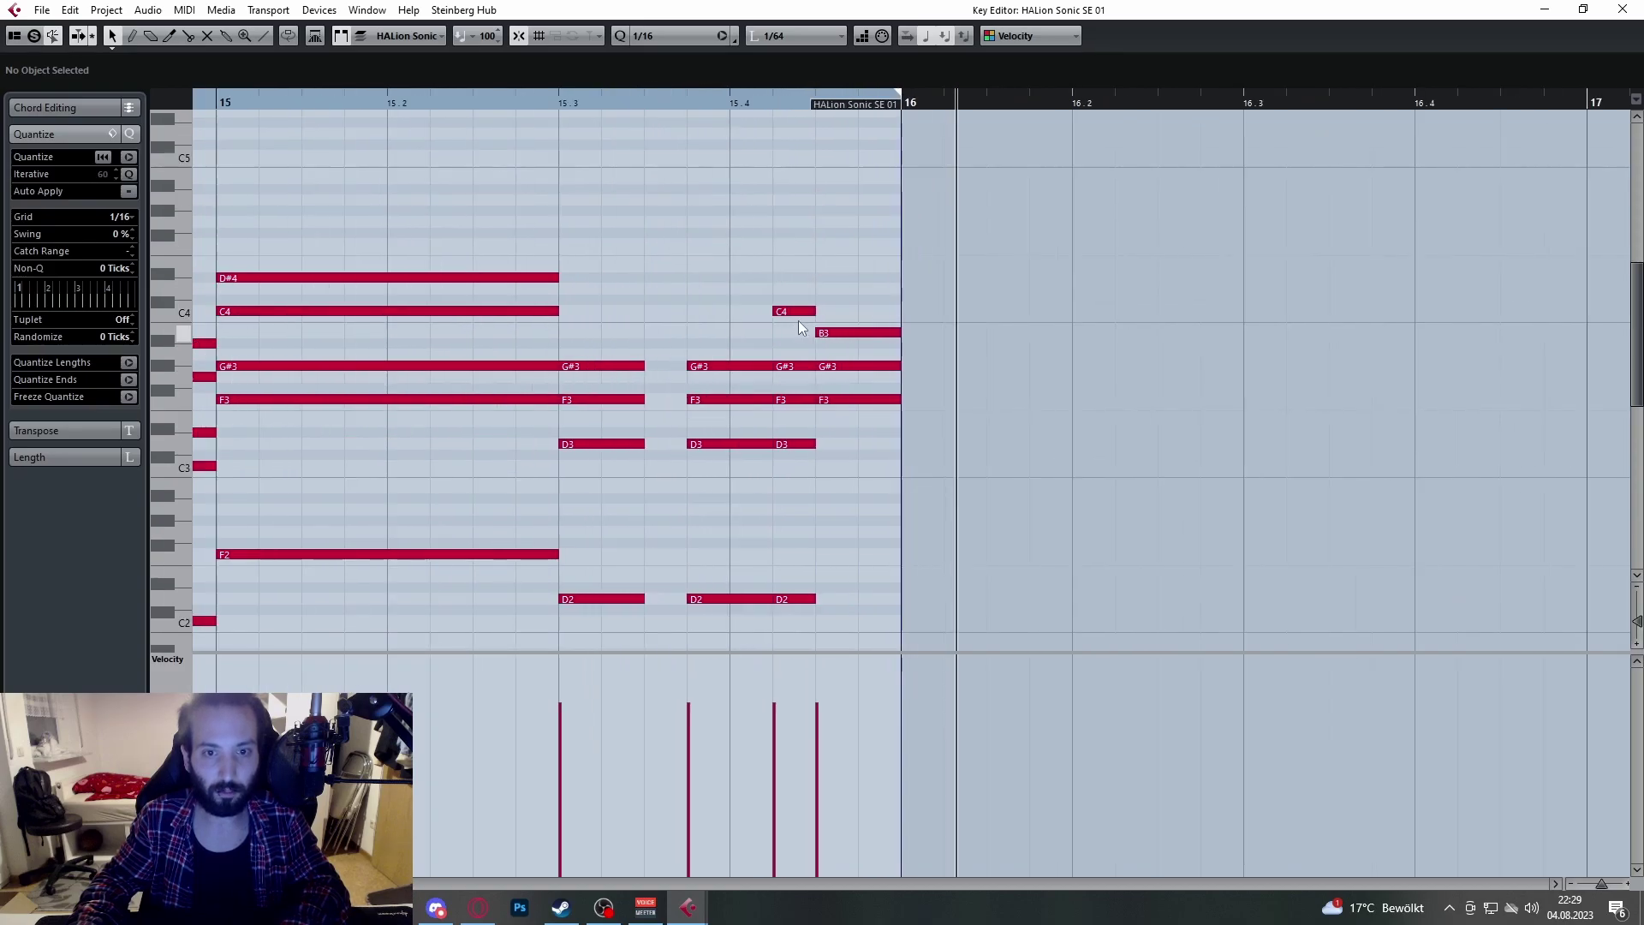
Step: Select the final B3 note before bar 16, examine the notes around it and close the Key Editor
{"action": "left_click", "coordinate": [838, 332]}
{"action": "scroll", "coordinate": [835, 327], "scroll_direction": "down", "scroll_amount": 1}
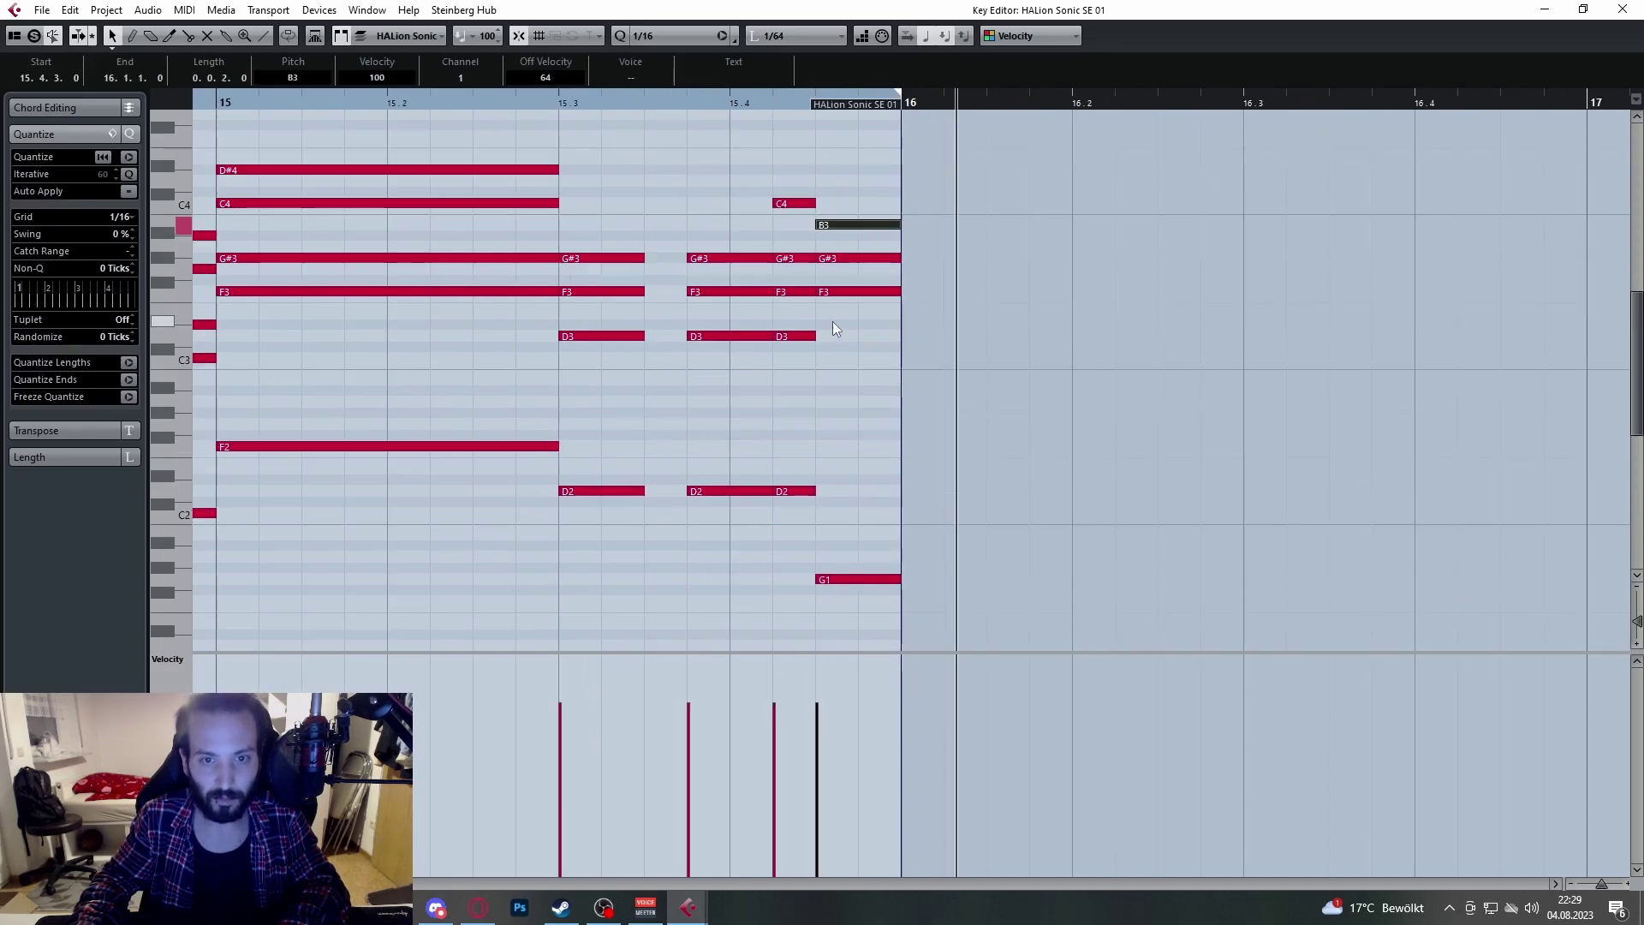
{"action": "scroll", "coordinate": [798, 237], "scroll_direction": "down", "scroll_amount": 1}
{"action": "scroll", "coordinate": [798, 233], "scroll_direction": "up", "scroll_amount": 1}
{"action": "scroll", "coordinate": [785, 308], "scroll_direction": "down", "scroll_amount": 1}
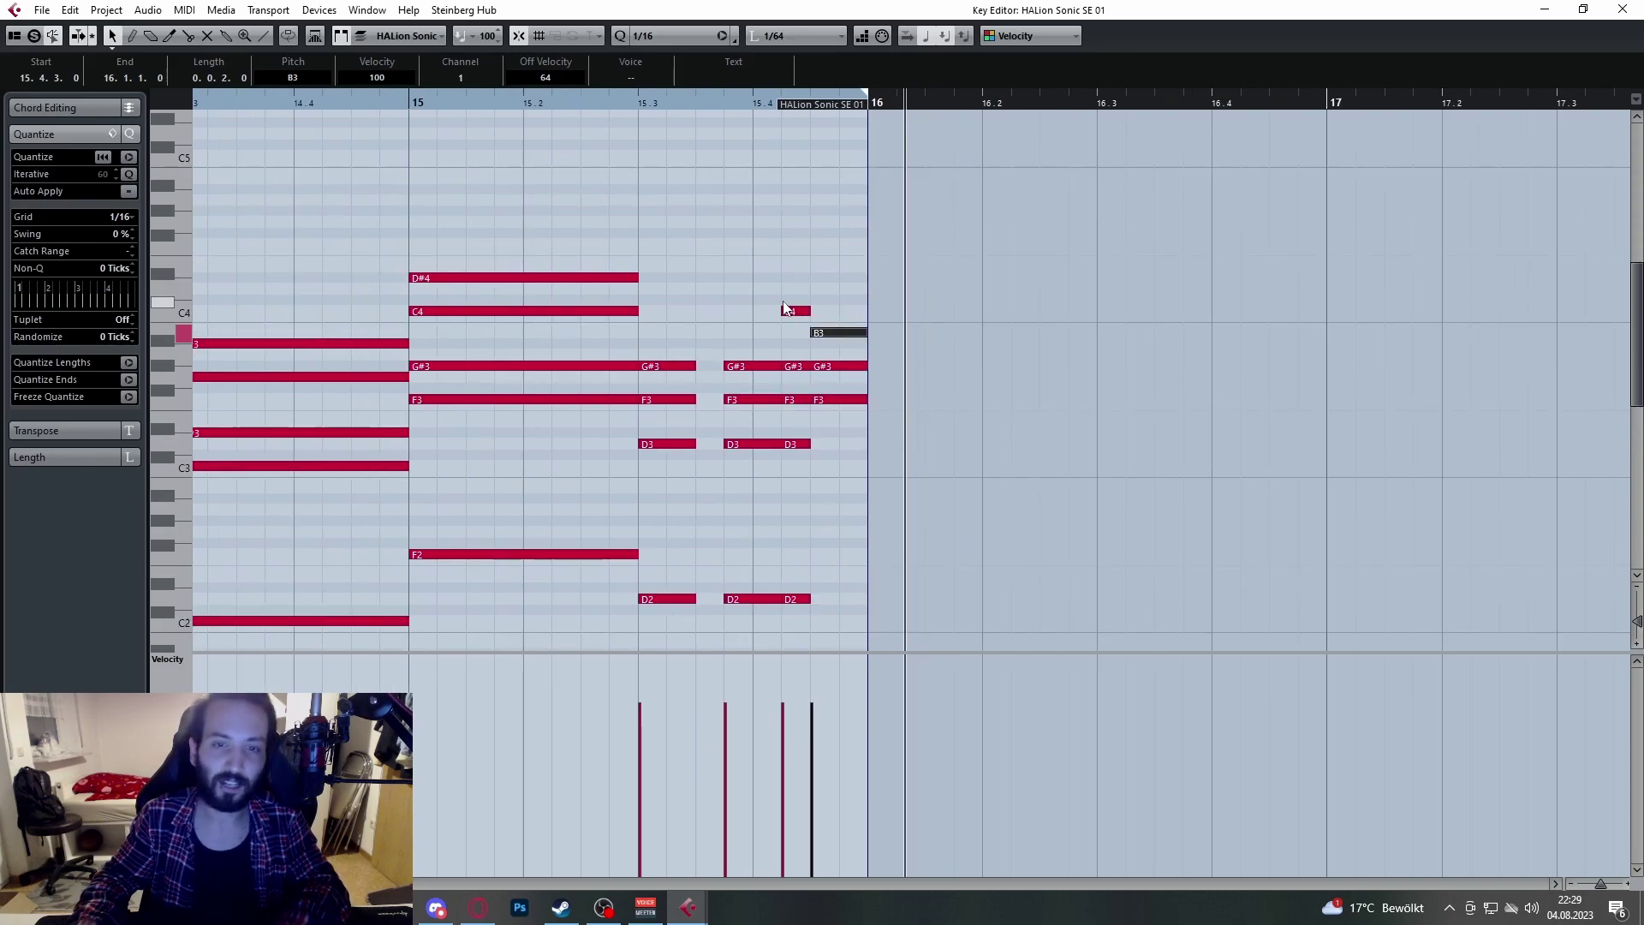
{"action": "left_click", "coordinate": [1623, 10]}
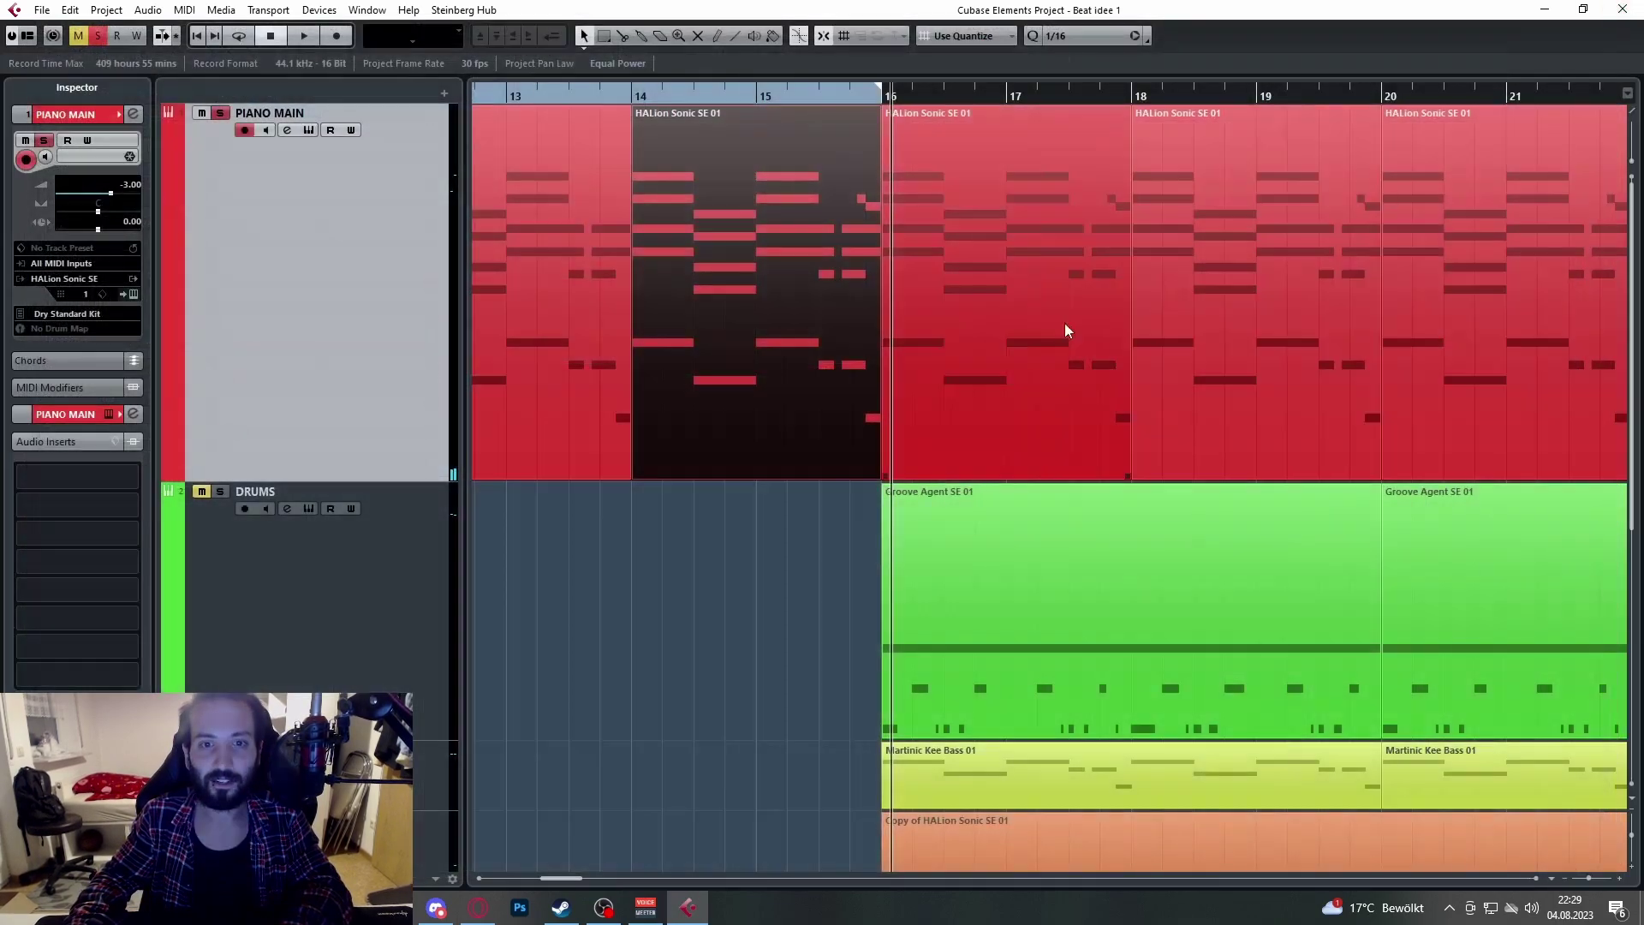
Step: Compare the PIANO MAIN parts at bars 12 and 14 by opening and closing each in the Key Editor
{"action": "scroll", "coordinate": [773, 351], "scroll_direction": "left", "scroll_amount": 3}
{"action": "double_click", "coordinate": [856, 196]}
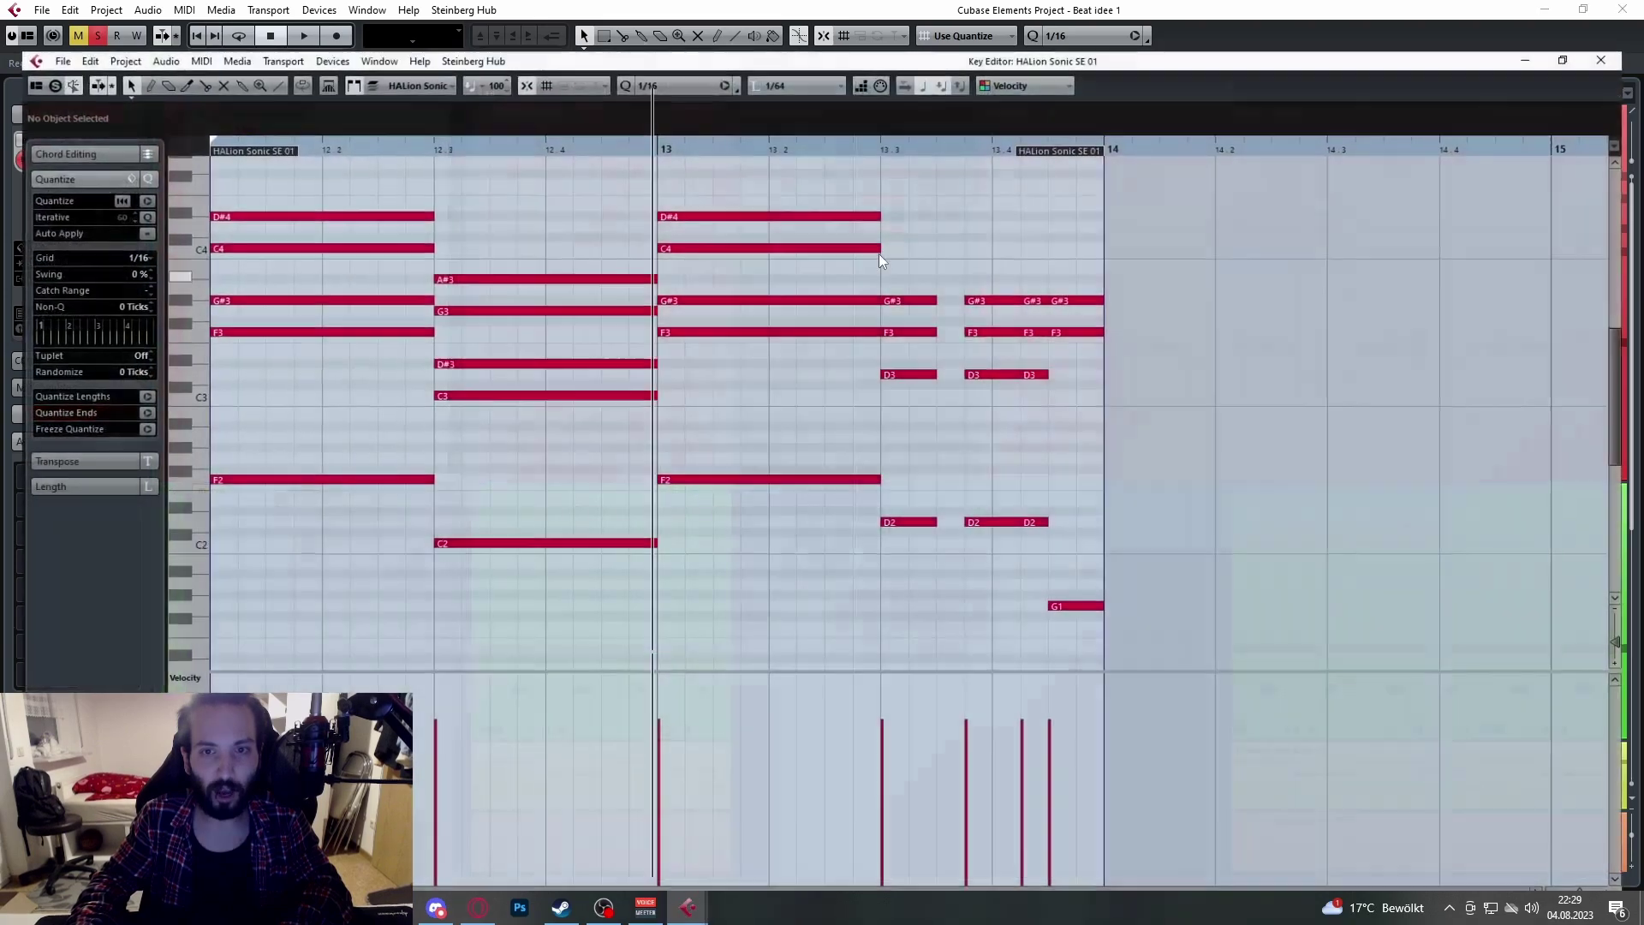
{"action": "left_click", "coordinate": [1623, 10]}
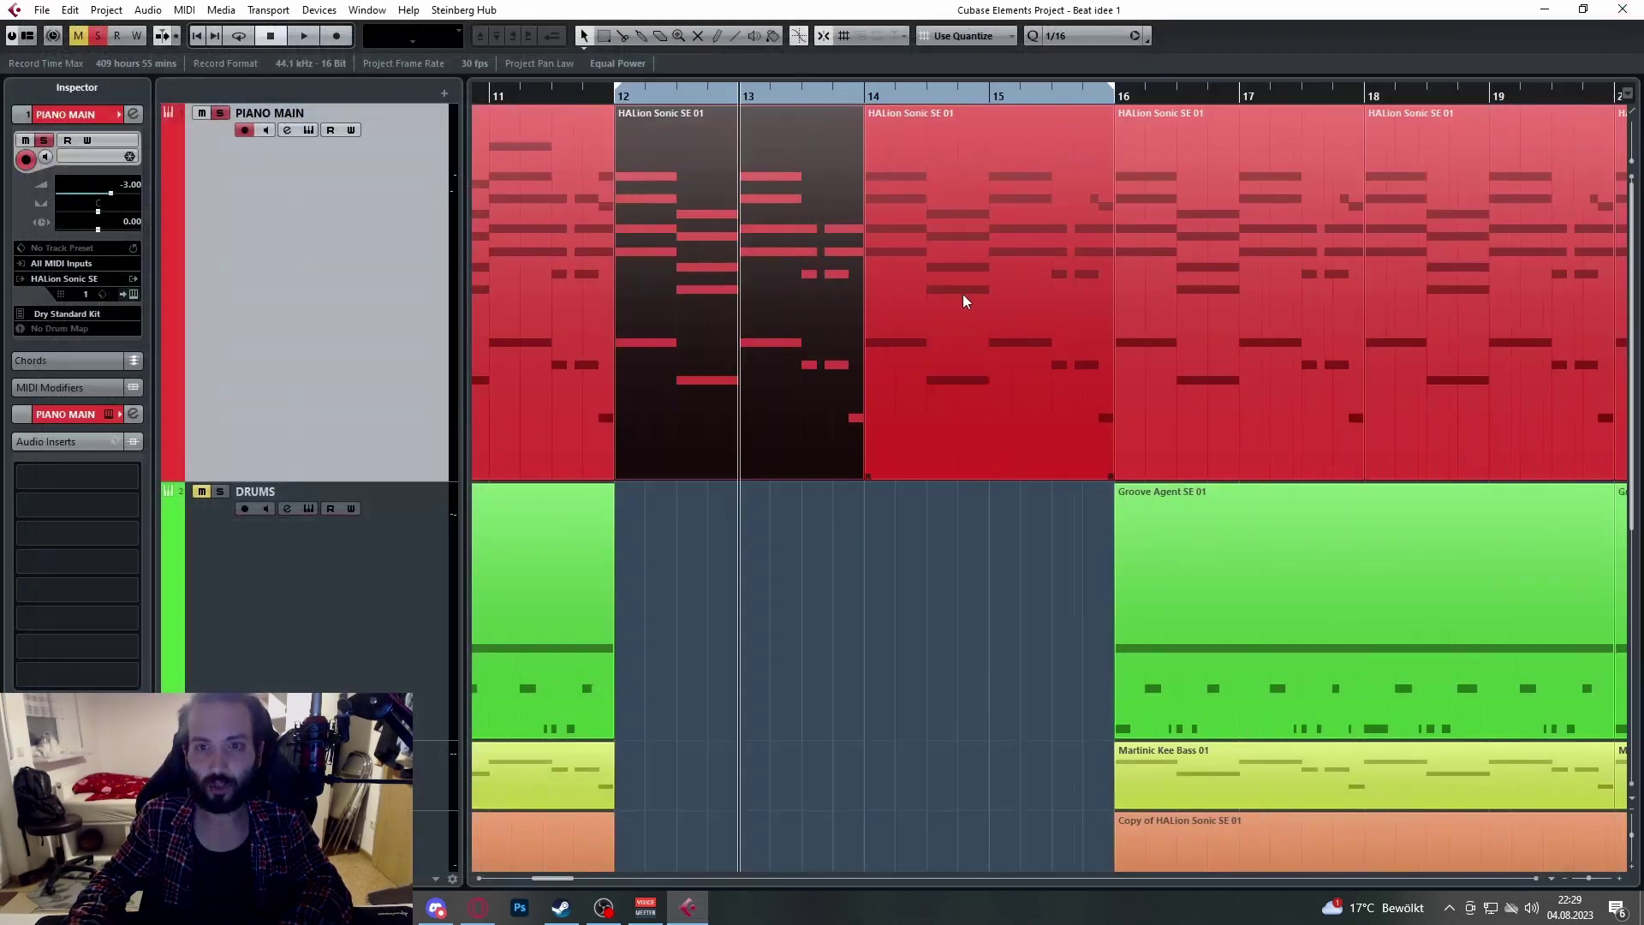
{"action": "scroll", "coordinate": [964, 301], "scroll_direction": "right", "scroll_amount": 2}
{"action": "left_click", "coordinate": [860, 95]}
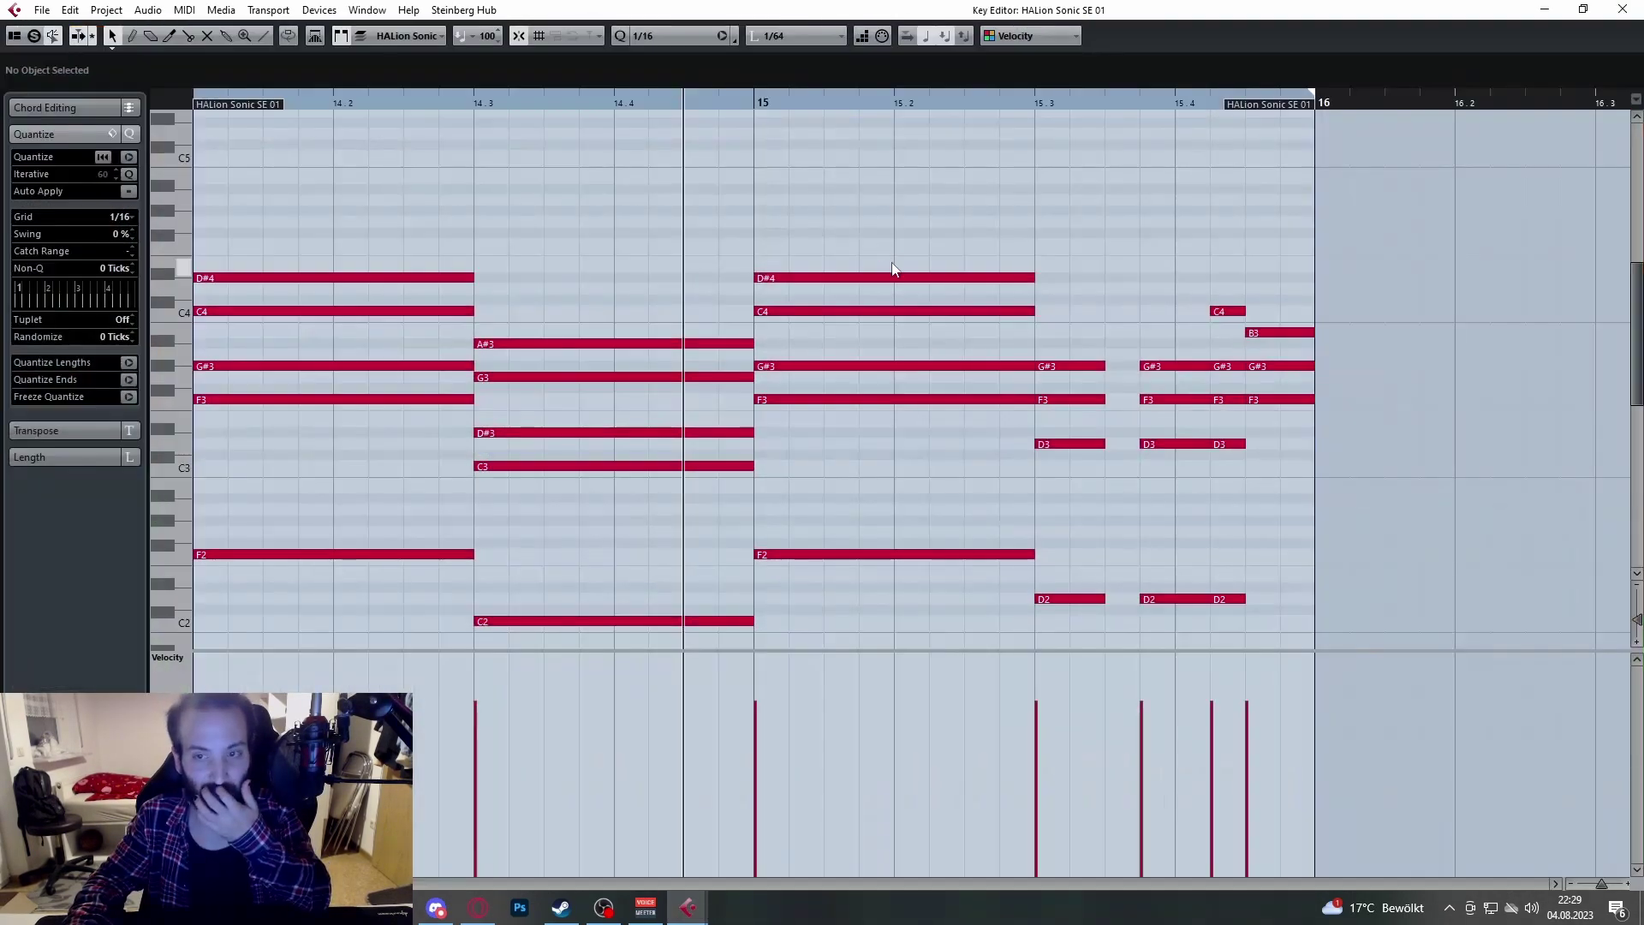
{"action": "scroll", "coordinate": [851, 276], "scroll_direction": "down", "scroll_amount": 2}
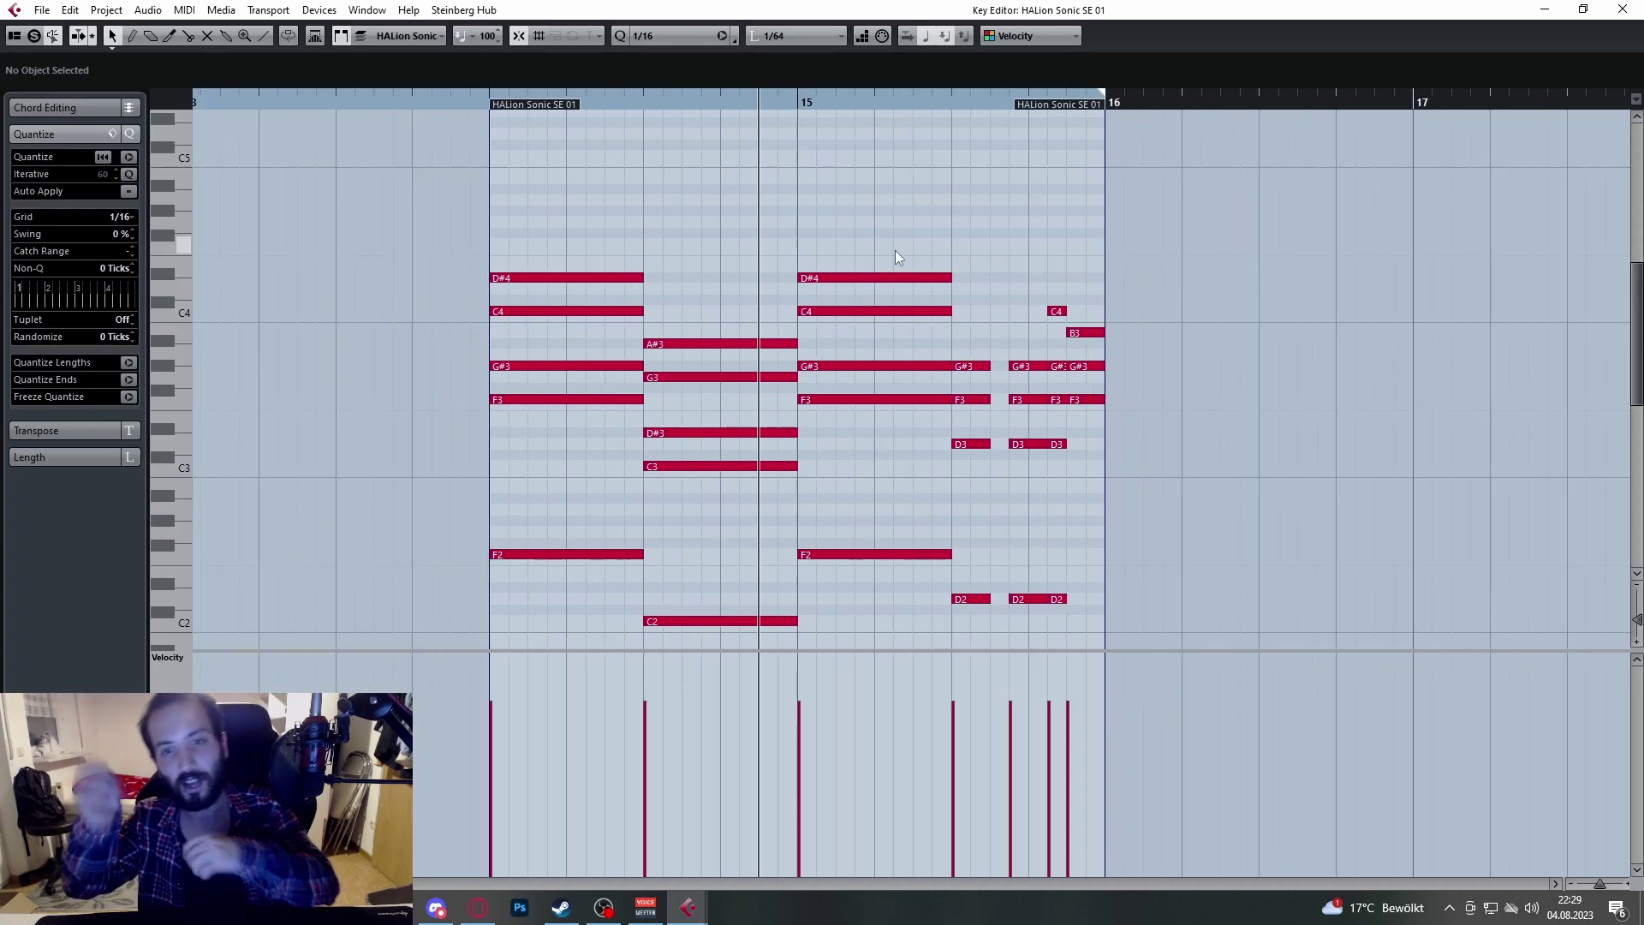
{"action": "left_click", "coordinate": [1623, 9]}
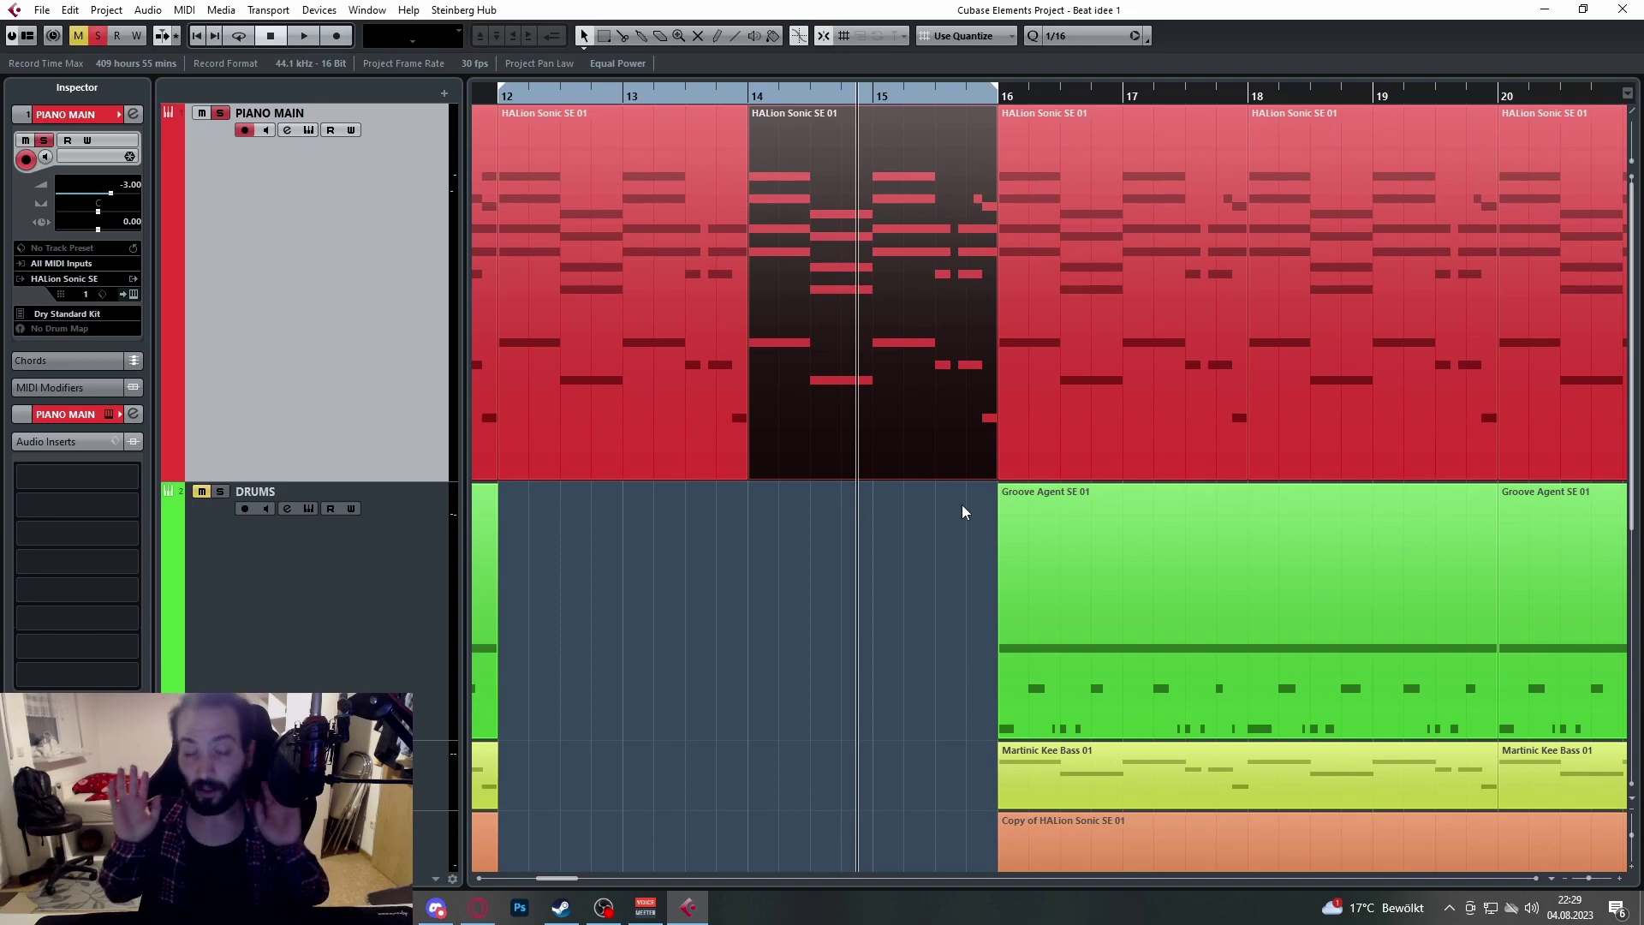
Step: Examine how the piano, drums, bass and melody parts are laid out from bar 16 onward
{"action": "scroll", "coordinate": [900, 585], "scroll_direction": "down", "scroll_amount": 4}
{"action": "scroll", "coordinate": [850, 663], "scroll_direction": "right", "scroll_amount": 1}
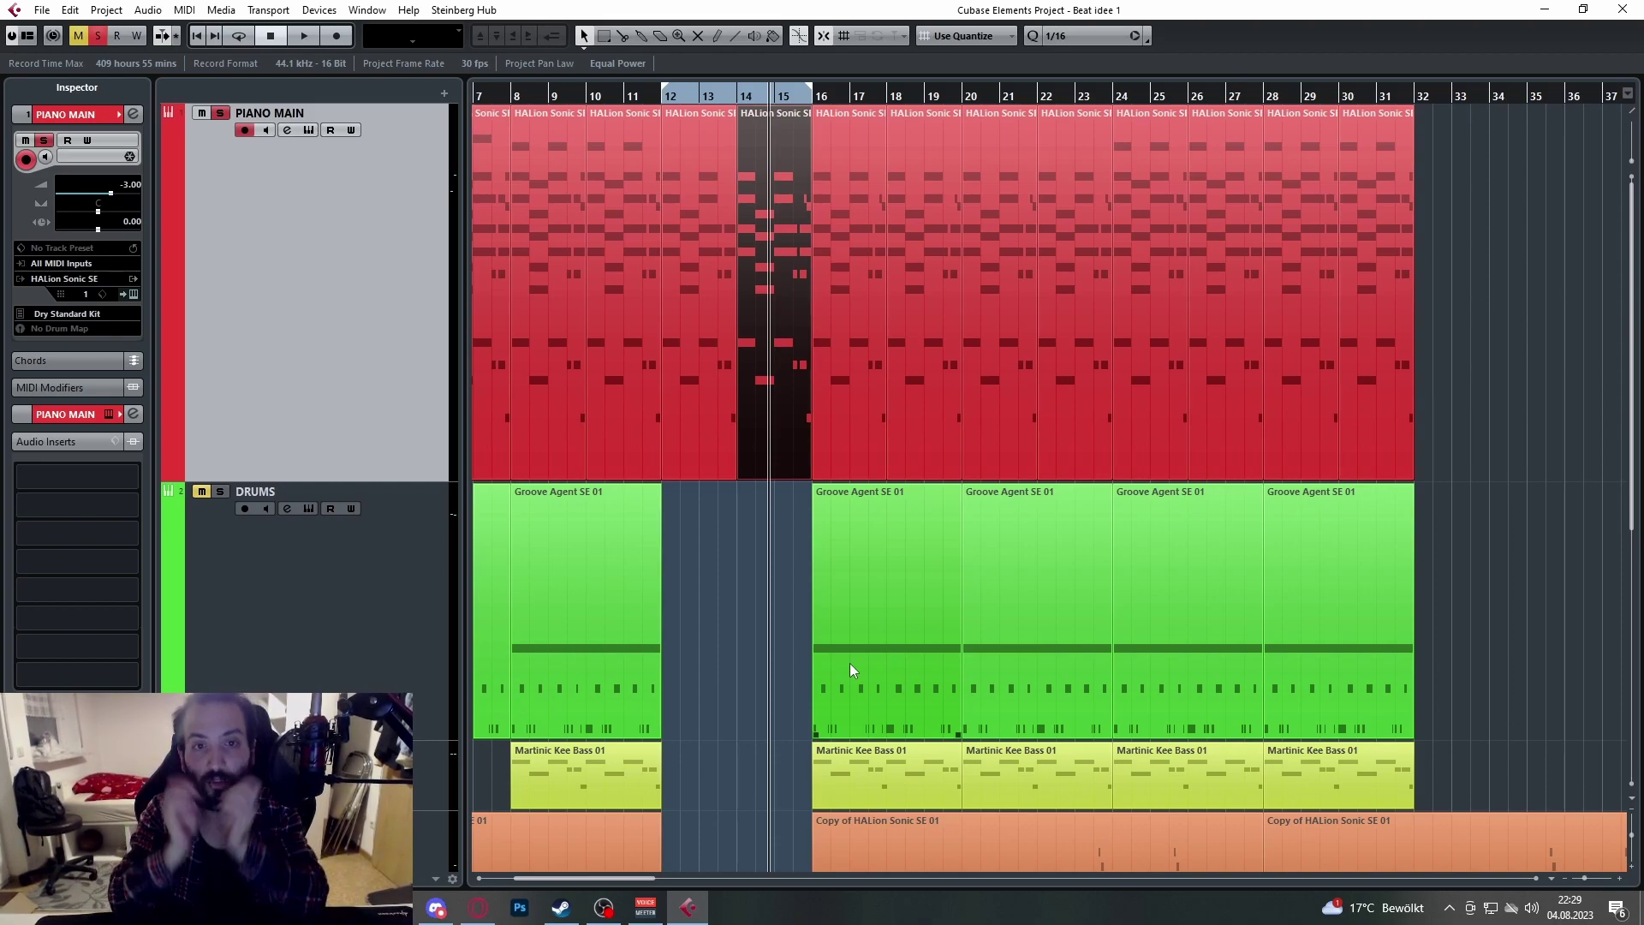
{"action": "scroll", "coordinate": [820, 655], "scroll_direction": "up", "scroll_amount": 3}
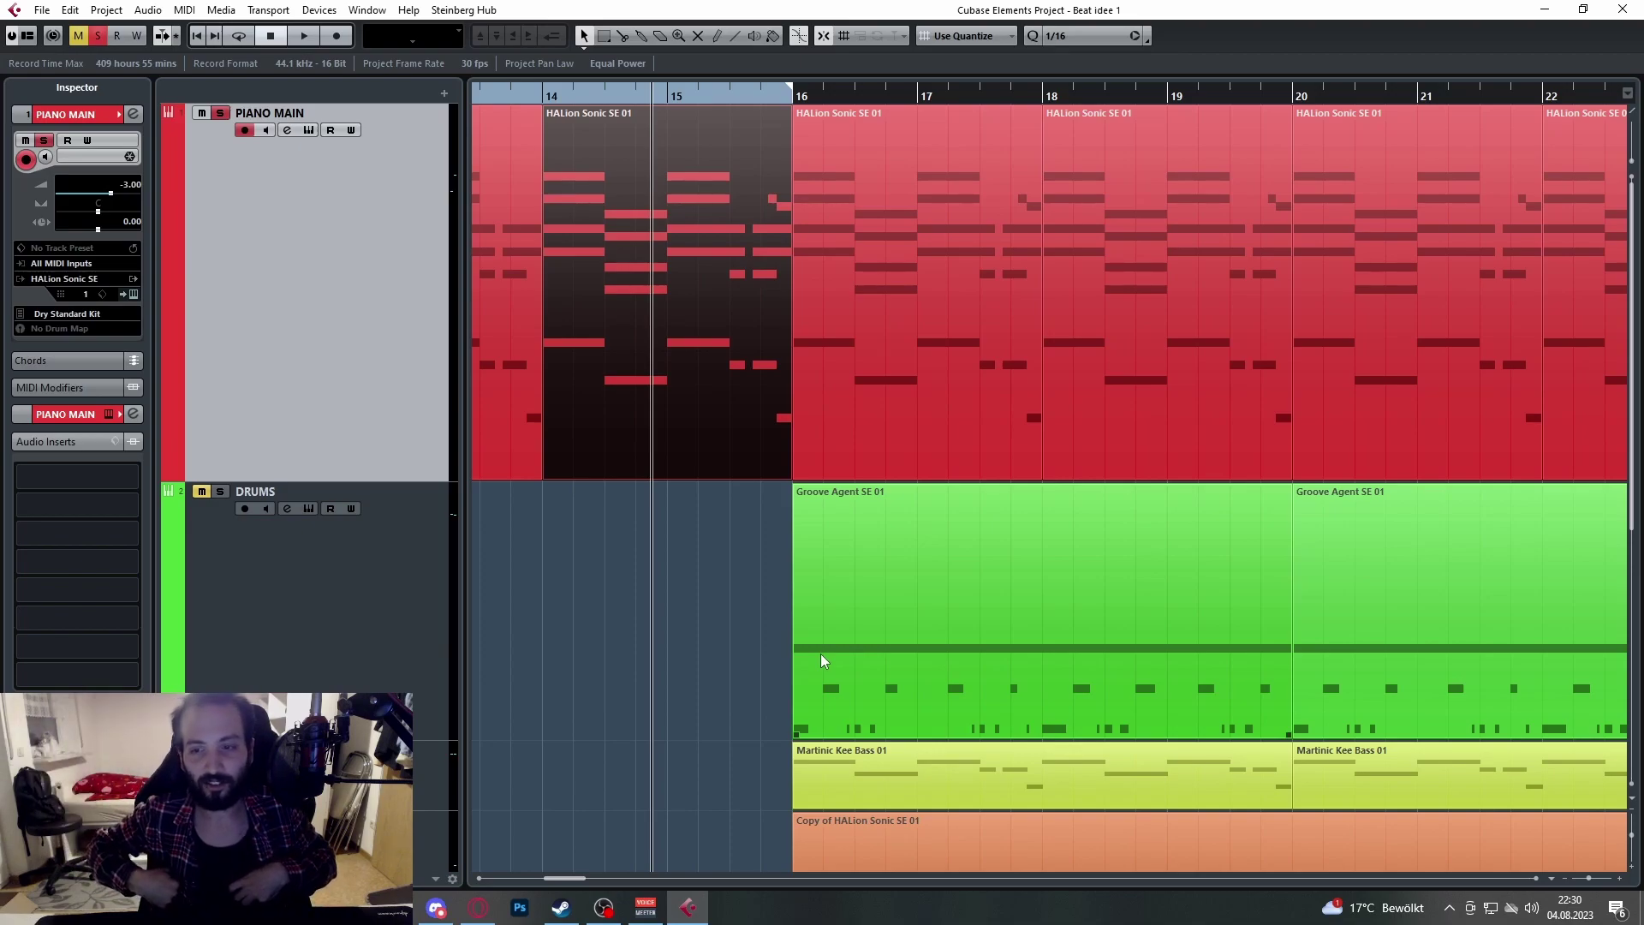
{"action": "scroll", "coordinate": [822, 656], "scroll_direction": "down", "scroll_amount": 7}
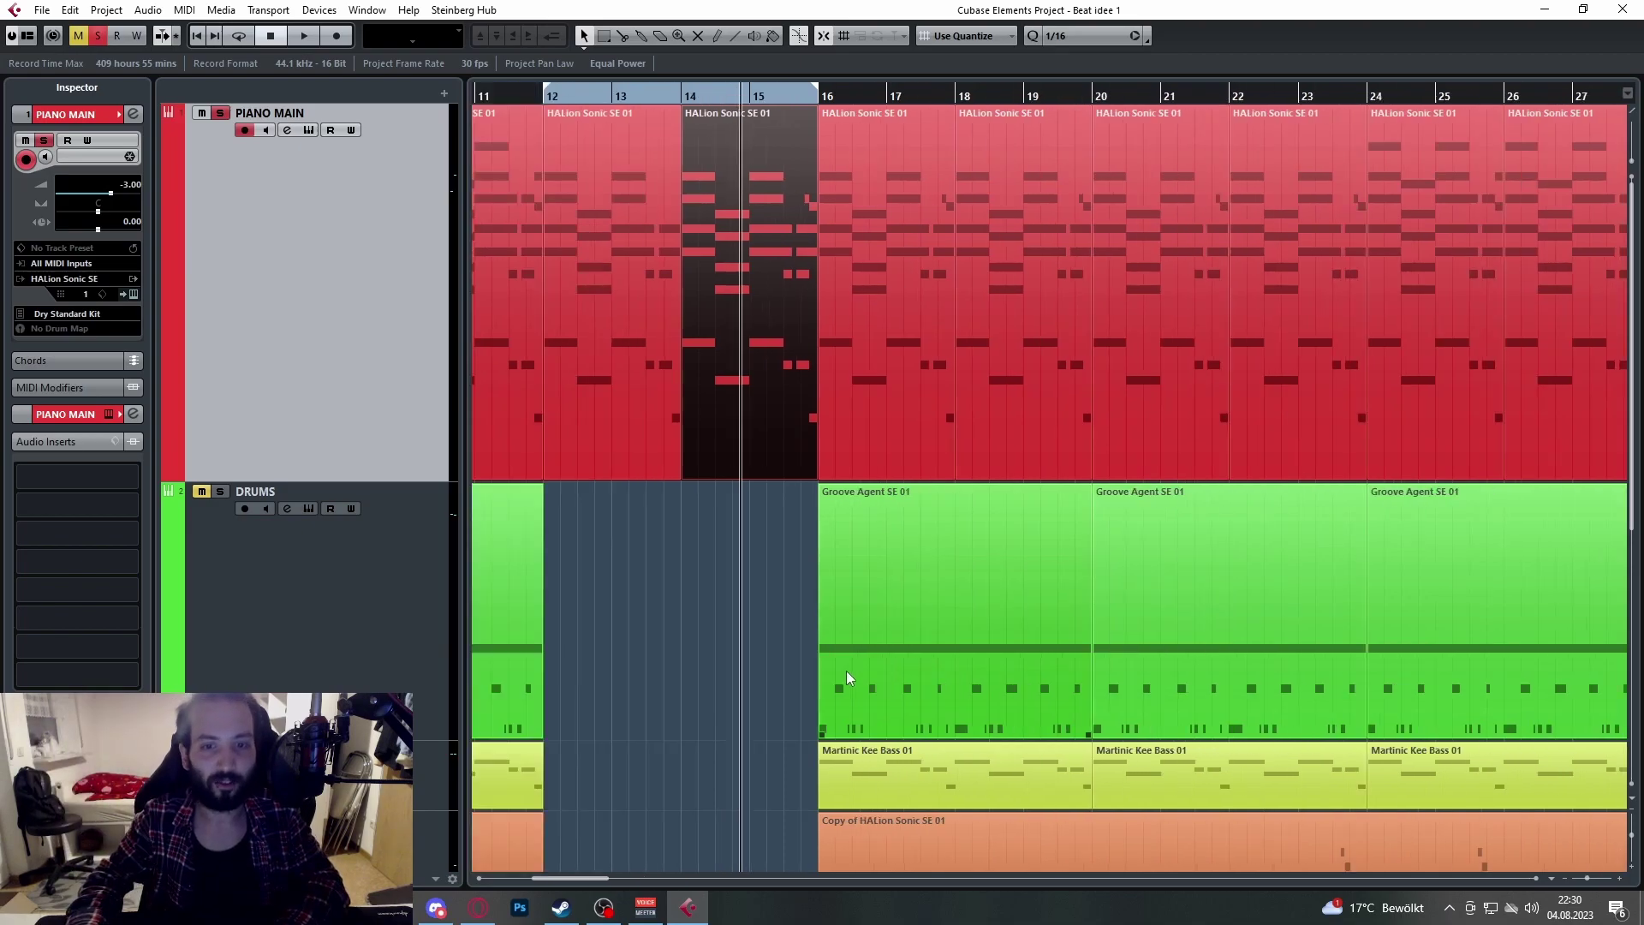
{"action": "scroll", "coordinate": [950, 657], "scroll_direction": "up", "scroll_amount": 4}
{"action": "scroll", "coordinate": [834, 523], "scroll_direction": "down", "scroll_amount": 2}
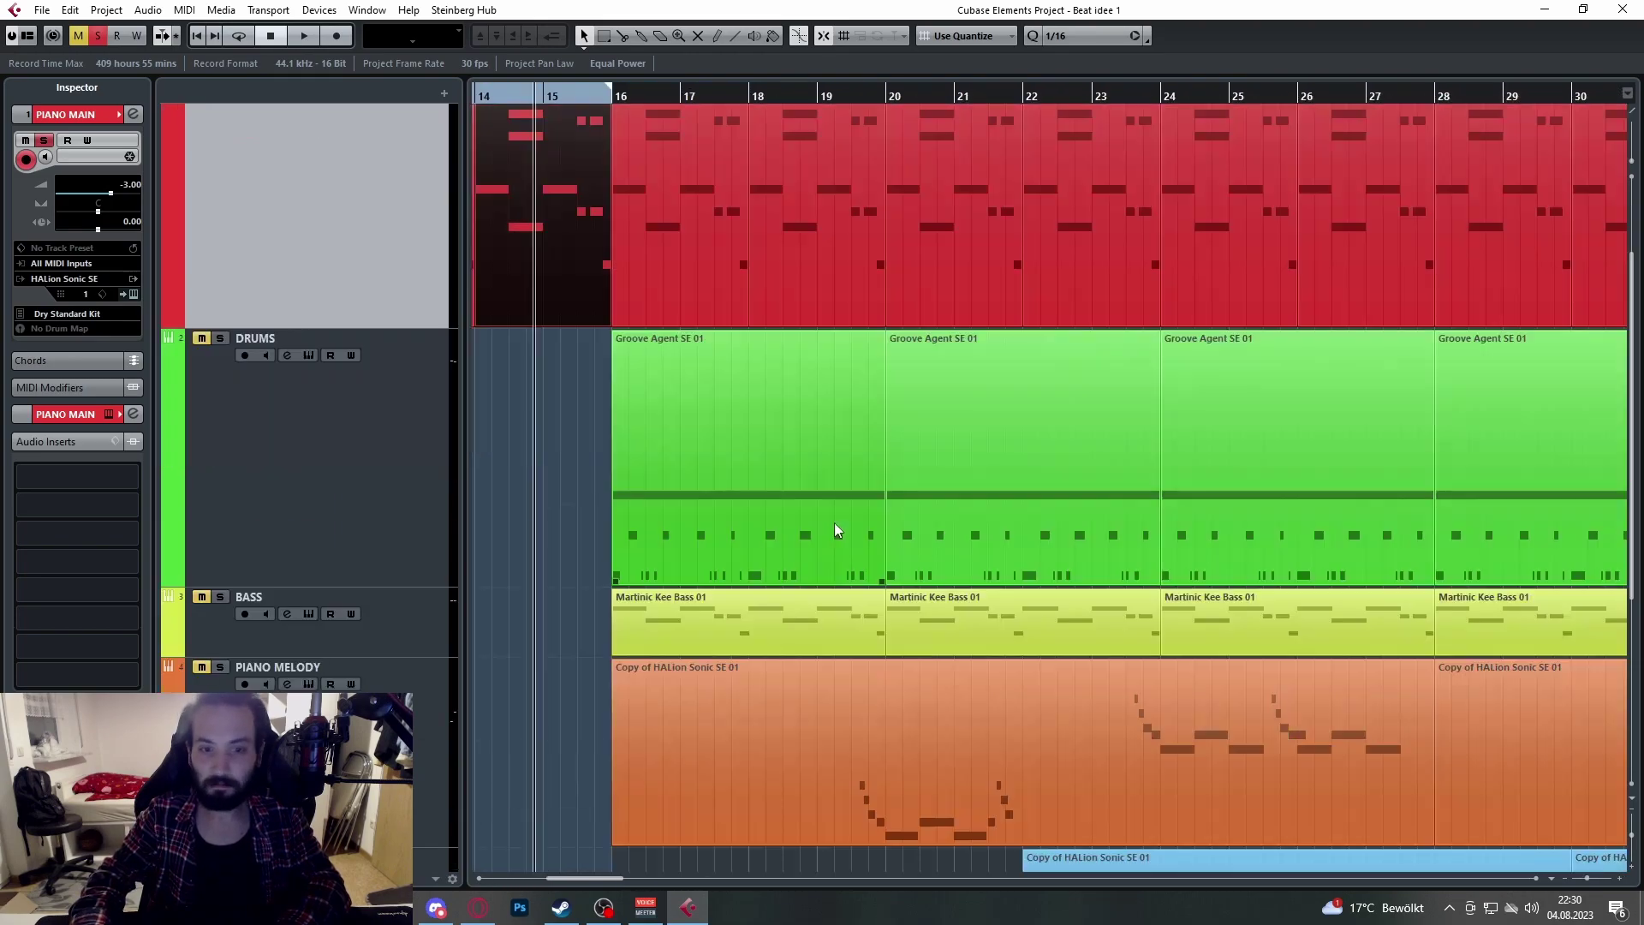
Step: Start playback near bar 16 and deactivate all solo states so every track plays
{"action": "scroll", "coordinate": [834, 523], "scroll_direction": "down", "scroll_amount": 2}
{"action": "left_click", "coordinate": [686, 94]}
{"action": "scroll", "coordinate": [800, 368], "scroll_direction": "up", "scroll_amount": 2}
{"action": "key", "text": "space"}
{"action": "scroll", "coordinate": [776, 543], "scroll_direction": "up", "scroll_amount": 3}
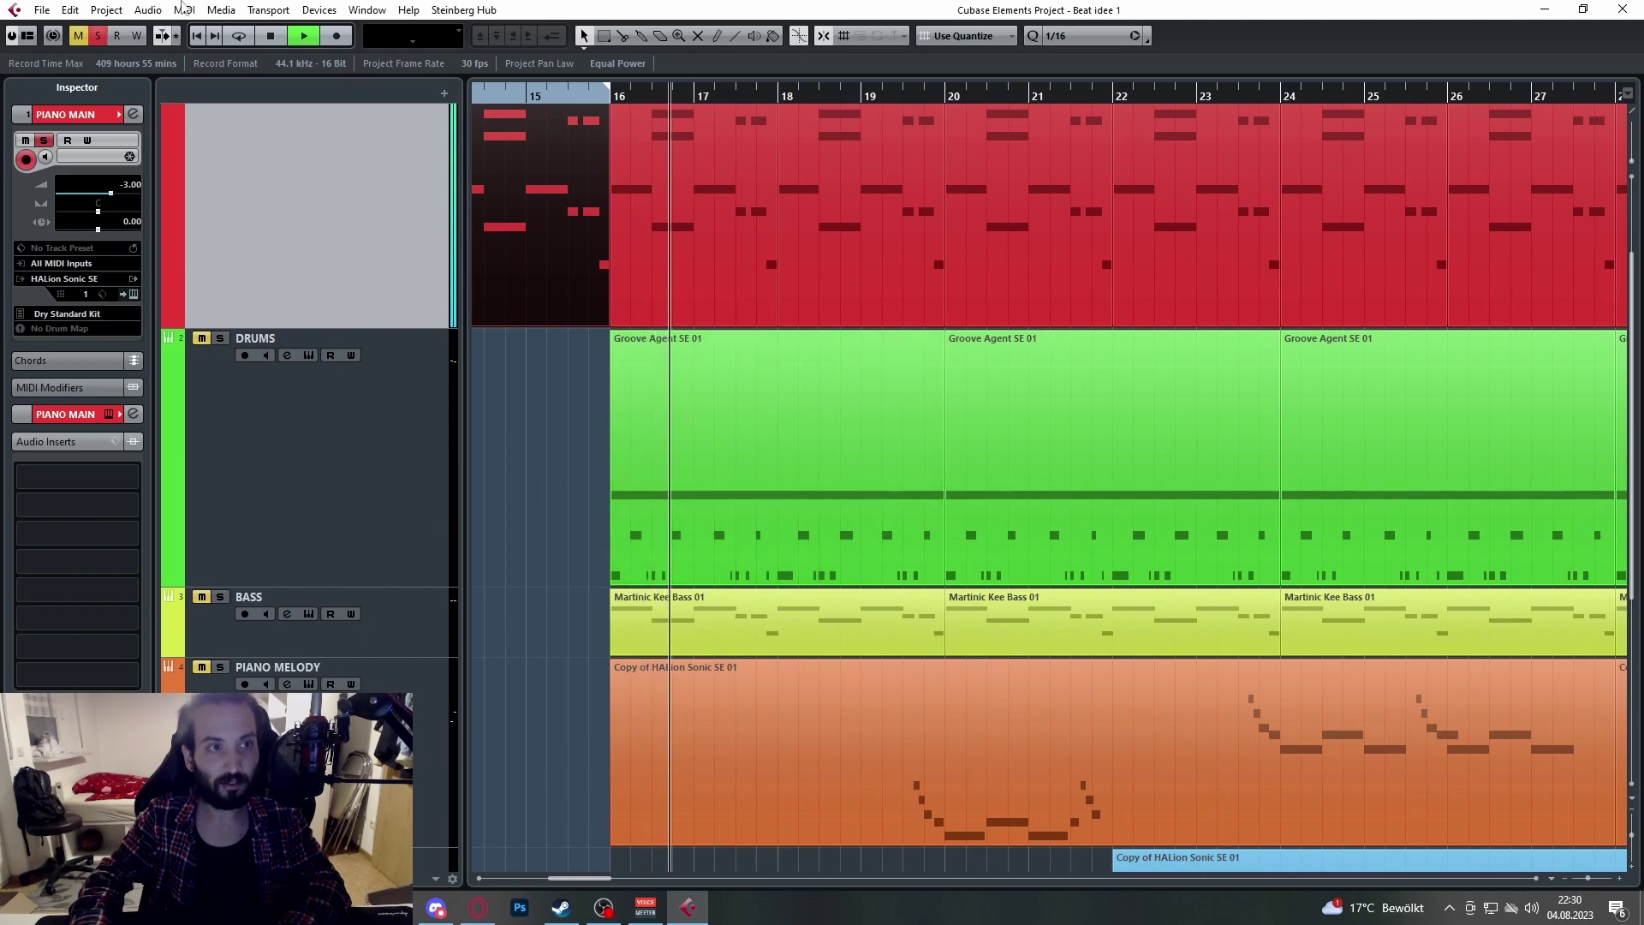
{"action": "left_click", "coordinate": [98, 36]}
{"action": "scroll", "coordinate": [685, 394], "scroll_direction": "down", "scroll_amount": 3}
{"action": "scroll", "coordinate": [768, 485], "scroll_direction": "down", "scroll_amount": 2}
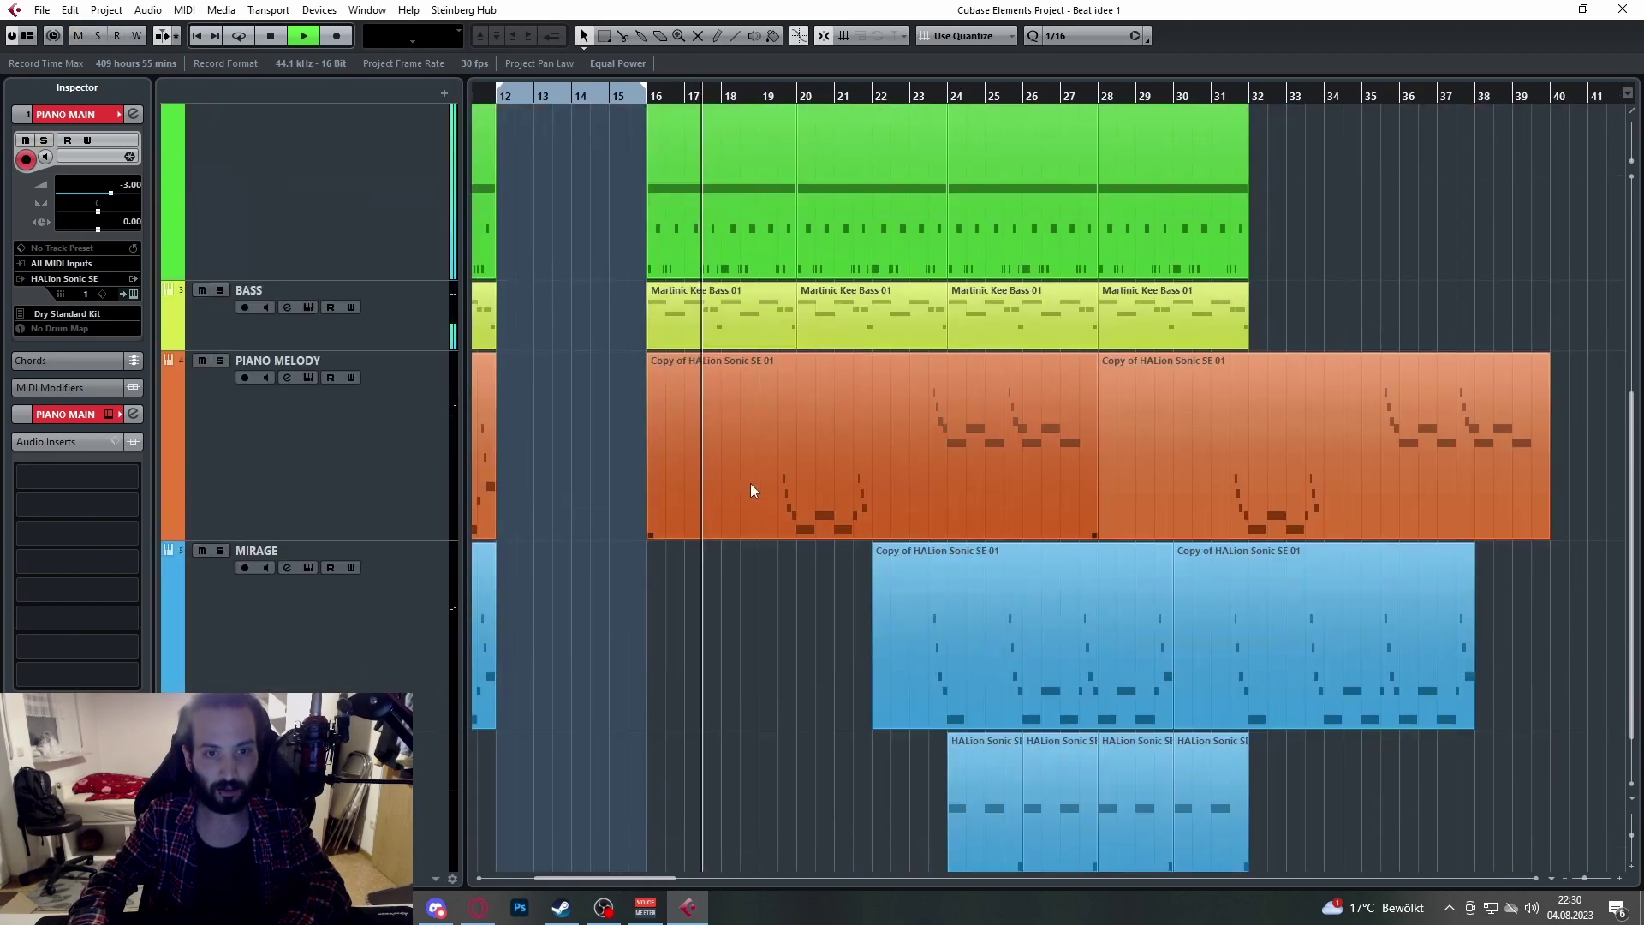
Step: Select the PIANO MELODY part starting at bar 16 and follow the playback through it
{"action": "scroll", "coordinate": [753, 485], "scroll_direction": "up", "scroll_amount": 2}
{"action": "scroll", "coordinate": [793, 523], "scroll_direction": "up", "scroll_amount": 1}
{"action": "left_click", "coordinate": [762, 497]}
{"action": "scroll", "coordinate": [768, 490], "scroll_direction": "down", "scroll_amount": 4}
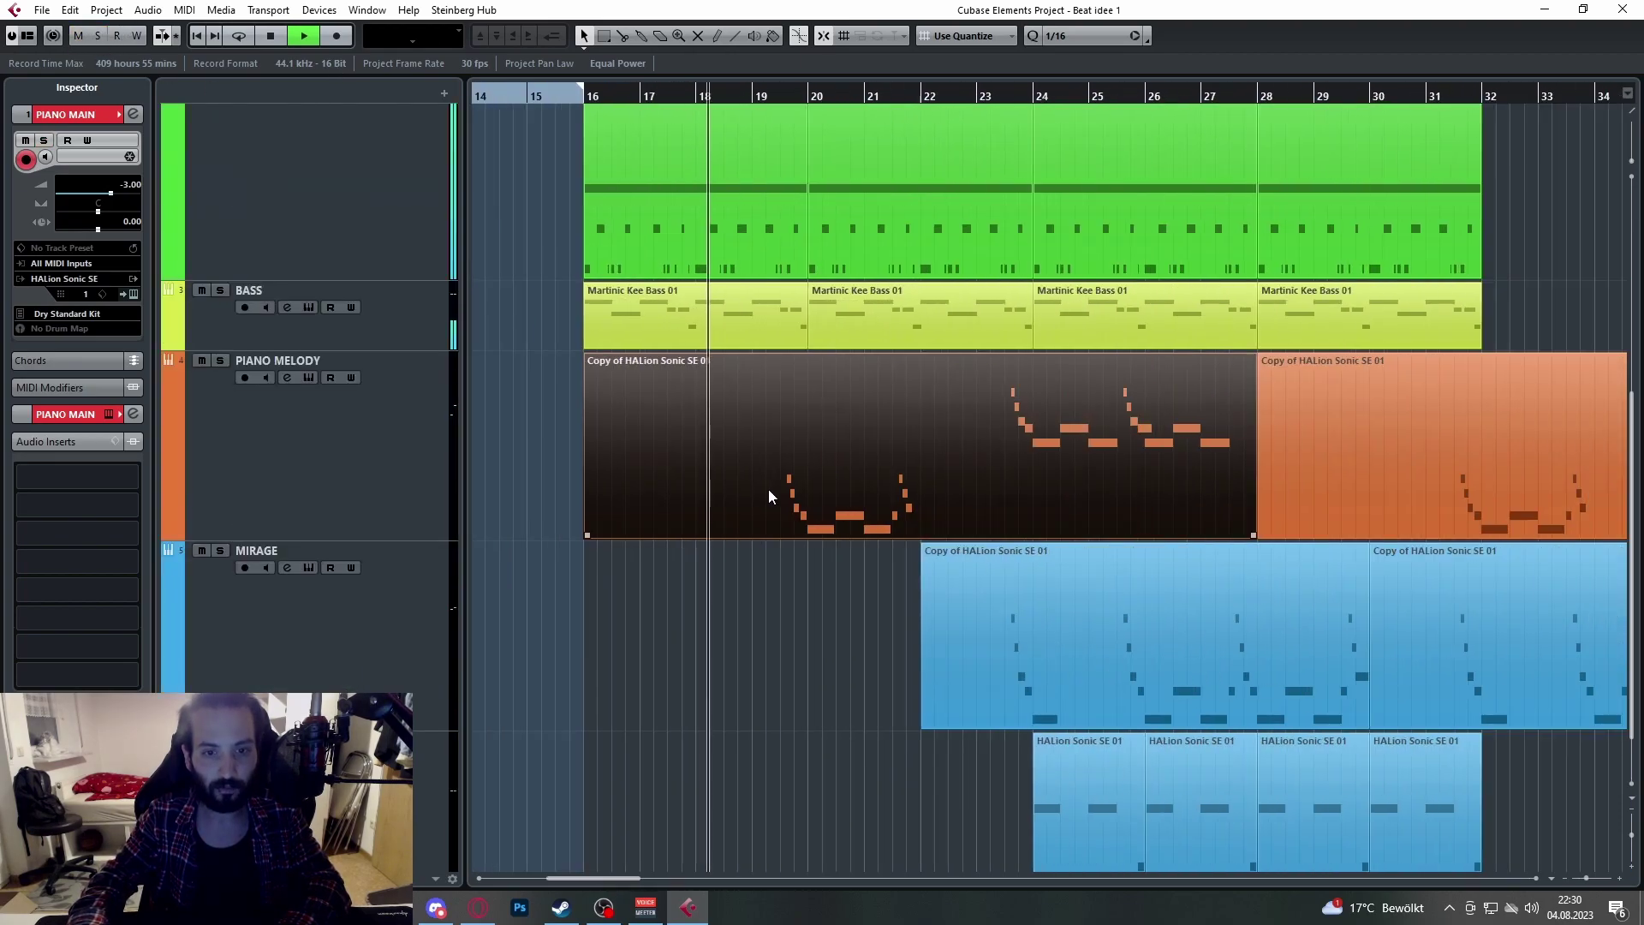
{"action": "scroll", "coordinate": [771, 509], "scroll_direction": "up", "scroll_amount": 3}
{"action": "scroll", "coordinate": [728, 522], "scroll_direction": "up", "scroll_amount": 2}
{"action": "scroll", "coordinate": [831, 570], "scroll_direction": "down", "scroll_amount": 2}
{"action": "scroll", "coordinate": [880, 583], "scroll_direction": "up", "scroll_amount": 1}
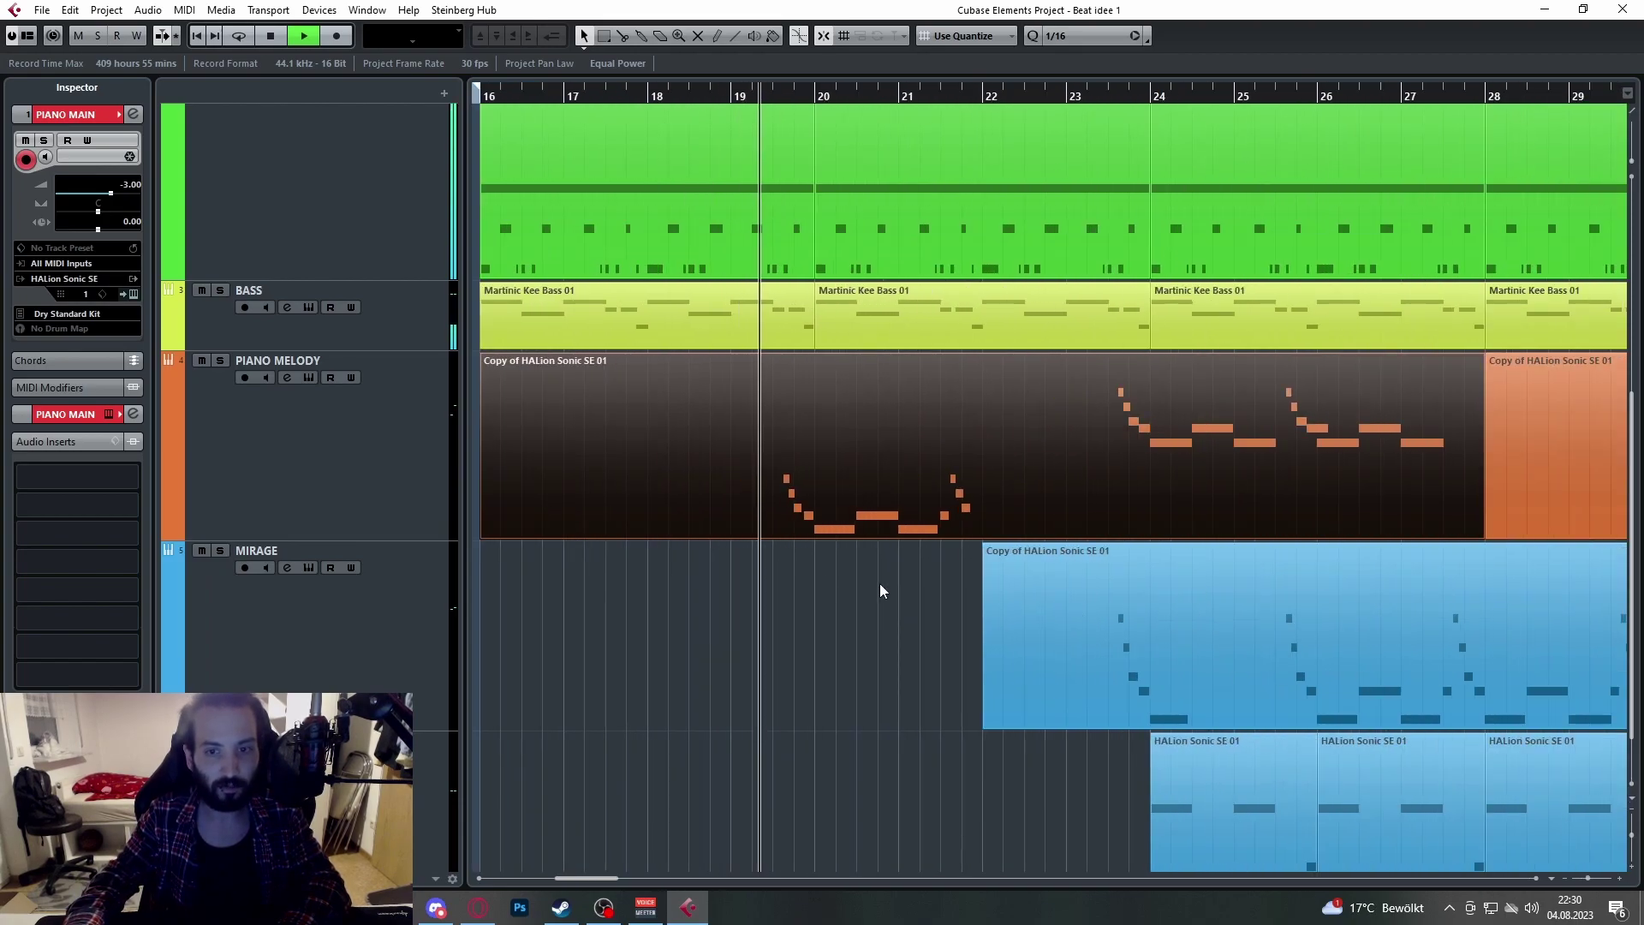
Step: Open the PIANO MELODY part in the Key Editor, stop playback and examine its melody notes up to bar 28
{"action": "double_click", "coordinate": [850, 461]}
{"action": "key", "text": "space"}
{"action": "scroll", "coordinate": [1041, 470], "scroll_direction": "down", "scroll_amount": 1}
{"action": "scroll", "coordinate": [1028, 469], "scroll_direction": "up", "scroll_amount": 1}
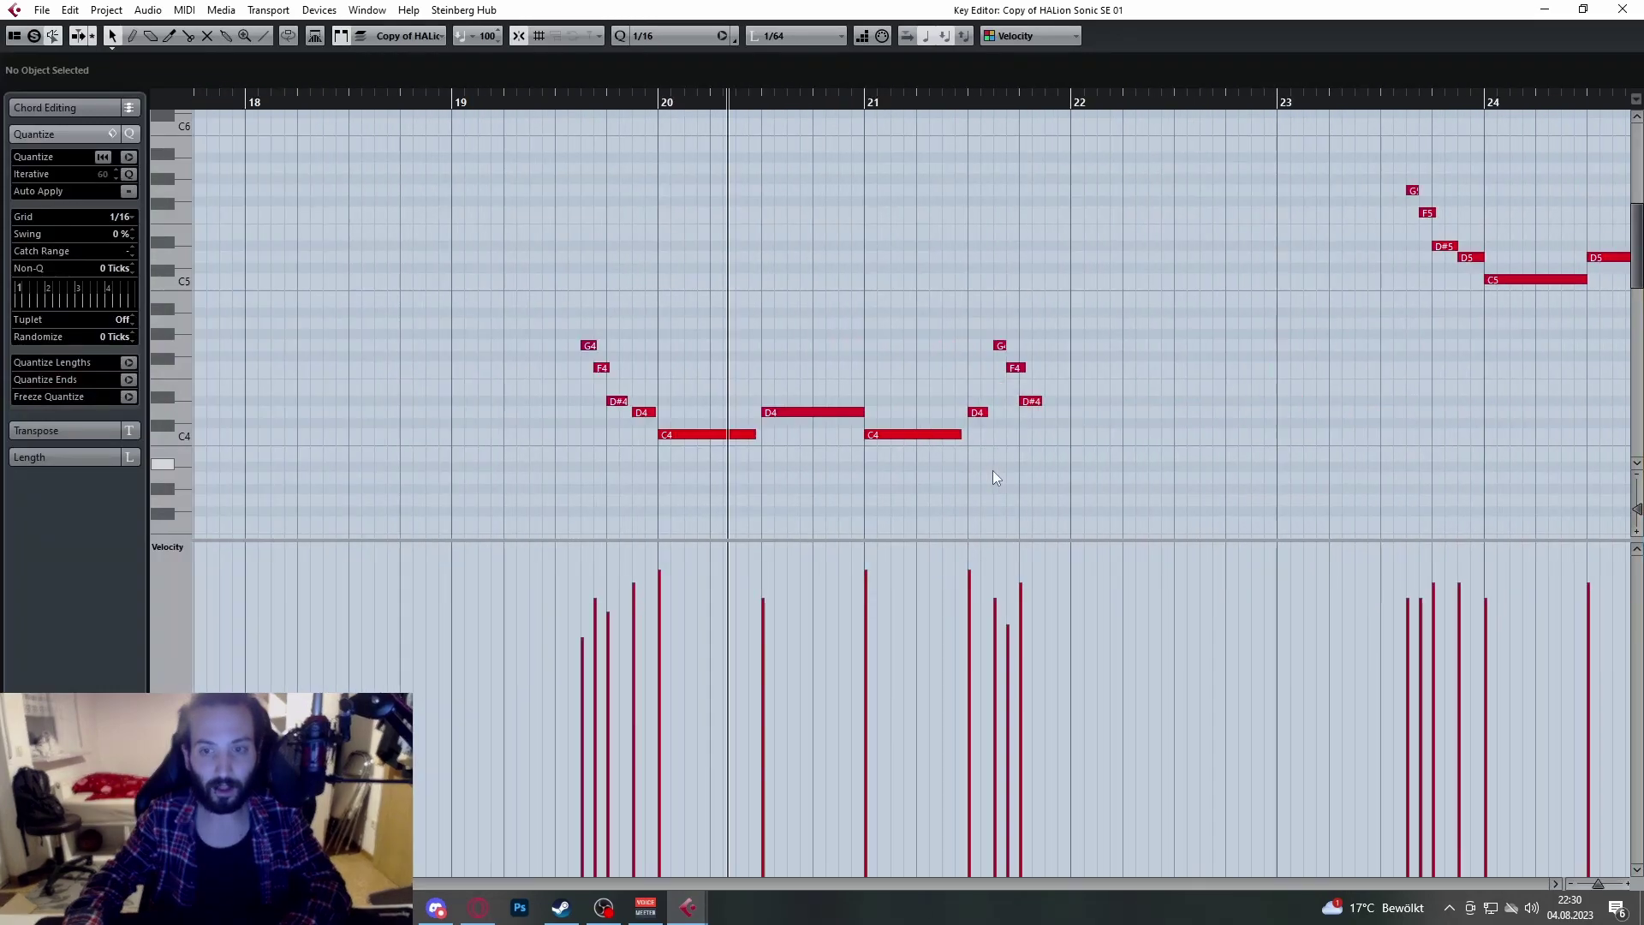
{"action": "scroll", "coordinate": [906, 374], "scroll_direction": "up", "scroll_amount": 2}
{"action": "scroll", "coordinate": [984, 327], "scroll_direction": "down", "scroll_amount": 3}
{"action": "scroll", "coordinate": [948, 325], "scroll_direction": "right", "scroll_amount": 2}
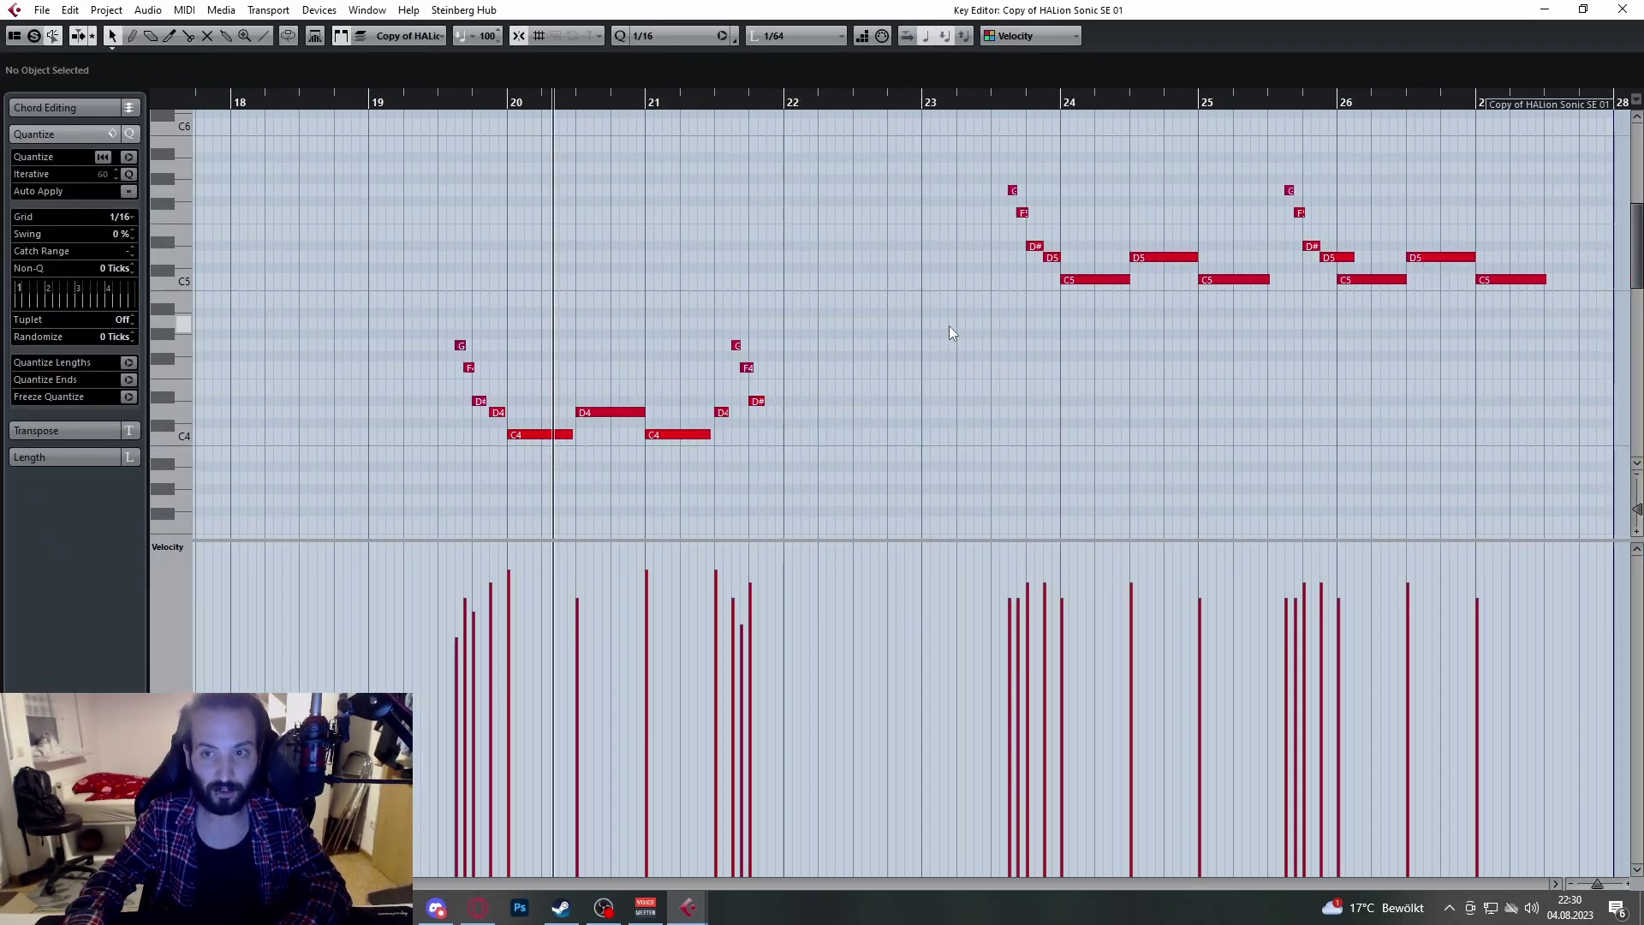
Step: Resume playback, close the Key Editor and follow the PIANO MELODY and MIRAGE parts from bar 21 to about bar 24, stopping there
{"action": "key", "text": "space"}
{"action": "left_click", "coordinate": [1622, 10]}
{"action": "scroll", "coordinate": [1027, 543], "scroll_direction": "up", "scroll_amount": 4}
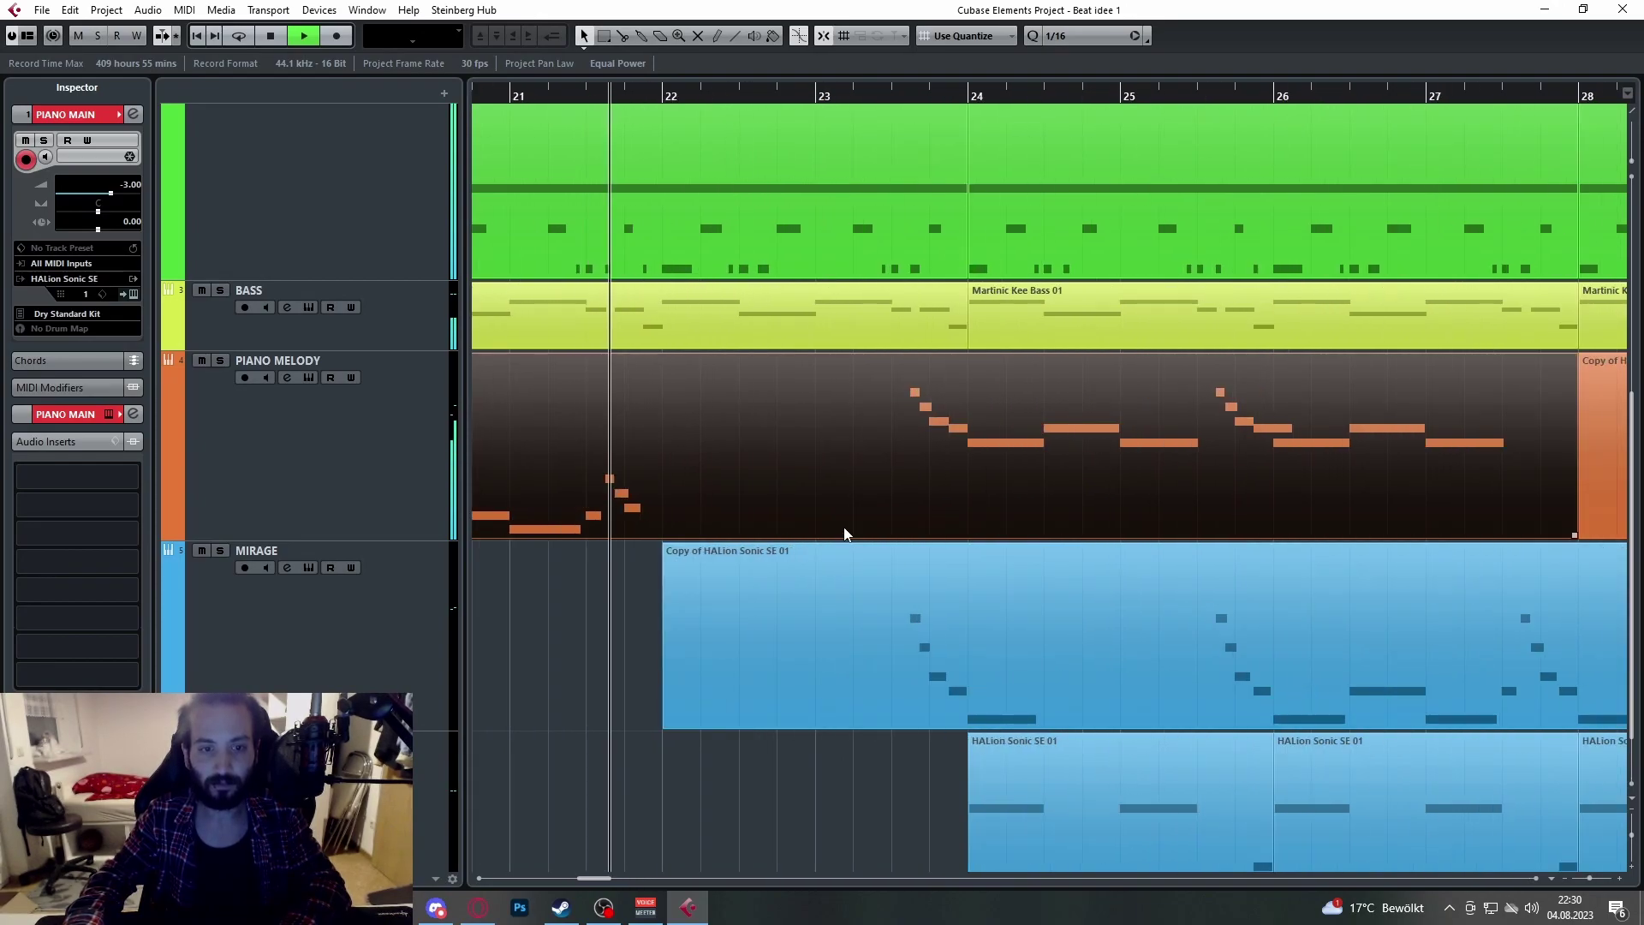
{"action": "scroll", "coordinate": [845, 529], "scroll_direction": "up", "scroll_amount": 5}
{"action": "scroll", "coordinate": [845, 529], "scroll_direction": "down", "scroll_amount": 4}
{"action": "scroll", "coordinate": [925, 591], "scroll_direction": "down", "scroll_amount": 4}
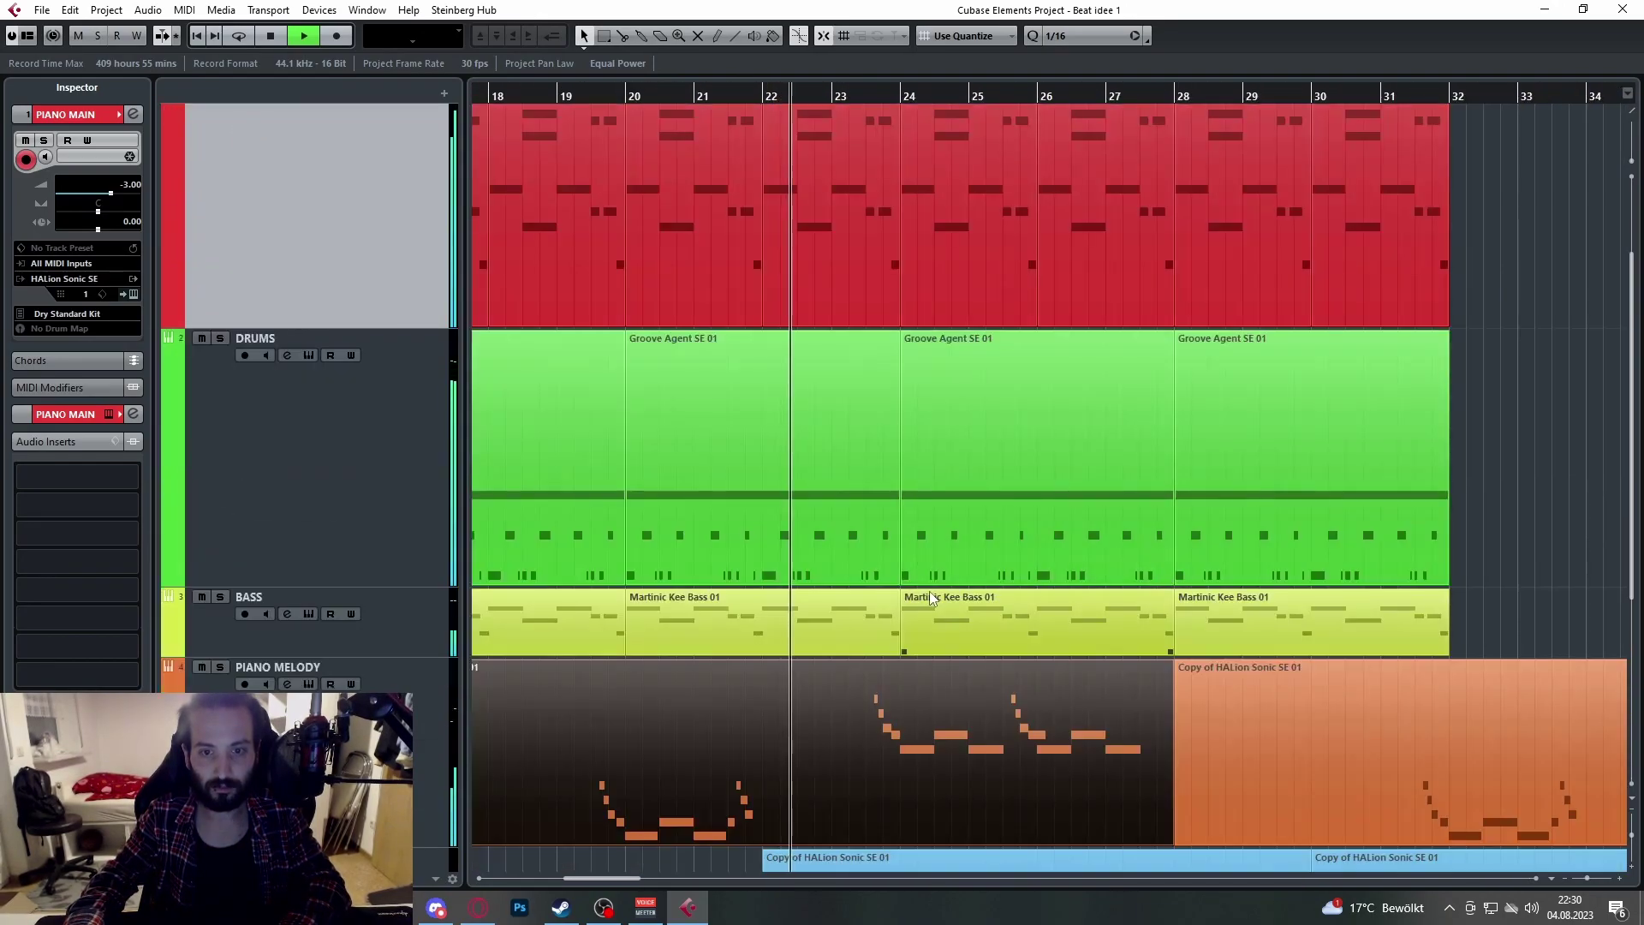
{"action": "scroll", "coordinate": [927, 594], "scroll_direction": "up", "scroll_amount": 2}
{"action": "scroll", "coordinate": [901, 599], "scroll_direction": "right", "scroll_amount": 1}
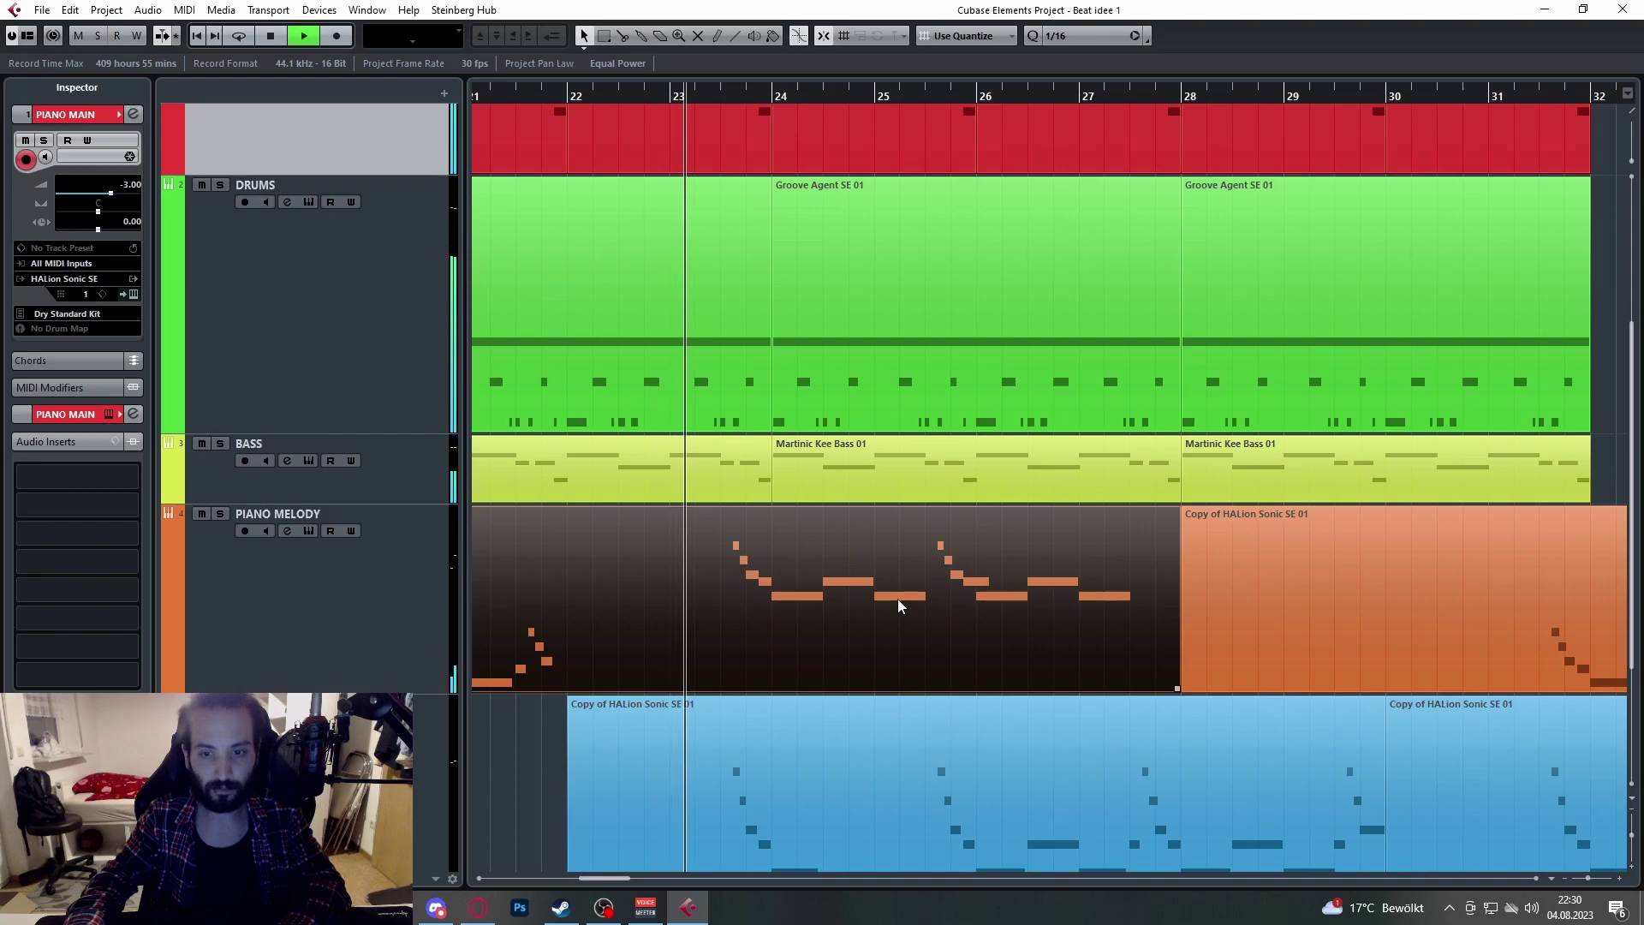
{"action": "scroll", "coordinate": [821, 608], "scroll_direction": "up", "scroll_amount": 1}
{"action": "scroll", "coordinate": [820, 608], "scroll_direction": "down", "scroll_amount": 2}
{"action": "scroll", "coordinate": [822, 615], "scroll_direction": "down", "scroll_amount": 3}
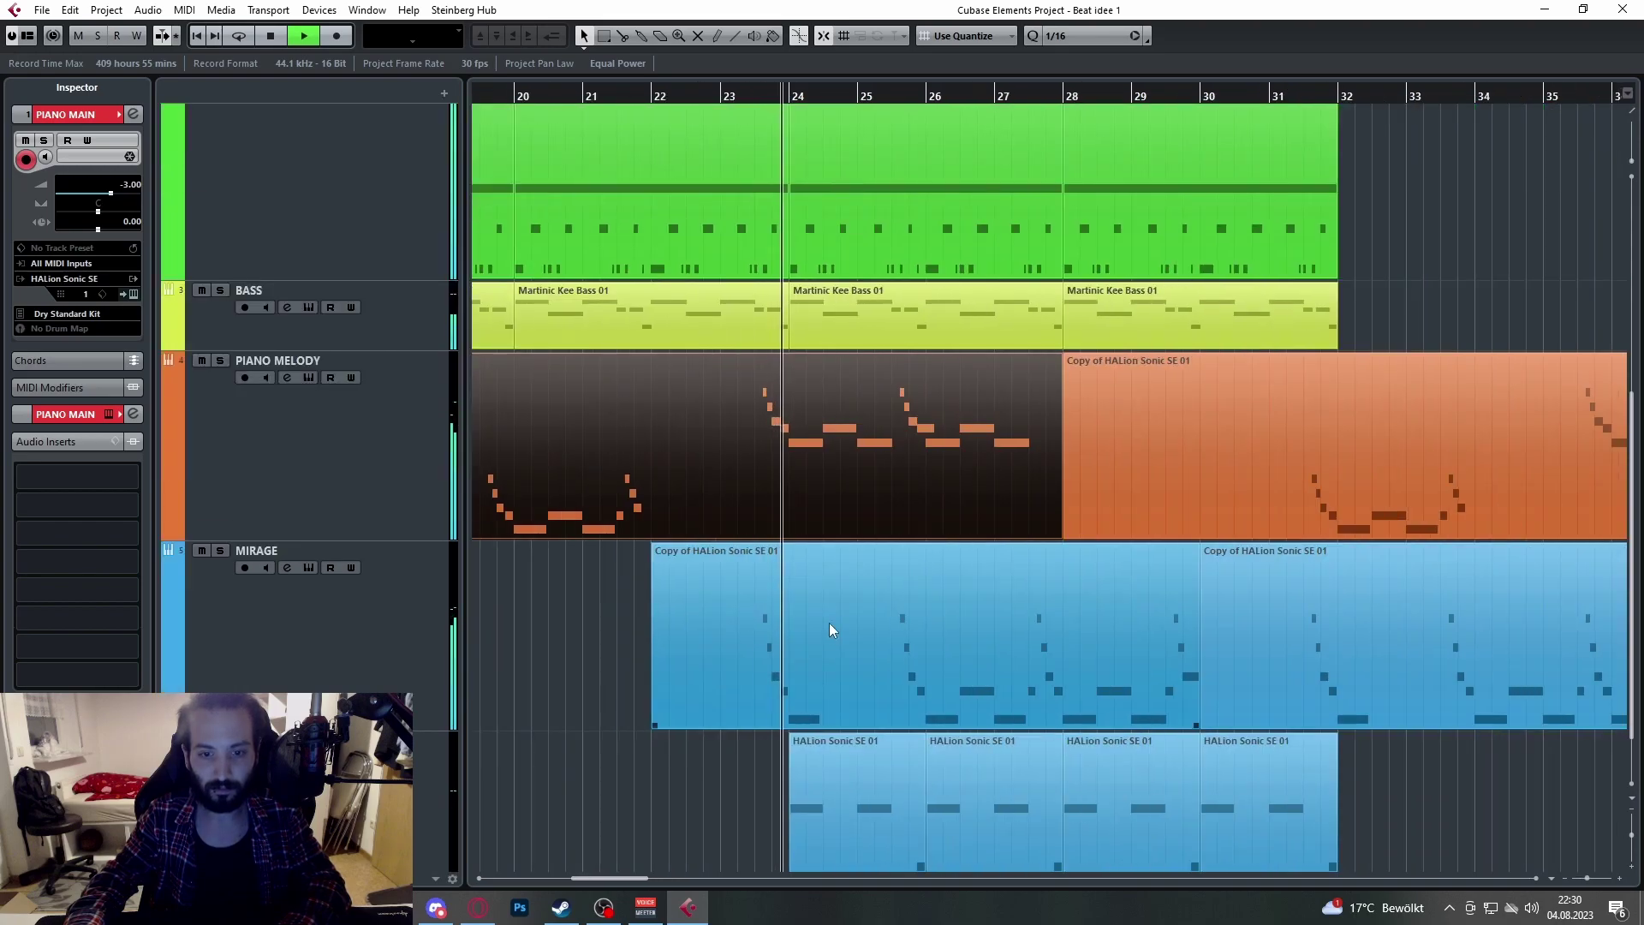
{"action": "scroll", "coordinate": [827, 619], "scroll_direction": "up", "scroll_amount": 2}
{"action": "key", "text": "space"}
Step: Place the playhead at the descending melody run just before bar 24 and examine how PIANO MELODY and MIRAGE line up there
{"action": "left_click", "coordinate": [705, 82]}
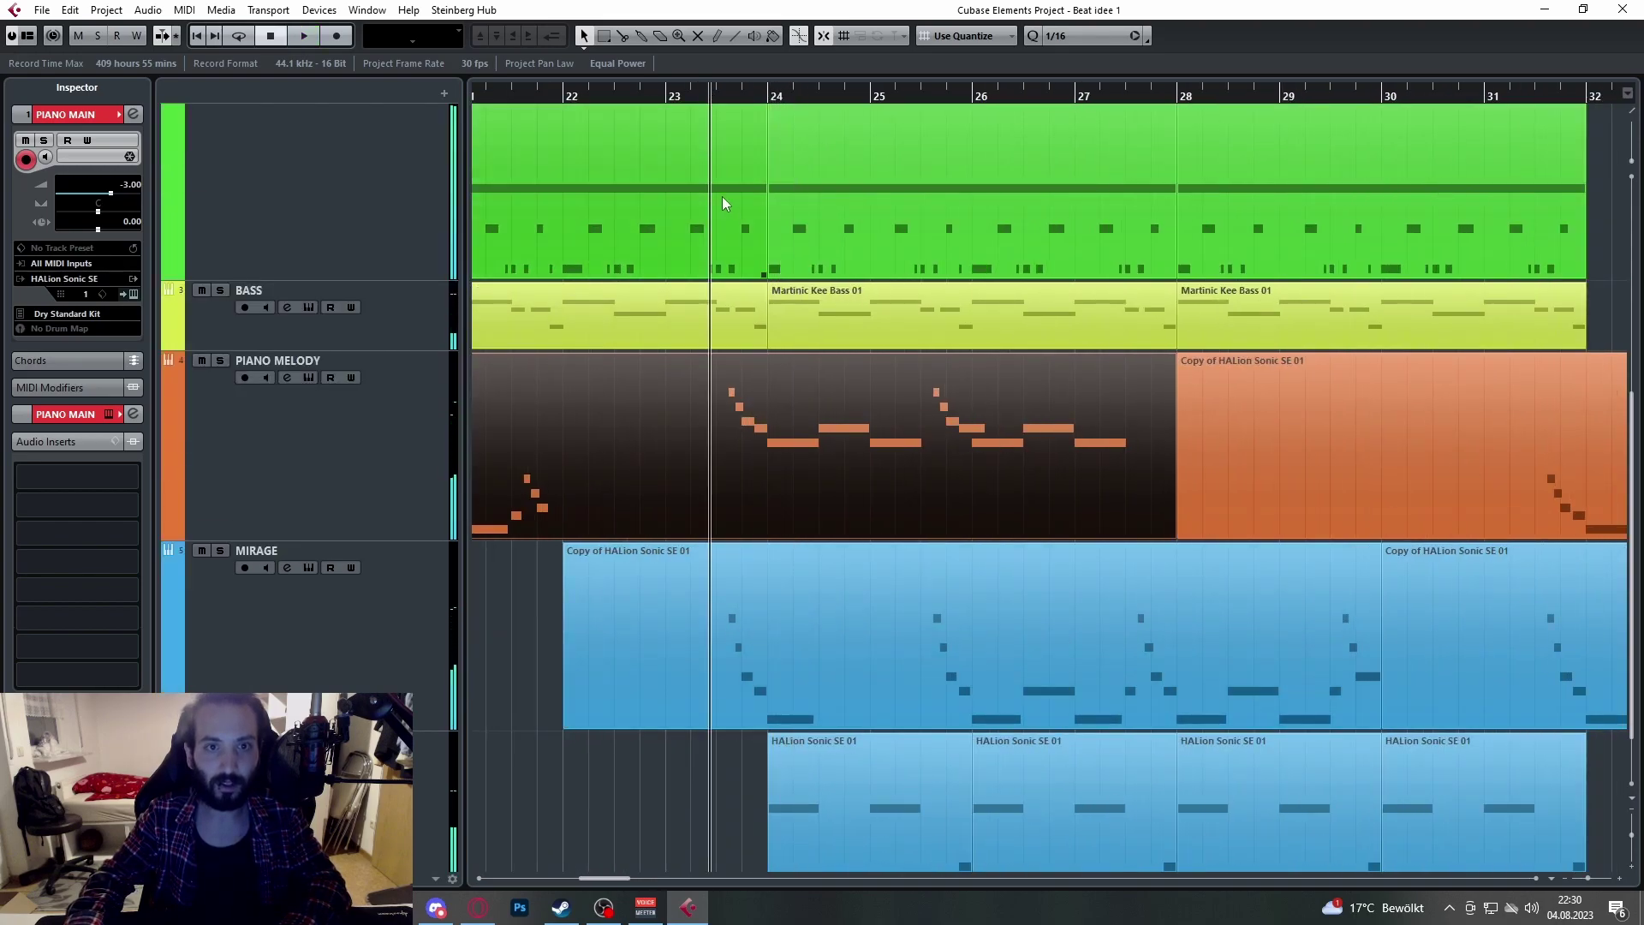
{"action": "scroll", "coordinate": [721, 178], "scroll_direction": "up", "scroll_amount": 2}
{"action": "left_click", "coordinate": [789, 99]}
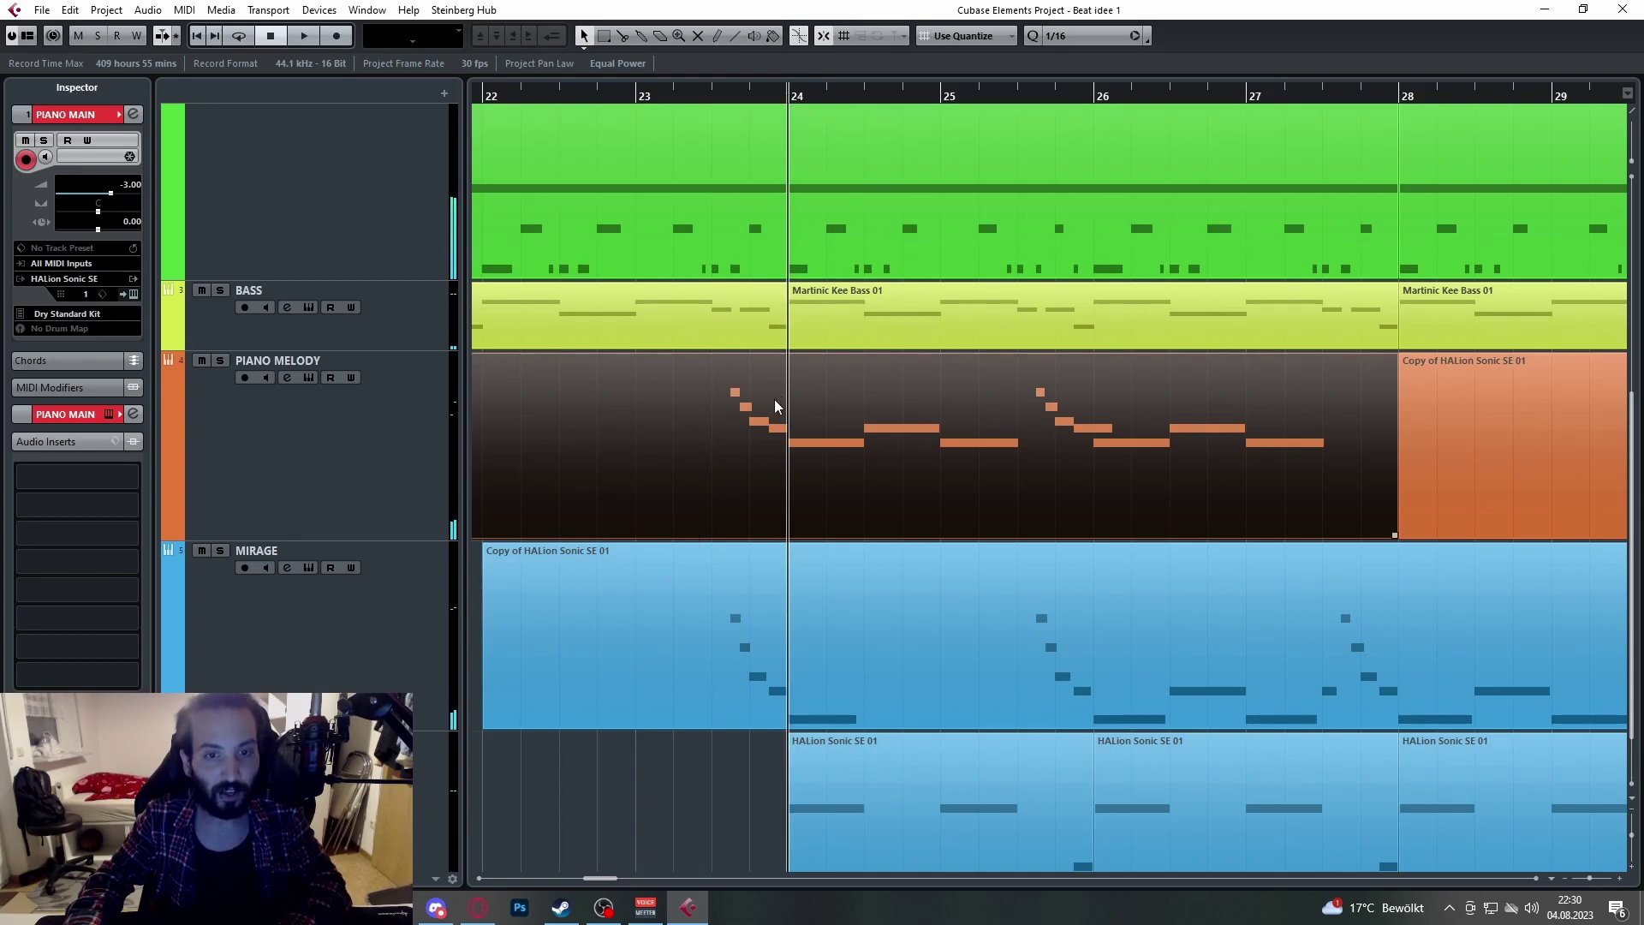
{"action": "scroll", "coordinate": [775, 406], "scroll_direction": "down", "scroll_amount": 1}
{"action": "scroll", "coordinate": [734, 150], "scroll_direction": "up", "scroll_amount": 3}
{"action": "left_click", "coordinate": [723, 96]}
{"action": "scroll", "coordinate": [819, 336], "scroll_direction": "down", "scroll_amount": 5}
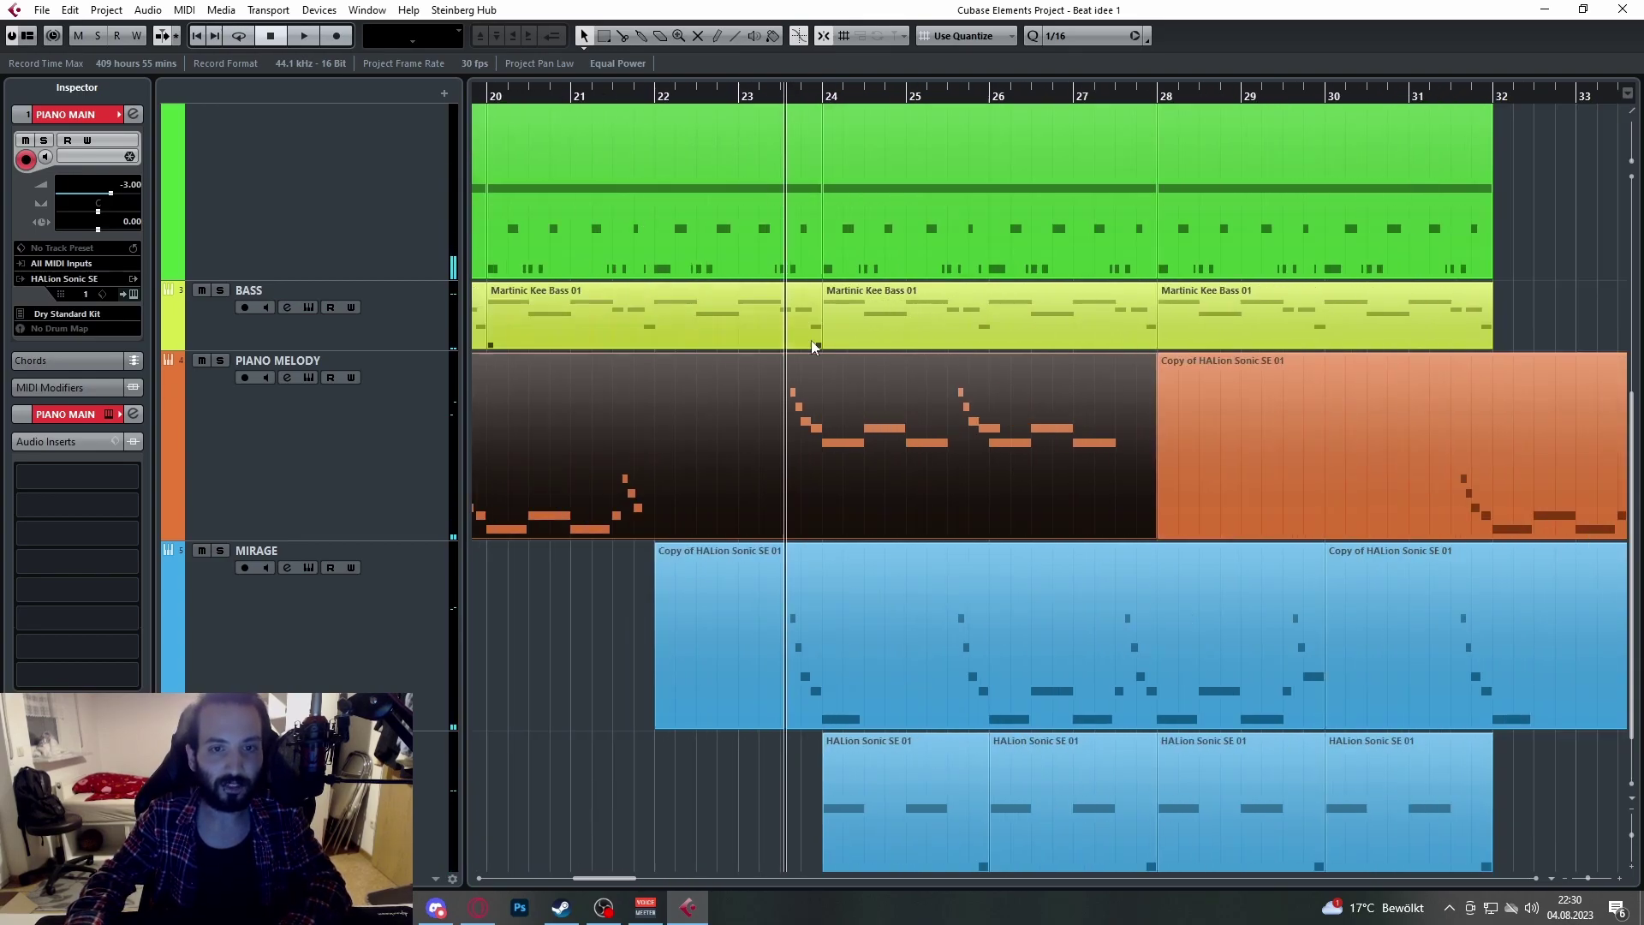
{"action": "scroll", "coordinate": [732, 444], "scroll_direction": "up", "scroll_amount": 3}
{"action": "scroll", "coordinate": [999, 474], "scroll_direction": "down", "scroll_amount": 3}
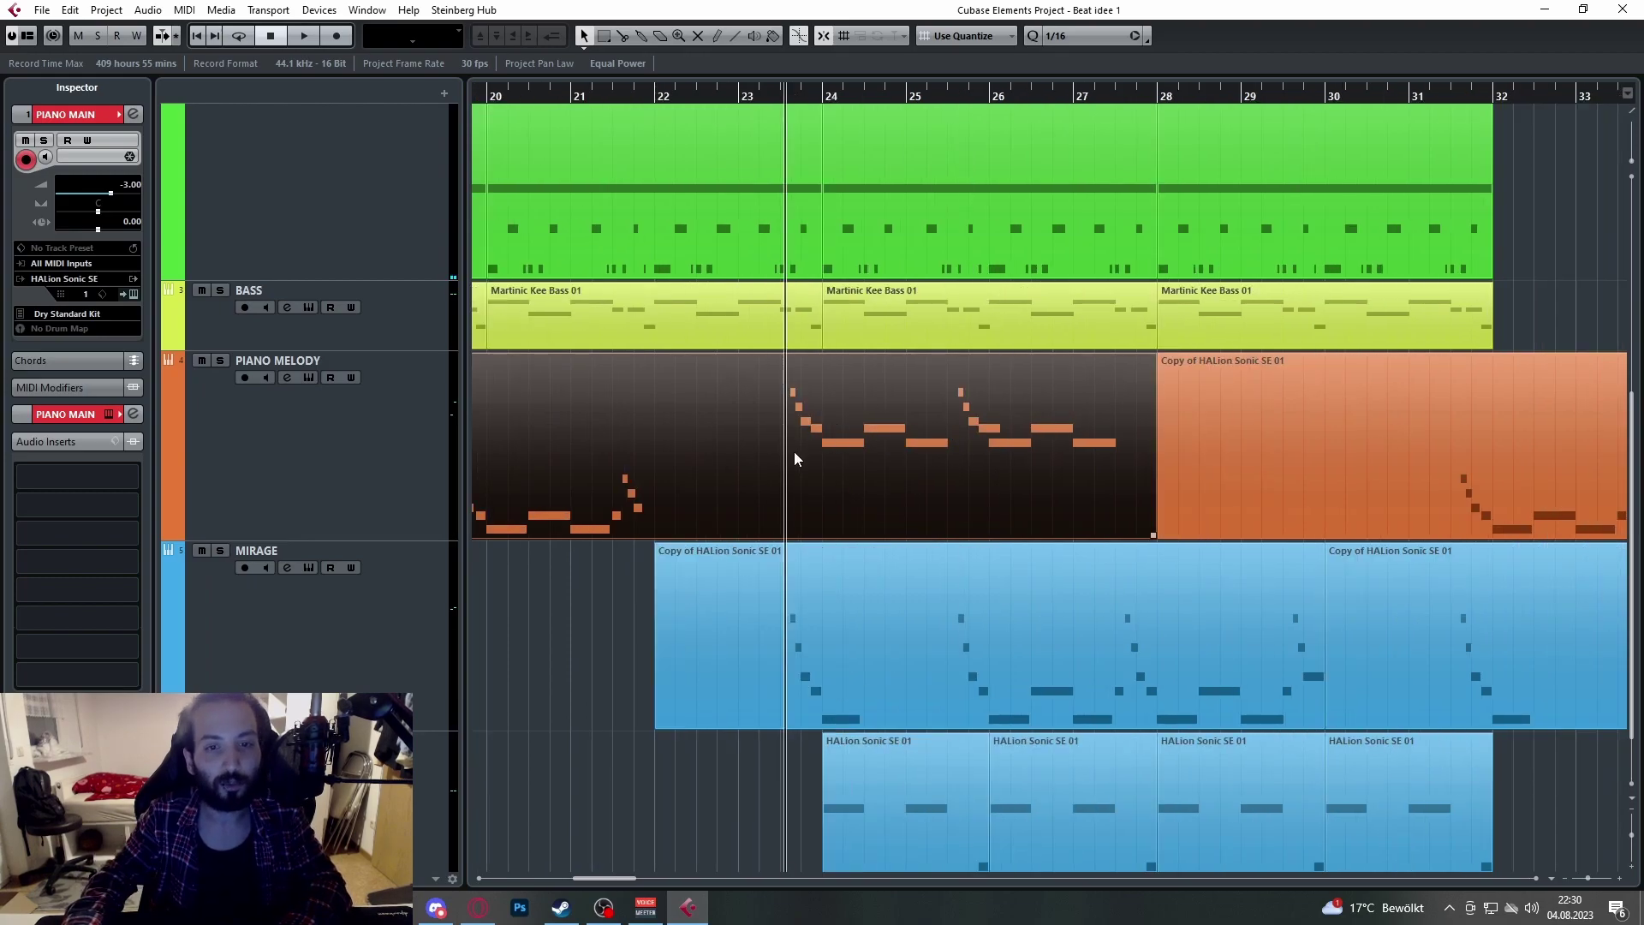
Step: Open the PAPU_64b 01 part at bar 24 in the Key Editor, examine its notes and close the editor
{"action": "scroll", "coordinate": [809, 505], "scroll_direction": "down", "scroll_amount": 1}
{"action": "left_click", "coordinate": [865, 692]}
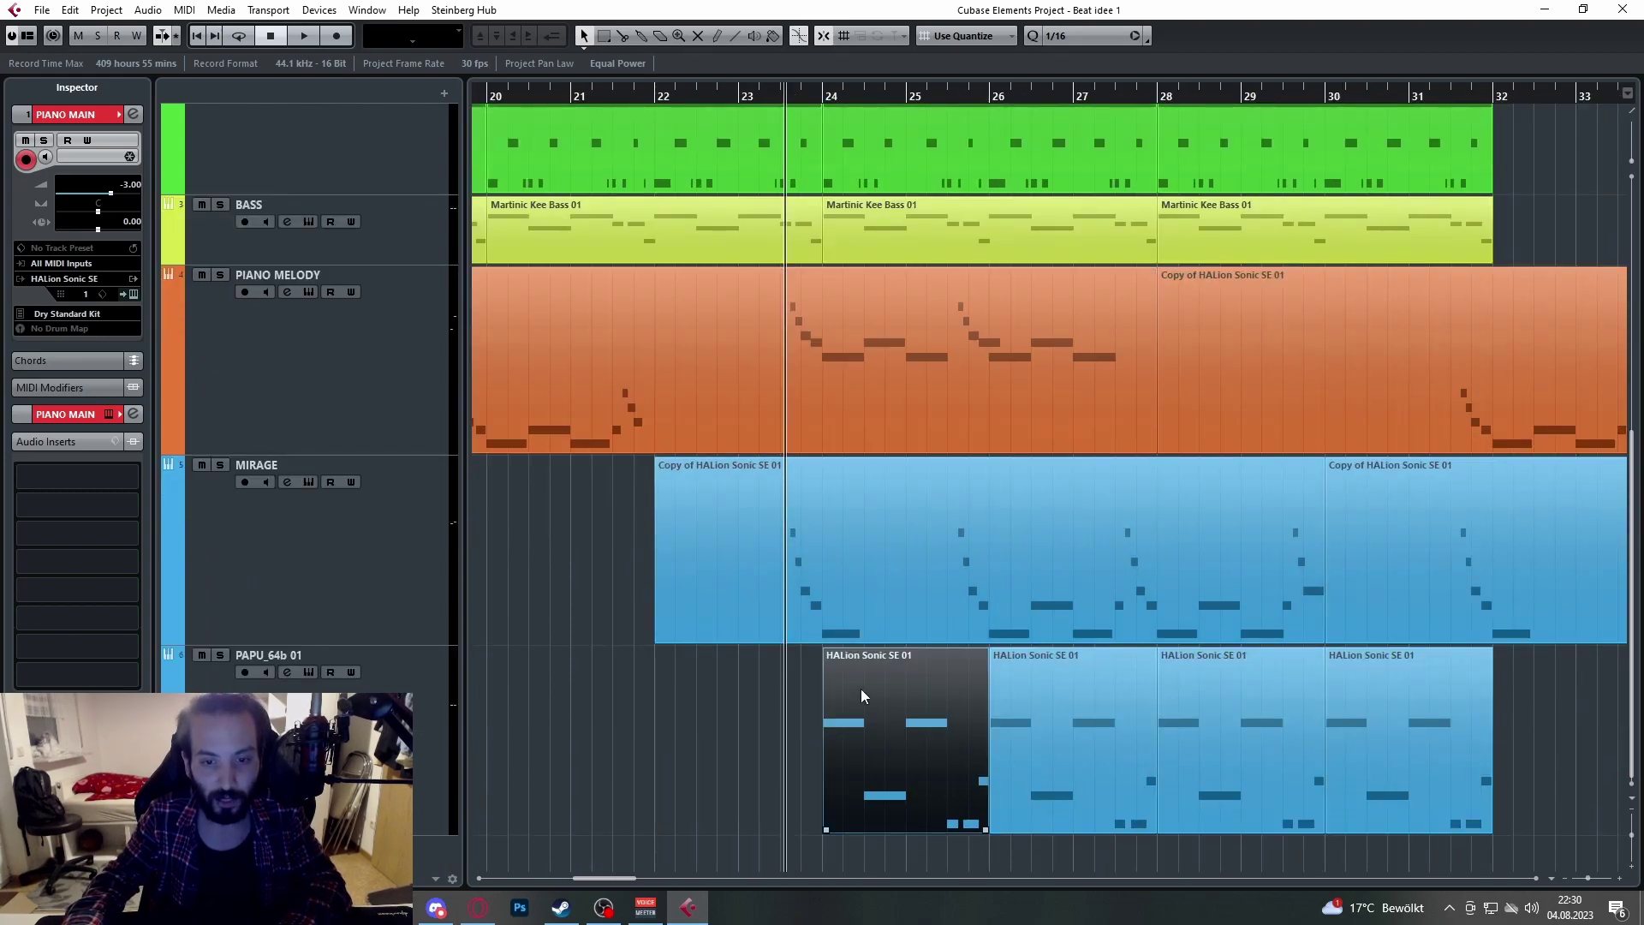
{"action": "scroll", "coordinate": [839, 701], "scroll_direction": "up", "scroll_amount": 2}
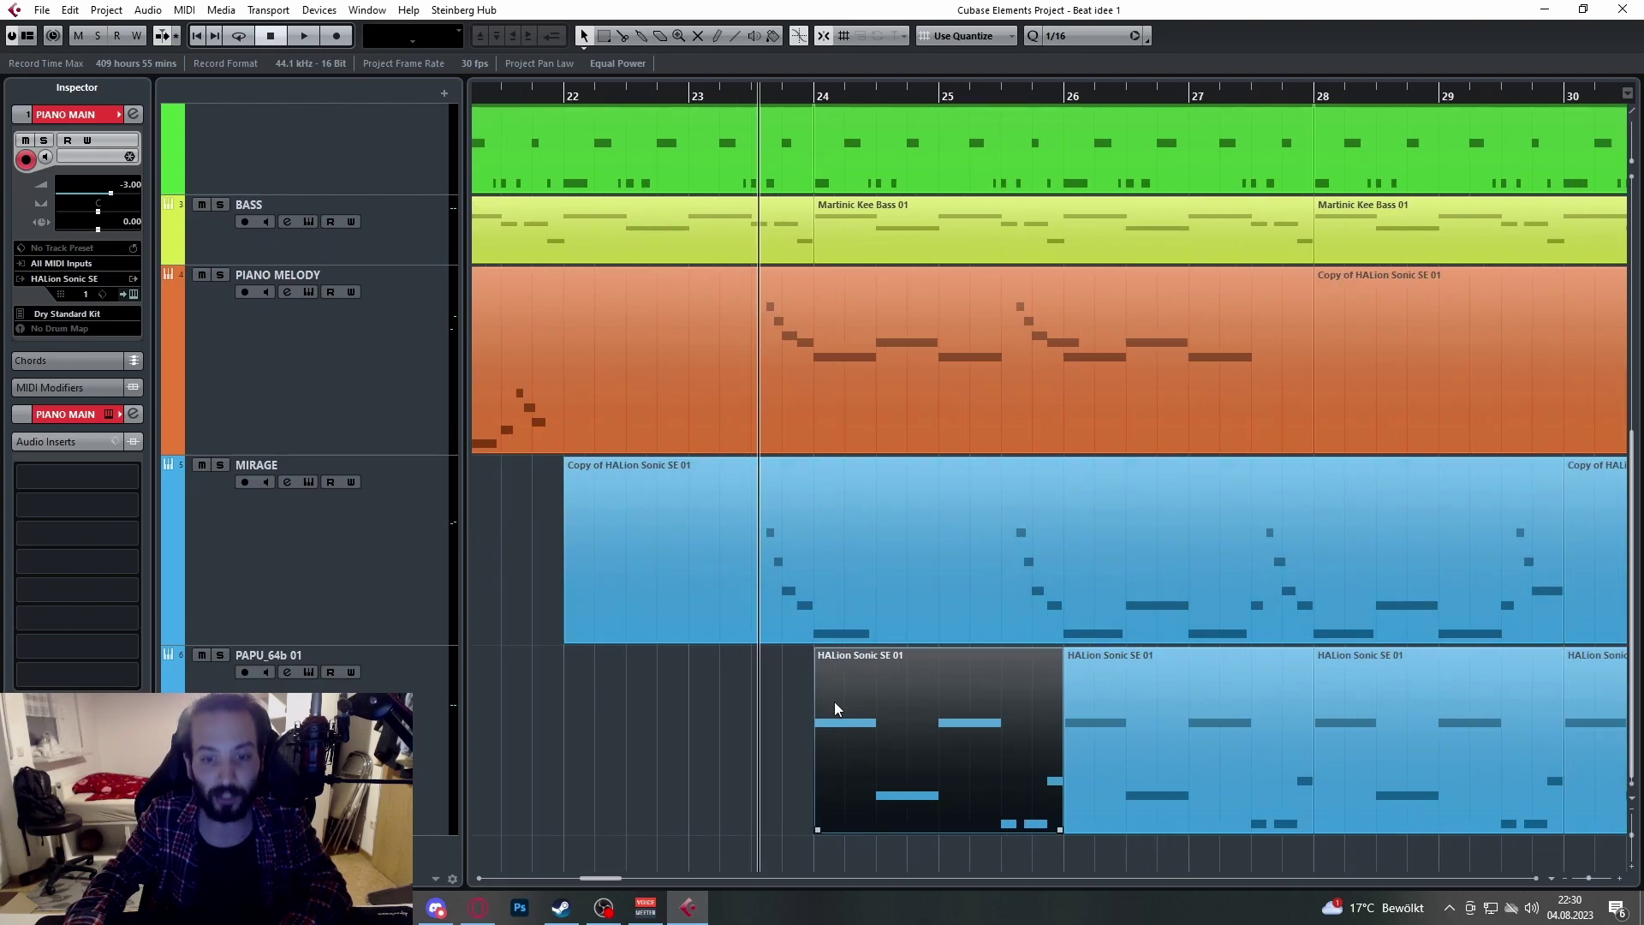
{"action": "double_click", "coordinate": [834, 702]}
{"action": "scroll", "coordinate": [394, 315], "scroll_direction": "up", "scroll_amount": 3}
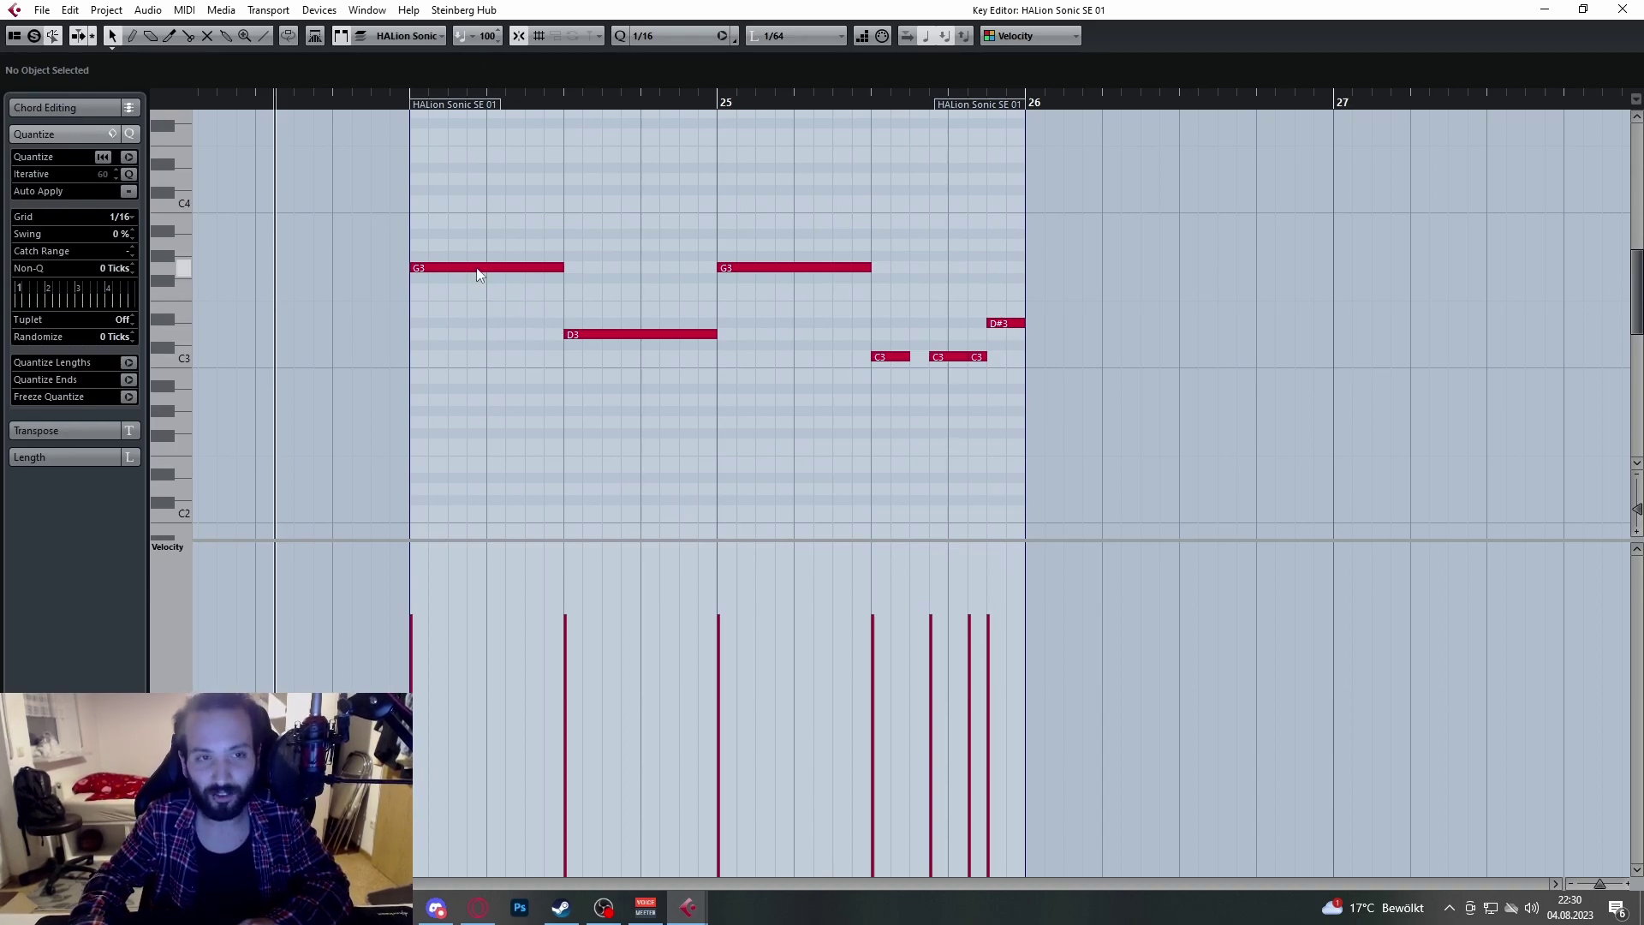
{"action": "left_click", "coordinate": [1624, 8]}
{"action": "scroll", "coordinate": [813, 449], "scroll_direction": "right", "scroll_amount": 1}
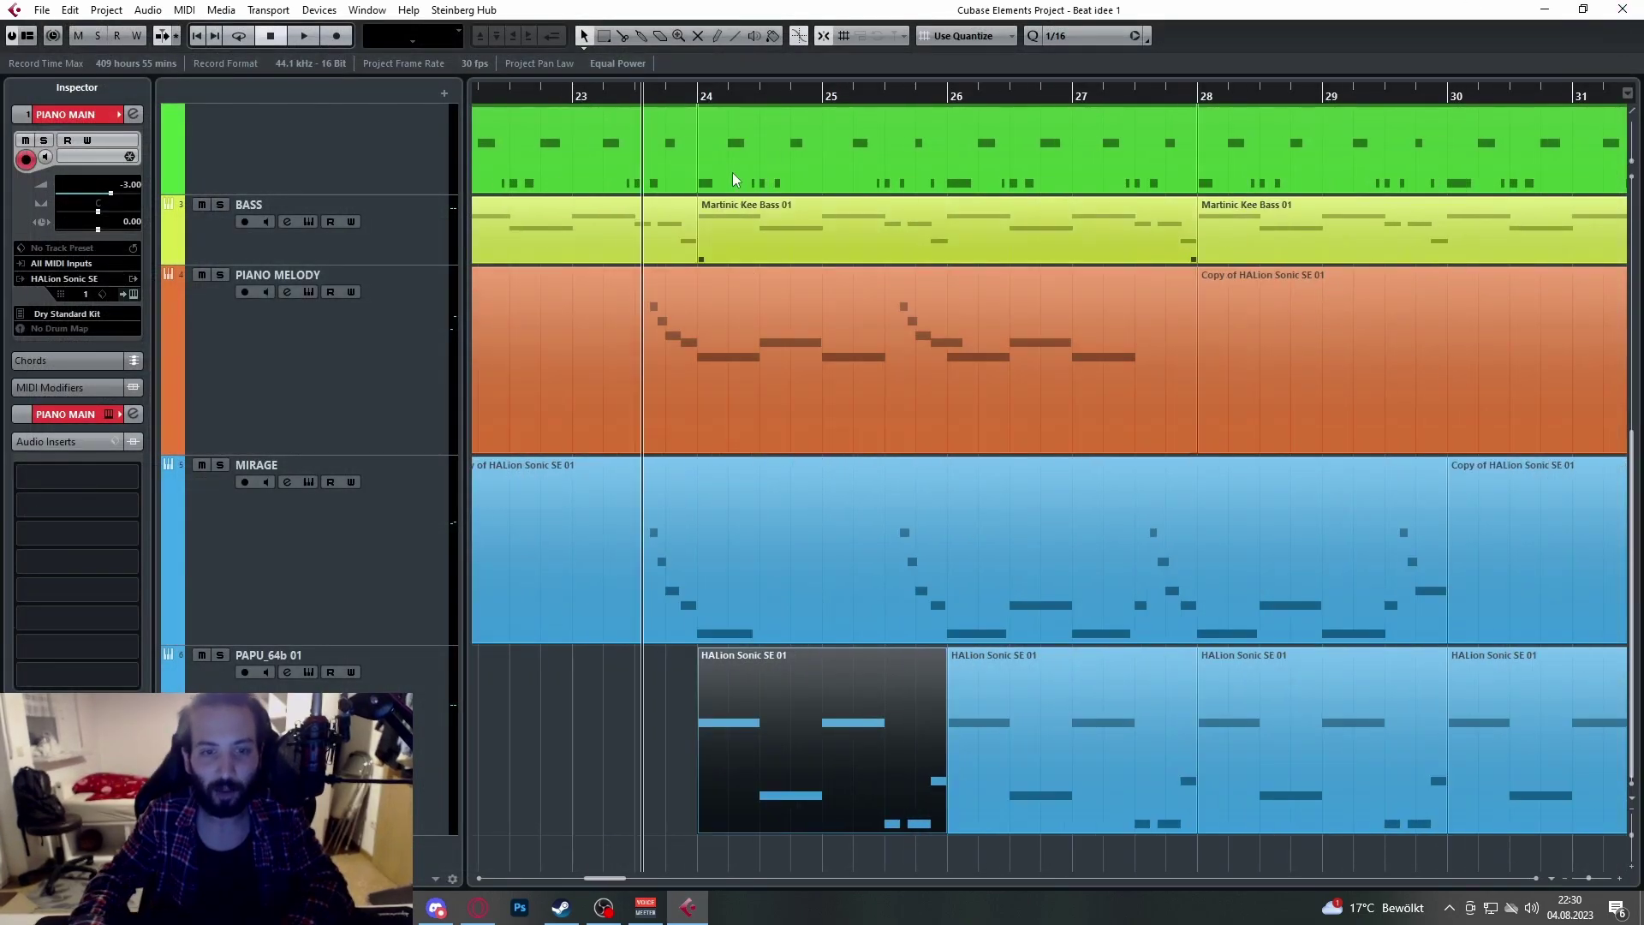
Step: Move the playhead to bar 24 and examine the chord notes of the PIANO MAIN part starting there in the Key Editor
{"action": "double_click", "coordinate": [716, 171]}
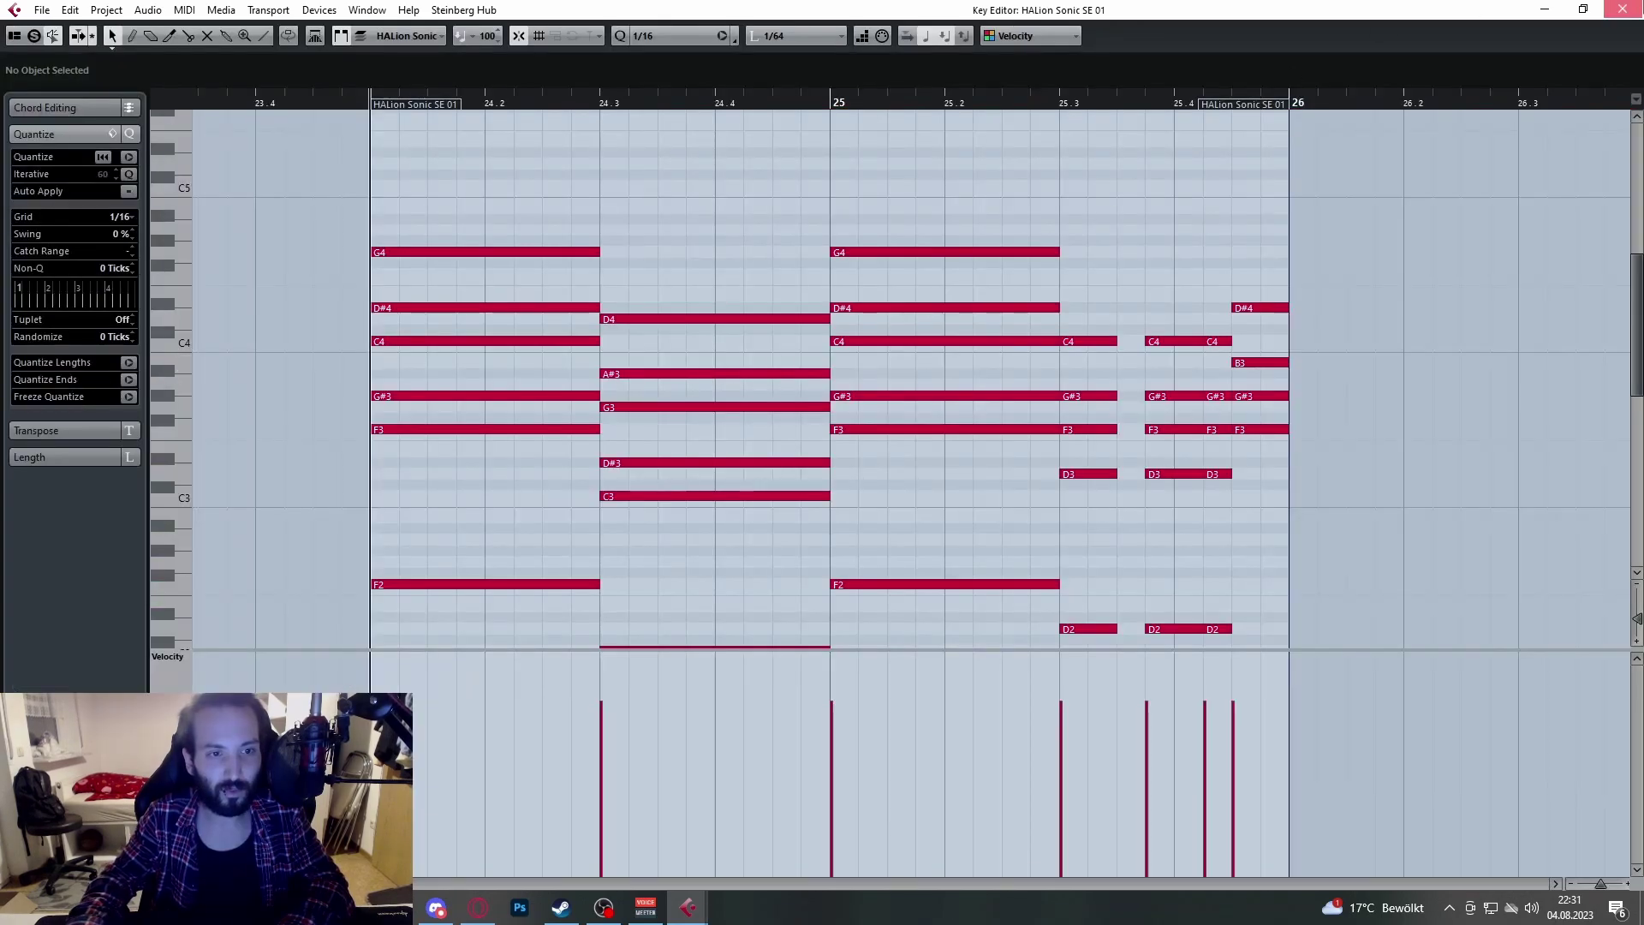
{"action": "left_click", "coordinate": [1622, 8]}
{"action": "scroll", "coordinate": [865, 414], "scroll_direction": "down", "scroll_amount": 4}
{"action": "left_click", "coordinate": [736, 364]}
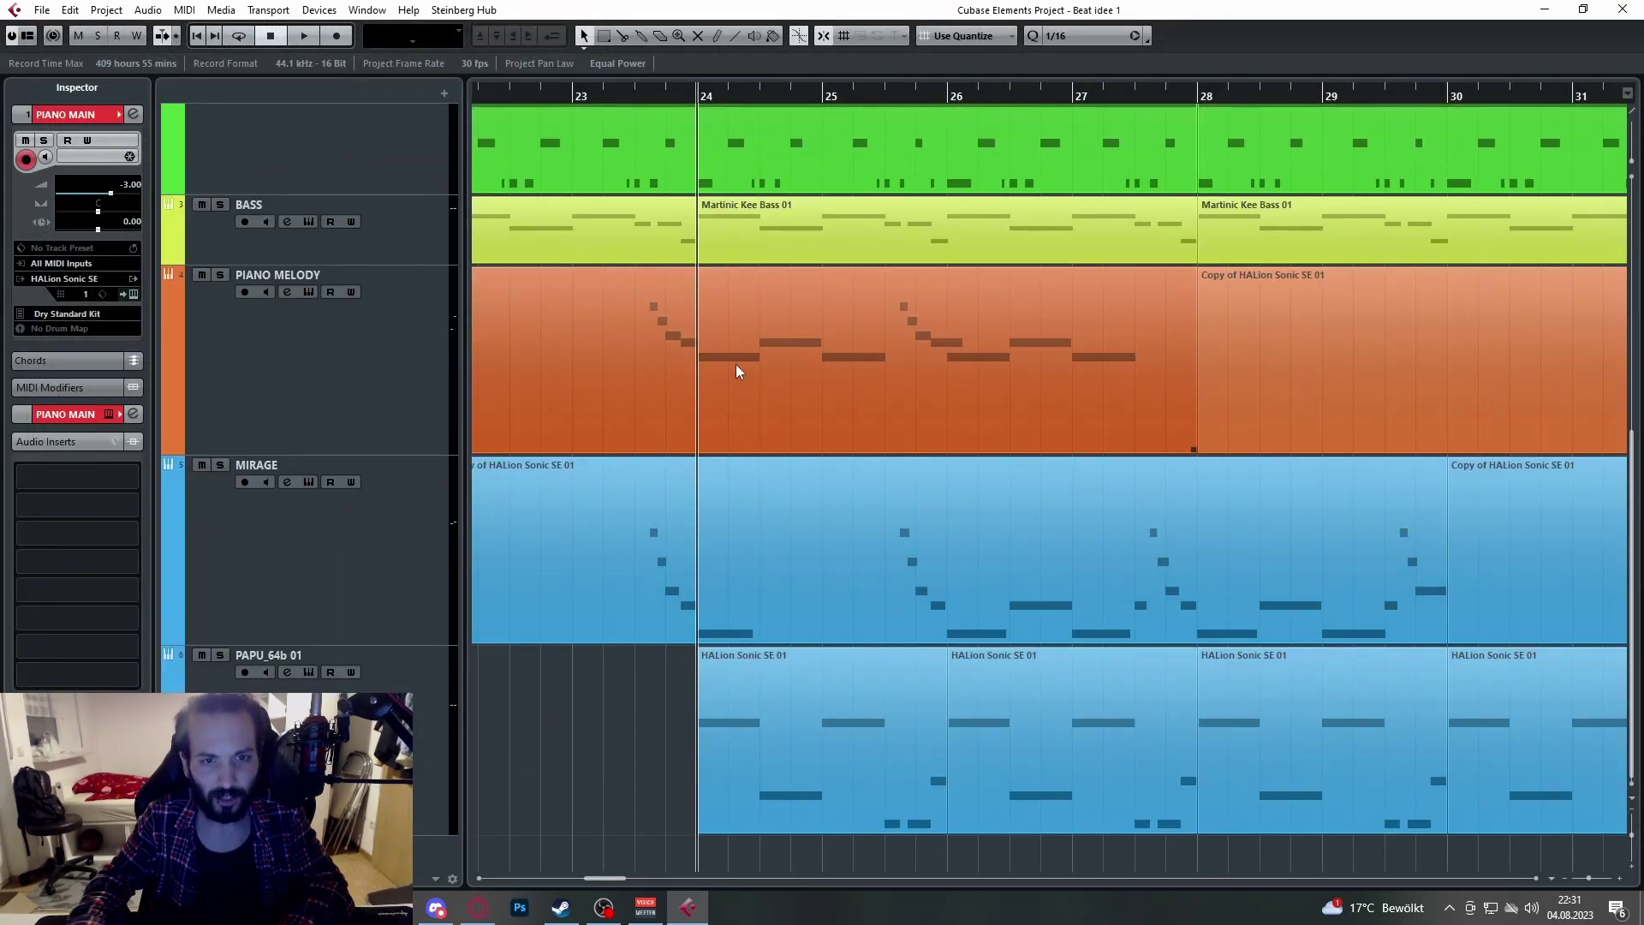
Step: Examine the notes of the BASS part from bar 24 to 28 in the Key Editor, closing the editor when done
{"action": "scroll", "coordinate": [737, 363], "scroll_direction": "up", "scroll_amount": 2}
{"action": "double_click", "coordinate": [727, 369]}
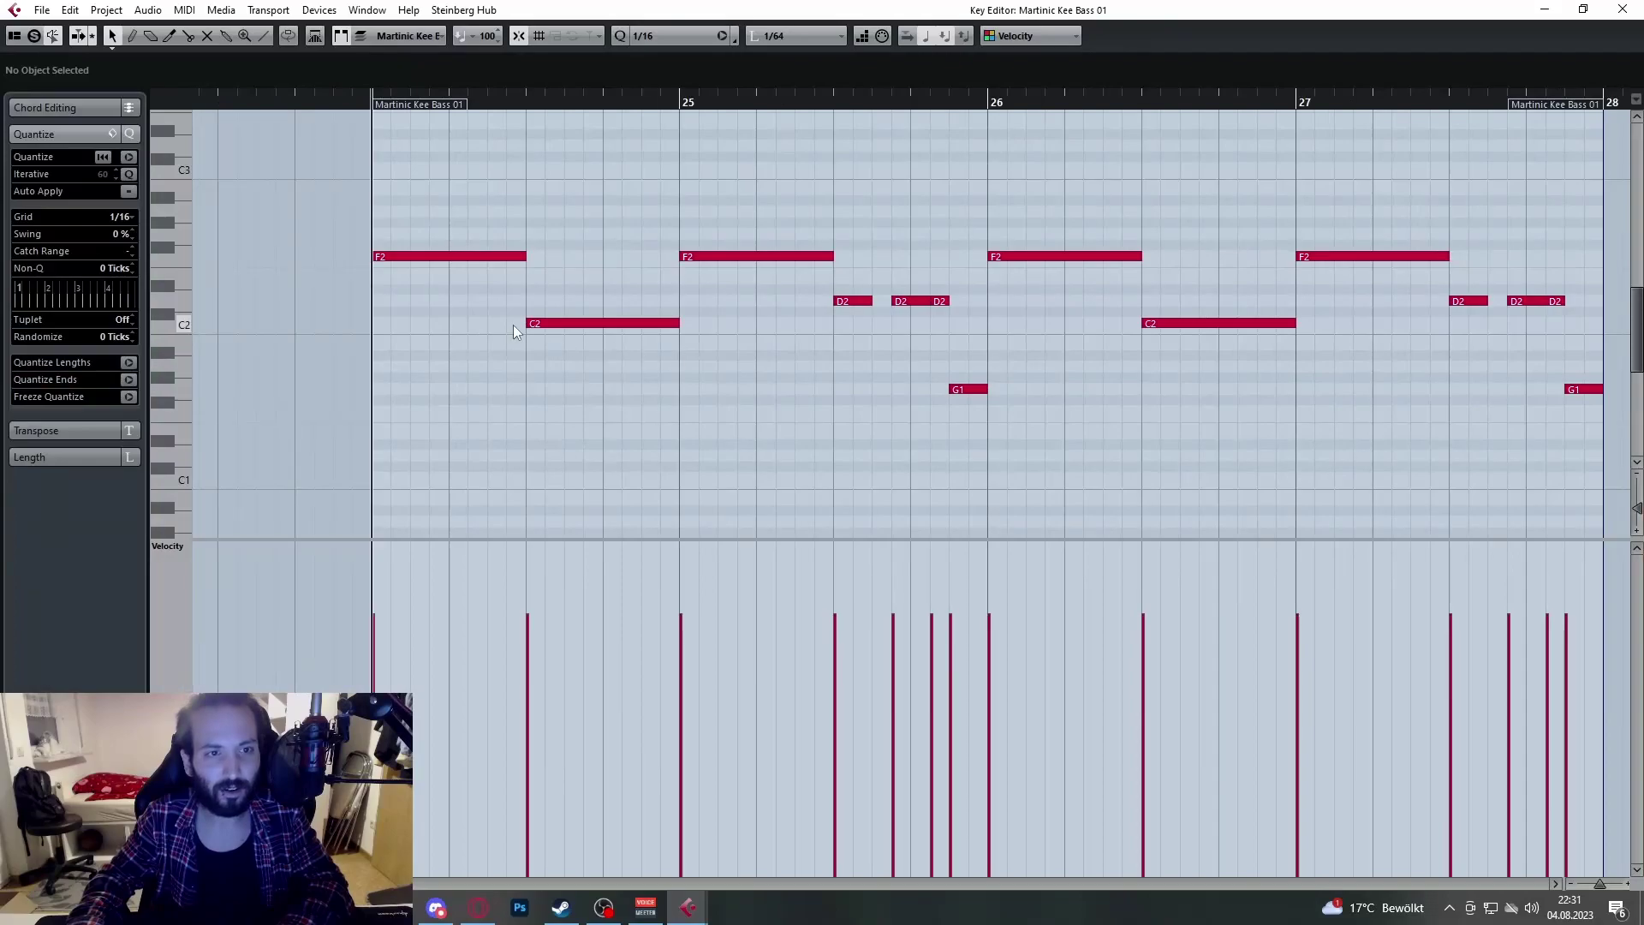
{"action": "left_click", "coordinate": [1618, 8]}
Step: Reopen the PAPU_64b 01 part at bar 24 in the Key Editor, audition its individual notes and close the editor
{"action": "double_click", "coordinate": [716, 692]}
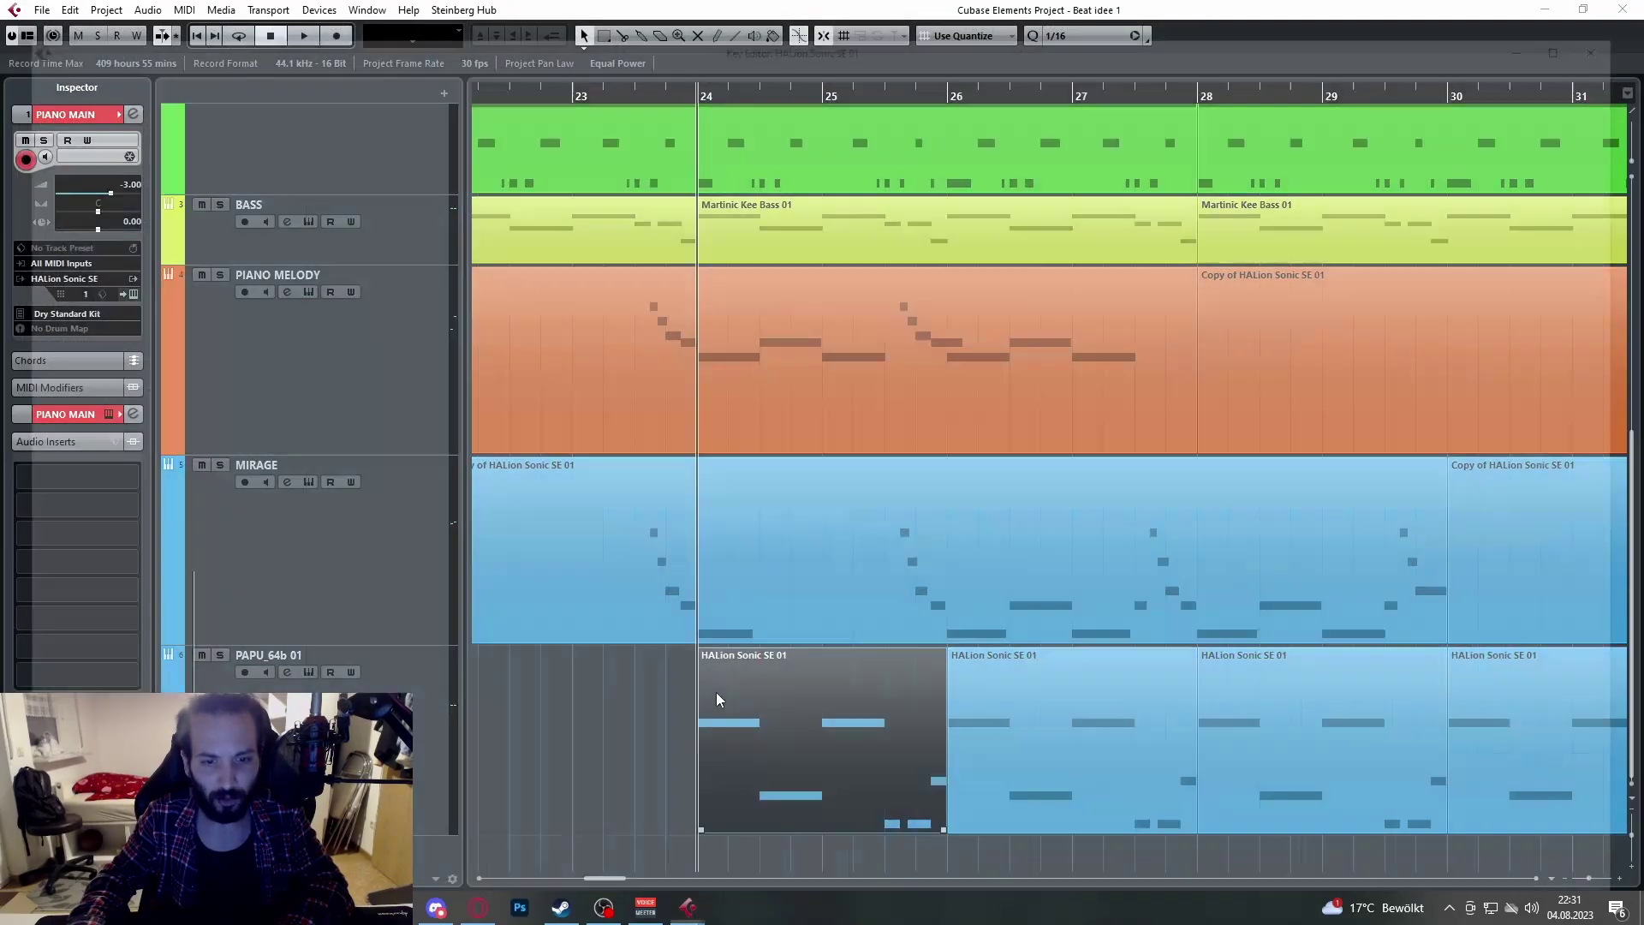
{"action": "left_click", "coordinate": [631, 336]}
{"action": "left_click", "coordinate": [806, 269]}
{"action": "left_click", "coordinate": [972, 350]}
{"action": "left_click", "coordinate": [1096, 358]}
{"action": "left_click", "coordinate": [1121, 357]}
{"action": "left_click", "coordinate": [1162, 314]}
{"action": "left_click", "coordinate": [1165, 325]}
{"action": "left_click", "coordinate": [995, 357]}
{"action": "scroll", "coordinate": [1000, 337], "scroll_direction": "up", "scroll_amount": 3}
{"action": "scroll", "coordinate": [1001, 322], "scroll_direction": "down", "scroll_amount": 2}
{"action": "scroll", "coordinate": [1000, 322], "scroll_direction": "down", "scroll_amount": 1}
{"action": "left_click", "coordinate": [1623, 9]}
Step: Select the PIANO MAIN part at bar 24 and examine the highest notes of its chords
{"action": "scroll", "coordinate": [876, 435], "scroll_direction": "down", "scroll_amount": 1}
{"action": "scroll", "coordinate": [876, 435], "scroll_direction": "up", "scroll_amount": 2}
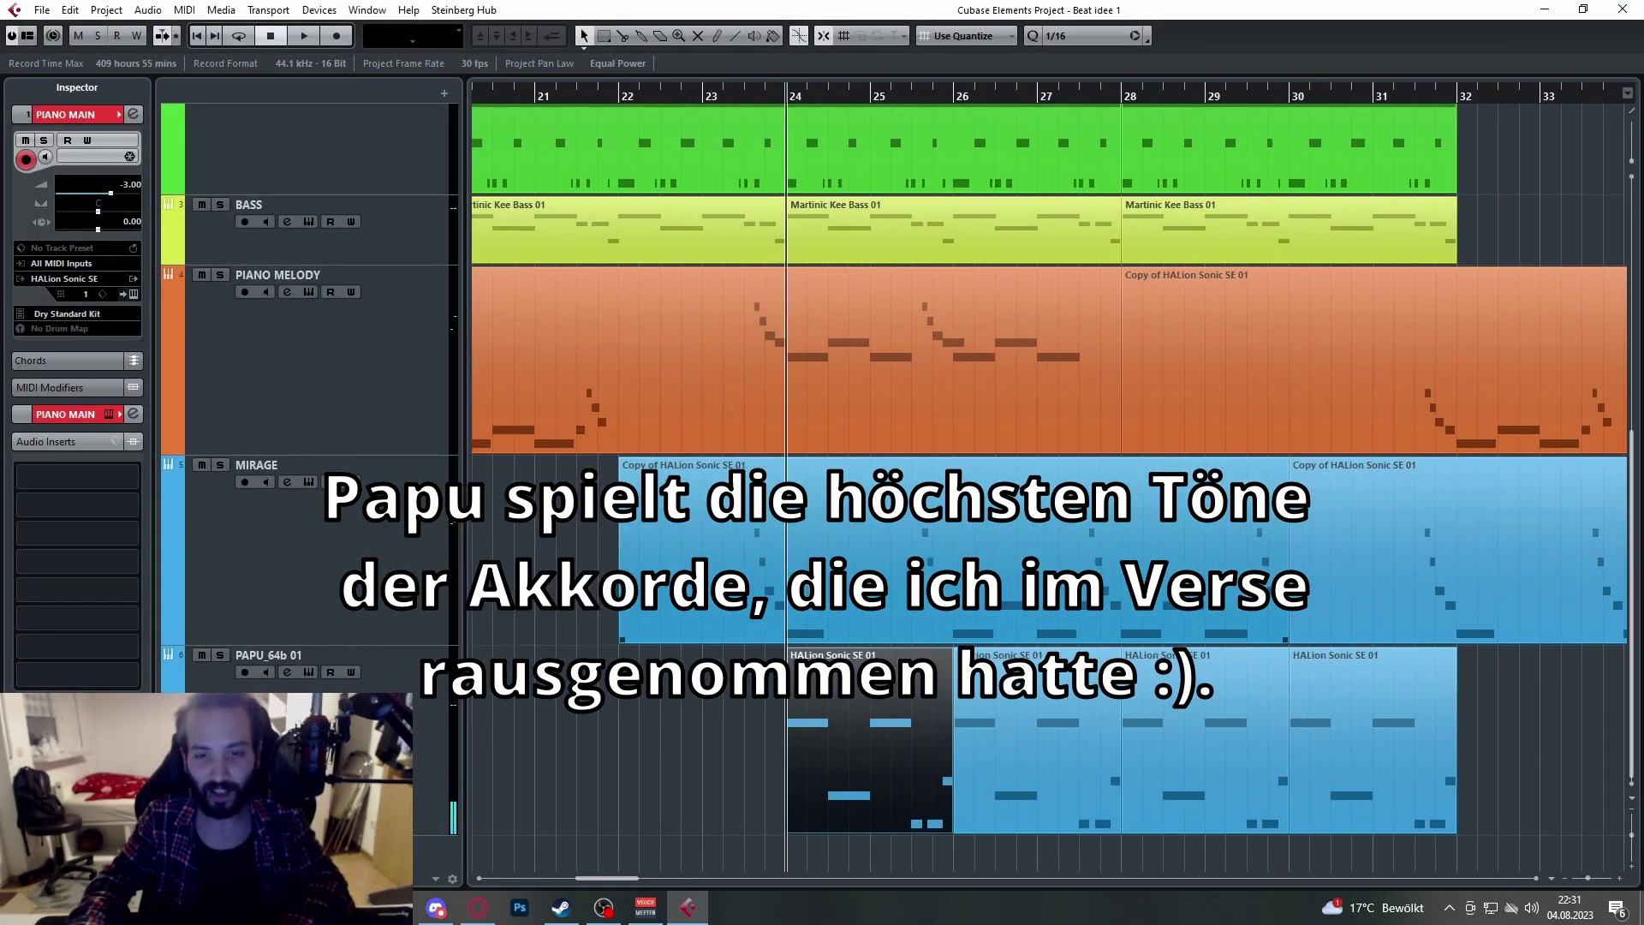
{"action": "scroll", "coordinate": [1049, 489], "scroll_direction": "right", "scroll_amount": 2}
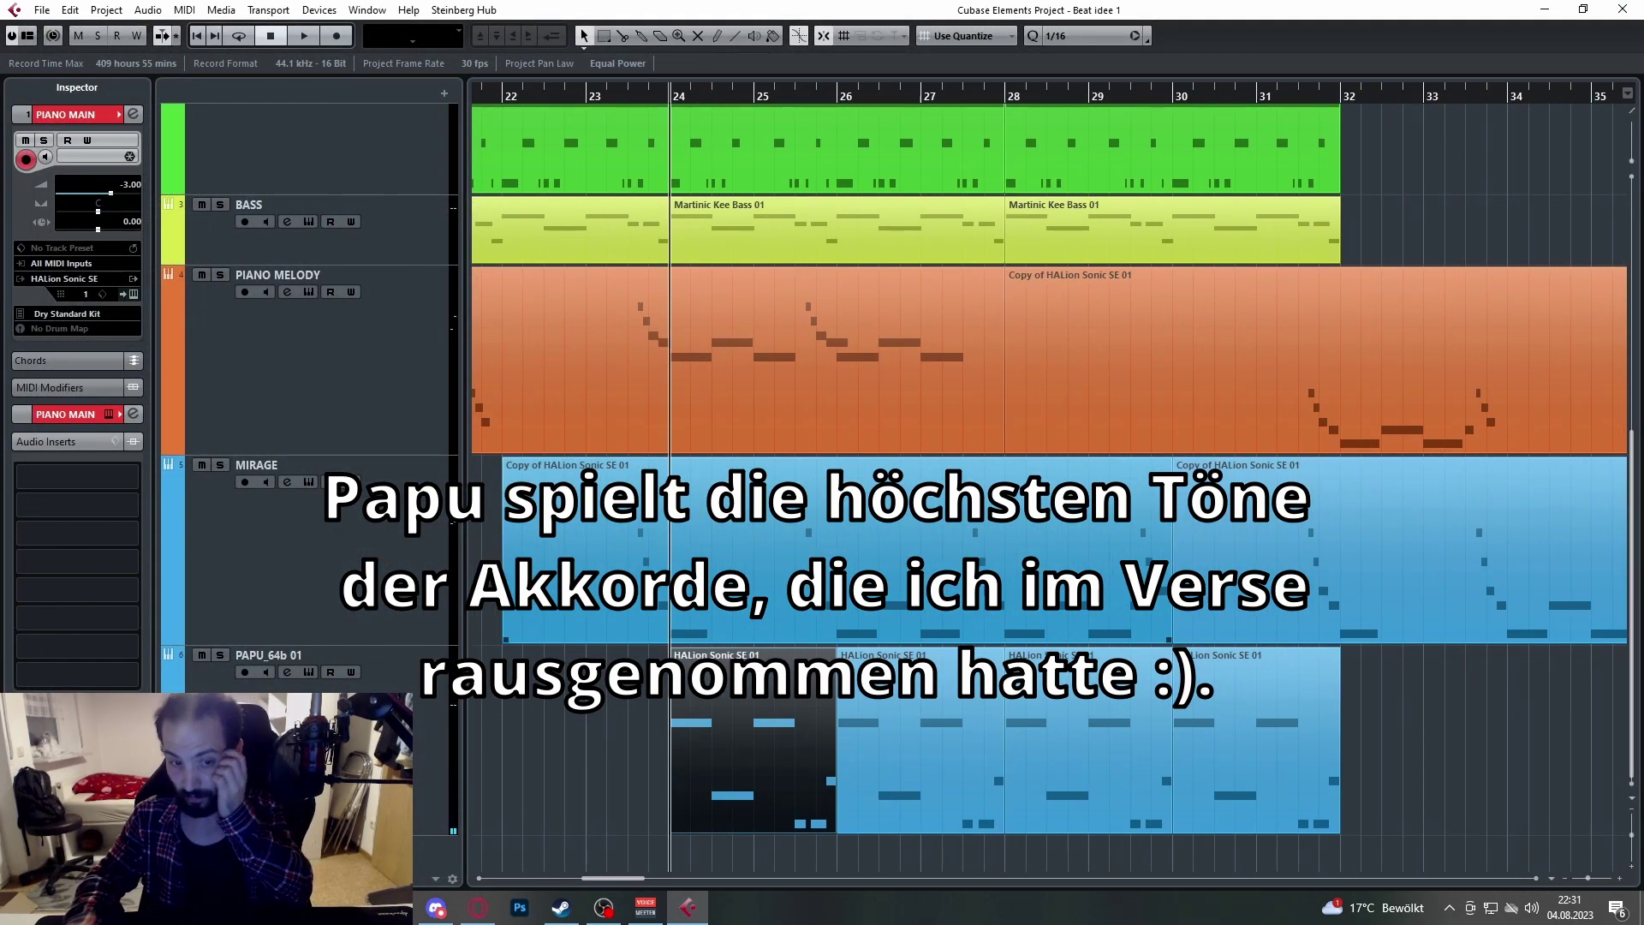
{"action": "scroll", "coordinate": [695, 441], "scroll_direction": "up", "scroll_amount": 6}
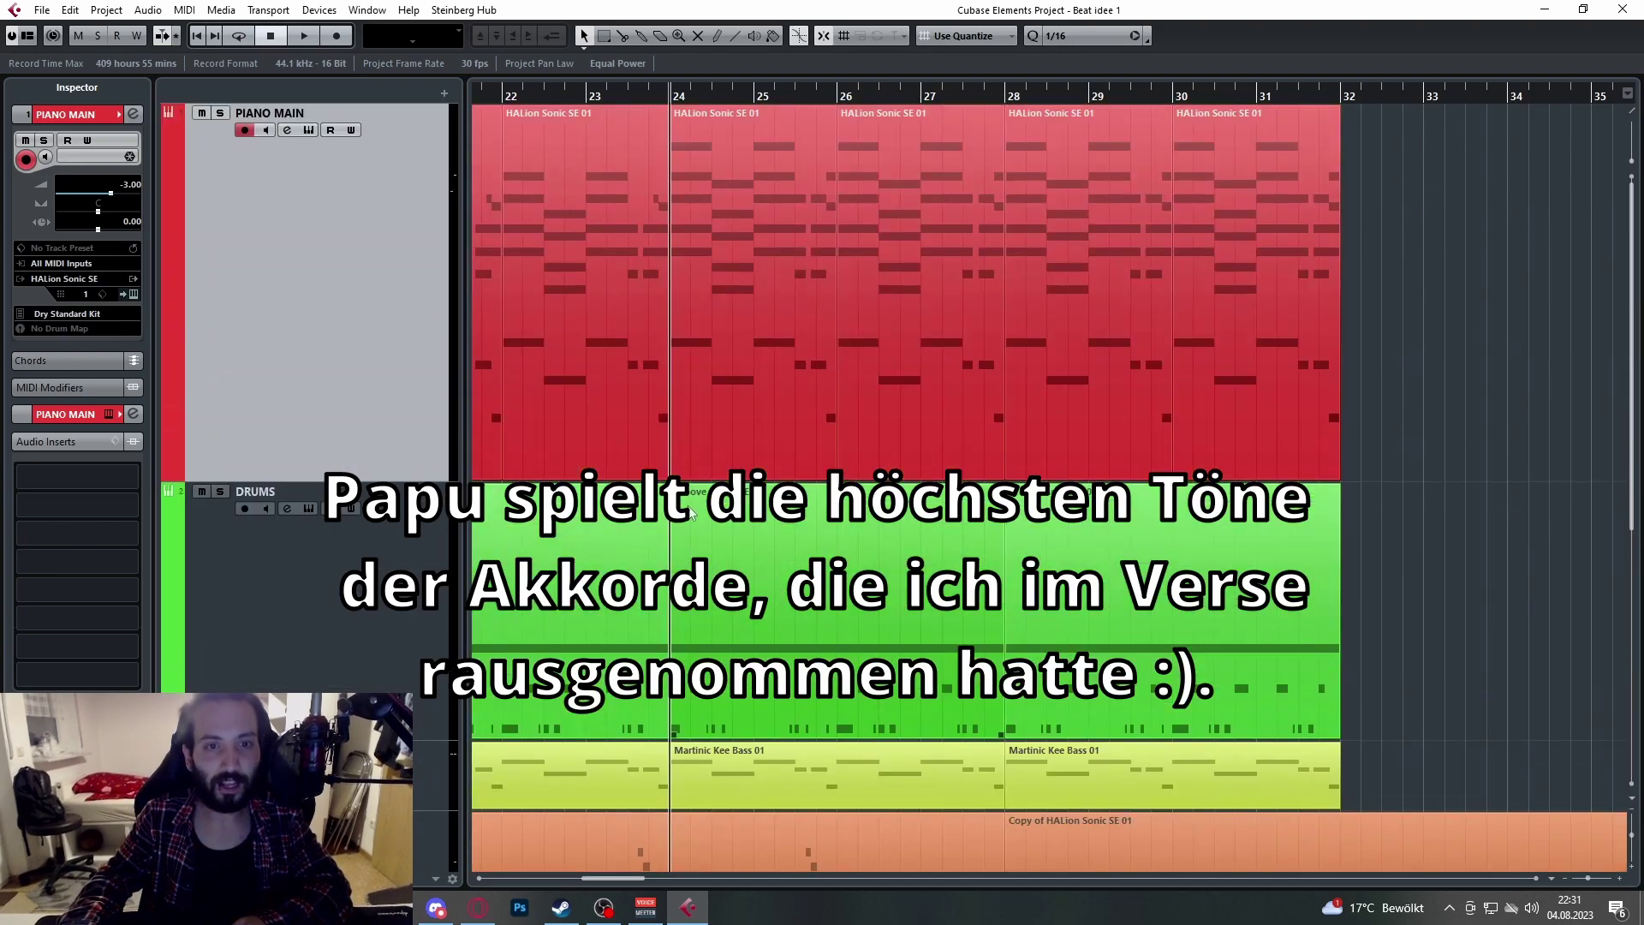
{"action": "left_click", "coordinate": [728, 360]}
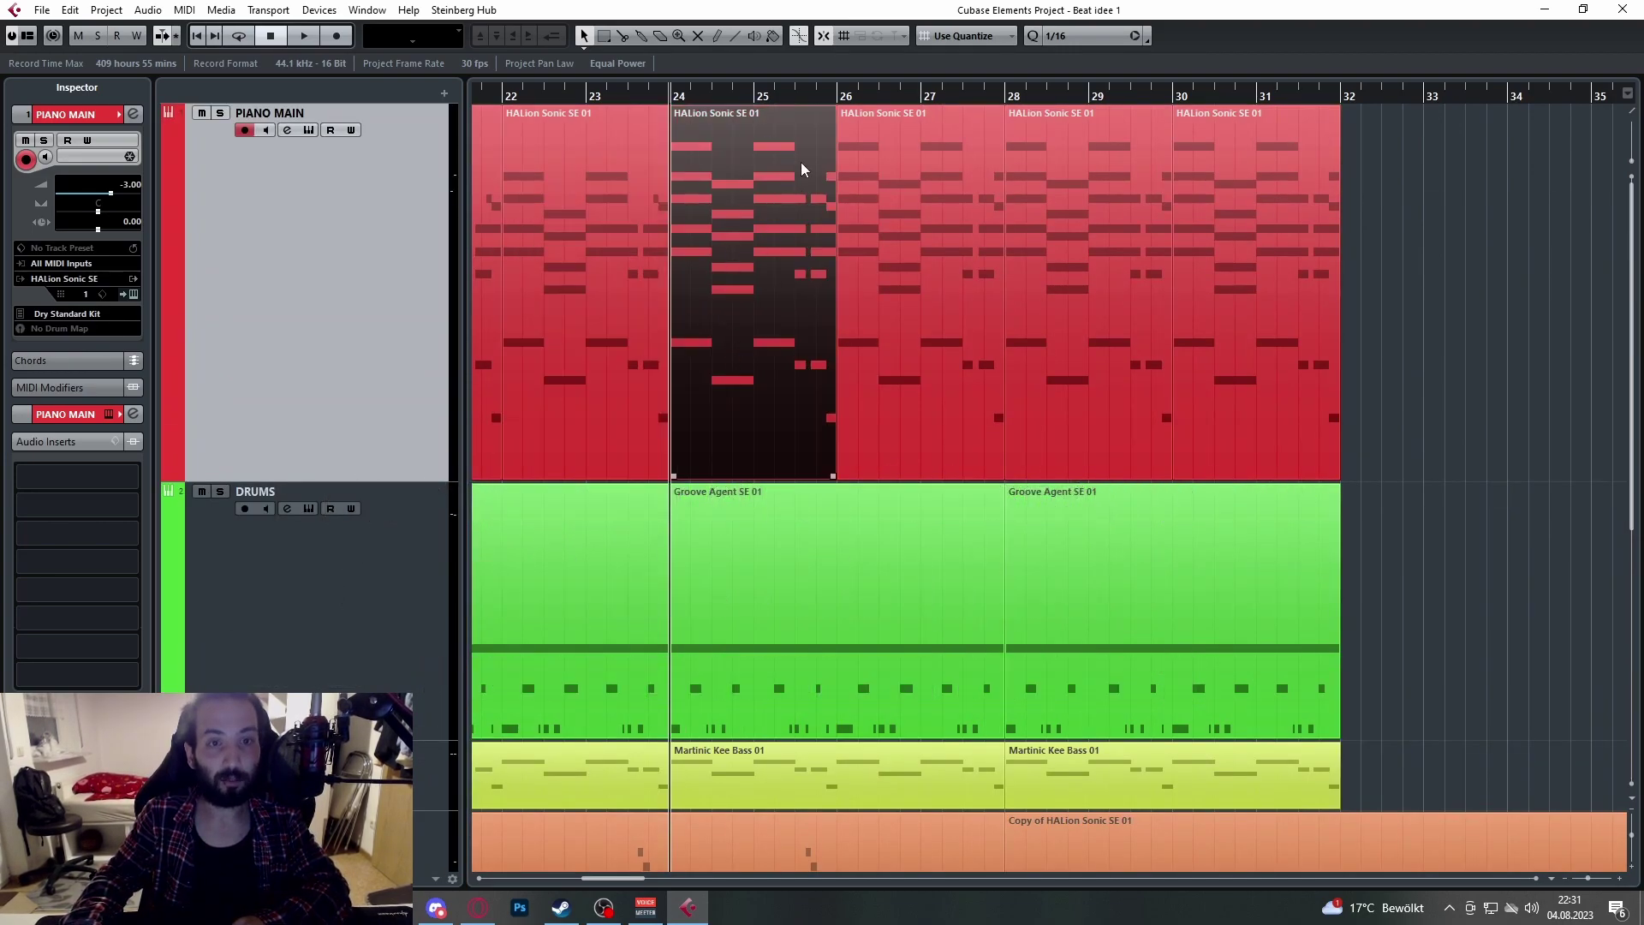
Step: Select the PAPU_64b 01 part at bar 24 and compare its notes with the tracks above it
{"action": "scroll", "coordinate": [730, 185], "scroll_direction": "down", "scroll_amount": 6}
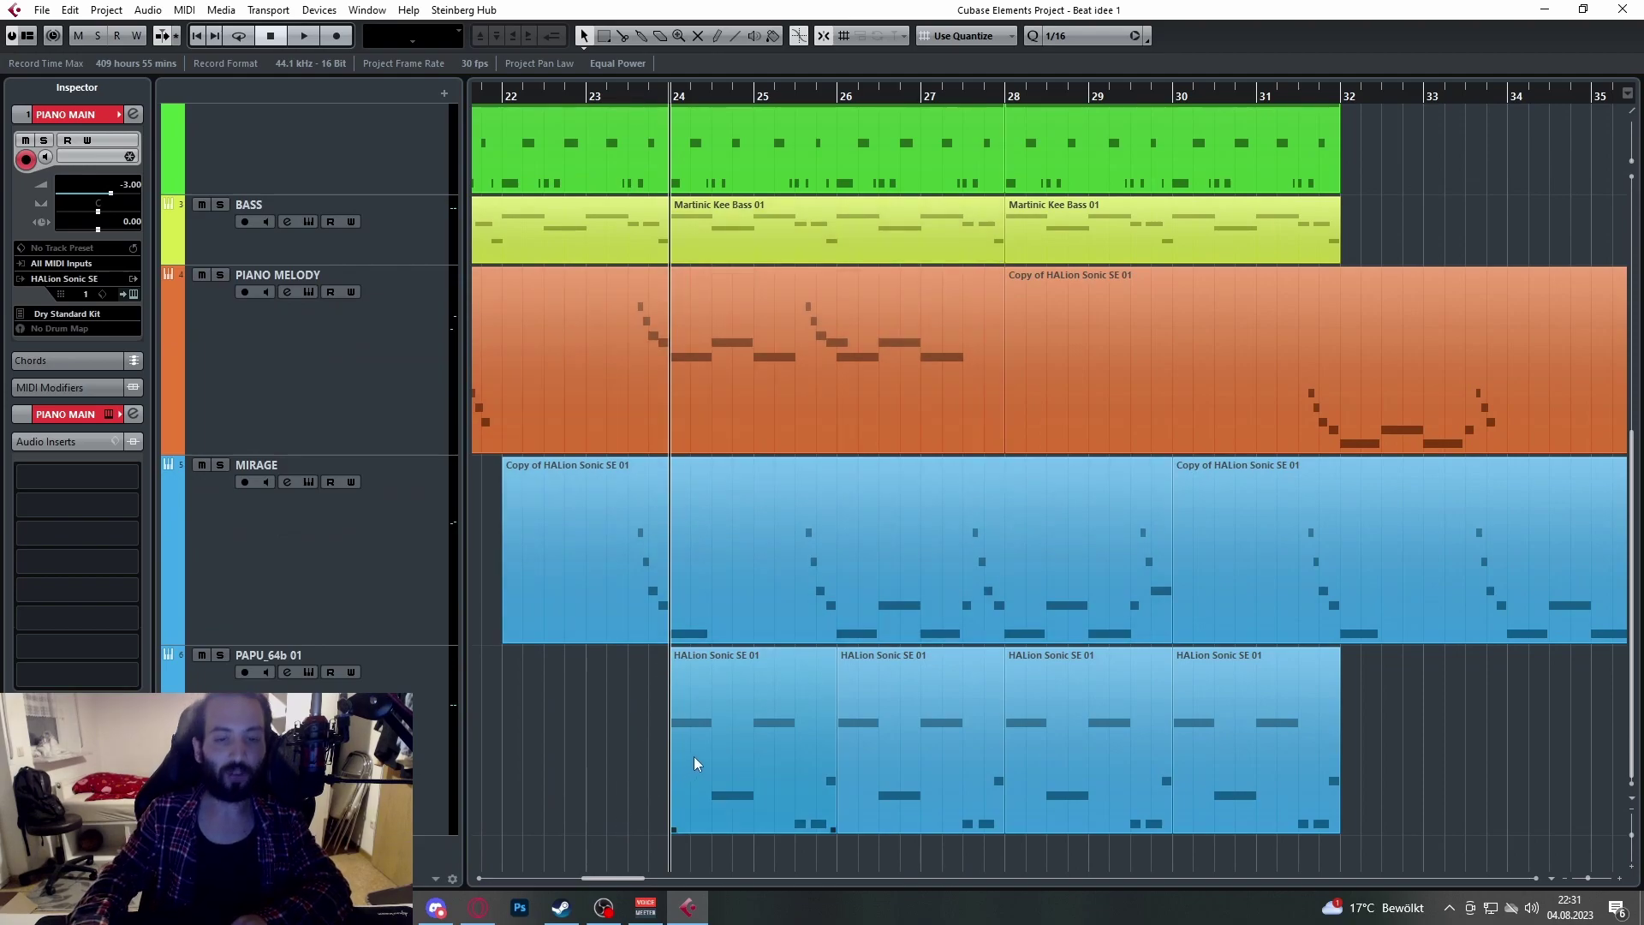
{"action": "left_click", "coordinate": [716, 753]}
{"action": "scroll", "coordinate": [717, 754], "scroll_direction": "up", "scroll_amount": 4}
{"action": "scroll", "coordinate": [717, 751], "scroll_direction": "down", "scroll_amount": 4}
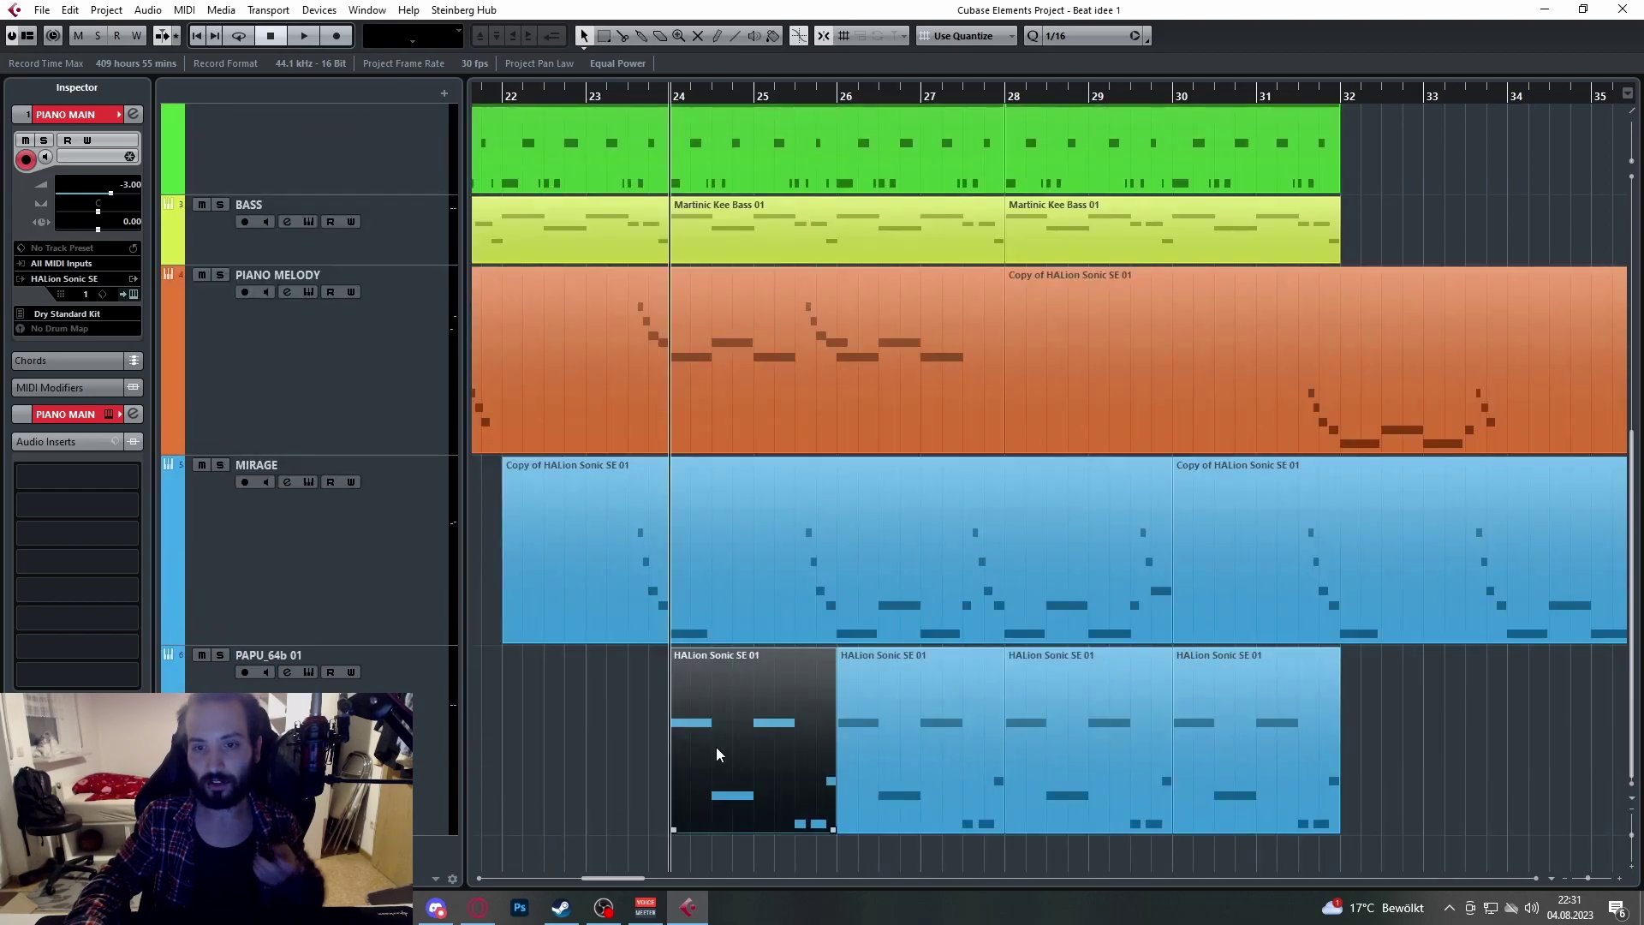
{"action": "scroll", "coordinate": [734, 714], "scroll_direction": "down", "scroll_amount": 2}
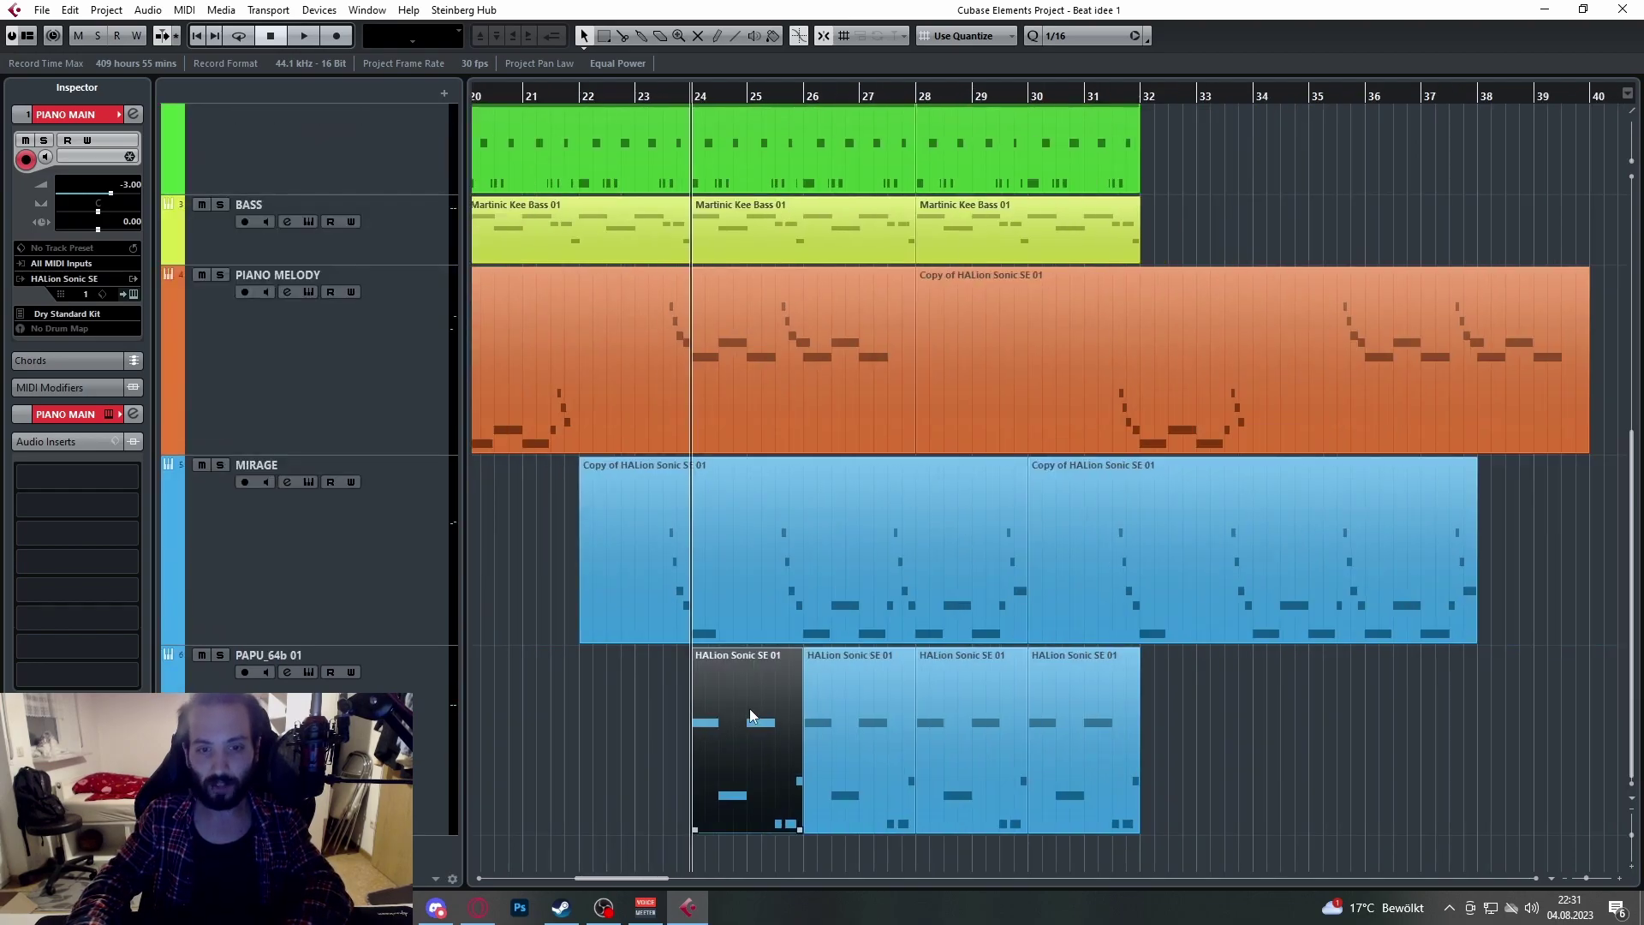
{"action": "scroll", "coordinate": [746, 706], "scroll_direction": "up", "scroll_amount": 3}
Step: Start playback from bar 24 and follow it across the drums, bass, melody and PIANO MAIN tracks
{"action": "key", "text": "space"}
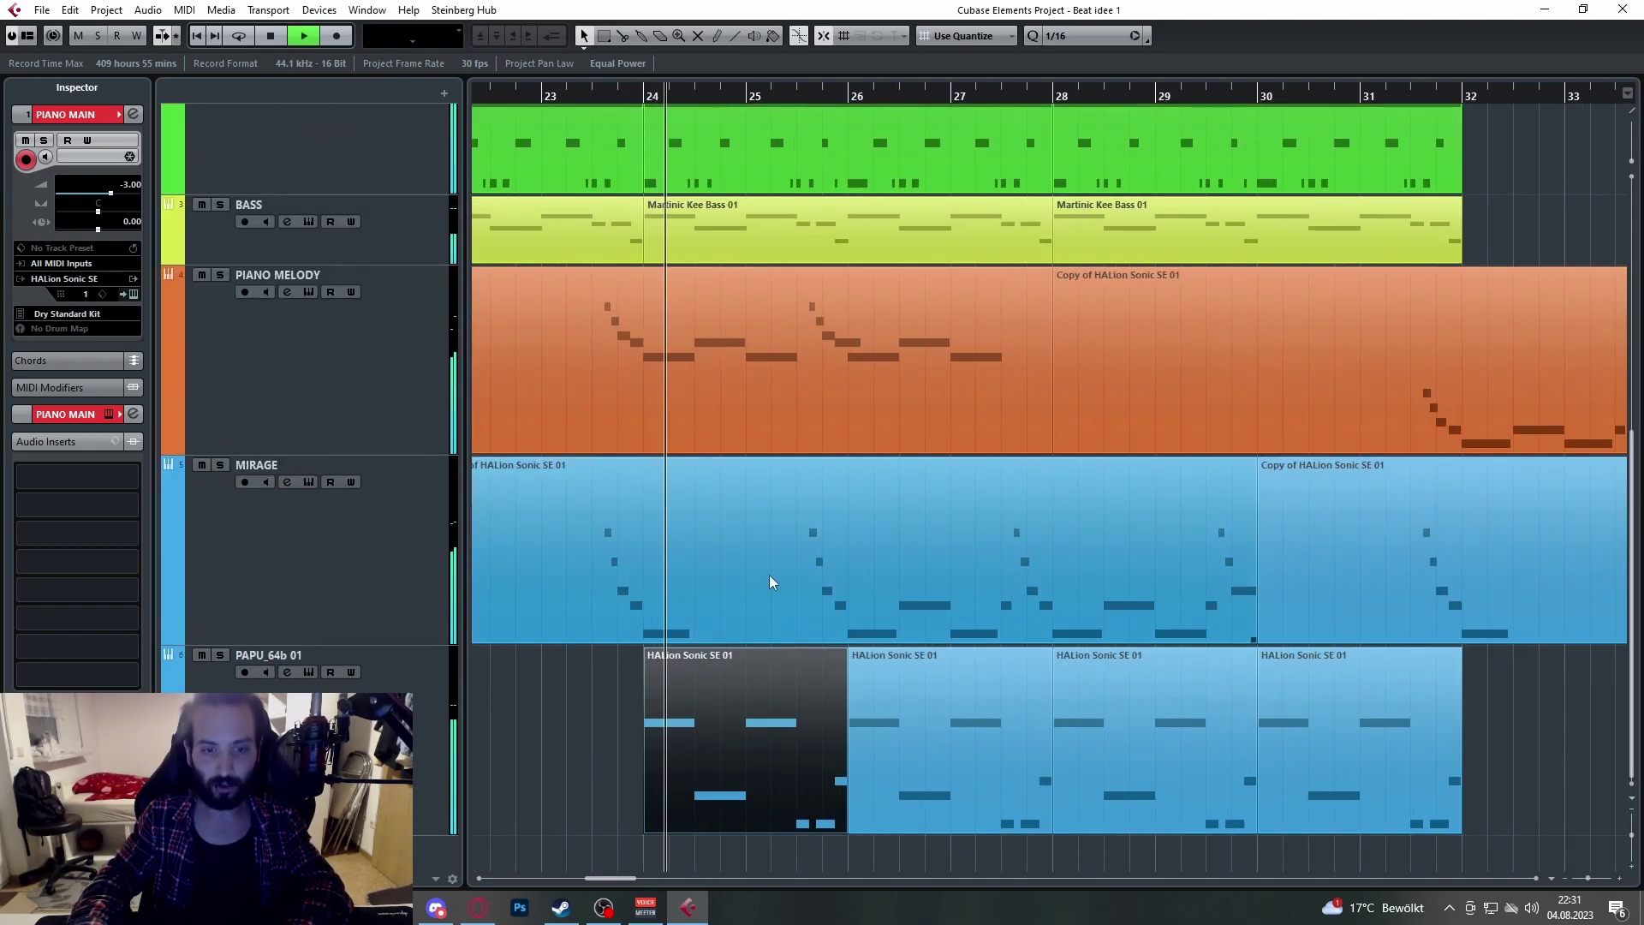
{"action": "scroll", "coordinate": [774, 569], "scroll_direction": "up", "scroll_amount": 2}
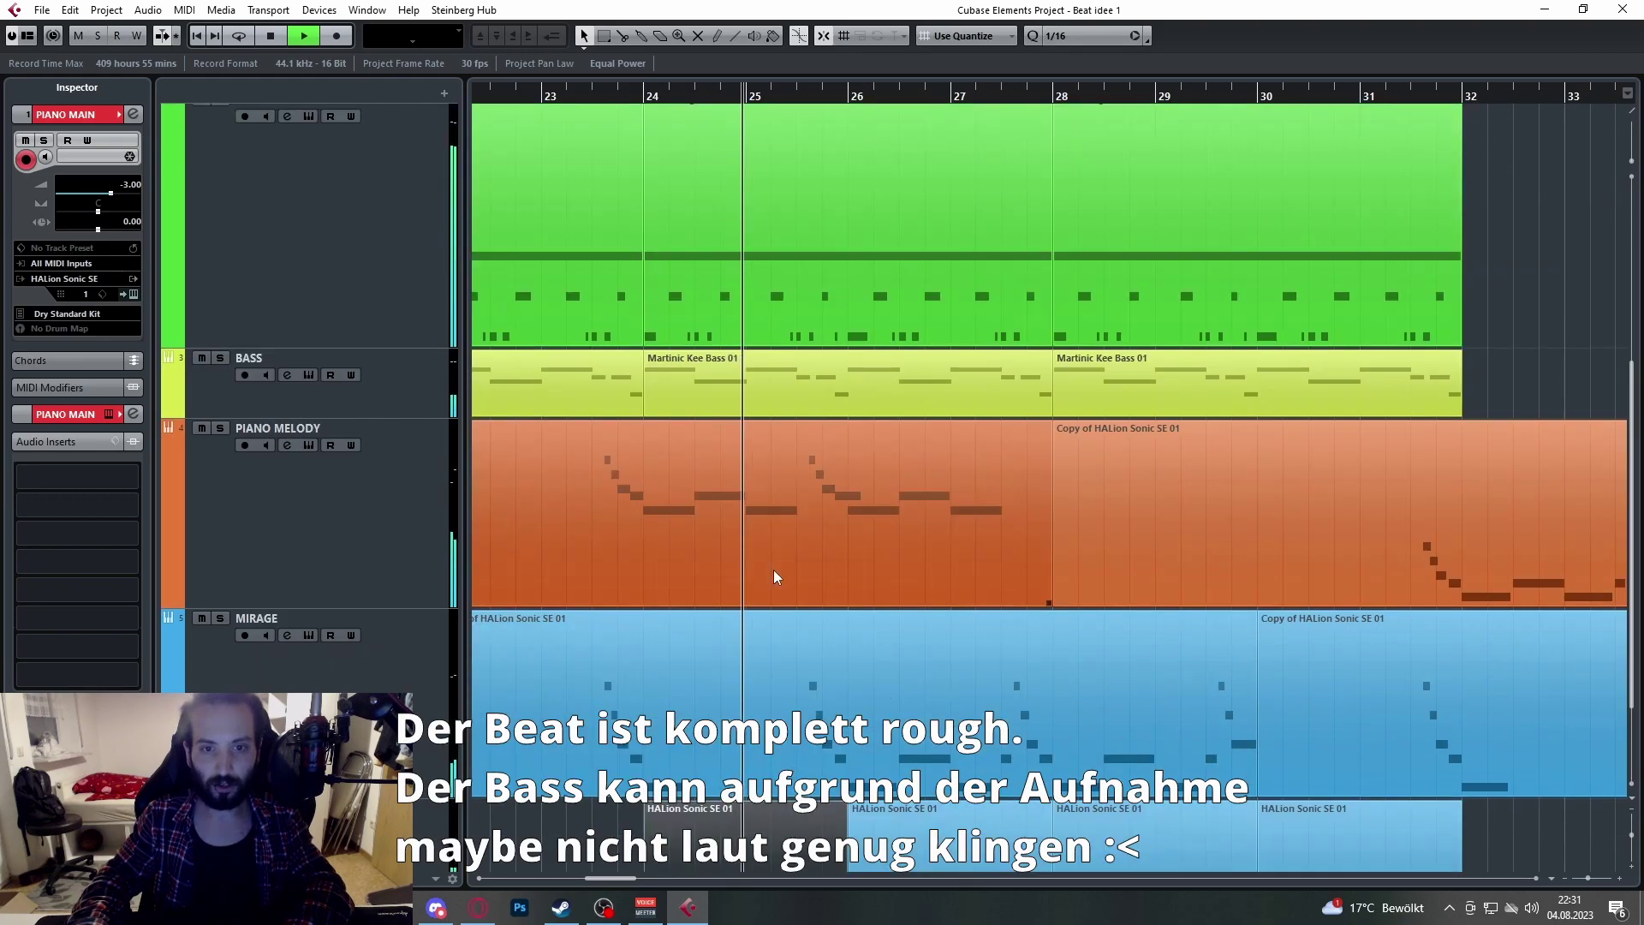
{"action": "scroll", "coordinate": [774, 568], "scroll_direction": "down", "scroll_amount": 2}
{"action": "scroll", "coordinate": [829, 603], "scroll_direction": "up", "scroll_amount": 5}
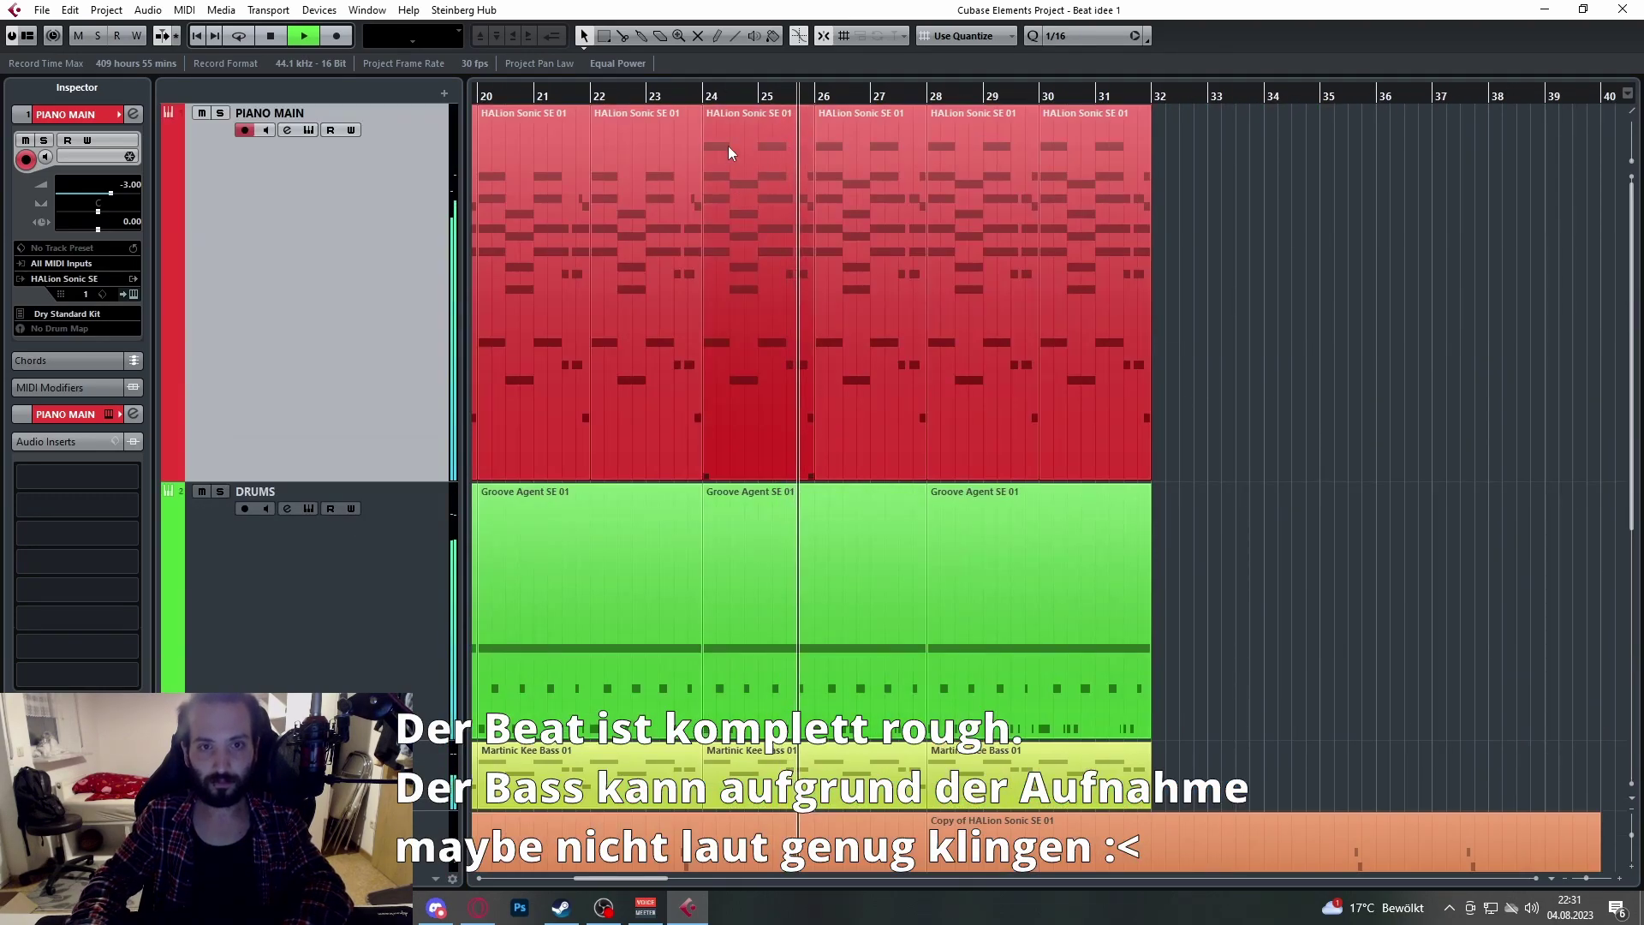
Step: Set the left locator to bar 24 and the right locator to bar 32
{"action": "scroll", "coordinate": [715, 137], "scroll_direction": "up", "scroll_amount": 1}
{"action": "left_click", "coordinate": [698, 97], "text": "ctrl"}
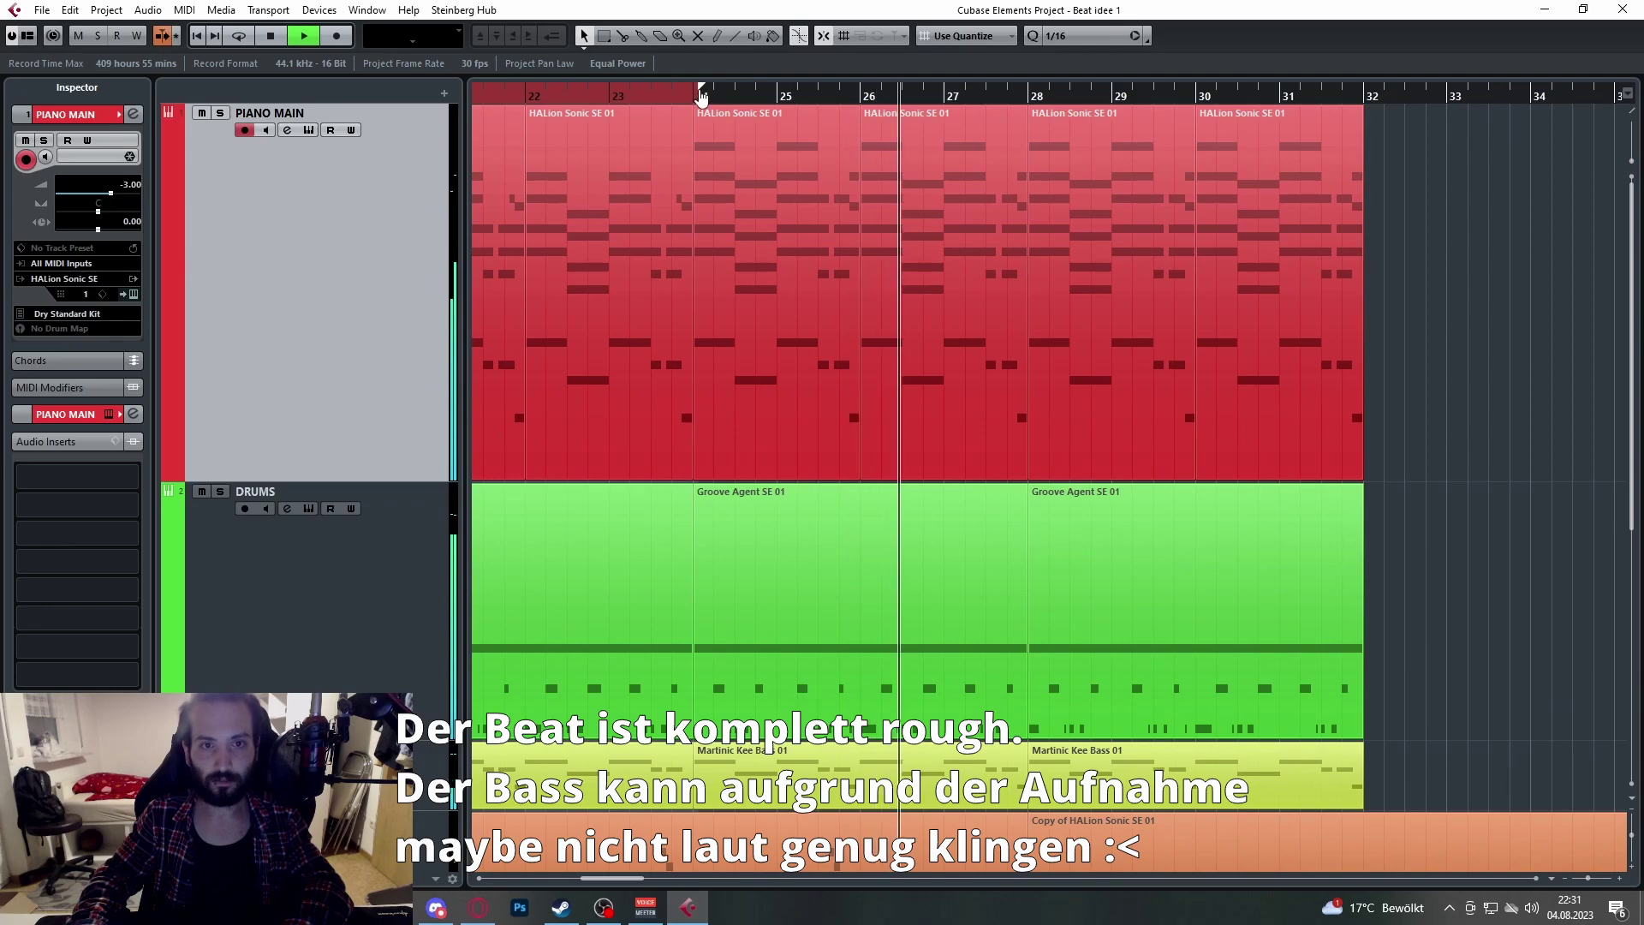
{"action": "left_click", "coordinate": [1360, 94], "text": "alt"}
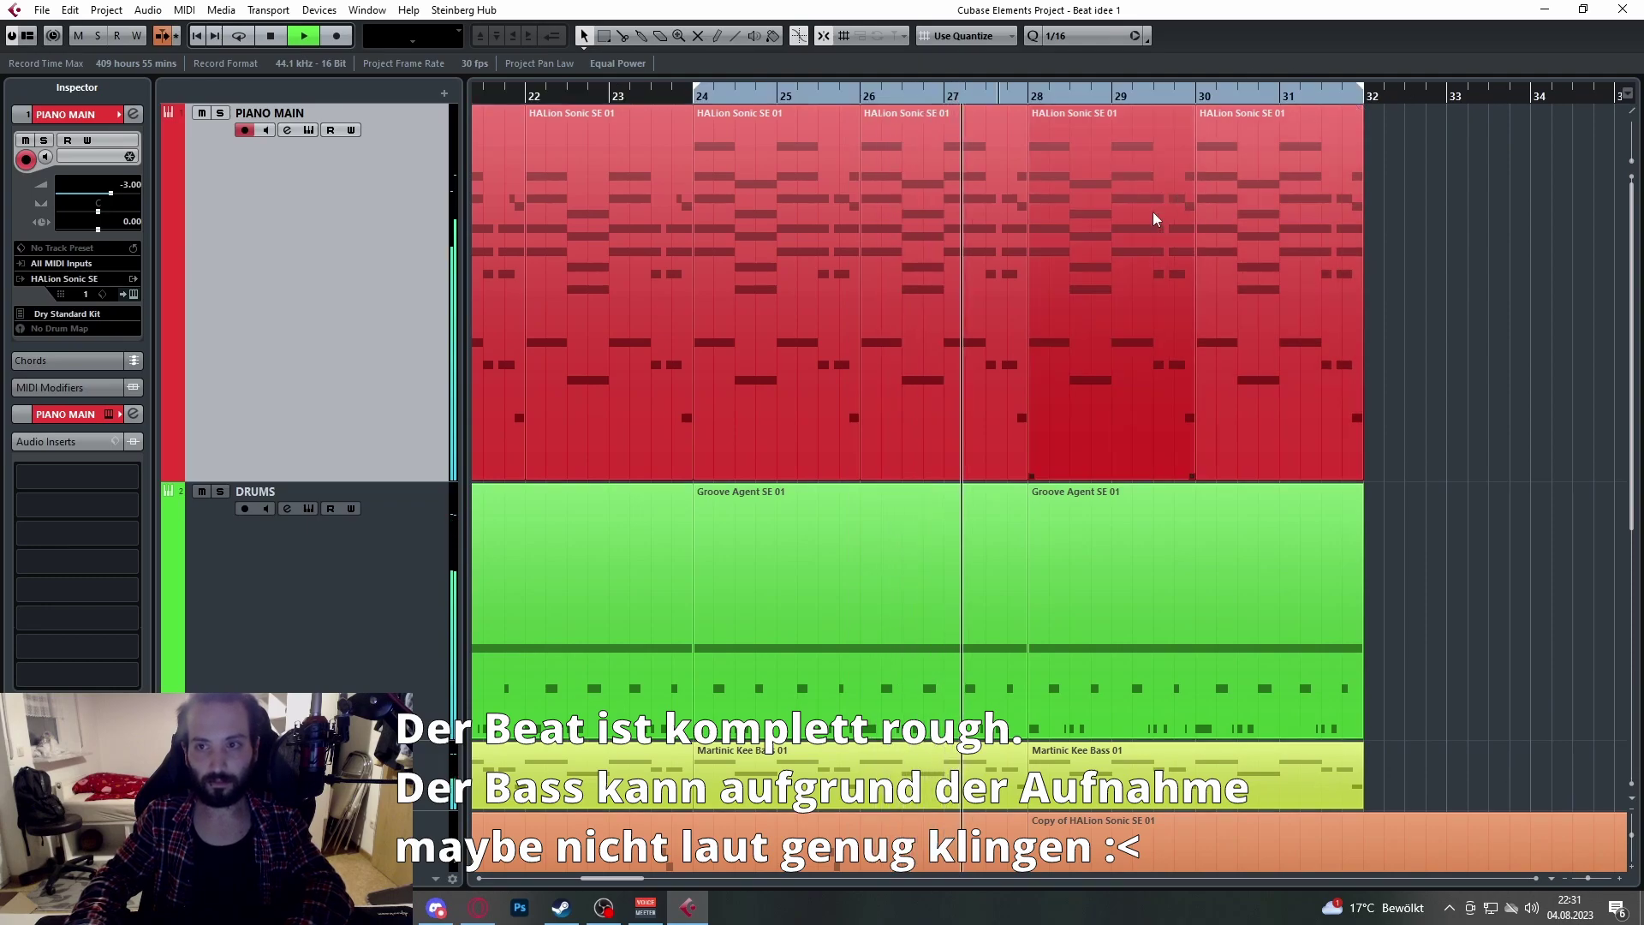
Step: Follow the playback through the PIANO MELODY, MIRAGE and PAPU_64b 01 parts from bar 28 toward the transition at bar 32
{"action": "scroll", "coordinate": [1163, 203], "scroll_direction": "down", "scroll_amount": 2}
{"action": "scroll", "coordinate": [1236, 455], "scroll_direction": "down", "scroll_amount": 3}
{"action": "scroll", "coordinate": [1203, 505], "scroll_direction": "up", "scroll_amount": 1}
{"action": "scroll", "coordinate": [1181, 516], "scroll_direction": "right", "scroll_amount": 1}
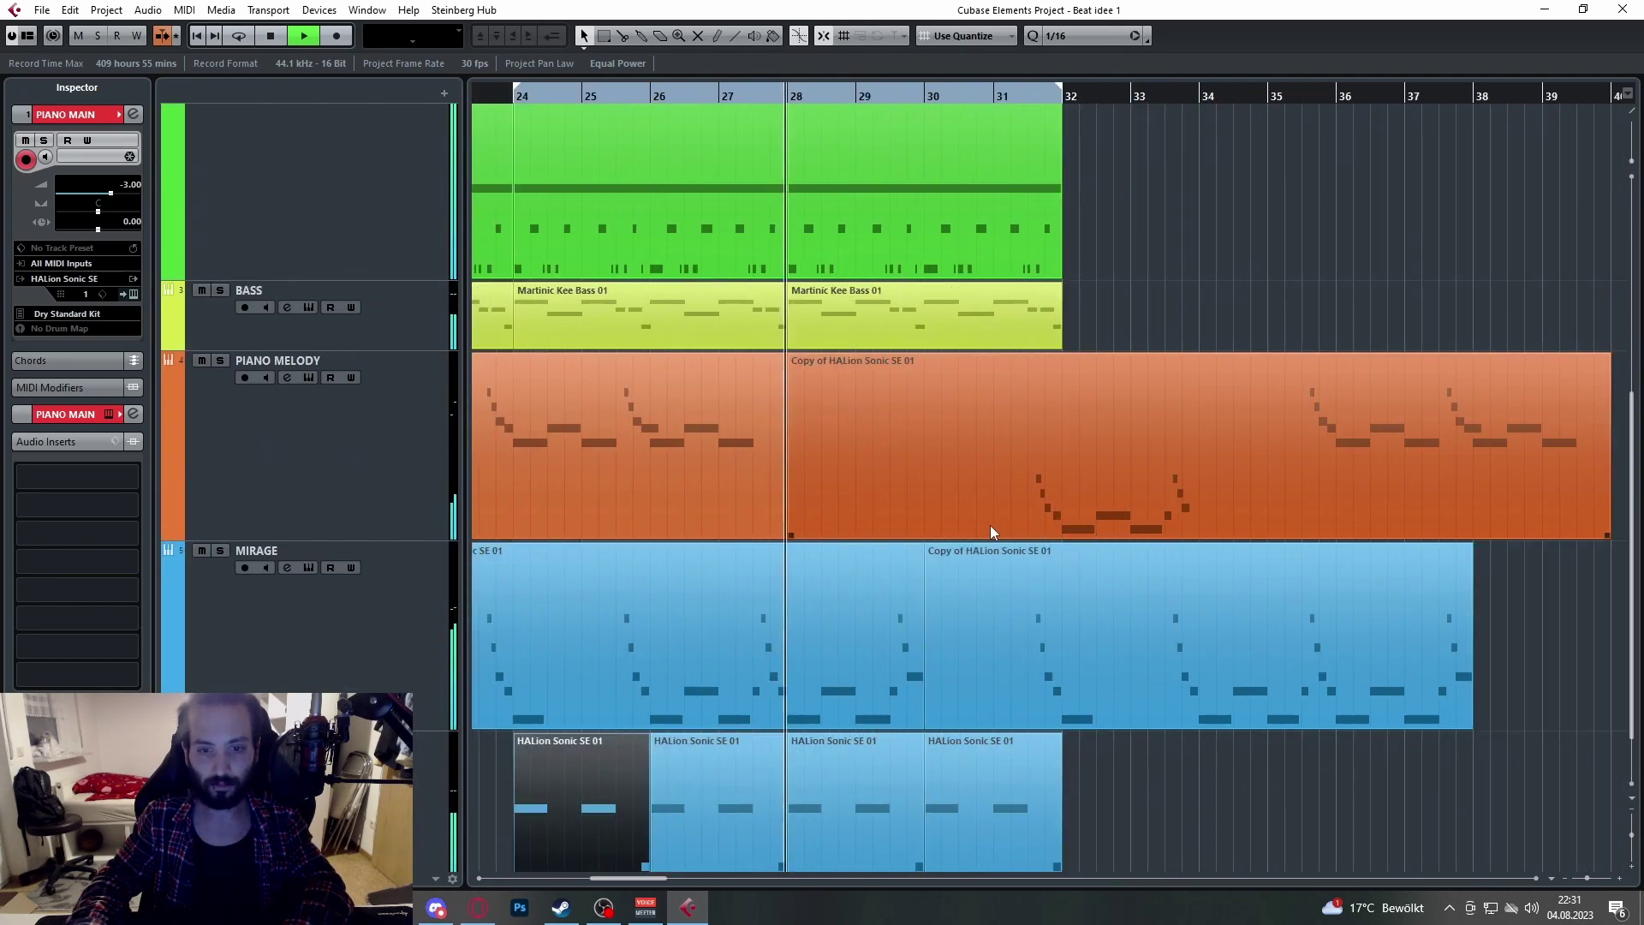
{"action": "scroll", "coordinate": [929, 531], "scroll_direction": "up", "scroll_amount": 1}
{"action": "scroll", "coordinate": [953, 524], "scroll_direction": "down", "scroll_amount": 1}
{"action": "scroll", "coordinate": [934, 541], "scroll_direction": "up", "scroll_amount": 2}
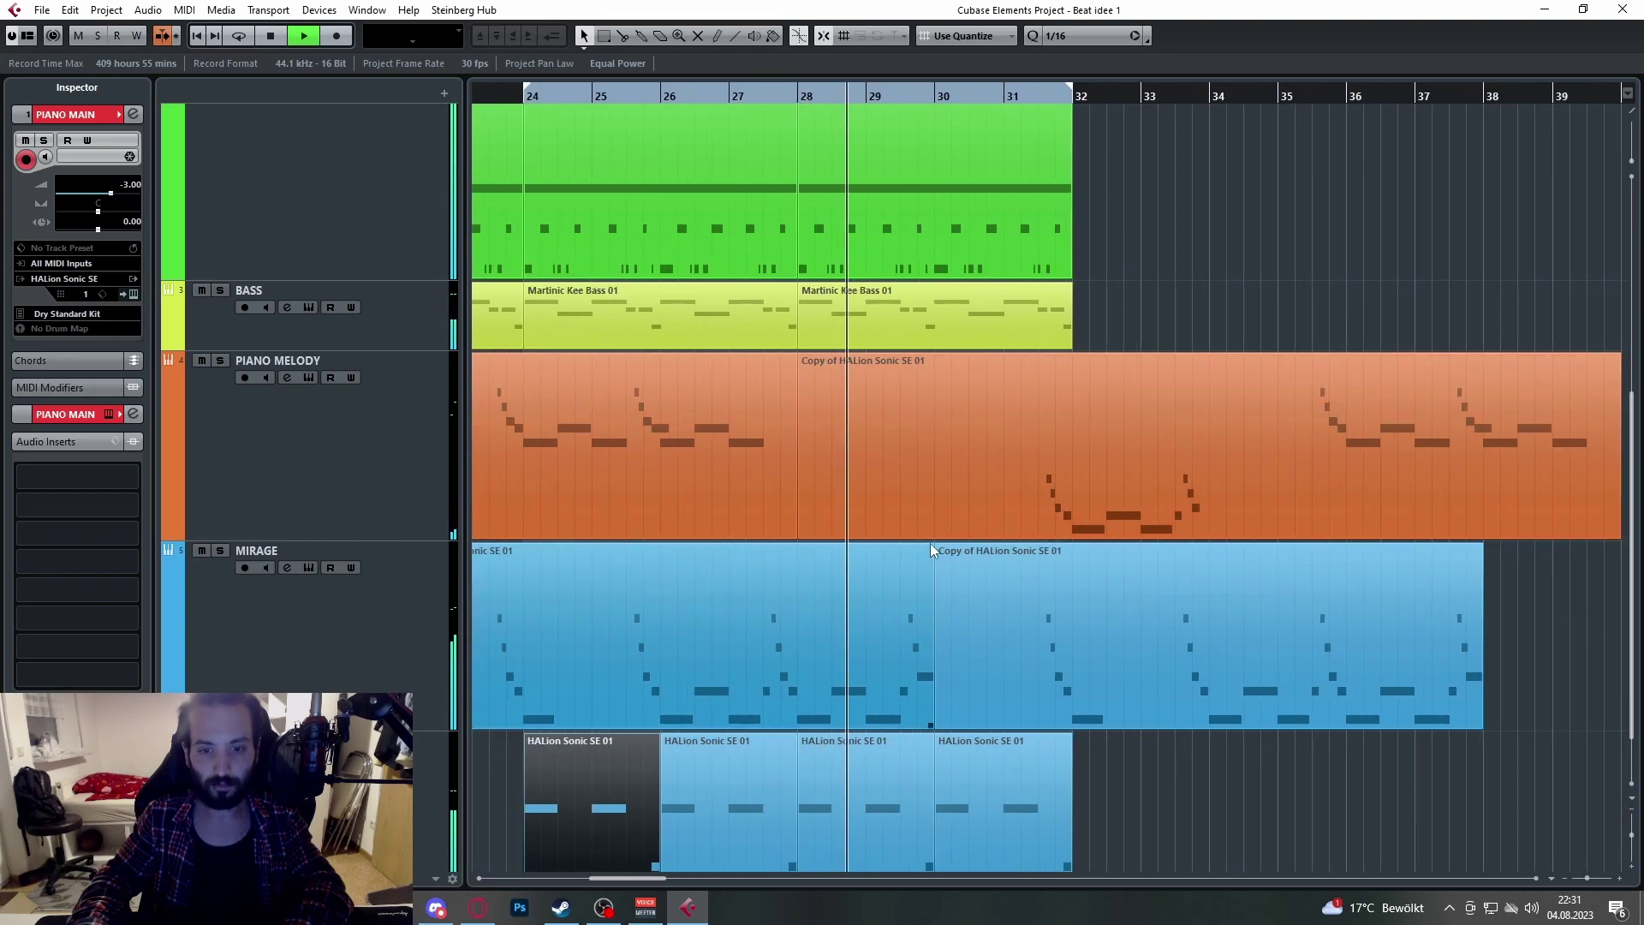
{"action": "scroll", "coordinate": [967, 537], "scroll_direction": "down", "scroll_amount": 1}
{"action": "scroll", "coordinate": [999, 540], "scroll_direction": "up", "scroll_amount": 2}
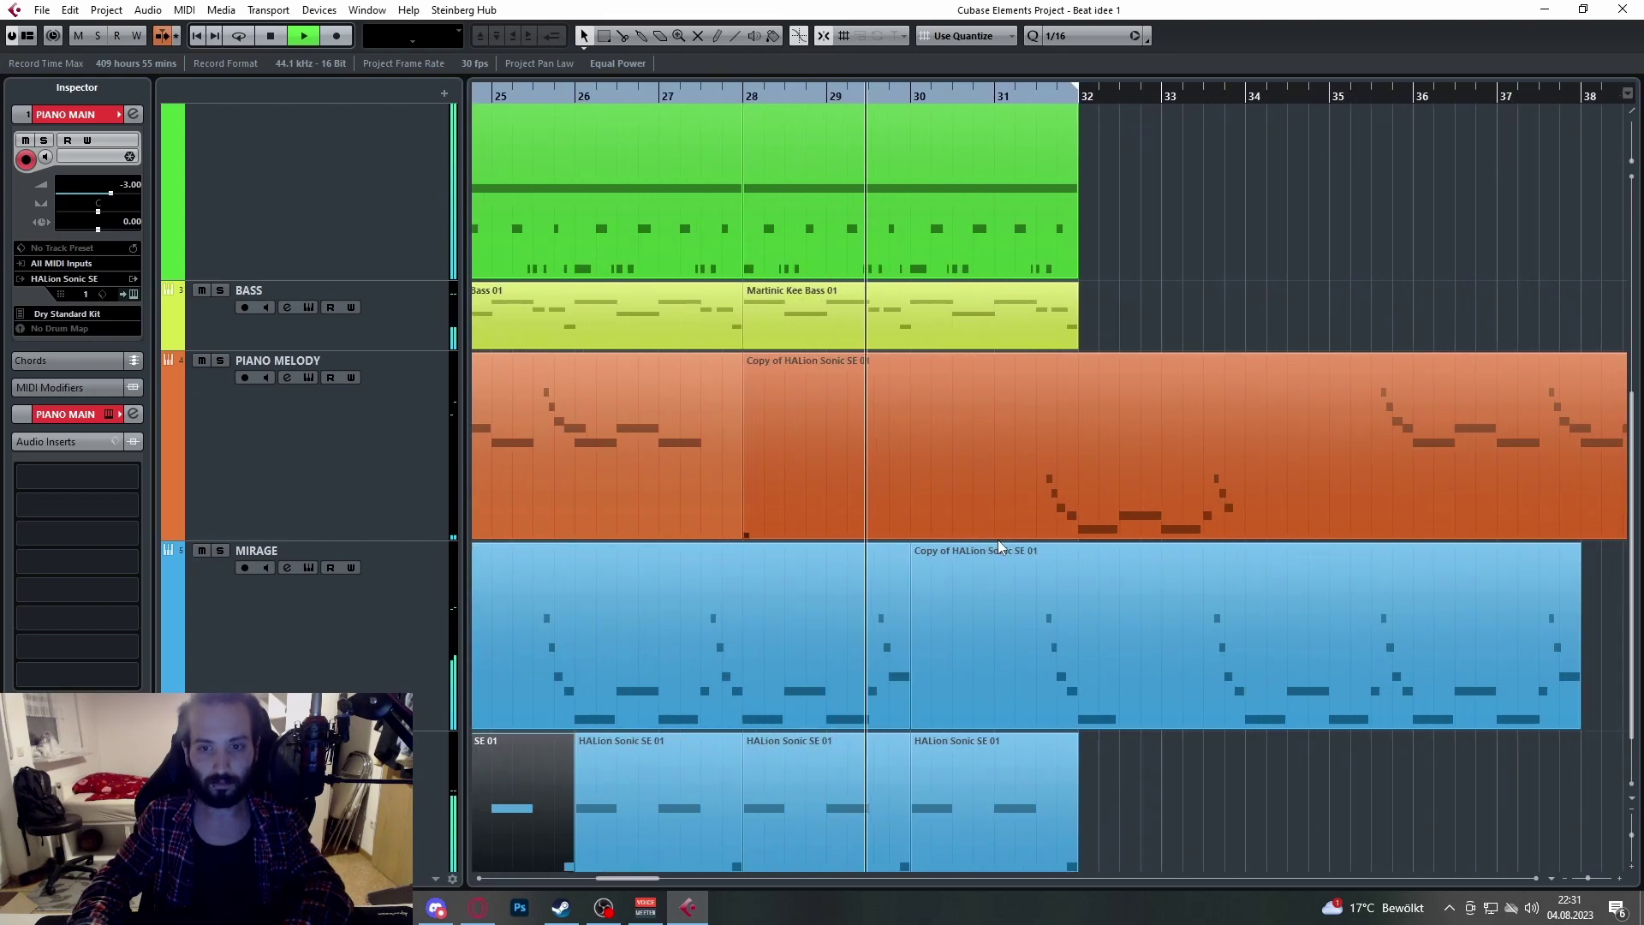
{"action": "scroll", "coordinate": [998, 539], "scroll_direction": "down", "scroll_amount": 1}
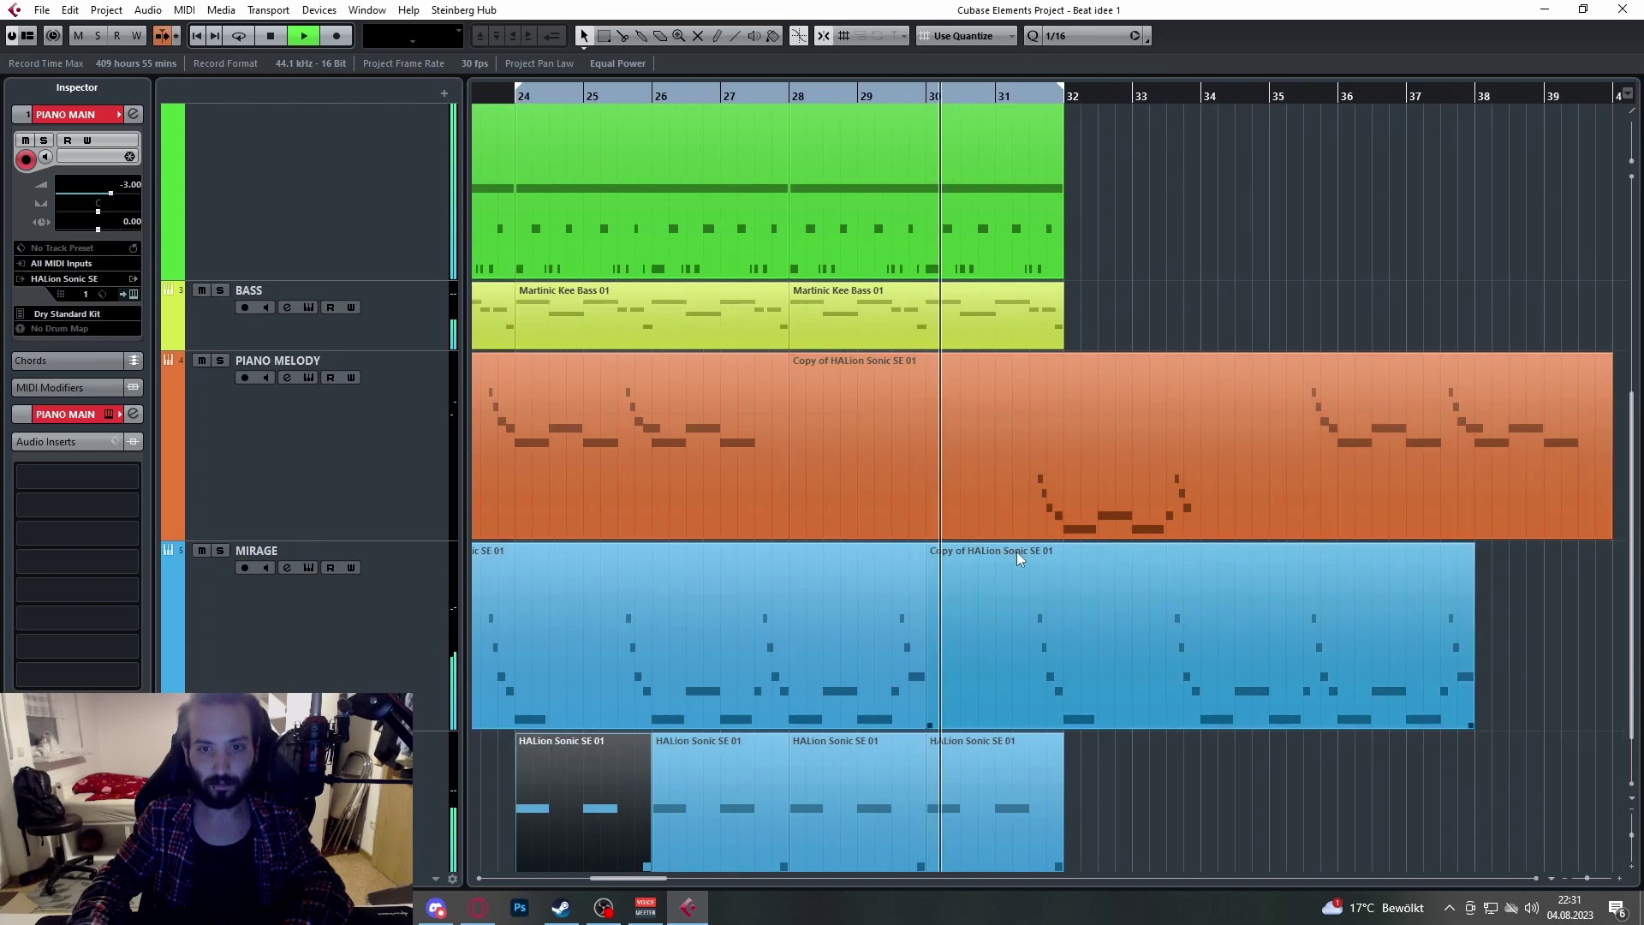
{"action": "scroll", "coordinate": [1050, 519], "scroll_direction": "right", "scroll_amount": 3}
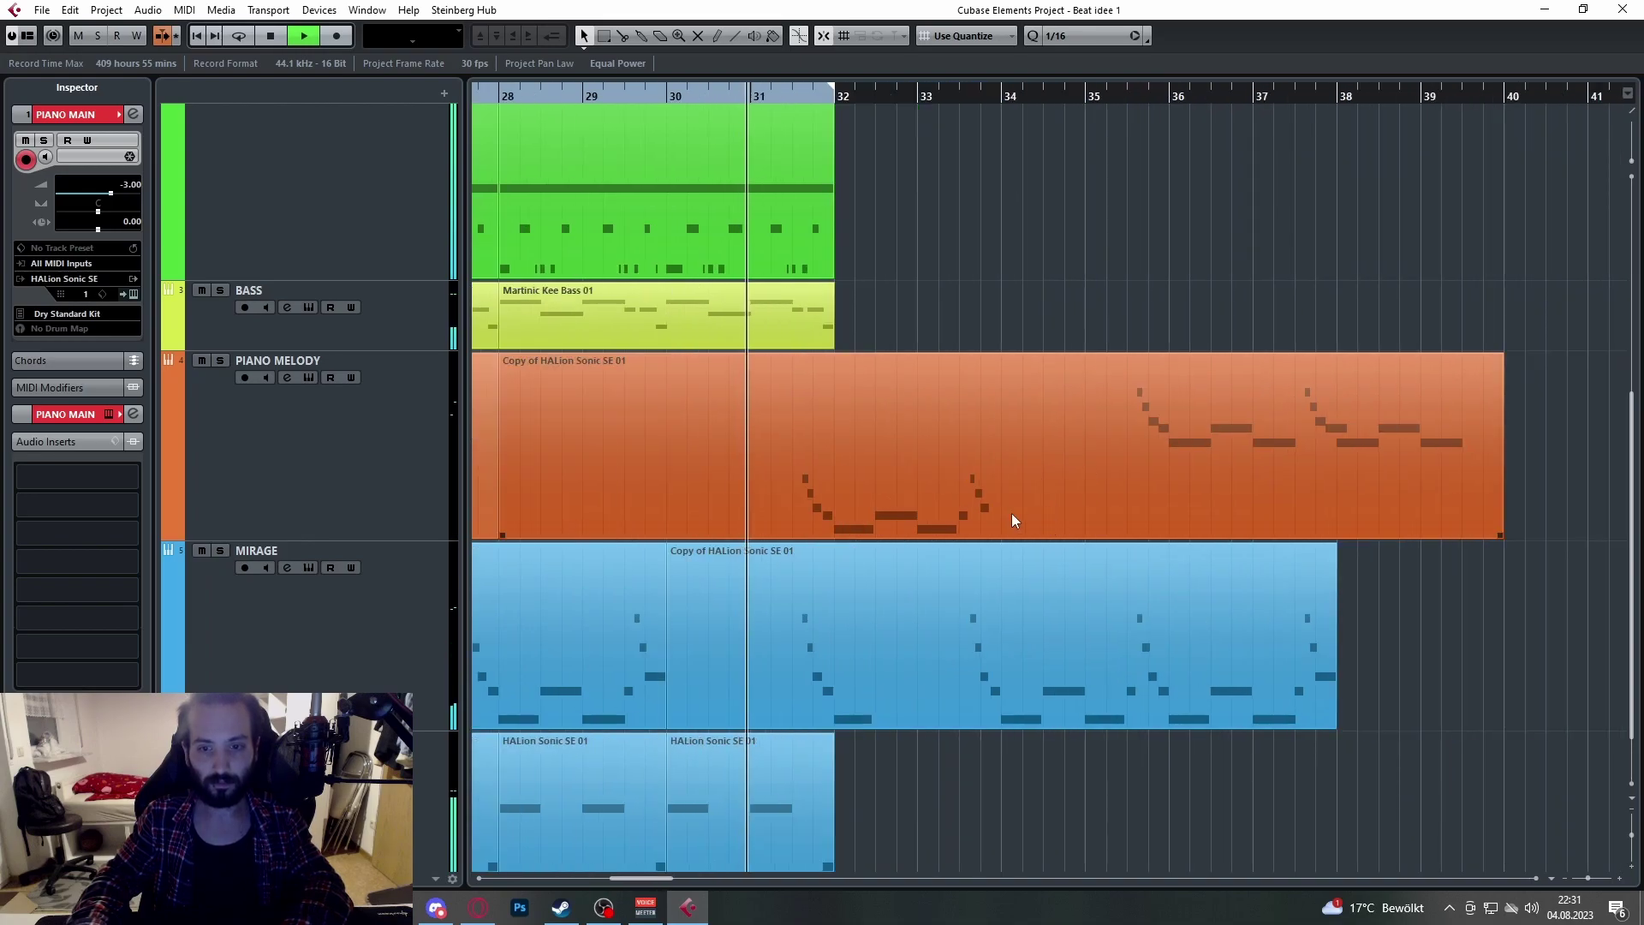
{"action": "scroll", "coordinate": [769, 511], "scroll_direction": "up", "scroll_amount": 2}
{"action": "scroll", "coordinate": [788, 503], "scroll_direction": "up", "scroll_amount": 1}
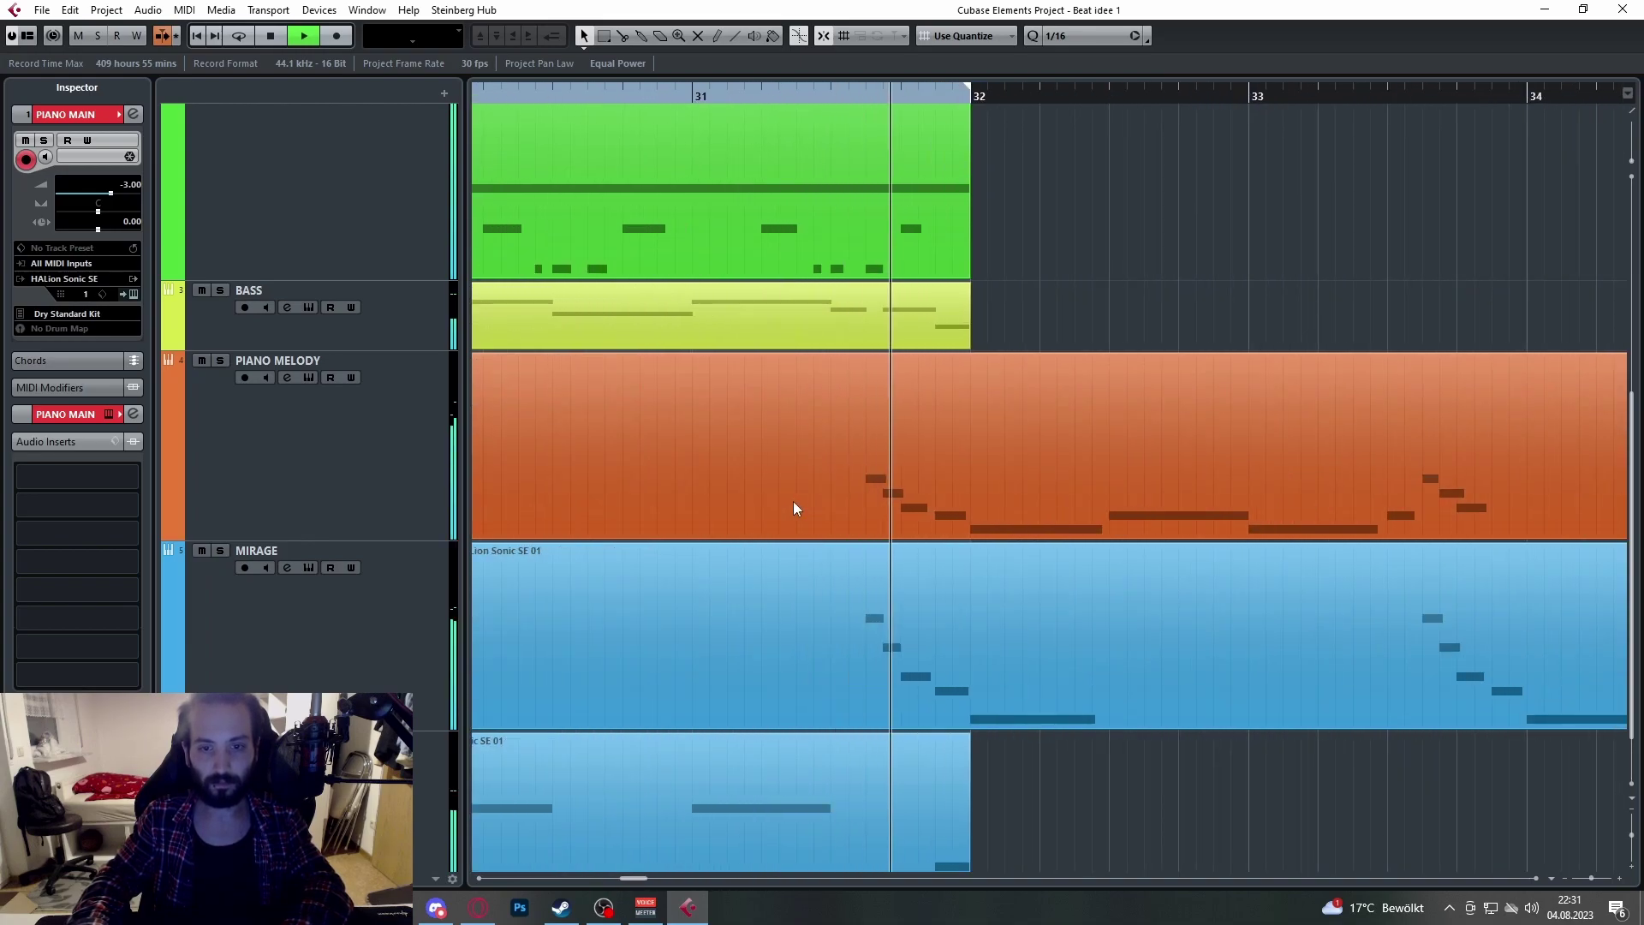
Step: Stop playback around bar 32 and select the PIANO MELODY part that ends at bar 28
{"action": "key", "text": "space"}
{"action": "scroll", "coordinate": [964, 492], "scroll_direction": "down", "scroll_amount": 3}
{"action": "left_click", "coordinate": [735, 454]}
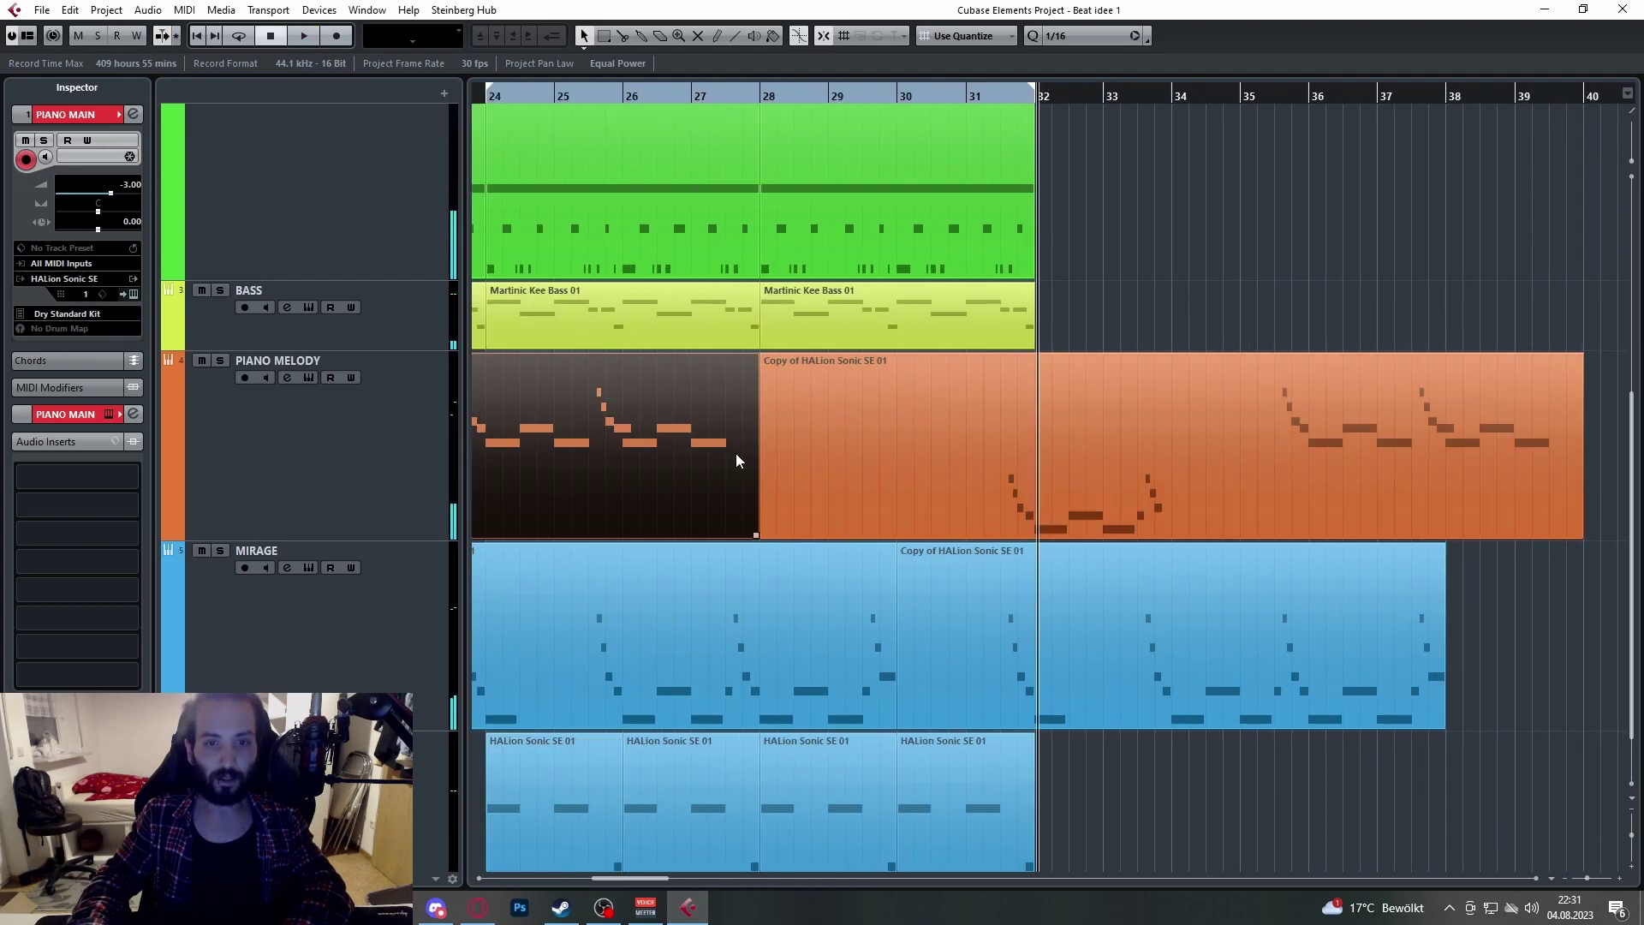
Step: Place the playhead at bar 26 and select the PIANO MELODY part that starts at bar 28
{"action": "scroll", "coordinate": [788, 453], "scroll_direction": "left", "scroll_amount": 3}
{"action": "left_click", "coordinate": [863, 89]}
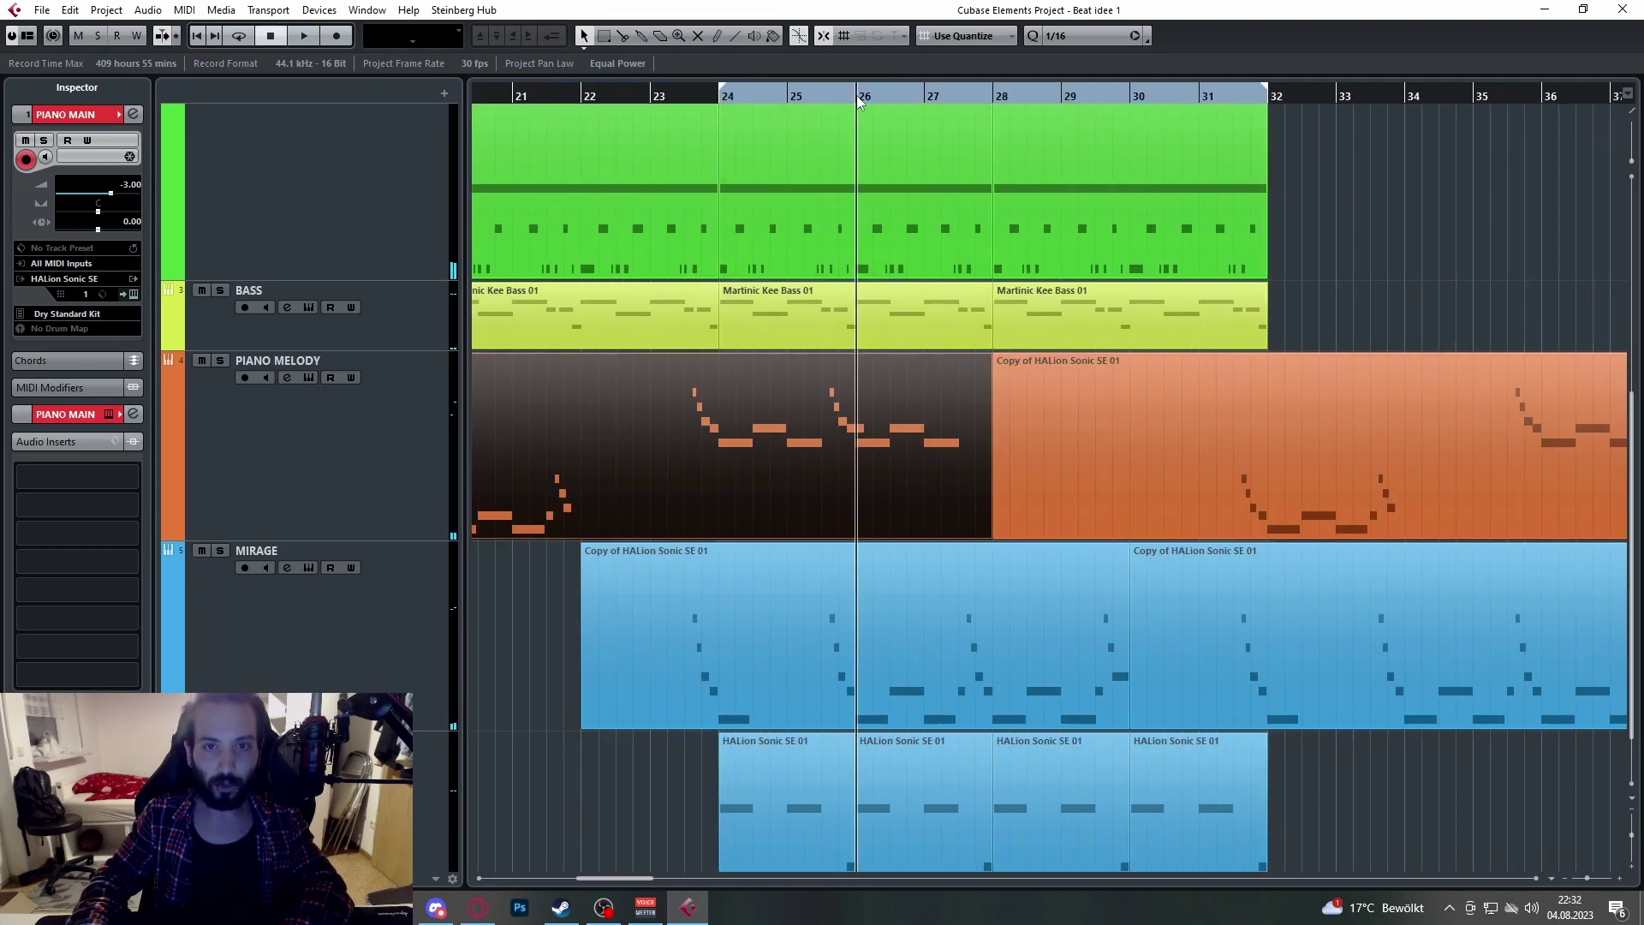
{"action": "scroll", "coordinate": [1115, 405], "scroll_direction": "right", "scroll_amount": 3}
{"action": "scroll", "coordinate": [876, 393], "scroll_direction": "up", "scroll_amount": 1}
{"action": "left_click", "coordinate": [877, 392]}
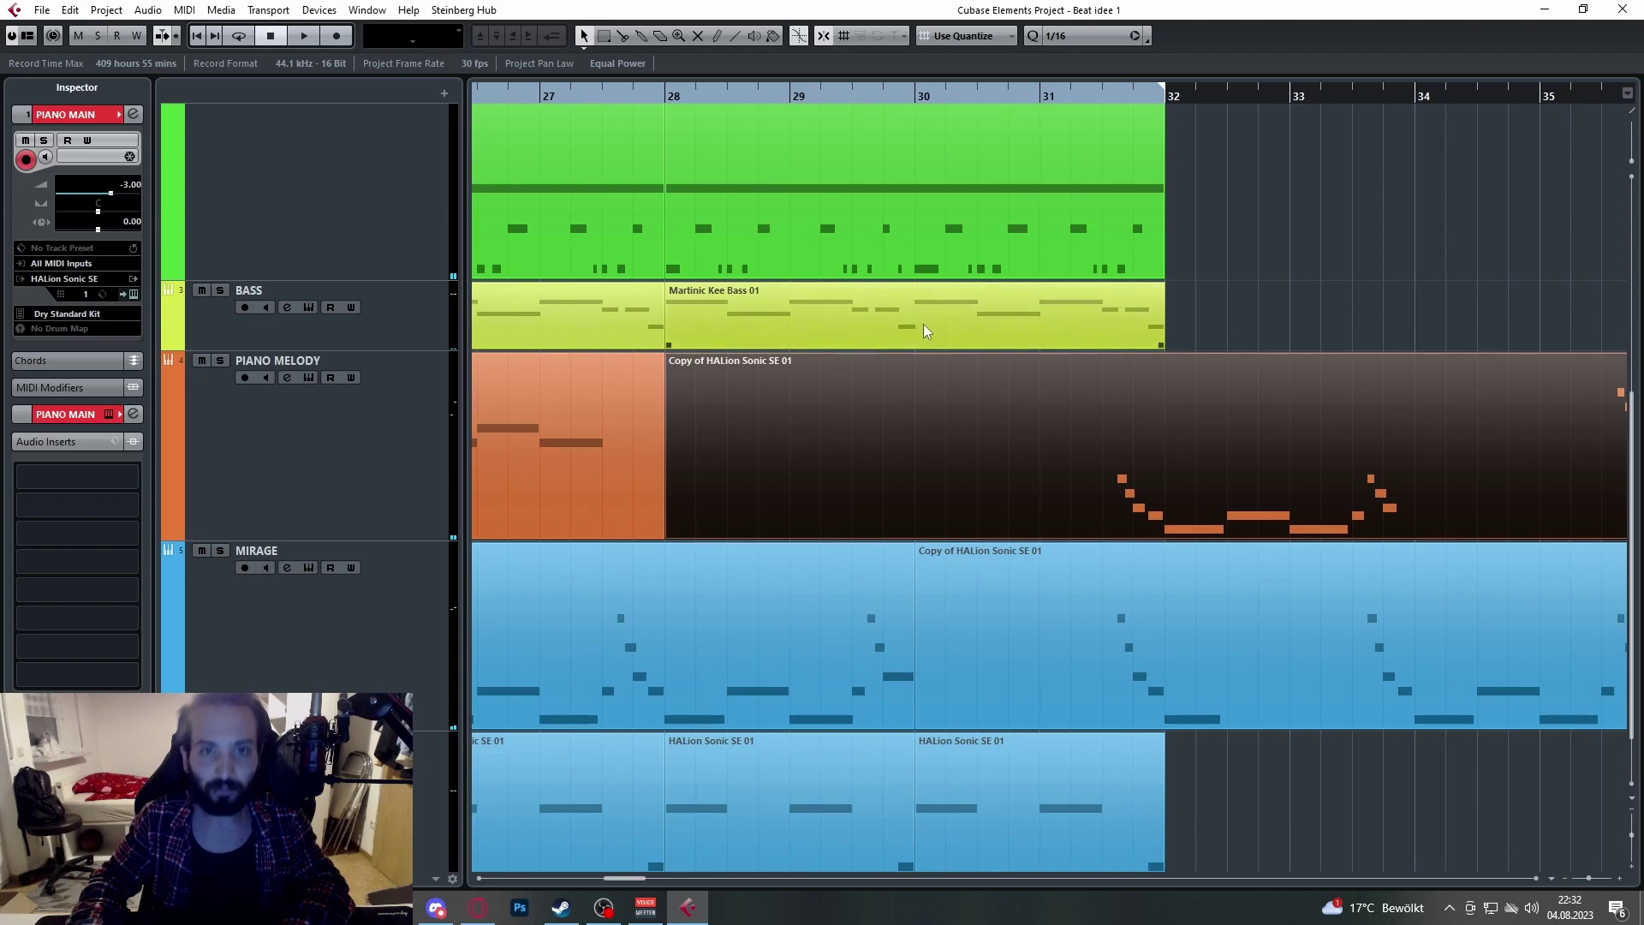
{"action": "scroll", "coordinate": [925, 326], "scroll_direction": "down", "scroll_amount": 1}
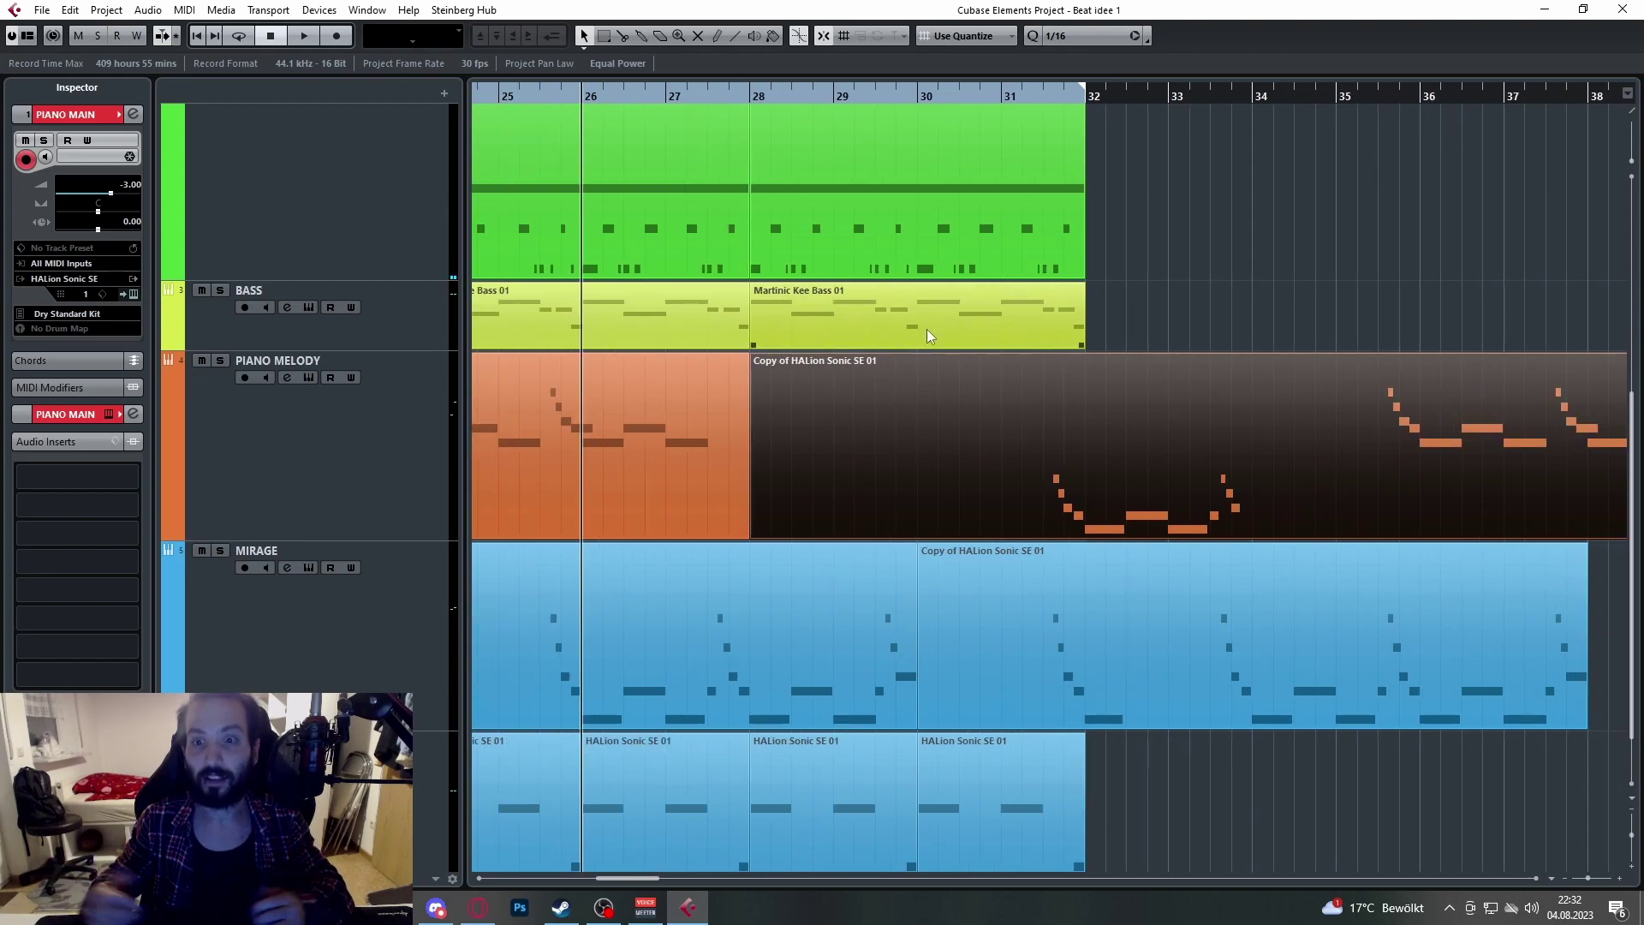
Step: Place the playhead shortly before bar 32 and compare the PIANO MELODY notes there with the preceding part
{"action": "scroll", "coordinate": [927, 329], "scroll_direction": "right", "scroll_amount": 3}
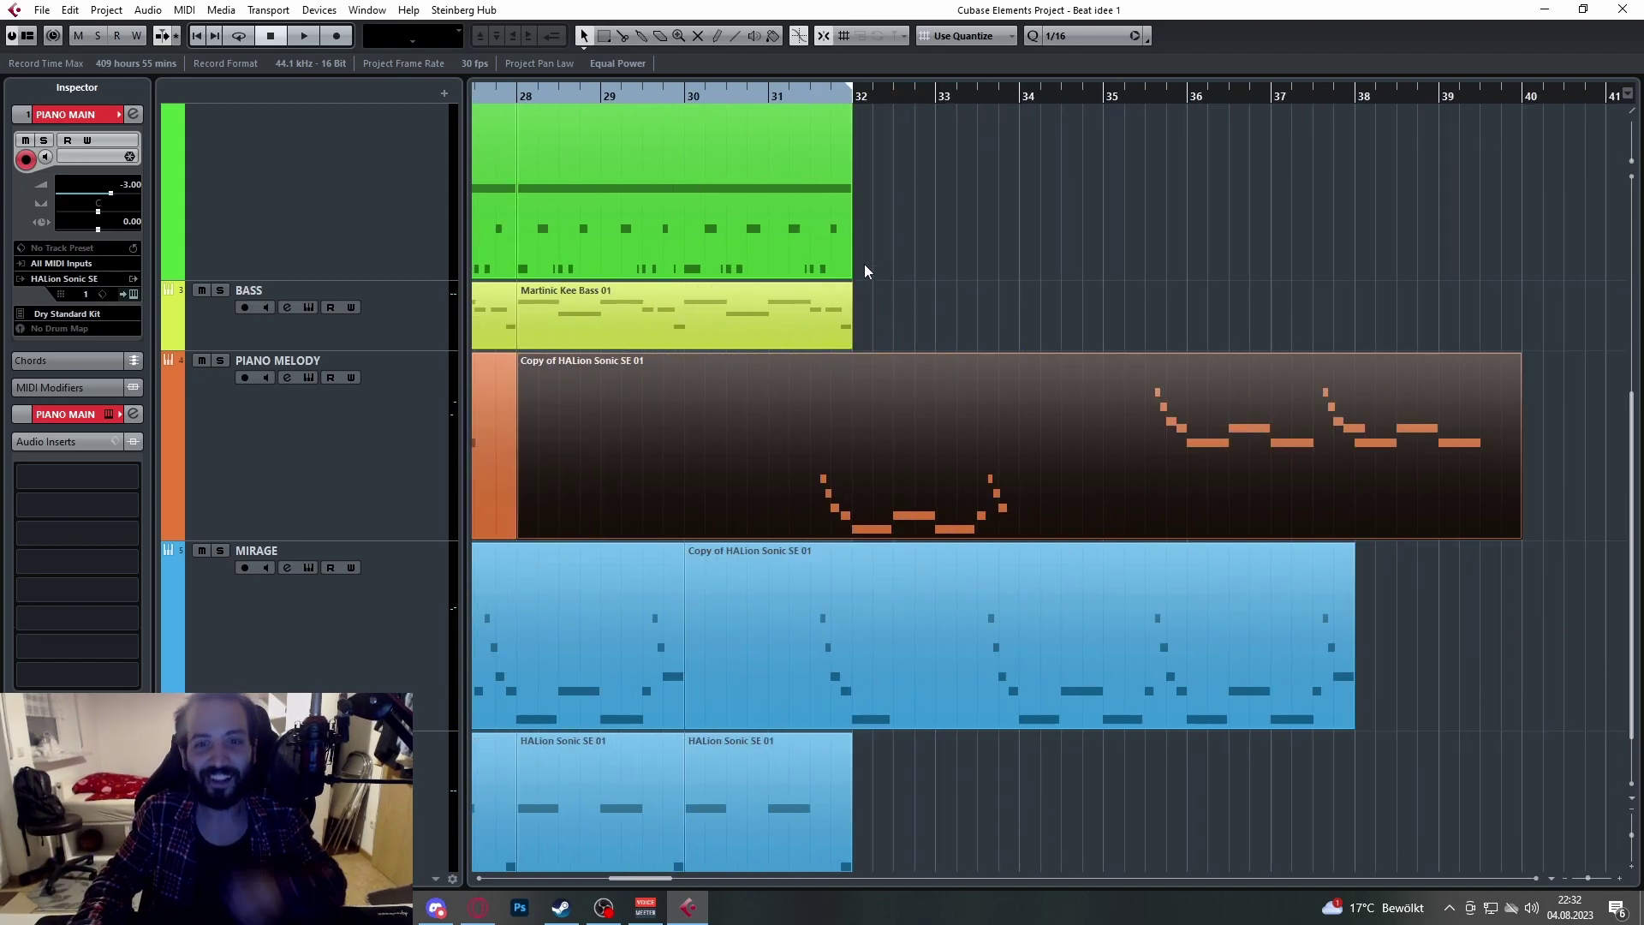
{"action": "left_click", "coordinate": [830, 94]}
{"action": "left_click", "coordinate": [872, 443]}
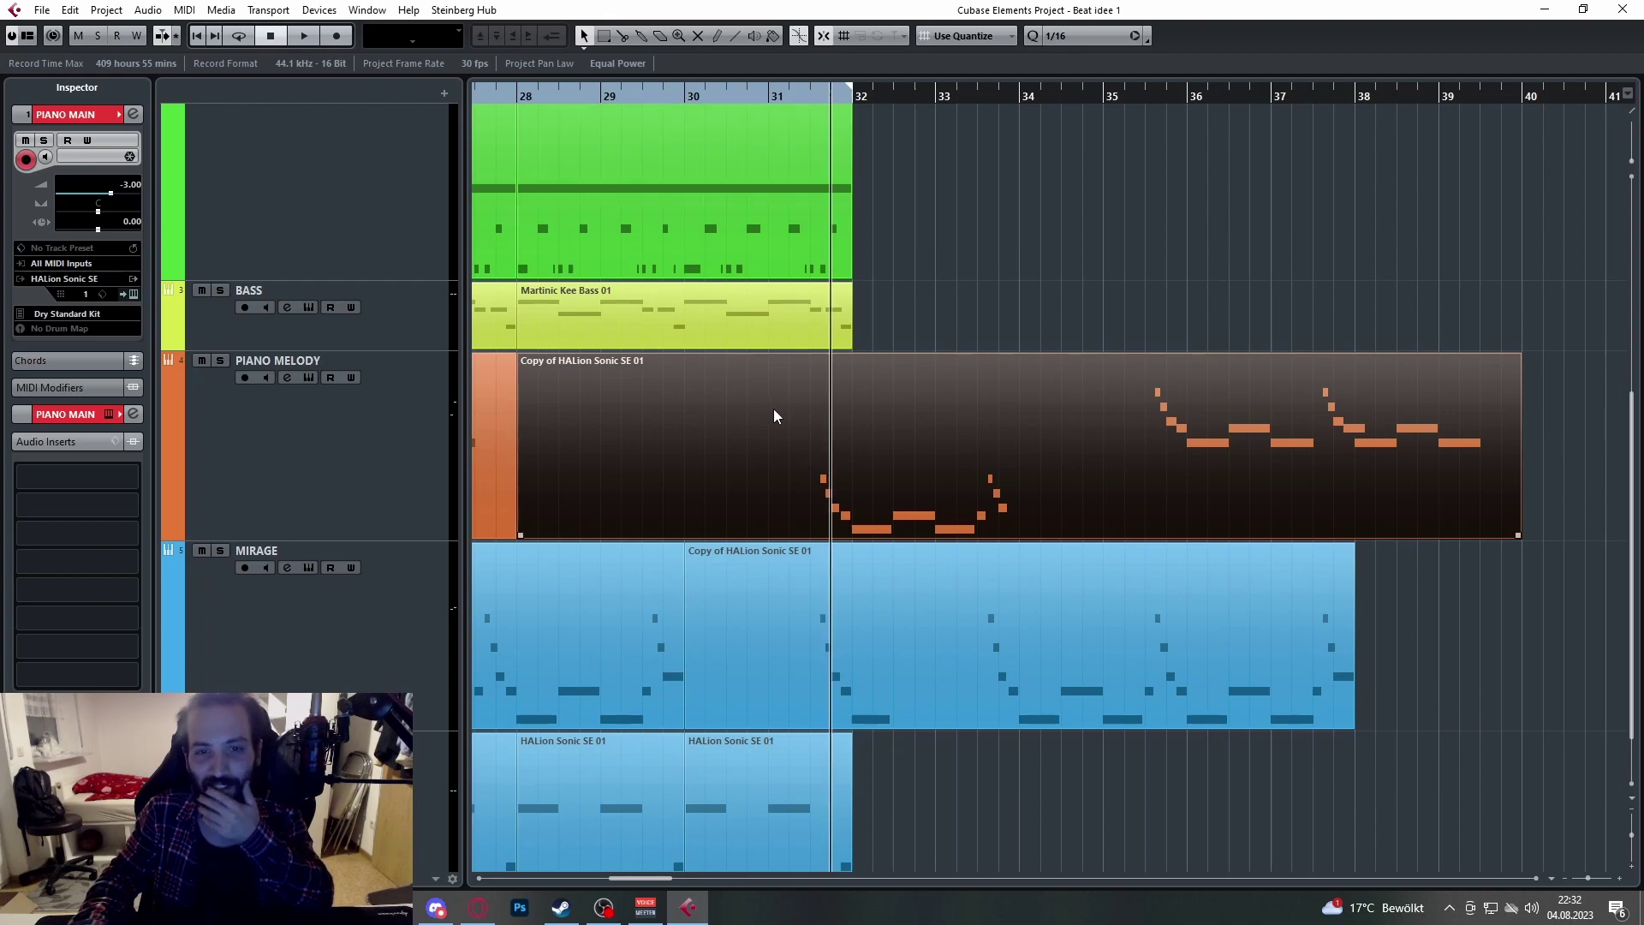
{"action": "scroll", "coordinate": [866, 418], "scroll_direction": "left", "scroll_amount": 3}
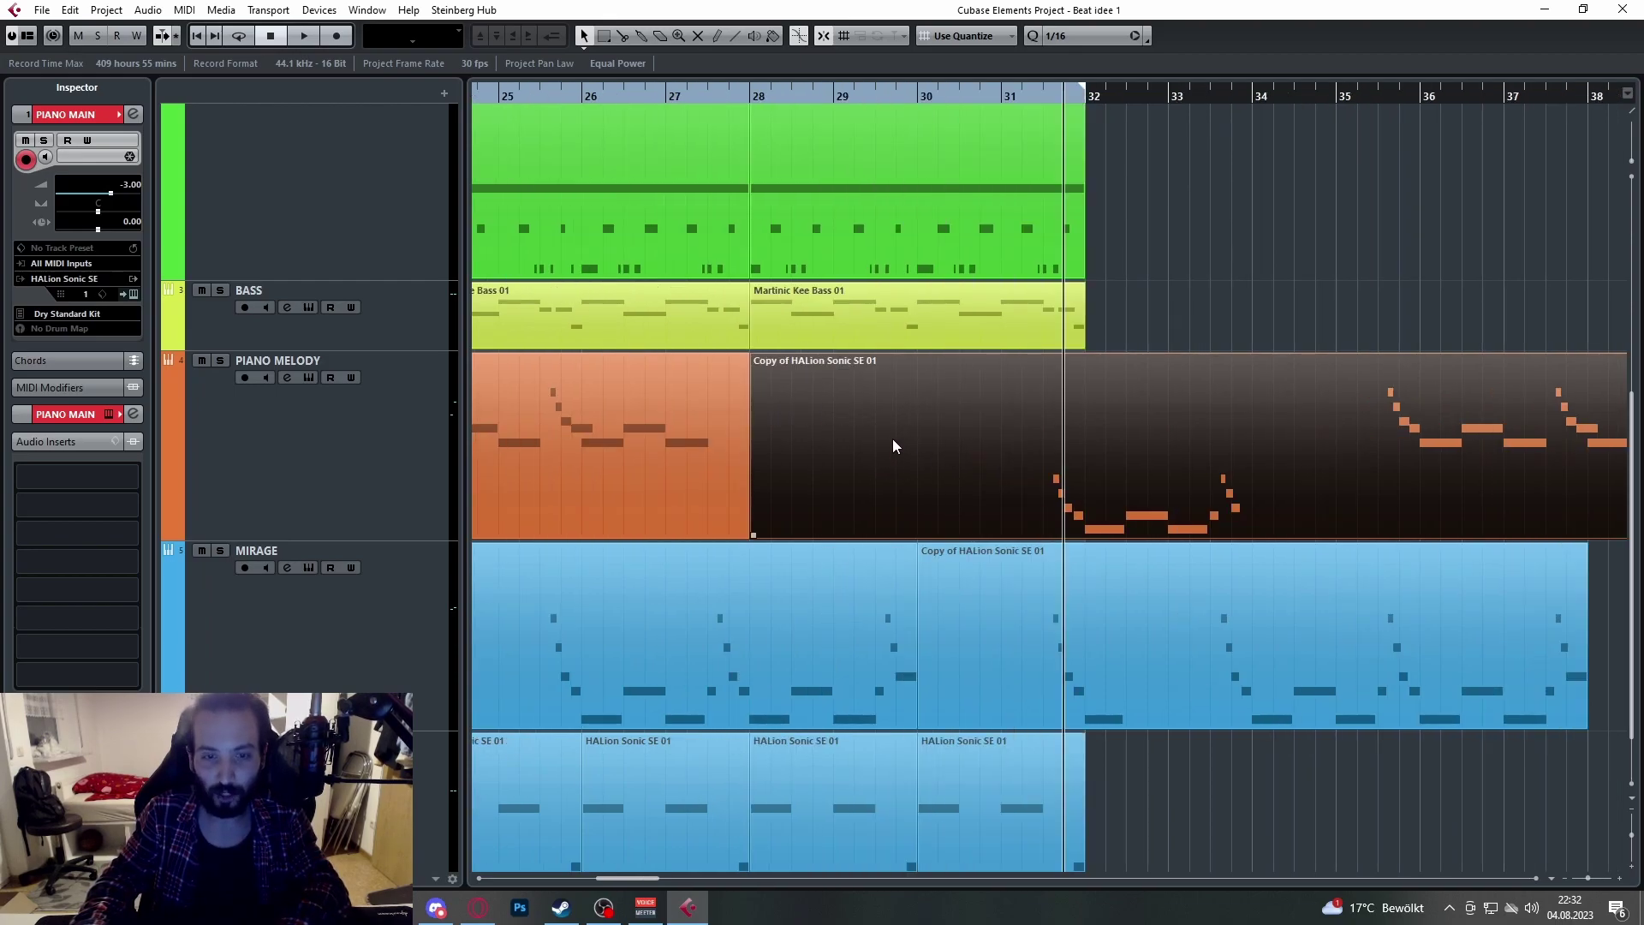
{"action": "scroll", "coordinate": [1098, 487], "scroll_direction": "up", "scroll_amount": 1}
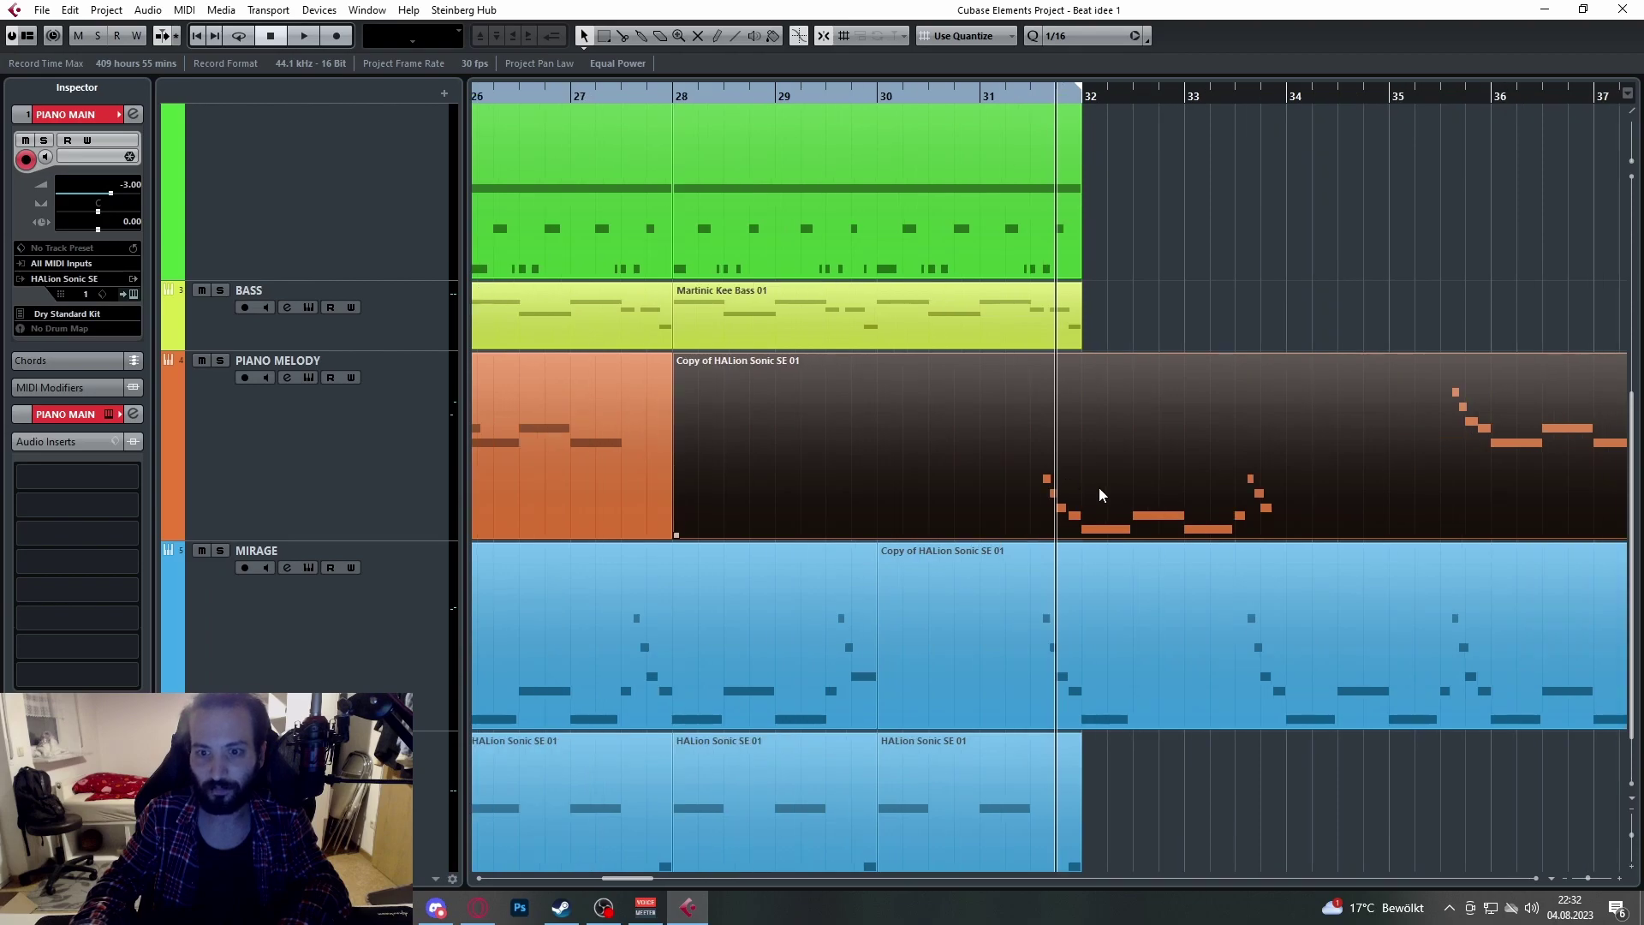
Step: Select the PIANO MELODY part spanning bars 16 to 28 and compare its phrases with the part that follows
{"action": "scroll", "coordinate": [1095, 489], "scroll_direction": "down", "scroll_amount": 4}
{"action": "scroll", "coordinate": [917, 463], "scroll_direction": "down", "scroll_amount": 2}
{"action": "left_click", "coordinate": [668, 480]}
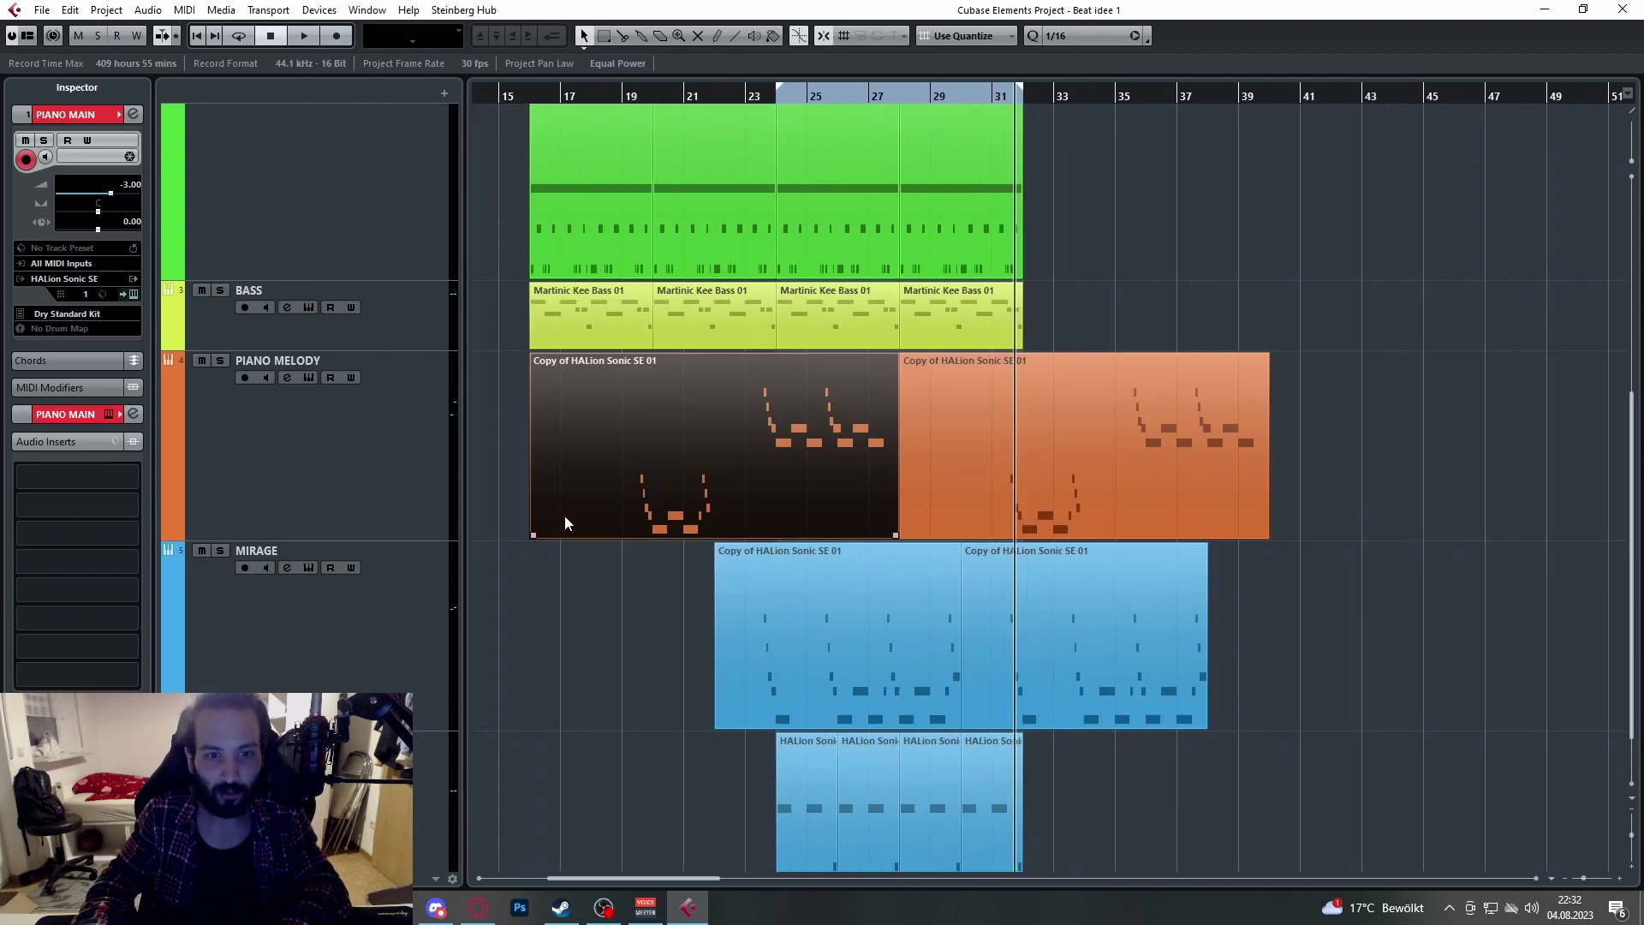
{"action": "scroll", "coordinate": [552, 523], "scroll_direction": "up", "scroll_amount": 1}
{"action": "scroll", "coordinate": [824, 517], "scroll_direction": "up", "scroll_amount": 3}
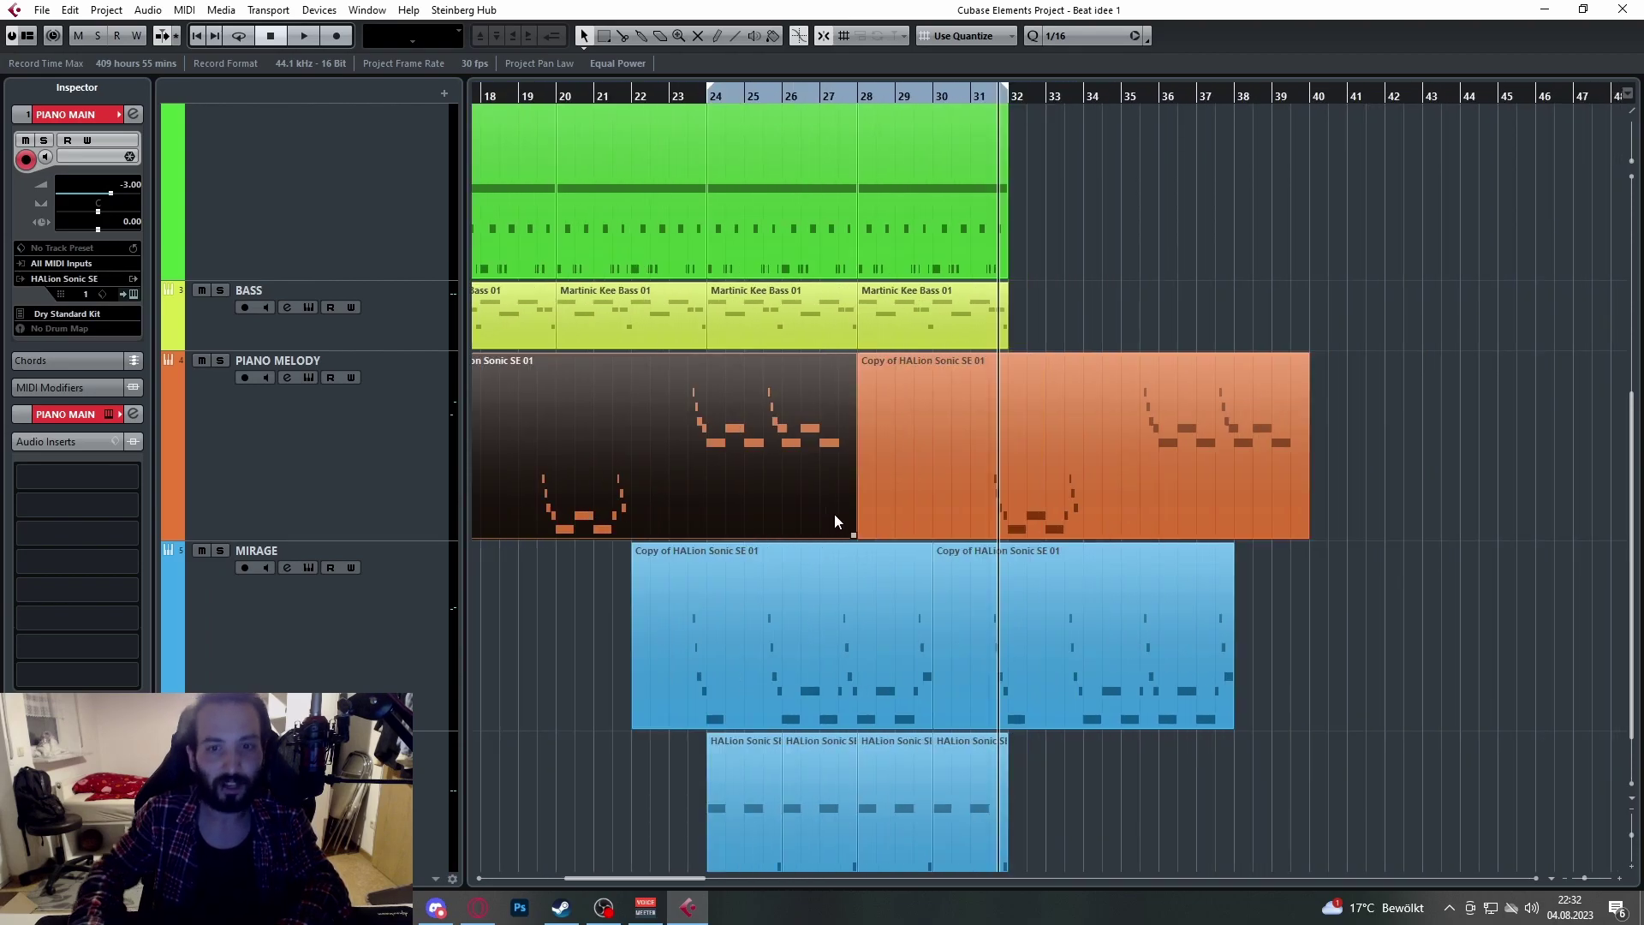
{"action": "scroll", "coordinate": [882, 504], "scroll_direction": "up", "scroll_amount": 3}
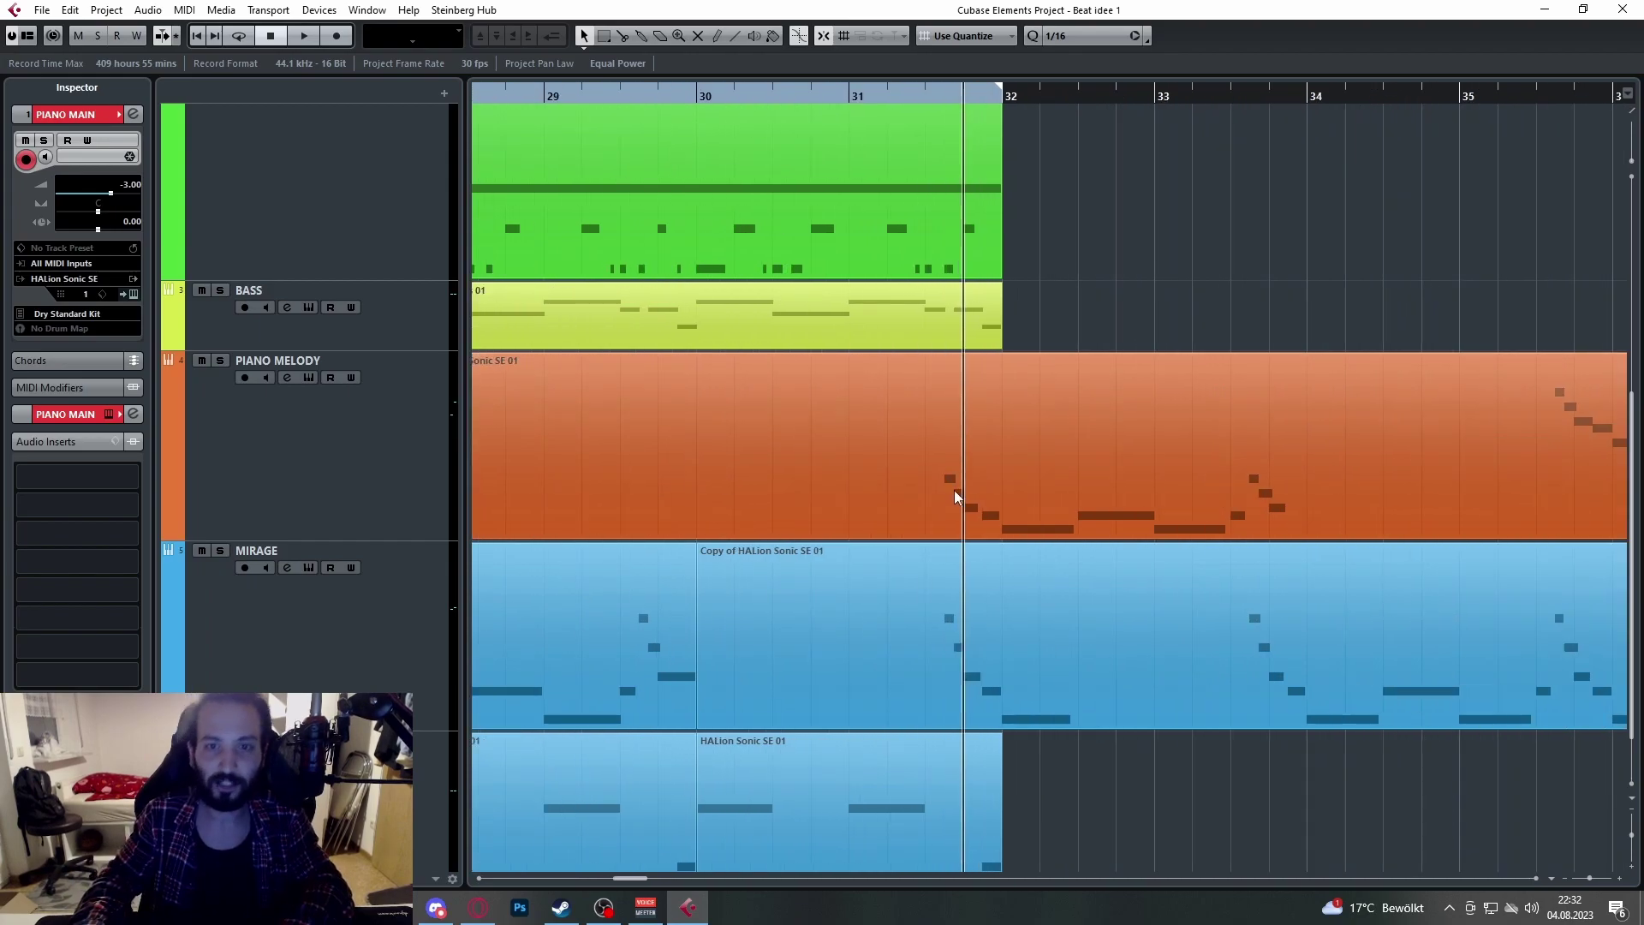
Step: Place the playhead just after bar 31, inspect the second PIANO MELODY part's notes in the Key Editor, and close the editor
{"action": "scroll", "coordinate": [948, 488], "scroll_direction": "right", "scroll_amount": 1}
{"action": "left_click", "coordinate": [764, 96]}
{"action": "double_click", "coordinate": [872, 406]}
{"action": "scroll", "coordinate": [1045, 392], "scroll_direction": "right", "scroll_amount": 1}
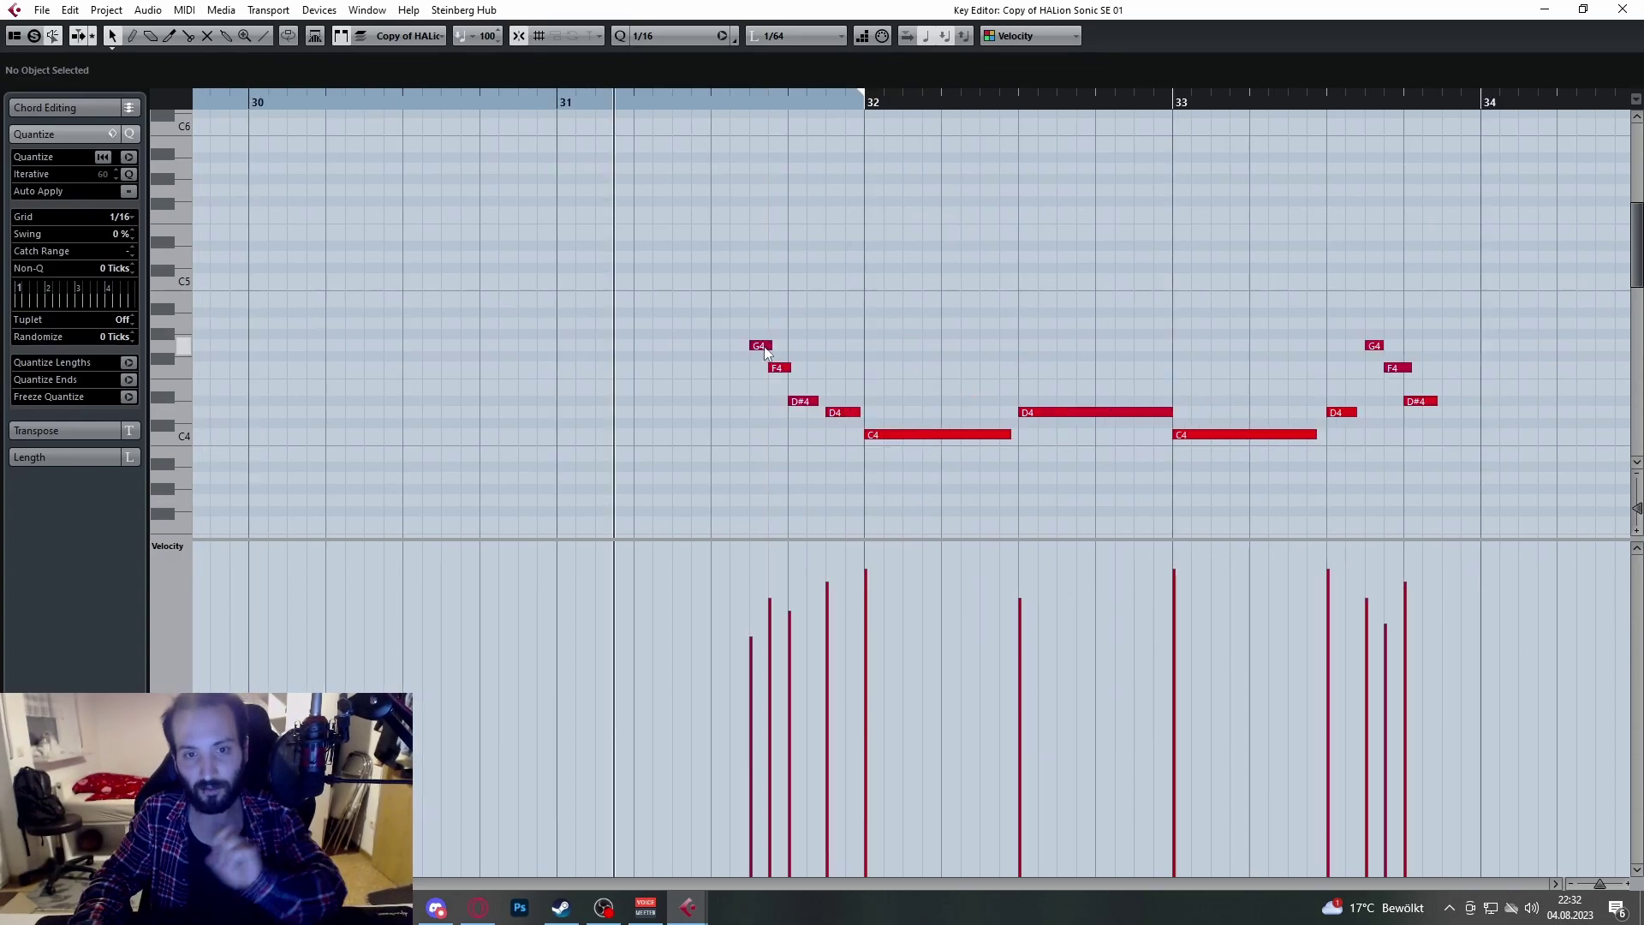
{"action": "left_click", "coordinate": [897, 438]}
{"action": "left_click", "coordinate": [1623, 10]}
{"action": "scroll", "coordinate": [870, 415], "scroll_direction": "down", "scroll_amount": 1}
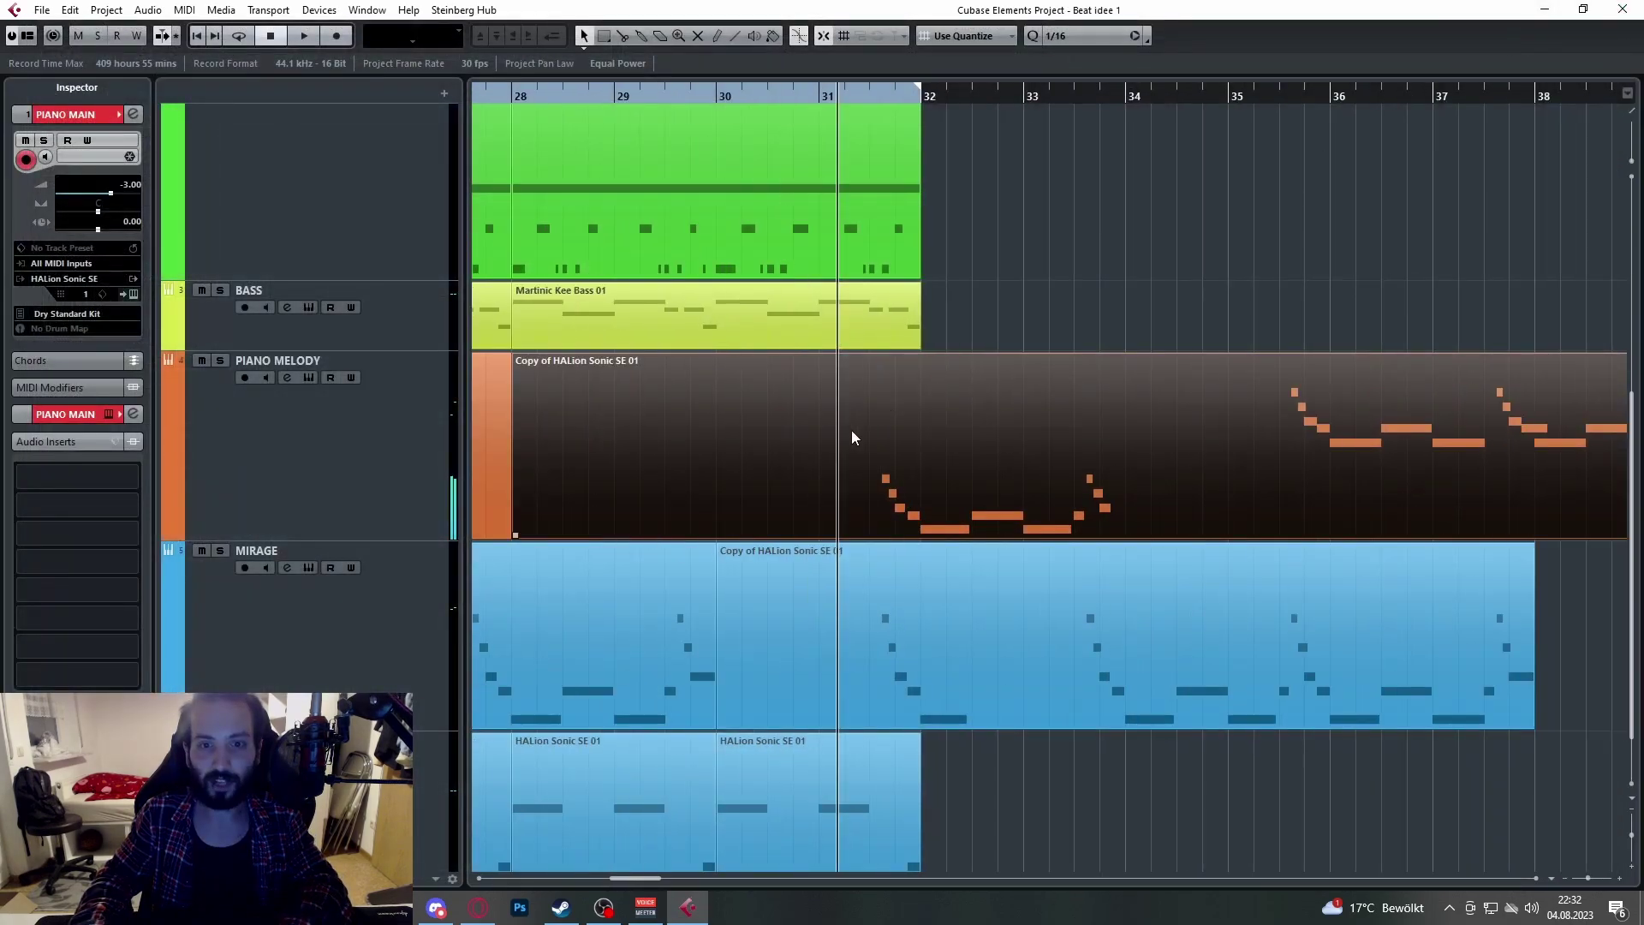
Step: Play the transition from just after bar 31 and stop just past bar 32
{"action": "scroll", "coordinate": [870, 415], "scroll_direction": "up", "scroll_amount": 1}
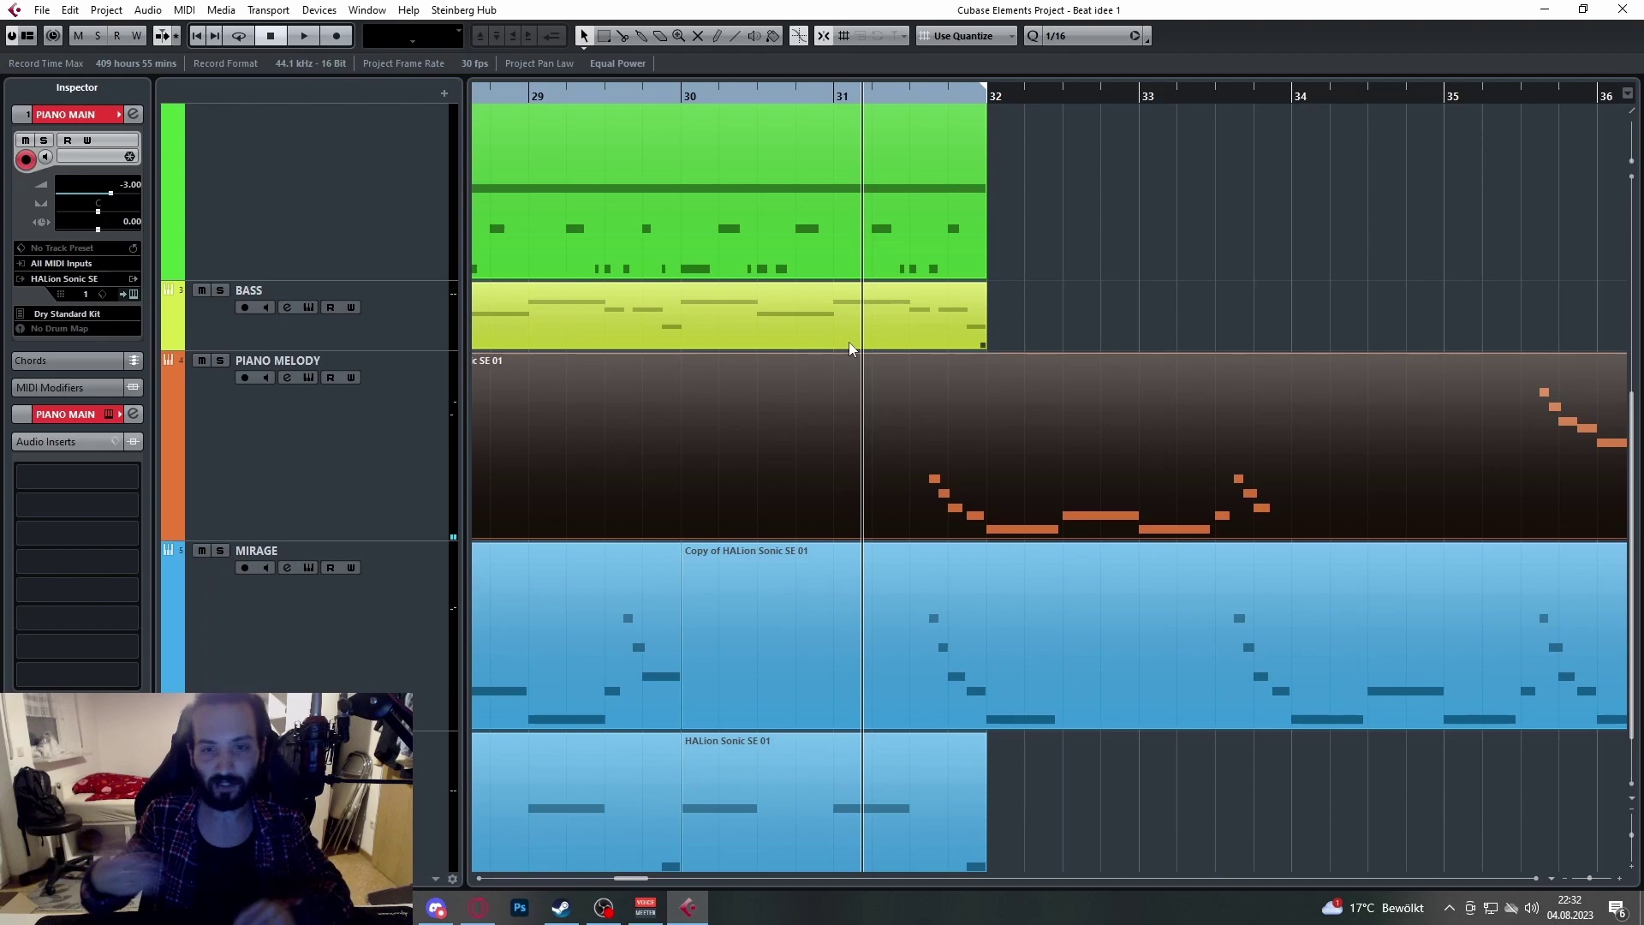
{"action": "key", "text": "space"}
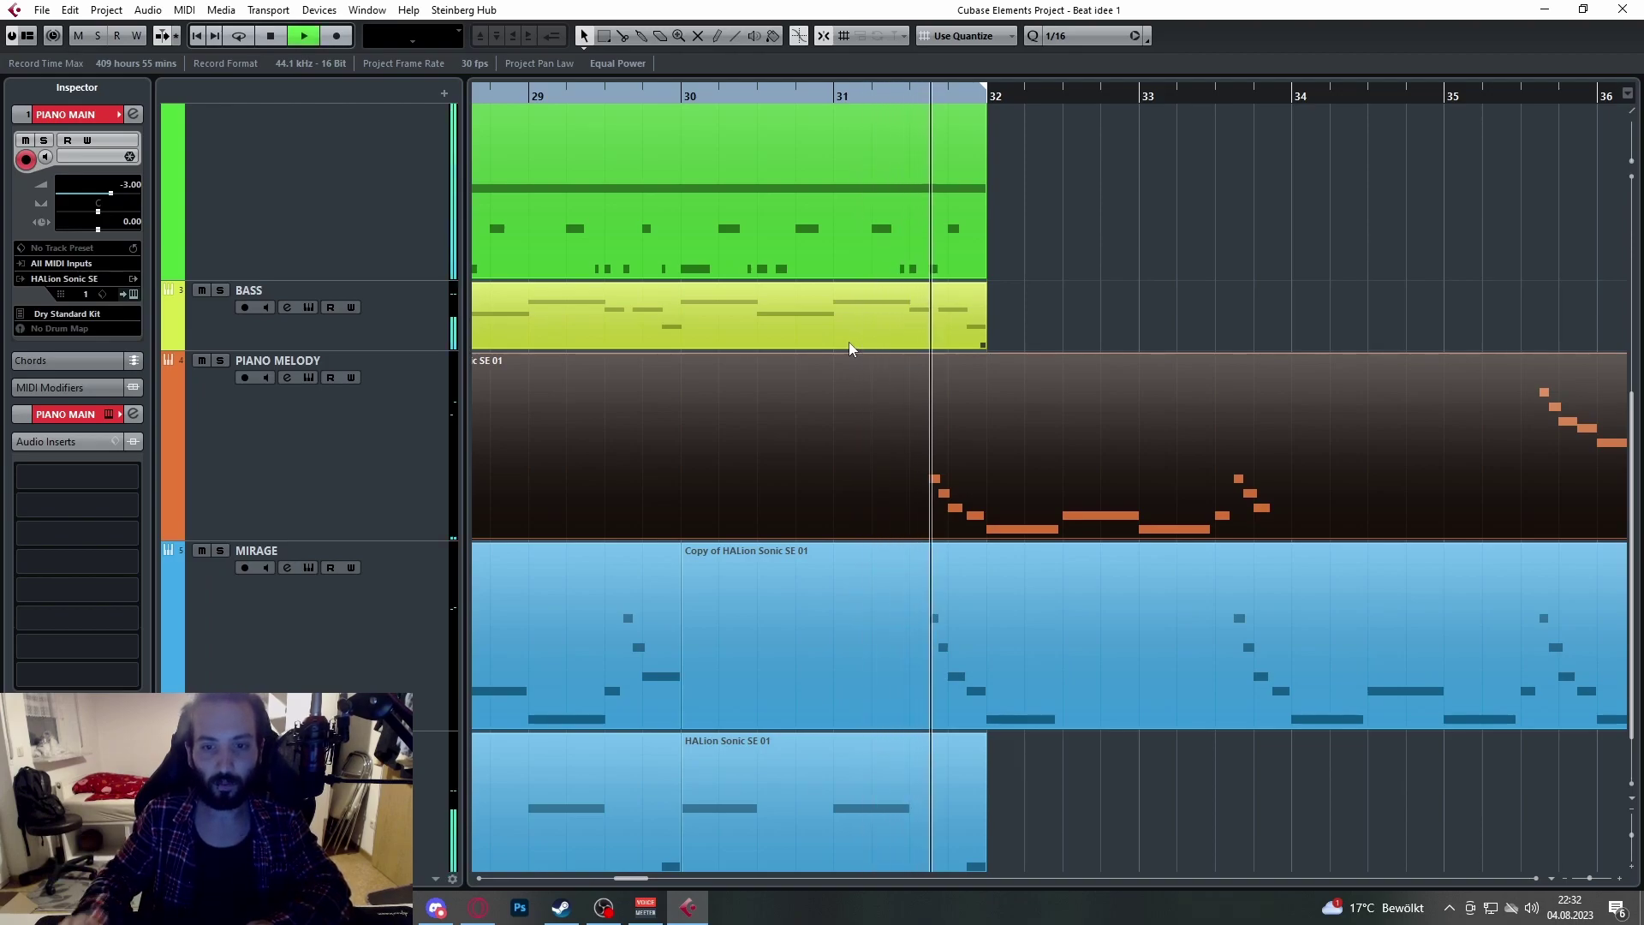
{"action": "key", "text": "space"}
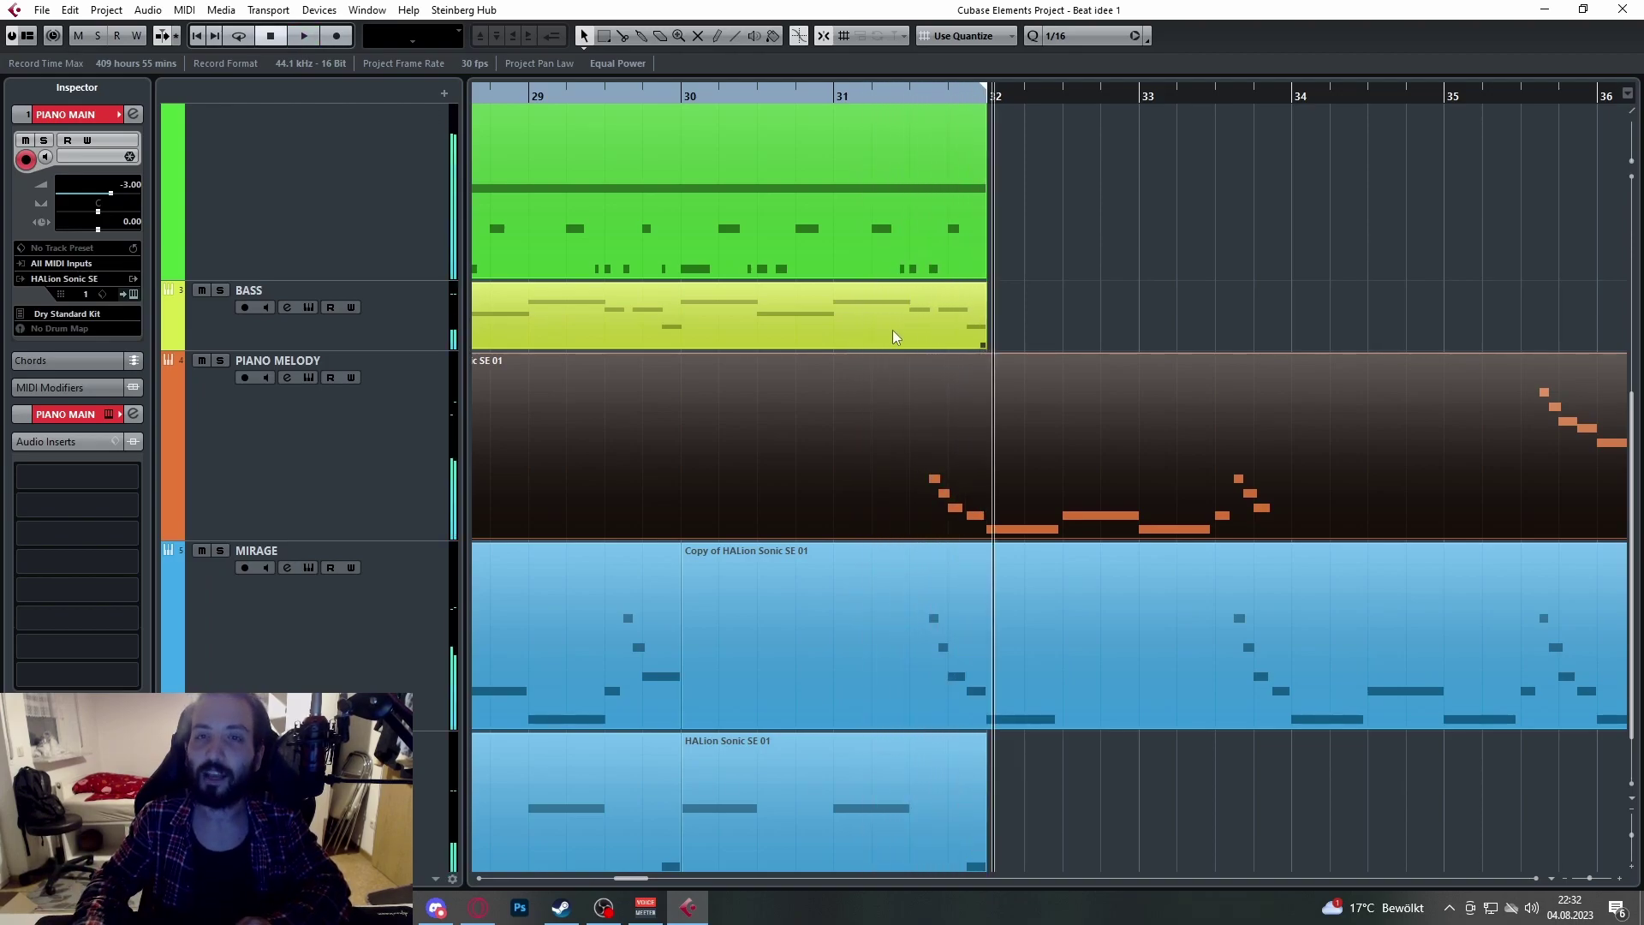
Step: Select the tracks from DRUMS through PAPU_64b 01 and resize their heights together to fit the view
{"action": "scroll", "coordinate": [1235, 332], "scroll_direction": "down", "scroll_amount": 4}
{"action": "scroll", "coordinate": [1074, 359], "scroll_direction": "down", "scroll_amount": 2}
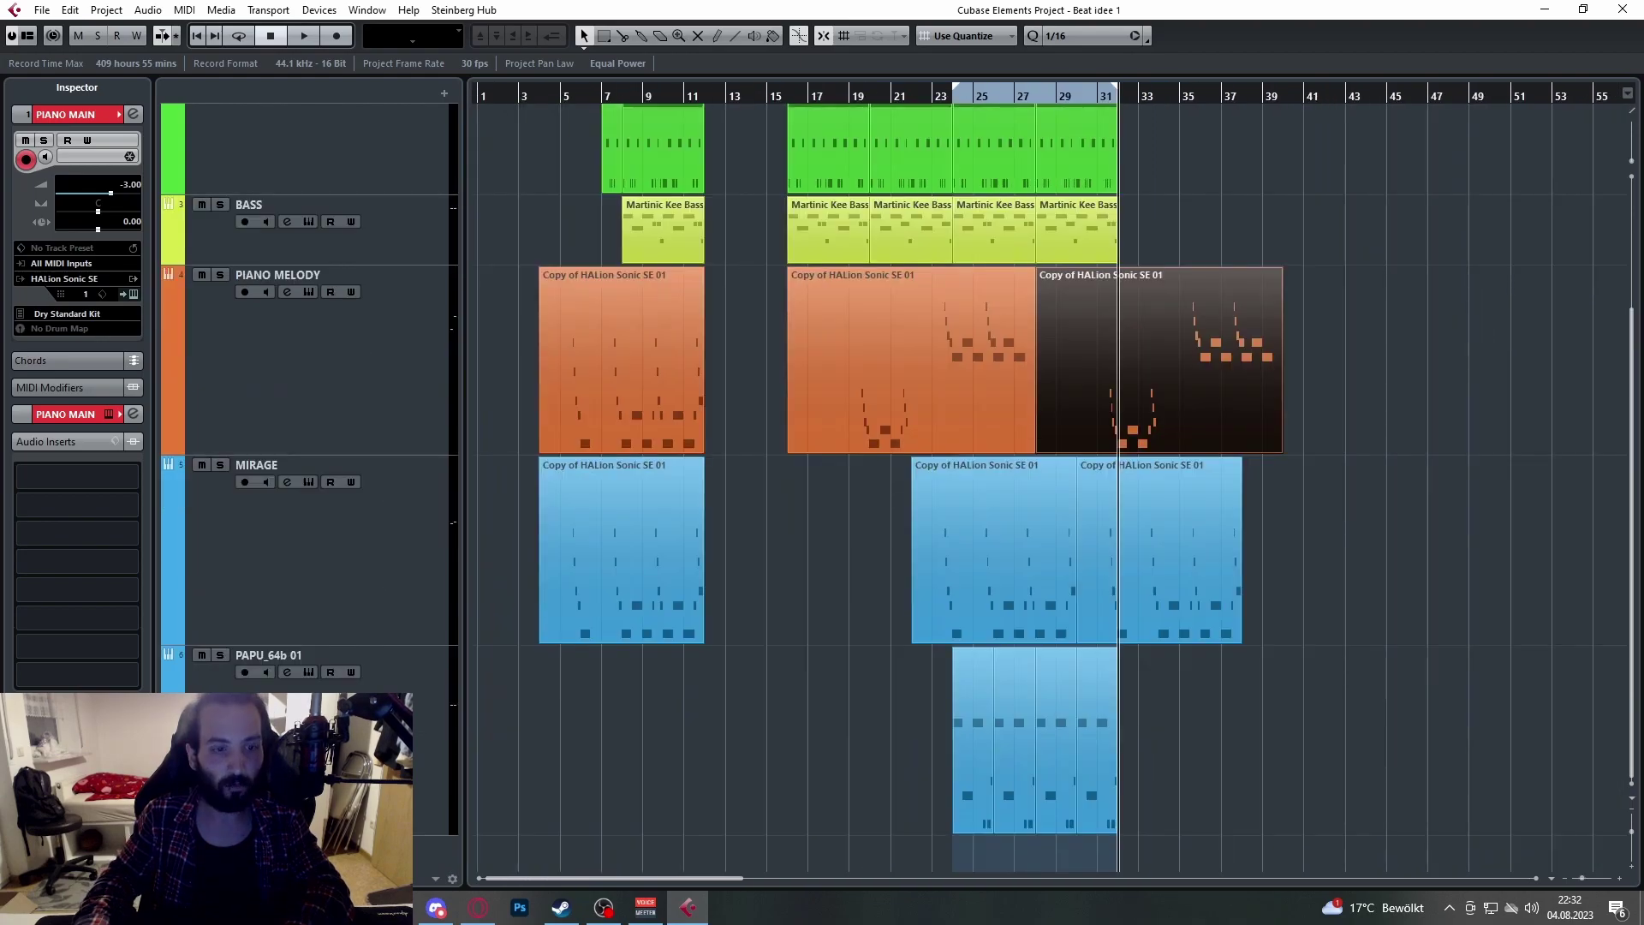
{"action": "left_click", "coordinate": [342, 728]}
{"action": "scroll", "coordinate": [403, 531], "scroll_direction": "up", "scroll_amount": 3}
{"action": "left_click", "coordinate": [379, 202]}
{"action": "scroll", "coordinate": [379, 223], "scroll_direction": "down", "scroll_amount": 3}
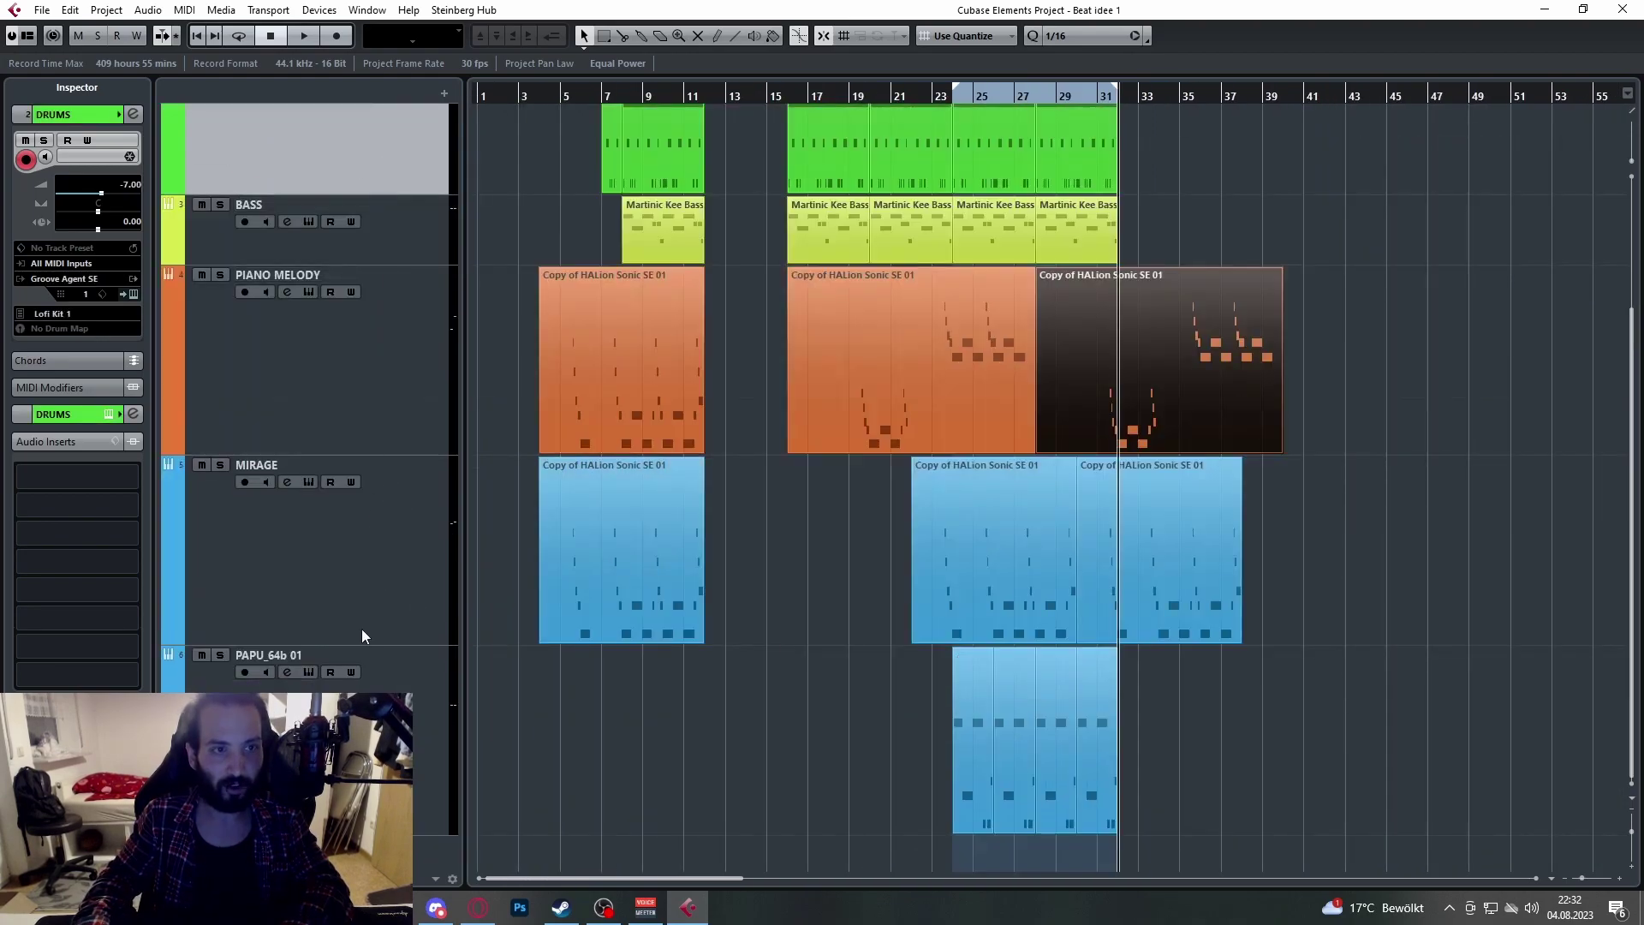
{"action": "left_click", "coordinate": [356, 728], "text": "shift"}
{"action": "left_click_drag", "start_coordinate": [411, 807], "coordinate": [428, 610]}
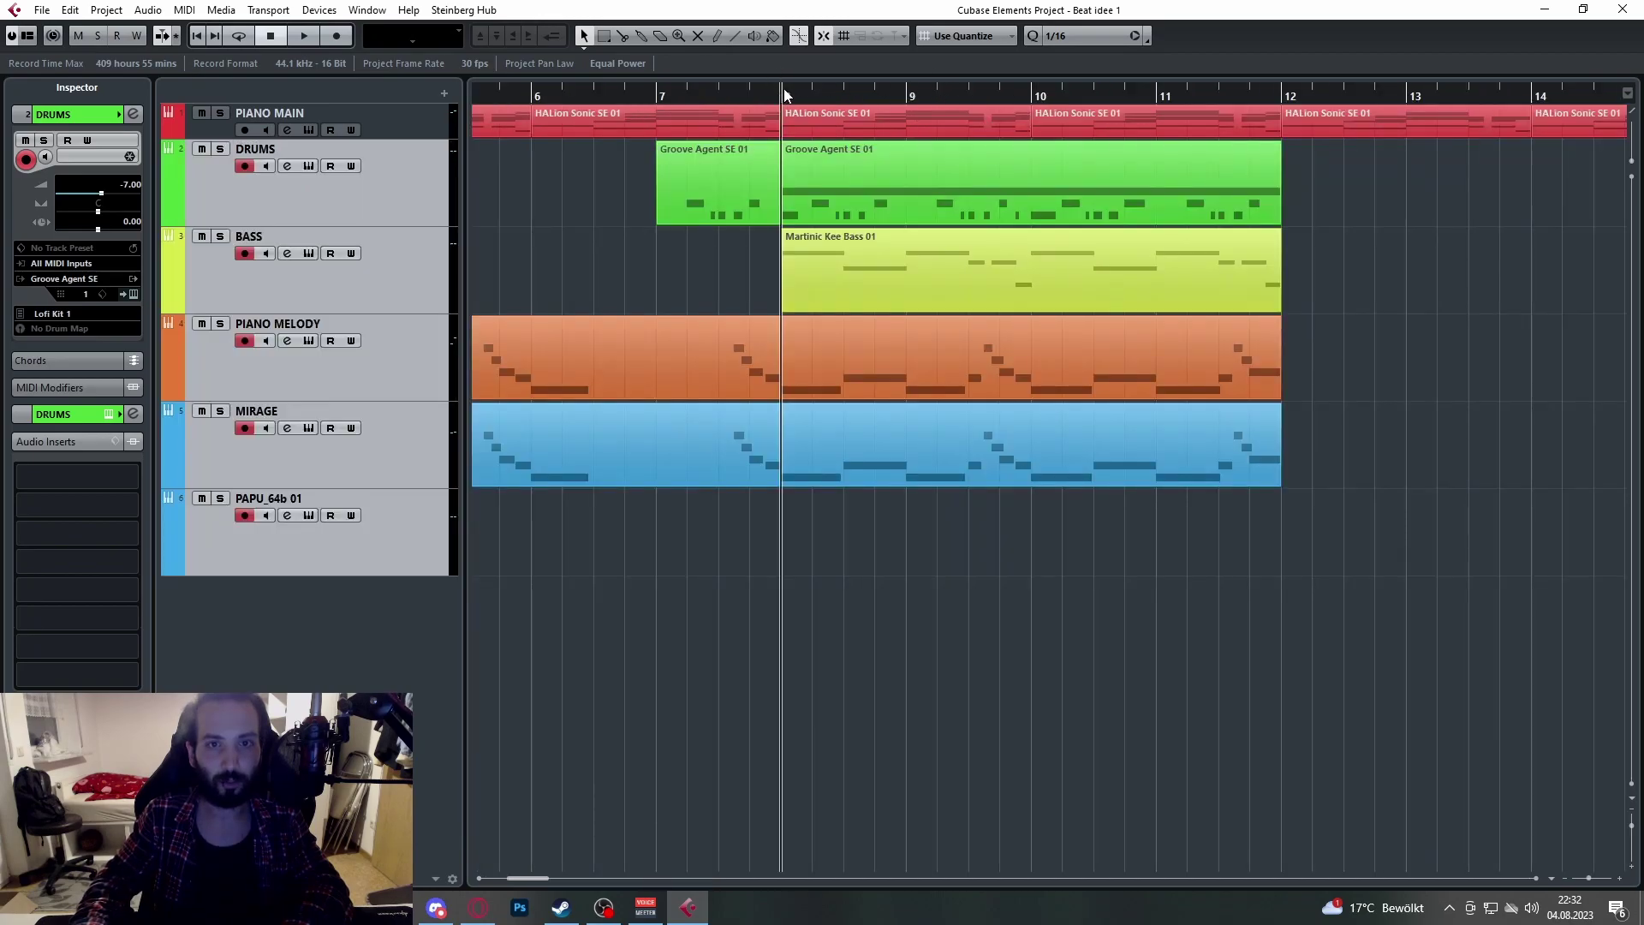
Step: Set the left locator to bar 8 and the right locator to bar 12, and select the parts between them across the tracks
{"action": "left_click", "coordinate": [785, 91], "text": "ctrl"}
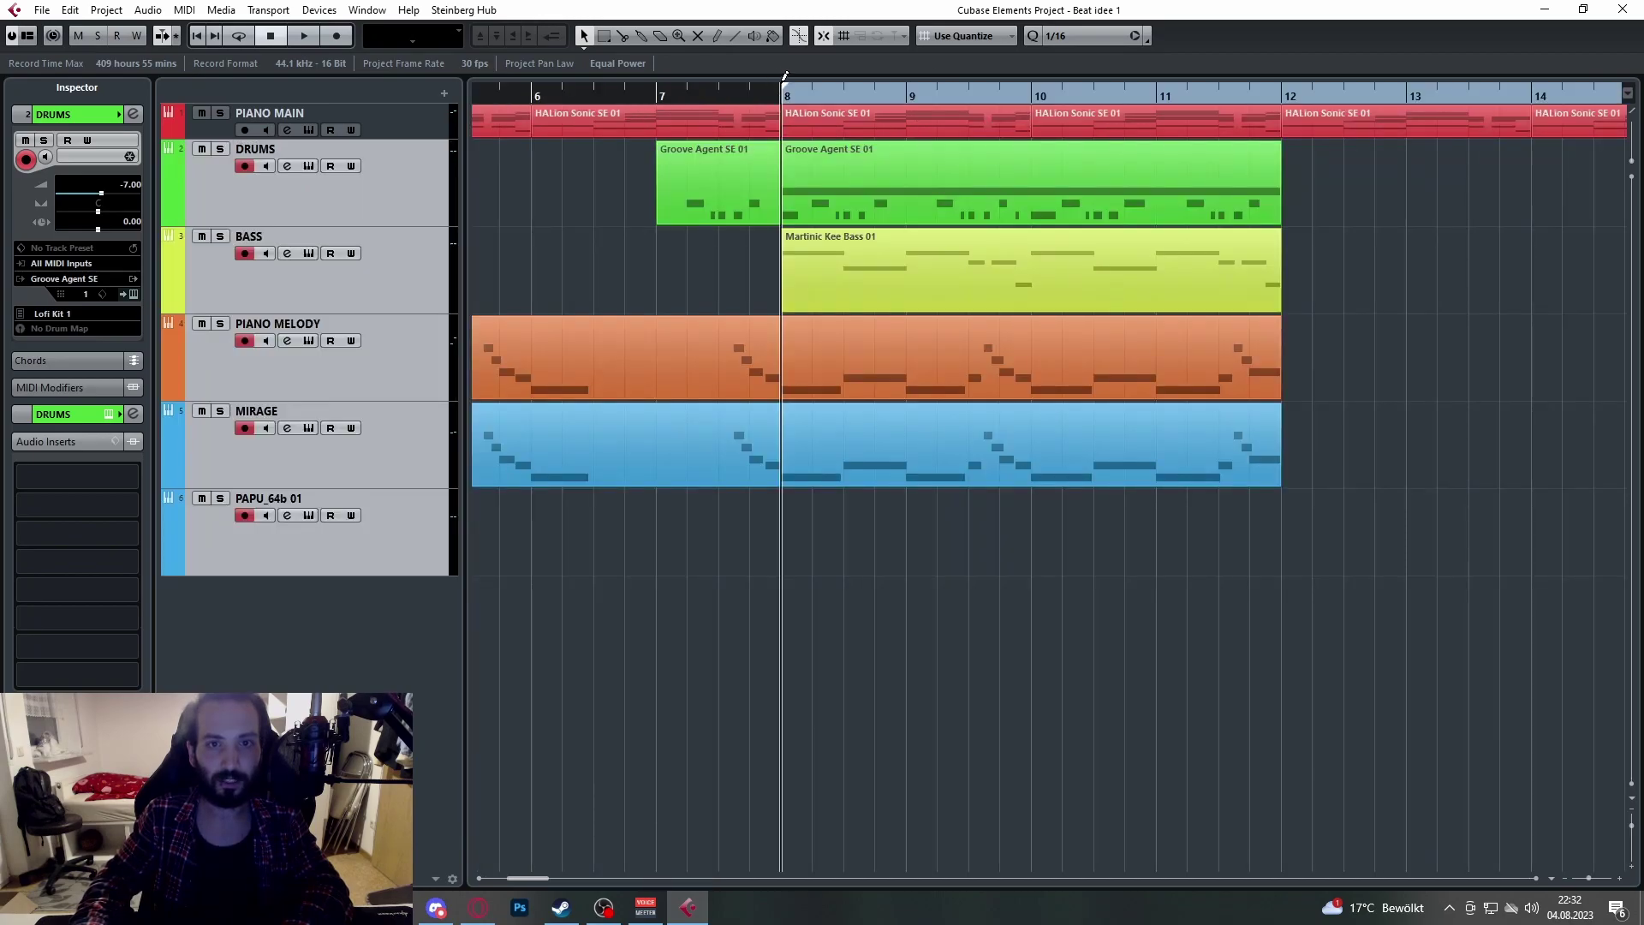
{"action": "left_click", "coordinate": [1280, 94], "text": "alt"}
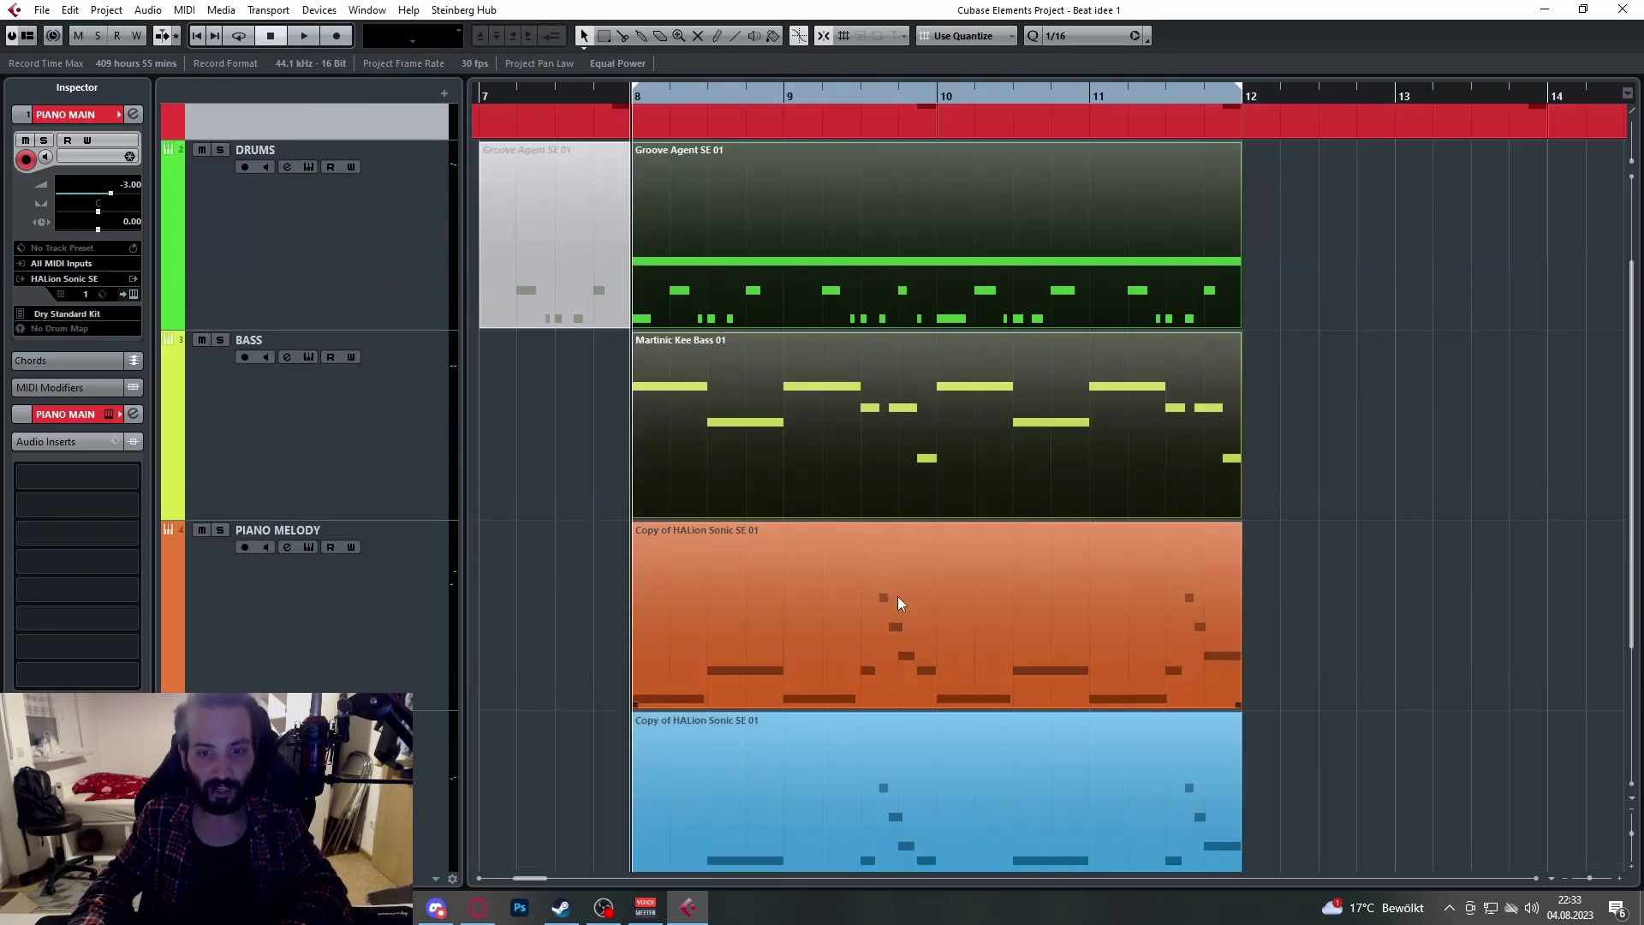
{"action": "left_click", "coordinate": [897, 597]}
{"action": "left_click", "coordinate": [911, 759], "text": "shift"}
{"action": "left_click", "coordinate": [933, 467], "text": "shift"}
{"action": "scroll", "coordinate": [937, 454], "scroll_direction": "up", "scroll_amount": 3}
{"action": "left_click", "coordinate": [940, 402], "text": "shift"}
{"action": "left_click", "coordinate": [909, 224], "text": "shift"}
{"action": "left_click", "coordinate": [978, 214], "text": "shift"}
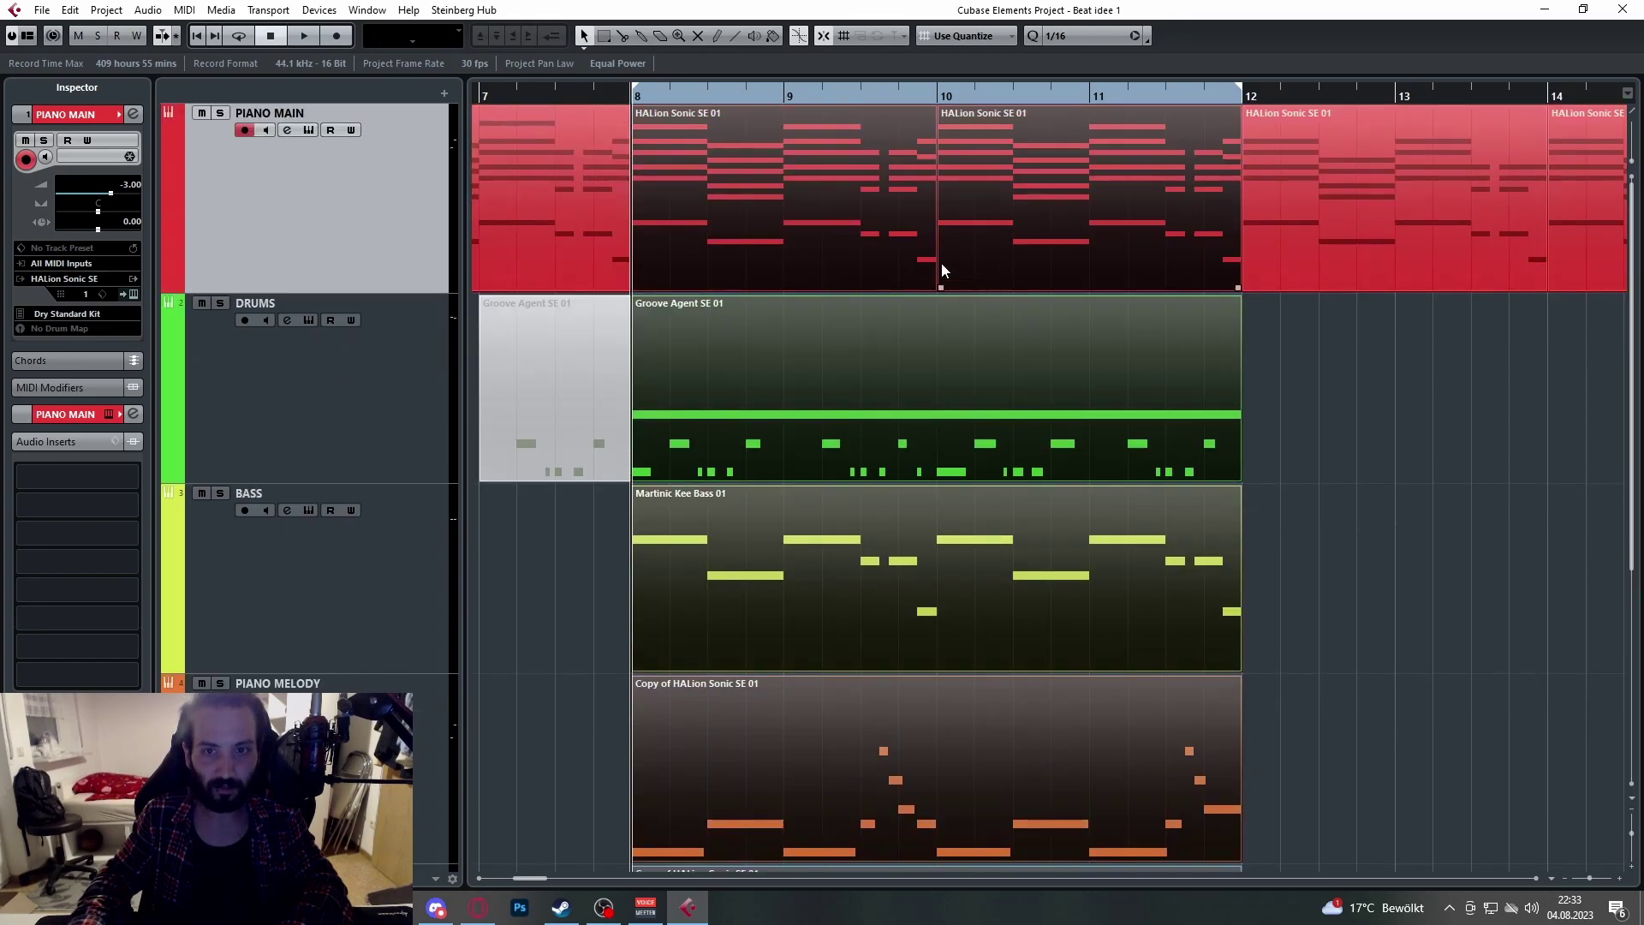
Step: Turn on cycle mode and play the section from bar 8 to bar 12, following it across the tracks
{"action": "left_click", "coordinate": [249, 39]}
{"action": "key", "text": "space"}
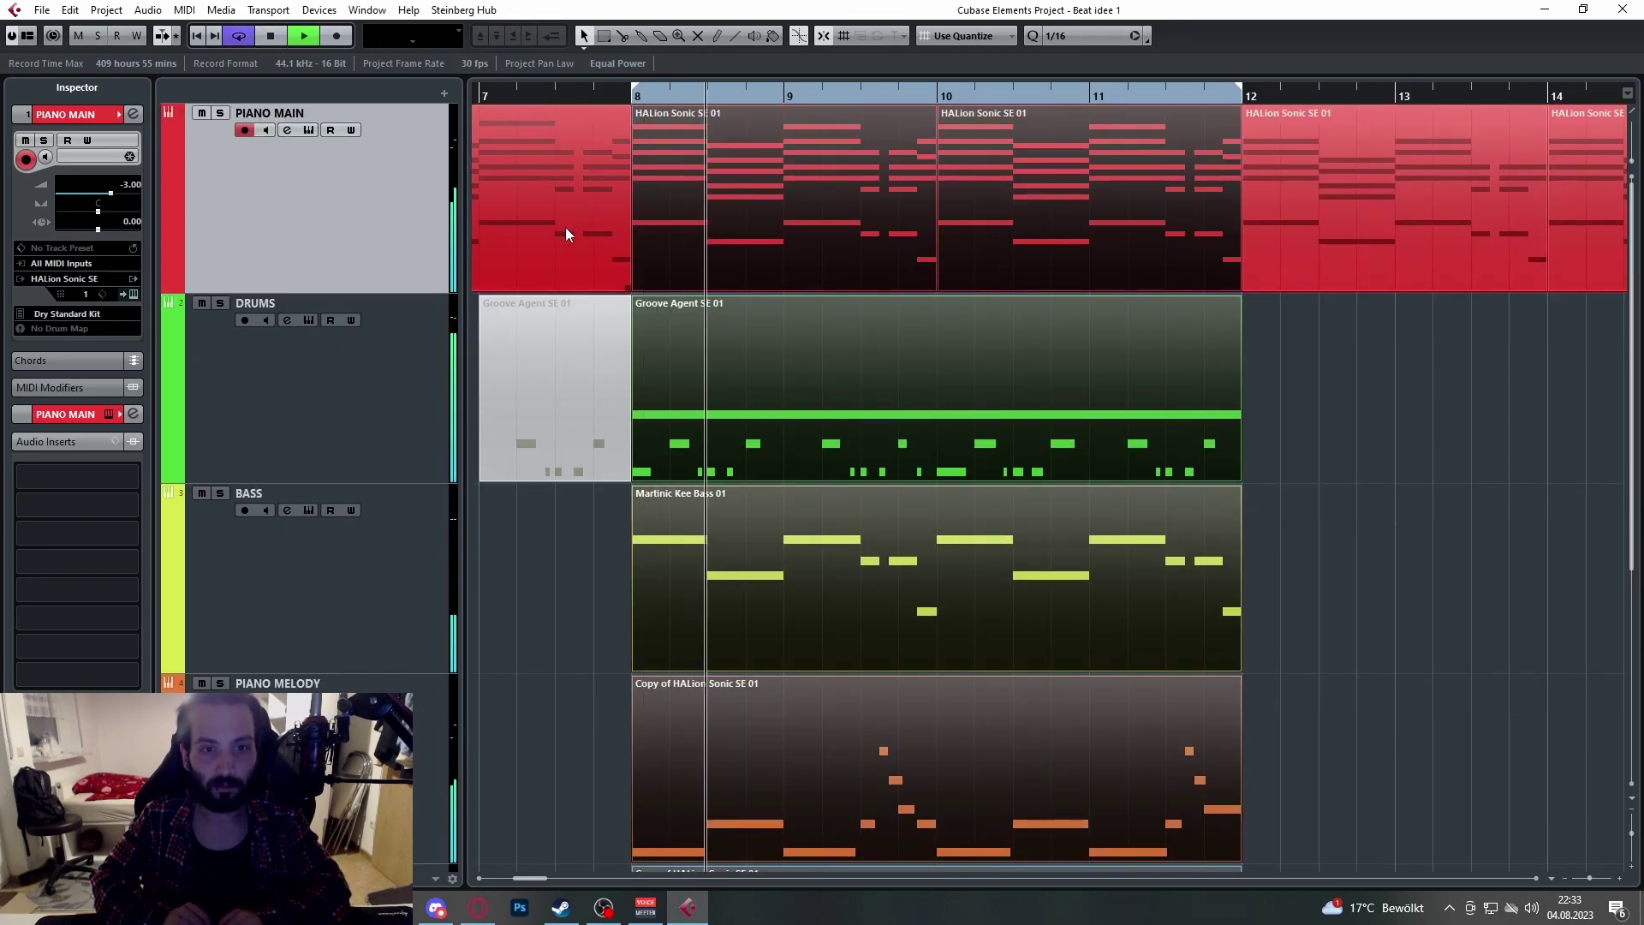
{"action": "scroll", "coordinate": [787, 259], "scroll_direction": "down", "scroll_amount": 3}
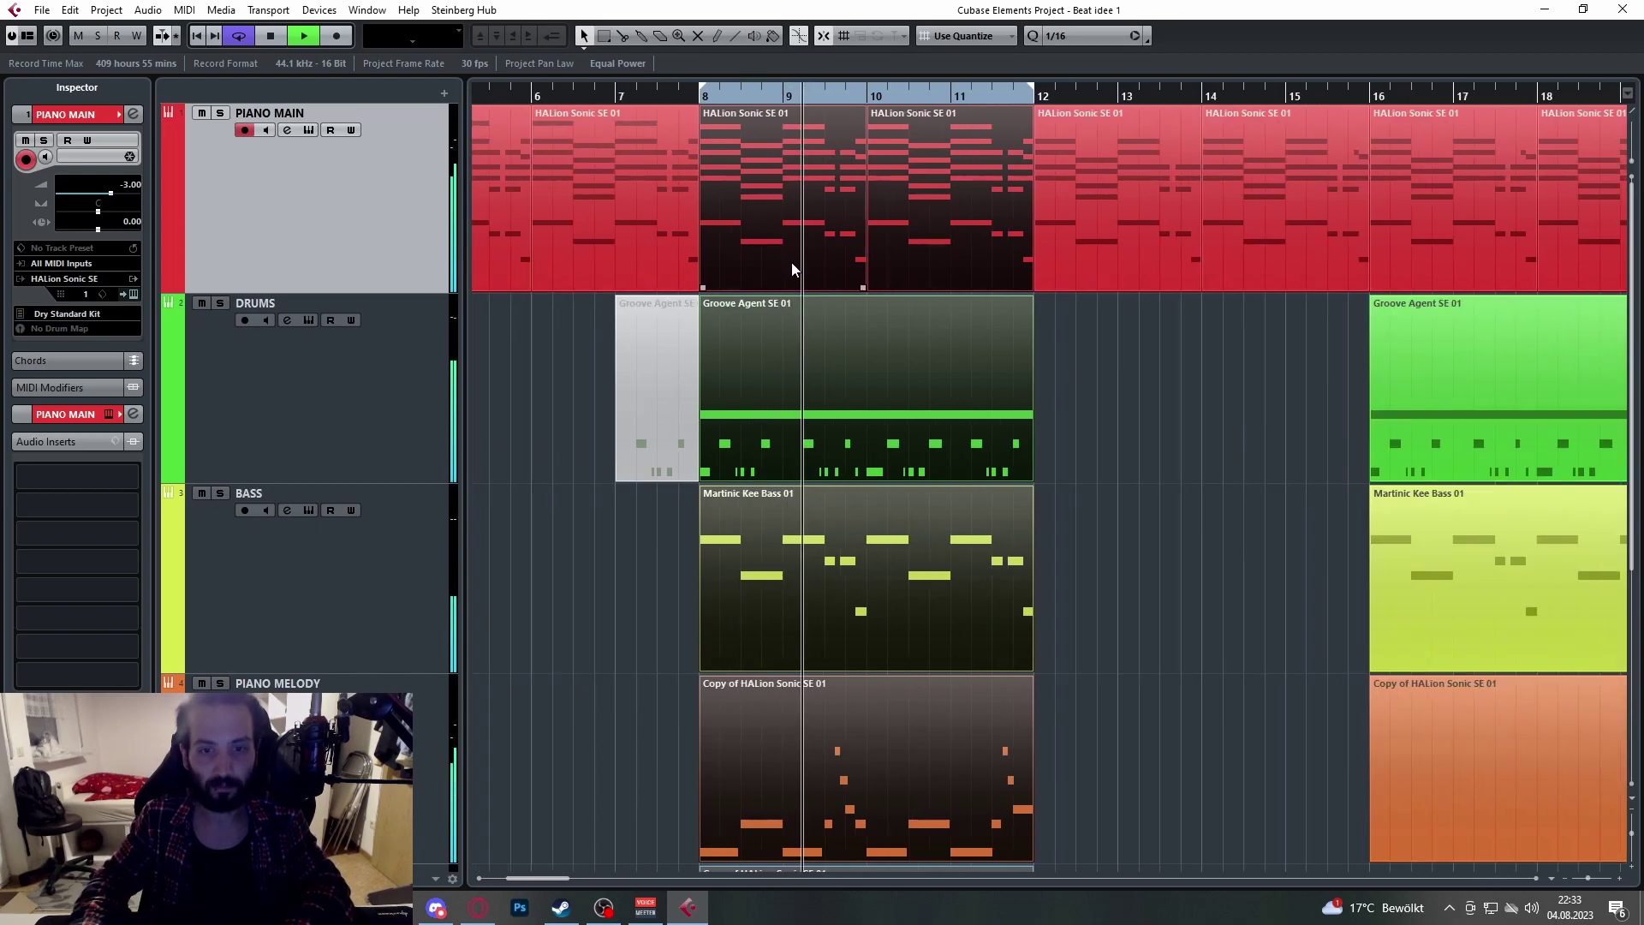
{"action": "scroll", "coordinate": [808, 392], "scroll_direction": "up", "scroll_amount": 2}
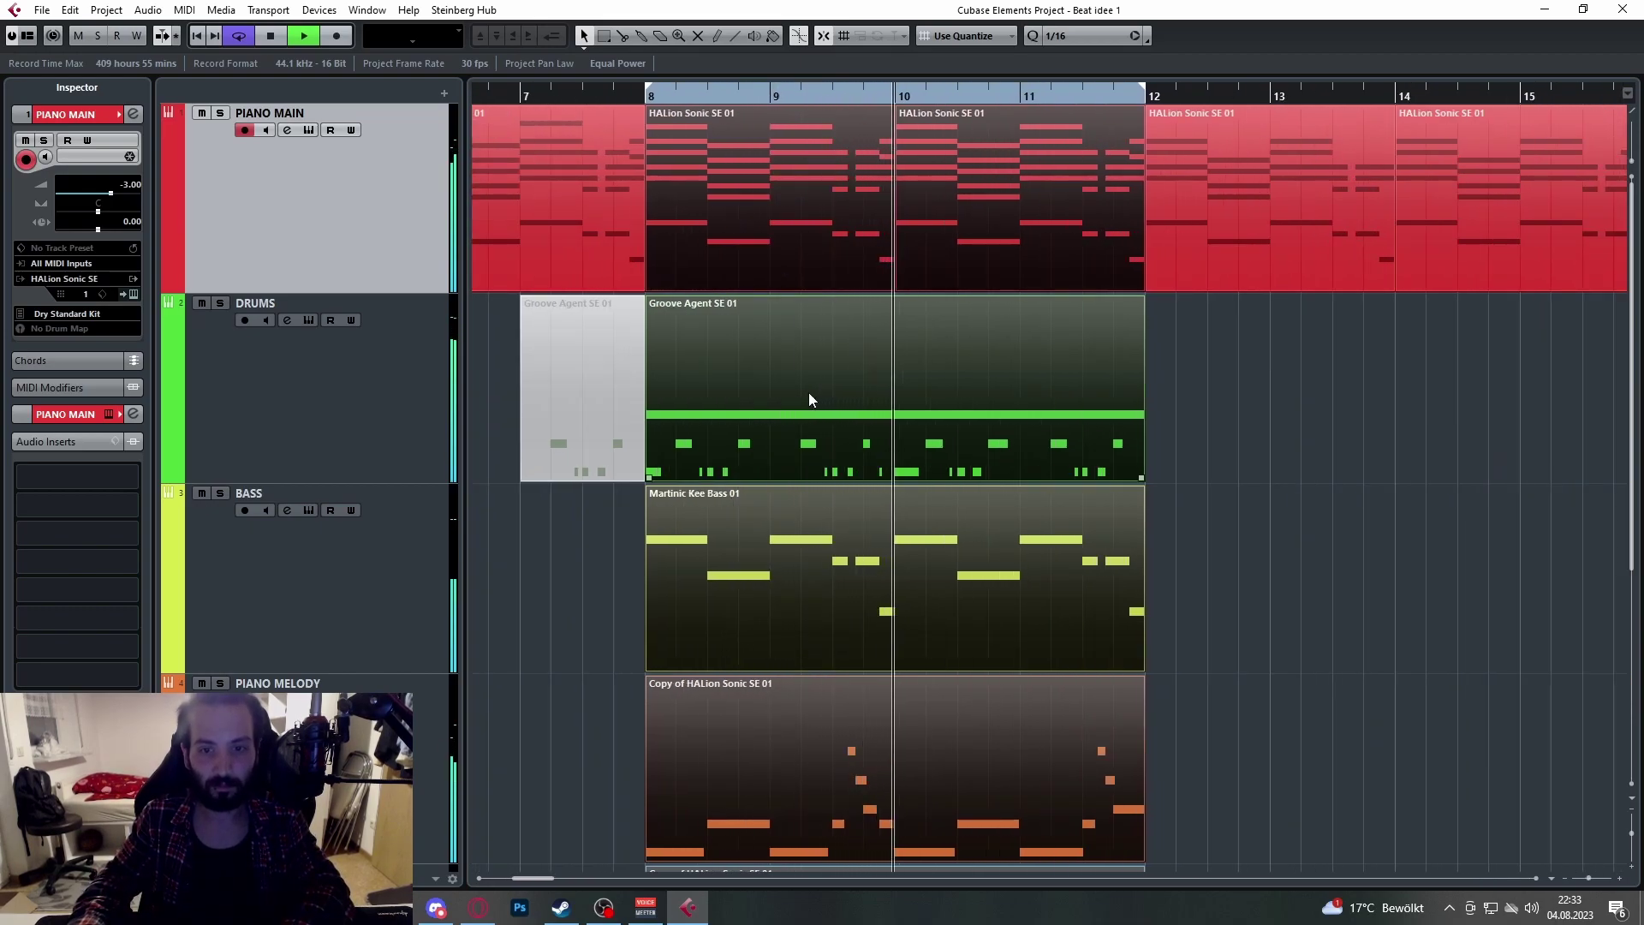
{"action": "scroll", "coordinate": [808, 393], "scroll_direction": "up", "scroll_amount": 1}
{"action": "scroll", "coordinate": [809, 400], "scroll_direction": "down", "scroll_amount": 2}
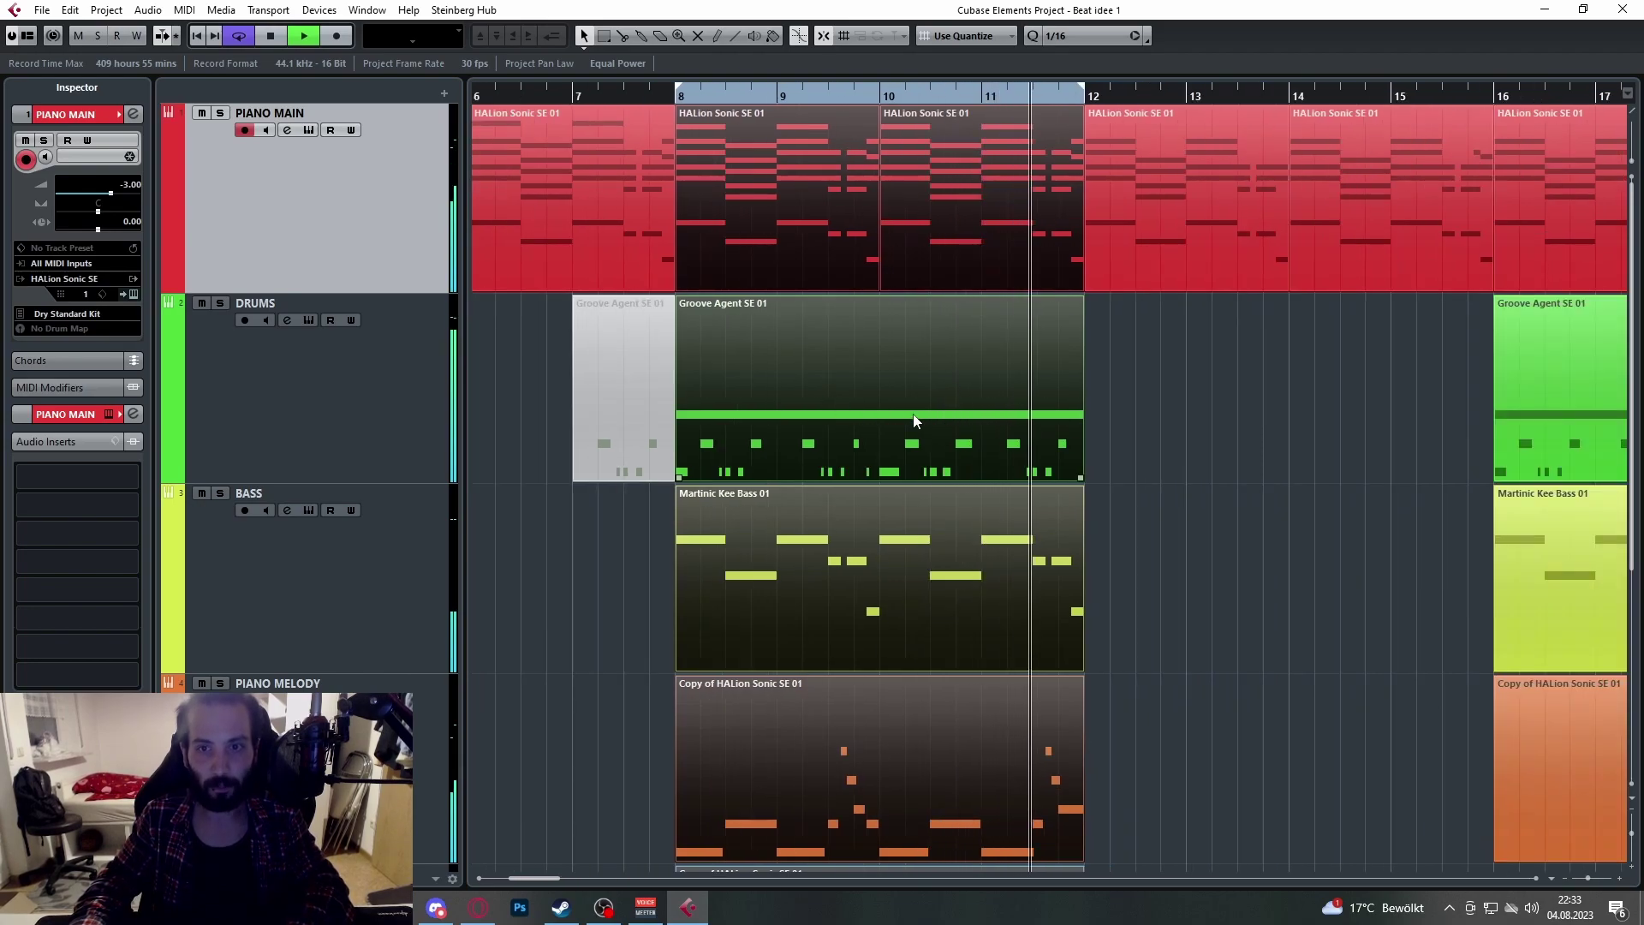
{"action": "scroll", "coordinate": [925, 423], "scroll_direction": "up", "scroll_amount": 2}
{"action": "scroll", "coordinate": [957, 422], "scroll_direction": "down", "scroll_amount": 4}
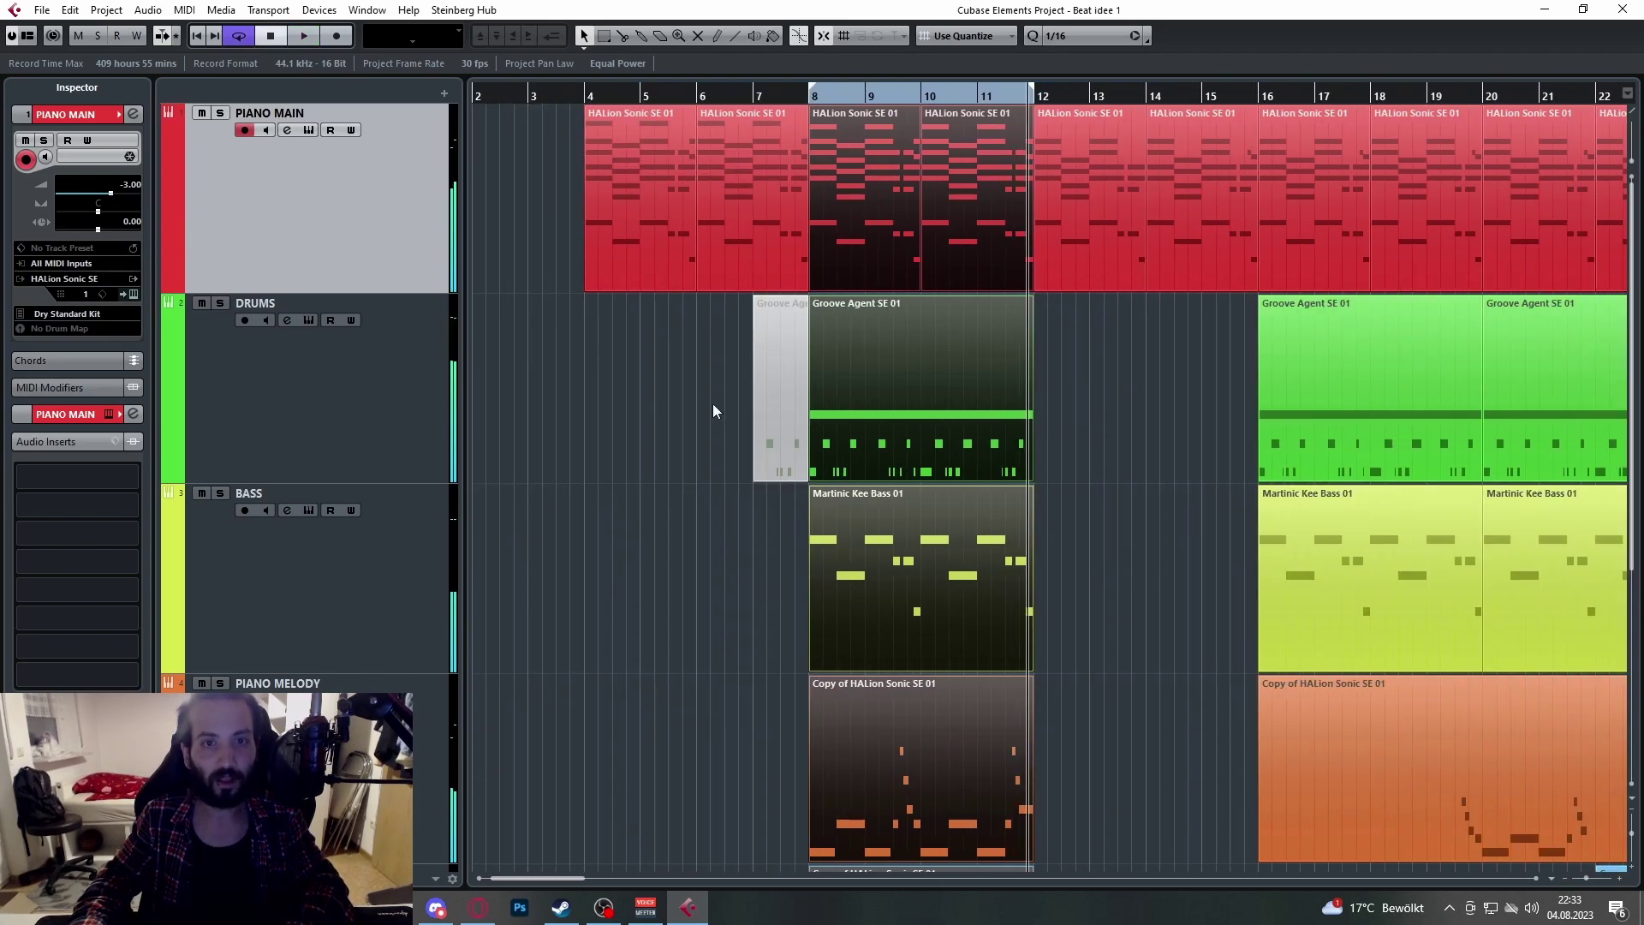
Step: Select the PIANO MAIN part at bar 8 and examine the intro from bar 4 up to the muted drum part at bar 7
{"action": "scroll", "coordinate": [721, 407], "scroll_direction": "up", "scroll_amount": 1}
{"action": "left_click", "coordinate": [939, 199]}
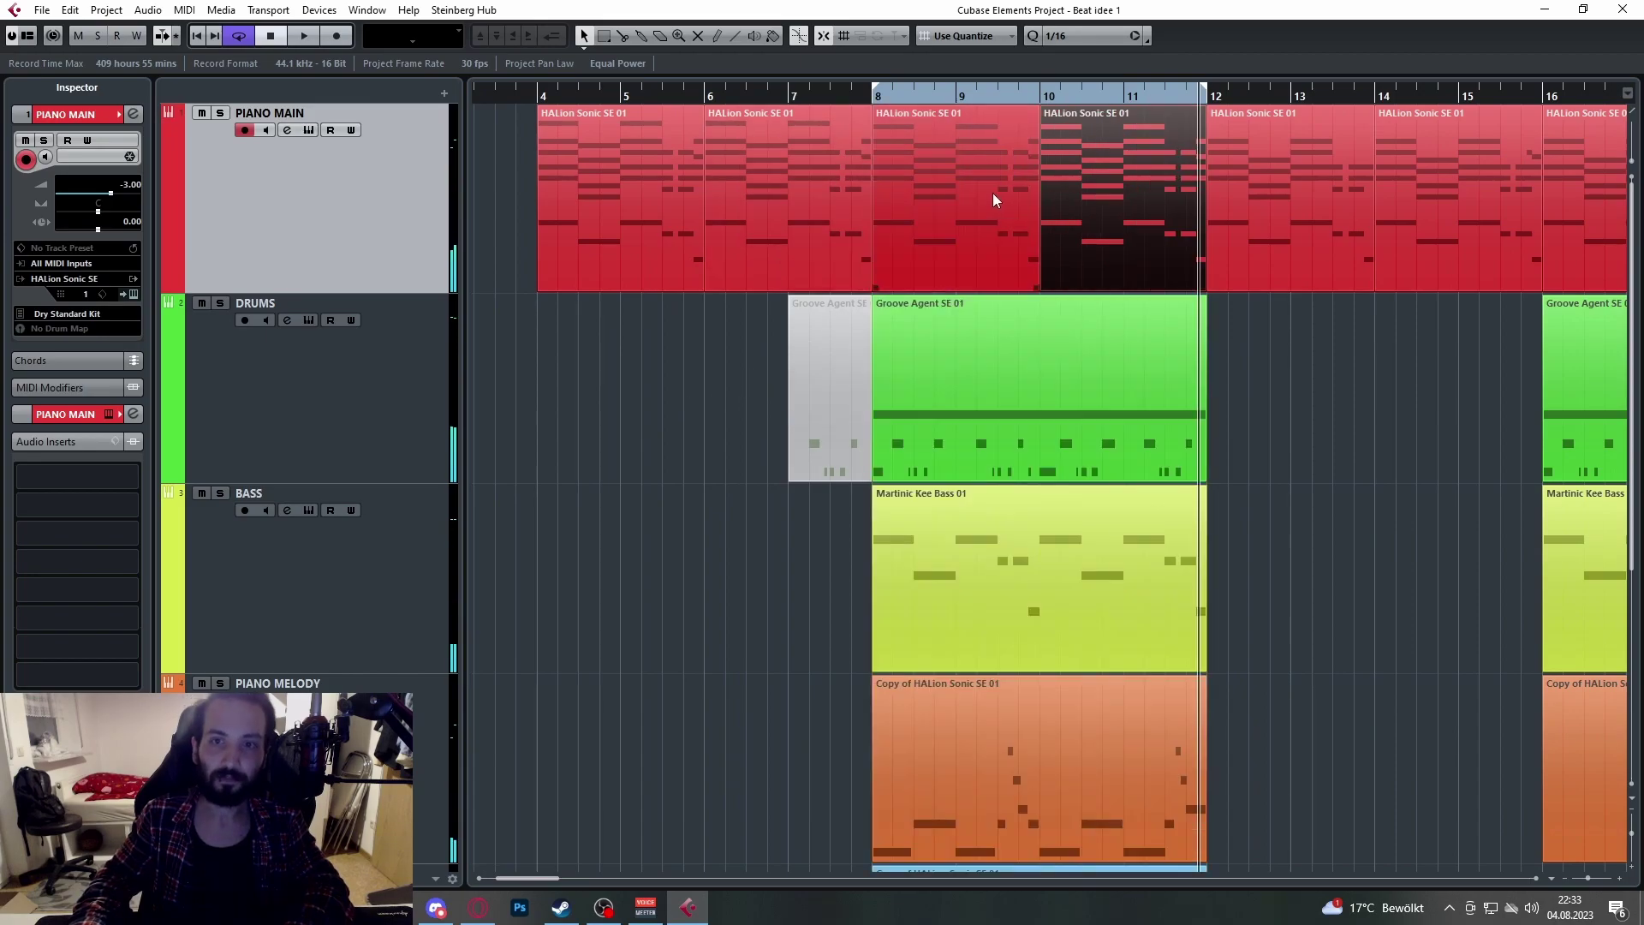
{"action": "scroll", "coordinate": [577, 145], "scroll_direction": "up", "scroll_amount": 3}
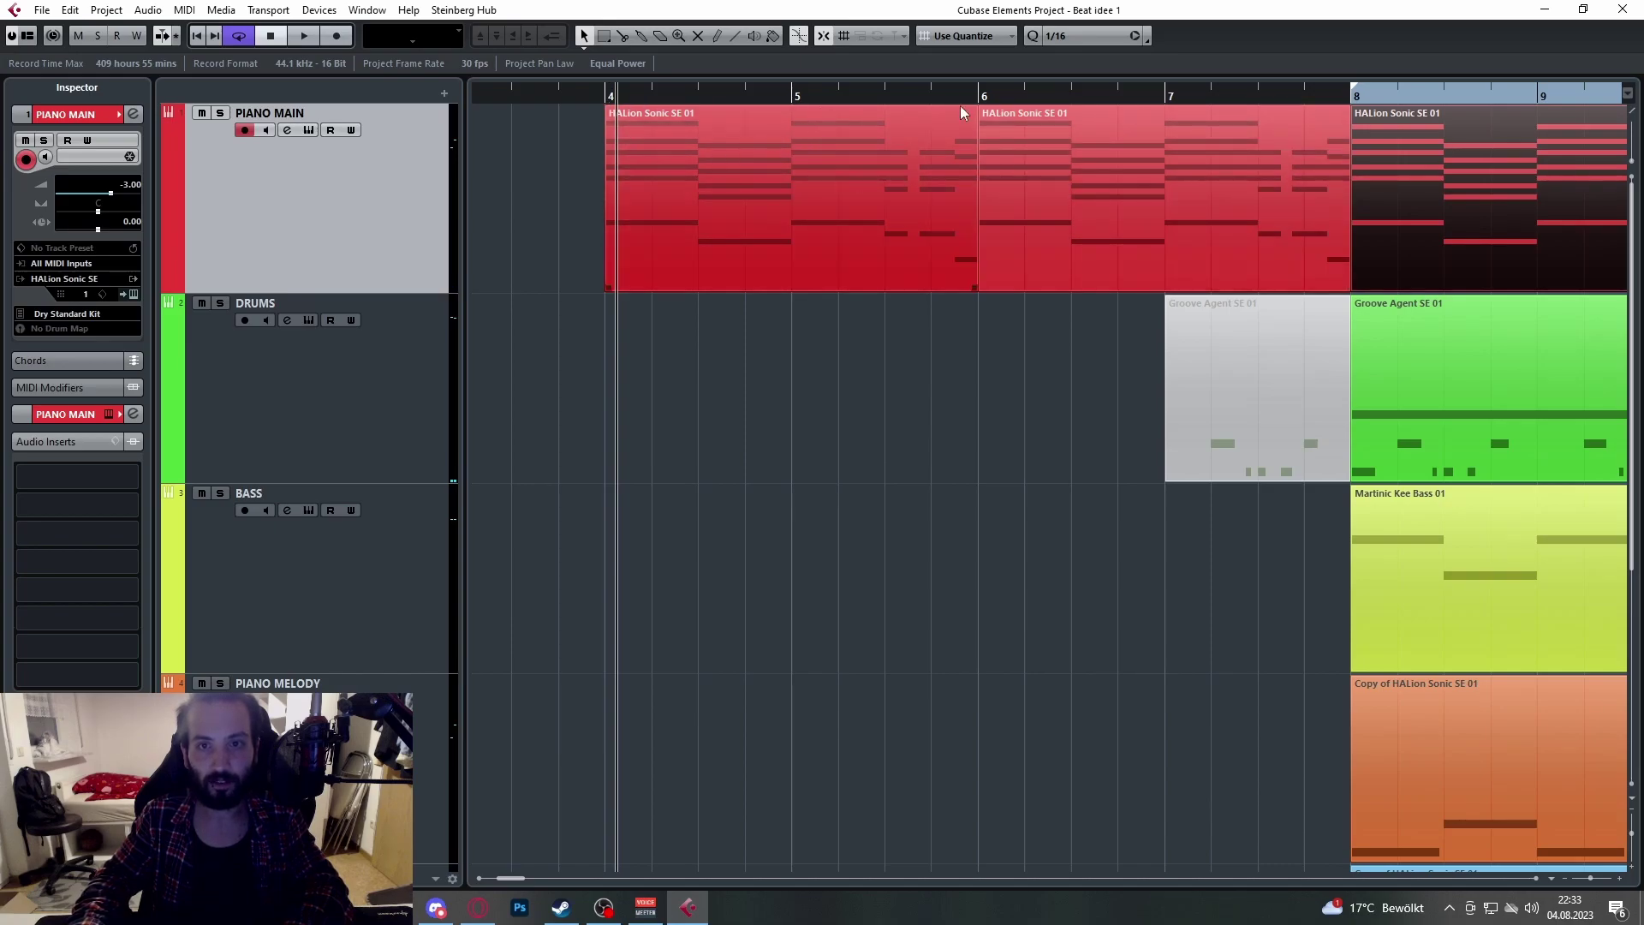
{"action": "scroll", "coordinate": [1139, 305], "scroll_direction": "left", "scroll_amount": 2}
{"action": "scroll", "coordinate": [1088, 335], "scroll_direction": "right", "scroll_amount": 5}
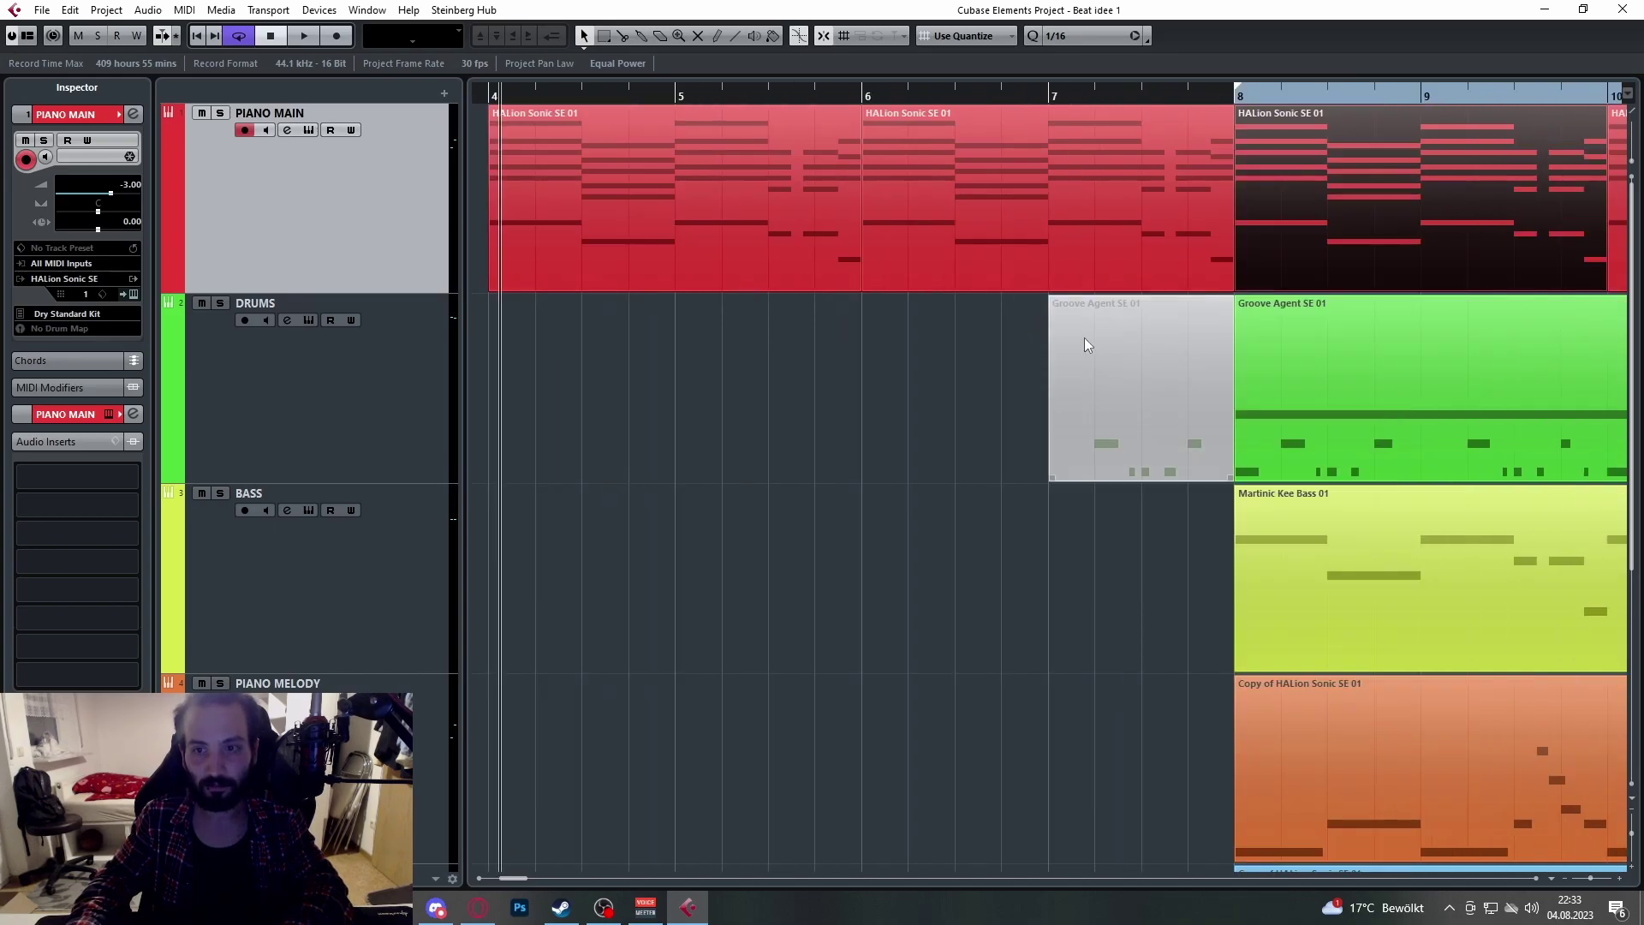
{"action": "scroll", "coordinate": [1014, 373], "scroll_direction": "down", "scroll_amount": 3}
{"action": "scroll", "coordinate": [997, 439], "scroll_direction": "up", "scroll_amount": 3}
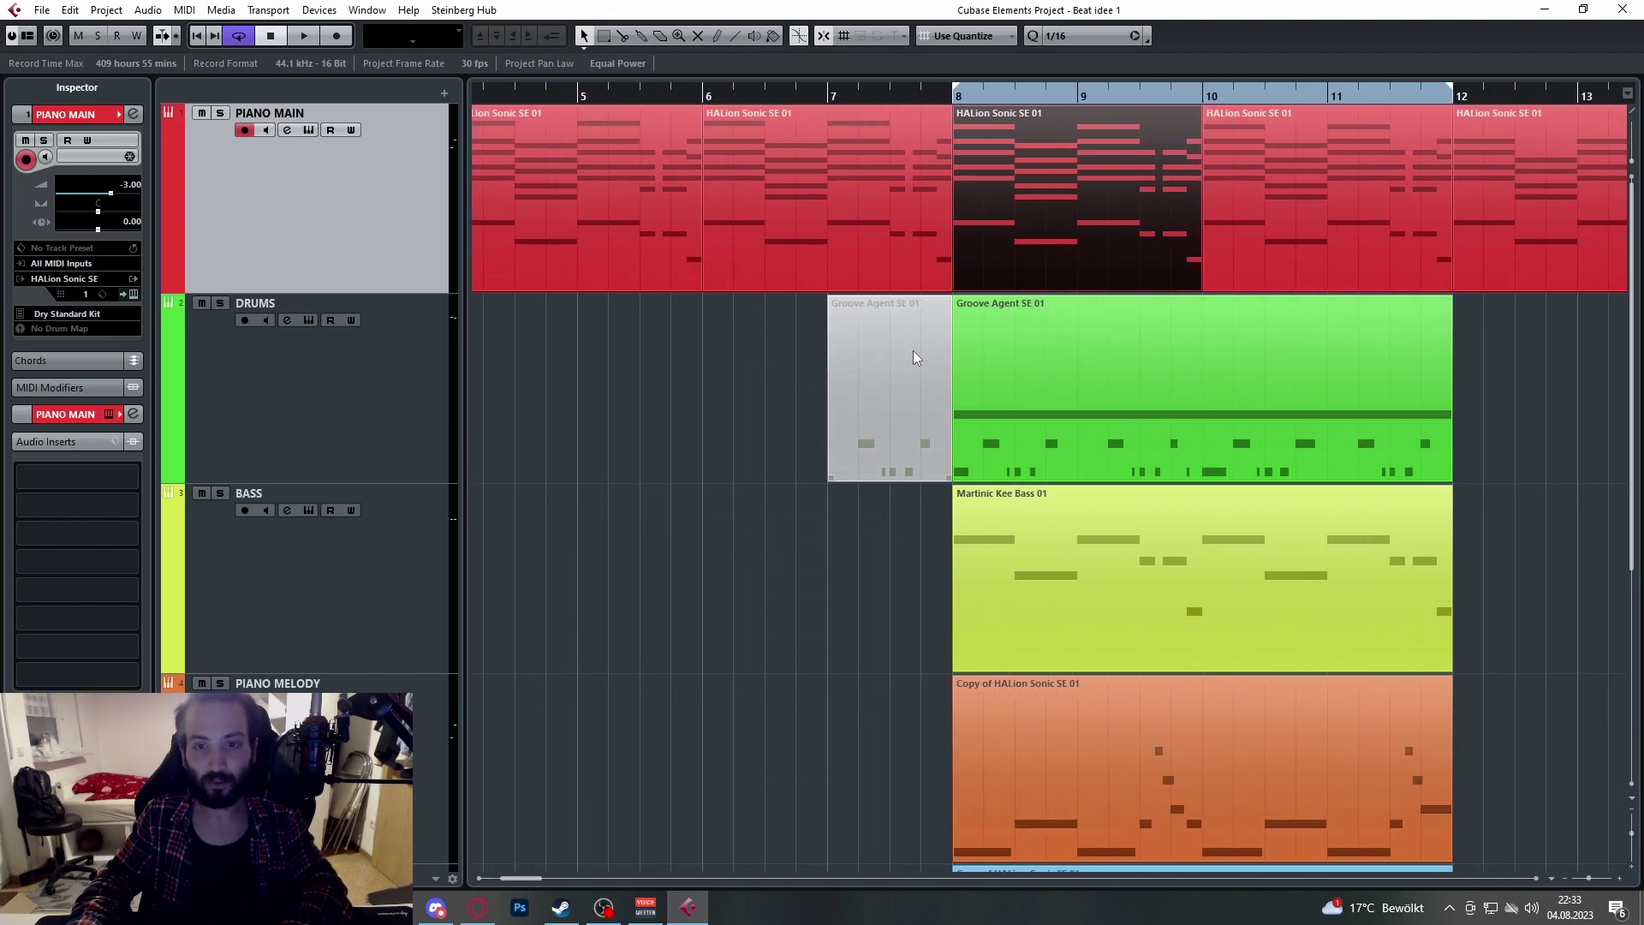
Step: Select the DRUMS track, unmute its part at bar 7 with the Mute tool, and return to the Object Selection tool
{"action": "left_click", "coordinate": [351, 377]}
{"action": "left_click", "coordinate": [1010, 359]}
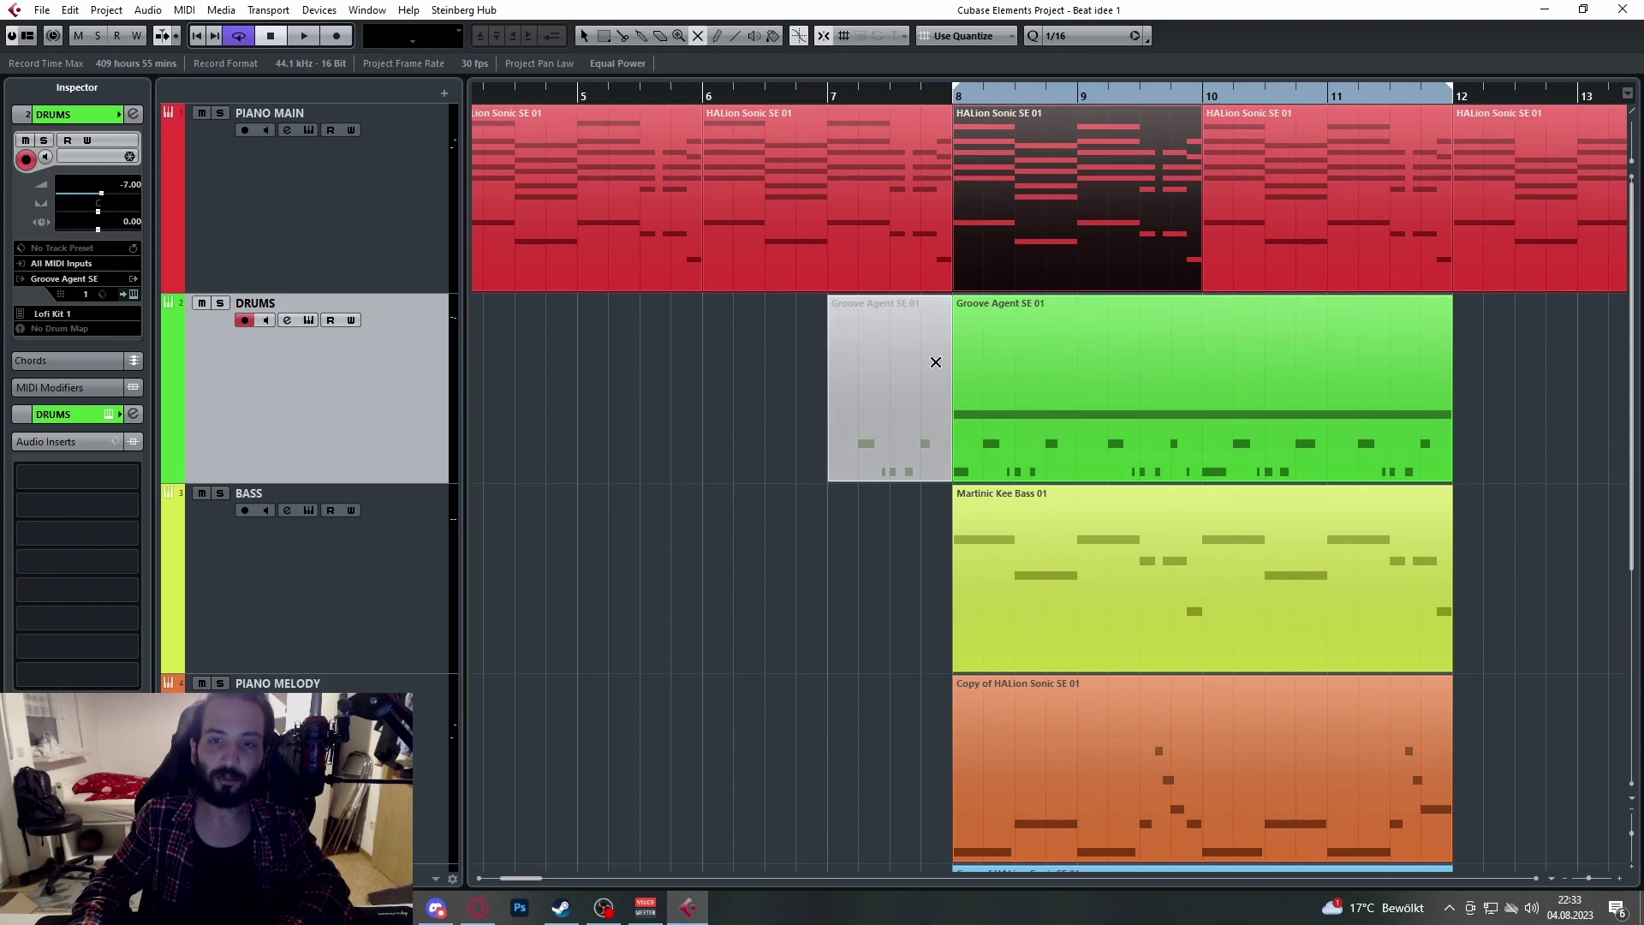
{"action": "left_click", "coordinate": [918, 364]}
{"action": "key", "text": "1"}
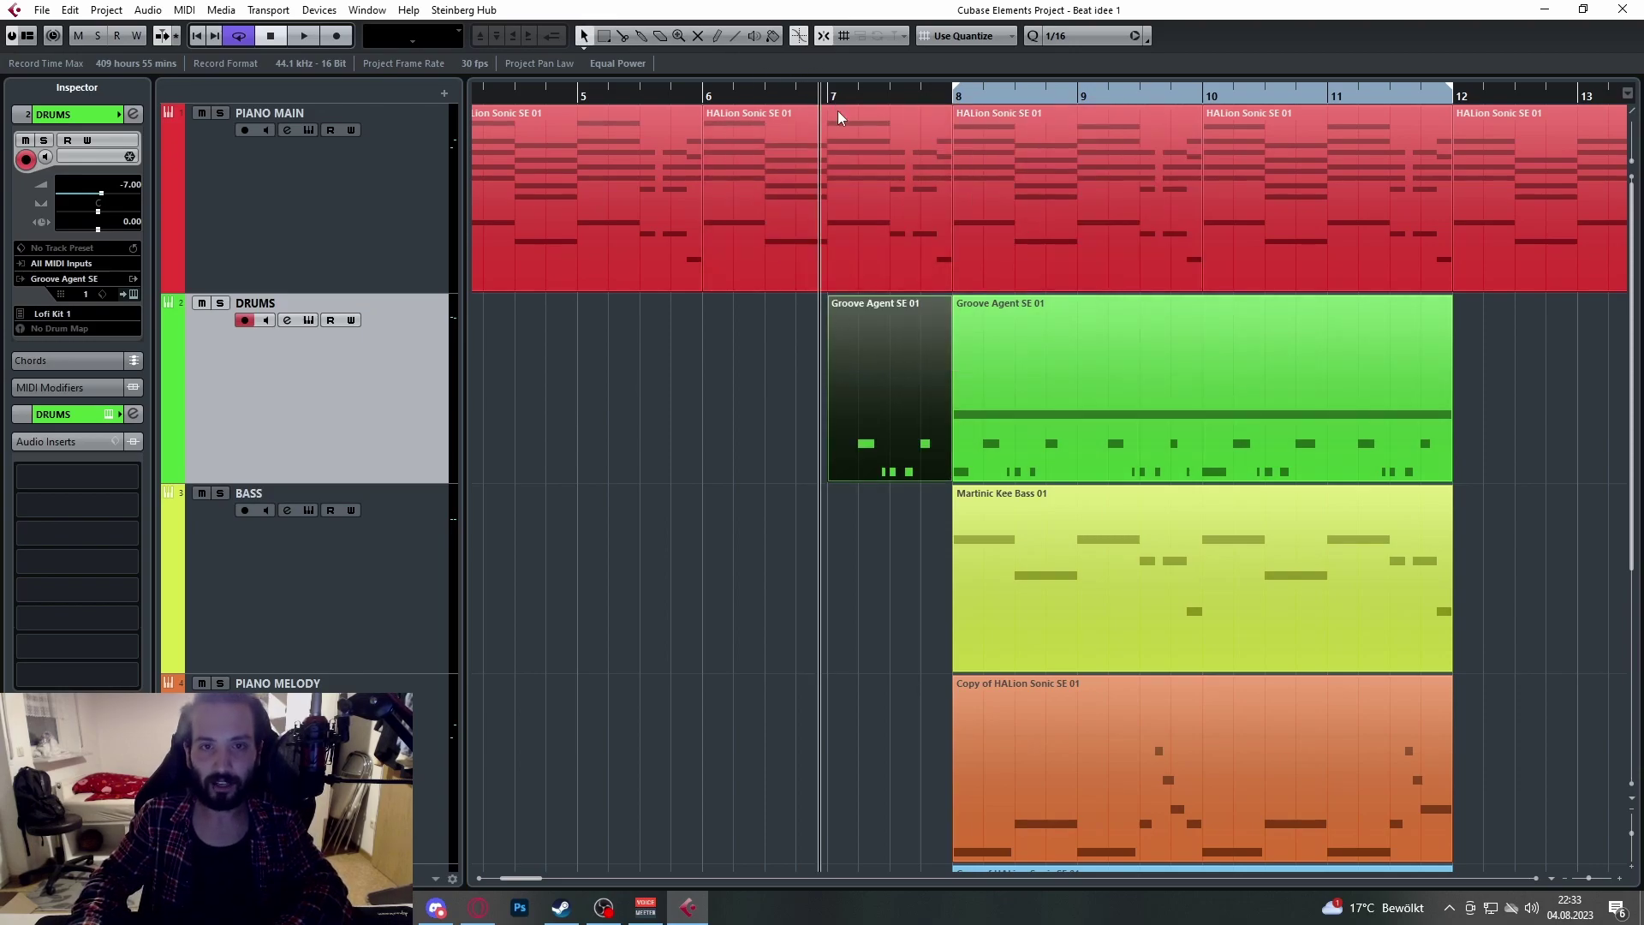
Step: Place the playhead at bar 11, then return it to just before the drum part at bar 7
{"action": "scroll", "coordinate": [1205, 374], "scroll_direction": "right", "scroll_amount": 3}
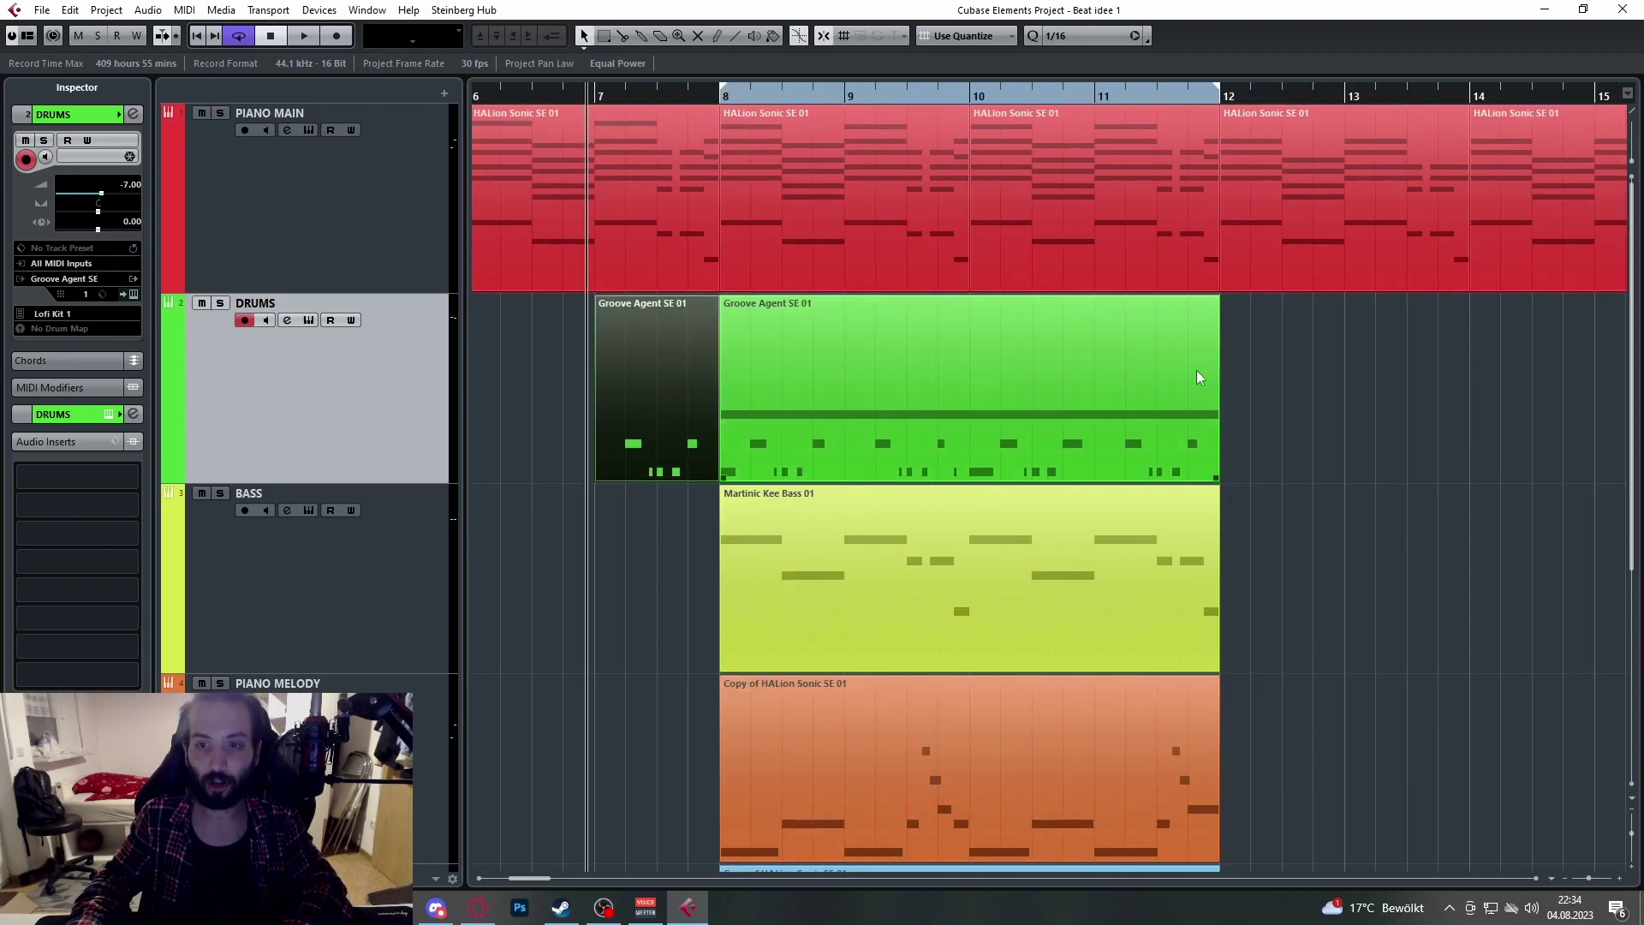
{"action": "left_click", "coordinate": [1093, 95]}
{"action": "left_click", "coordinate": [1164, 110]}
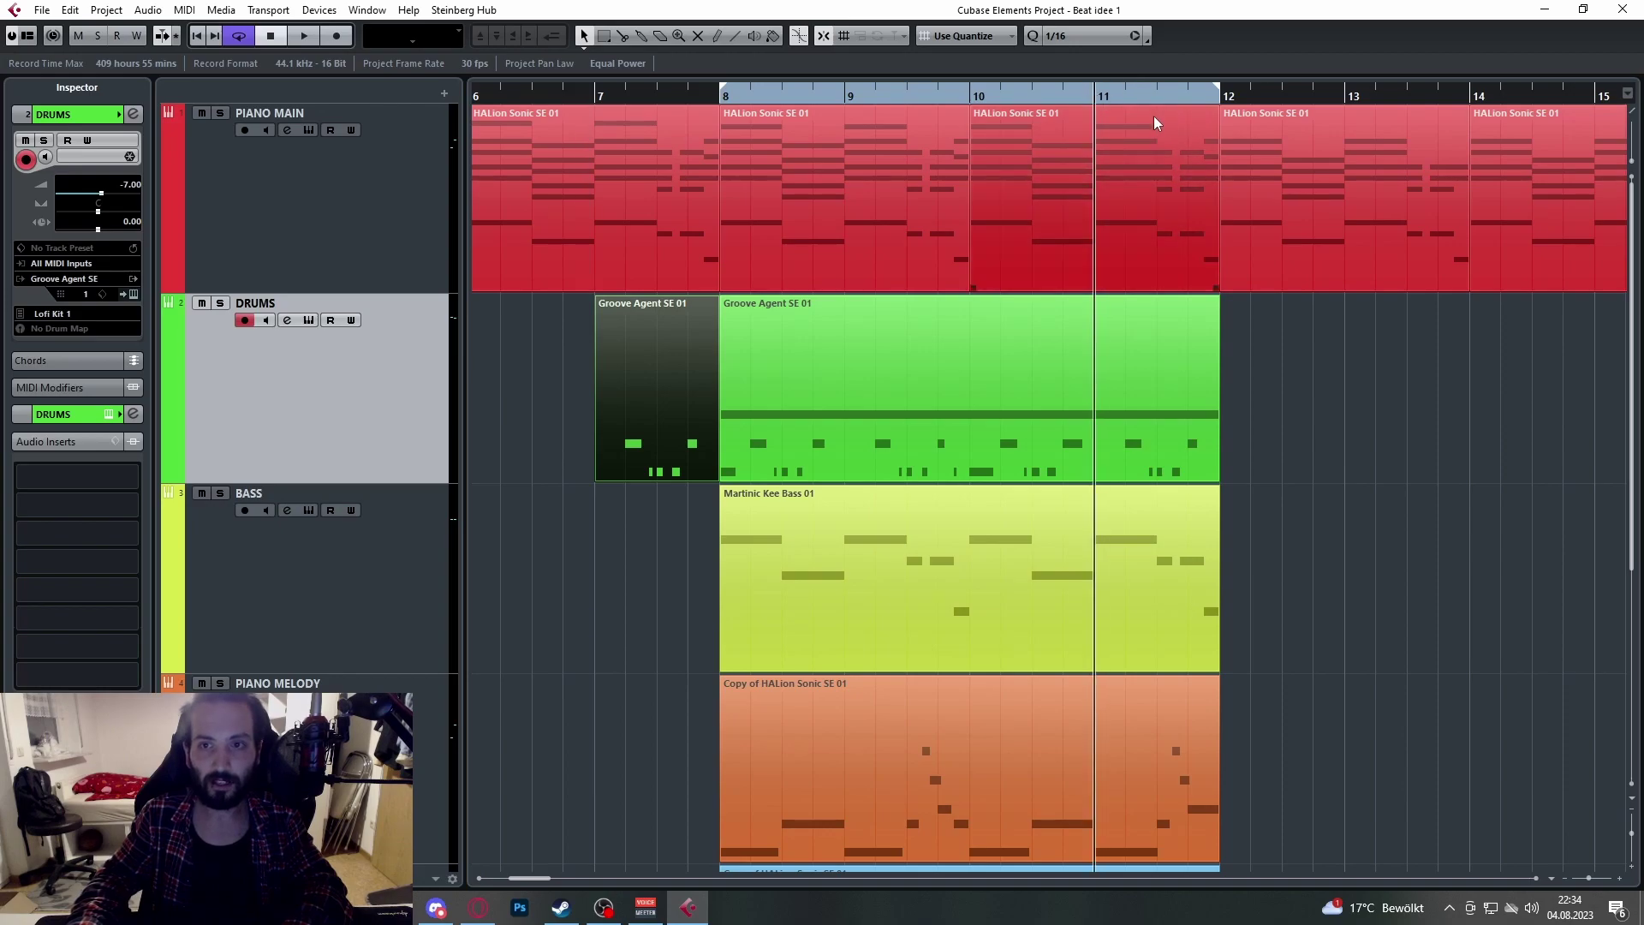
{"action": "left_click", "coordinate": [586, 94]}
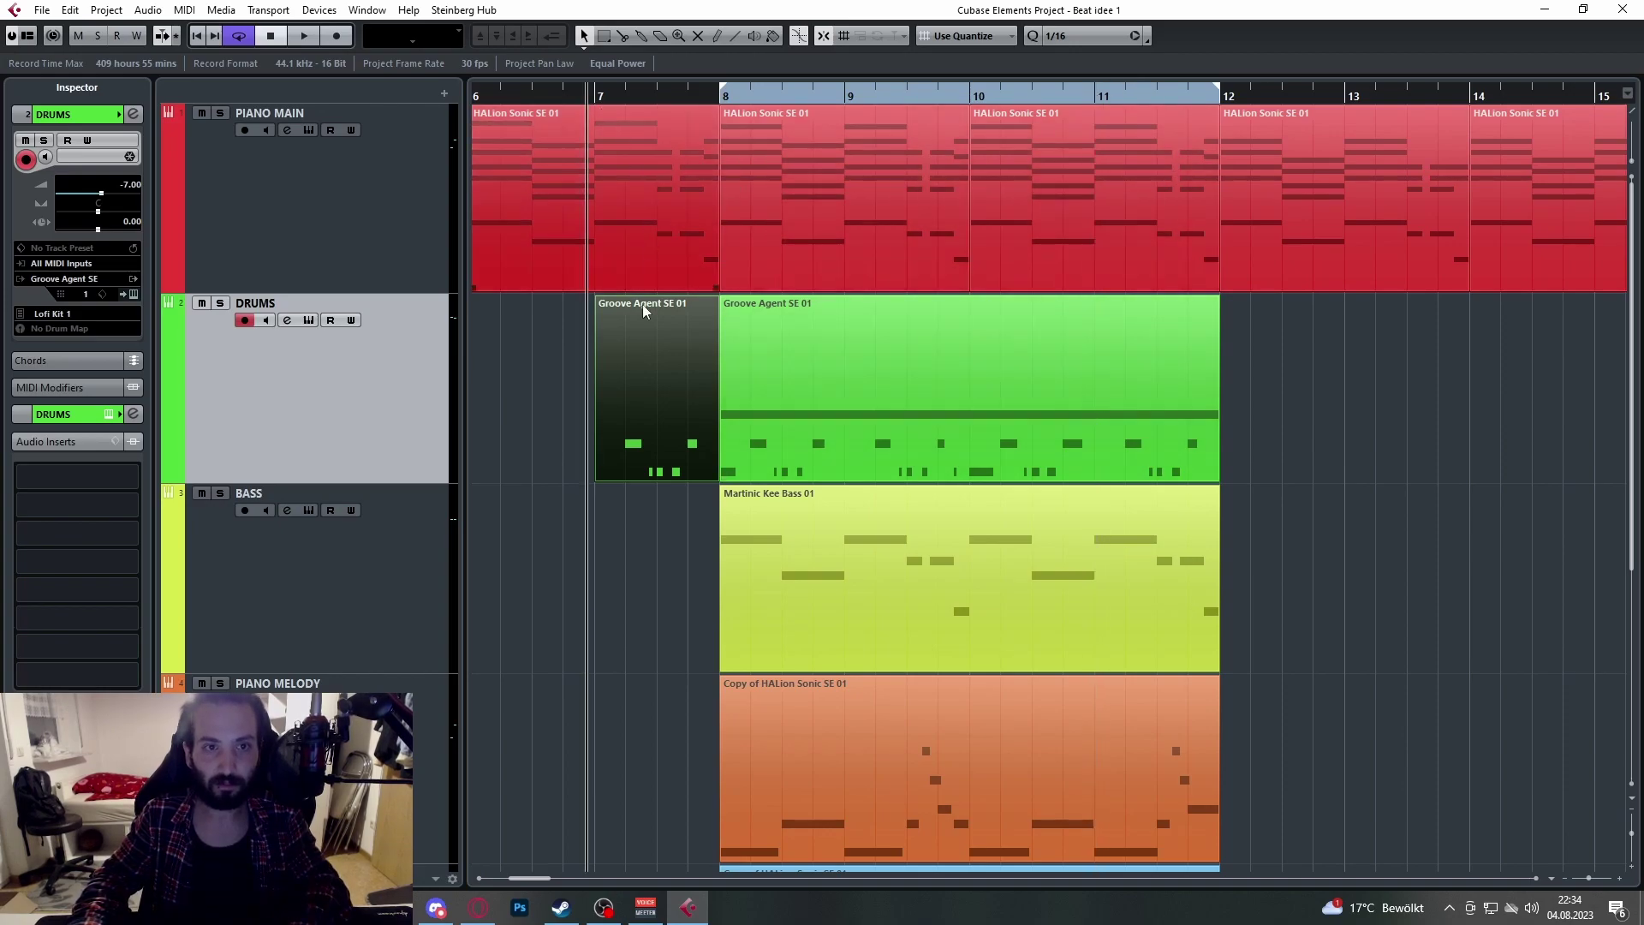
Step: Extend the start of the drum part at bar 7 back to bar 4 and play the intro with it
{"action": "left_click_drag", "start_coordinate": [599, 477], "coordinate": [505, 481]}
{"action": "left_click_drag", "start_coordinate": [825, 484], "coordinate": [688, 481]}
{"action": "left_click", "coordinate": [754, 302]}
{"action": "key", "text": "space"}
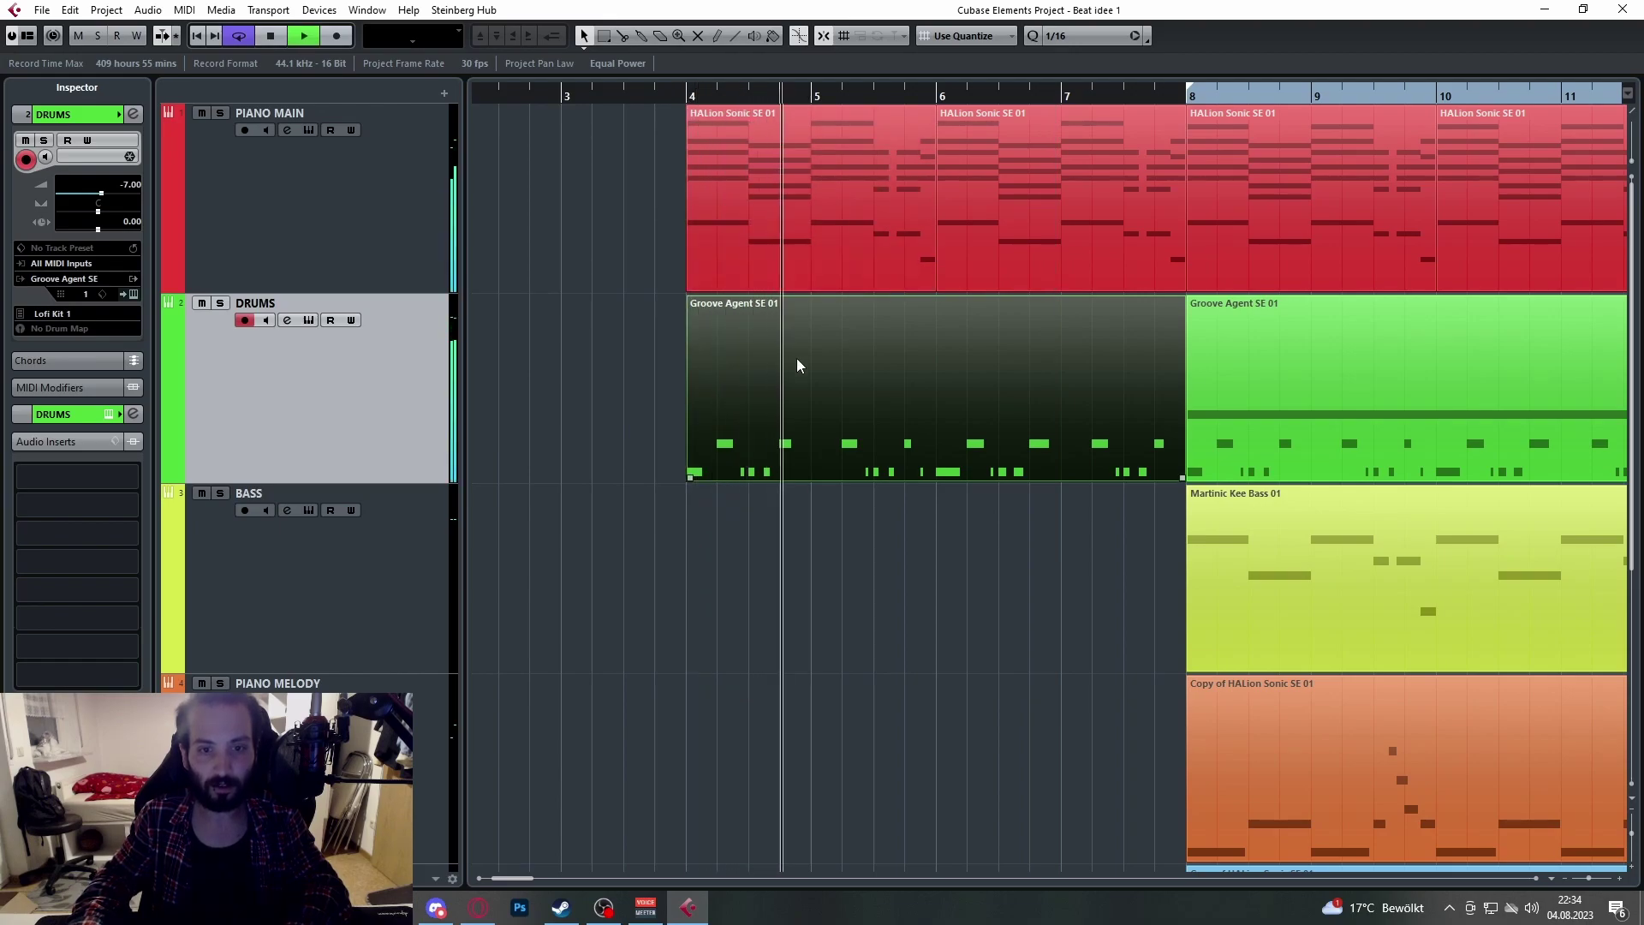
{"action": "scroll", "coordinate": [798, 358], "scroll_direction": "right", "scroll_amount": 1}
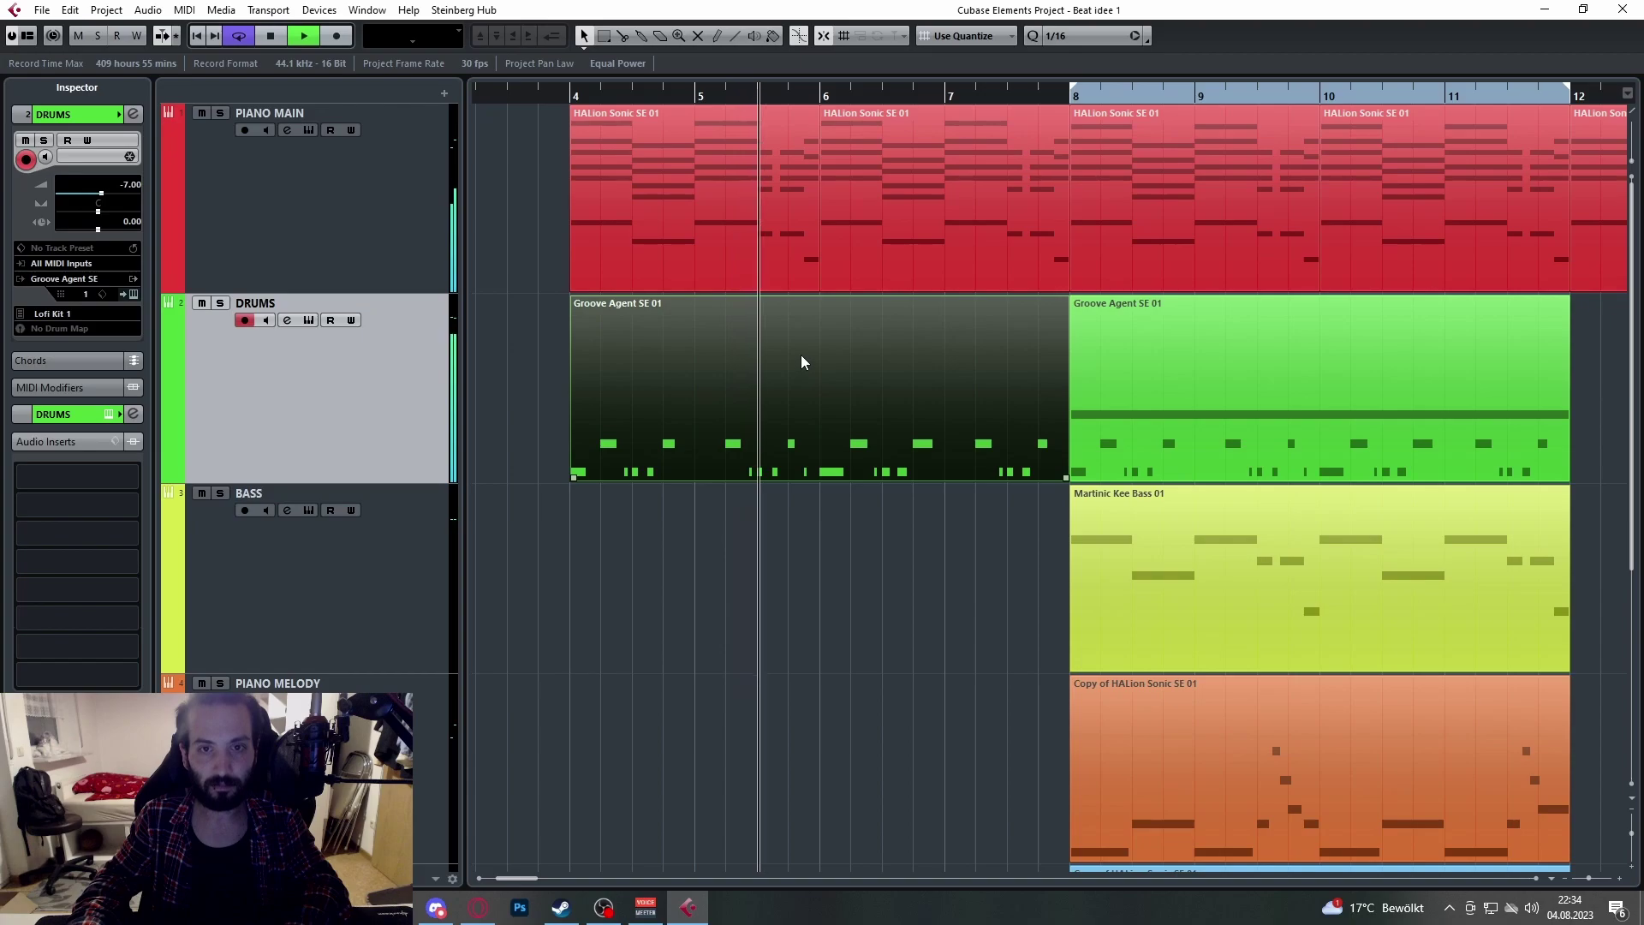
{"action": "key", "text": "space"}
{"action": "scroll", "coordinate": [904, 359], "scroll_direction": "up", "scroll_amount": 2}
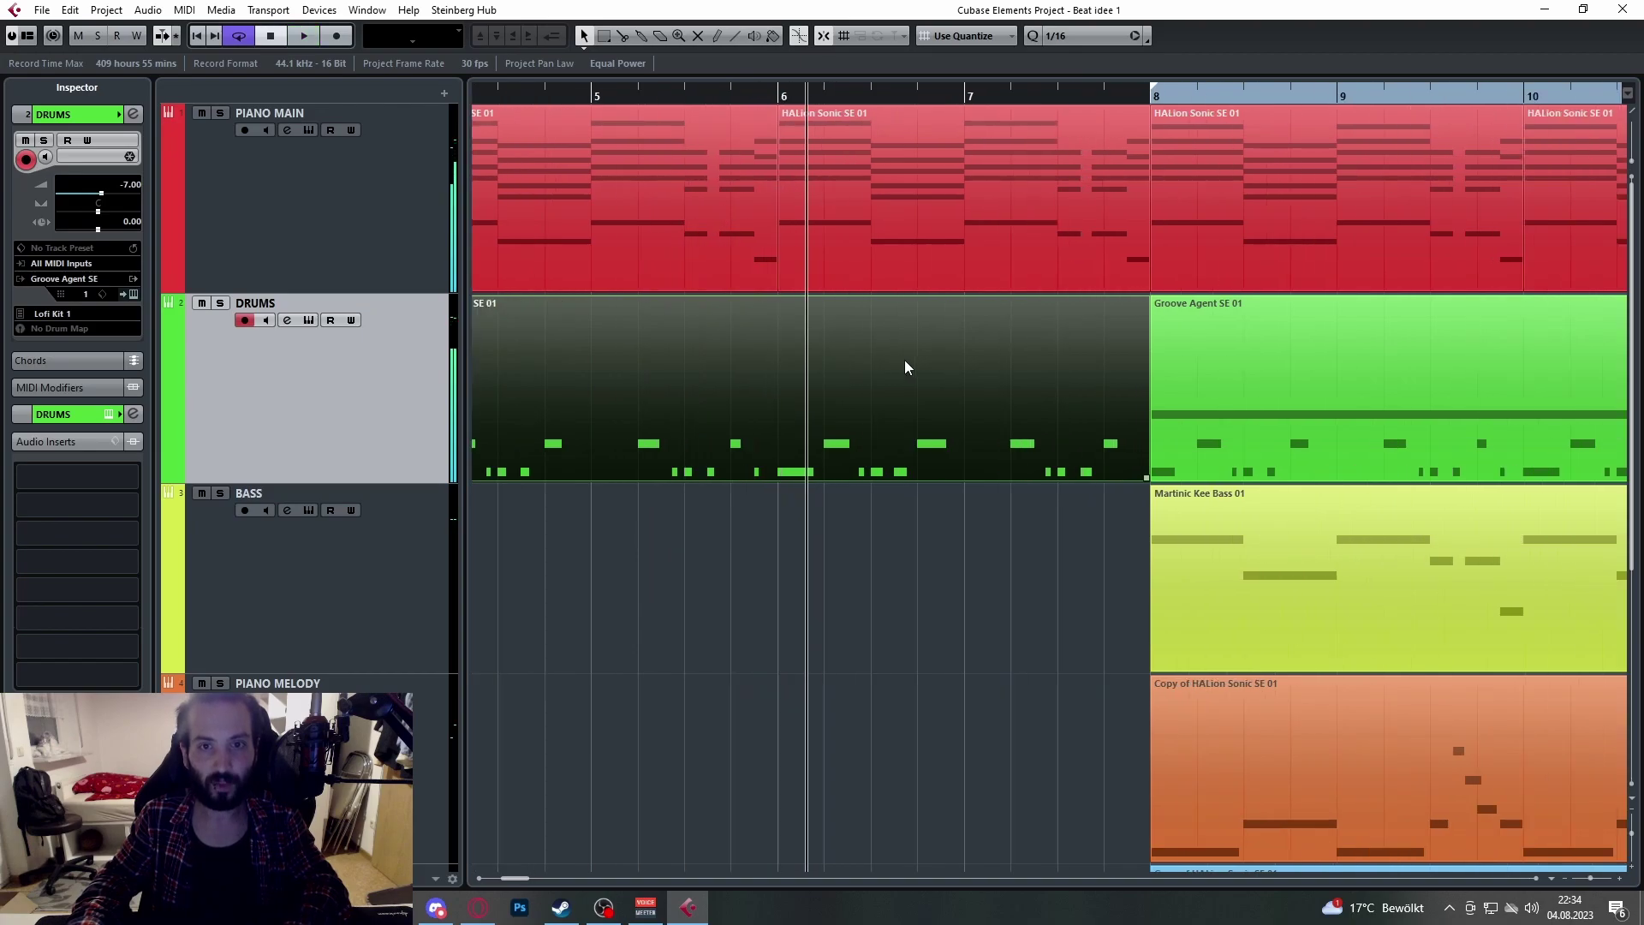
Step: Select the PIANO MAIN part at bar 6, then trim the extended drum part so that it starts at bar 7
{"action": "left_click", "coordinate": [953, 182]}
{"action": "scroll", "coordinate": [730, 203], "scroll_direction": "down", "scroll_amount": 3}
{"action": "left_click", "coordinate": [656, 223]}
{"action": "left_click", "coordinate": [817, 210]}
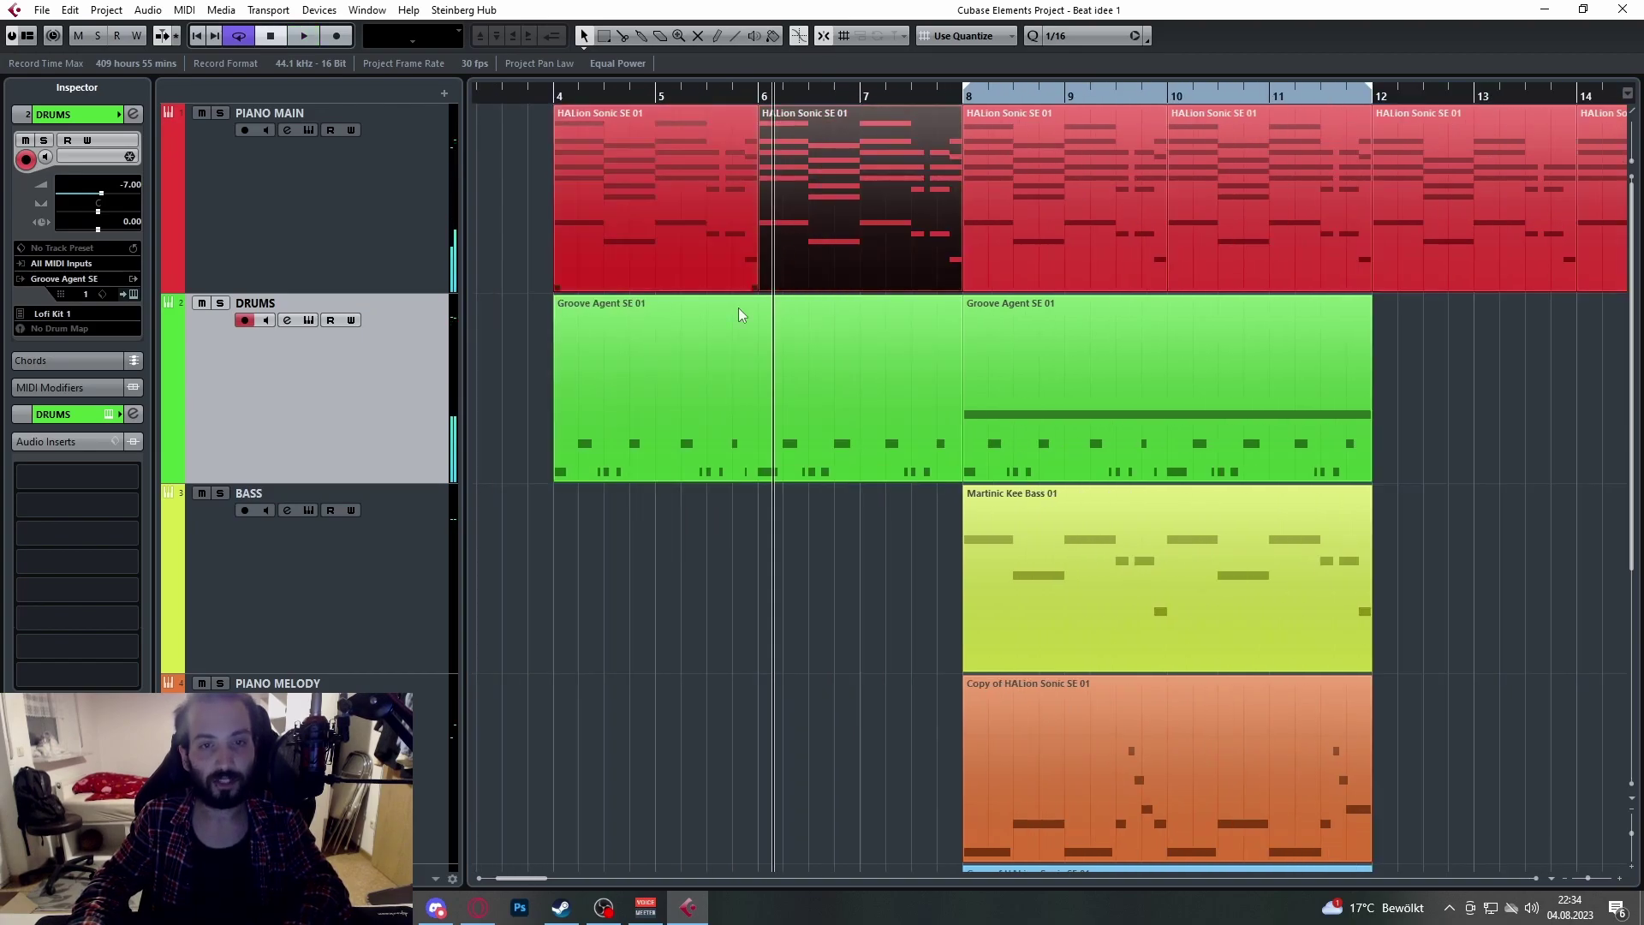
{"action": "left_click", "coordinate": [620, 446]}
{"action": "left_click_drag", "start_coordinate": [562, 478], "coordinate": [857, 478]}
{"action": "scroll", "coordinate": [880, 457], "scroll_direction": "up", "scroll_amount": 2}
{"action": "scroll", "coordinate": [867, 454], "scroll_direction": "down", "scroll_amount": 3}
{"action": "scroll", "coordinate": [899, 377], "scroll_direction": "up", "scroll_amount": 1}
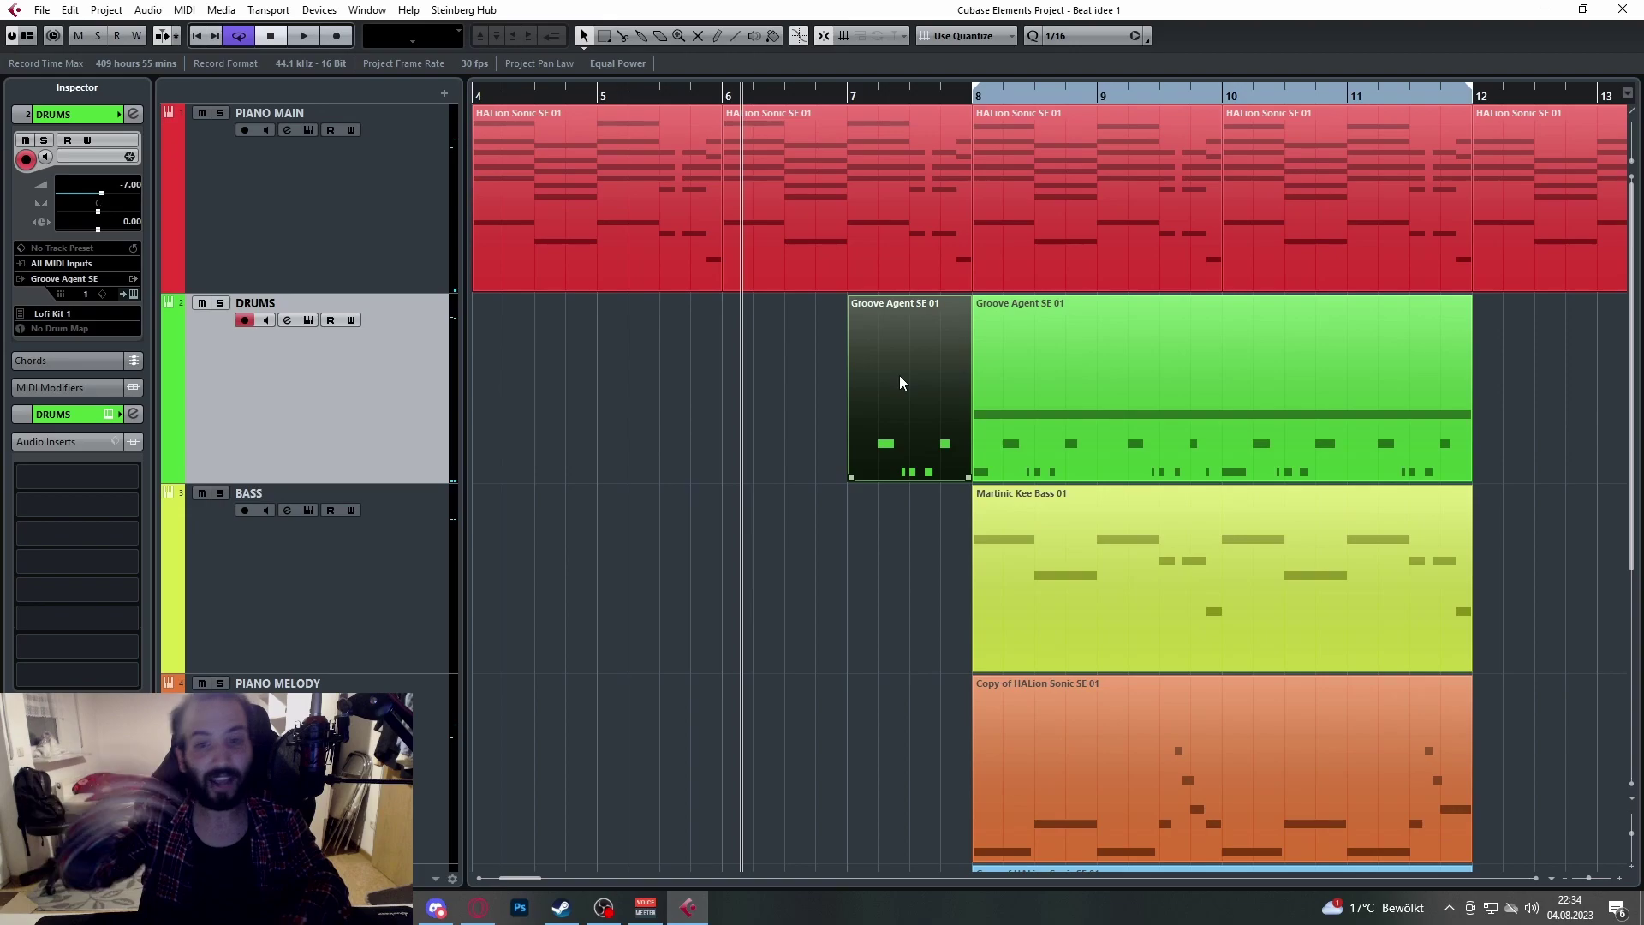
Step: Play the drum lead-in at bar 7 through the entry of the full beat at bar 8, then stop playback
{"action": "scroll", "coordinate": [853, 479], "scroll_direction": "down", "scroll_amount": 2}
{"action": "mouse_move", "coordinate": [857, 480]}
{"action": "left_mouse_down"}
{"action": "mouse_move", "coordinate": [545, 475]}
{"action": "mouse_move", "coordinate": [857, 456]}
{"action": "left_mouse_up"}
{"action": "key", "text": "space"}
{"action": "scroll", "coordinate": [877, 563], "scroll_direction": "up", "scroll_amount": 4}
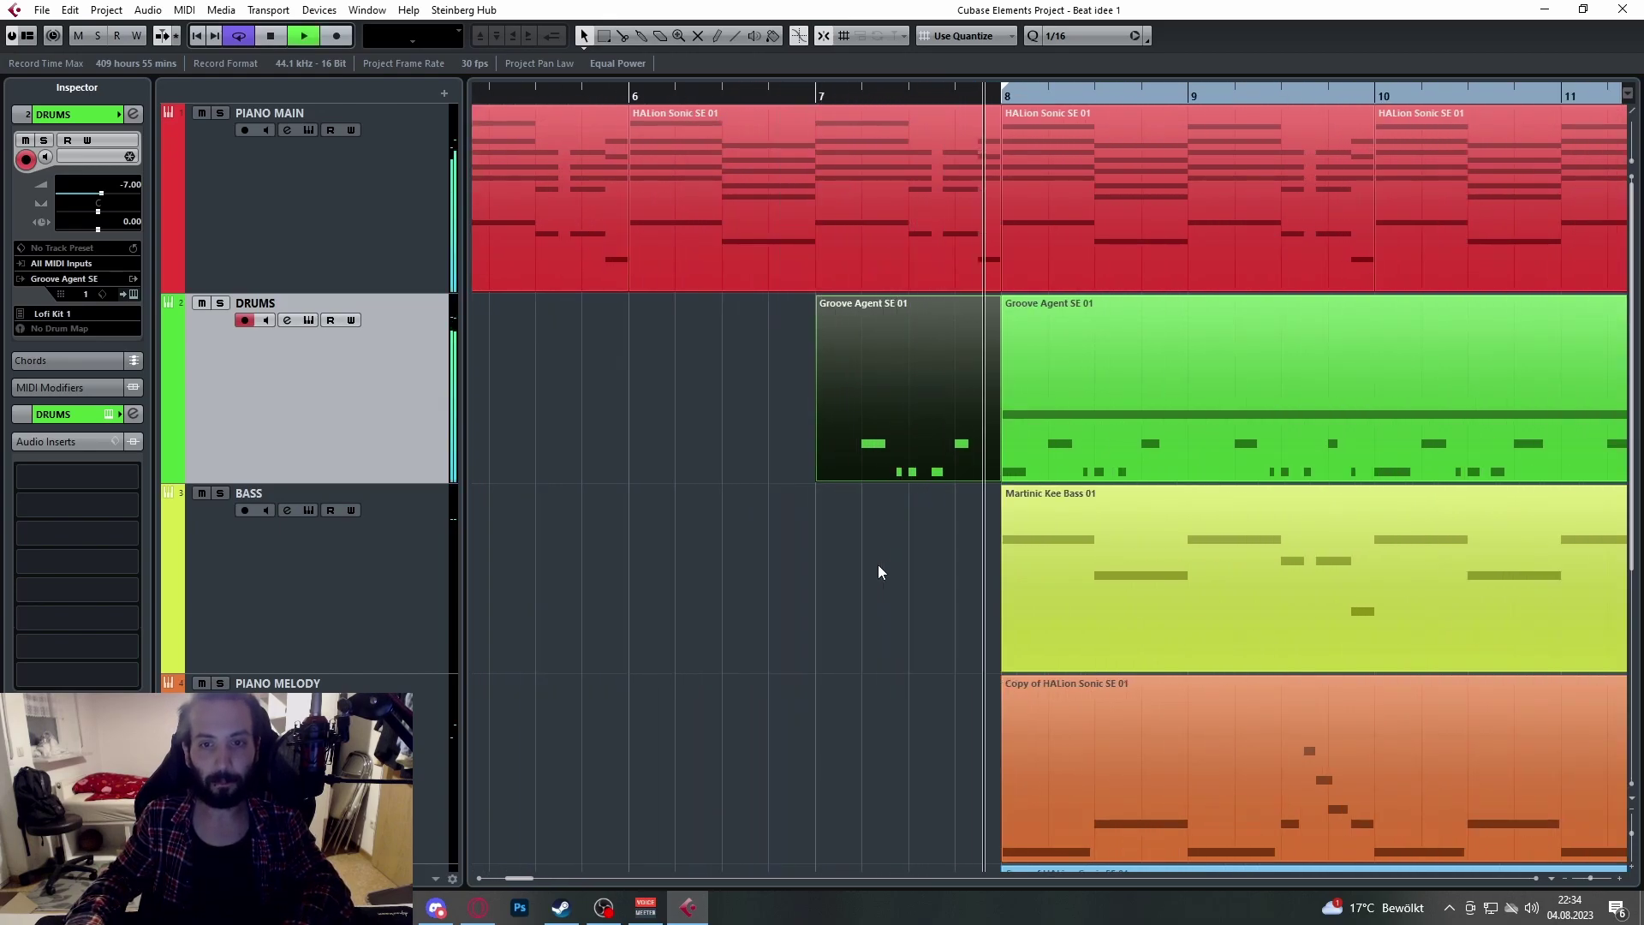
{"action": "key", "text": "space"}
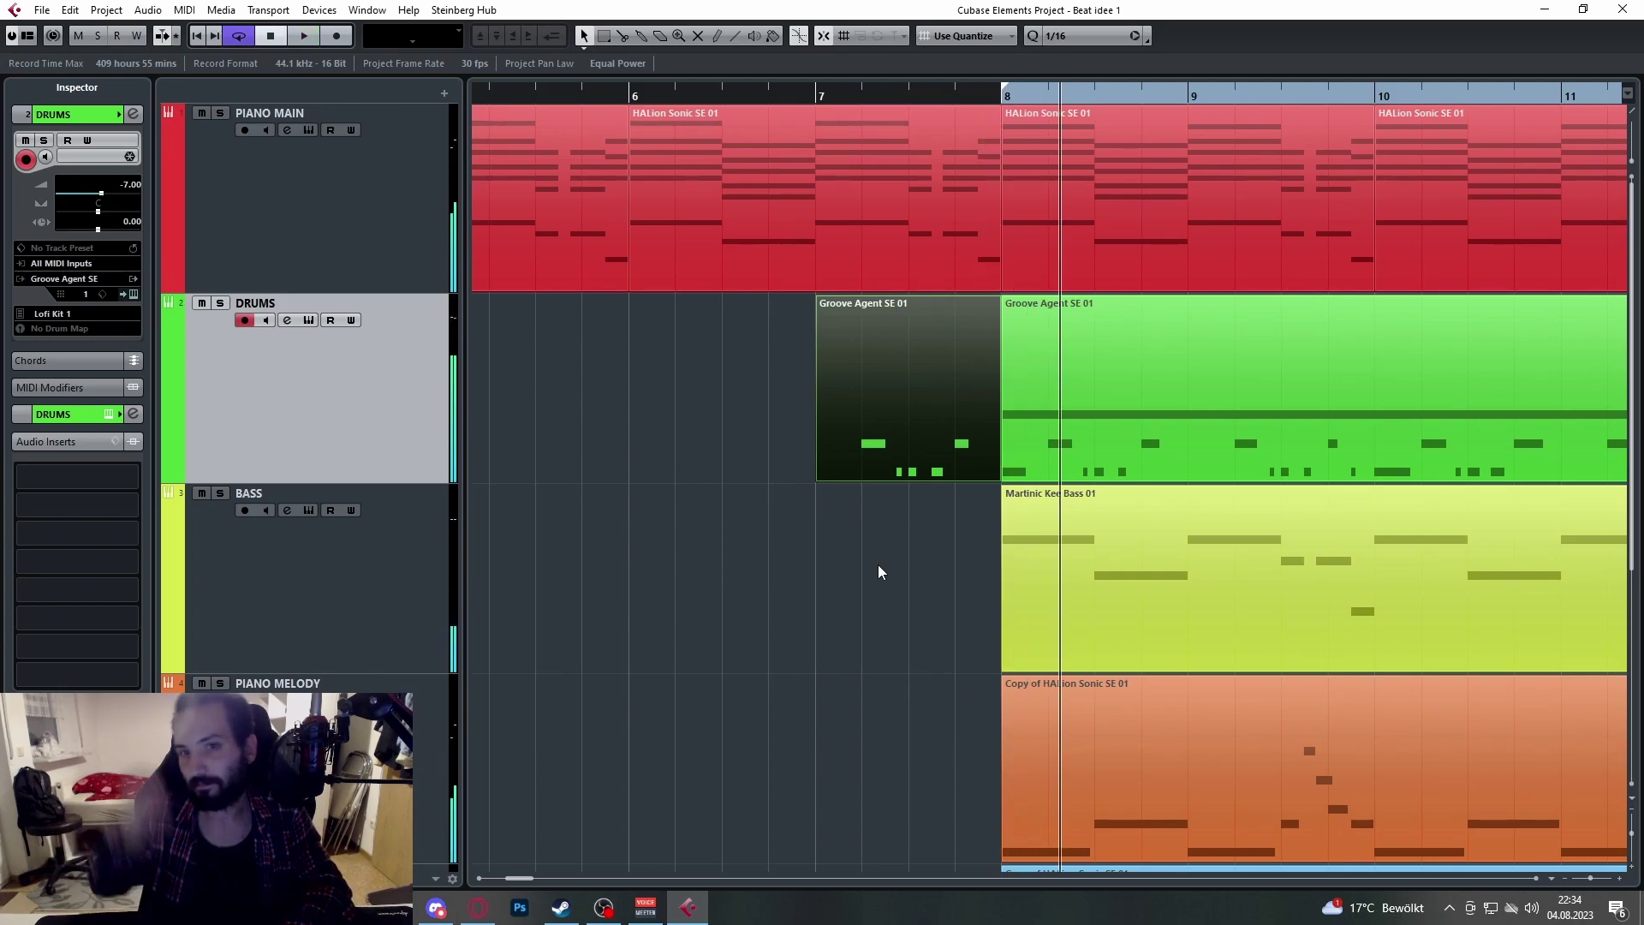
Step: Examine the full-beat section from bar 8 to bar 12 and the piano-only break up to bar 16
{"action": "scroll", "coordinate": [879, 572], "scroll_direction": "down", "scroll_amount": 3}
{"action": "scroll", "coordinate": [1076, 569], "scroll_direction": "down", "scroll_amount": 4}
{"action": "scroll", "coordinate": [795, 444], "scroll_direction": "up", "scroll_amount": 6}
{"action": "scroll", "coordinate": [759, 418], "scroll_direction": "down", "scroll_amount": 4}
{"action": "scroll", "coordinate": [722, 245], "scroll_direction": "up", "scroll_amount": 4}
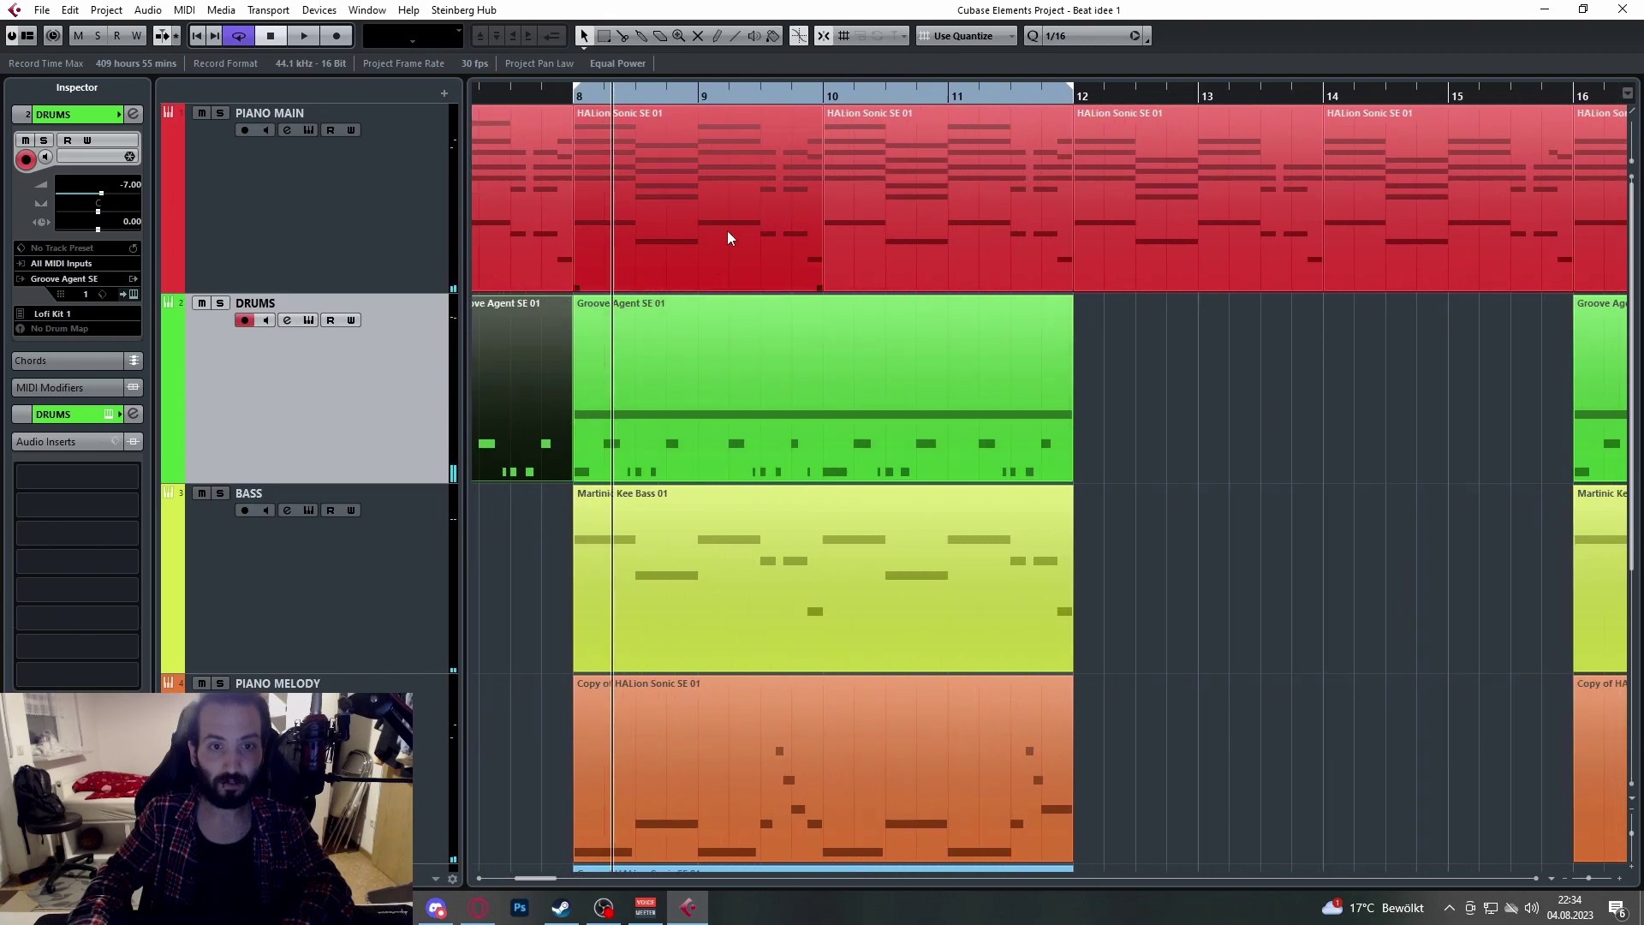
{"action": "scroll", "coordinate": [731, 513], "scroll_direction": "down", "scroll_amount": 2}
{"action": "scroll", "coordinate": [762, 420], "scroll_direction": "up", "scroll_amount": 2}
{"action": "scroll", "coordinate": [865, 466], "scroll_direction": "right", "scroll_amount": 3}
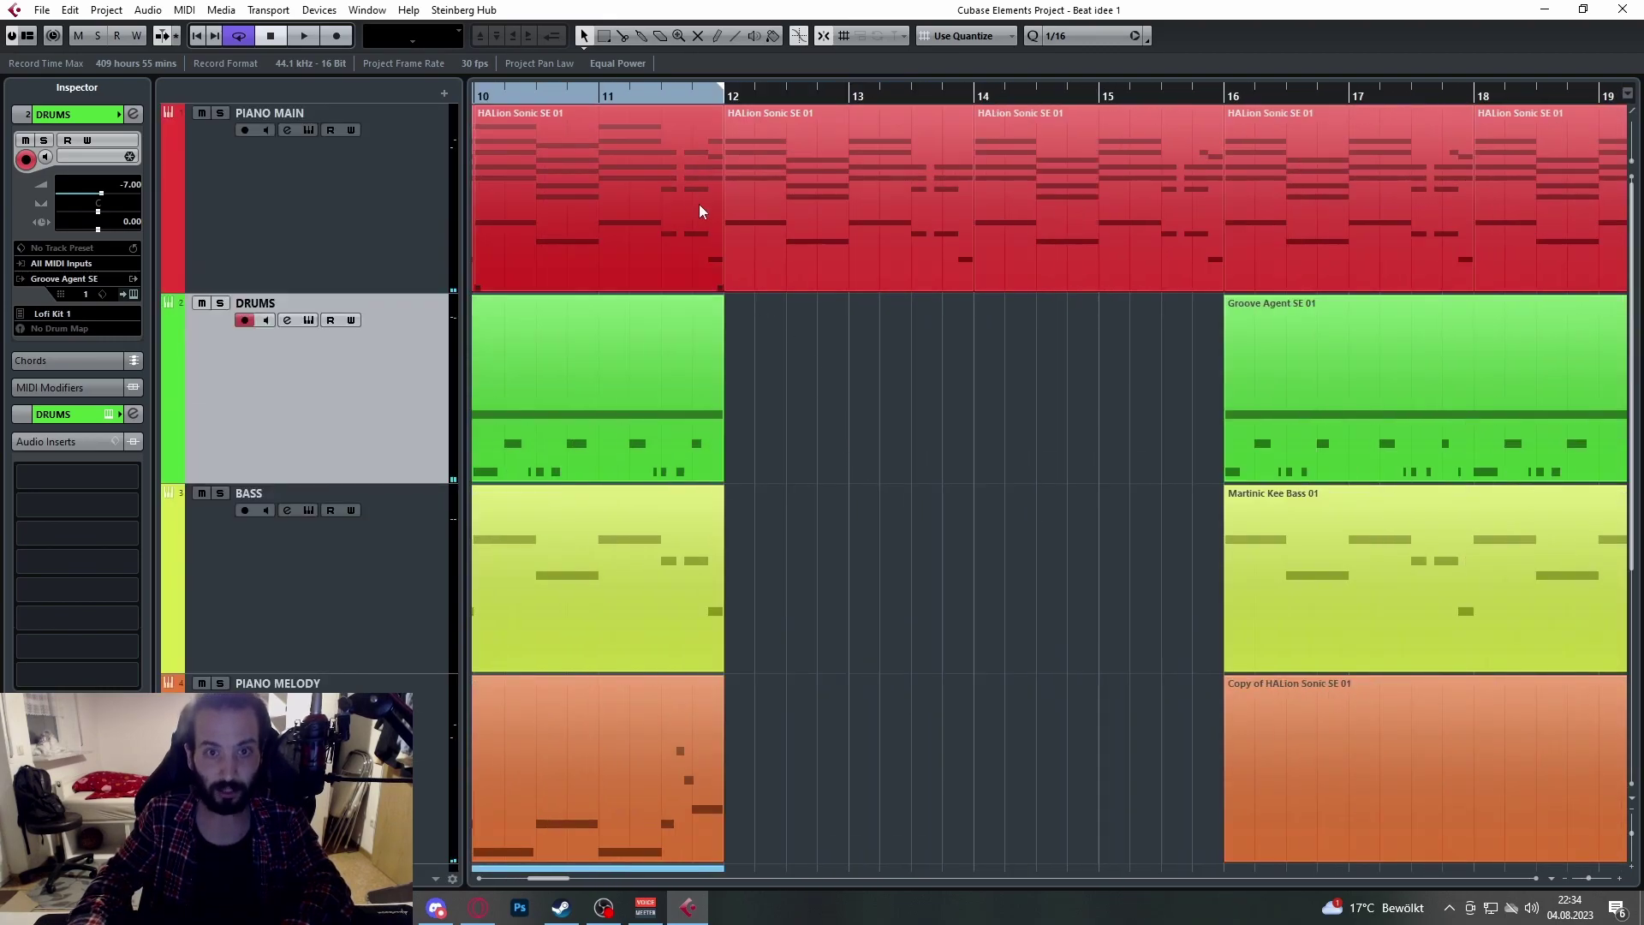
Step: Open the PIANO MAIN part at bar 12 in the Key Editor to view its chords, then close the editor
{"action": "left_click", "coordinate": [704, 218]}
{"action": "scroll", "coordinate": [685, 240], "scroll_direction": "down", "scroll_amount": 2}
{"action": "scroll", "coordinate": [770, 240], "scroll_direction": "up", "scroll_amount": 4}
{"action": "left_click", "coordinate": [869, 234]}
{"action": "double_click", "coordinate": [855, 158]}
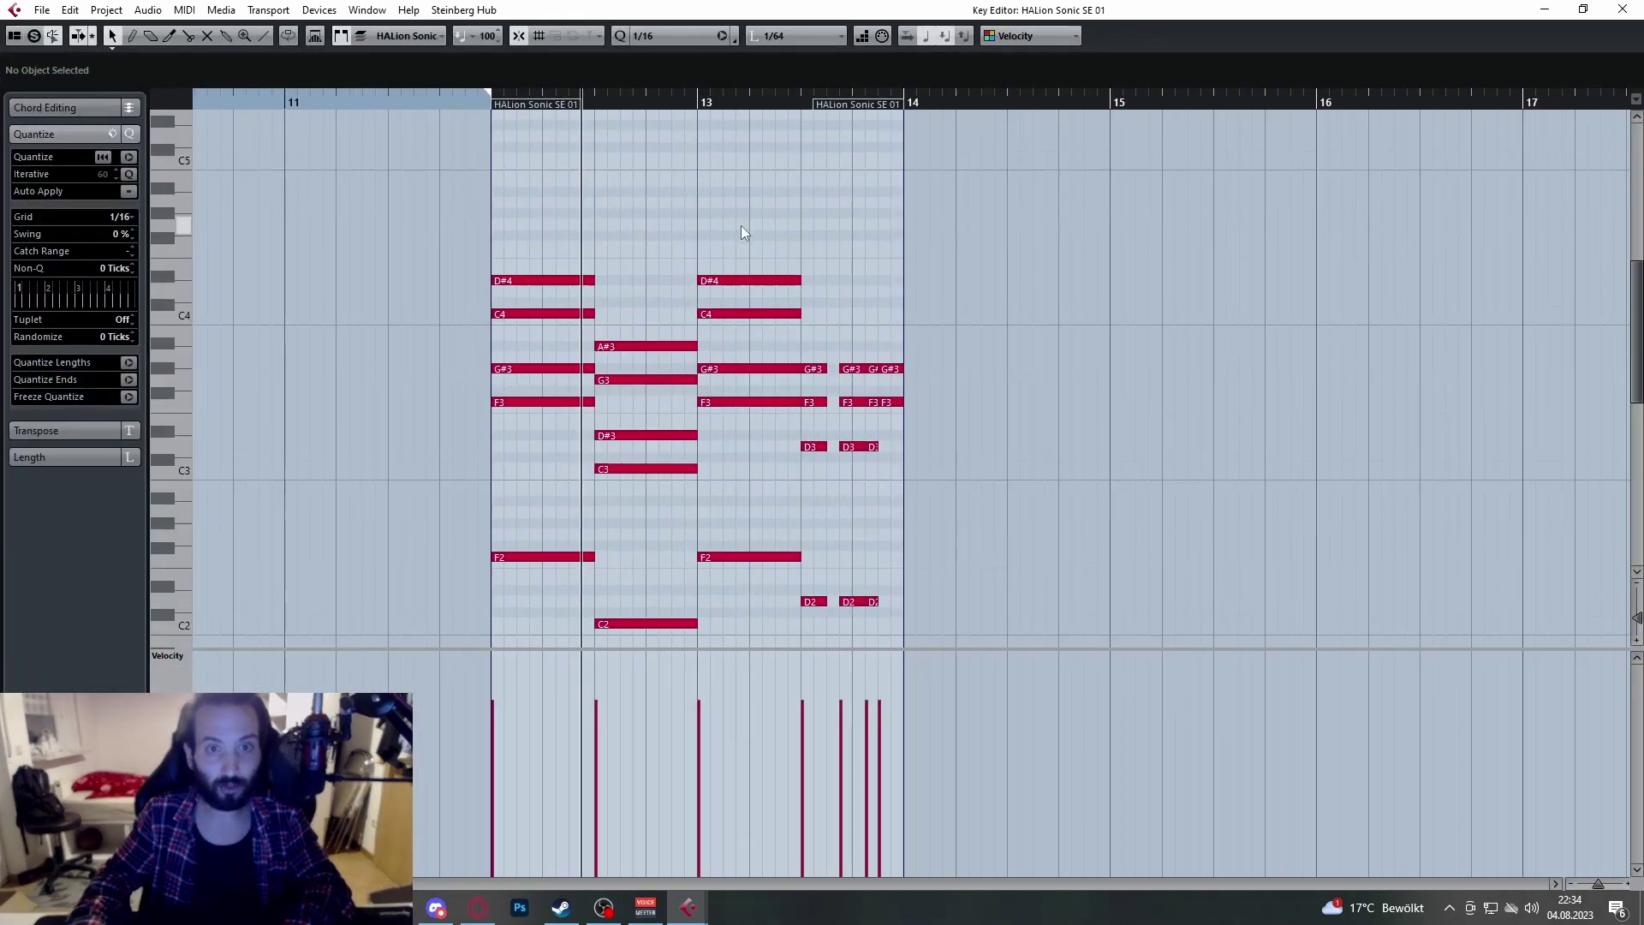
{"action": "left_click", "coordinate": [1622, 10]}
Step: Play the piano-only break after bar 12 and follow it towards bar 14
{"action": "scroll", "coordinate": [857, 420], "scroll_direction": "down", "scroll_amount": 1}
{"action": "scroll", "coordinate": [836, 430], "scroll_direction": "right", "scroll_amount": 2}
{"action": "scroll", "coordinate": [759, 372], "scroll_direction": "down", "scroll_amount": 3}
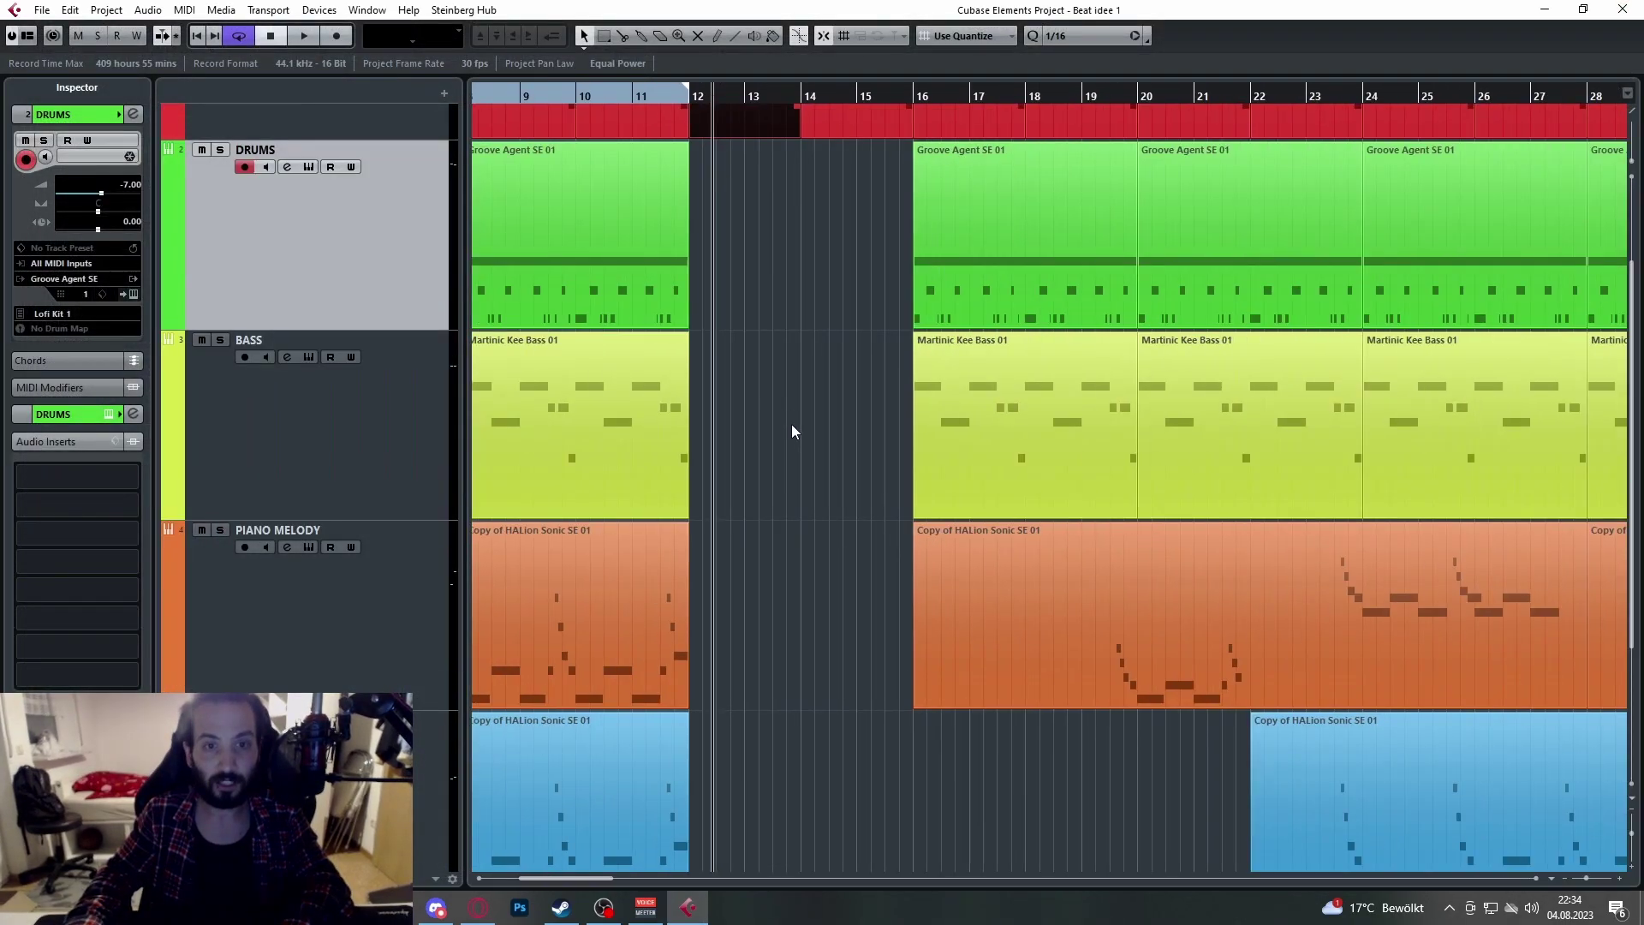
{"action": "scroll", "coordinate": [819, 563], "scroll_direction": "up", "scroll_amount": 2}
{"action": "scroll", "coordinate": [771, 343], "scroll_direction": "up", "scroll_amount": 2}
{"action": "key", "text": "space"}
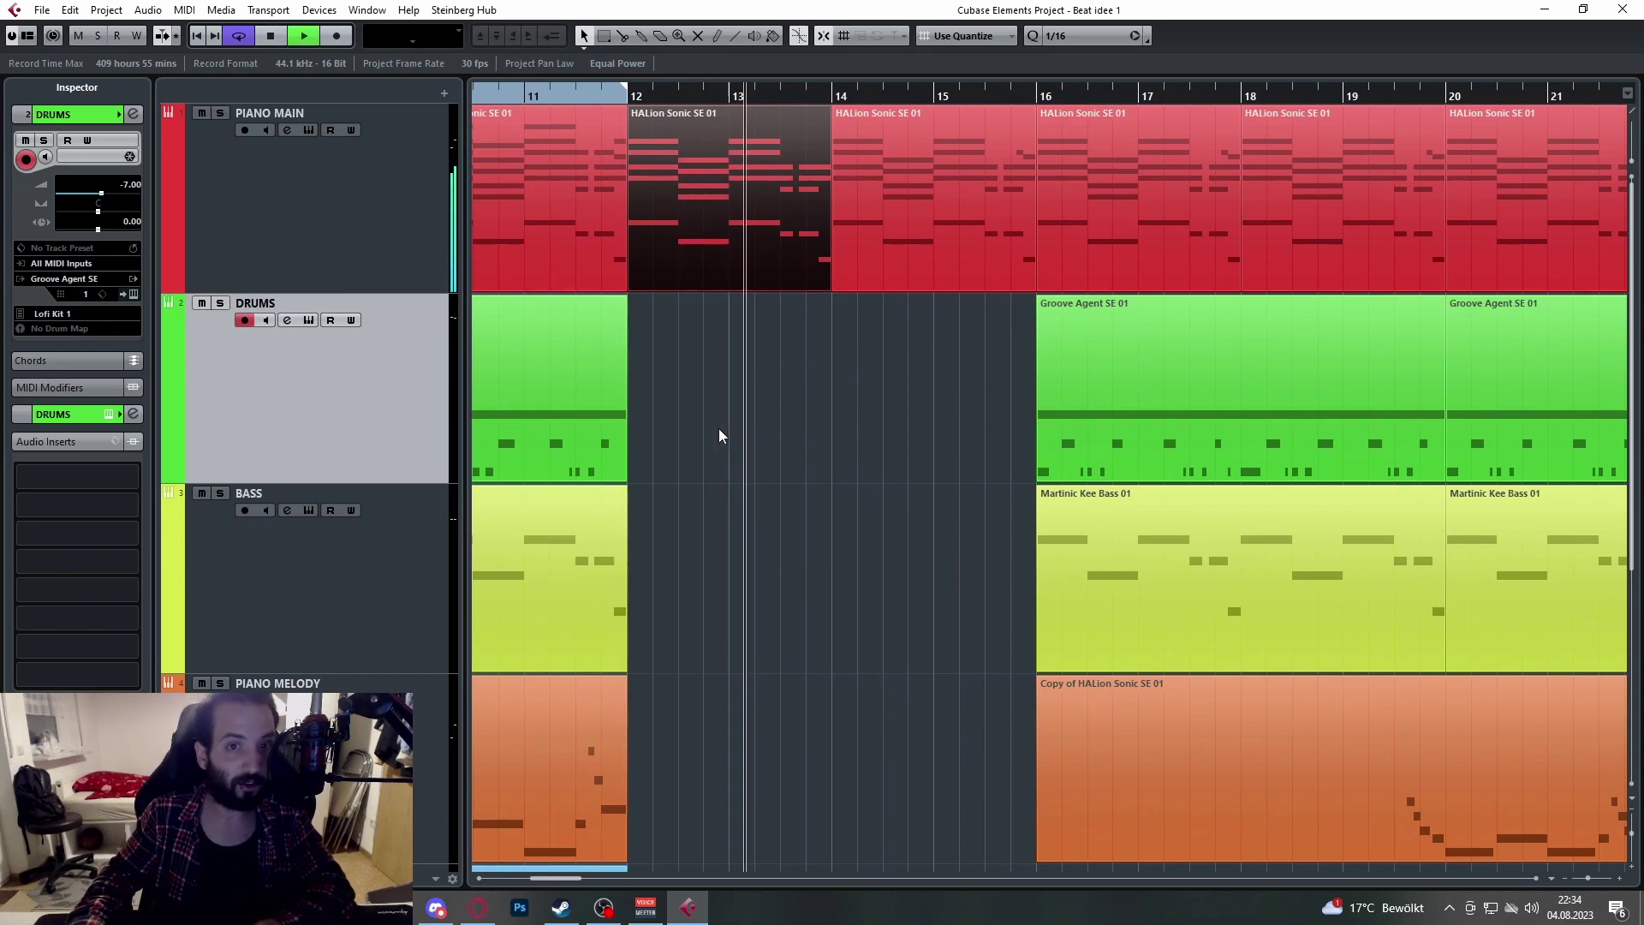
{"action": "scroll", "coordinate": [721, 437], "scroll_direction": "right", "scroll_amount": 2}
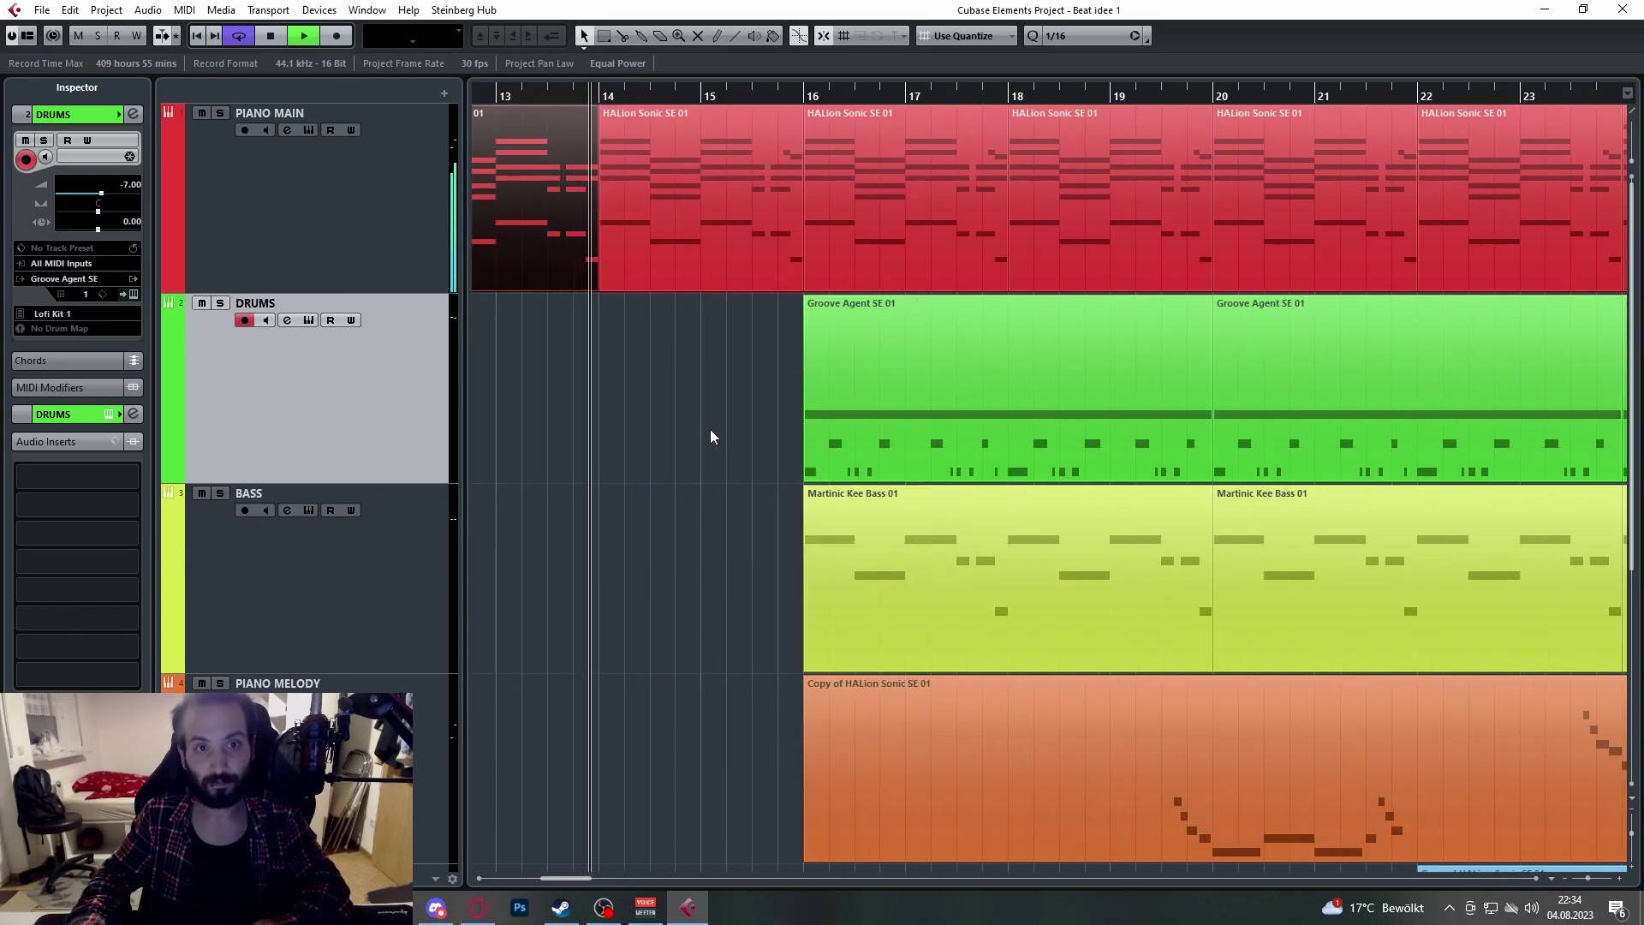
Step: Continue playback from bar 16 and examine the tracks down to the MIRAGE and PAPU_64b 01 parts
{"action": "left_click", "coordinate": [808, 96]}
{"action": "scroll", "coordinate": [839, 257], "scroll_direction": "down", "scroll_amount": 3}
{"action": "scroll", "coordinate": [923, 450], "scroll_direction": "up", "scroll_amount": 2}
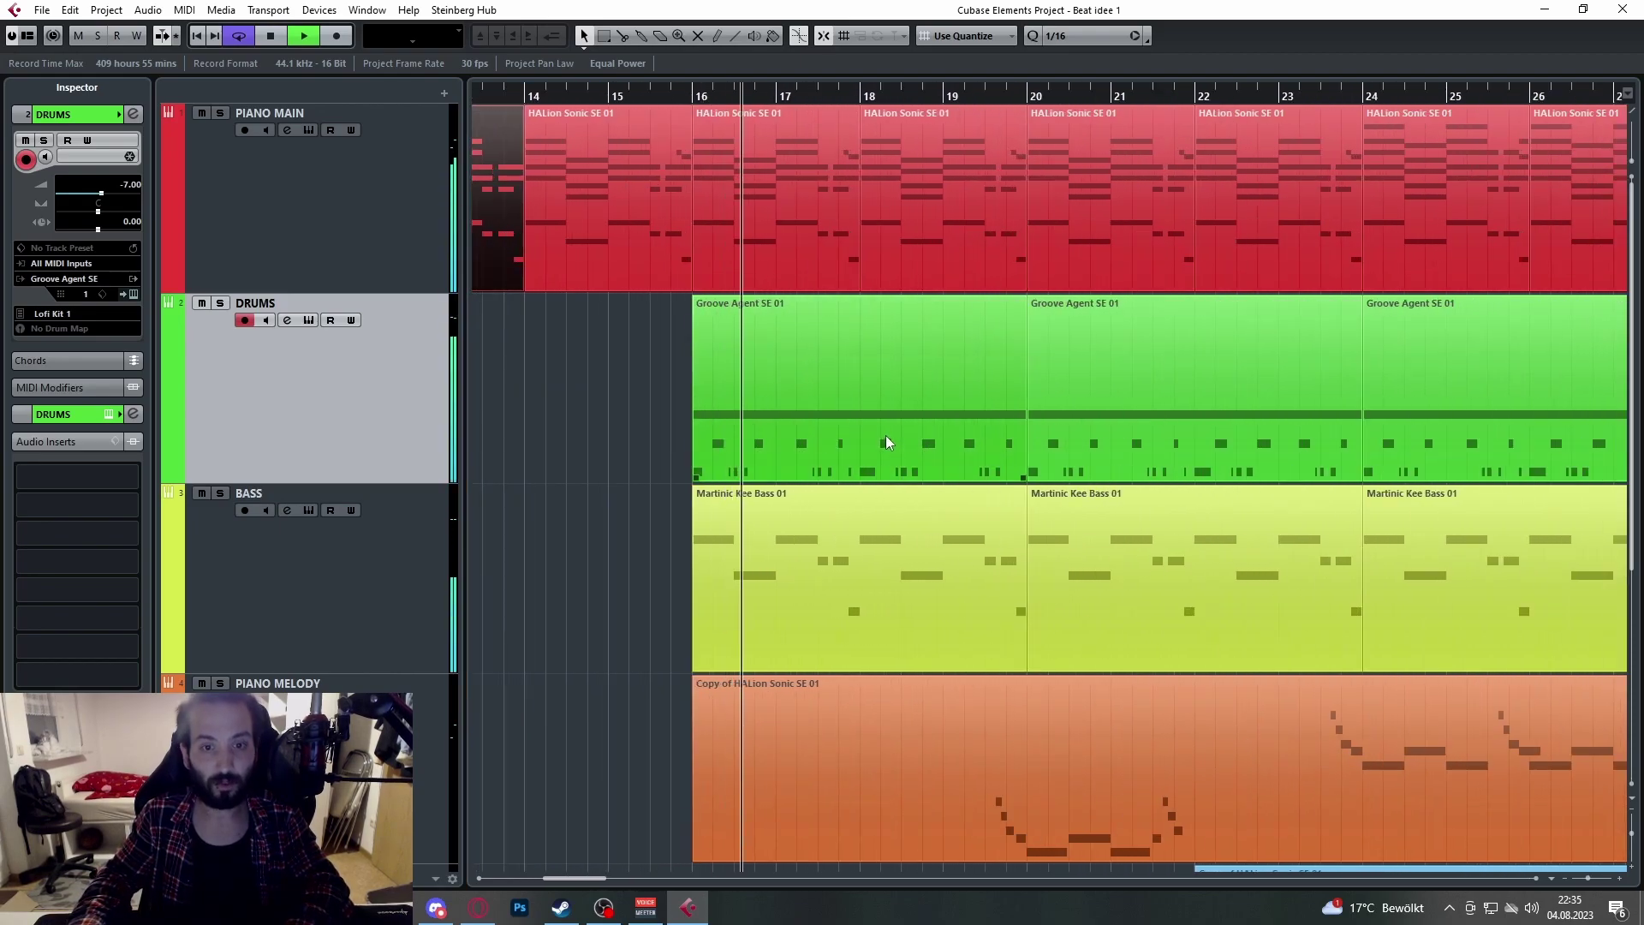
{"action": "scroll", "coordinate": [873, 455], "scroll_direction": "down", "scroll_amount": 3}
{"action": "scroll", "coordinate": [985, 572], "scroll_direction": "up", "scroll_amount": 2}
{"action": "scroll", "coordinate": [966, 566], "scroll_direction": "down", "scroll_amount": 5}
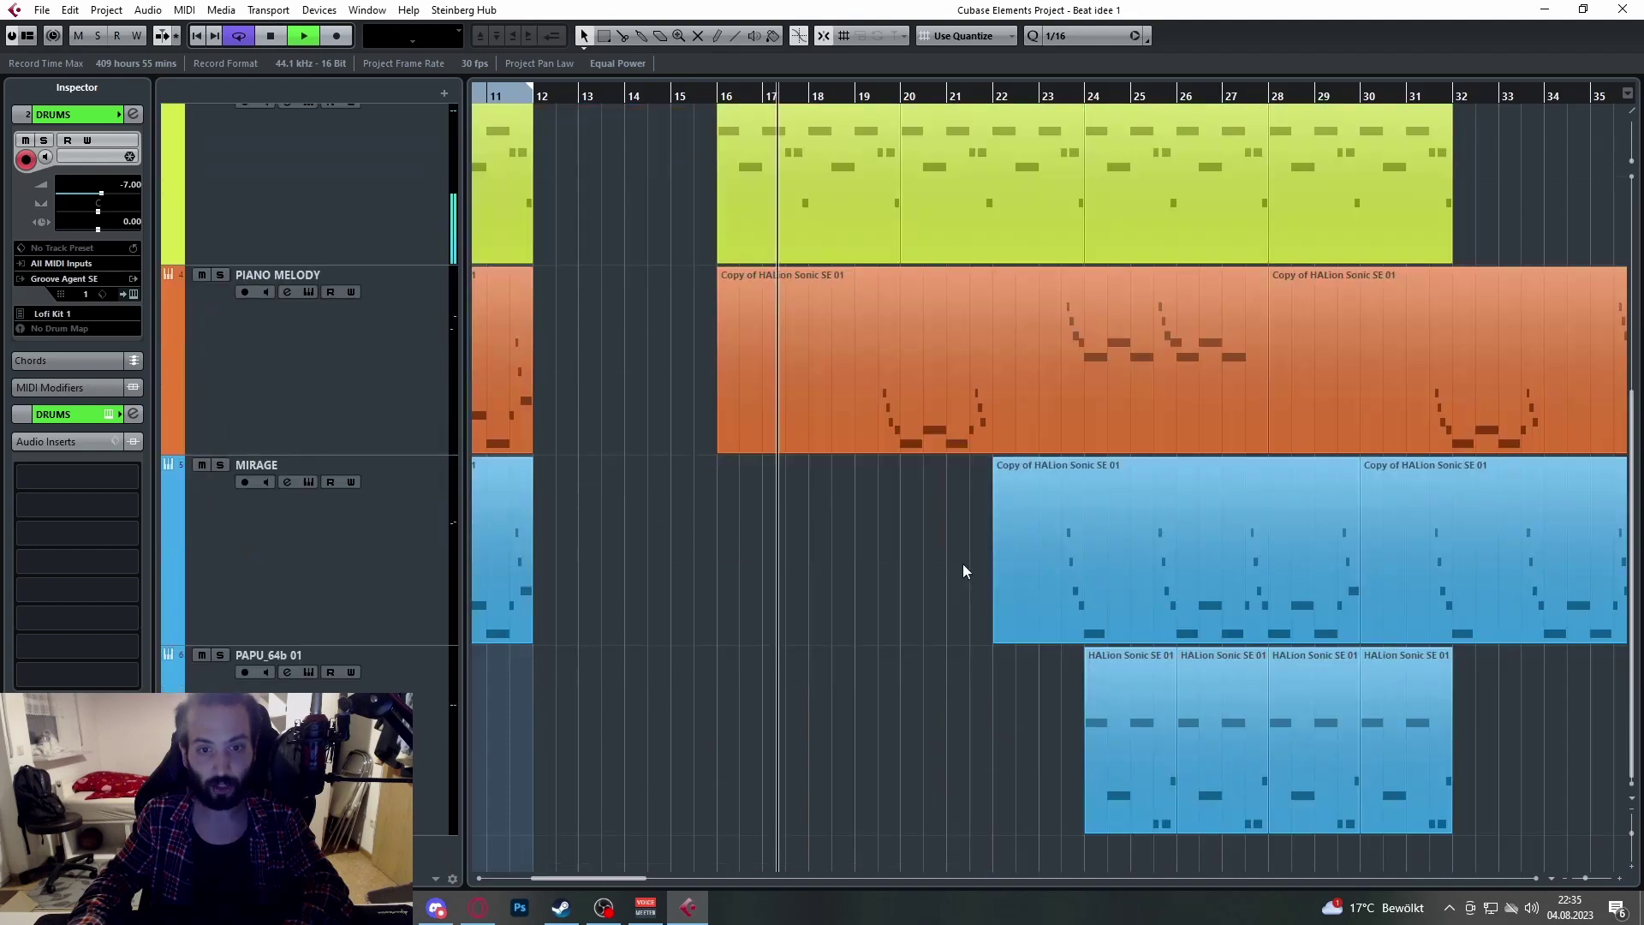
Step: Stop playback and compare the PIANO MELODY part at bar 8 with the one at bar 16 by selecting each
{"action": "scroll", "coordinate": [909, 572], "scroll_direction": "down", "scroll_amount": 3}
{"action": "left_click", "coordinate": [648, 428]}
{"action": "scroll", "coordinate": [651, 399], "scroll_direction": "up", "scroll_amount": 2}
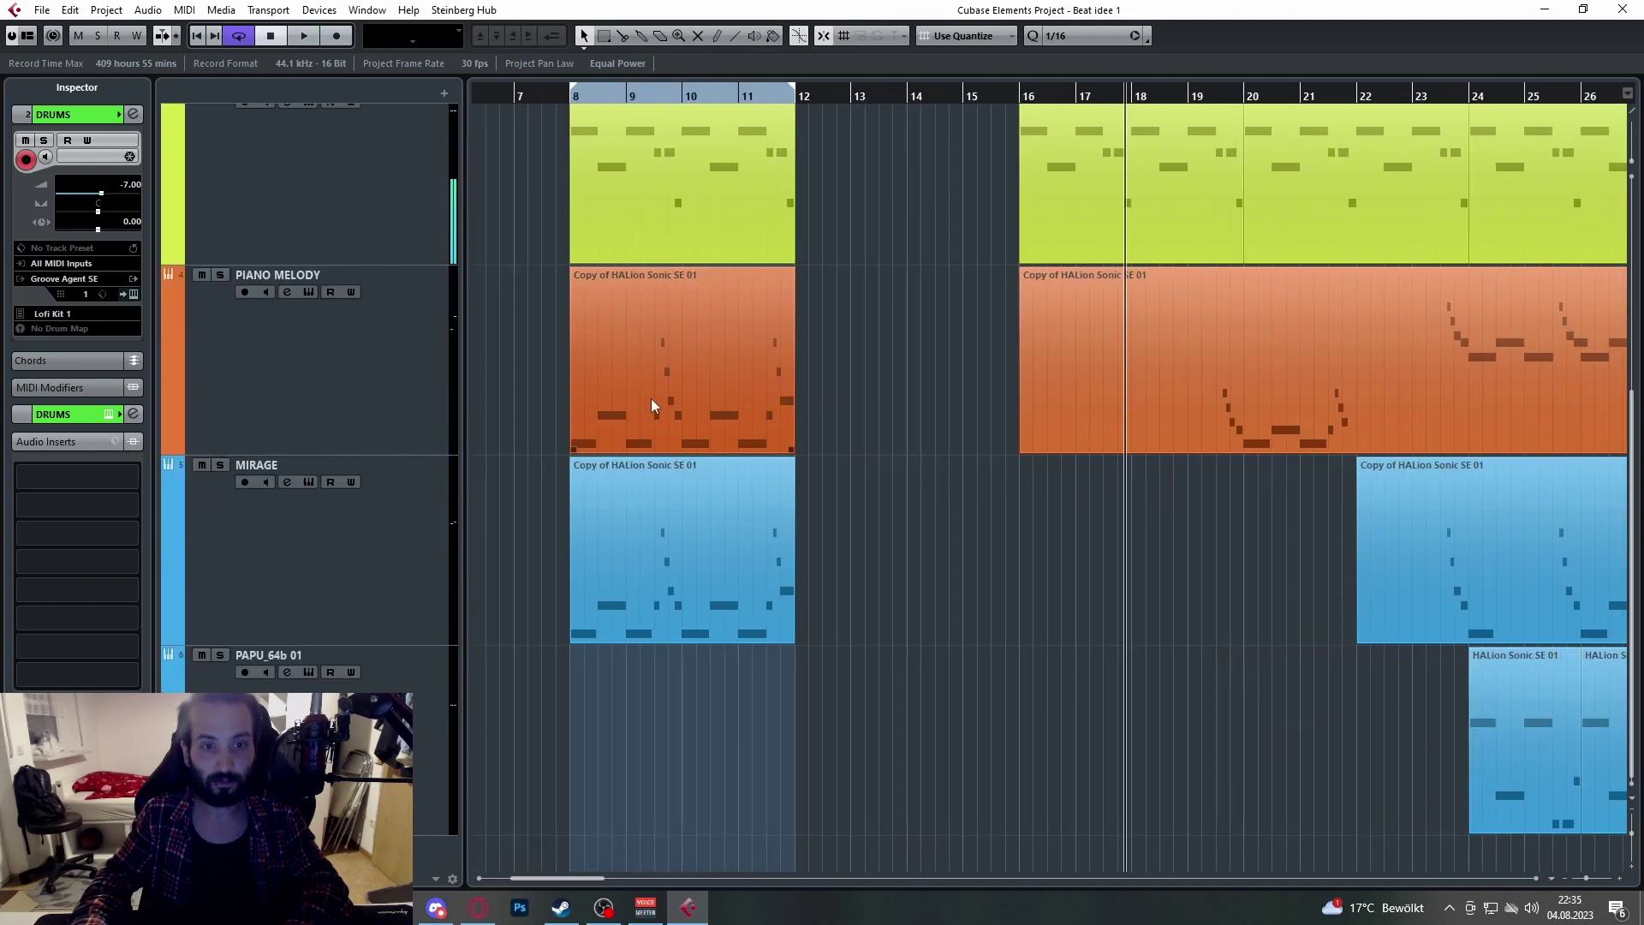
{"action": "left_click", "coordinate": [1521, 387]}
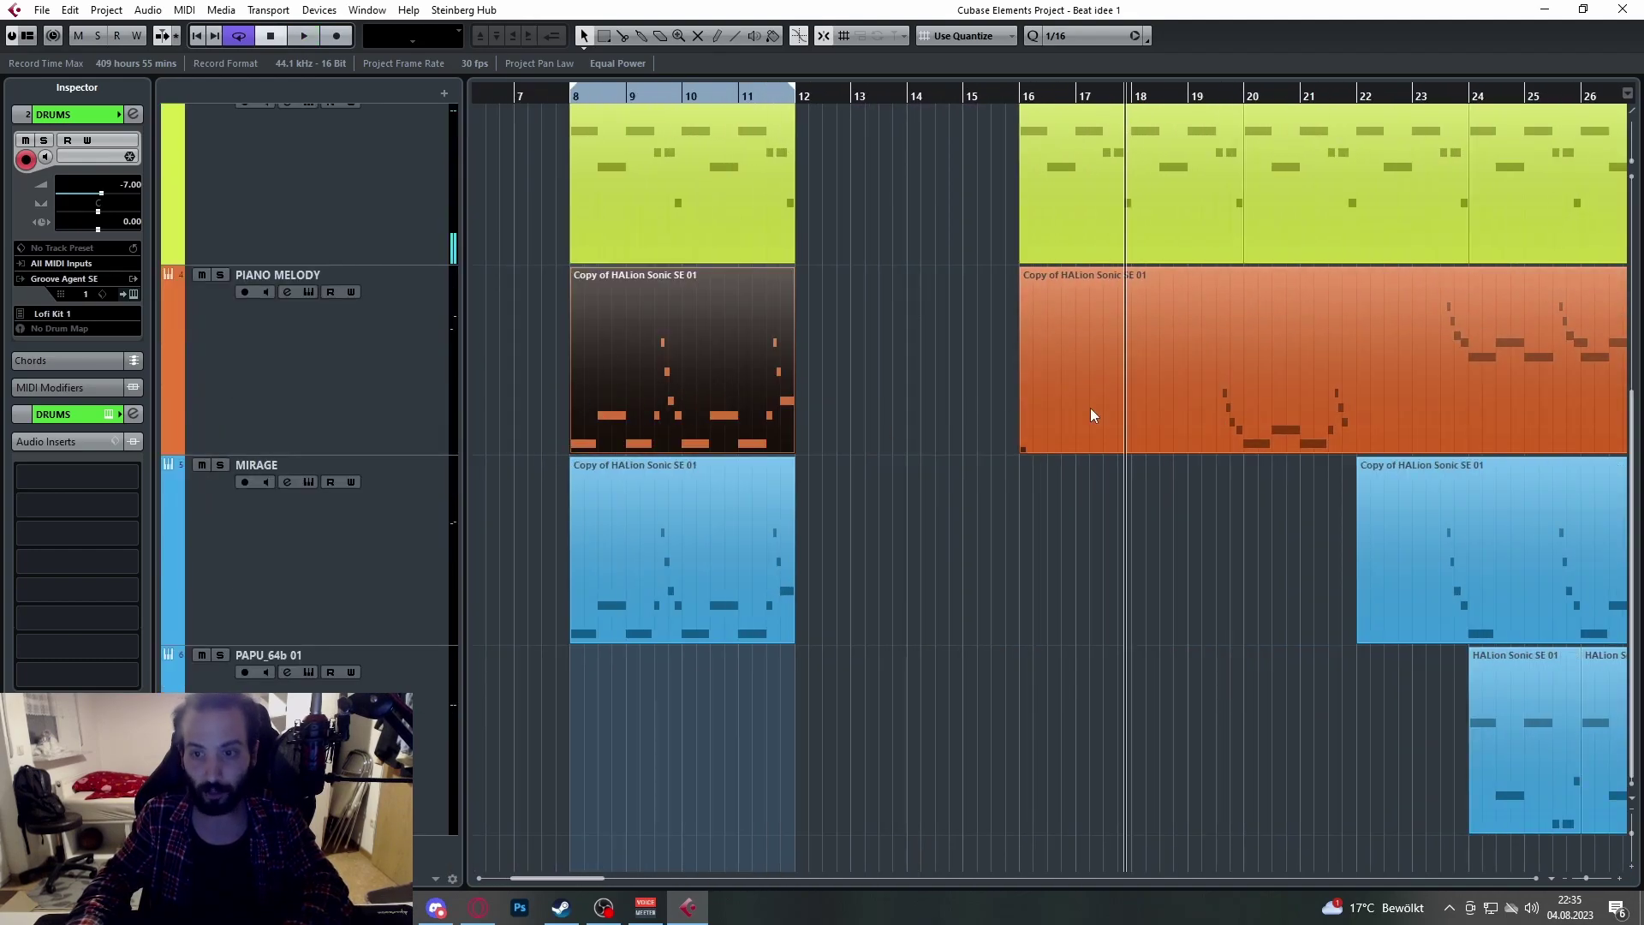
{"action": "scroll", "coordinate": [1308, 400], "scroll_direction": "right", "scroll_amount": 3}
{"action": "left_click", "coordinate": [898, 316]}
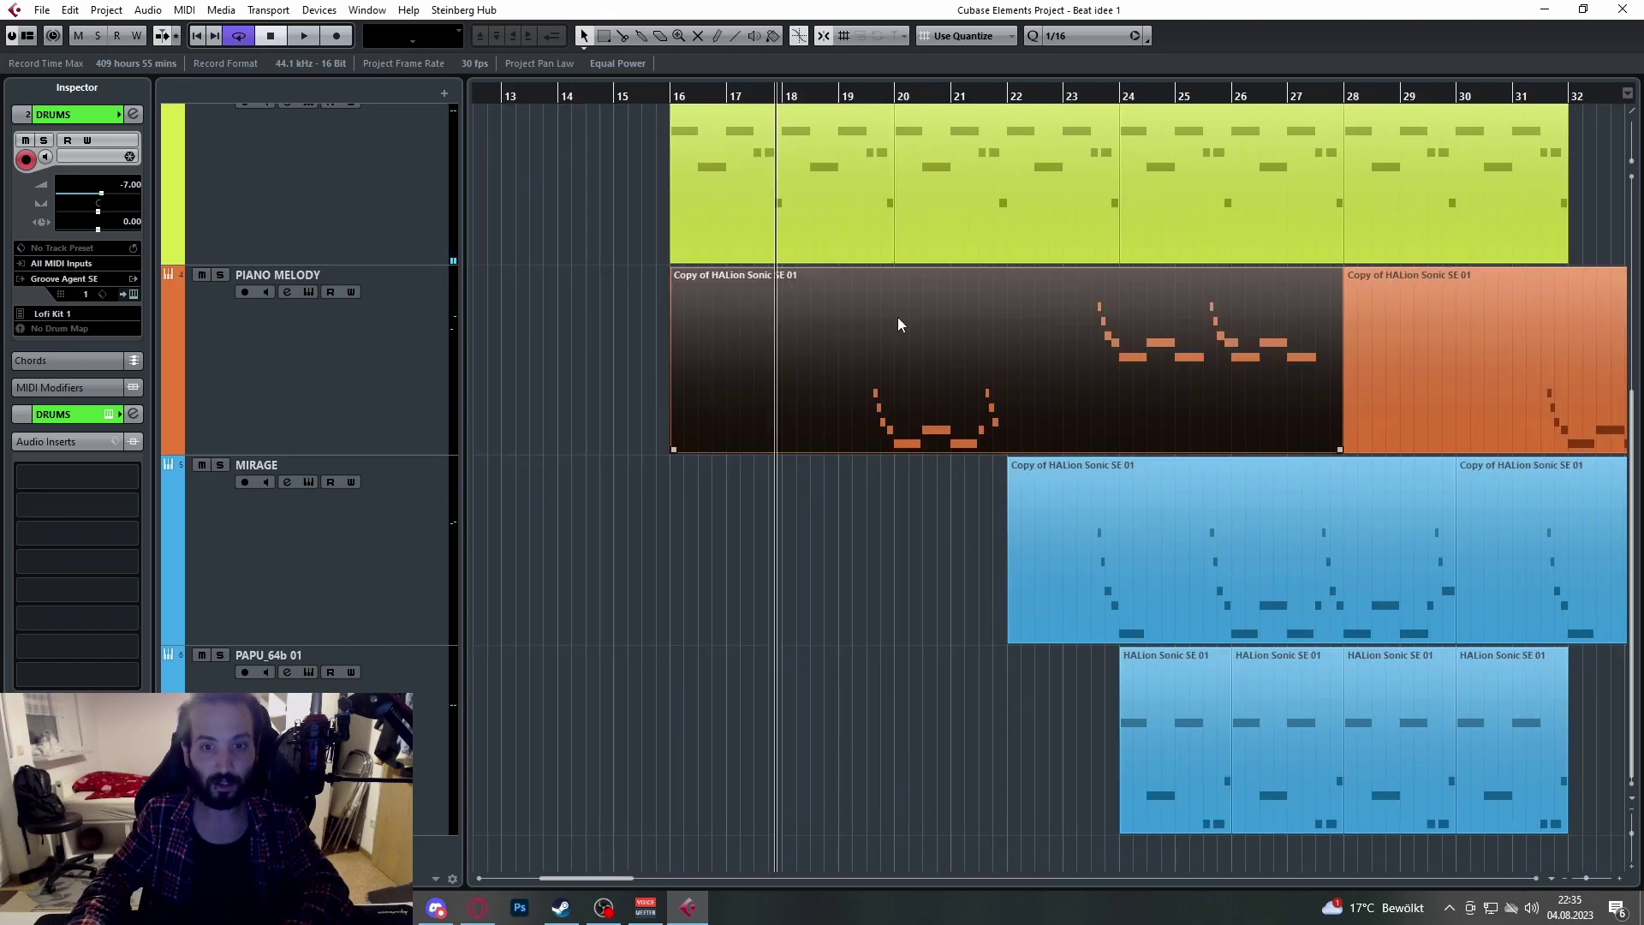
{"action": "scroll", "coordinate": [857, 274], "scroll_direction": "up", "scroll_amount": 1}
{"action": "scroll", "coordinate": [727, 360], "scroll_direction": "down", "scroll_amount": 4}
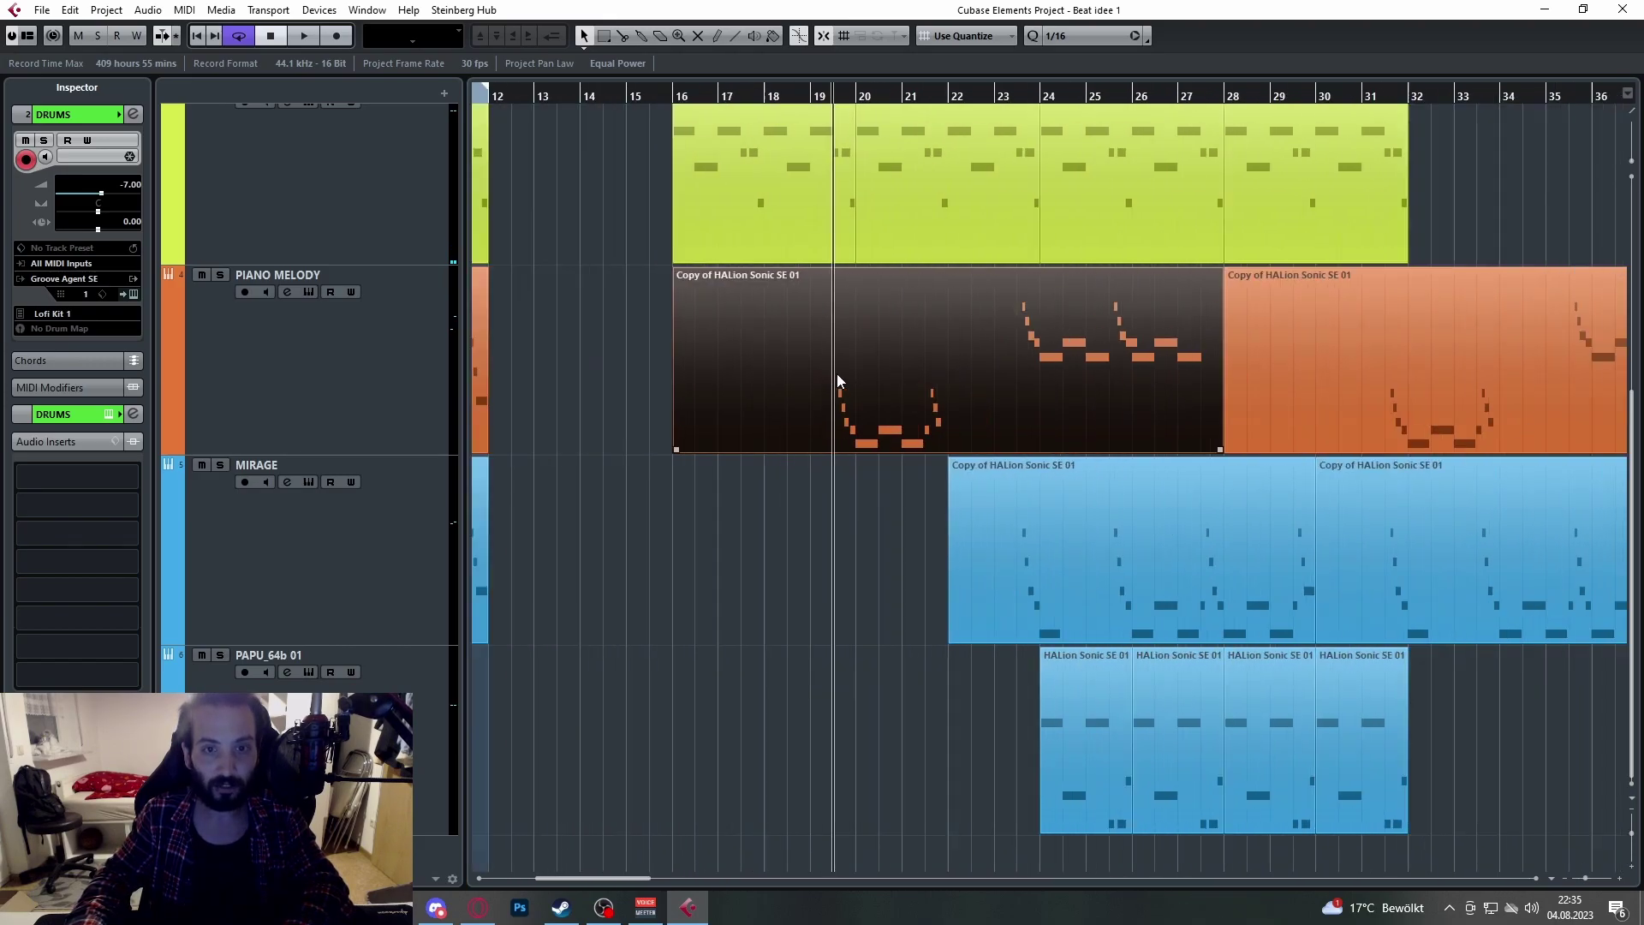
Step: Select the PIANO MELODY and MIRAGE parts at bar 8 and extend their starts back to bar 4
{"action": "scroll", "coordinate": [594, 384], "scroll_direction": "left", "scroll_amount": 2}
{"action": "left_click", "coordinate": [685, 375]}
{"action": "scroll", "coordinate": [677, 402], "scroll_direction": "up", "scroll_amount": 2}
{"action": "scroll", "coordinate": [673, 428], "scroll_direction": "left", "scroll_amount": 2}
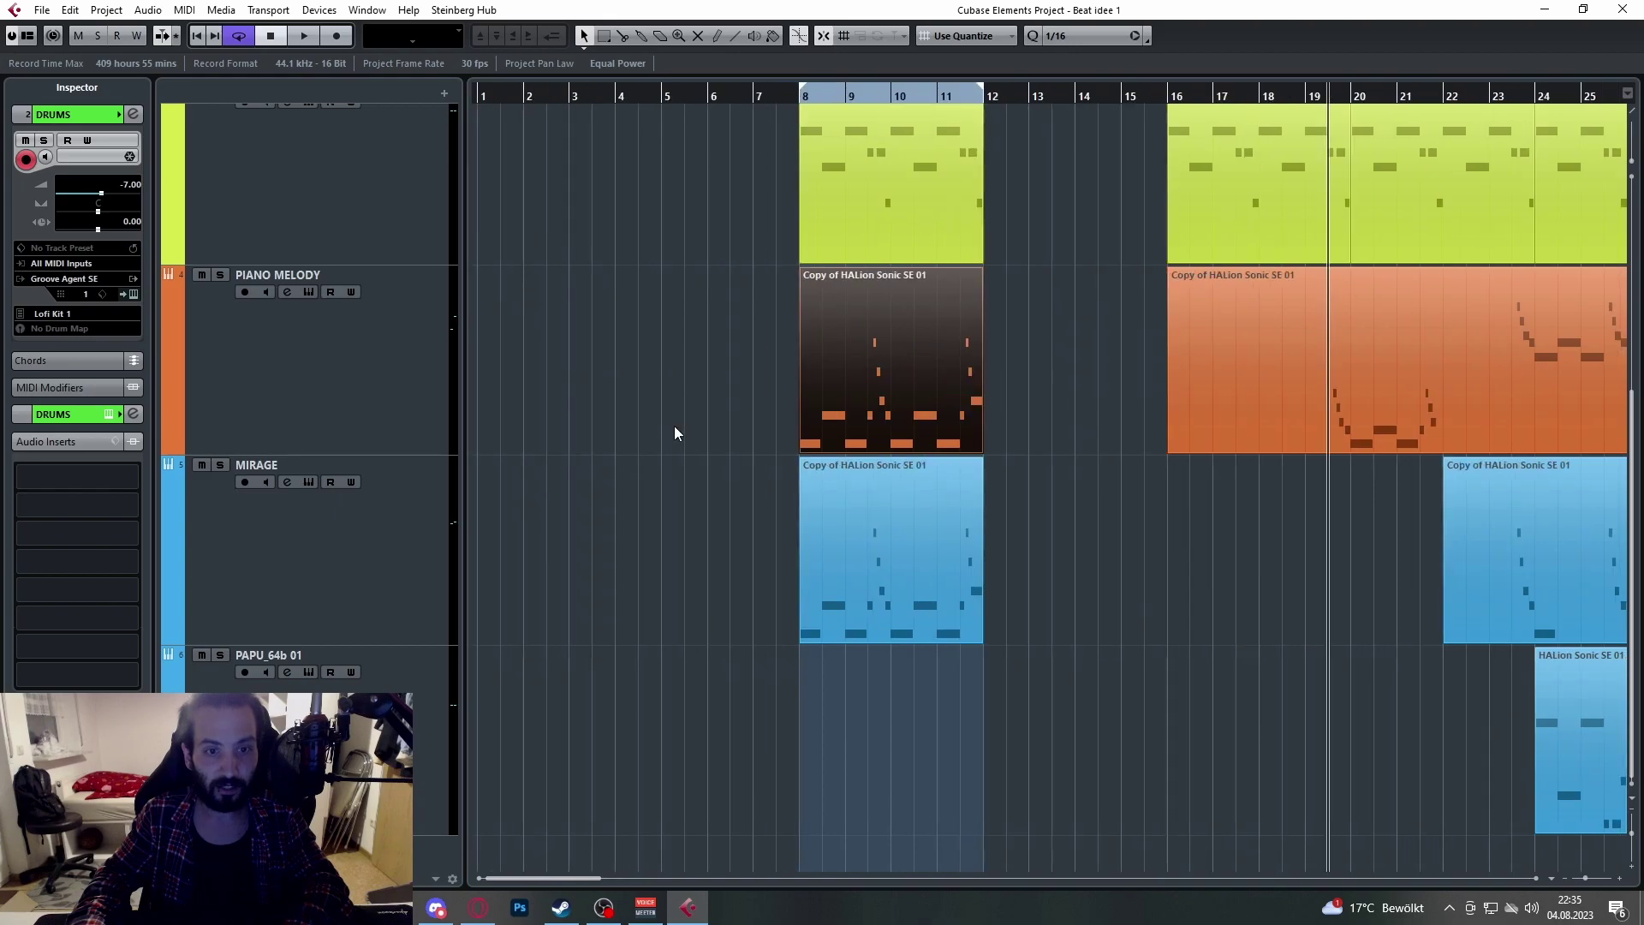
{"action": "left_click", "coordinate": [870, 589], "text": "shift"}
{"action": "left_click_drag", "start_coordinate": [805, 641], "coordinate": [615, 641]}
{"action": "scroll", "coordinate": [607, 527], "scroll_direction": "up", "scroll_amount": 2}
{"action": "scroll", "coordinate": [606, 527], "scroll_direction": "up", "scroll_amount": 2}
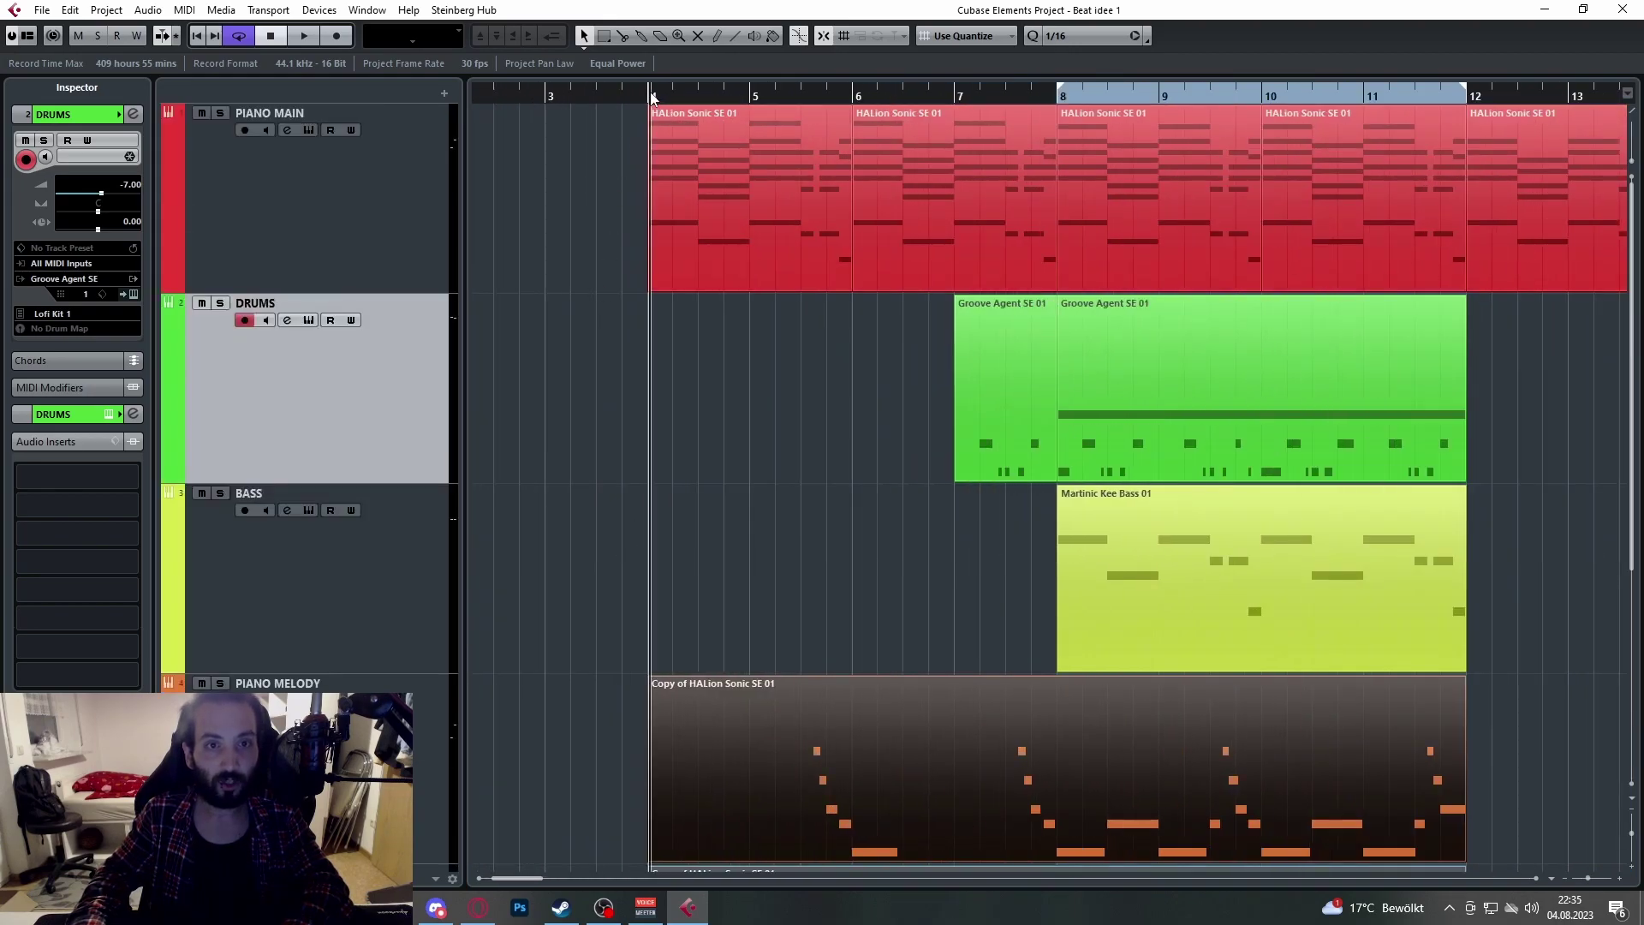
Step: Deselect the melody parts and place the playhead just before bar 5
{"action": "scroll", "coordinate": [699, 333], "scroll_direction": "down", "scroll_amount": 3}
{"action": "mouse_move", "coordinate": [653, 638]}
{"action": "left_mouse_down"}
{"action": "mouse_move", "coordinate": [669, 638]}
{"action": "mouse_move", "coordinate": [655, 638]}
{"action": "left_mouse_up"}
{"action": "scroll", "coordinate": [752, 567], "scroll_direction": "up", "scroll_amount": 3}
{"action": "left_click", "coordinate": [839, 374]}
{"action": "left_click_drag", "start_coordinate": [744, 98], "coordinate": [728, 112]}
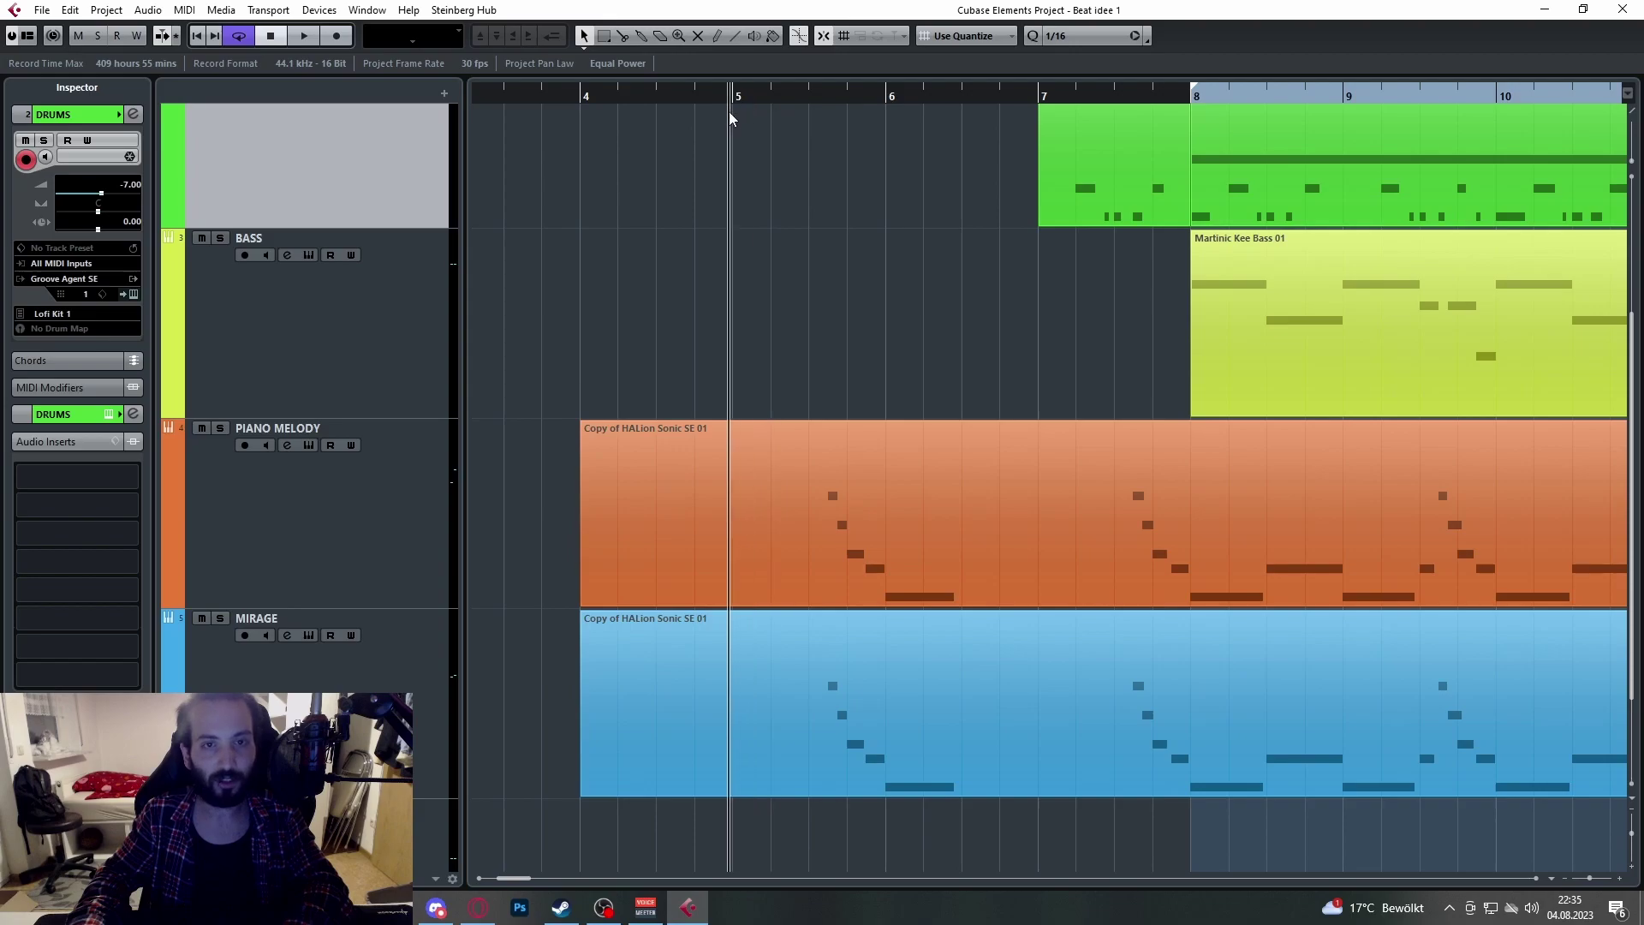
{"action": "scroll", "coordinate": [774, 212], "scroll_direction": "up", "scroll_amount": 3}
{"action": "scroll", "coordinate": [780, 231], "scroll_direction": "down", "scroll_amount": 4}
{"action": "scroll", "coordinate": [783, 250], "scroll_direction": "up", "scroll_amount": 4}
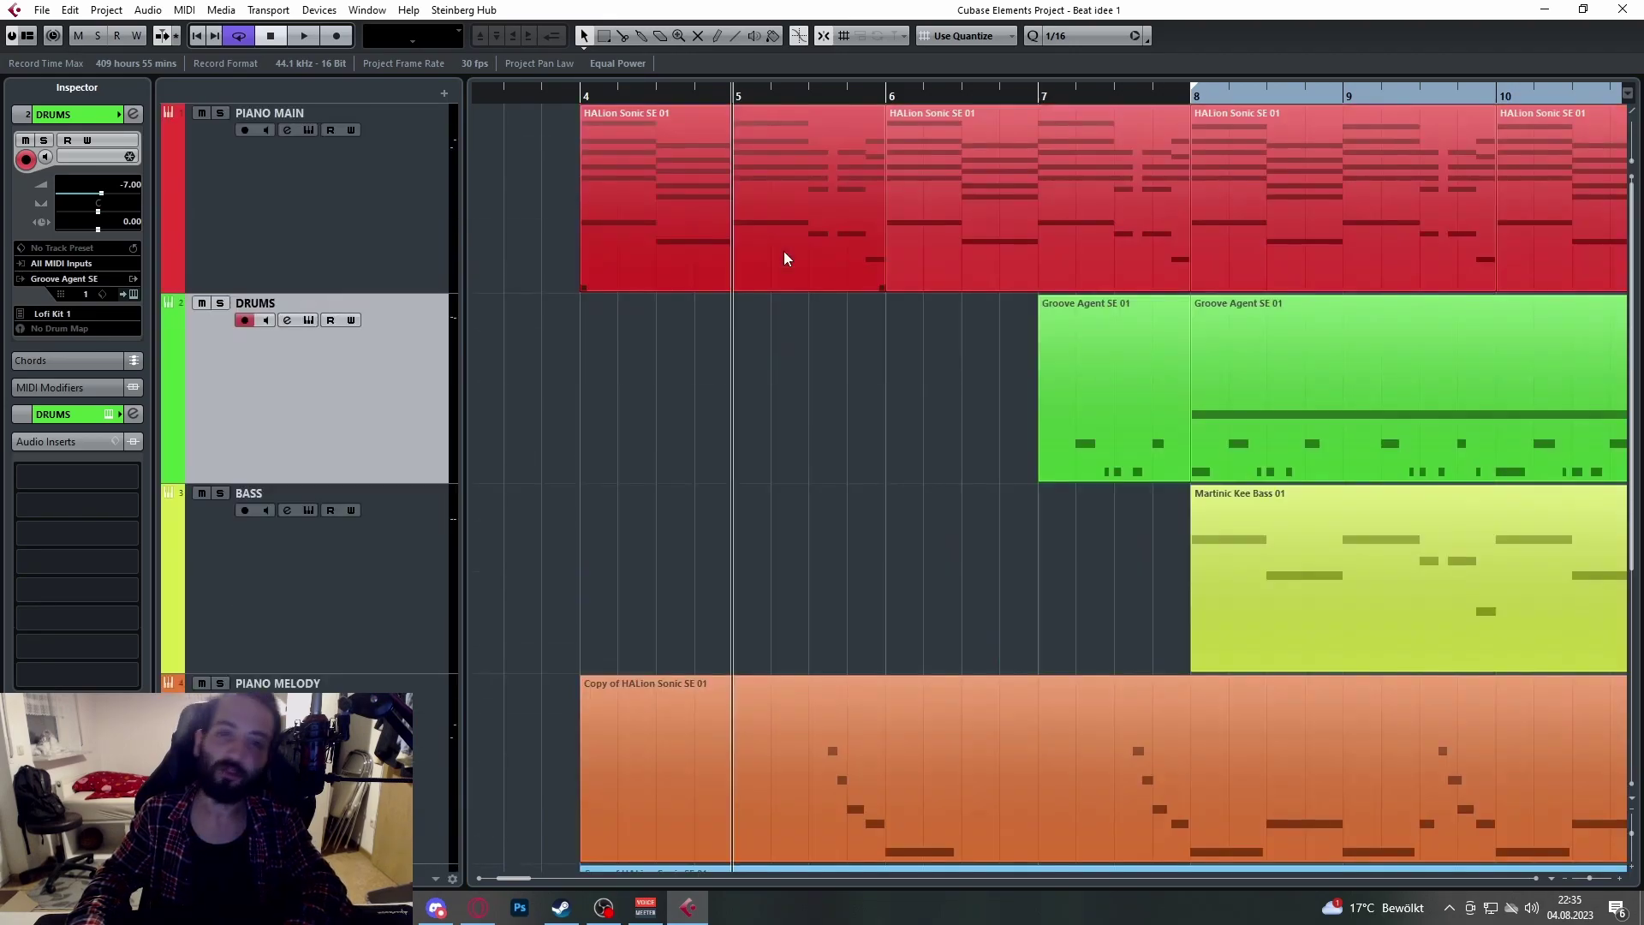
Step: Play the intro with the extended melody parts from bar 5 to bar 8, following it across the tracks
{"action": "scroll", "coordinate": [785, 257], "scroll_direction": "down", "scroll_amount": 3}
{"action": "key", "text": "space"}
{"action": "scroll", "coordinate": [794, 296], "scroll_direction": "down", "scroll_amount": 2}
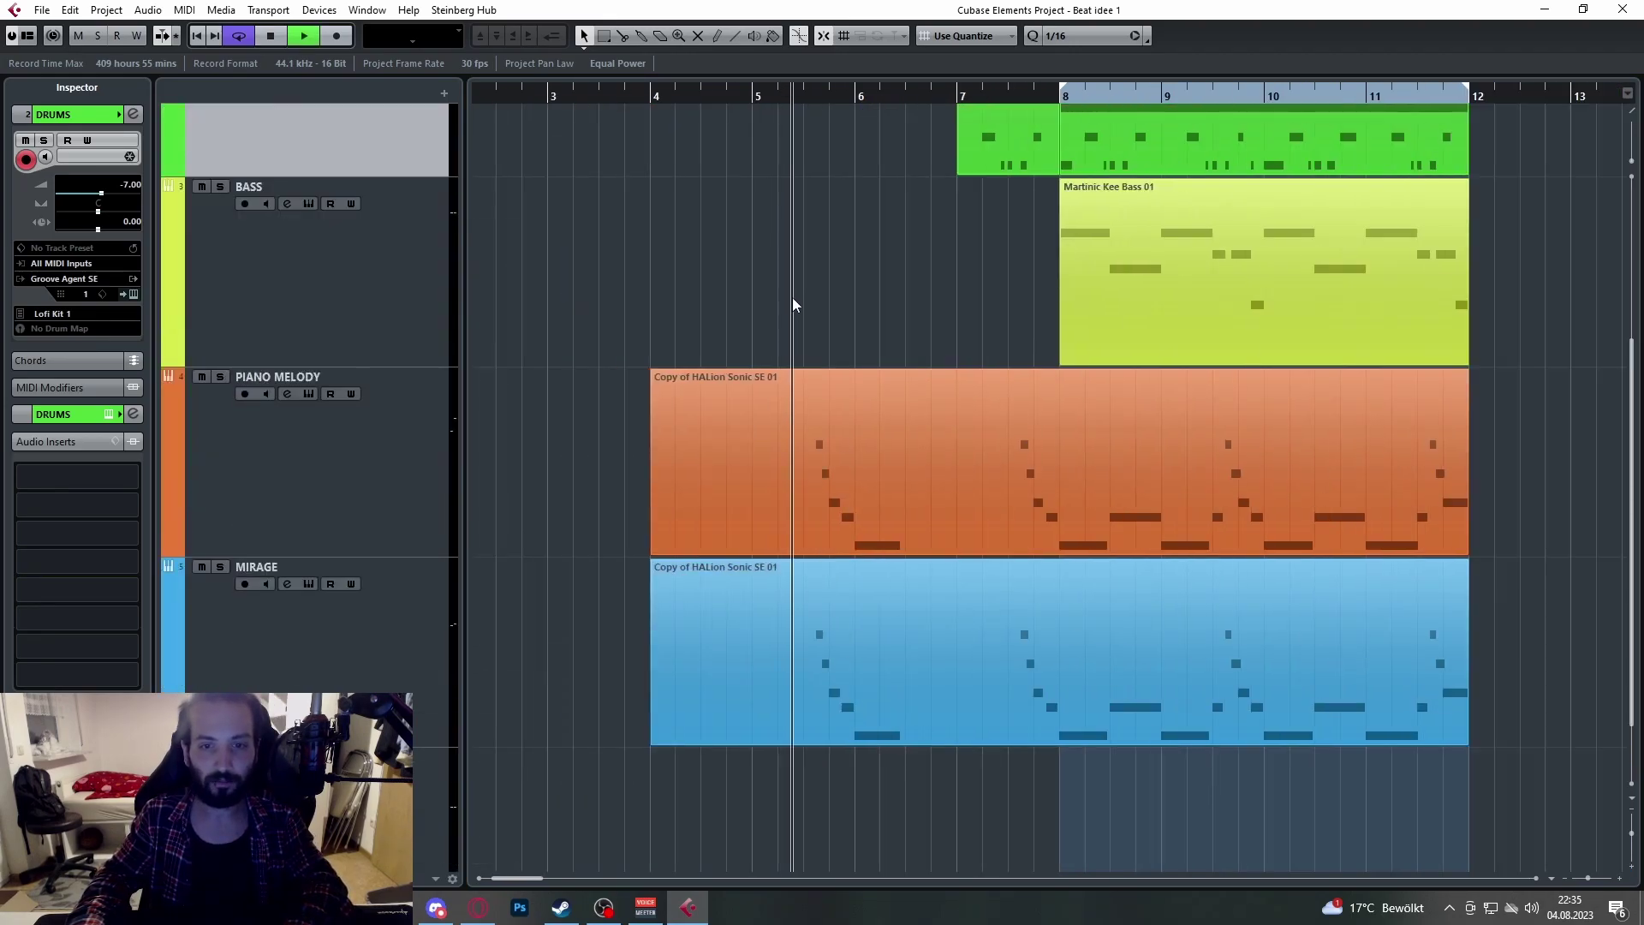
{"action": "scroll", "coordinate": [880, 382], "scroll_direction": "up", "scroll_amount": 3}
{"action": "scroll", "coordinate": [881, 382], "scroll_direction": "up", "scroll_amount": 3}
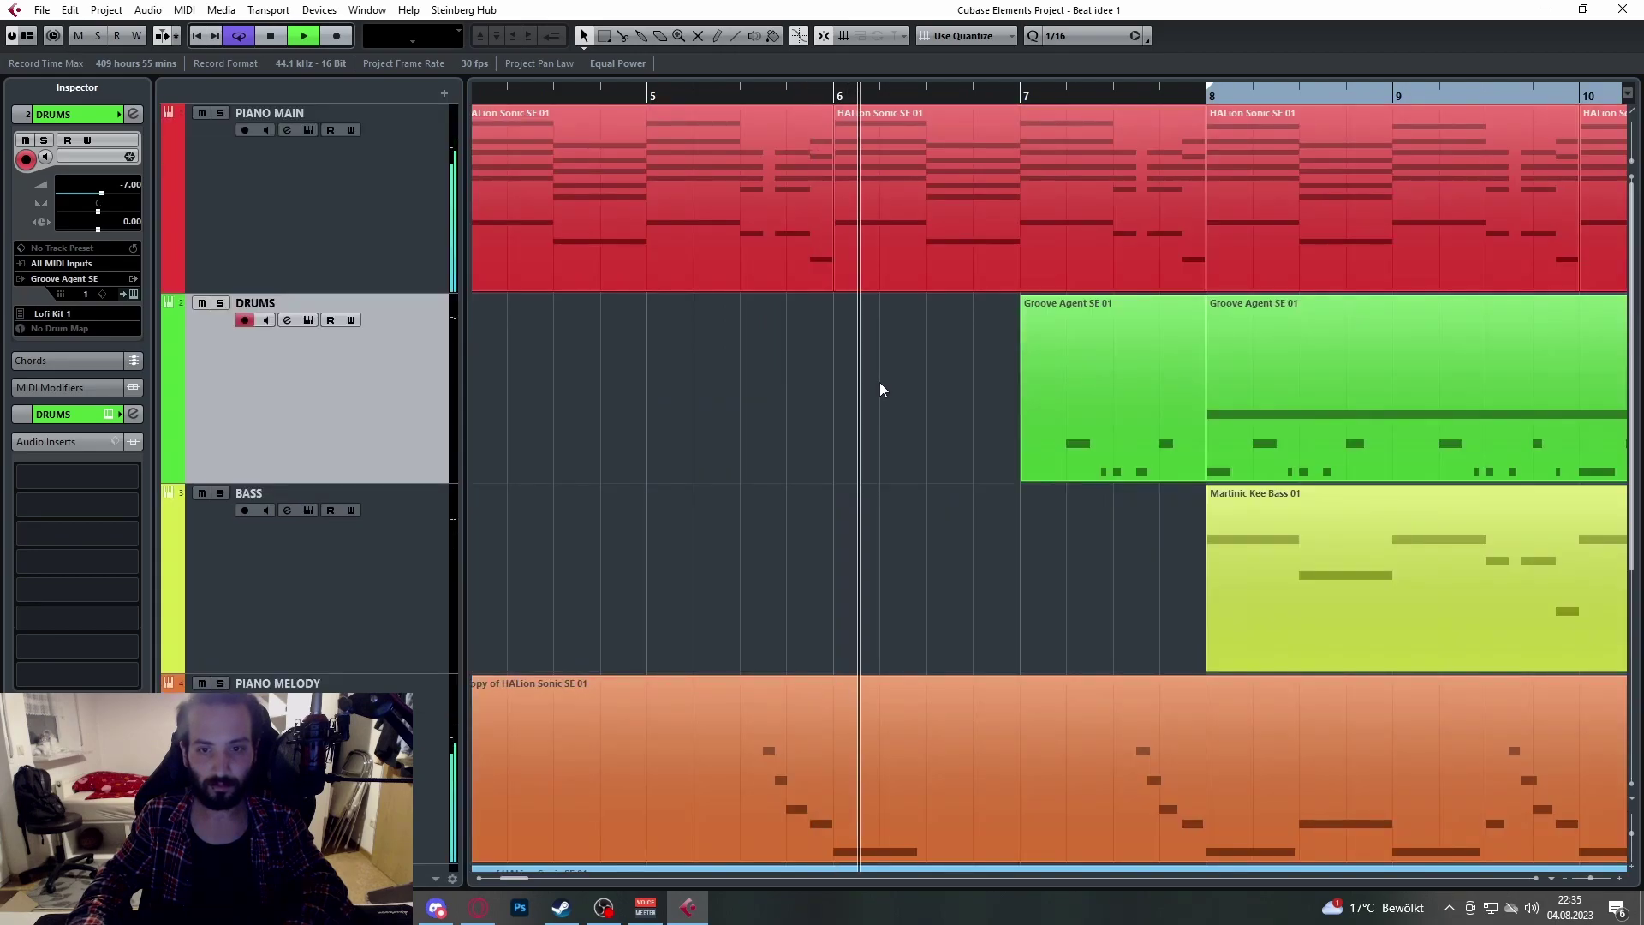
{"action": "scroll", "coordinate": [880, 381], "scroll_direction": "down", "scroll_amount": 2}
{"action": "scroll", "coordinate": [958, 516], "scroll_direction": "down", "scroll_amount": 4}
{"action": "scroll", "coordinate": [958, 516], "scroll_direction": "right", "scroll_amount": 2}
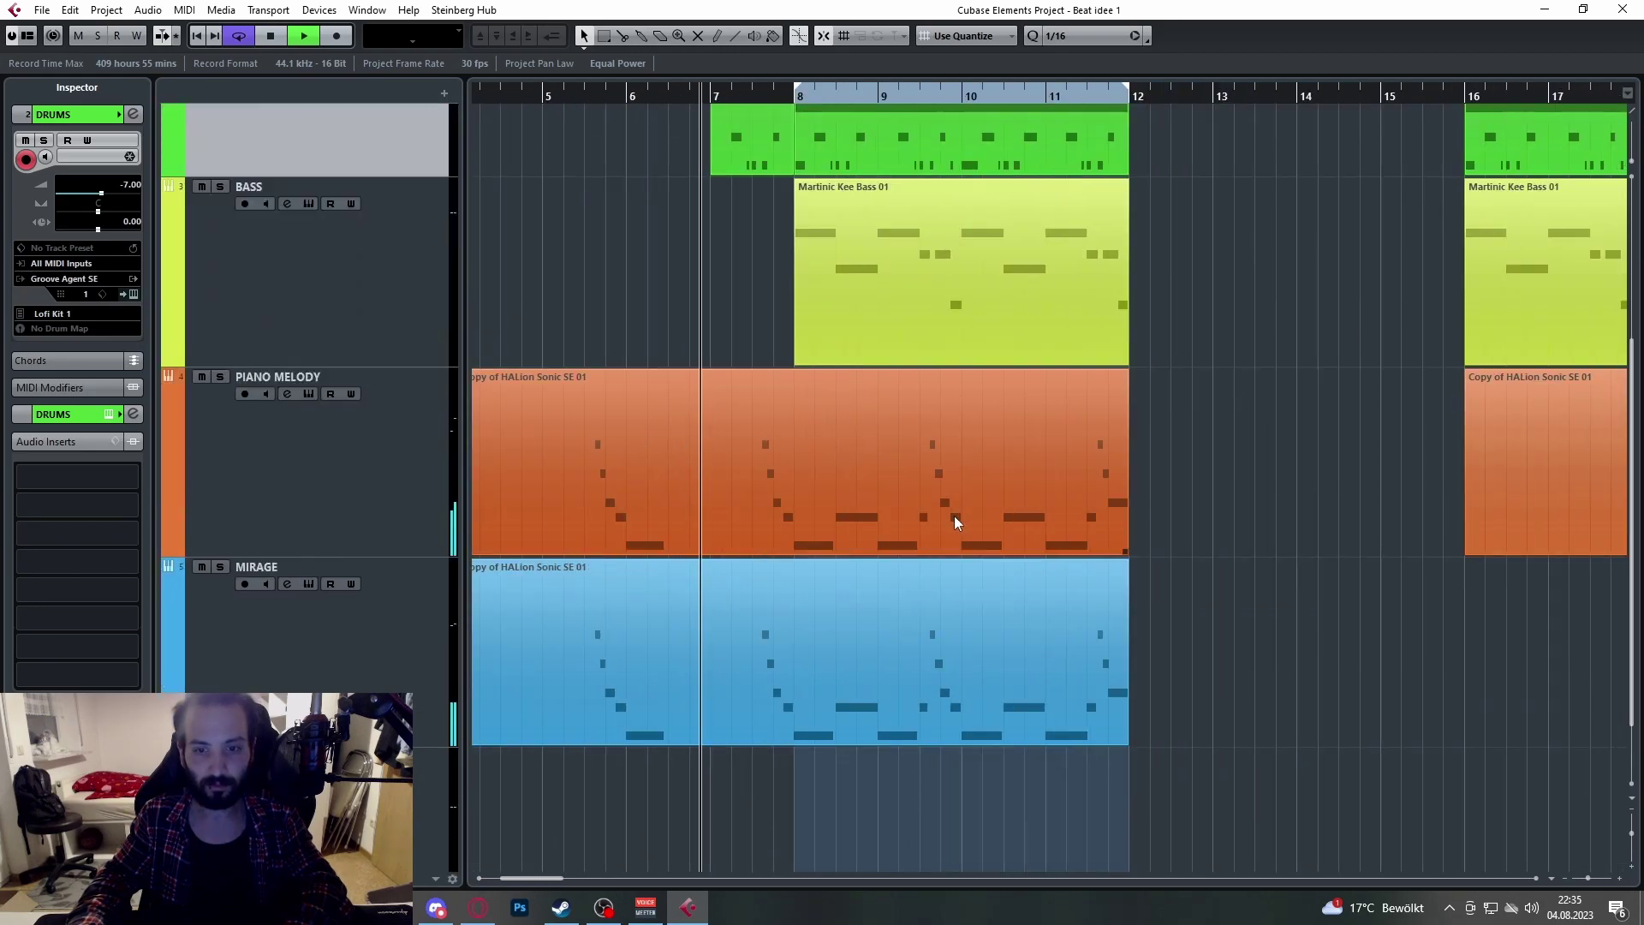
{"action": "scroll", "coordinate": [728, 394], "scroll_direction": "up", "scroll_amount": 2}
{"action": "scroll", "coordinate": [788, 347], "scroll_direction": "up", "scroll_amount": 2}
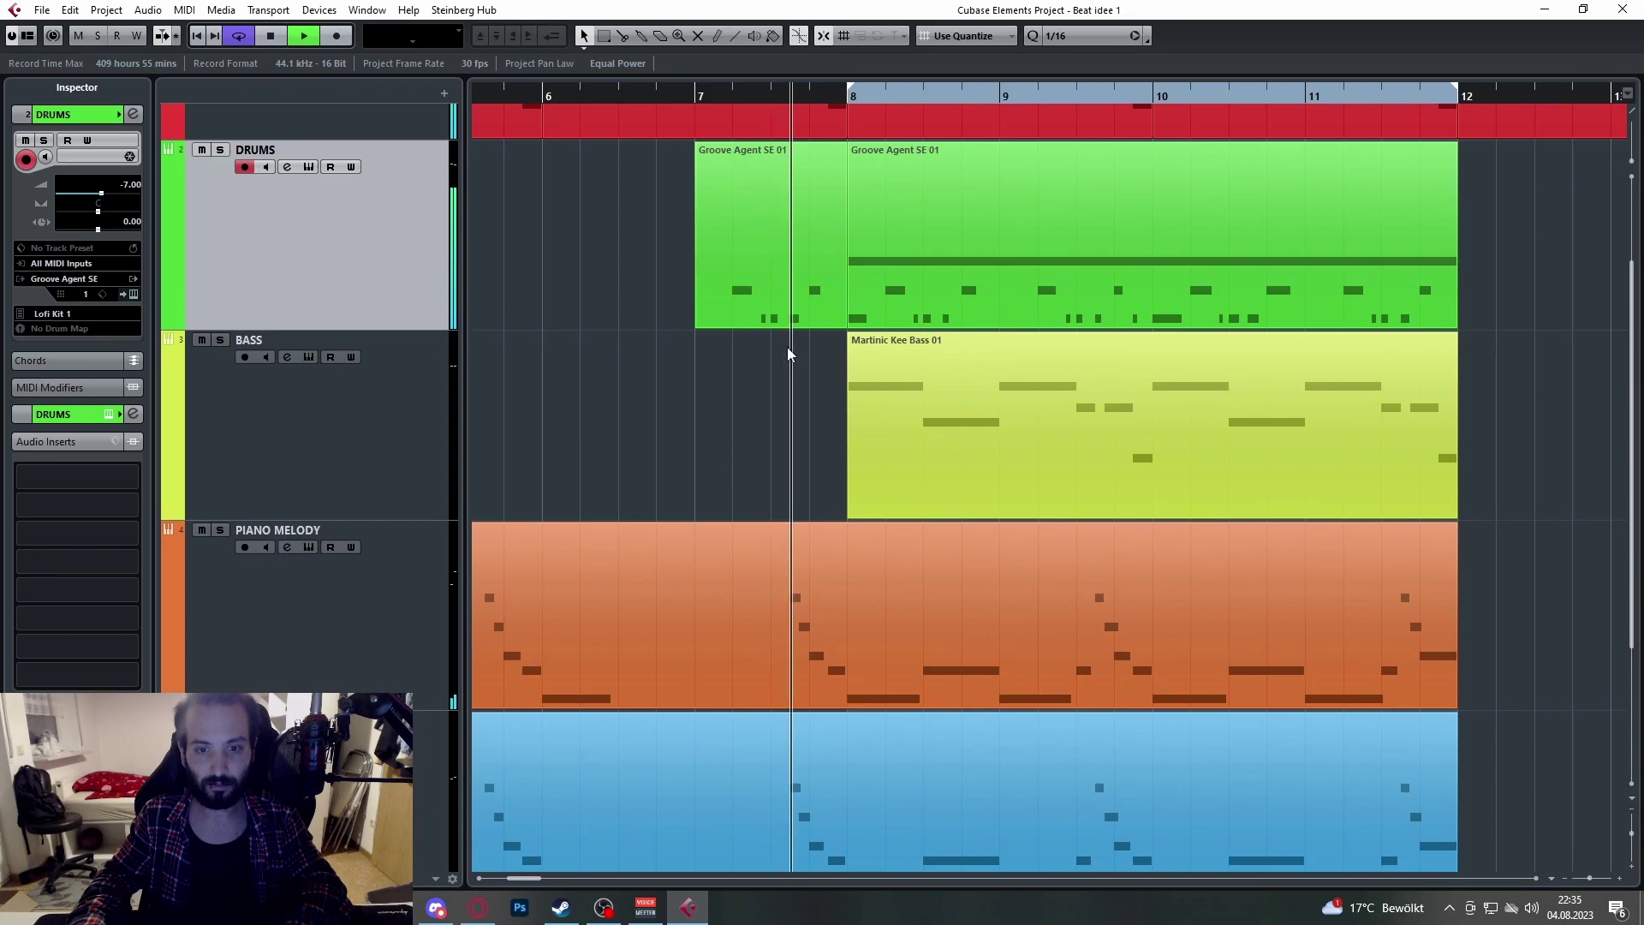
{"action": "scroll", "coordinate": [933, 424], "scroll_direction": "right", "scroll_amount": 2}
{"action": "scroll", "coordinate": [889, 383], "scroll_direction": "up", "scroll_amount": 2}
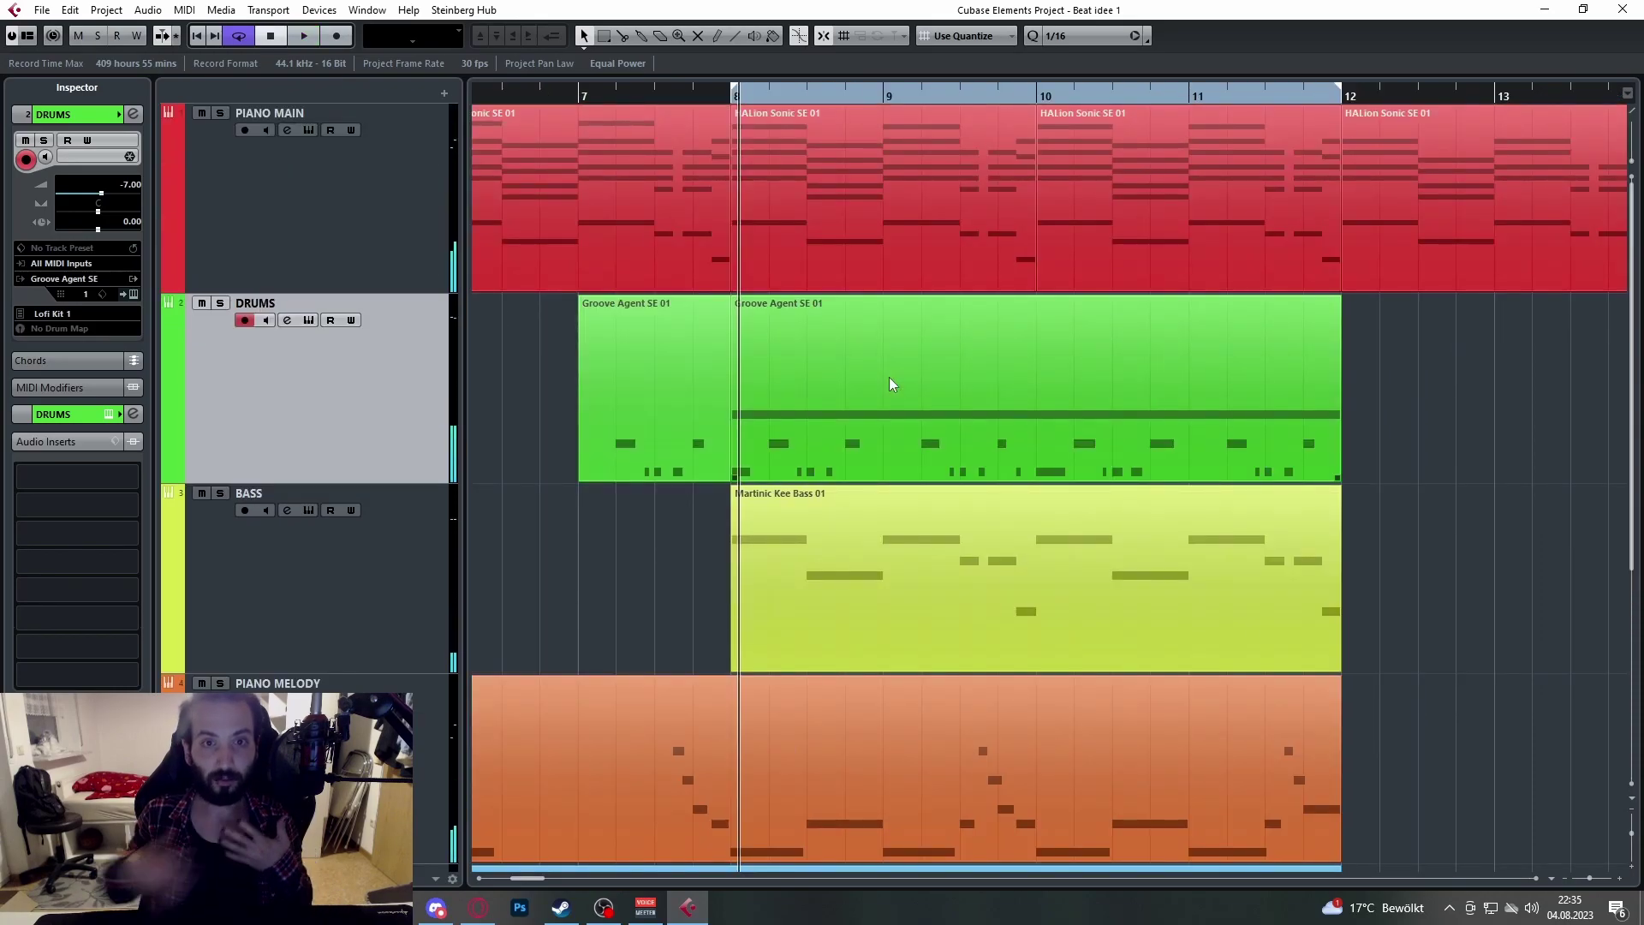
Step: Select the extended PIANO MELODY and MIRAGE parts and trim their starts to bar 8
{"action": "scroll", "coordinate": [890, 384], "scroll_direction": "down", "scroll_amount": 4}
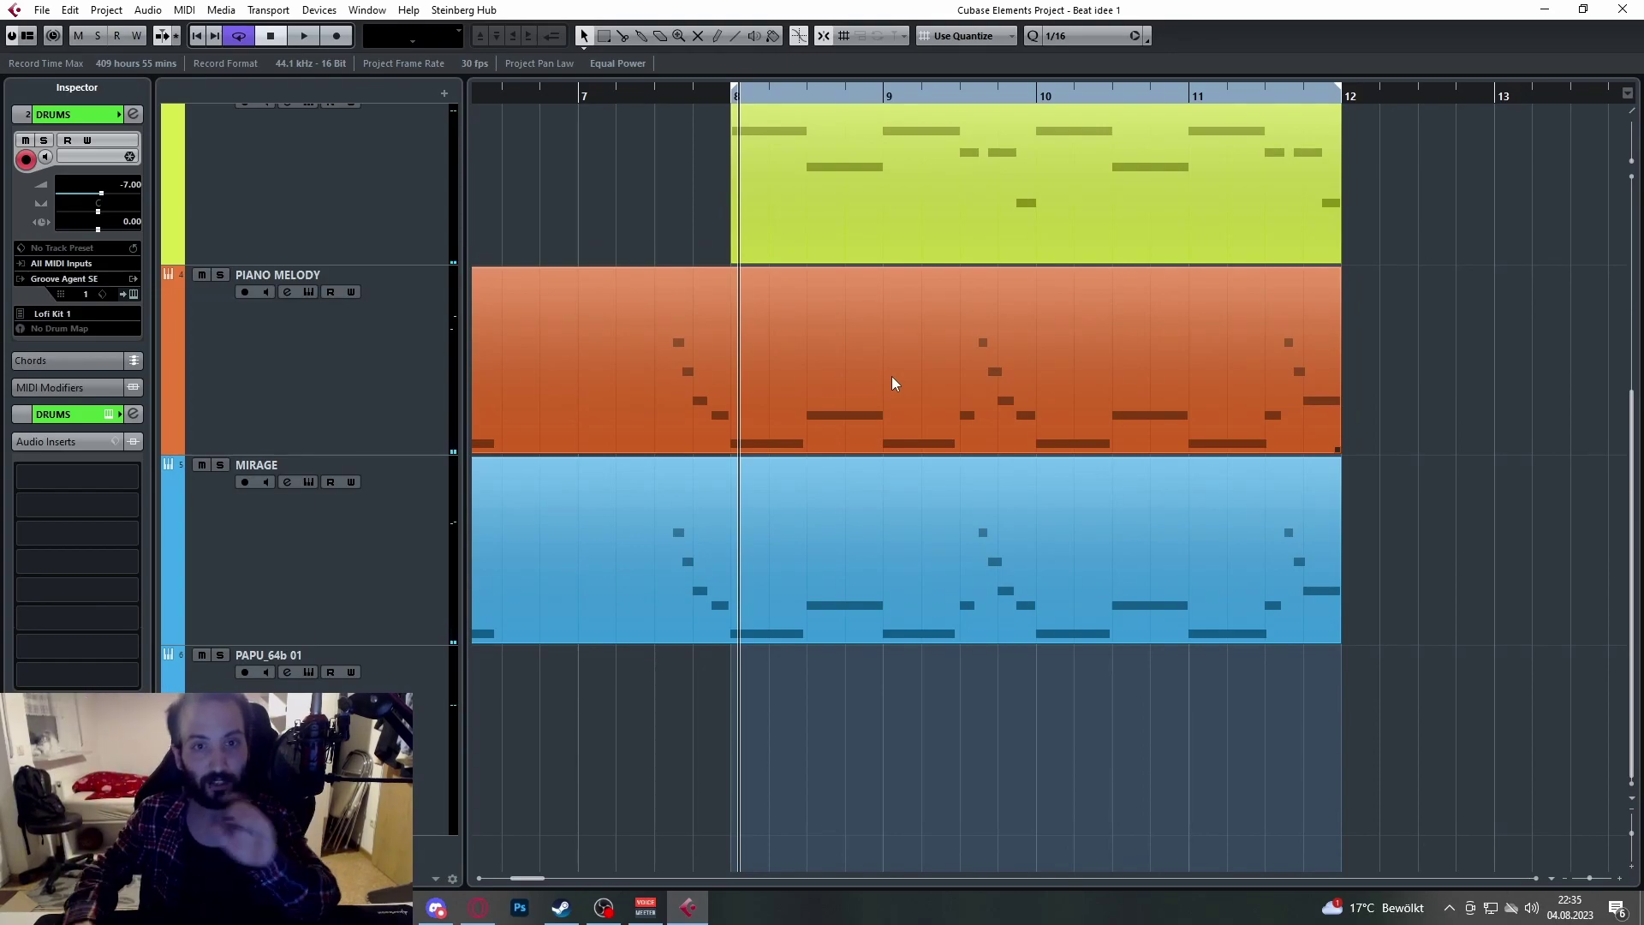
{"action": "scroll", "coordinate": [968, 398], "scroll_direction": "down", "scroll_amount": 3}
{"action": "left_click", "coordinate": [721, 387]}
{"action": "left_click", "coordinate": [562, 634], "text": "shift"}
{"action": "left_click_drag", "start_coordinate": [507, 639], "coordinate": [843, 599]}
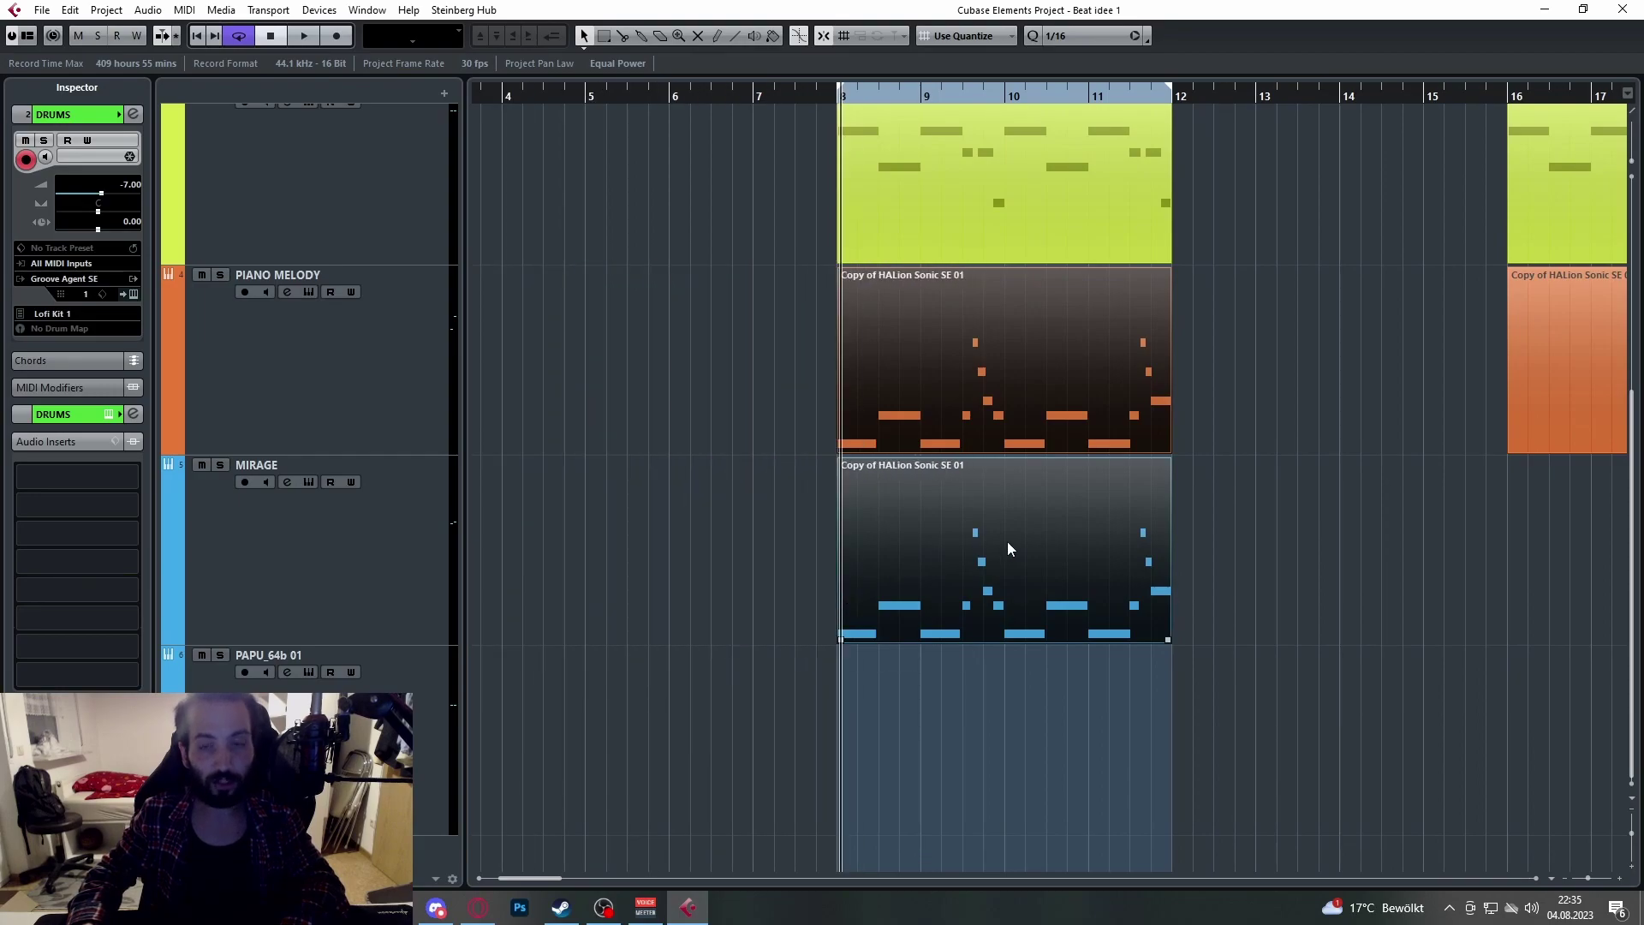
Step: Review the intro, select the PIANO MAIN part at bar 4, and look over the break from bar 12 to bar 16
{"action": "scroll", "coordinate": [988, 543], "scroll_direction": "up", "scroll_amount": 4}
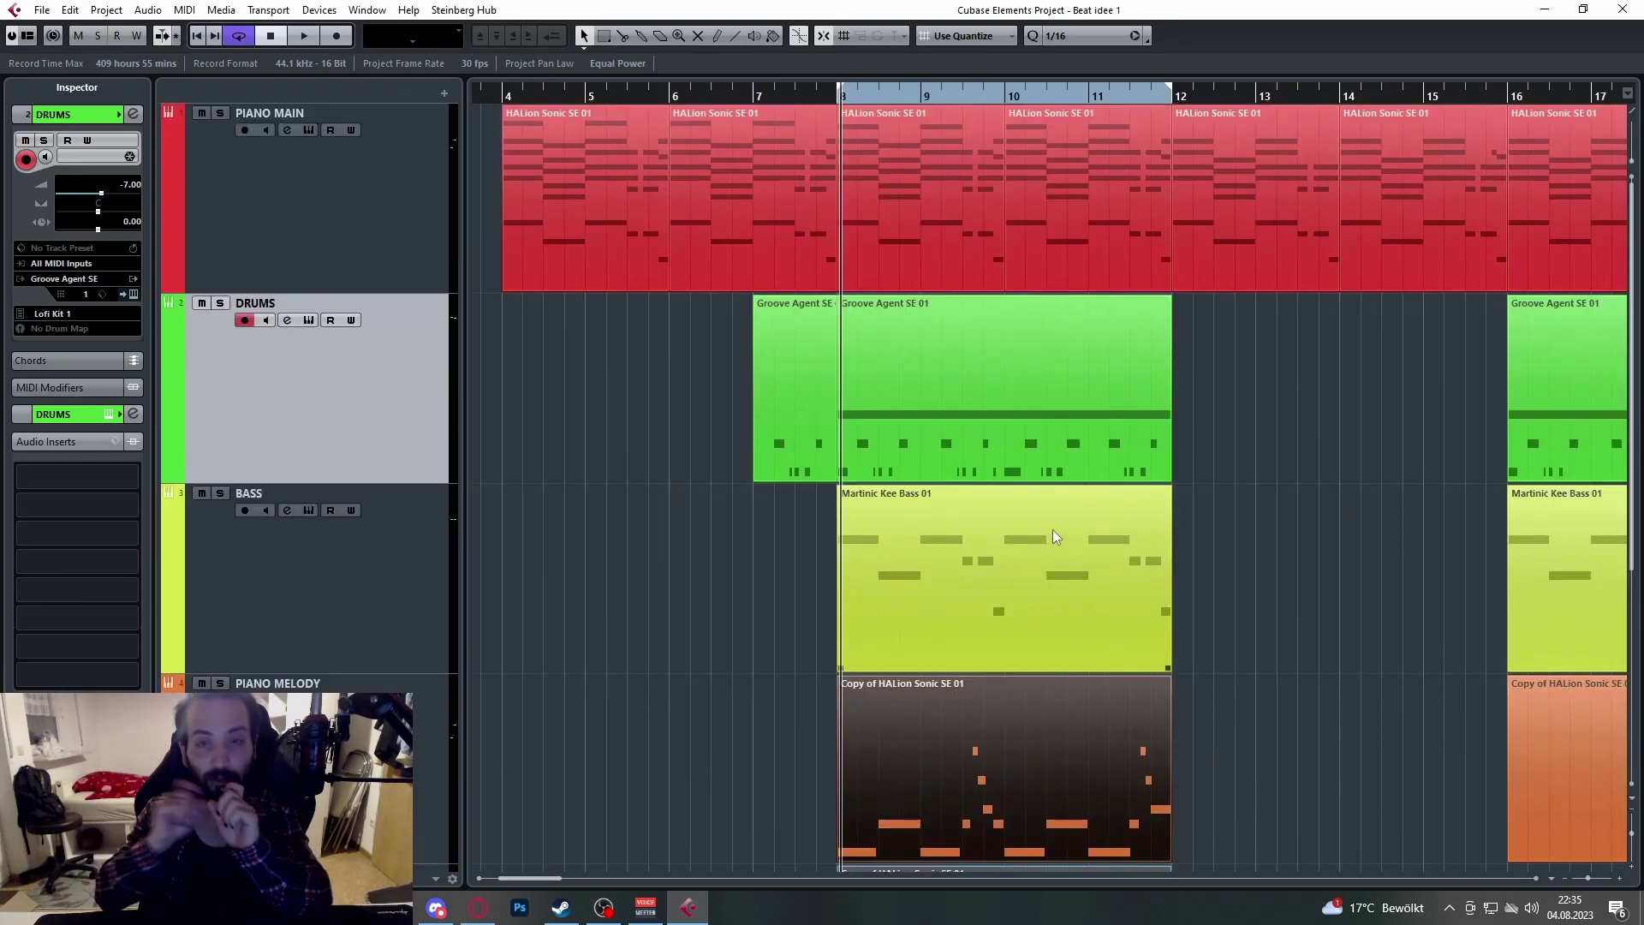
{"action": "scroll", "coordinate": [713, 346], "scroll_direction": "up", "scroll_amount": 4}
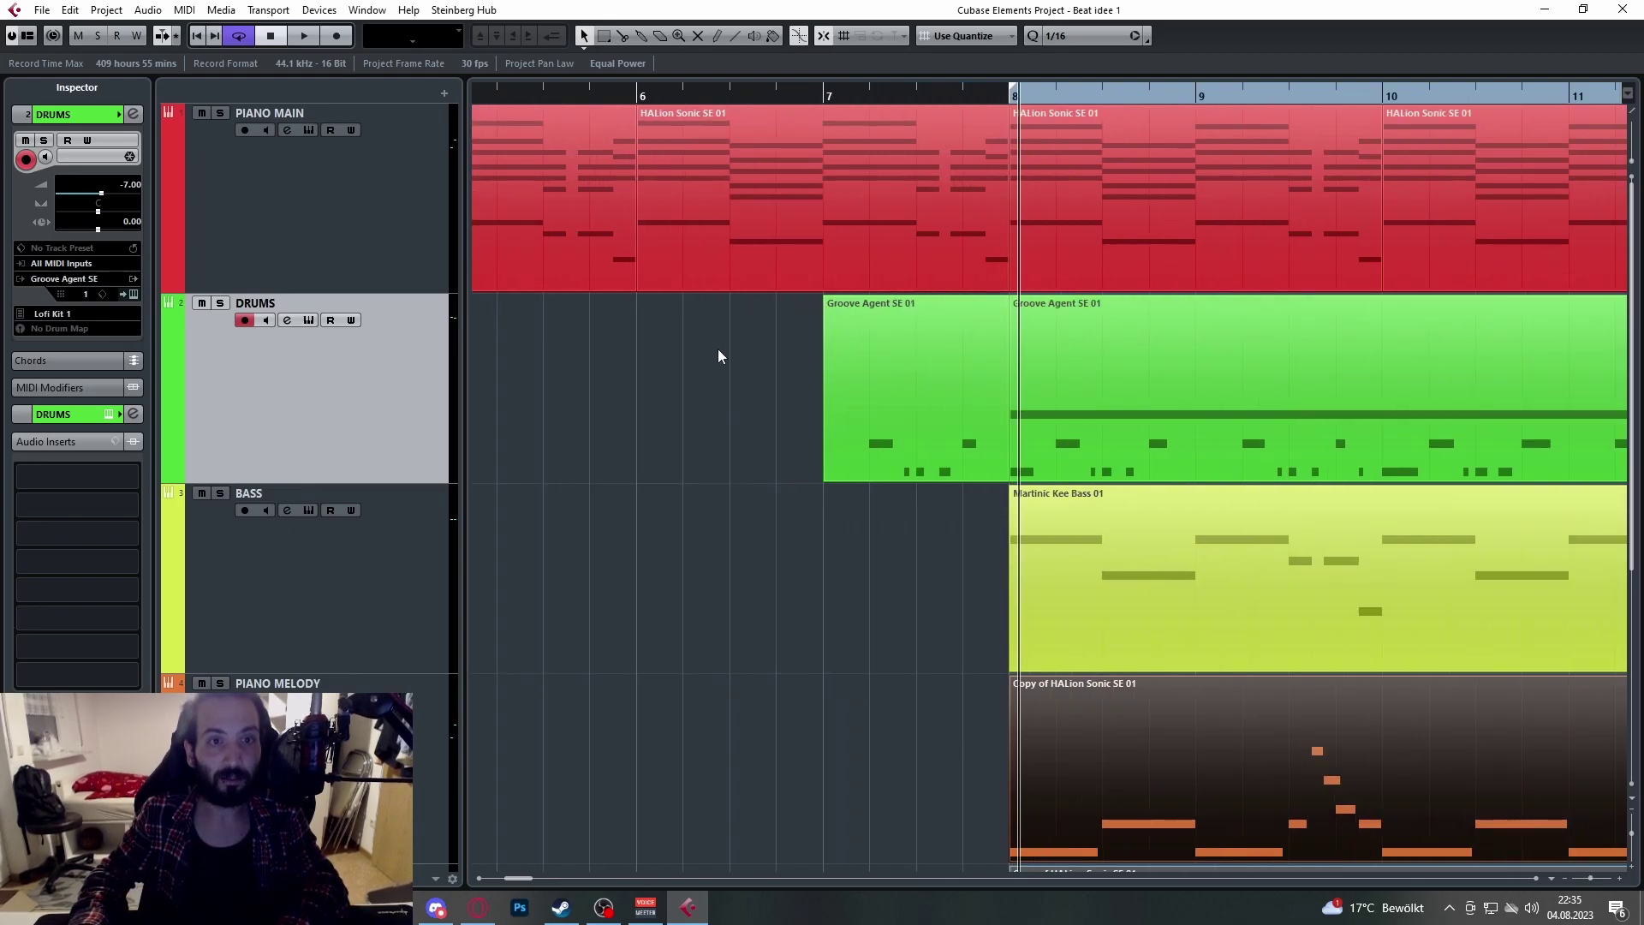
{"action": "scroll", "coordinate": [716, 346], "scroll_direction": "left", "scroll_amount": 4}
{"action": "scroll", "coordinate": [754, 142], "scroll_direction": "down", "scroll_amount": 3}
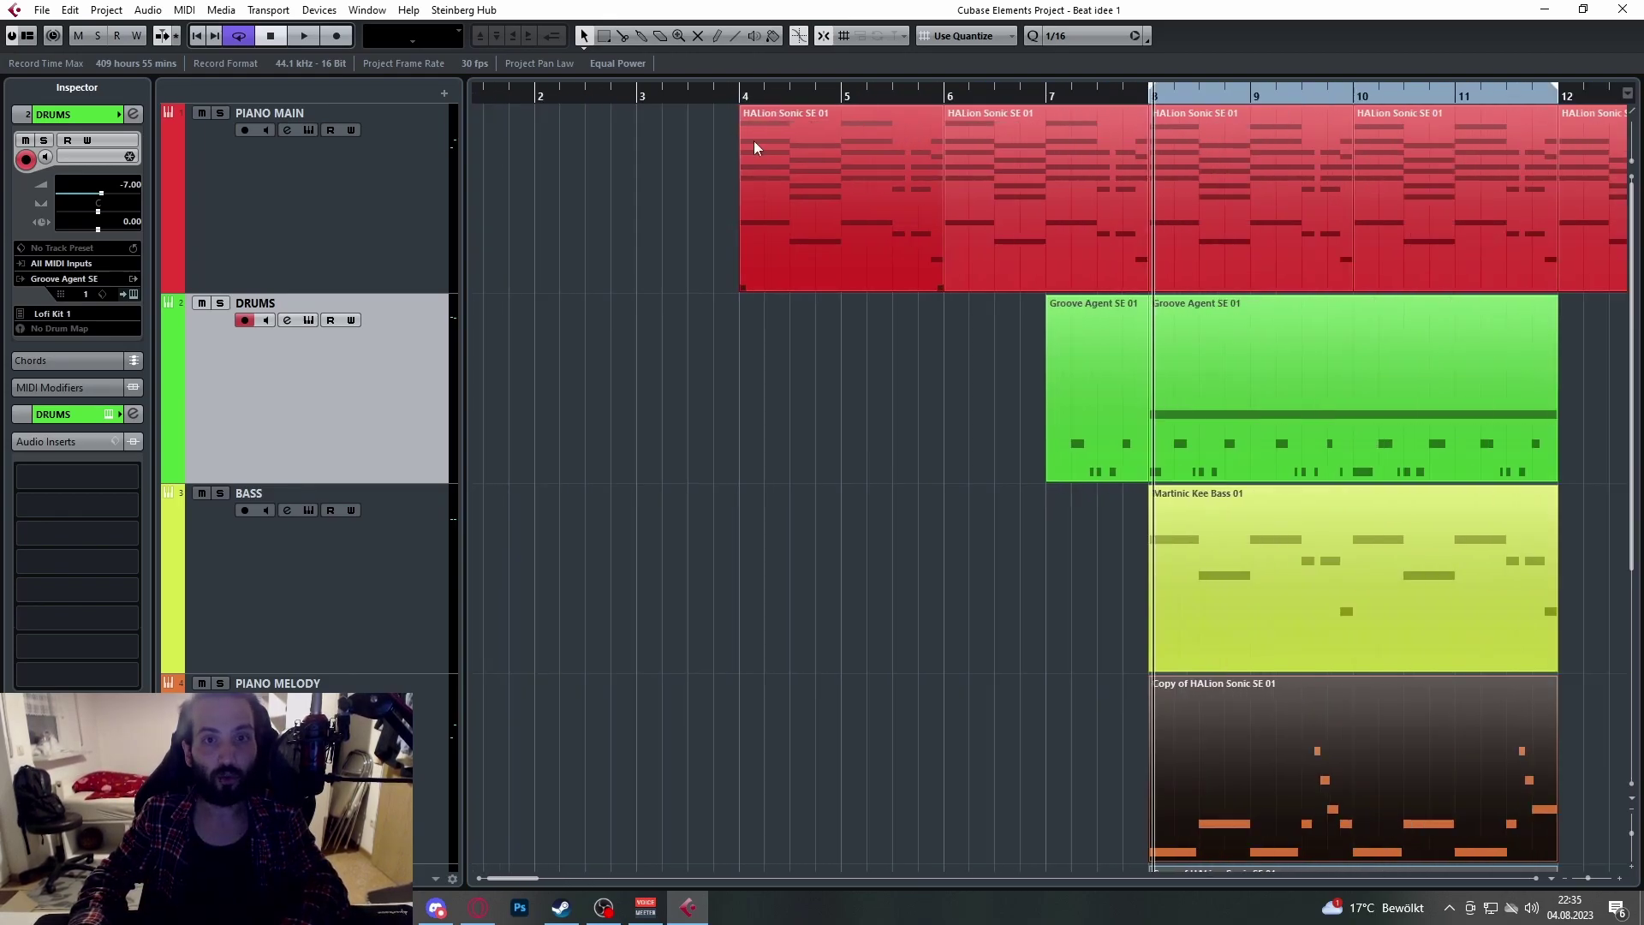
{"action": "left_click", "coordinate": [878, 222]}
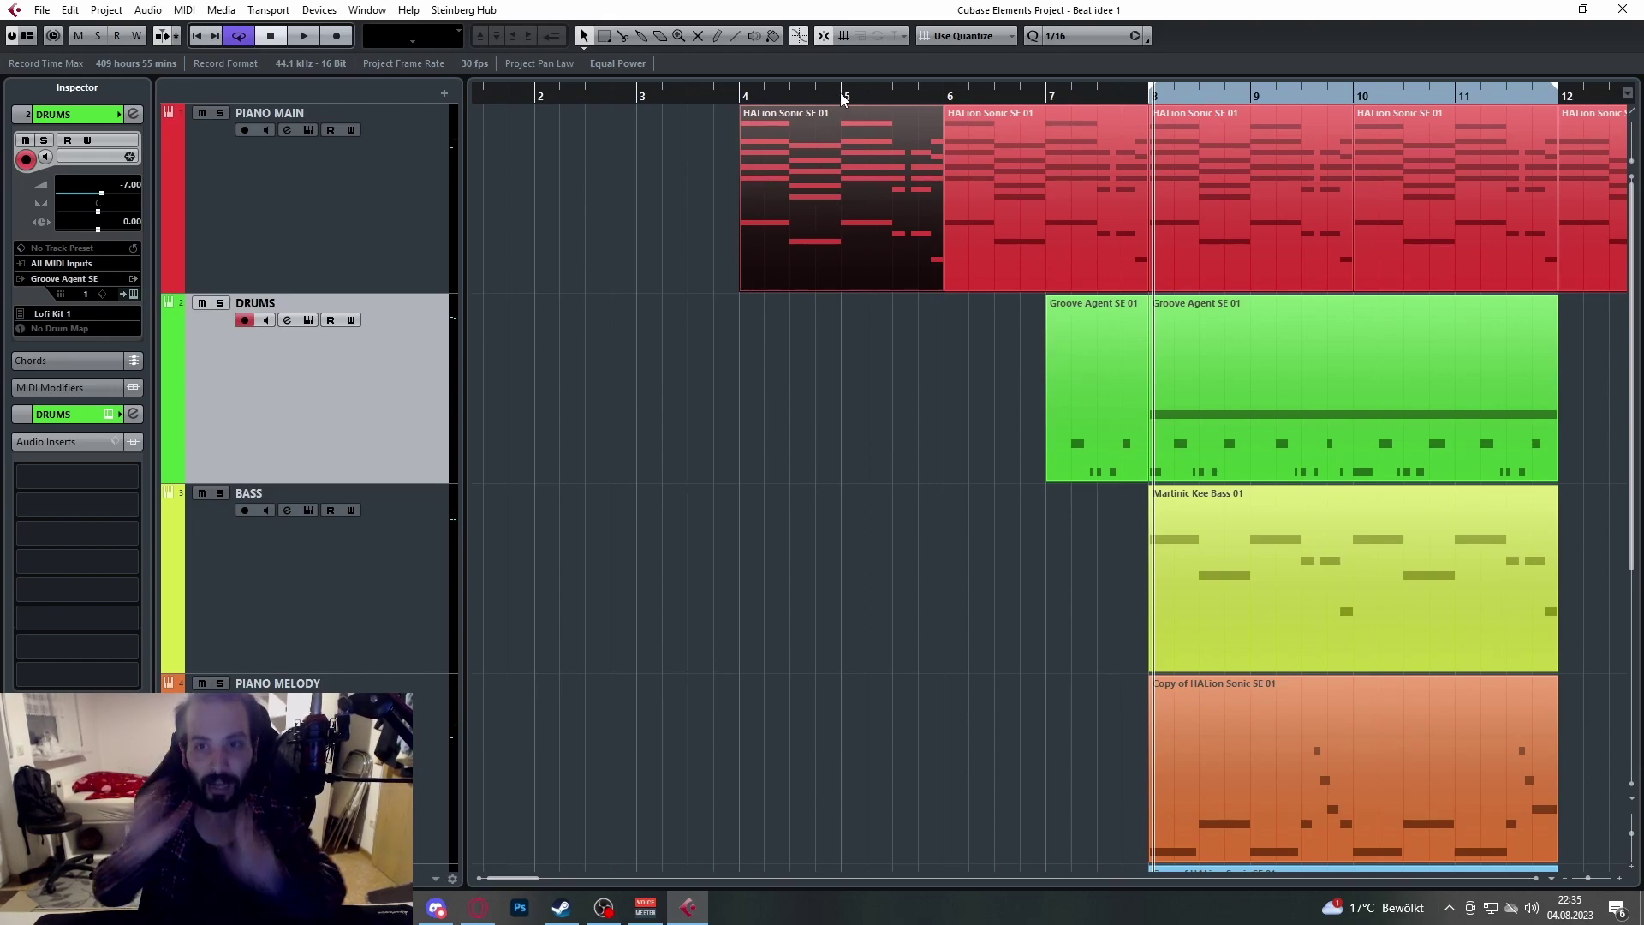
{"action": "scroll", "coordinate": [848, 266], "scroll_direction": "right", "scroll_amount": 6}
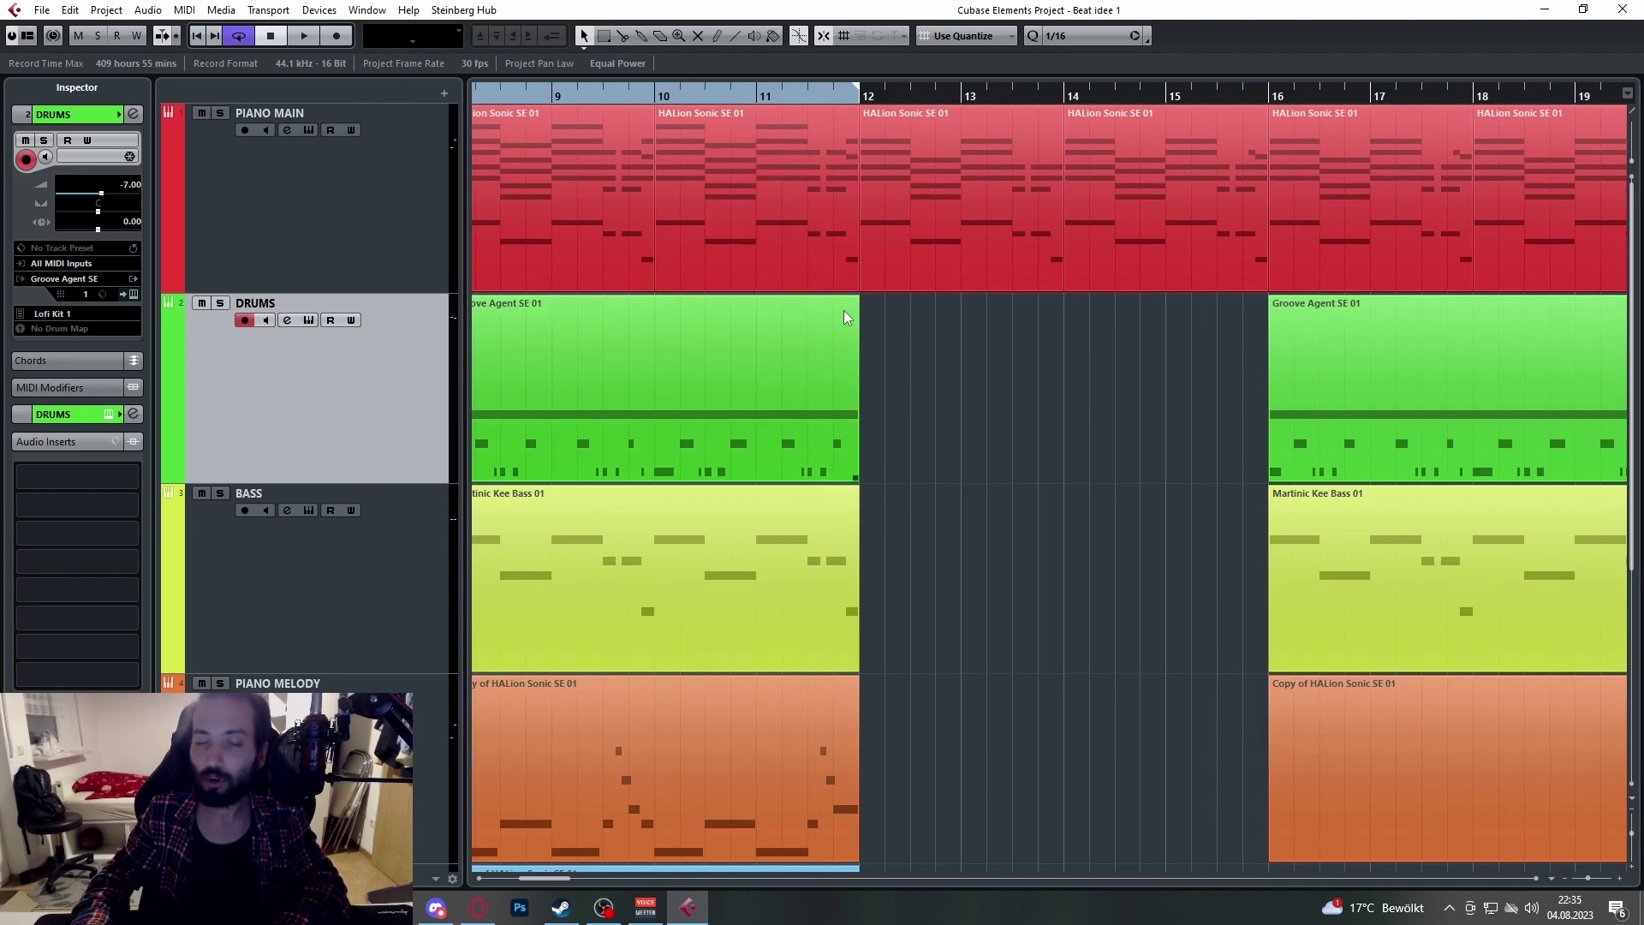
Step: Look over the arrangement from the break at bar 12 through the parts between bar 16 and bar 32
{"action": "scroll", "coordinate": [845, 315], "scroll_direction": "right", "scroll_amount": 2}
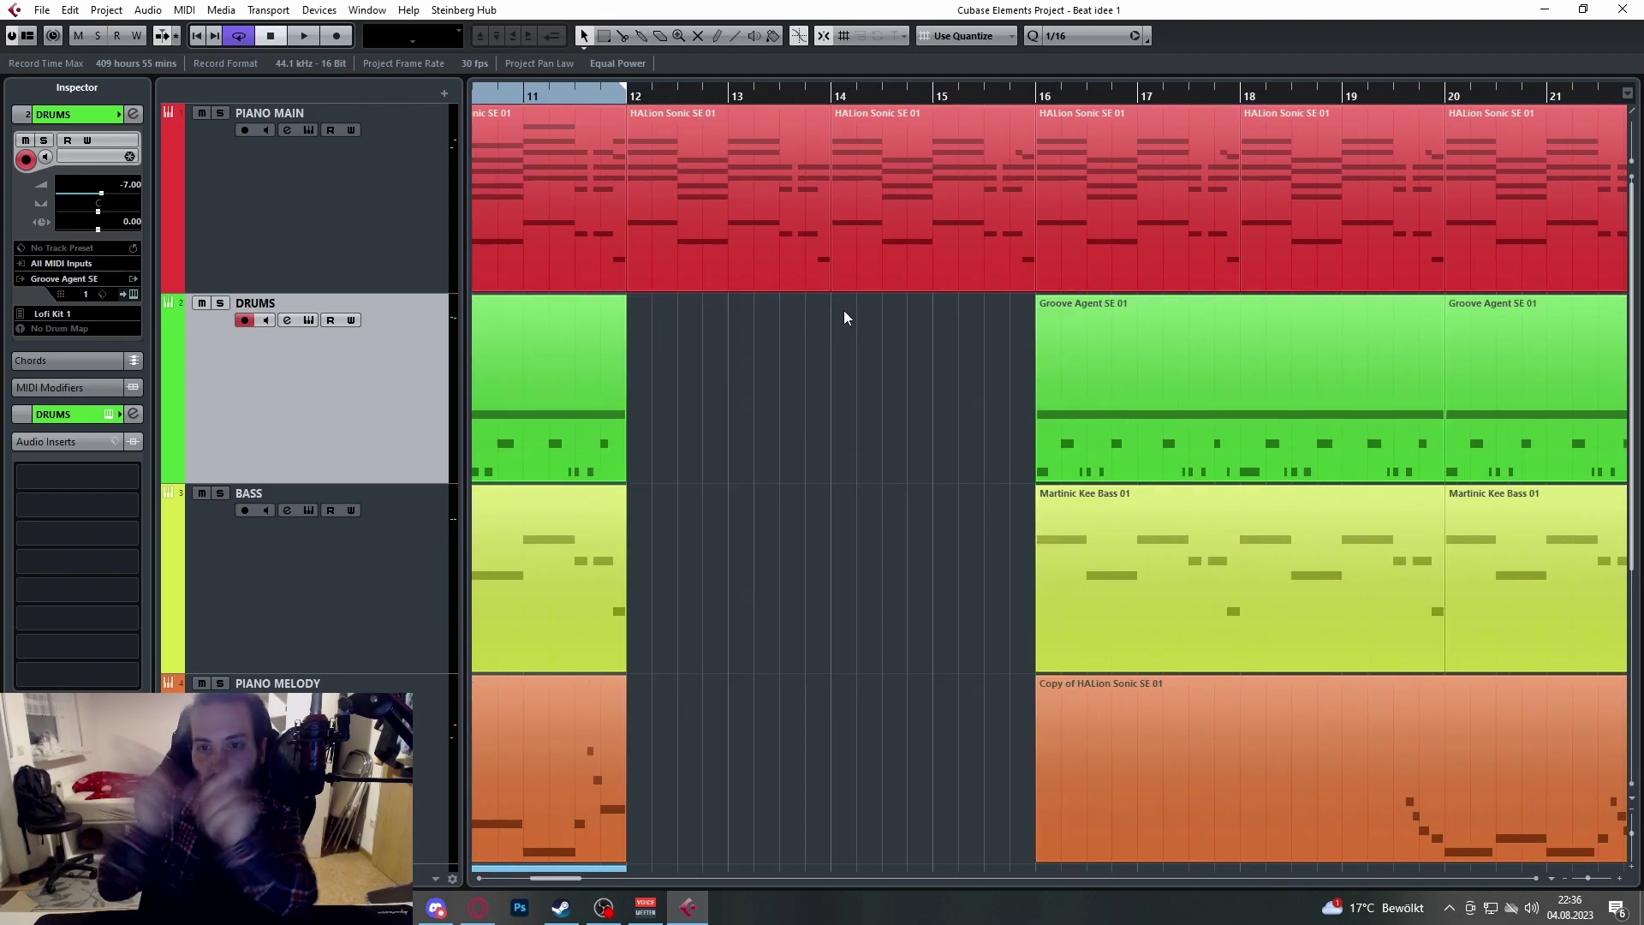
{"action": "scroll", "coordinate": [849, 307], "scroll_direction": "down", "scroll_amount": 3}
{"action": "scroll", "coordinate": [1040, 470], "scroll_direction": "right", "scroll_amount": 3}
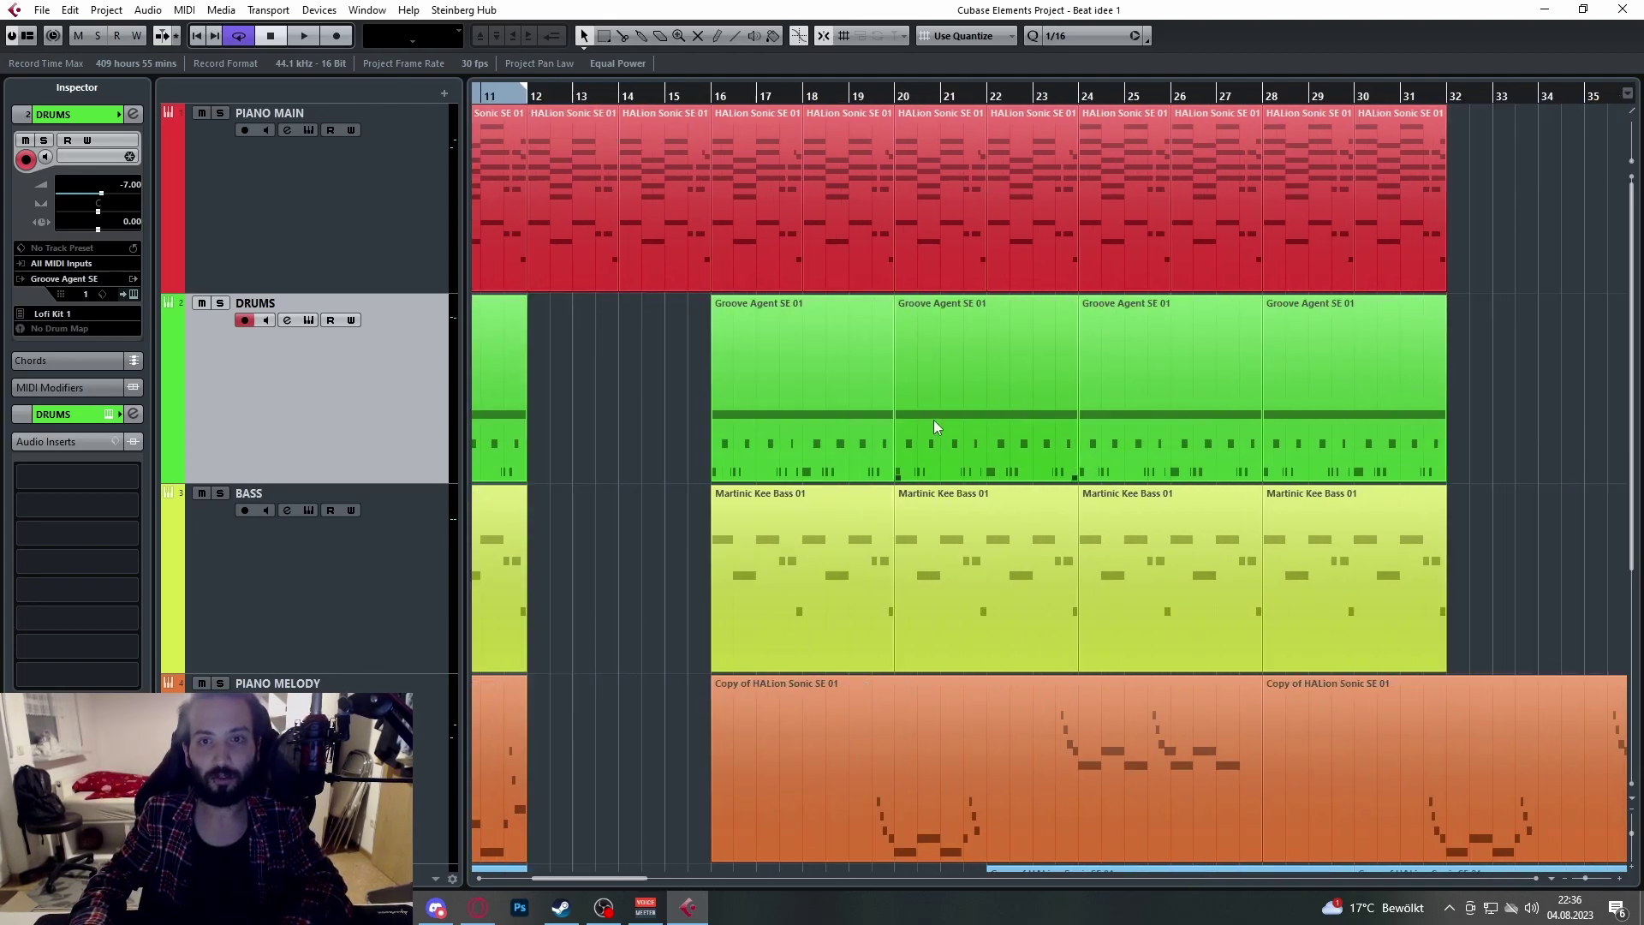
{"action": "scroll", "coordinate": [938, 419], "scroll_direction": "right", "scroll_amount": 1}
{"action": "scroll", "coordinate": [939, 423], "scroll_direction": "down", "scroll_amount": 4}
{"action": "scroll", "coordinate": [1076, 531], "scroll_direction": "down", "scroll_amount": 2}
{"action": "scroll", "coordinate": [1075, 531], "scroll_direction": "right", "scroll_amount": 1}
{"action": "scroll", "coordinate": [1075, 531], "scroll_direction": "up", "scroll_amount": 4}
{"action": "scroll", "coordinate": [659, 459], "scroll_direction": "up", "scroll_amount": 3}
{"action": "scroll", "coordinate": [659, 459], "scroll_direction": "right", "scroll_amount": 1}
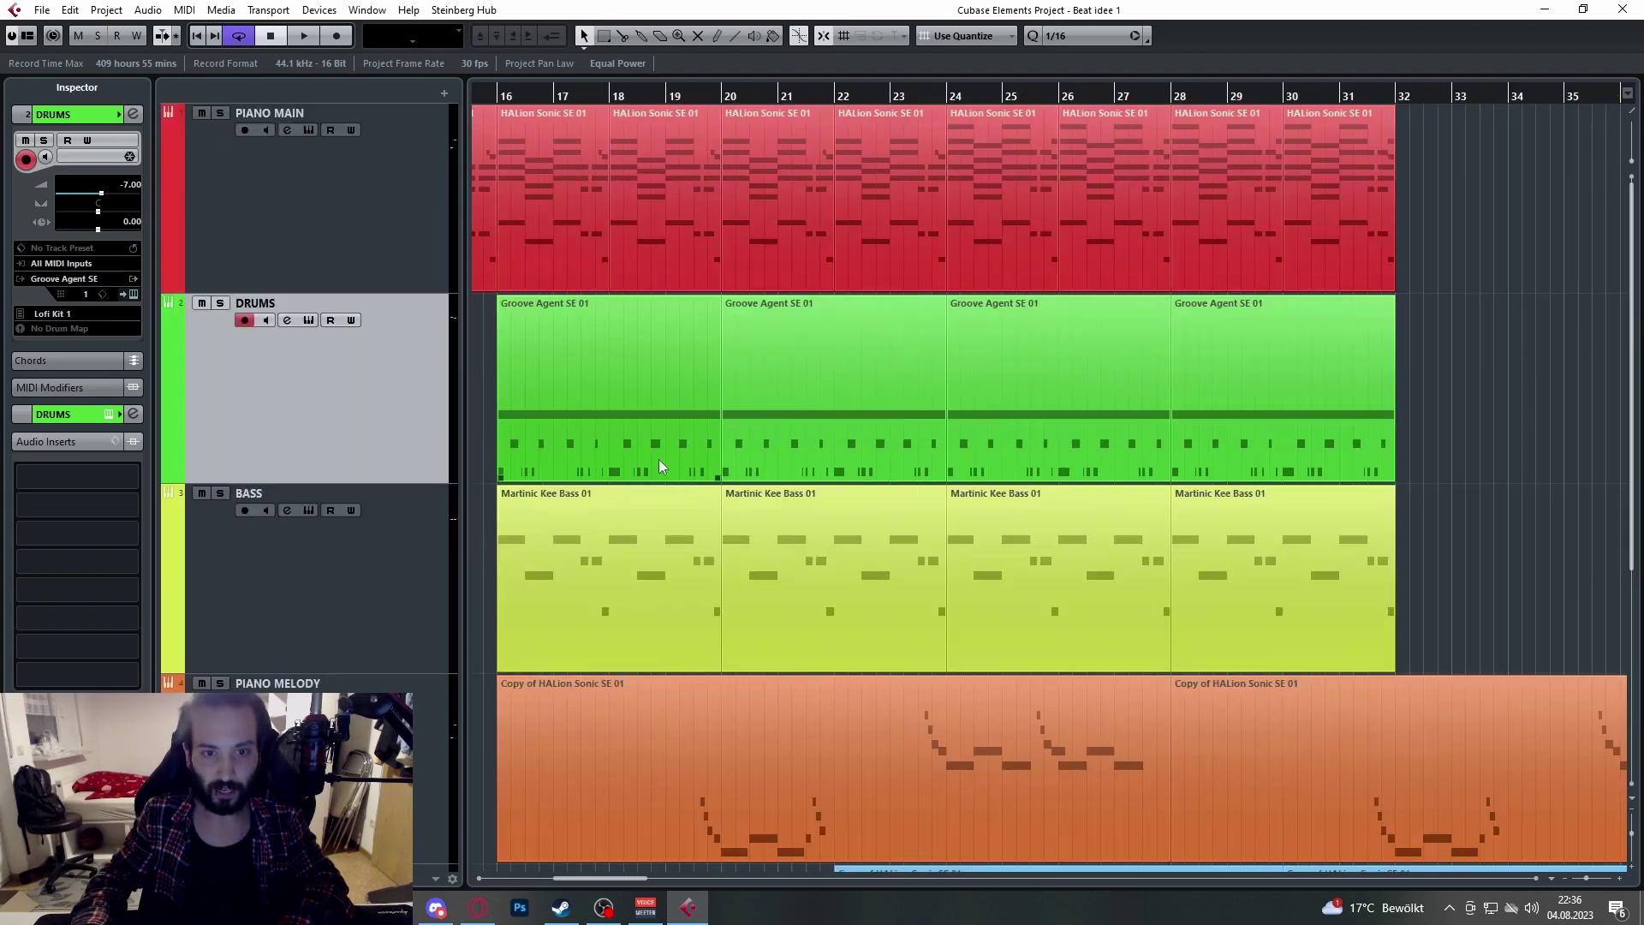
Step: Play the second full section from just before bar 20 to bar 24, following the melody entries across the tracks
{"action": "left_click_drag", "start_coordinate": [665, 96], "coordinate": [697, 95]}
{"action": "key", "text": "space"}
{"action": "scroll", "coordinate": [752, 314], "scroll_direction": "down", "scroll_amount": 2}
{"action": "scroll", "coordinate": [773, 432], "scroll_direction": "up", "scroll_amount": 1}
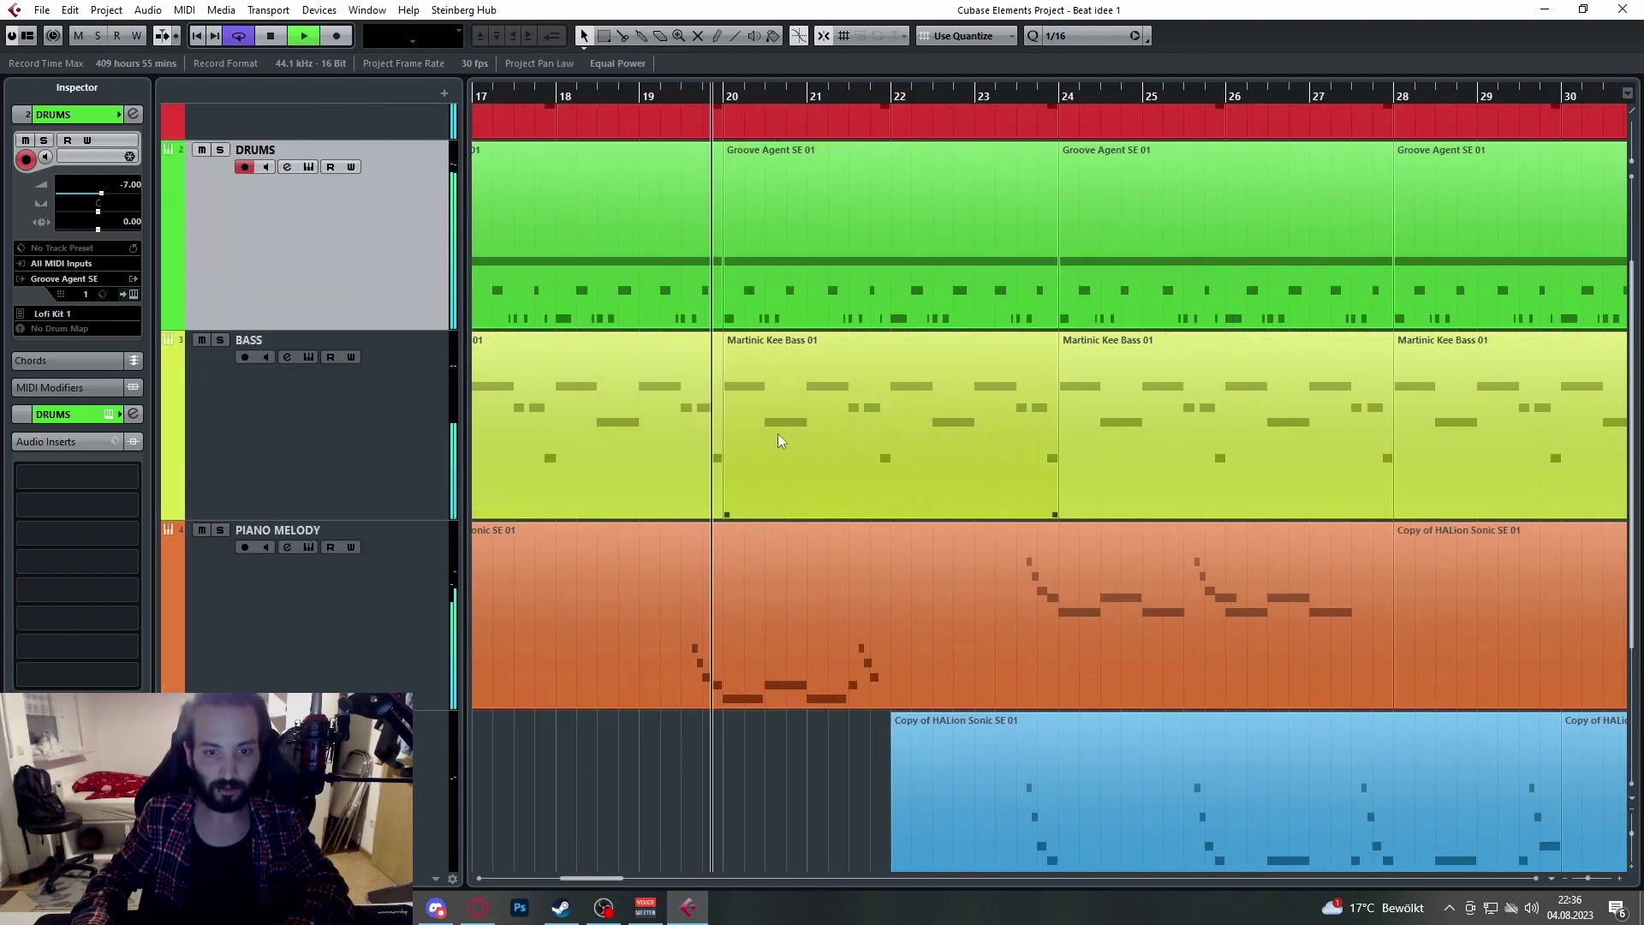
{"action": "scroll", "coordinate": [798, 439], "scroll_direction": "down", "scroll_amount": 2}
{"action": "scroll", "coordinate": [829, 471], "scroll_direction": "up", "scroll_amount": 1}
{"action": "scroll", "coordinate": [890, 527], "scroll_direction": "up", "scroll_amount": 2}
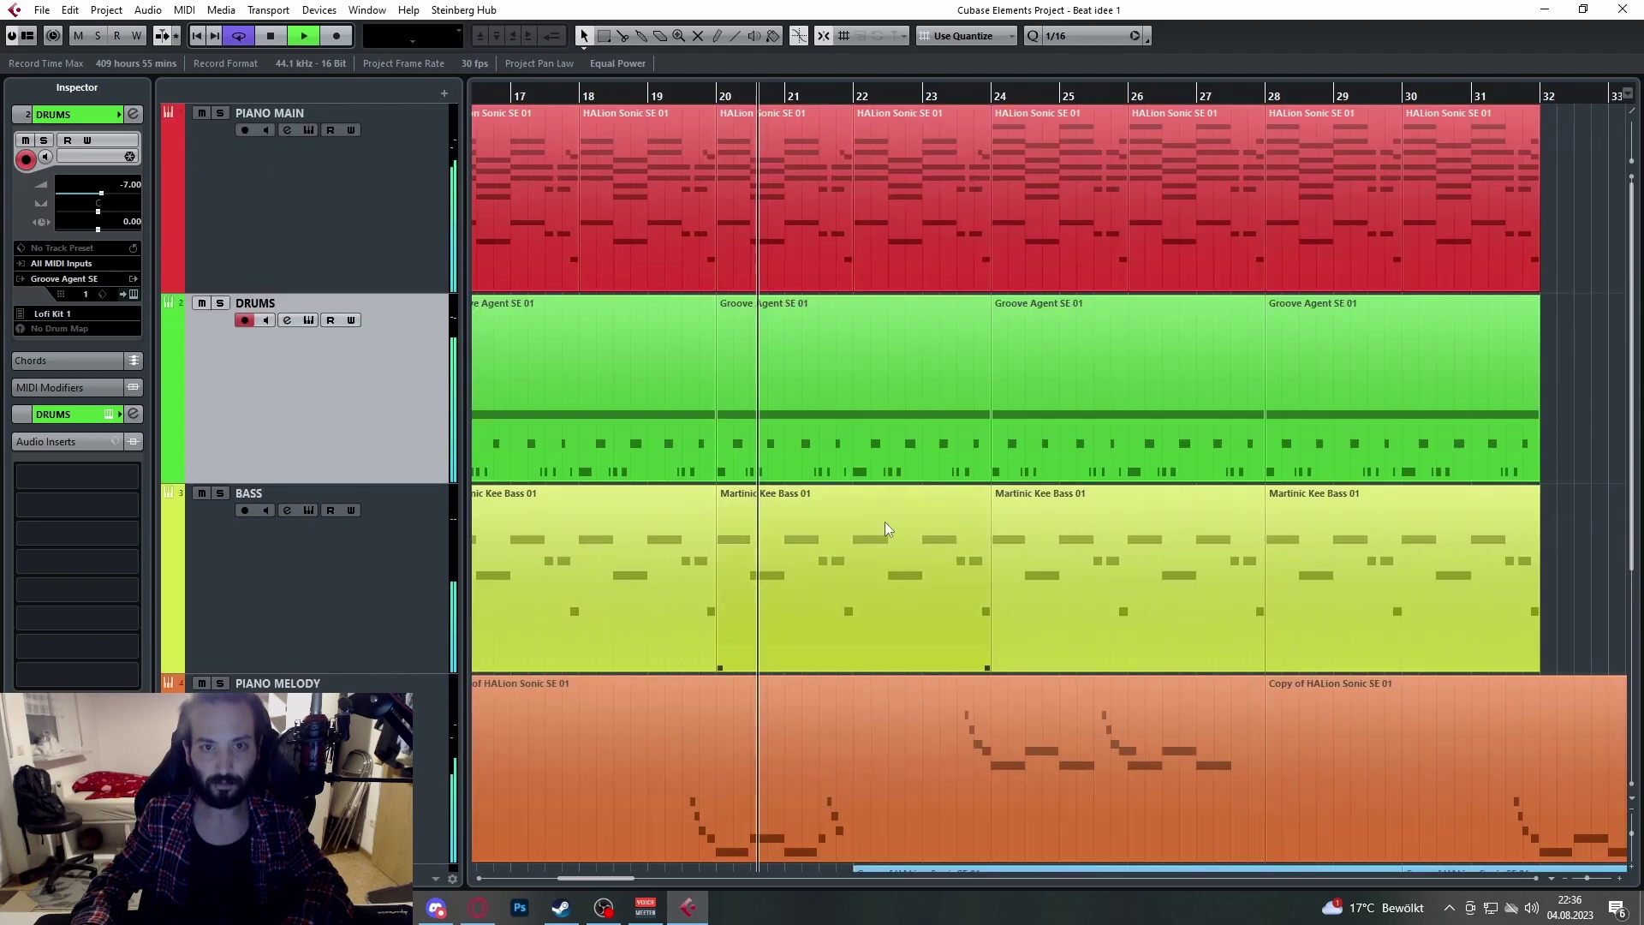
{"action": "scroll", "coordinate": [887, 514], "scroll_direction": "down", "scroll_amount": 2}
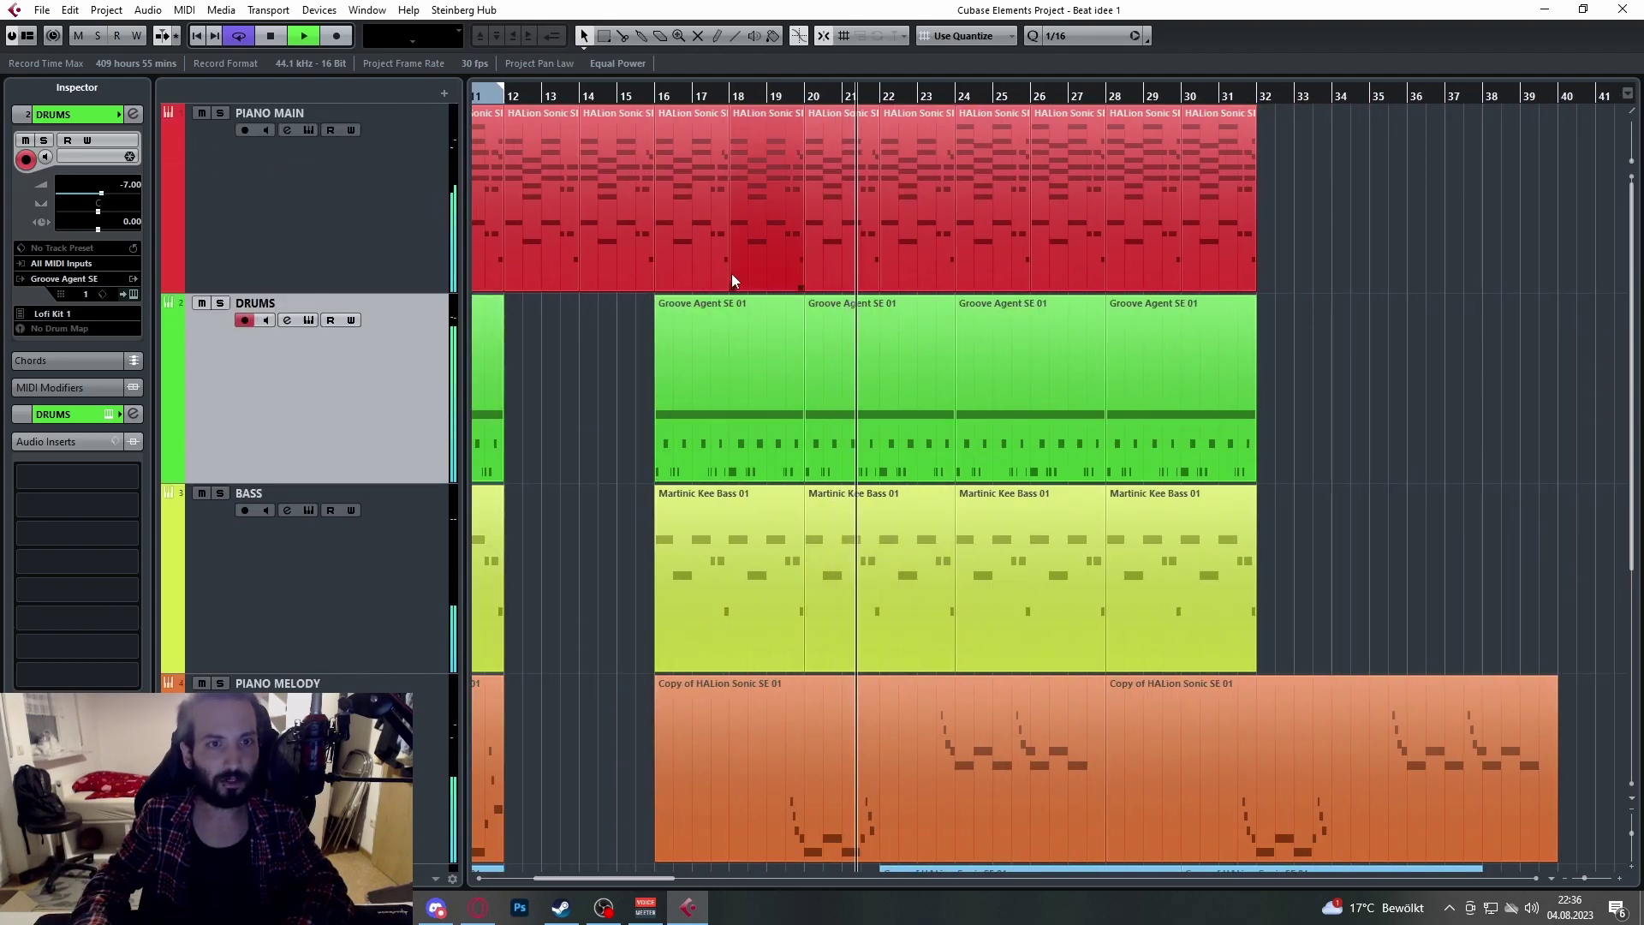
{"action": "scroll", "coordinate": [888, 512], "scroll_direction": "up", "scroll_amount": 2}
{"action": "scroll", "coordinate": [889, 511], "scroll_direction": "down", "scroll_amount": 3}
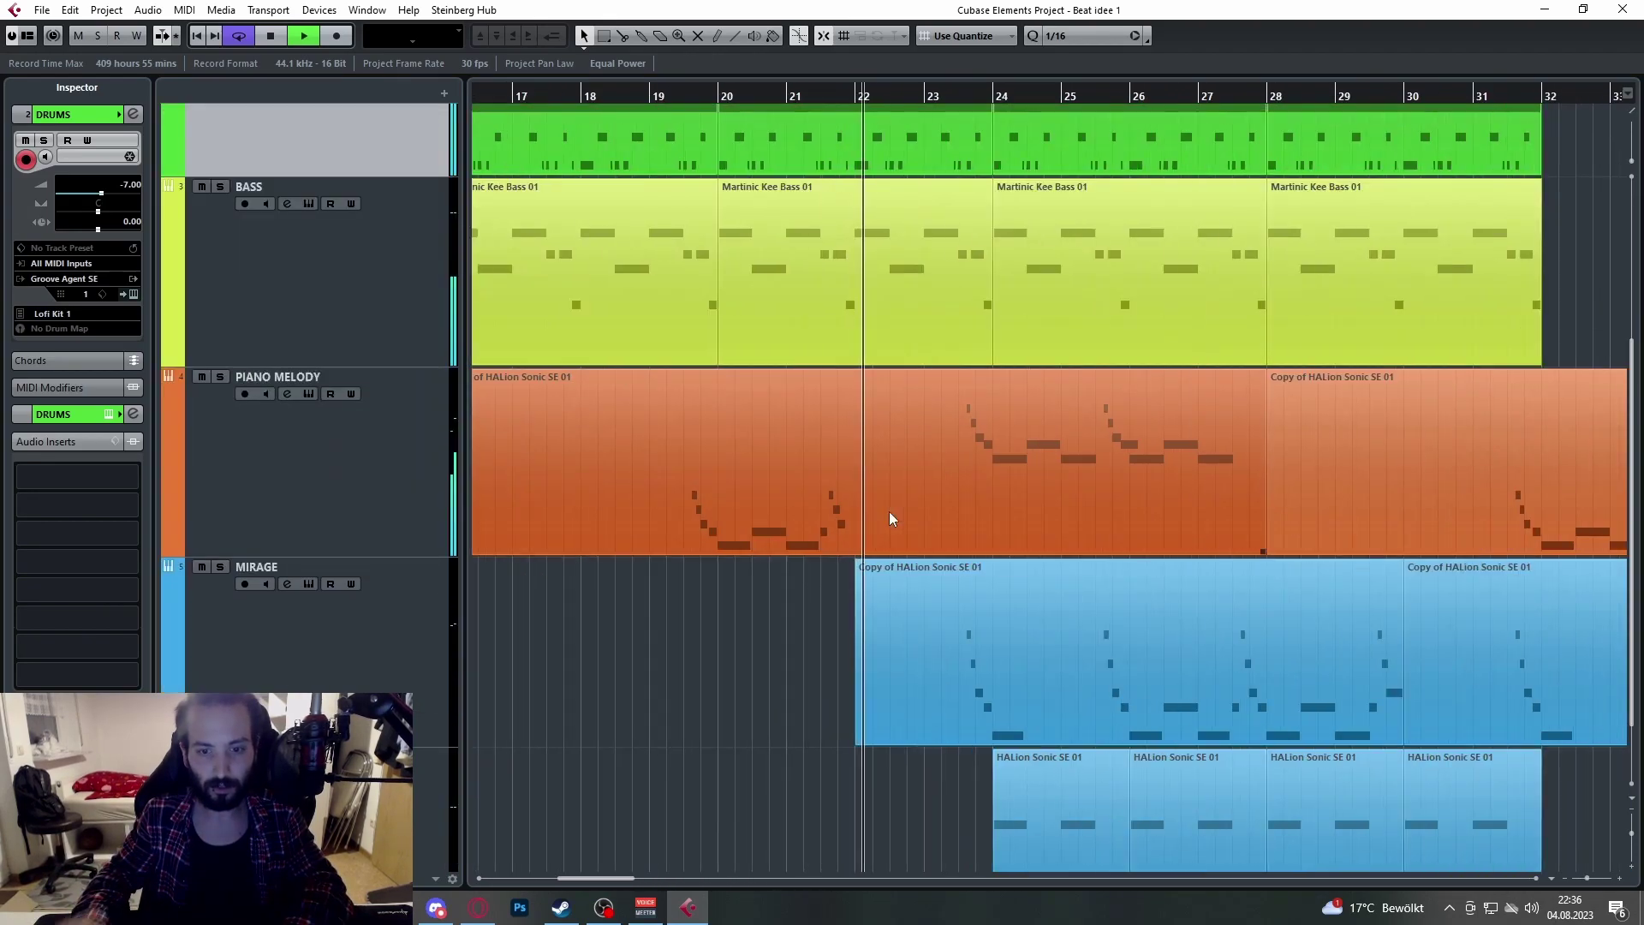
{"action": "scroll", "coordinate": [888, 513], "scroll_direction": "up", "scroll_amount": 3}
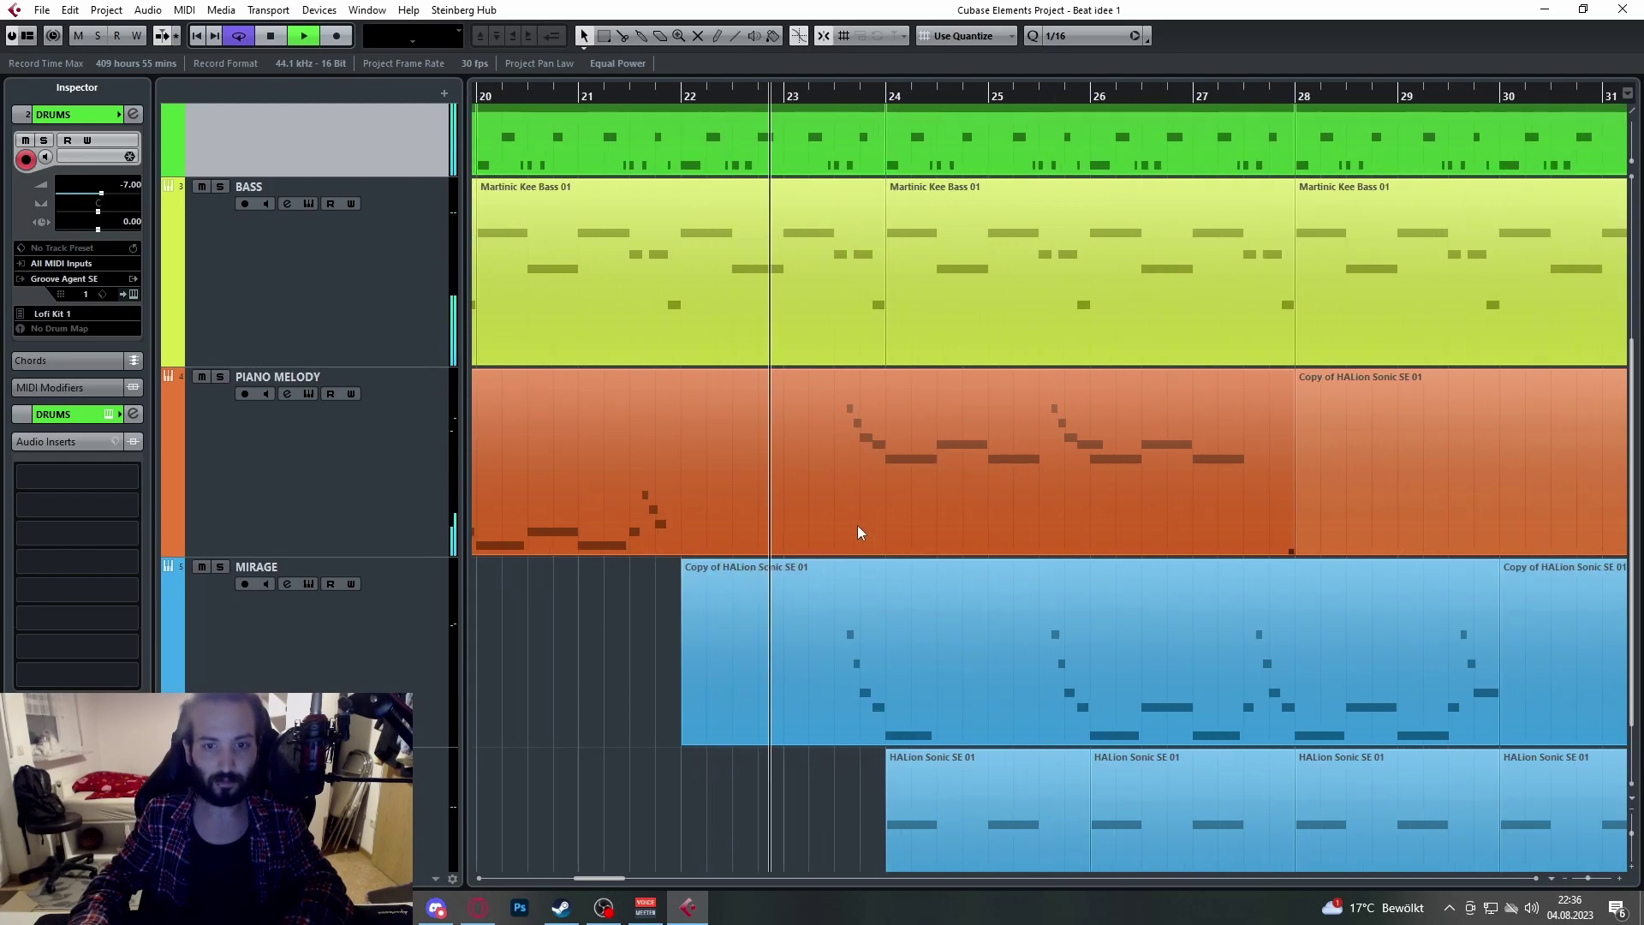
{"action": "scroll", "coordinate": [861, 531], "scroll_direction": "up", "scroll_amount": 2}
{"action": "scroll", "coordinate": [862, 531], "scroll_direction": "down", "scroll_amount": 3}
{"action": "scroll", "coordinate": [853, 522], "scroll_direction": "down", "scroll_amount": 2}
{"action": "scroll", "coordinate": [892, 574], "scroll_direction": "up", "scroll_amount": 2}
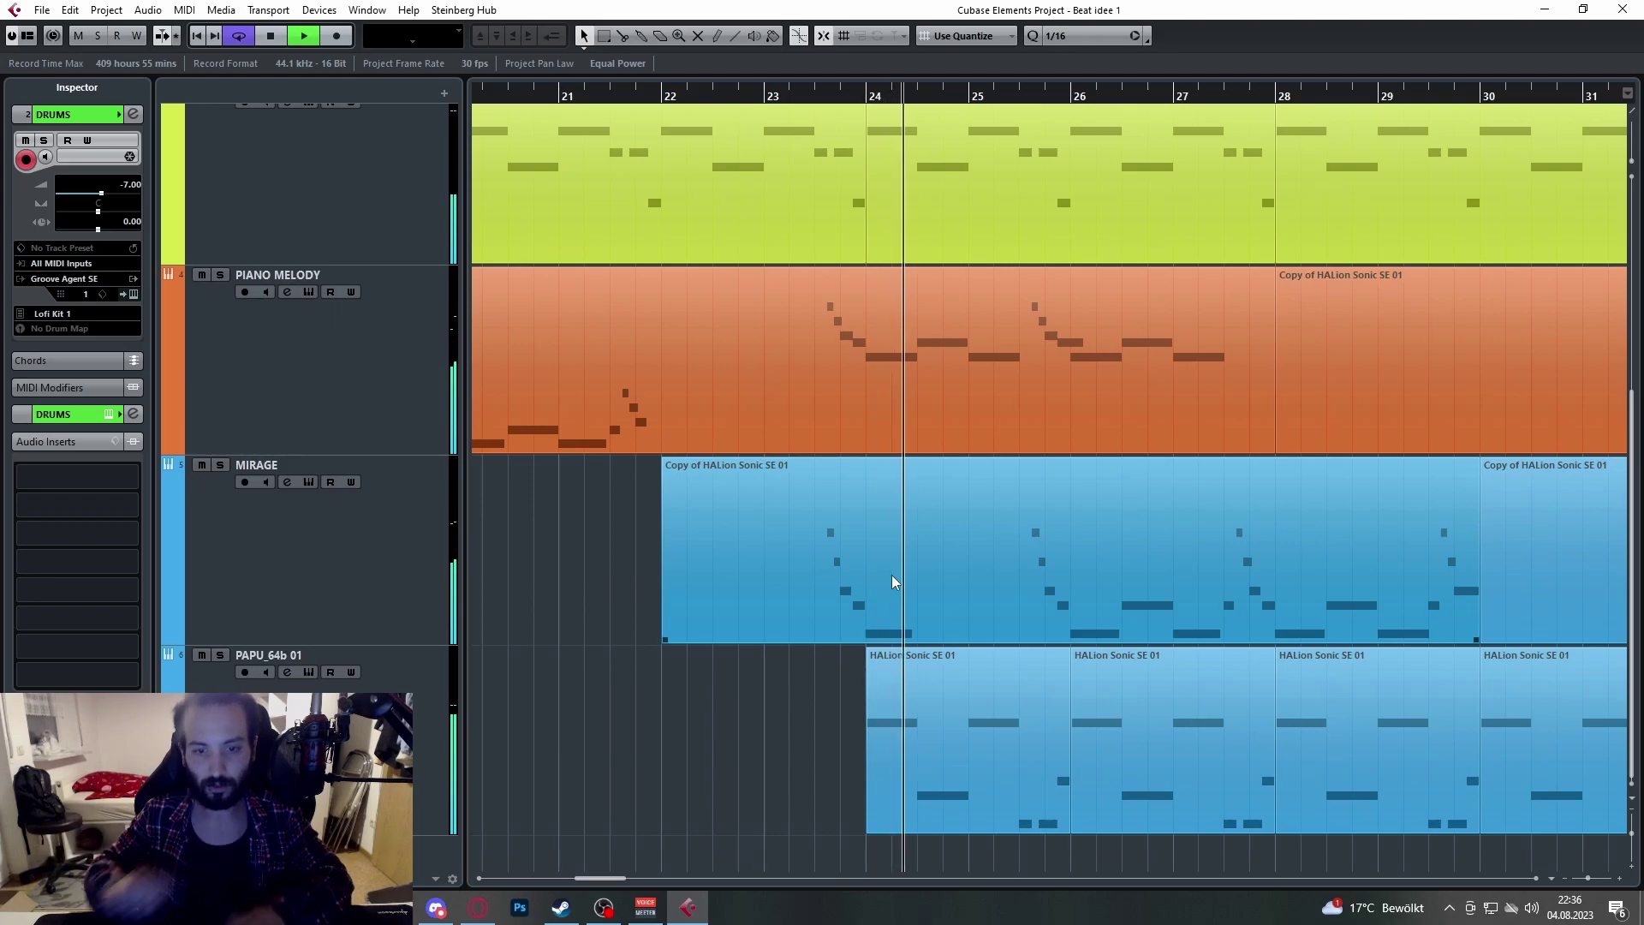
{"action": "key", "text": "space"}
Step: Select the PIANO MELODY part starting at bar 16, play from shortly before bar 24, and select the PAPU_64b 01 track
{"action": "left_click", "coordinate": [869, 96]}
{"action": "scroll", "coordinate": [933, 394], "scroll_direction": "down", "scroll_amount": 2}
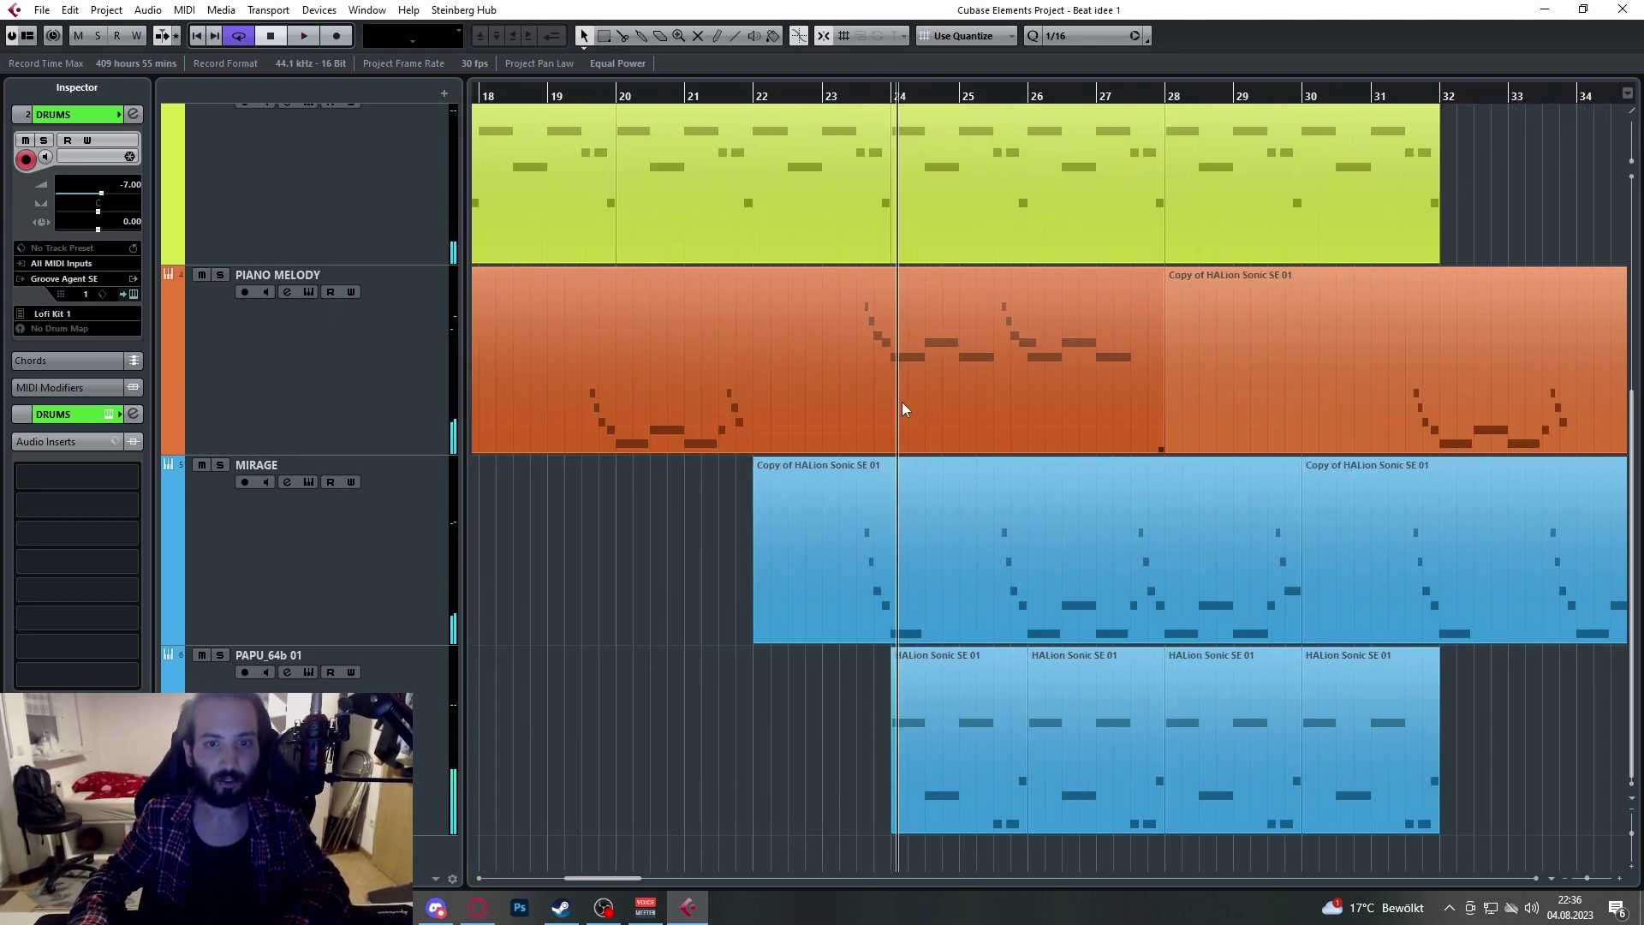
{"action": "scroll", "coordinate": [923, 400], "scroll_direction": "down", "scroll_amount": 1}
{"action": "left_click", "coordinate": [710, 416]}
{"action": "scroll", "coordinate": [874, 368], "scroll_direction": "up", "scroll_amount": 3}
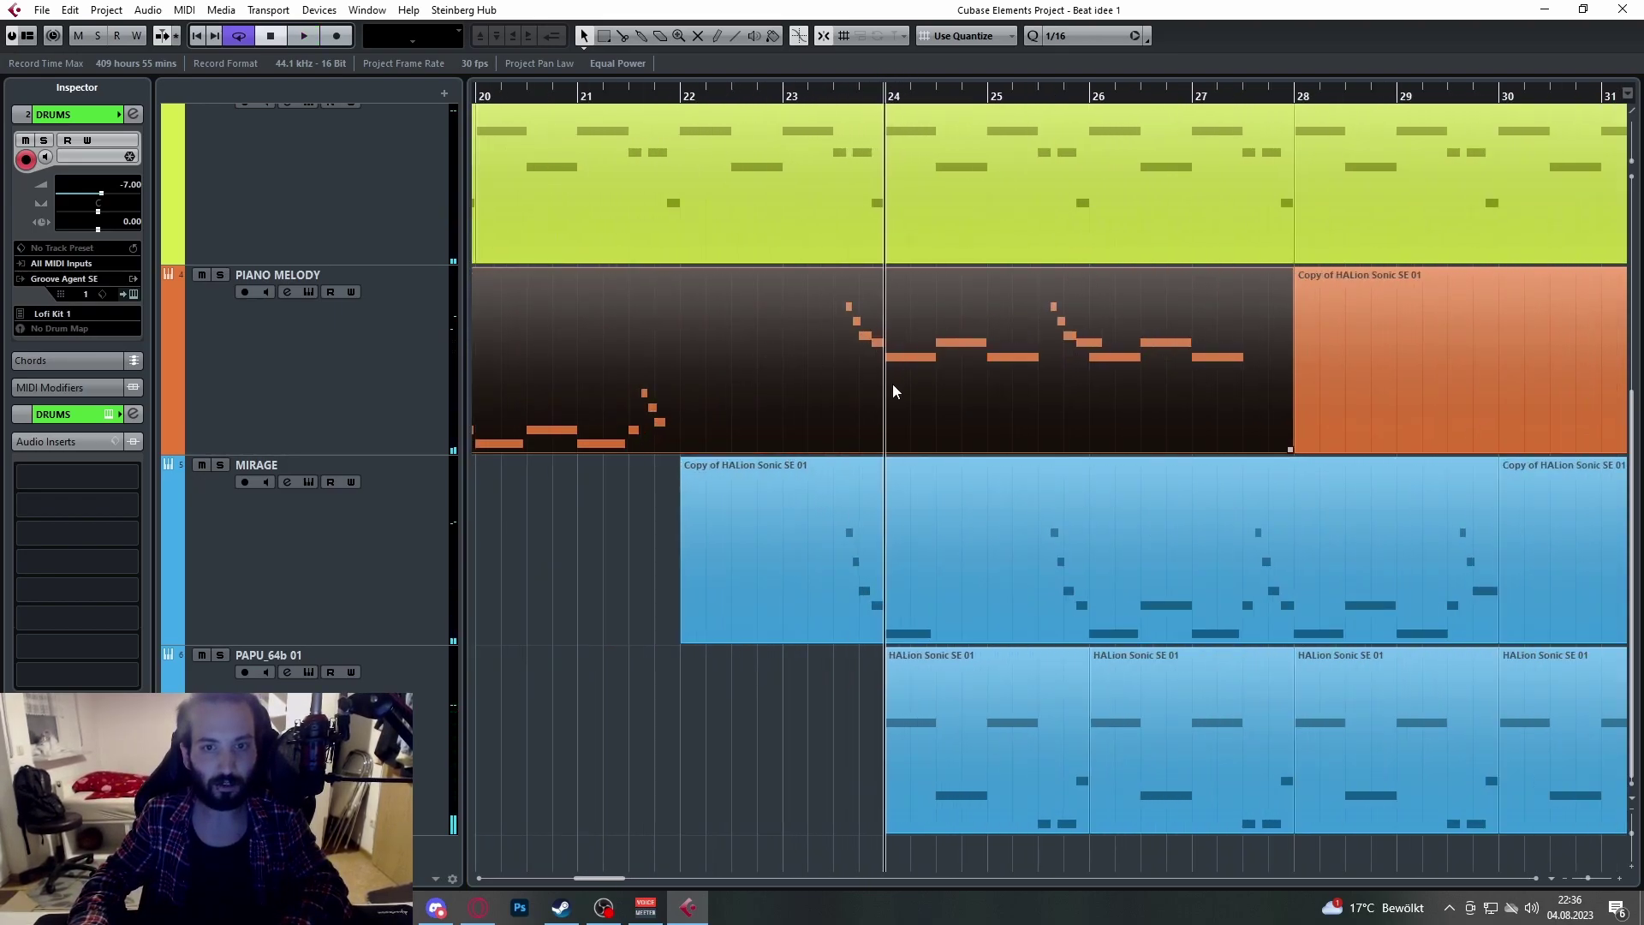
{"action": "left_click", "coordinate": [815, 100]}
{"action": "key", "text": "space"}
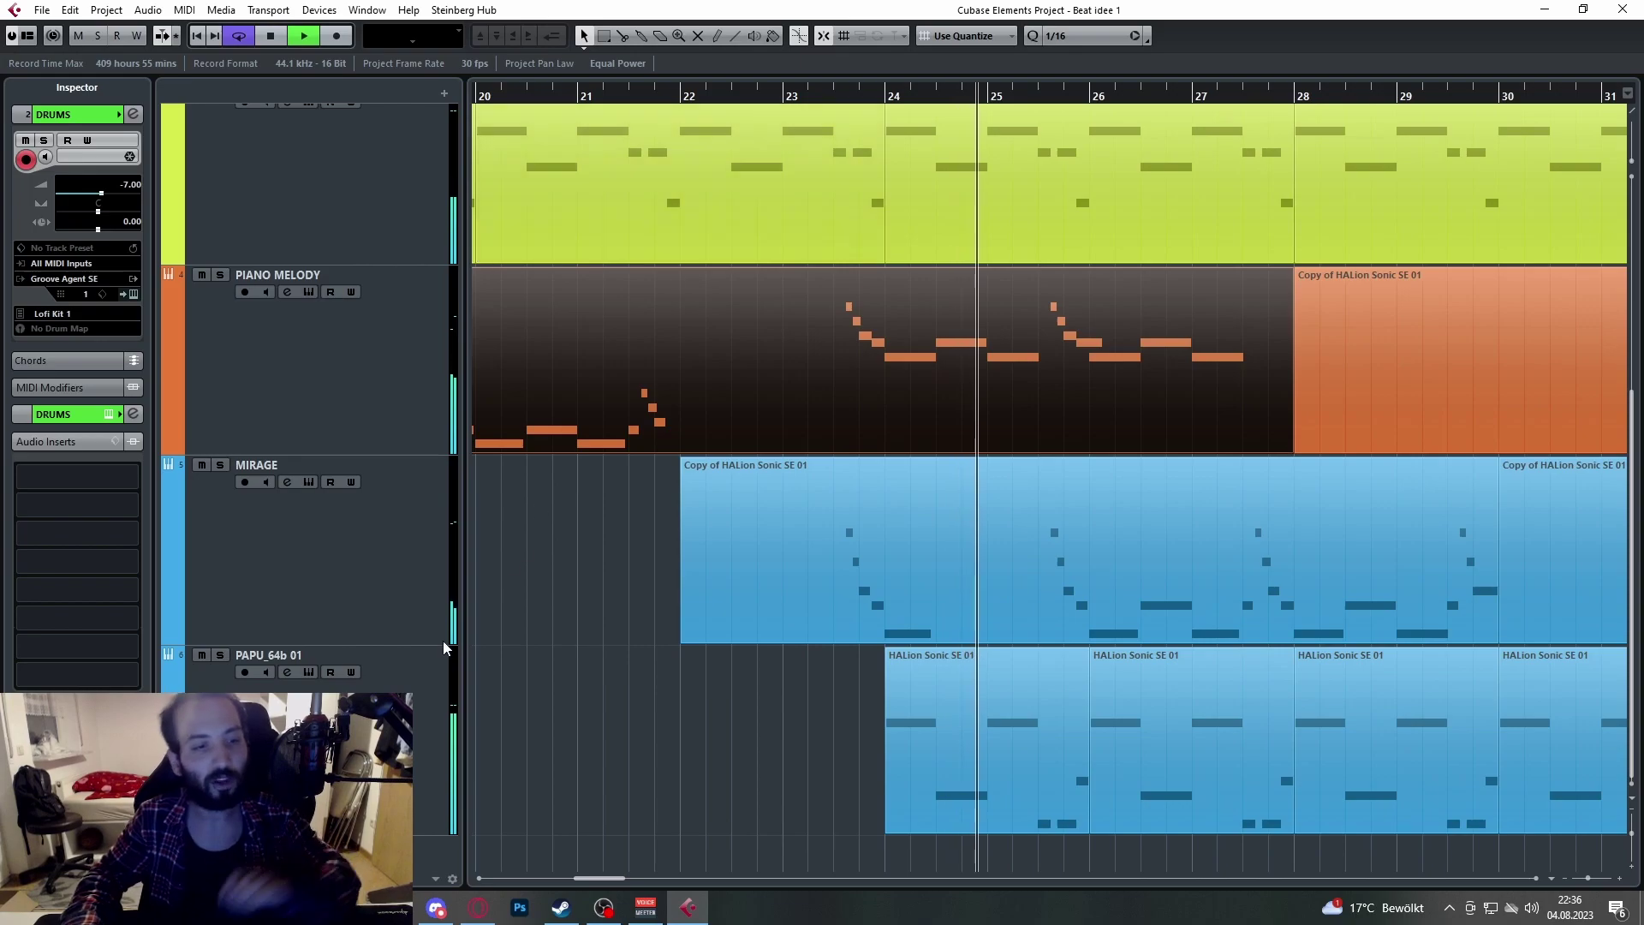
{"action": "left_click", "coordinate": [411, 666]}
Step: Follow the playback past bar 28 and set the right locator at bar 32
{"action": "scroll", "coordinate": [649, 496], "scroll_direction": "down", "scroll_amount": 5}
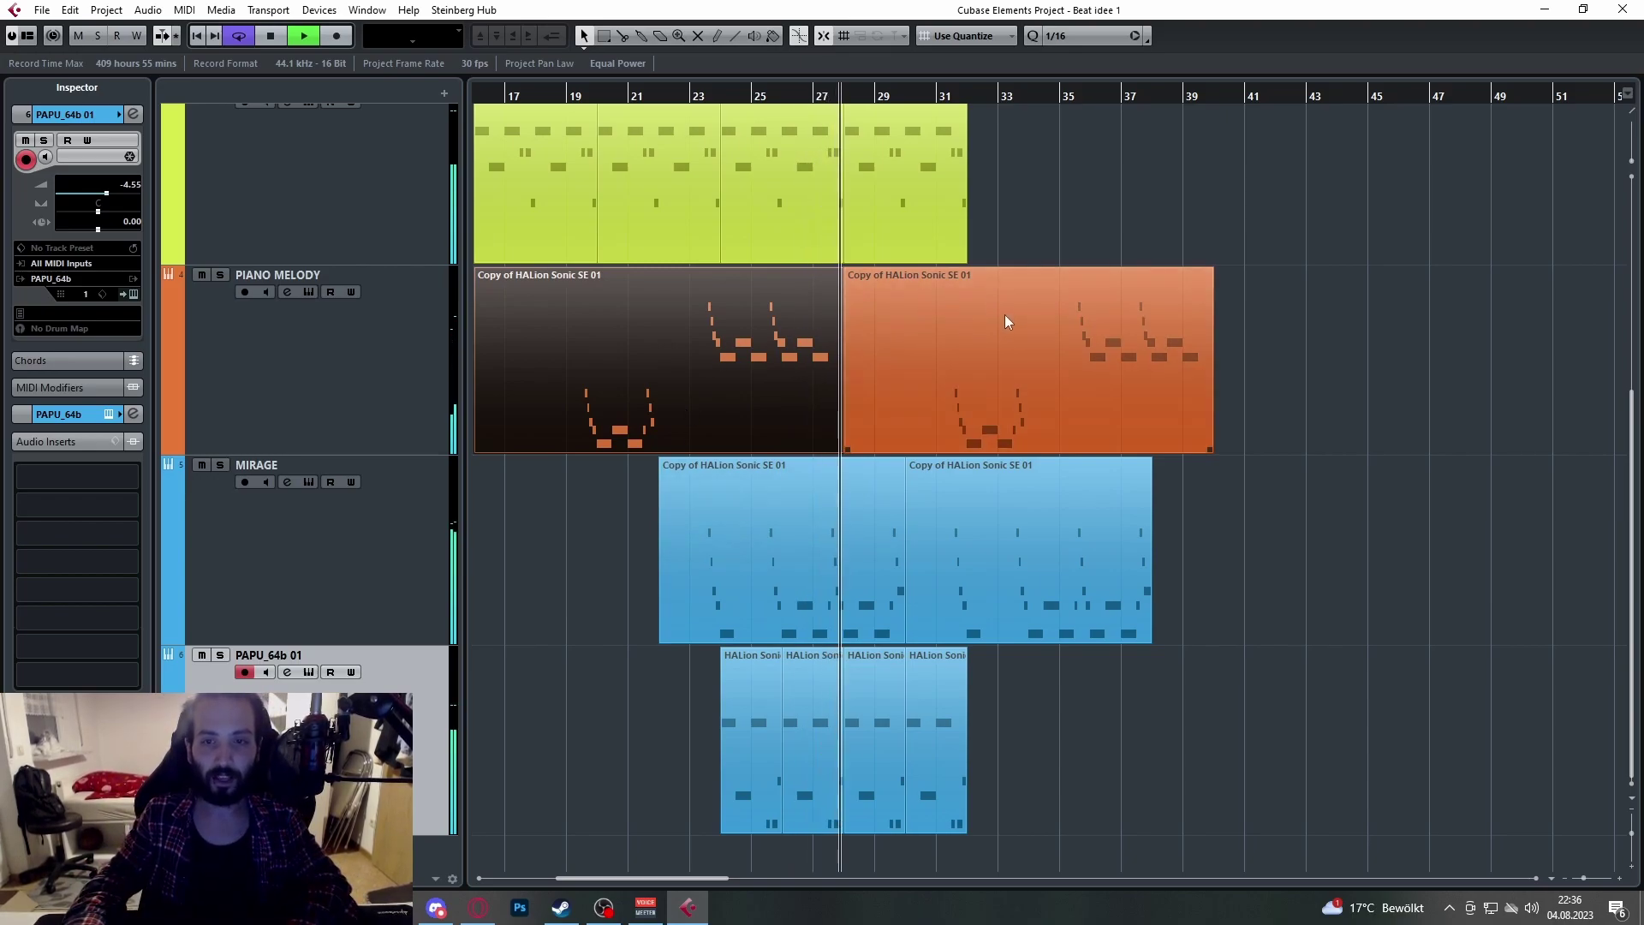
{"action": "scroll", "coordinate": [942, 283], "scroll_direction": "up", "scroll_amount": 5}
{"action": "scroll", "coordinate": [911, 214], "scroll_direction": "up", "scroll_amount": 5}
{"action": "scroll", "coordinate": [914, 158], "scroll_direction": "up", "scroll_amount": 2}
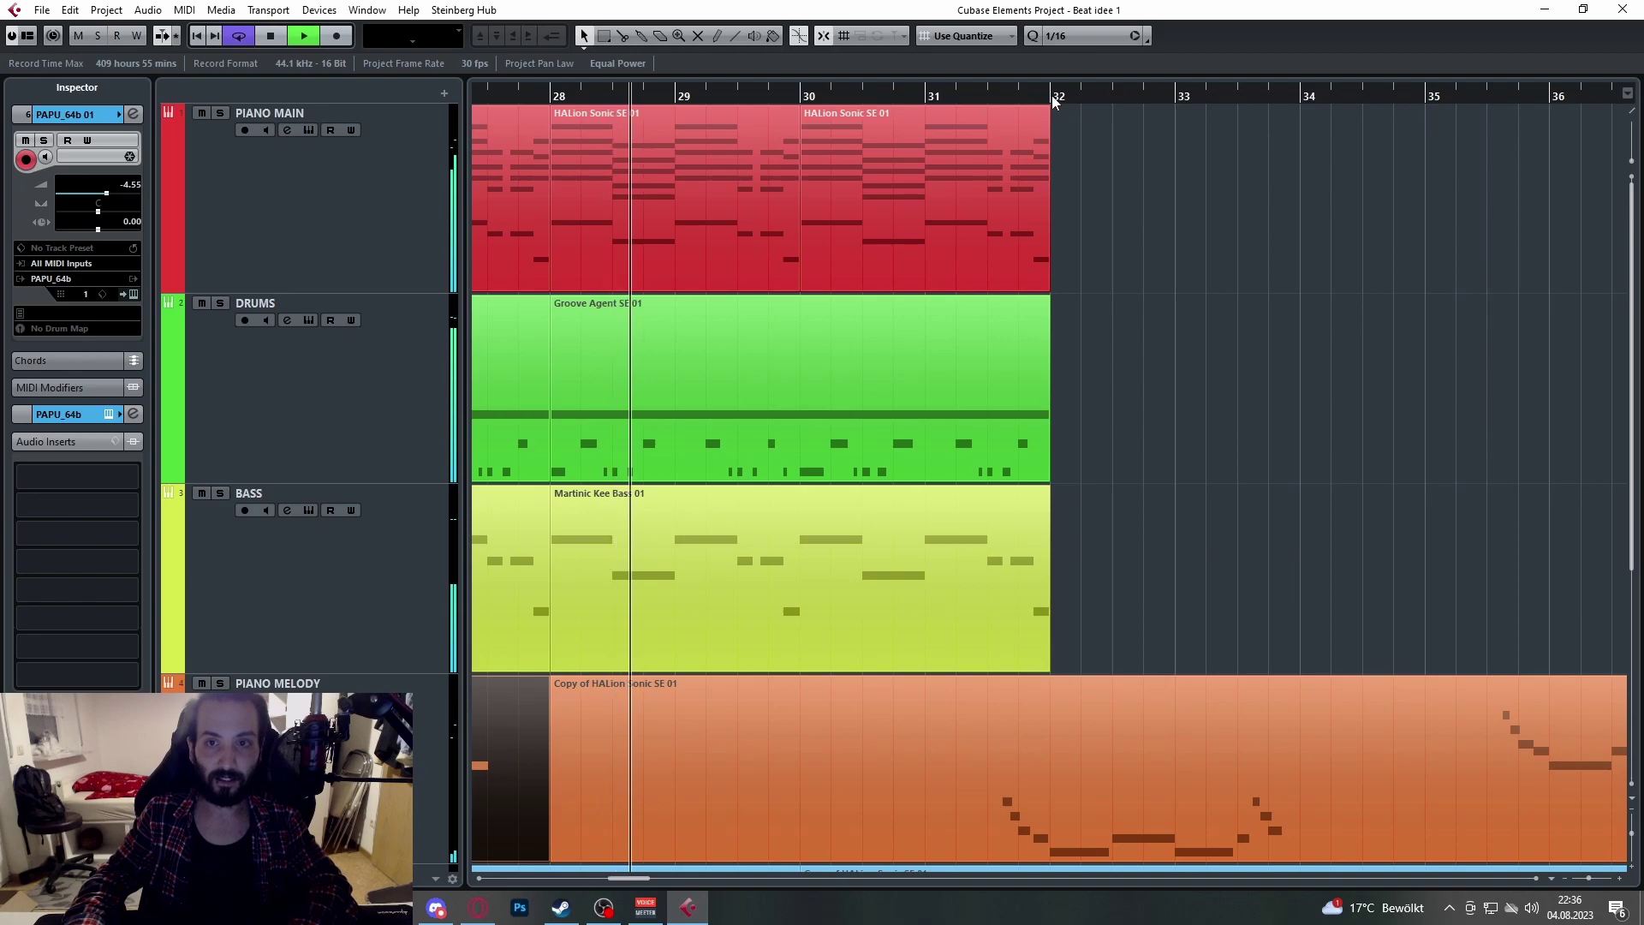
{"action": "left_click", "coordinate": [1052, 95], "text": "alt"}
Step: Stop playback and try to shorten the last PIANO MELODY and MIRAGE parts together
{"action": "scroll", "coordinate": [1052, 171], "scroll_direction": "down", "scroll_amount": 4}
{"action": "scroll", "coordinate": [1215, 474], "scroll_direction": "down", "scroll_amount": 5}
{"action": "left_click", "coordinate": [1226, 382]}
{"action": "key", "text": "space"}
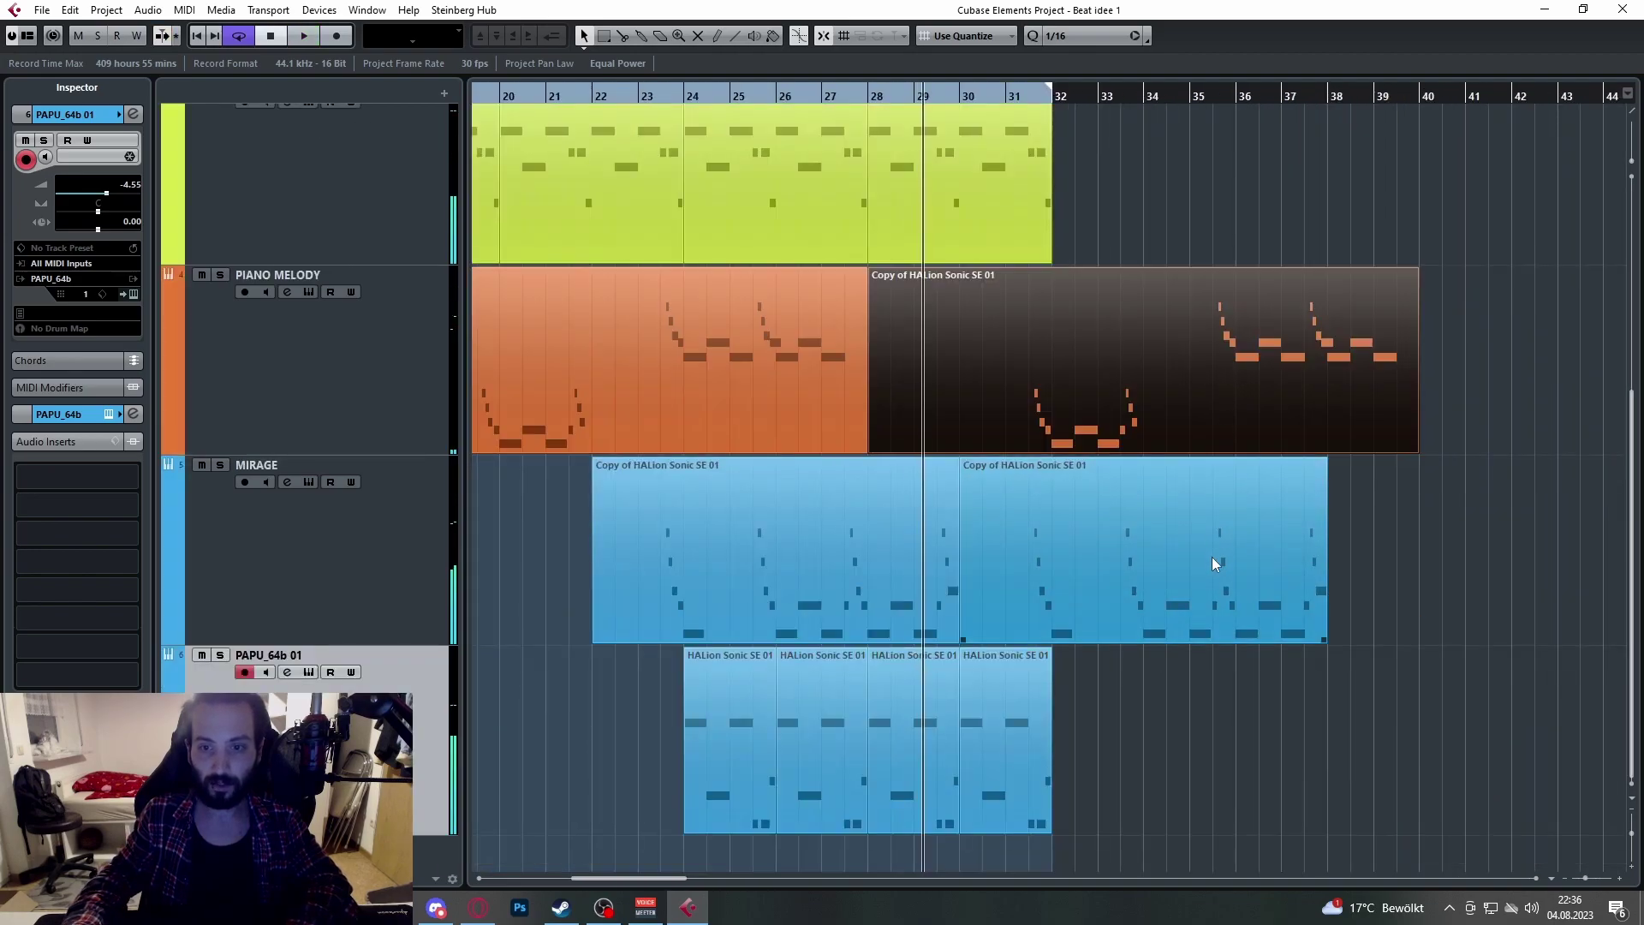
{"action": "left_click", "coordinate": [1245, 544], "text": "shift"}
{"action": "left_click_drag", "start_coordinate": [1324, 638], "coordinate": [1074, 635]}
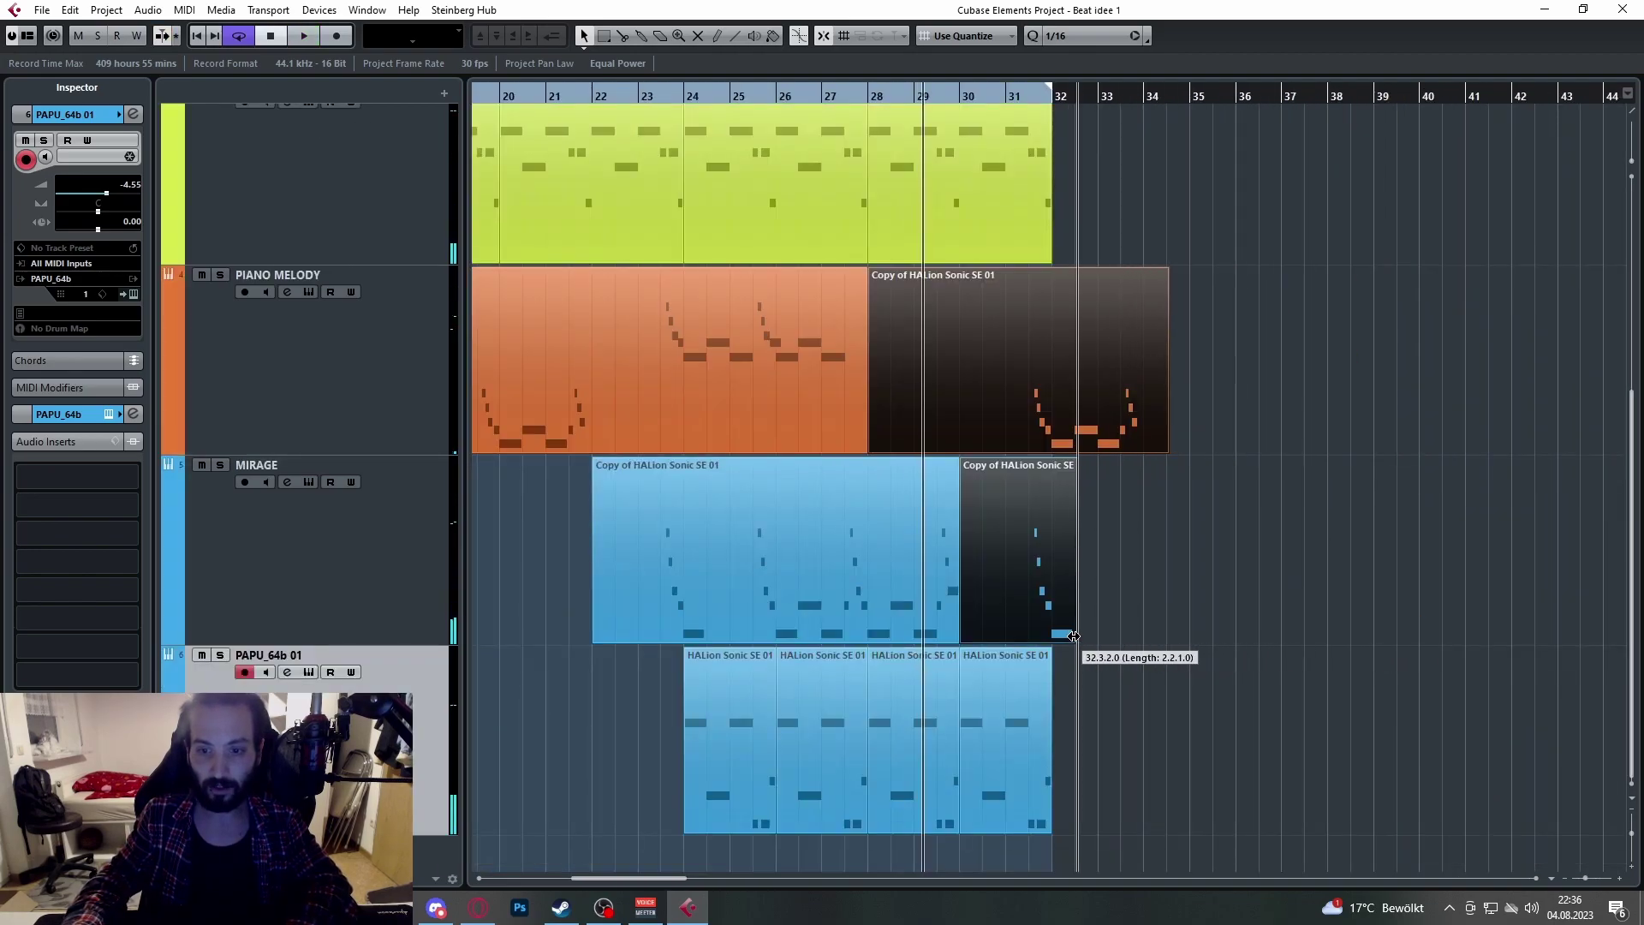
{"action": "key", "text": "ctrl+z"}
Step: Trim the ends of the last MIRAGE and PIANO MELODY parts to bar 32
{"action": "left_click_drag", "start_coordinate": [1322, 641], "coordinate": [1051, 643]}
{"action": "scroll", "coordinate": [1051, 643], "scroll_direction": "up", "scroll_amount": 5}
{"action": "left_click", "coordinate": [1093, 403]}
{"action": "scroll", "coordinate": [1093, 403], "scroll_direction": "down", "scroll_amount": 3}
{"action": "scroll", "coordinate": [1365, 440], "scroll_direction": "down", "scroll_amount": 2}
{"action": "scroll", "coordinate": [1388, 449], "scroll_direction": "right", "scroll_amount": 2}
{"action": "left_click_drag", "start_coordinate": [1409, 451], "coordinate": [1160, 451]}
Step: Play the end of the section up to bar 32 to hear the trimmed melody parts
{"action": "scroll", "coordinate": [1124, 468], "scroll_direction": "up", "scroll_amount": 5}
{"action": "left_click_drag", "start_coordinate": [1089, 95], "coordinate": [1045, 95]}
{"action": "key", "text": "space"}
{"action": "scroll", "coordinate": [1126, 332], "scroll_direction": "up", "scroll_amount": 4}
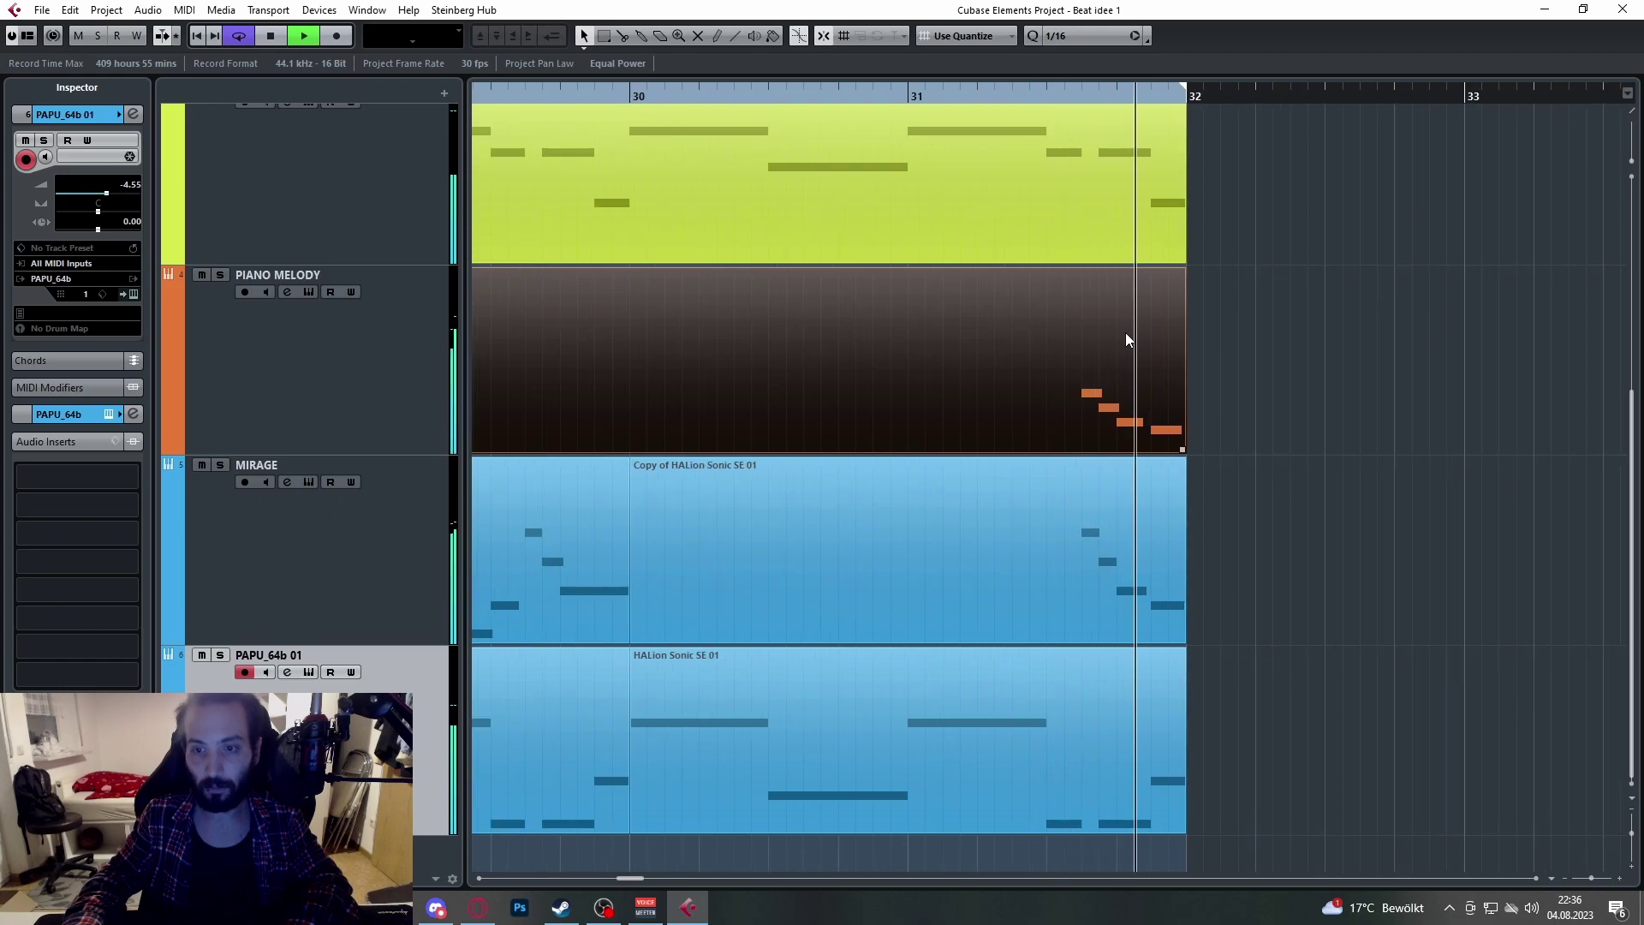
{"action": "key", "text": "space"}
Step: Set the right locator at bar 12 and select the PIANO MAIN part at bar 8
{"action": "scroll", "coordinate": [1102, 424], "scroll_direction": "down", "scroll_amount": 4}
{"action": "scroll", "coordinate": [1102, 423], "scroll_direction": "down", "scroll_amount": 3}
{"action": "scroll", "coordinate": [979, 408], "scroll_direction": "down", "scroll_amount": 2}
{"action": "scroll", "coordinate": [838, 368], "scroll_direction": "up", "scroll_amount": 5}
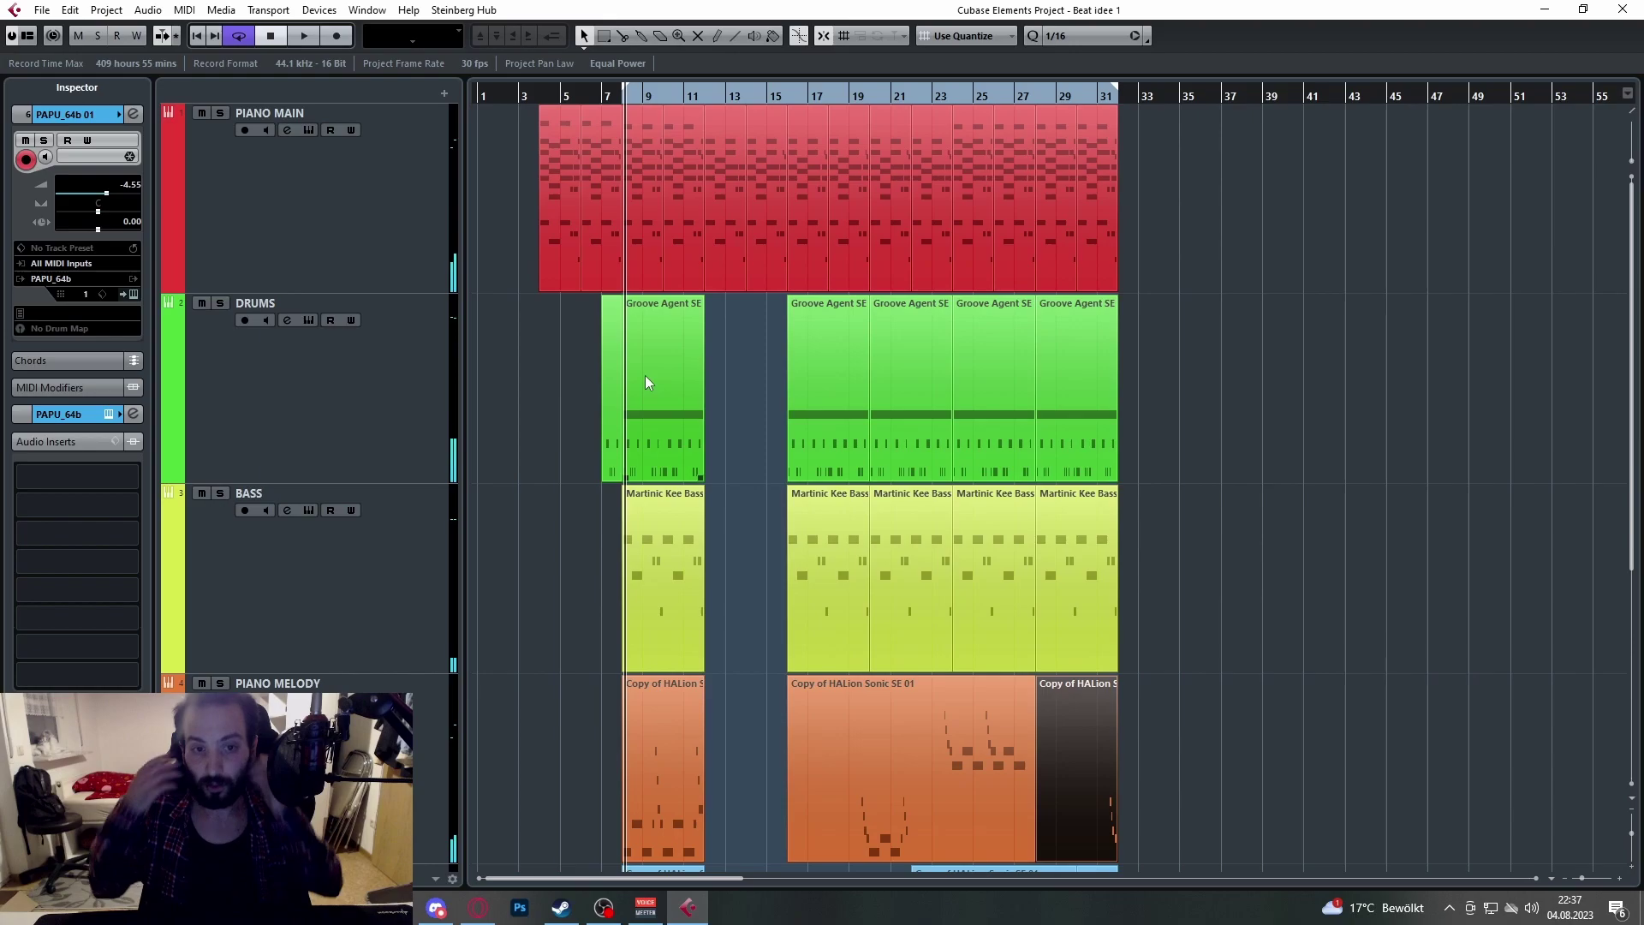
{"action": "scroll", "coordinate": [685, 317], "scroll_direction": "up", "scroll_amount": 4}
{"action": "scroll", "coordinate": [646, 274], "scroll_direction": "up", "scroll_amount": 5}
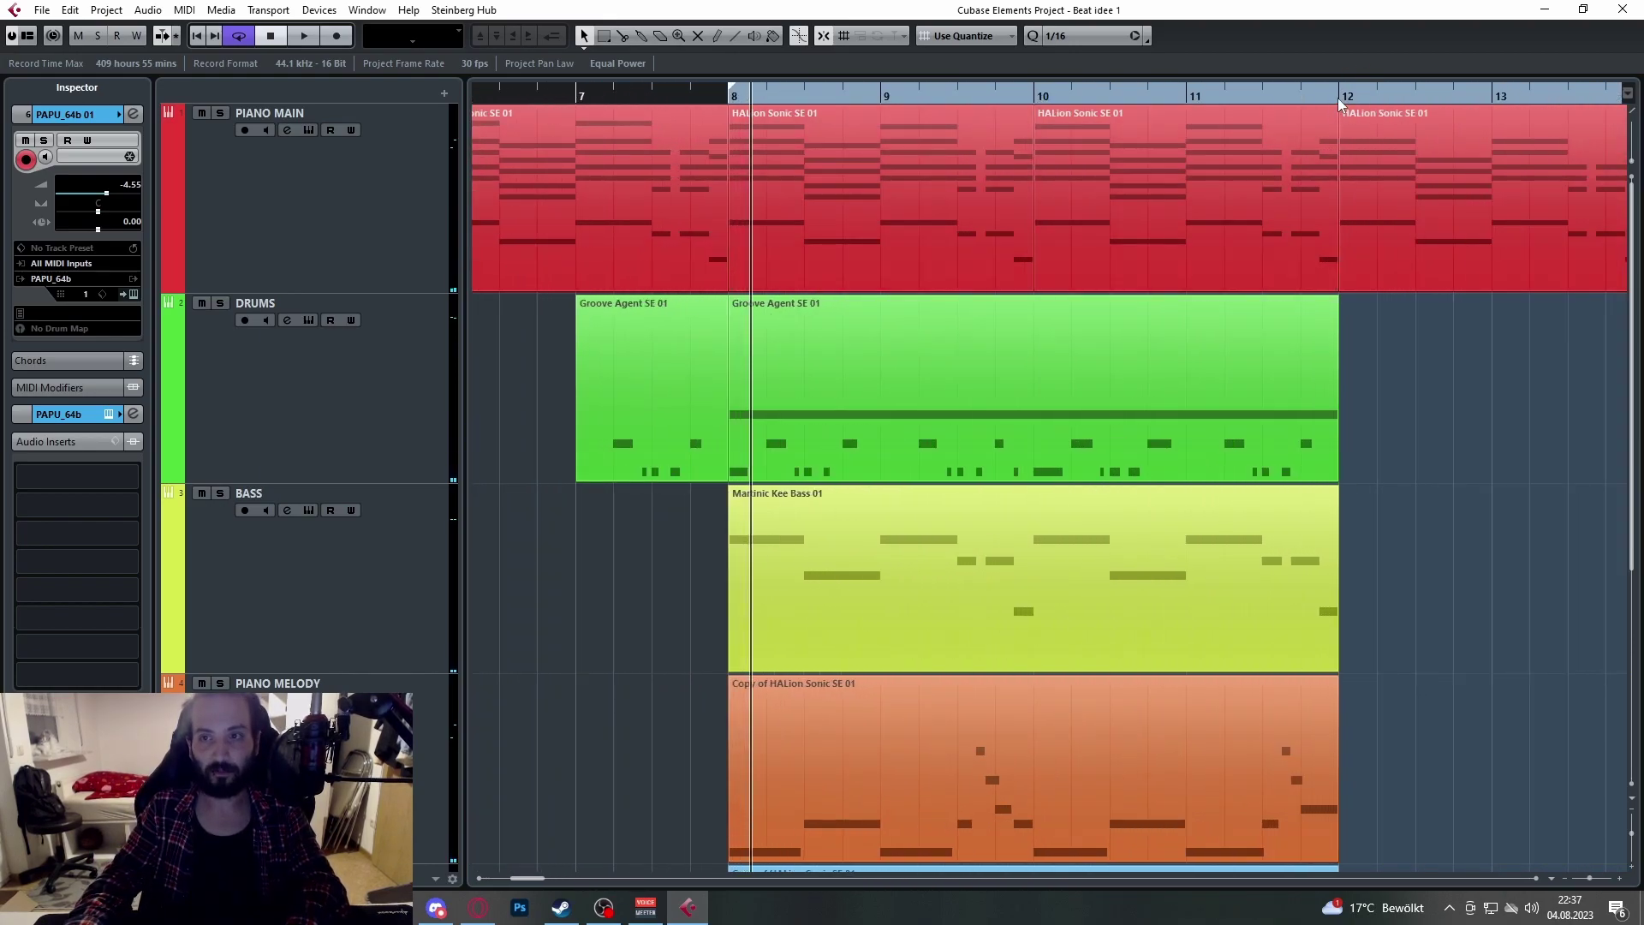
{"action": "left_click", "coordinate": [794, 181]}
{"action": "scroll", "coordinate": [797, 193], "scroll_direction": "right", "scroll_amount": 2}
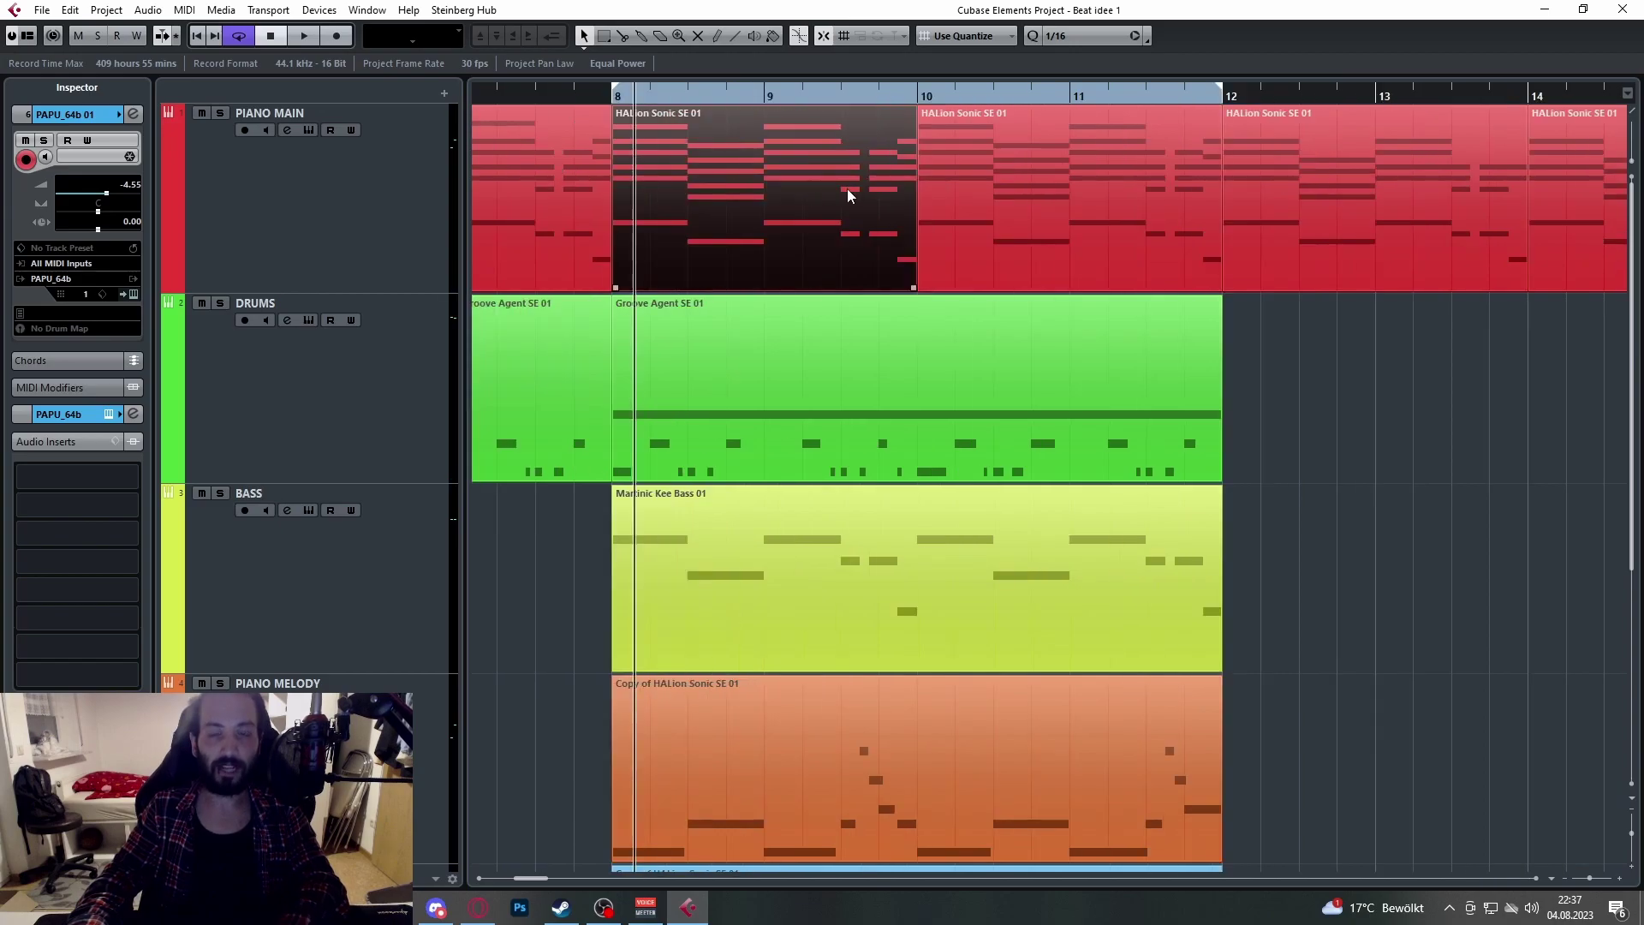
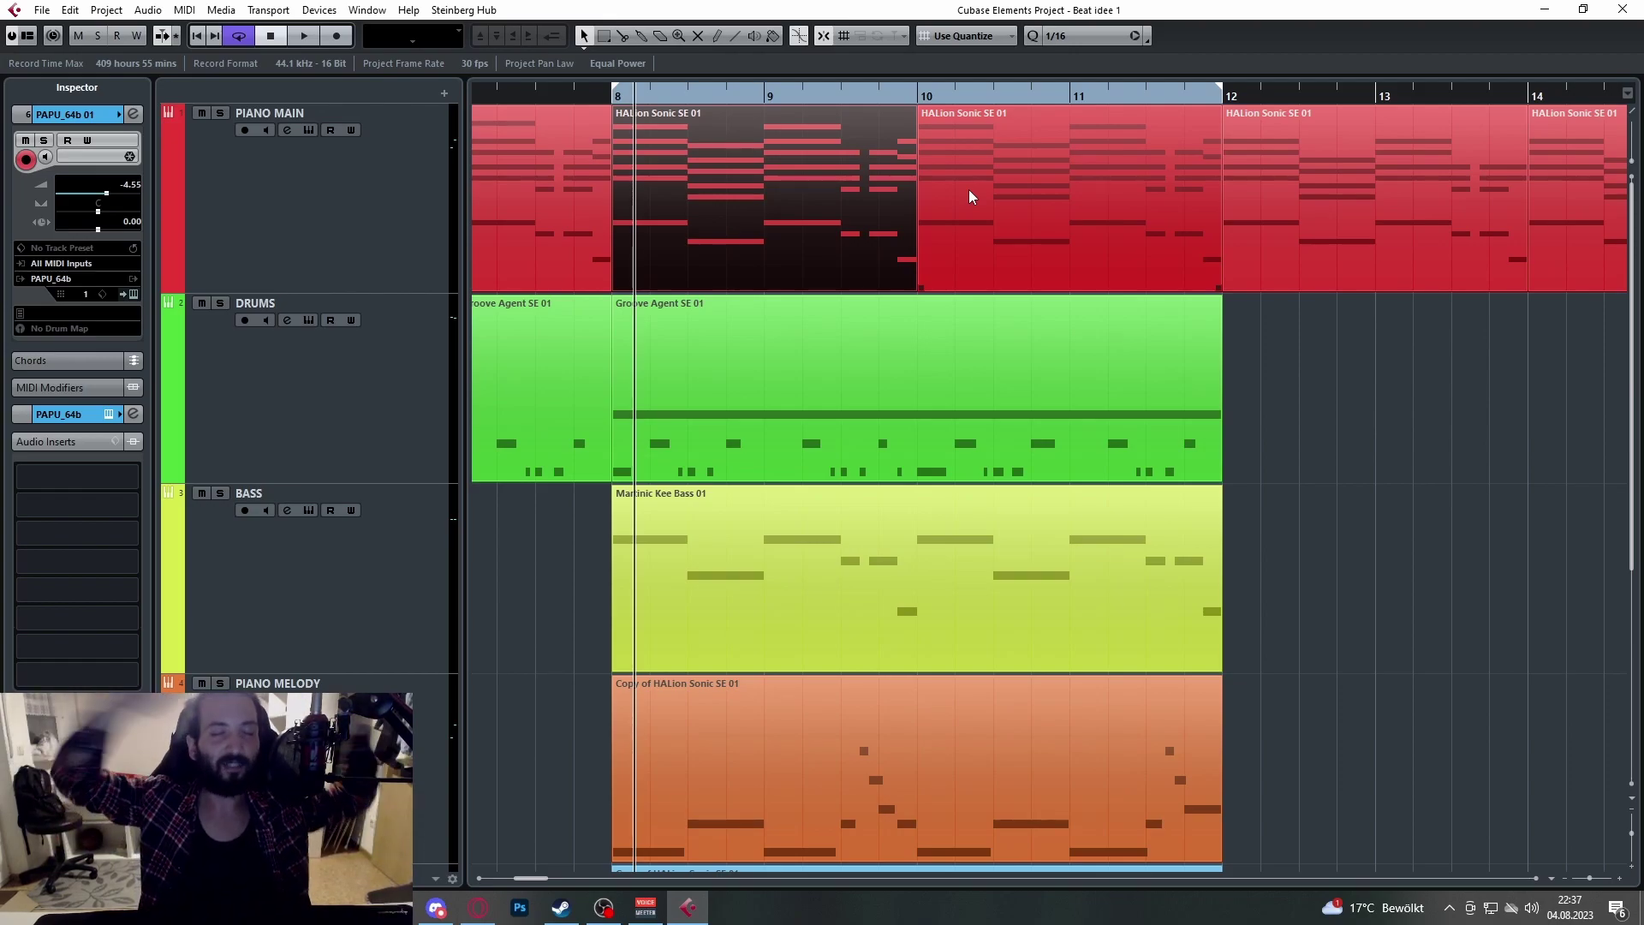
Step: Select the BASS, PIANO MELODY and MIRAGE parts from bar 8 to bar 12 in turn, ending on the MIRAGE track
{"action": "left_click", "coordinate": [773, 527]}
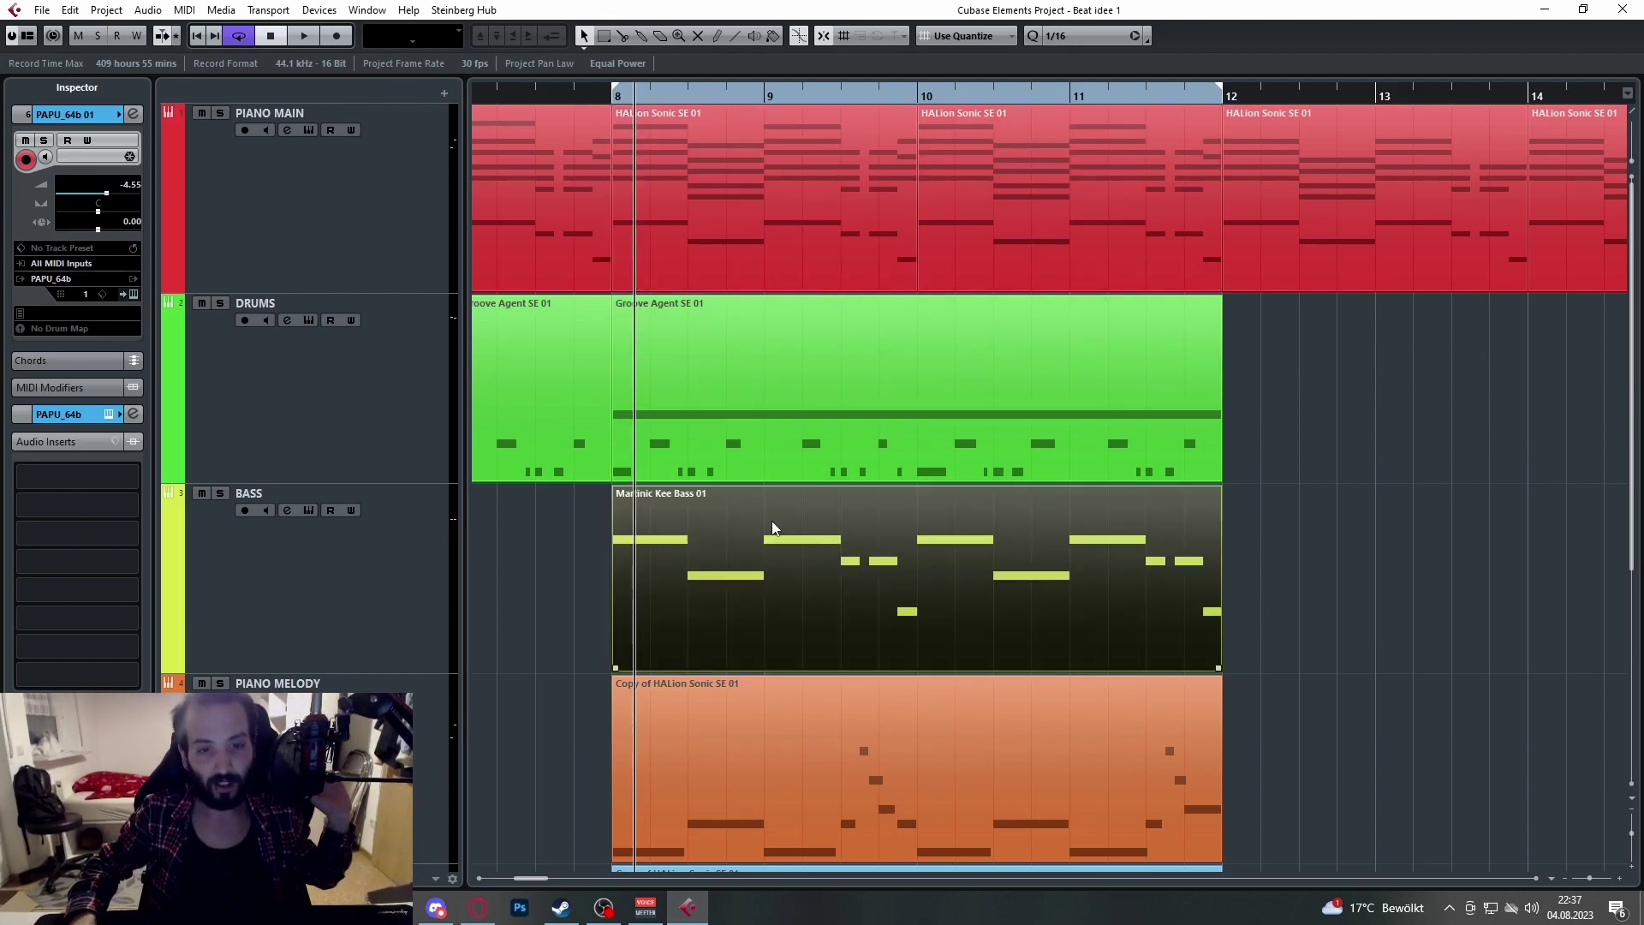
{"action": "scroll", "coordinate": [773, 521], "scroll_direction": "down", "scroll_amount": 2}
{"action": "scroll", "coordinate": [774, 517], "scroll_direction": "down", "scroll_amount": 2}
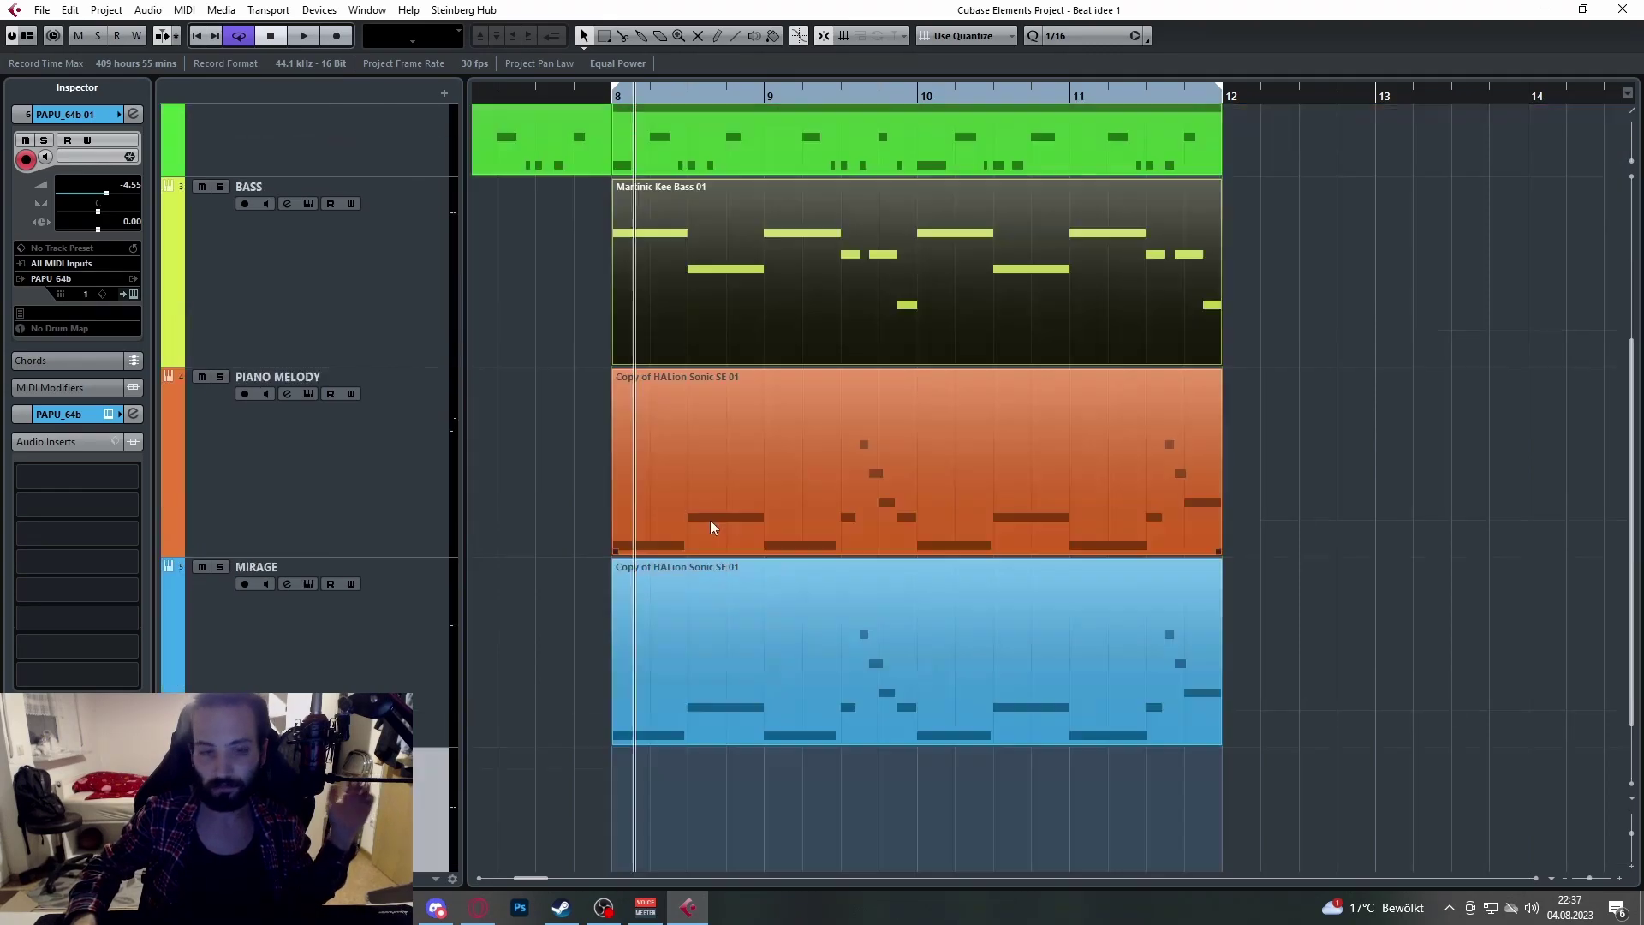
{"action": "left_click", "coordinate": [641, 521]}
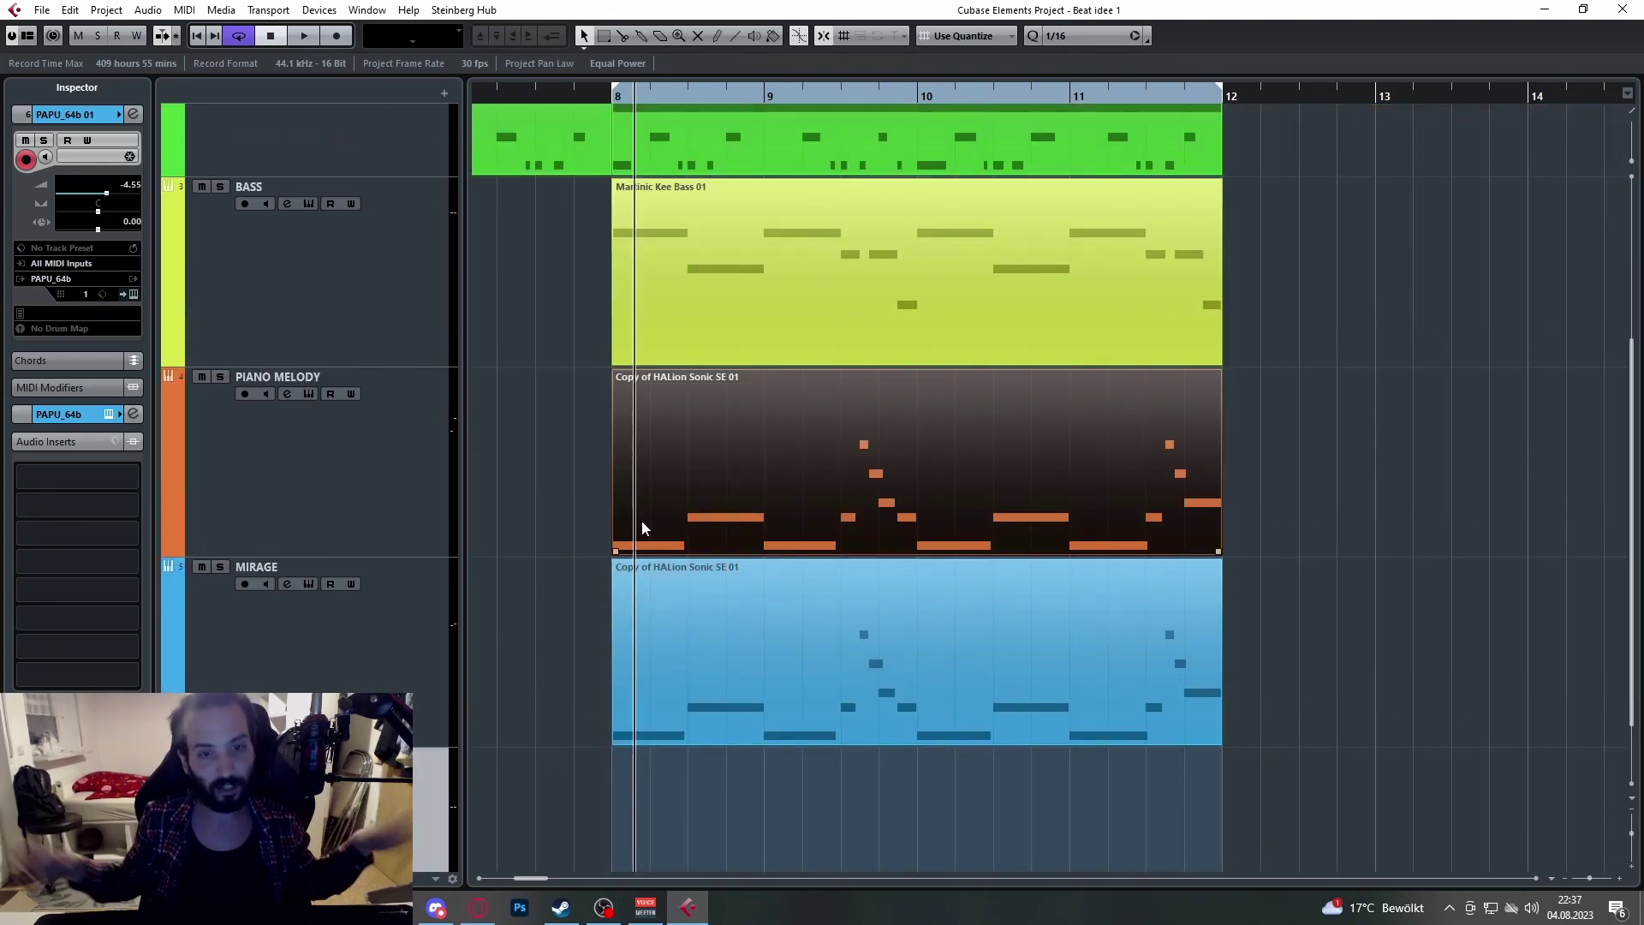
{"action": "left_click", "coordinate": [627, 668]}
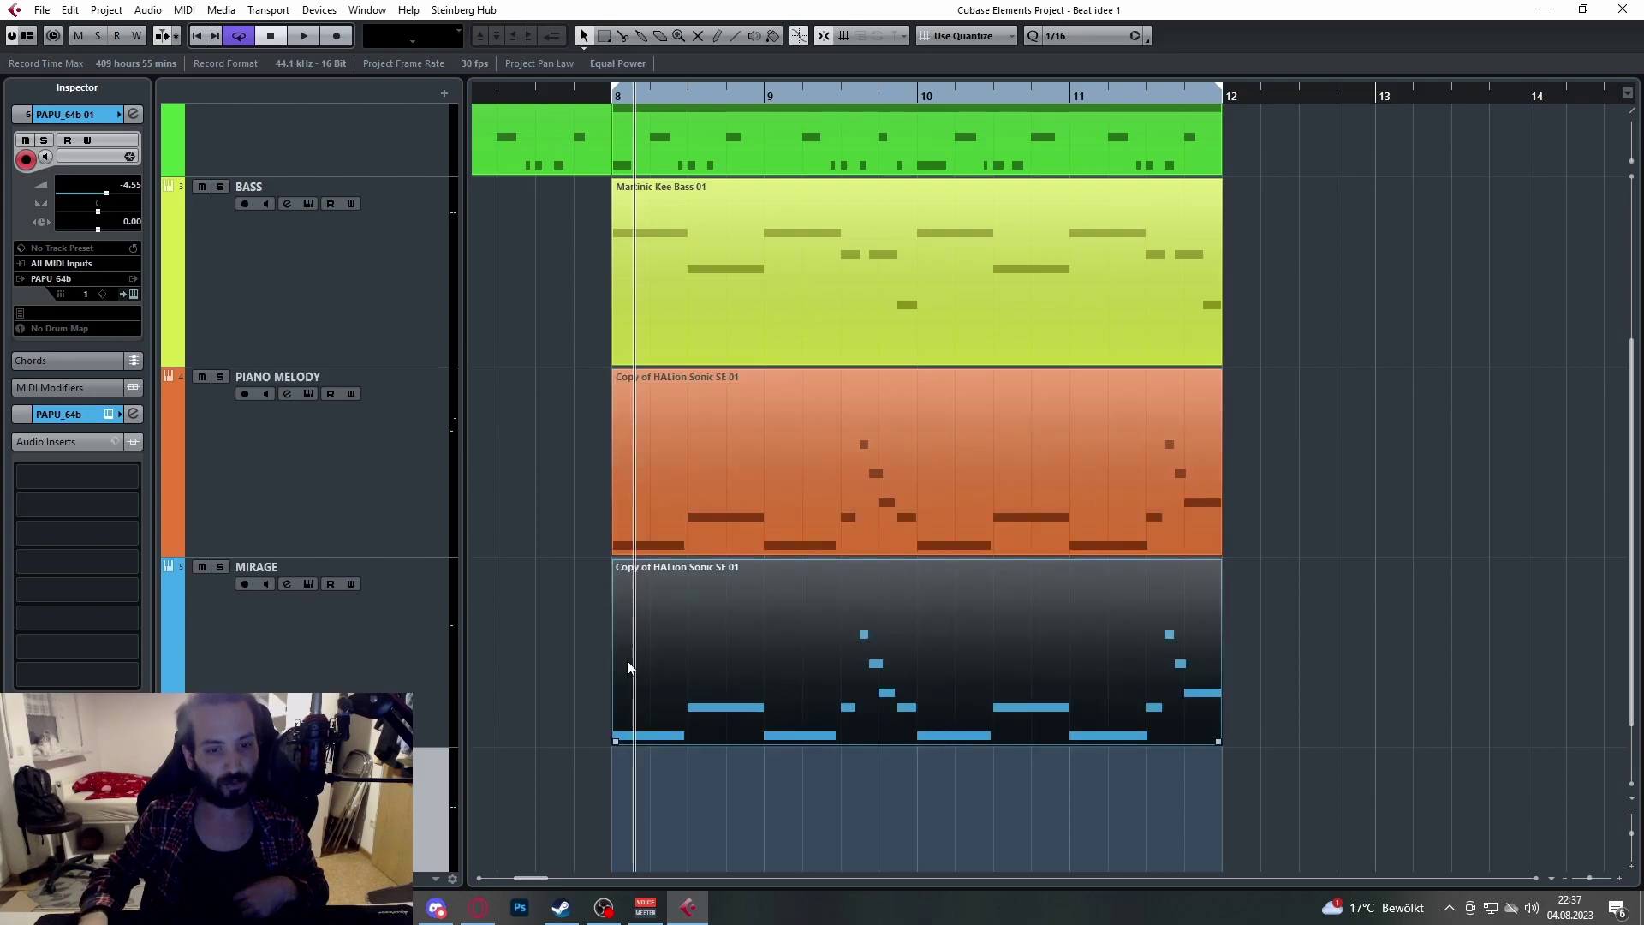
{"action": "left_click", "coordinate": [722, 529]}
{"action": "left_click", "coordinate": [754, 587]}
{"action": "left_click", "coordinate": [761, 535]}
{"action": "left_click", "coordinate": [790, 606]}
{"action": "left_click", "coordinate": [409, 644]}
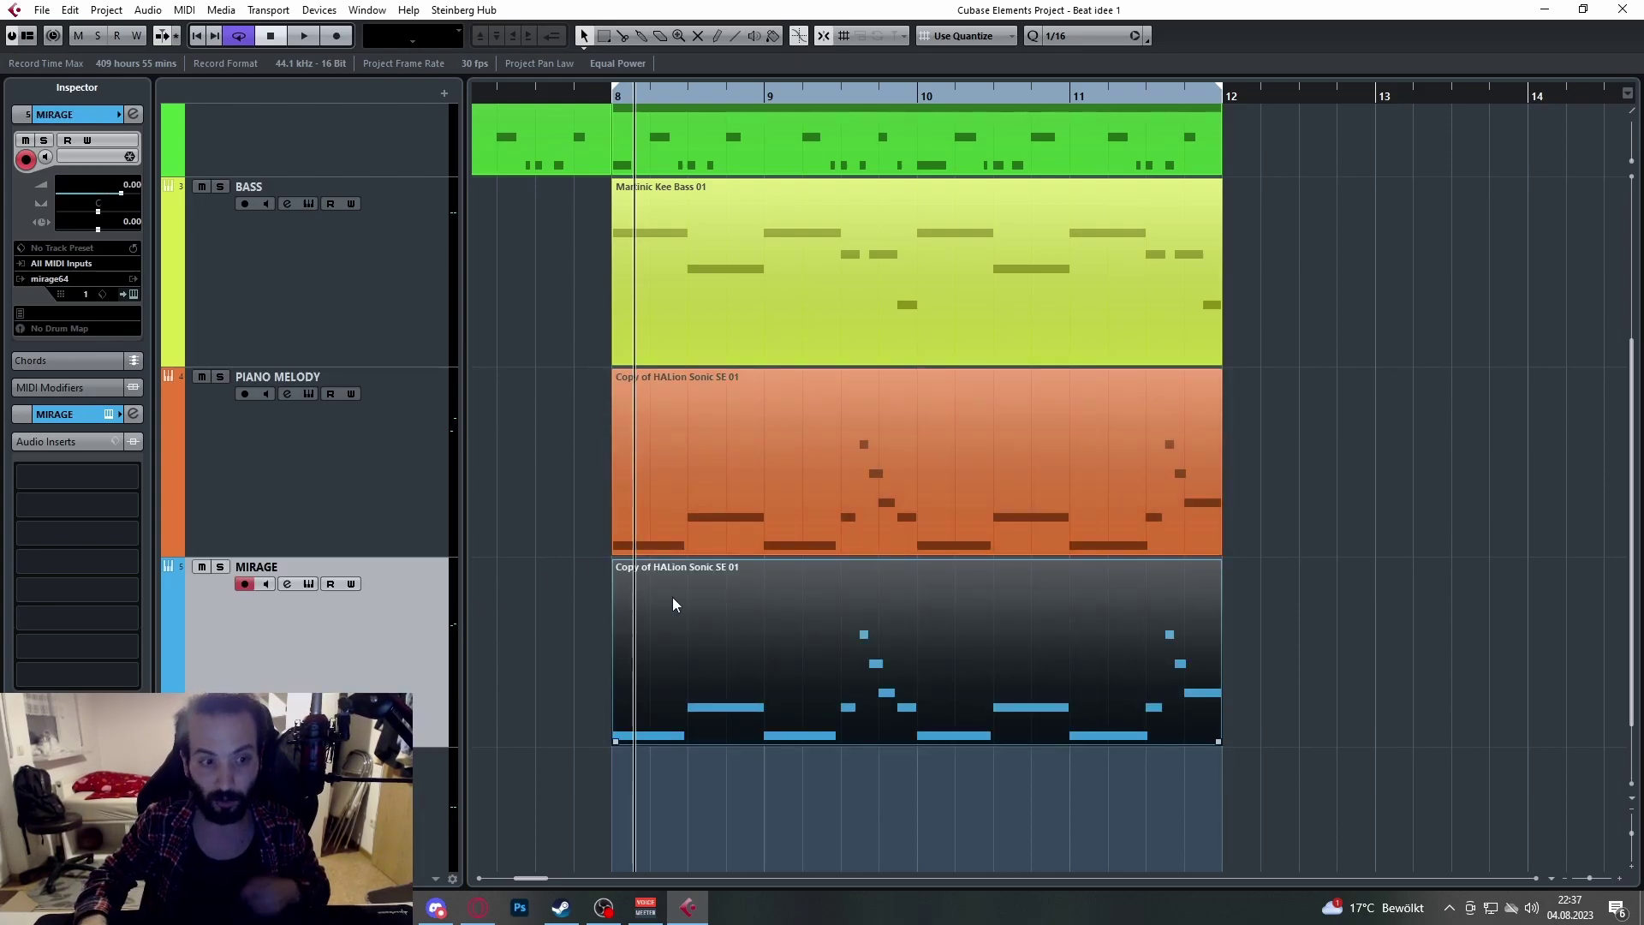
Step: Compare the later melody parts from bar 16 with the bar 8 section, and play that section to about bar 10
{"action": "scroll", "coordinate": [676, 600], "scroll_direction": "down", "scroll_amount": 2}
{"action": "scroll", "coordinate": [702, 606], "scroll_direction": "down", "scroll_amount": 5}
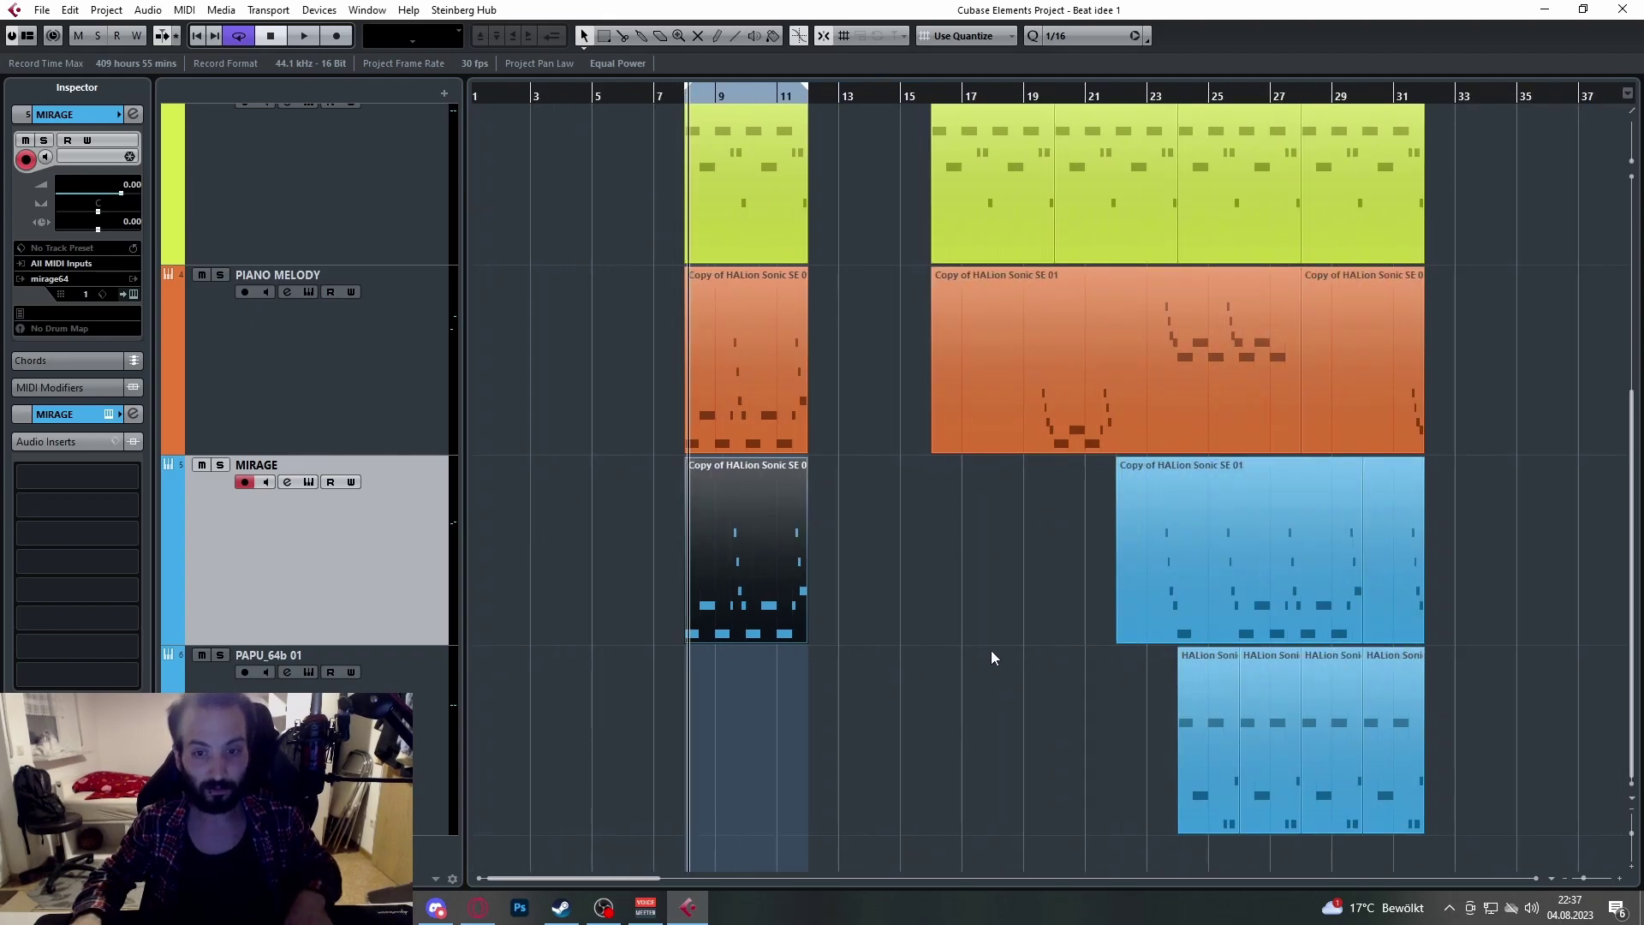
{"action": "scroll", "coordinate": [988, 658], "scroll_direction": "up", "scroll_amount": 8}
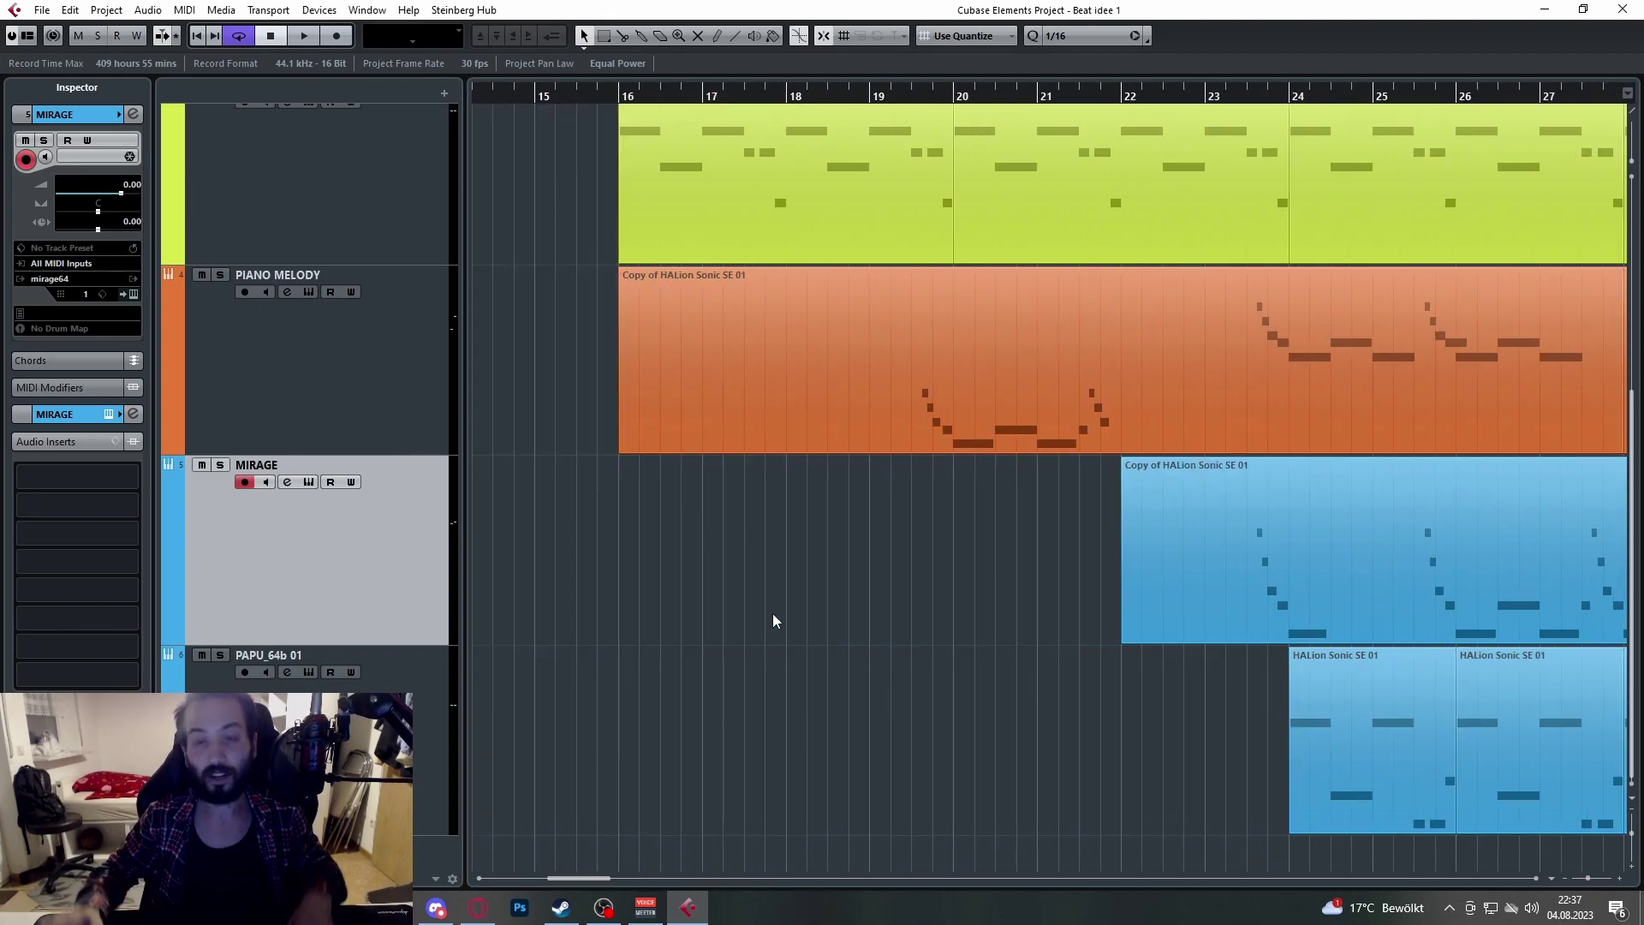
{"action": "scroll", "coordinate": [776, 619], "scroll_direction": "left", "scroll_amount": 6}
{"action": "scroll", "coordinate": [790, 640], "scroll_direction": "up", "scroll_amount": 4}
{"action": "scroll", "coordinate": [786, 480], "scroll_direction": "up", "scroll_amount": 6}
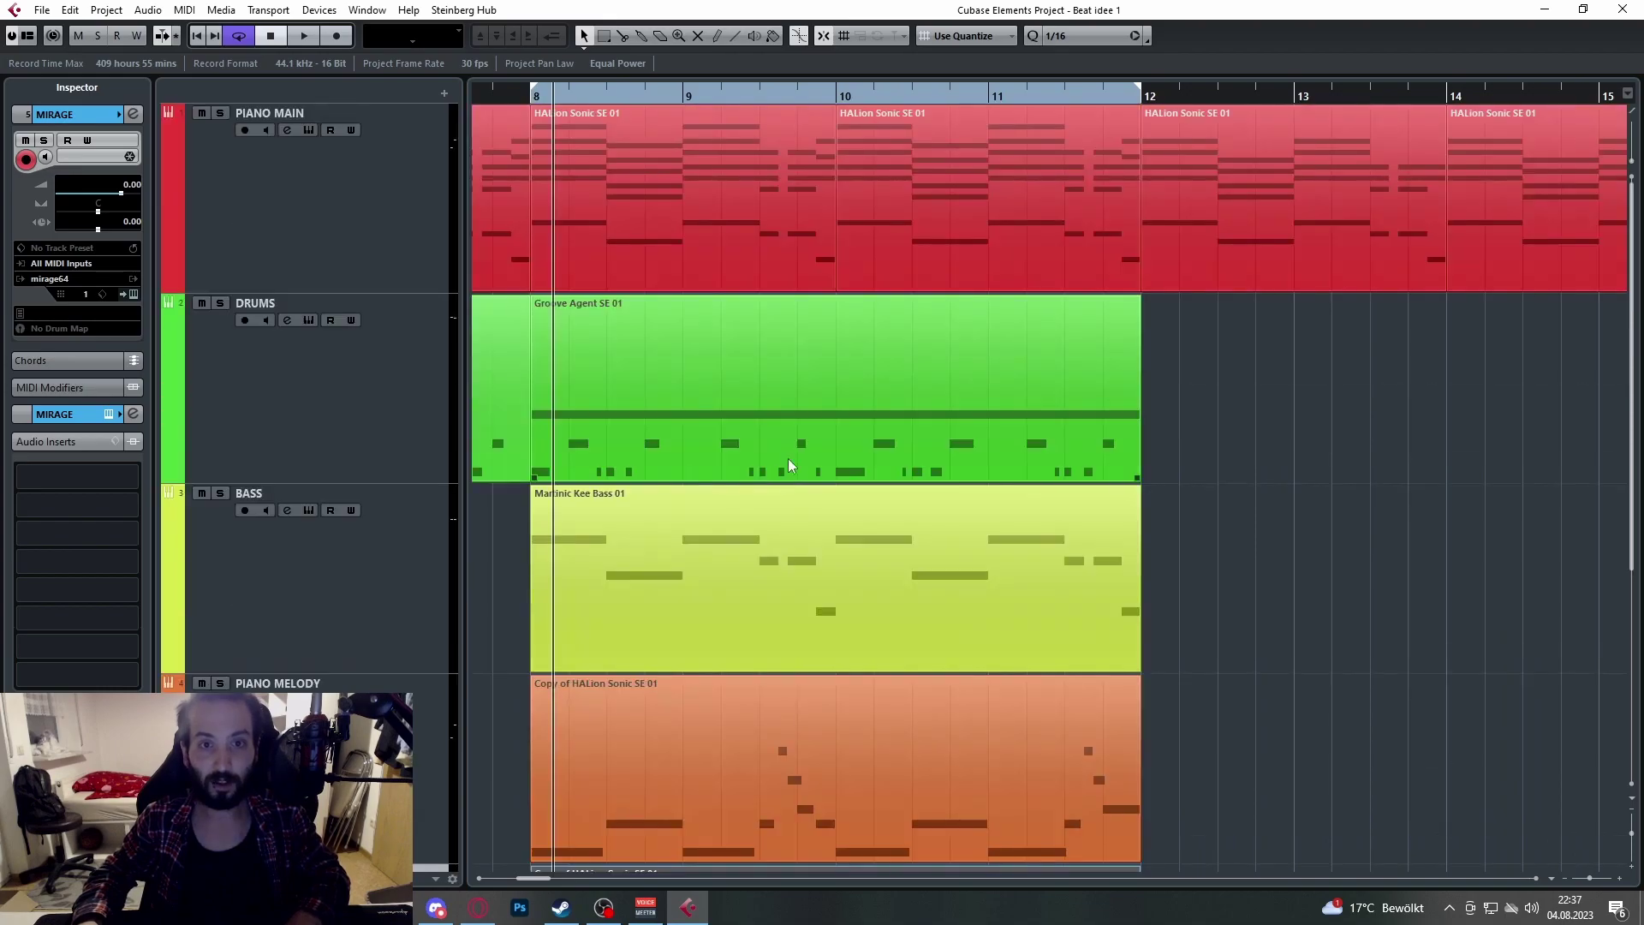
{"action": "scroll", "coordinate": [785, 468], "scroll_direction": "down", "scroll_amount": 2}
{"action": "scroll", "coordinate": [788, 334], "scroll_direction": "up", "scroll_amount": 1}
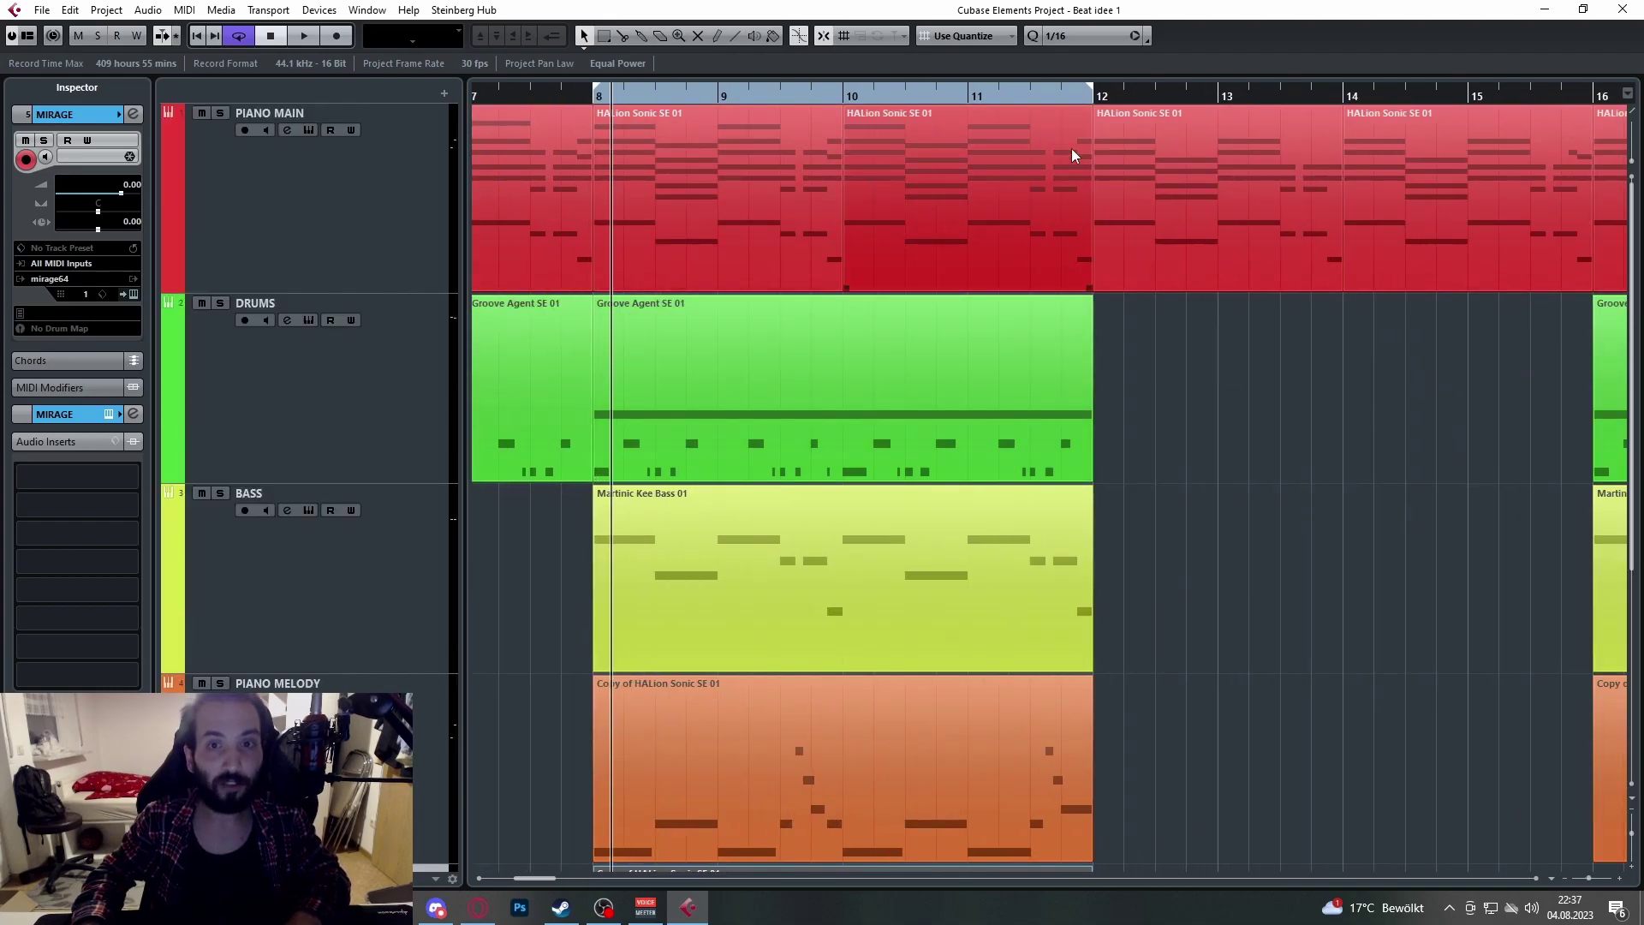
{"action": "key", "text": "space"}
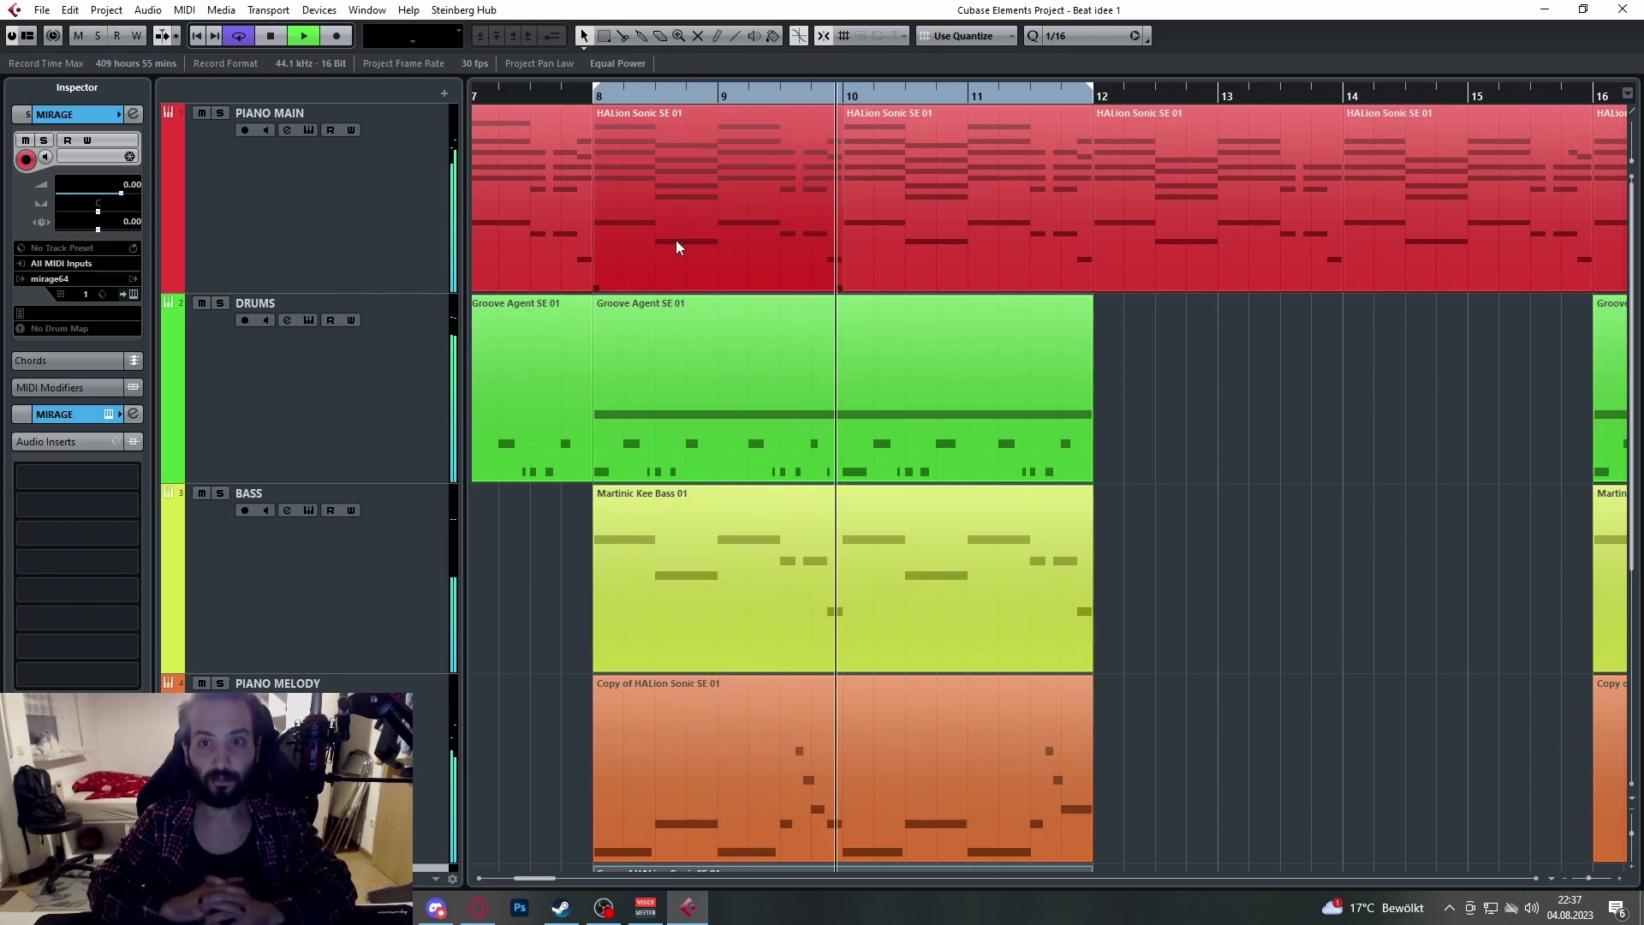
{"action": "key", "text": "space"}
Step: Select all parts between bar 8 and bar 12 on the PIANO MAIN, DRUMS, BASS, PIANO MELODY and MIRAGE tracks
{"action": "scroll", "coordinate": [774, 267], "scroll_direction": "down", "scroll_amount": 2, "text": "ctrl"}
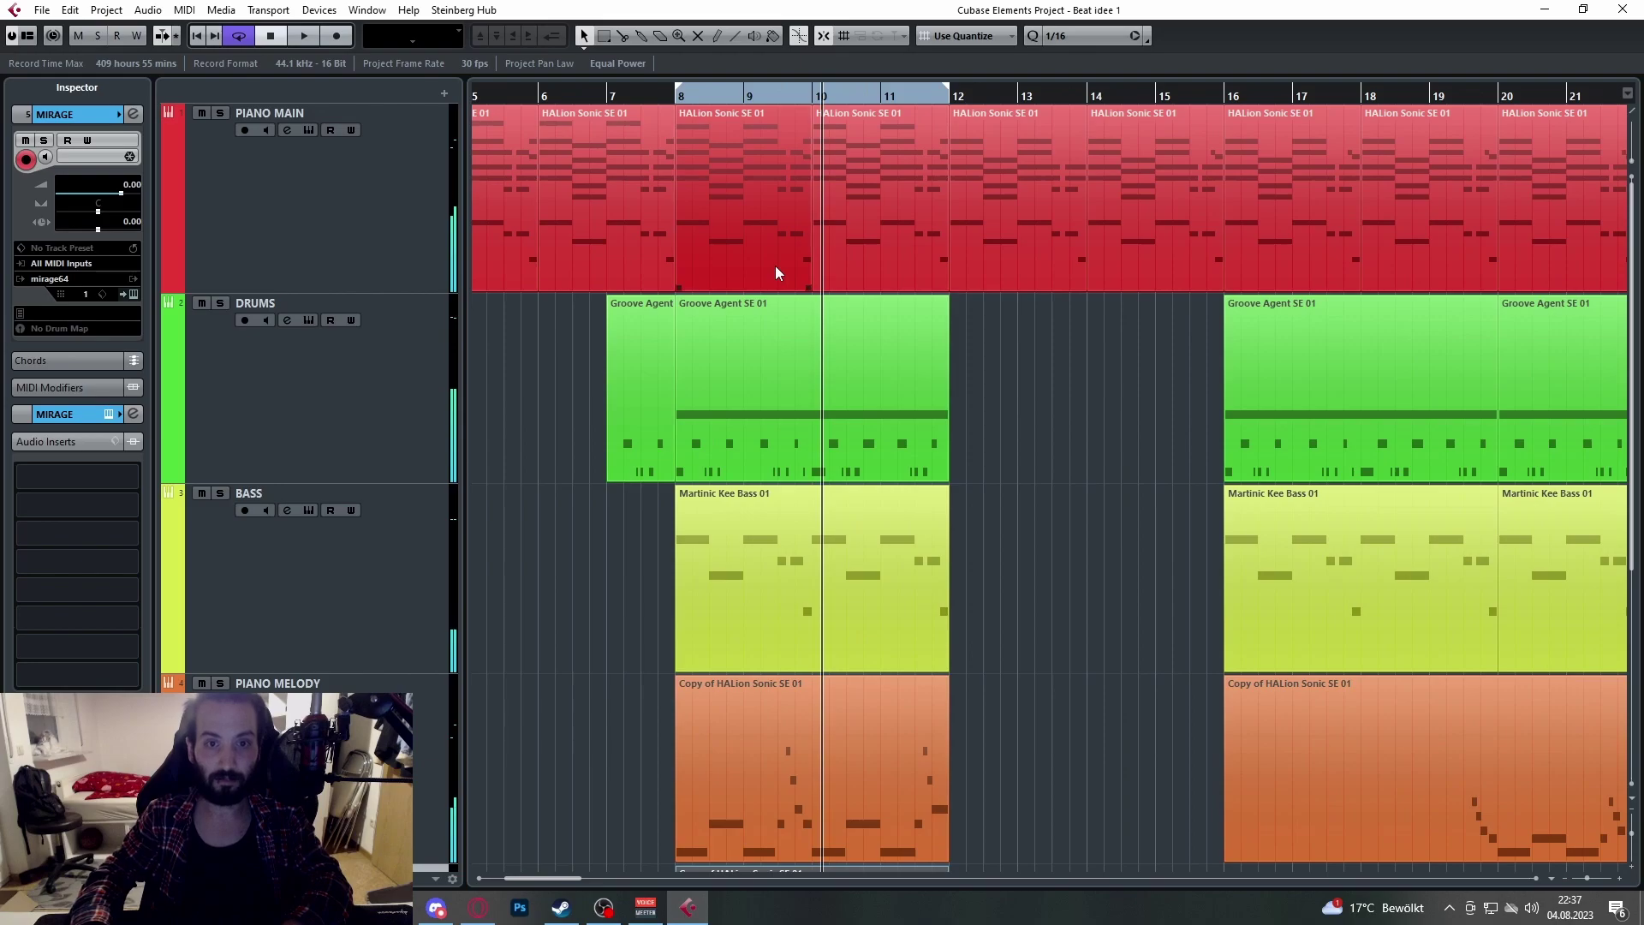
{"action": "scroll", "coordinate": [775, 269], "scroll_direction": "down", "scroll_amount": 2}
{"action": "scroll", "coordinate": [778, 316], "scroll_direction": "up", "scroll_amount": 2, "text": "ctrl"}
{"action": "scroll", "coordinate": [780, 315], "scroll_direction": "up", "scroll_amount": 2}
{"action": "scroll", "coordinate": [780, 316], "scroll_direction": "down", "scroll_amount": 4, "text": "ctrl"}
{"action": "left_click", "coordinate": [752, 245]}
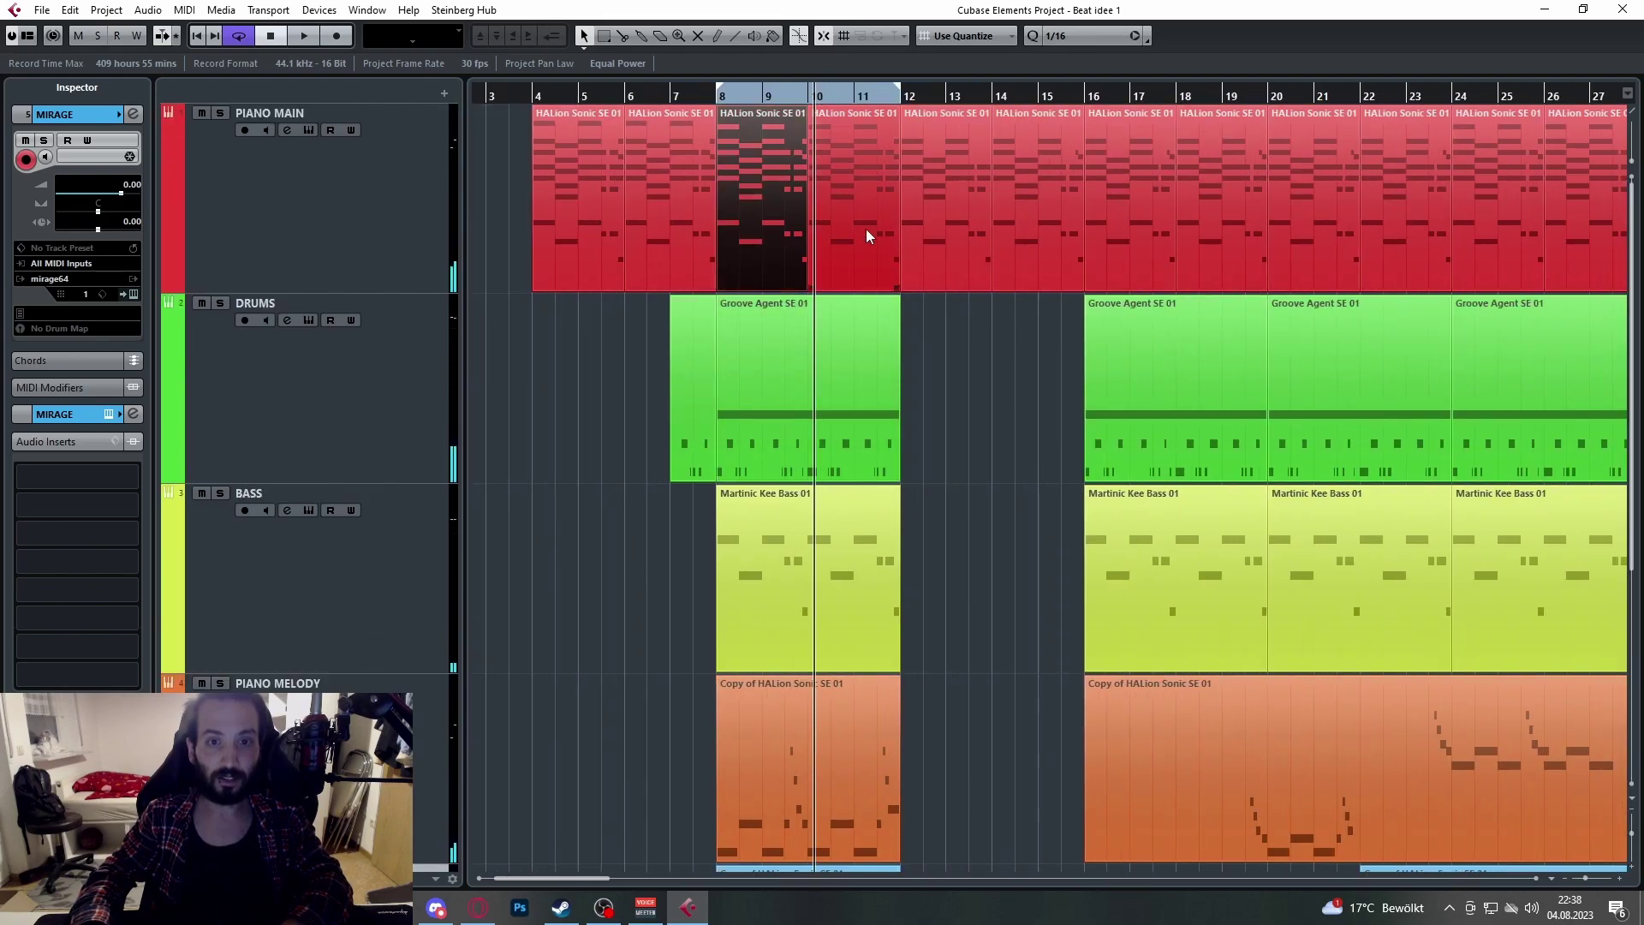
{"action": "left_click", "coordinate": [866, 229], "text": "shift"}
{"action": "left_click", "coordinate": [832, 378], "text": "shift"}
{"action": "scroll", "coordinate": [833, 379], "scroll_direction": "down", "scroll_amount": 3}
{"action": "left_click", "coordinate": [810, 305], "text": "shift"}
{"action": "left_click", "coordinate": [828, 548], "text": "shift"}
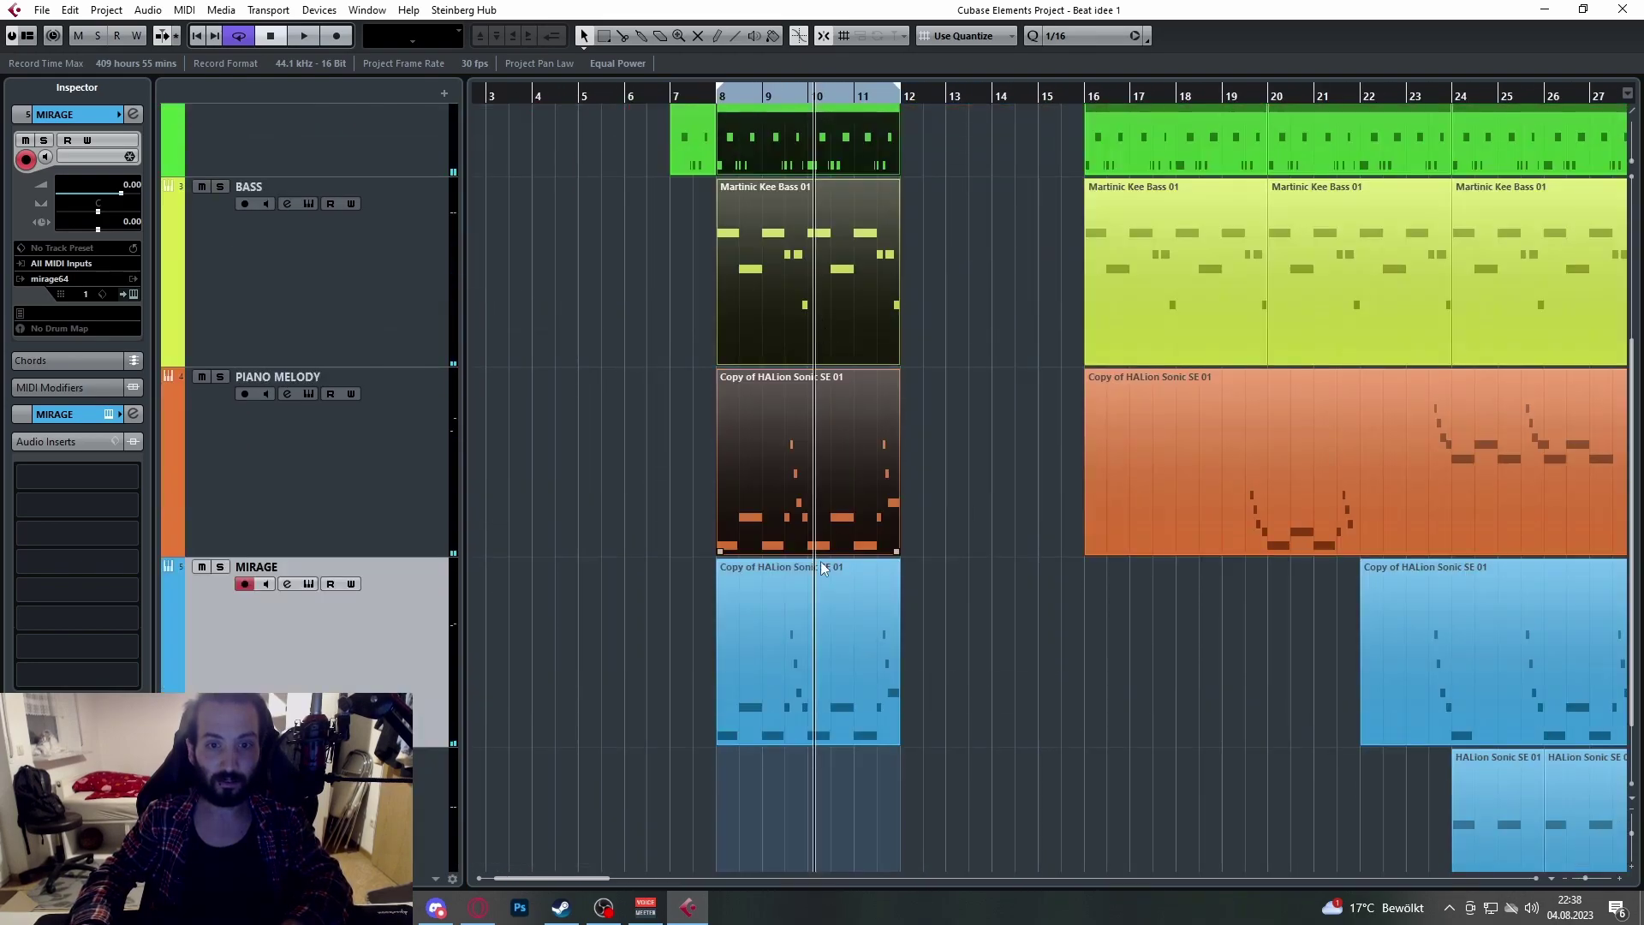
{"action": "left_click", "coordinate": [816, 581], "text": "shift"}
Step: Set the project cursor at bar 70 in the empty area behind the arrangement
{"action": "scroll", "coordinate": [857, 559], "scroll_direction": "down", "scroll_amount": 5, "text": "ctrl"}
{"action": "scroll", "coordinate": [899, 463], "scroll_direction": "right", "scroll_amount": 5}
{"action": "scroll", "coordinate": [768, 116], "scroll_direction": "up", "scroll_amount": 2, "text": "ctrl"}
{"action": "scroll", "coordinate": [899, 113], "scroll_direction": "up", "scroll_amount": 3, "text": "ctrl"}
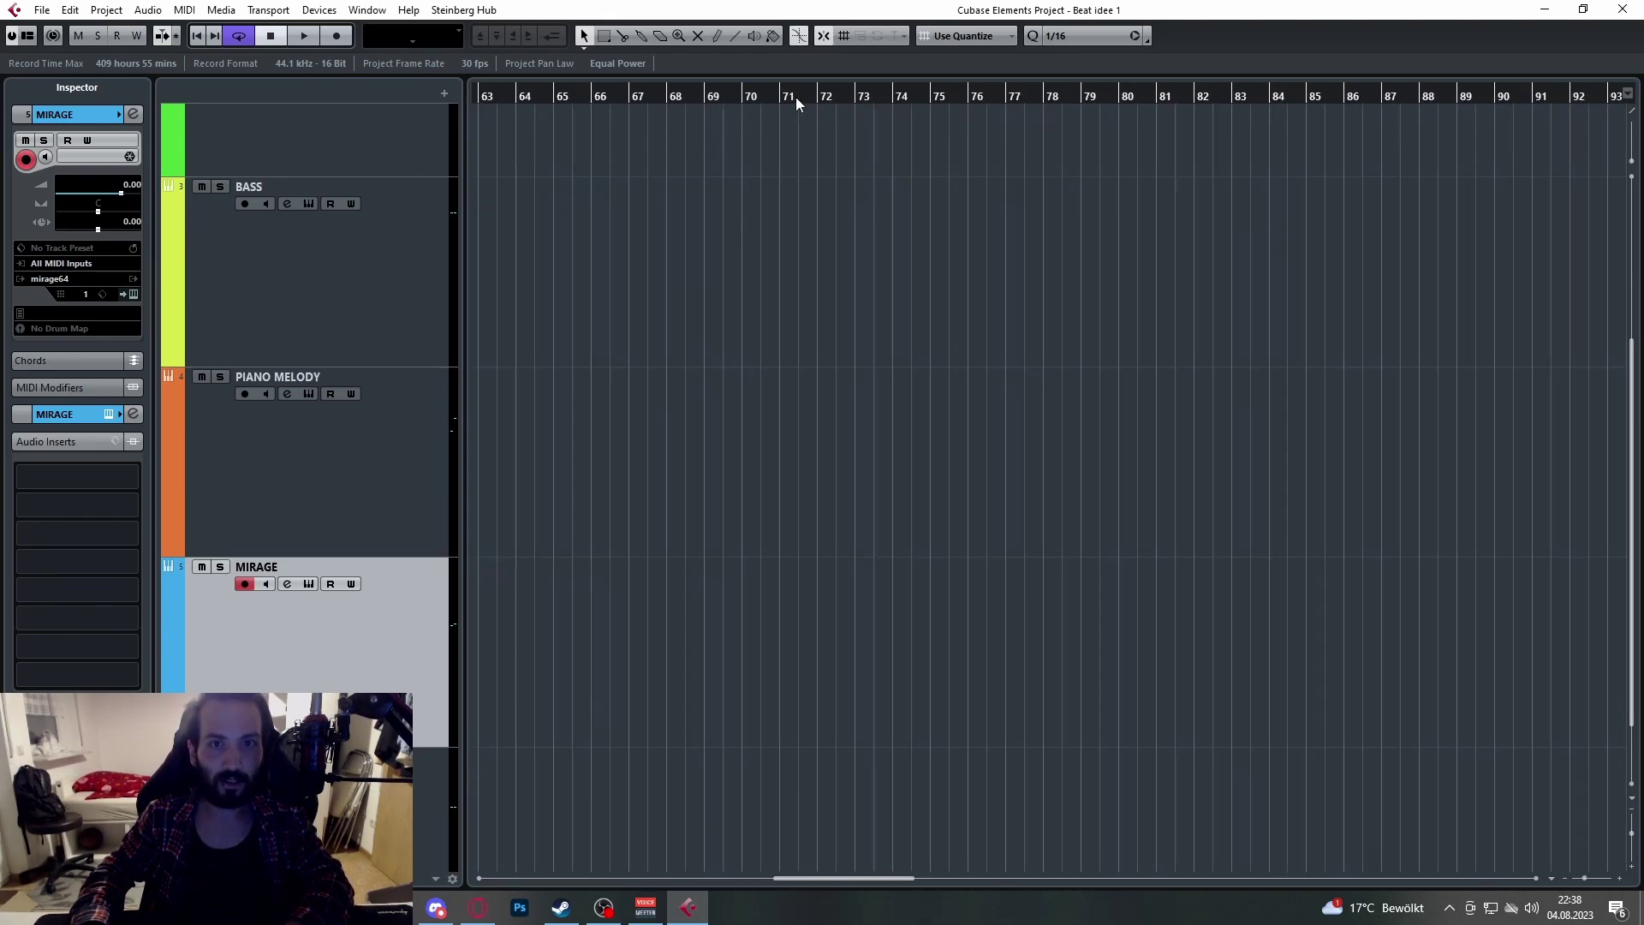
{"action": "left_click", "coordinate": [744, 96]}
{"action": "scroll", "coordinate": [742, 96], "scroll_direction": "up", "scroll_amount": 4, "text": "ctrl"}
{"action": "left_click", "coordinate": [742, 96]}
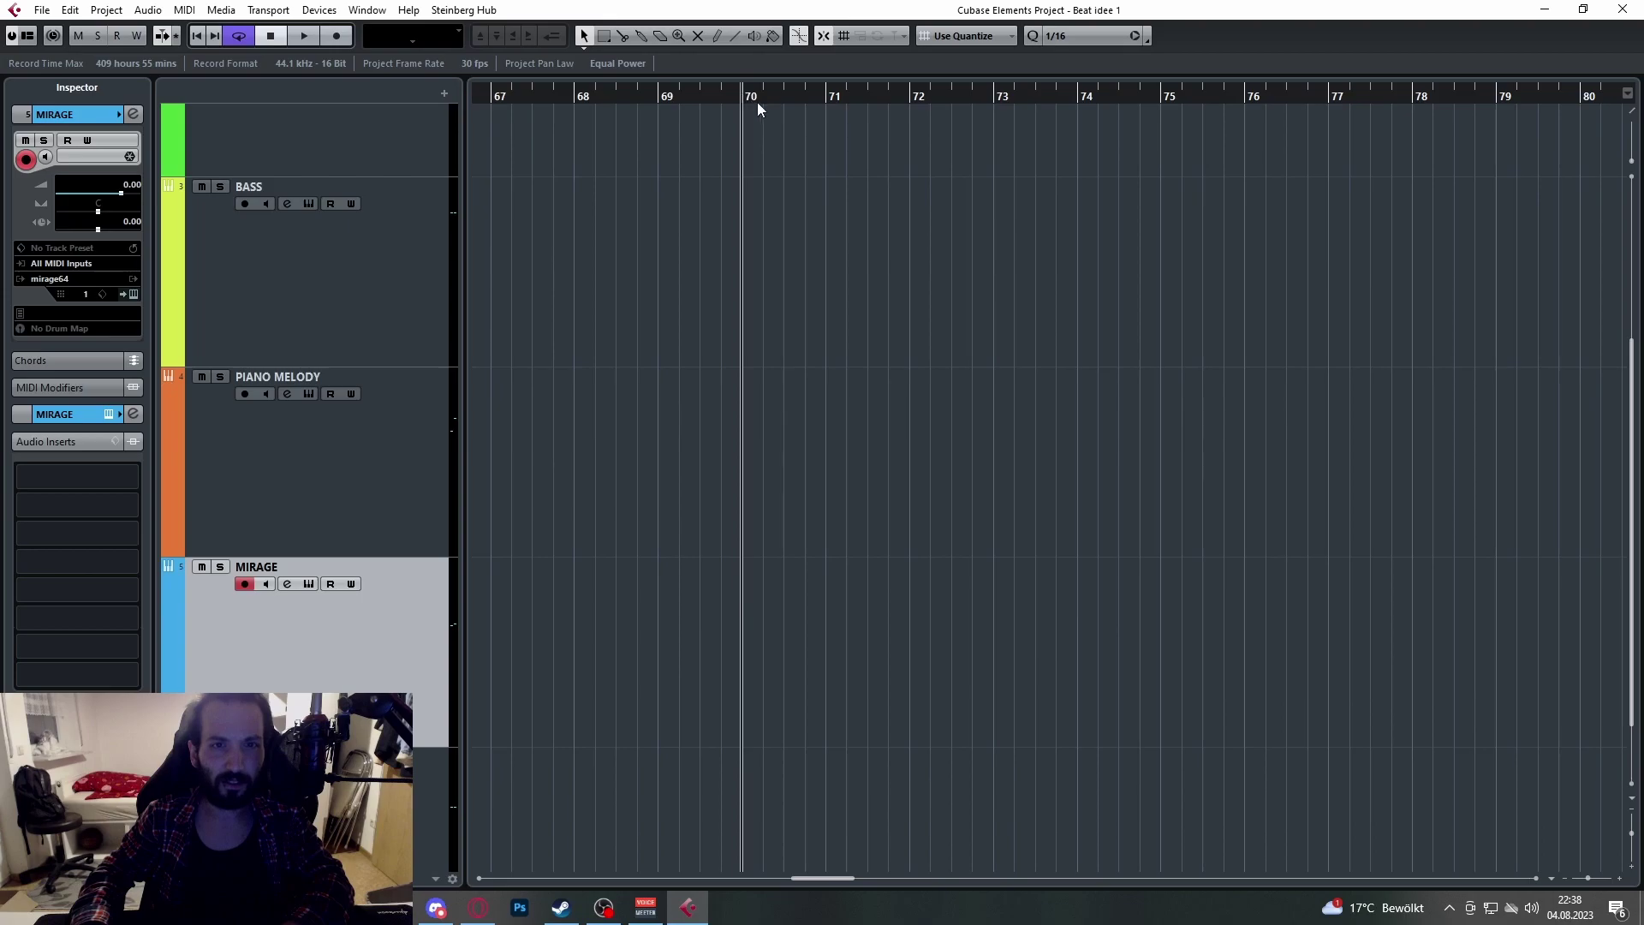
Step: Undo the misplaced paste on MIRAGE, and paste the copied parts at bar 70 starting from the PIANO MAIN track
{"action": "key", "text": "ctrl+v"}
{"action": "scroll", "coordinate": [839, 214], "scroll_direction": "up", "scroll_amount": 4}
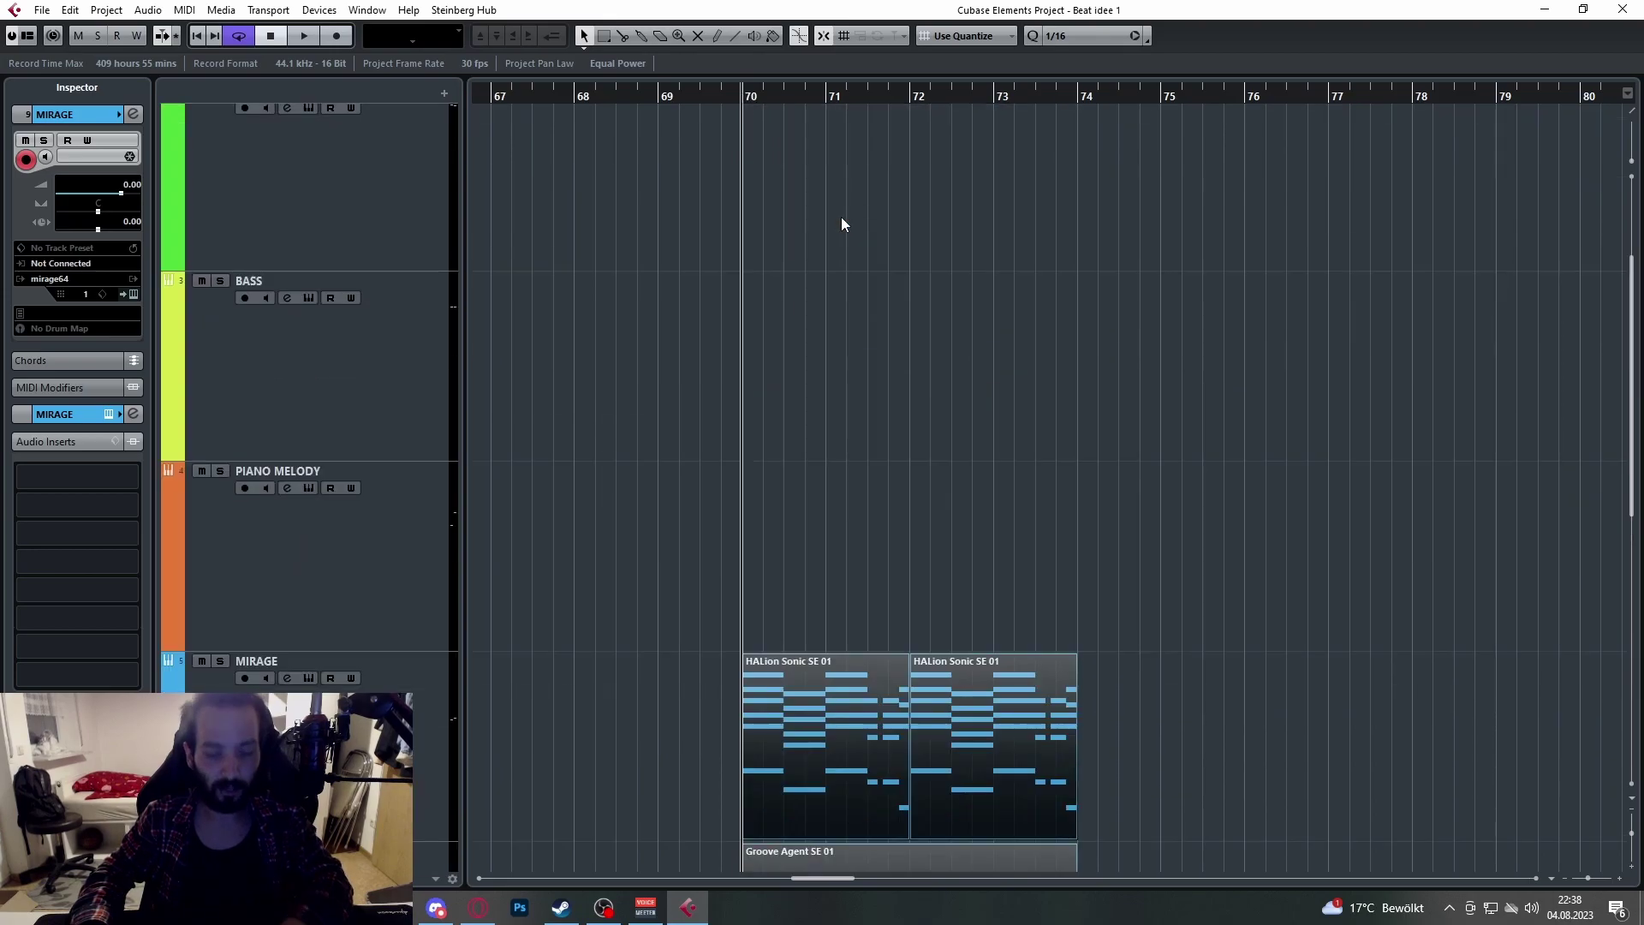
{"action": "key", "text": "ctrl+z"}
{"action": "scroll", "coordinate": [840, 236], "scroll_direction": "up", "scroll_amount": 3}
{"action": "left_click", "coordinate": [409, 168]}
{"action": "key", "text": "ctrl+v"}
{"action": "scroll", "coordinate": [824, 269], "scroll_direction": "up", "scroll_amount": 3, "text": "ctrl"}
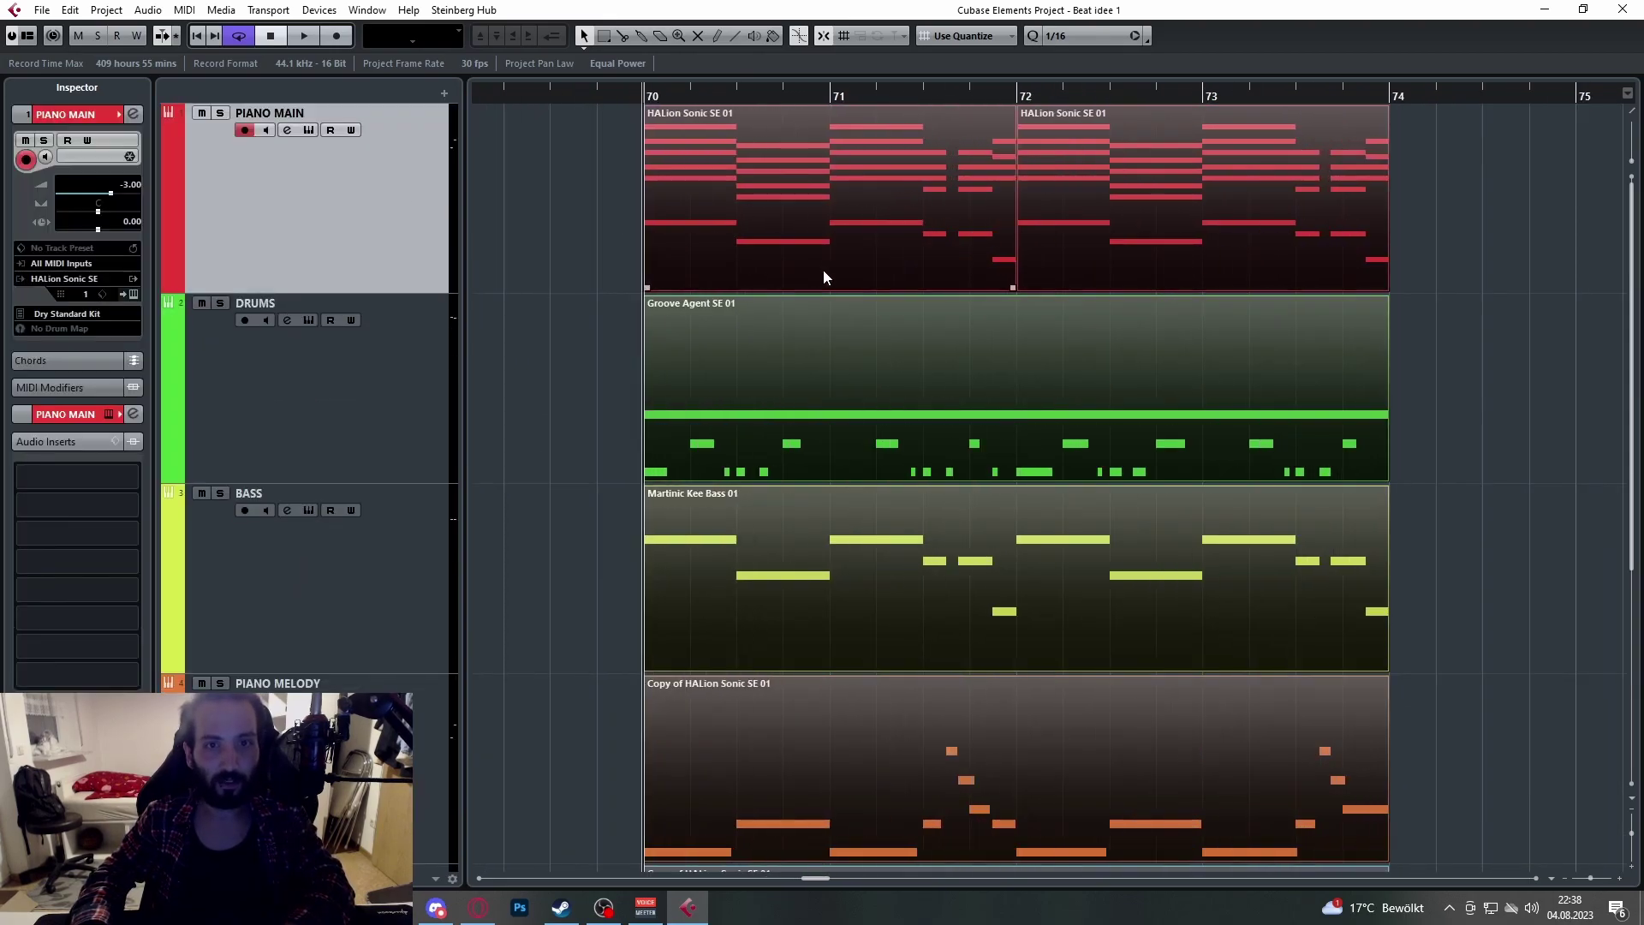
Step: Examine the pasted parts between bar 70 and bar 74 across the tracks
{"action": "scroll", "coordinate": [824, 257], "scroll_direction": "down", "scroll_amount": 4, "text": "ctrl"}
{"action": "key", "text": "ctrl+a"}
{"action": "scroll", "coordinate": [978, 377], "scroll_direction": "up", "scroll_amount": 2, "text": "ctrl"}
{"action": "scroll", "coordinate": [979, 384], "scroll_direction": "down", "scroll_amount": 2, "text": "ctrl"}
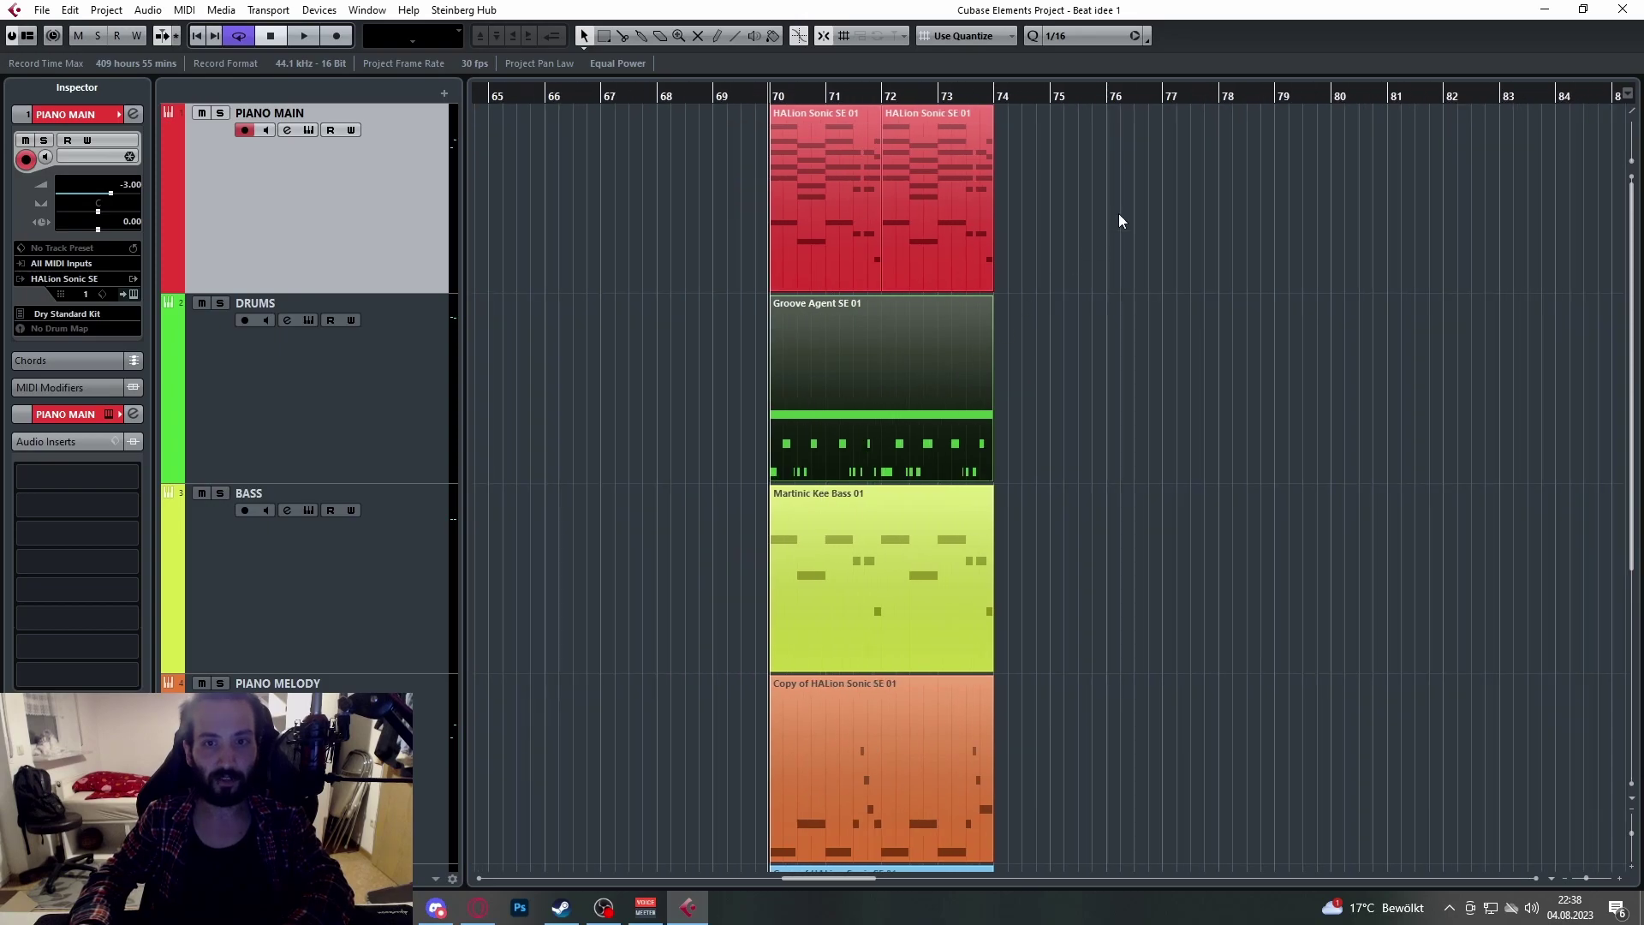
{"action": "scroll", "coordinate": [1010, 327], "scroll_direction": "down", "scroll_amount": 1}
{"action": "scroll", "coordinate": [1040, 317], "scroll_direction": "up", "scroll_amount": 2, "text": "ctrl"}
{"action": "scroll", "coordinate": [1040, 317], "scroll_direction": "down", "scroll_amount": 3, "text": "ctrl"}
{"action": "scroll", "coordinate": [1040, 317], "scroll_direction": "up", "scroll_amount": 1}
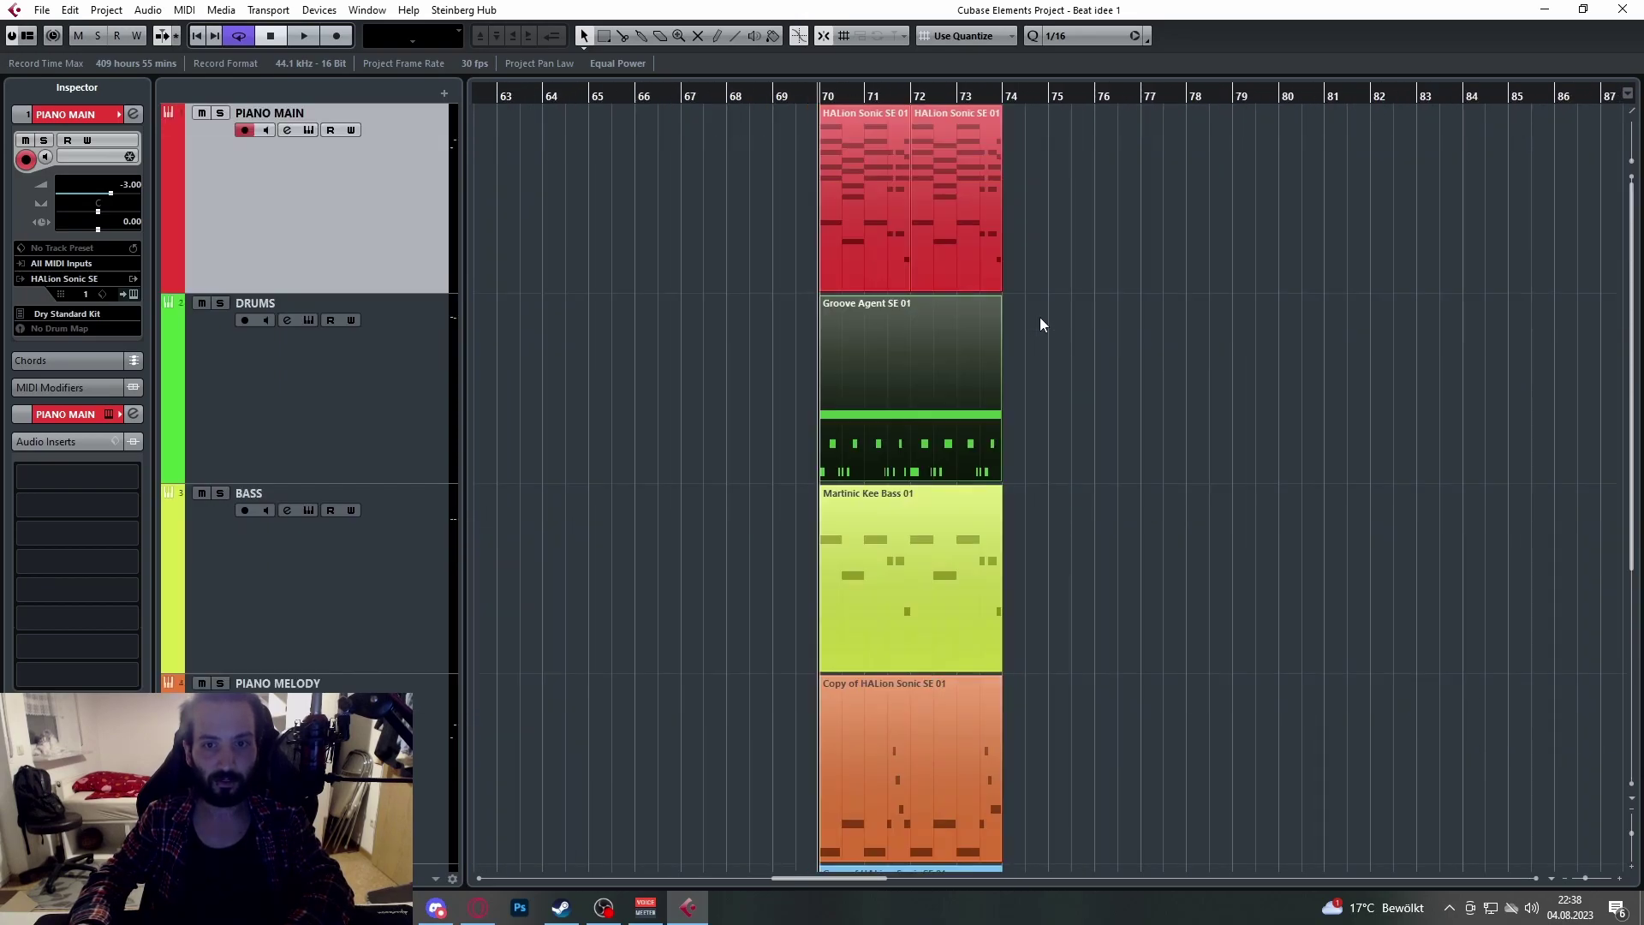
Step: Copy both PIANO MAIN parts between bar 70 and bar 74 in front of them, starting at bar 66
{"action": "scroll", "coordinate": [1032, 318], "scroll_direction": "up", "scroll_amount": 3, "text": "ctrl"}
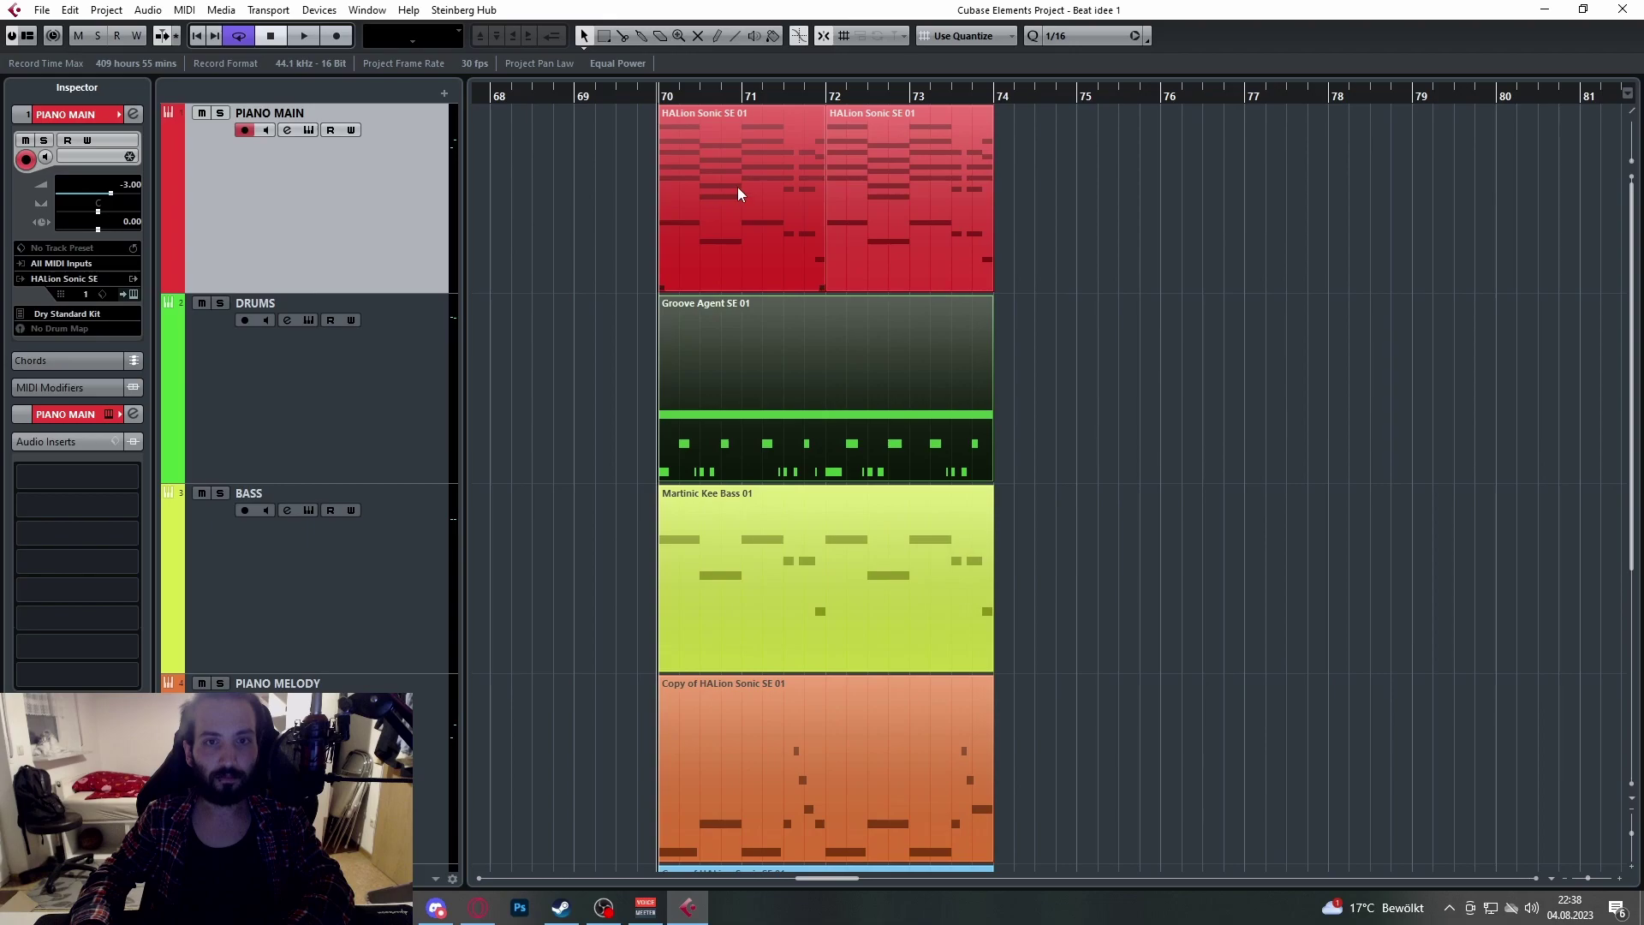
{"action": "scroll", "coordinate": [682, 209], "scroll_direction": "left", "scroll_amount": 2}
{"action": "left_click", "coordinate": [1218, 187]}
{"action": "left_click", "coordinate": [1329, 188], "text": "shift"}
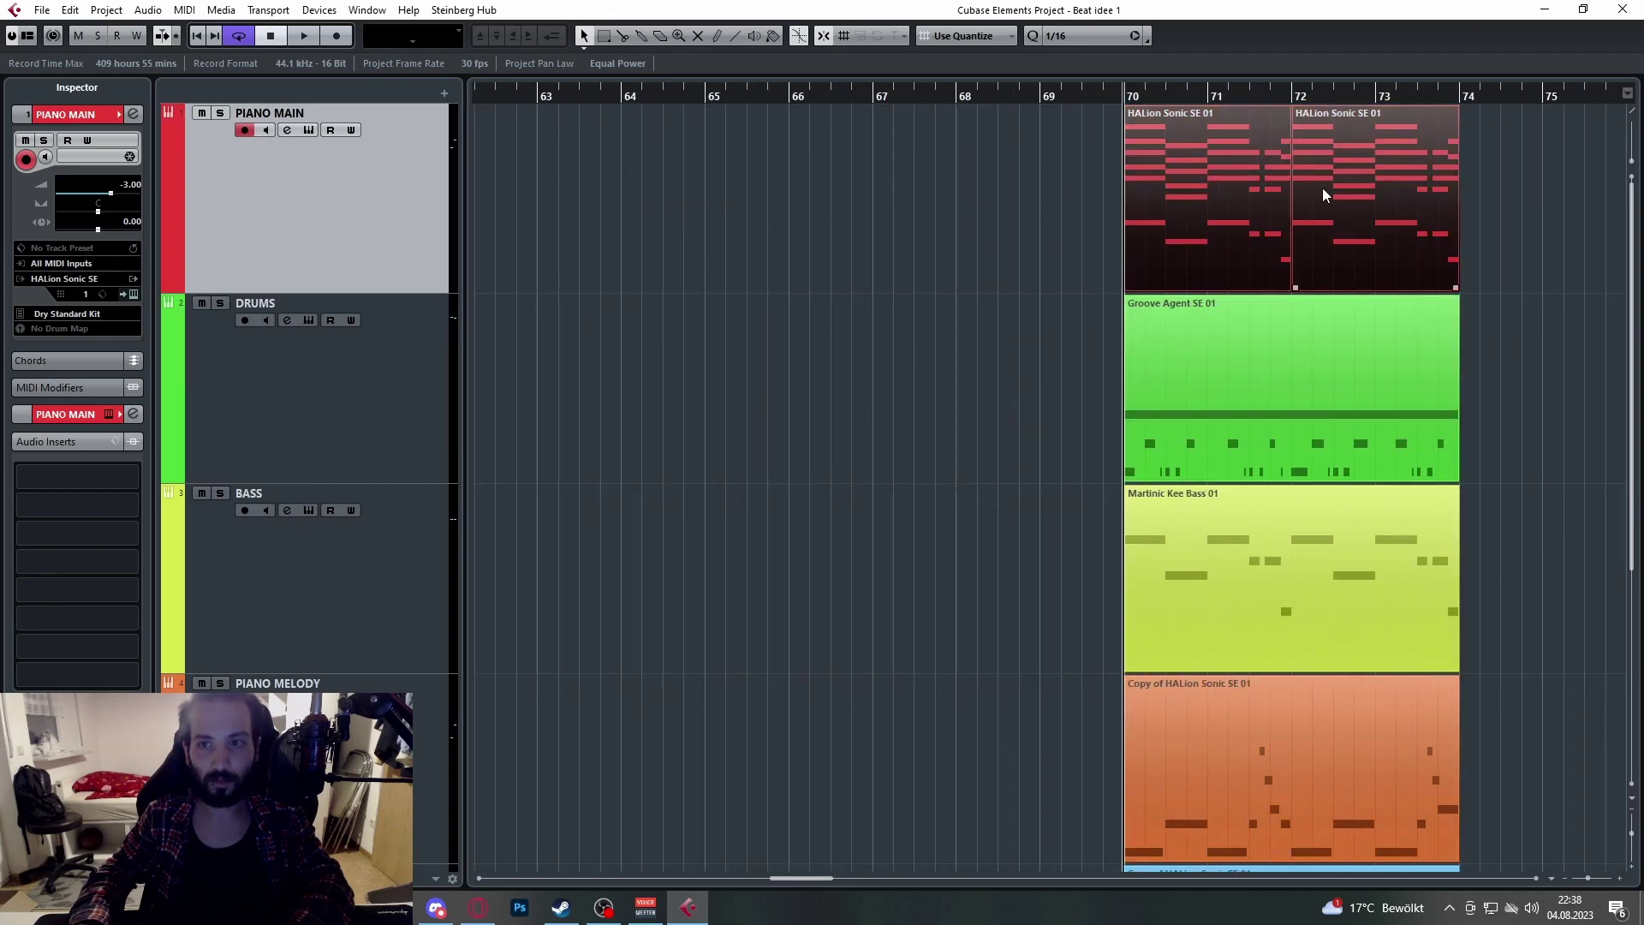
{"action": "scroll", "coordinate": [1224, 203], "scroll_direction": "up", "scroll_amount": 3, "text": "ctrl"}
{"action": "left_click_drag", "start_coordinate": [1228, 202], "coordinate": [893, 187]}
{"action": "key", "text": "g"}
{"action": "scroll", "coordinate": [841, 215], "scroll_direction": "up", "scroll_amount": 1, "text": "ctrl"}
Step: Play the arrangement from bar 66 to listen to the piano-only intro
{"action": "left_click_drag", "start_coordinate": [718, 100], "coordinate": [691, 100]}
{"action": "key", "text": "space"}
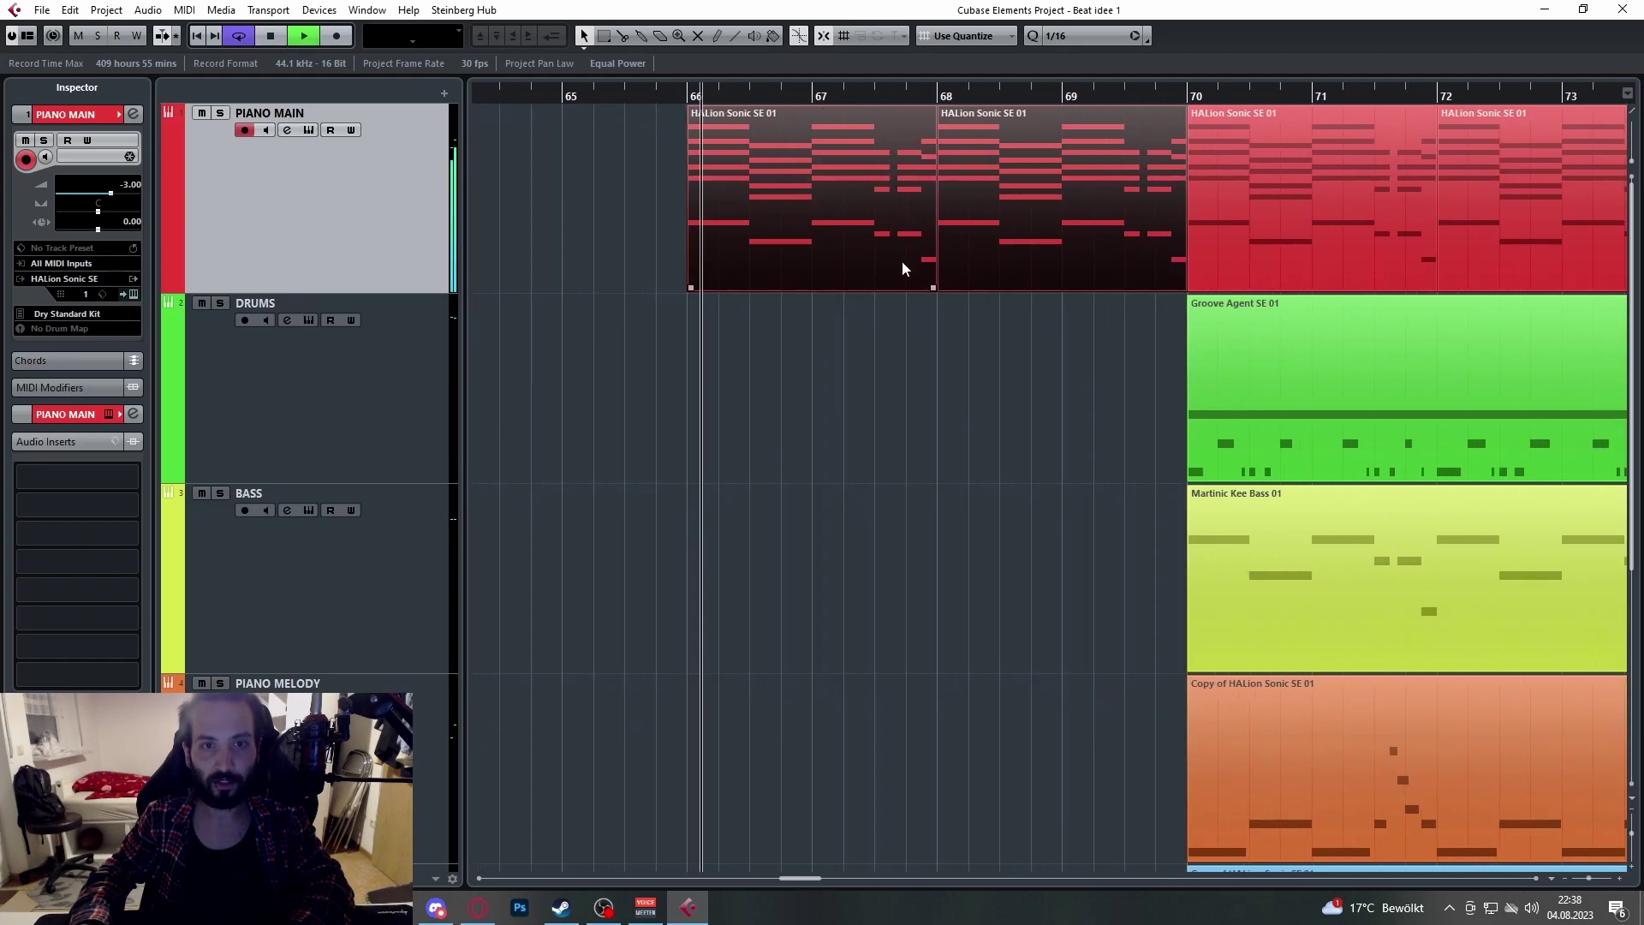
{"action": "scroll", "coordinate": [903, 262], "scroll_direction": "down", "scroll_amount": 3, "text": "ctrl"}
{"action": "scroll", "coordinate": [950, 385], "scroll_direction": "up", "scroll_amount": 1, "text": "ctrl"}
{"action": "scroll", "coordinate": [942, 394], "scroll_direction": "down", "scroll_amount": 2, "text": "ctrl"}
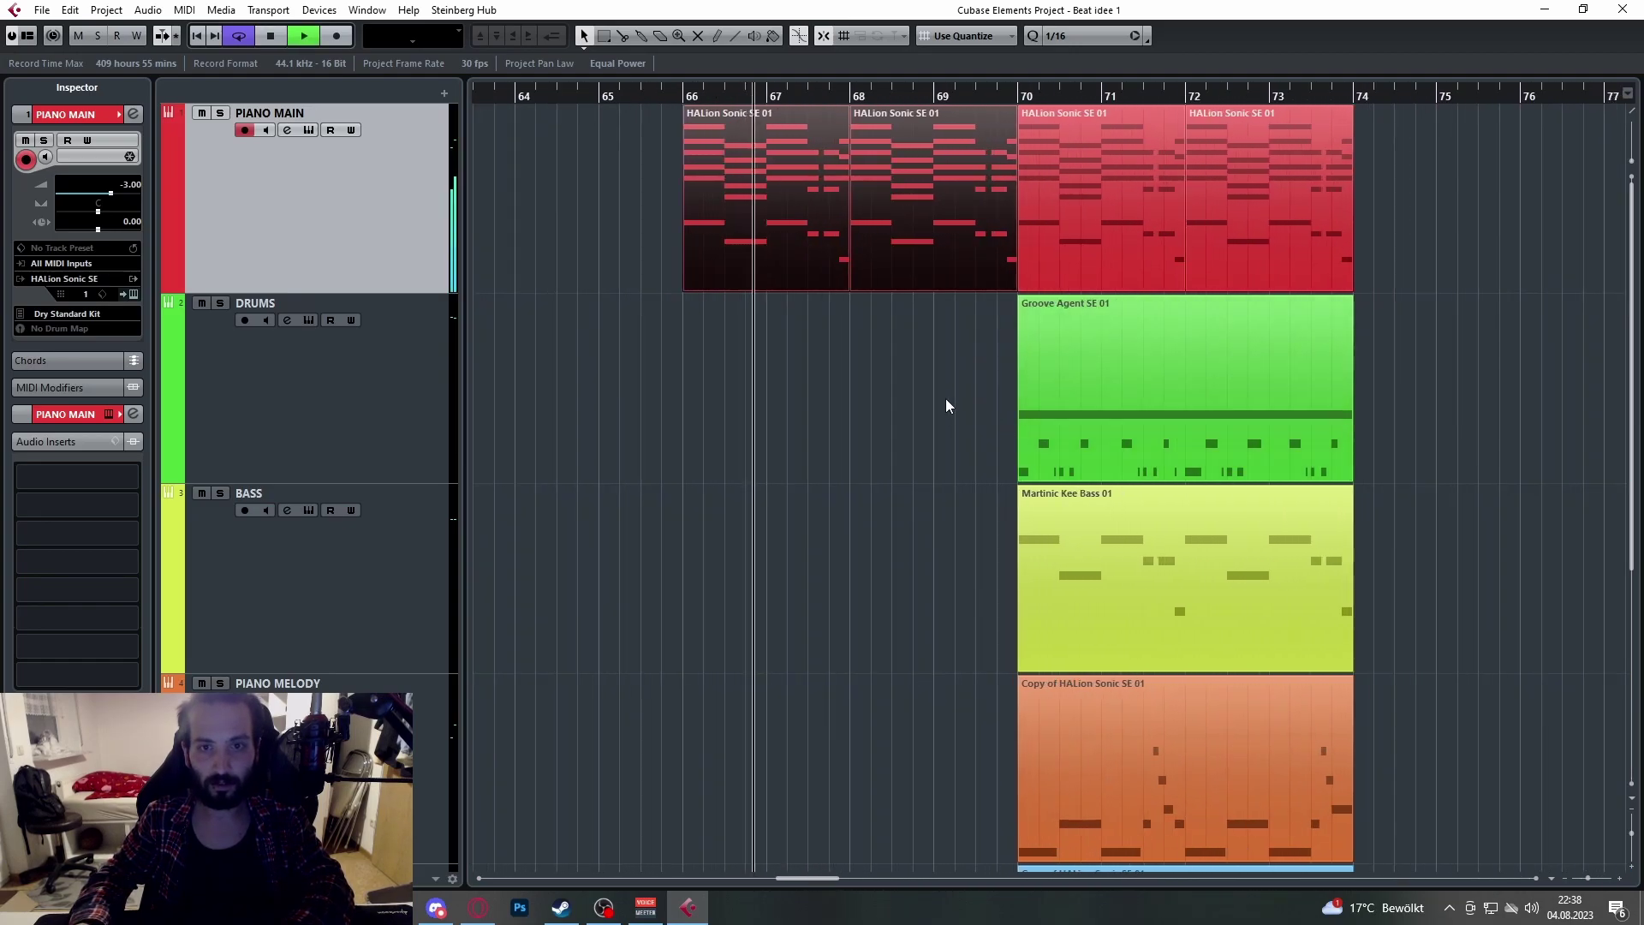
{"action": "scroll", "coordinate": [951, 420], "scroll_direction": "down", "scroll_amount": 1, "text": "ctrl"}
{"action": "scroll", "coordinate": [972, 458], "scroll_direction": "down", "scroll_amount": 2}
{"action": "scroll", "coordinate": [972, 445], "scroll_direction": "up", "scroll_amount": 1, "text": "ctrl"}
{"action": "scroll", "coordinate": [955, 420], "scroll_direction": "up", "scroll_amount": 2}
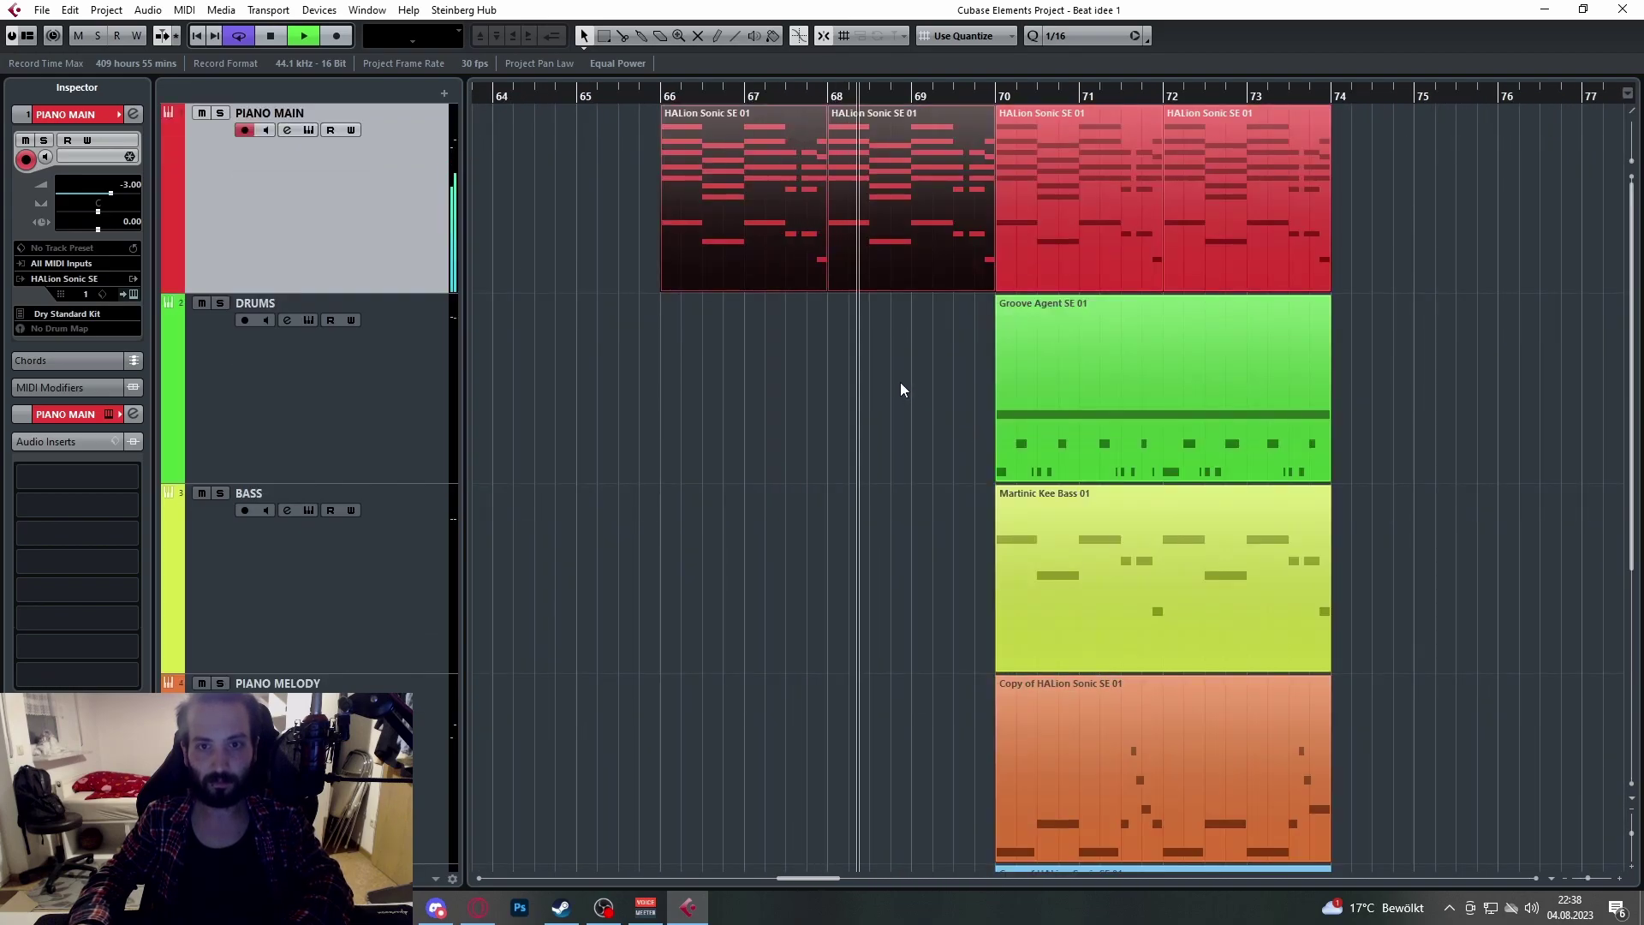
Step: Duplicate all parts between bar 70 and bar 74 so the copies fill bar 74 to bar 78
{"action": "scroll", "coordinate": [911, 384], "scroll_direction": "right", "scroll_amount": 1}
{"action": "left_click", "coordinate": [951, 385]}
{"action": "scroll", "coordinate": [934, 390], "scroll_direction": "right", "scroll_amount": 1}
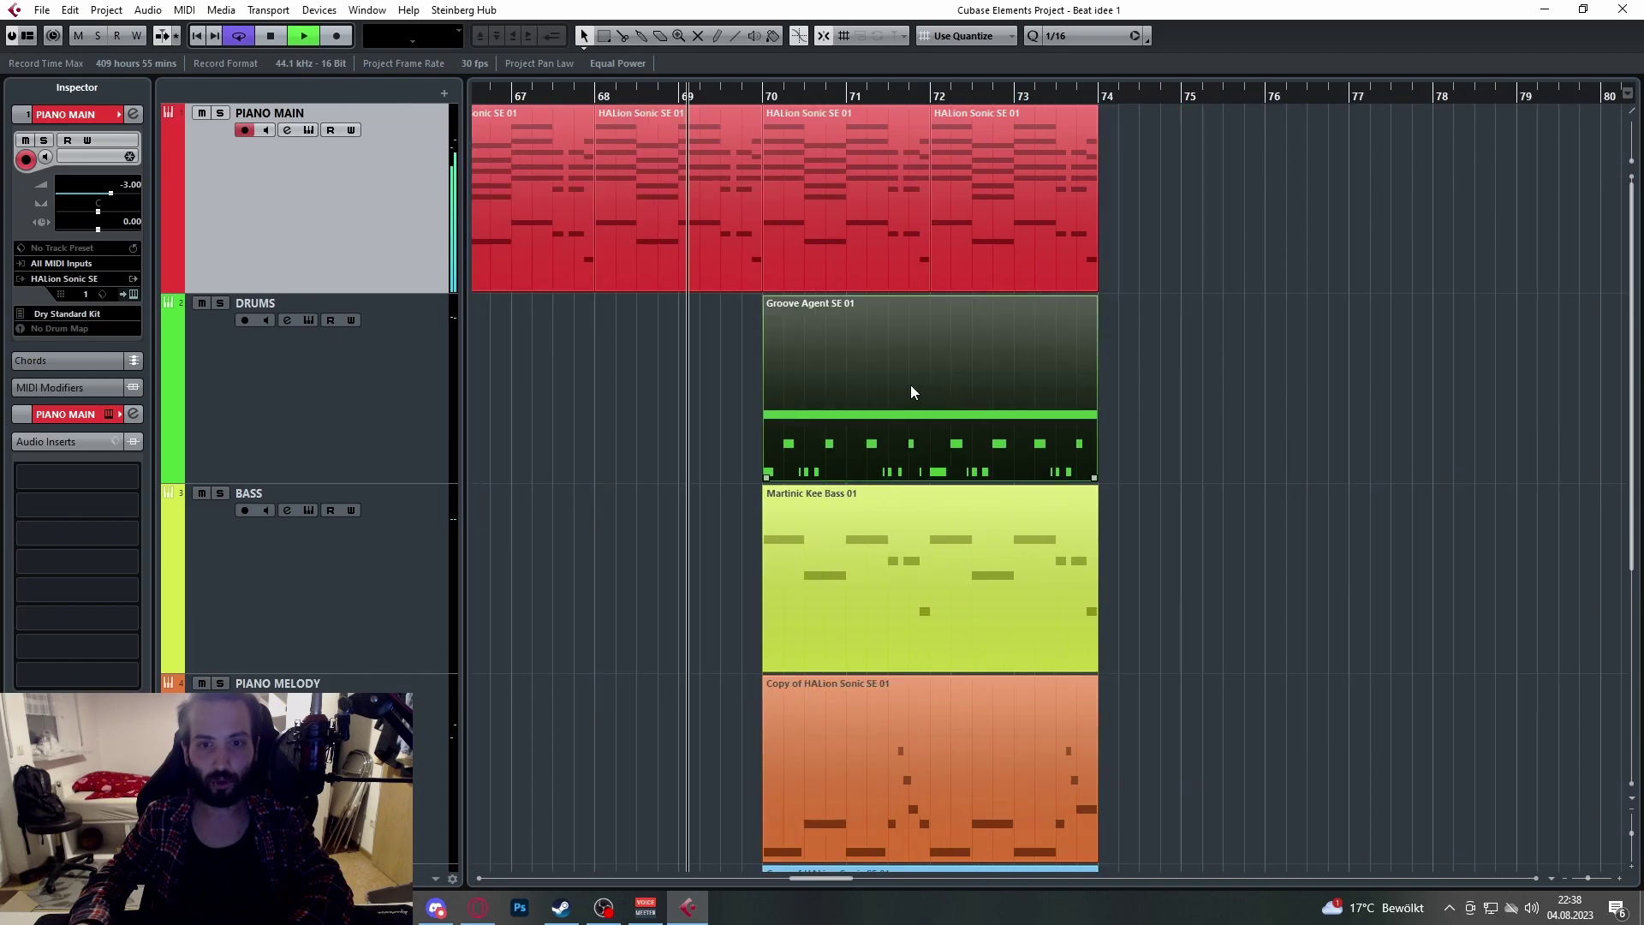
{"action": "left_click_drag", "start_coordinate": [1114, 204], "coordinate": [792, 890]}
{"action": "key", "text": "ctrl+d"}
{"action": "scroll", "coordinate": [1007, 486], "scroll_direction": "up", "scroll_amount": 1}
Step: Trim the start of the first DRUMS part from bar 70 to bar 72
{"action": "left_click", "coordinate": [859, 248]}
{"action": "left_click", "coordinate": [896, 402]}
{"action": "scroll", "coordinate": [896, 402], "scroll_direction": "down", "scroll_amount": 1}
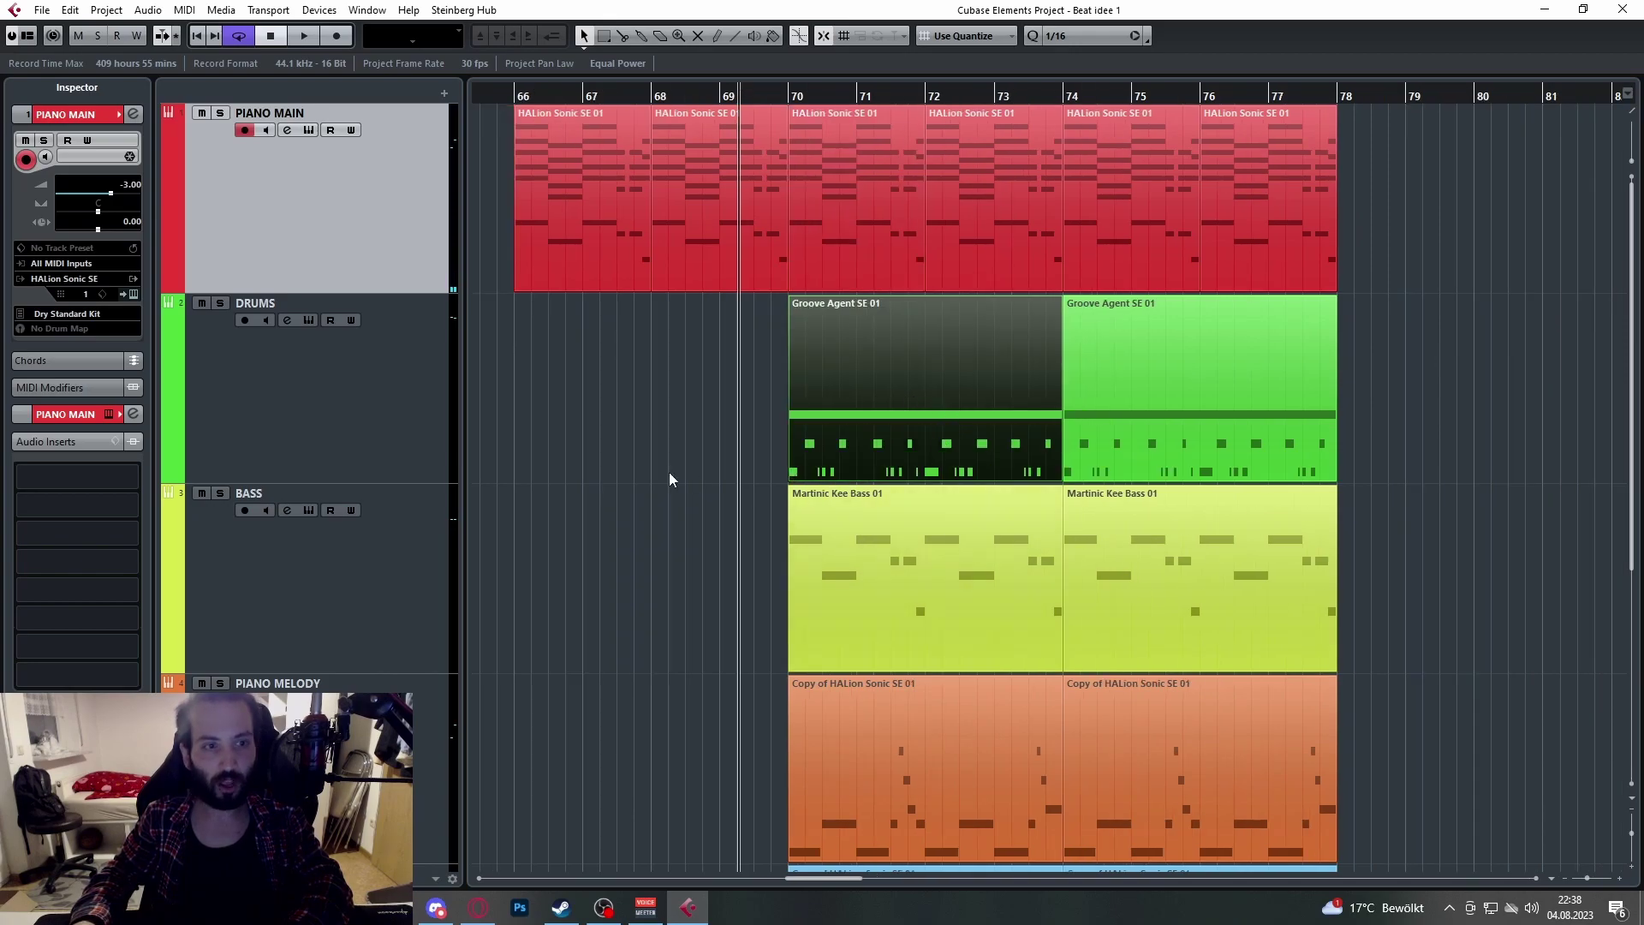
{"action": "left_click", "coordinate": [375, 430]}
{"action": "scroll", "coordinate": [895, 408], "scroll_direction": "up", "scroll_amount": 1}
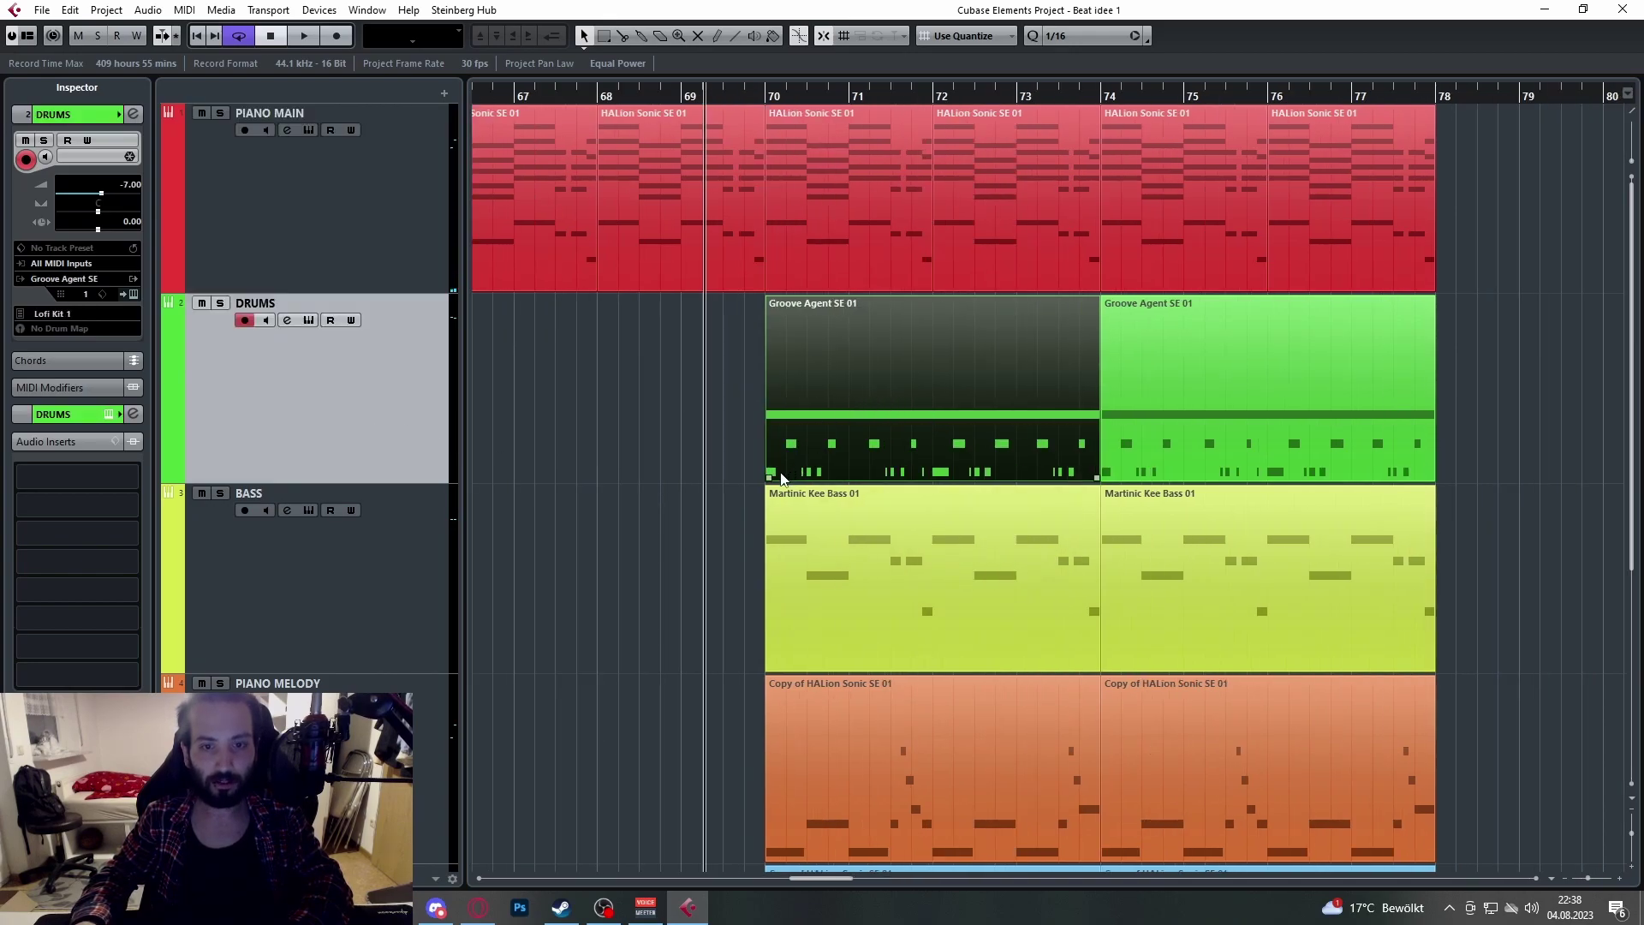
{"action": "left_click_drag", "start_coordinate": [768, 476], "coordinate": [934, 476]}
Step: Play the section from about bar 69 to hear the drums enter at bar 72
{"action": "key", "text": "space"}
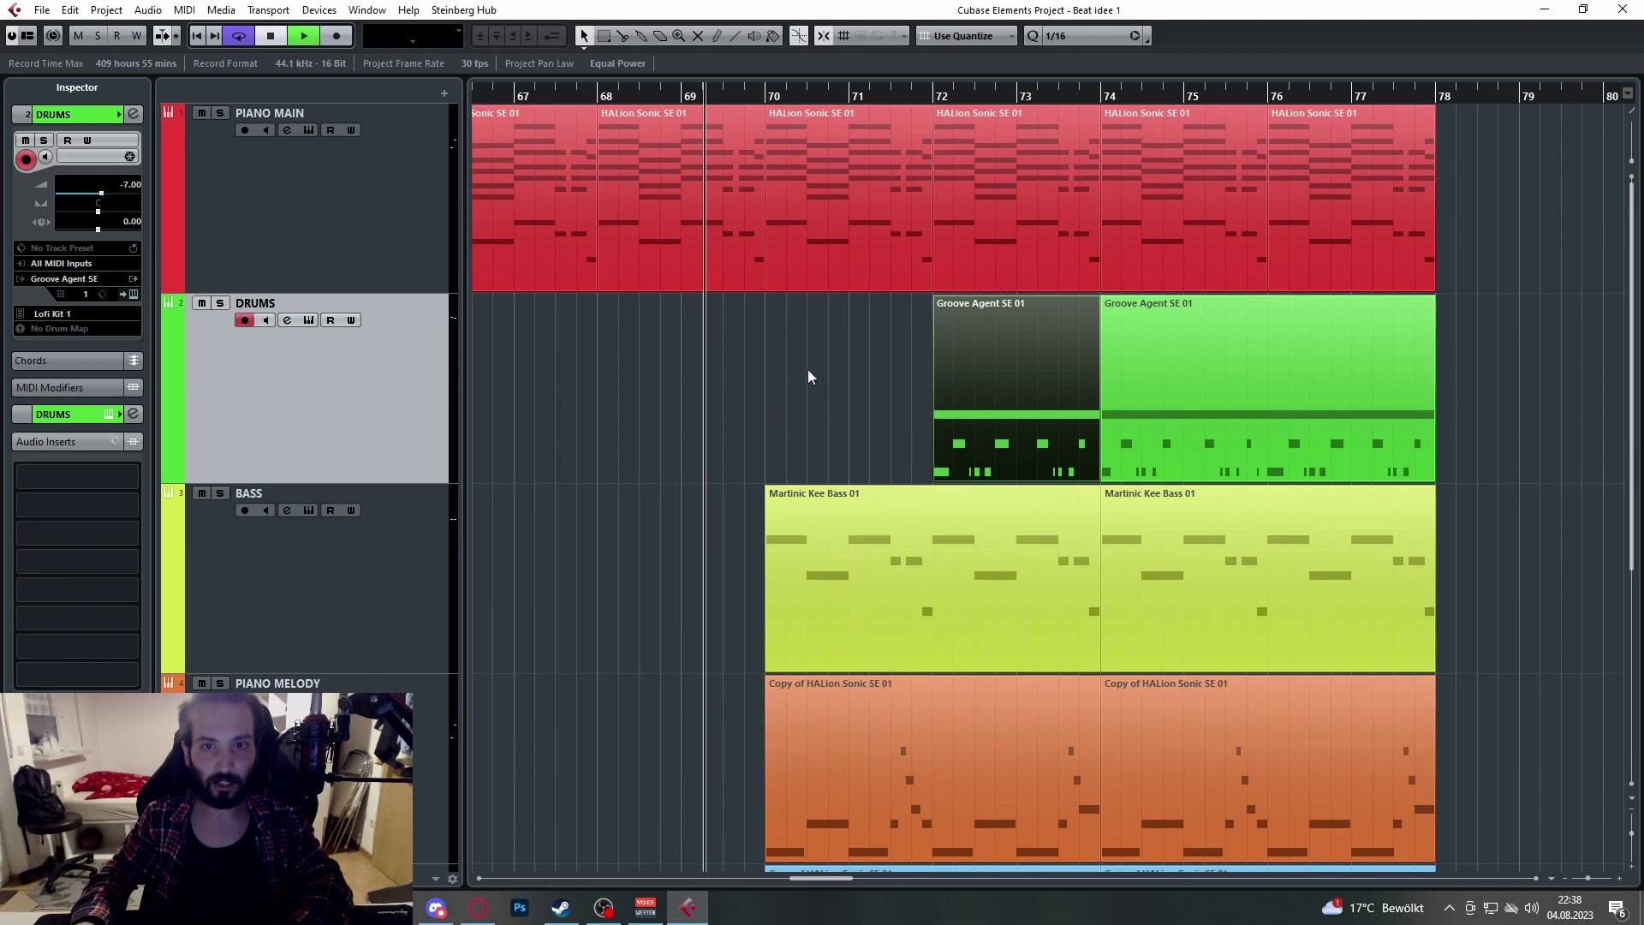
{"action": "scroll", "coordinate": [807, 368], "scroll_direction": "up", "scroll_amount": 2}
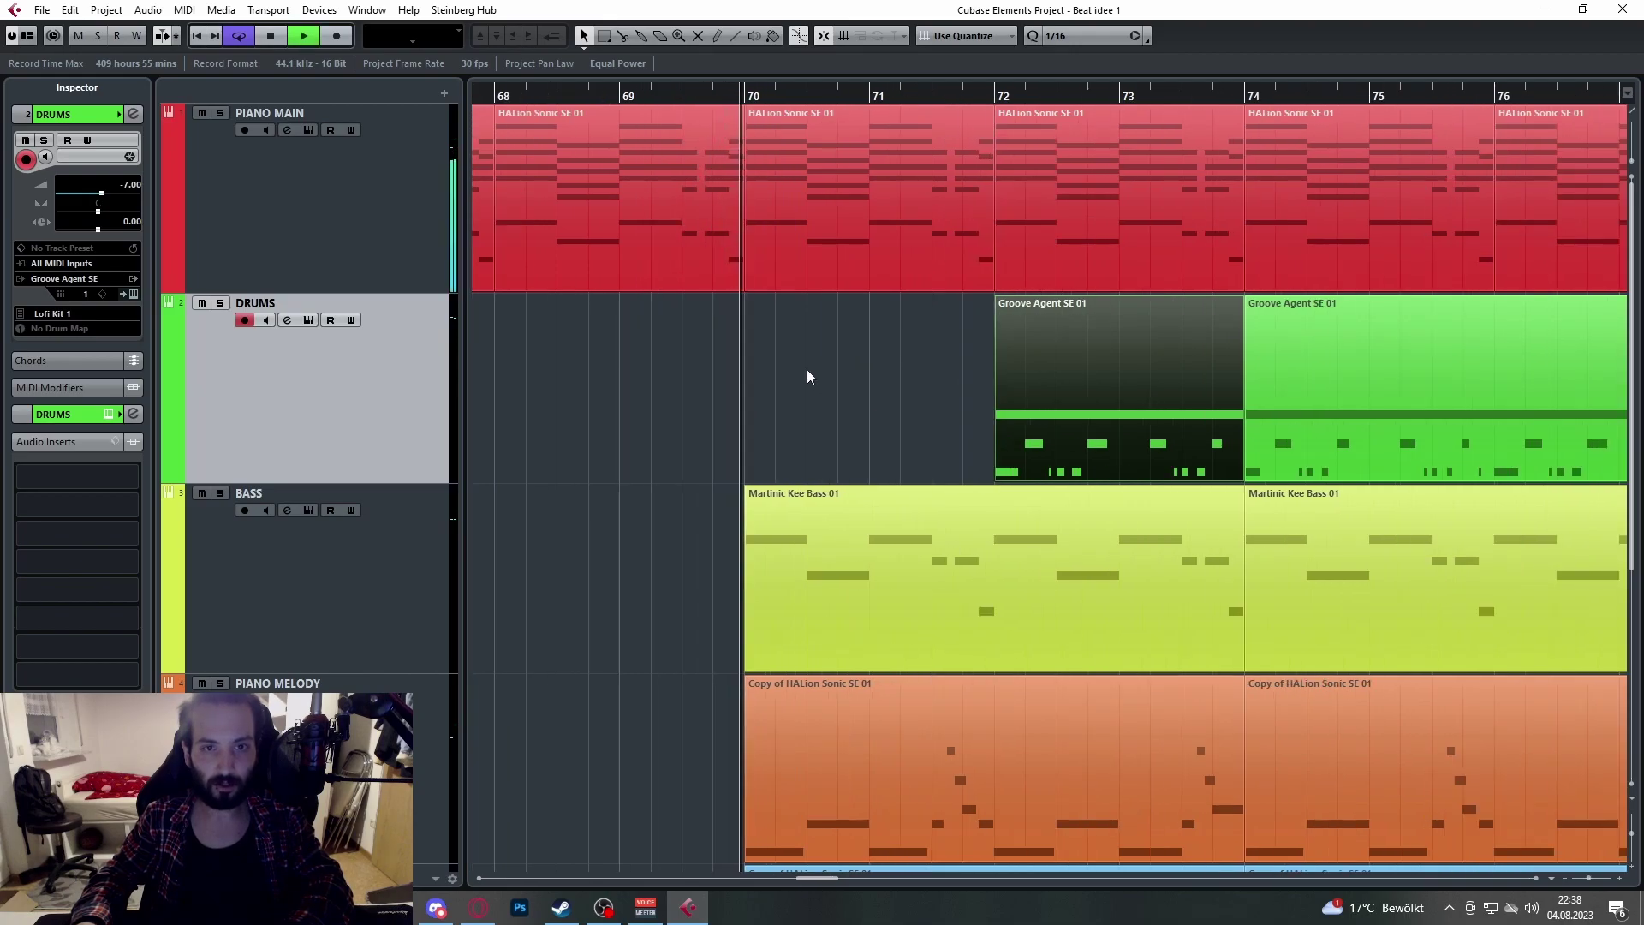
{"action": "scroll", "coordinate": [807, 368], "scroll_direction": "up", "scroll_amount": 1}
{"action": "scroll", "coordinate": [807, 368], "scroll_direction": "down", "scroll_amount": 2}
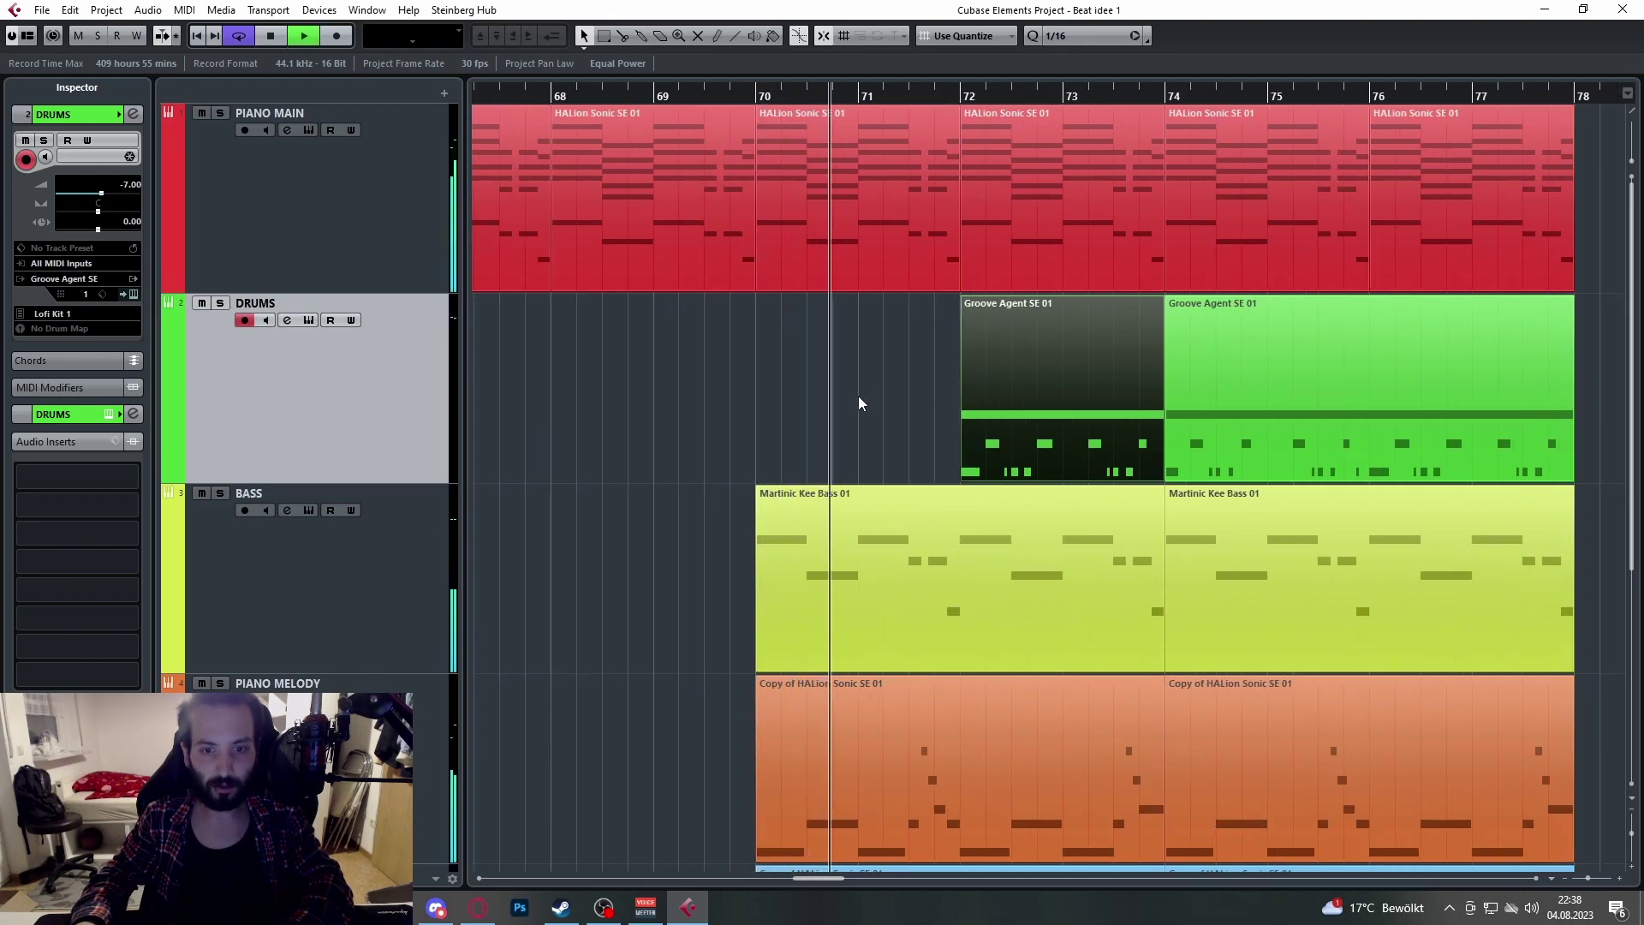
{"action": "scroll", "coordinate": [816, 392], "scroll_direction": "up", "scroll_amount": 2}
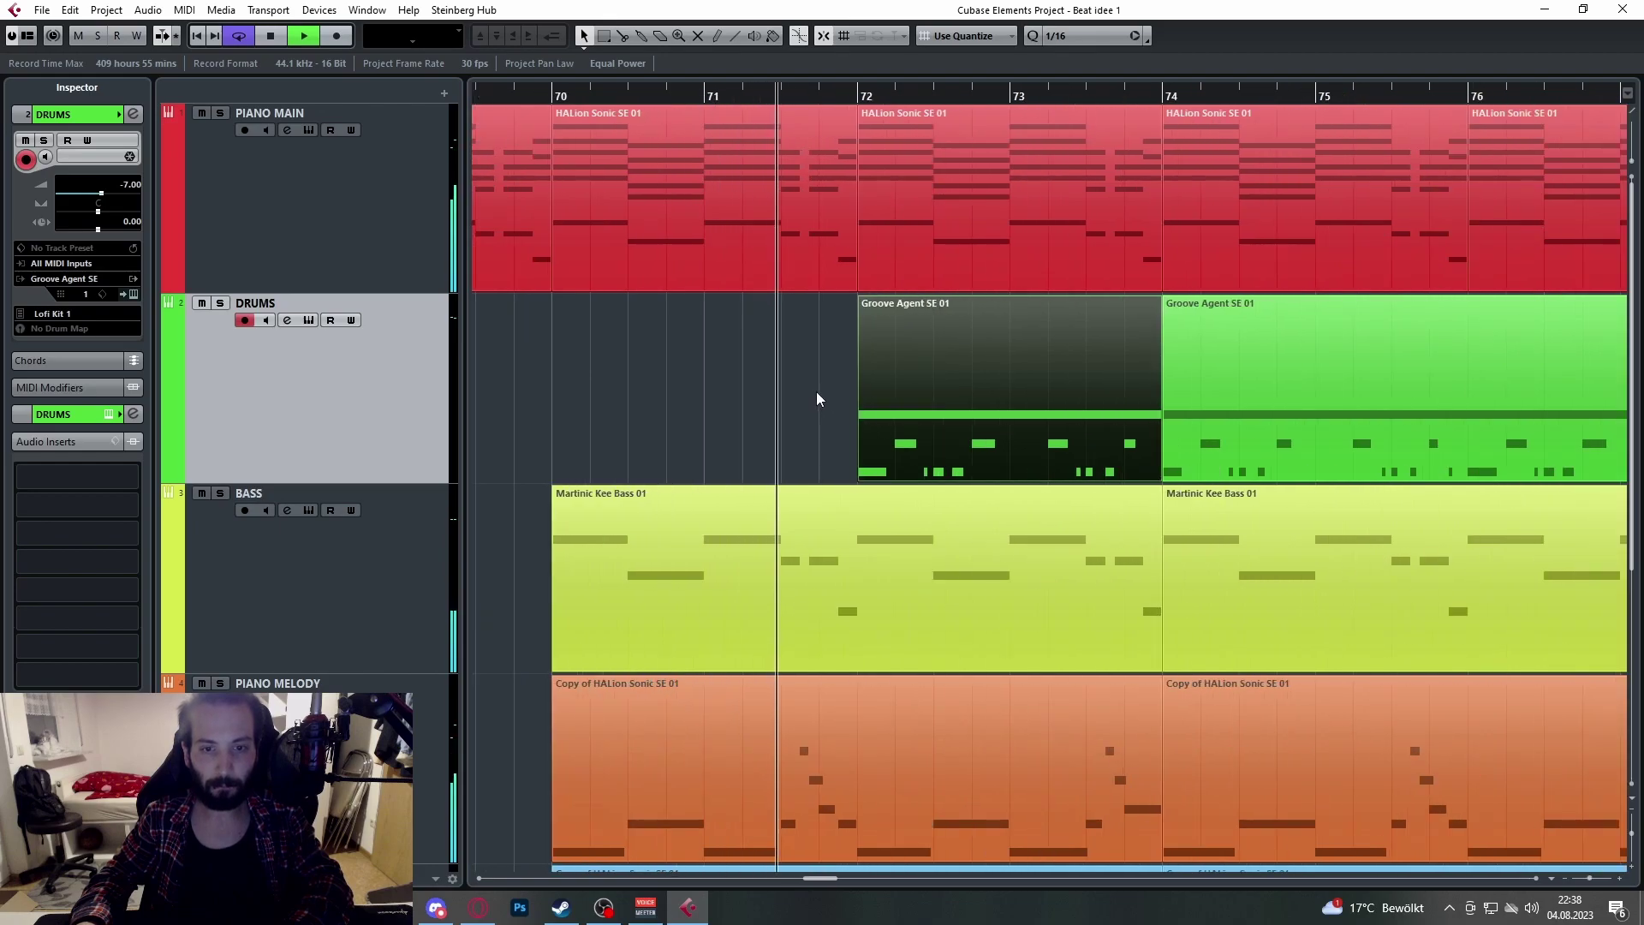
{"action": "scroll", "coordinate": [815, 392], "scroll_direction": "down", "scroll_amount": 5}
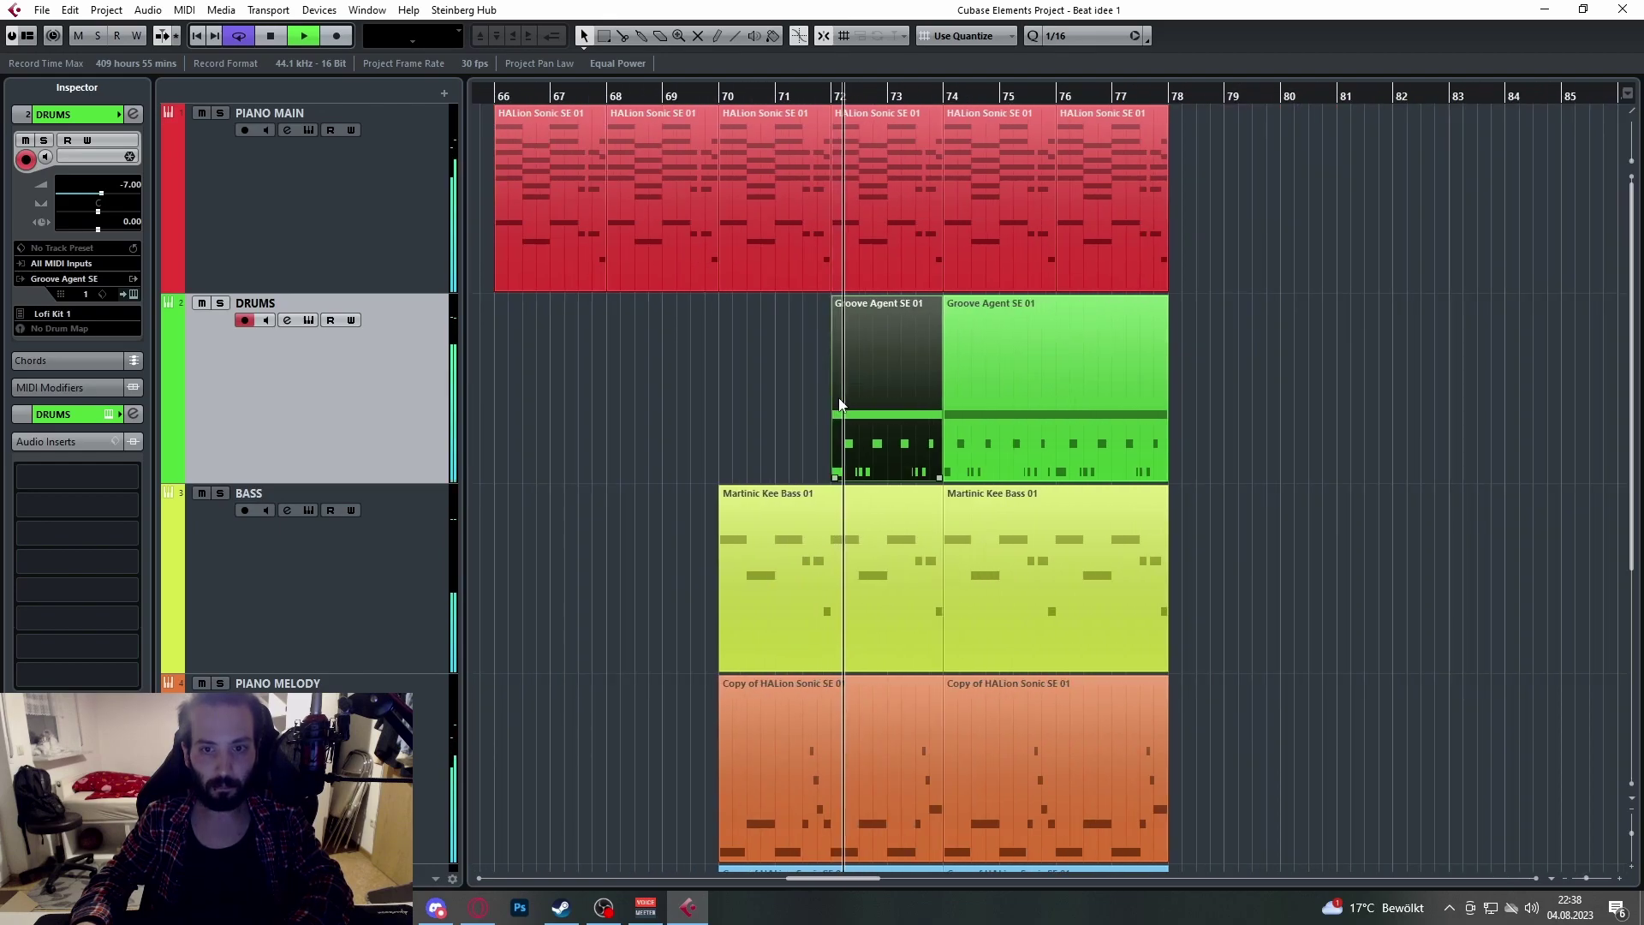
Step: Delete the MIRAGE part between bar 70 and bar 74
{"action": "scroll", "coordinate": [928, 413], "scroll_direction": "up", "scroll_amount": 1}
{"action": "scroll", "coordinate": [798, 495], "scroll_direction": "down", "scroll_amount": 4}
{"action": "left_click", "coordinate": [798, 495]}
{"action": "scroll", "coordinate": [814, 484], "scroll_direction": "up", "scroll_amount": 2}
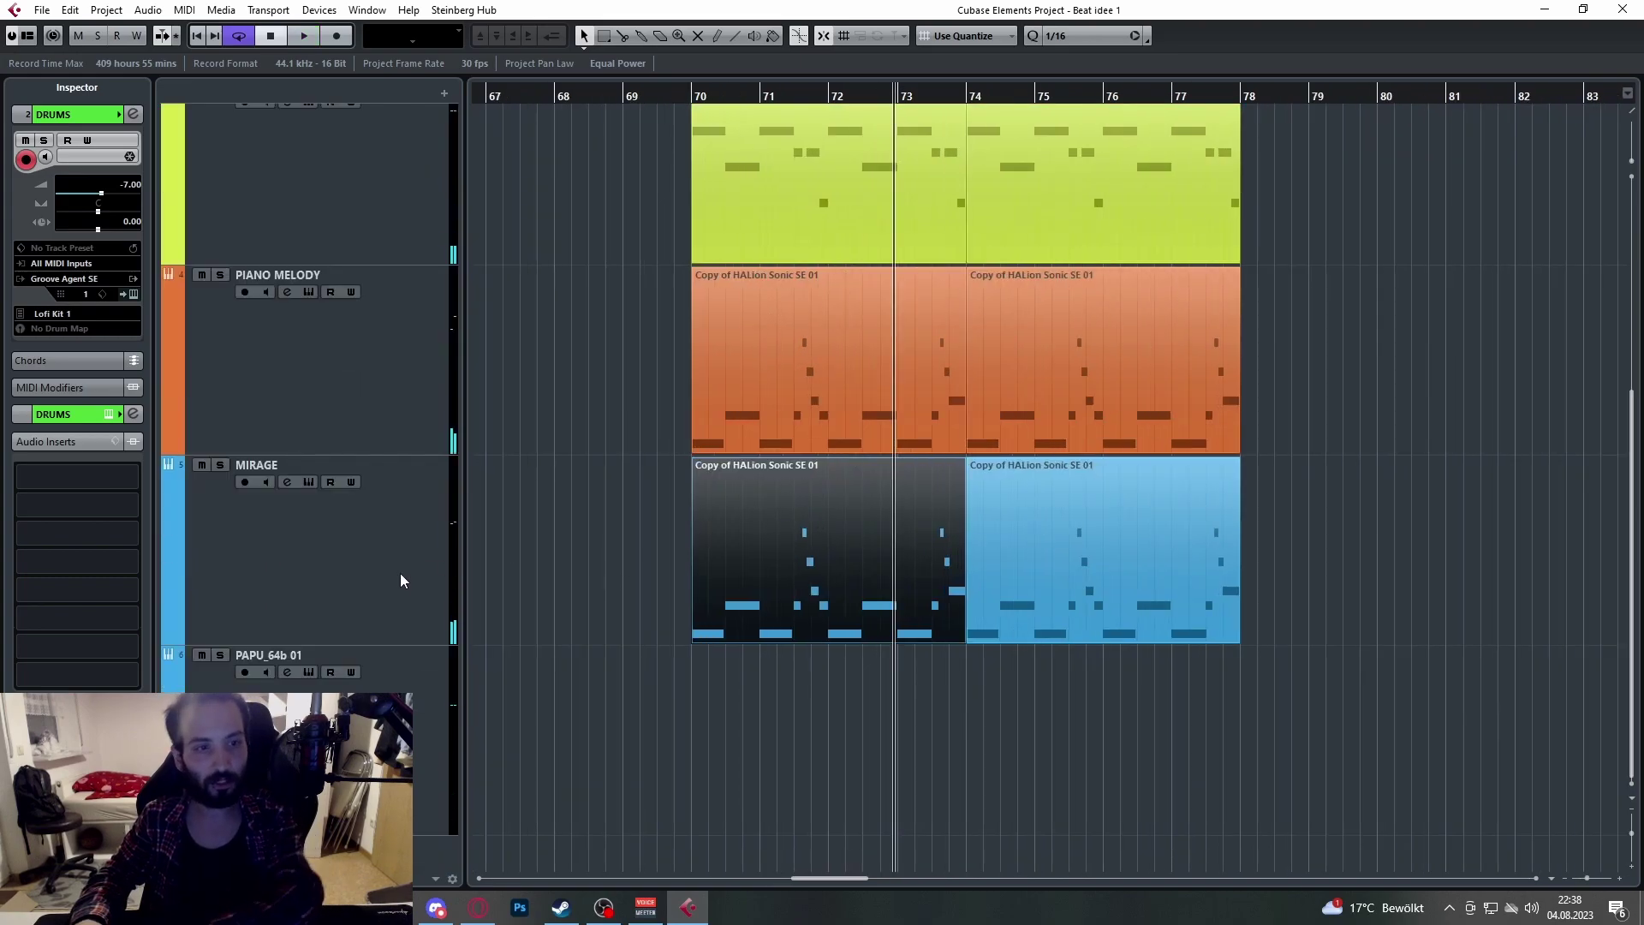
{"action": "key", "text": "Delete"}
Step: Listen to the MIRAGE entry at bar 74 and stop playback in that bar
{"action": "scroll", "coordinate": [942, 463], "scroll_direction": "up", "scroll_amount": 3}
{"action": "key", "text": "space"}
{"action": "scroll", "coordinate": [999, 489], "scroll_direction": "up", "scroll_amount": 1}
{"action": "scroll", "coordinate": [987, 488], "scroll_direction": "down", "scroll_amount": 2}
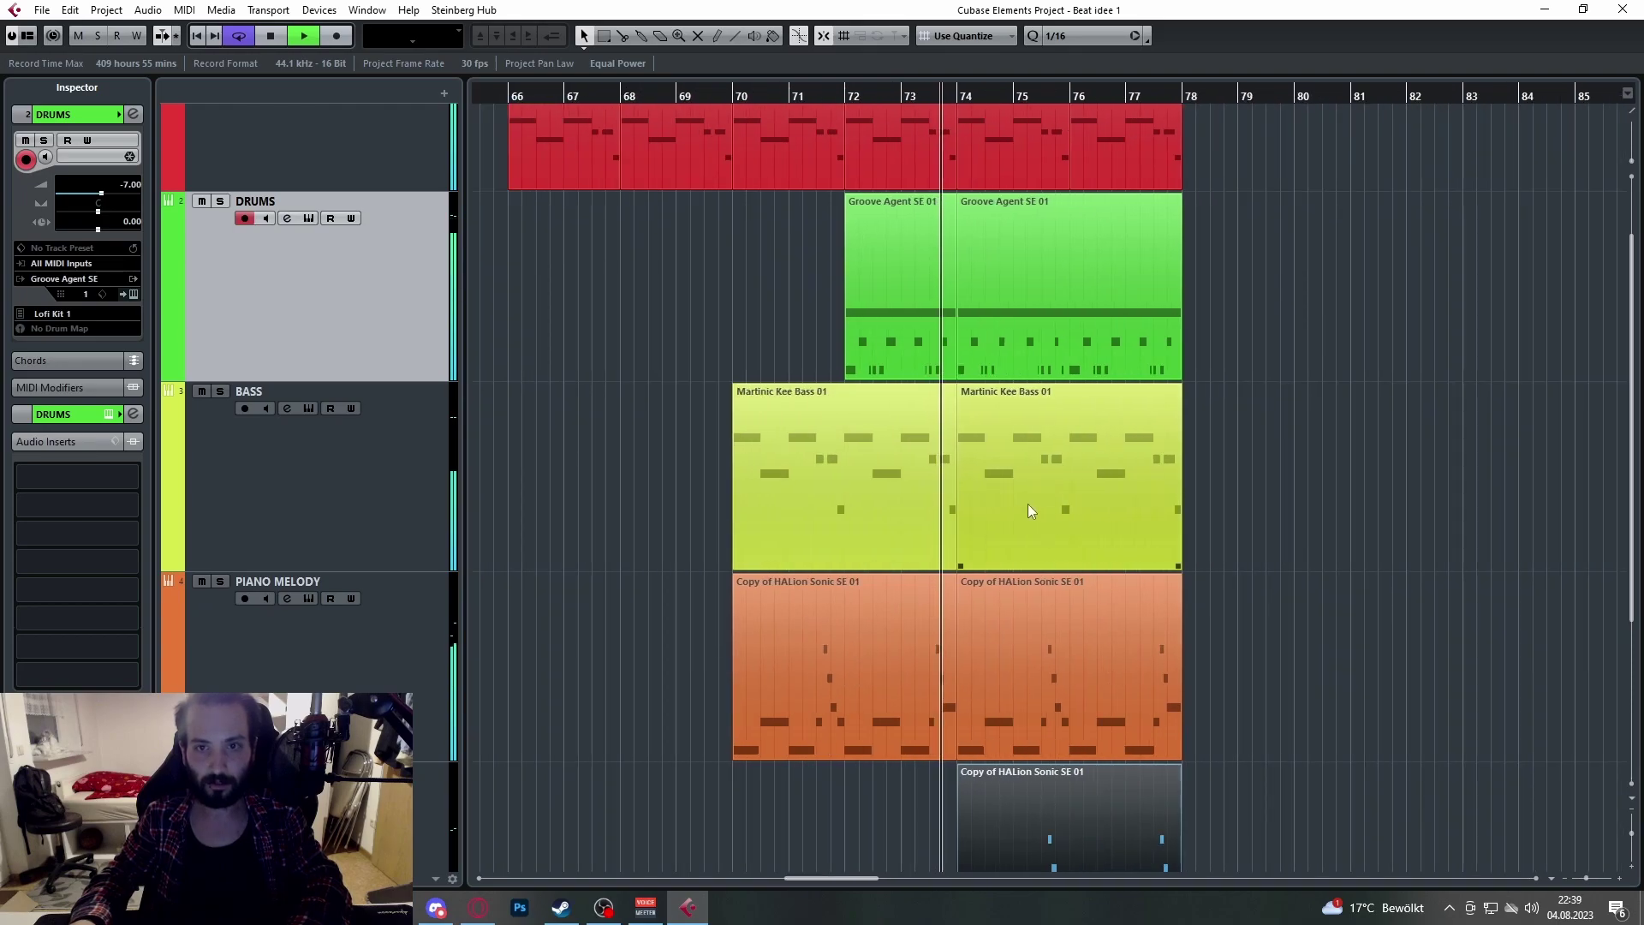
{"action": "scroll", "coordinate": [1020, 501], "scroll_direction": "up", "scroll_amount": 2}
{"action": "scroll", "coordinate": [999, 503], "scroll_direction": "down", "scroll_amount": 3}
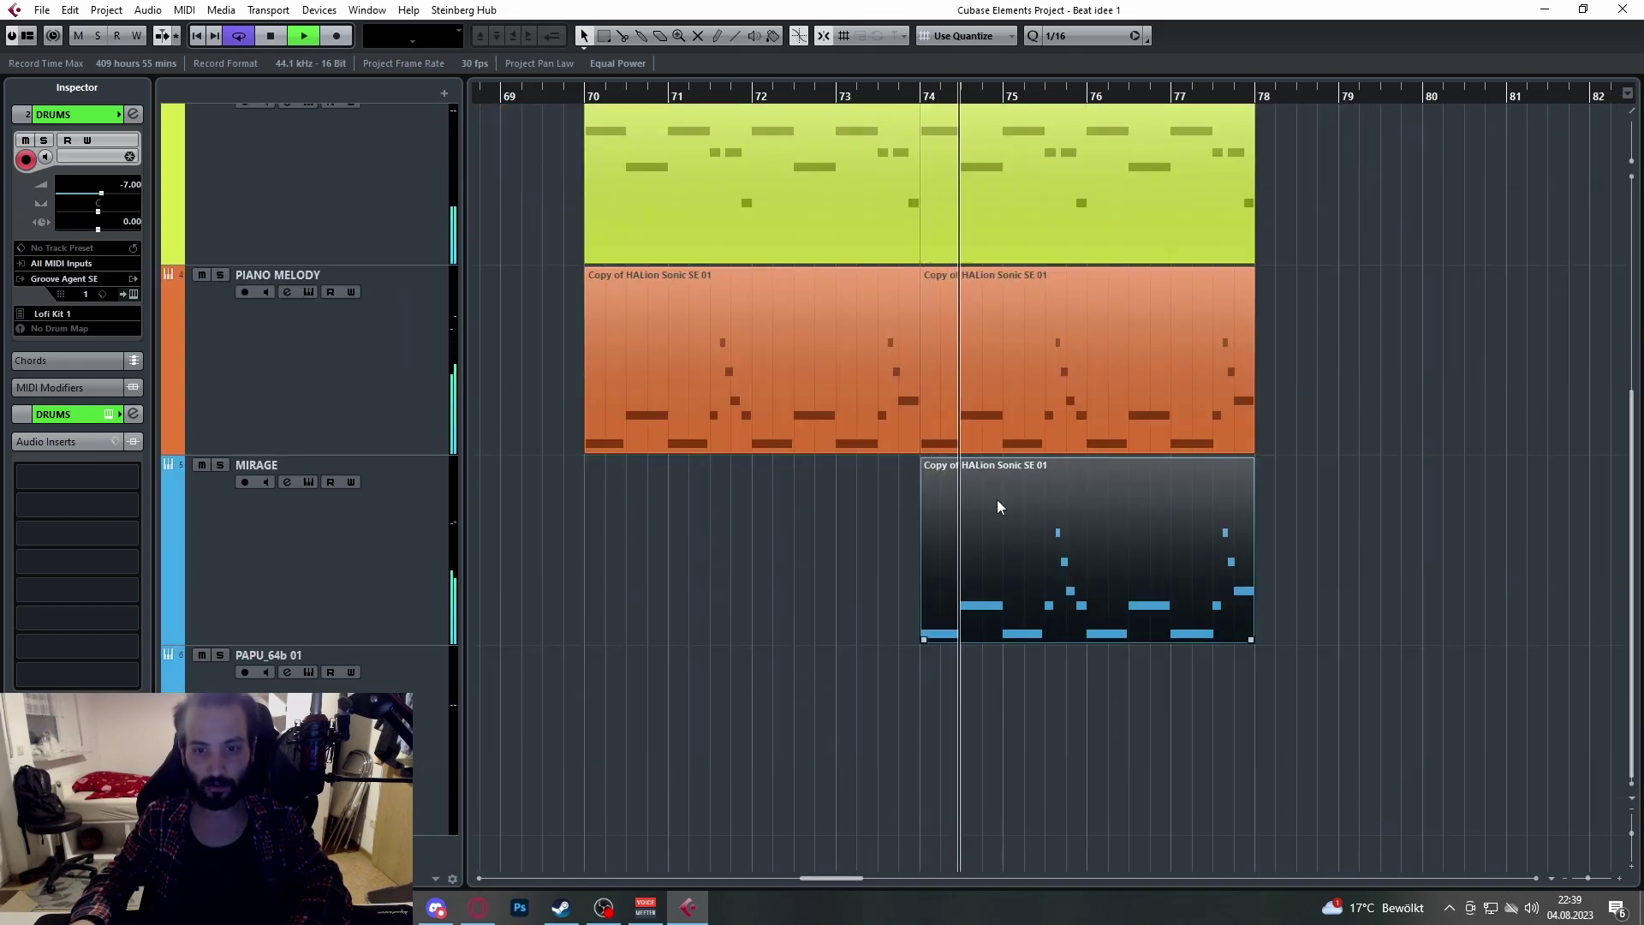
{"action": "key", "text": "space"}
{"action": "scroll", "coordinate": [1006, 484], "scroll_direction": "down", "scroll_amount": 2}
{"action": "scroll", "coordinate": [900, 415], "scroll_direction": "up", "scroll_amount": 4}
{"action": "scroll", "coordinate": [890, 255], "scroll_direction": "up", "scroll_amount": 2}
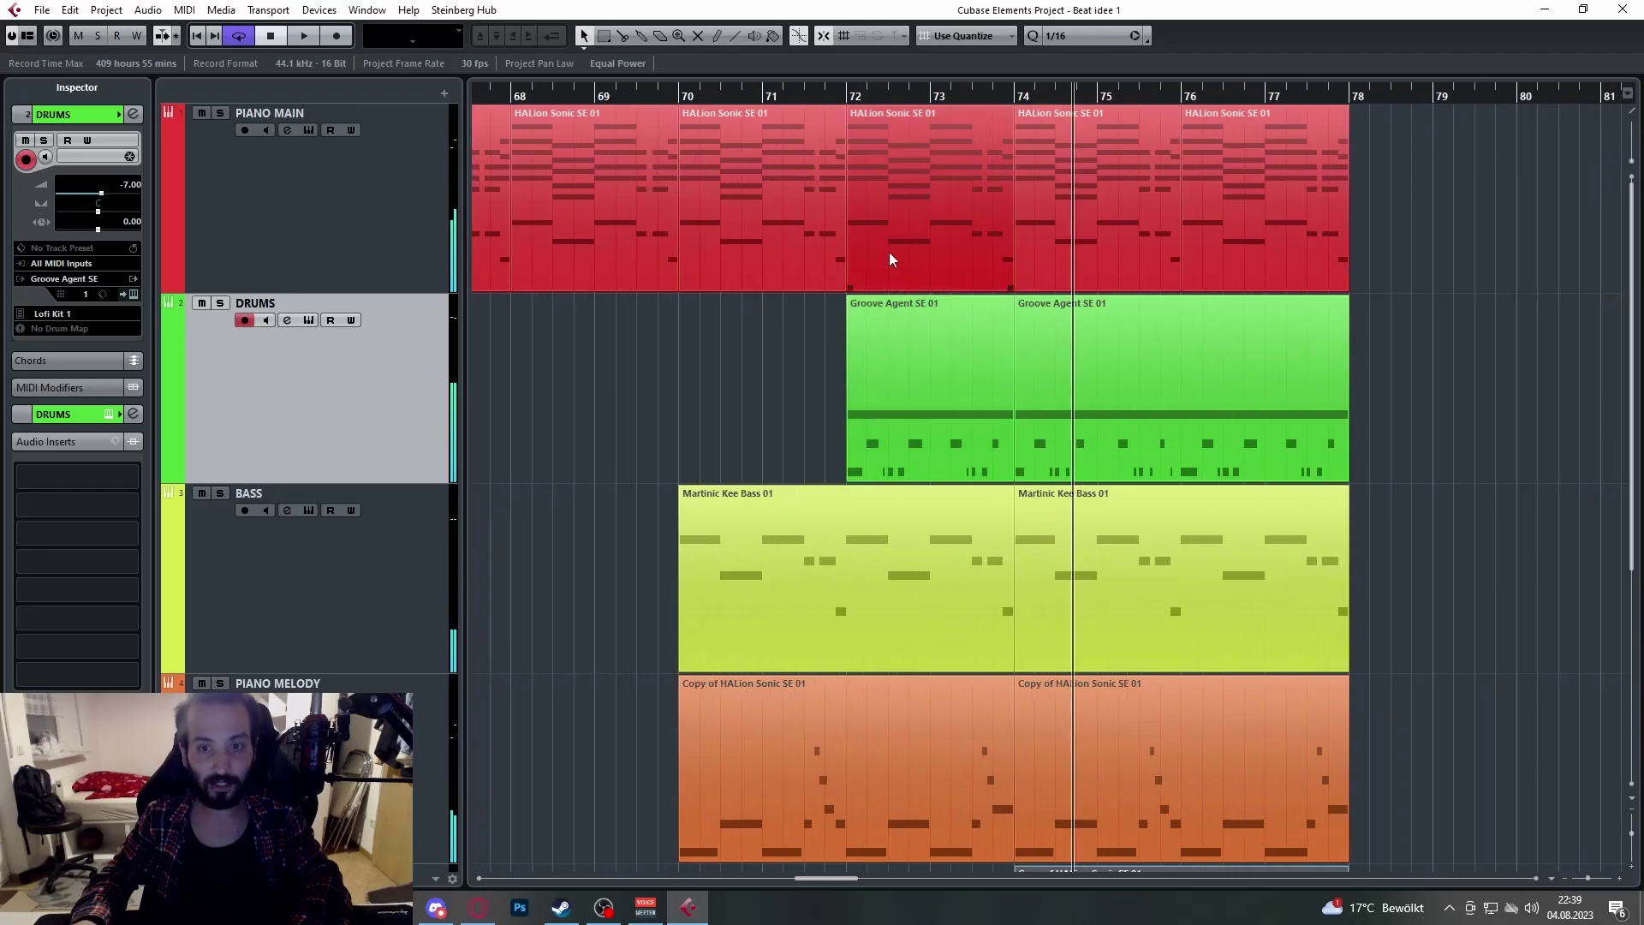
Step: Duplicate the DRUMS part that starts at bar 74 three times in a row
{"action": "left_click", "coordinate": [1095, 192]}
{"action": "scroll", "coordinate": [1108, 187], "scroll_direction": "up", "scroll_amount": 3}
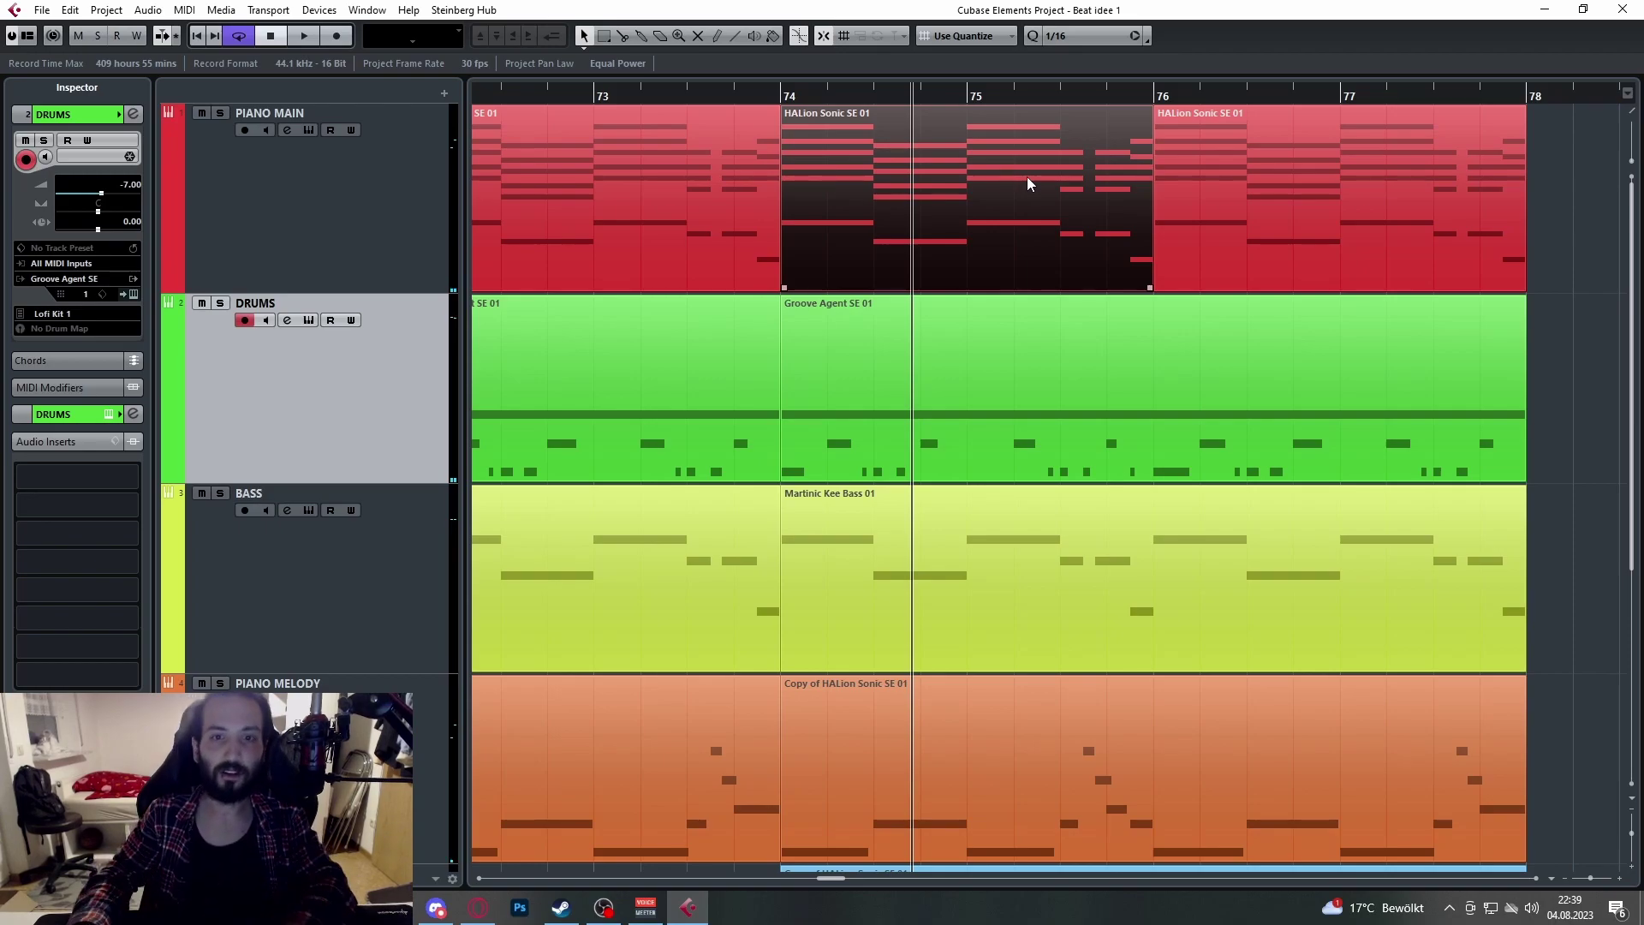
{"action": "scroll", "coordinate": [993, 397], "scroll_direction": "down", "scroll_amount": 3}
{"action": "left_click", "coordinate": [993, 398]}
{"action": "scroll", "coordinate": [953, 383], "scroll_direction": "down", "scroll_amount": 2}
{"action": "key", "text": "ctrl+d"}
{"action": "key", "text": "ctrl+d"}
{"action": "key", "text": "ctrl+d"}
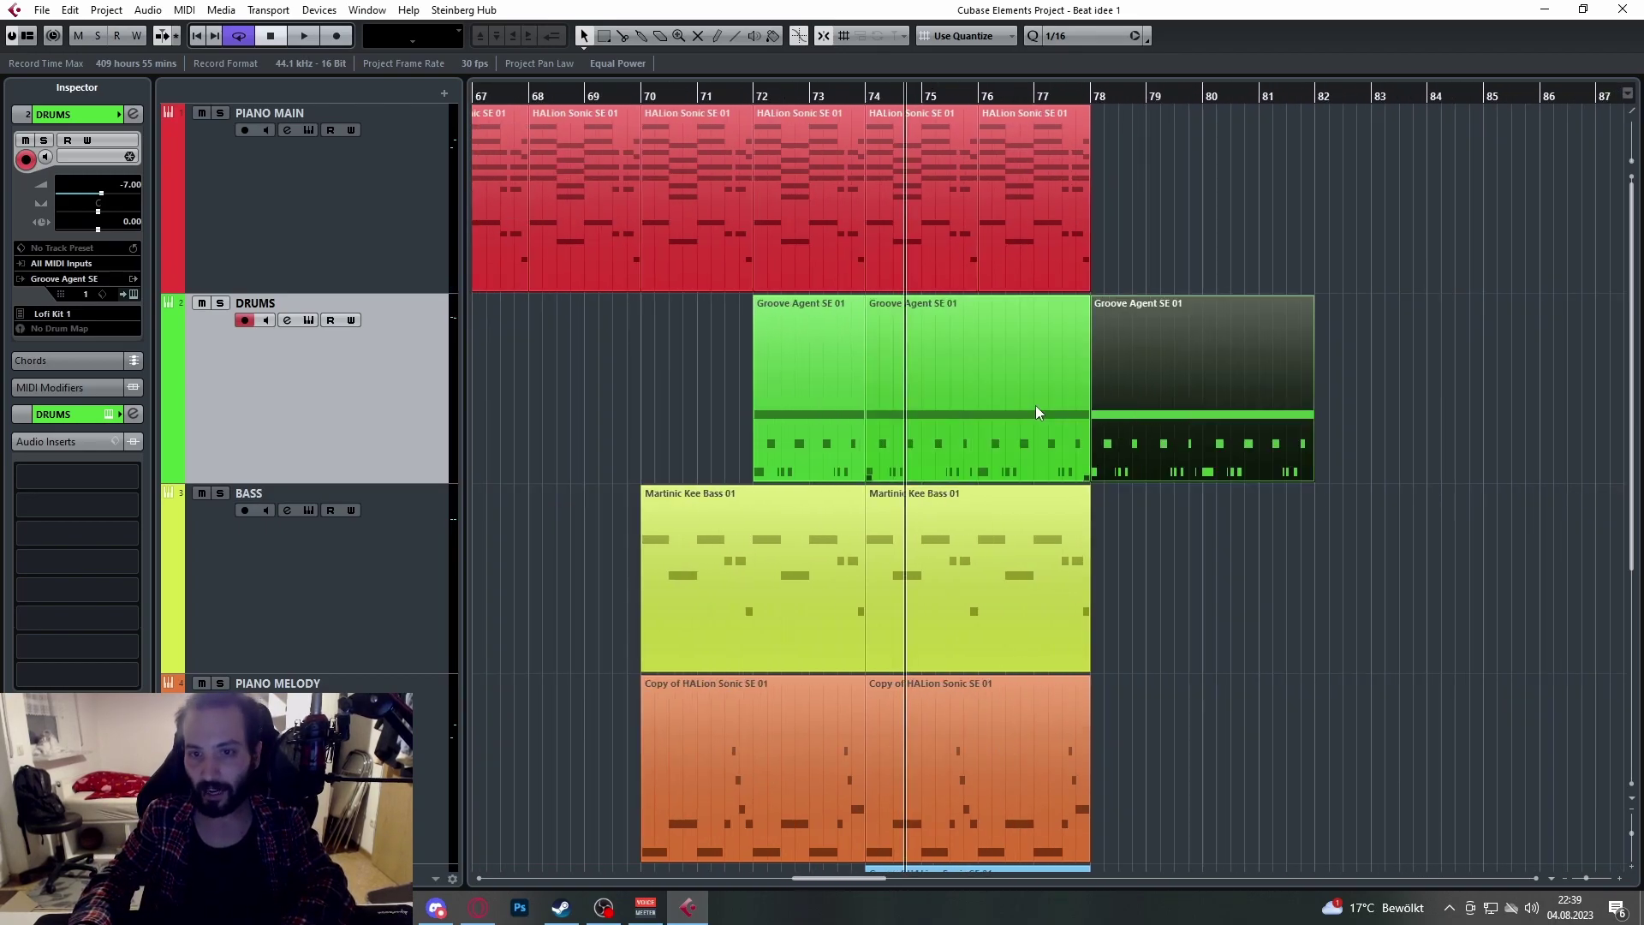
Step: Delete the three duplicated DRUMS parts after bar 78
{"action": "scroll", "coordinate": [1055, 403], "scroll_direction": "right", "scroll_amount": 3}
{"action": "key", "text": "Delete"}
{"action": "left_click", "coordinate": [1226, 347]}
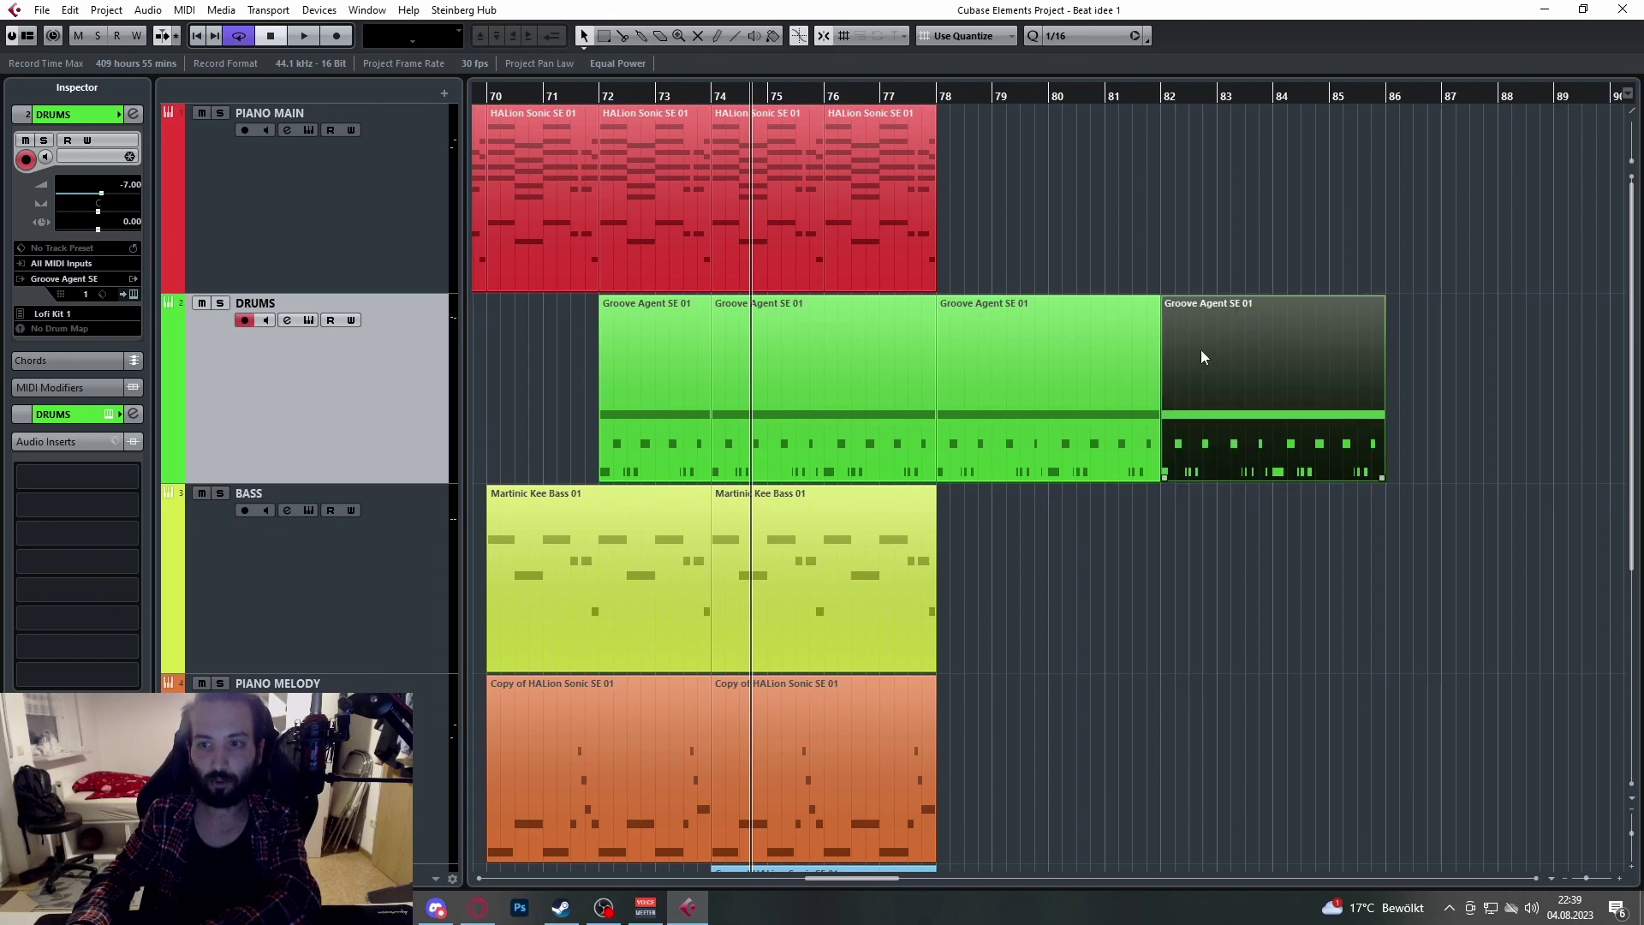
{"action": "key", "text": "Delete"}
{"action": "left_click", "coordinate": [1041, 357]}
{"action": "key", "text": "Delete"}
Step: View the notes of the DRUMS part at bar 74 in the Key Editor, and close the editor
{"action": "double_click", "coordinate": [841, 356]}
{"action": "scroll", "coordinate": [844, 363], "scroll_direction": "up", "scroll_amount": 3}
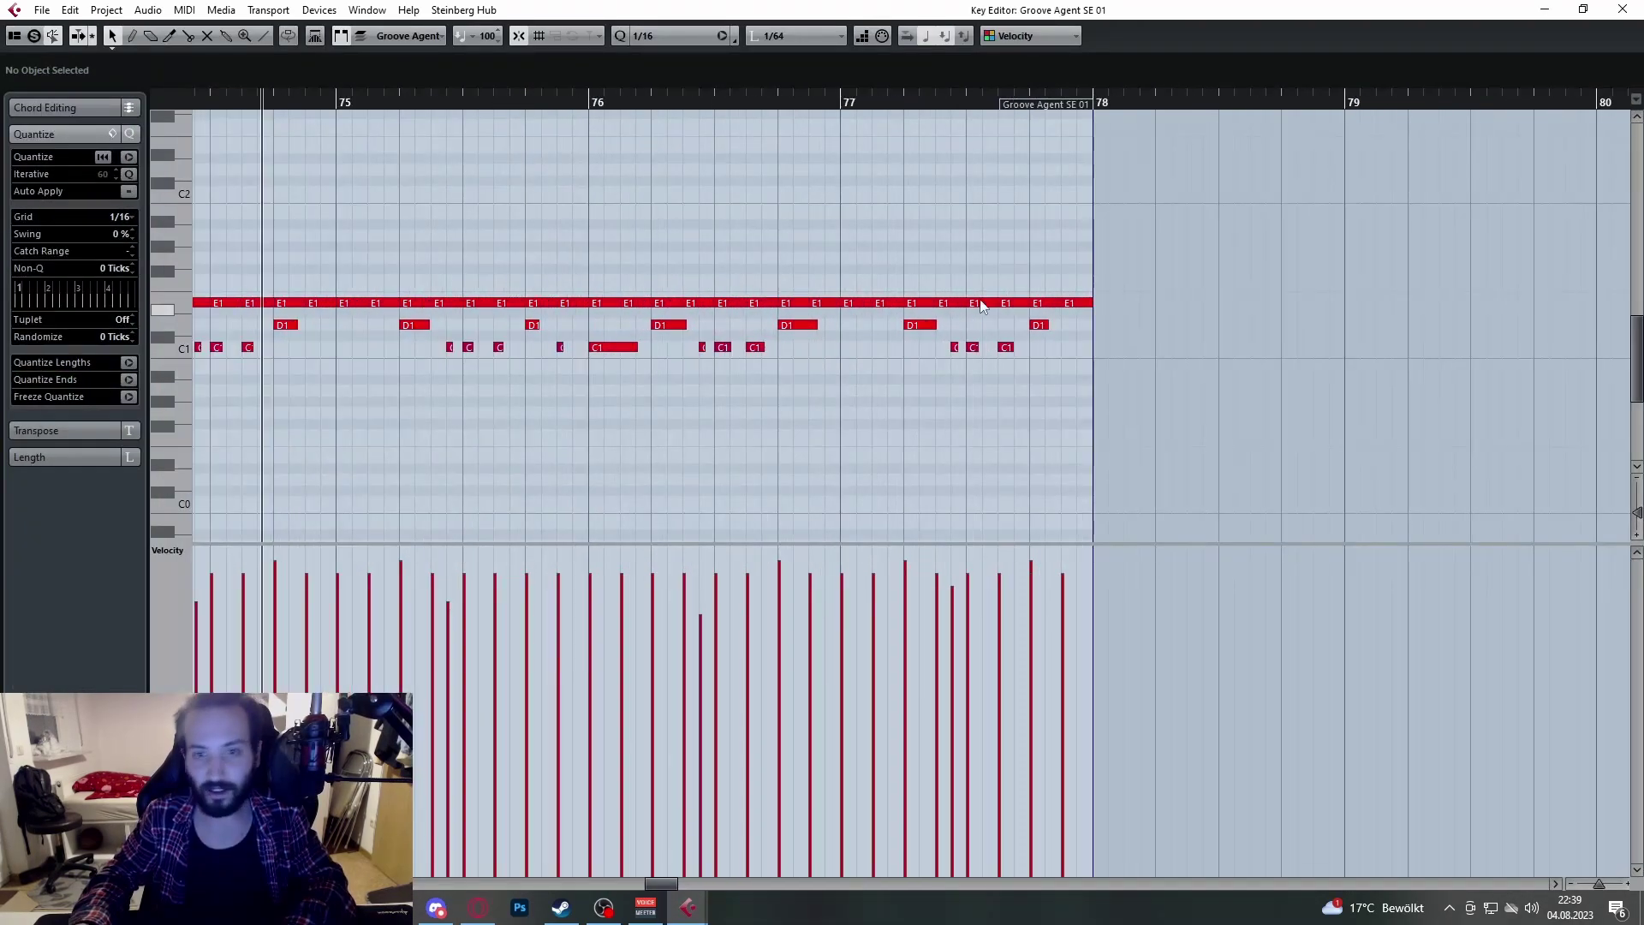
{"action": "left_click", "coordinate": [1623, 9]}
Step: Delete all parts of the example section between bar 66 and bar 78 on every track
{"action": "scroll", "coordinate": [922, 332], "scroll_direction": "down", "scroll_amount": 3}
{"action": "scroll", "coordinate": [784, 469], "scroll_direction": "down", "scroll_amount": 4}
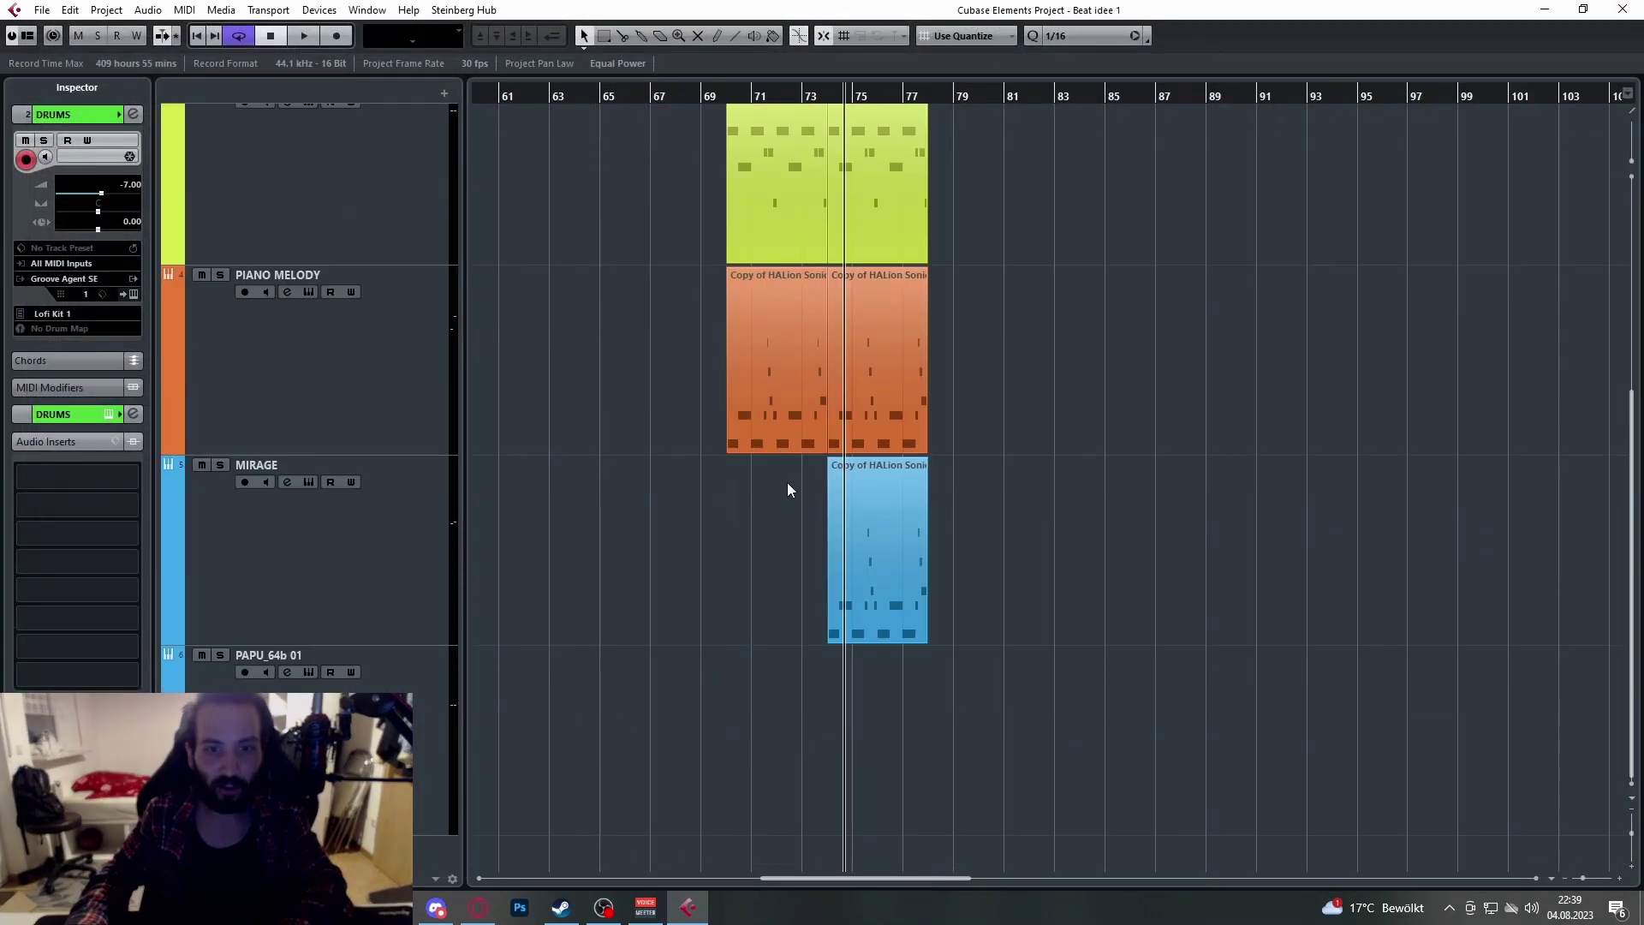
{"action": "scroll", "coordinate": [797, 480], "scroll_direction": "up", "scroll_amount": 7}
{"action": "scroll", "coordinate": [942, 416], "scroll_direction": "down", "scroll_amount": 4}
{"action": "left_click_drag", "start_coordinate": [1156, 163], "coordinate": [764, 661]}
{"action": "key", "text": "Delete"}
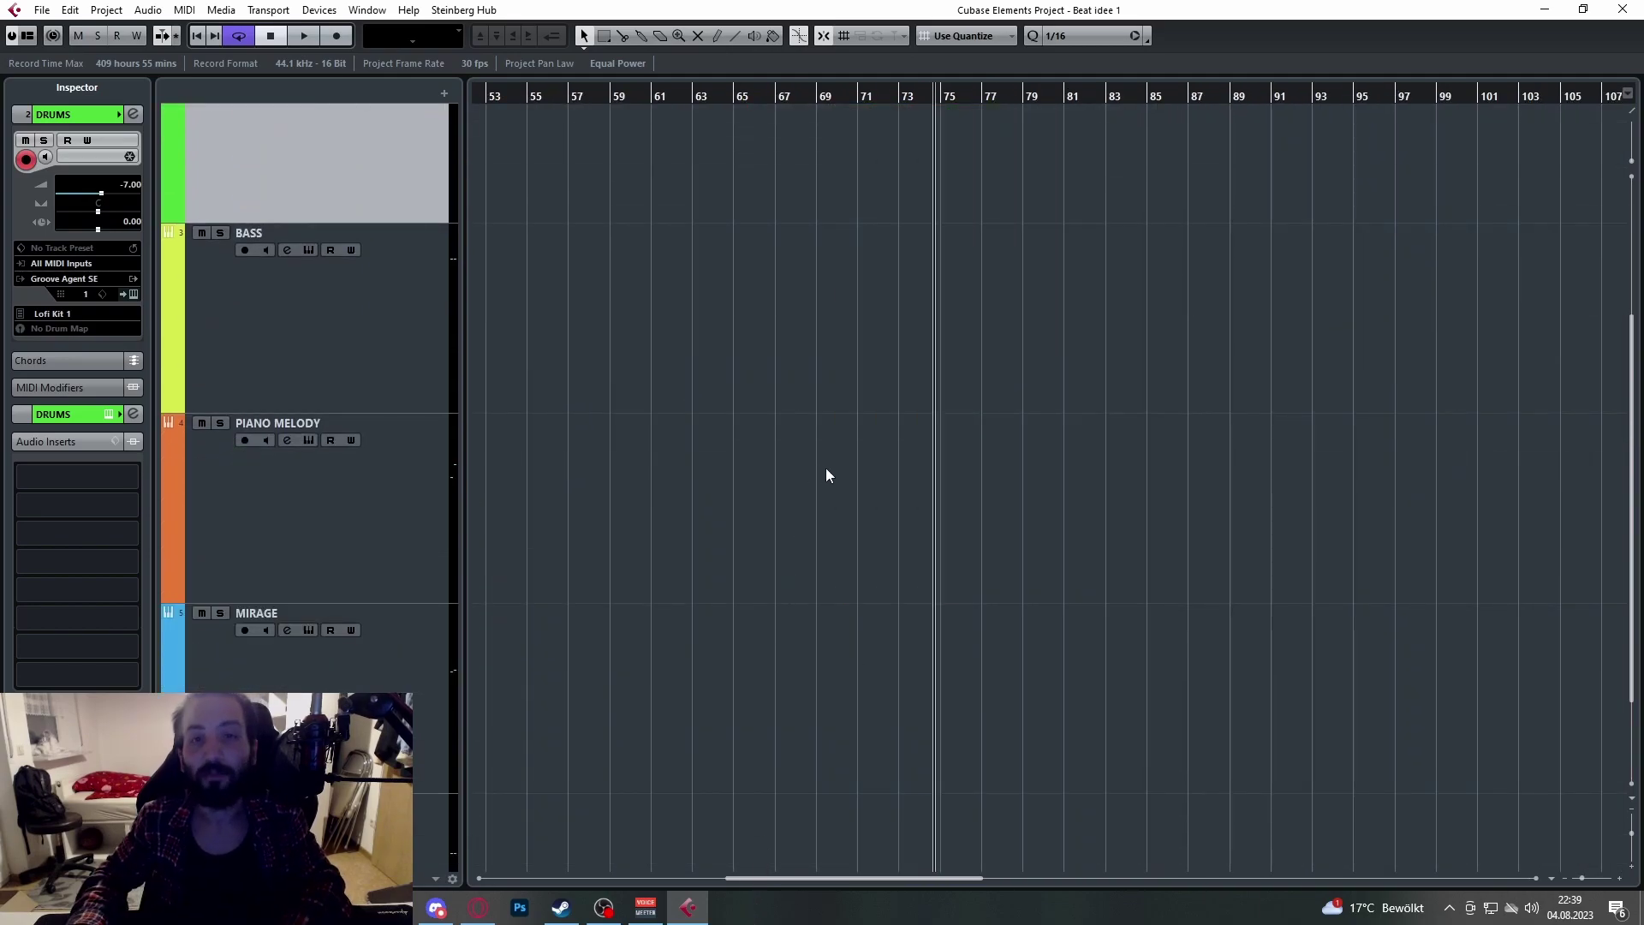
Step: Return to the section between bar 8 and bar 12 and set the project cursor about halfway through bar 8
{"action": "scroll", "coordinate": [825, 469], "scroll_direction": "left", "scroll_amount": 6}
{"action": "scroll", "coordinate": [822, 466], "scroll_direction": "up", "scroll_amount": 3}
{"action": "scroll", "coordinate": [704, 274], "scroll_direction": "up", "scroll_amount": 5}
{"action": "scroll", "coordinate": [591, 279], "scroll_direction": "right", "scroll_amount": 3}
{"action": "scroll", "coordinate": [591, 278], "scroll_direction": "left", "scroll_amount": 5}
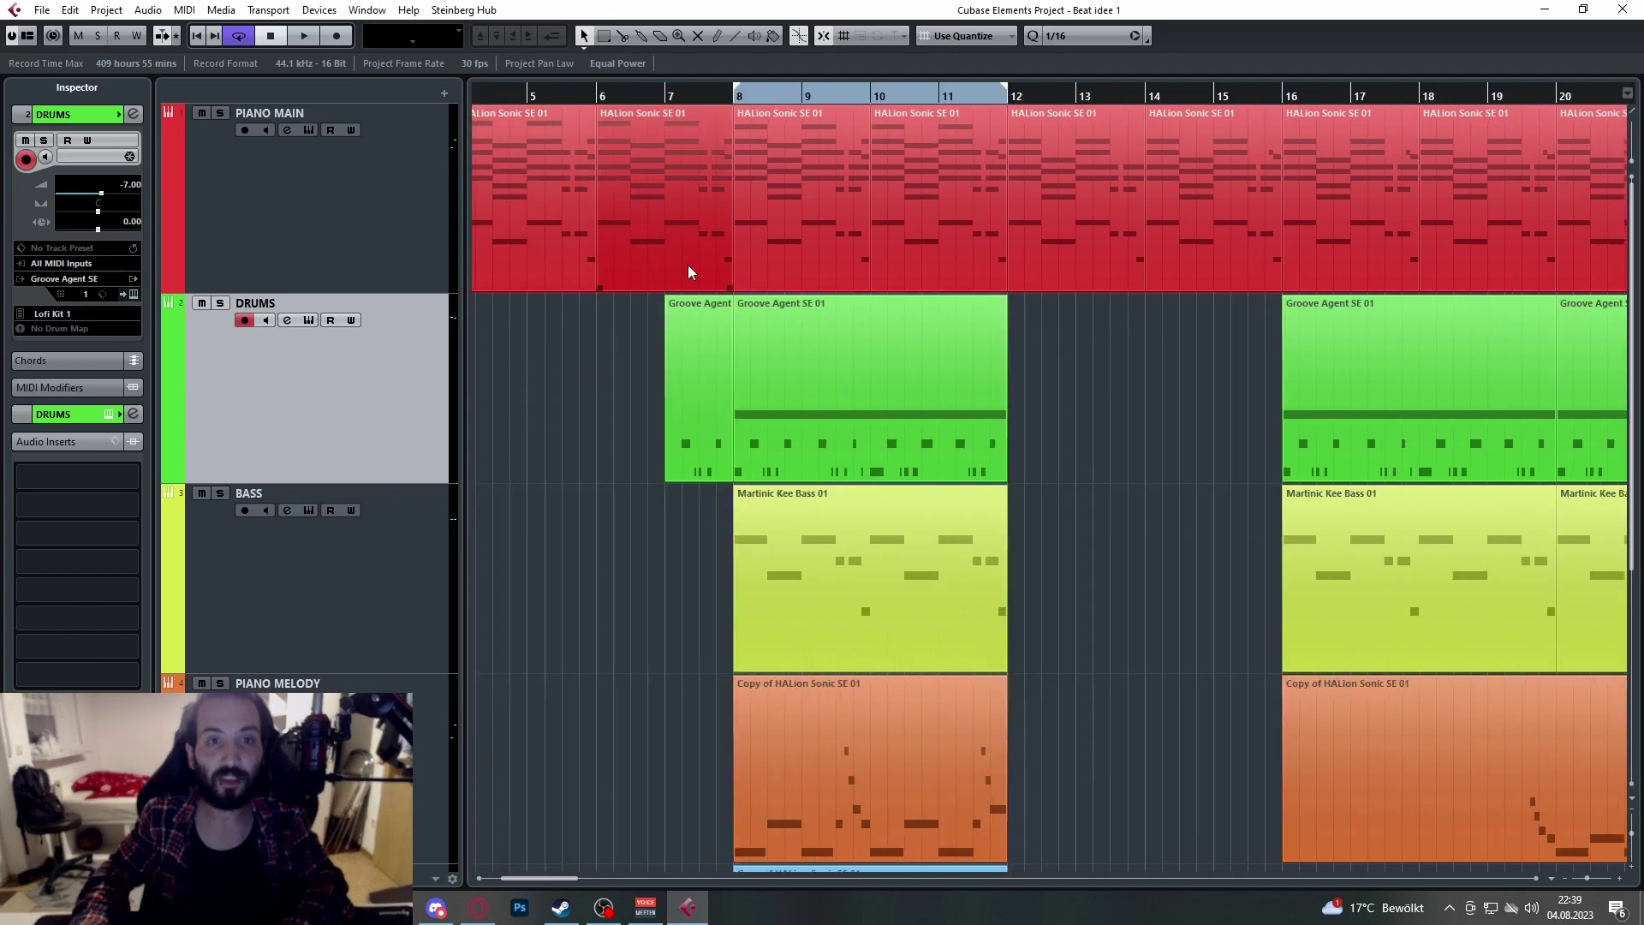
{"action": "scroll", "coordinate": [664, 267], "scroll_direction": "up", "scroll_amount": 4}
{"action": "left_click", "coordinate": [1183, 123]}
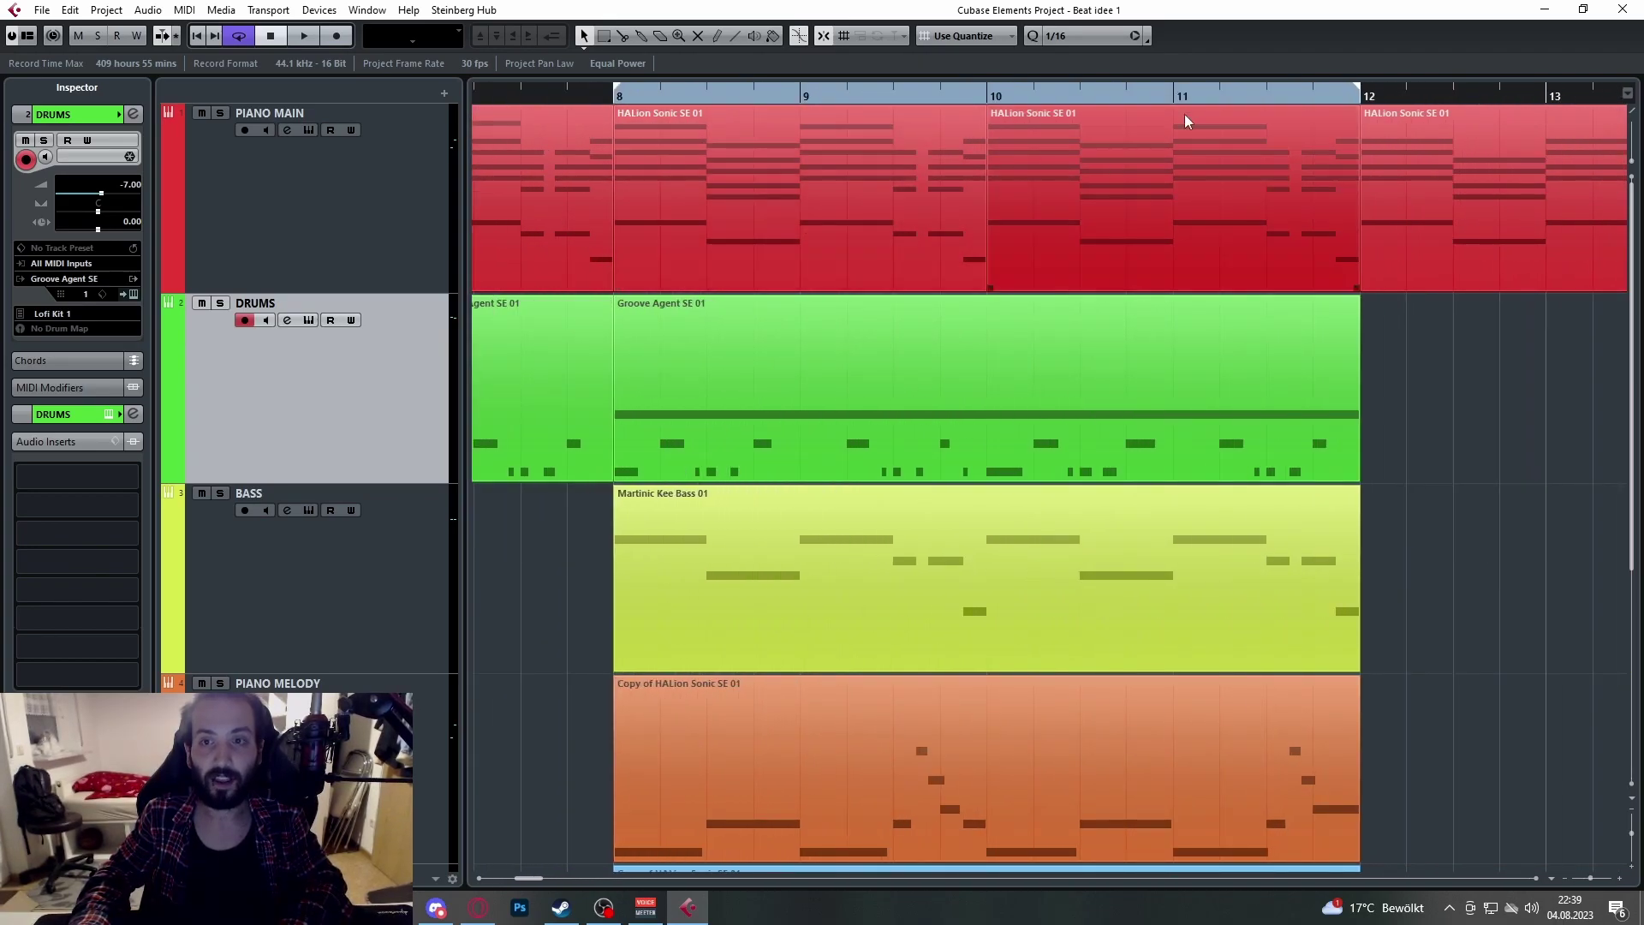
{"action": "left_click", "coordinate": [717, 96]}
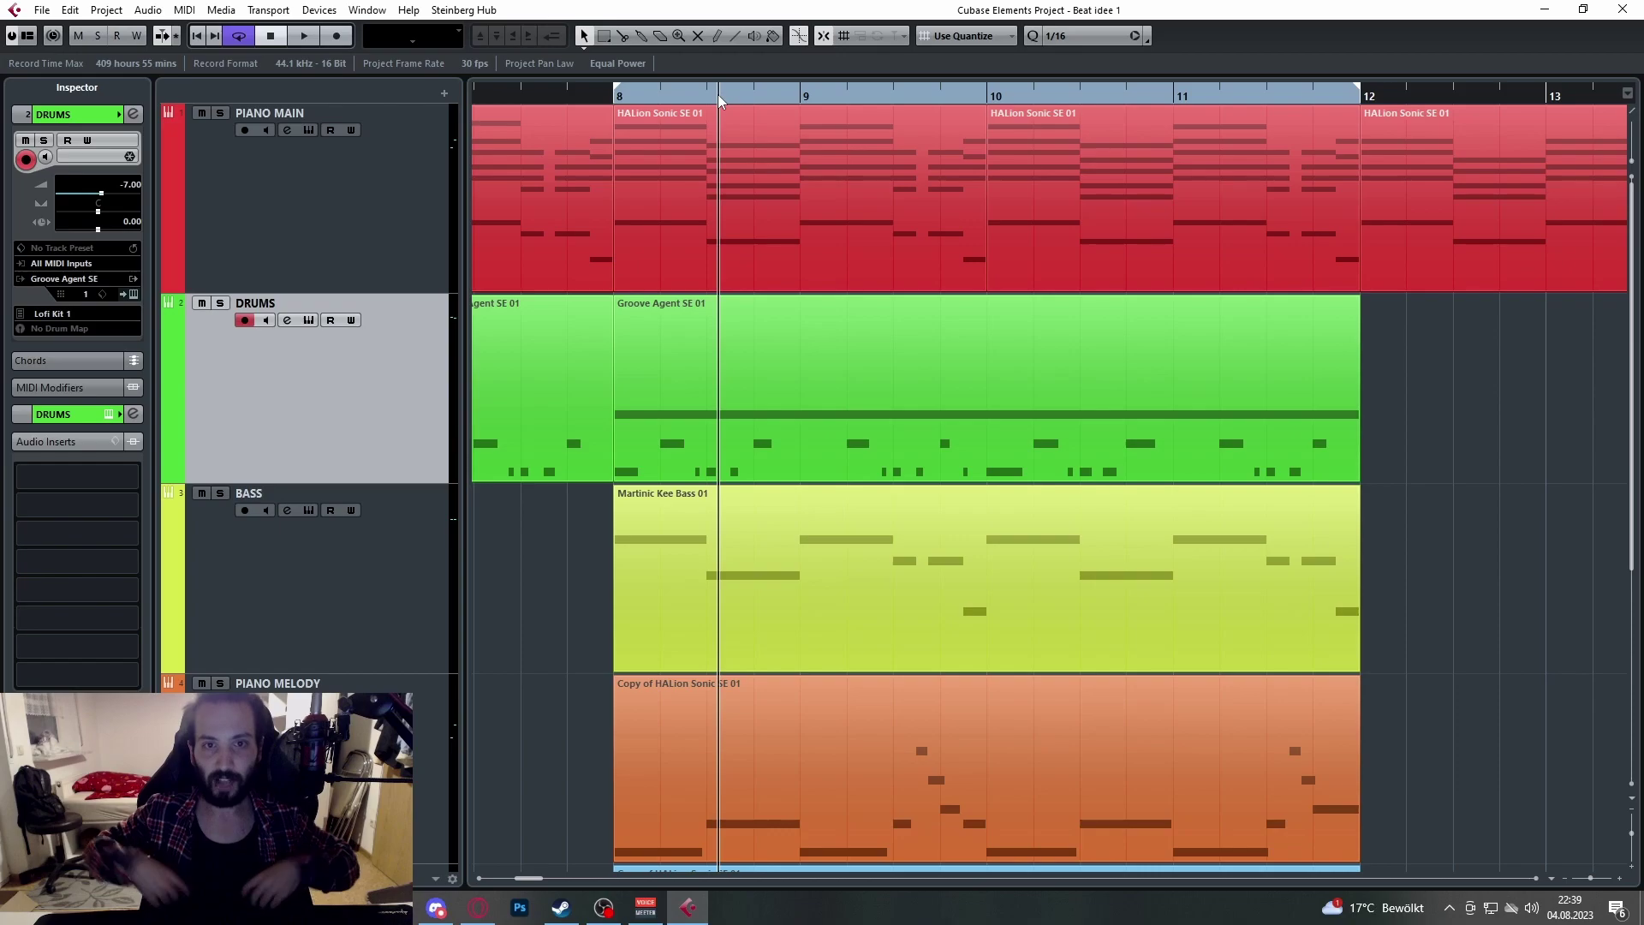
Step: Examine the chords of the PIANO MAIN part at bar 8 in the Key Editor, and close the editor
{"action": "left_click", "coordinate": [731, 115]}
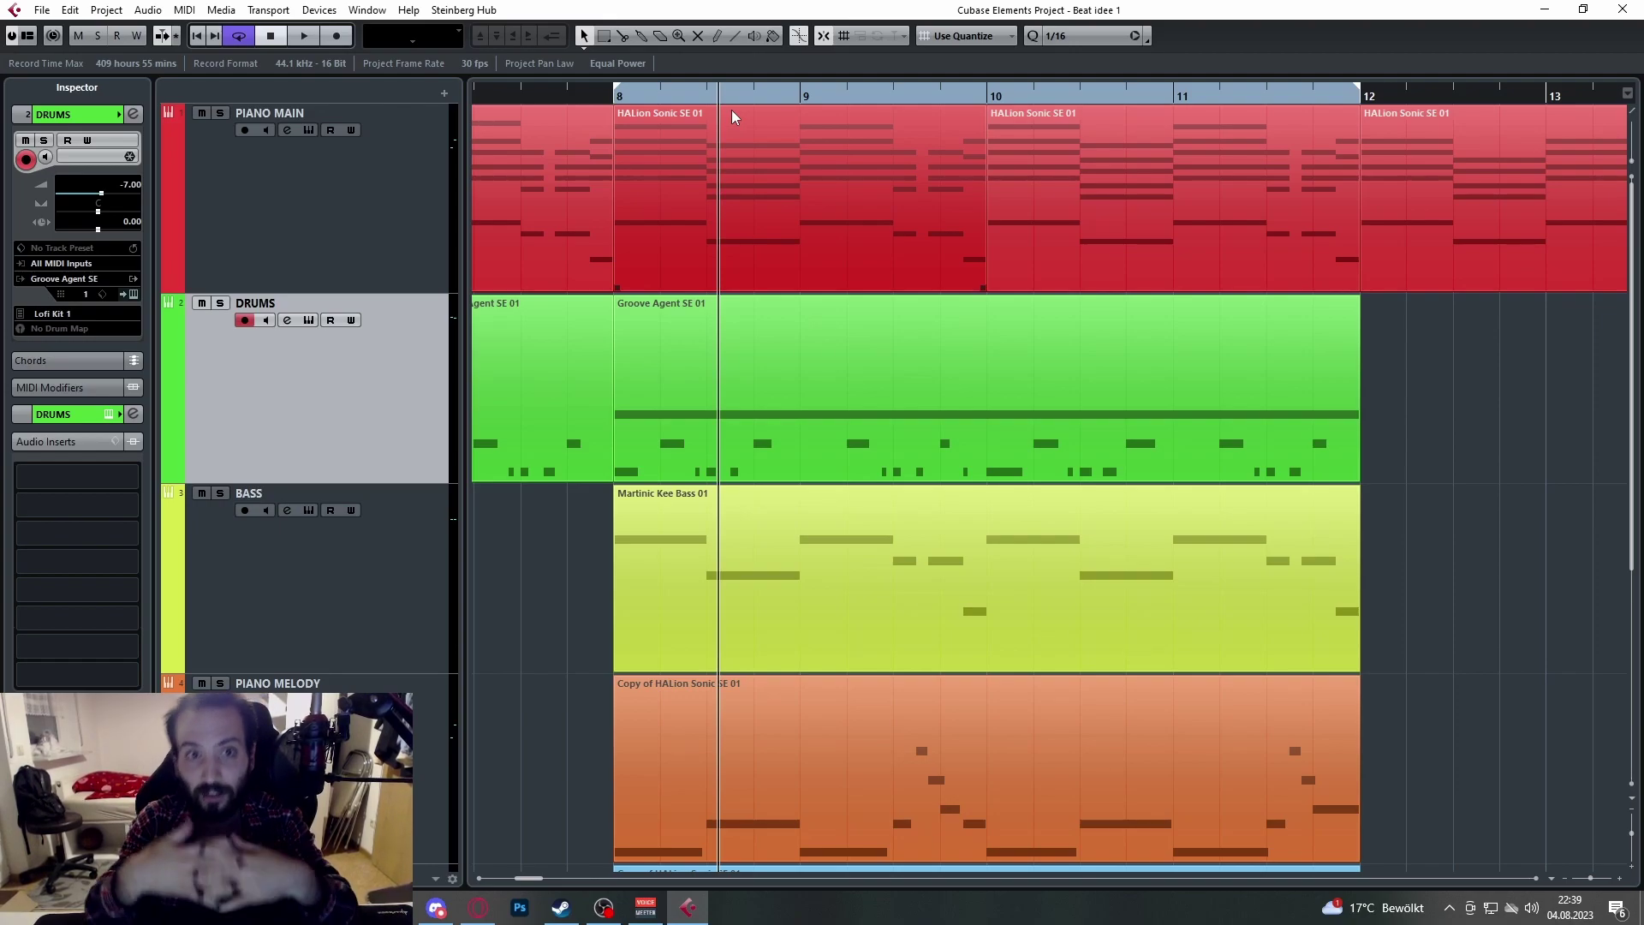
{"action": "left_click", "coordinate": [774, 144]}
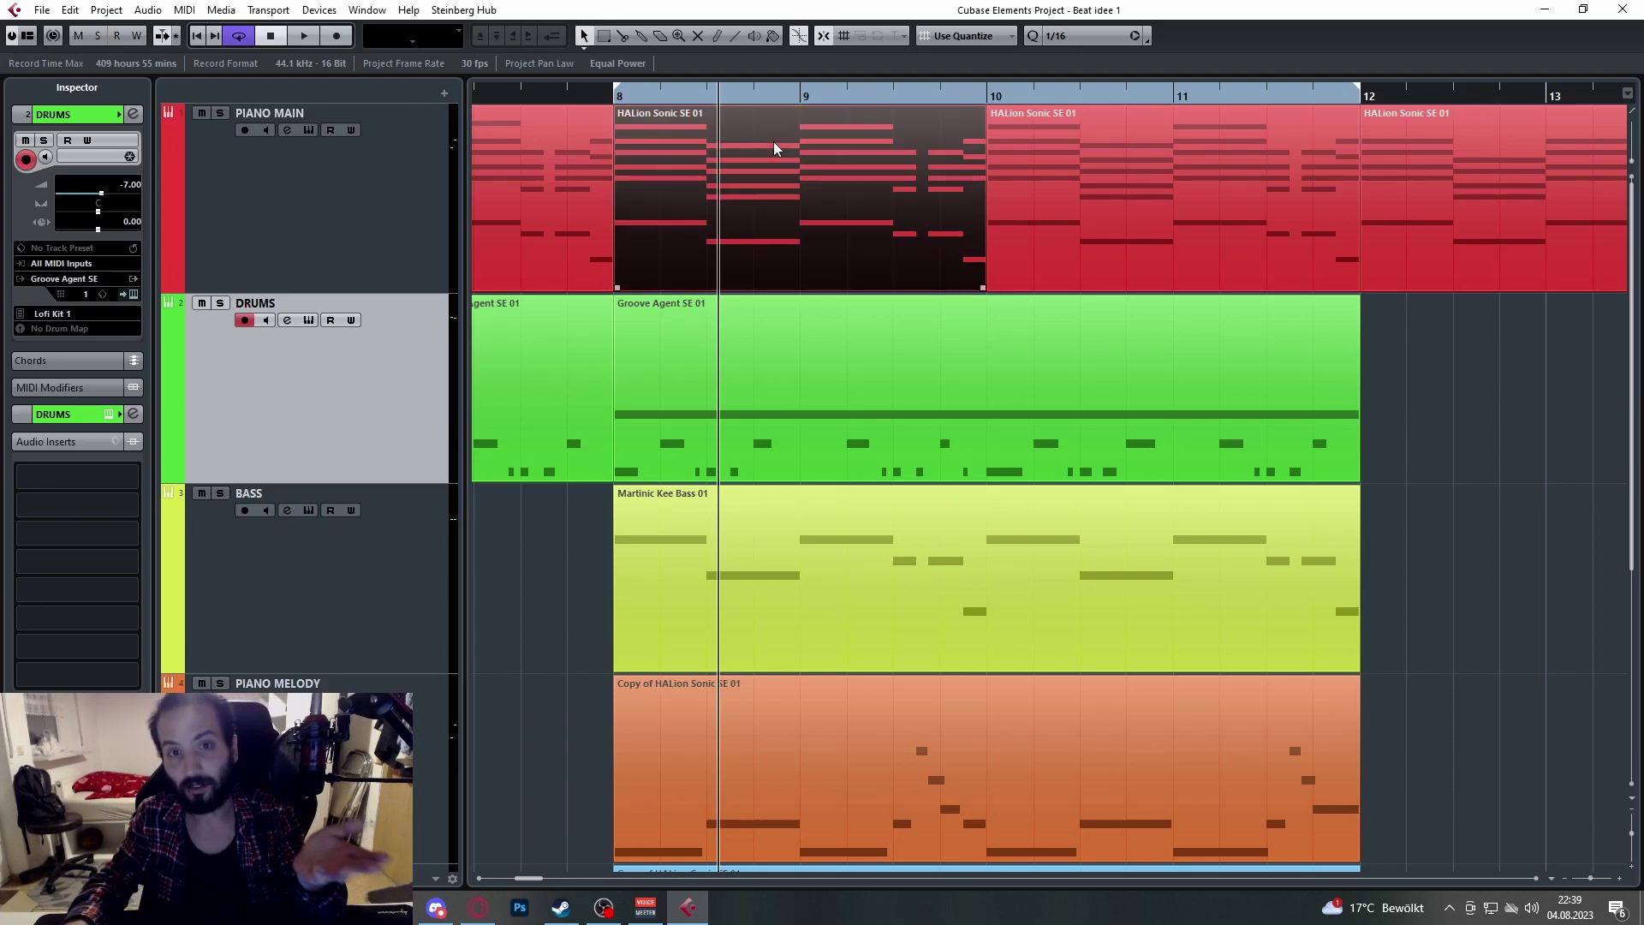
{"action": "double_click", "coordinate": [838, 156]}
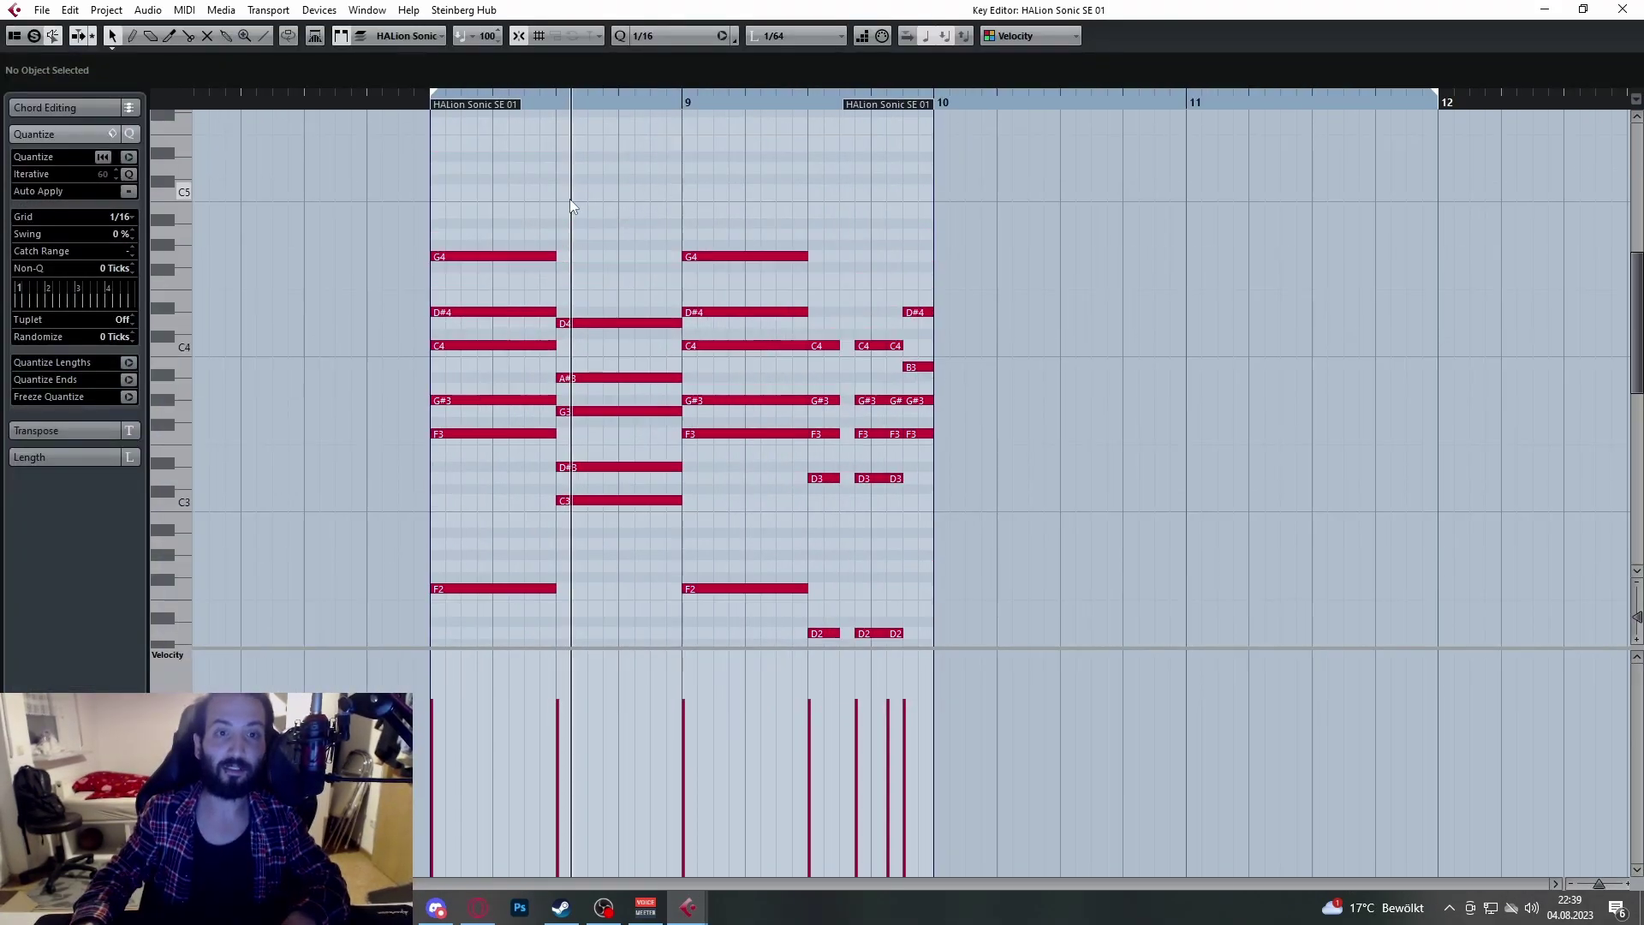
{"action": "scroll", "coordinate": [569, 201], "scroll_direction": "down", "scroll_amount": 1}
{"action": "scroll", "coordinate": [522, 223], "scroll_direction": "up", "scroll_amount": 2}
{"action": "scroll", "coordinate": [543, 210], "scroll_direction": "down", "scroll_amount": 1}
{"action": "scroll", "coordinate": [559, 208], "scroll_direction": "up", "scroll_amount": 1}
{"action": "scroll", "coordinate": [623, 197], "scroll_direction": "up", "scroll_amount": 1}
{"action": "scroll", "coordinate": [623, 202], "scroll_direction": "down", "scroll_amount": 2}
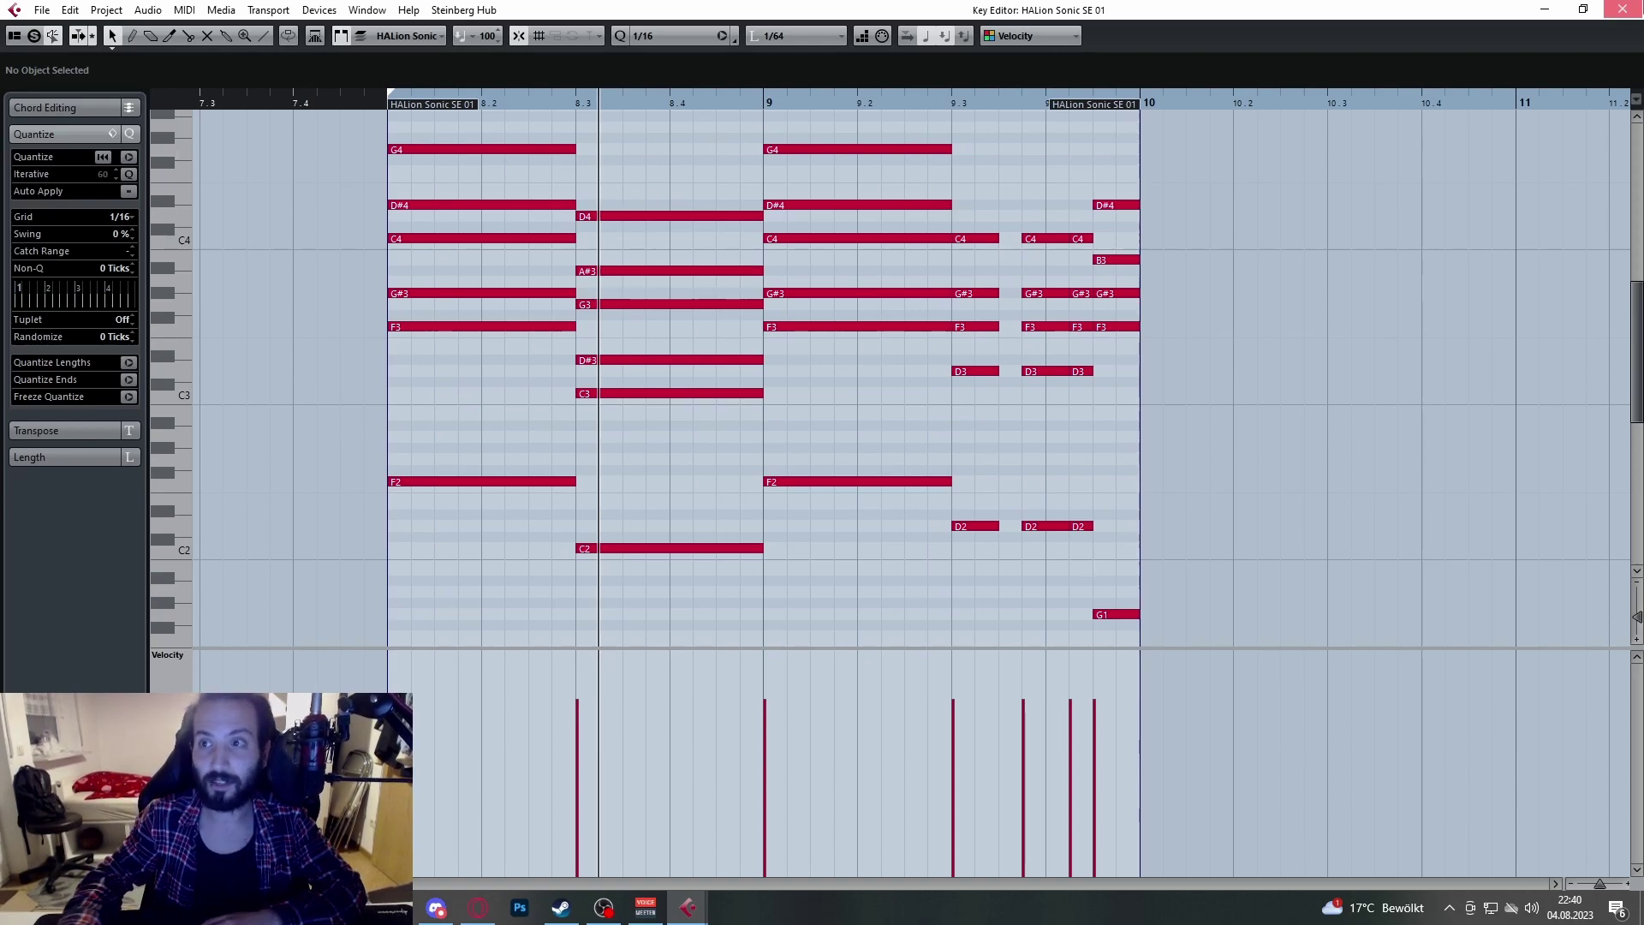
{"action": "left_click", "coordinate": [1623, 10]}
{"action": "scroll", "coordinate": [877, 337], "scroll_direction": "up", "scroll_amount": 3}
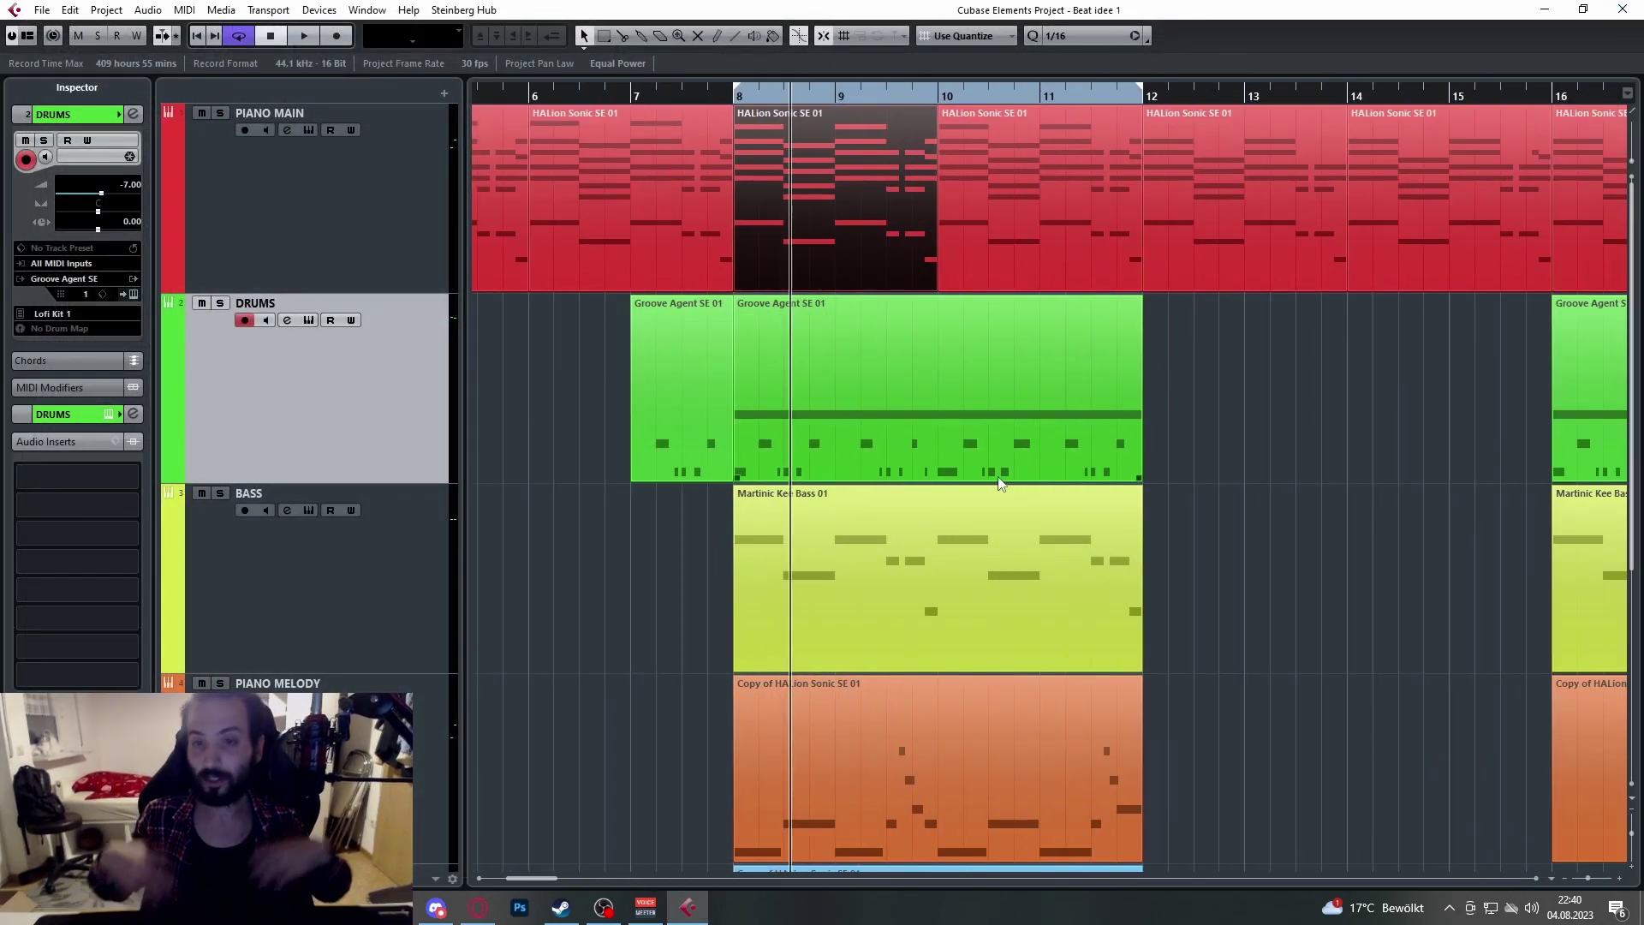